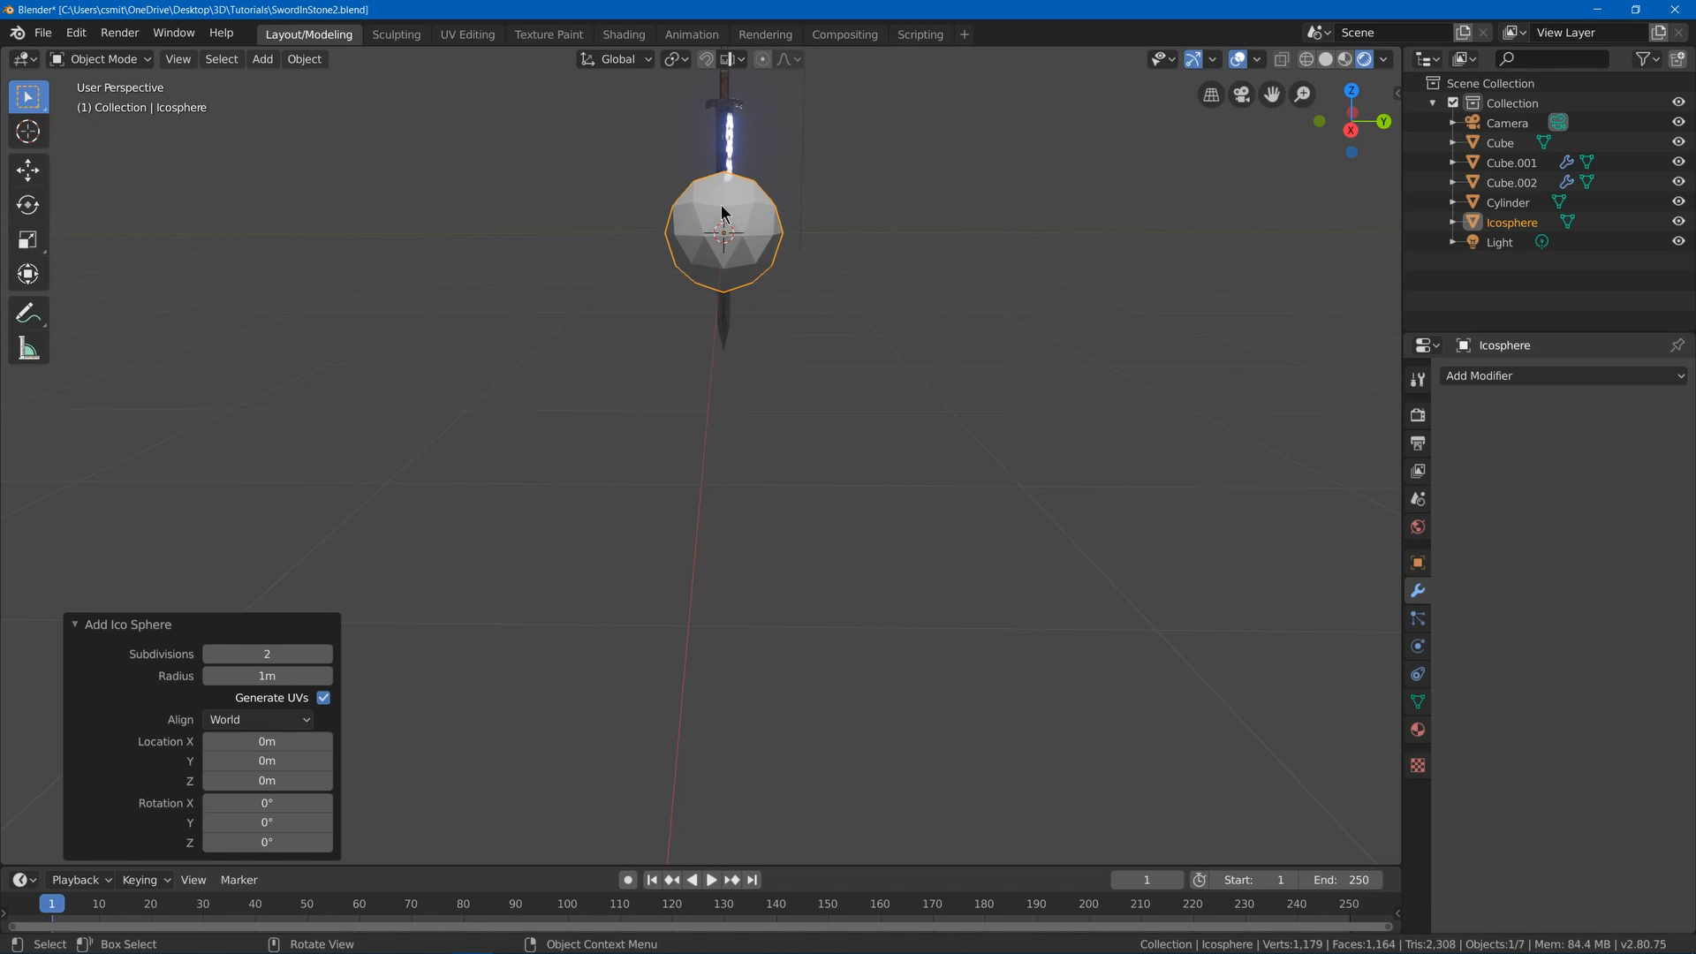
# - Lower the ico sphere about 1.12 m along Z so it sits beneath the sword
pyautogui.moveTo(722, 212); pyautogui.dragTo(778, 196, button='middle')
pyautogui.press('g')
pyautogui.press('z')
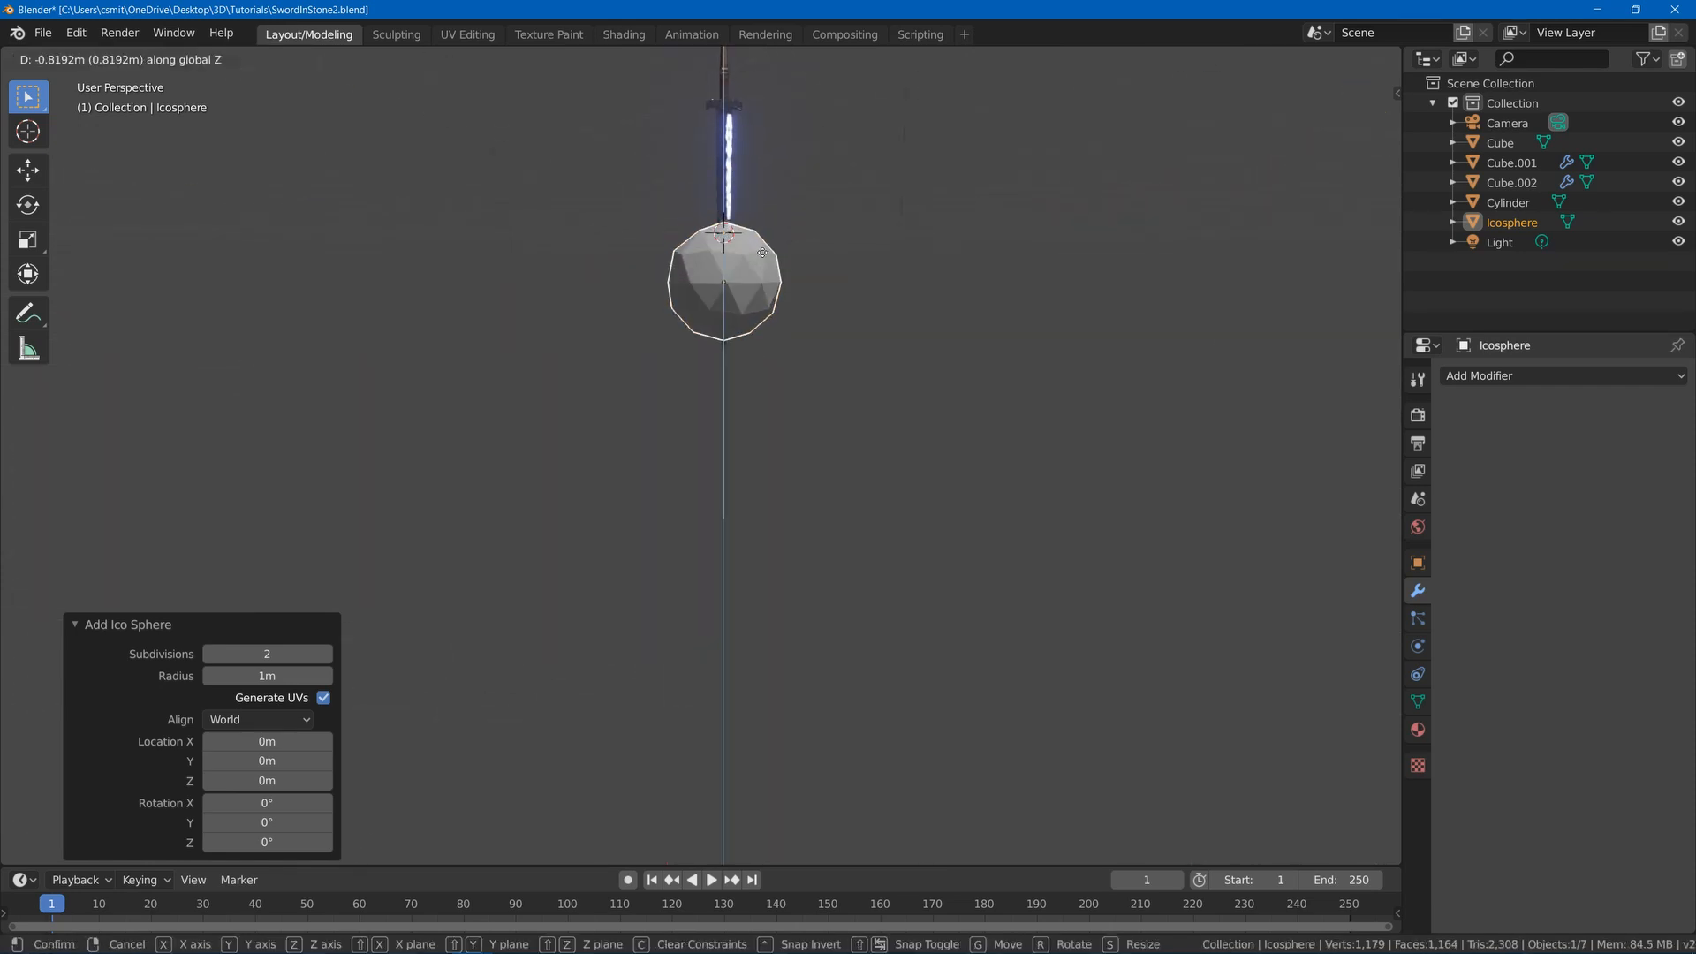
pyautogui.click(892, 188)
# - Add a 2 m cube and move it down along Z so the ico sphere rests partly above it
pyautogui.moveTo(892, 188); pyautogui.dragTo(855, 202, button='middle')
pyautogui.hotkey('shift', 'a')
pyautogui.moveTo(731, 309)
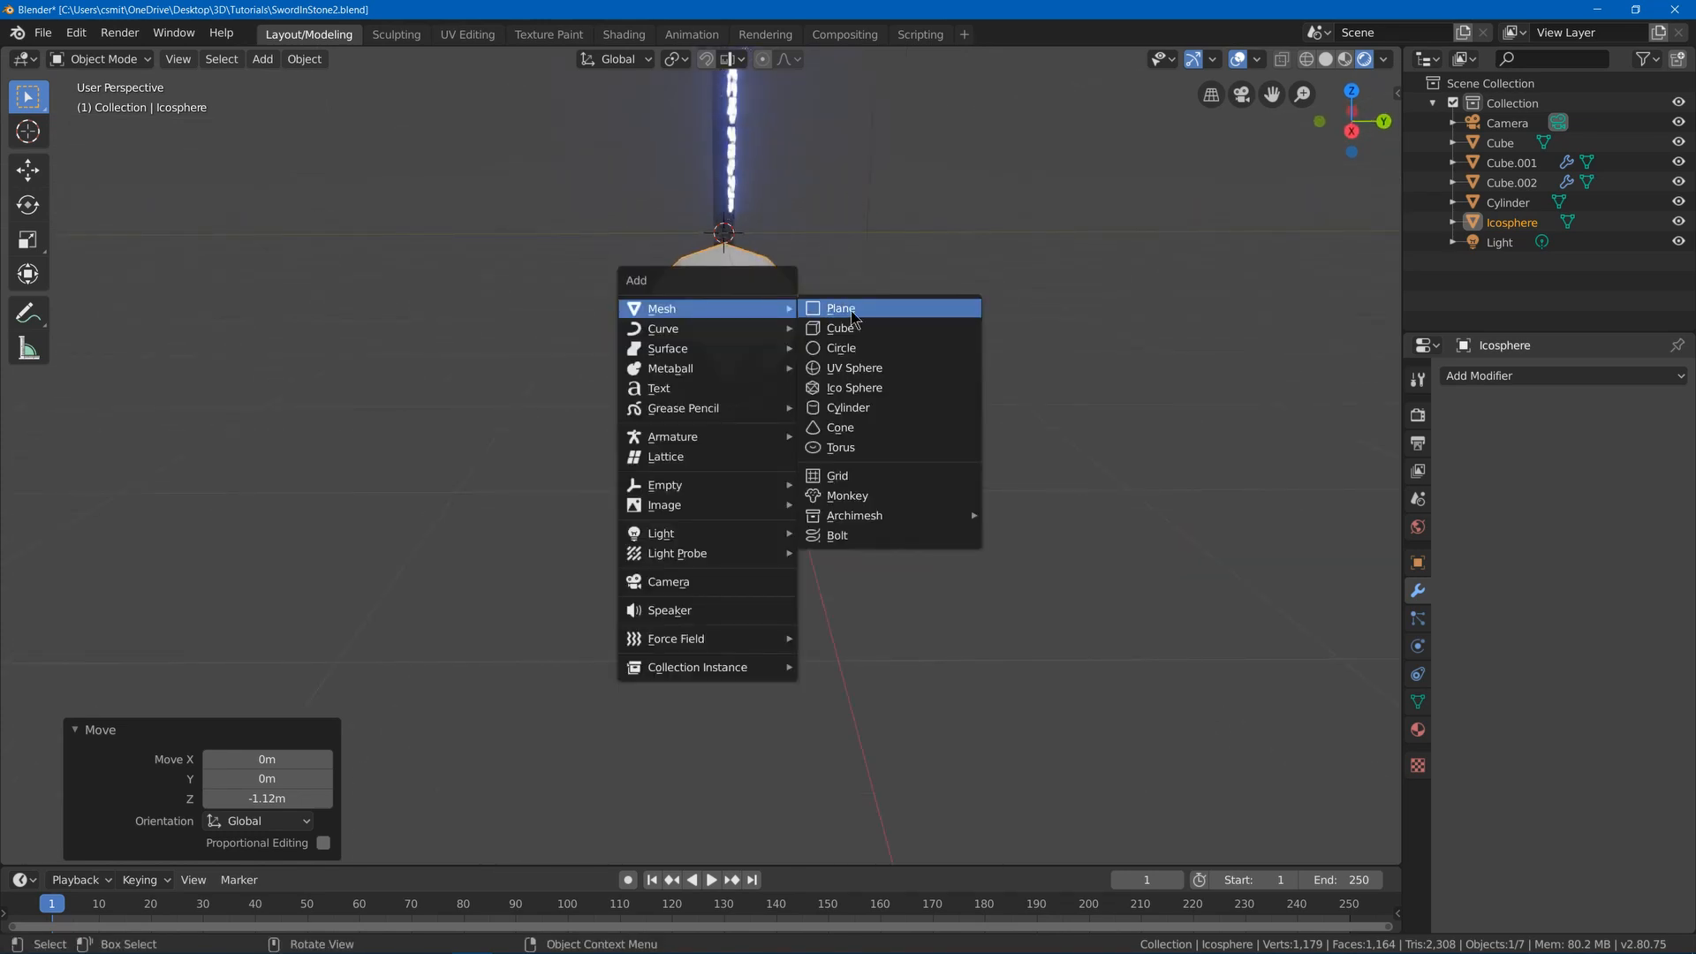
pyautogui.click(843, 326)
pyautogui.moveTo(843, 323); pyautogui.dragTo(869, 177, button='middle')
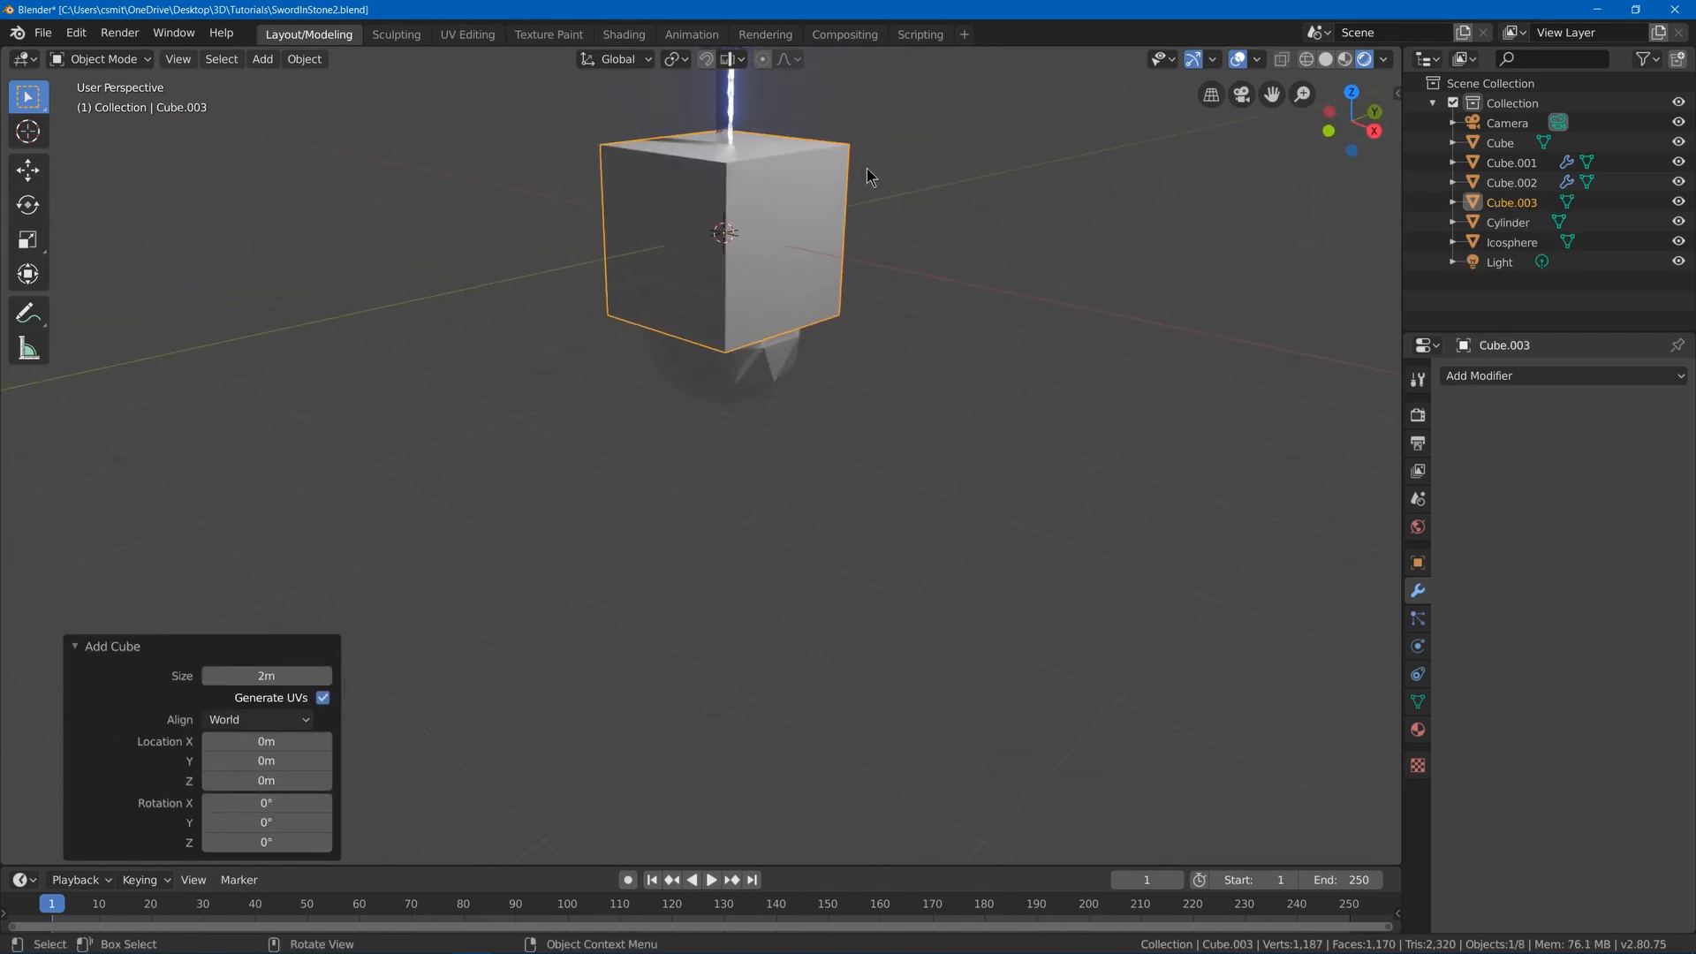
pyautogui.press('g')
pyautogui.press('z')
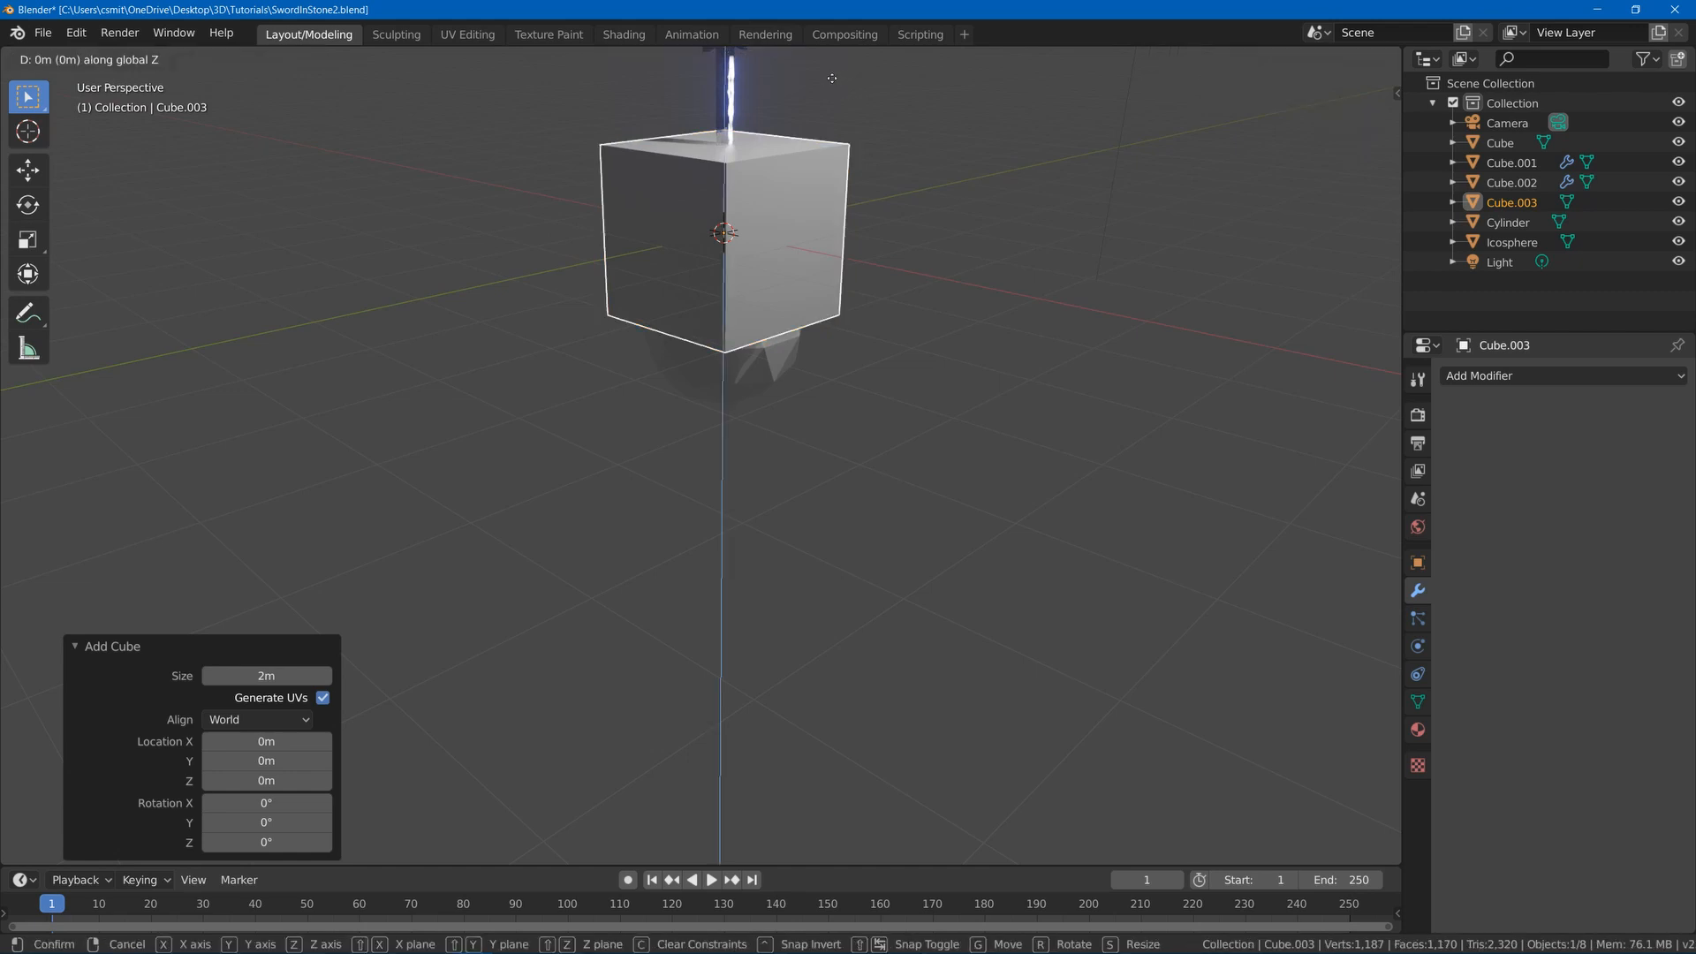
pyautogui.click(798, 170)
# - Flatten the cube's mesh into a slab by scaling it to about 0.185 along Z in Edit Mode
pyautogui.press('Tab')
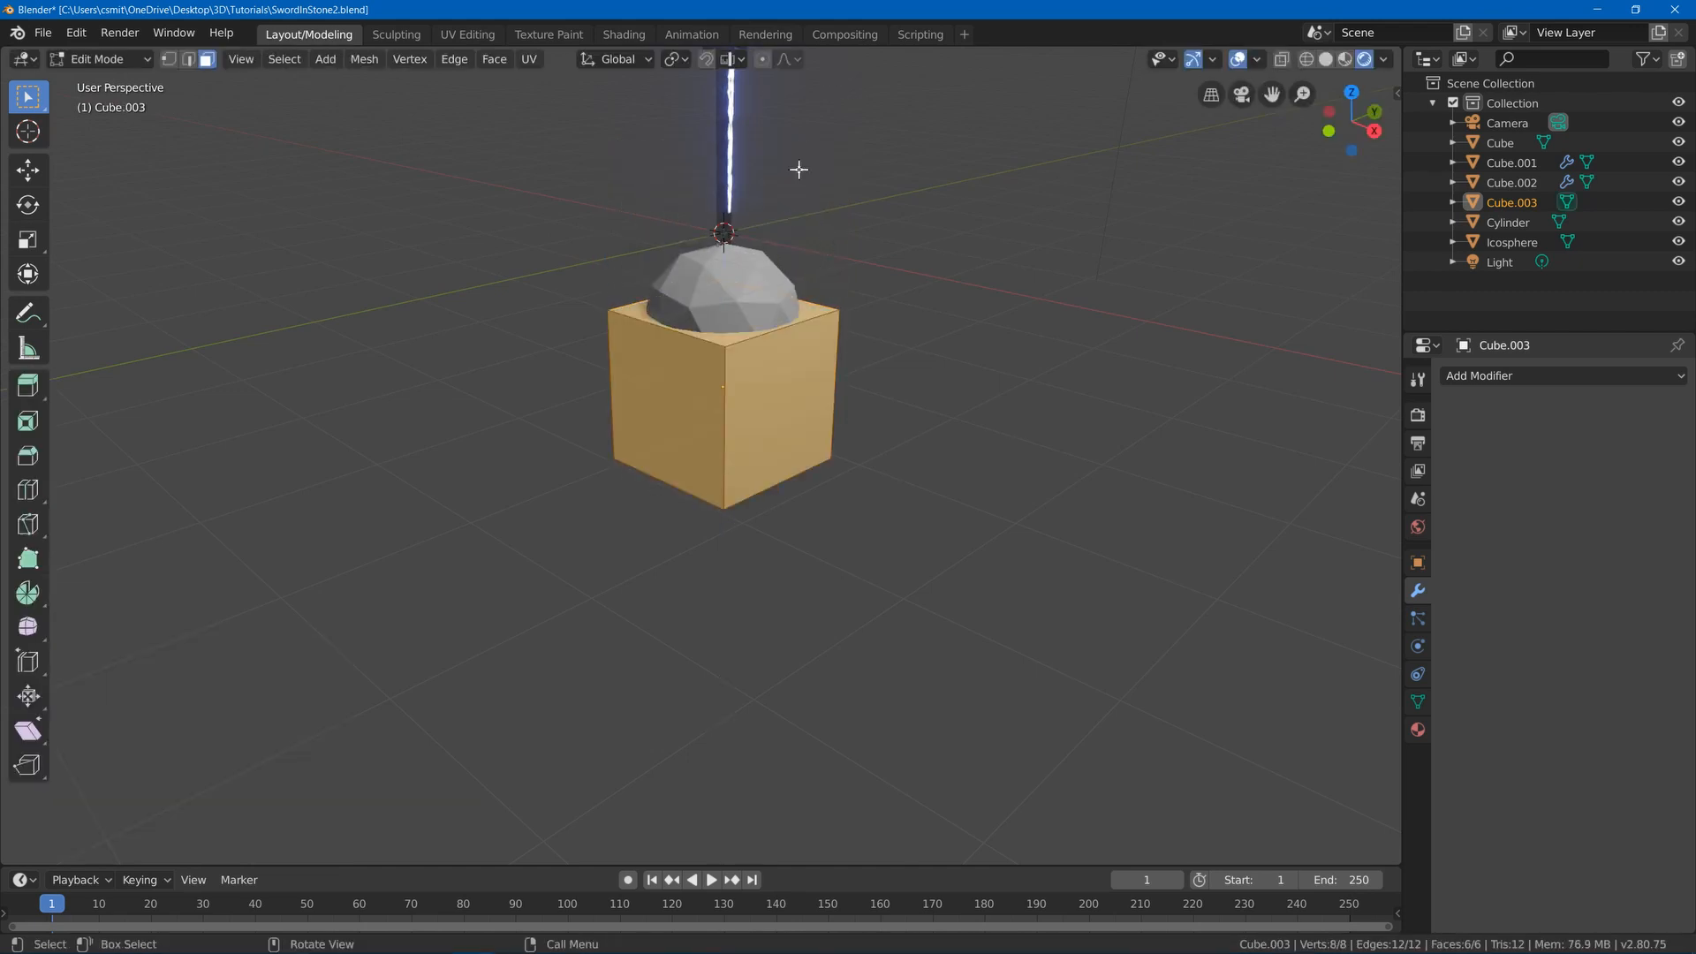
pyautogui.press('s')
pyautogui.press('z')
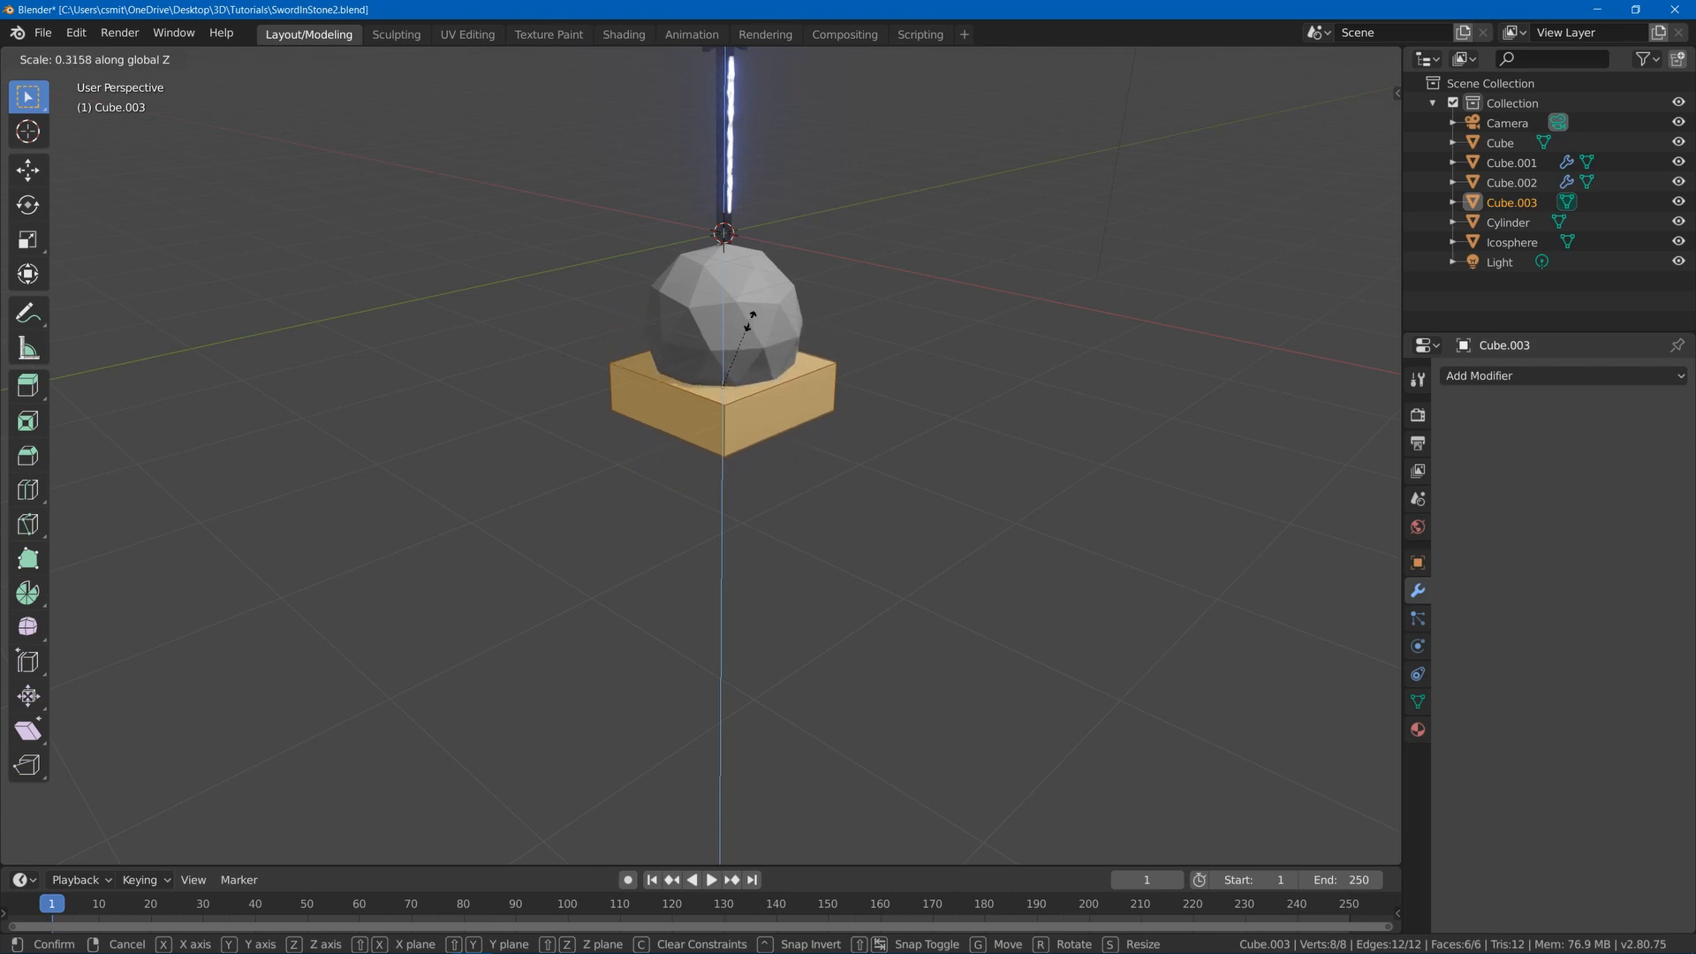
pyautogui.click(748, 351)
pyautogui.press('s')
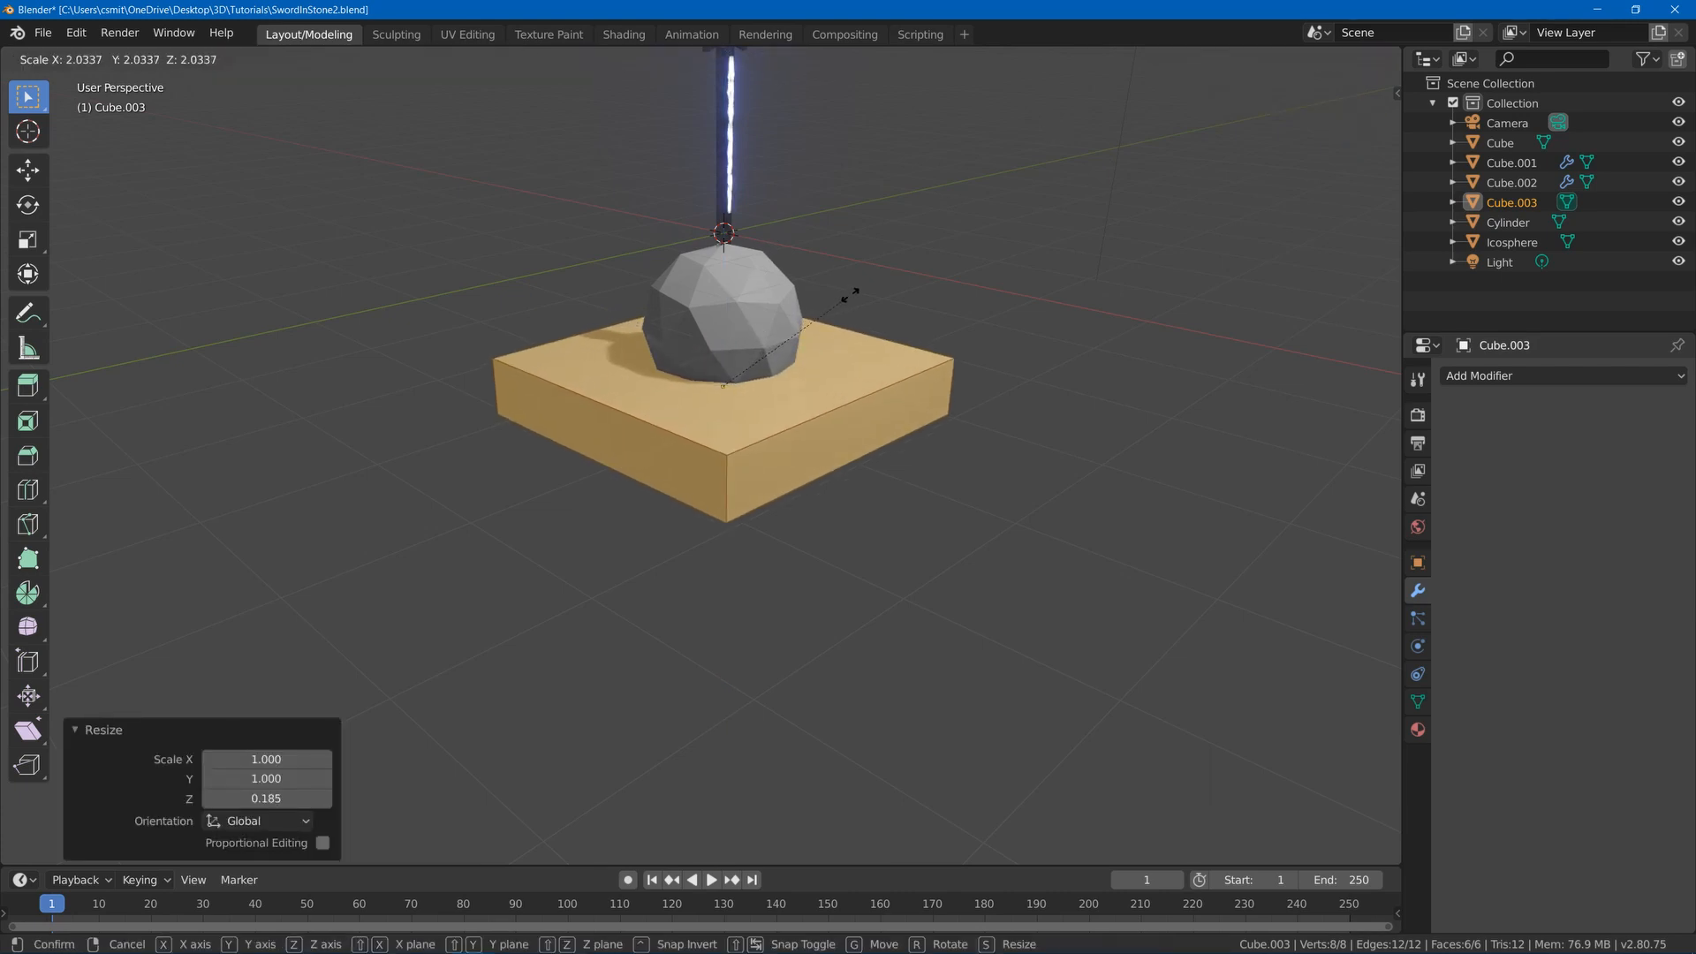
pyautogui.click(850, 268)
pyautogui.hotkey('ctrl', 'z')
# - Widen the slab in X and Y only, scaling by about 3.2 and then trimming it by 0.834
pyautogui.press('s')
pyautogui.hotkey('shift', 'z')
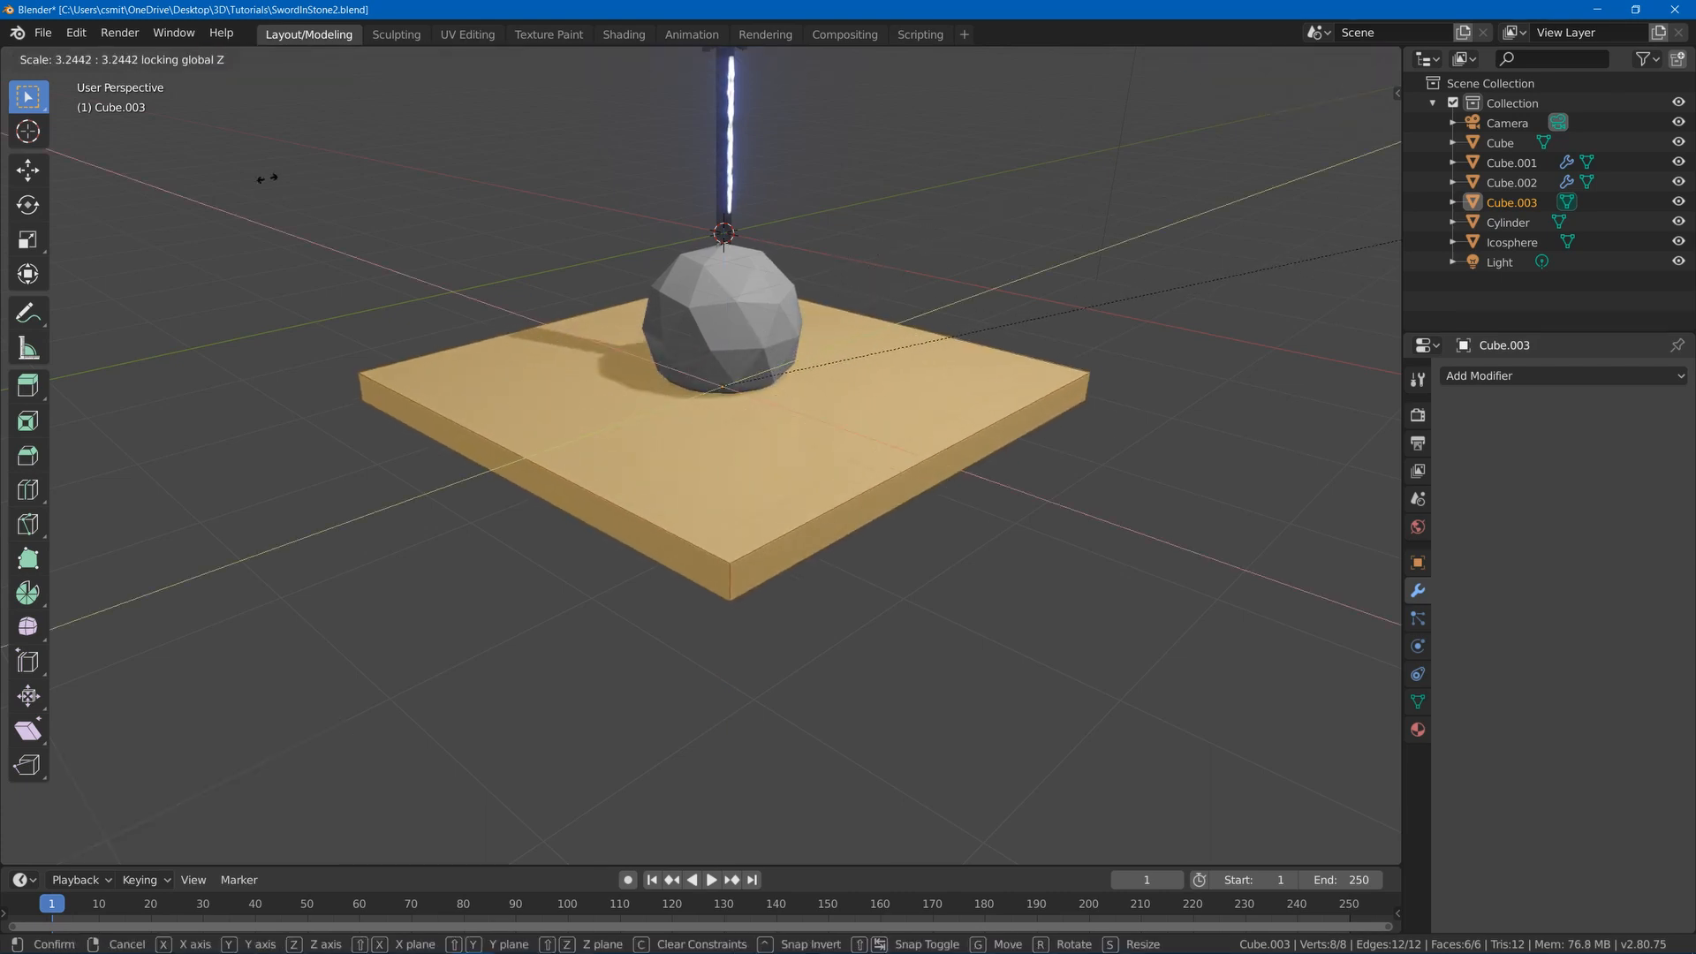
pyautogui.click(256, 175)
pyautogui.press('s')
pyautogui.hotkey('shift', 'z')
pyautogui.click(1098, 310)
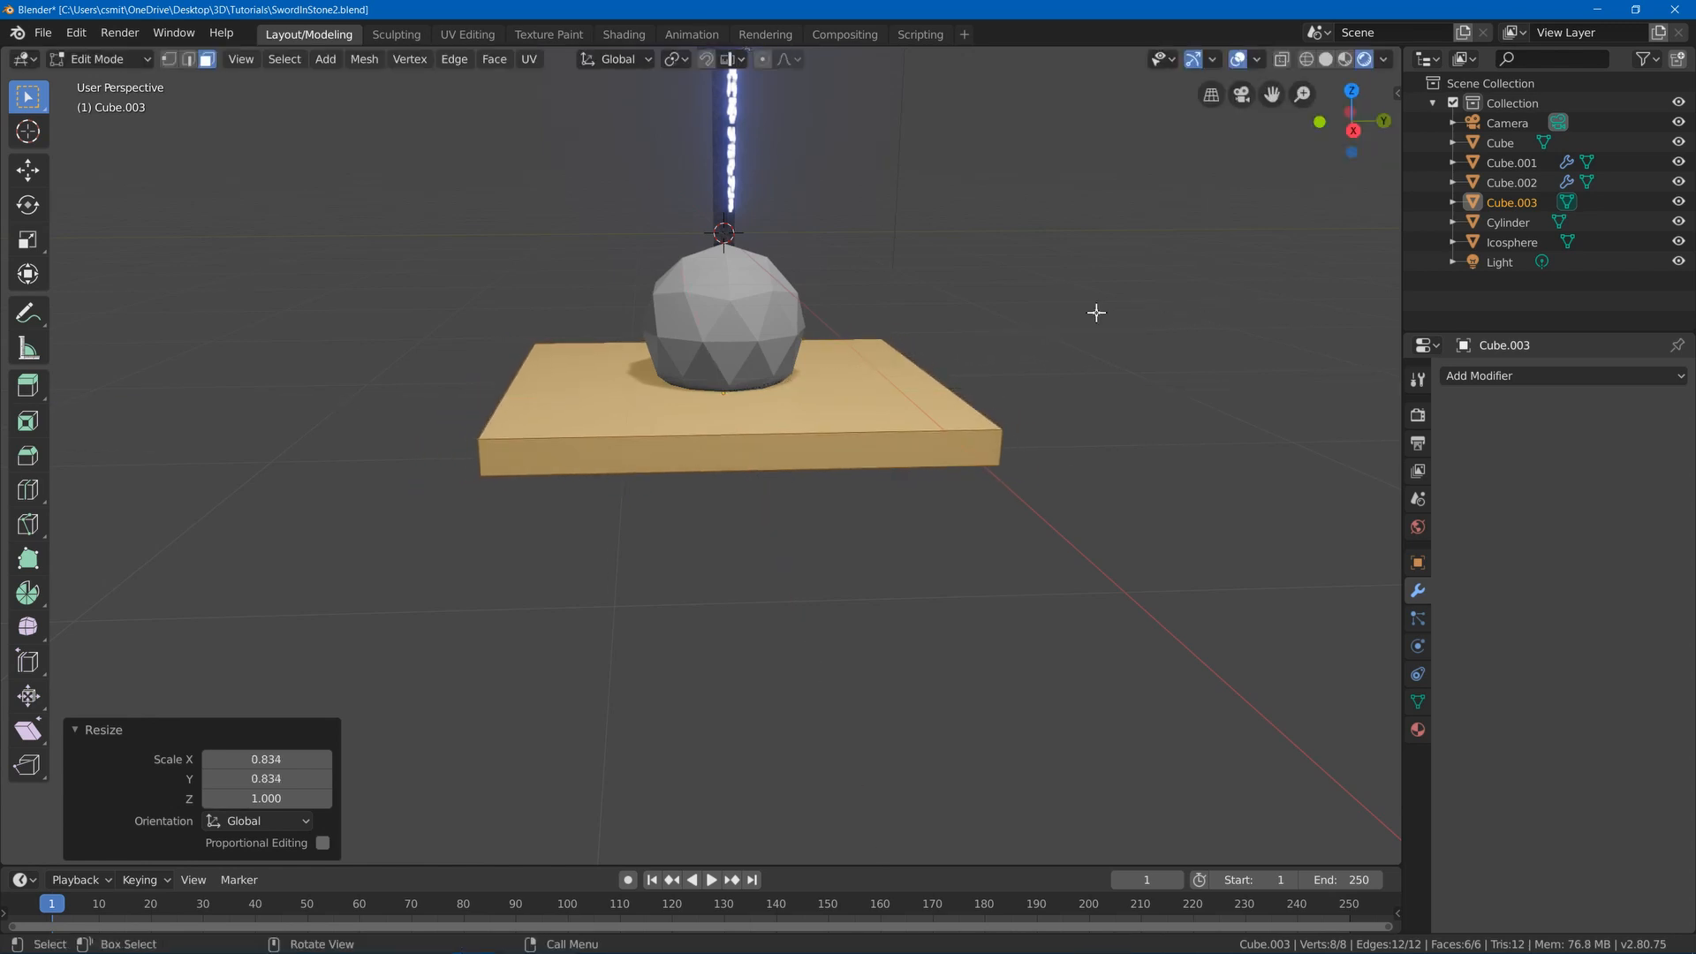
# - Adjust the slab's height along Z so it supports the ico sphere
pyautogui.moveTo(1098, 310); pyautogui.dragTo(879, 379, button='middle')
pyautogui.press('g')
pyautogui.press('z')
pyautogui.click(958, 270)
# - Duplicate the slab object in place and move the copy's mesh down about 0.551 m along Z
pyautogui.press('Tab')
pyautogui.hotkey('shift', 'd')
pyautogui.rightClick(904, 331)
pyautogui.press('Tab')
pyautogui.press('g')
pyautogui.press('z')
pyautogui.click(870, 363)
# - Scale the lower slab by about 1.26 and move it about 0.304 m in X, 0.13 m in Y and 0.085 m in Z
pyautogui.press('s')
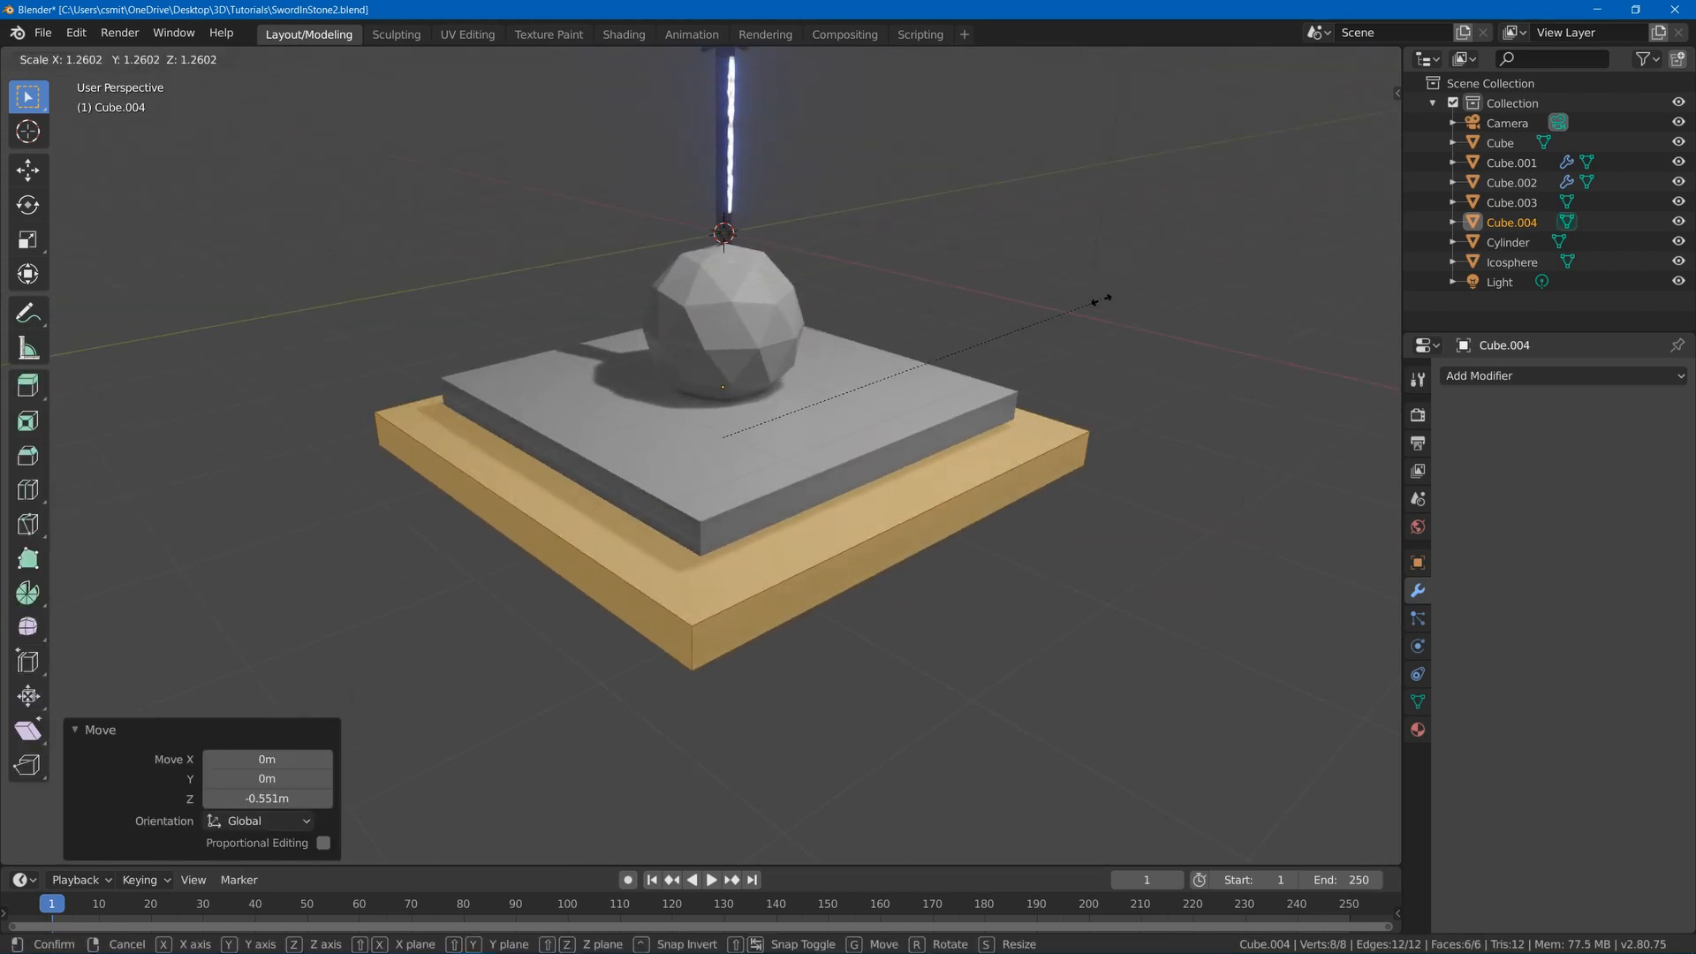
pyautogui.click(1117, 291)
pyautogui.moveTo(1117, 291); pyautogui.dragTo(1283, 398, button='middle')
pyautogui.press('g')
pyautogui.click(1105, 256)
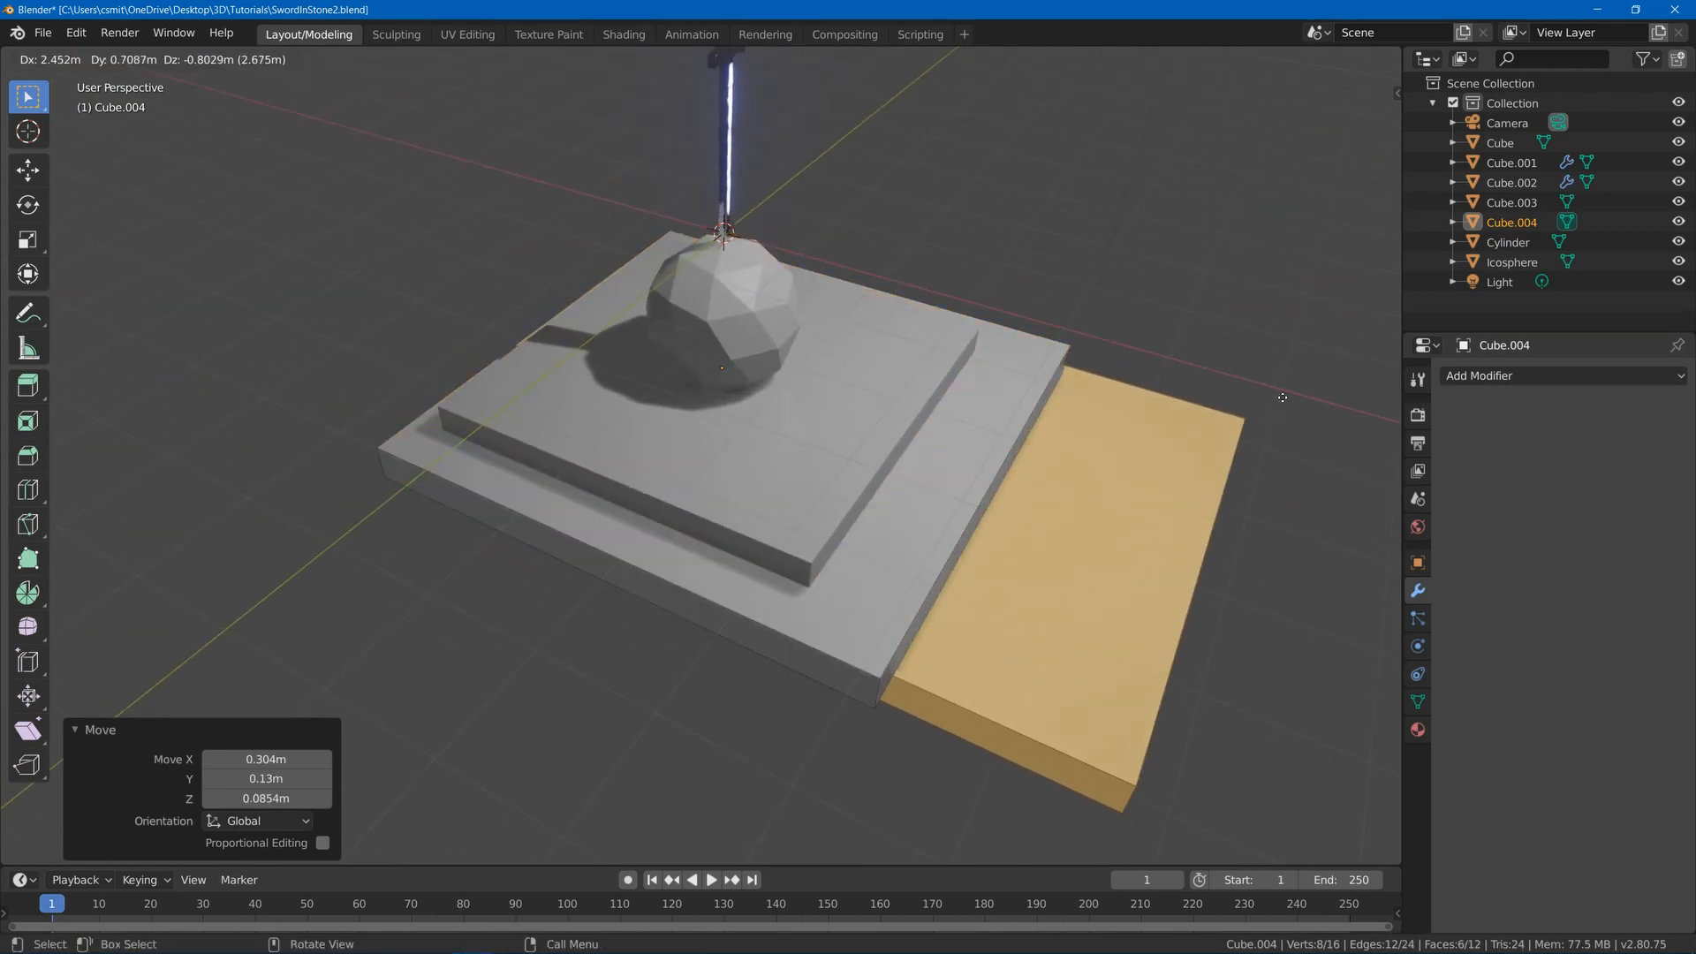
# - Duplicate the lower slab's mesh and scale the copy by about 1.274 for a third tier
pyautogui.rightClick(1283, 397)
pyautogui.press('s')
pyautogui.click(1282, 269)
# - Position the largest slab under the second tier, moving it about -0.113 m in X, -0.082 m in Y and 0.516 m in Z
pyautogui.moveTo(1281, 269); pyautogui.dragTo(1116, 292, button='middle')
pyautogui.press('g')
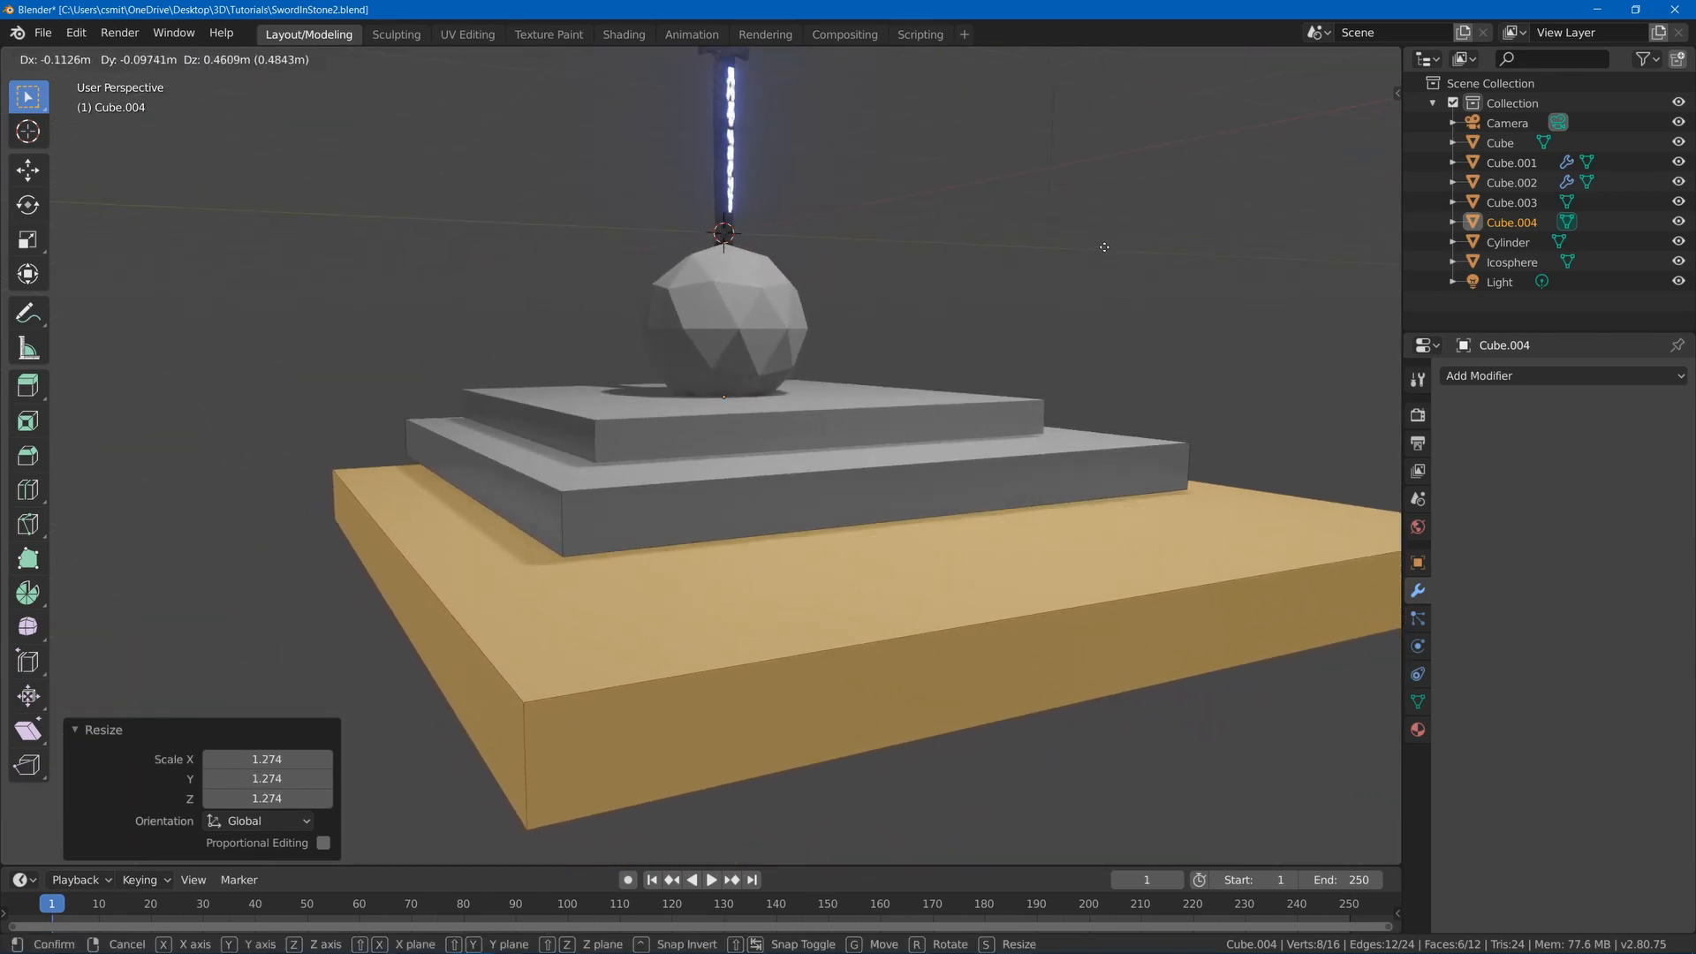
pyautogui.click(1106, 243)
# - Separate the selected largest slab into its own object and return to Object Mode
pyautogui.press('p')
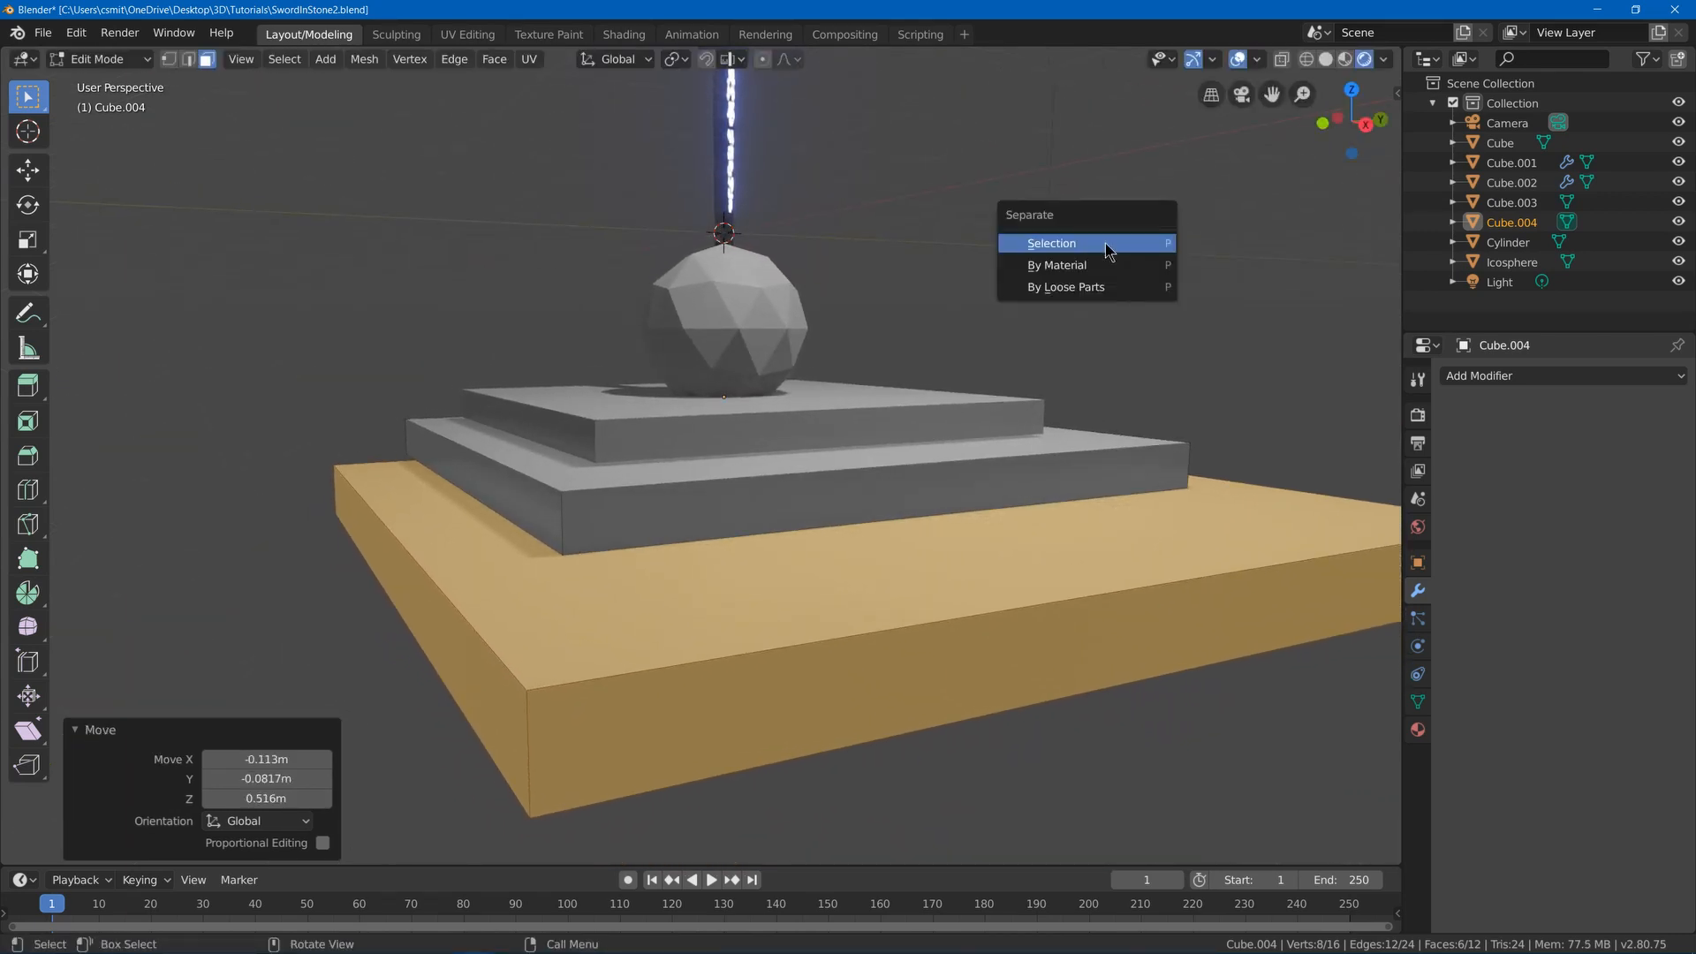
pyautogui.click(1106, 247)
pyautogui.moveTo(1105, 242); pyautogui.dragTo(1022, 300, button='middle')
pyautogui.press('Tab')
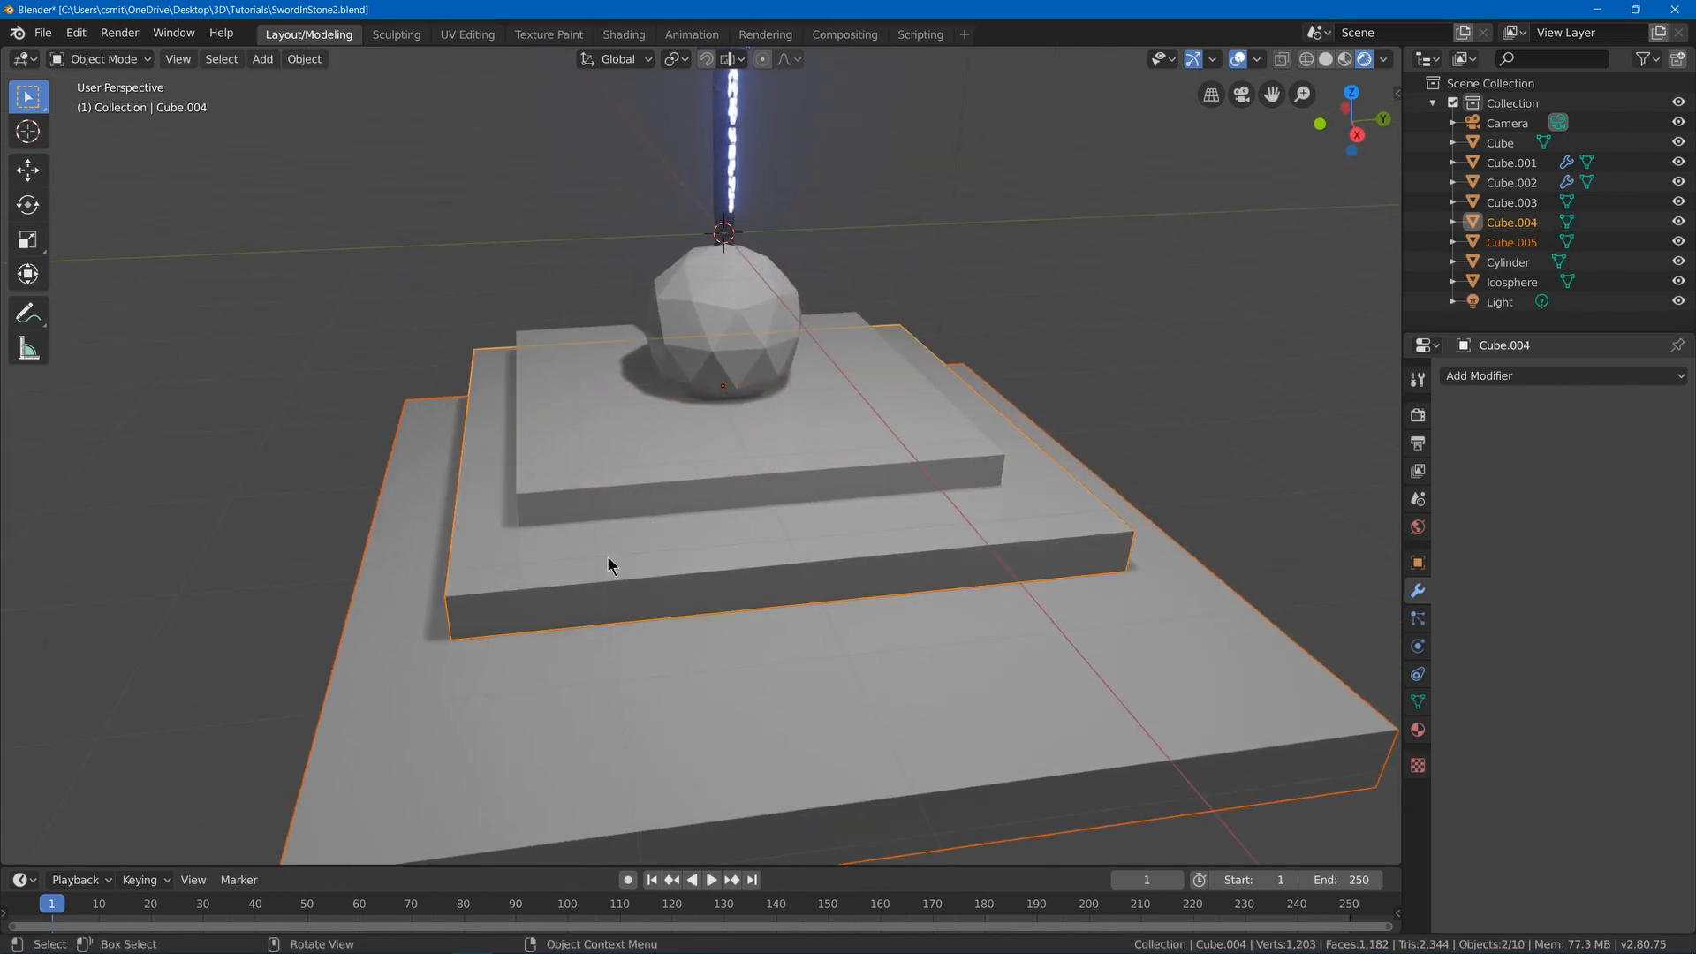
# - Move the bottom slab about -1.08 m in X and 0.074 m in Y to centre it under the upper tiers
pyautogui.click(607, 555)
pyautogui.click(596, 639)
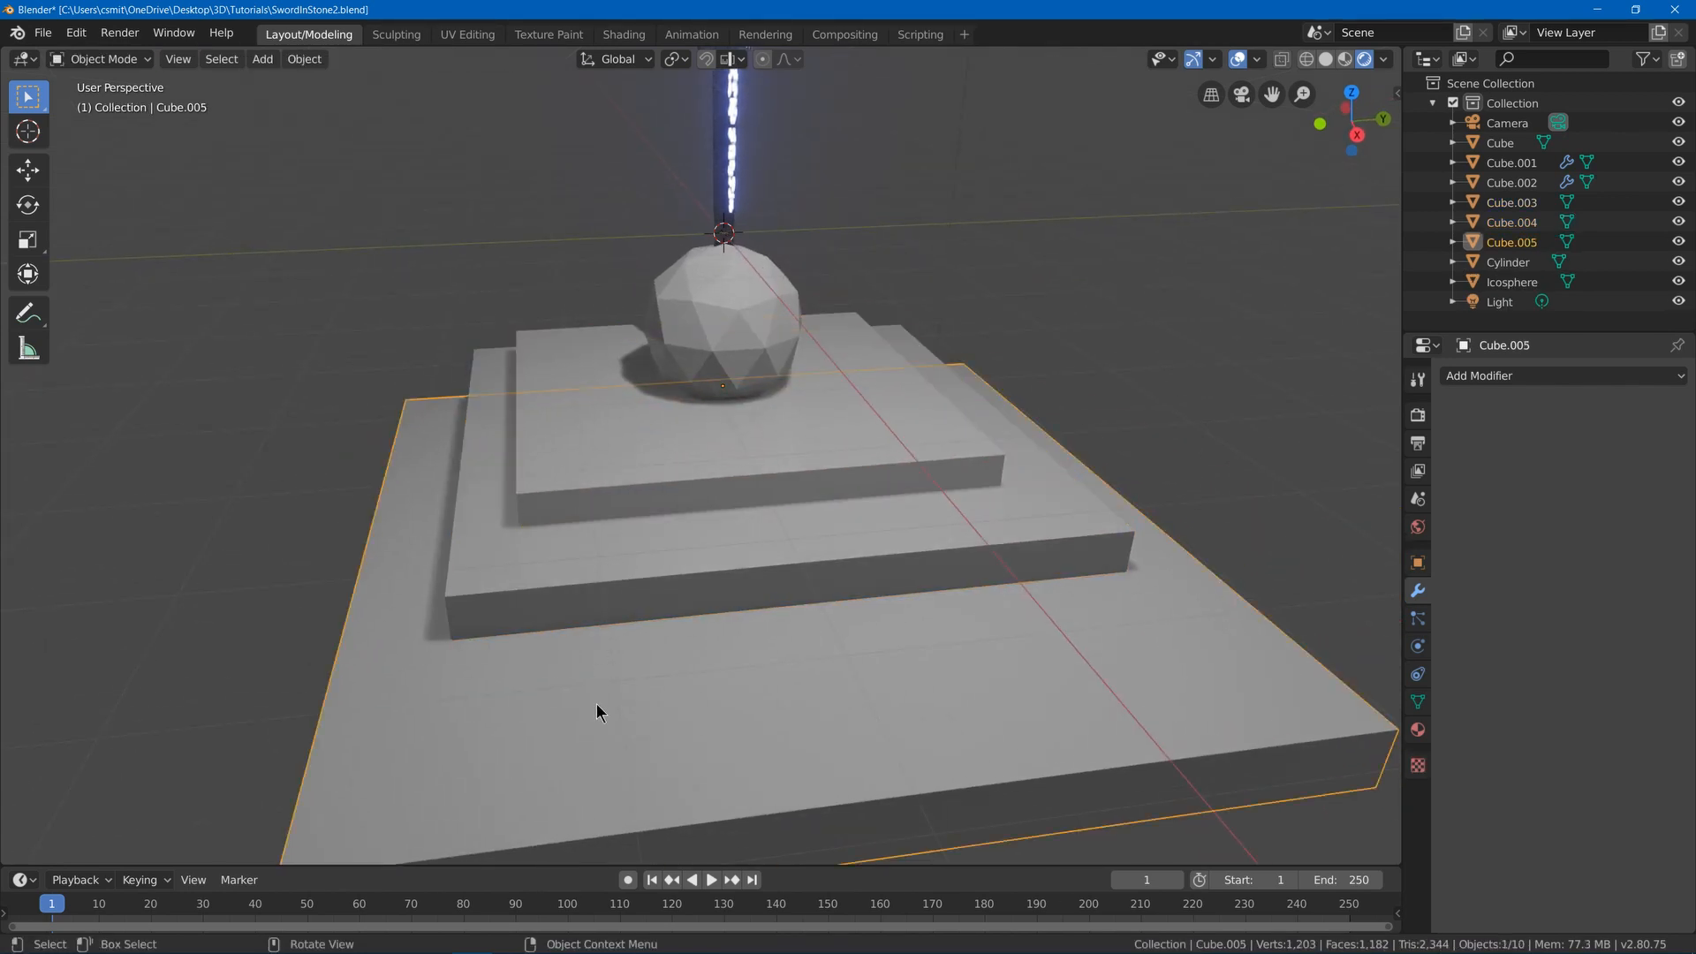
pyautogui.moveTo(595, 712); pyautogui.dragTo(658, 525, button='middle')
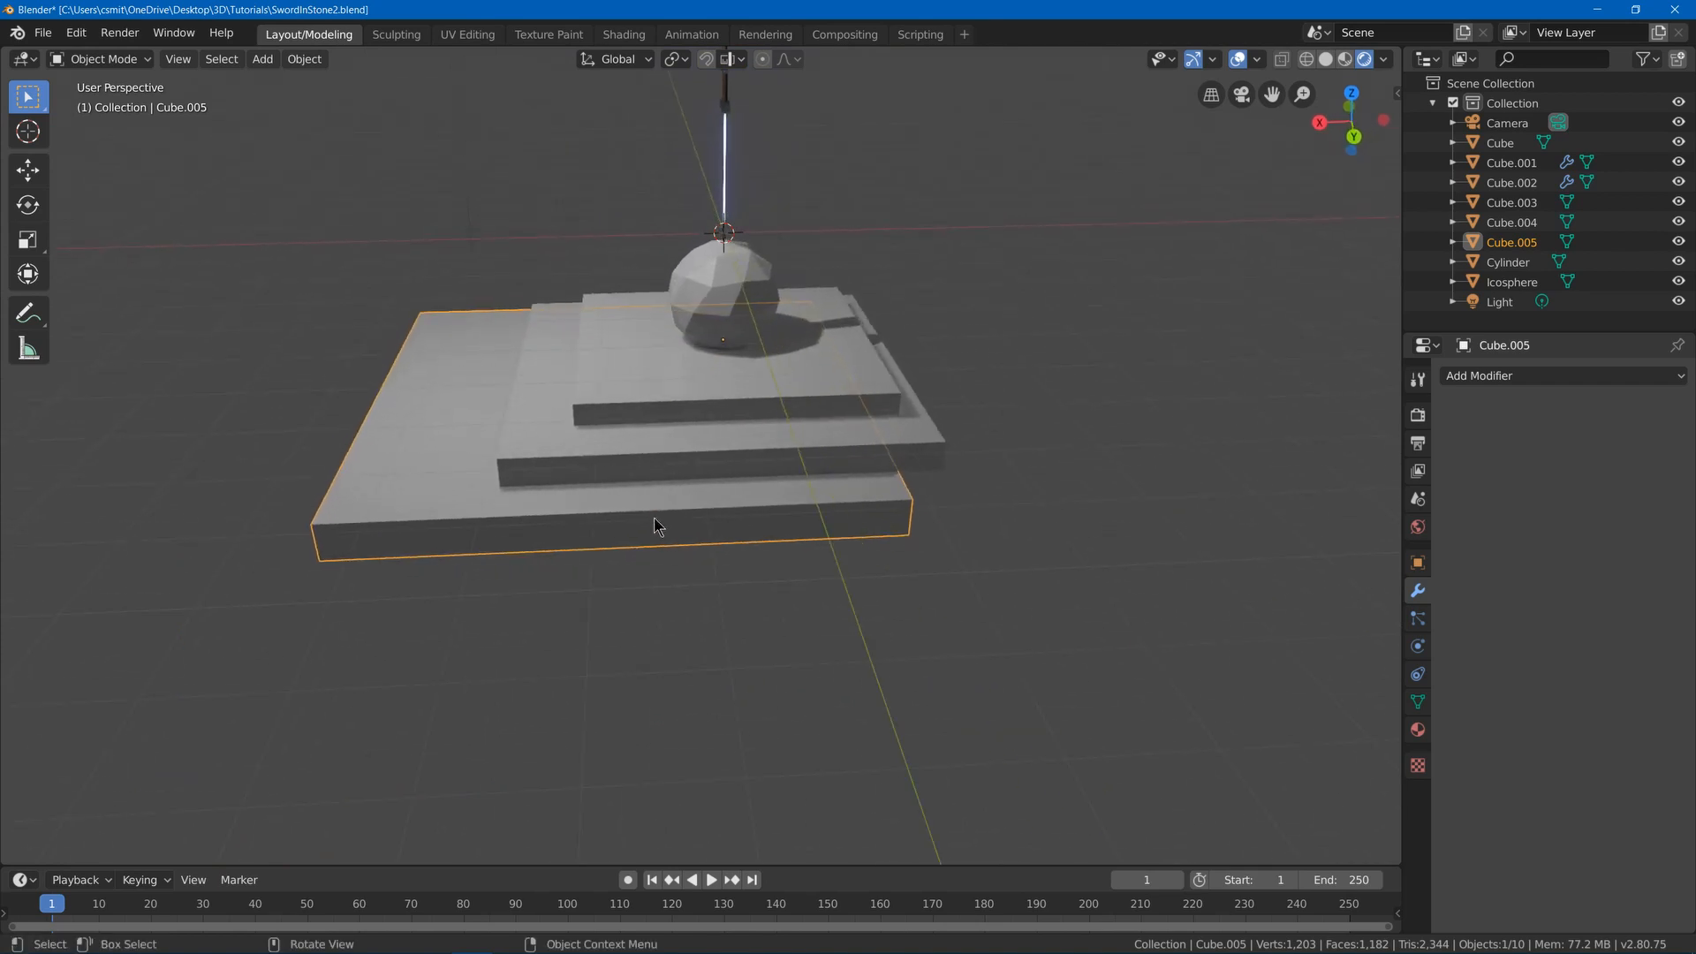
pyautogui.press('g')
pyautogui.click(715, 515)
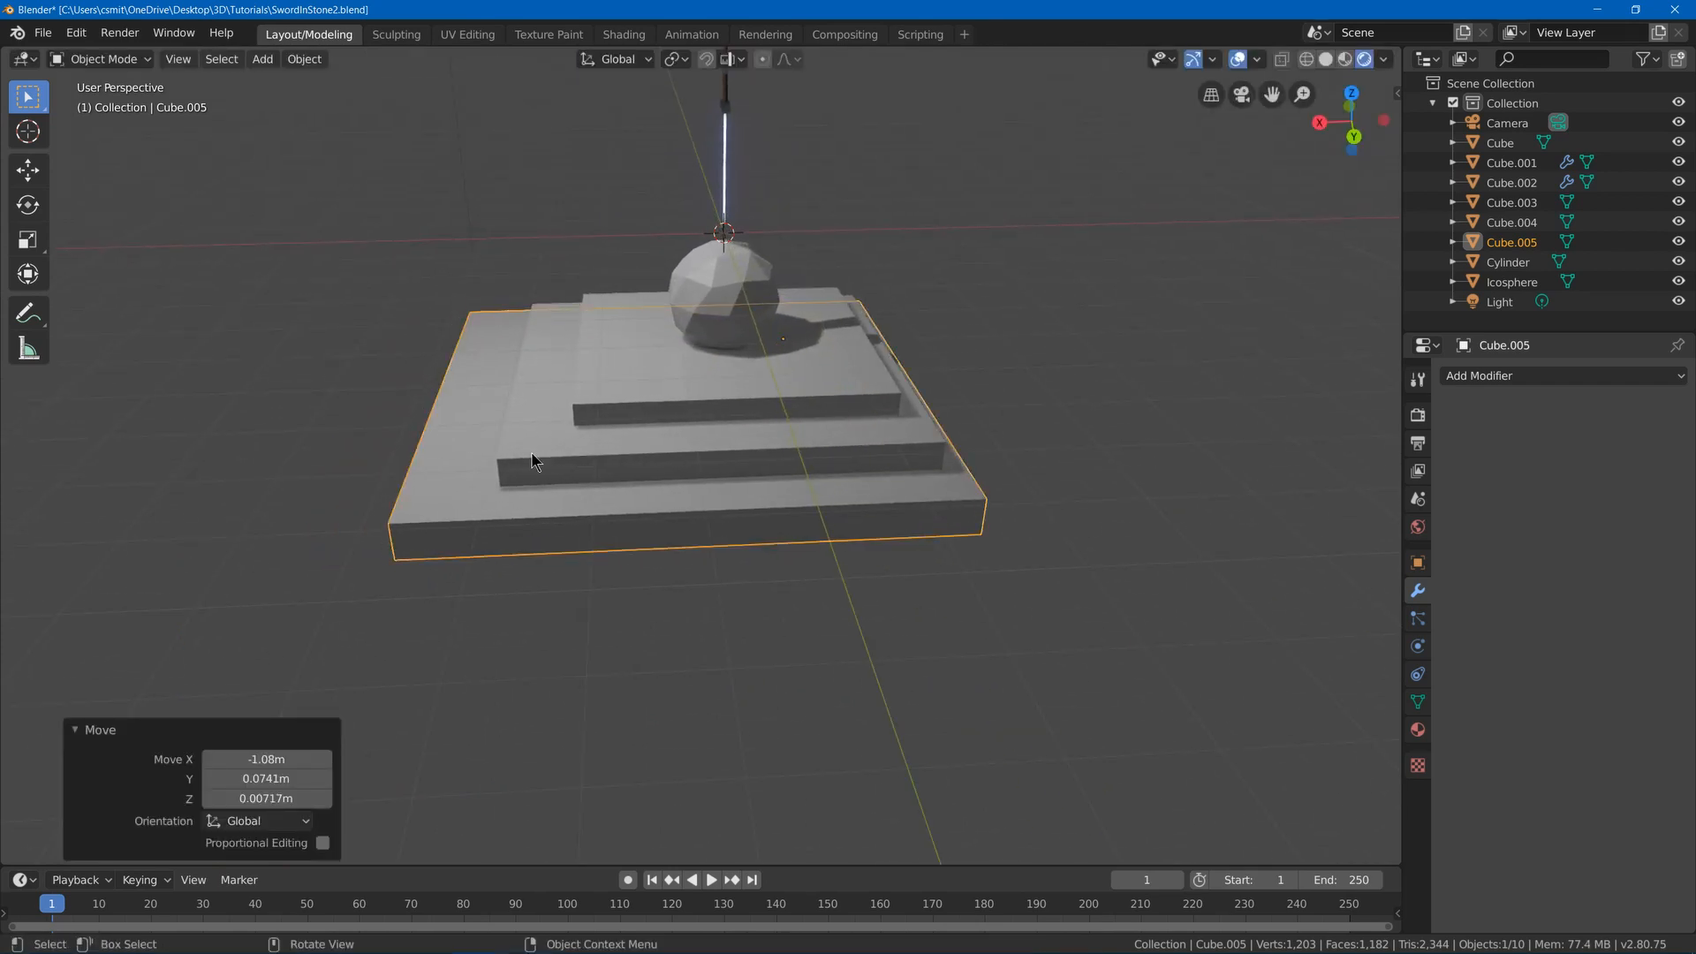
# - Rotate the middle slab about 6.73° around Z
pyautogui.moveTo(531, 465); pyautogui.dragTo(748, 475, button='middle')
pyautogui.click(747, 474)
pyautogui.press('r')
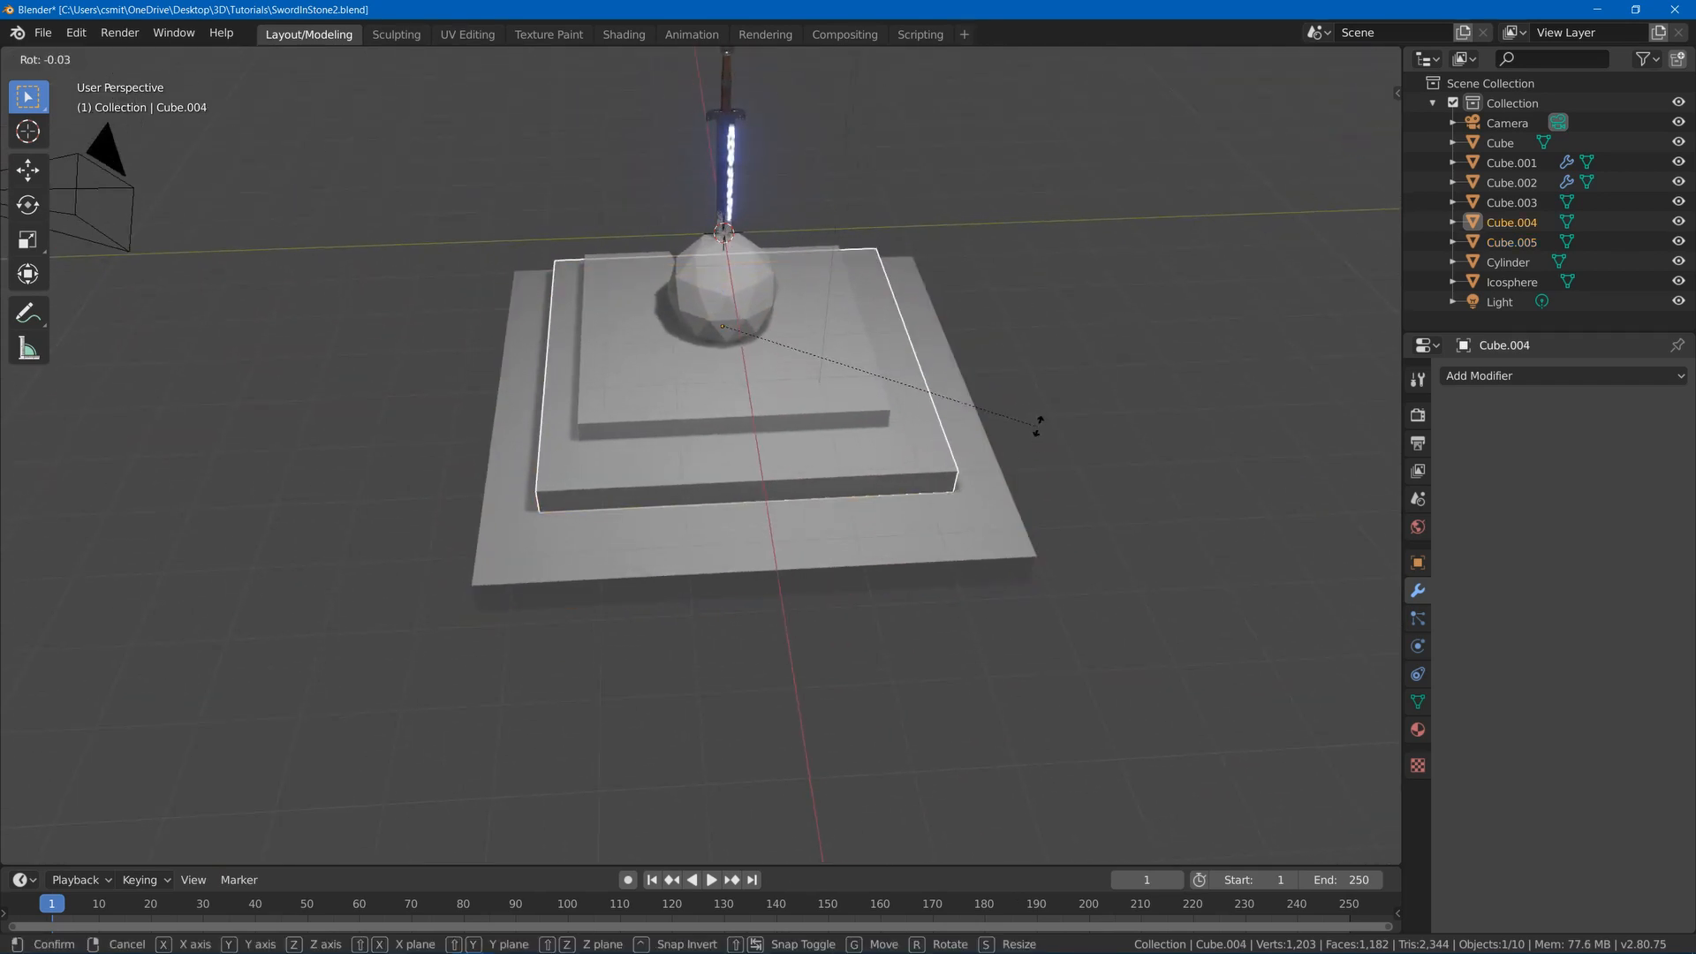
pyautogui.click(1051, 395)
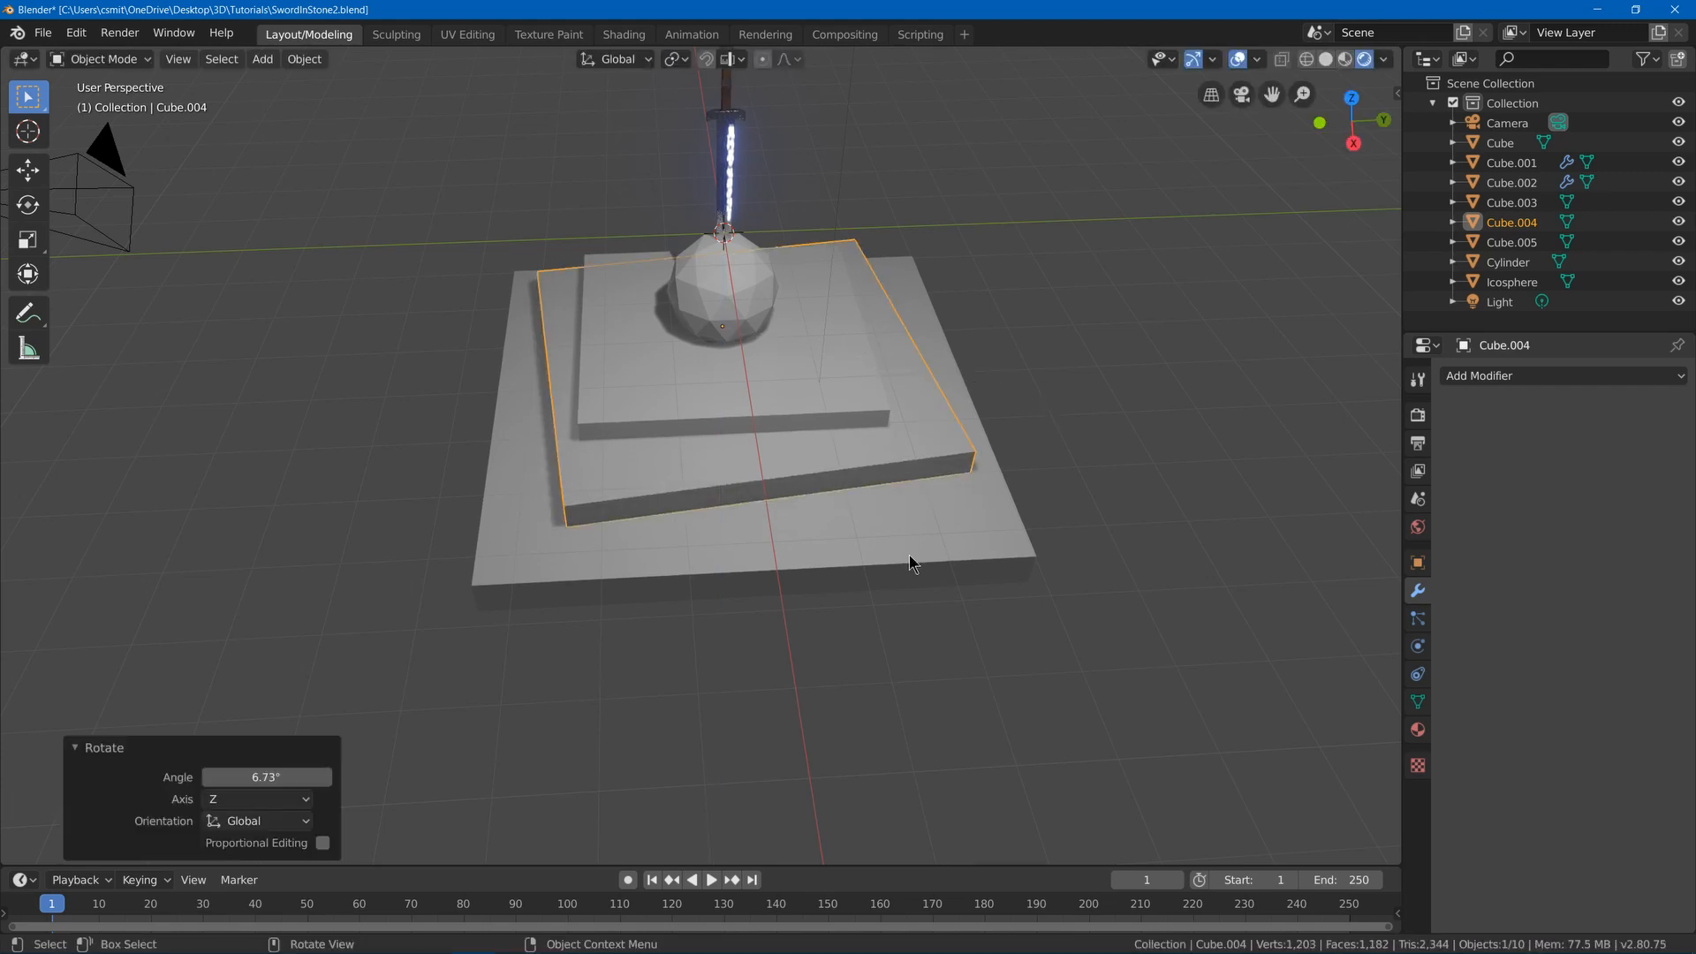
# - Rotate the bottom slab about -1.76° around Z
pyautogui.click(909, 561)
pyautogui.press('r')
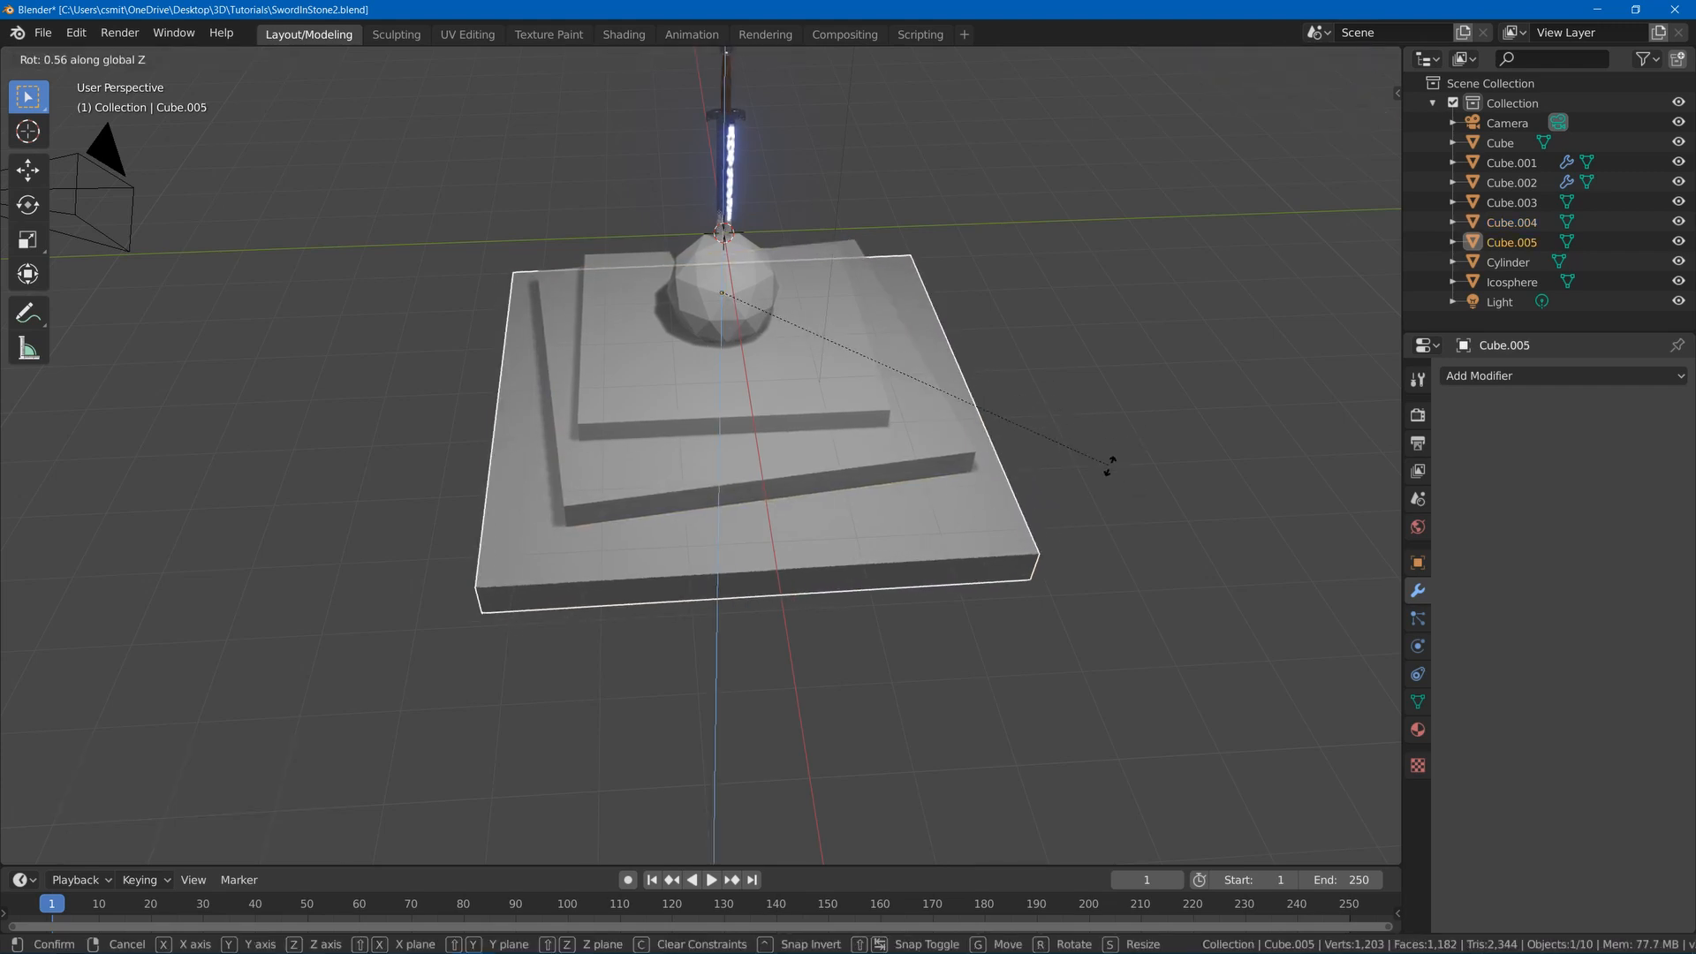
pyautogui.click(1016, 433)
# - Duplicate the bottom slab in place and scale the copy's whole mesh to about 0.445 in Edit Mode
pyautogui.moveTo(1016, 433); pyautogui.dragTo(998, 358, button='middle')
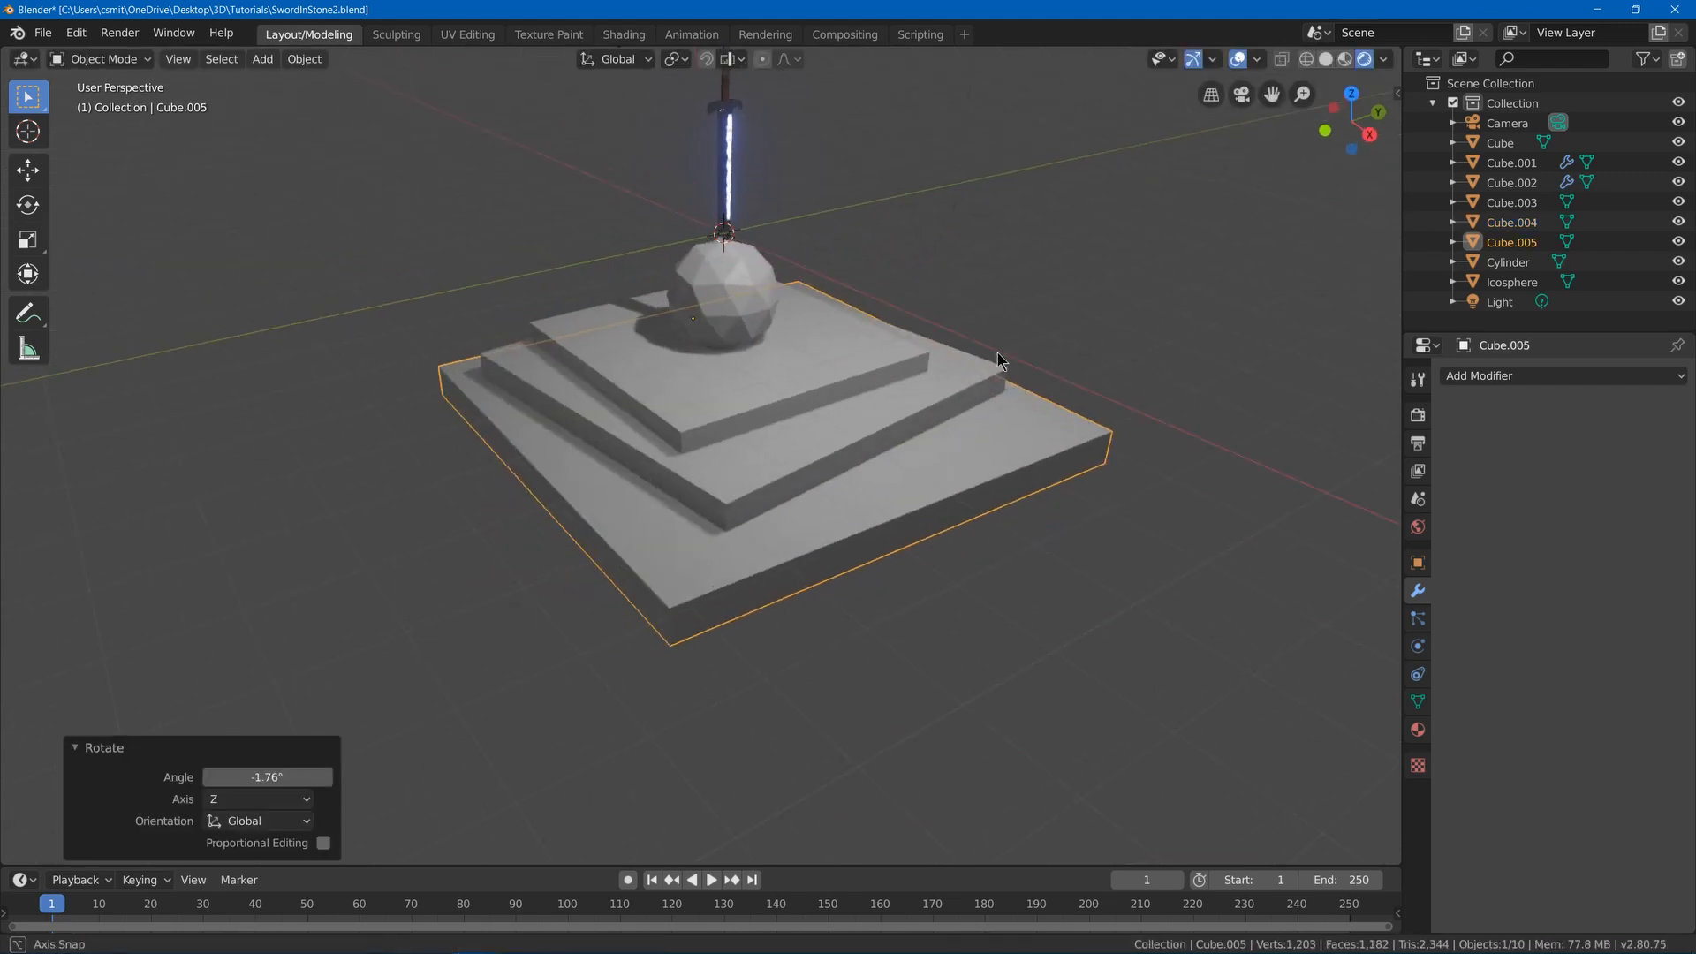
pyautogui.hotkey('shift', 'd')
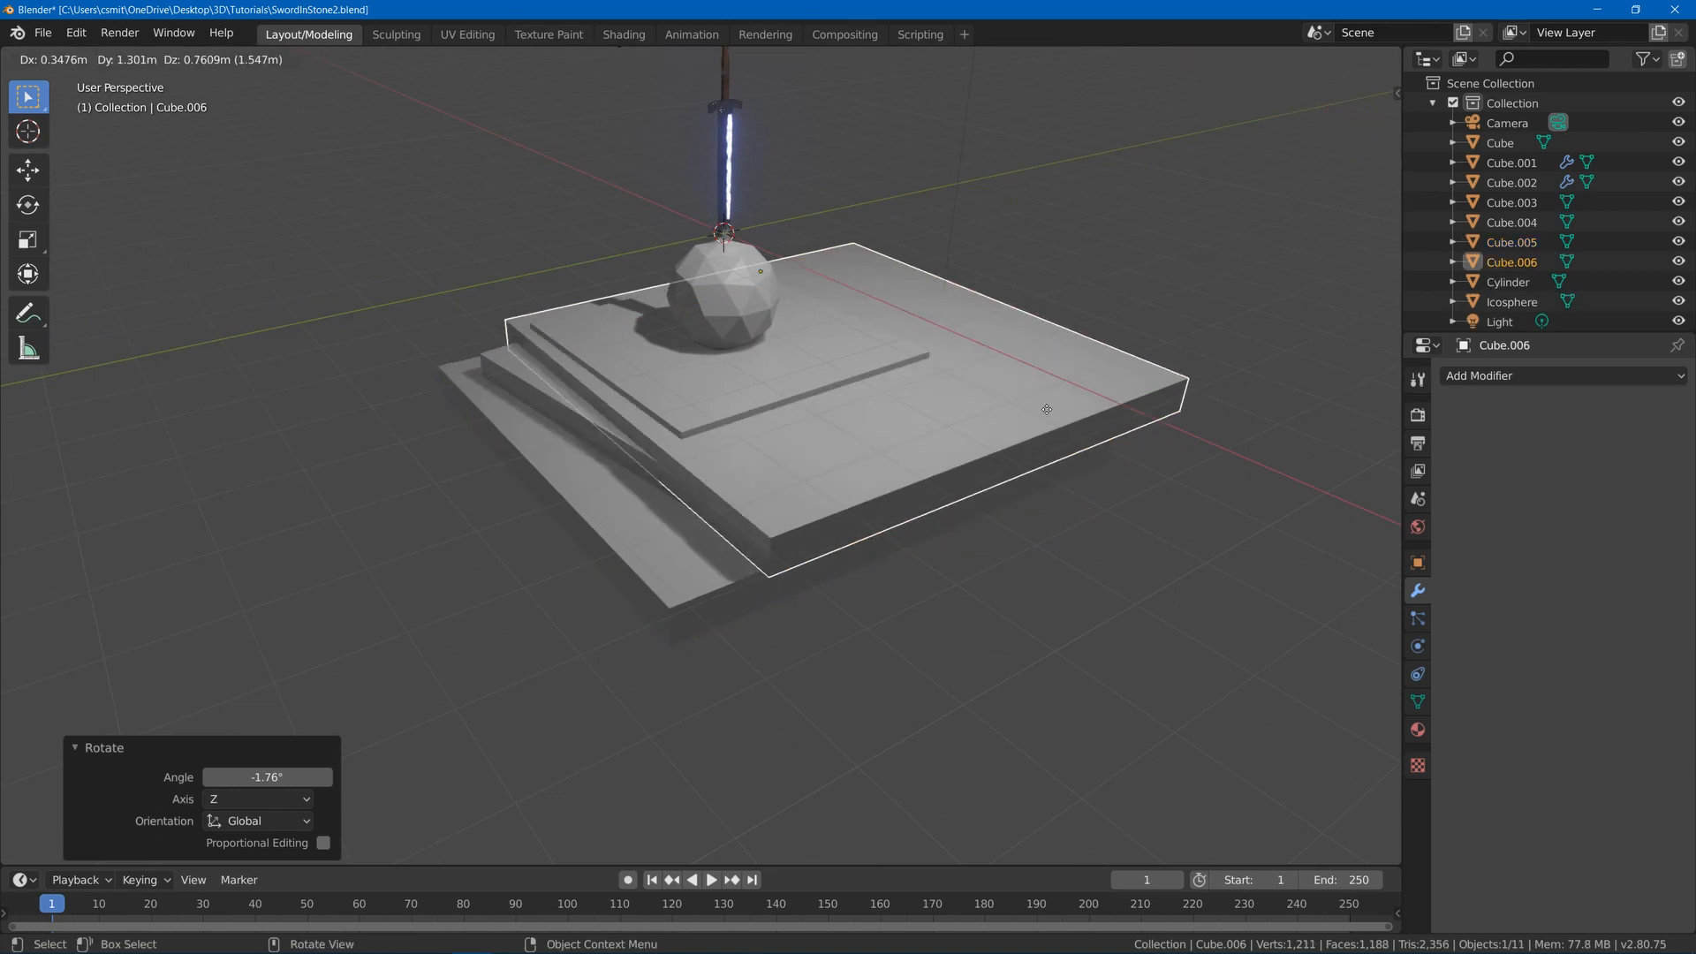
pyautogui.rightClick(1123, 358)
pyautogui.press('Tab')
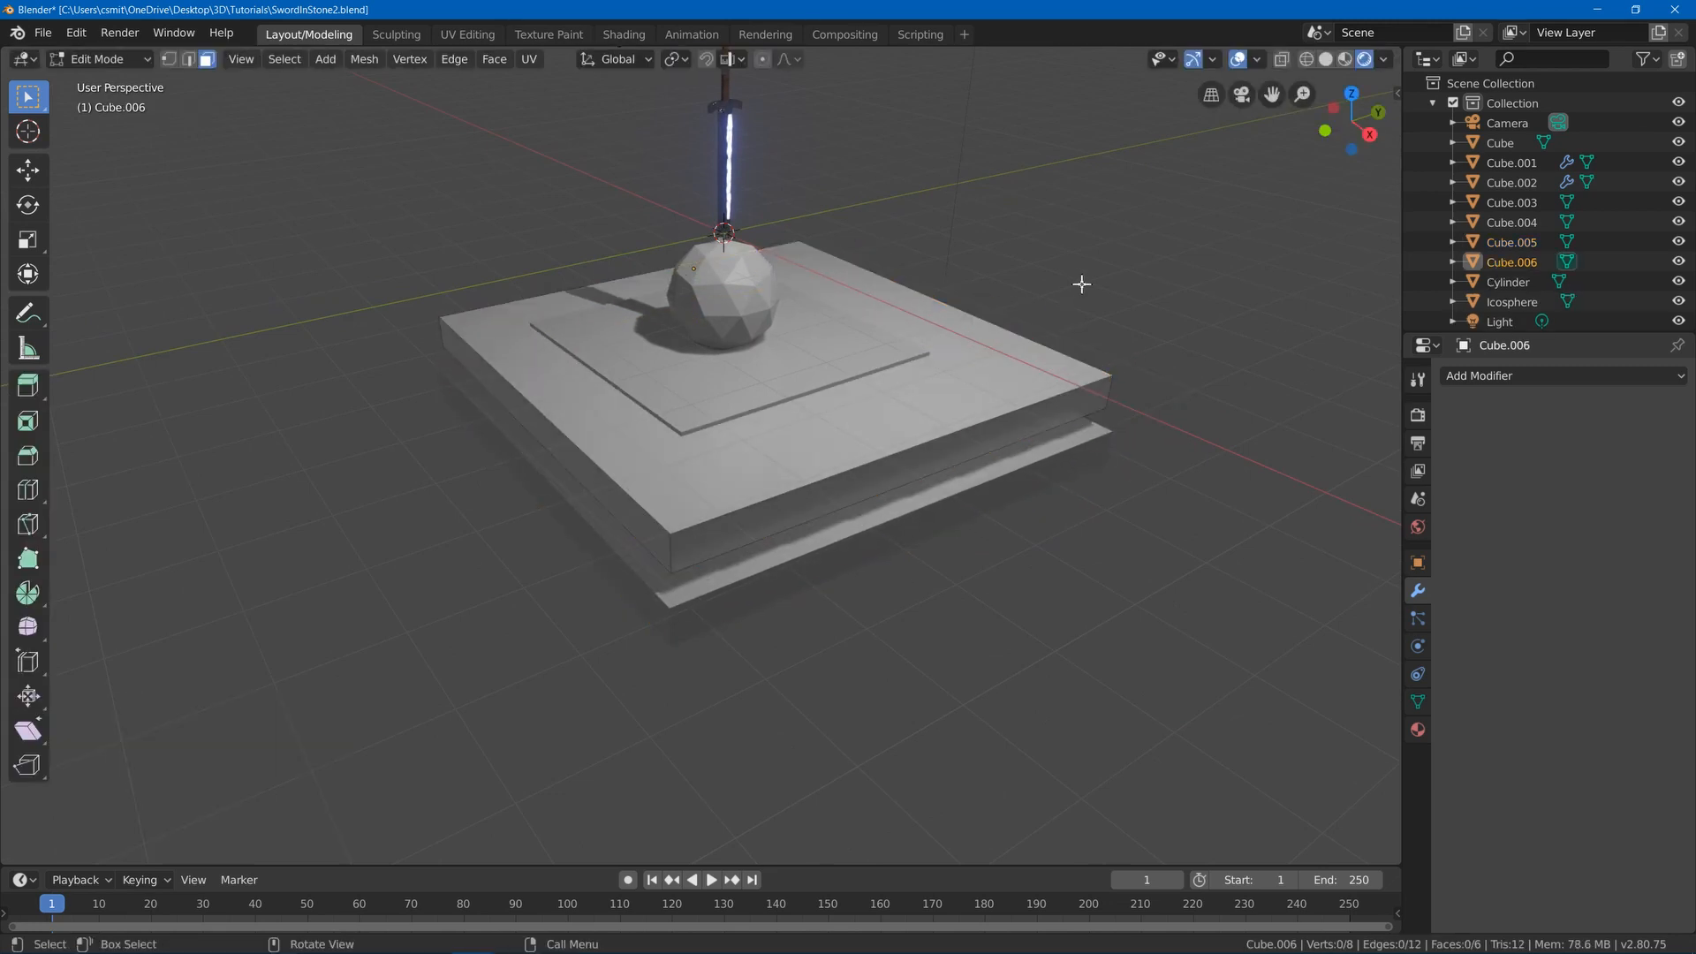
pyautogui.press('a')
pyautogui.press('s')
pyautogui.click(1016, 327)
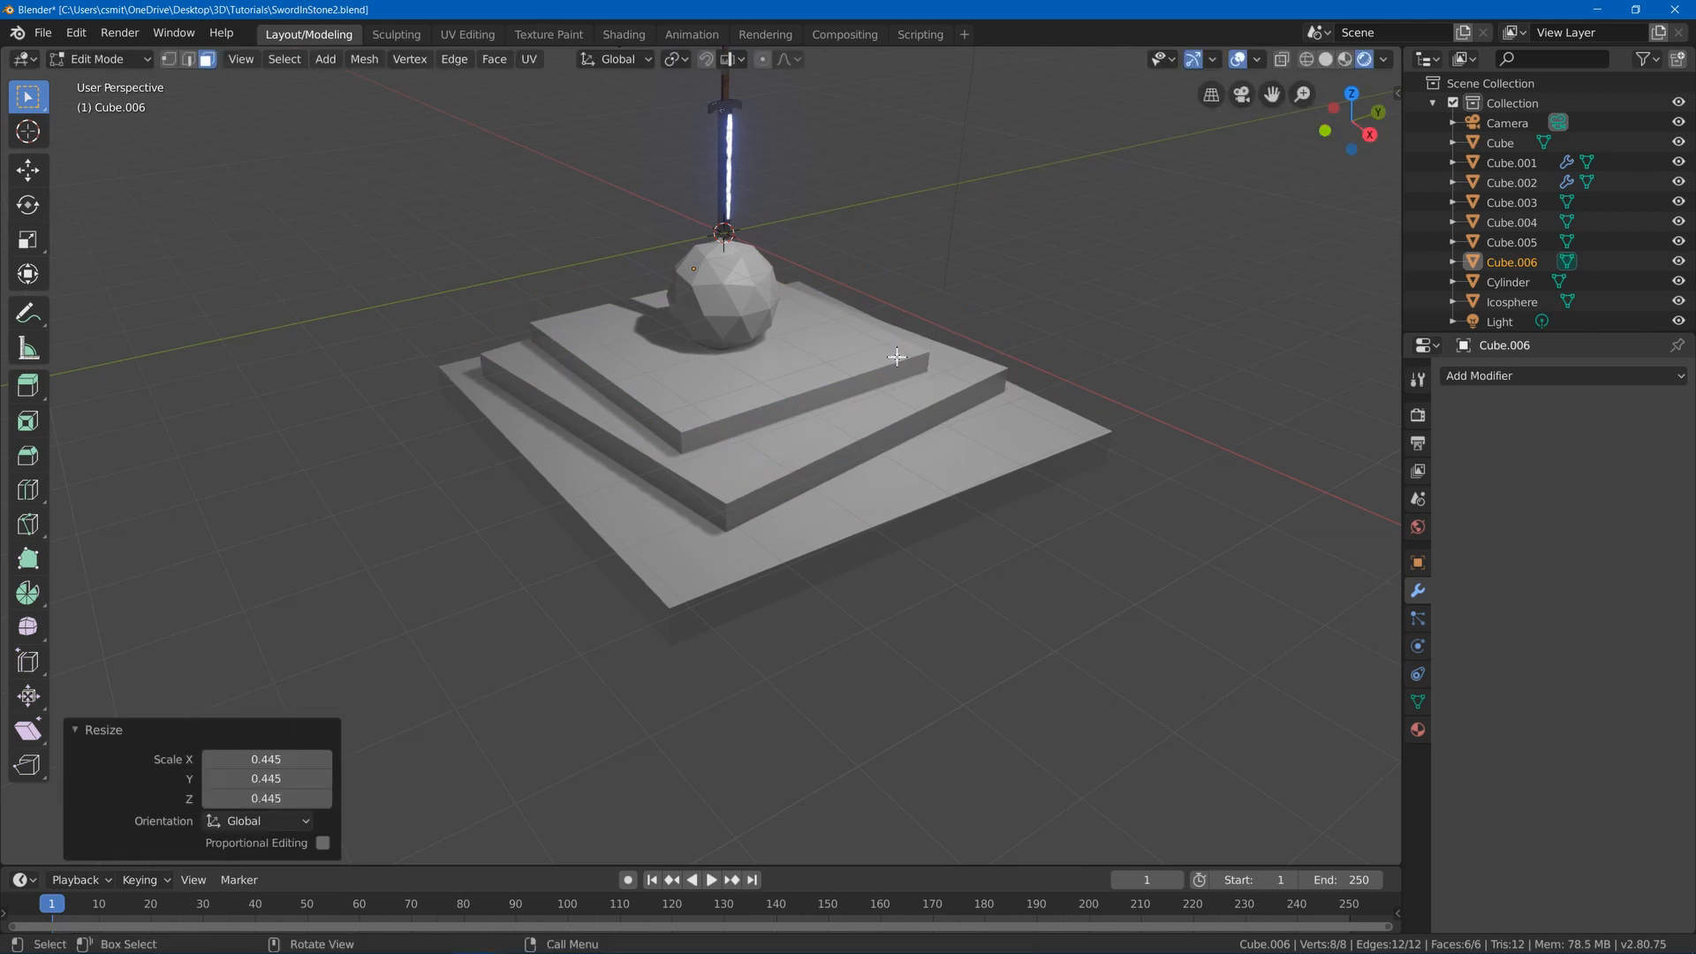
# - Move the small block about 3.14 m in X, 0.864 m in Y and -0.102 m in Z, and scale it to about 0.689
pyautogui.moveTo(1016, 327); pyautogui.dragTo(963, 331, button='middle')
pyautogui.press('g')
pyautogui.click(1132, 347)
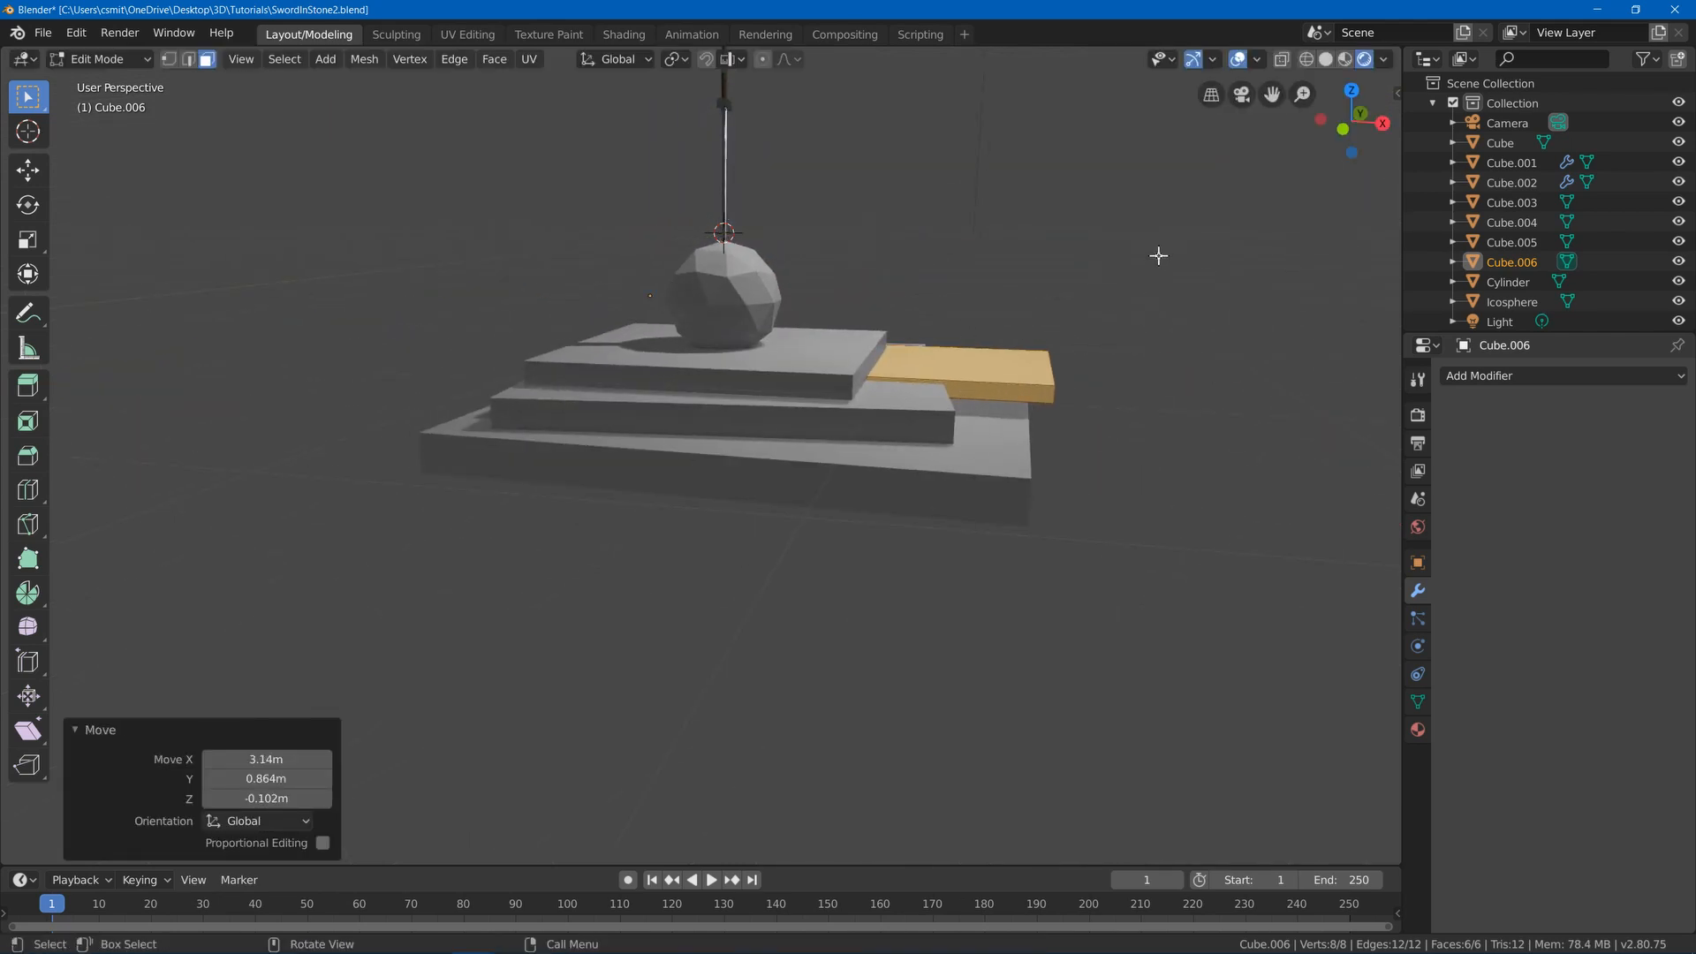
pyautogui.press('s')
pyautogui.click(1083, 276)
# - Narrow the small block to about 0.322 along X and place it as a step on the bottom slab
pyautogui.moveTo(1083, 277); pyautogui.dragTo(1083, 333, button='middle')
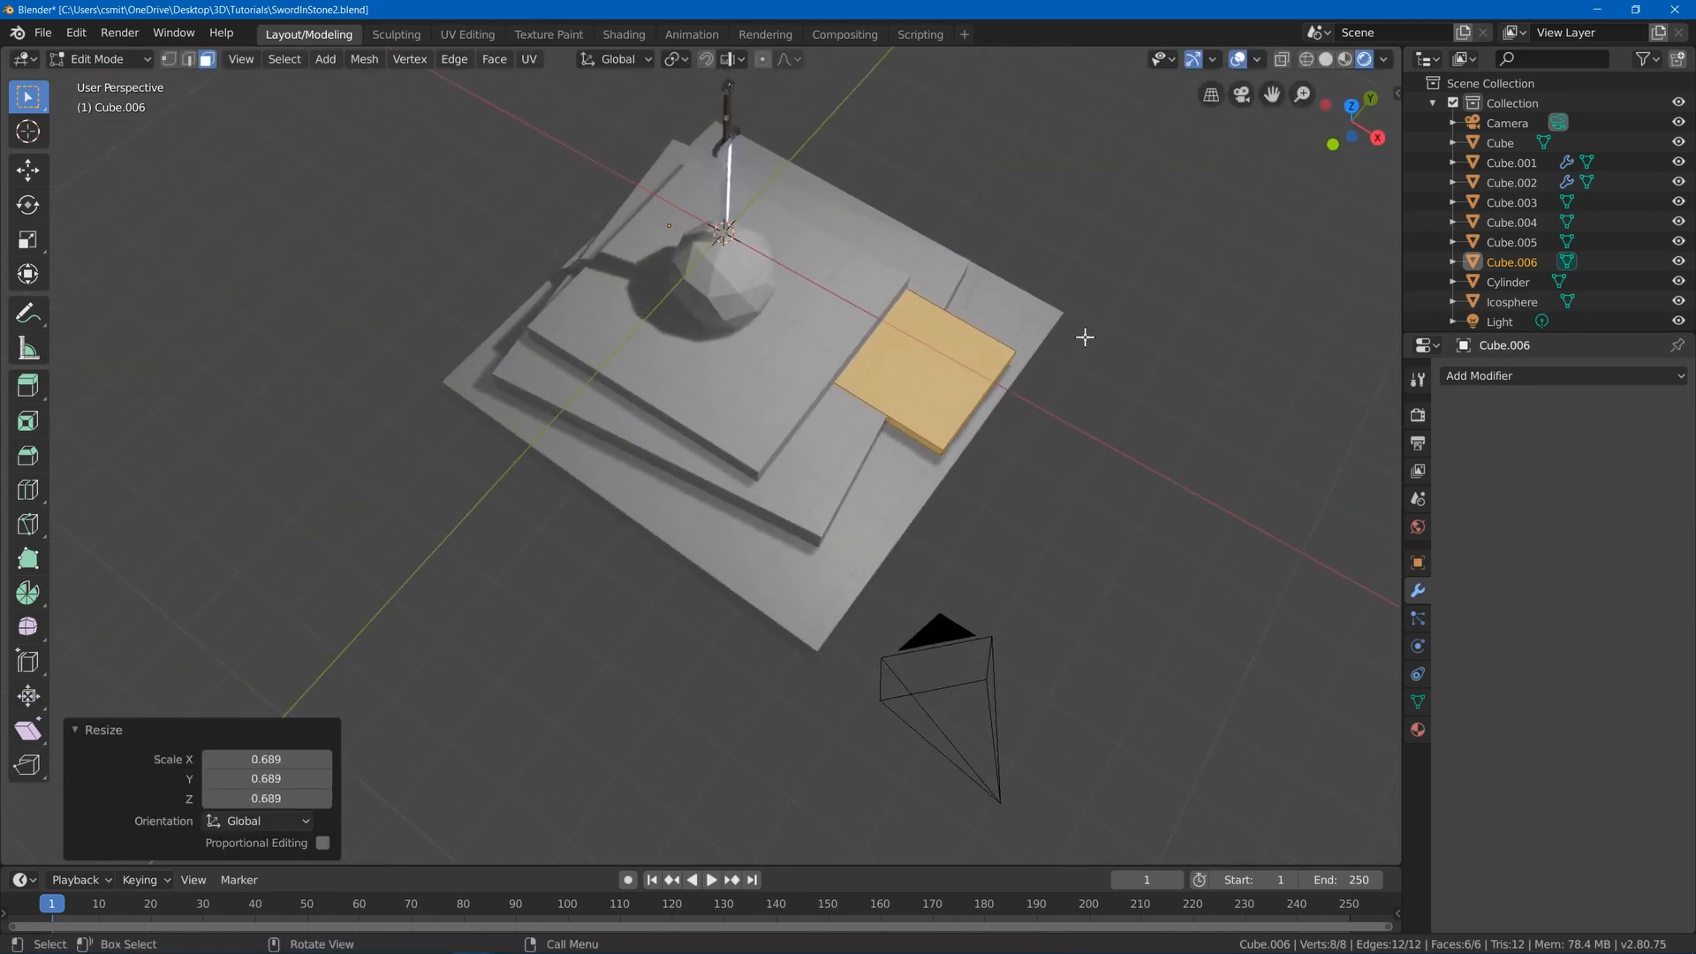
pyautogui.press('s')
pyautogui.press('x')
pyautogui.click(948, 325)
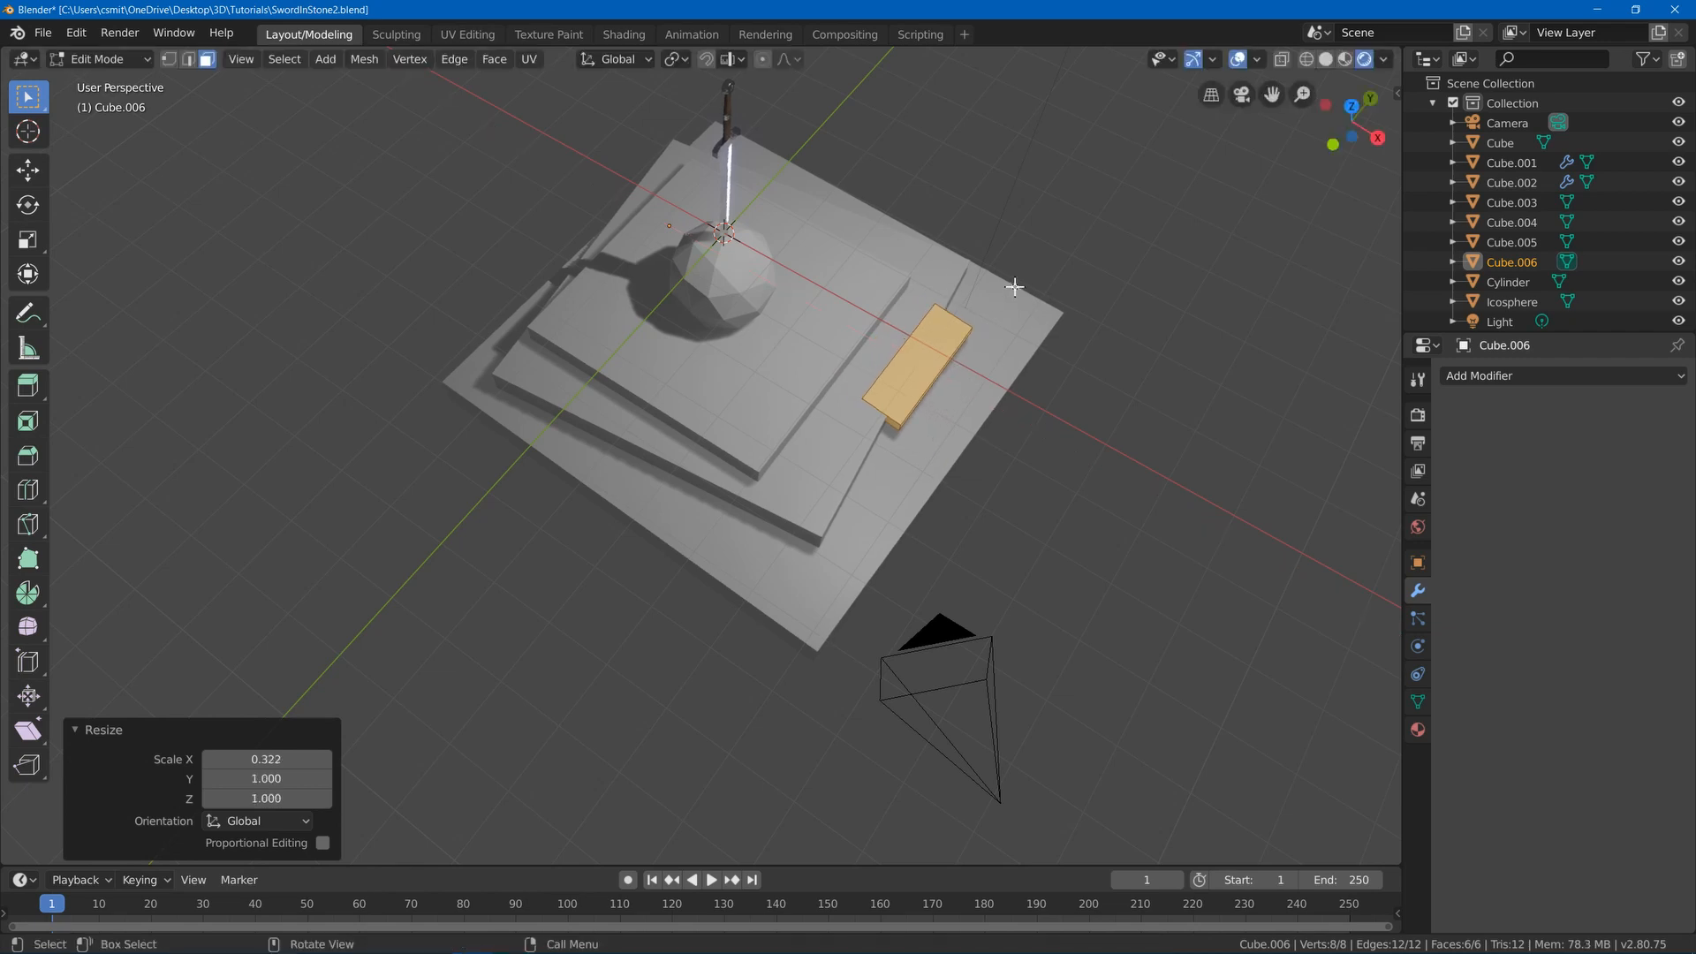
pyautogui.moveTo(1167, 281); pyautogui.dragTo(939, 254, button='middle')
pyautogui.press('g')
pyautogui.click(991, 348)
pyautogui.press('r')
pyautogui.click(1027, 292)
pyautogui.hotkey('ctrl', 'z')
# - Rotate the step block about 13.1° around Z and lower it about 0.113 m onto the bottom slab
pyautogui.press('r')
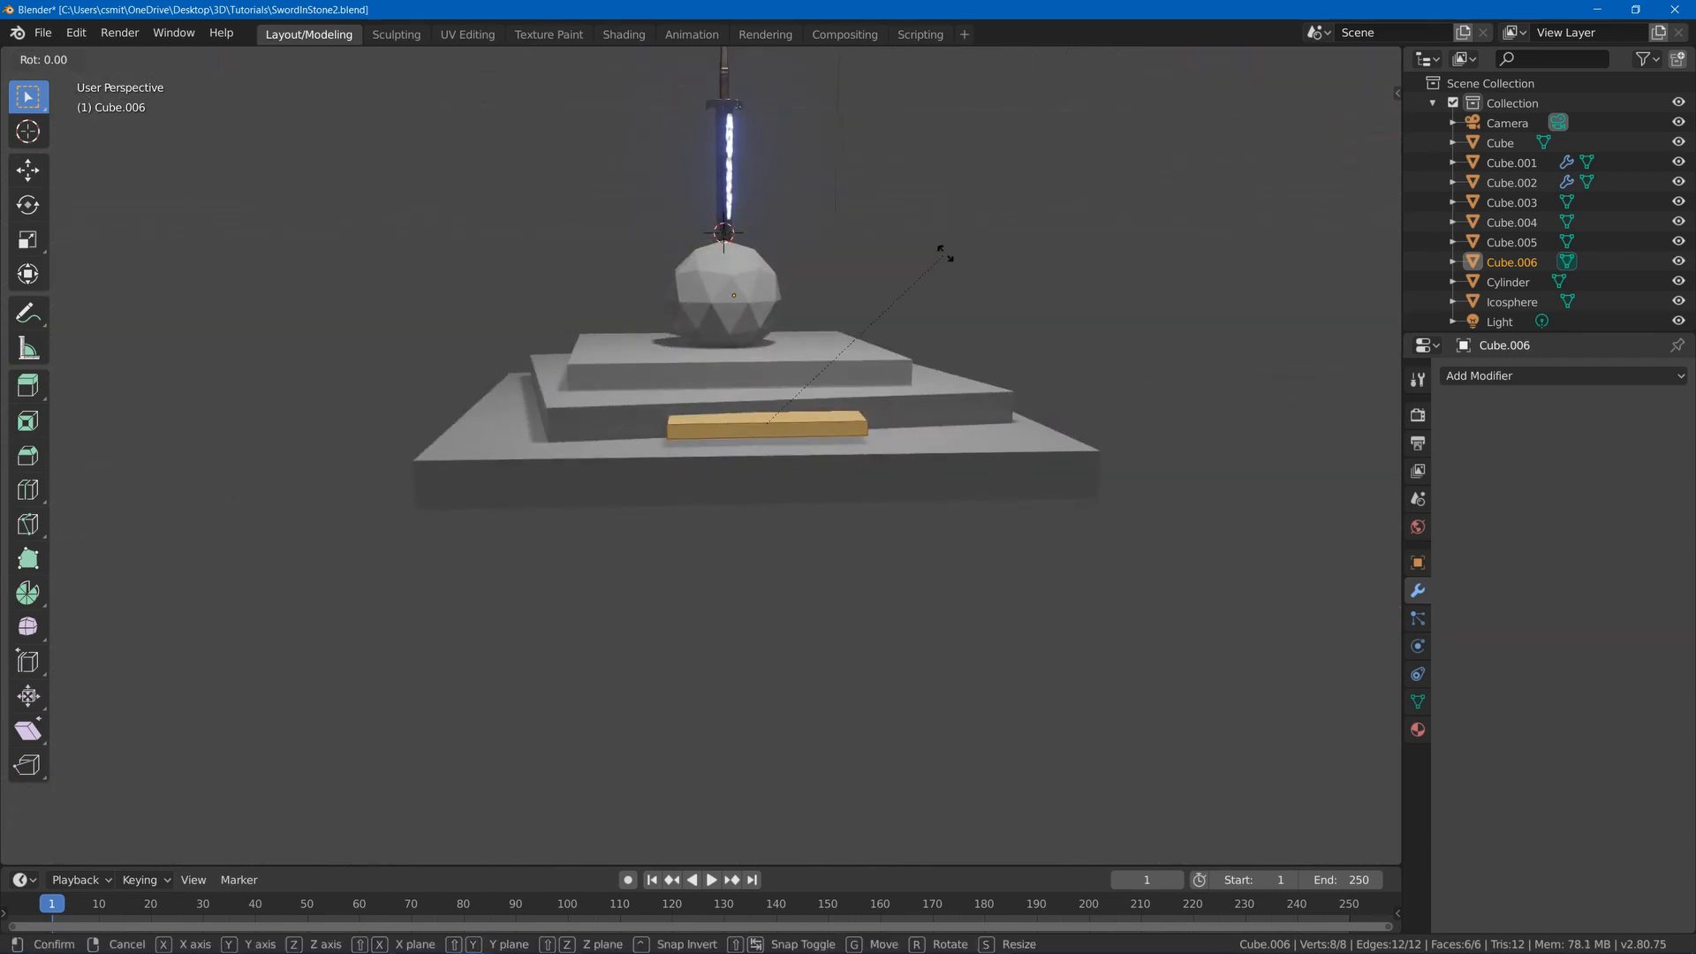
pyautogui.press('z')
pyautogui.click(907, 209)
pyautogui.press('g')
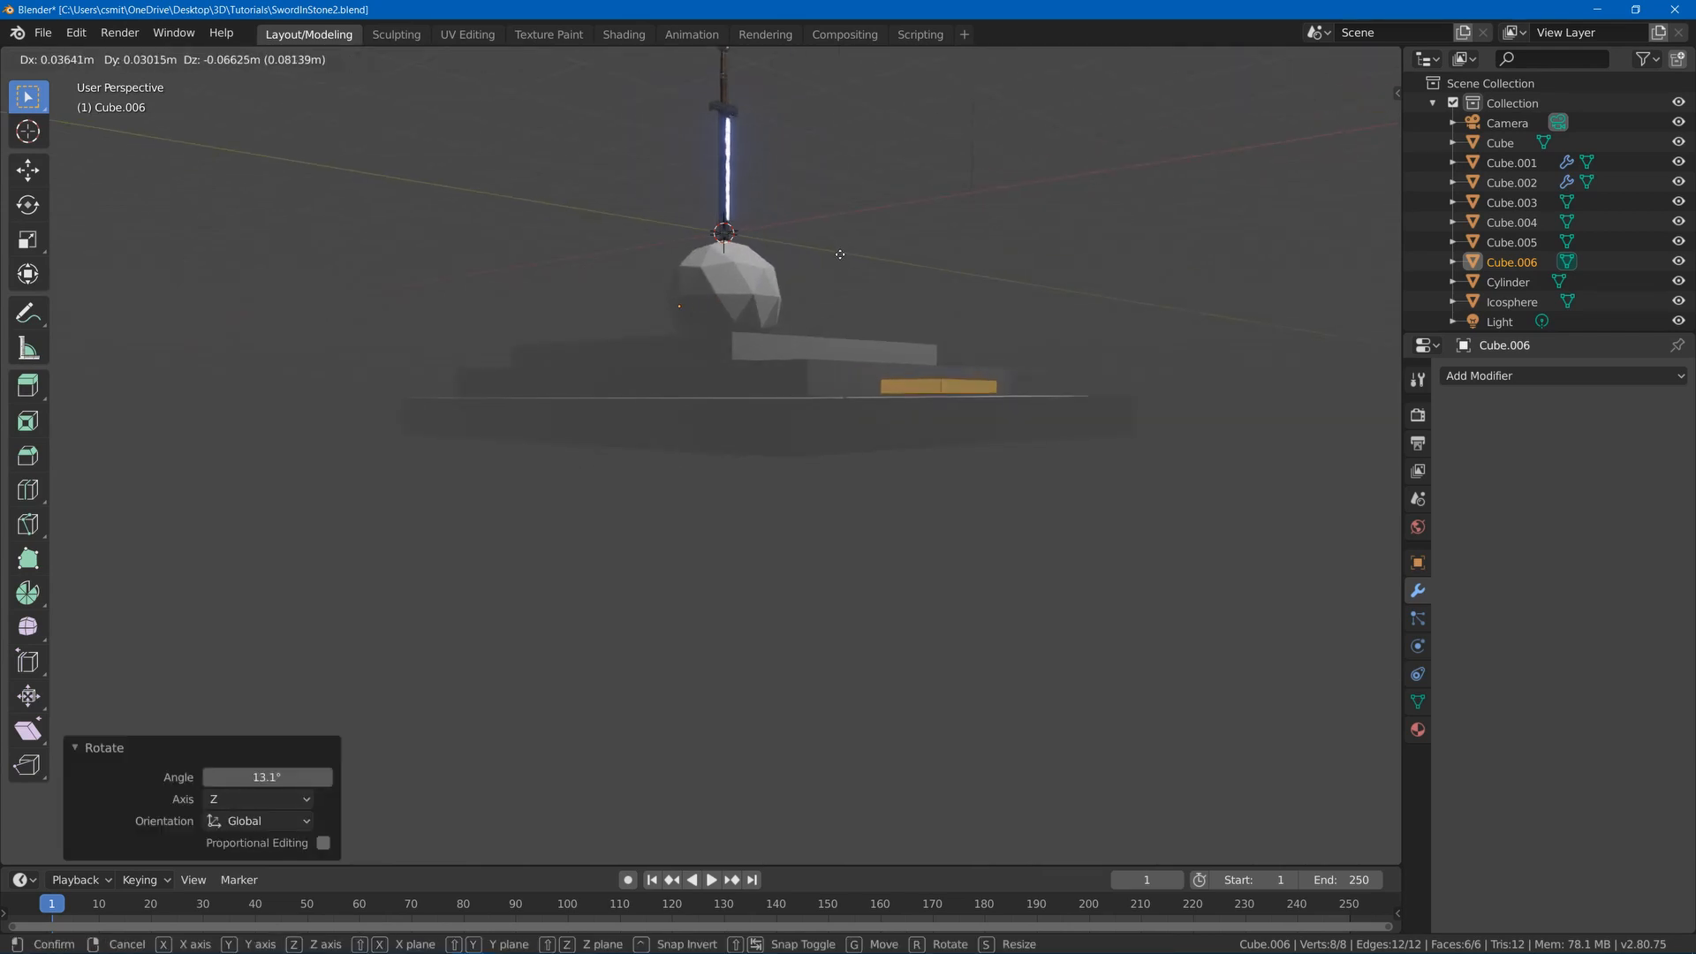
pyautogui.click(841, 258)
# - Rotate the step block back by about -5.25° around Z
pyautogui.moveTo(842, 258); pyautogui.dragTo(945, 320, button='middle')
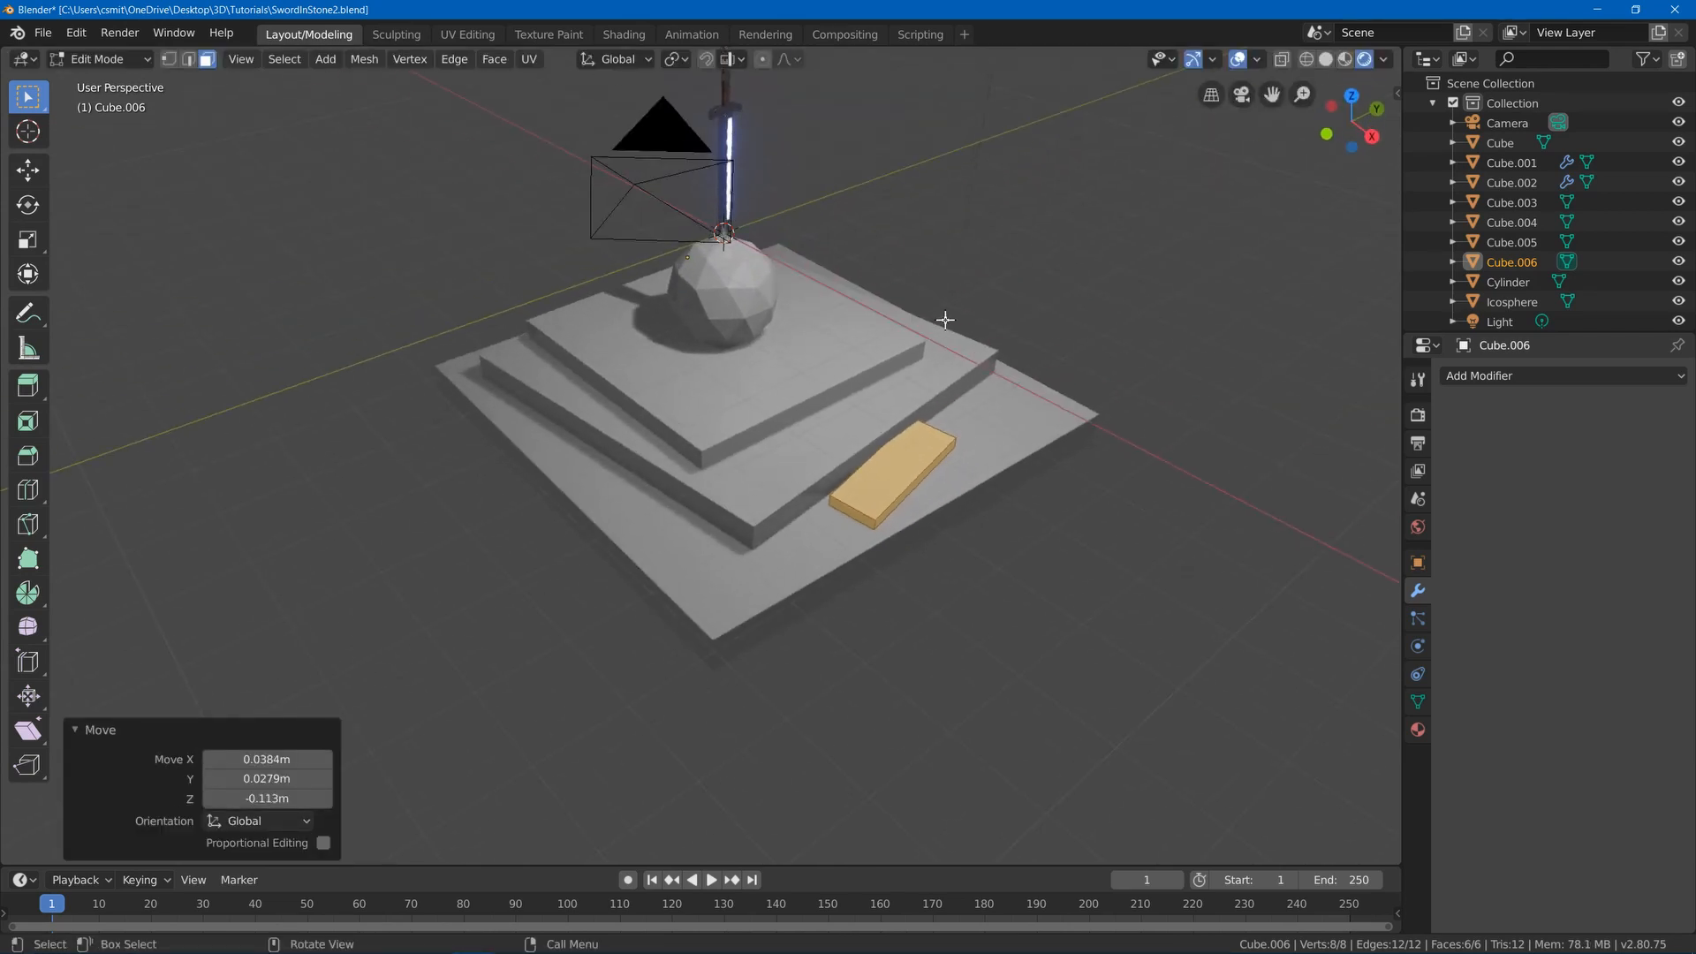
pyautogui.press('r')
pyautogui.press('z')
pyautogui.click(995, 378)
# - Duplicate the step block onto the middle slab, offset about -1.03, -0.454 and 0.67 m, and rotate the copy around Z by about -12°
pyautogui.hotkey('shift', 'd')
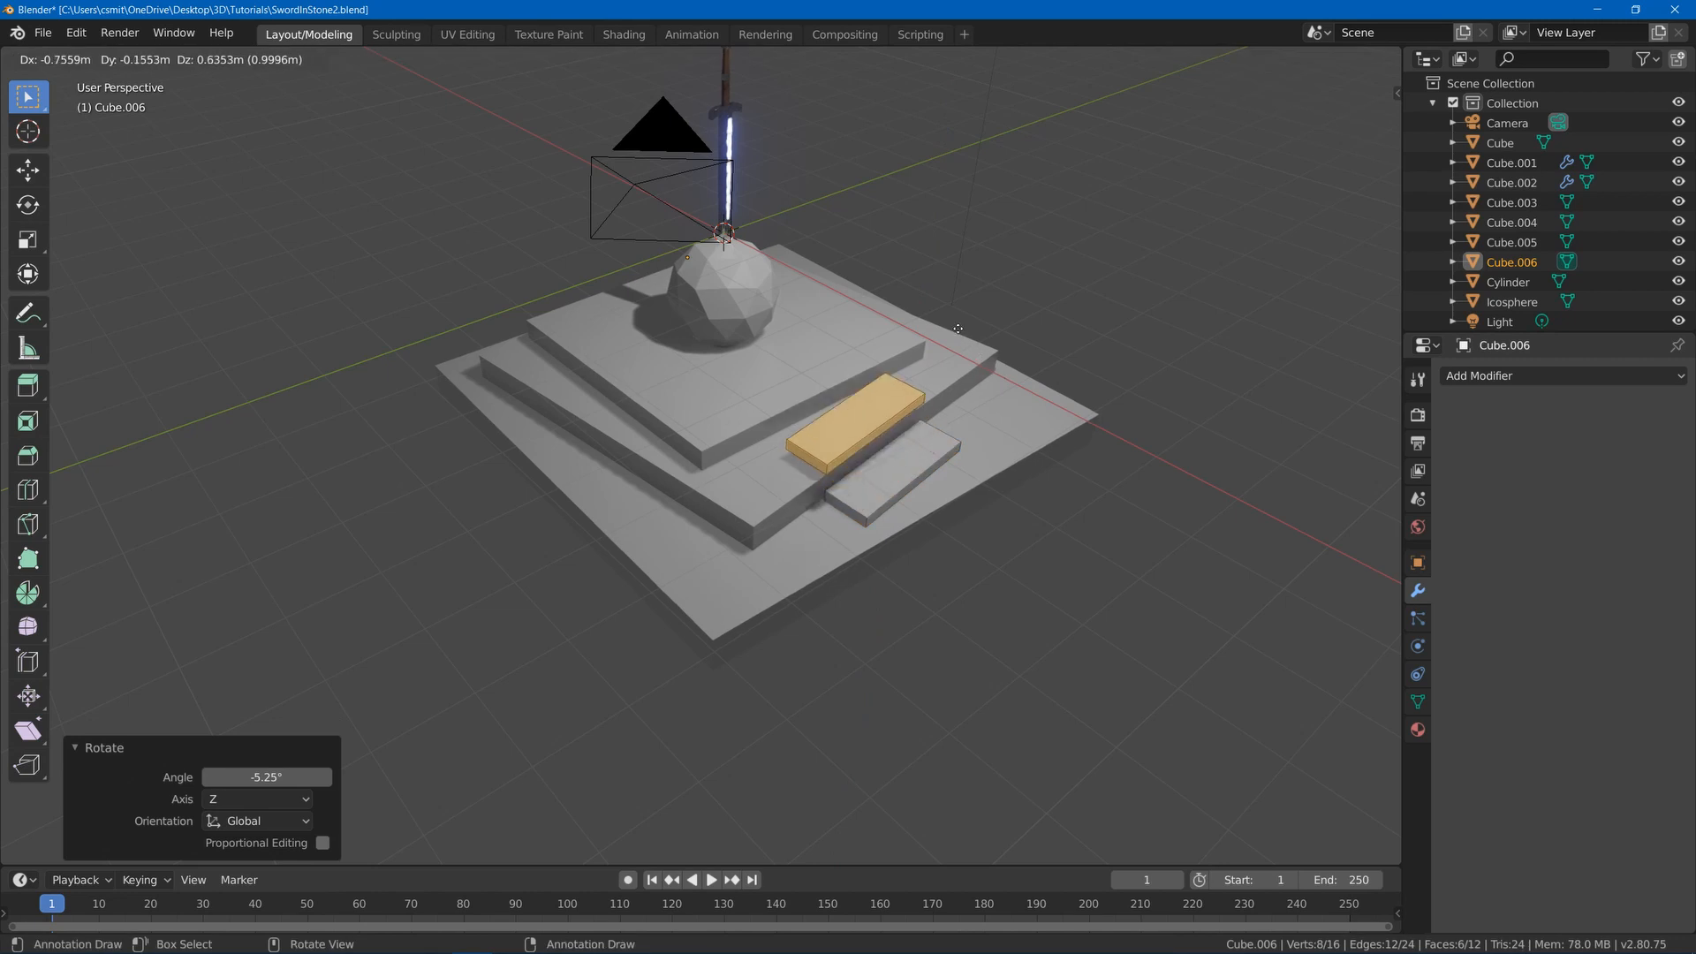
pyautogui.click(932, 329)
pyautogui.press('r')
pyautogui.press('z')
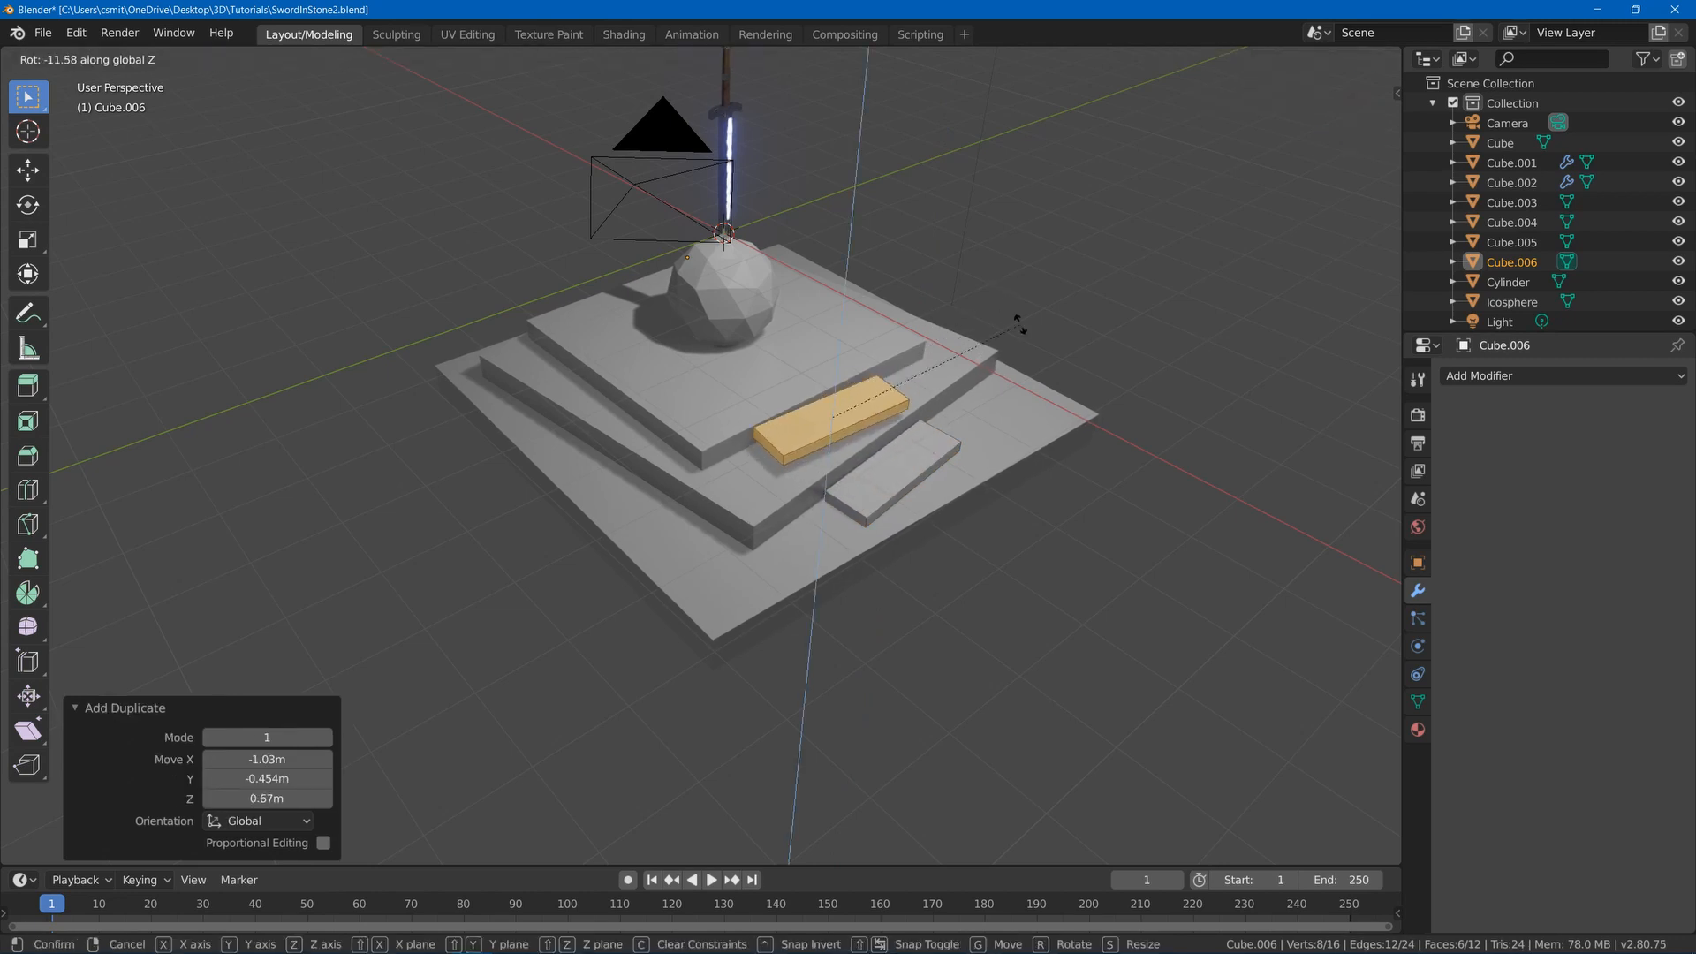
pyautogui.click(1022, 306)
# - Lower the upper step block about 0.202 m onto the middle slab
pyautogui.moveTo(1022, 307)
pyautogui.mouseDown(button='middle')
pyautogui.moveTo(1057, 261)
pyautogui.moveTo(1043, 309)
pyautogui.mouseUp(button='middle')
pyautogui.press('g')
pyautogui.click(1056, 269)
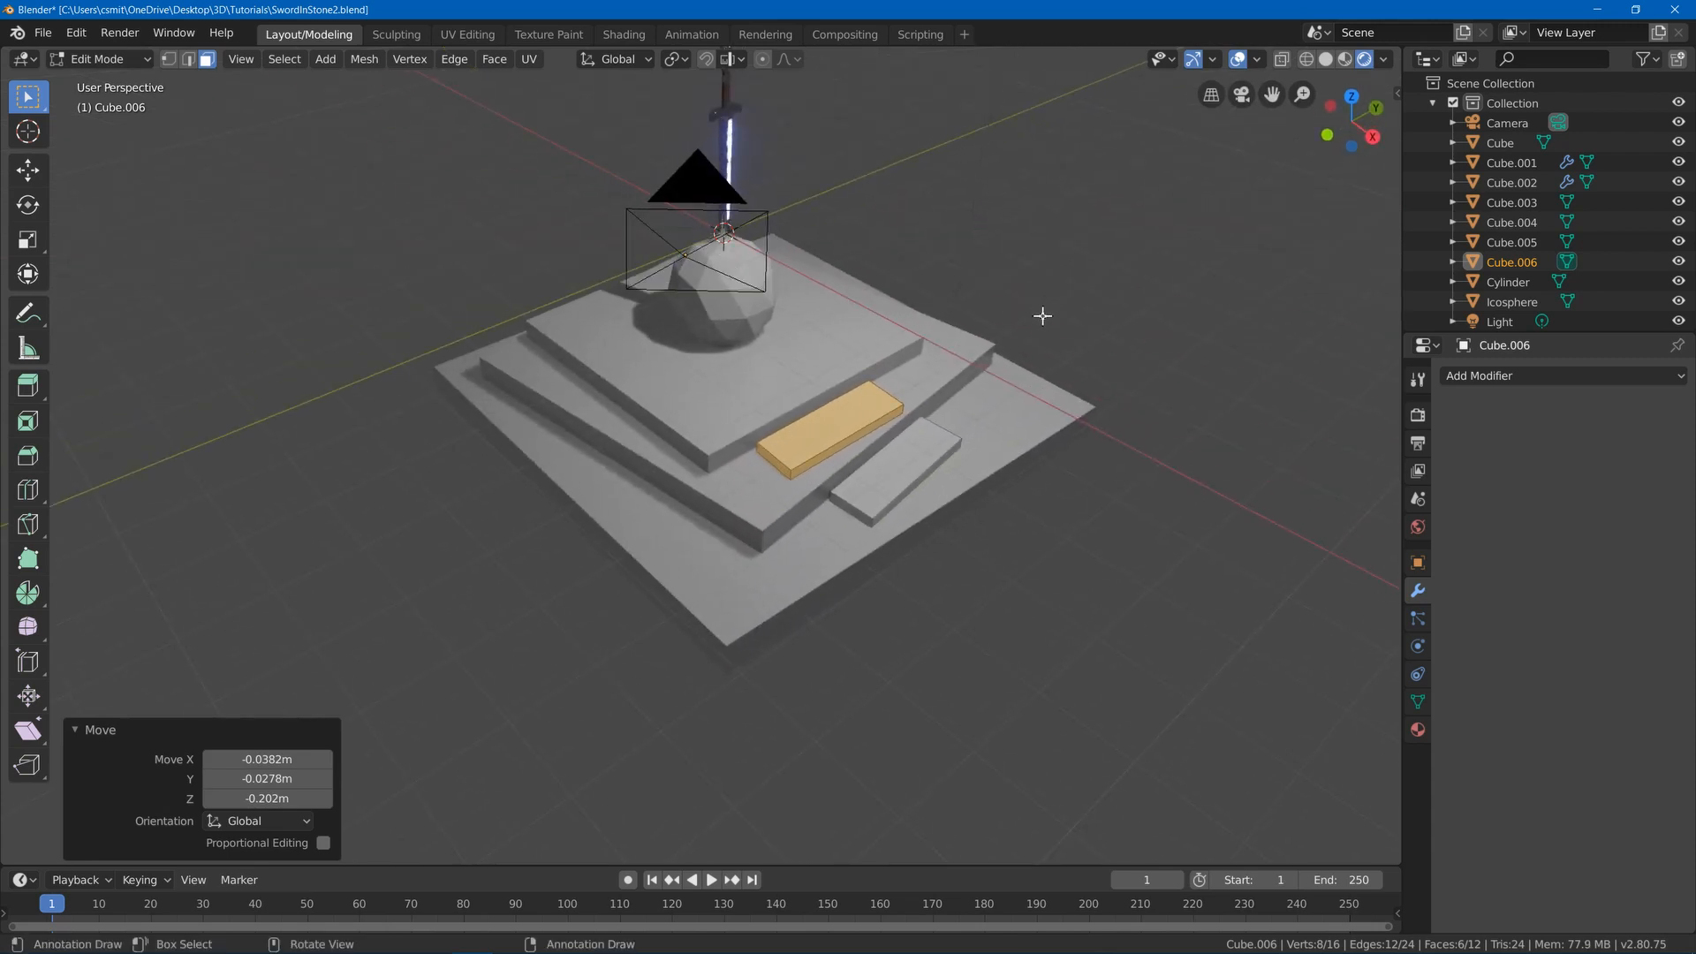
# - Duplicate the step block outward past the bottom slab's front edge and resize the copy
pyautogui.hotkey('shift', 'd')
pyautogui.click(1143, 439)
pyautogui.moveTo(1143, 439); pyautogui.dragTo(998, 396, button='middle')
pyautogui.press('s')
pyautogui.click(1132, 403)
# - Move the outermost step block in front of the bottom slab and rotate it around Z to align with the other steps
pyautogui.press('g')
pyautogui.click(974, 314)
pyautogui.press('r')
pyautogui.press('z')
pyautogui.click(1070, 379)
pyautogui.press('g')
pyautogui.click(1052, 375)
# - Select only the uppermost step block and scale it to about 0.875
pyautogui.hotkey('alt', 'a')
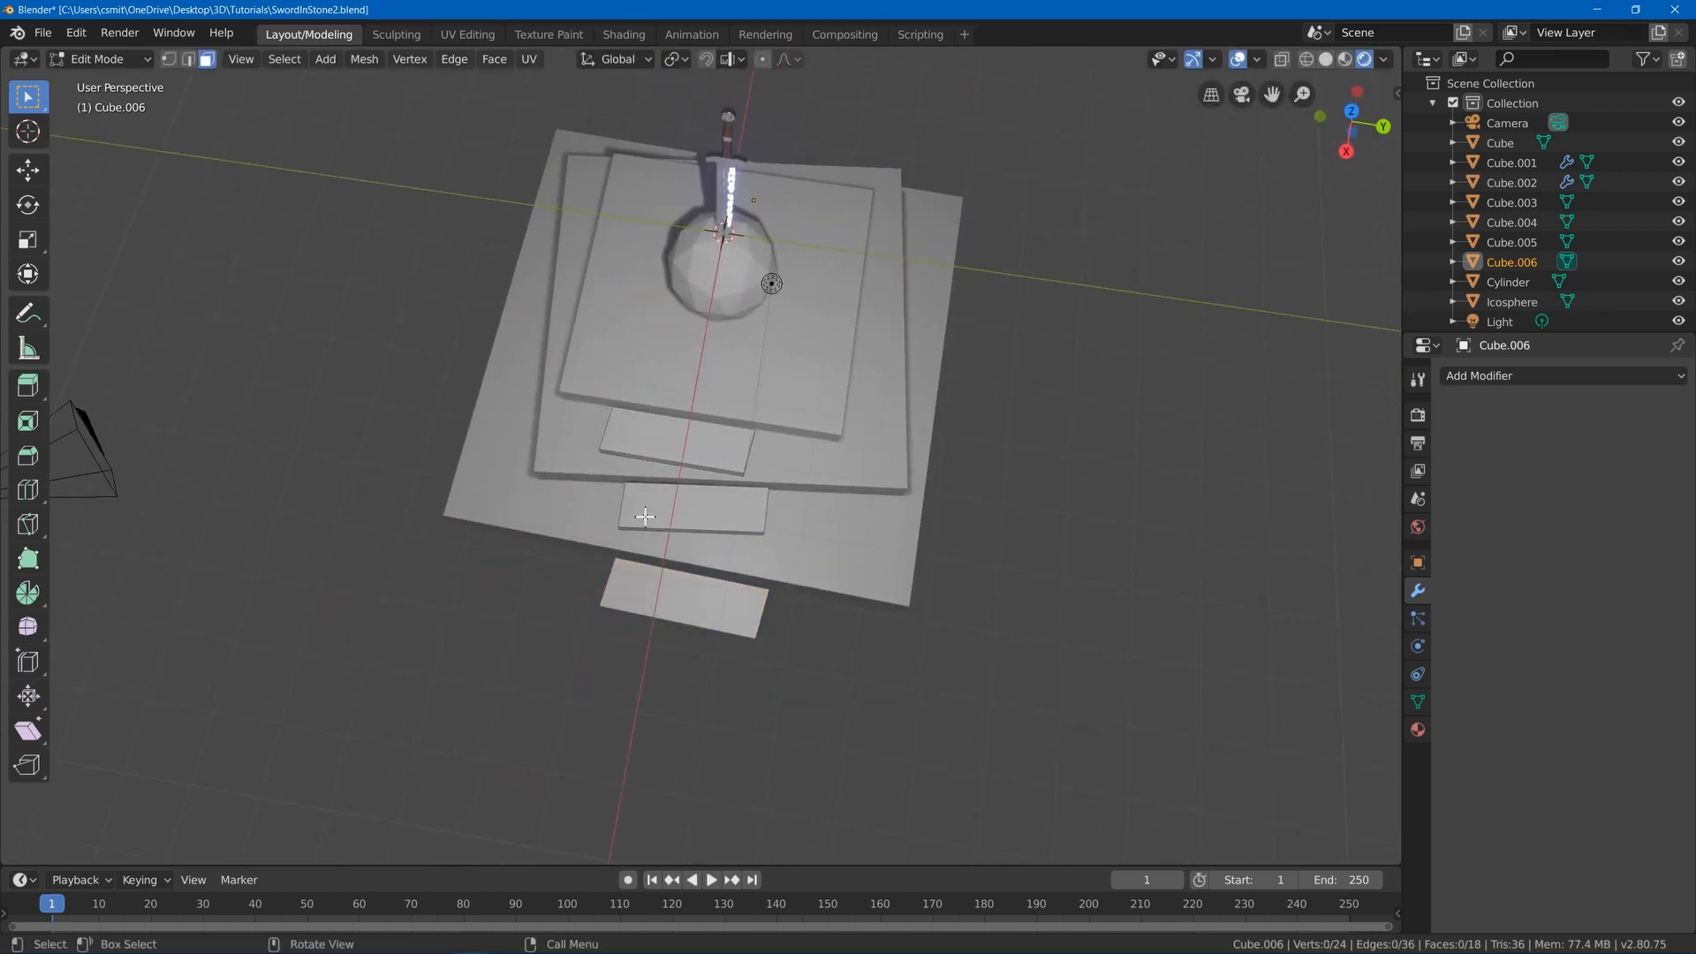
pyautogui.click(723, 435)
pyautogui.press('s')
pyautogui.click(820, 434)
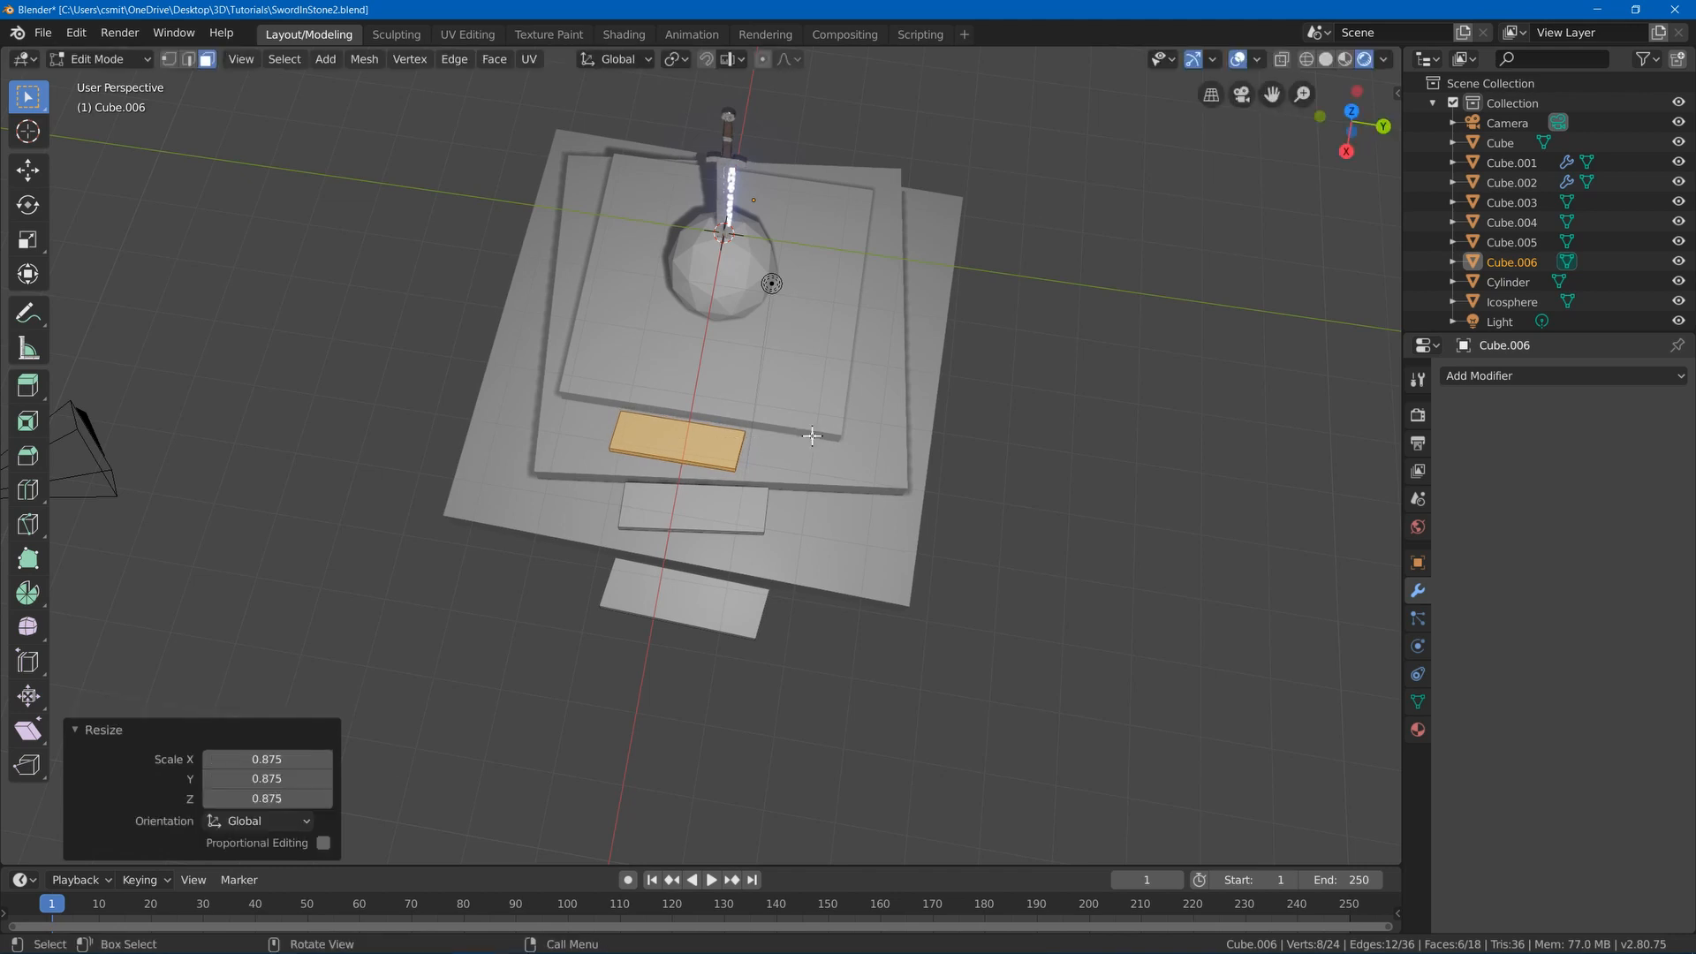
# - Shift the uppermost step block about -0.0635 m in X and 0.172 m in Y, and leave Edit Mode with nothing selected
pyautogui.press('g')
pyautogui.click(840, 430)
pyautogui.moveTo(839, 430); pyautogui.dragTo(856, 456, button='middle')
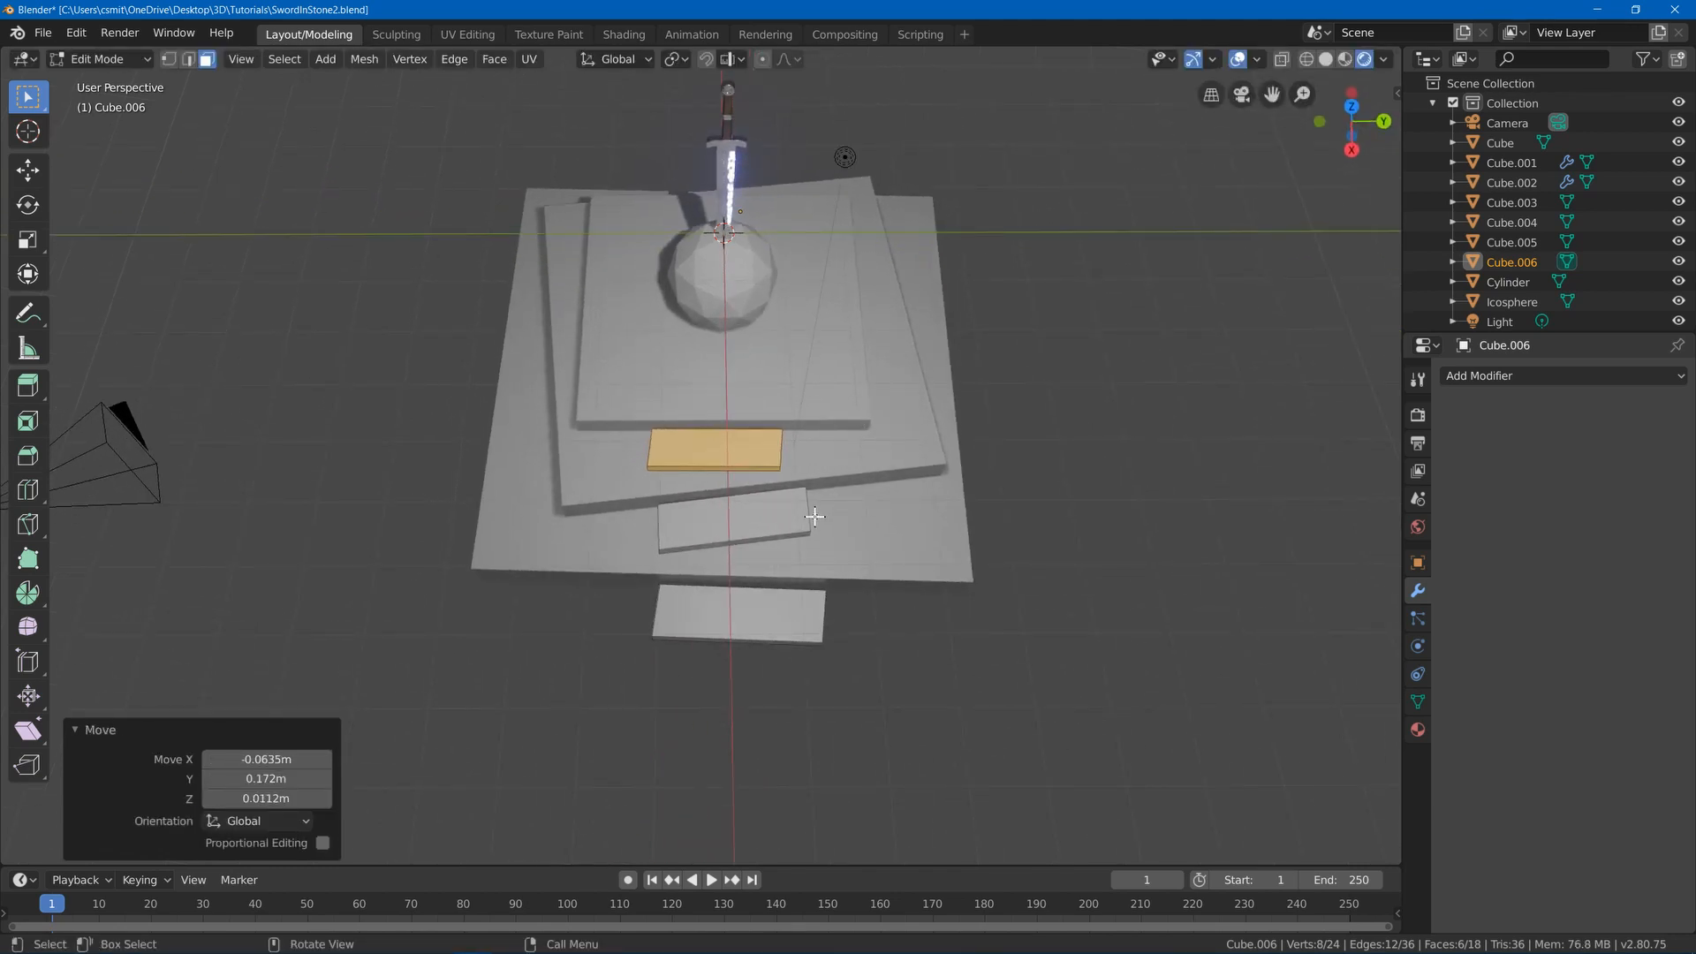
pyautogui.moveTo(954, 434); pyautogui.dragTo(840, 303, button='middle')
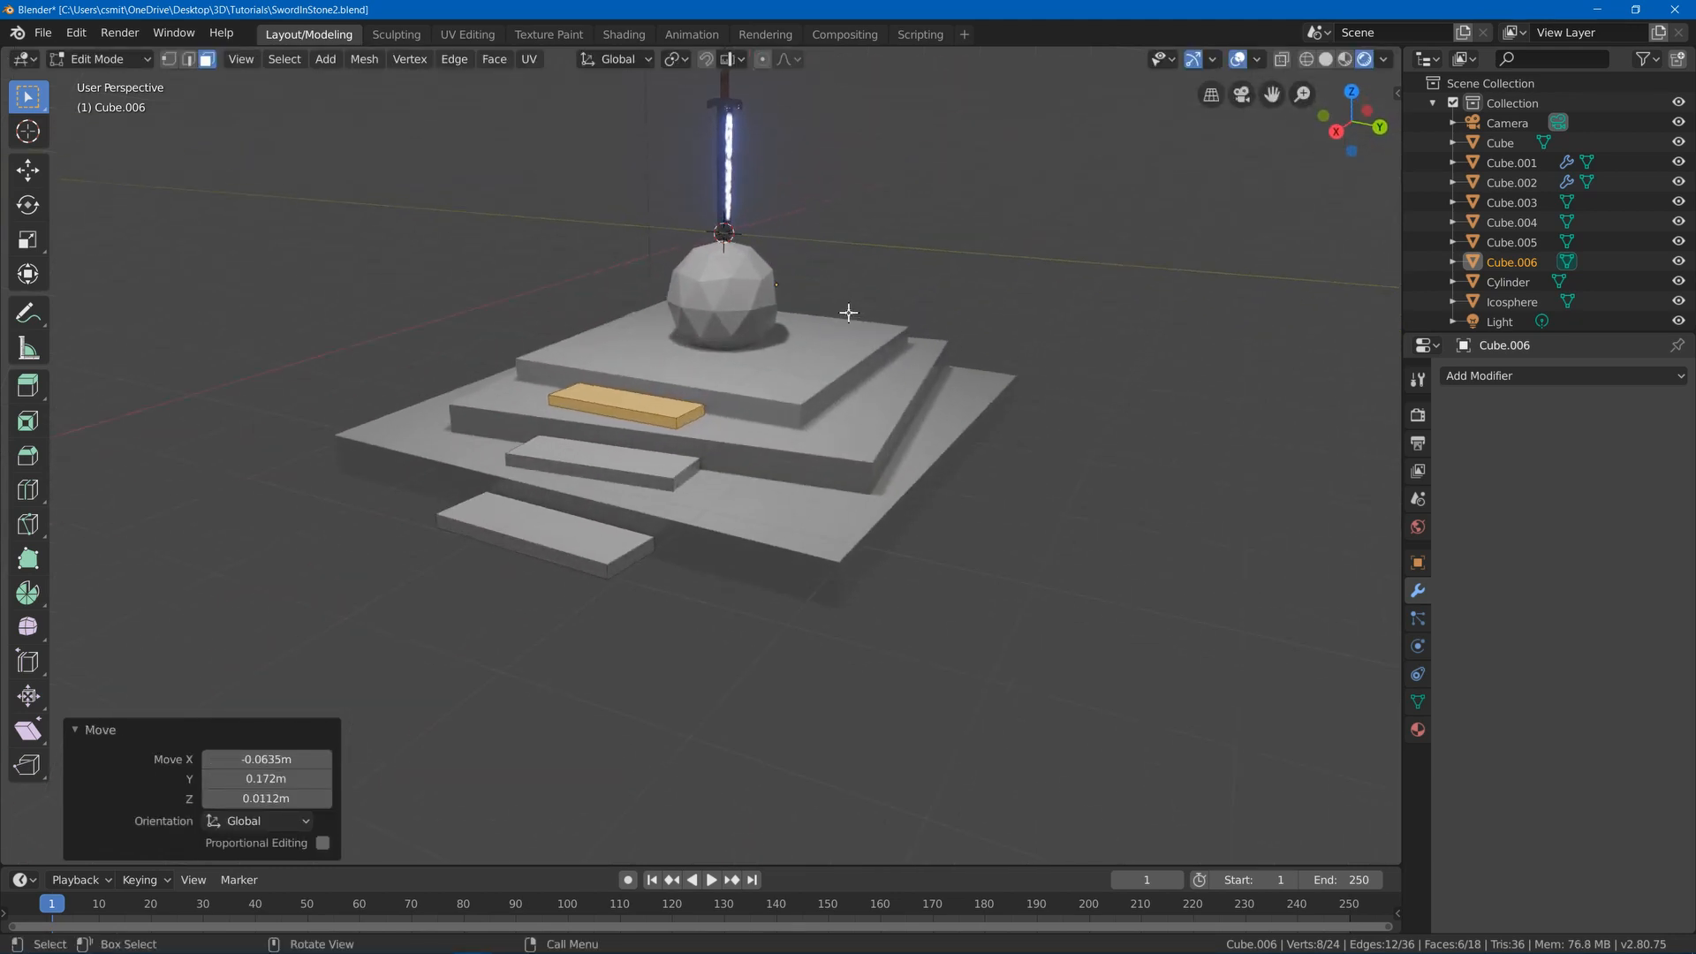
pyautogui.press('Tab')
pyautogui.hotkey('alt', 'a')
pyautogui.moveTo(844, 233); pyautogui.dragTo(795, 305, button='middle')
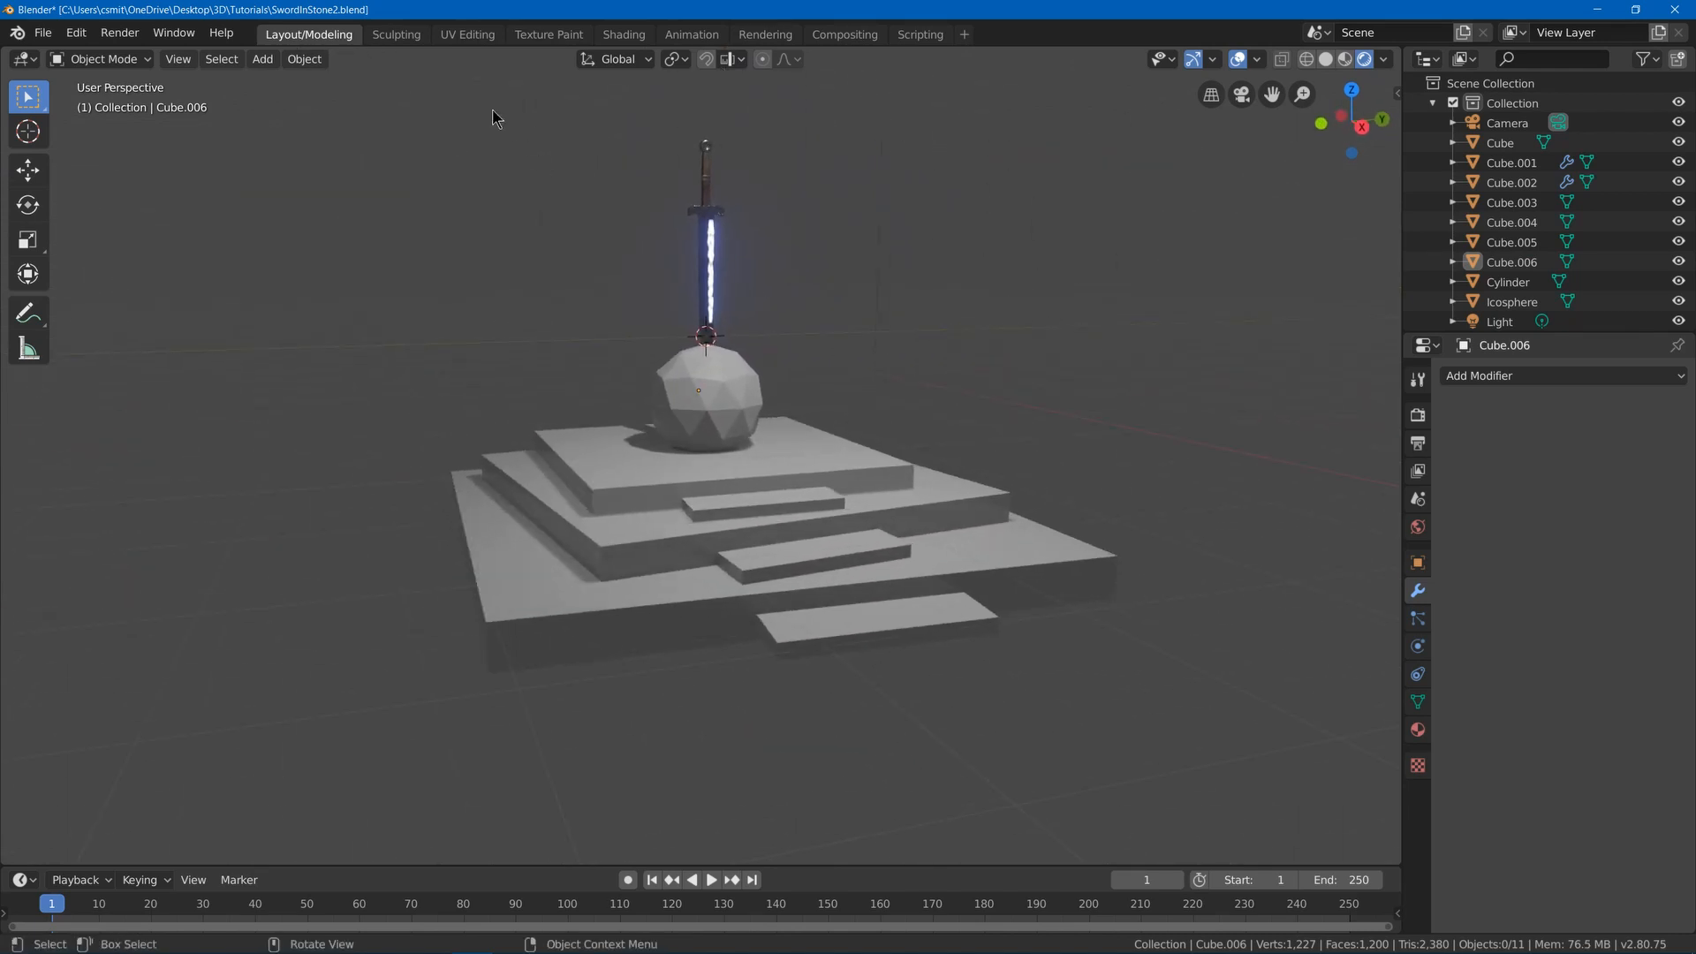
# - Switch to the Sculpting workspace and rename the Icosphere object as Stone
pyautogui.click(402, 36)
pyautogui.click(309, 34)
pyautogui.click(402, 35)
pyautogui.scroll(-2, 548, 405)
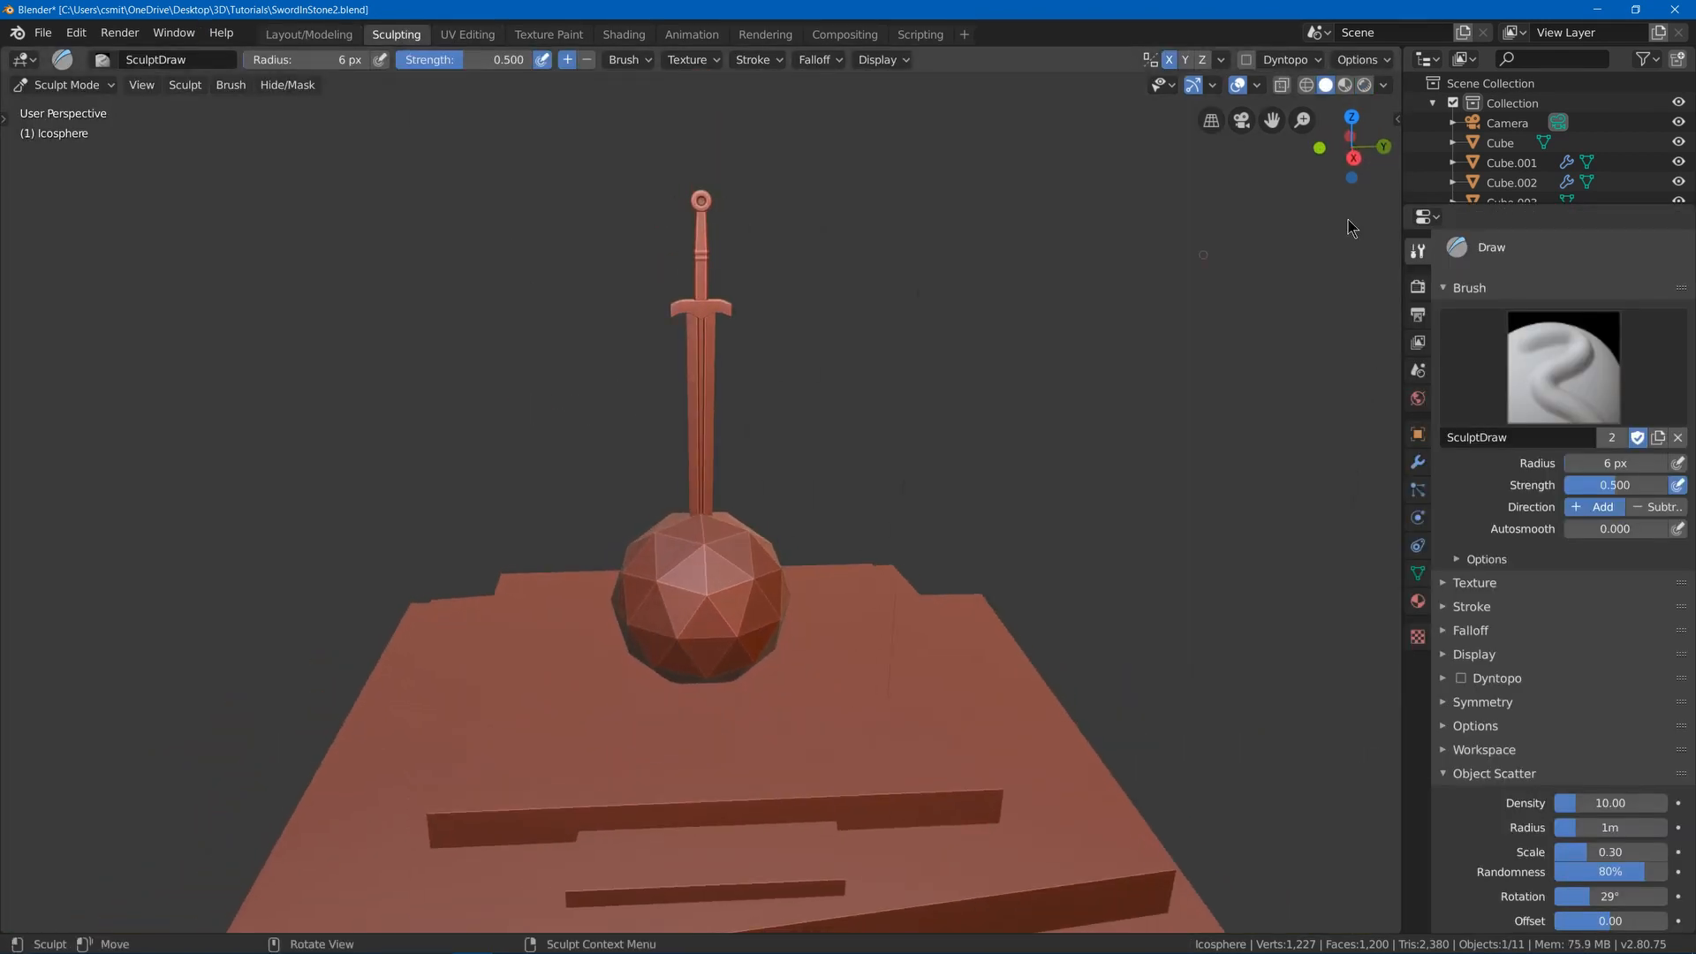
pyautogui.scroll(-3, 1521, 173)
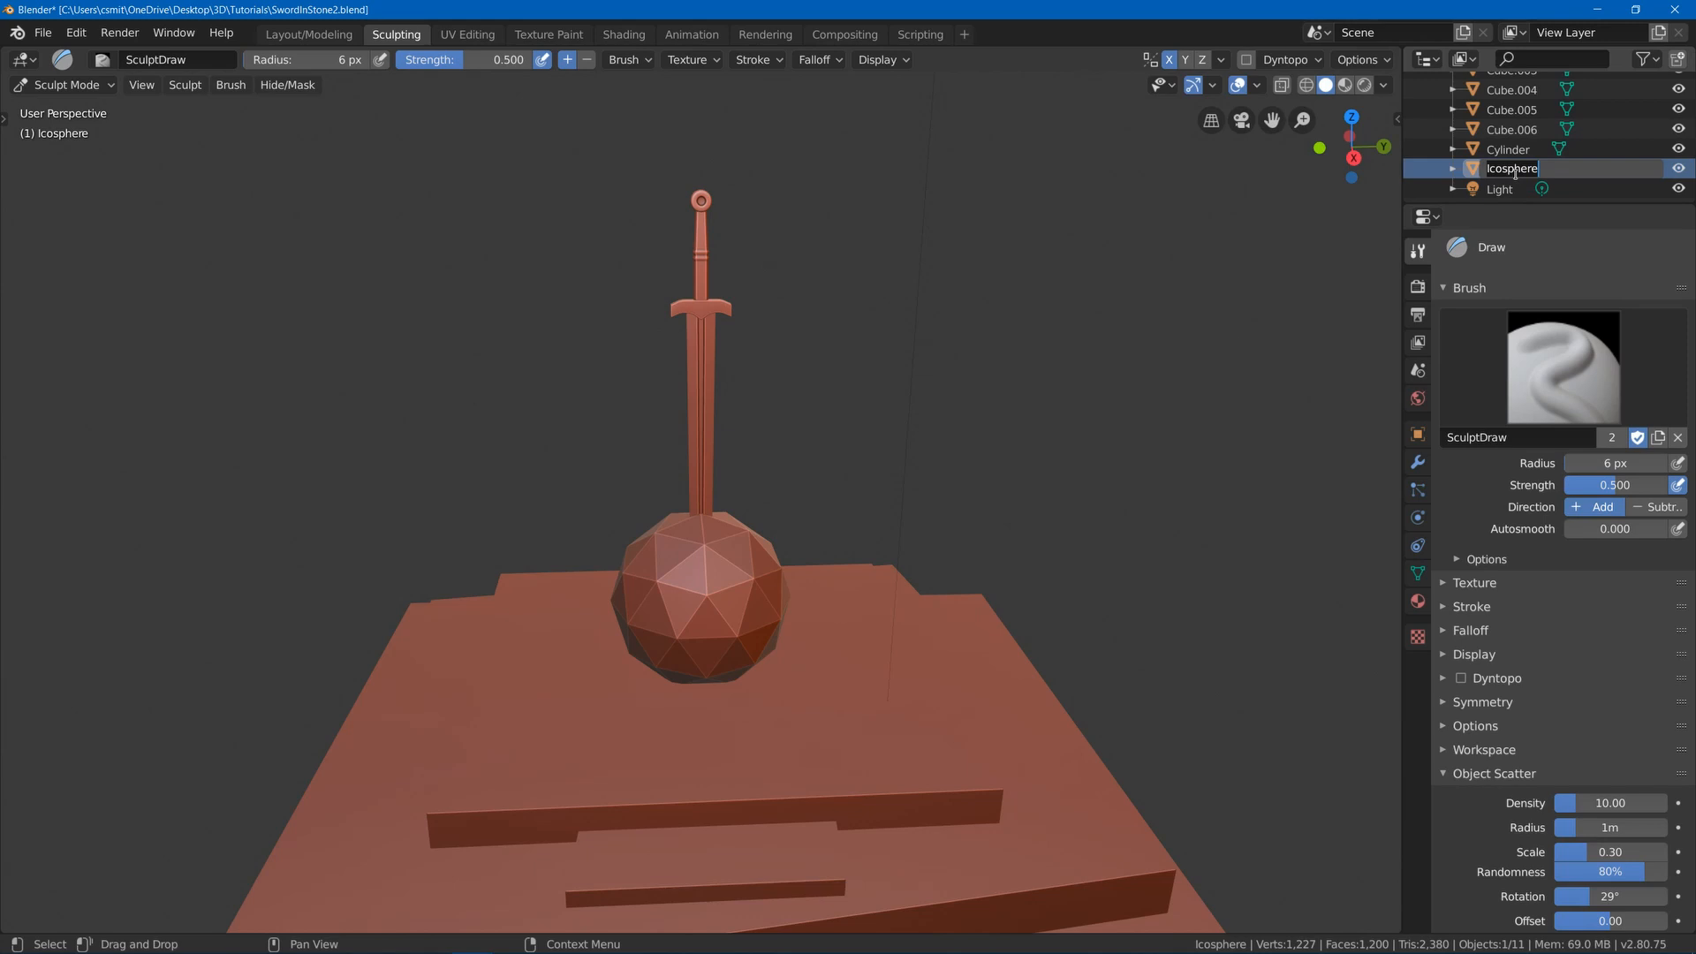
pyautogui.click(1515, 174)
pyautogui.write('Stone')
pyautogui.press('Return')
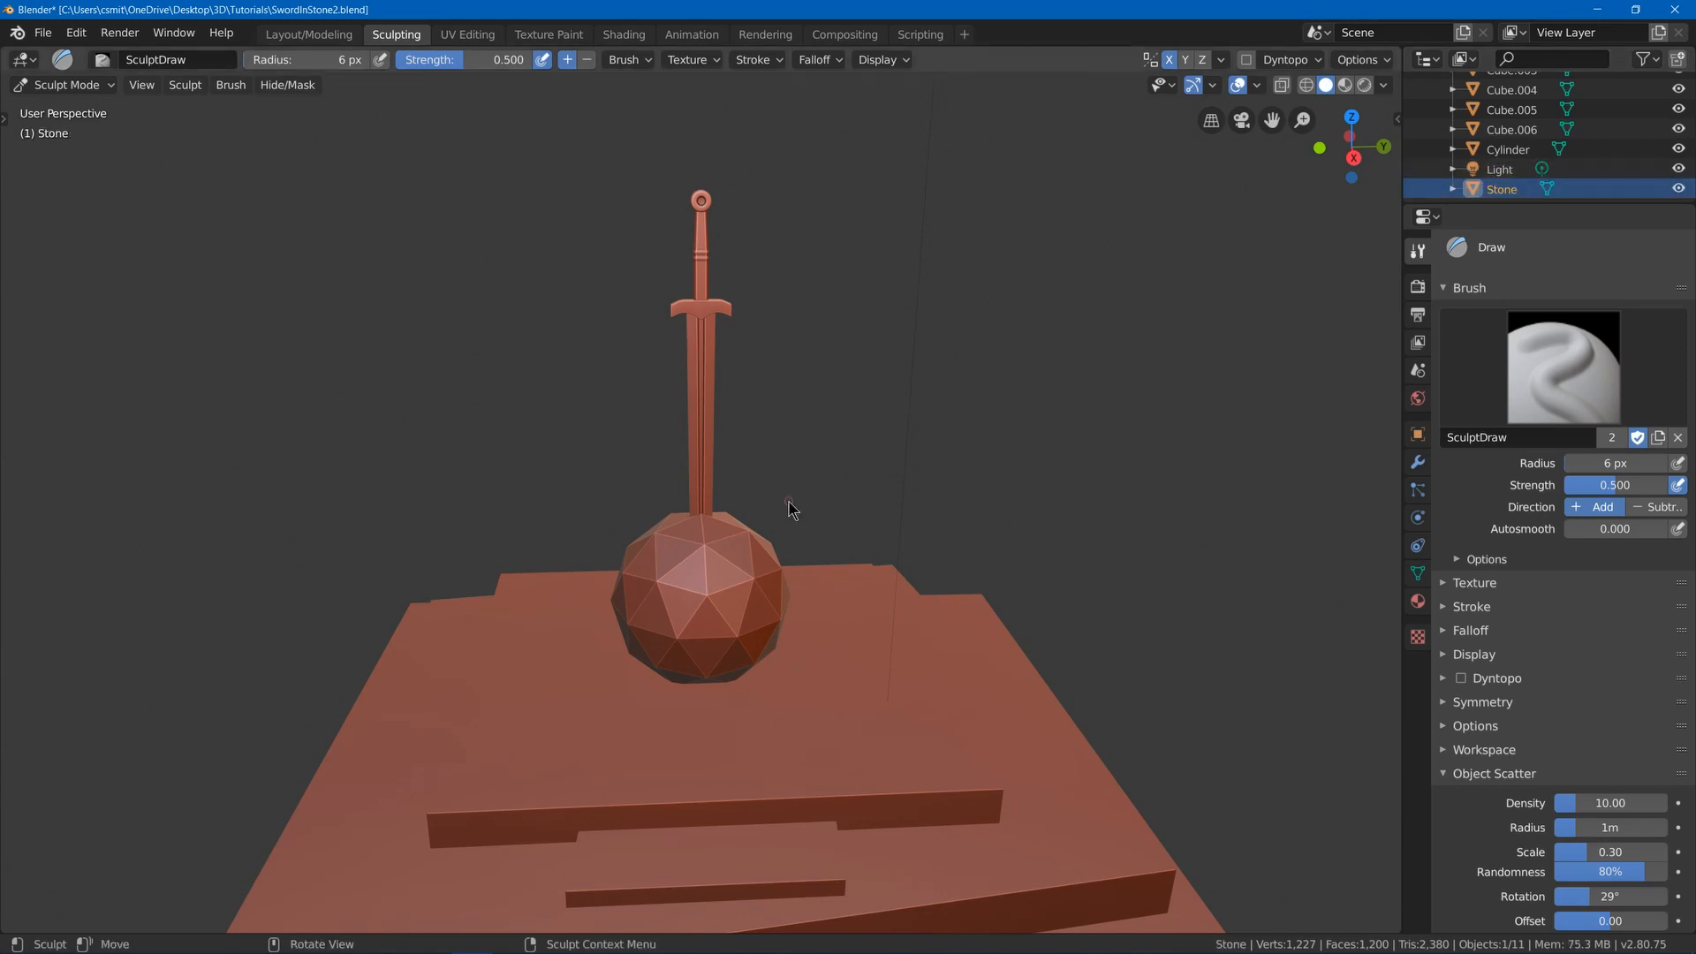
# - Set up the Grab brush with a 118 px radius and X symmetry off
pyautogui.scroll(-4, 668, 453)
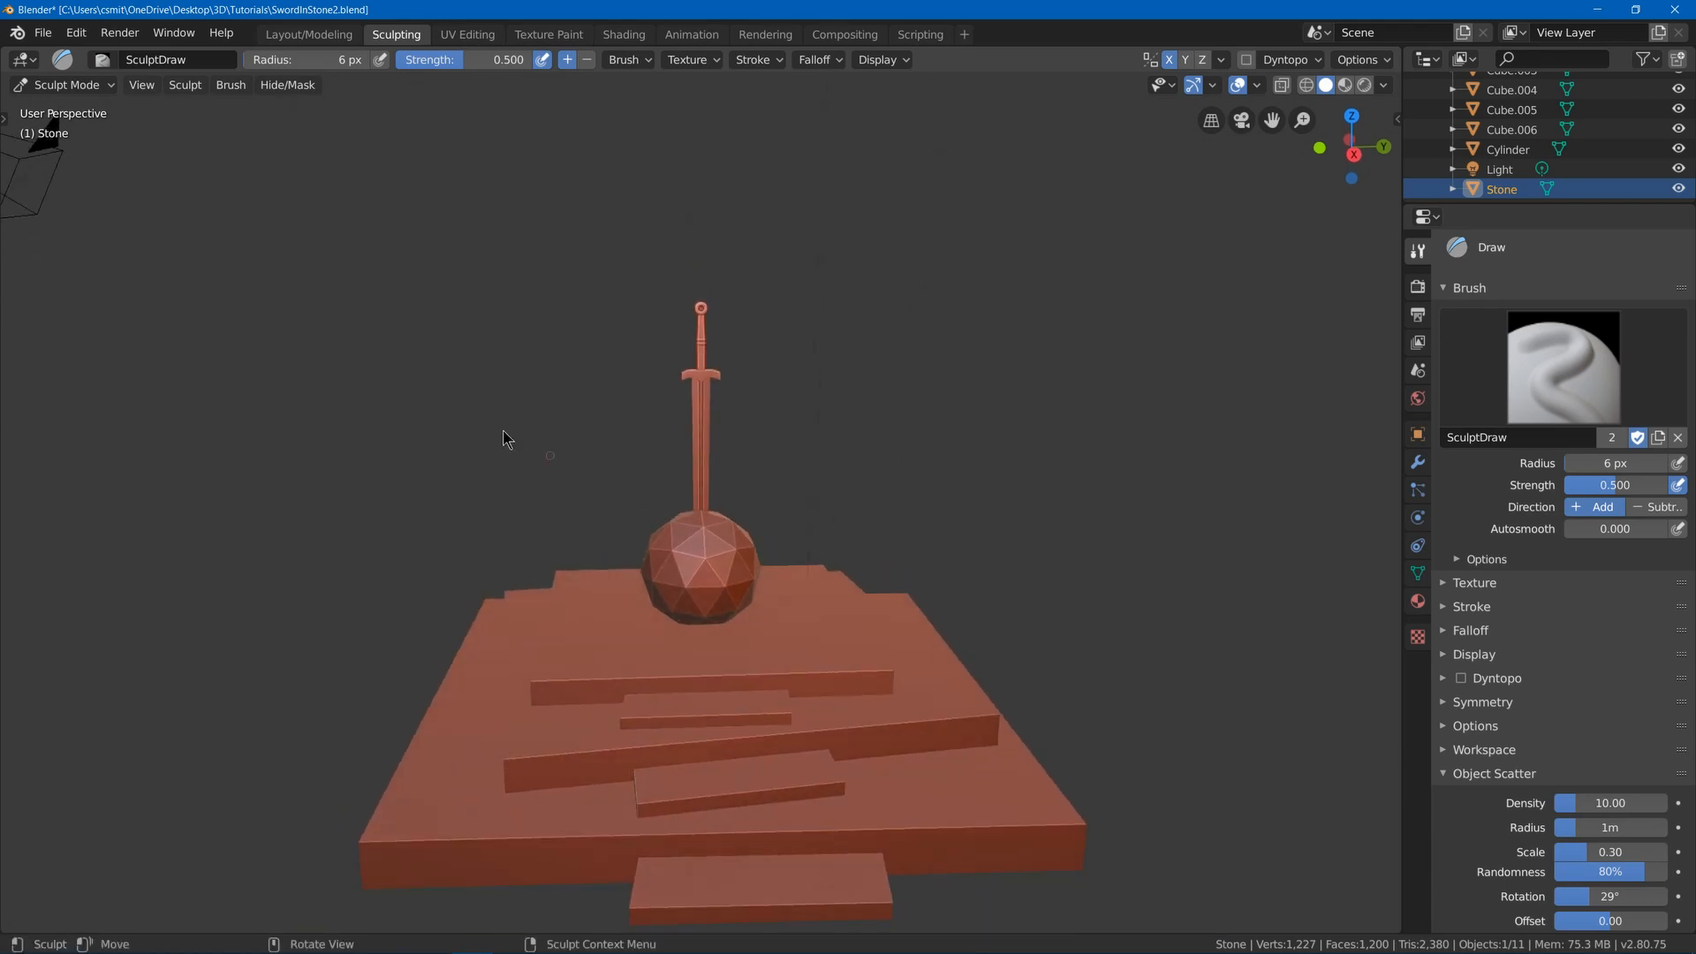
pyautogui.press('t')
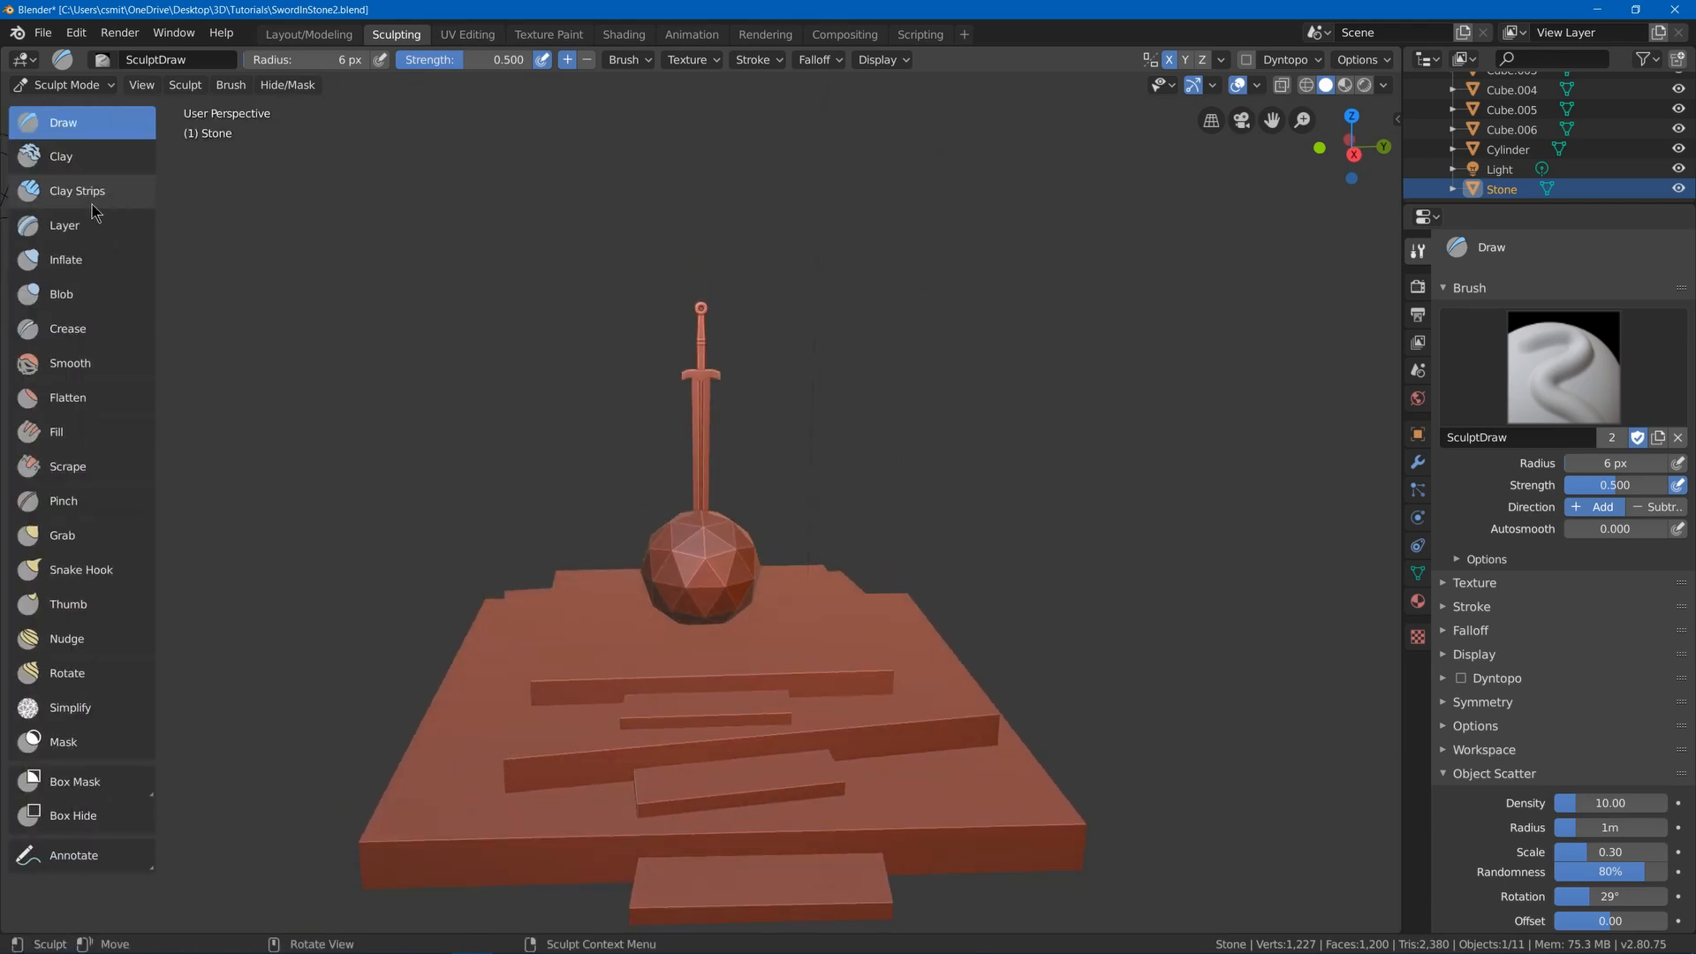
pyautogui.click(105, 535)
pyautogui.press(']')
pyautogui.press(']')
pyautogui.press(']')
pyautogui.press(']')
pyautogui.press(']')
pyautogui.press(']')
pyautogui.press(']')
pyautogui.press(']')
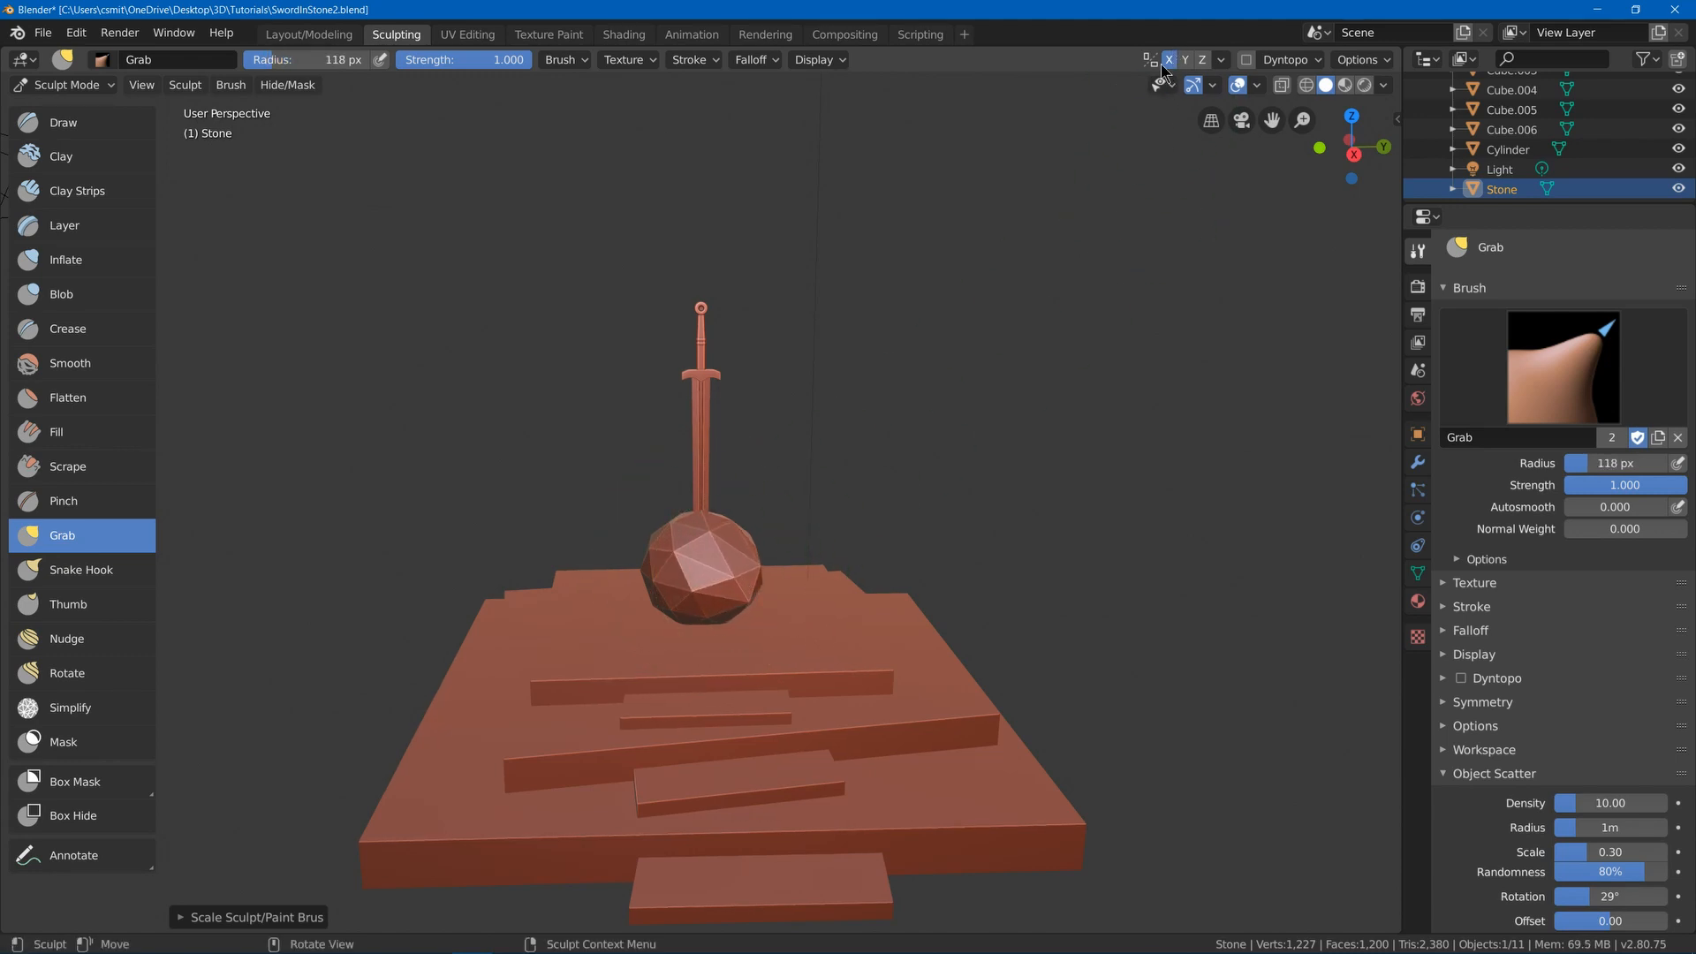
# - Grab and pull the stone's surface from several sides into an irregular boulder with a wider base
pyautogui.moveTo(806, 359); pyautogui.dragTo(712, 395, button='middle')
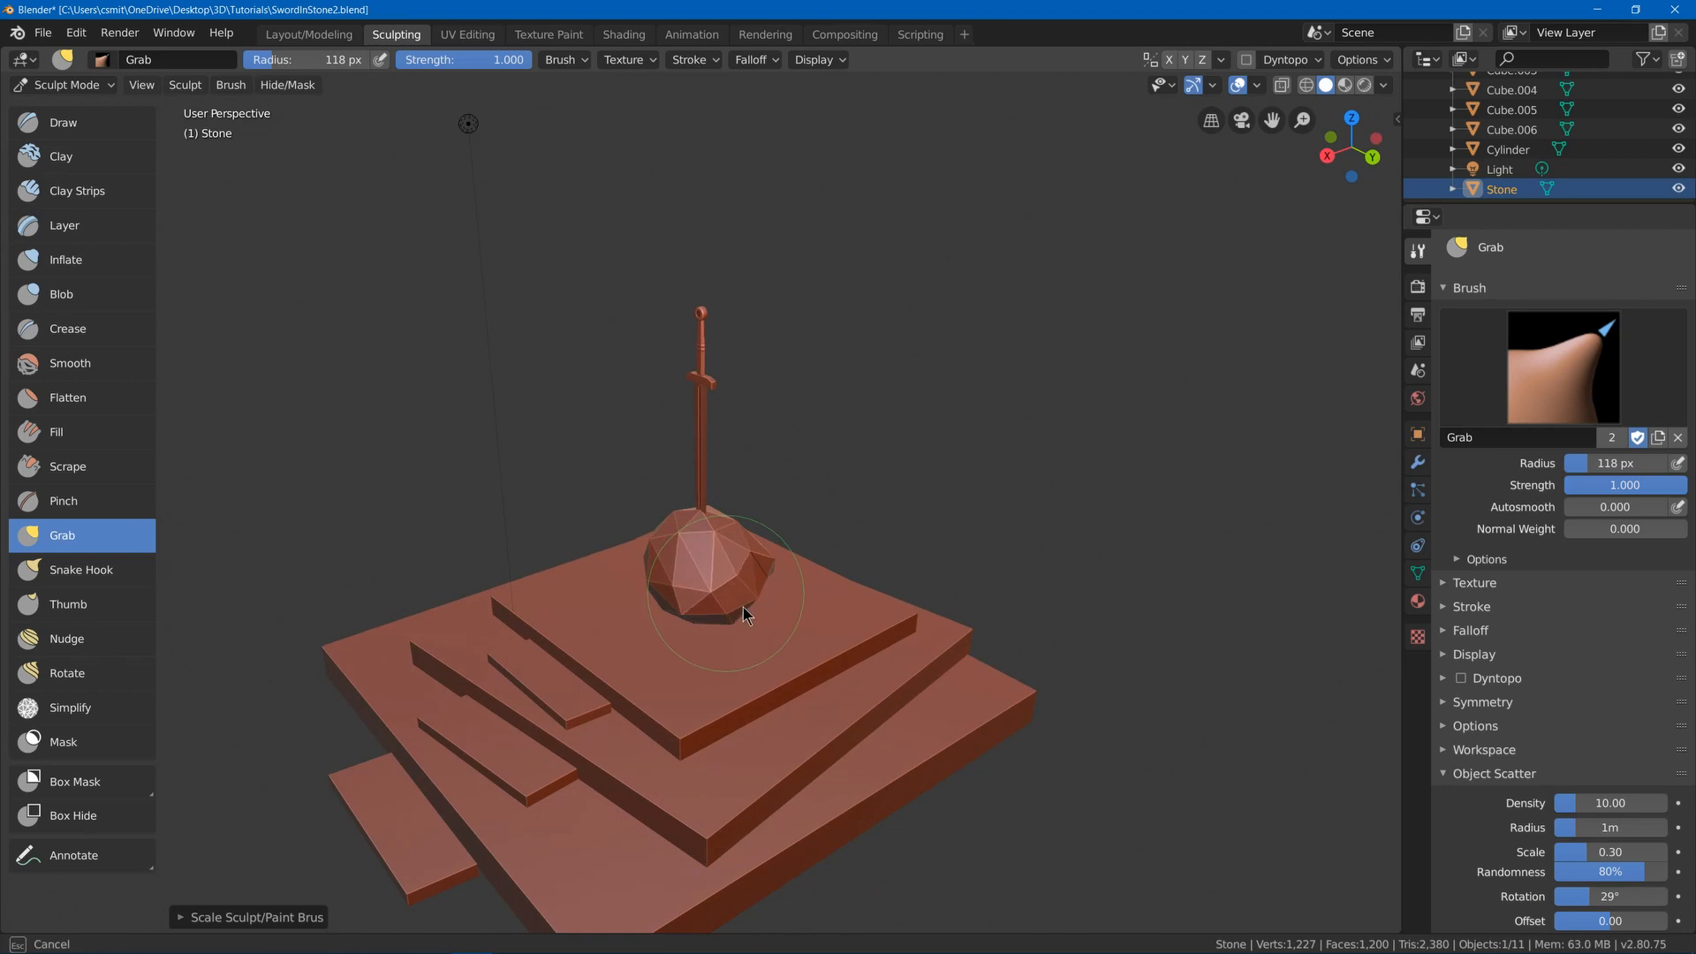
pyautogui.moveTo(744, 607)
pyautogui.mouseDown(button='middle')
pyautogui.moveTo(827, 551)
pyautogui.moveTo(685, 565)
pyautogui.moveTo(728, 602)
pyautogui.moveTo(671, 566)
pyautogui.moveTo(751, 591)
pyautogui.mouseUp(button='middle')
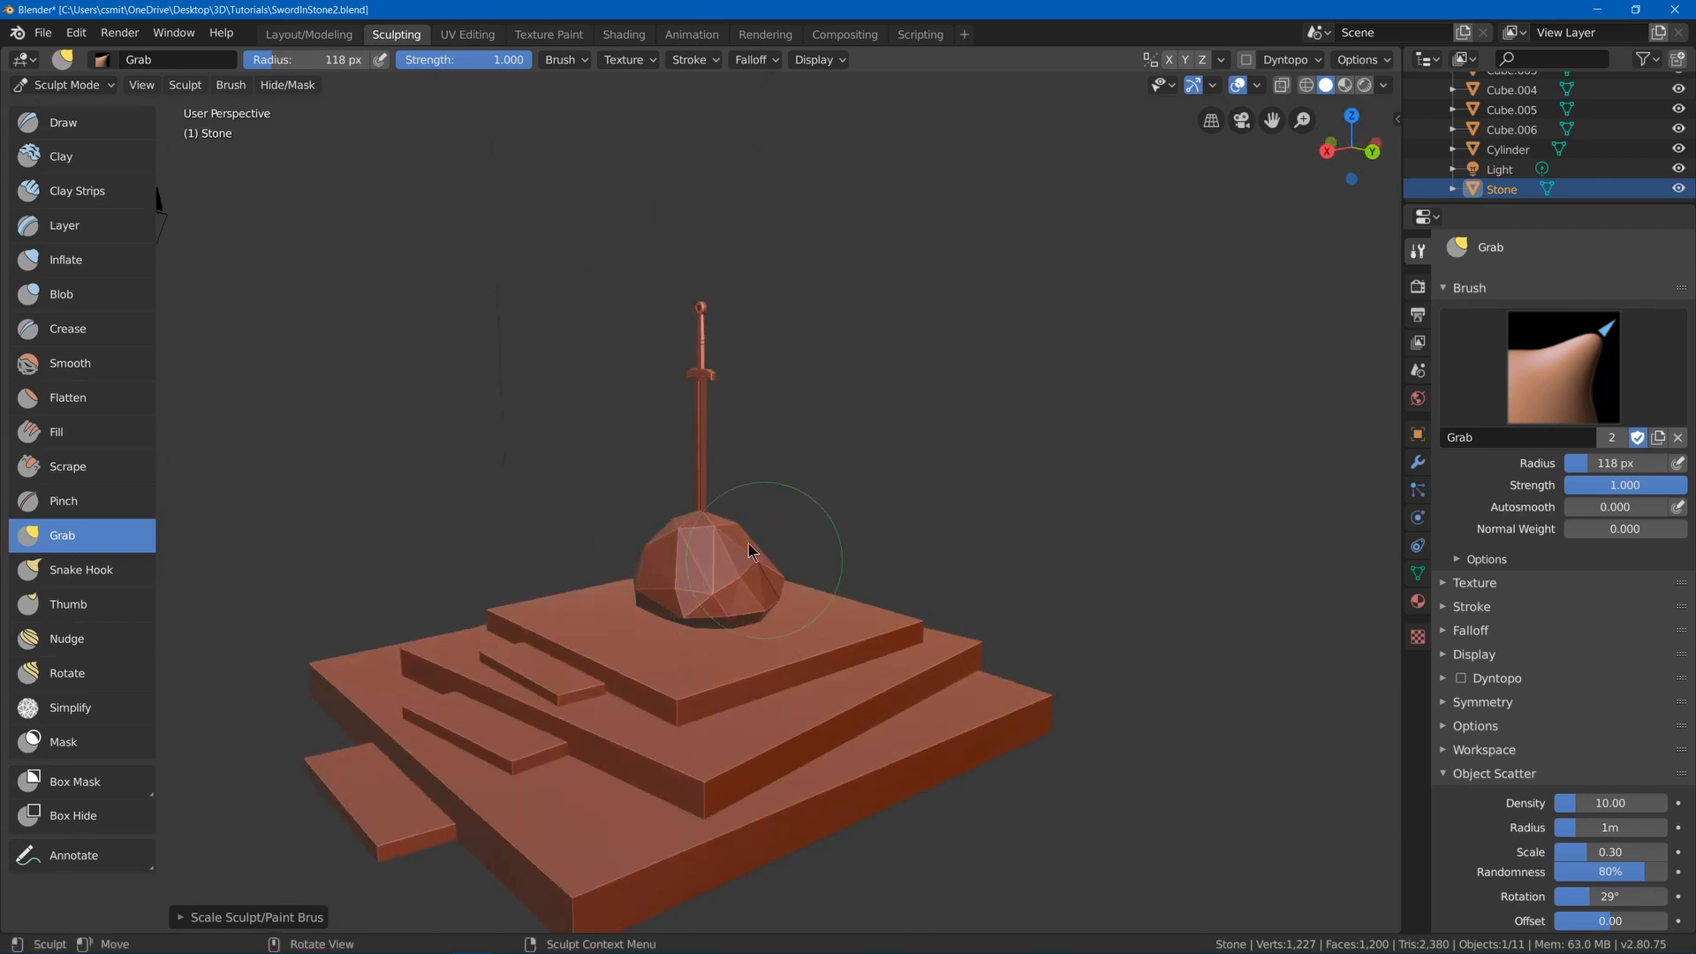
pyautogui.moveTo(710, 506)
pyautogui.mouseDown(button='middle')
pyautogui.moveTo(873, 512)
pyautogui.moveTo(689, 528)
pyautogui.moveTo(719, 489)
pyautogui.moveTo(738, 528)
pyautogui.moveTo(1015, 530)
pyautogui.moveTo(712, 568)
pyautogui.moveTo(757, 519)
pyautogui.moveTo(757, 533)
pyautogui.moveTo(636, 530)
pyautogui.moveTo(732, 523)
pyautogui.mouseUp(button='middle')
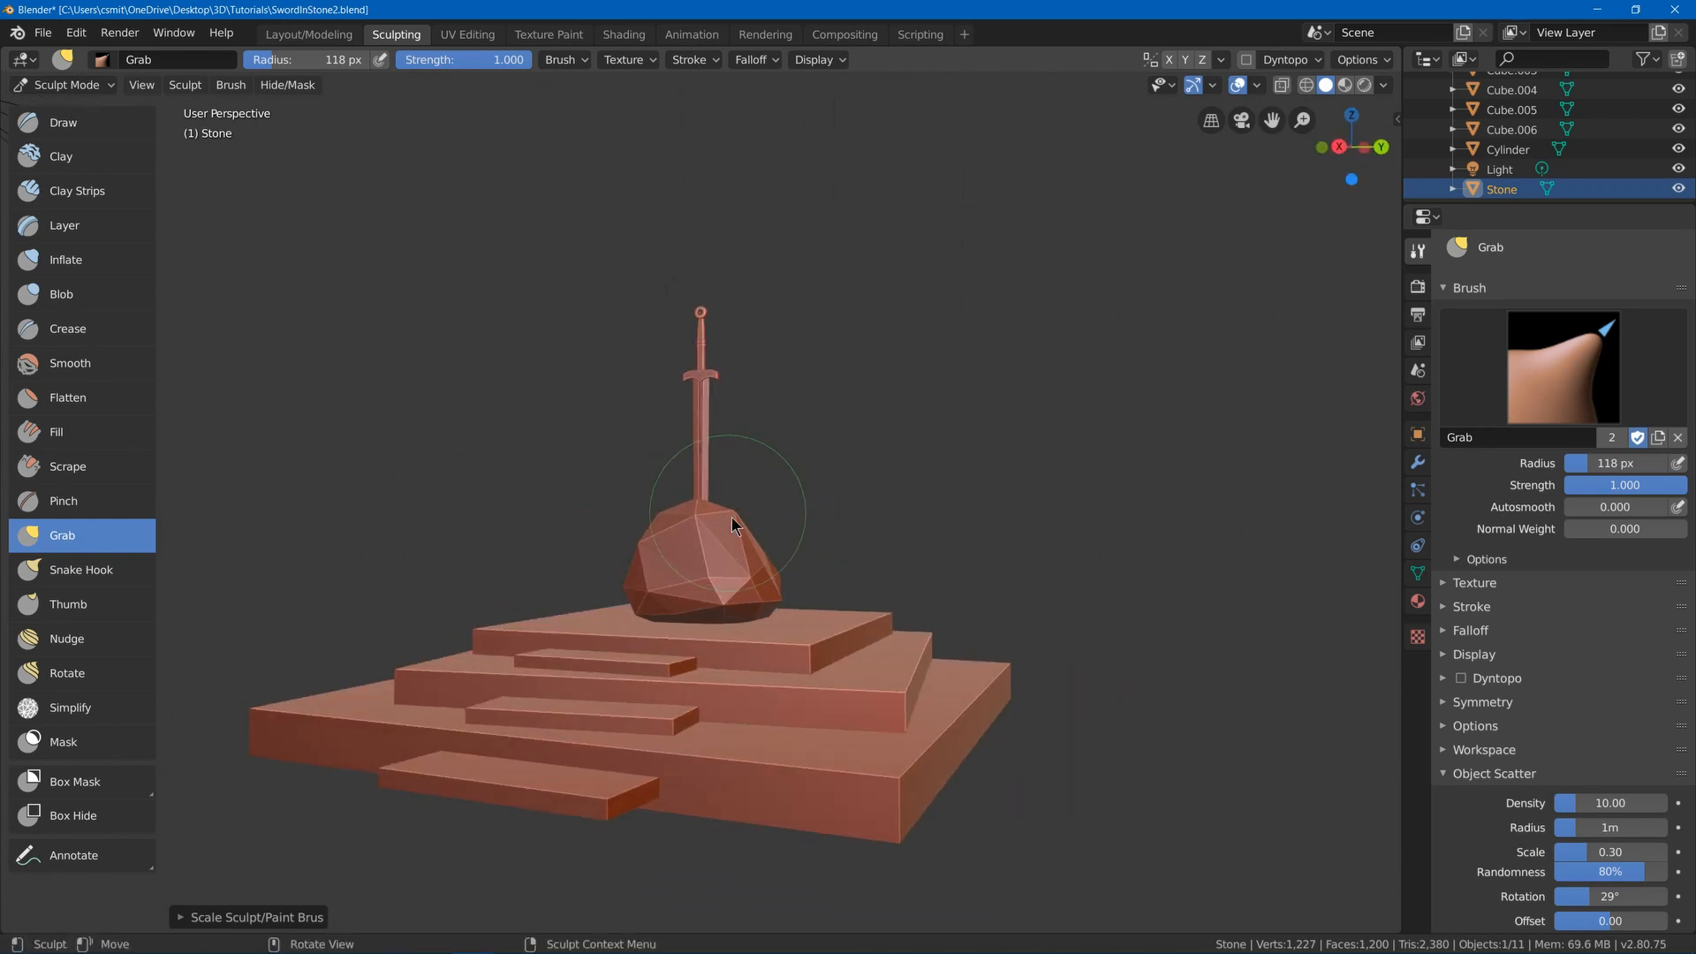
pyautogui.moveTo(732, 524); pyautogui.dragTo(769, 596)
pyautogui.moveTo(769, 595)
pyautogui.mouseDown(button='middle')
pyautogui.moveTo(901, 500)
pyautogui.moveTo(1068, 492)
pyautogui.moveTo(757, 569)
pyautogui.mouseUp(button='middle')
pyautogui.moveTo(654, 605); pyautogui.dragTo(657, 605)
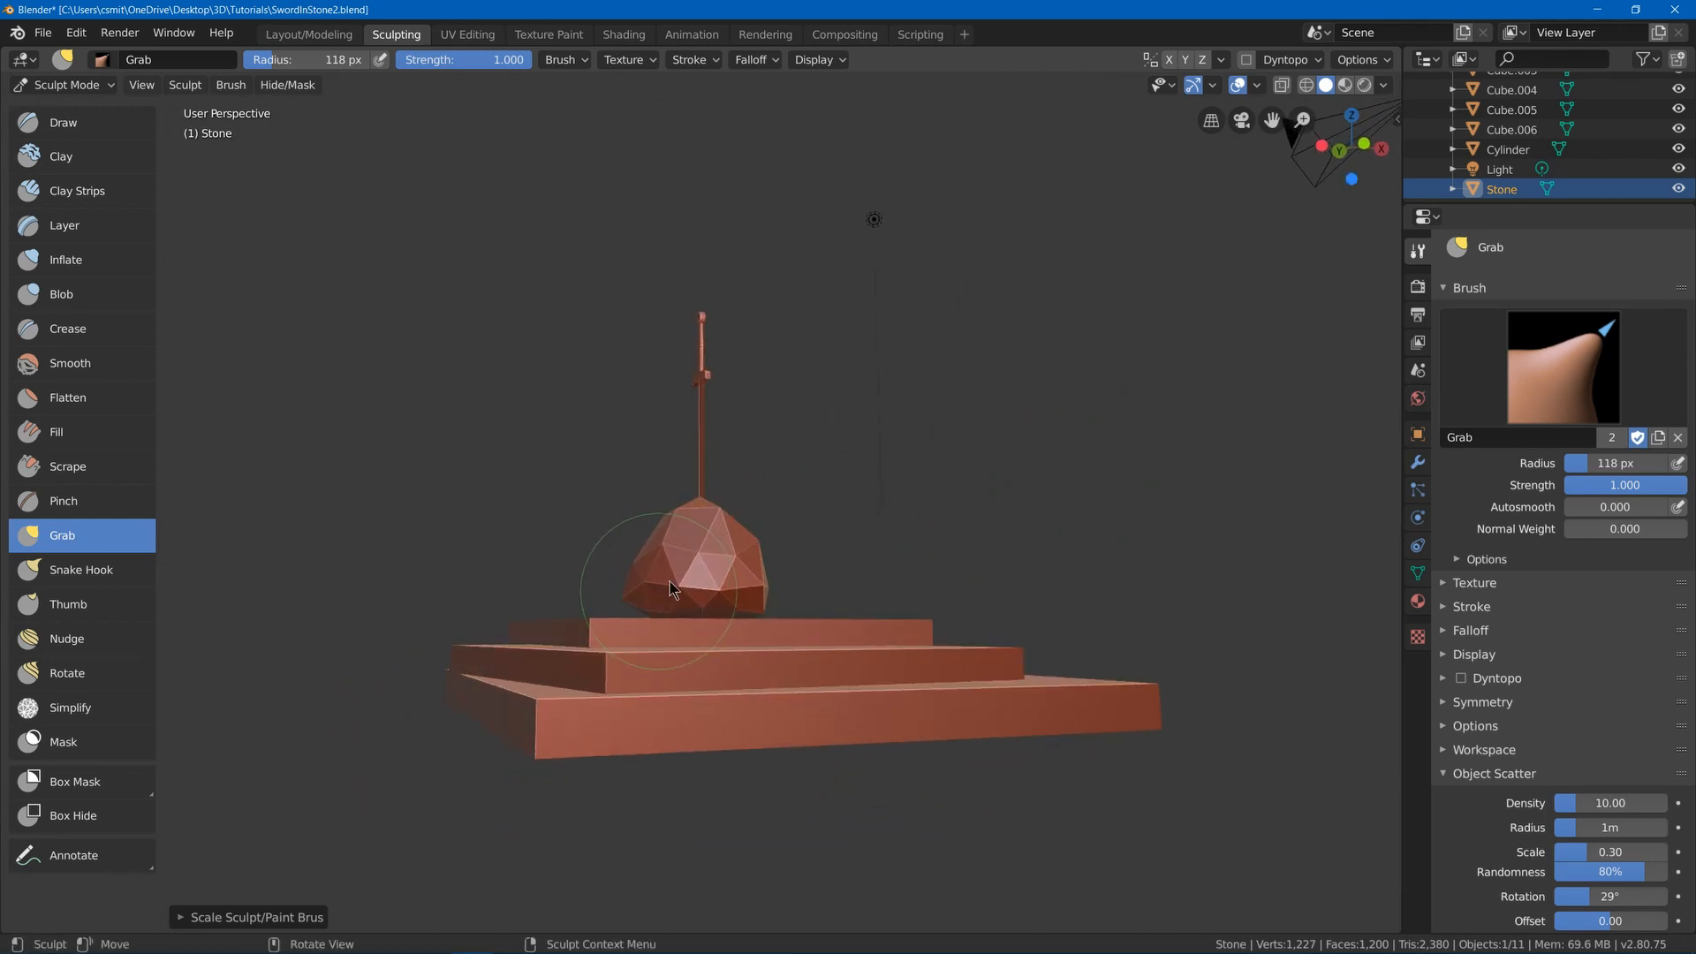
pyautogui.moveTo(657, 605); pyautogui.dragTo(673, 606, button='middle')
pyautogui.moveTo(656, 610); pyautogui.dragTo(661, 607)
pyautogui.moveTo(660, 607)
pyautogui.mouseDown(button='middle')
pyautogui.moveTo(795, 556)
pyautogui.moveTo(757, 601)
pyautogui.mouseUp(button='middle')
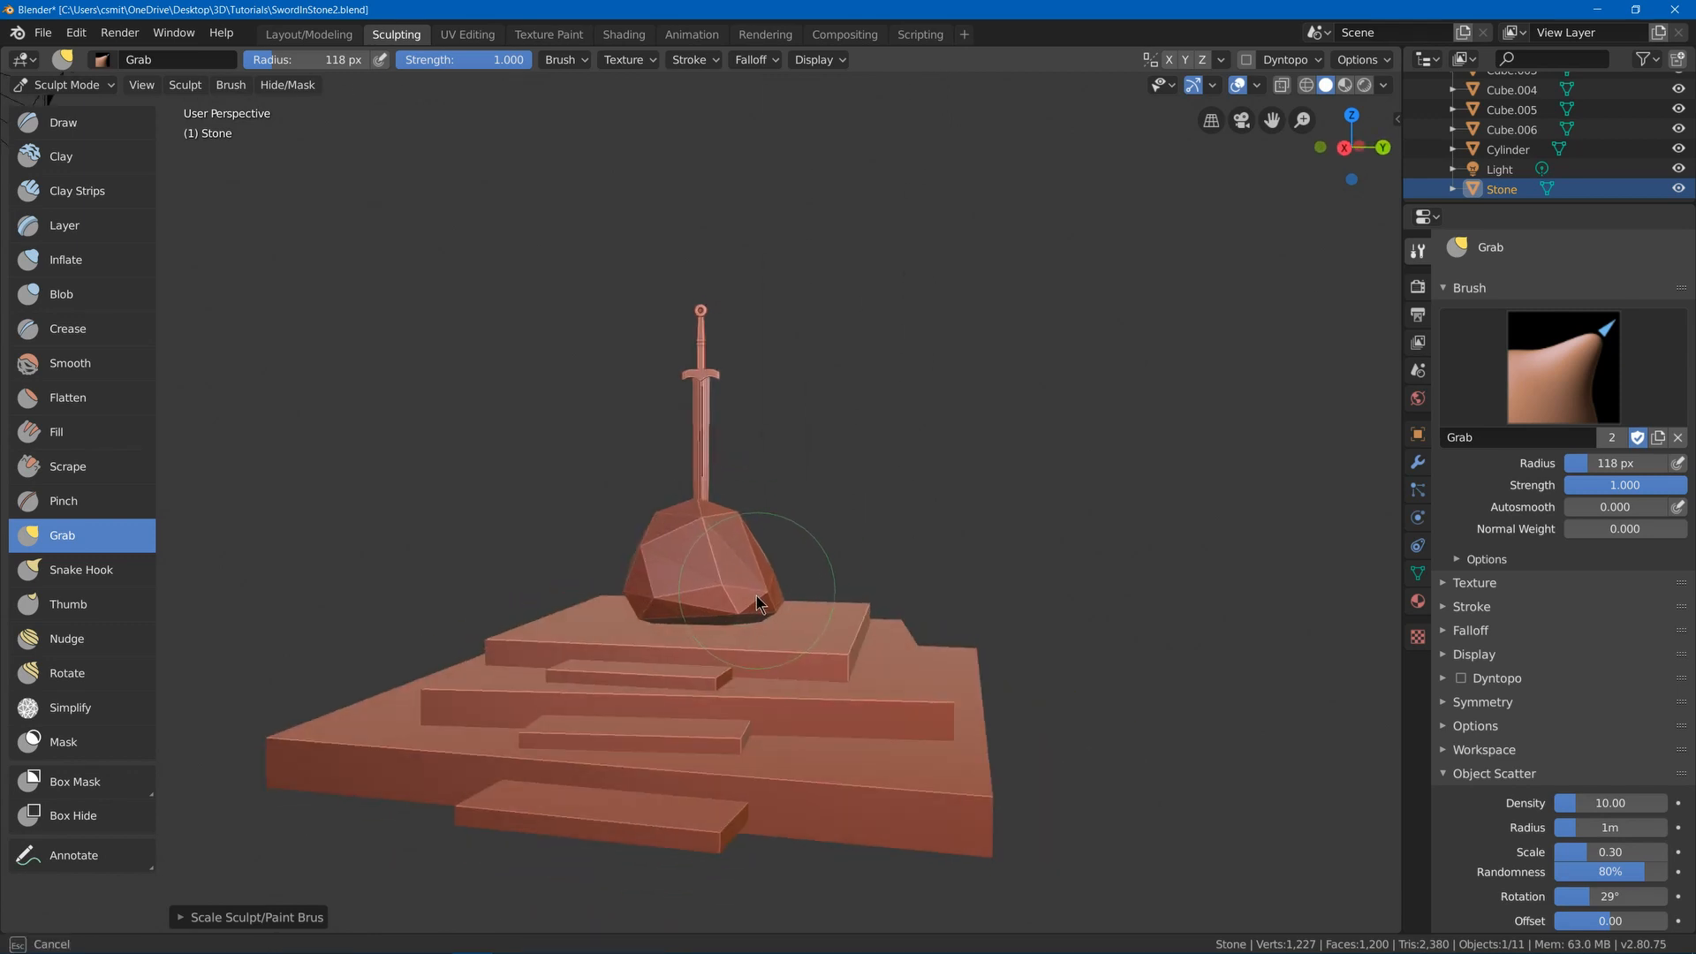
pyautogui.moveTo(952, 468)
pyautogui.mouseDown(button='middle')
pyautogui.moveTo(996, 436)
pyautogui.moveTo(980, 481)
pyautogui.mouseUp(button='middle')
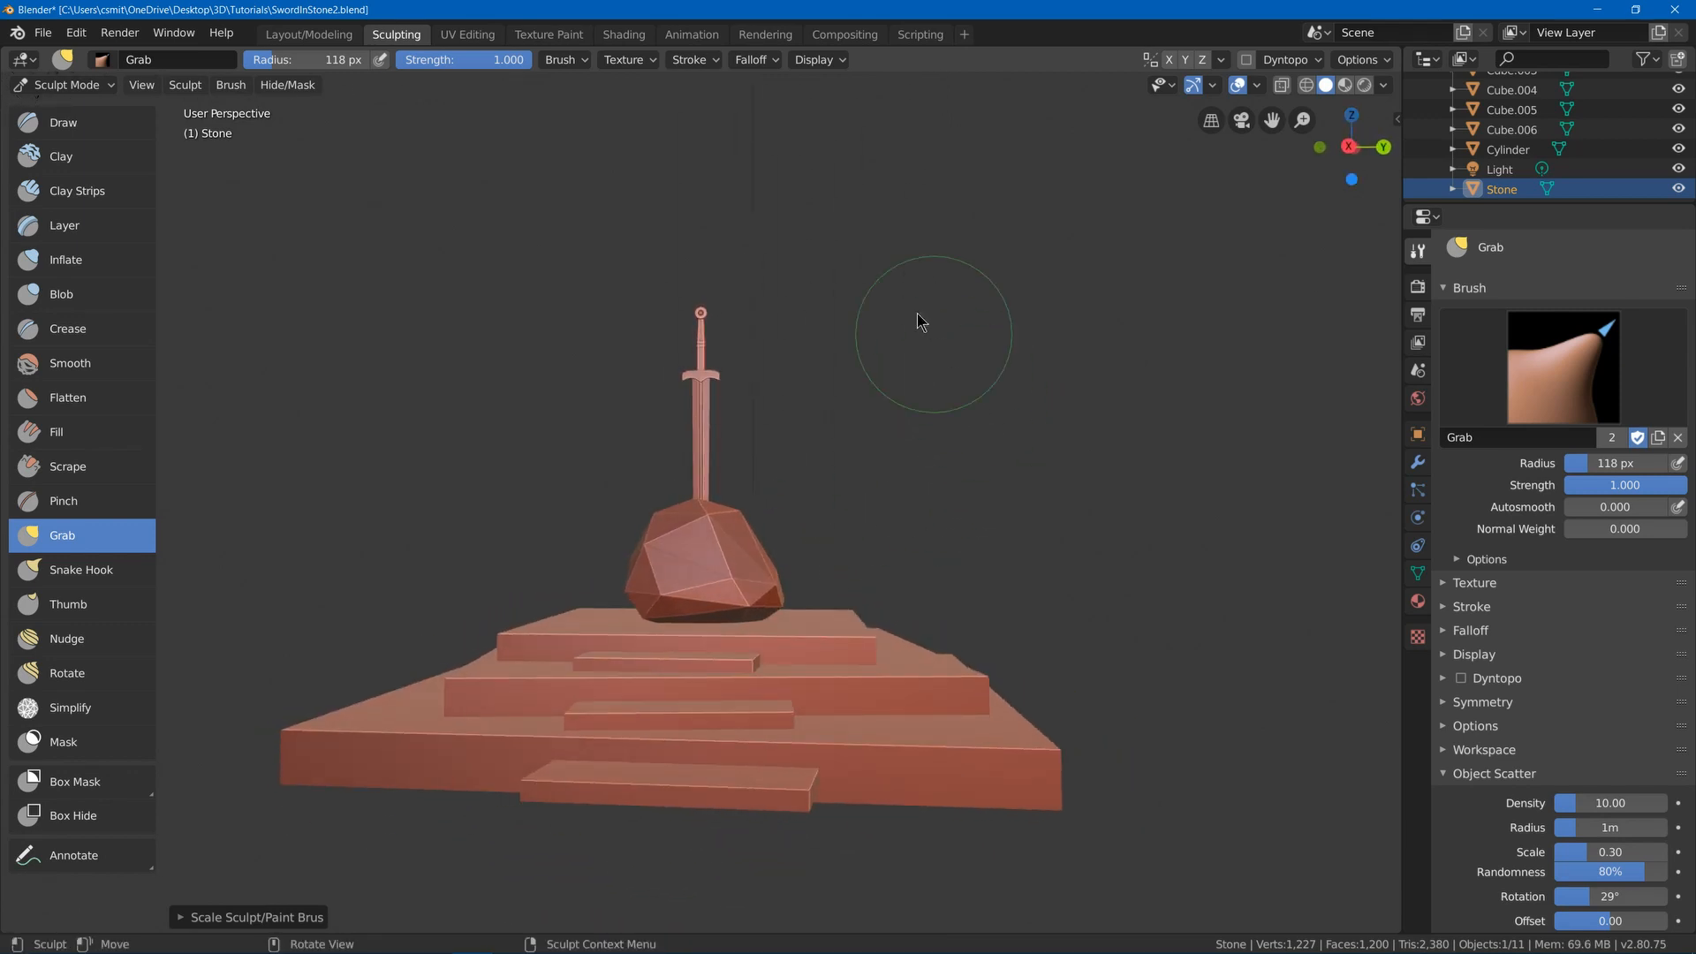
# - Return to the Layout workspace and place the 3D cursor at the sword's crossguard
pyautogui.click(309, 34)
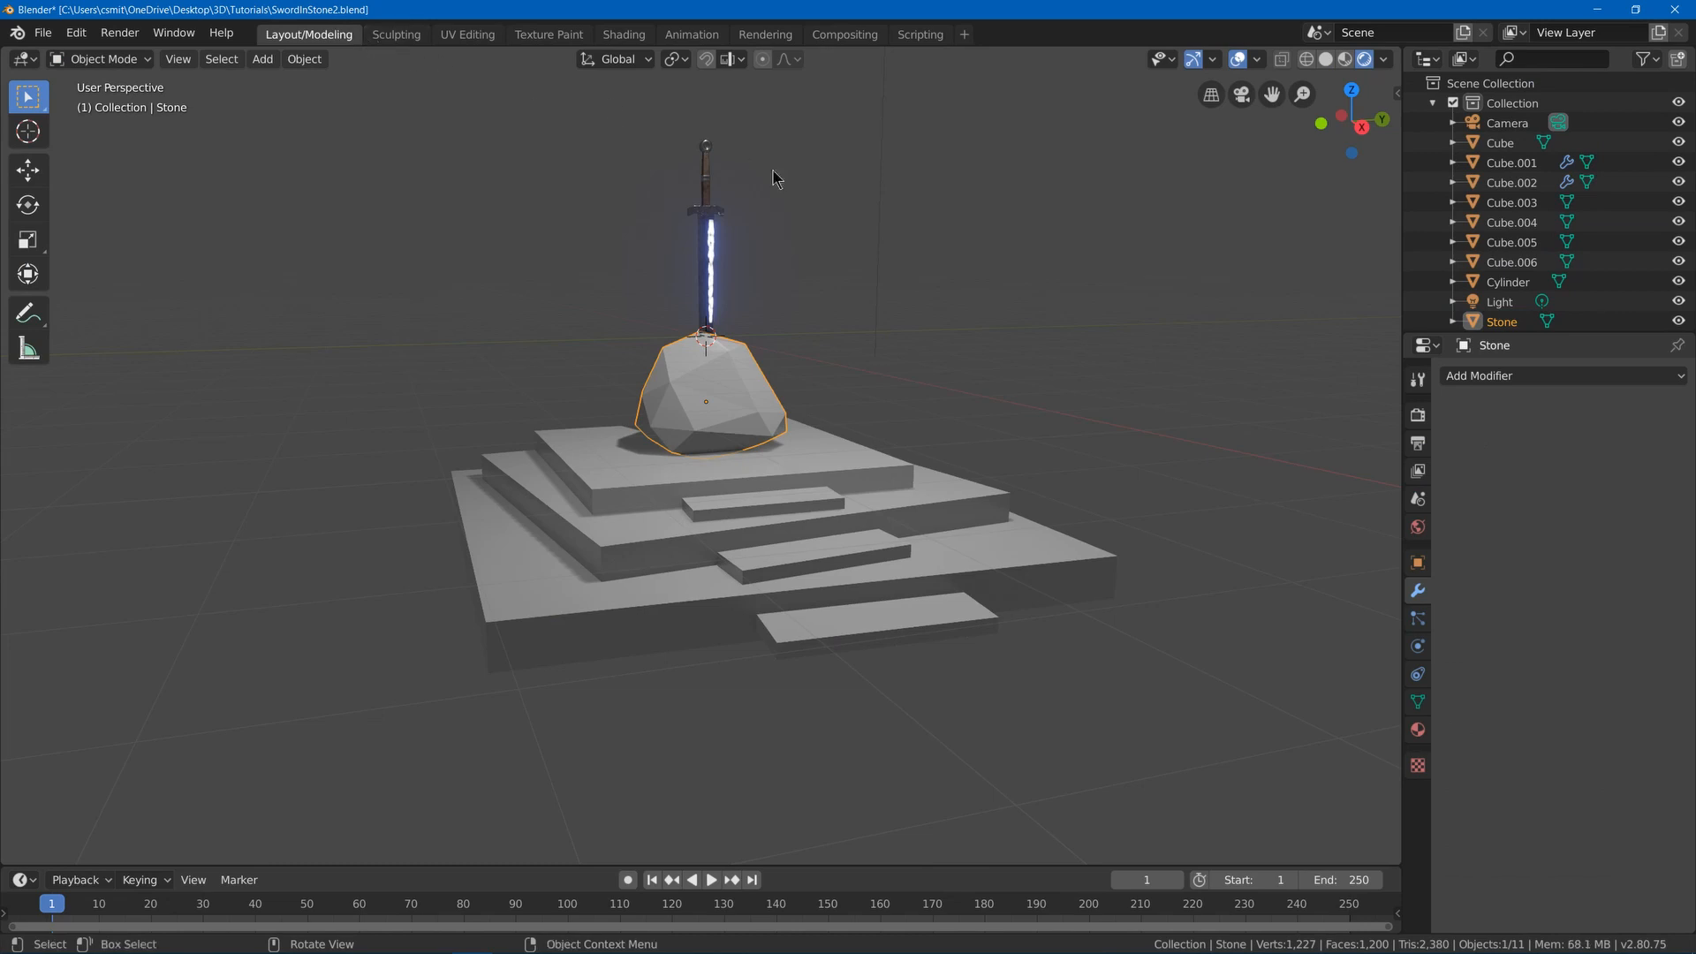
pyautogui.keyDown('shift'); pyautogui.moveTo(773, 178); pyautogui.dragTo(795, 323, button='middle'); pyautogui.keyUp('shift')
pyautogui.keyDown('shift'); pyautogui.rightClick(711, 372); pyautogui.keyUp('shift')
# - Apply the modifier on the sword's grip and all modifiers on its crossguard
pyautogui.click(708, 332)
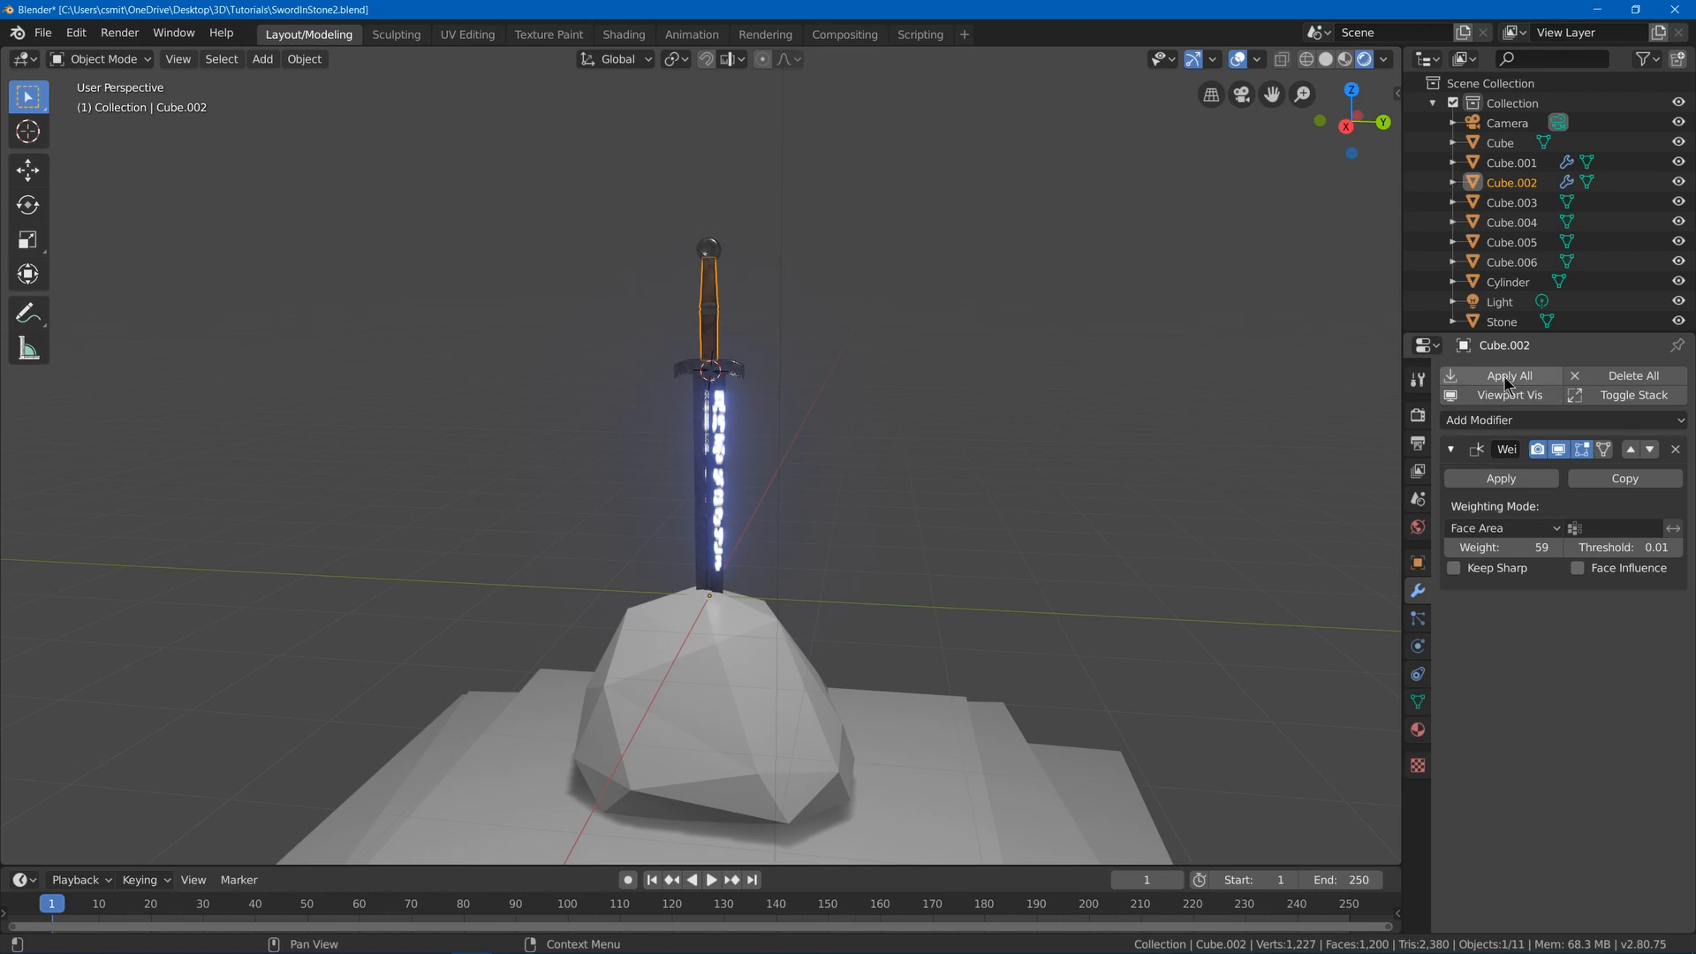
pyautogui.click(1501, 479)
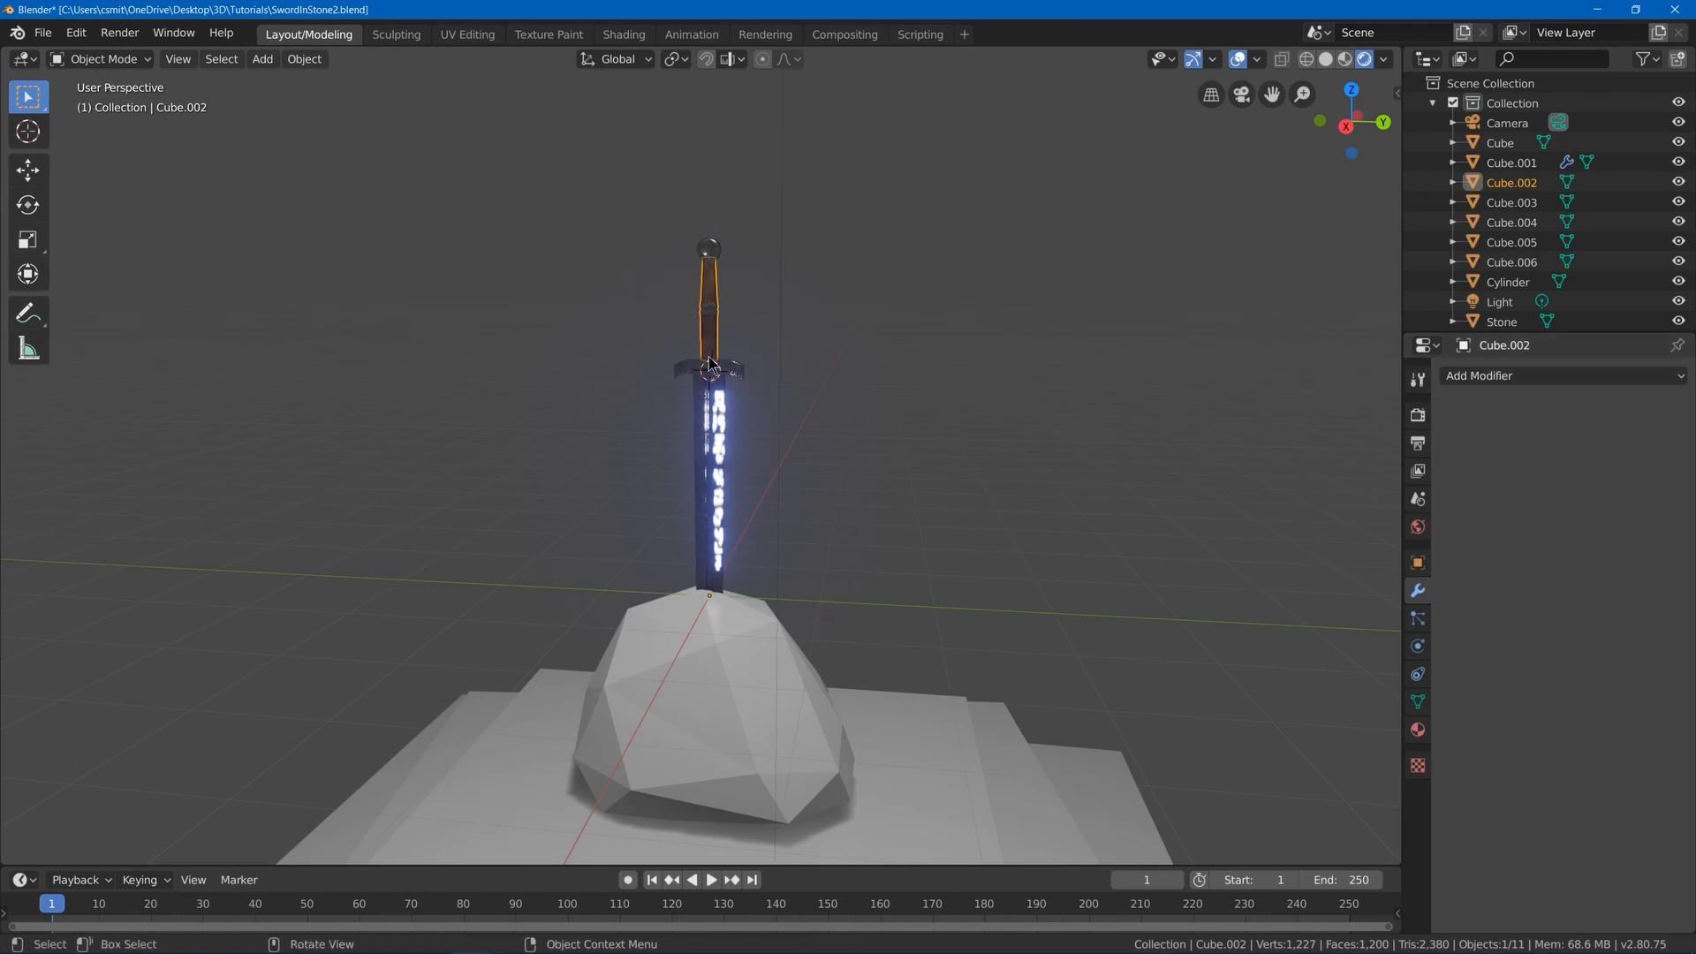
pyautogui.click(739, 371)
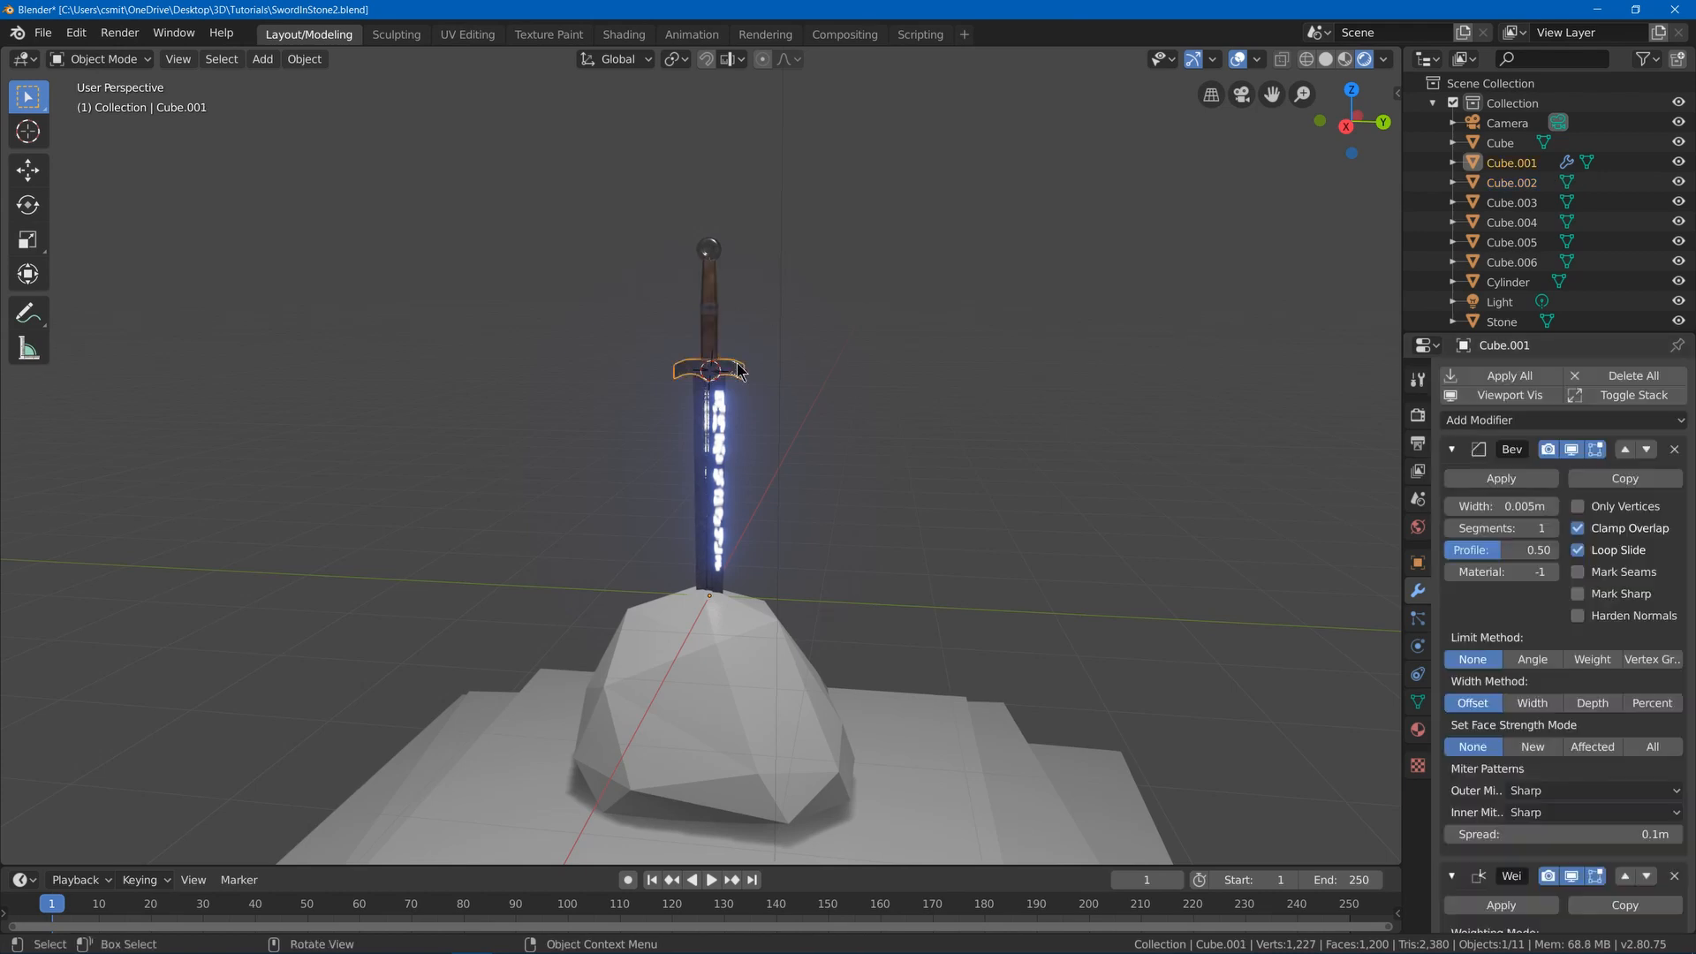
pyautogui.click(1502, 376)
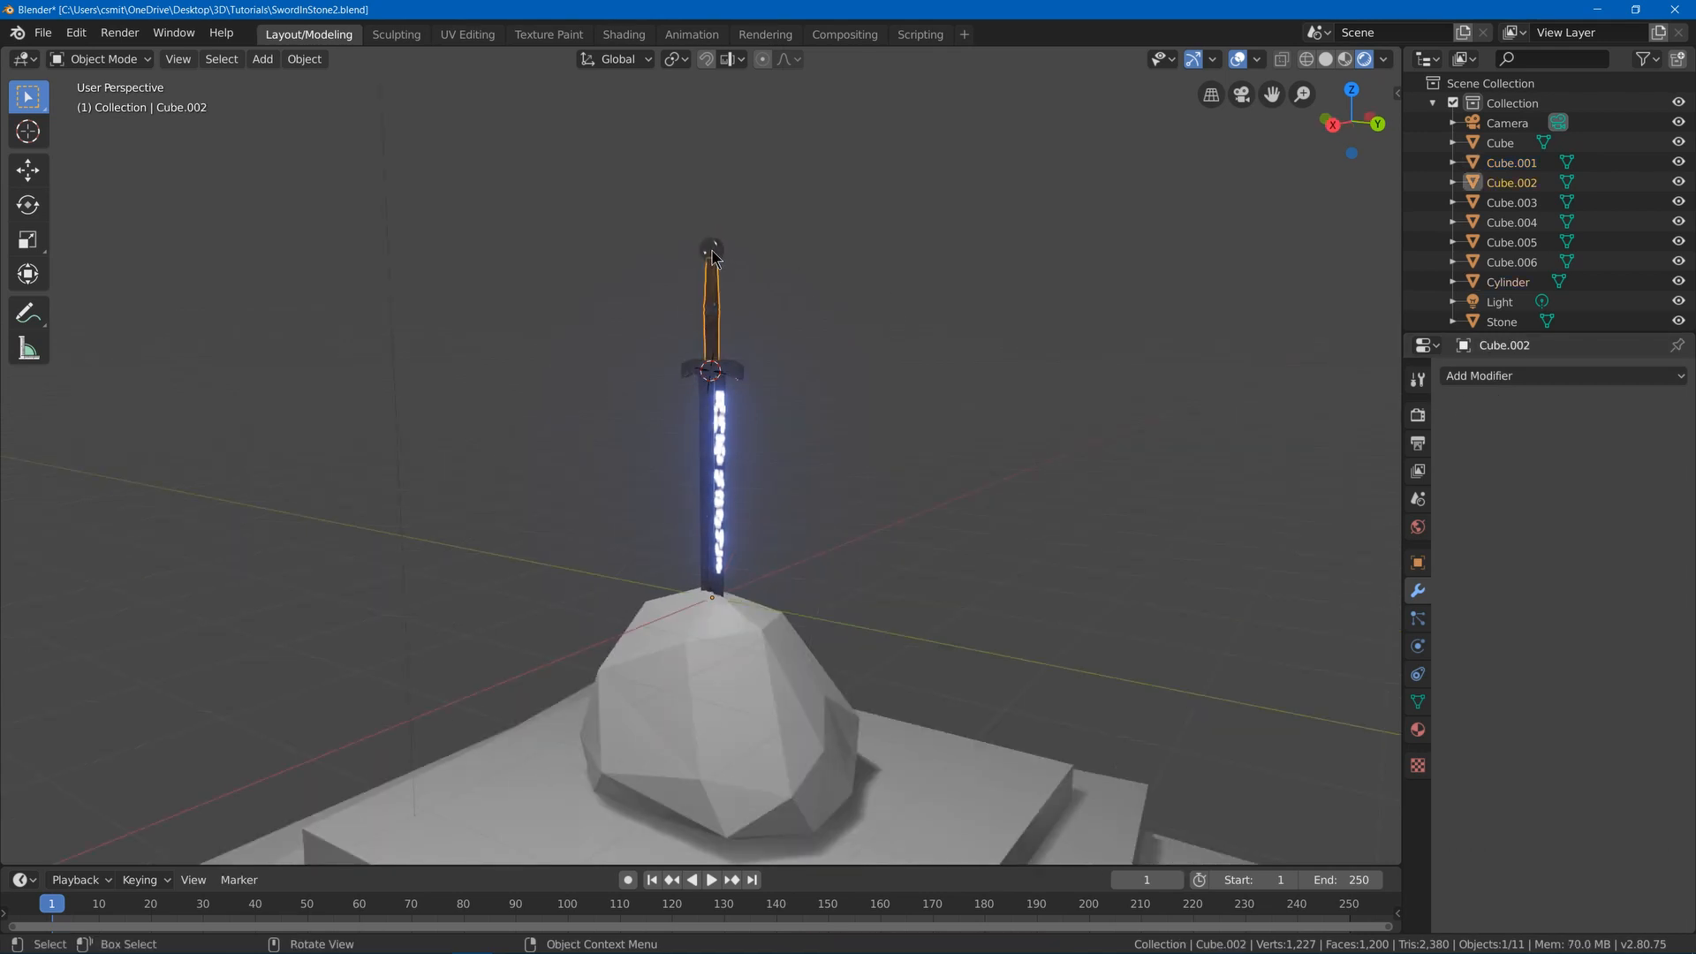
# - Join the sword's pommel, grip, crossguard and blade into one object and name it Sword
pyautogui.click(718, 251)
pyautogui.keyDown('shift'); pyautogui.click(715, 316); pyautogui.keyUp('shift')
pyautogui.keyDown('shift'); pyautogui.click(711, 426); pyautogui.keyUp('shift')
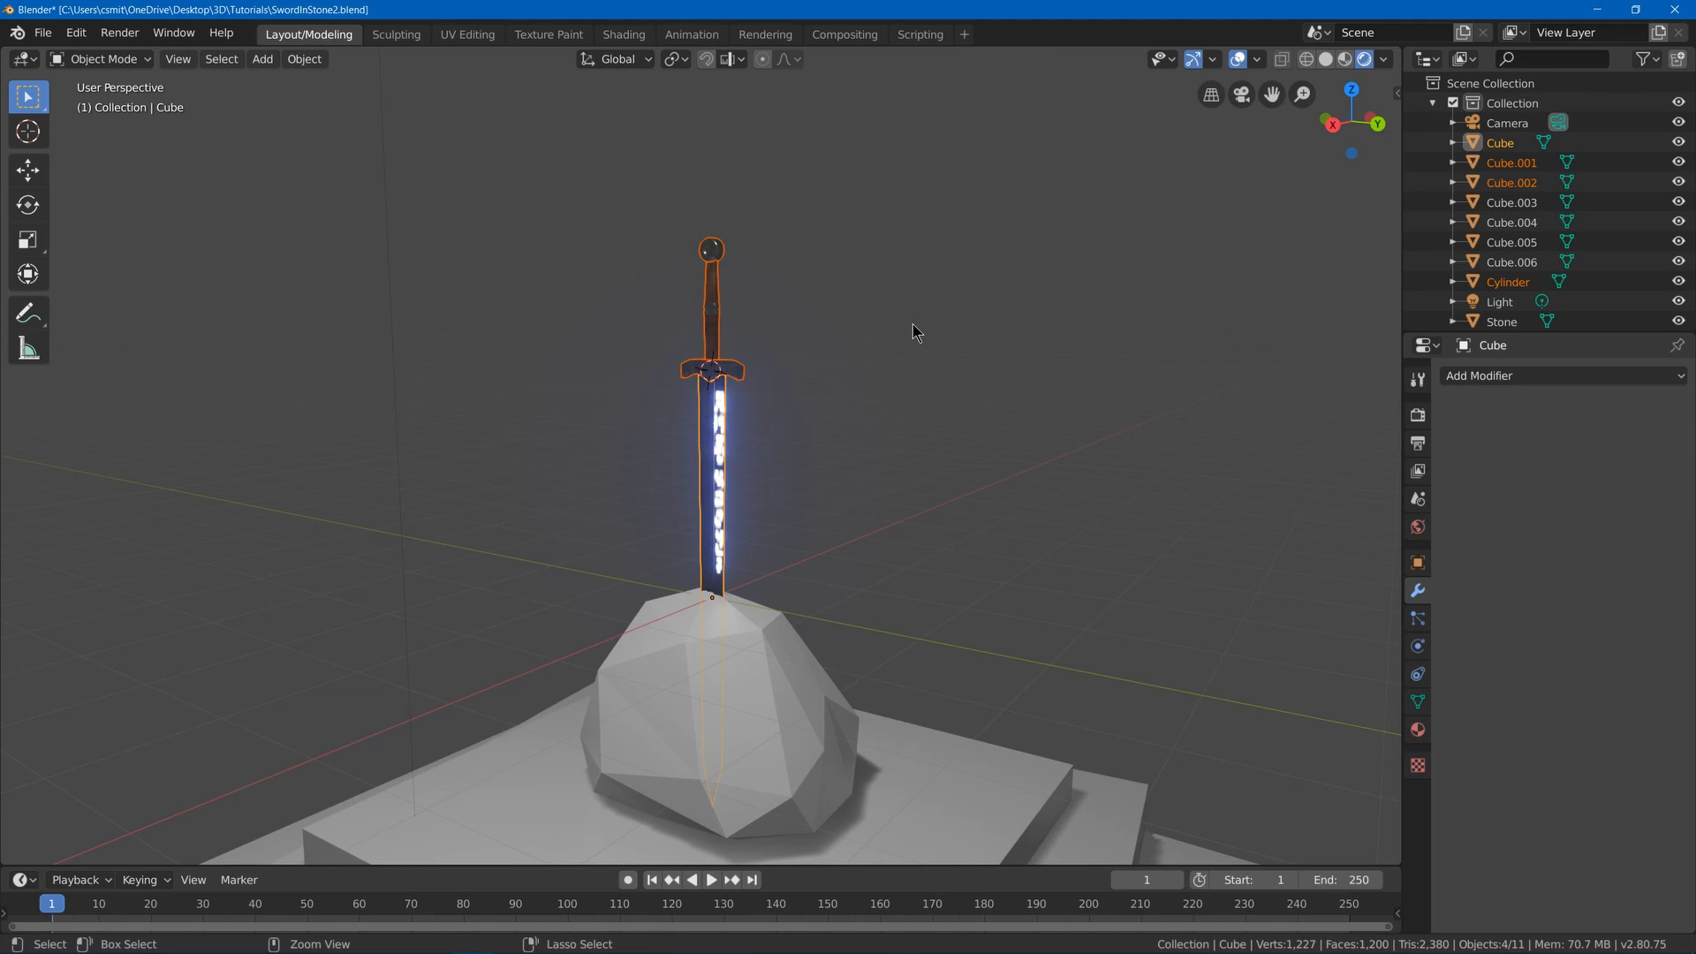
pyautogui.hotkey('ctrl', 'j')
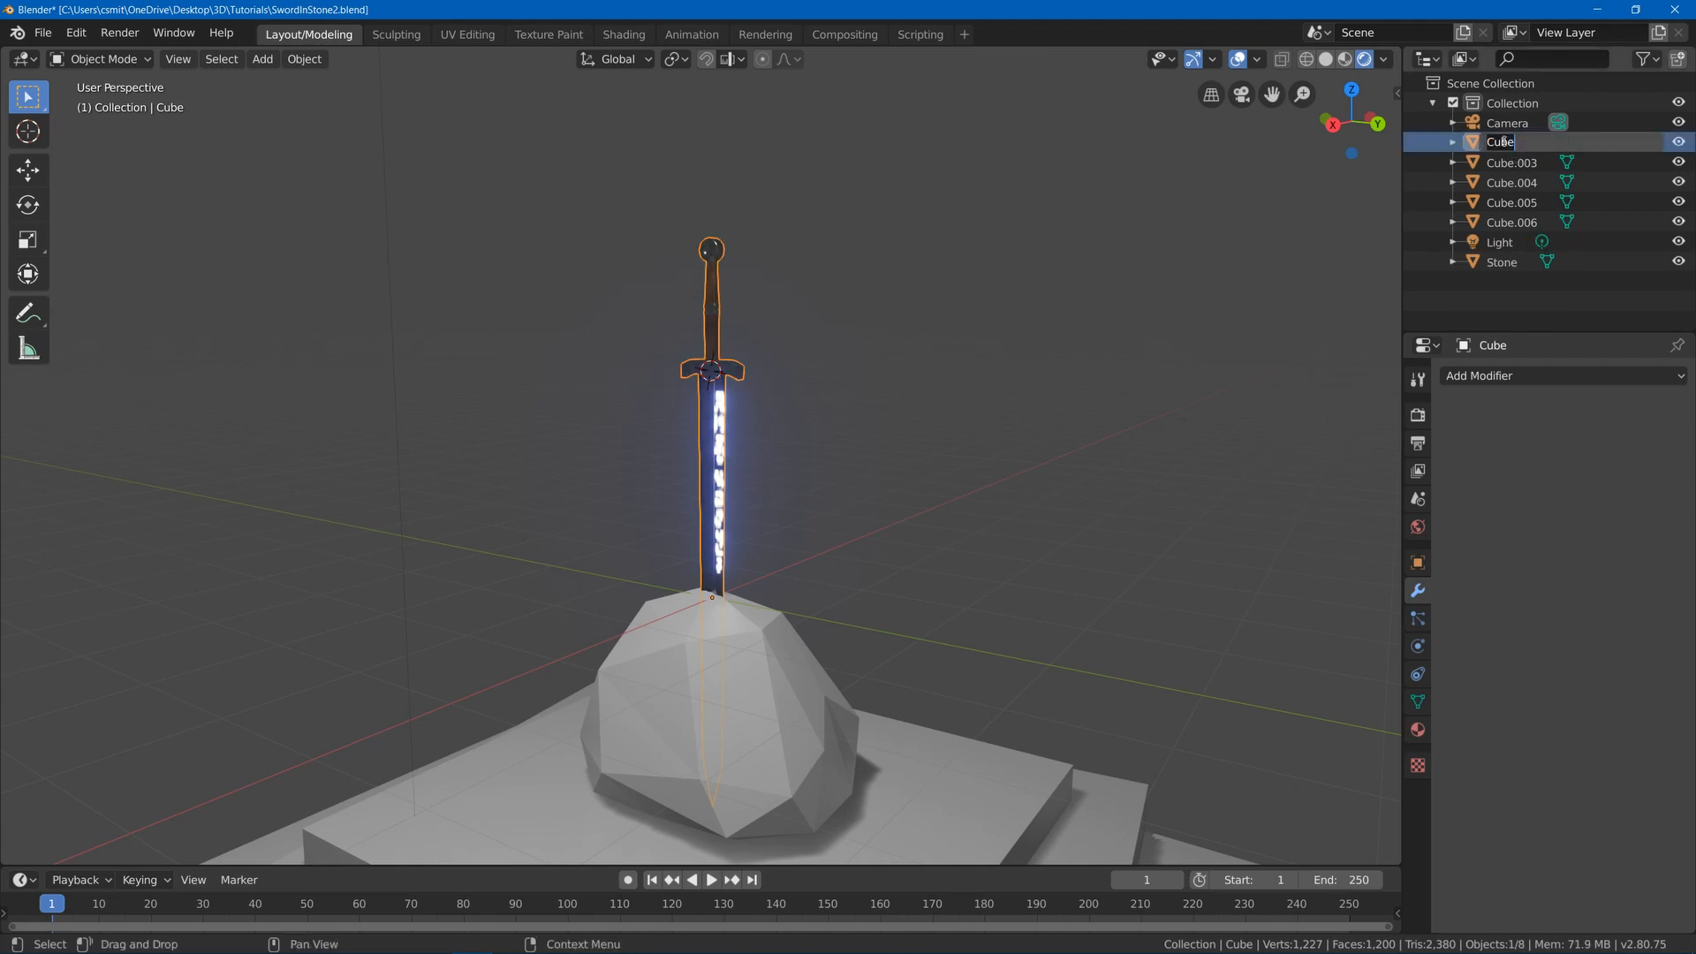
pyautogui.click(1503, 141)
pyautogui.write('Sword')
pyautogui.press('Return')
# - Try a level 2 subdivision modifier on the sword and remove it
pyautogui.moveTo(1104, 380); pyautogui.dragTo(1177, 379, button='middle')
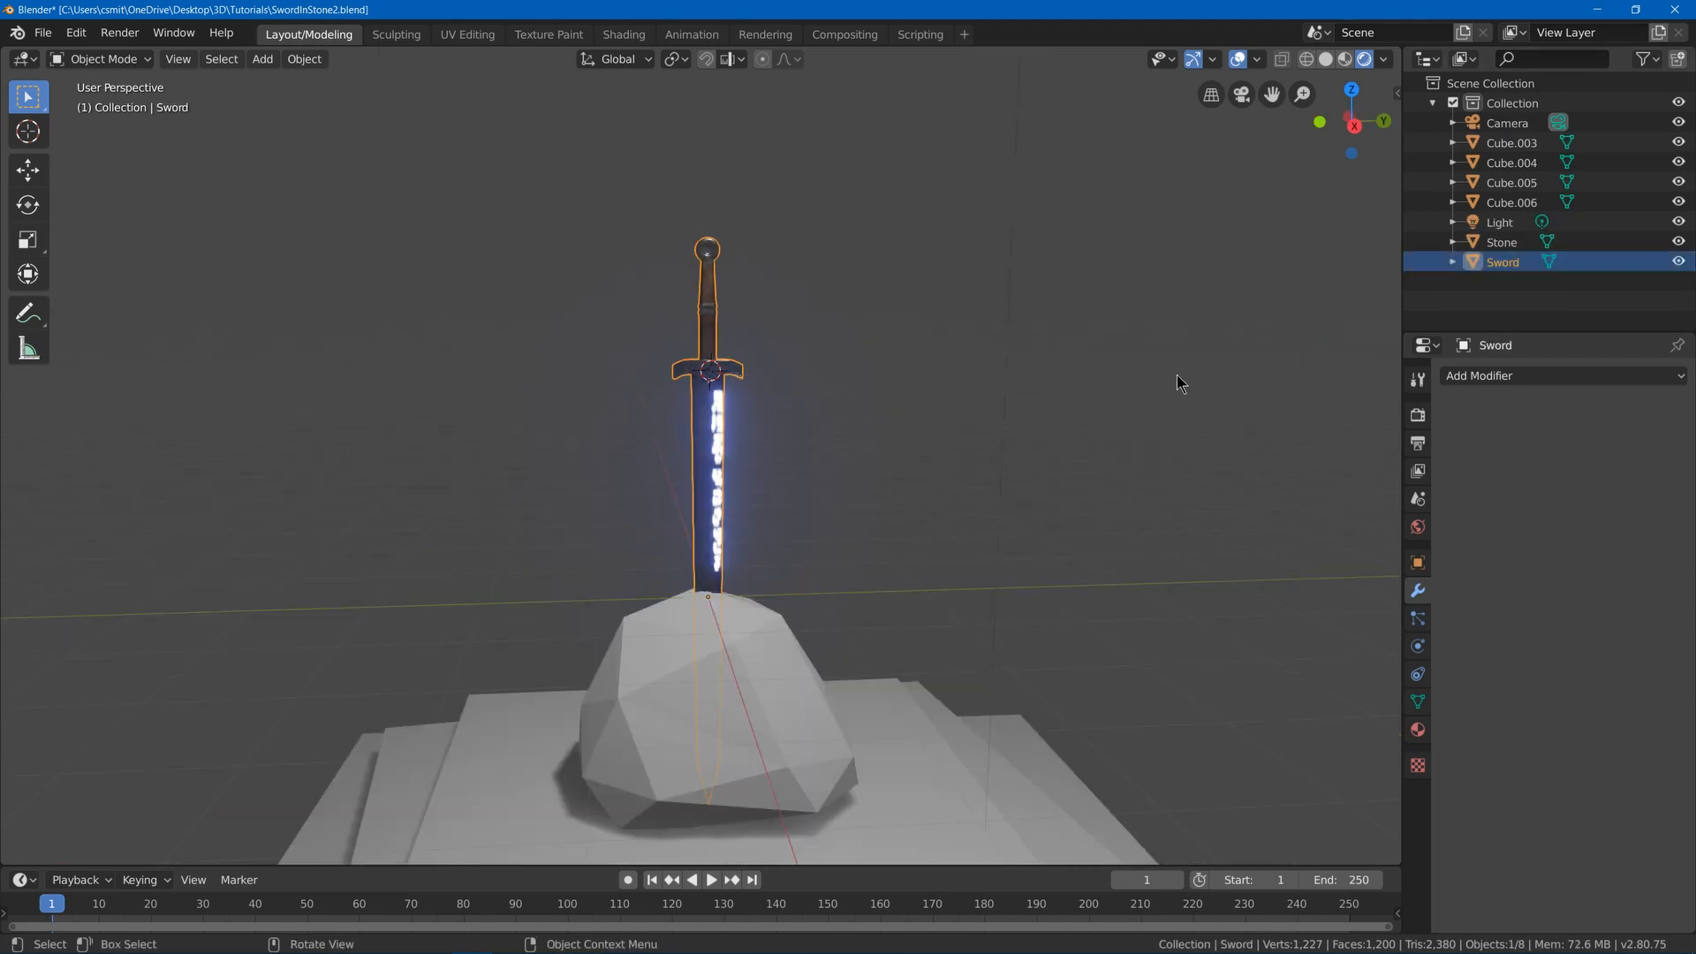
pyautogui.hotkey('ctrl', '2')
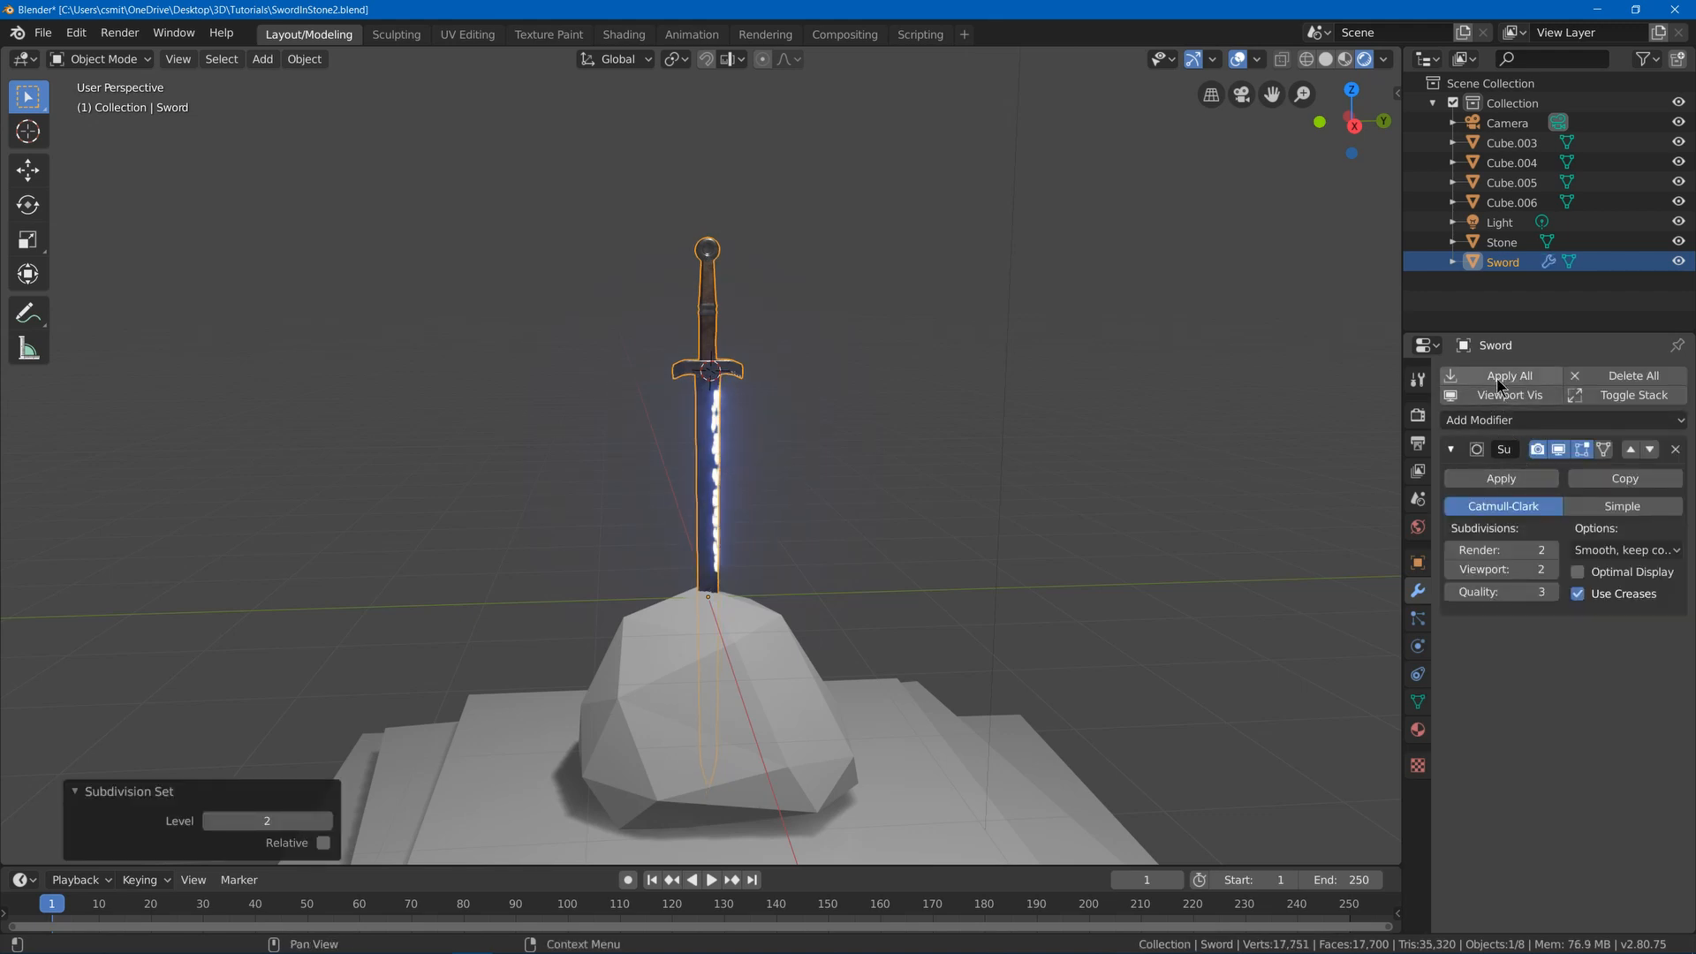
pyautogui.click(1675, 449)
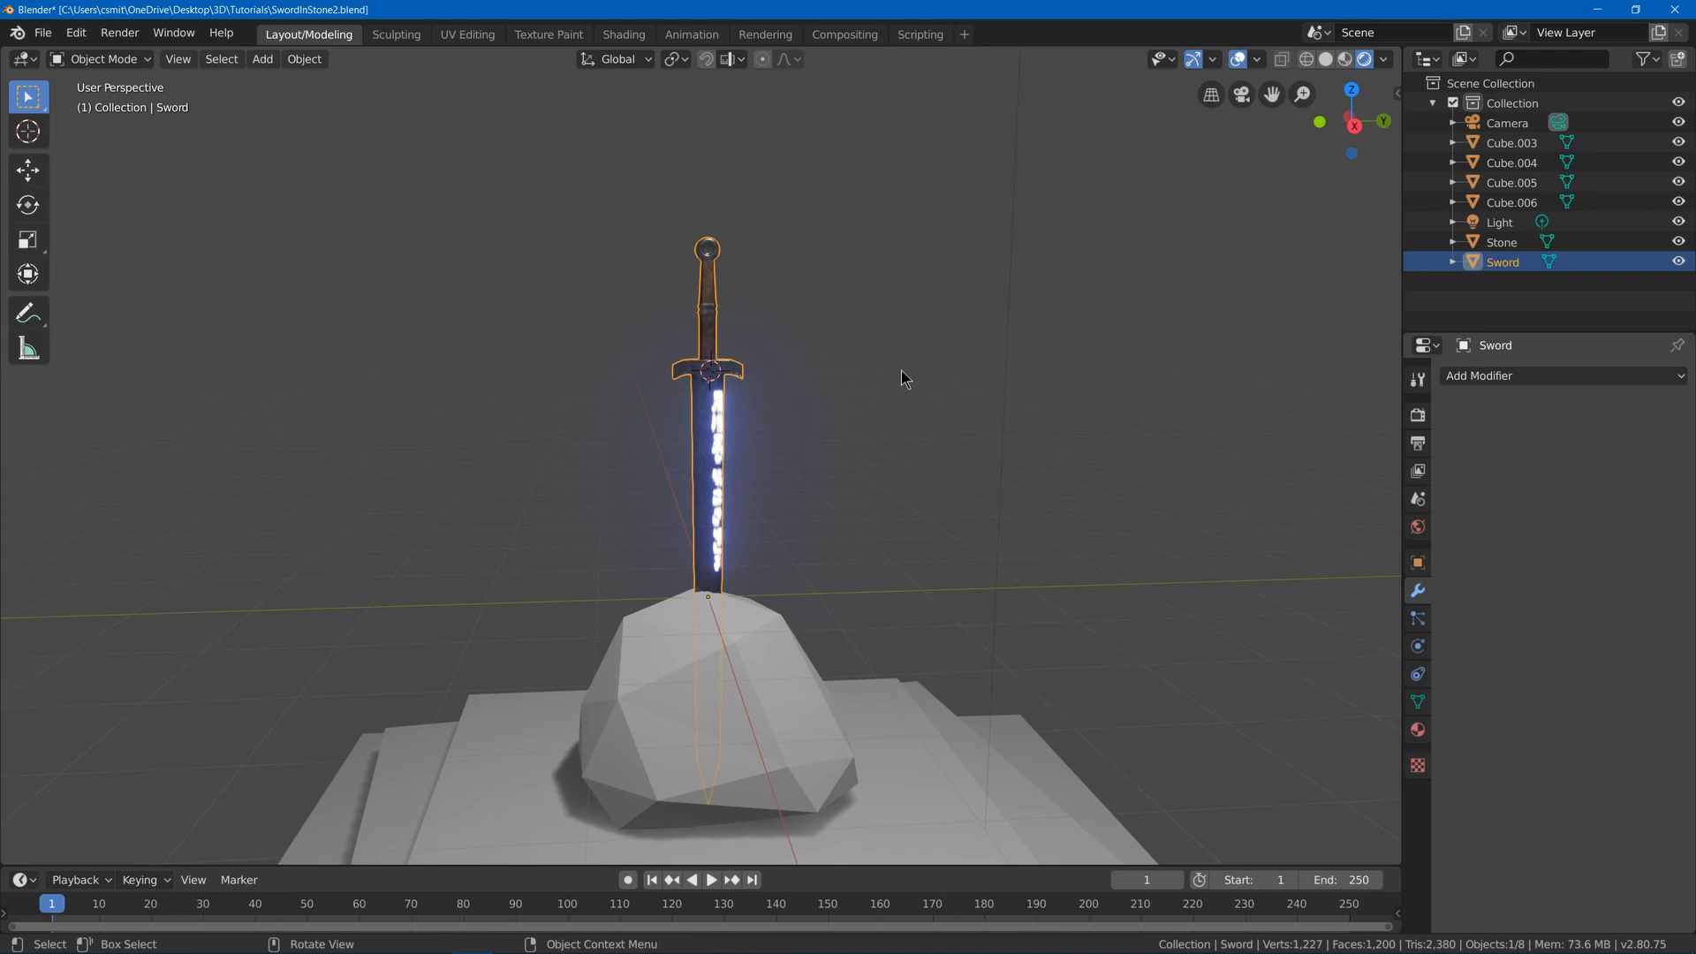
# - Tilt the sword in the stone with a free trackball rotation of about 1.15° and -30.4°
pyautogui.scroll(-4, 901, 369)
pyautogui.scroll(7, 765, 299)
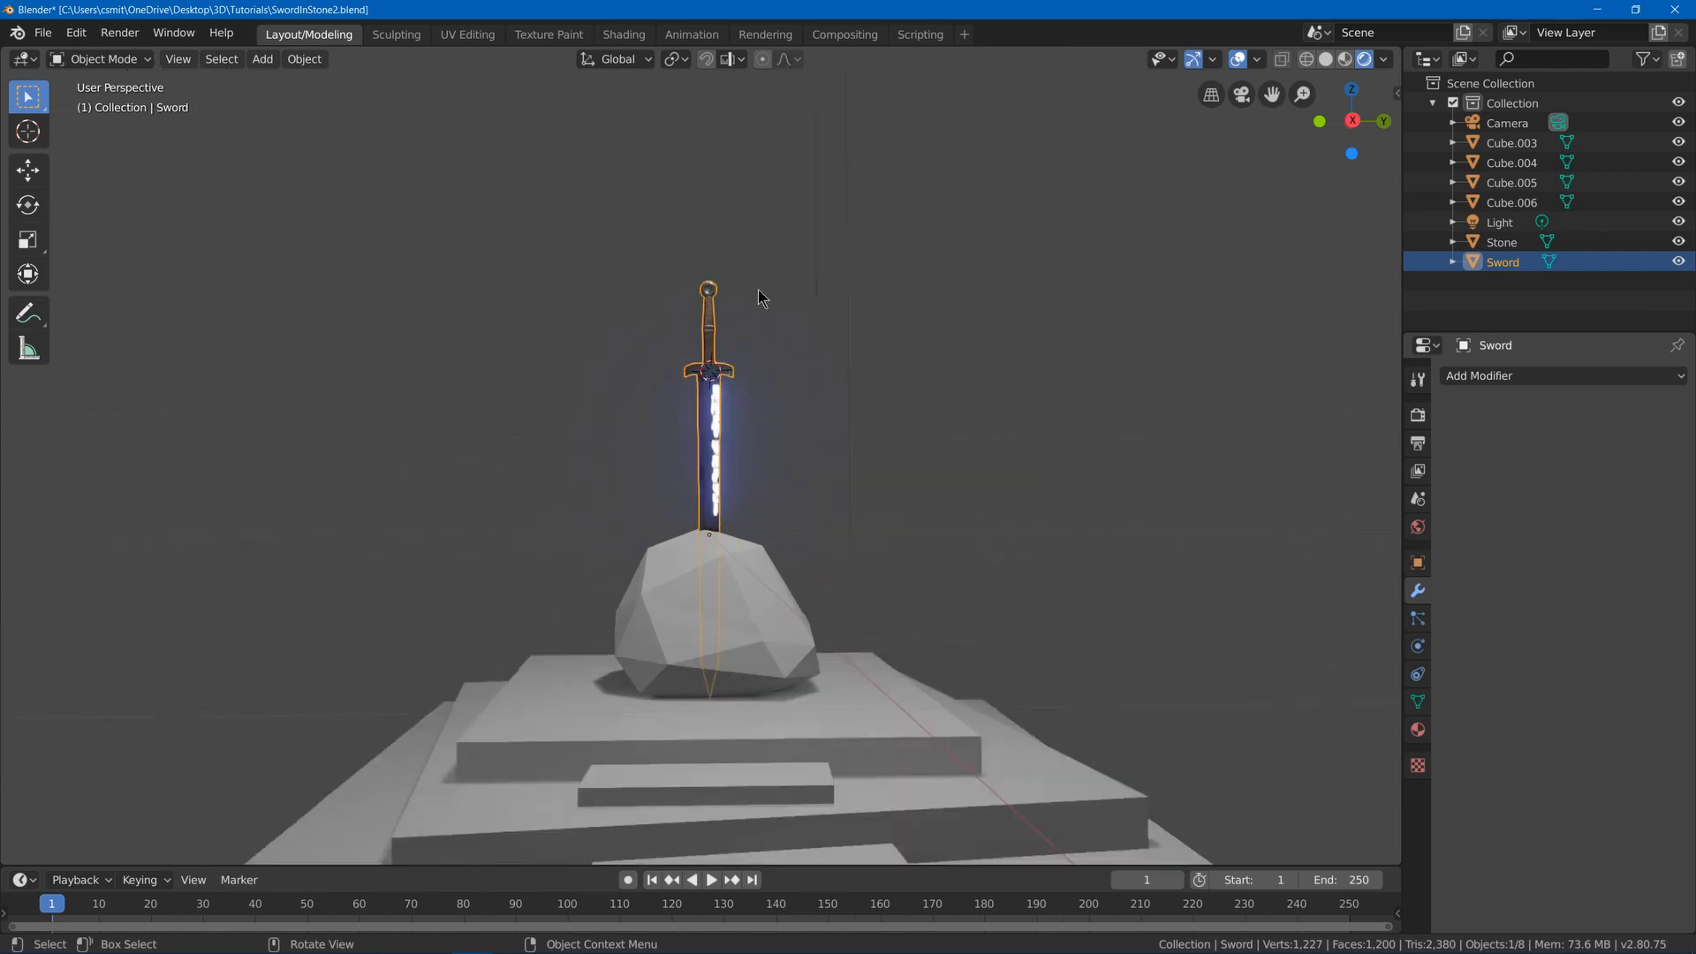
pyautogui.moveTo(779, 349); pyautogui.dragTo(824, 396, button='middle')
pyautogui.press('r')
pyautogui.press('r')
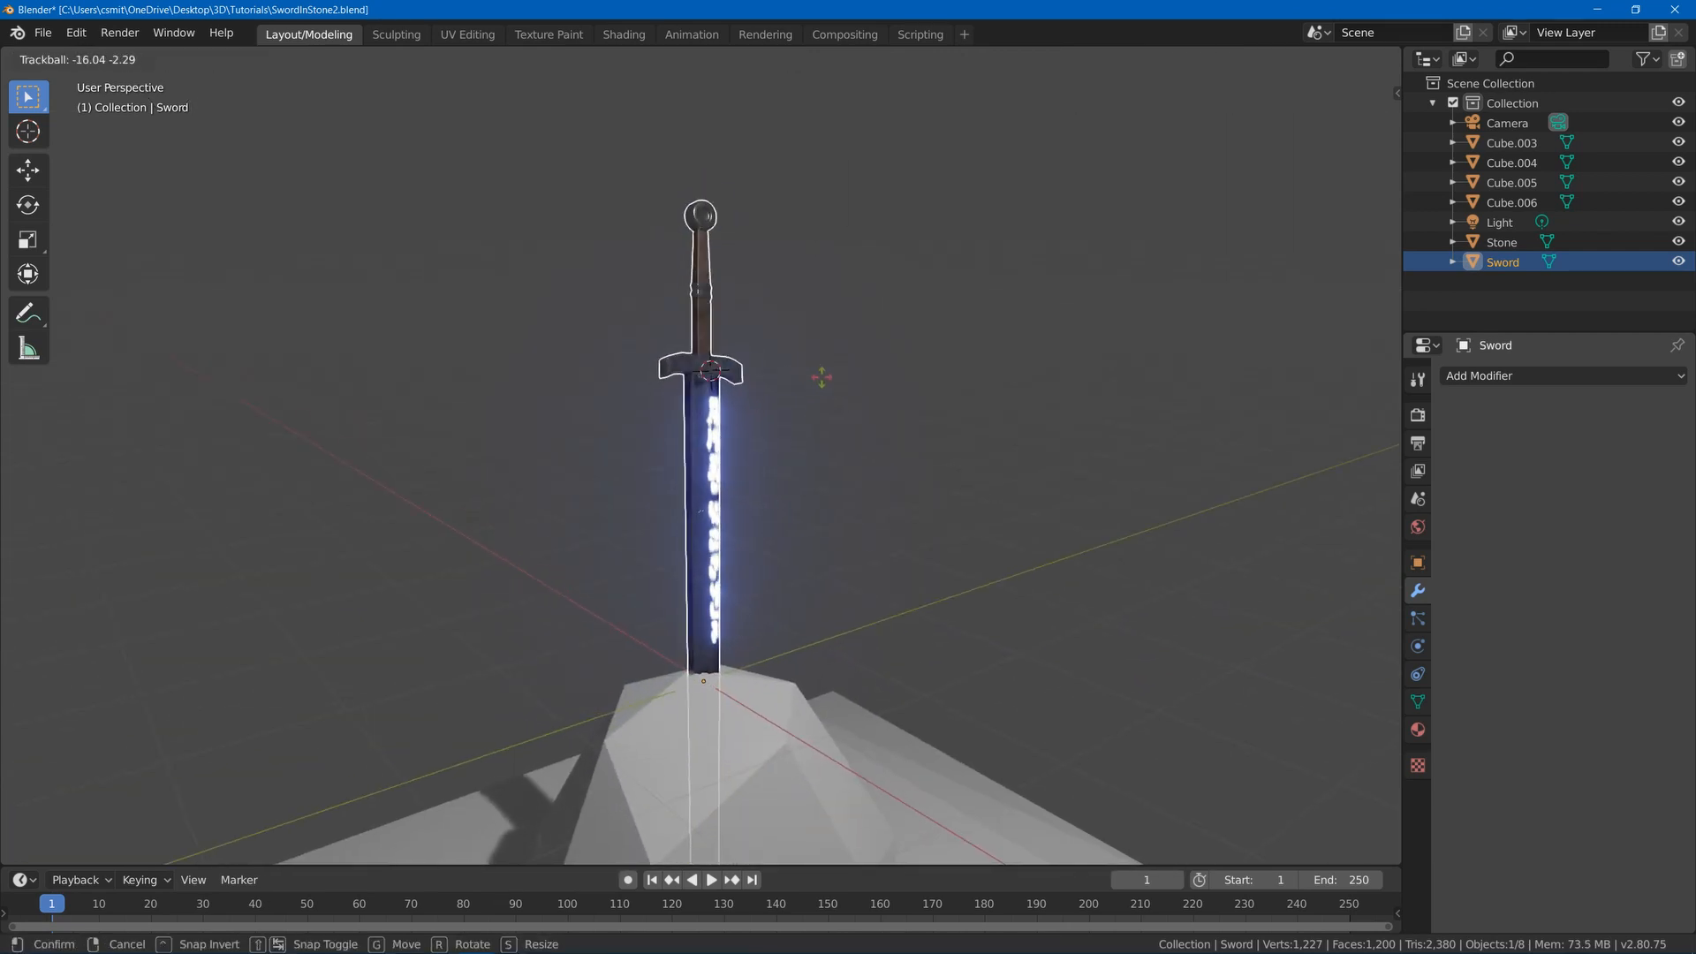
pyautogui.click(788, 396)
# - Turn the tilted sword around the global Z axis to change the direction of its lean
pyautogui.moveTo(788, 396); pyautogui.dragTo(853, 367, button='middle')
pyautogui.press('r')
pyautogui.press('z')
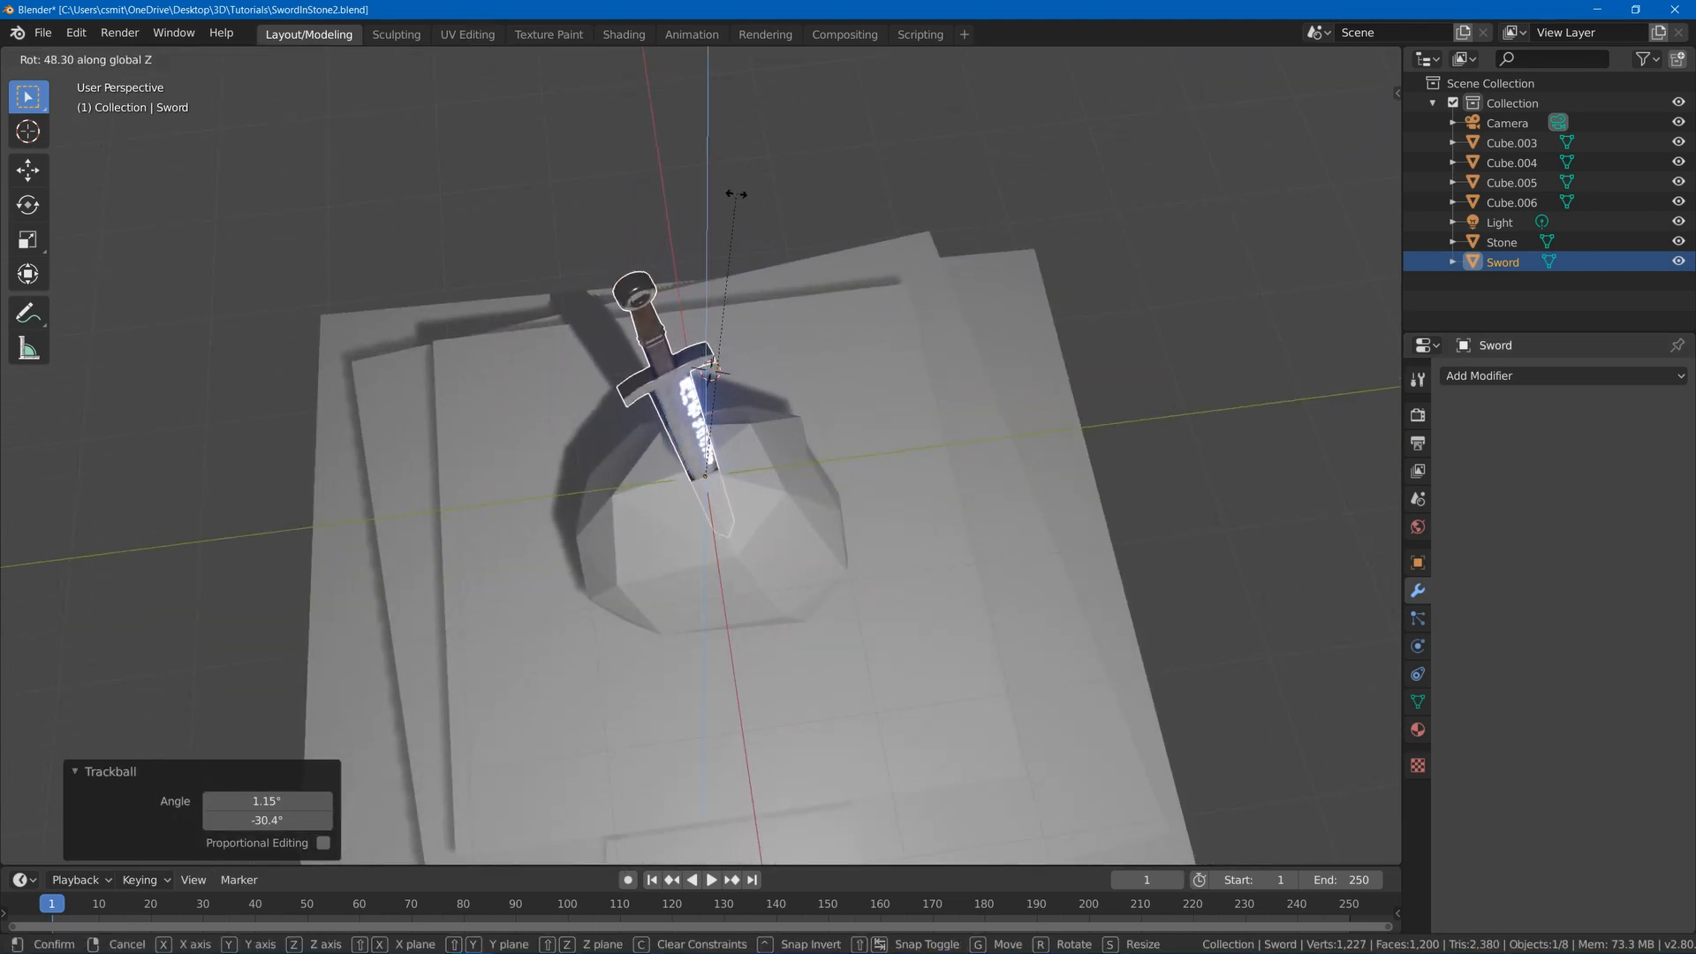
pyautogui.click(721, 195)
# - Reposition the leaning sword so its blade enters the top of the stone, and deselect it
pyautogui.moveTo(747, 334); pyautogui.dragTo(732, 218, button='middle')
pyautogui.moveTo(751, 395)
pyautogui.mouseDown(button='middle')
pyautogui.moveTo(793, 408)
pyautogui.moveTo(780, 374)
pyautogui.moveTo(743, 377)
pyautogui.mouseUp(button='middle')
pyautogui.press('g')
pyautogui.click(787, 409)
pyautogui.click(764, 367)
# - Fine-tune the sword's lean with another small trackball rotation and deselect it
pyautogui.scroll(-4, 777, 365)
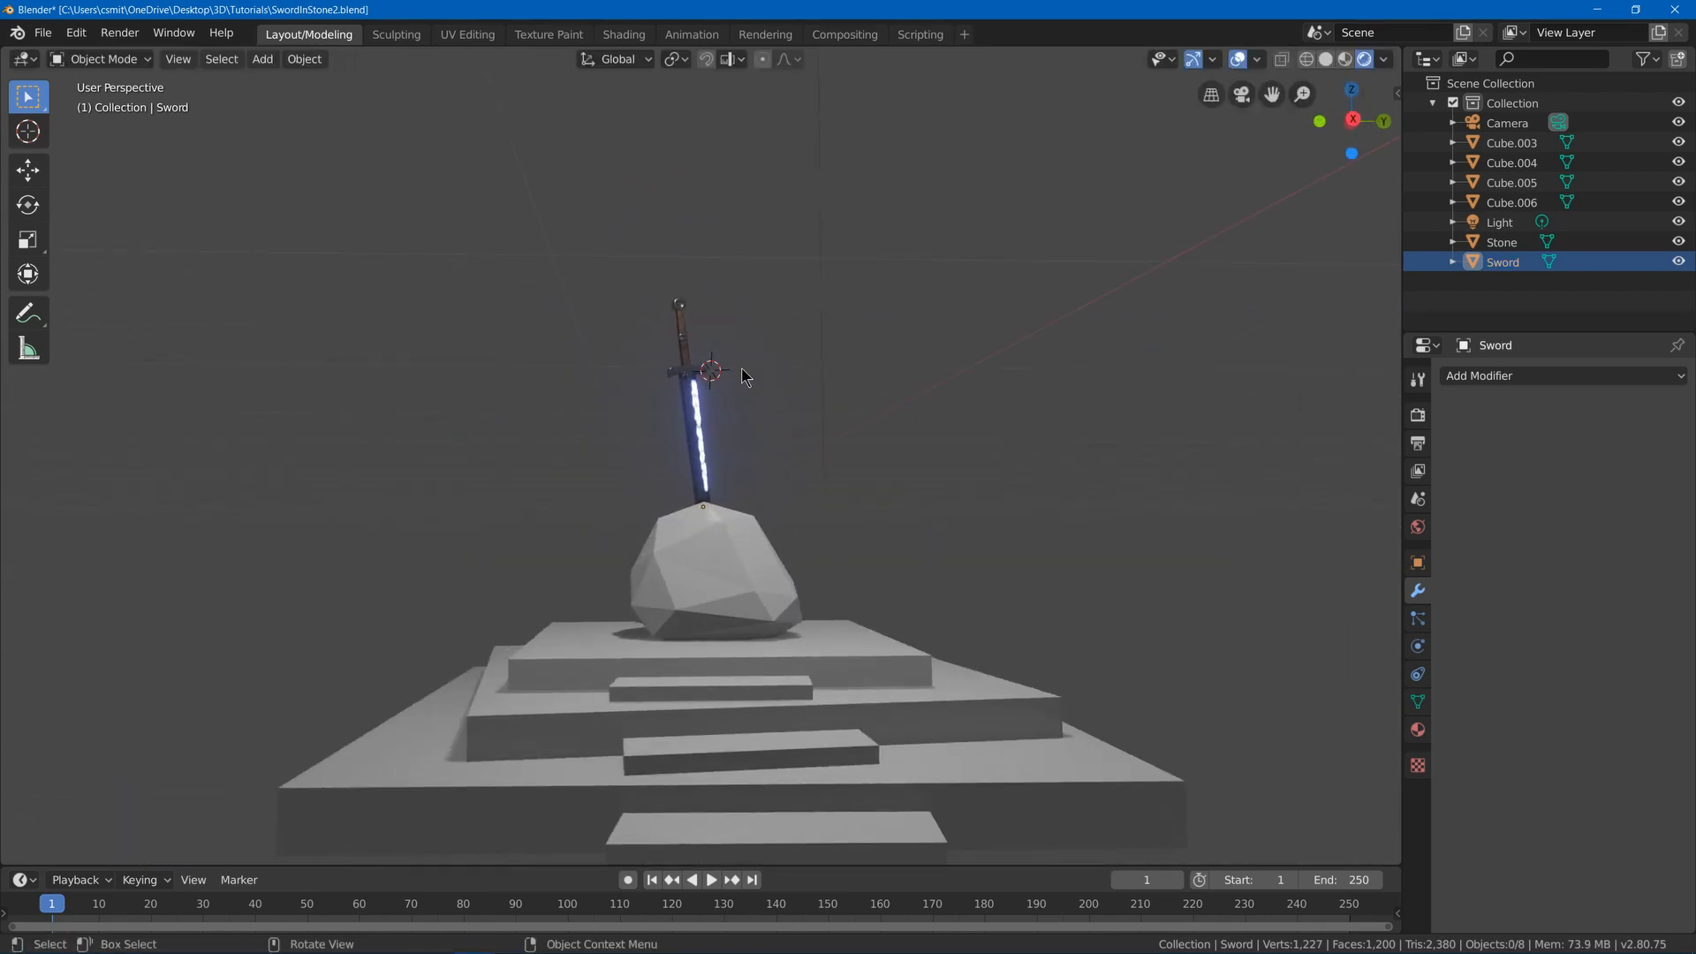
pyautogui.click(687, 389)
pyautogui.press('r')
pyautogui.press('r')
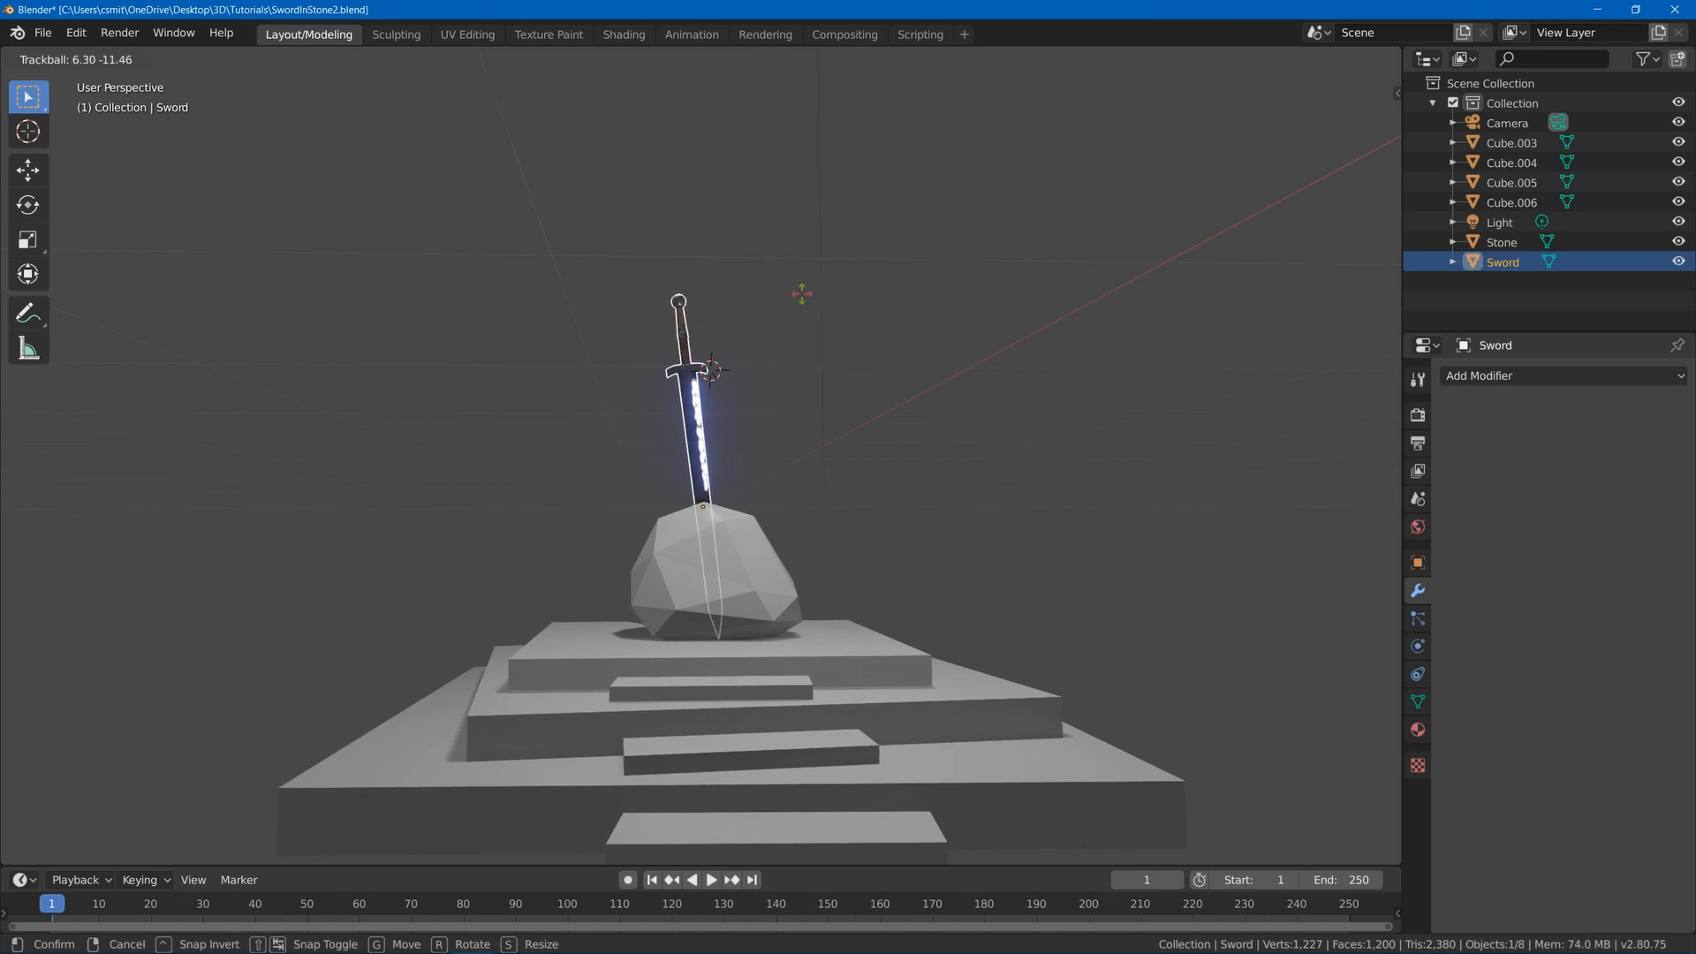
pyautogui.click(799, 294)
pyautogui.click(806, 264)
pyautogui.scroll(-2, 807, 261)
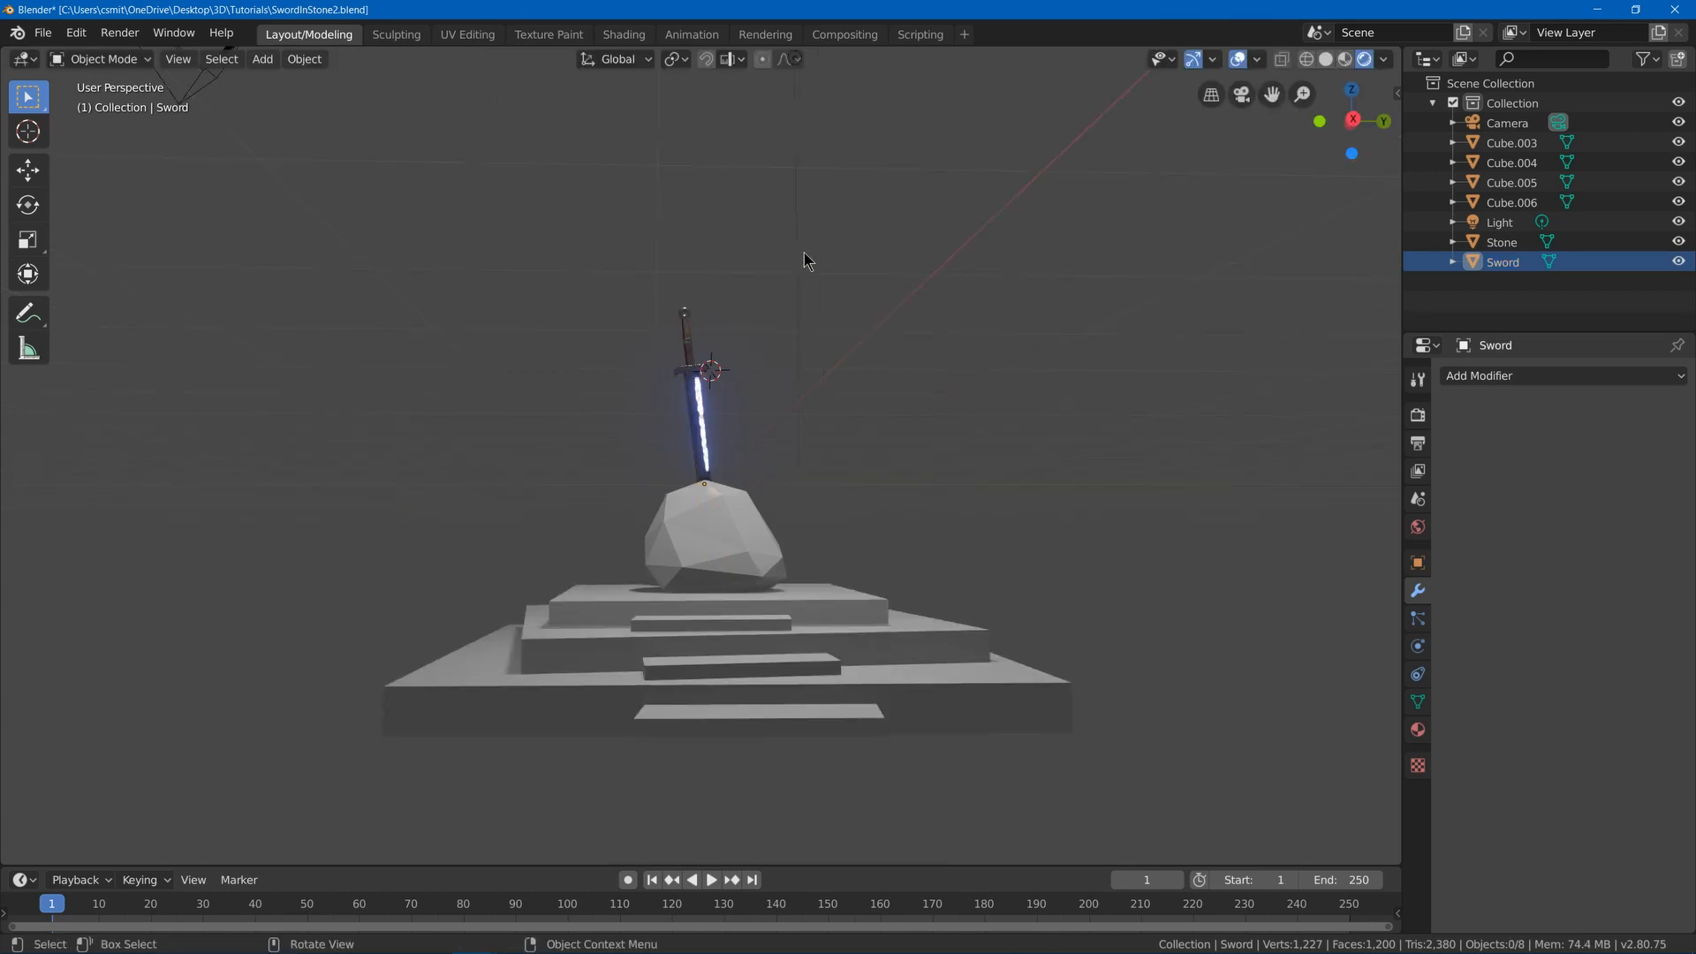
# - Select the stone, save the file, and switch to the Sculpting workspace
pyautogui.scroll(3, 763, 269)
pyautogui.click(712, 681)
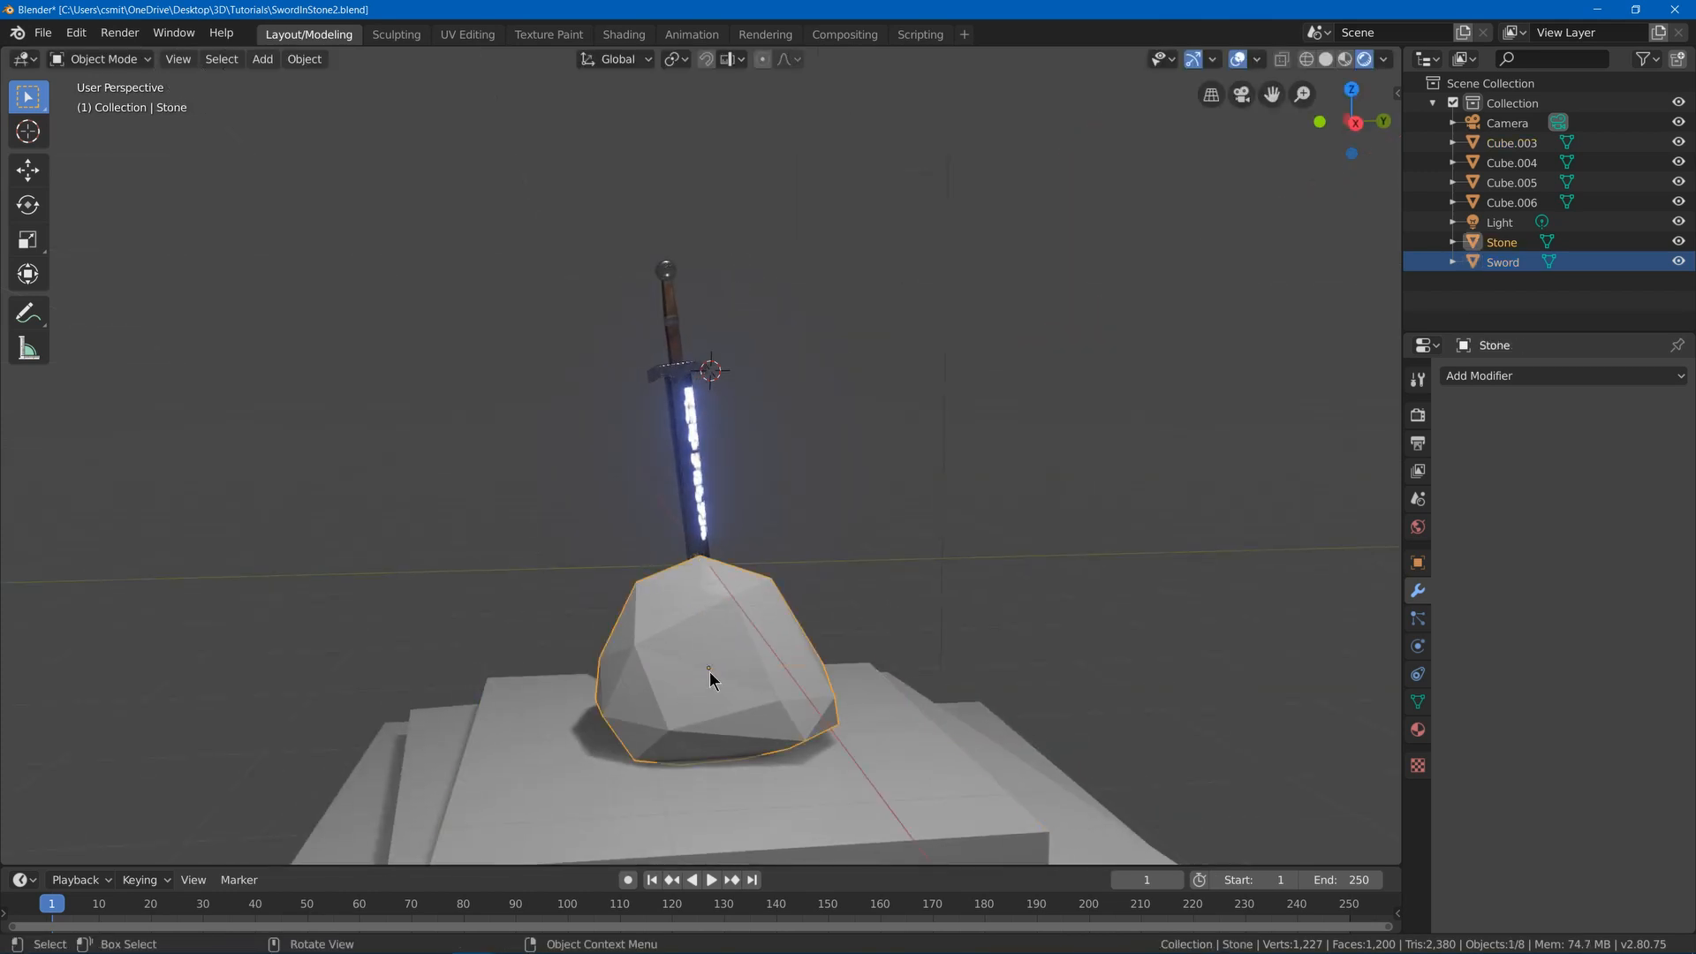
pyautogui.hotkey('ctrl', 's')
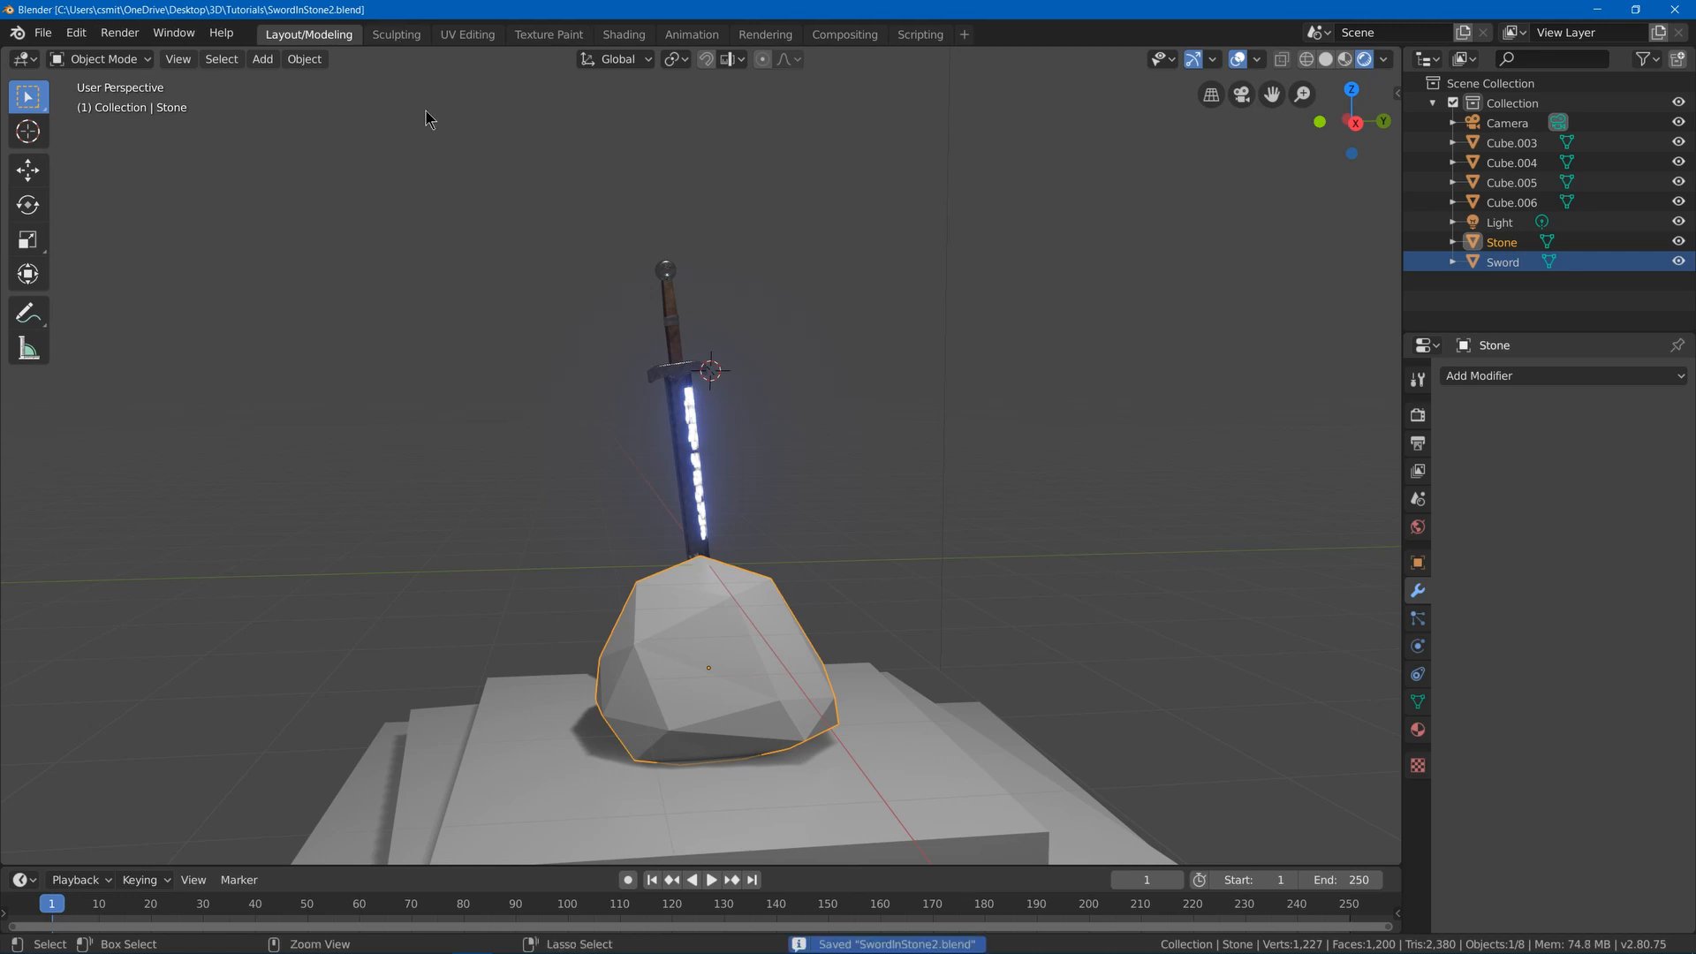
pyautogui.click(395, 35)
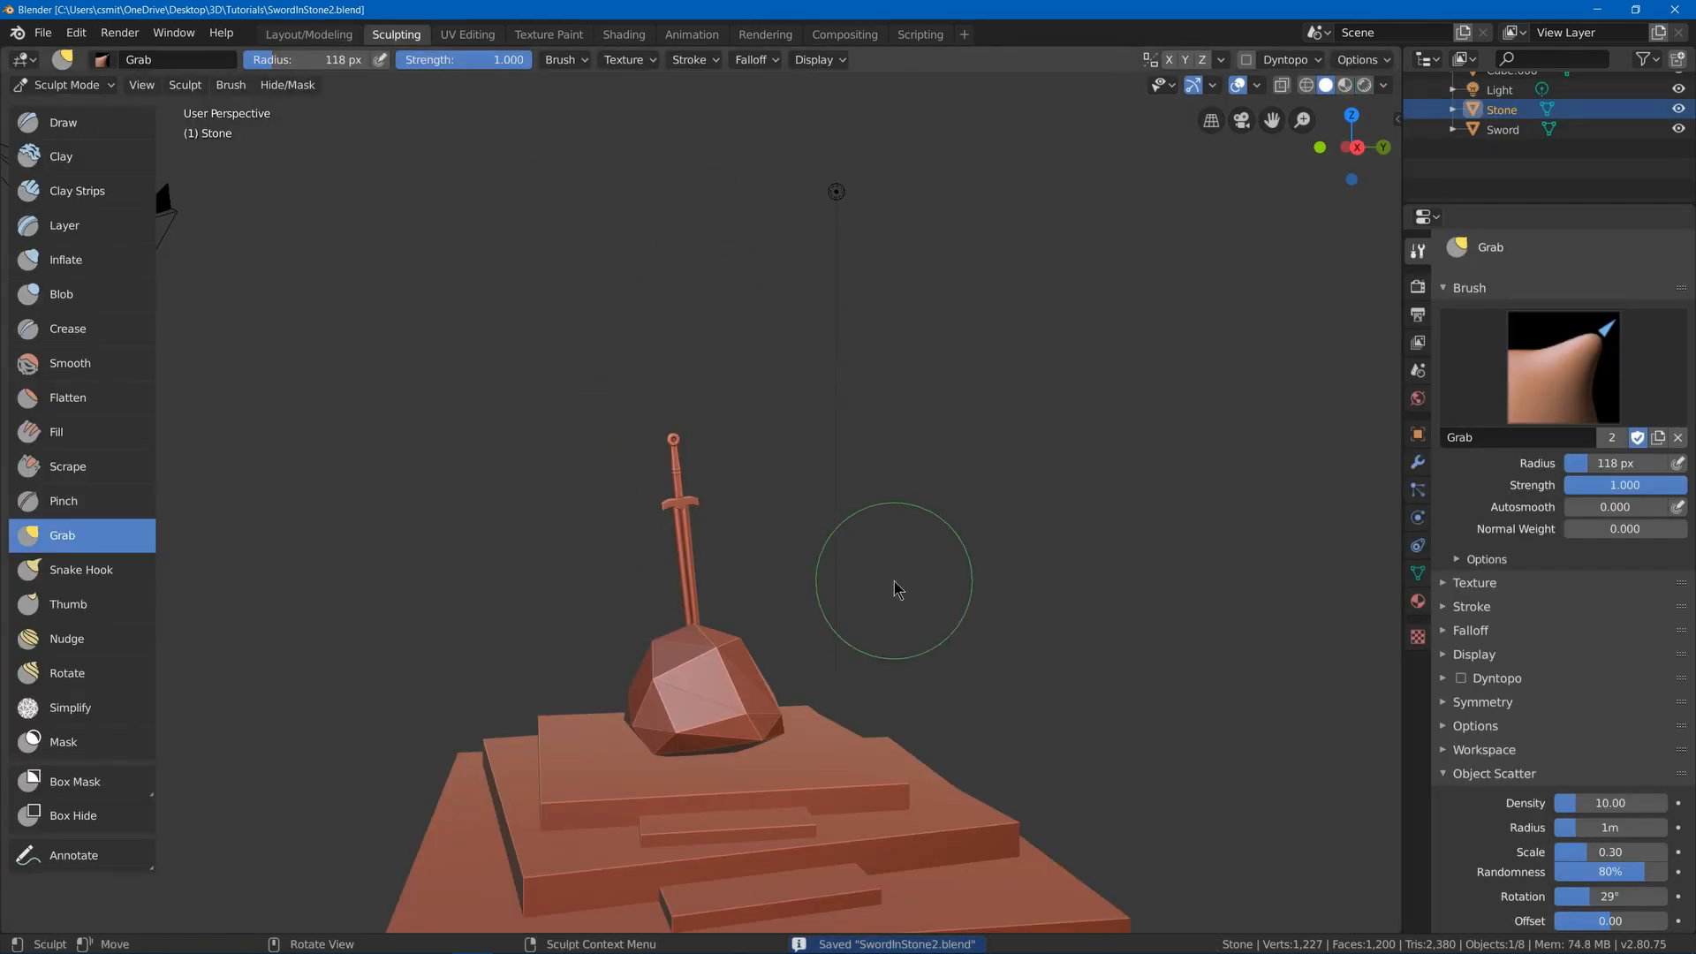
pyautogui.scroll(-3, 587, 485)
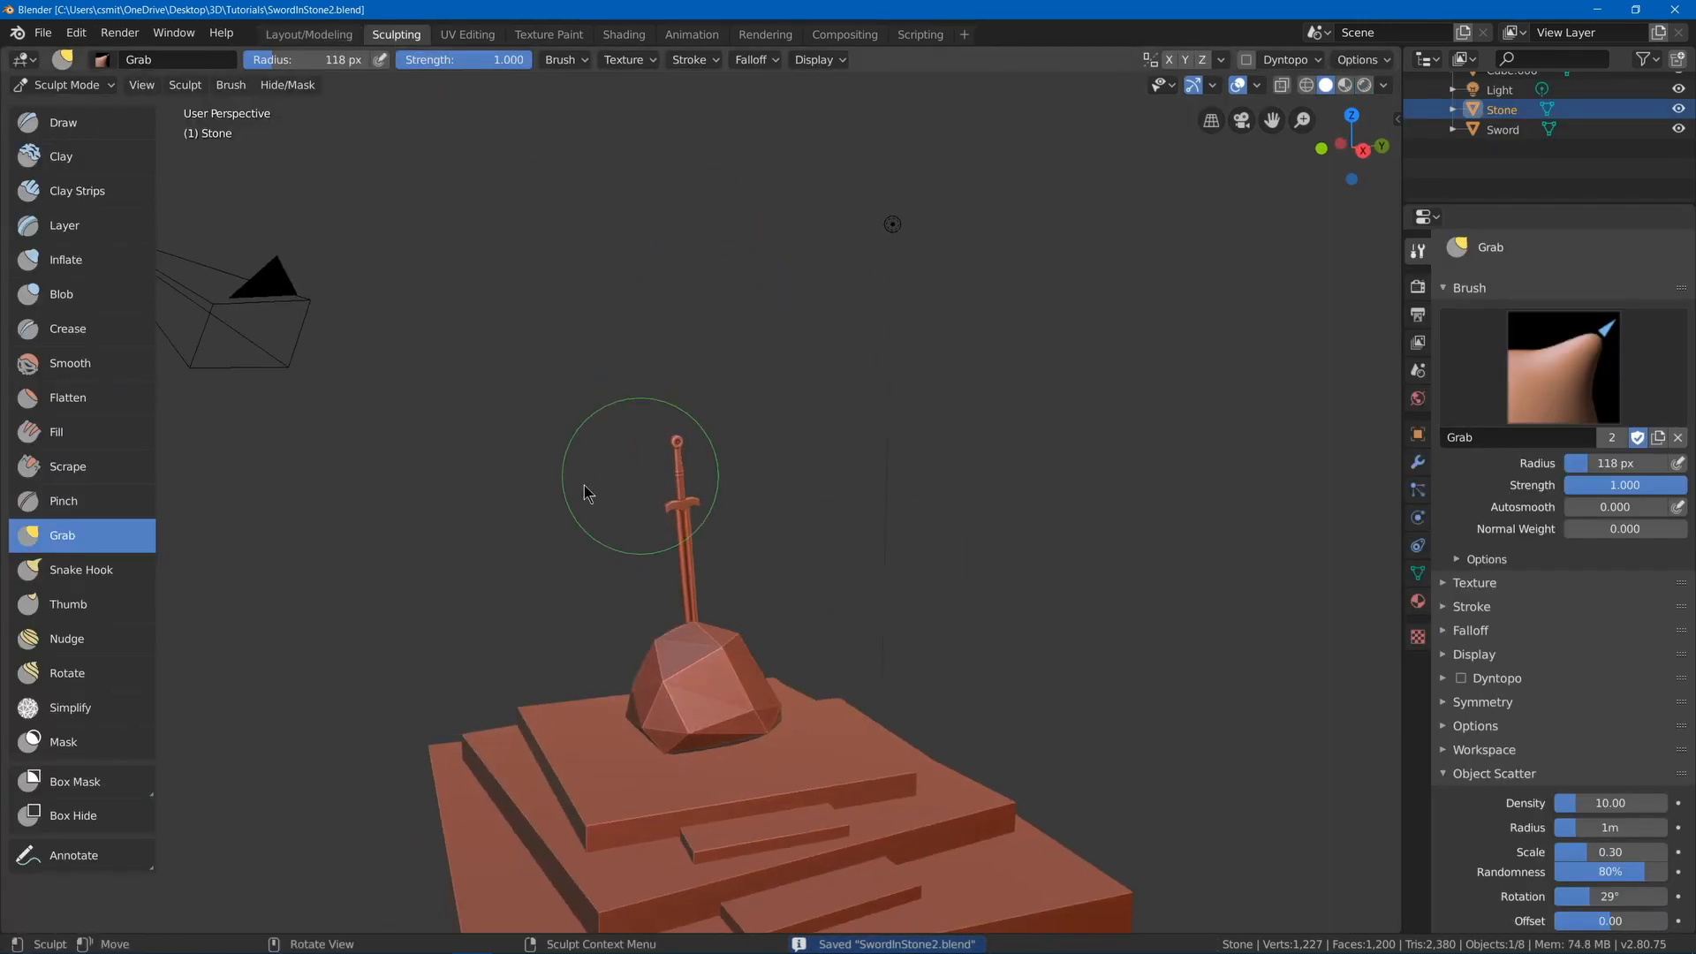
# - Enable dynamic topology for the stone, accept the vertex data warning, and choose the Scrape brush
pyautogui.click(1247, 60)
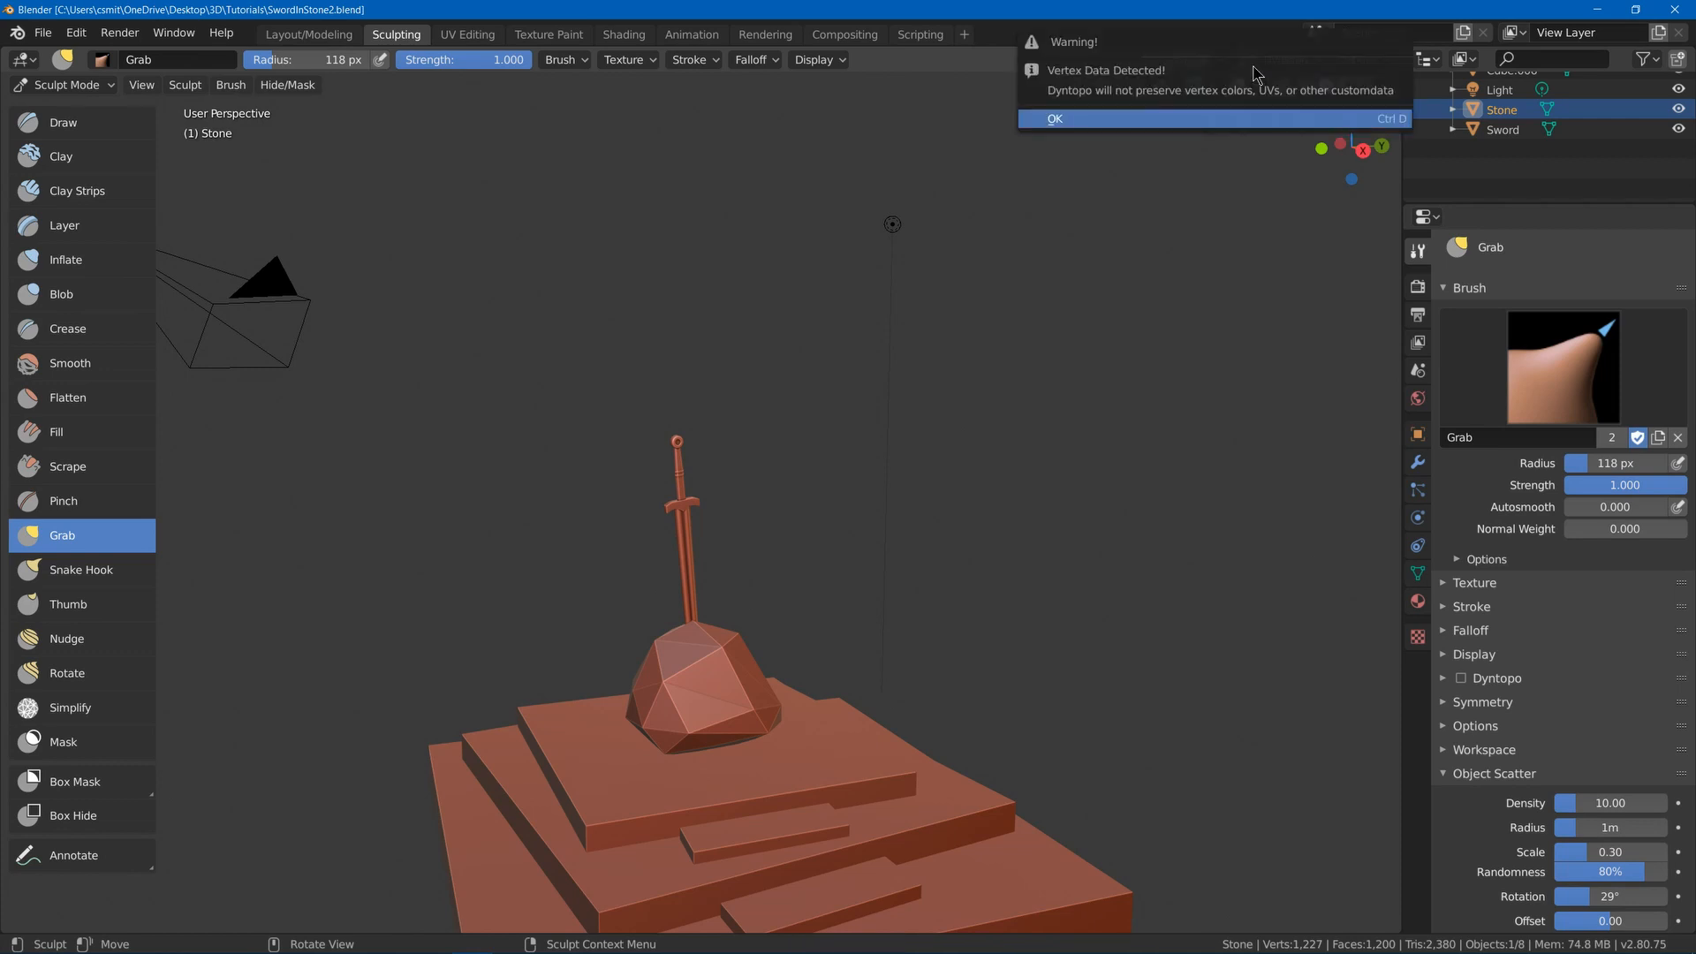
pyautogui.click(1211, 120)
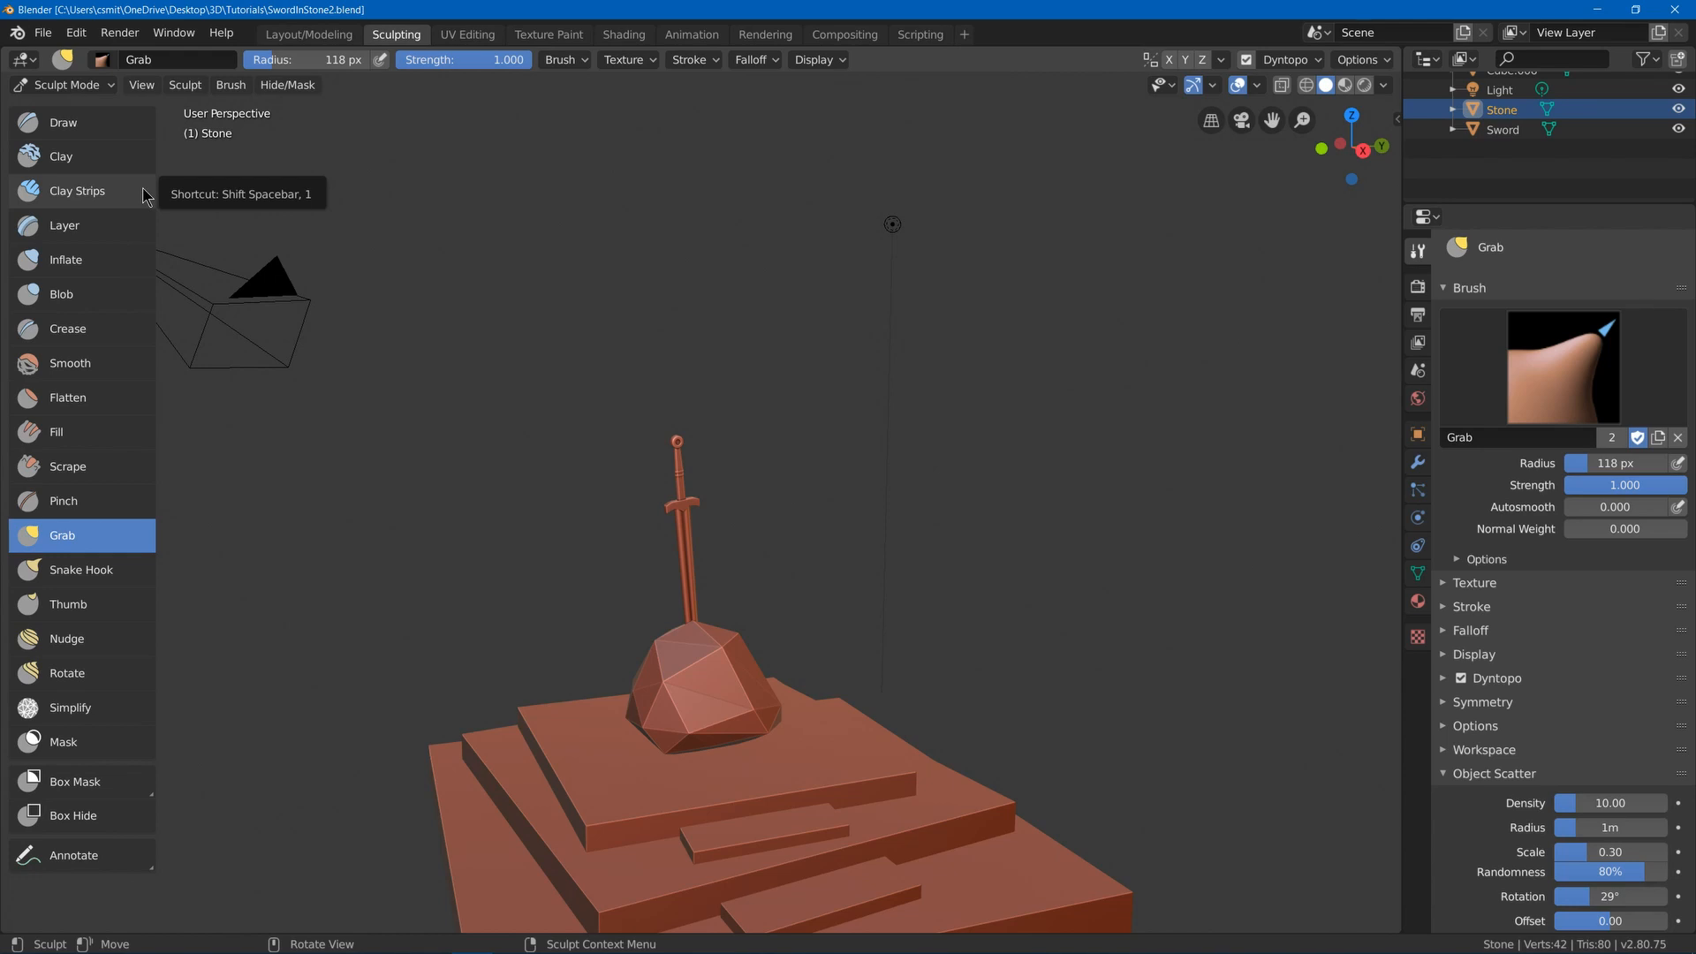
pyautogui.scroll(4, 682, 705)
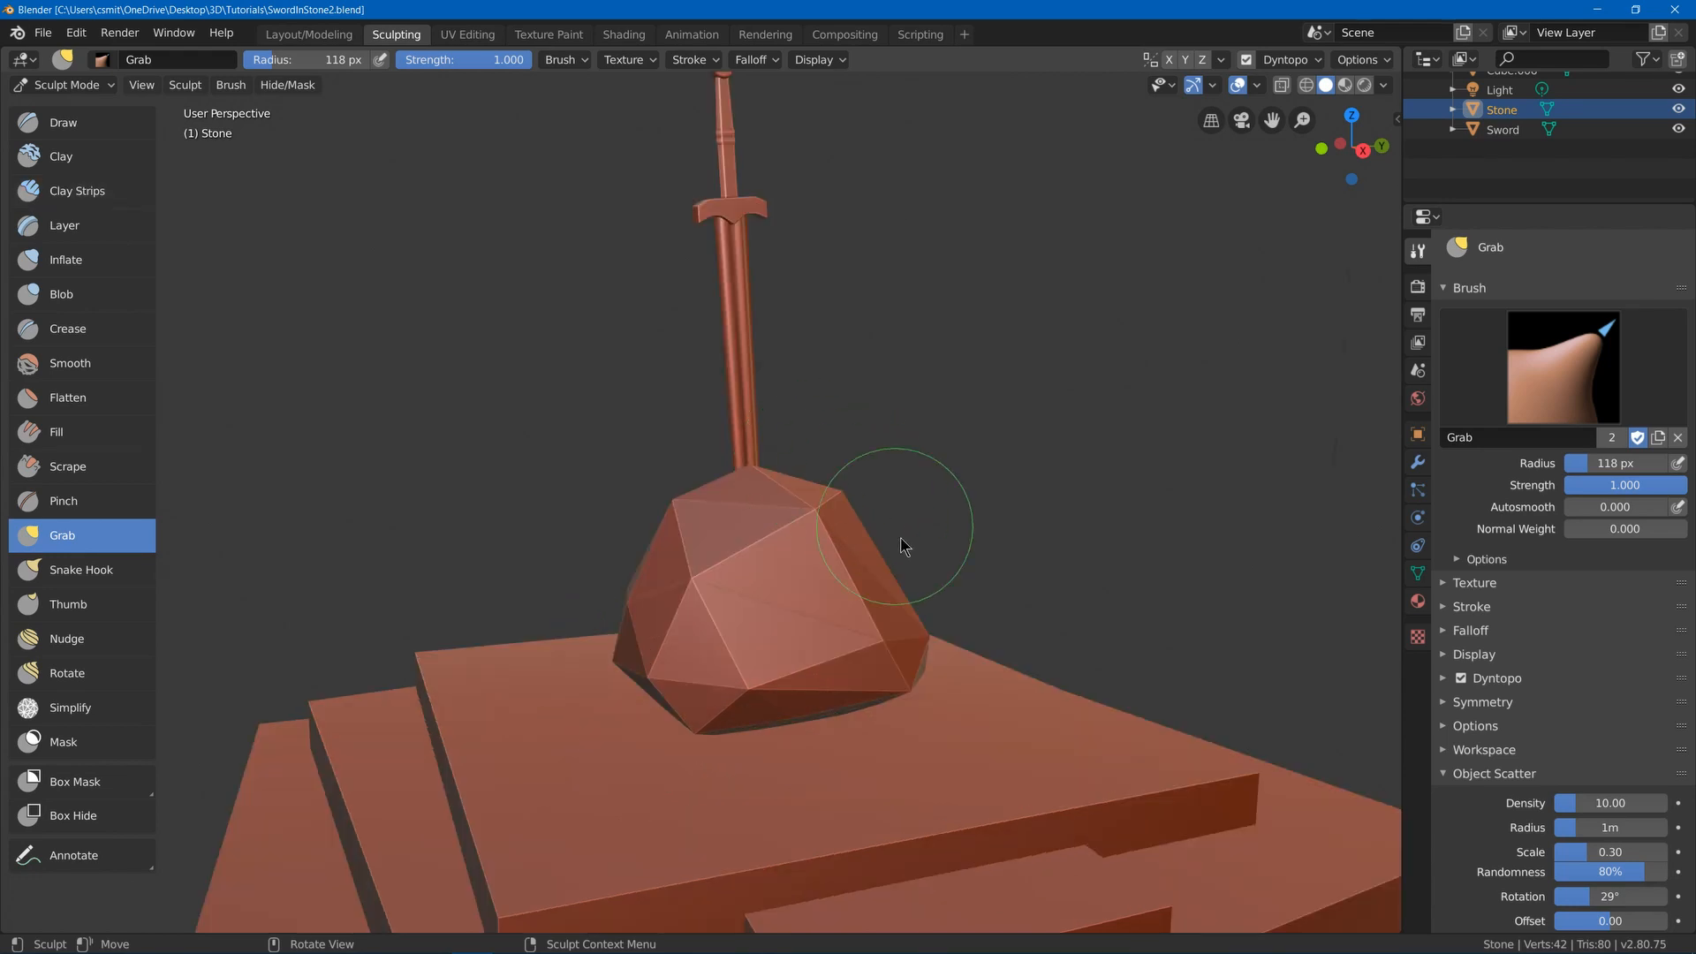
pyautogui.click(110, 468)
pyautogui.scroll(-4, 492, 561)
pyautogui.scroll(3, 566, 529)
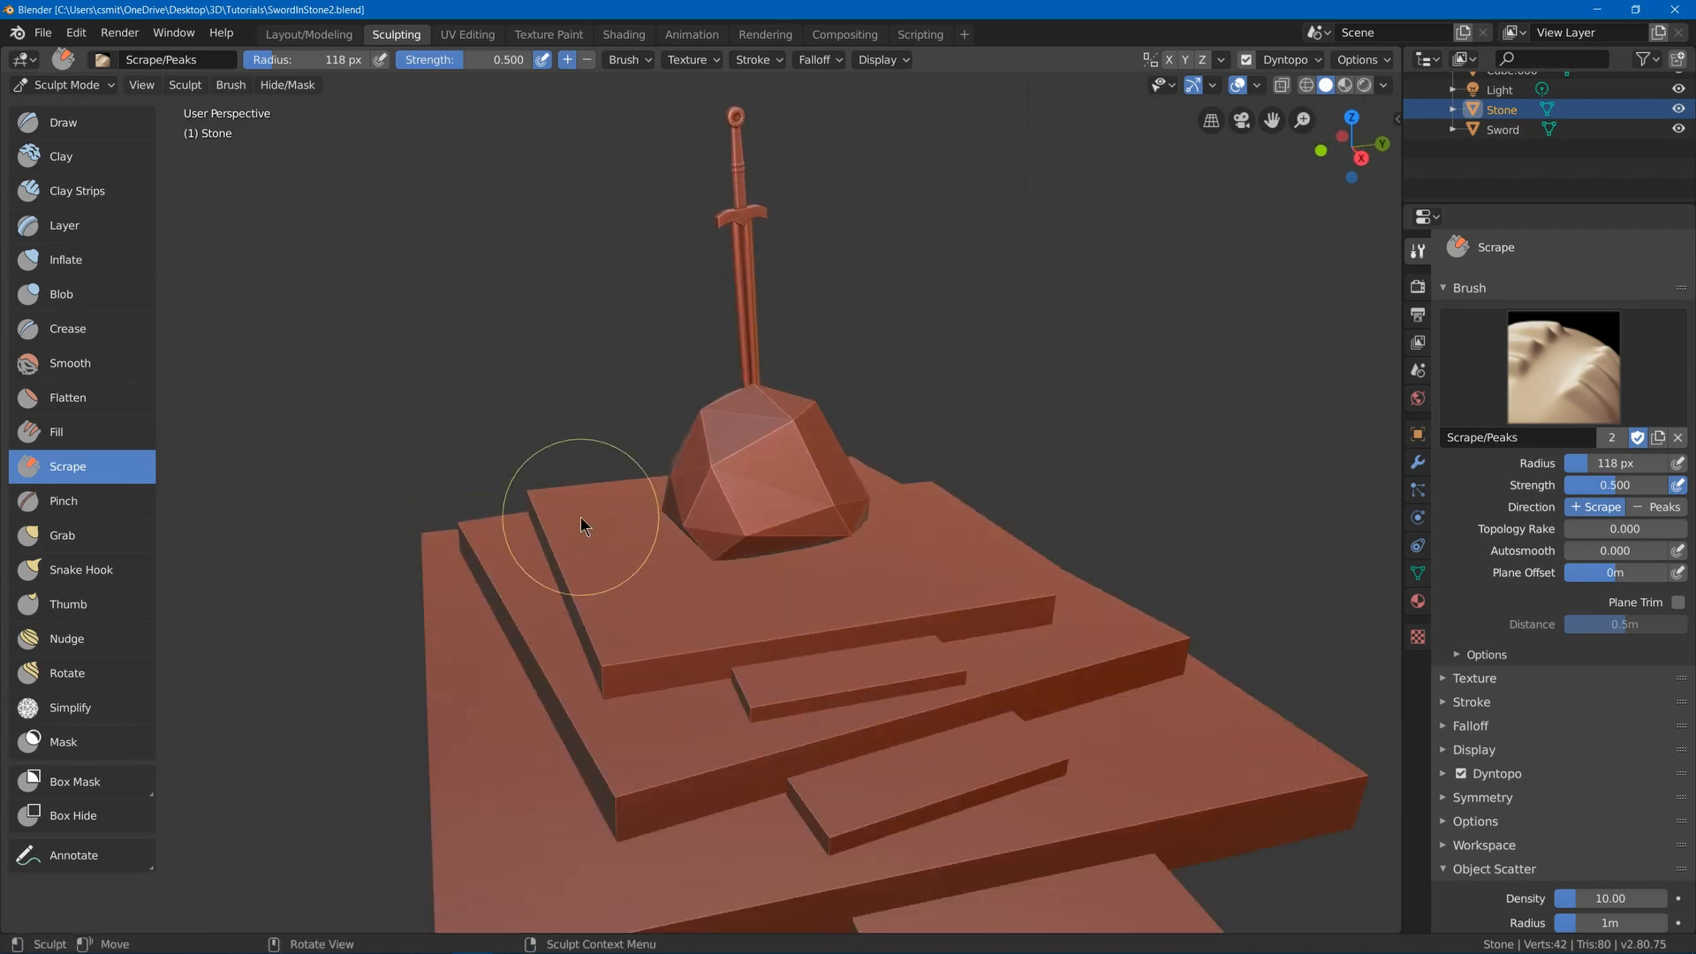
# - Enlarge the Scrape brush to 131 px and flatten the stone's front and side faces with strokes from several angles
pyautogui.press(']')
pyautogui.moveTo(718, 474)
pyautogui.mouseDown()
pyautogui.moveTo(692, 479)
pyautogui.moveTo(705, 472)
pyautogui.mouseUp()
pyautogui.moveTo(832, 426); pyautogui.dragTo(767, 418, button='middle')
pyautogui.moveTo(751, 488); pyautogui.dragTo(800, 482)
pyautogui.moveTo(873, 410); pyautogui.dragTo(757, 477, button='middle')
pyautogui.moveTo(757, 477); pyautogui.dragTo(951, 534)
pyautogui.moveTo(777, 553)
pyautogui.mouseDown(button='middle')
pyautogui.moveTo(951, 450)
pyautogui.moveTo(906, 597)
pyautogui.moveTo(867, 559)
pyautogui.mouseUp(button='middle')
pyautogui.moveTo(761, 339); pyautogui.dragTo(733, 373)
pyautogui.moveTo(687, 401)
pyautogui.mouseDown(button='middle')
pyautogui.moveTo(754, 343)
pyautogui.moveTo(915, 350)
pyautogui.mouseUp(button='middle')
pyautogui.moveTo(751, 463)
pyautogui.mouseDown()
pyautogui.moveTo(733, 498)
pyautogui.moveTo(758, 463)
pyautogui.mouseUp()
pyautogui.moveTo(760, 461); pyautogui.dragTo(870, 477, button='middle')
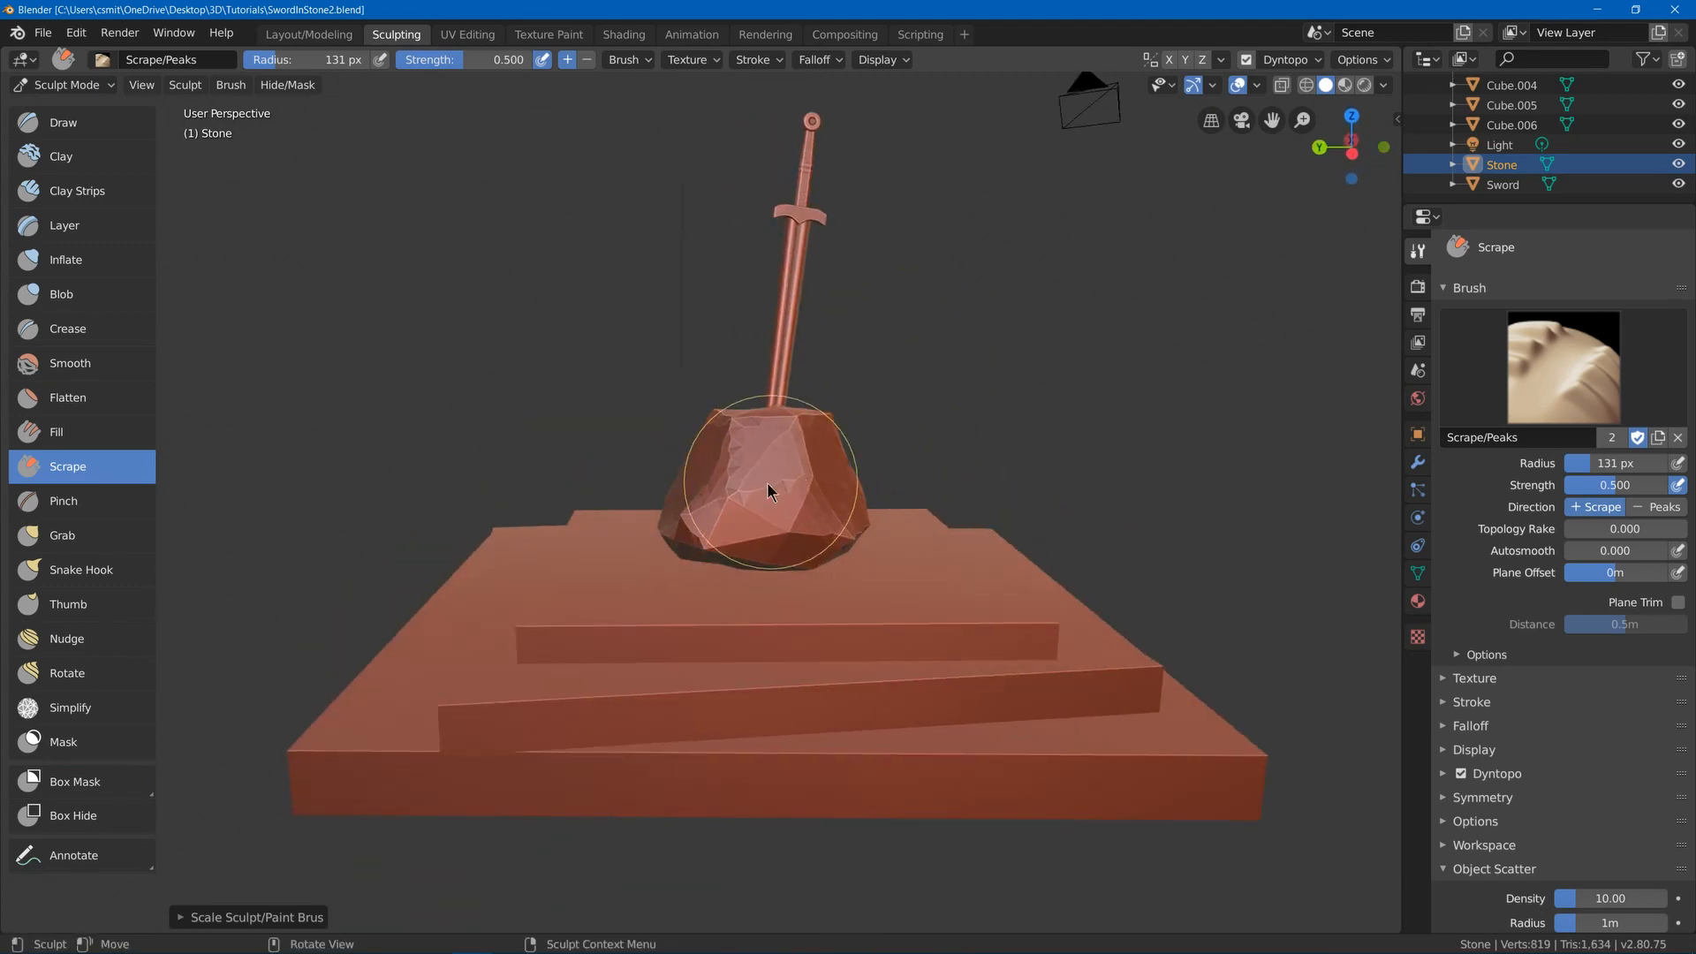
# - Scrape the stone's remaining sides and flatten its top around the sword blade
pyautogui.moveTo(767, 482)
pyautogui.mouseDown()
pyautogui.moveTo(761, 500)
pyautogui.moveTo(800, 476)
pyautogui.mouseUp()
pyautogui.moveTo(801, 476)
pyautogui.mouseDown(button='middle')
pyautogui.moveTo(914, 486)
pyautogui.moveTo(779, 495)
pyautogui.mouseUp(button='middle')
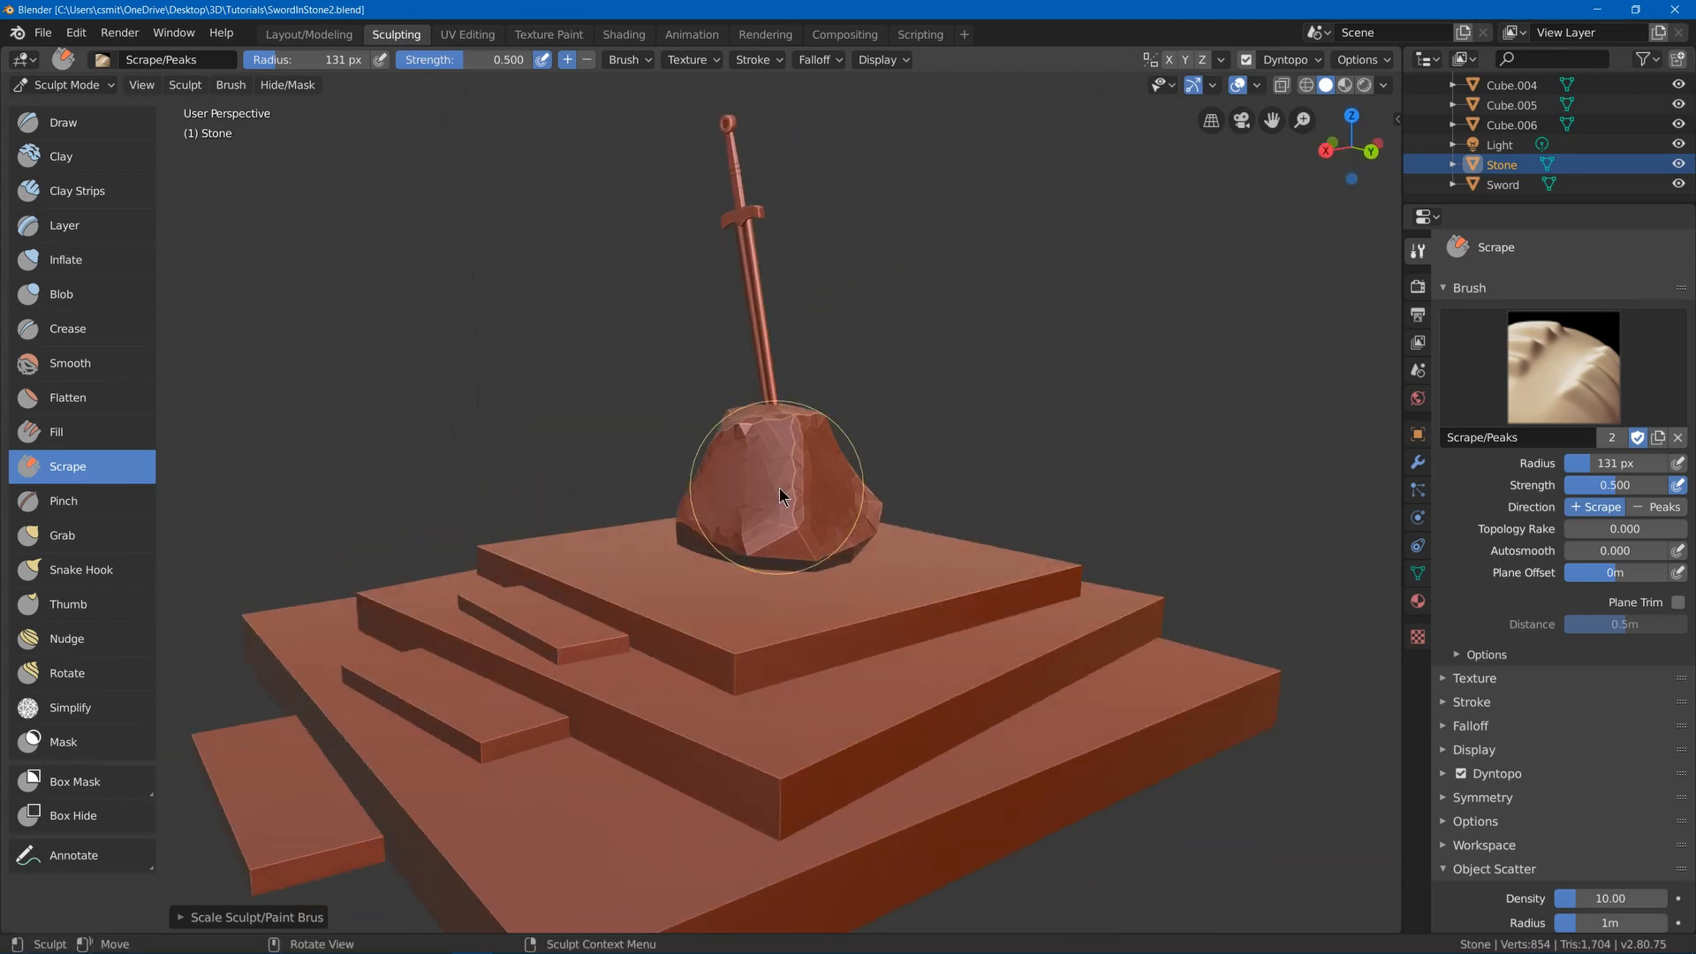
pyautogui.moveTo(779, 495); pyautogui.dragTo(871, 485)
pyautogui.moveTo(871, 485); pyautogui.dragTo(783, 357, button='middle')
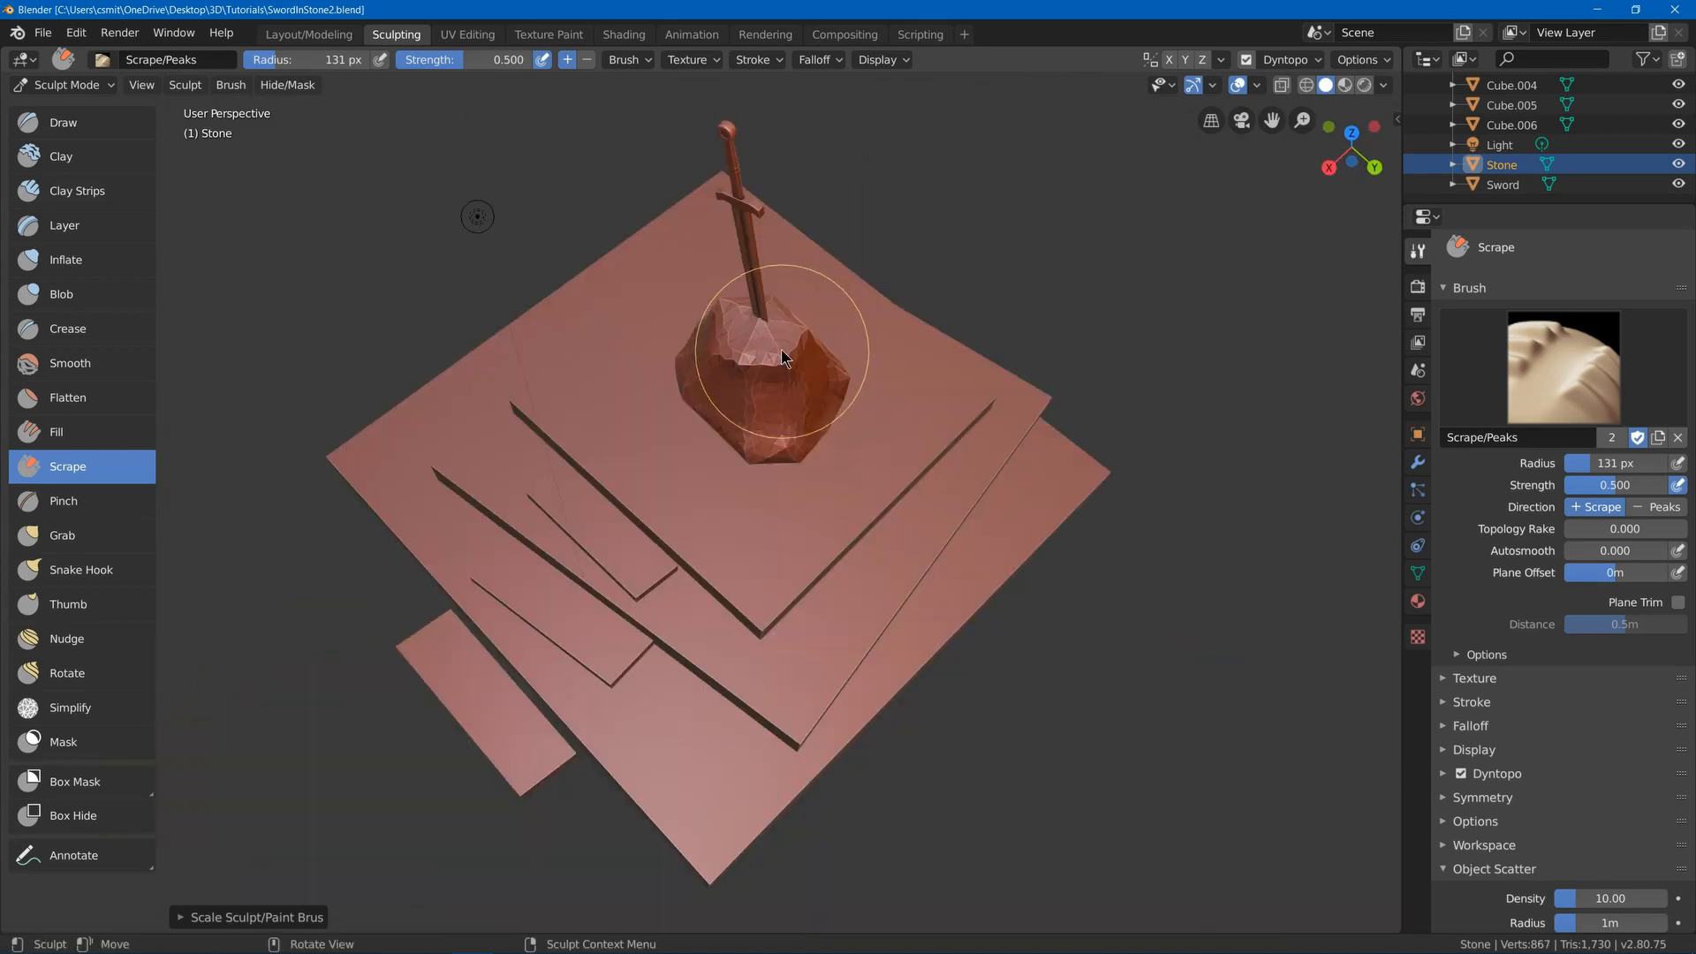
pyautogui.moveTo(782, 357); pyautogui.dragTo(765, 340)
pyautogui.moveTo(765, 340)
pyautogui.mouseDown(button='middle')
pyautogui.moveTo(924, 257)
pyautogui.moveTo(863, 339)
pyautogui.moveTo(815, 356)
pyautogui.mouseUp(button='middle')
# - Reduce the Scrape brush radius to 60 px and scrape finer facets across the stone's upper face
pyautogui.press('[')
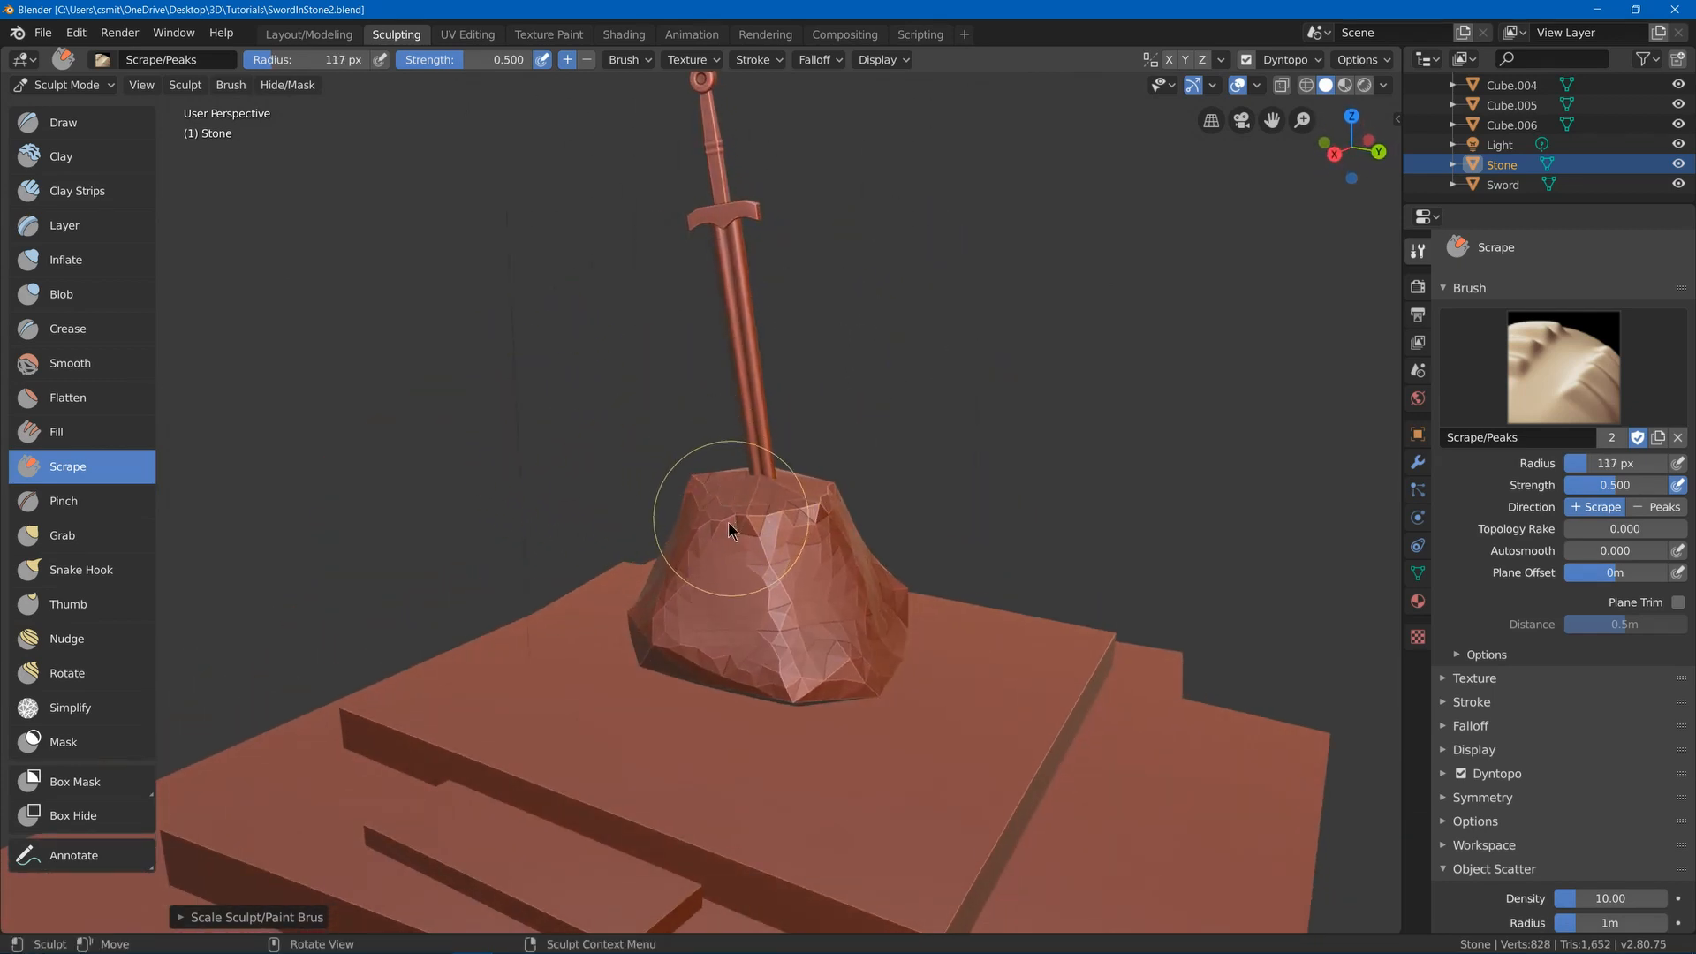
pyautogui.press('[')
pyautogui.press('[')
pyautogui.press('[')
pyautogui.press('[')
pyautogui.press('[')
pyautogui.press('[')
pyautogui.moveTo(724, 566)
pyautogui.mouseDown()
pyautogui.moveTo(733, 601)
pyautogui.moveTo(829, 570)
pyautogui.mouseUp()
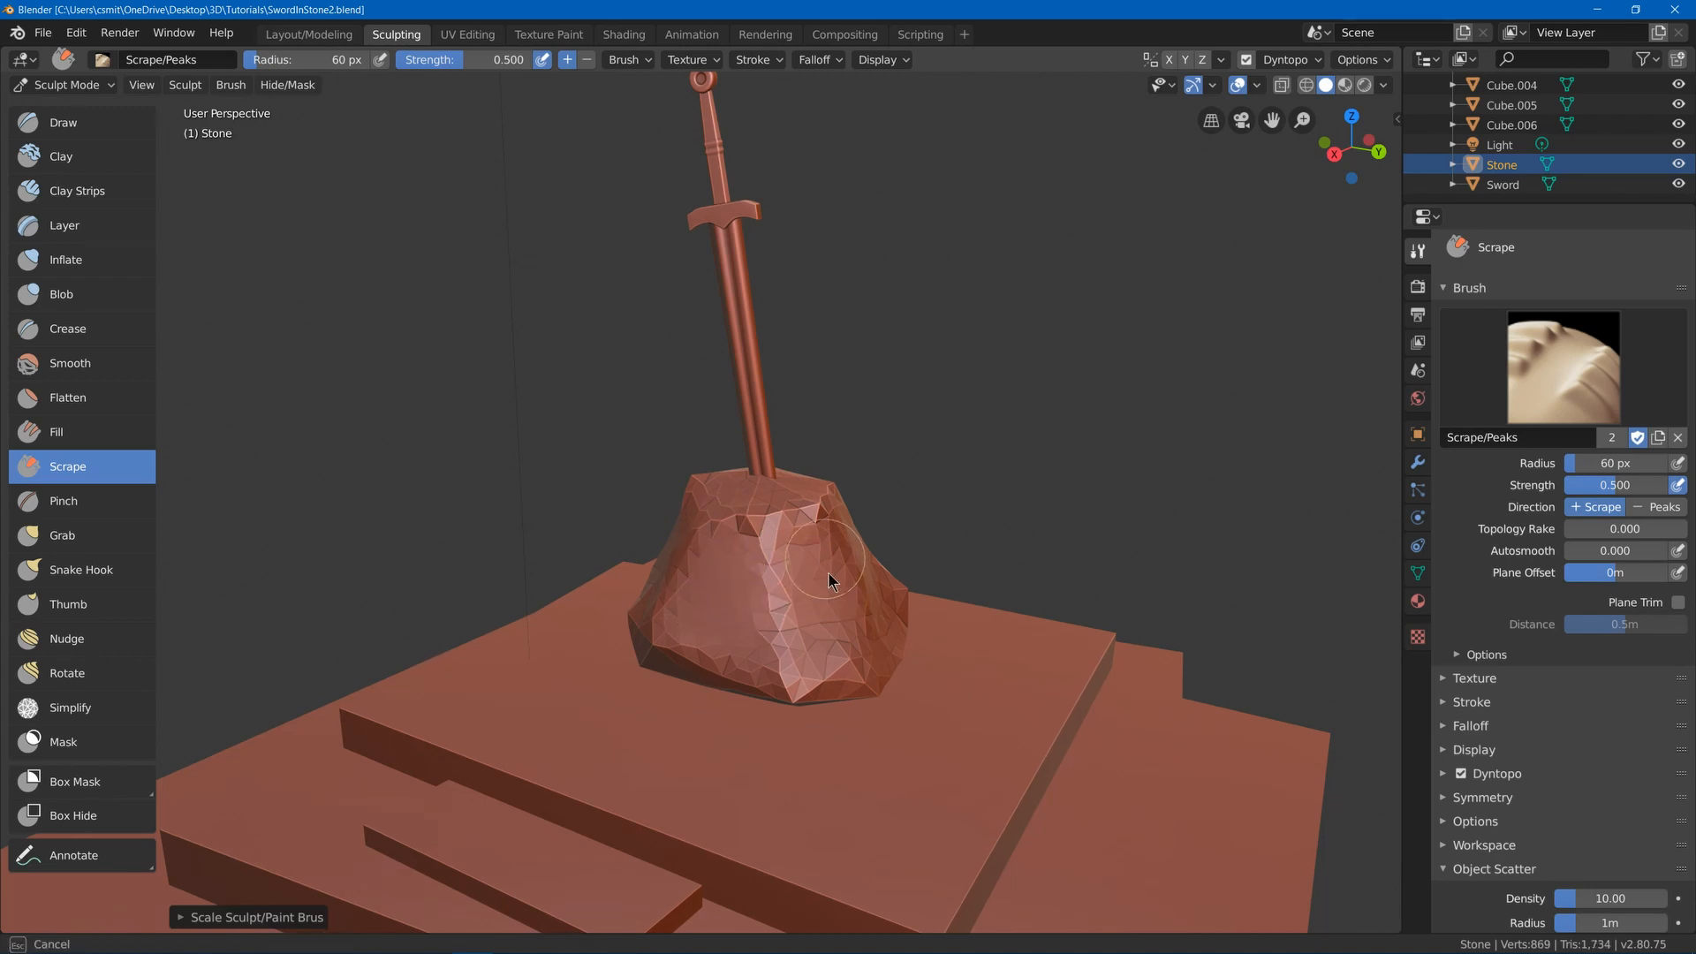
pyautogui.moveTo(820, 606); pyautogui.dragTo(818, 498, button='middle')
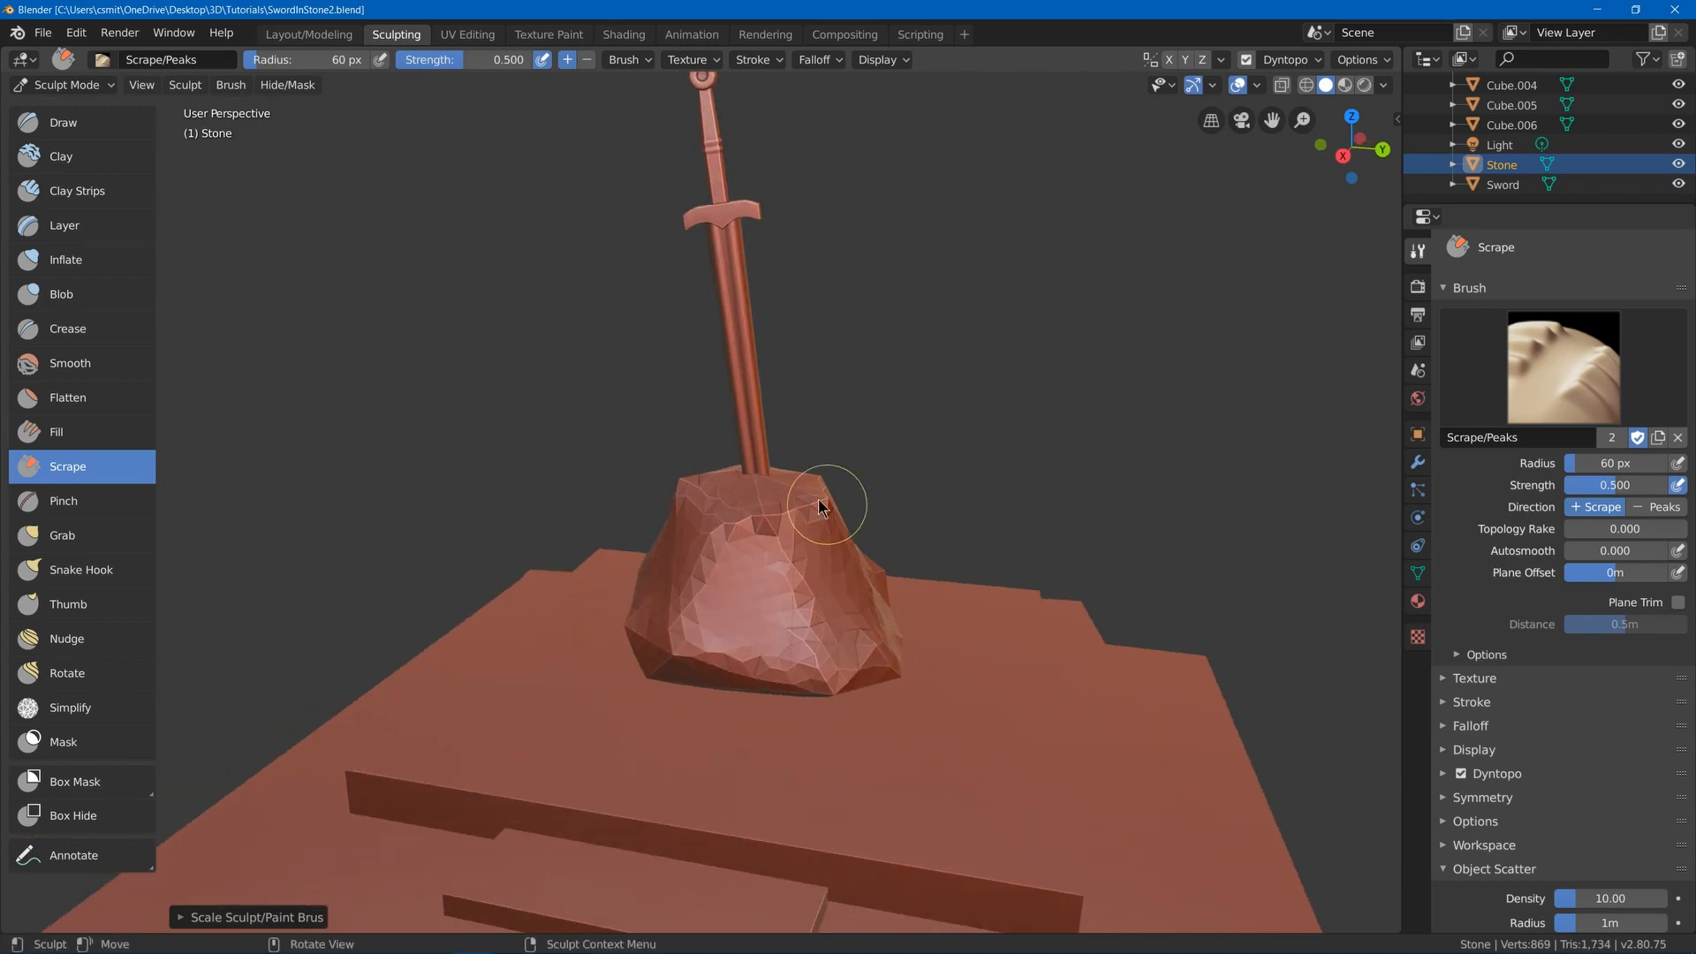
# - Carve creases along the edges of the stone's front faces with the Crease brush at 60 px radius and 0.250 strength
pyautogui.click(79, 329)
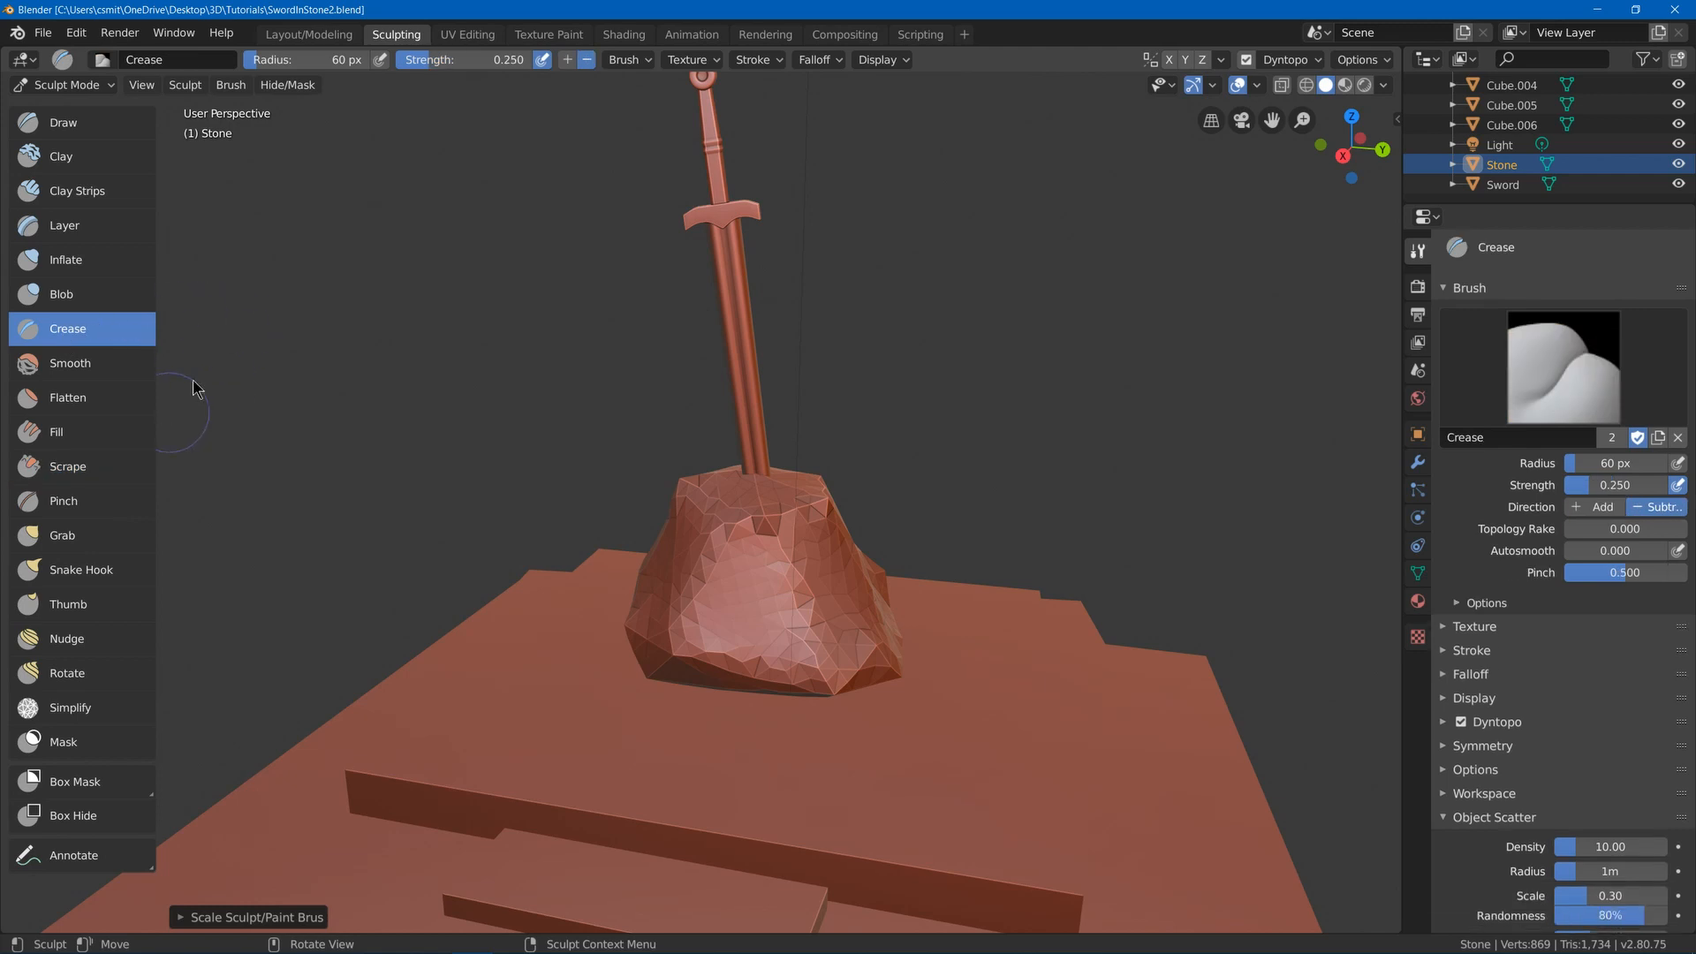
pyautogui.moveTo(765, 588)
pyautogui.mouseDown()
pyautogui.moveTo(730, 608)
pyautogui.moveTo(762, 544)
pyautogui.mouseUp()
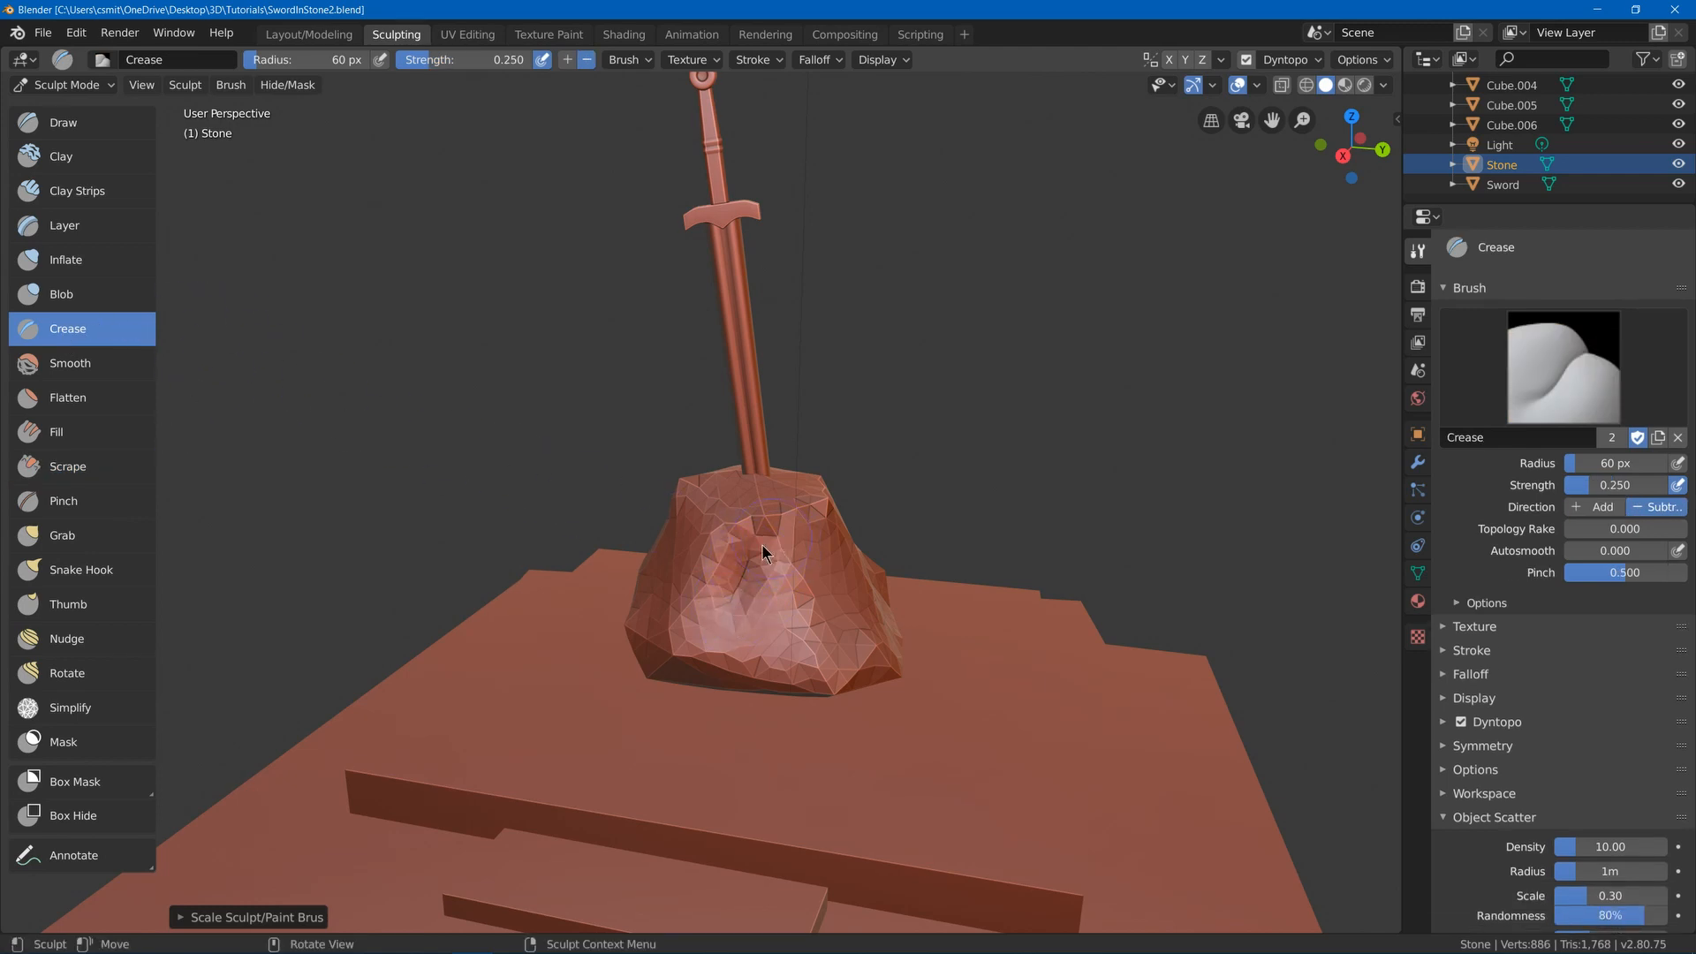
pyautogui.moveTo(762, 544)
pyautogui.mouseDown(button='middle')
pyautogui.moveTo(675, 534)
pyautogui.moveTo(753, 527)
pyautogui.mouseUp(button='middle')
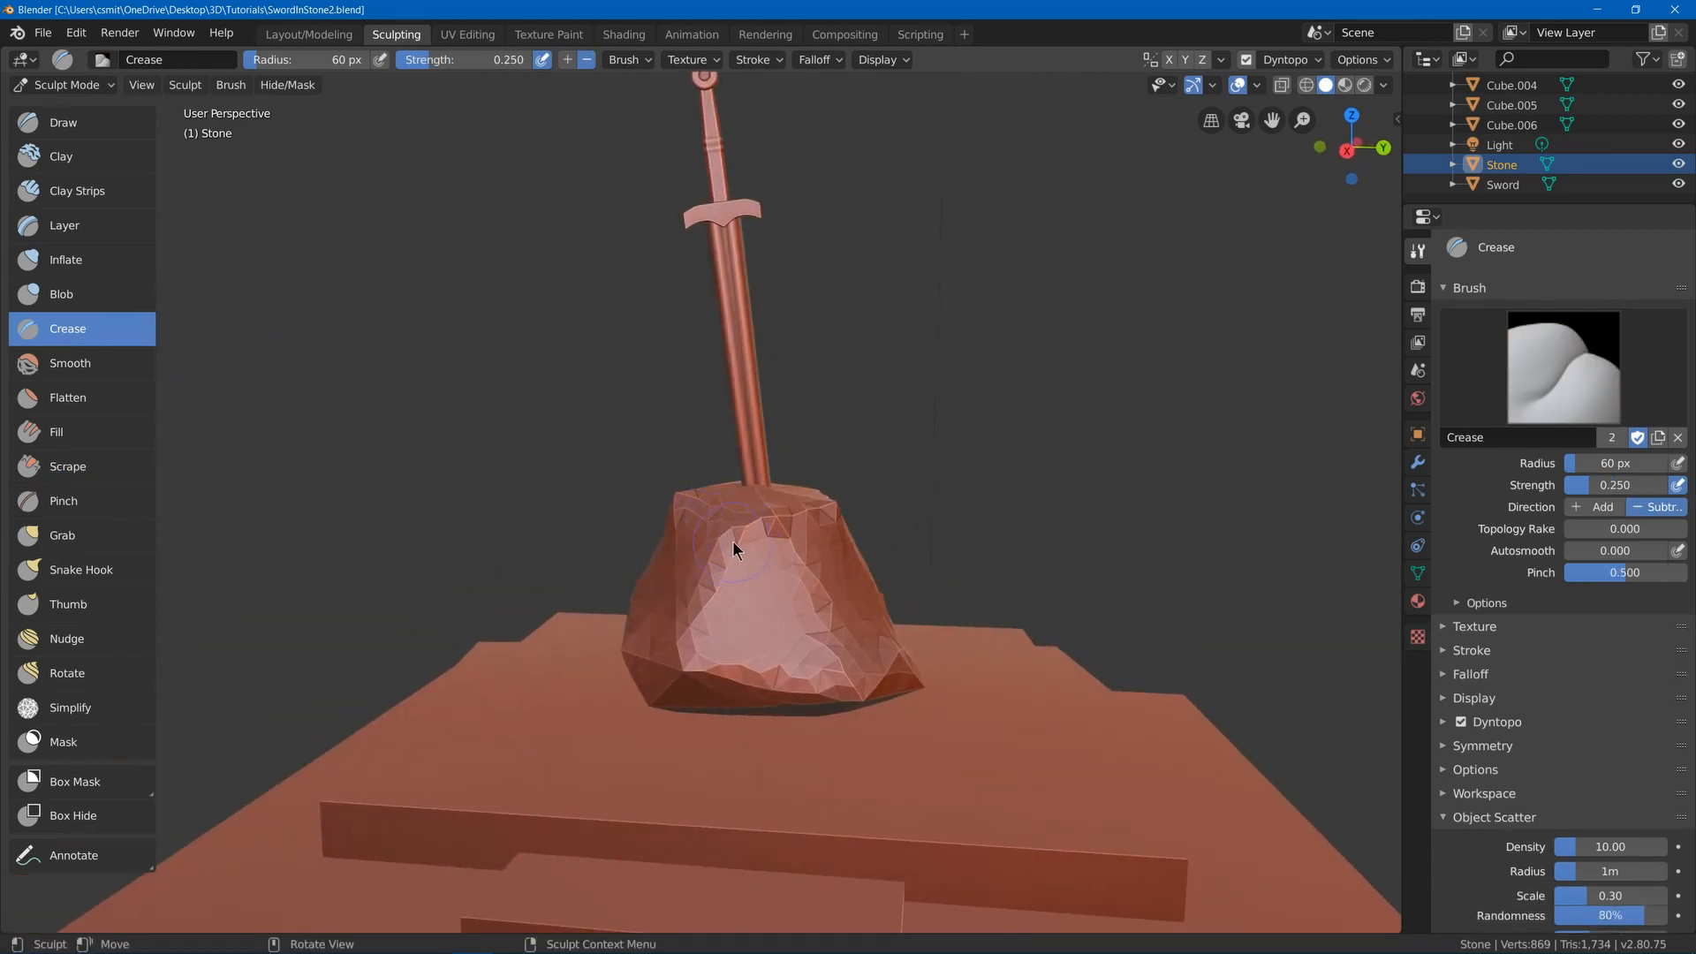
pyautogui.moveTo(692, 644); pyautogui.dragTo(687, 619)
pyautogui.moveTo(687, 618)
pyautogui.mouseDown(button='middle')
pyautogui.moveTo(675, 554)
pyautogui.moveTo(644, 571)
pyautogui.moveTo(734, 534)
pyautogui.mouseUp(button='middle')
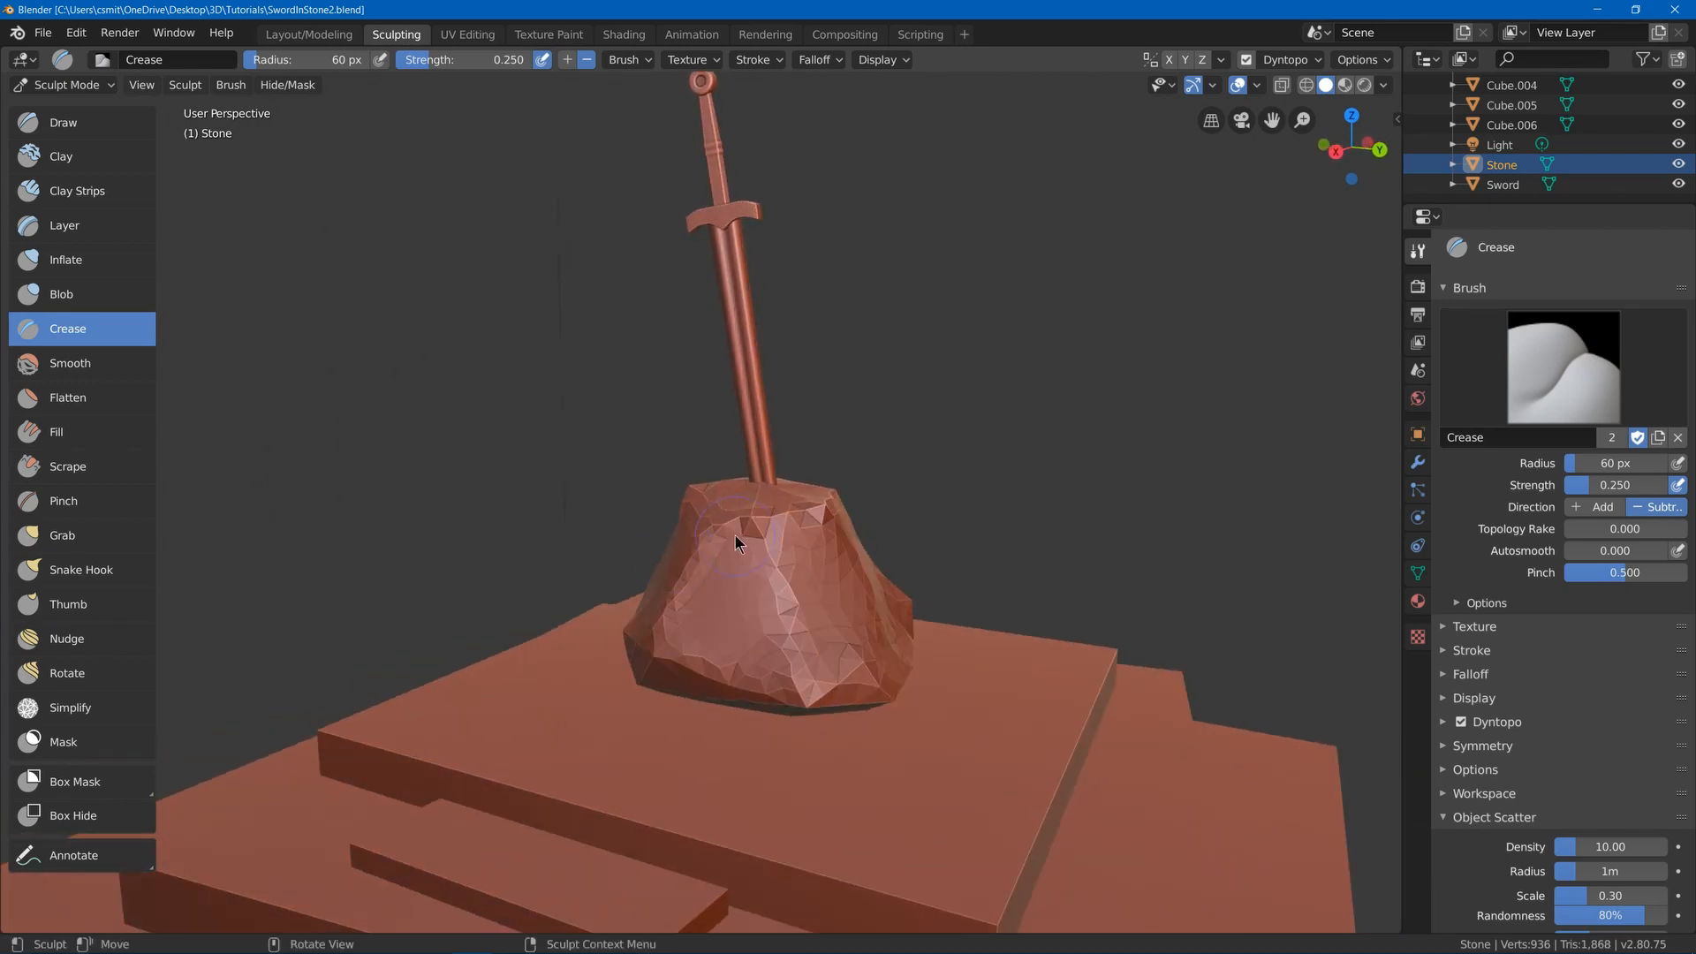
pyautogui.moveTo(735, 533); pyautogui.dragTo(751, 524)
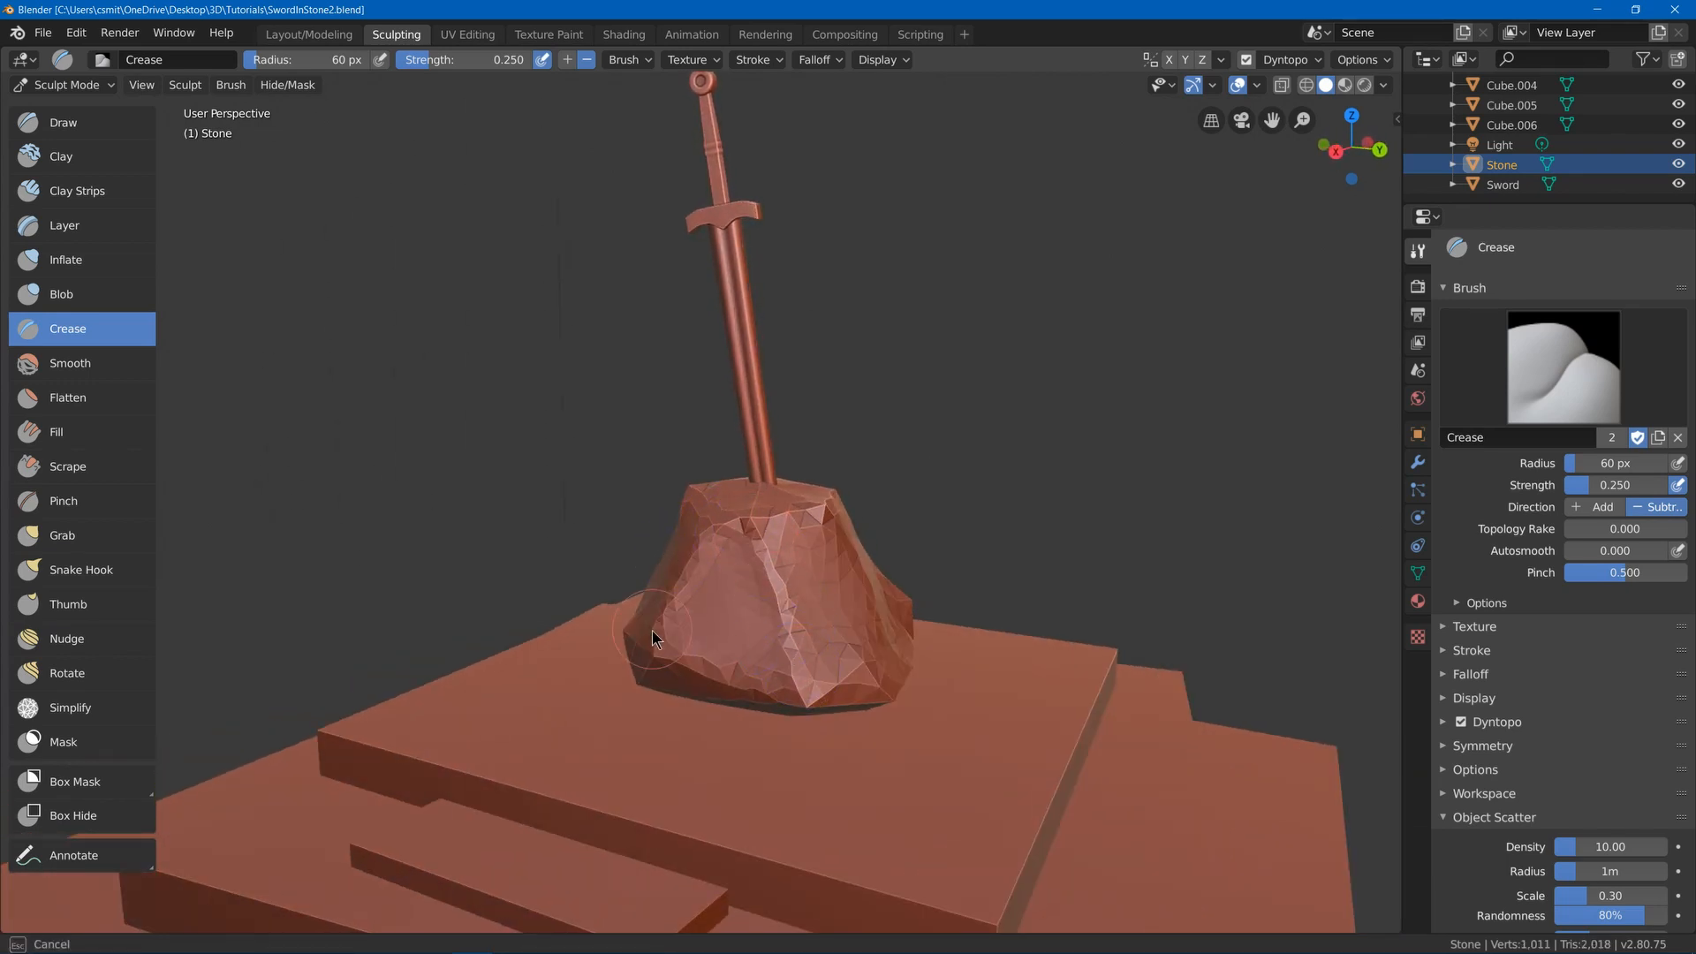
pyautogui.moveTo(812, 692); pyautogui.dragTo(809, 687)
pyautogui.moveTo(810, 687); pyautogui.dragTo(782, 603, button='middle')
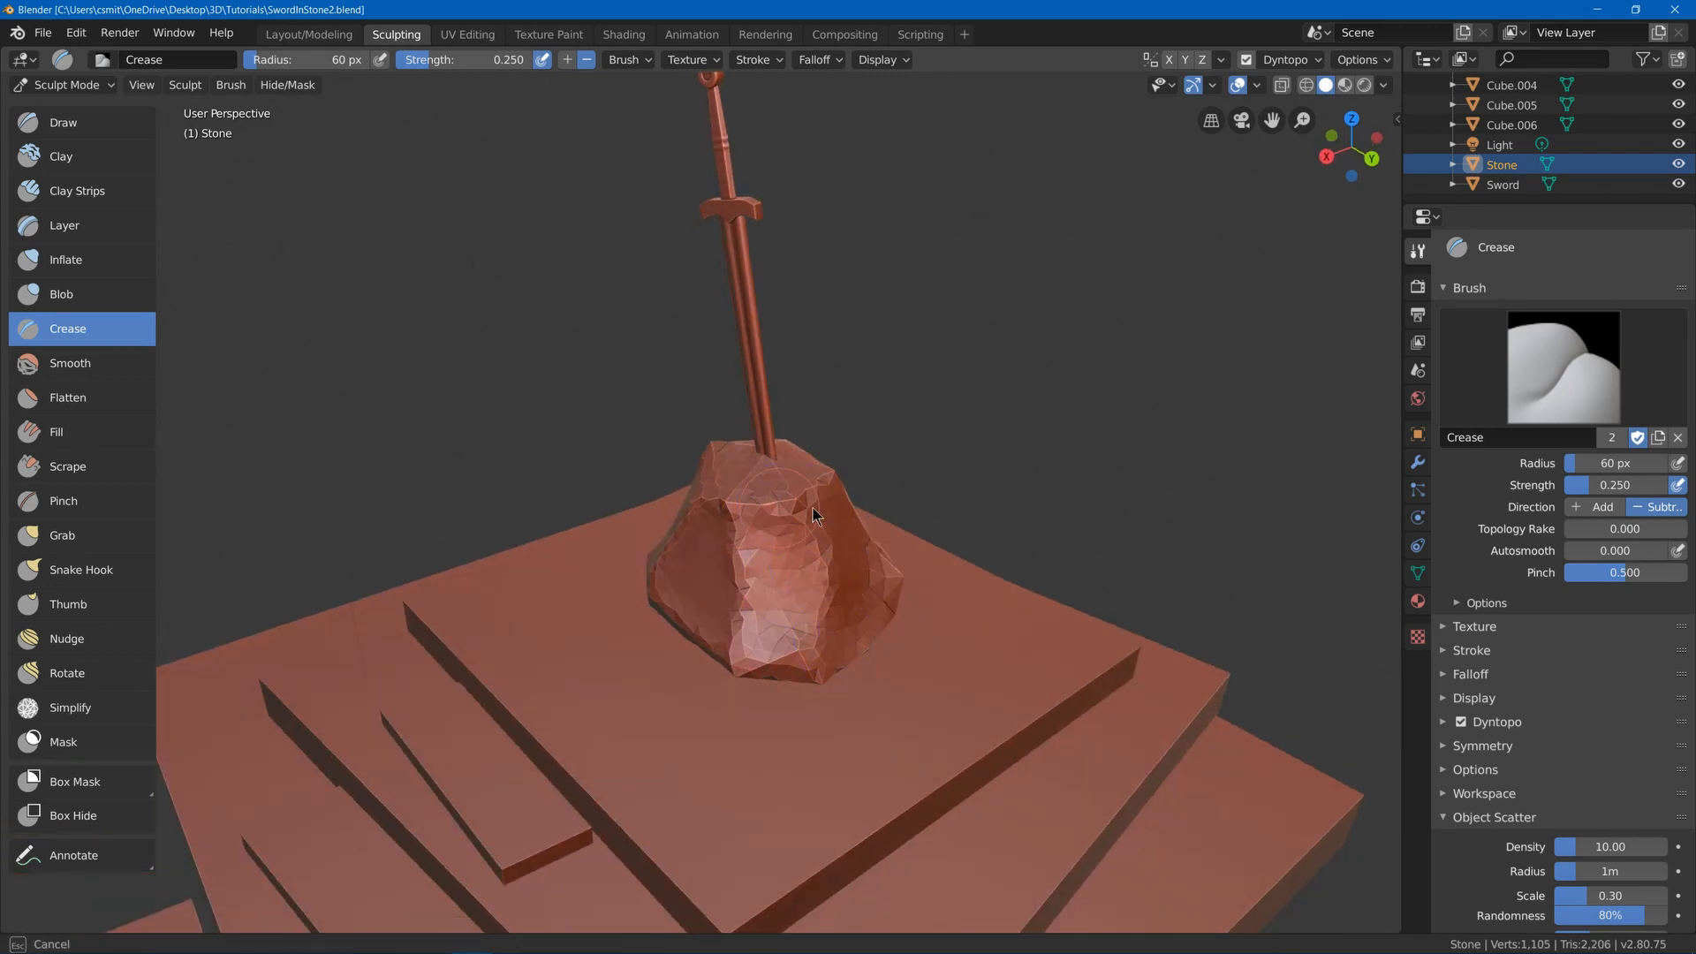
# - Continue creasing the facet borders on the stone's other sides and around its lower edge
pyautogui.moveTo(814, 515); pyautogui.dragTo(809, 512)
pyautogui.moveTo(808, 512); pyautogui.dragTo(837, 488, button='middle')
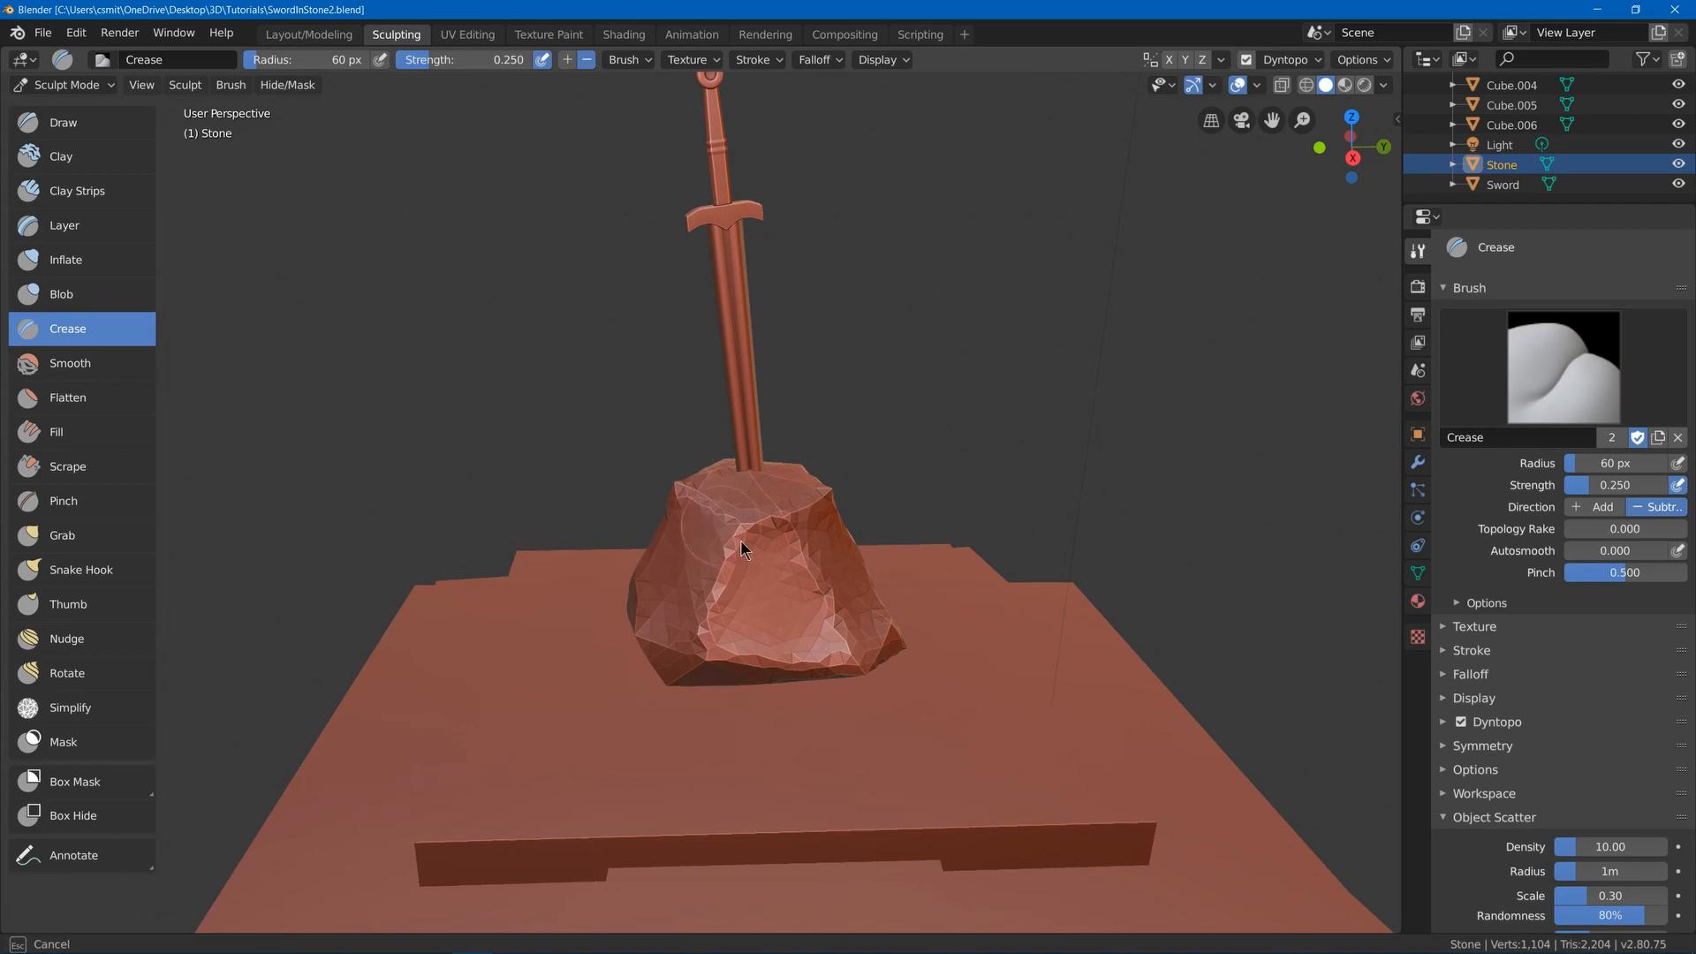
pyautogui.moveTo(688, 638); pyautogui.dragTo(689, 636)
pyautogui.moveTo(689, 636)
pyautogui.mouseDown(button='middle')
pyautogui.moveTo(807, 587)
pyautogui.moveTo(723, 546)
pyautogui.mouseUp(button='middle')
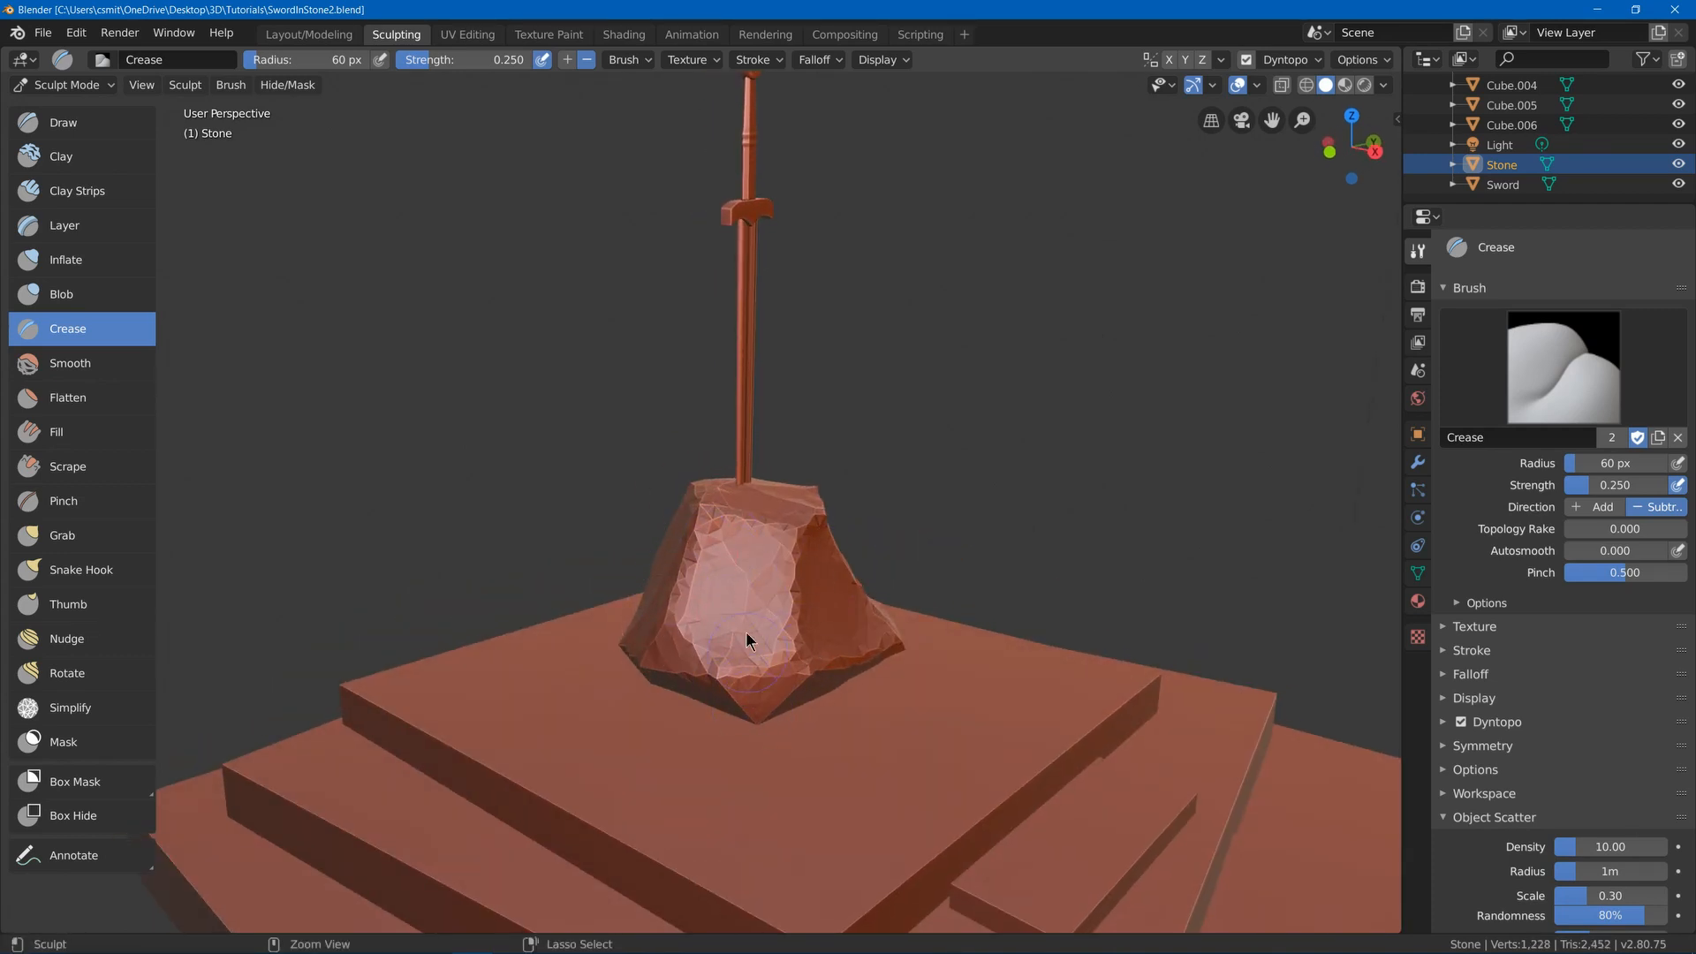
pyautogui.moveTo(746, 633); pyautogui.dragTo(868, 565, button='middle')
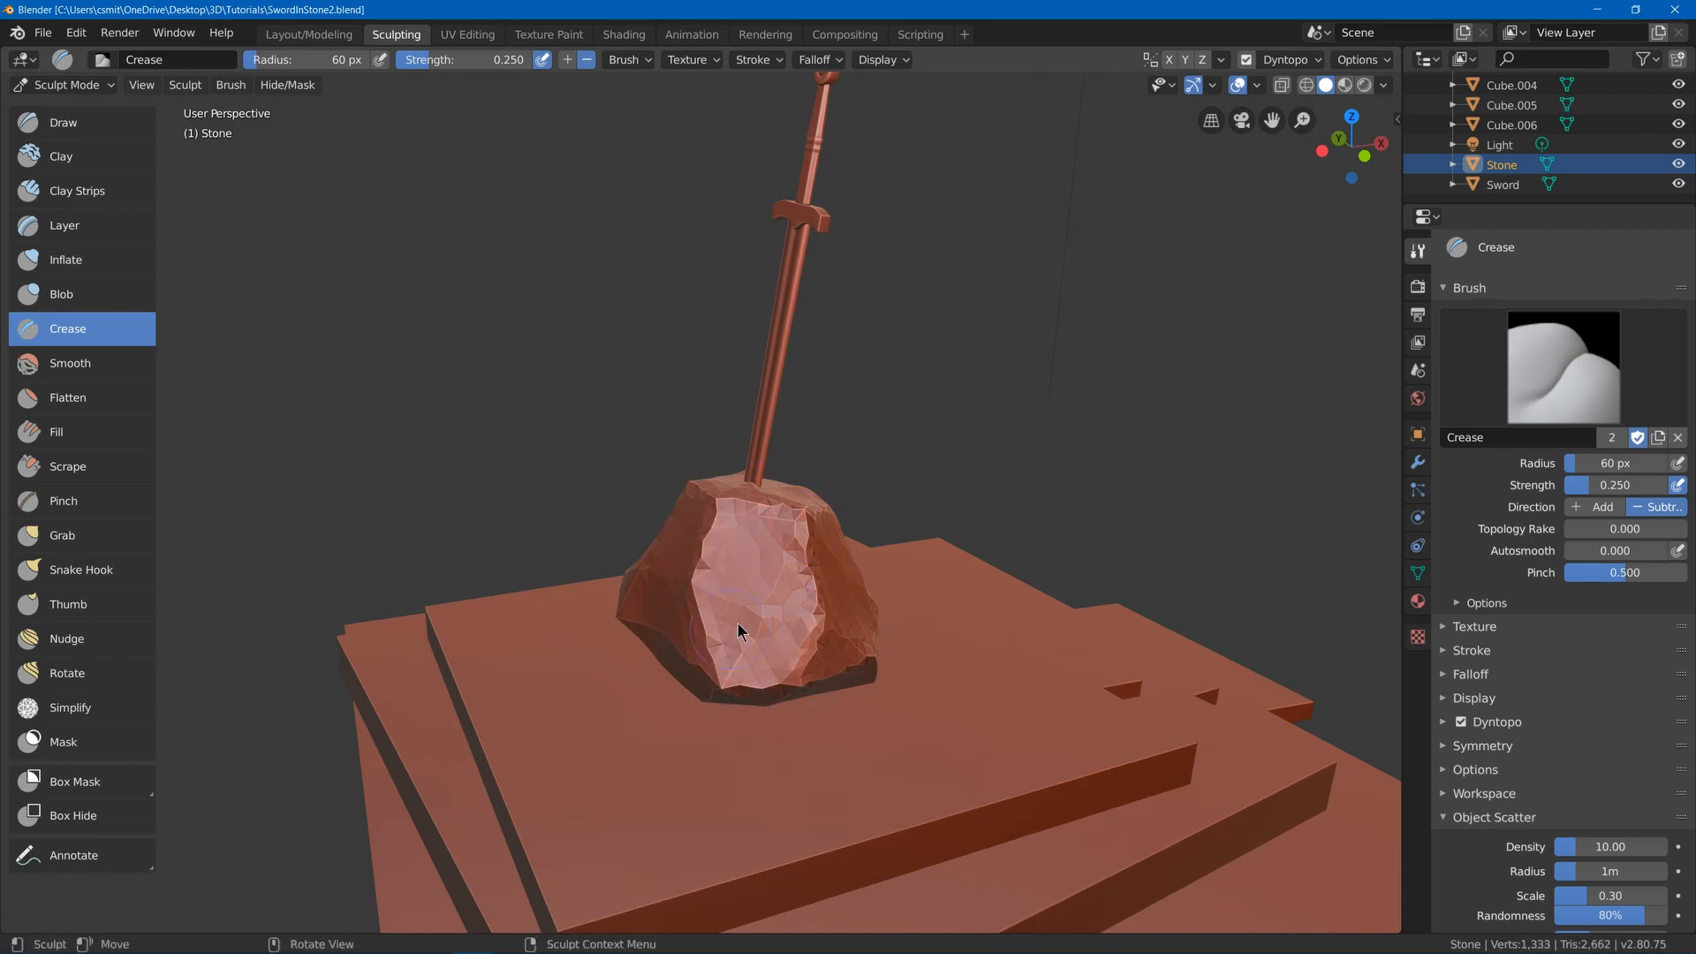
pyautogui.moveTo(739, 627); pyautogui.dragTo(684, 600, button='middle')
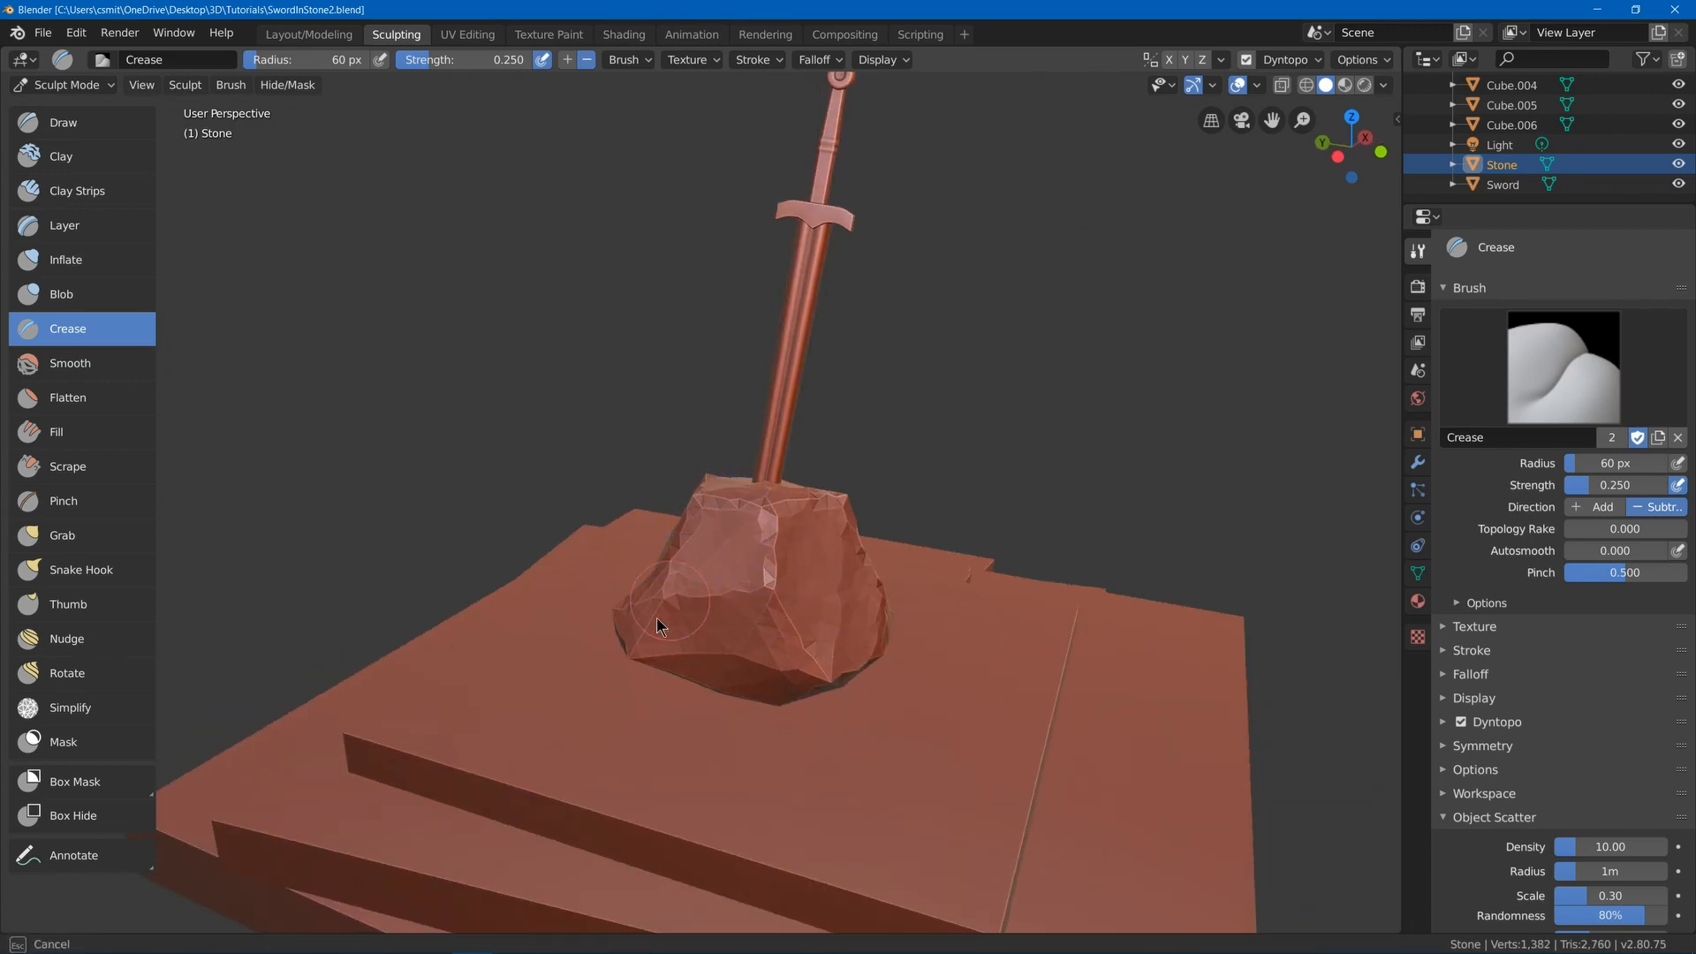
pyautogui.moveTo(783, 707); pyautogui.dragTo(976, 606, button='middle')
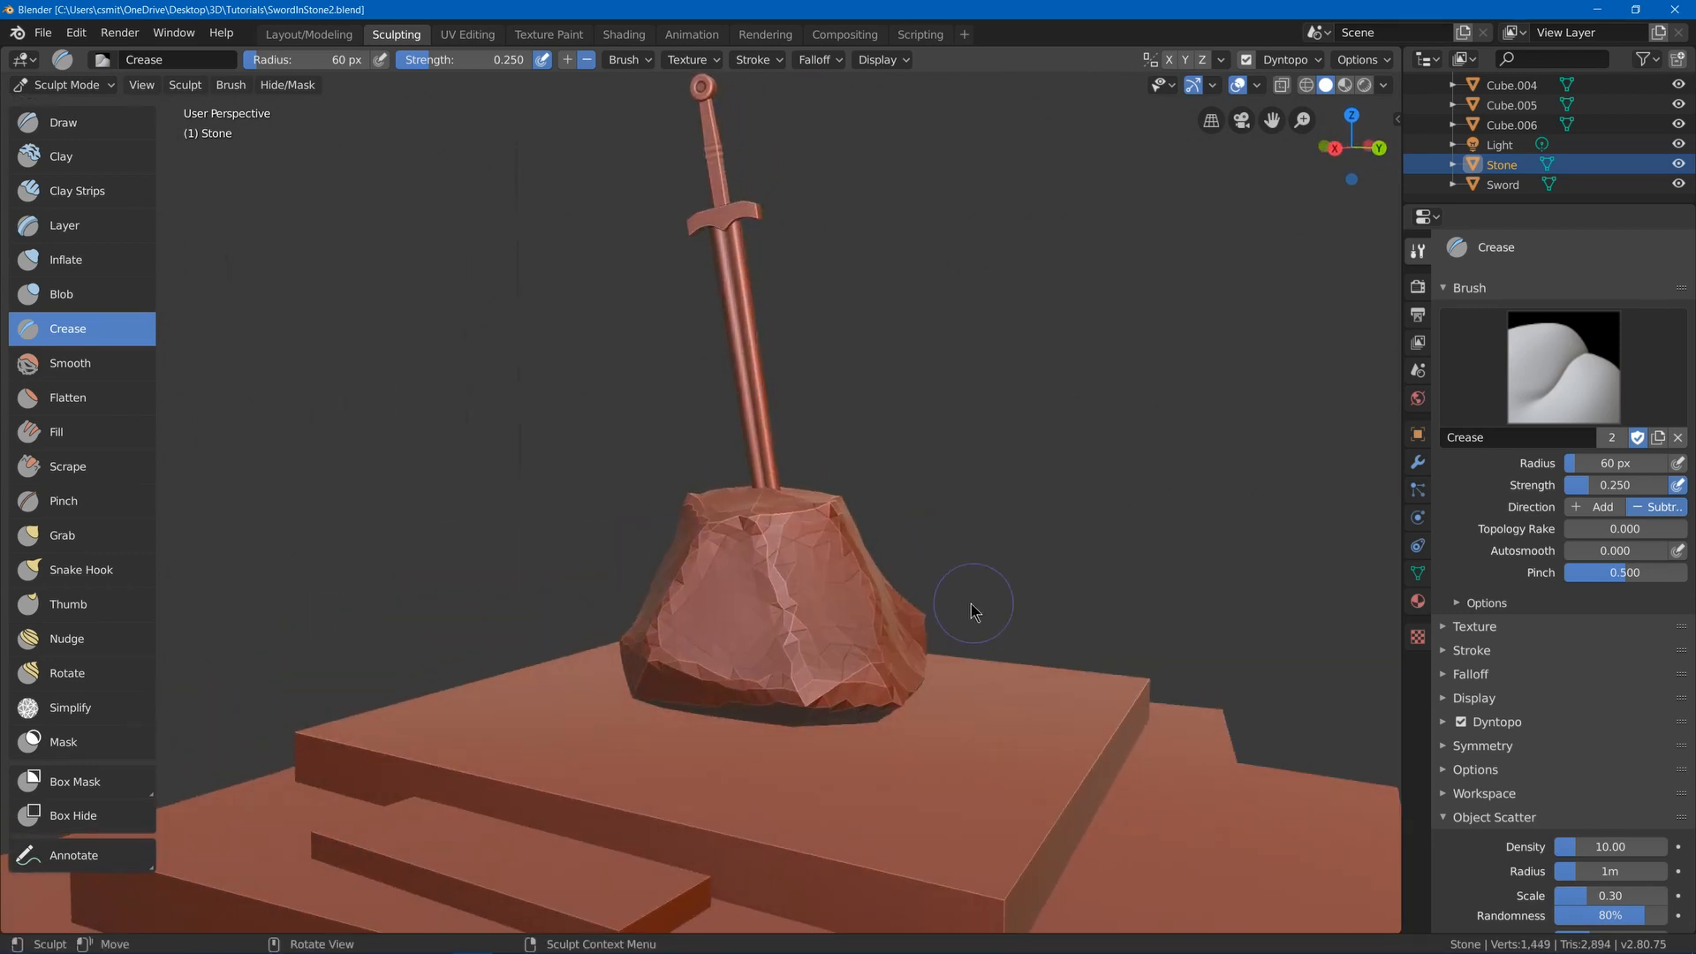
# - Sharpen the stone's upper and vertical edges with the Pinch brush at 60 px radius and 0.500 strength
pyautogui.click(126, 502)
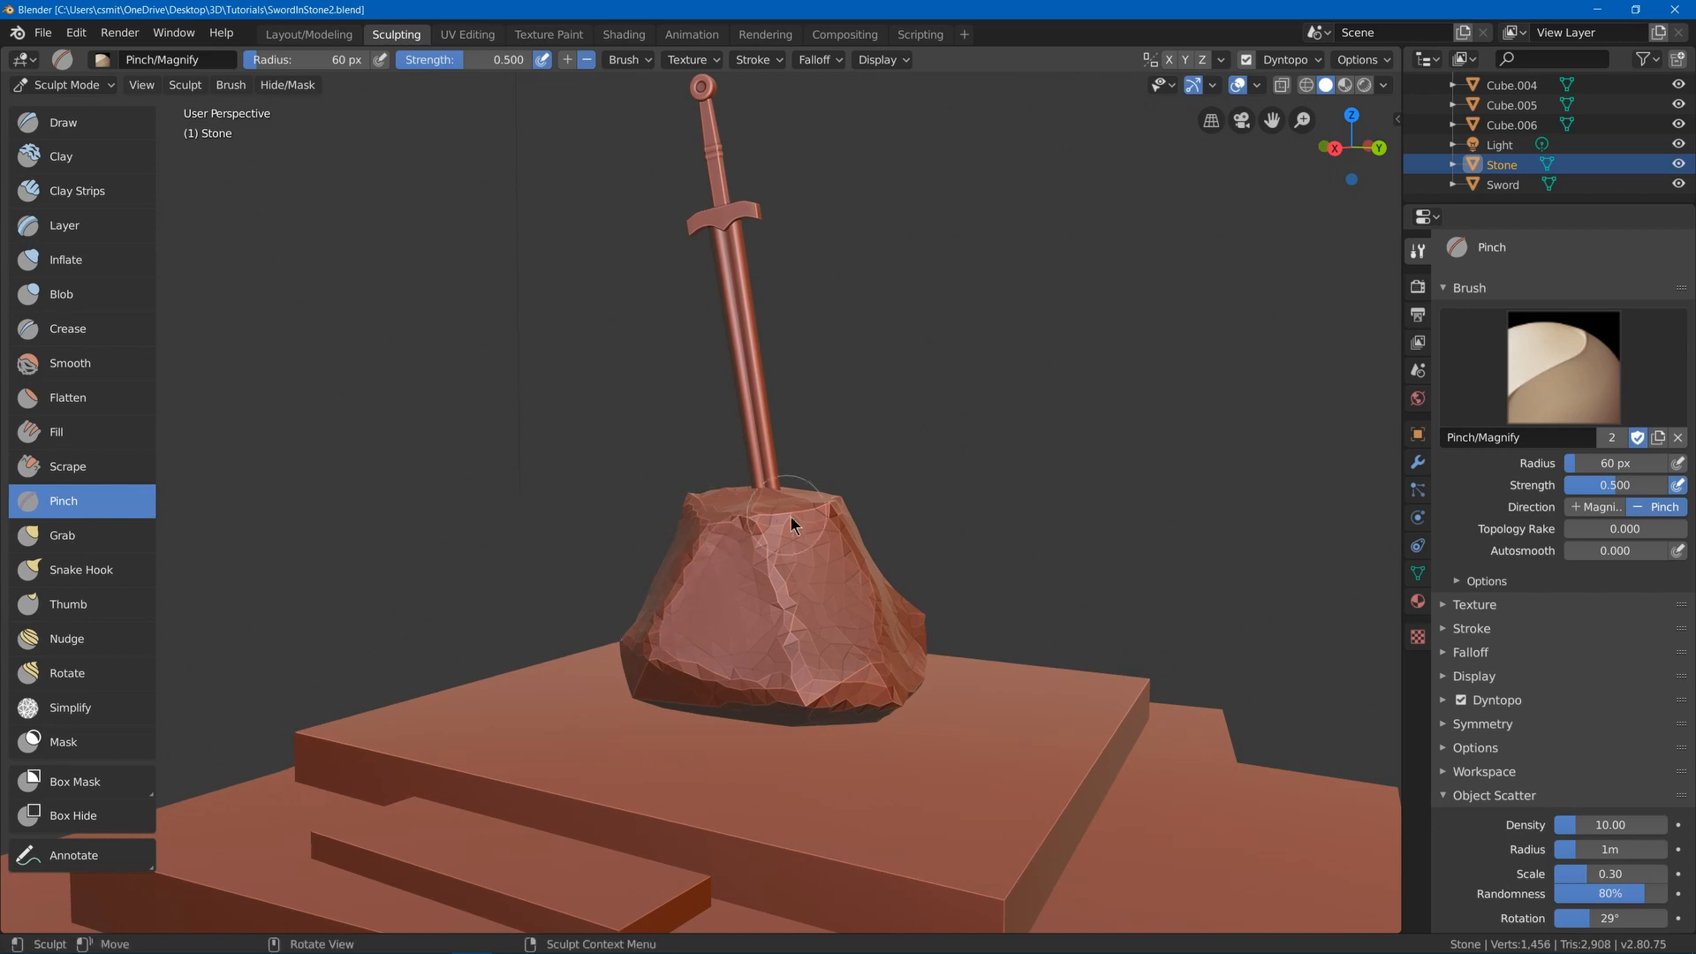
pyautogui.moveTo(799, 499); pyautogui.dragTo(844, 523, button='middle')
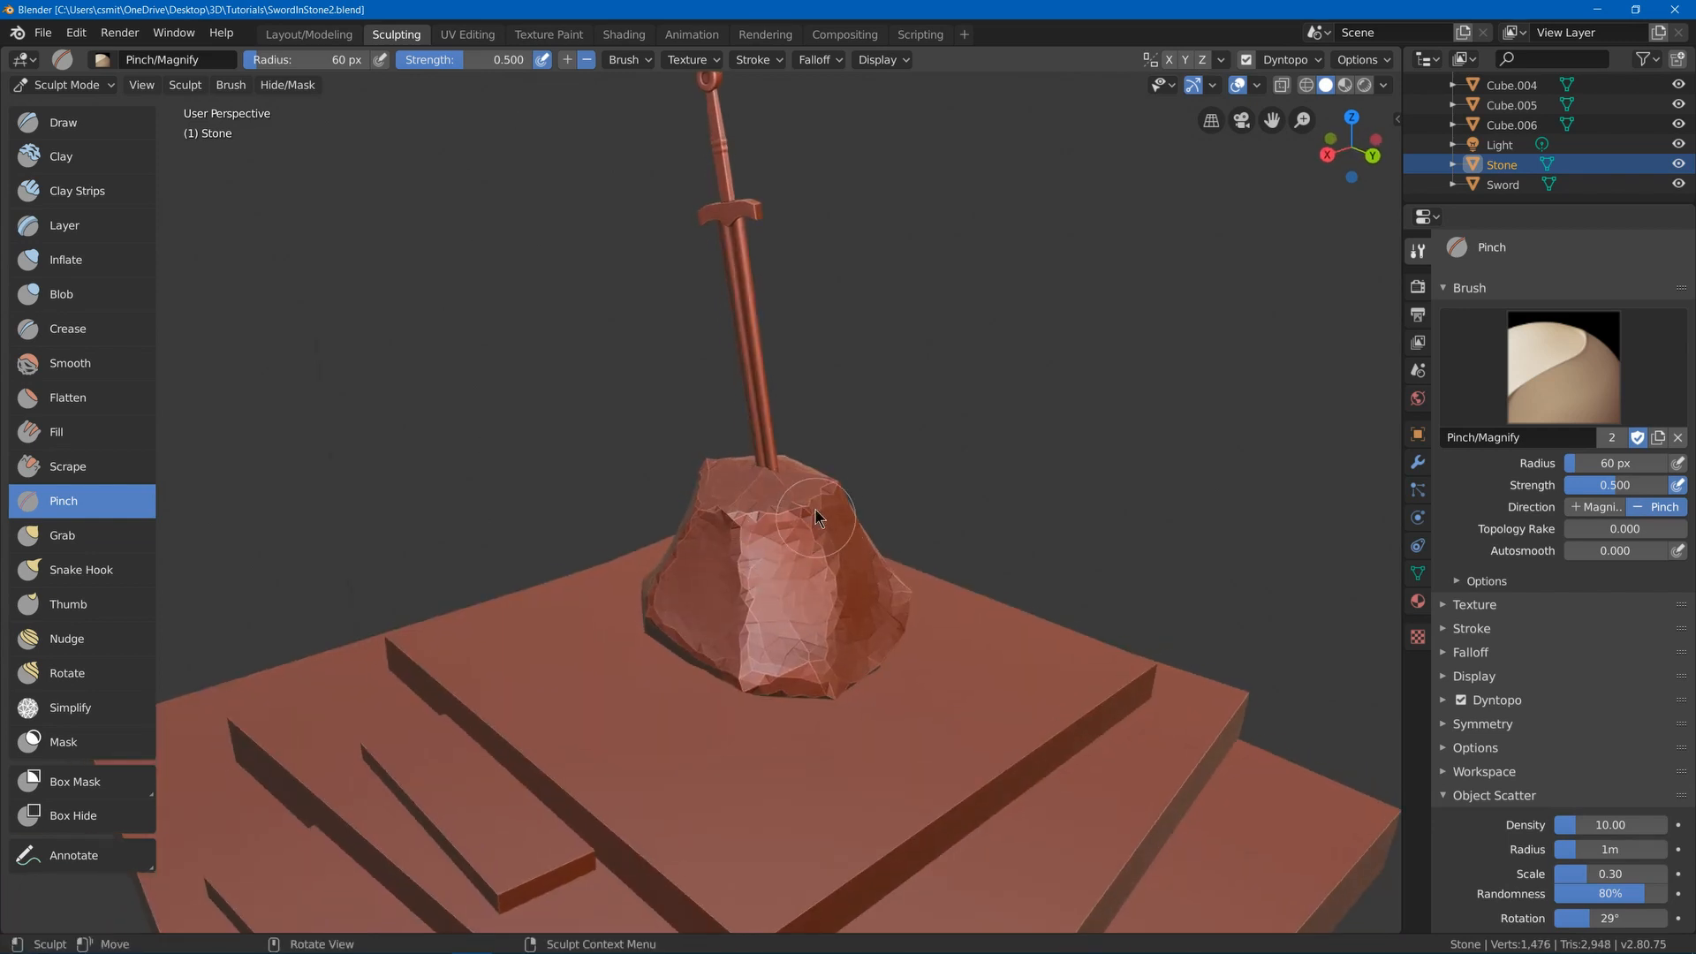
pyautogui.moveTo(817, 519); pyautogui.dragTo(830, 660)
pyautogui.moveTo(782, 526); pyautogui.dragTo(837, 494, button='middle')
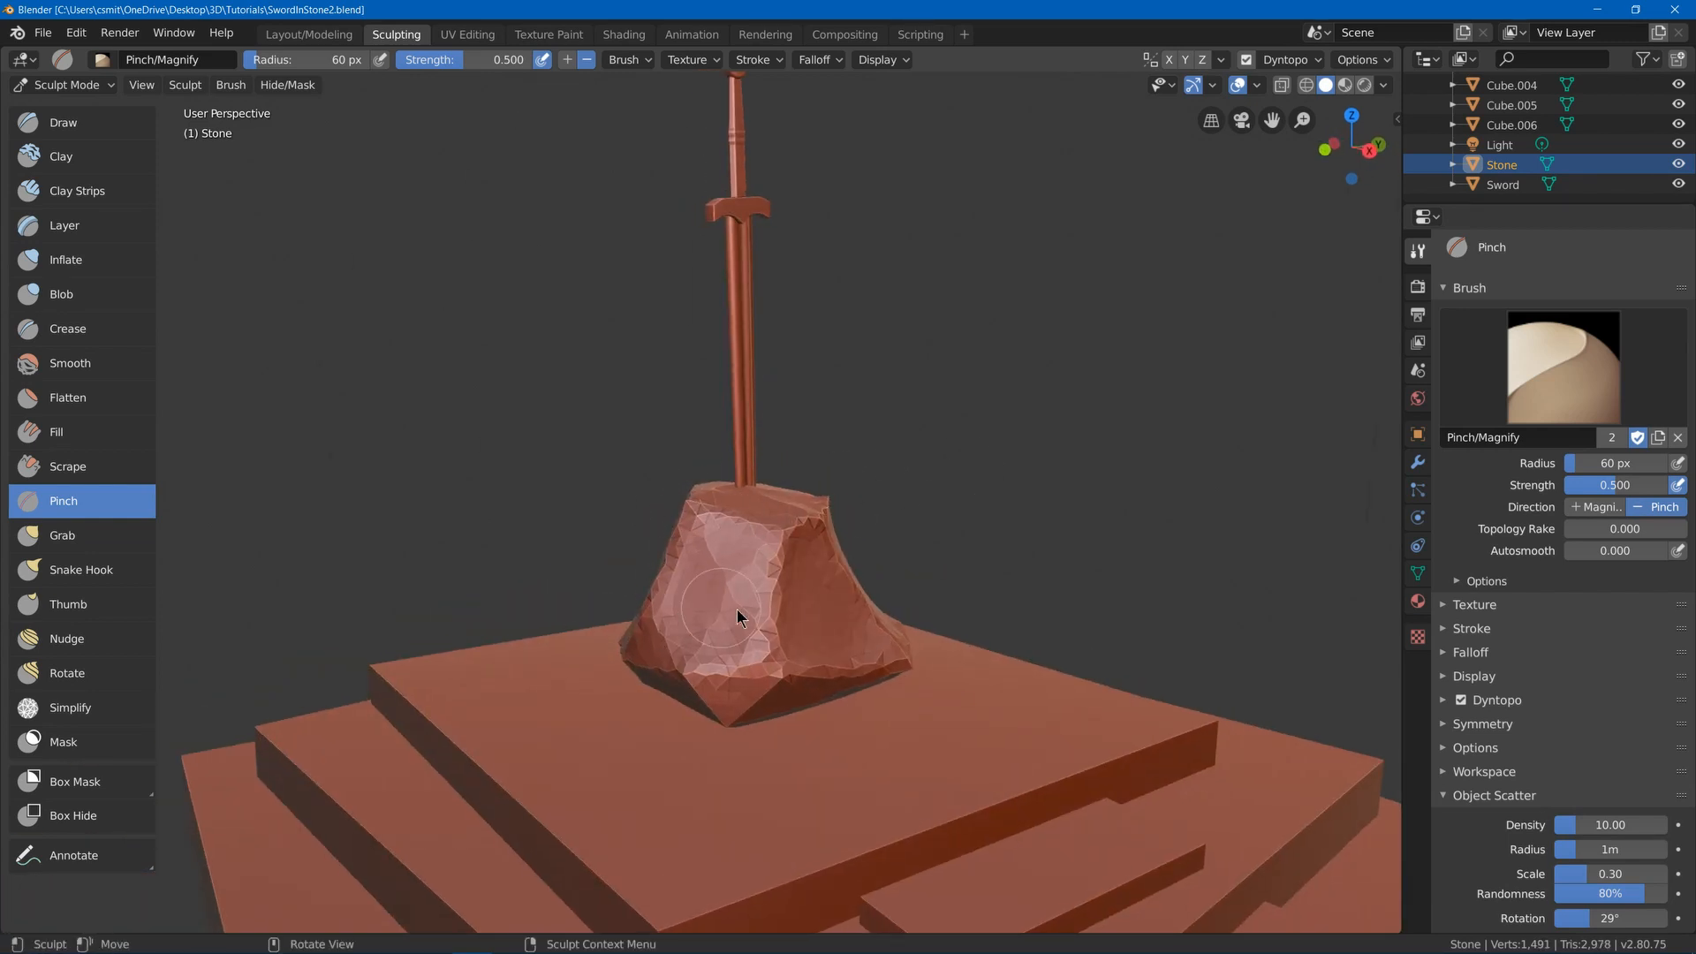
pyautogui.moveTo(771, 693); pyautogui.dragTo(782, 680)
pyautogui.moveTo(802, 650); pyautogui.dragTo(803, 559, button='middle')
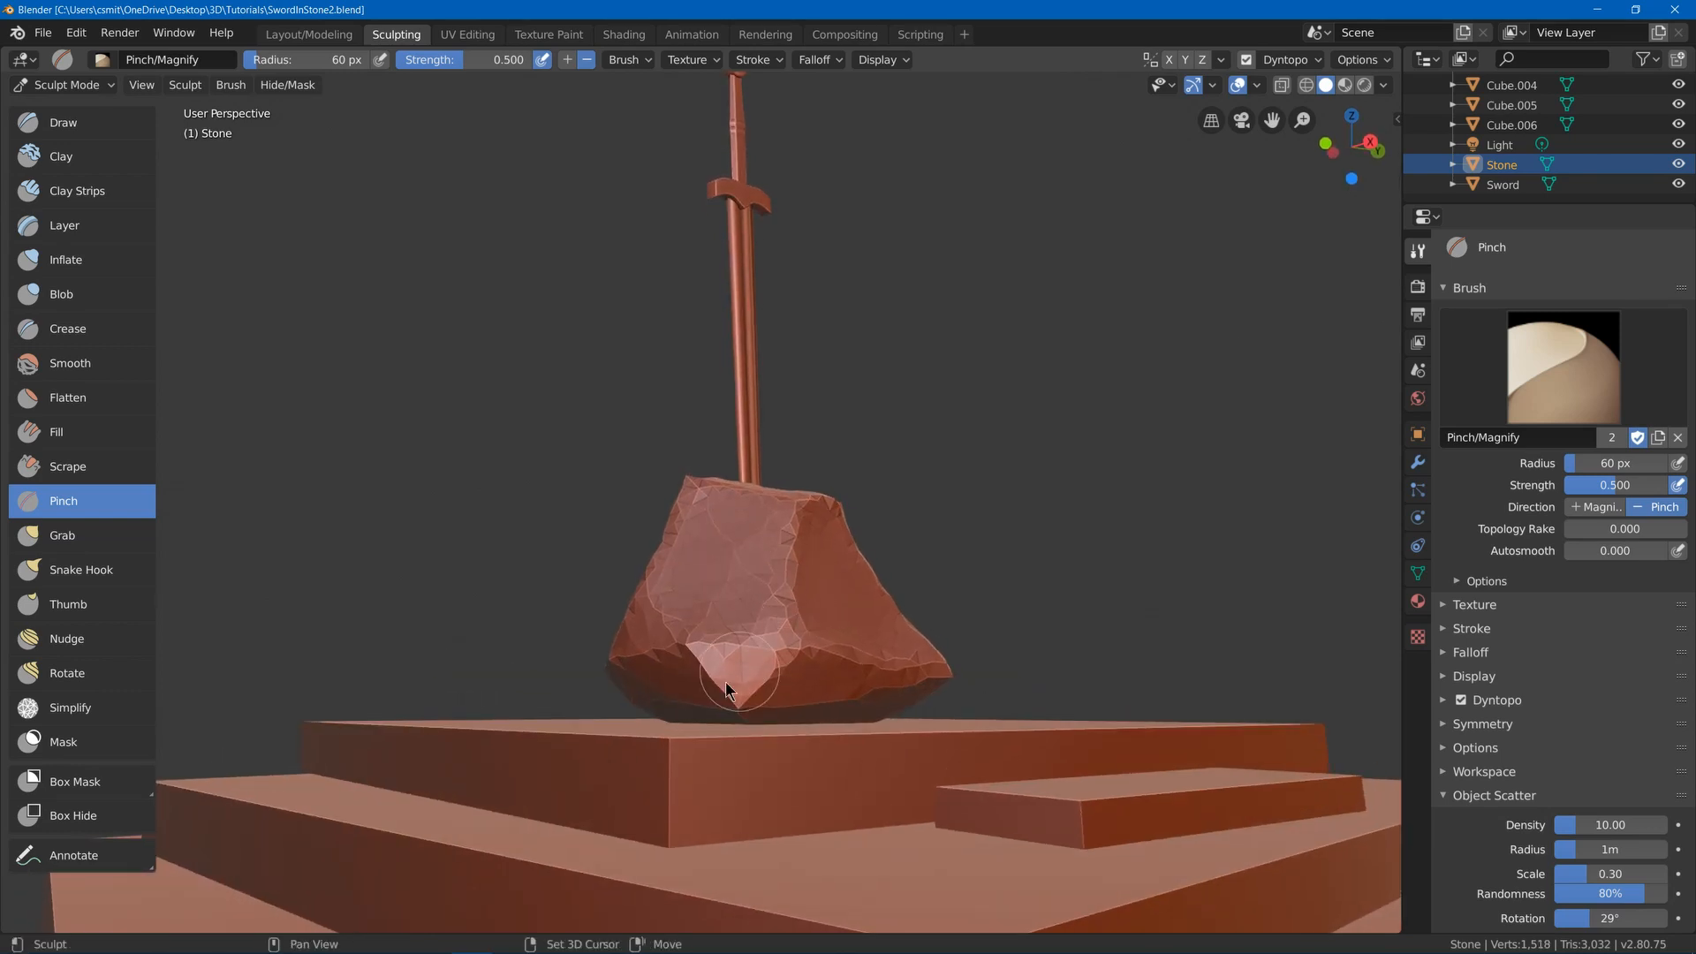
# - Pinch the pointed lower corner and the remaining edges around the stone's base
pyautogui.moveTo(727, 685); pyautogui.dragTo(749, 702)
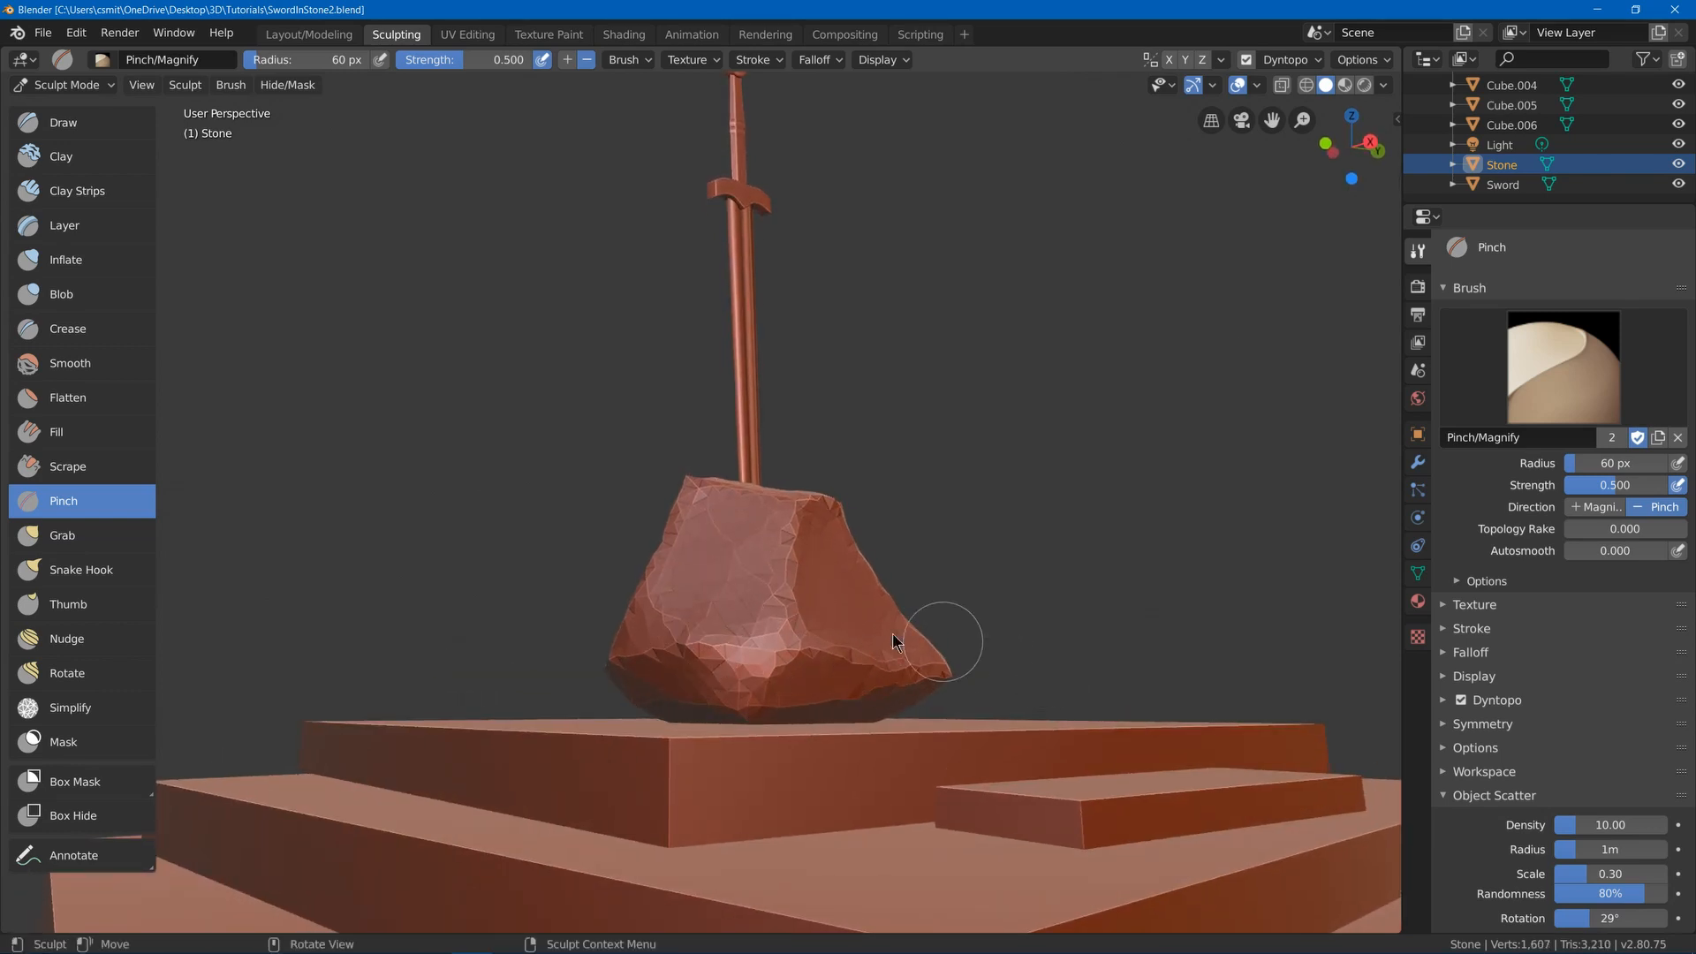
pyautogui.moveTo(894, 640); pyautogui.dragTo(879, 592, button='middle')
pyautogui.moveTo(760, 639); pyautogui.dragTo(713, 624)
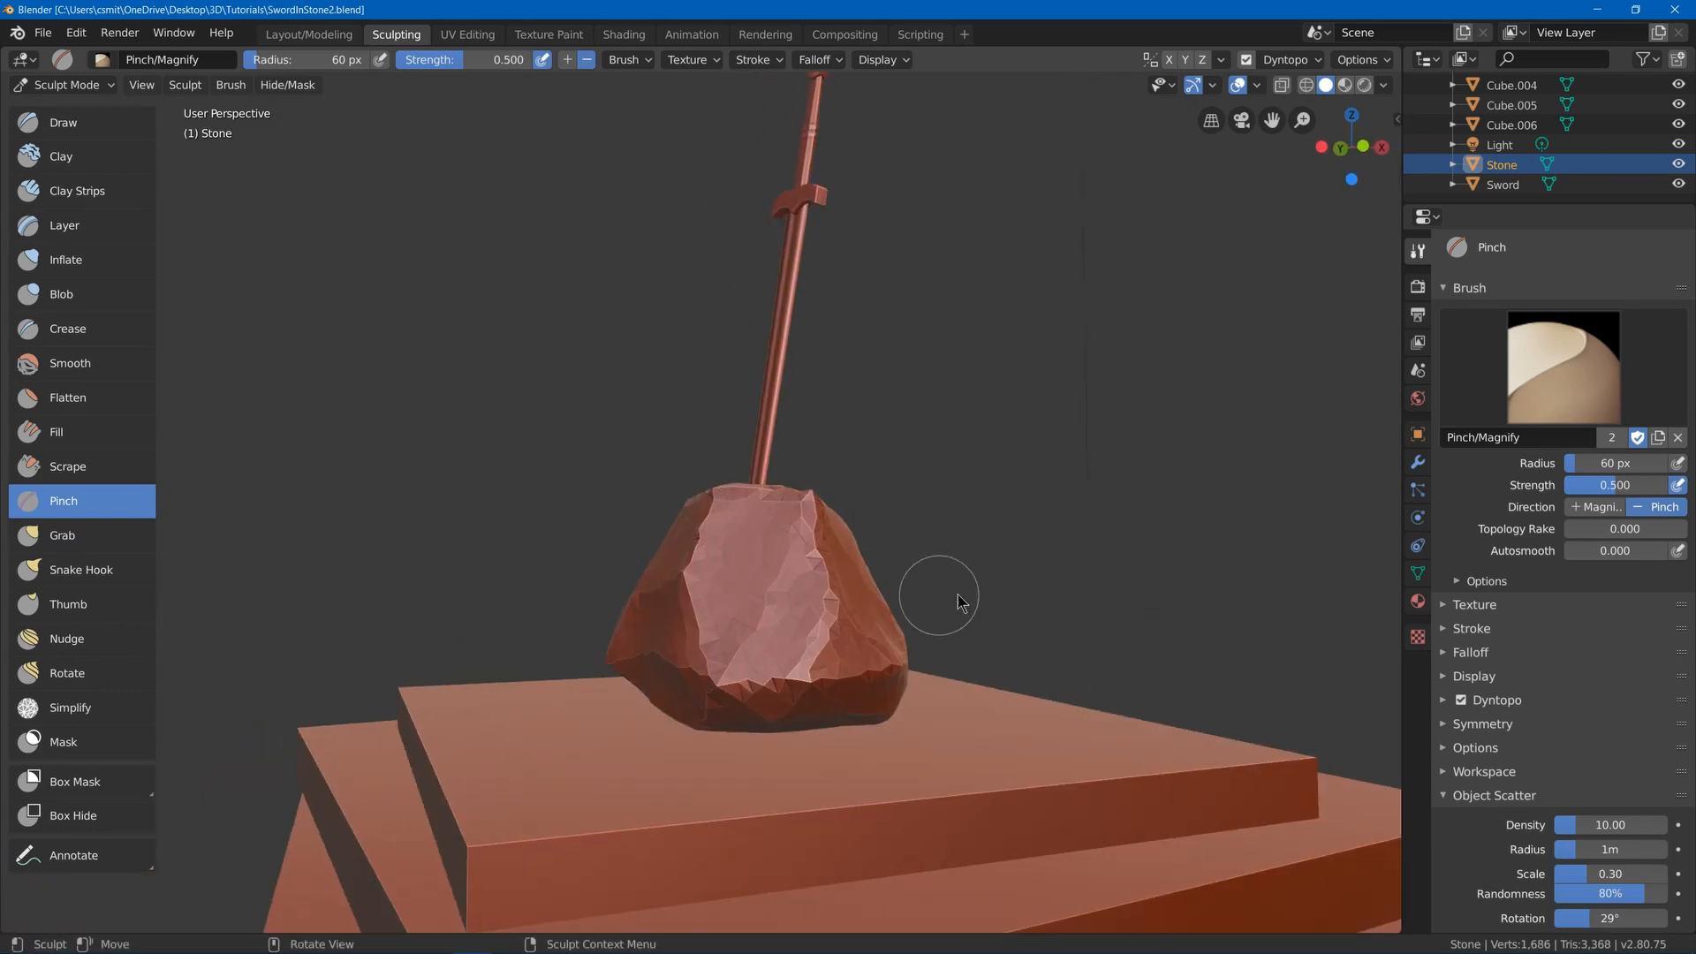
pyautogui.moveTo(1051, 595)
pyautogui.mouseDown(button='middle')
pyautogui.moveTo(866, 580)
pyautogui.moveTo(1053, 607)
pyautogui.mouseUp(button='middle')
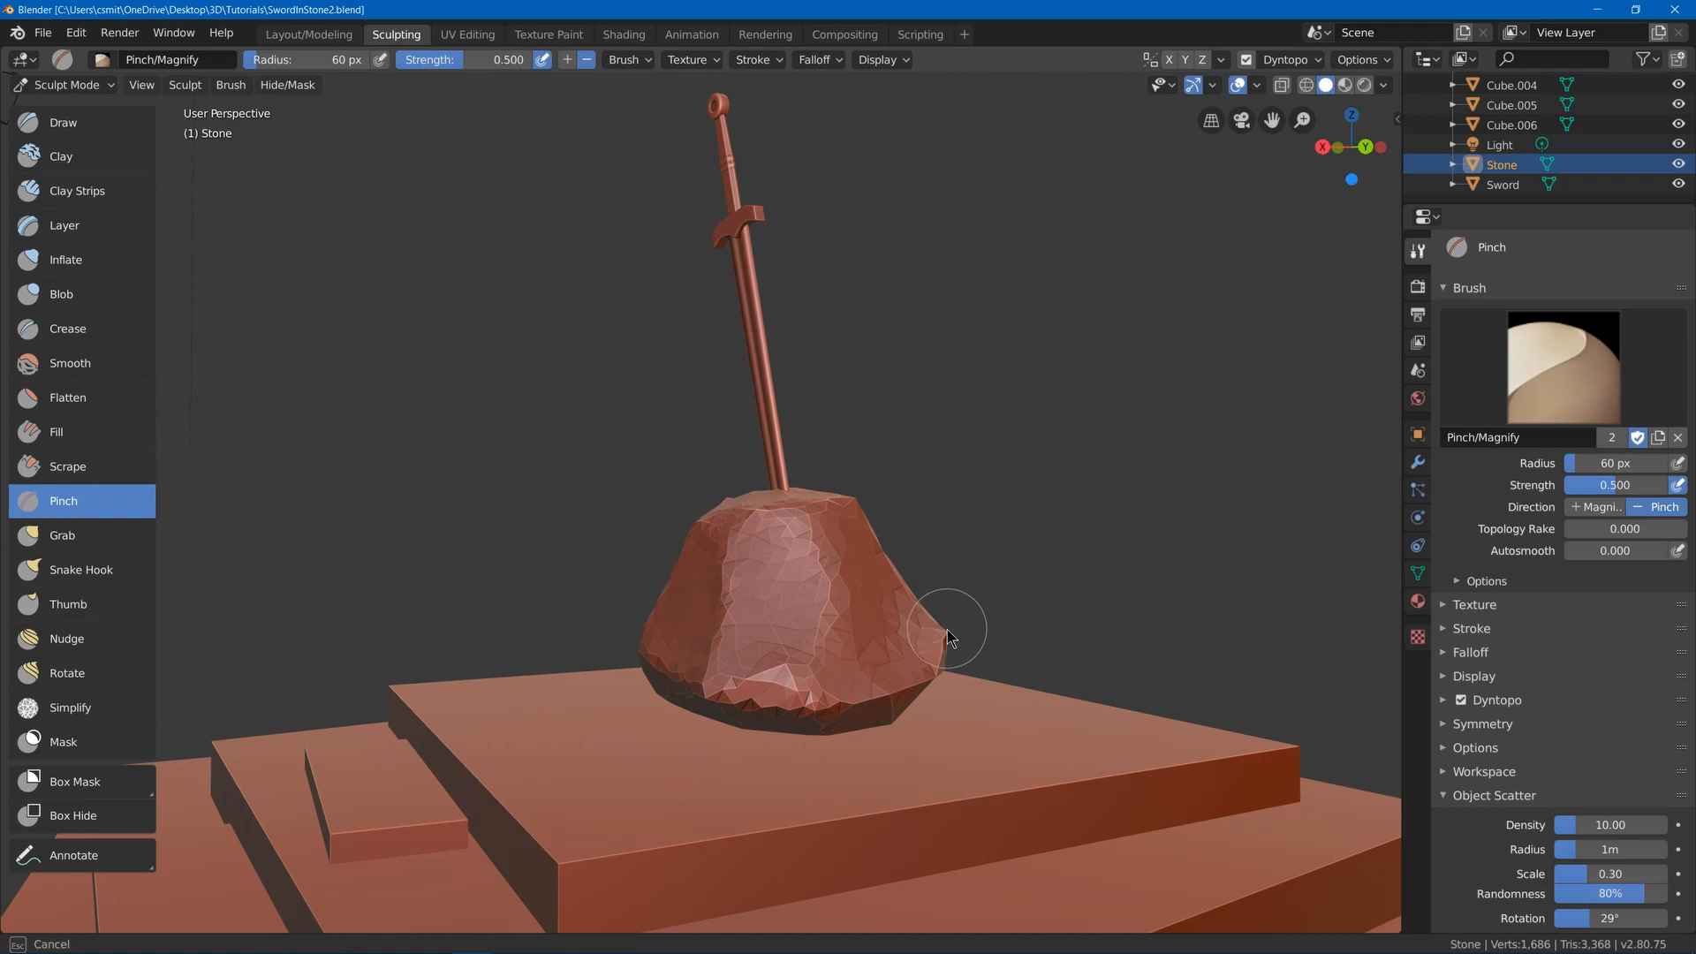
pyautogui.moveTo(978, 629); pyautogui.dragTo(693, 518, button='middle')
pyautogui.moveTo(795, 481); pyautogui.dragTo(830, 450, button='middle')
# - Return to the Layout/Modeling workspace and select the sword
pyautogui.click(308, 33)
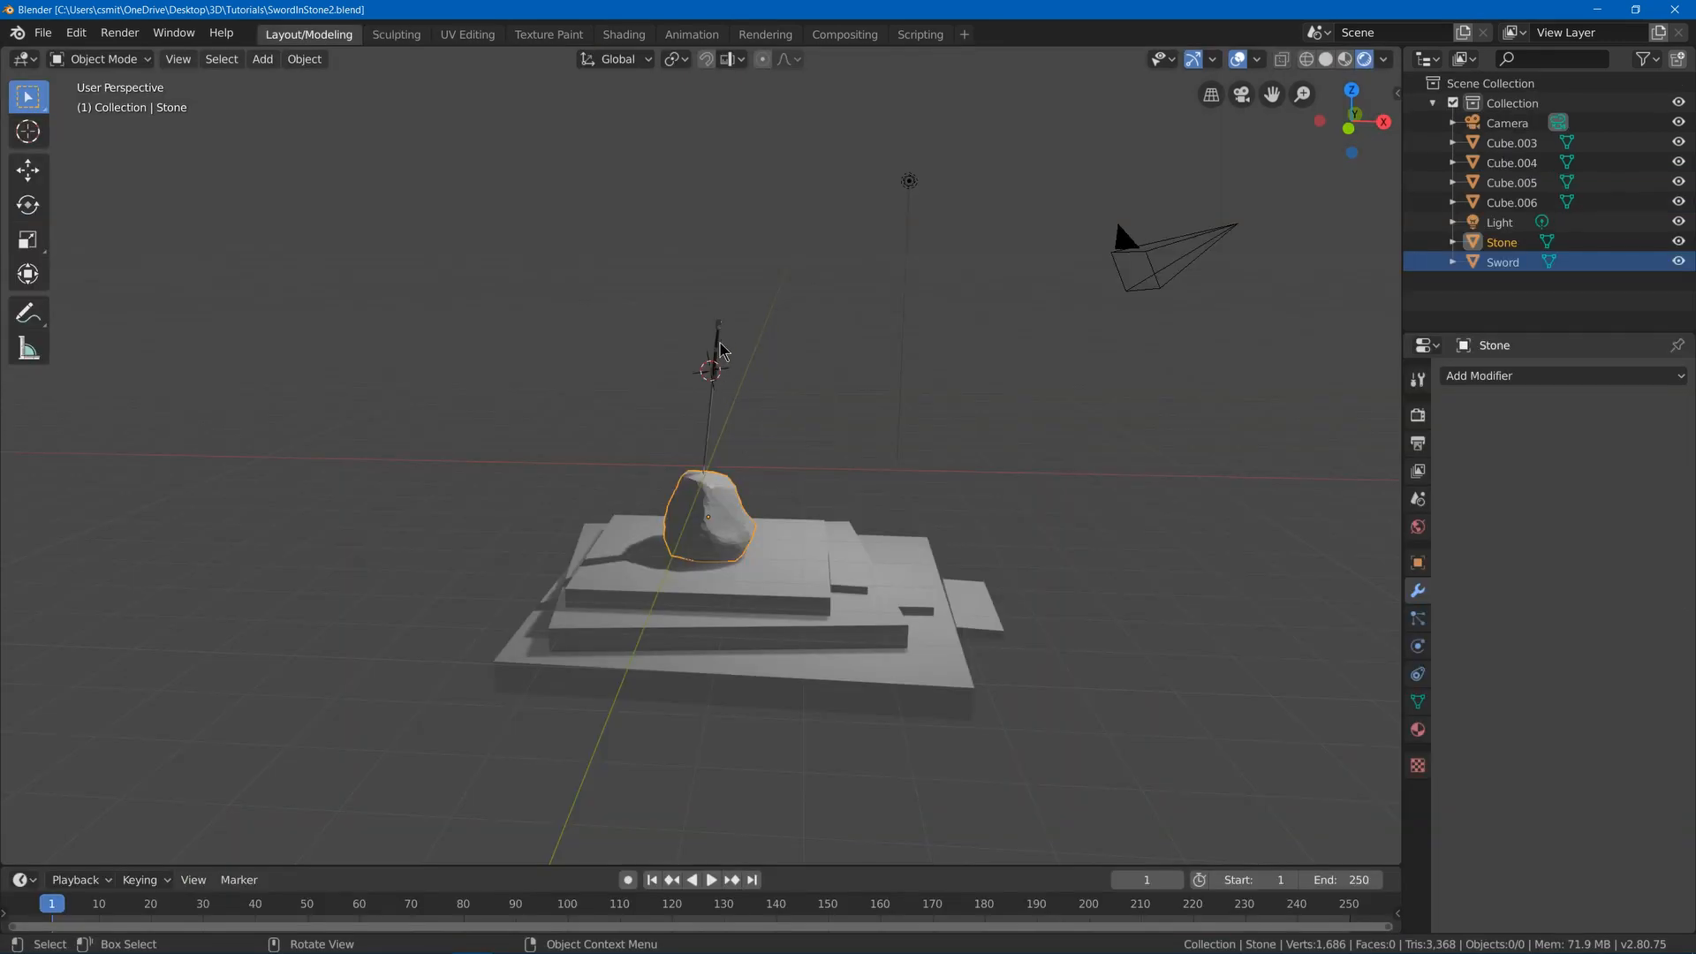
pyautogui.click(719, 347)
pyautogui.press('r')
pyautogui.press('r')
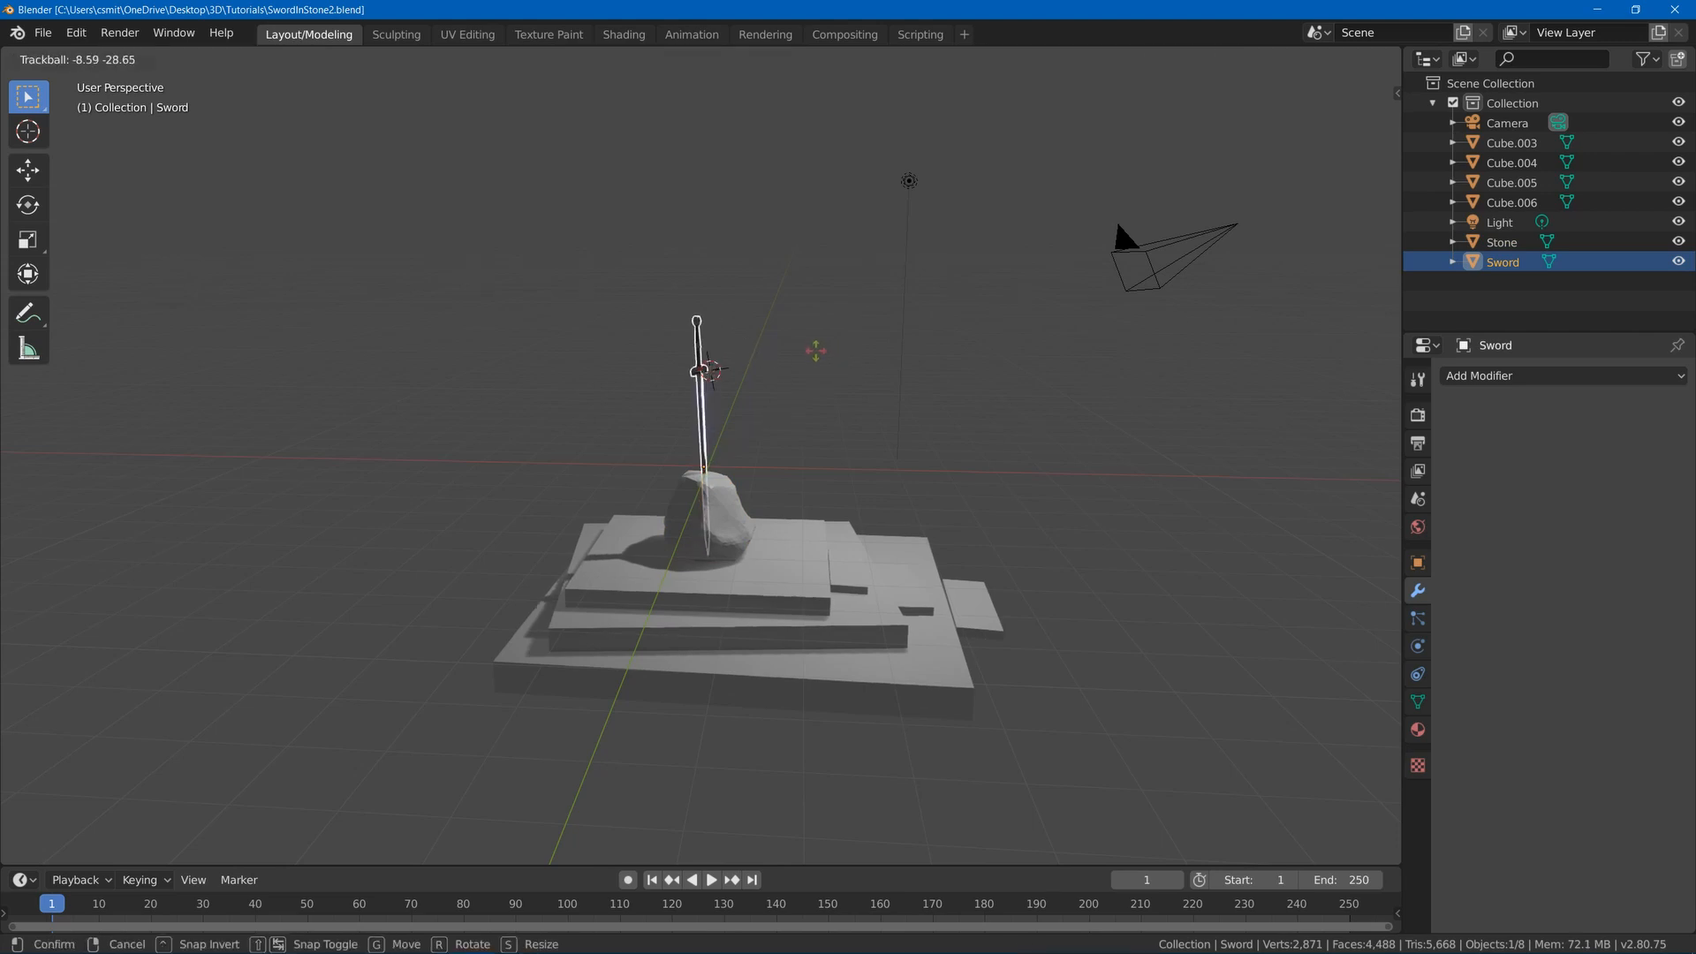
pyautogui.press('Escape')
# - Rotate the sword in the side view to tilt it the other way, reposition it in the stone, and deselect it
pyautogui.press('r')
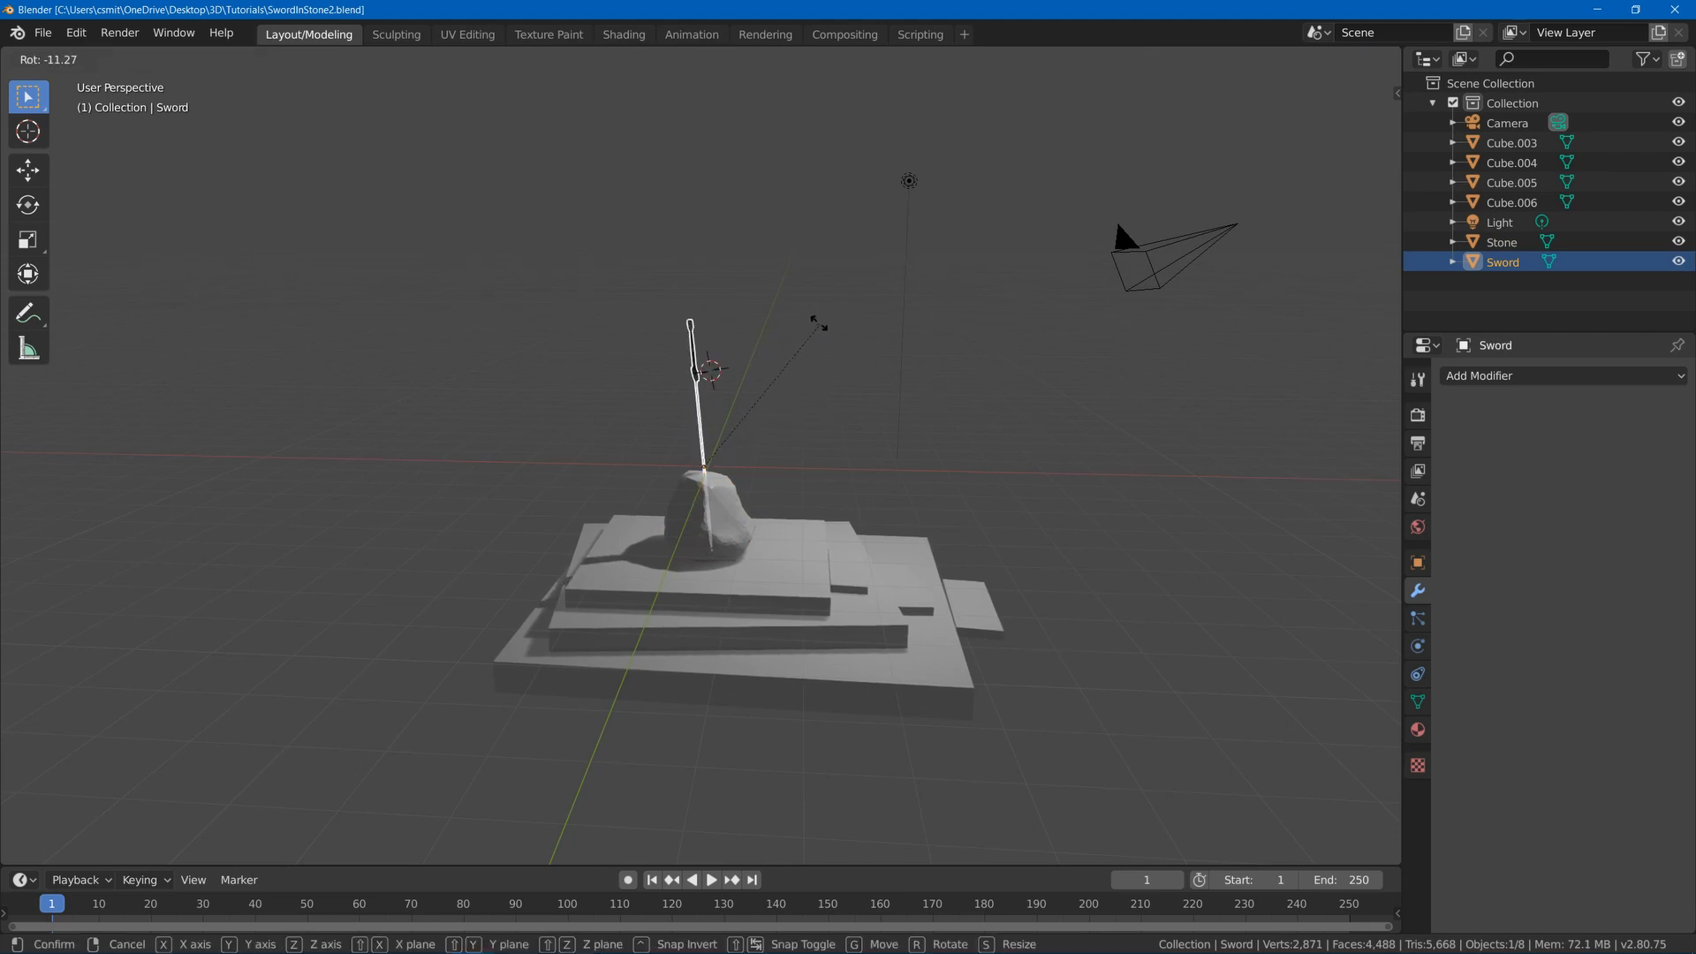
pyautogui.click(822, 332)
pyautogui.moveTo(822, 332); pyautogui.dragTo(861, 396, button='middle')
pyautogui.press('g')
pyautogui.click(822, 318)
pyautogui.hotkey('alt', 'a')
# - Move the sword from the front view so its blade enters the stone's top, and rotate it slightly
pyautogui.click(697, 436)
pyautogui.moveTo(696, 436); pyautogui.dragTo(777, 281, button='middle')
pyautogui.press('g')
pyautogui.click(828, 397)
pyautogui.press('g')
pyautogui.click(807, 382)
pyautogui.press('r')
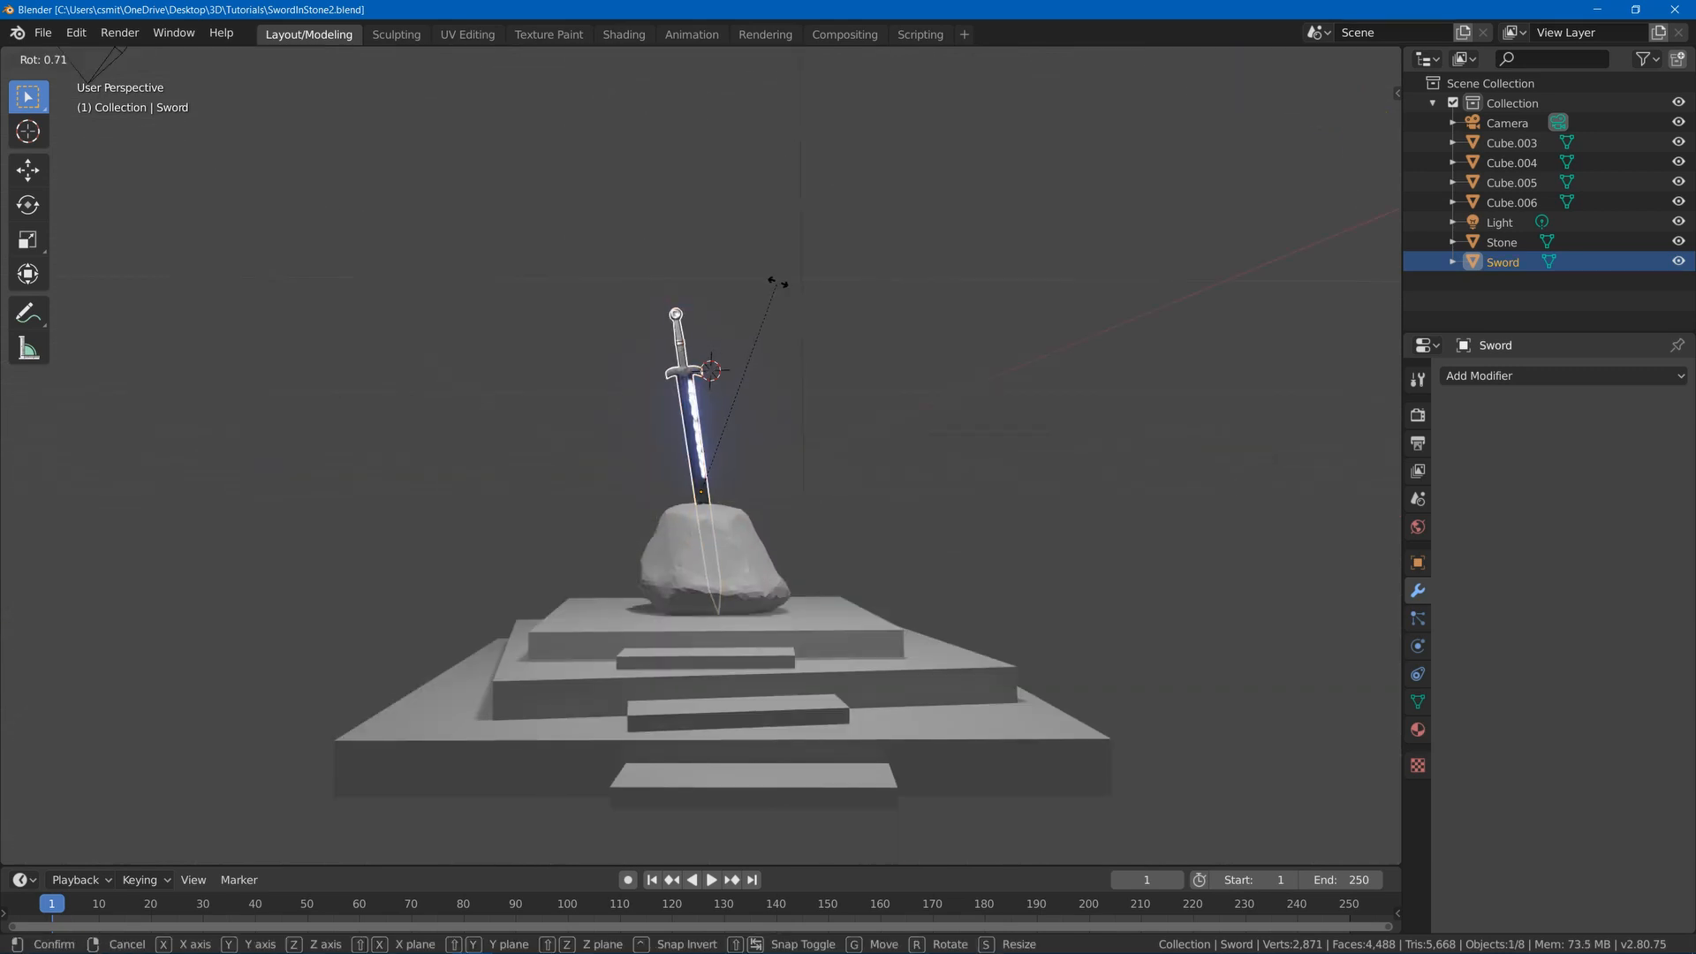
pyautogui.click(787, 294)
# - Select the pedestal's top tier and switch to the Sculpting workspace
pyautogui.click(410, 33)
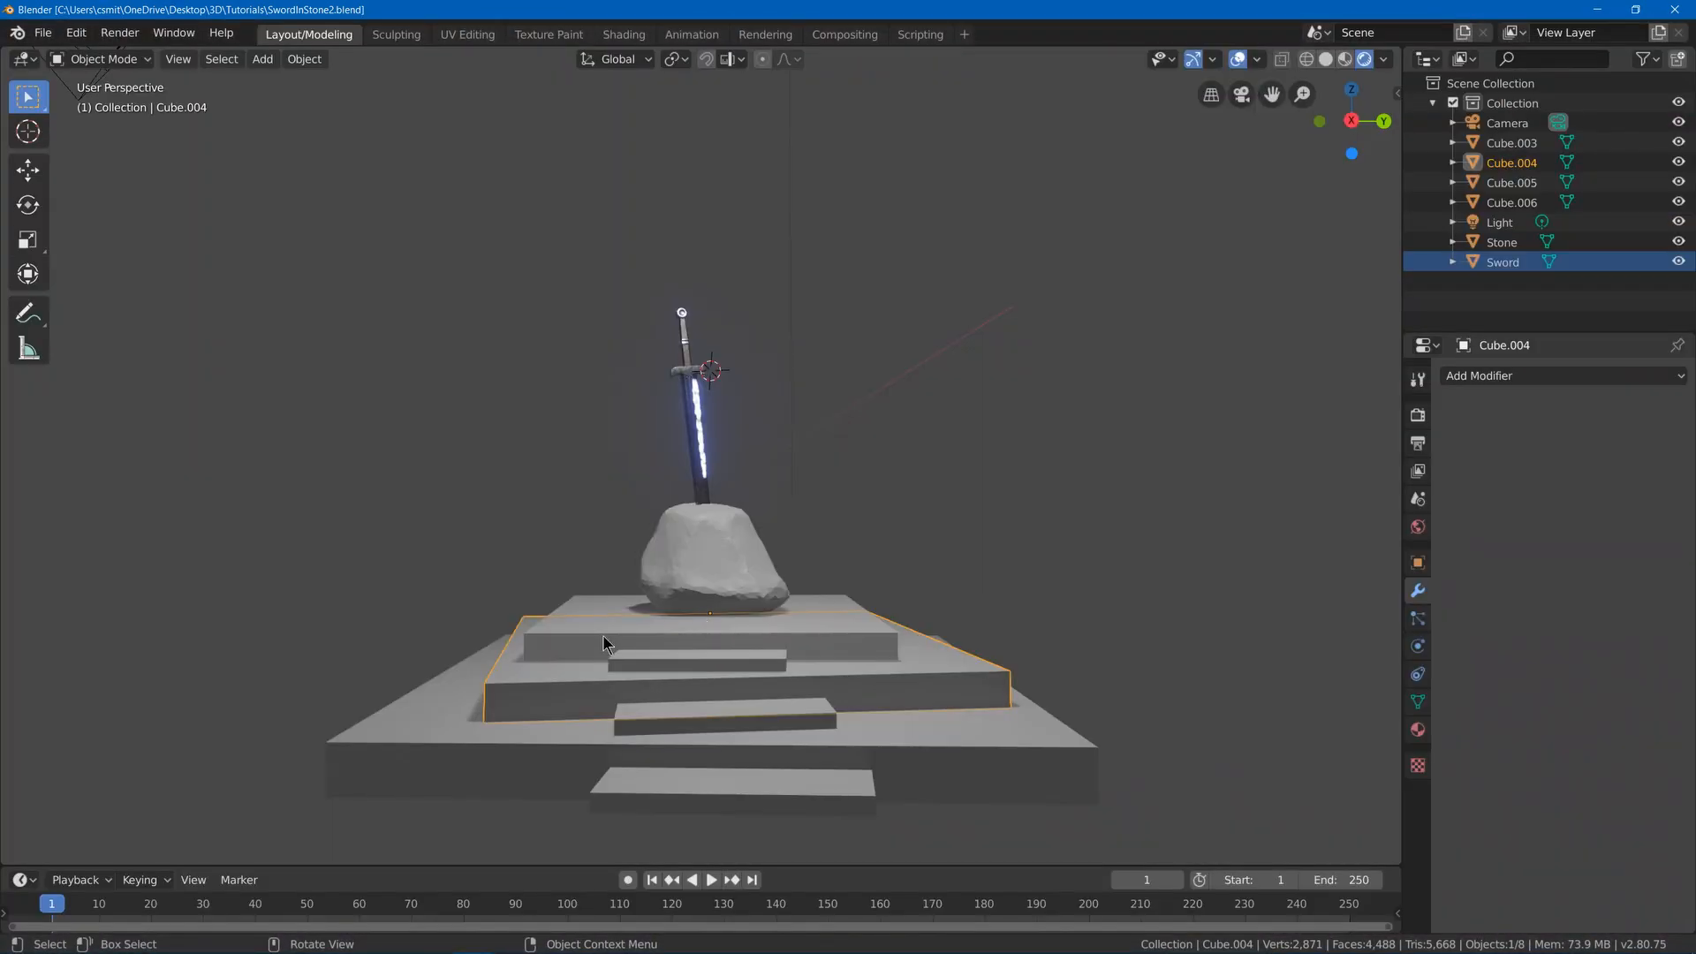
pyautogui.click(618, 640)
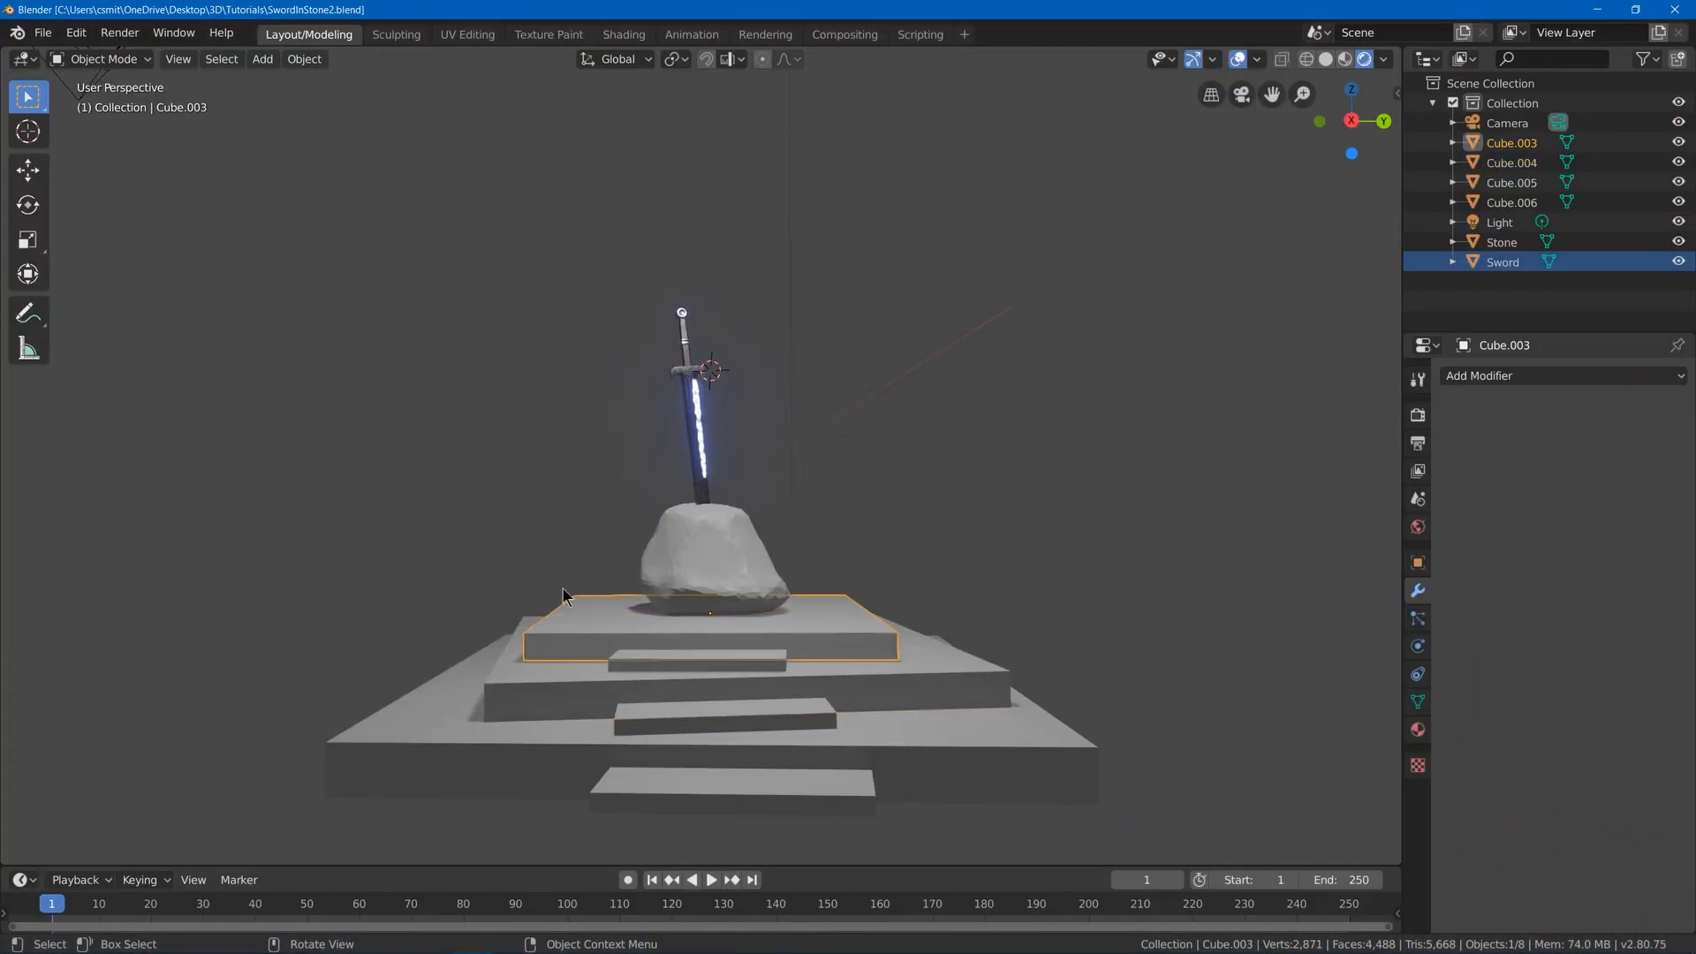
pyautogui.click(388, 37)
pyautogui.moveTo(491, 389)
pyautogui.mouseDown(button='middle')
pyautogui.moveTo(537, 489)
pyautogui.moveTo(479, 456)
pyautogui.mouseUp(button='middle')
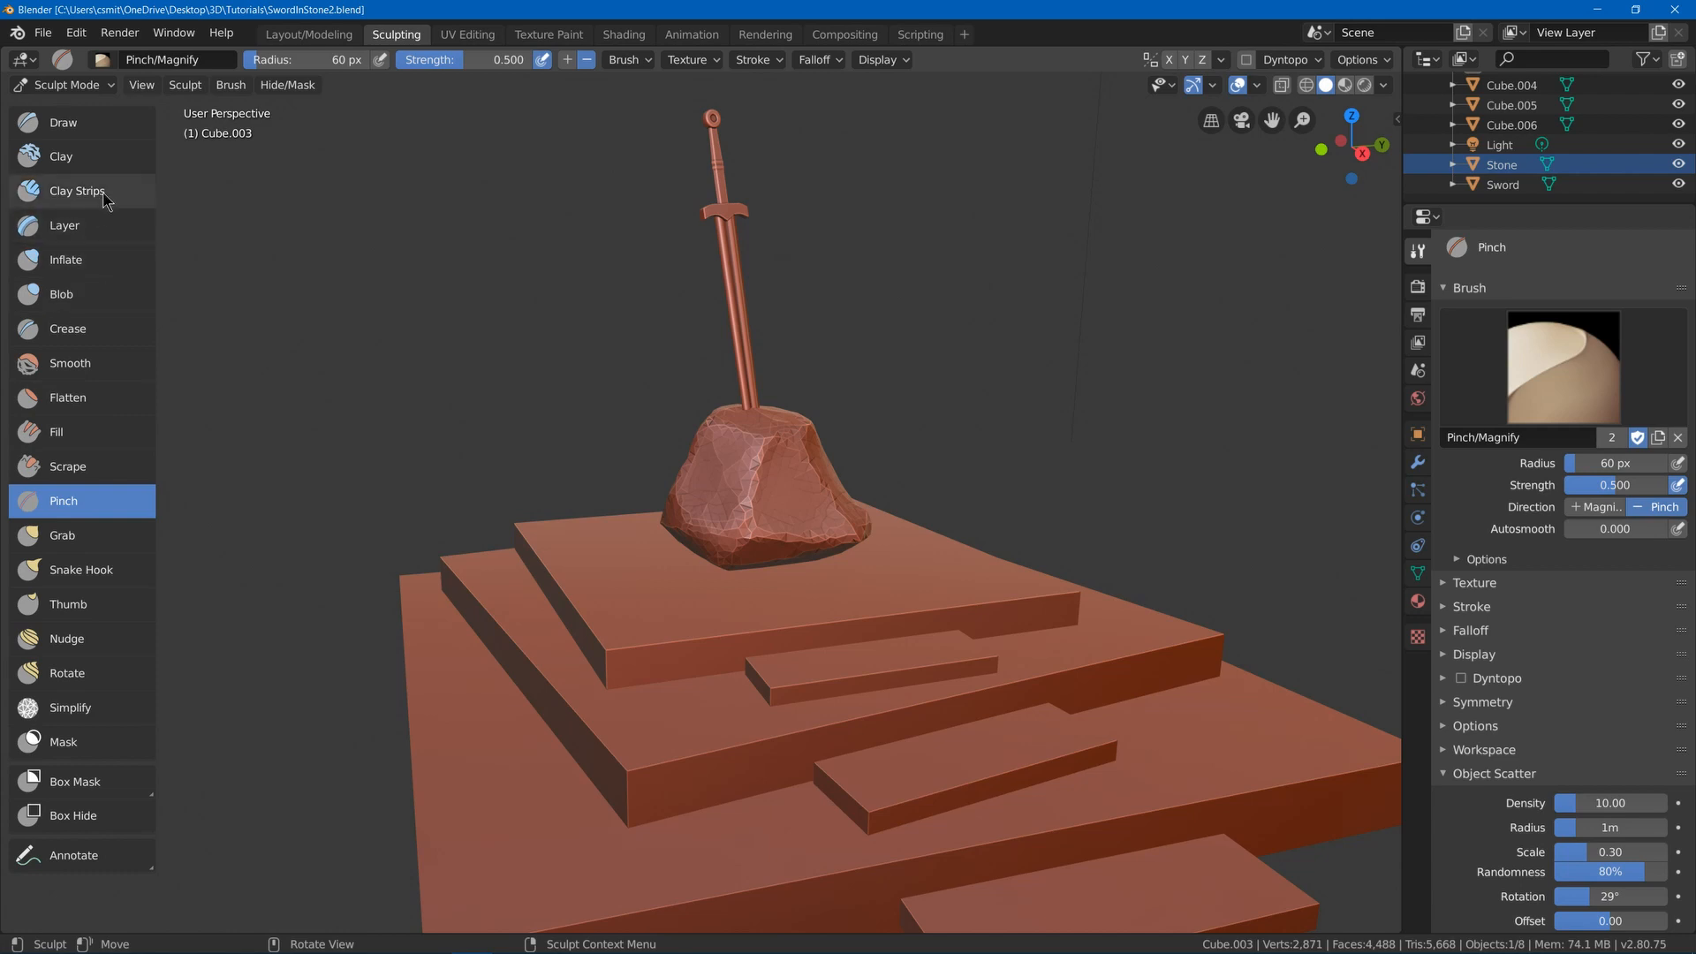
# - Enable Dyntopo on the top tier and roughen its edges with the Scrape brush at a 60 px radius
pyautogui.click(84, 467)
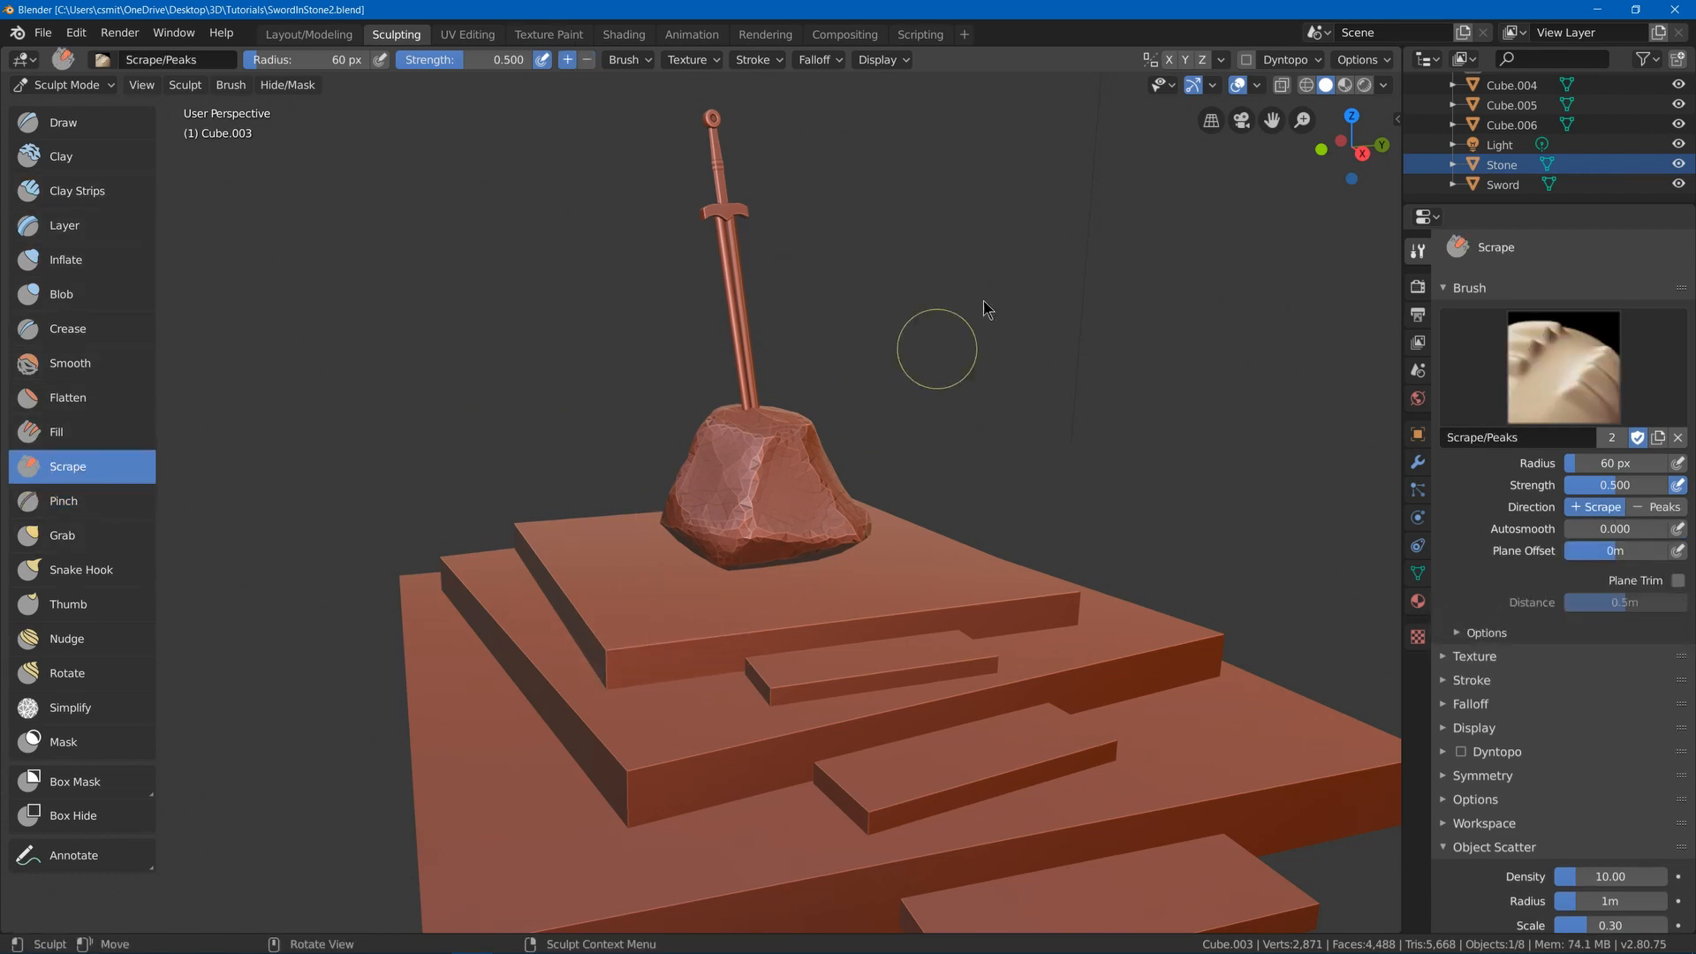
pyautogui.click(1246, 60)
pyautogui.click(1239, 115)
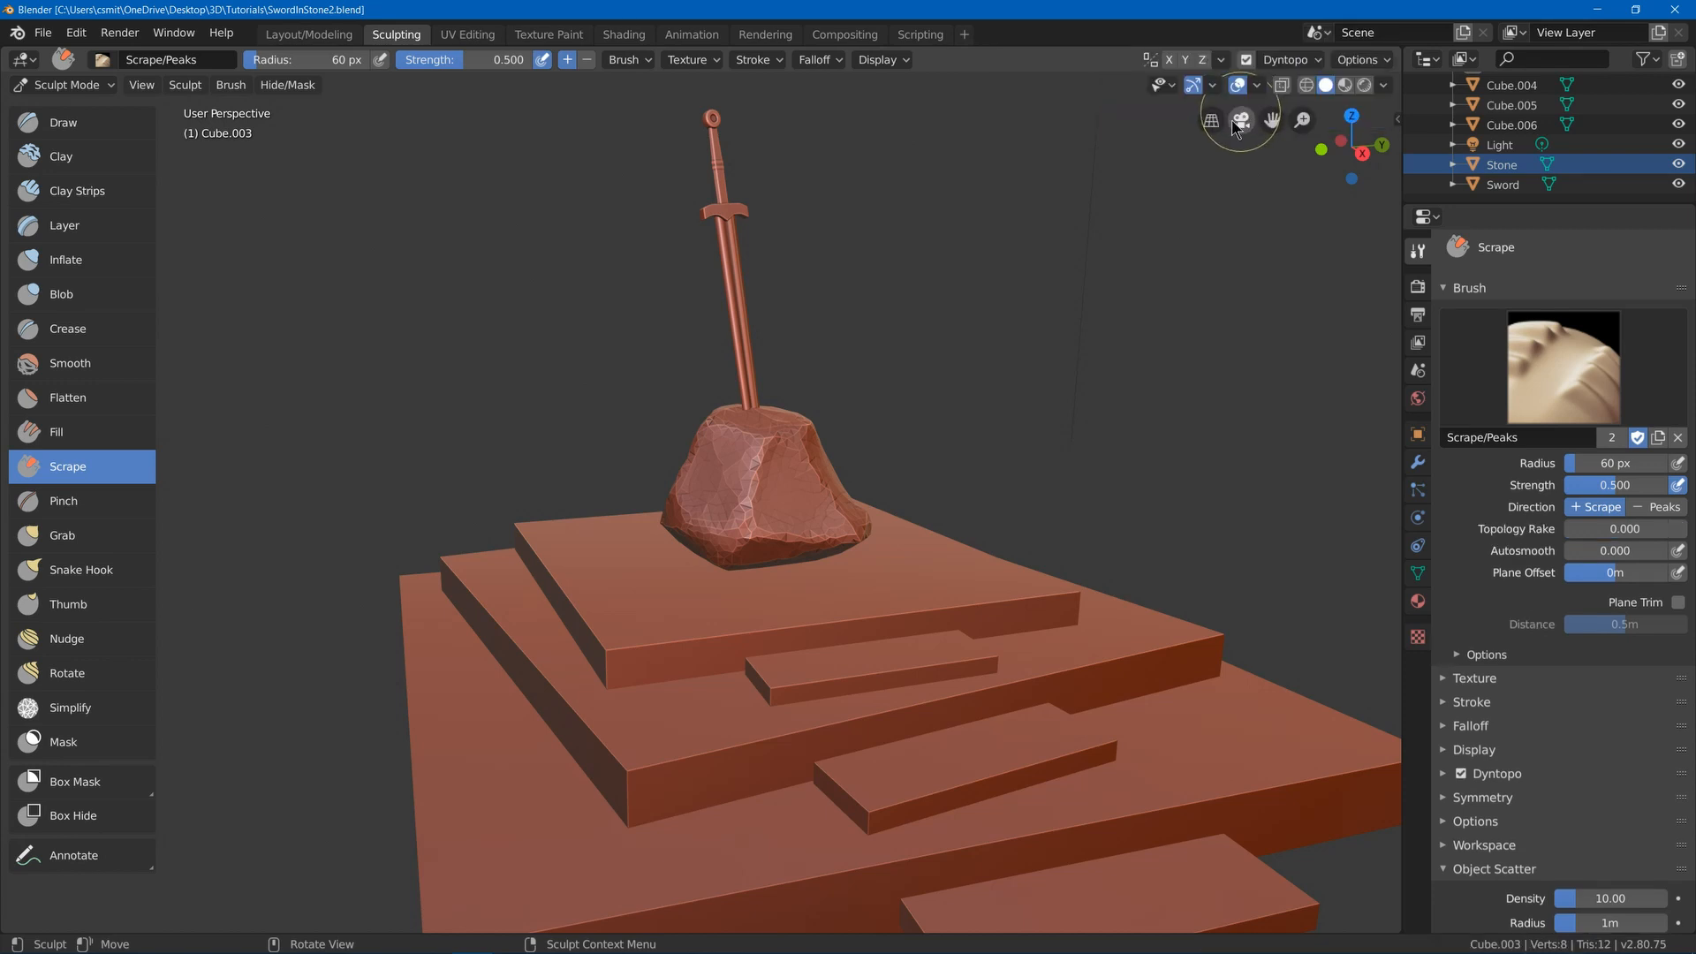
pyautogui.moveTo(595, 644); pyautogui.dragTo(1106, 610)
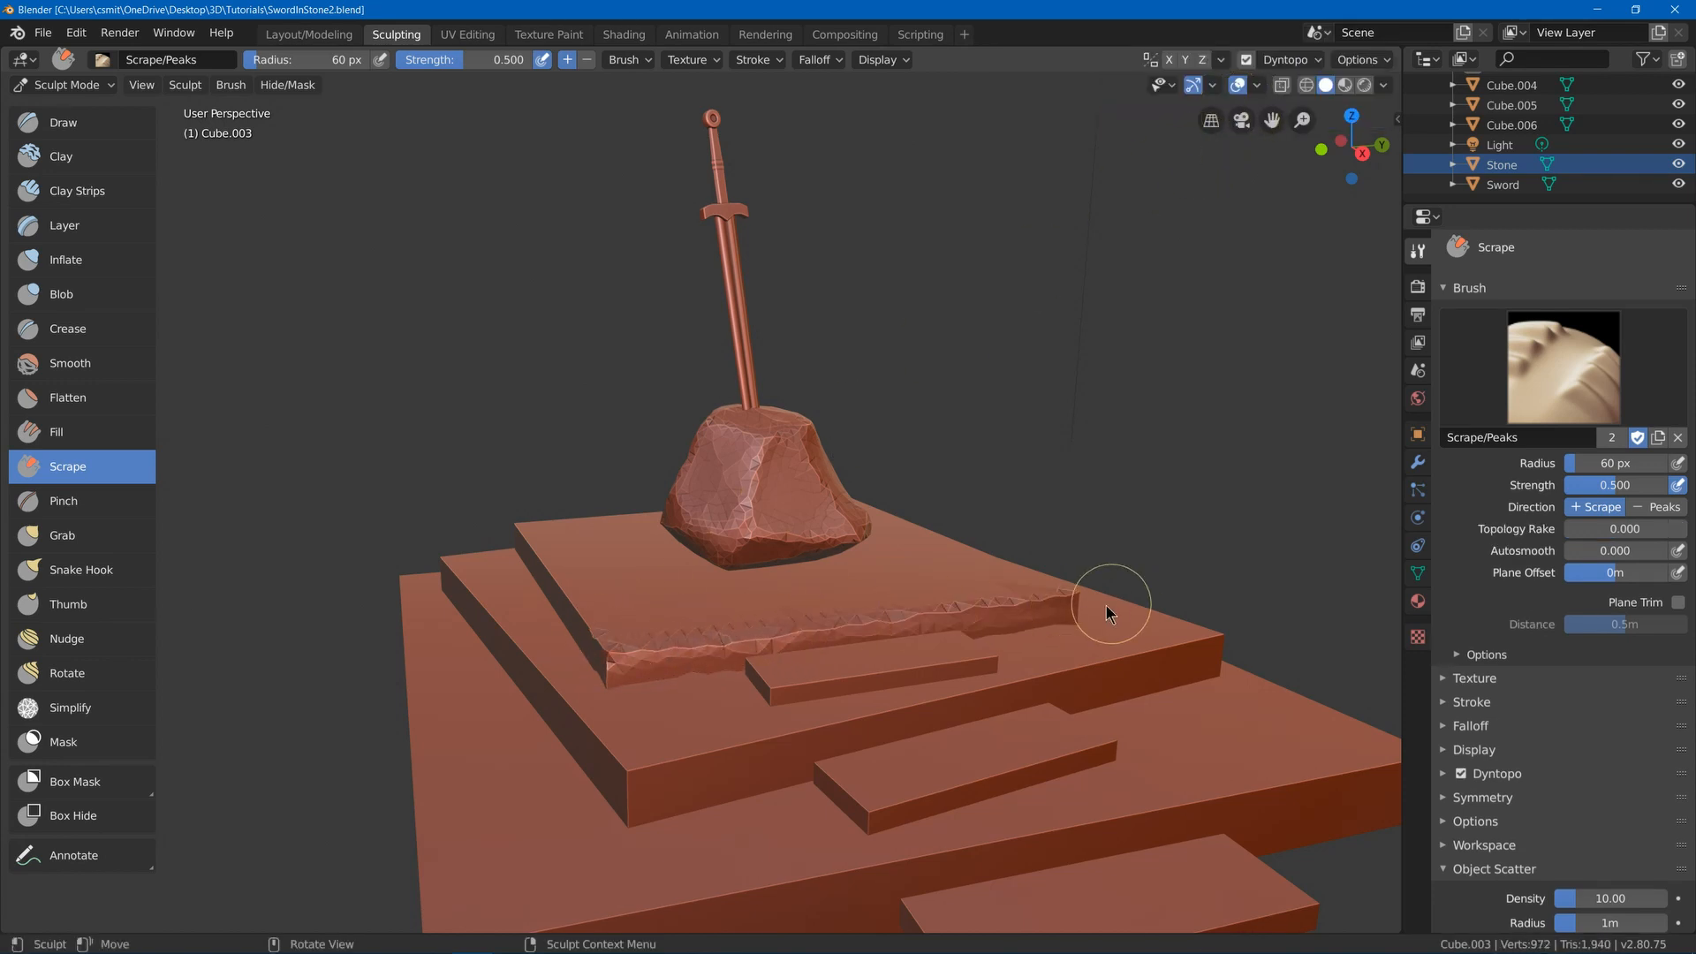
pyautogui.moveTo(599, 648); pyautogui.dragTo(598, 563, button='middle')
pyautogui.moveTo(720, 670)
pyautogui.mouseDown()
pyautogui.moveTo(489, 516)
pyautogui.moveTo(482, 537)
pyautogui.moveTo(548, 510)
pyautogui.mouseUp()
pyautogui.moveTo(571, 502); pyautogui.dragTo(733, 508, button='middle')
pyautogui.moveTo(521, 491); pyautogui.dragTo(586, 595)
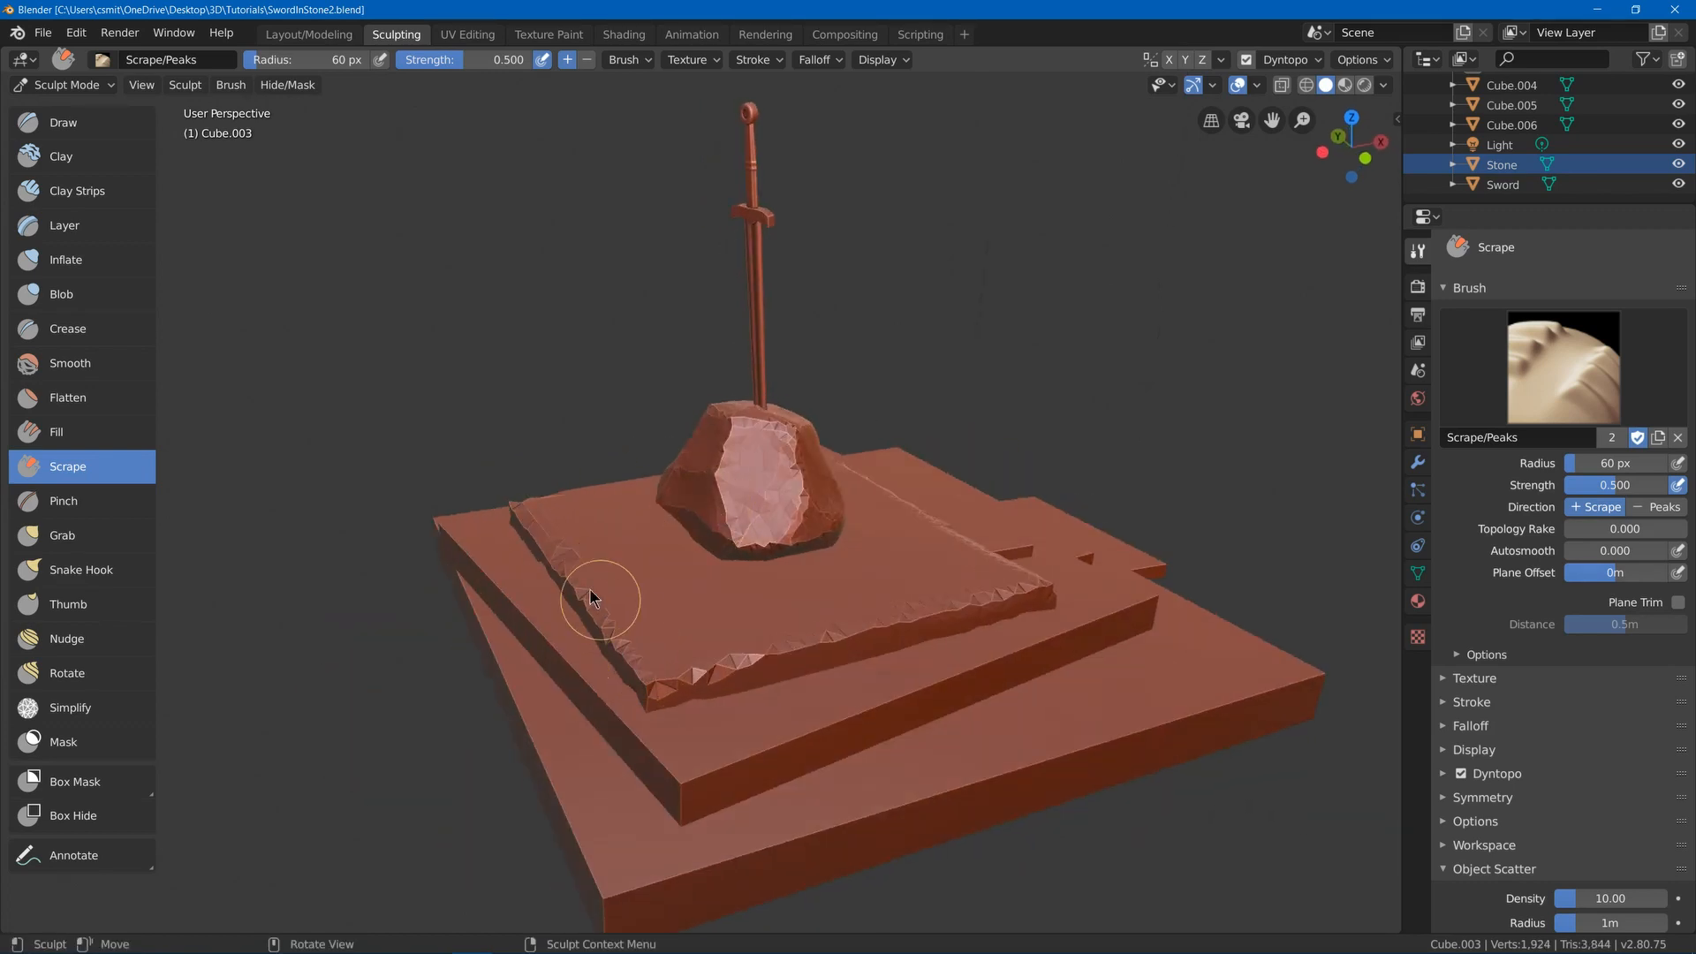
pyautogui.moveTo(587, 595)
pyautogui.mouseDown(button='middle')
pyautogui.moveTo(783, 502)
pyautogui.moveTo(733, 511)
pyautogui.mouseUp(button='middle')
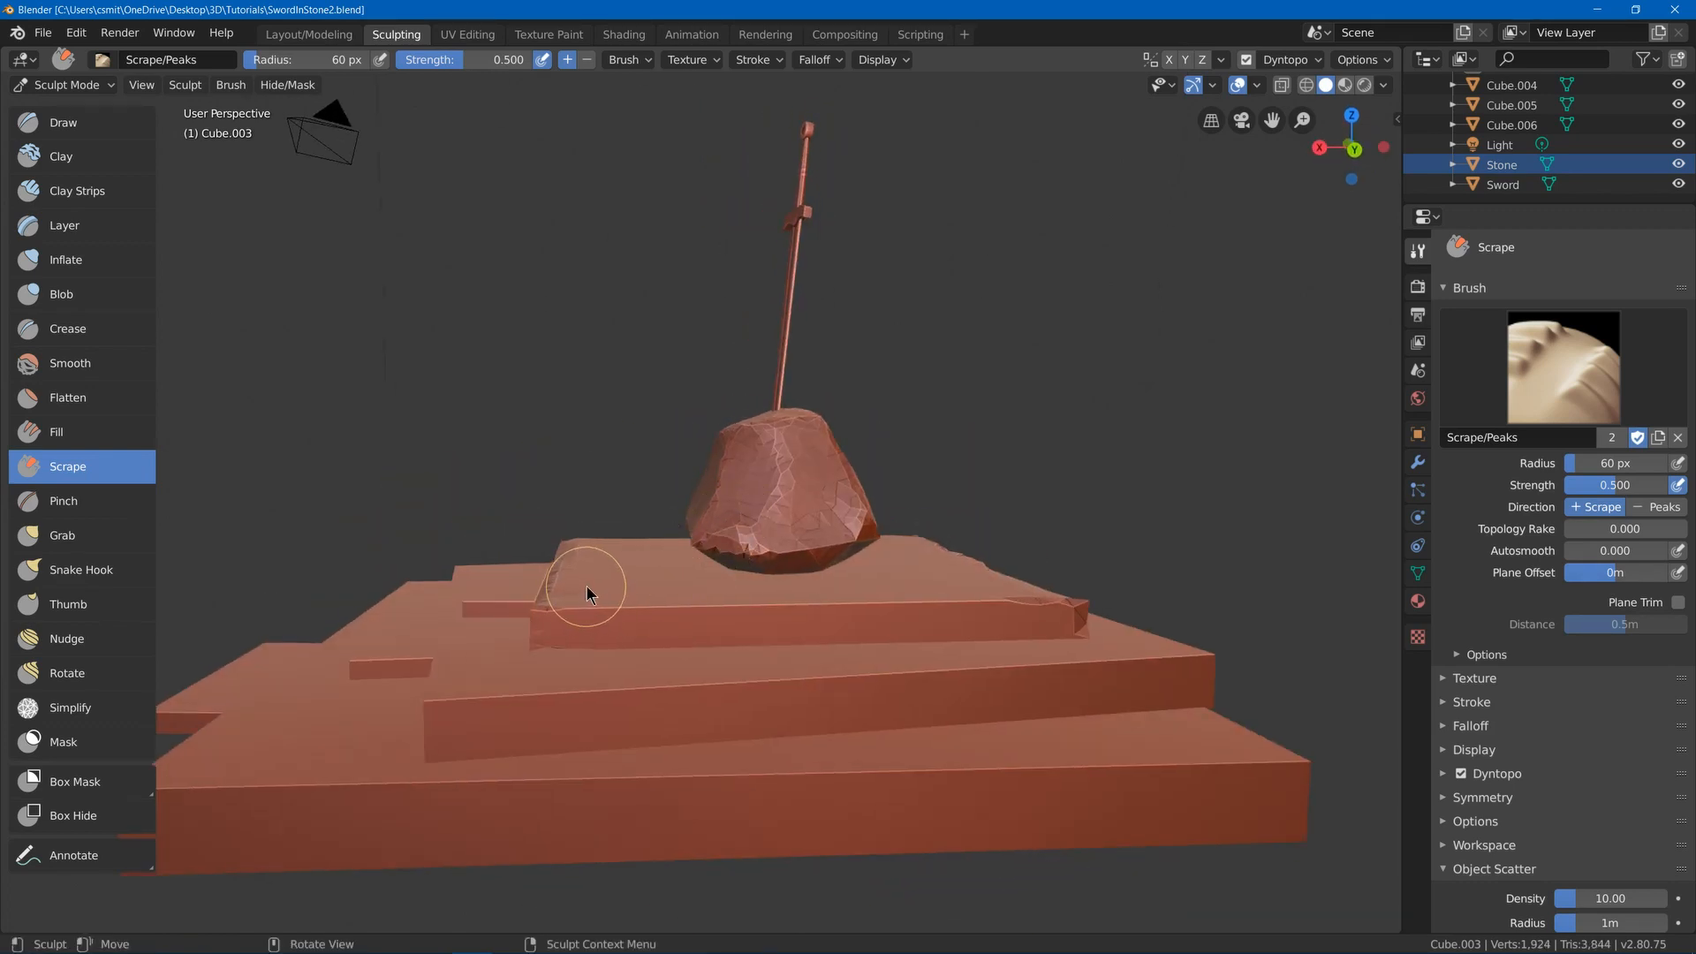
# - Reduce the Scrape brush radius to 38 px and chip the top tier's remaining edge and front corner
pyautogui.press('[')
pyautogui.press('[')
pyautogui.press('[')
pyautogui.press('[')
pyautogui.moveTo(570, 597); pyautogui.dragTo(1070, 606)
pyautogui.moveTo(955, 640); pyautogui.dragTo(1050, 627, button='middle')
pyautogui.moveTo(834, 635); pyautogui.dragTo(645, 530, button='middle')
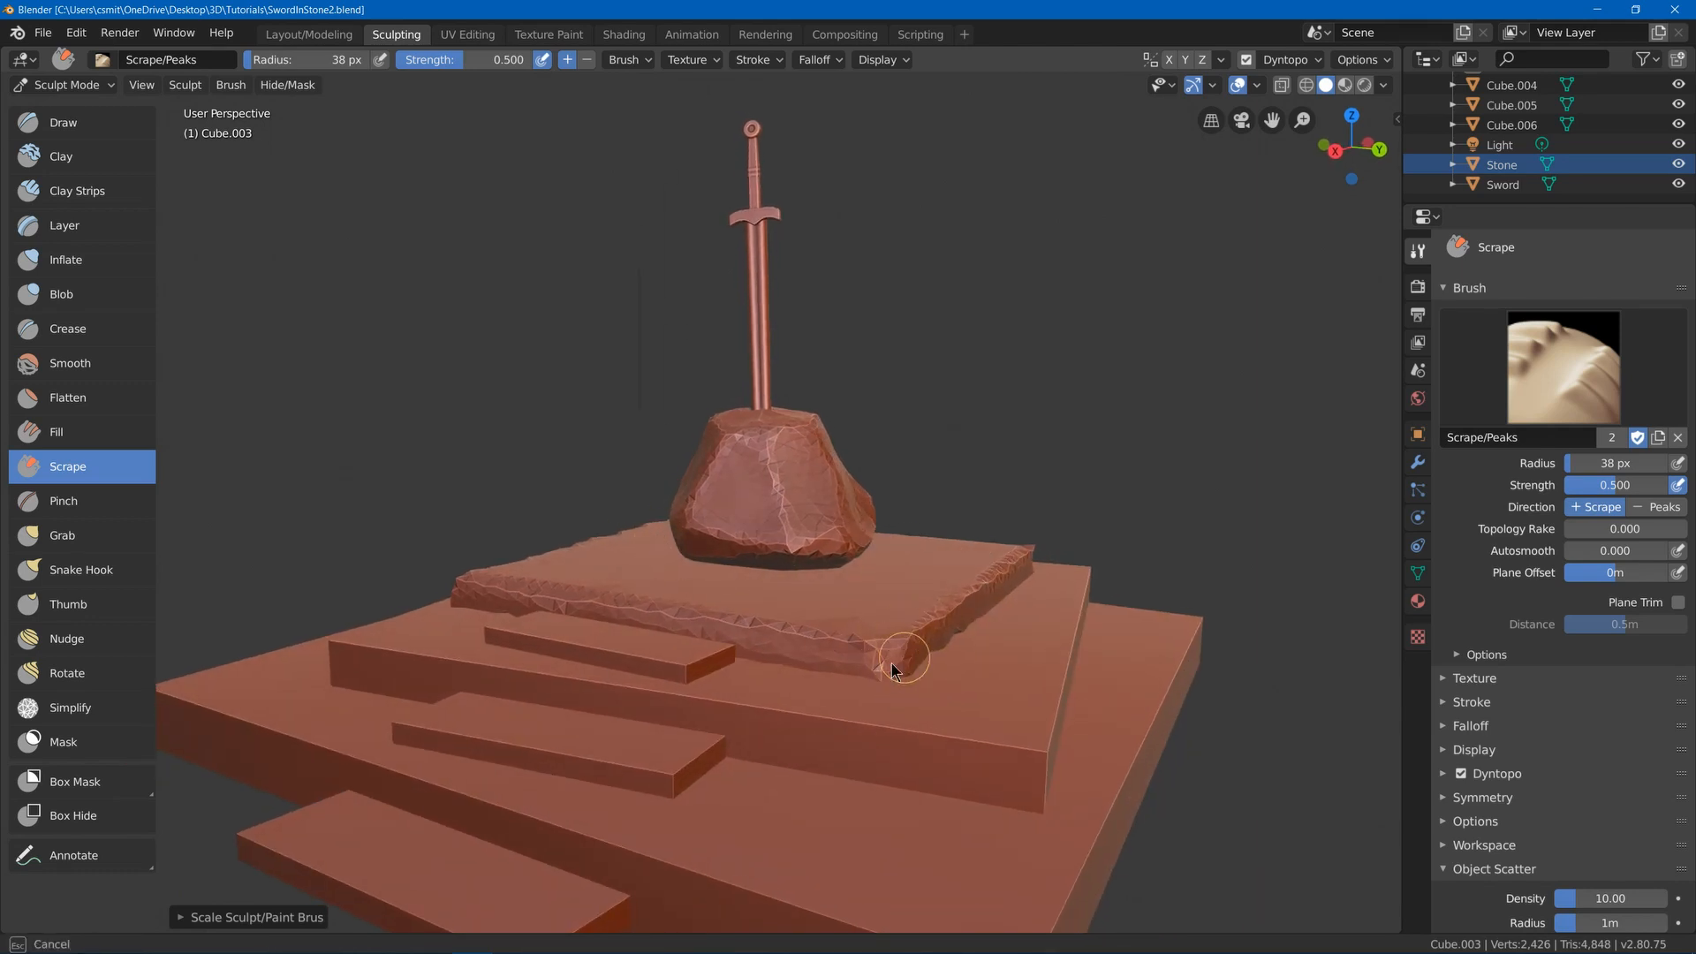
pyautogui.moveTo(897, 648); pyautogui.dragTo(882, 655)
pyautogui.moveTo(963, 597); pyautogui.dragTo(939, 643, button='middle')
pyautogui.moveTo(840, 700); pyautogui.dragTo(893, 664)
pyautogui.moveTo(948, 603)
pyautogui.mouseDown(button='middle')
pyautogui.moveTo(998, 564)
pyautogui.moveTo(965, 569)
pyautogui.mouseUp(button='middle')
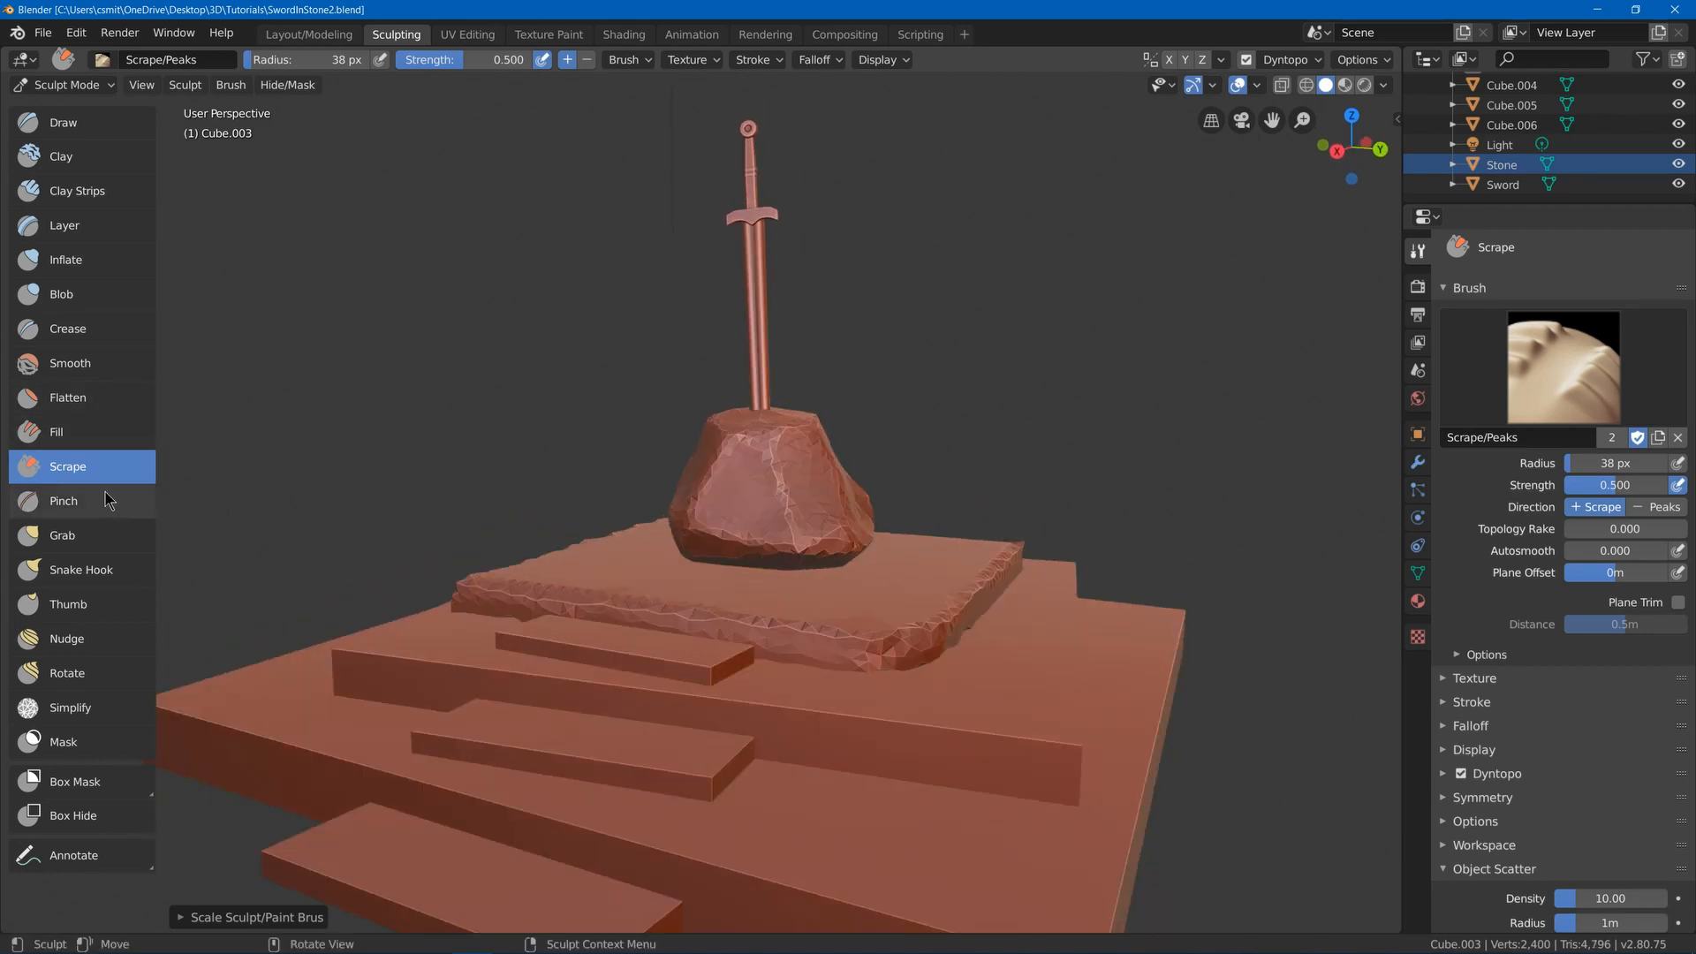
# - Carve creases along the top tier's edges with the Crease brush
pyautogui.click(67, 332)
pyautogui.moveTo(475, 590)
pyautogui.mouseDown()
pyautogui.moveTo(922, 643)
pyautogui.moveTo(872, 642)
pyautogui.moveTo(882, 678)
pyautogui.mouseUp()
pyautogui.moveTo(882, 679); pyautogui.dragTo(916, 595, button='middle')
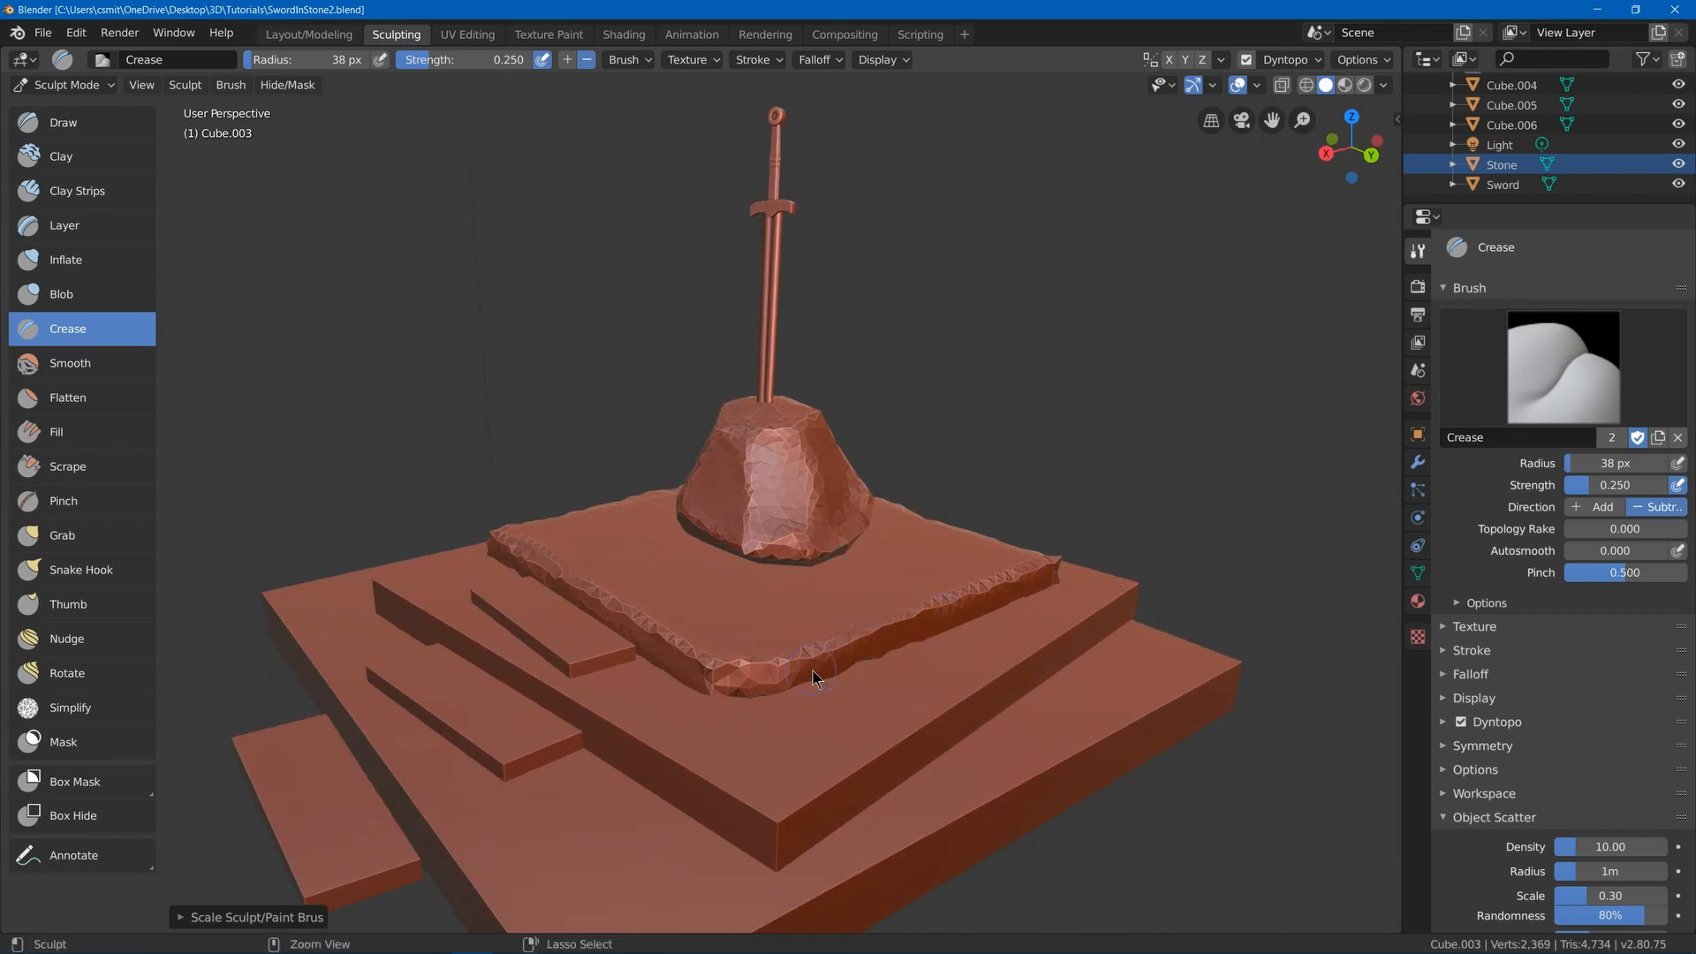
pyautogui.moveTo(525, 547); pyautogui.dragTo(514, 543)
pyautogui.moveTo(519, 548)
pyautogui.mouseDown(button='middle')
pyautogui.moveTo(664, 522)
pyautogui.moveTo(749, 550)
pyautogui.mouseUp(button='middle')
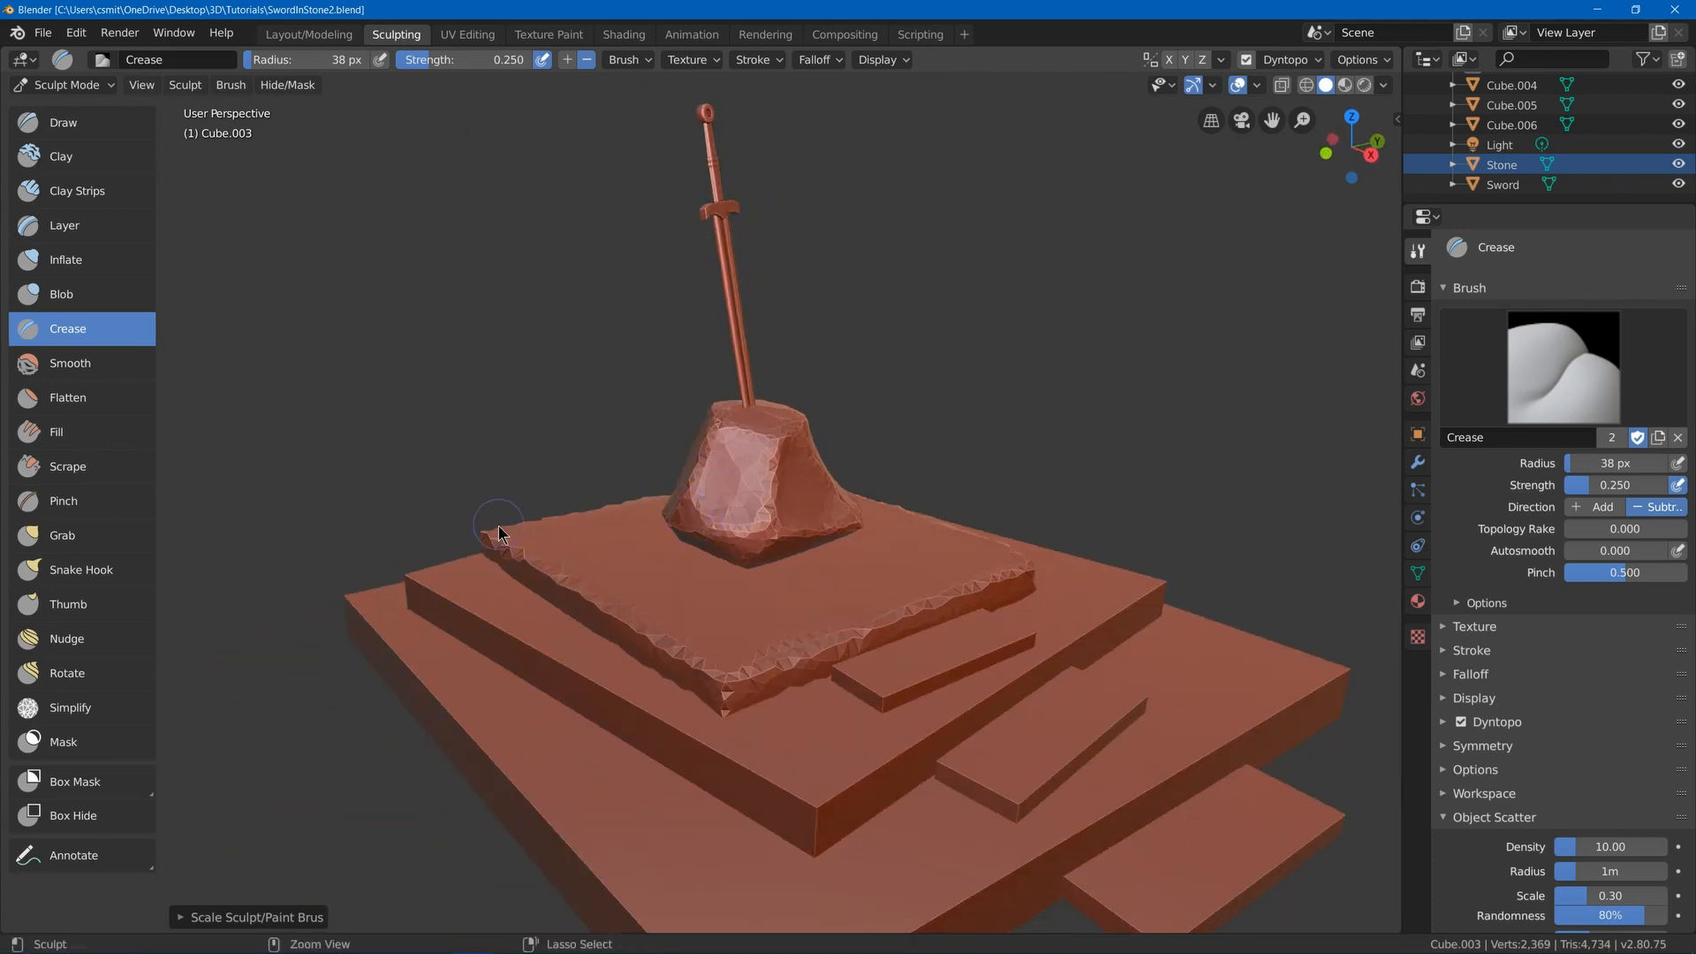
pyautogui.moveTo(497, 535); pyautogui.dragTo(729, 687)
pyautogui.moveTo(750, 605); pyautogui.dragTo(645, 553, button='middle')
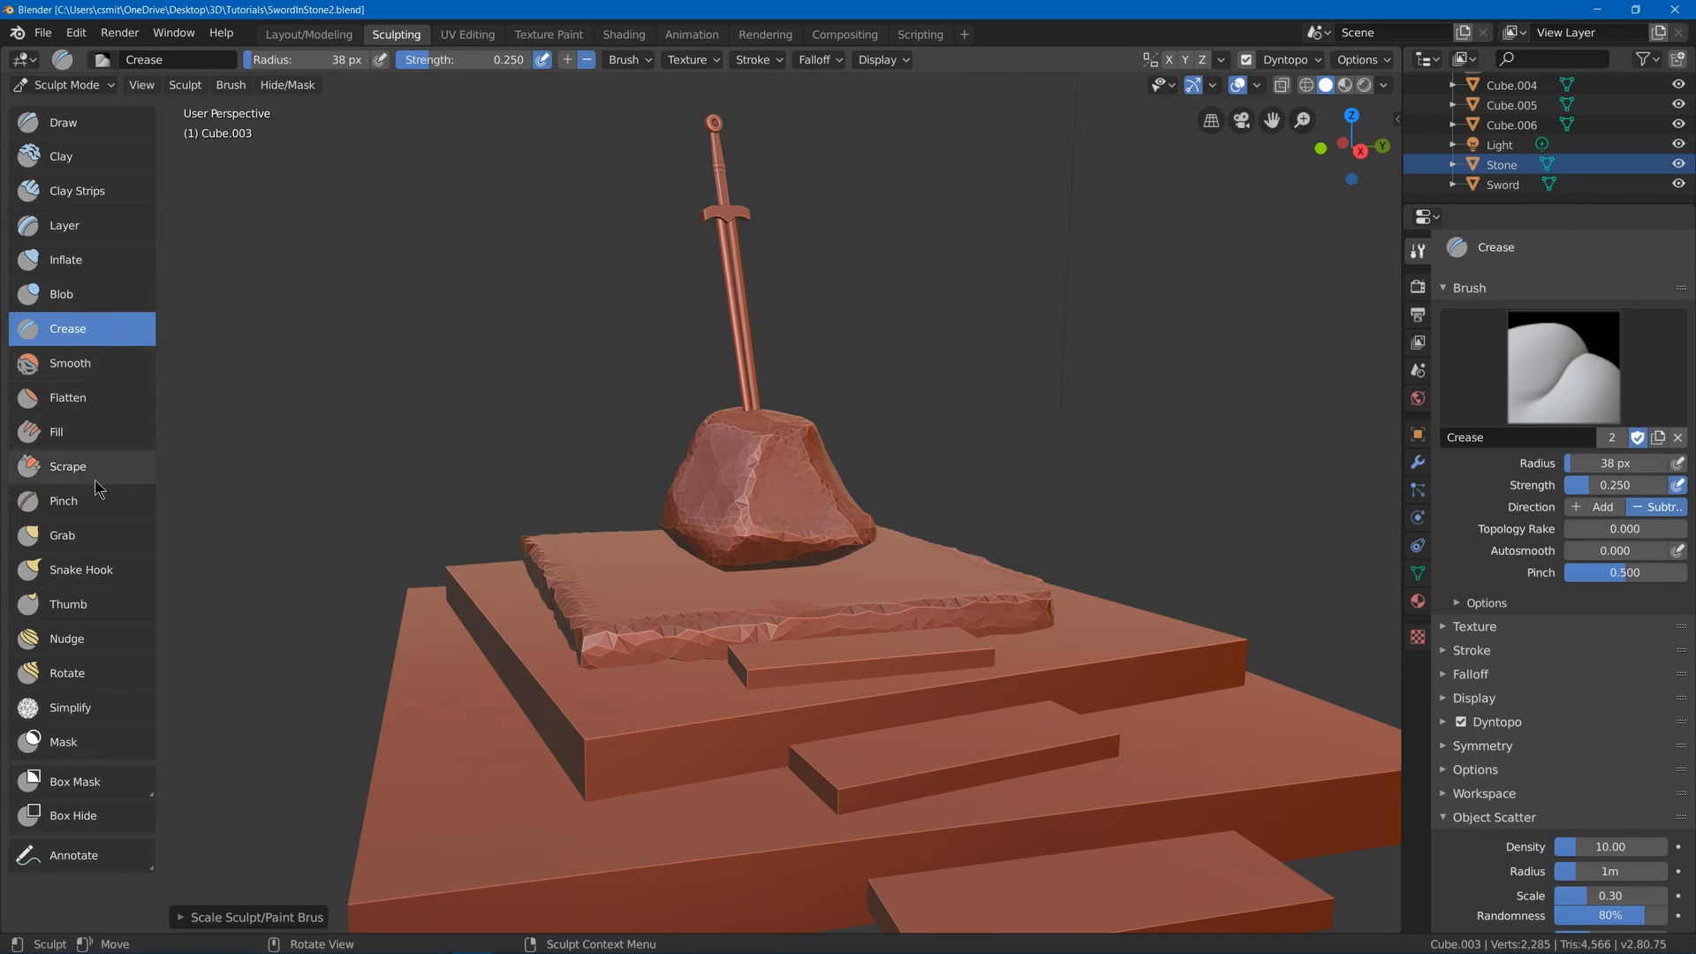
# - Sharpen the top tier's front and side edges with the Pinch brush
pyautogui.click(122, 496)
pyautogui.moveTo(745, 619)
pyautogui.mouseDown()
pyautogui.moveTo(962, 598)
pyautogui.moveTo(591, 616)
pyautogui.mouseUp()
pyautogui.moveTo(522, 536); pyautogui.dragTo(585, 640)
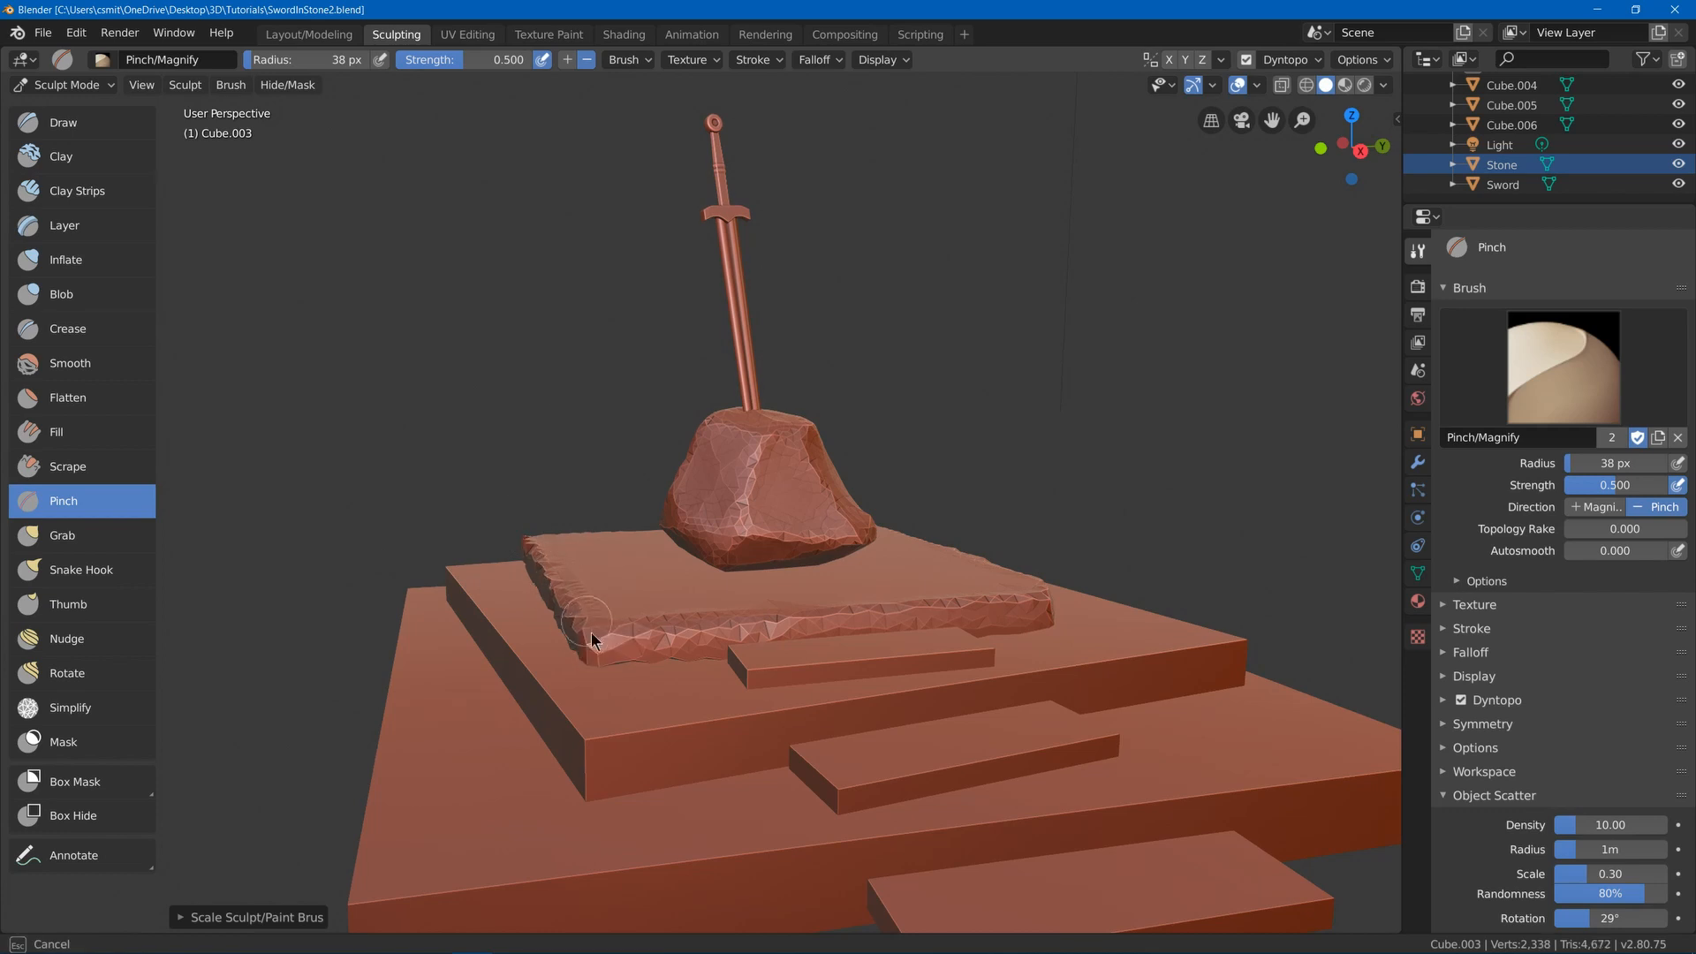
pyautogui.moveTo(750, 594)
pyautogui.mouseDown(button='middle')
pyautogui.moveTo(898, 553)
pyautogui.moveTo(864, 588)
pyautogui.mouseUp(button='middle')
pyautogui.moveTo(1090, 501); pyautogui.dragTo(1113, 485, button='middle')
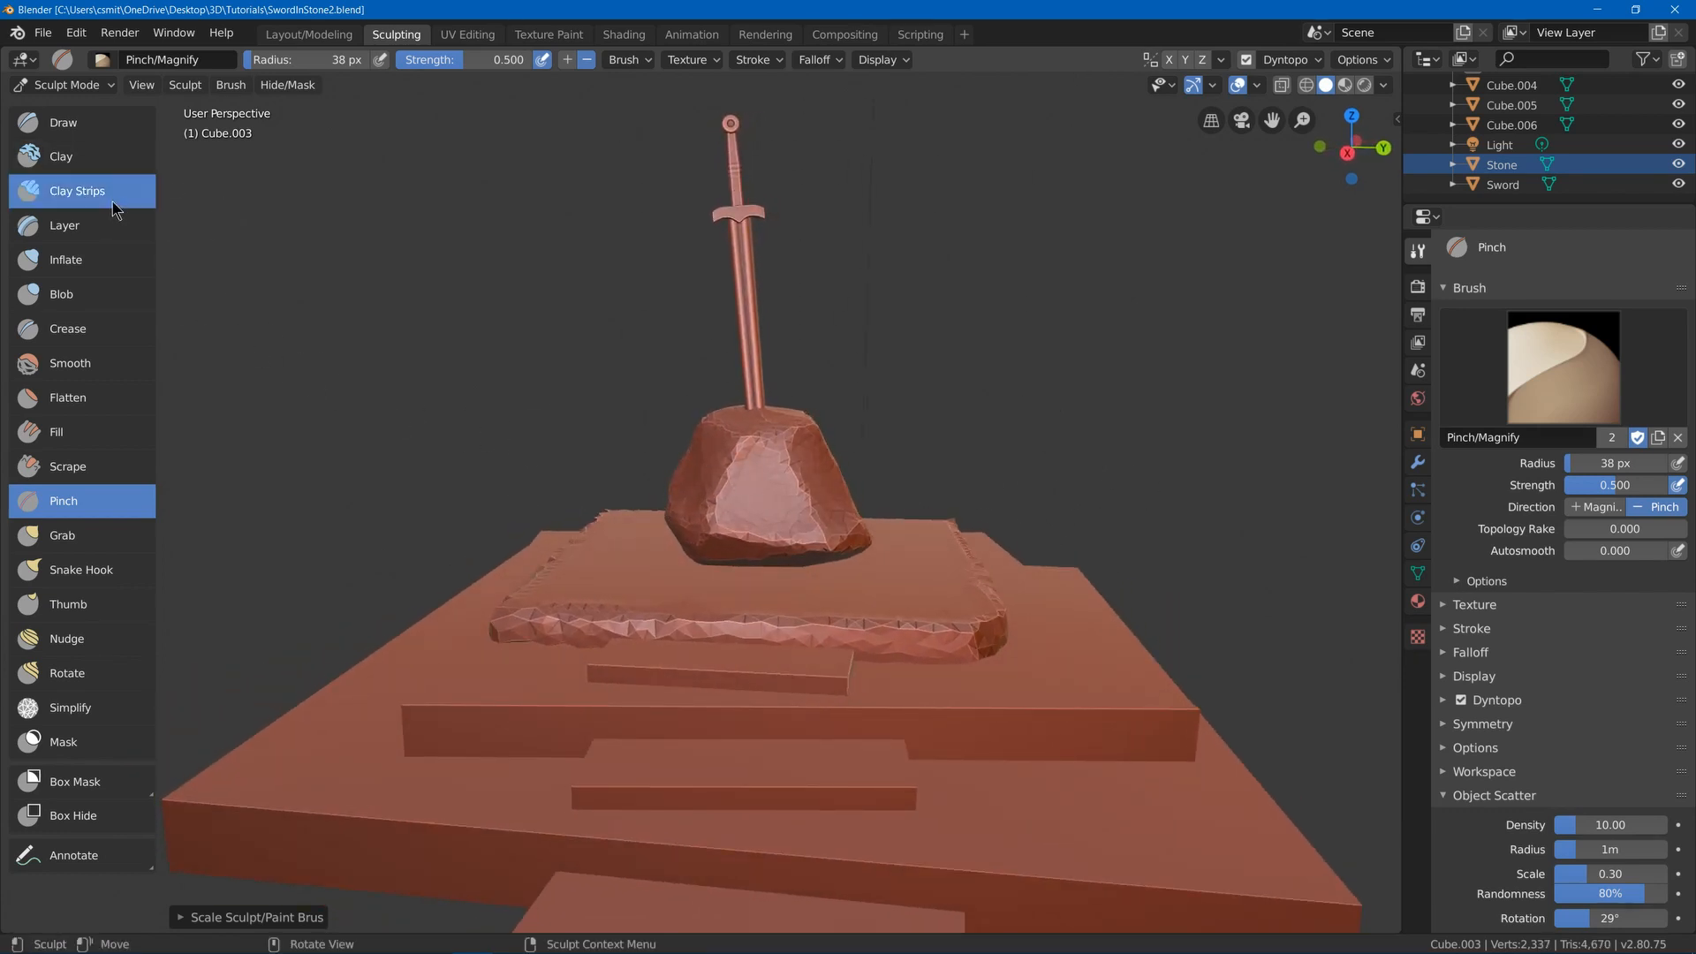
# - Build up uneven relief on the top tier's upper surface using Clay Strips with an 83 px radius
pyautogui.click(77, 190)
pyautogui.moveTo(588, 447); pyautogui.dragTo(629, 500, button='middle')
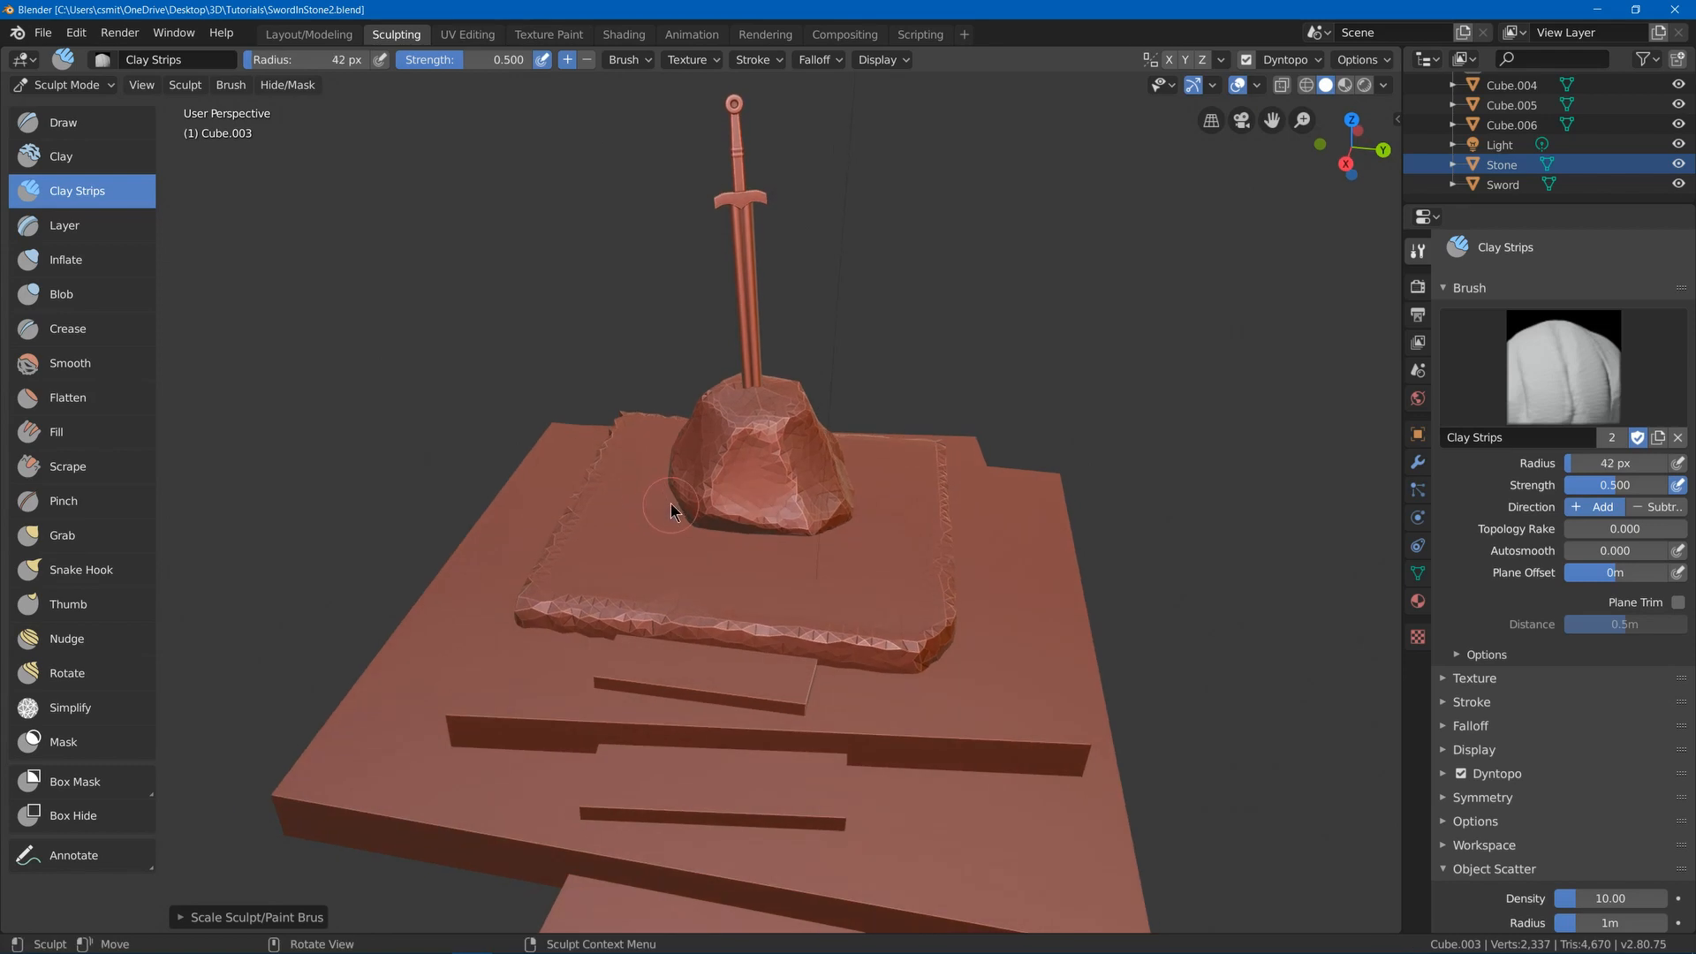
pyautogui.press(']')
pyautogui.press(']')
pyautogui.press(']')
pyautogui.press(']')
pyautogui.press(']')
pyautogui.press(']')
pyautogui.press(']')
pyautogui.moveTo(671, 503)
pyautogui.mouseDown()
pyautogui.moveTo(709, 470)
pyautogui.moveTo(730, 531)
pyautogui.moveTo(889, 517)
pyautogui.moveTo(874, 482)
pyautogui.mouseUp()
pyautogui.moveTo(694, 472)
pyautogui.mouseDown()
pyautogui.moveTo(679, 433)
pyautogui.moveTo(677, 473)
pyautogui.mouseUp()
pyautogui.moveTo(870, 552); pyautogui.dragTo(915, 435)
pyautogui.moveTo(922, 413)
pyautogui.mouseDown(button='middle')
pyautogui.moveTo(952, 362)
pyautogui.moveTo(855, 474)
pyautogui.mouseUp(button='middle')
pyautogui.moveTo(676, 596)
pyautogui.mouseDown()
pyautogui.moveTo(616, 617)
pyautogui.moveTo(654, 623)
pyautogui.mouseUp()
pyautogui.moveTo(893, 517)
pyautogui.mouseDown()
pyautogui.moveTo(868, 459)
pyautogui.moveTo(649, 465)
pyautogui.mouseUp()
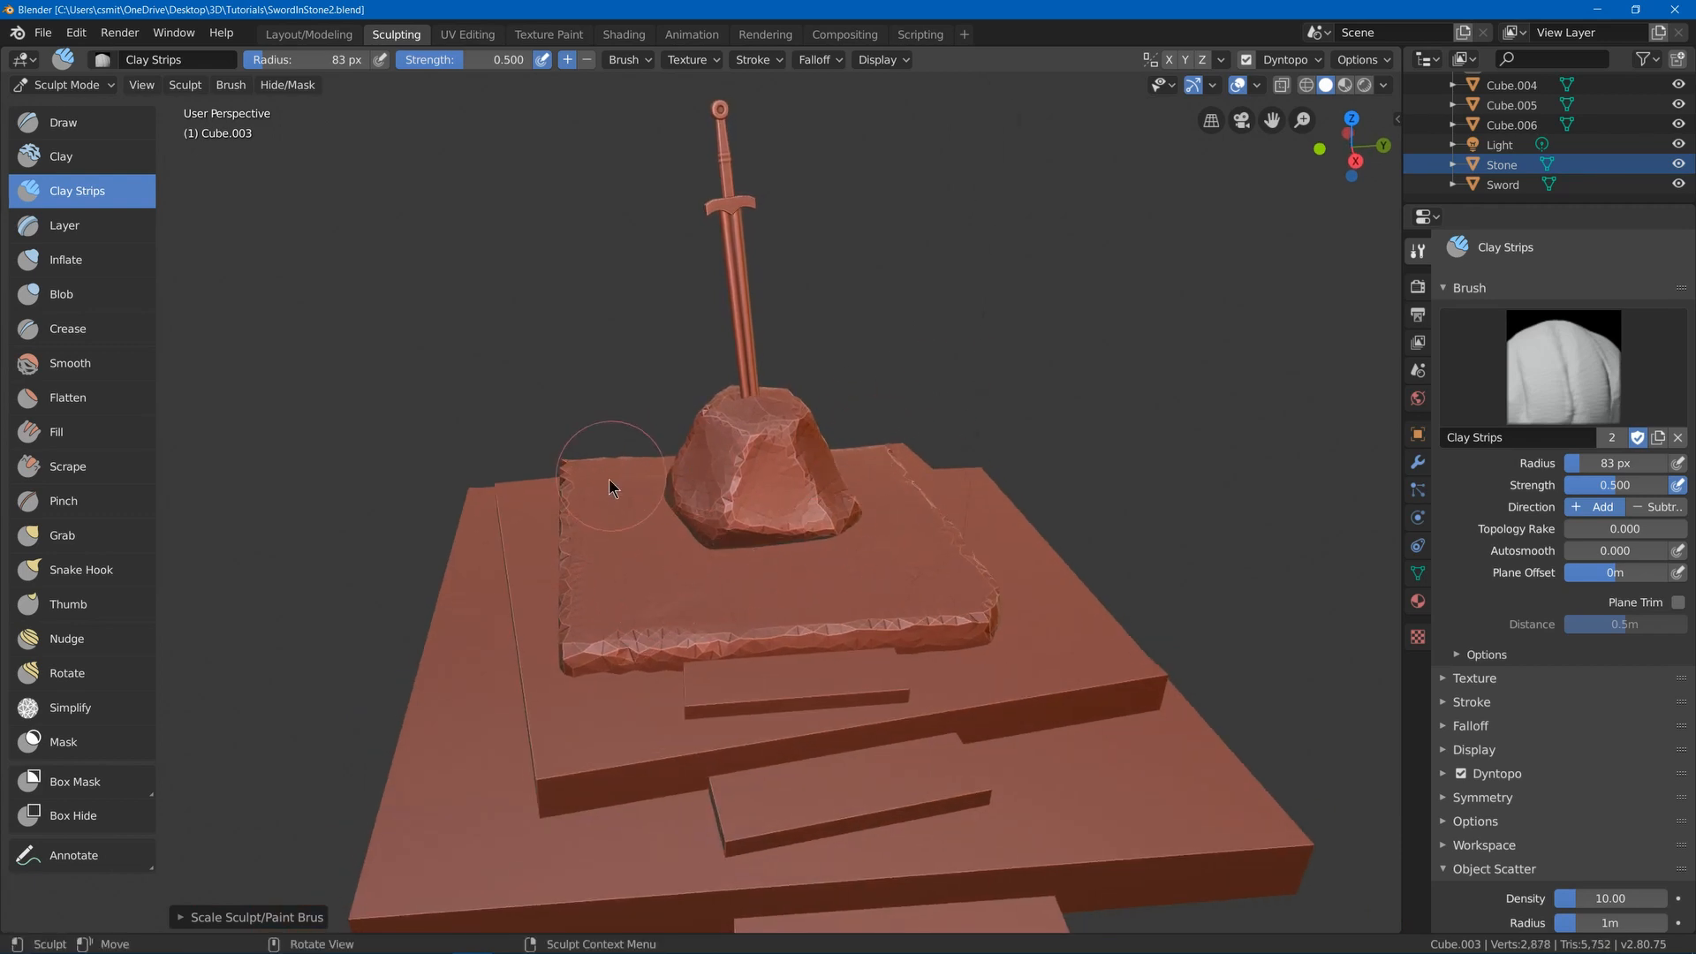
pyautogui.moveTo(610, 489); pyautogui.dragTo(699, 362, button='middle')
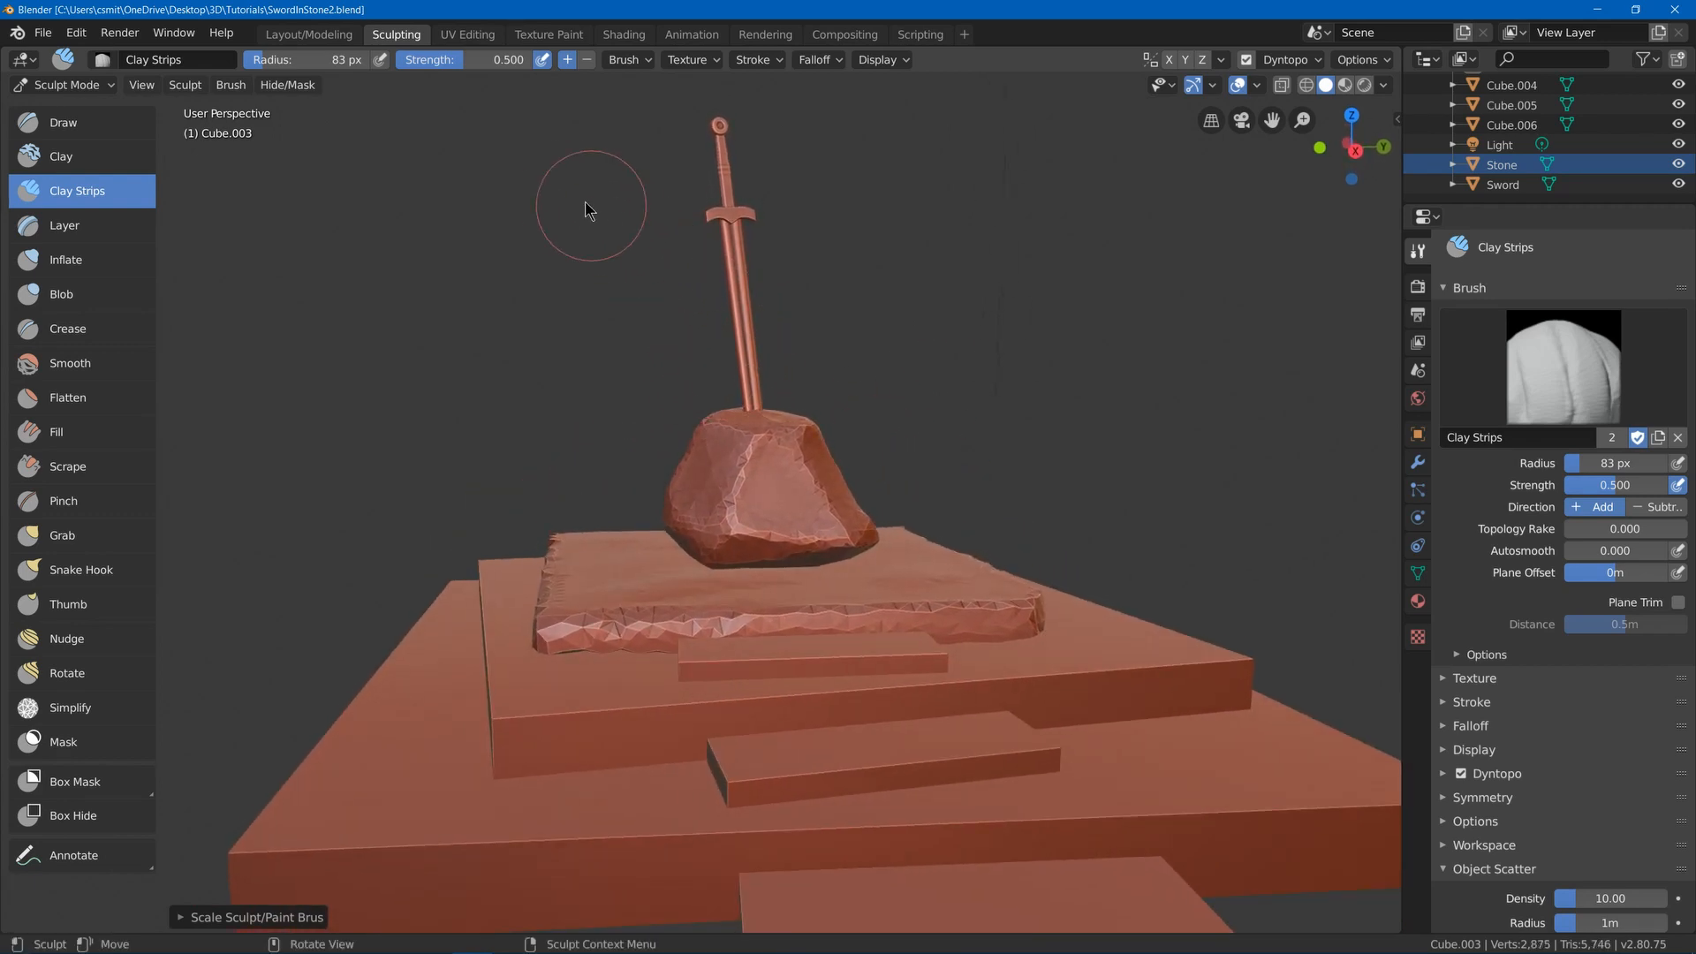
# - Select the pedestal's middle tier in the Layout workspace, return to Sculpting, and enable Dyntopo with the Scrape brush
pyautogui.moveTo(386, 89); pyautogui.dragTo(592, 733, button='middle')
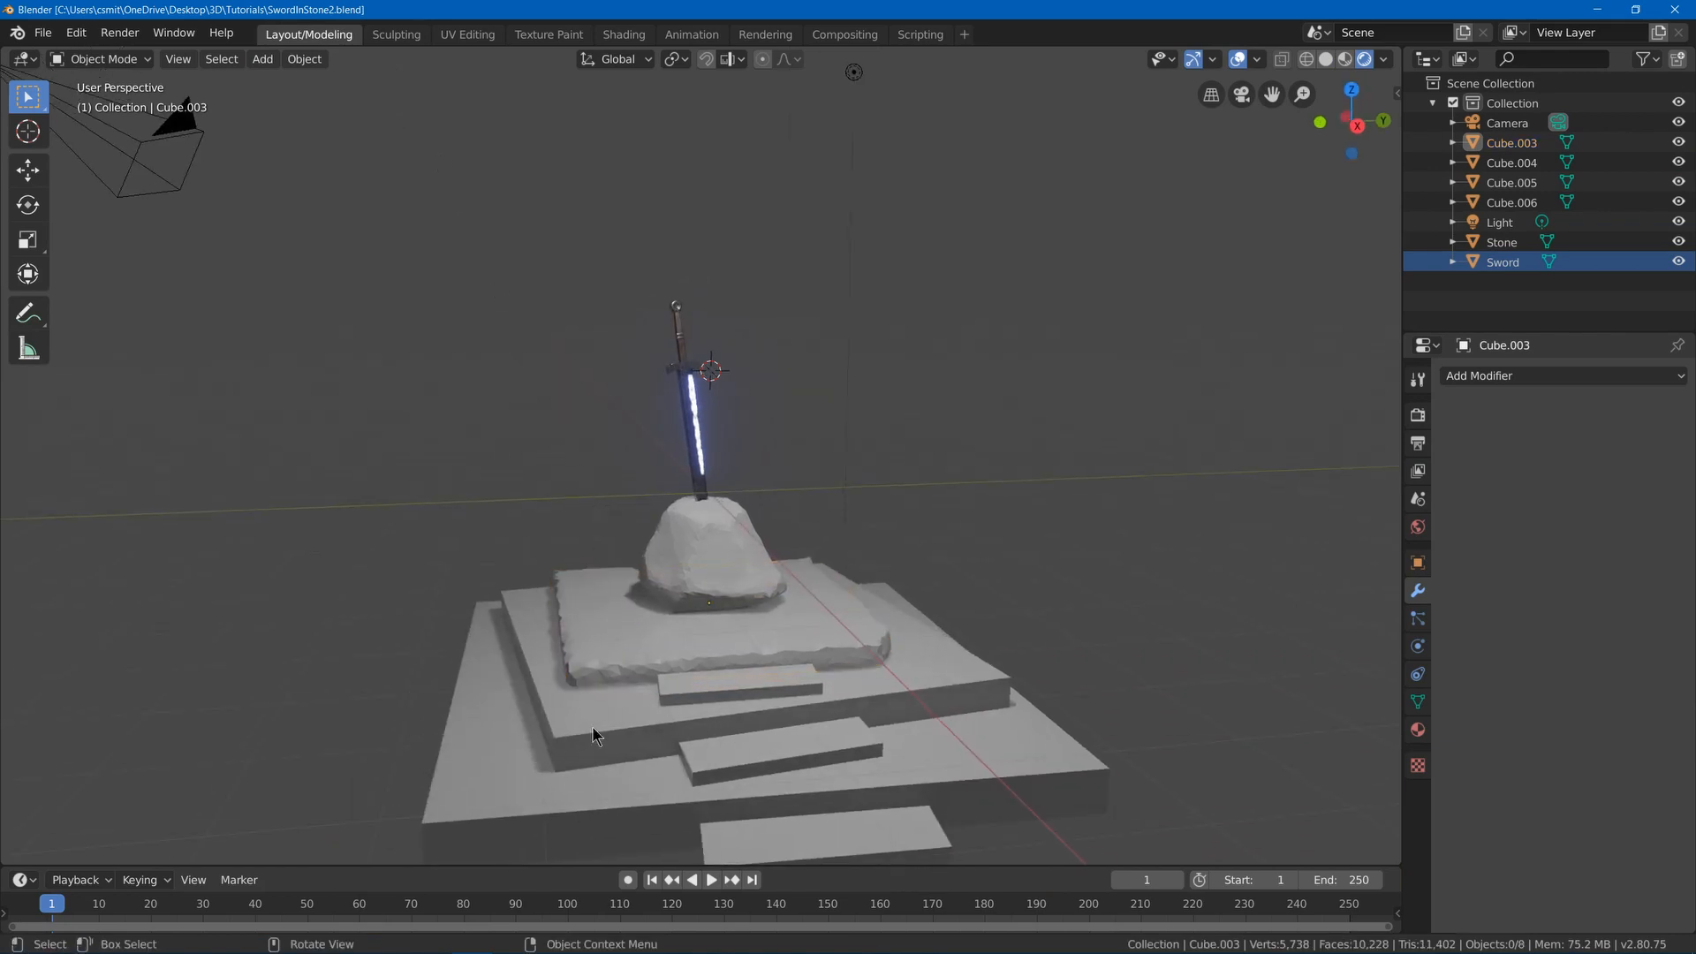
pyautogui.click(396, 34)
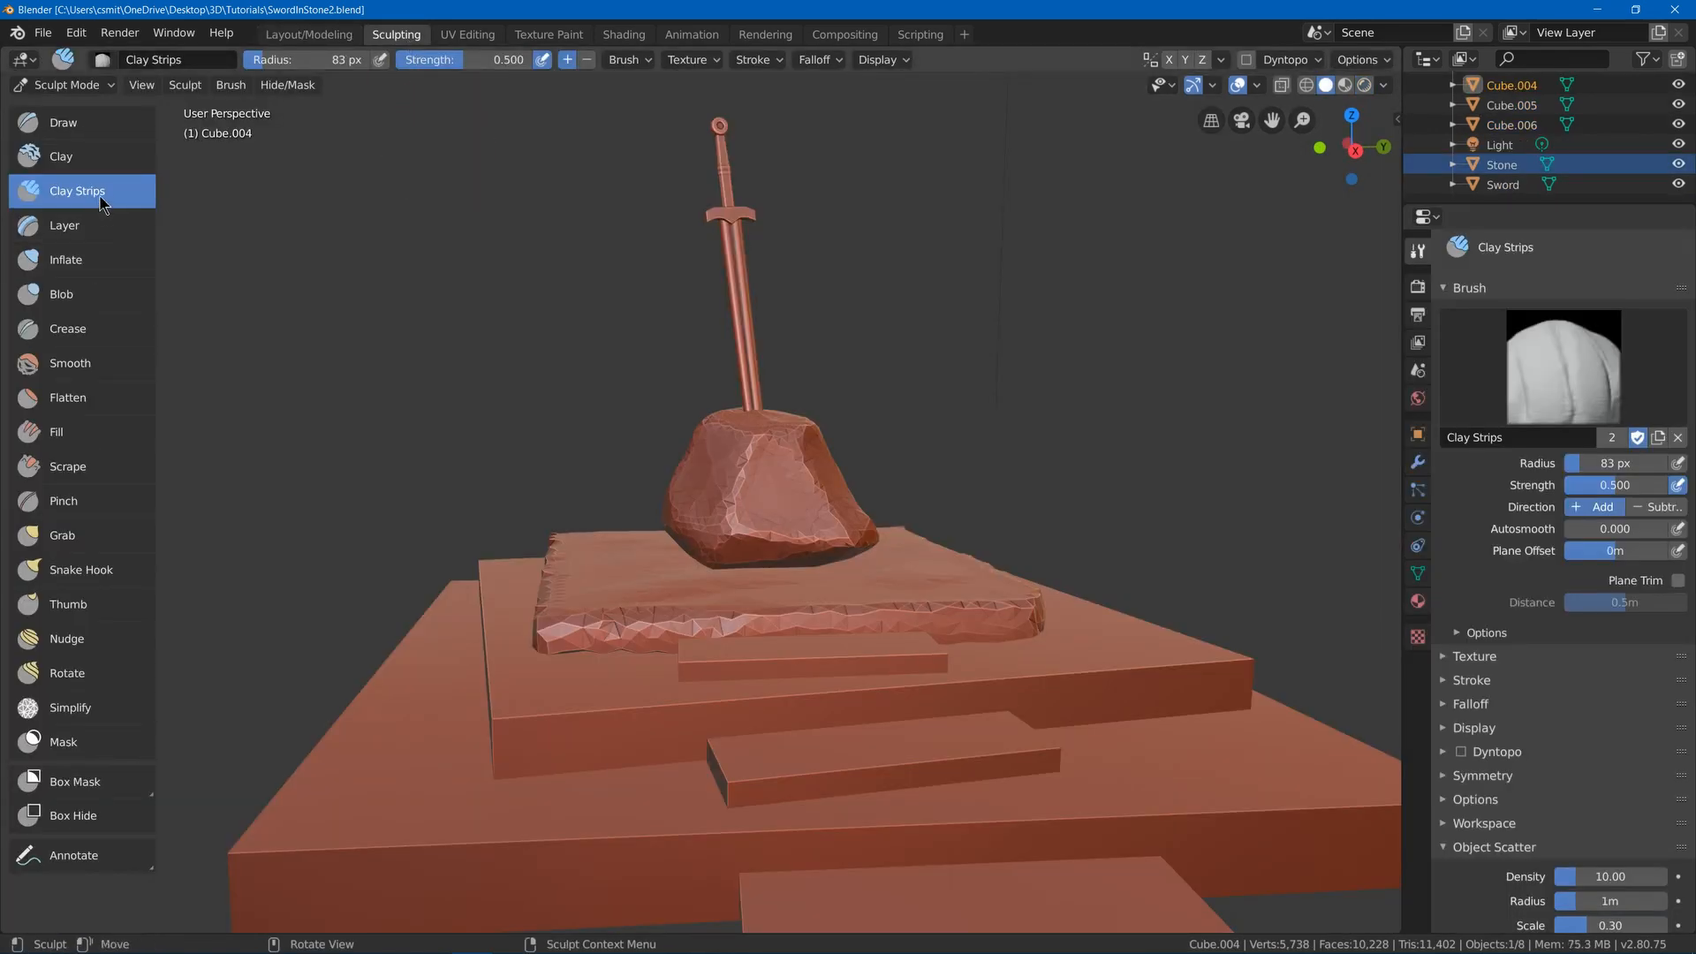
pyautogui.click(67, 467)
pyautogui.hotkey('ctrl', 'd')
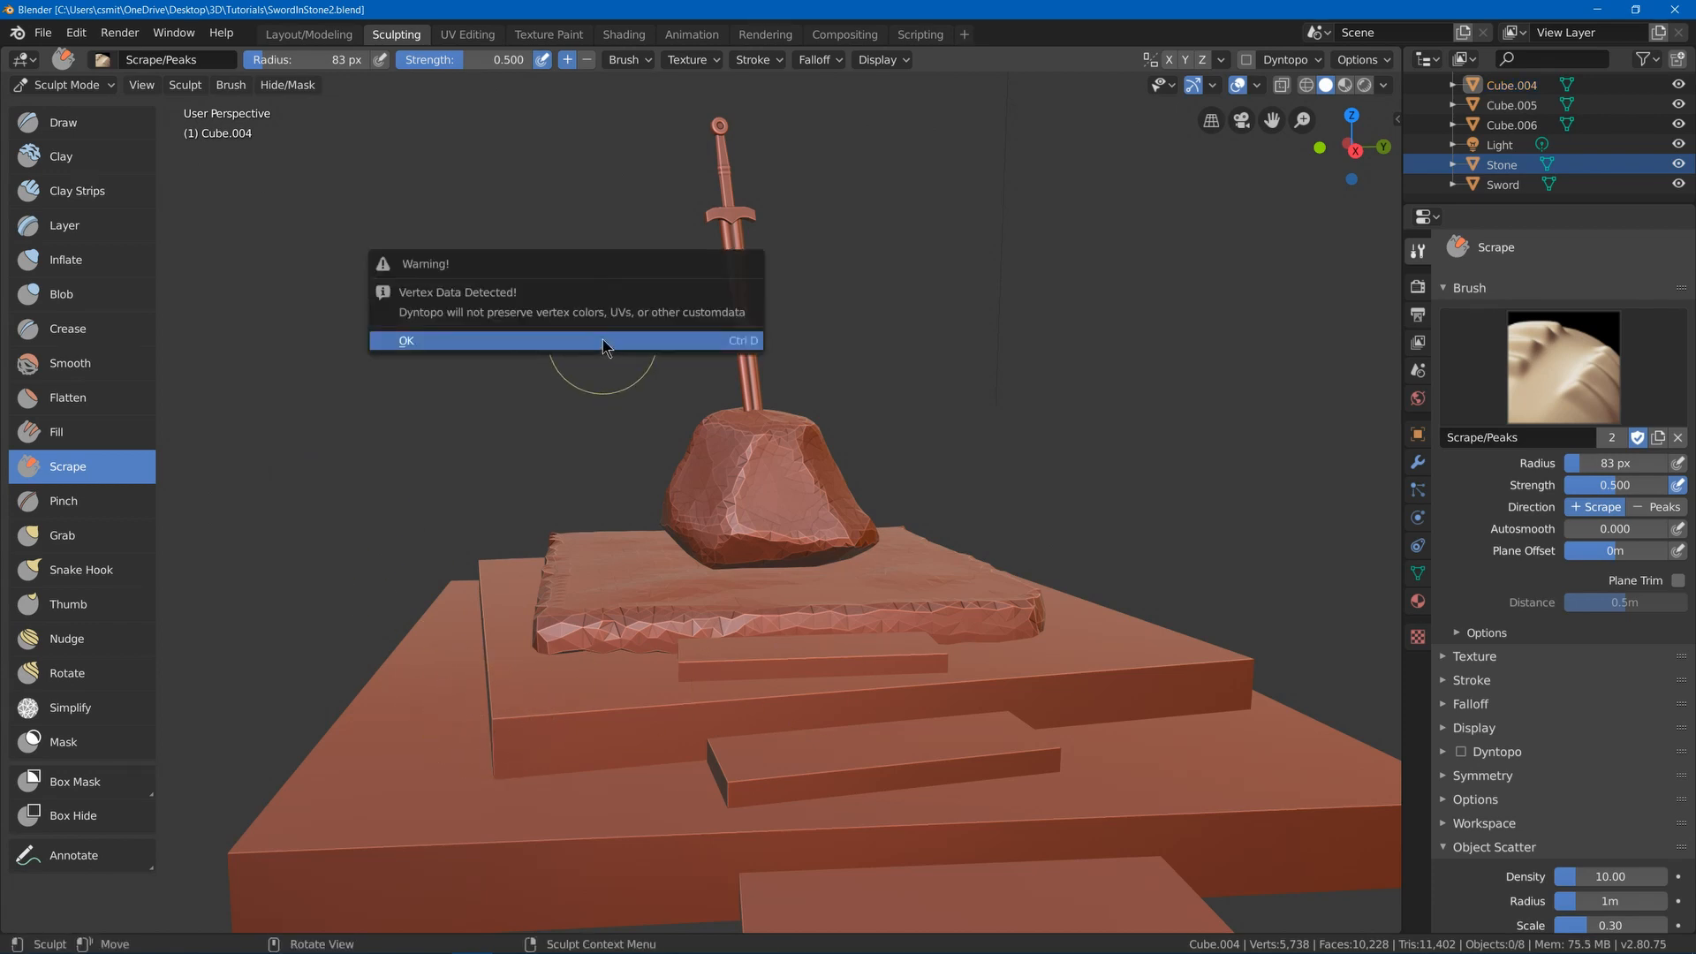
pyautogui.click(606, 342)
# - Scrape the middle tier's edges and corners all around, cutting a deeper chip into one front corner
pyautogui.moveTo(492, 719); pyautogui.dragTo(1175, 669)
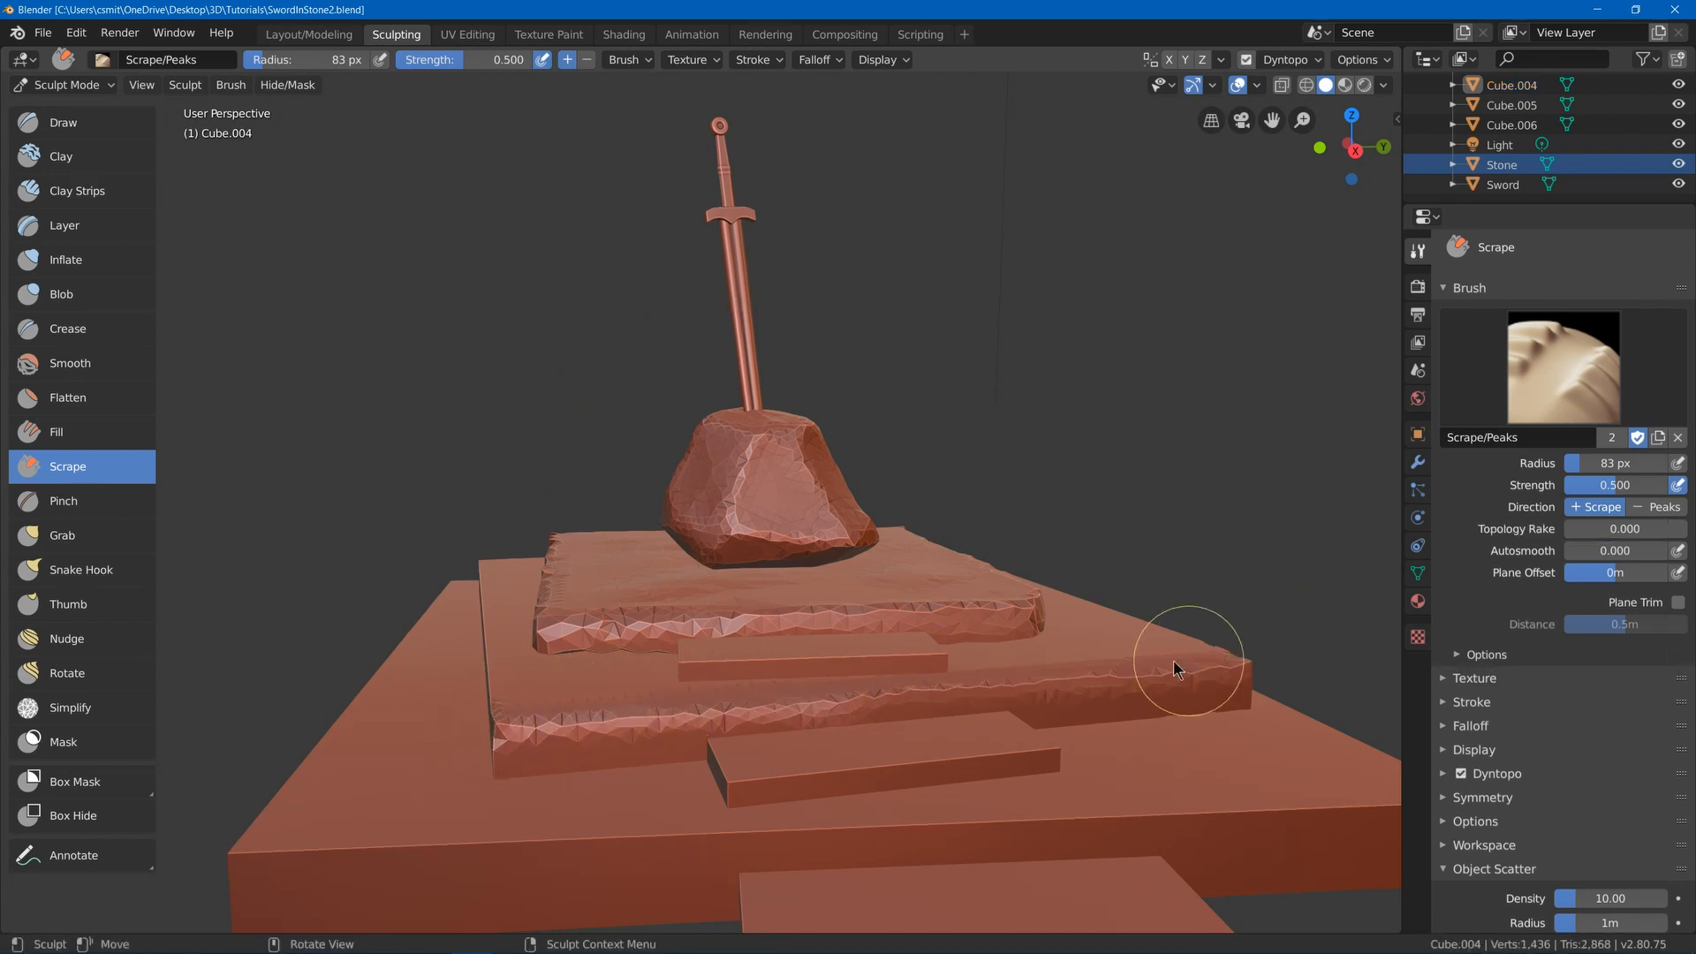
pyautogui.moveTo(433, 556); pyautogui.dragTo(534, 599, button='middle')
pyautogui.moveTo(811, 820); pyautogui.dragTo(806, 826)
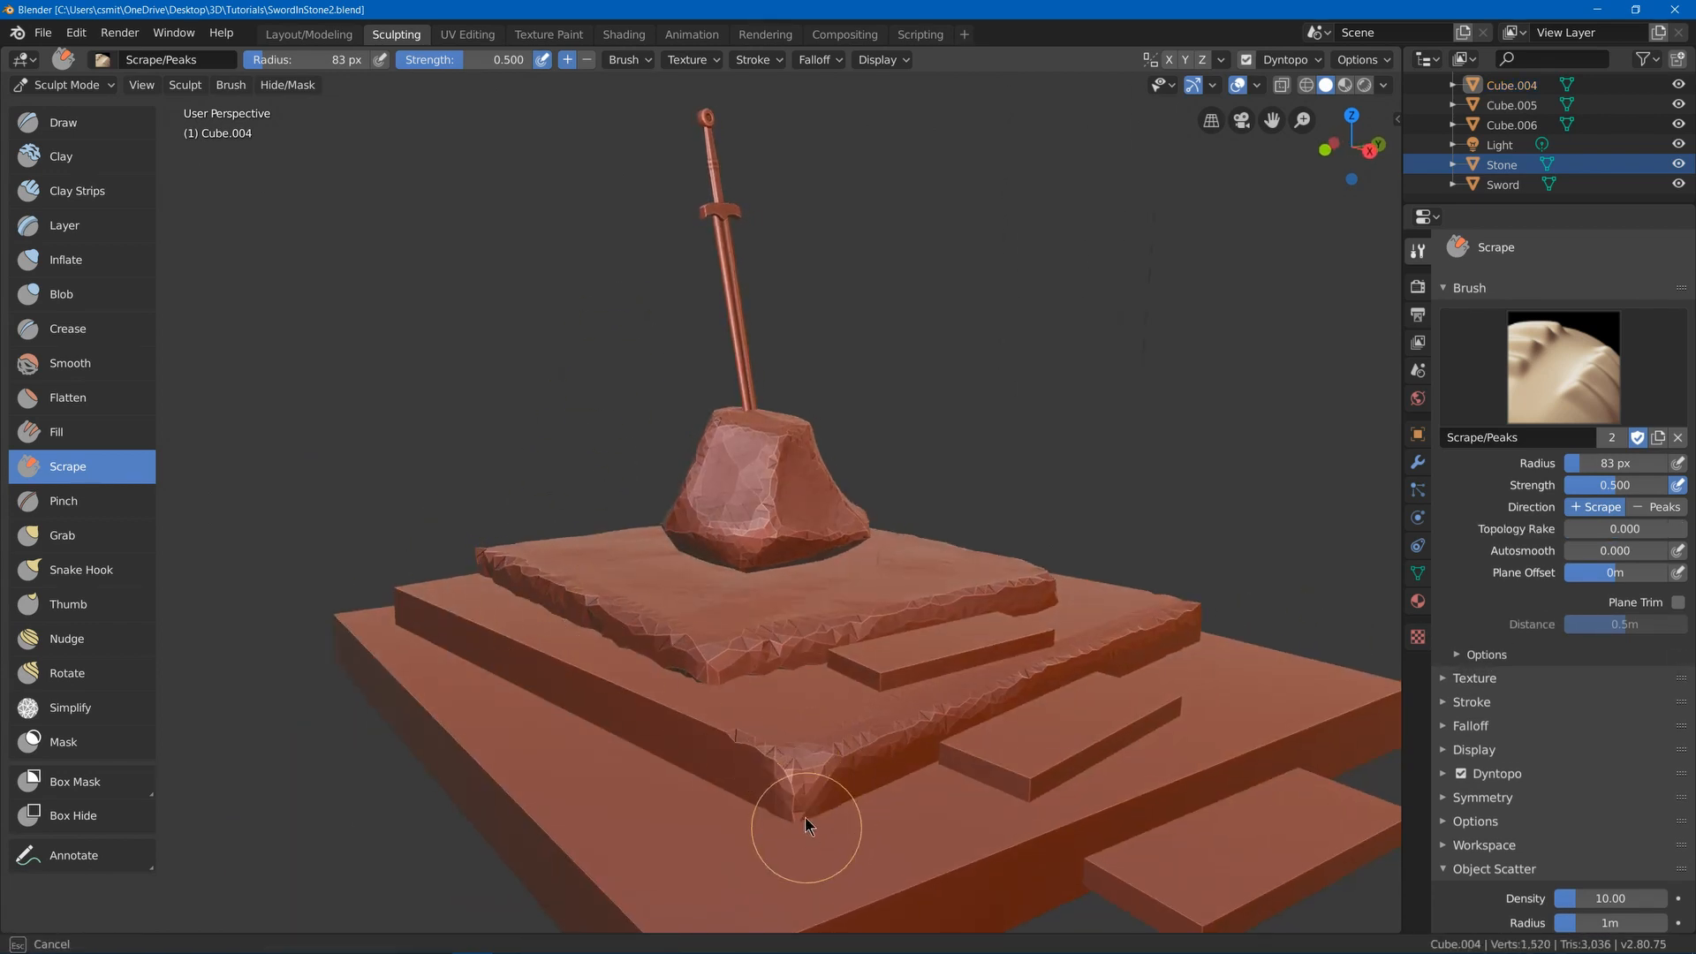
pyautogui.moveTo(403, 592)
pyautogui.mouseDown()
pyautogui.moveTo(767, 751)
pyautogui.moveTo(832, 759)
pyautogui.moveTo(583, 664)
pyautogui.mouseUp()
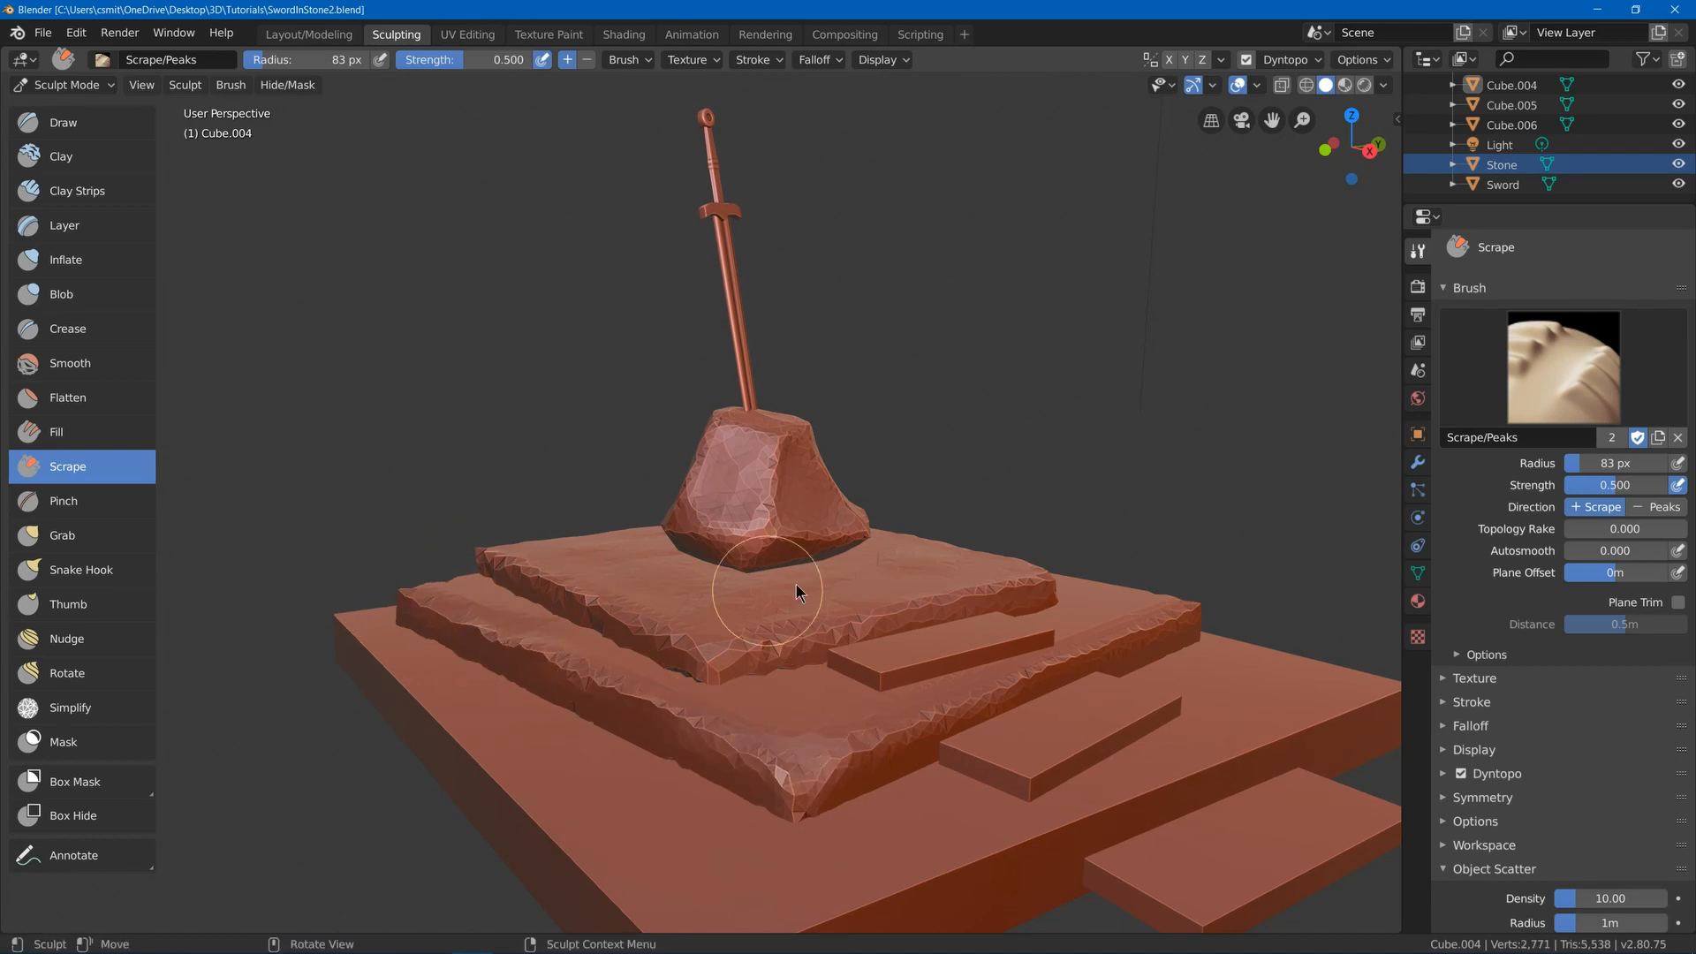
pyautogui.moveTo(1091, 583); pyautogui.dragTo(983, 579, button='middle')
pyautogui.moveTo(1082, 731)
pyautogui.mouseDown(button='middle')
pyautogui.moveTo(1019, 686)
pyautogui.moveTo(968, 694)
pyautogui.mouseUp(button='middle')
pyautogui.moveTo(866, 823)
pyautogui.mouseDown()
pyautogui.moveTo(1135, 606)
pyautogui.moveTo(867, 825)
pyautogui.mouseUp()
pyautogui.moveTo(864, 751); pyautogui.dragTo(844, 817)
pyautogui.moveTo(795, 800); pyautogui.dragTo(866, 786, button='middle')
pyautogui.moveTo(388, 691); pyautogui.dragTo(502, 666)
pyautogui.moveTo(438, 718); pyautogui.dragTo(488, 733, button='middle')
pyautogui.moveTo(488, 740); pyautogui.dragTo(594, 693)
pyautogui.moveTo(614, 610); pyautogui.dragTo(568, 604, button='middle')
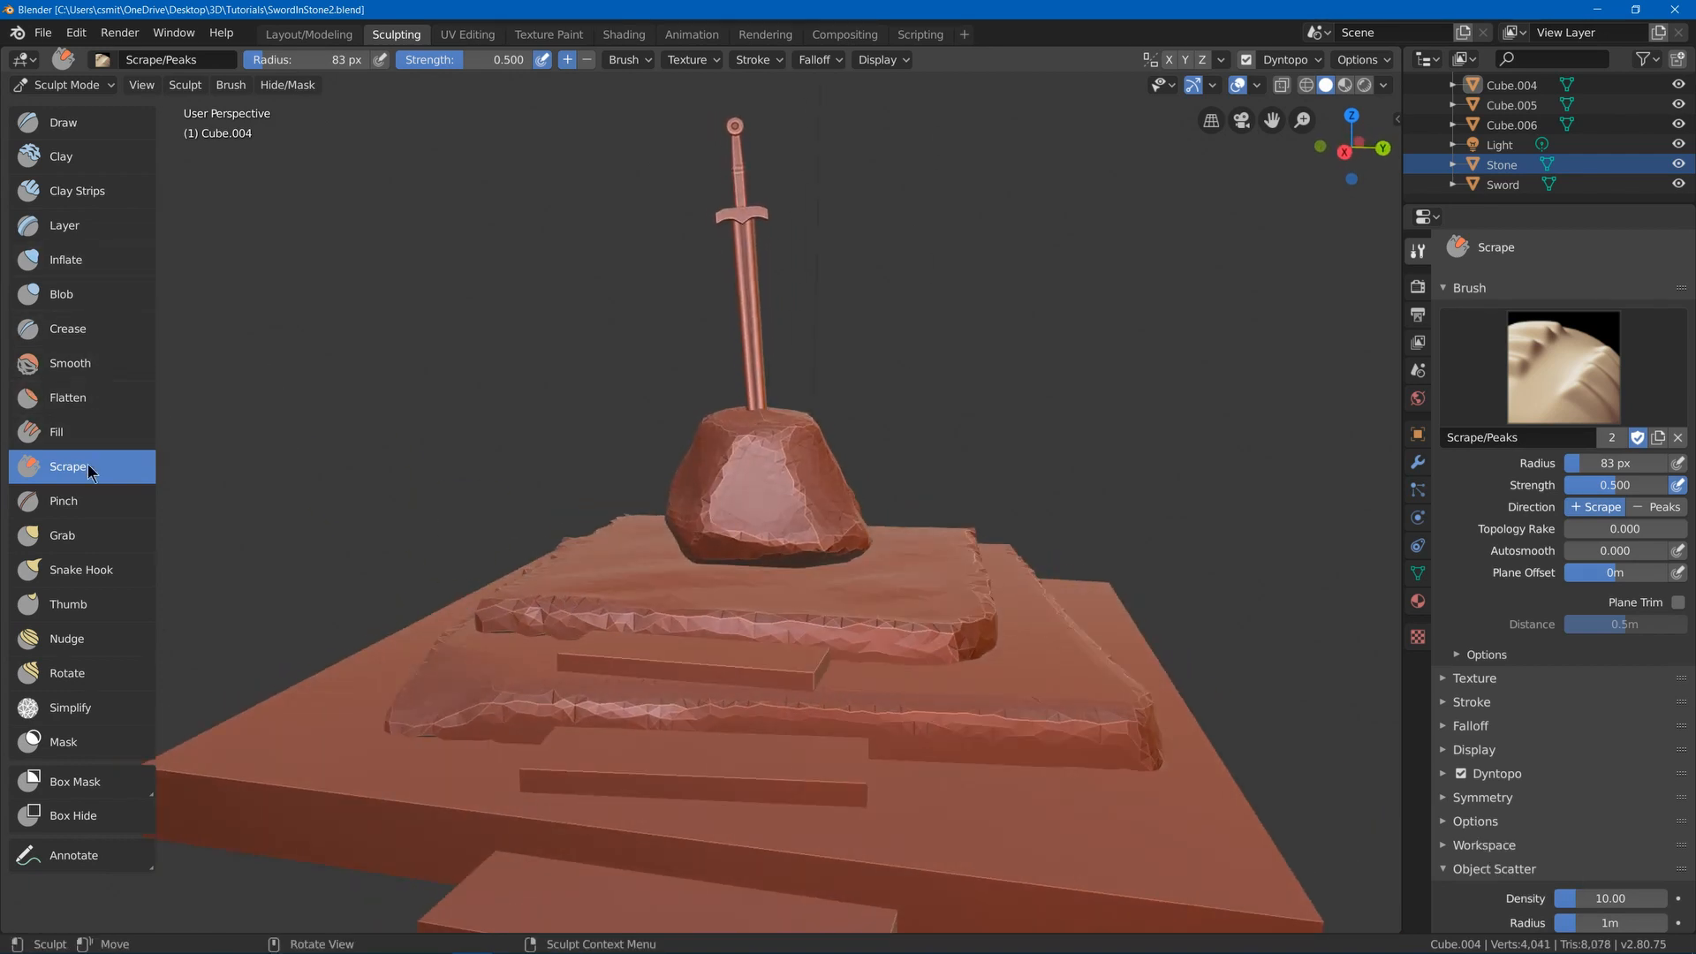
# - Crease the middle tier's front edge and corners with the Crease brush, working around the chipped corner
pyautogui.click(102, 329)
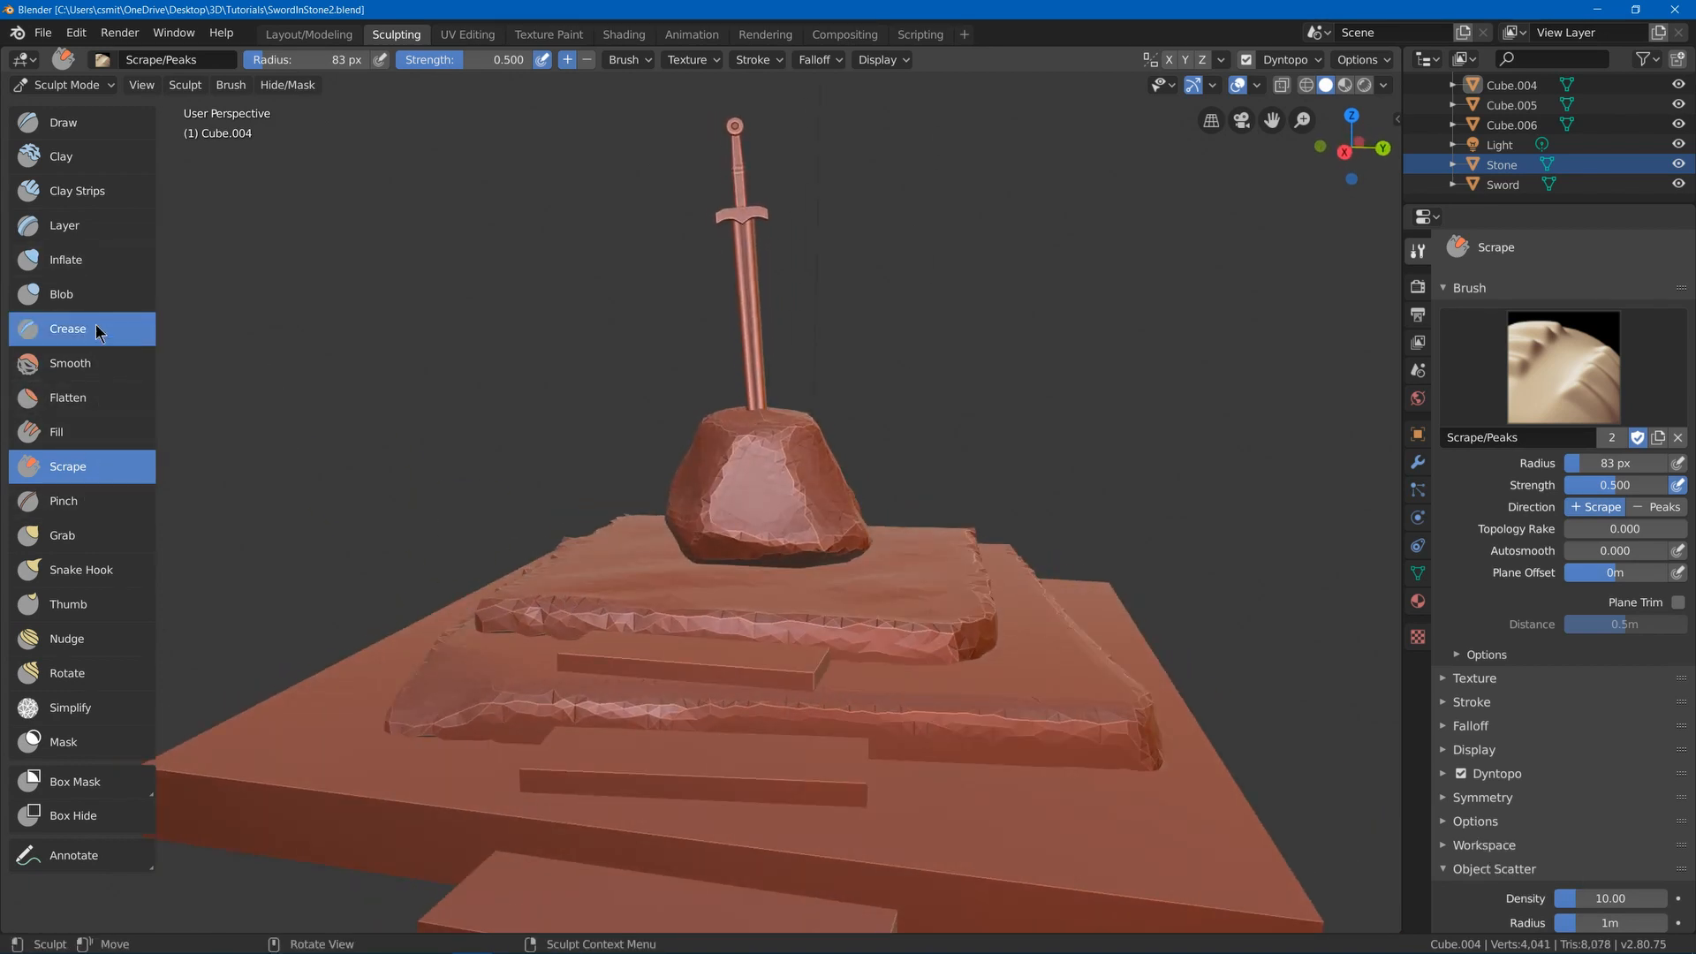
pyautogui.moveTo(499, 698); pyautogui.dragTo(1126, 731)
pyautogui.moveTo(1126, 732); pyautogui.dragTo(1063, 714, button='middle')
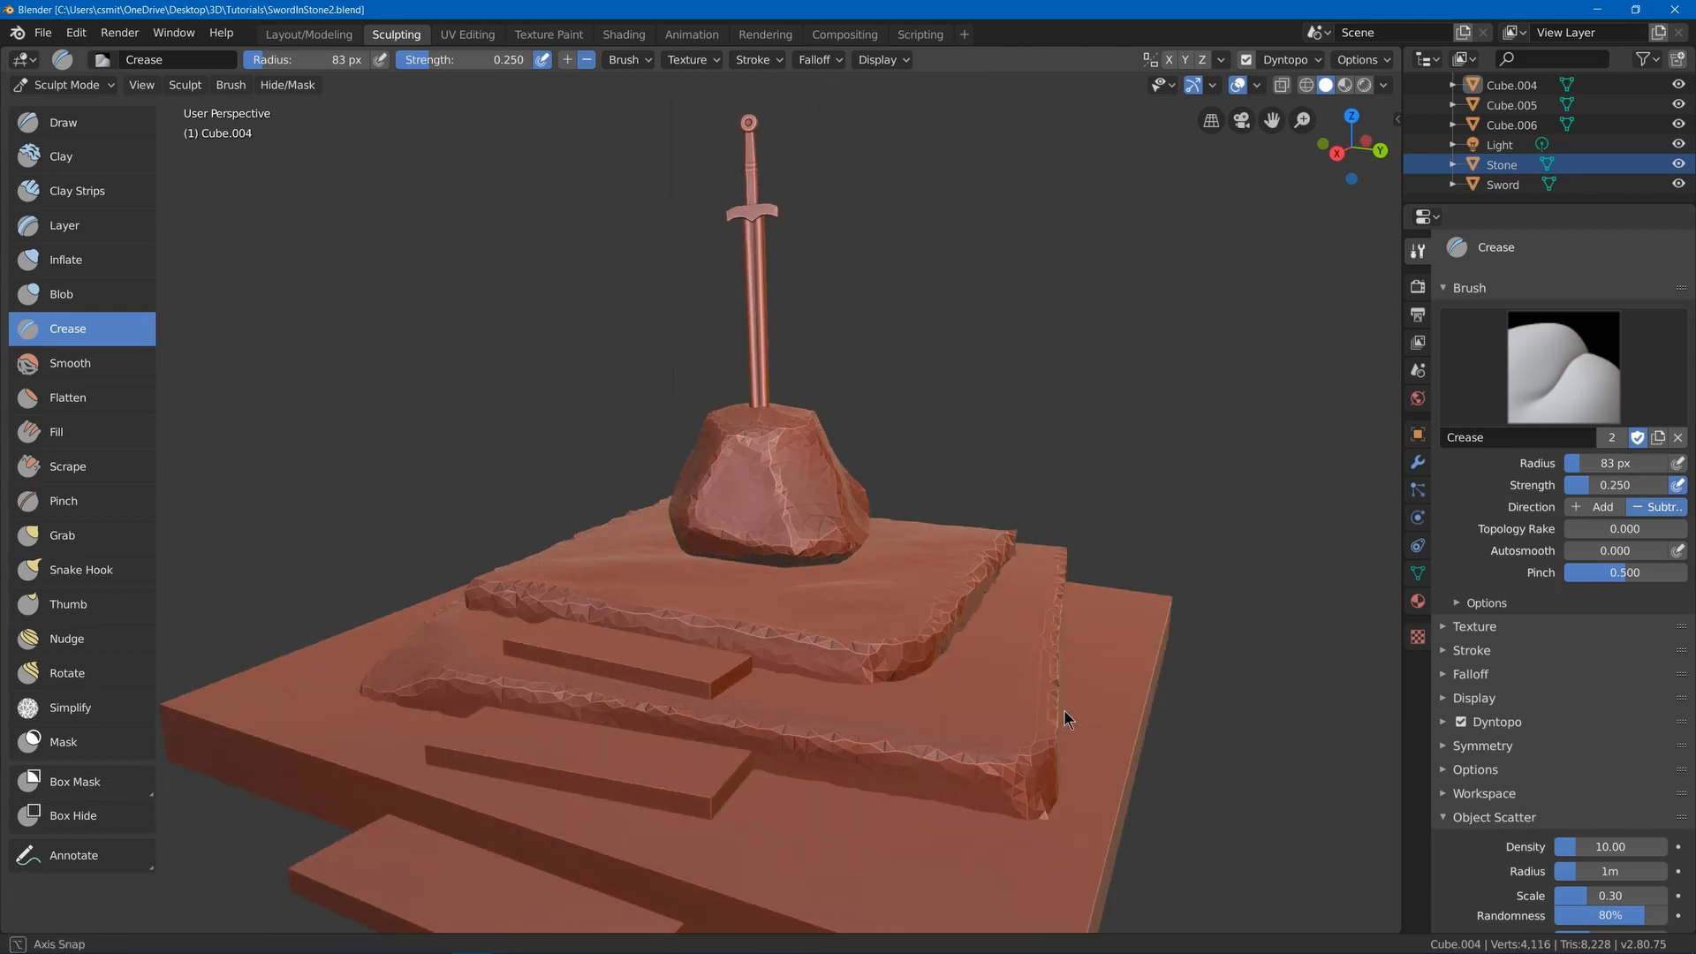
pyautogui.moveTo(1063, 714); pyautogui.dragTo(1032, 815)
pyautogui.moveTo(738, 694)
pyautogui.mouseDown(button='middle')
pyautogui.moveTo(659, 678)
pyautogui.moveTo(658, 695)
pyautogui.mouseUp(button='middle')
pyautogui.moveTo(611, 714); pyautogui.dragTo(677, 723)
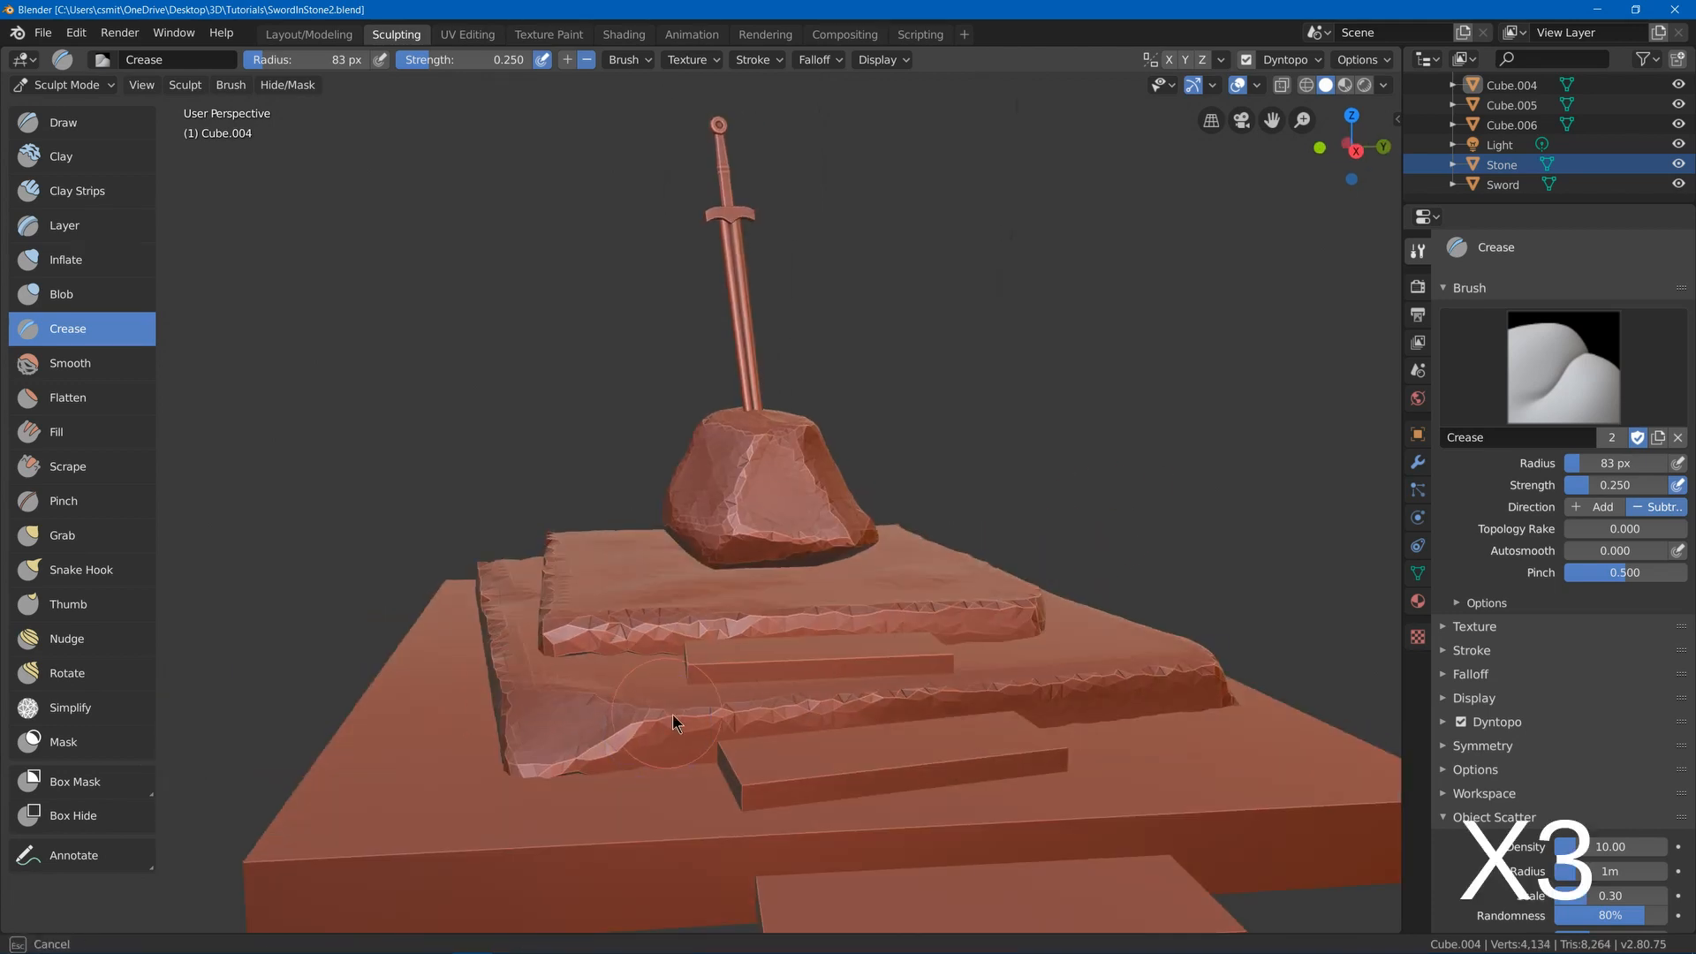
pyautogui.keyDown('ctrl'); pyautogui.moveTo(501, 721); pyautogui.dragTo(491, 654); pyautogui.keyUp('ctrl')
pyautogui.moveTo(713, 615); pyautogui.dragTo(753, 621, button='middle')
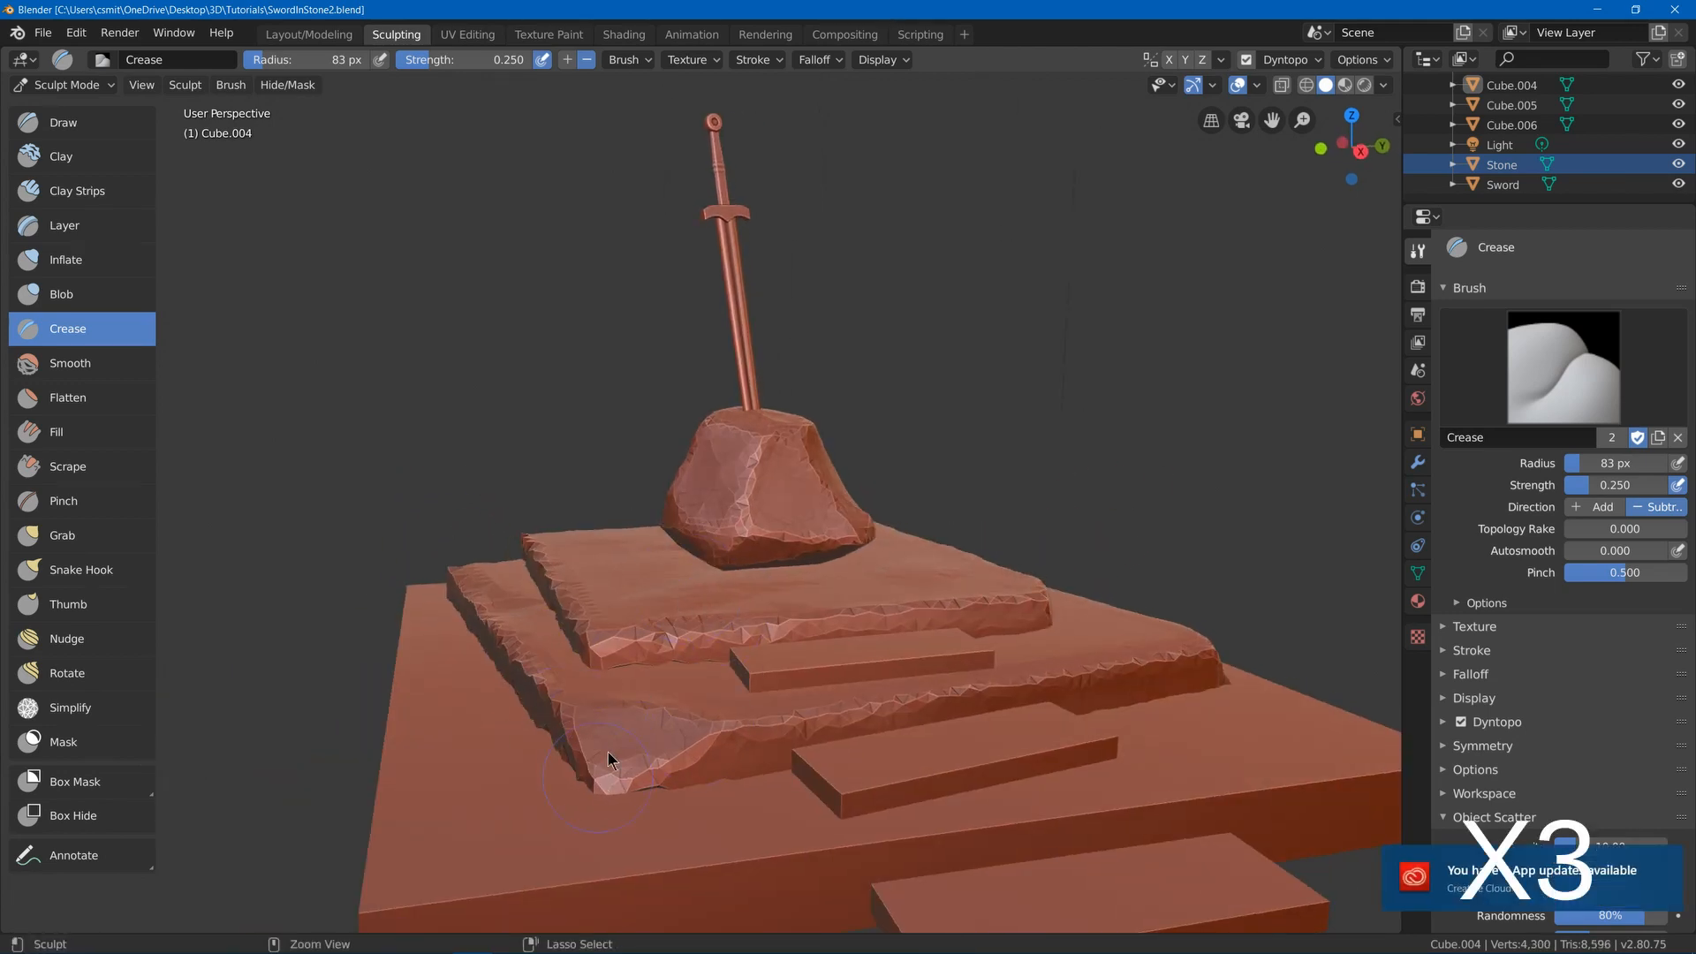
# - Pinch the middle tier's front edge, chipped corner and adjoining side edge with the Pinch brush
pyautogui.click(63, 501)
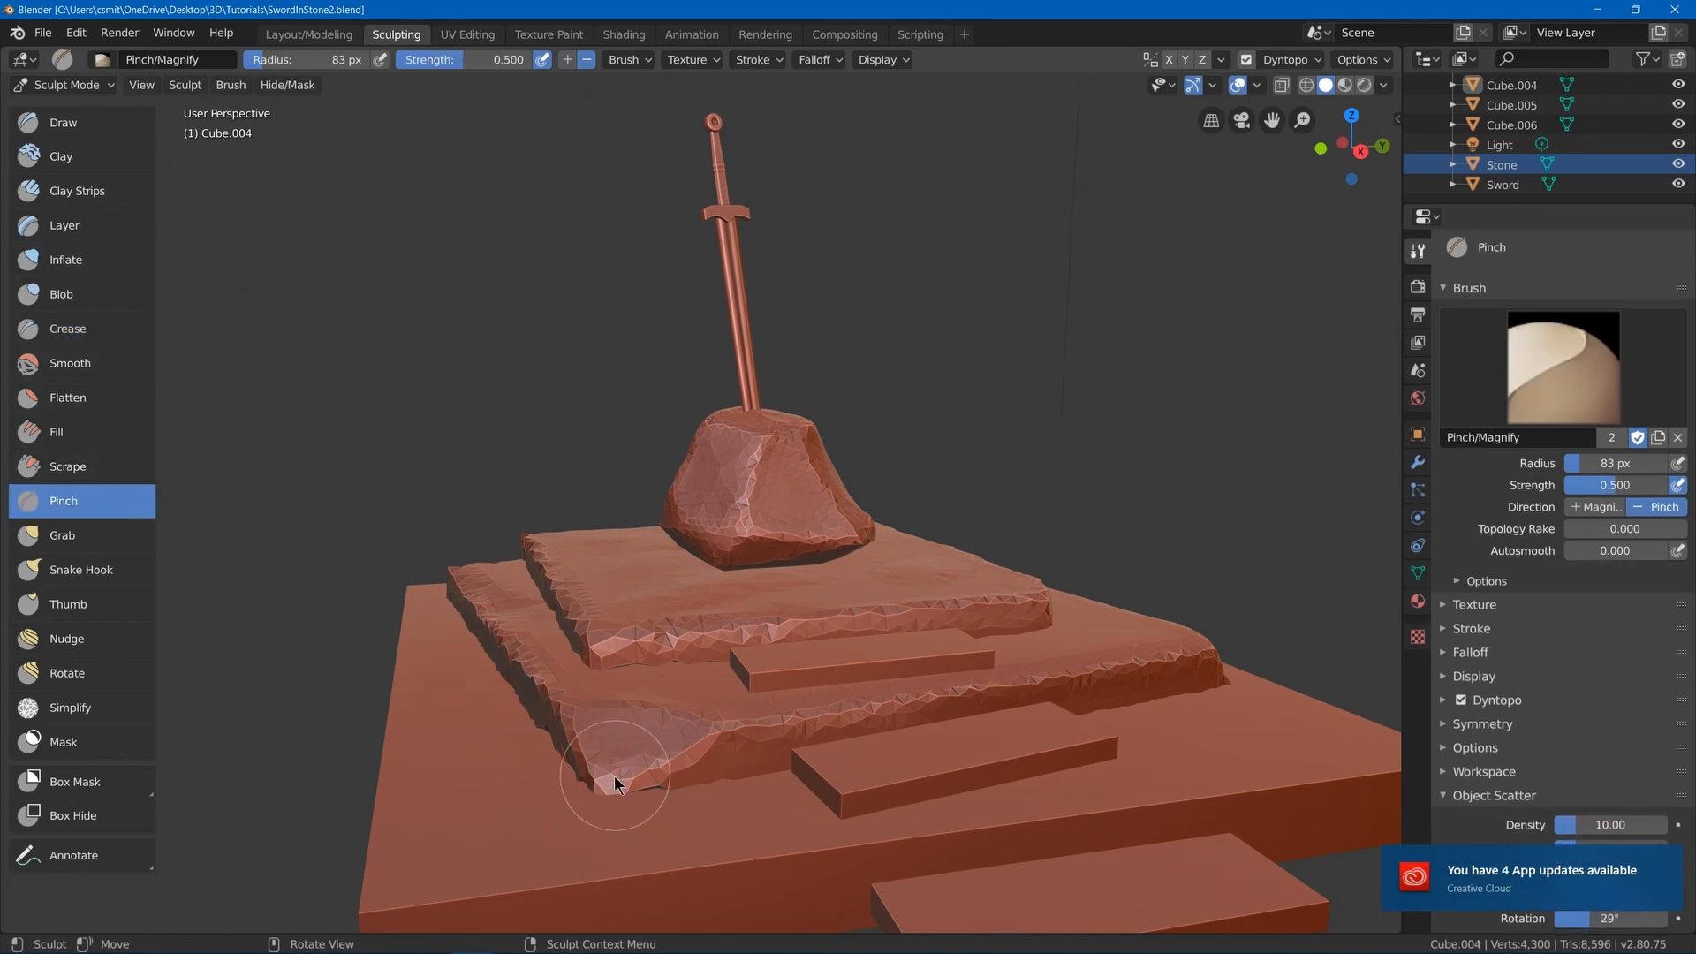
pyautogui.moveTo(616, 777)
pyautogui.mouseDown()
pyautogui.moveTo(864, 695)
pyautogui.moveTo(1304, 631)
pyautogui.mouseUp()
pyautogui.moveTo(587, 717); pyautogui.dragTo(740, 720)
pyautogui.moveTo(577, 705); pyautogui.dragTo(522, 623)
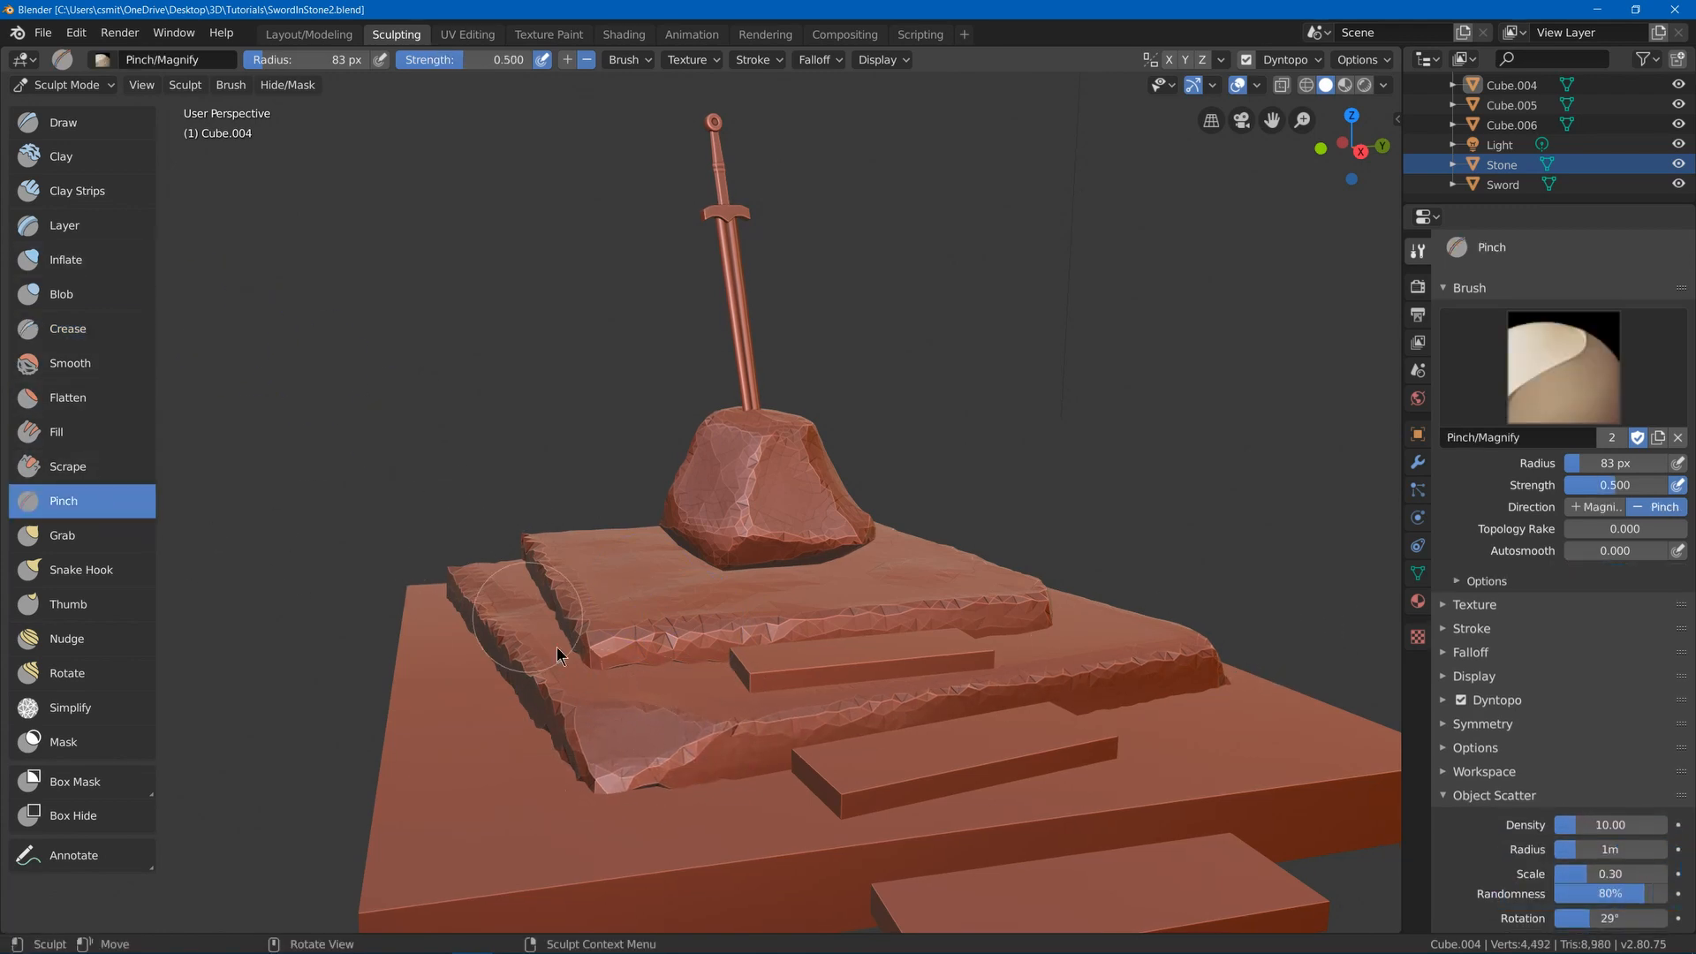
# - Add uneven relief to the middle tier's upper surface with the Clay Strips brush
pyautogui.click(78, 191)
pyautogui.moveTo(568, 463)
pyautogui.mouseDown(button='middle')
pyautogui.moveTo(634, 623)
pyautogui.moveTo(665, 603)
pyautogui.mouseUp(button='middle')
pyautogui.moveTo(665, 604); pyautogui.dragTo(720, 661)
pyautogui.moveTo(768, 694)
pyautogui.mouseDown()
pyautogui.moveTo(994, 491)
pyautogui.moveTo(963, 446)
pyautogui.mouseUp()
pyautogui.moveTo(954, 449); pyautogui.dragTo(804, 362, button='middle')
pyautogui.moveTo(989, 579); pyautogui.dragTo(881, 423)
pyautogui.moveTo(953, 579); pyautogui.dragTo(921, 540, button='middle')
pyautogui.moveTo(959, 654); pyautogui.dragTo(899, 662)
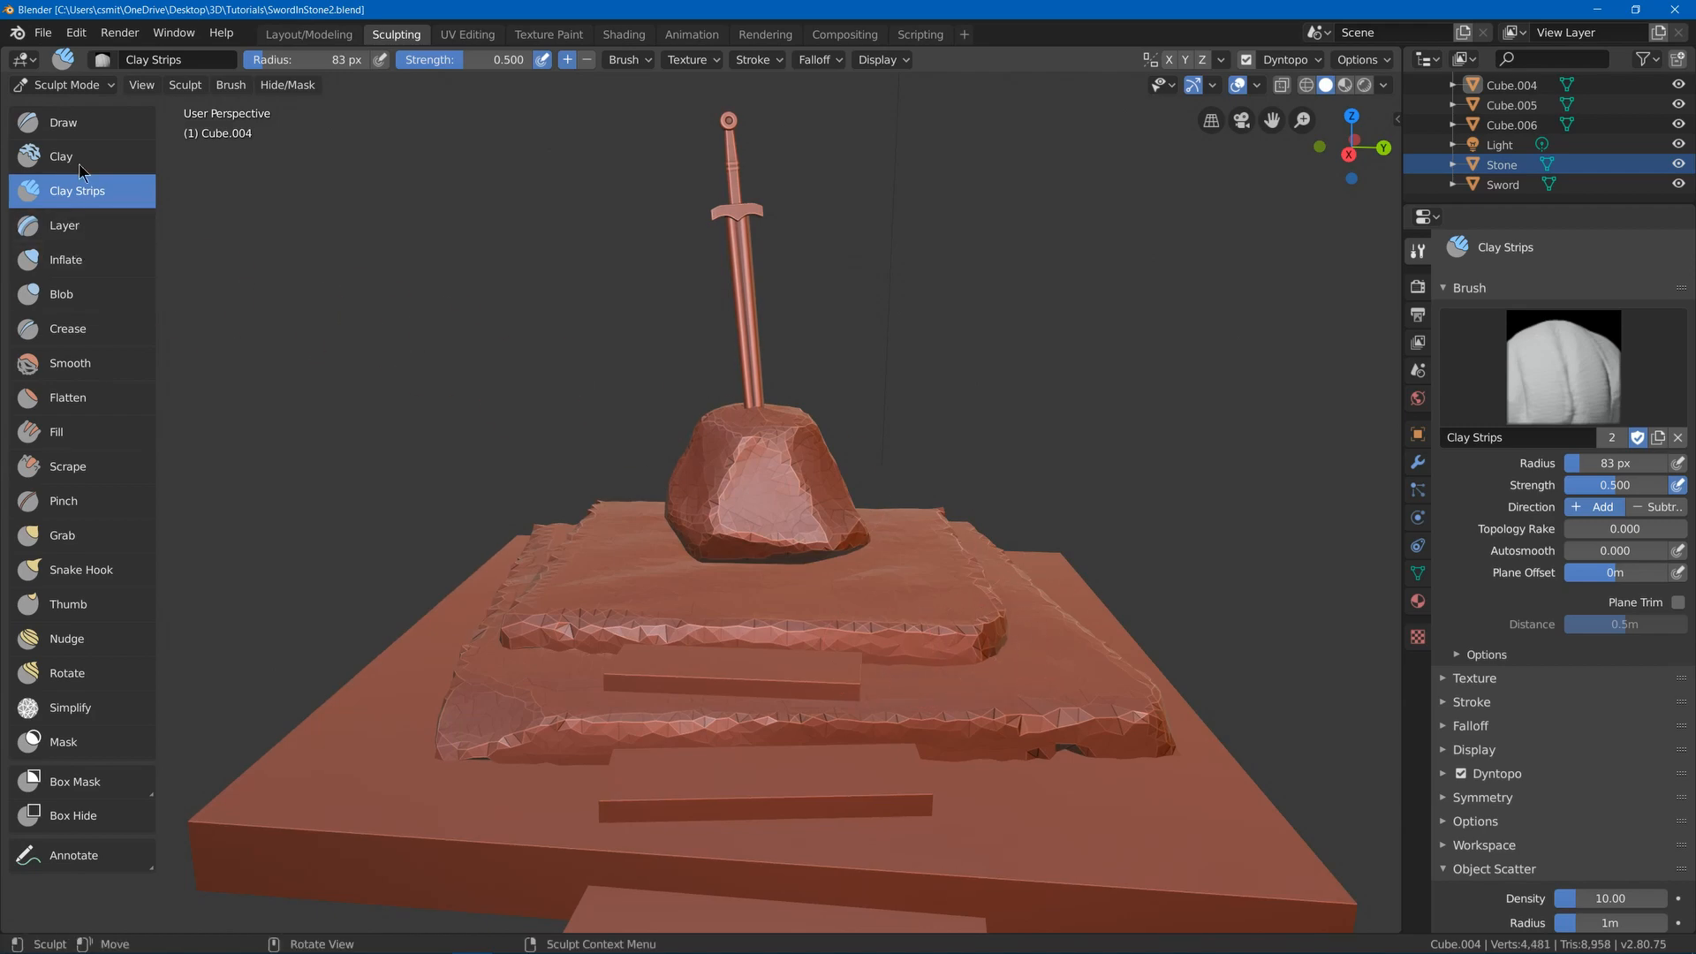
# - Select the pedestal's bottom tier in the Layout workspace, return to Sculpting, and enable Dyntopo with the Scrape brush
pyautogui.click(287, 35)
pyautogui.keyDown('shift'); pyautogui.moveTo(500, 752); pyautogui.dragTo(492, 576, button='middle'); pyautogui.keyUp('shift')
pyautogui.click(520, 514)
pyautogui.click(396, 35)
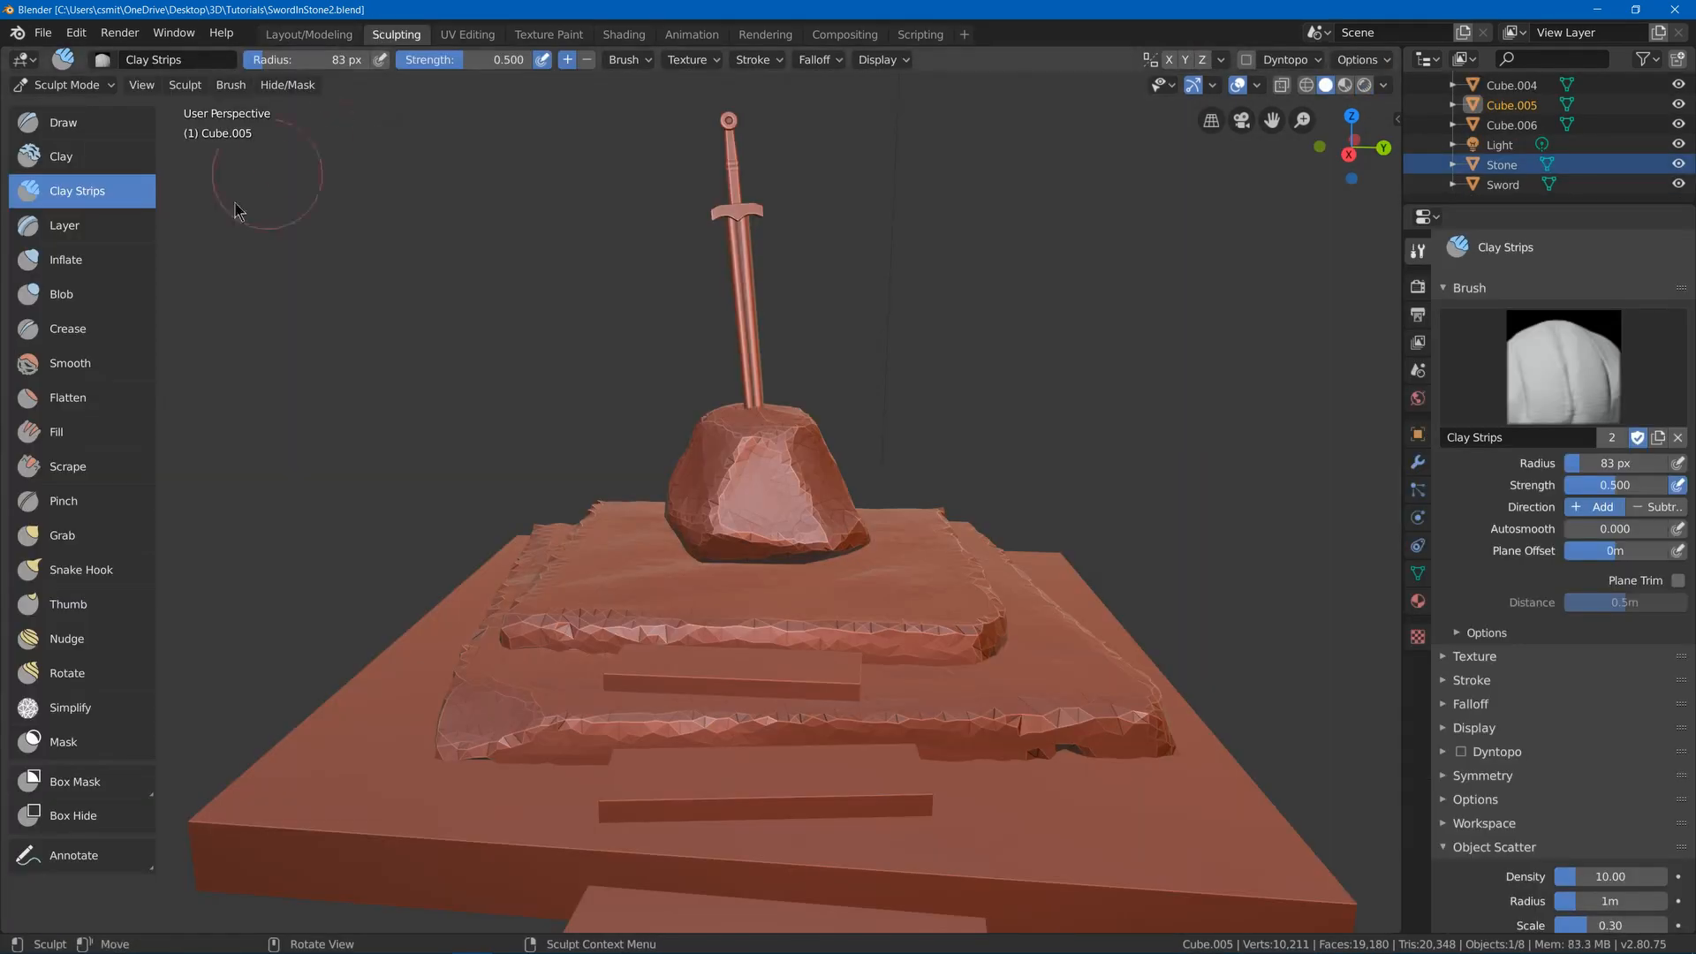
pyautogui.click(68, 467)
pyautogui.hotkey('ctrl', 'd')
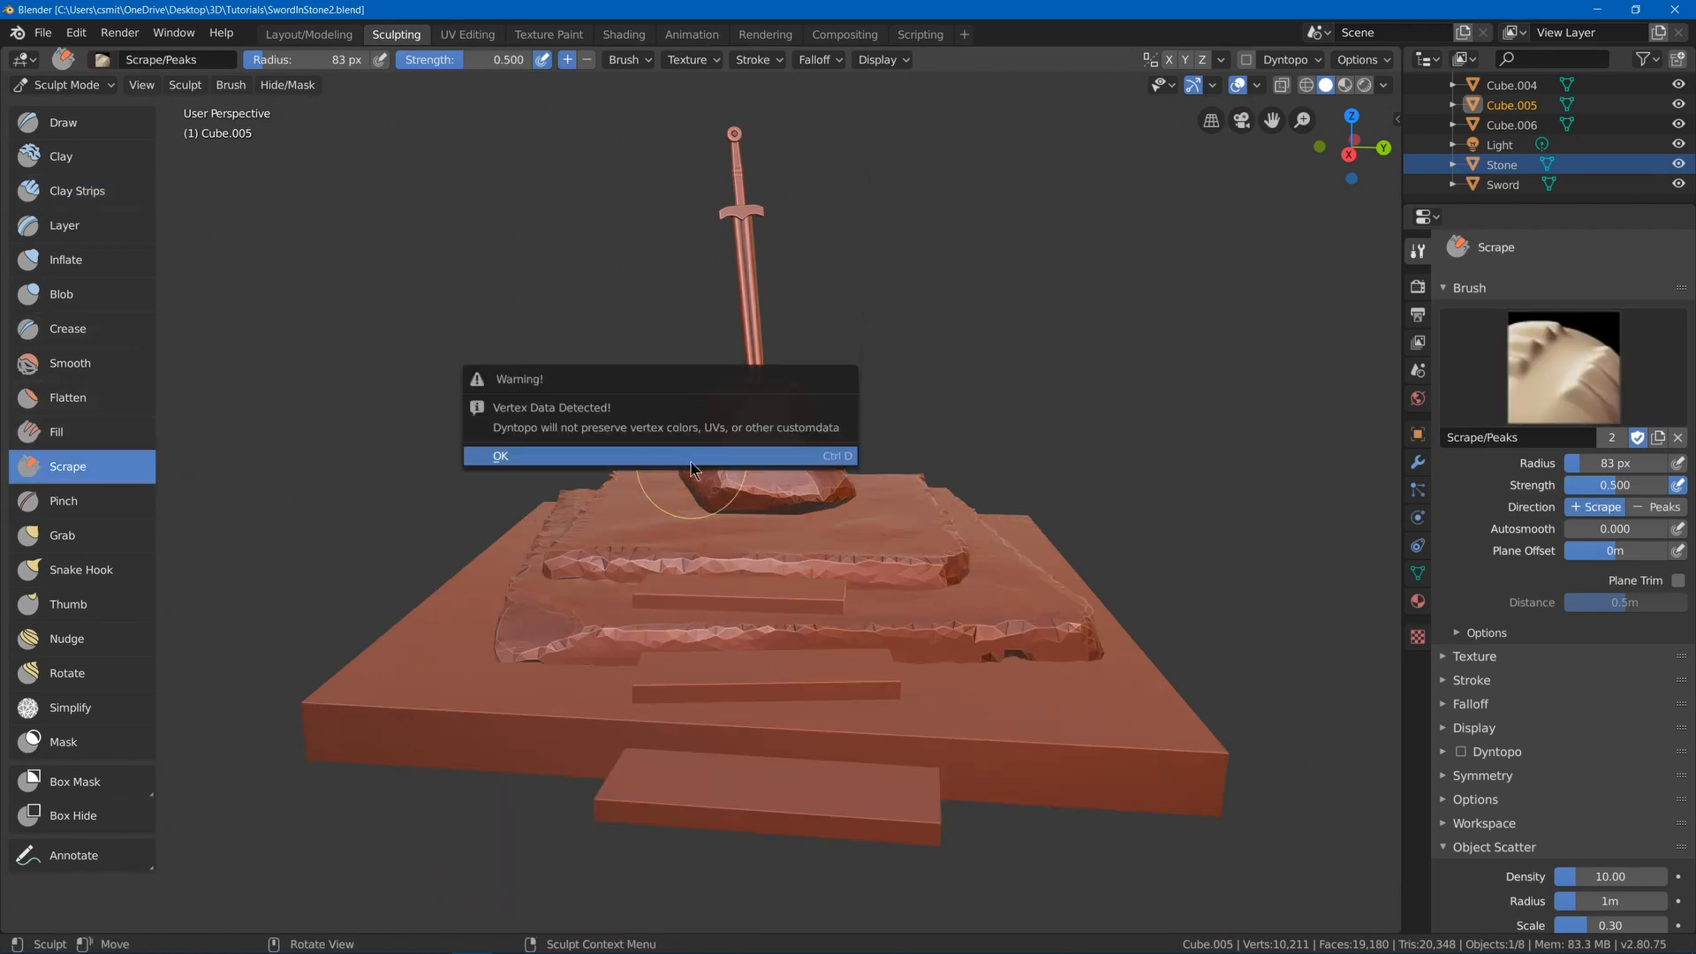
pyautogui.click(692, 458)
# - Scrape the bottom tier's edges and corners, carving a broad chip into the front edge
pyautogui.moveTo(265, 681)
pyautogui.mouseDown()
pyautogui.moveTo(795, 731)
pyautogui.moveTo(1090, 712)
pyautogui.moveTo(1206, 749)
pyautogui.mouseUp()
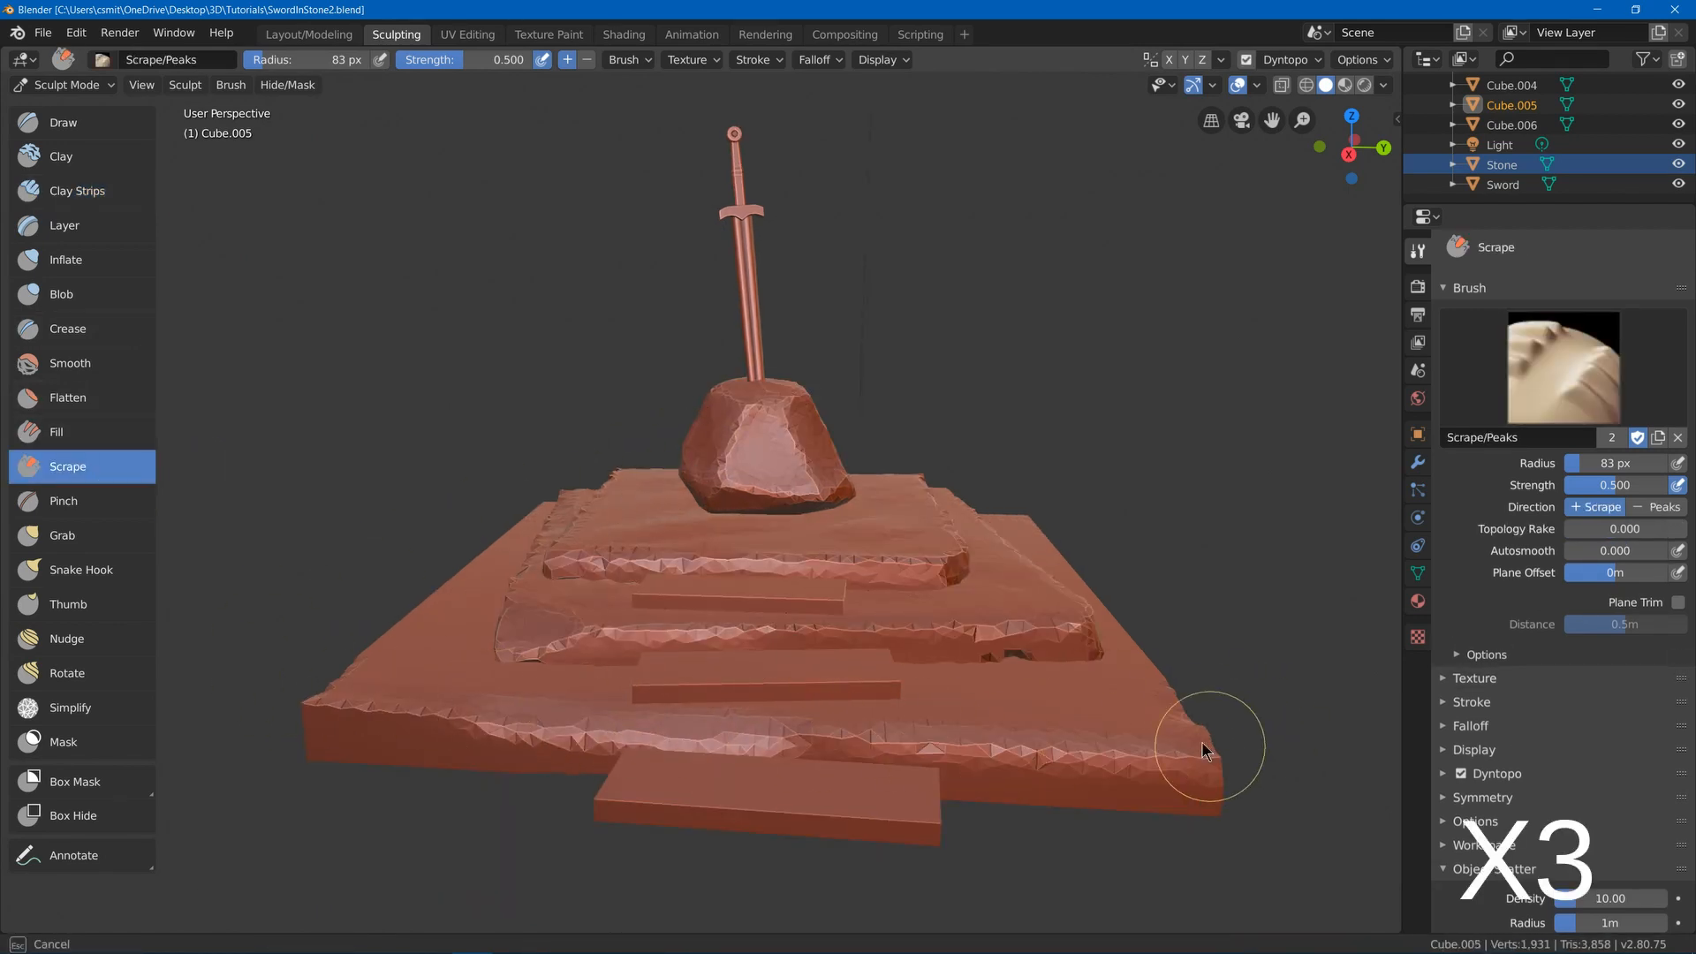
pyautogui.moveTo(511, 739); pyautogui.dragTo(442, 609, button='middle')
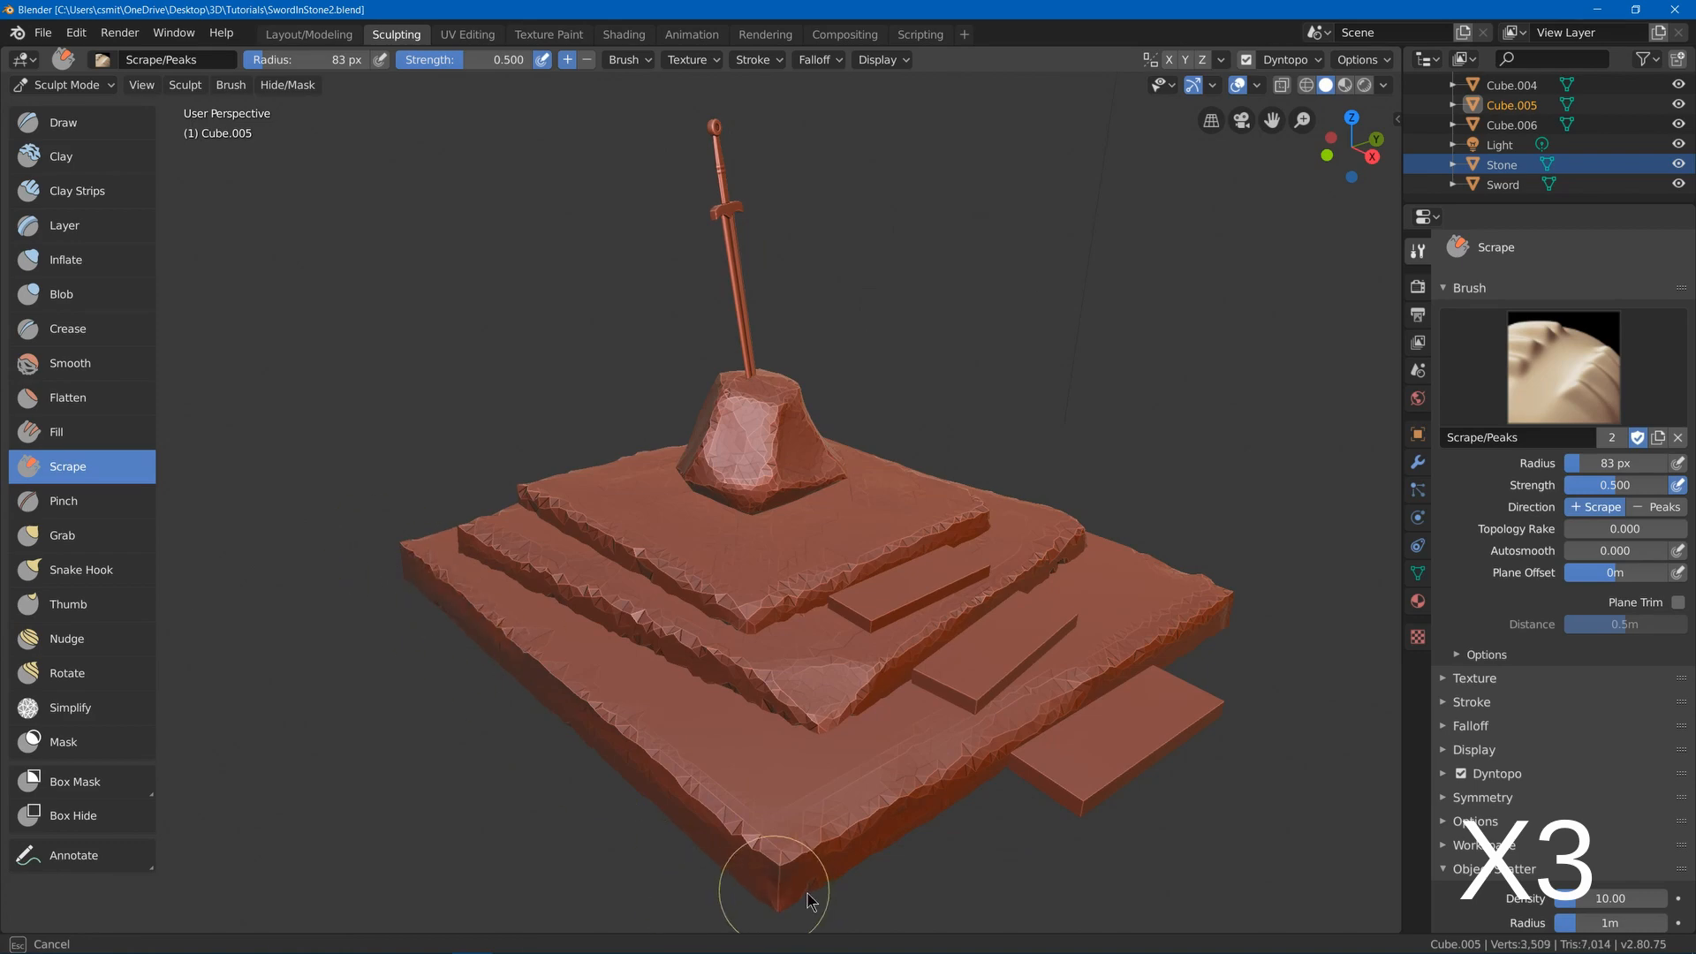
pyautogui.moveTo(811, 902); pyautogui.dragTo(473, 719, button='middle')
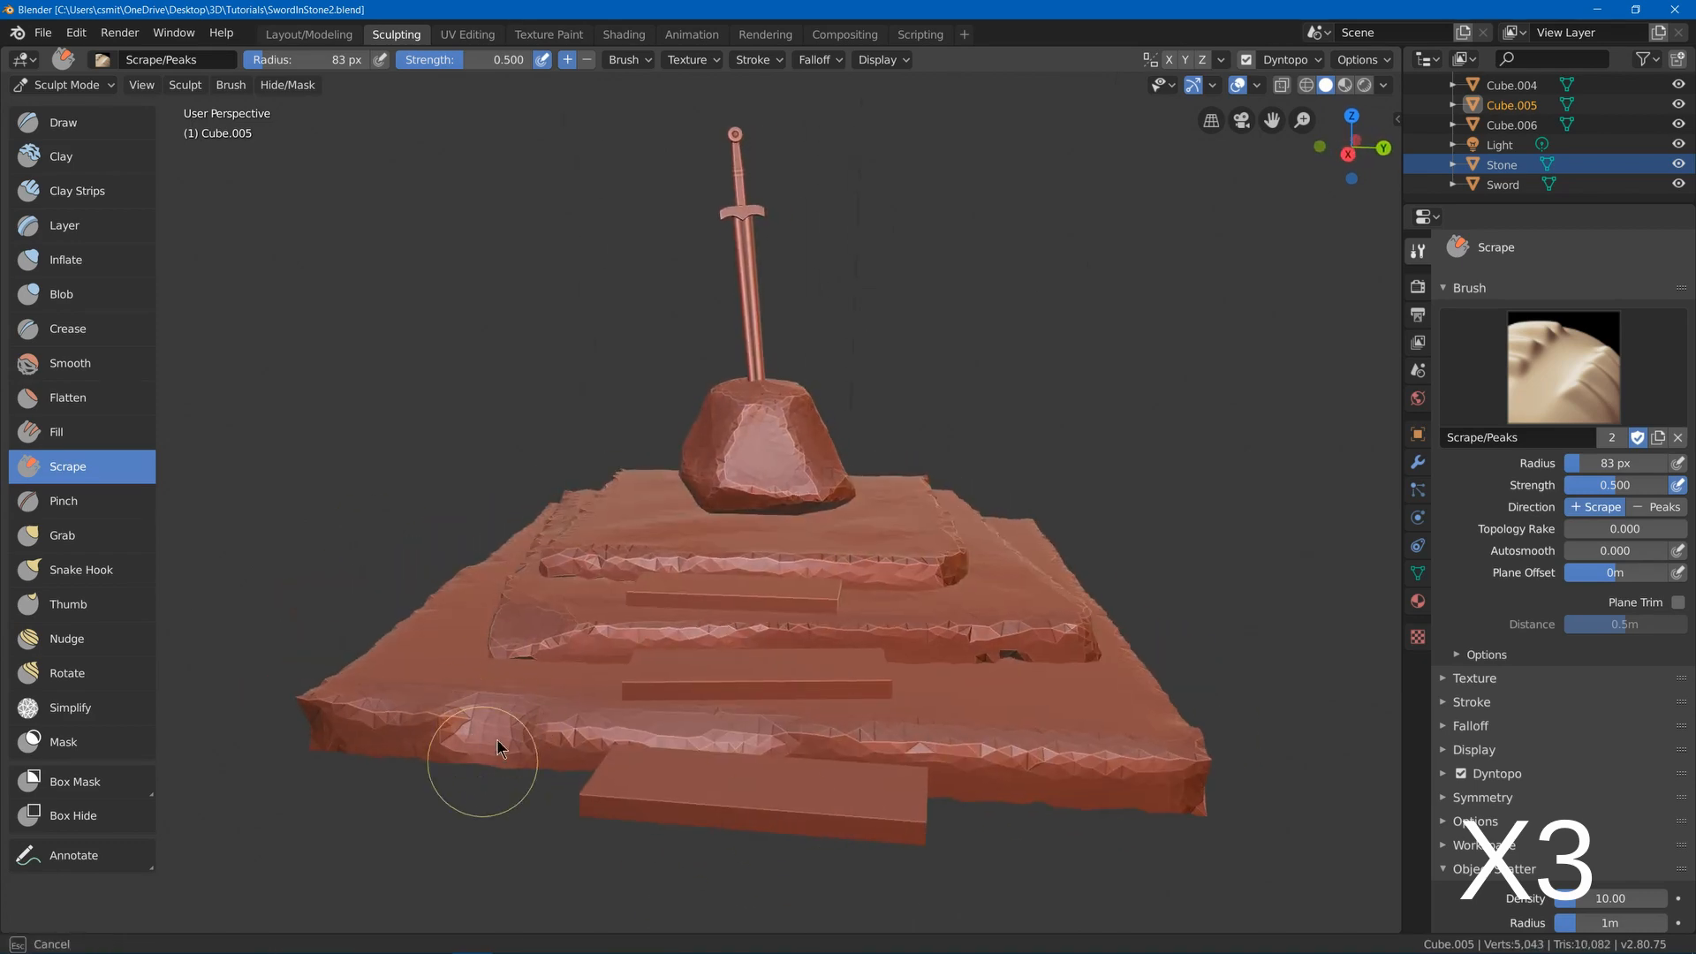
pyautogui.moveTo(498, 749)
pyautogui.mouseDown()
pyautogui.moveTo(530, 697)
pyautogui.moveTo(481, 705)
pyautogui.mouseUp()
pyautogui.moveTo(579, 629); pyautogui.dragTo(586, 652, button='middle')
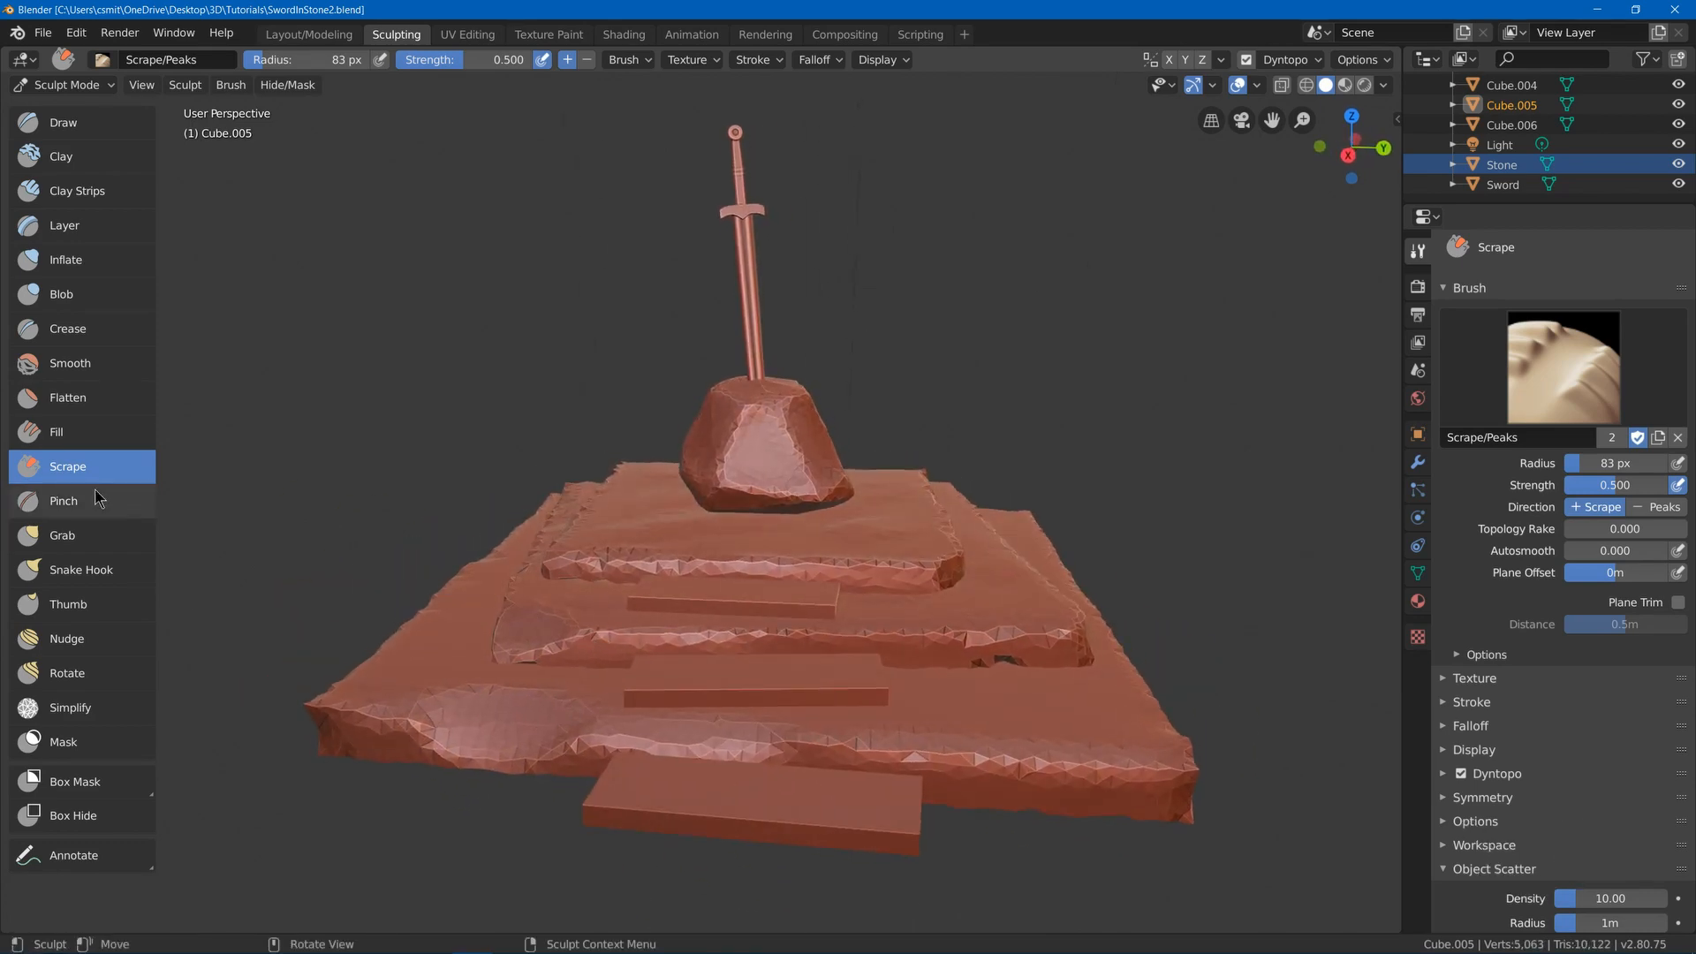
# - Cut uneven creases along the bottom tier's front and side edges with the Crease brush at 83 px radius
pyautogui.click(112, 336)
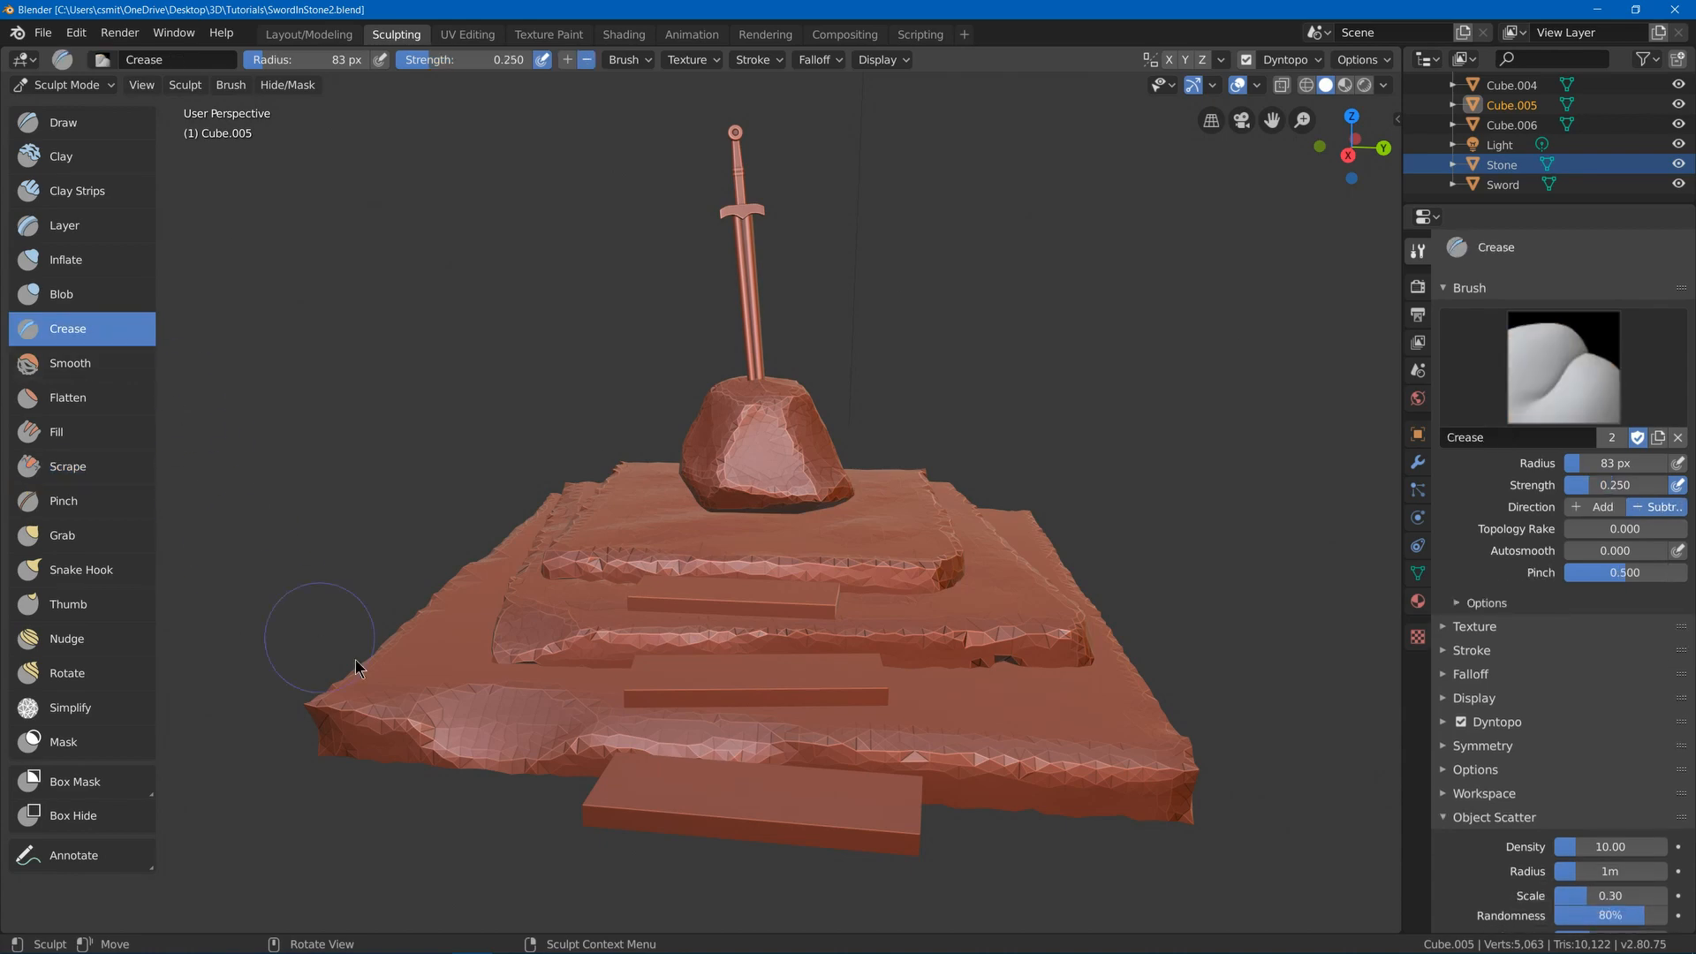
pyautogui.moveTo(427, 707); pyautogui.dragTo(508, 694)
pyautogui.moveTo(541, 760); pyautogui.dragTo(445, 743)
pyautogui.moveTo(378, 669); pyautogui.dragTo(450, 677, button='middle')
pyautogui.moveTo(601, 782); pyautogui.dragTo(613, 823)
pyautogui.moveTo(632, 786); pyautogui.dragTo(599, 777, button='middle')
pyautogui.keyDown('ctrl'); pyautogui.moveTo(1000, 708); pyautogui.dragTo(1266, 726); pyautogui.keyUp('ctrl')
pyautogui.moveTo(1265, 728); pyautogui.dragTo(1175, 735, button='middle')
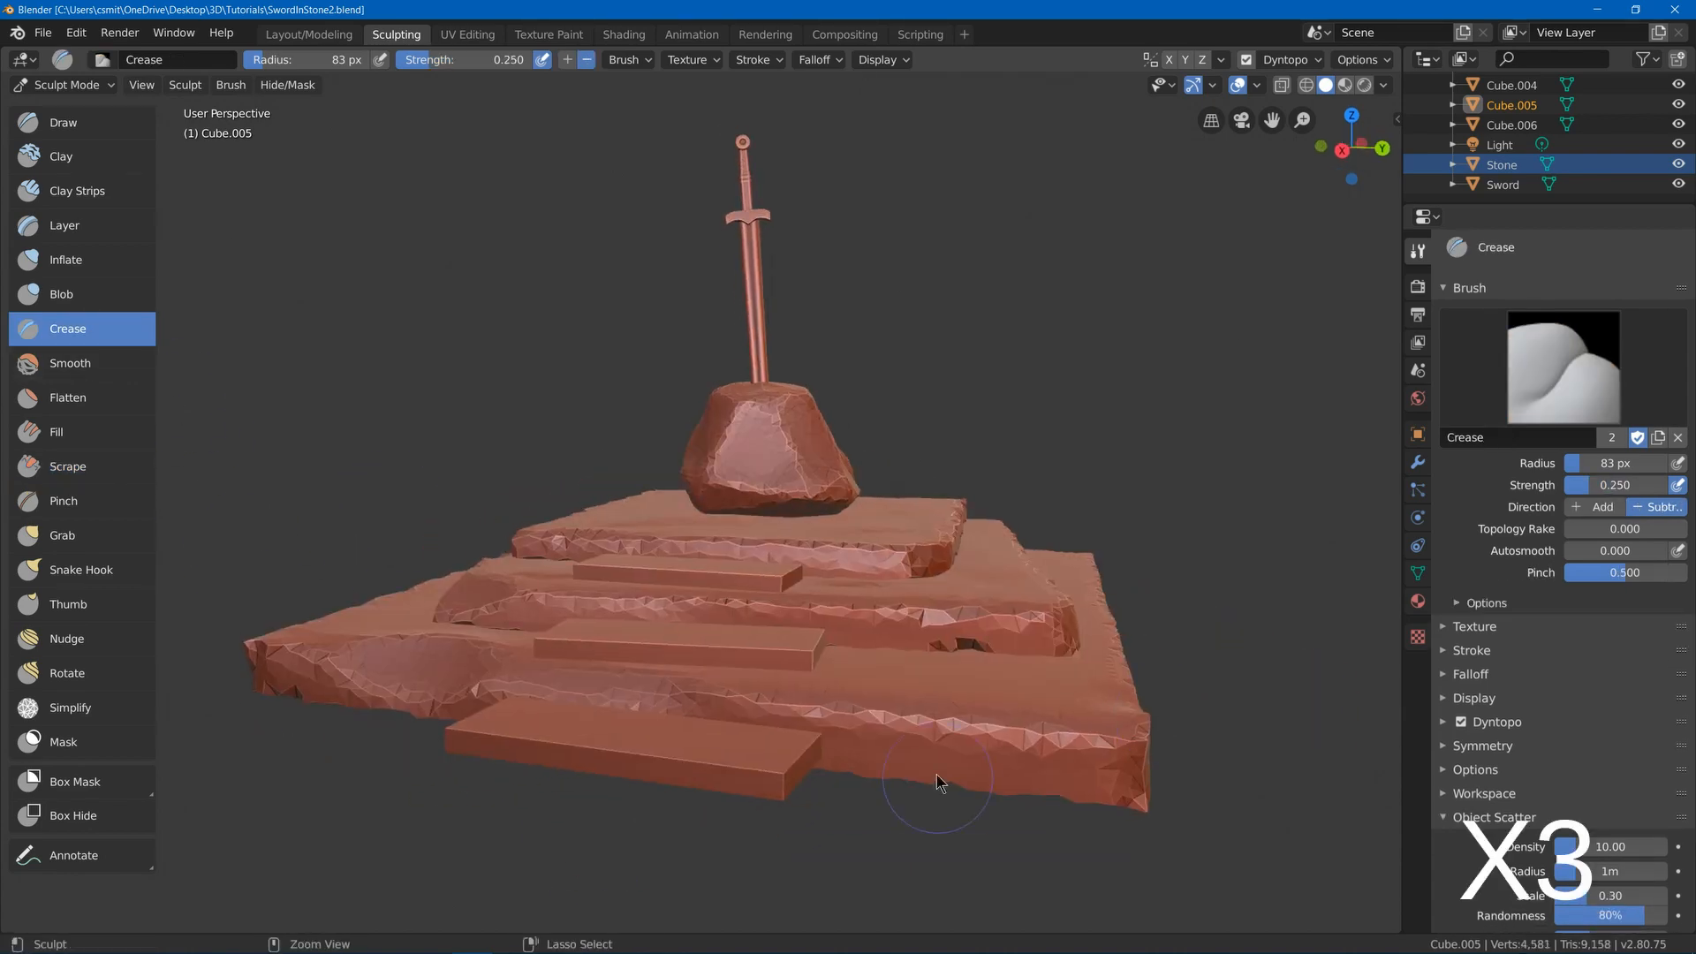
pyautogui.keyDown('ctrl'); pyautogui.moveTo(939, 781); pyautogui.dragTo(1109, 790); pyautogui.keyUp('ctrl')
pyautogui.moveTo(1148, 777); pyautogui.dragTo(1034, 800, button='middle')
pyautogui.moveTo(1183, 645); pyautogui.dragTo(1290, 610, button='middle')
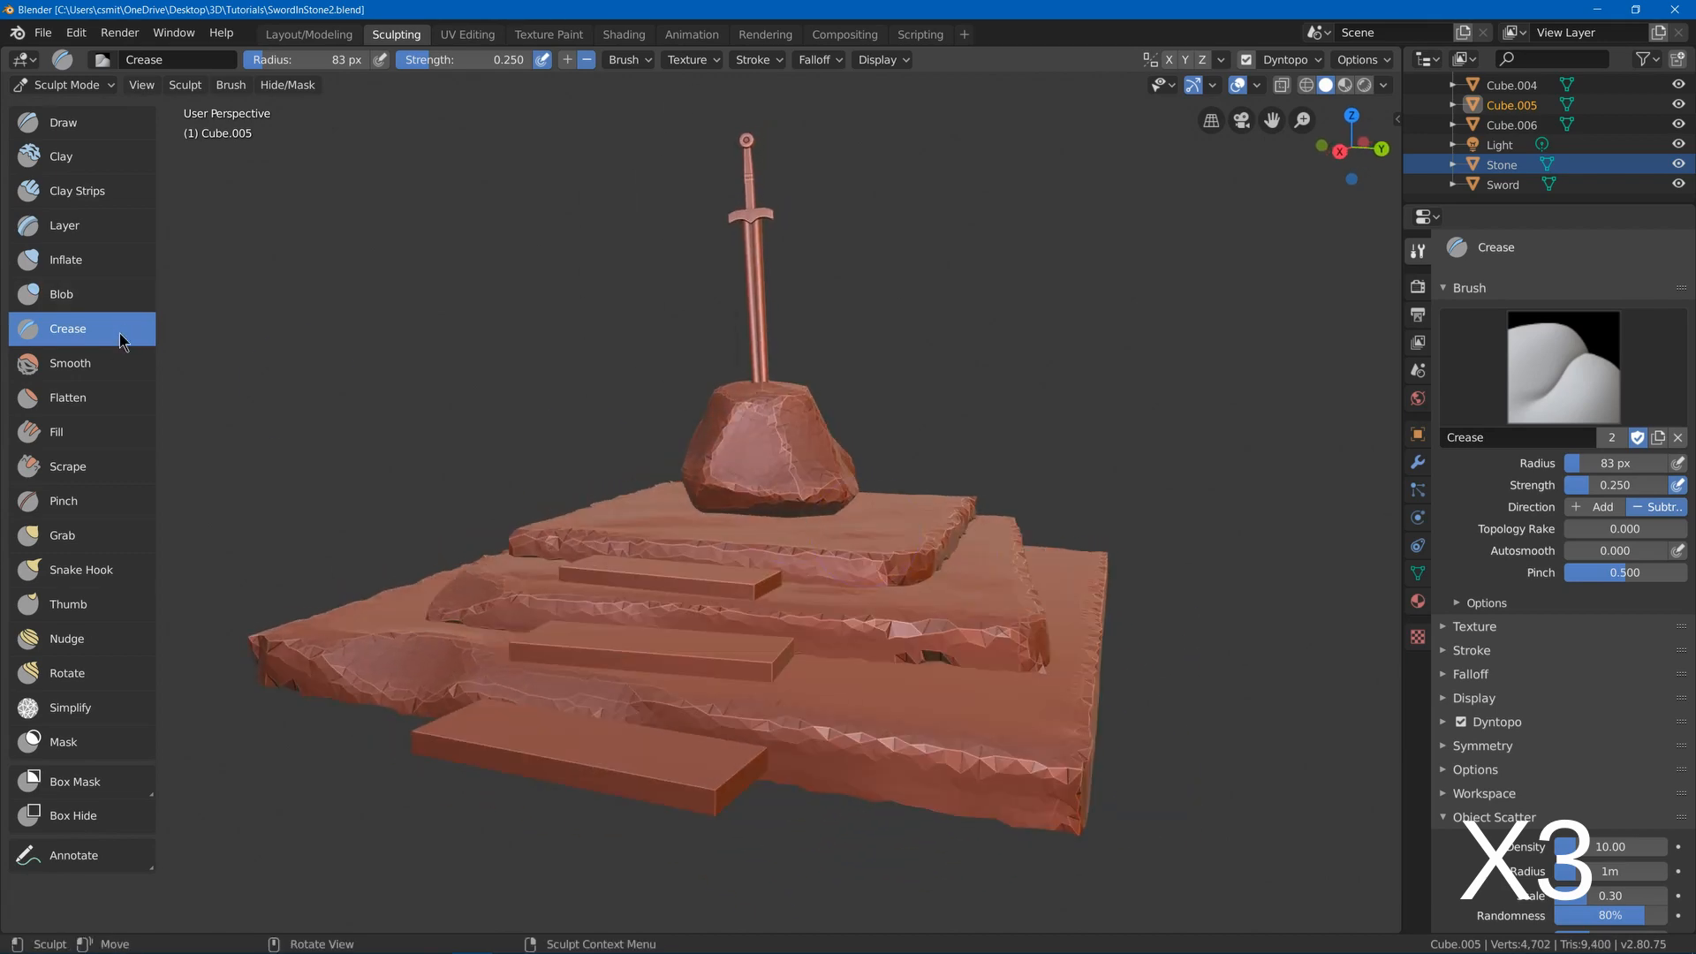
# - Sharpen the bottom tier's front, corner and side edges with the Pinch brush
pyautogui.click(68, 466)
pyautogui.click(64, 501)
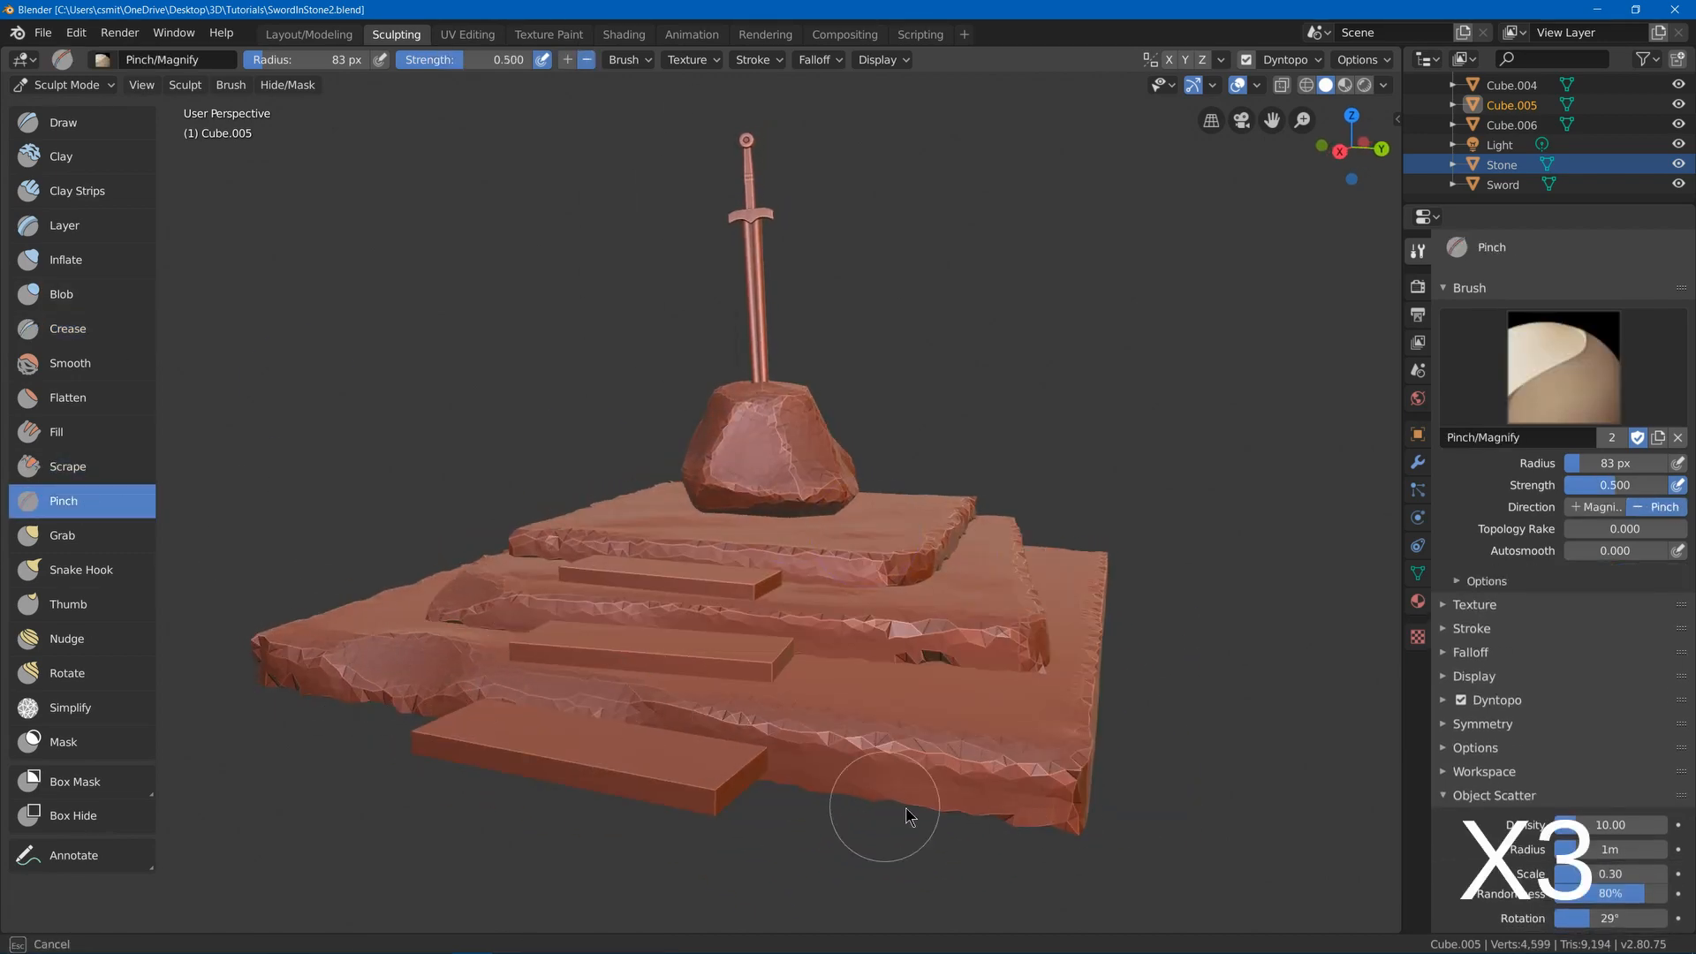
pyautogui.moveTo(905, 808); pyautogui.dragTo(1007, 816)
pyautogui.moveTo(1074, 785); pyautogui.dragTo(1016, 777, button='middle')
pyautogui.moveTo(1034, 727); pyautogui.dragTo(928, 777)
pyautogui.moveTo(773, 609); pyautogui.dragTo(882, 591, button='middle')
pyautogui.moveTo(734, 694); pyautogui.dragTo(380, 732)
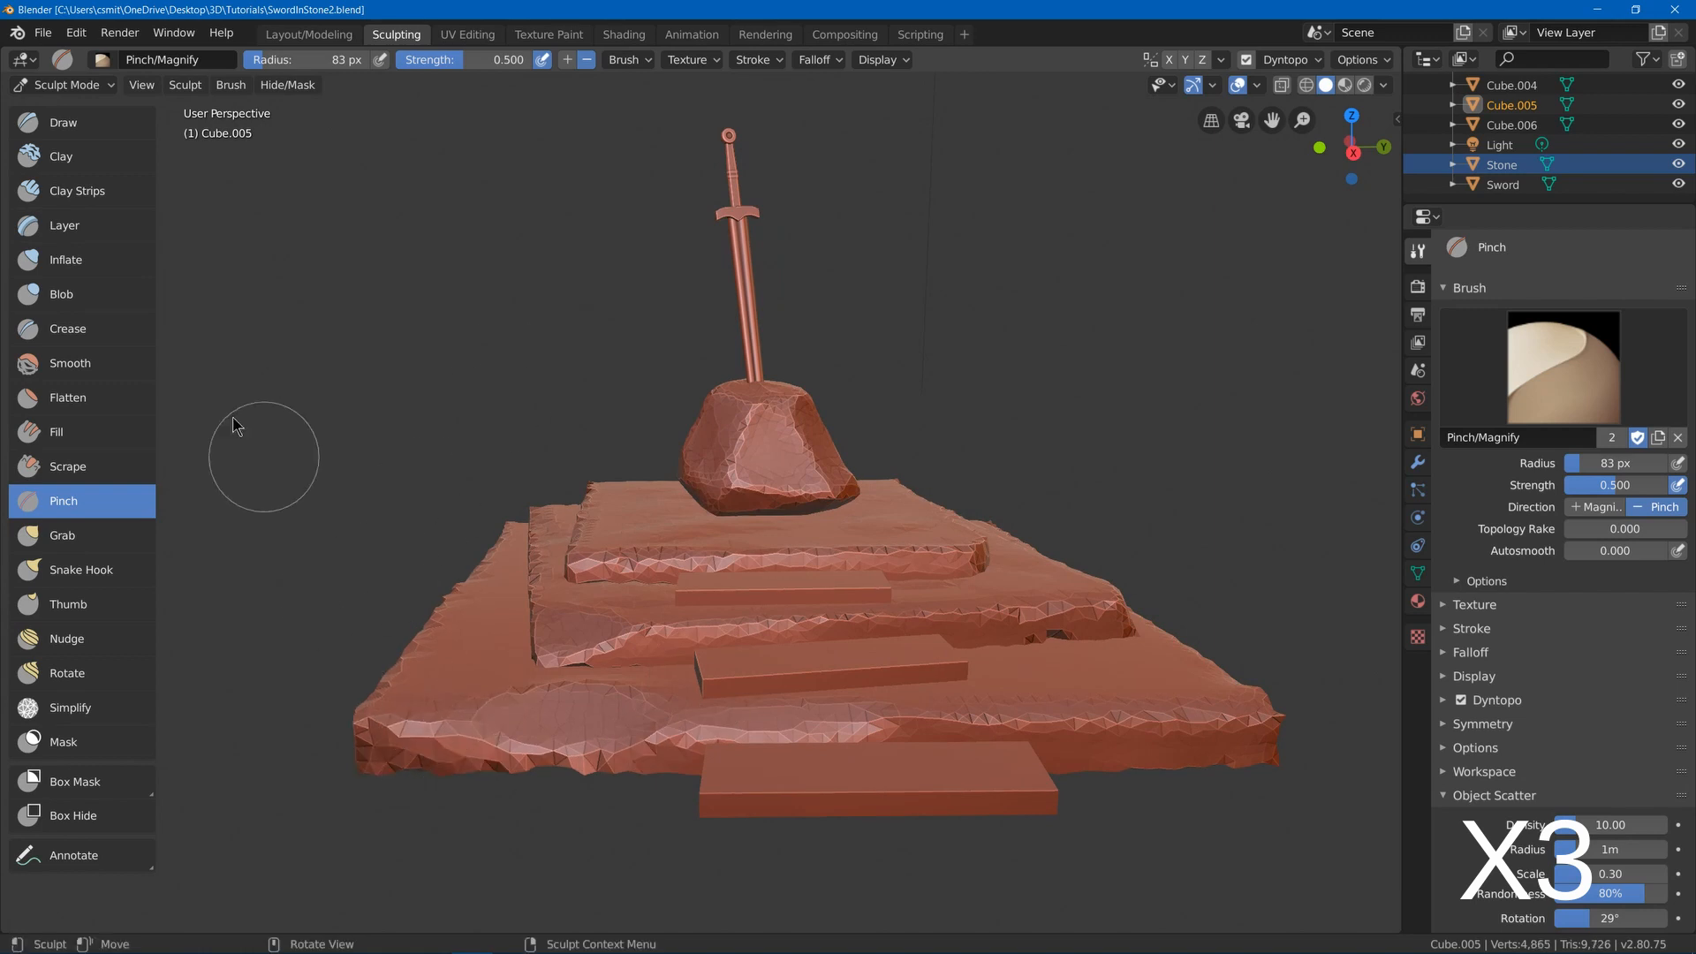
# - Add uneven relief to the bottom tier's upper surface with the Clay Strips brush
pyautogui.click(78, 191)
pyautogui.moveTo(482, 574)
pyautogui.mouseDown()
pyautogui.moveTo(469, 644)
pyautogui.moveTo(494, 650)
pyautogui.mouseUp()
pyautogui.moveTo(1064, 644); pyautogui.dragTo(1158, 649)
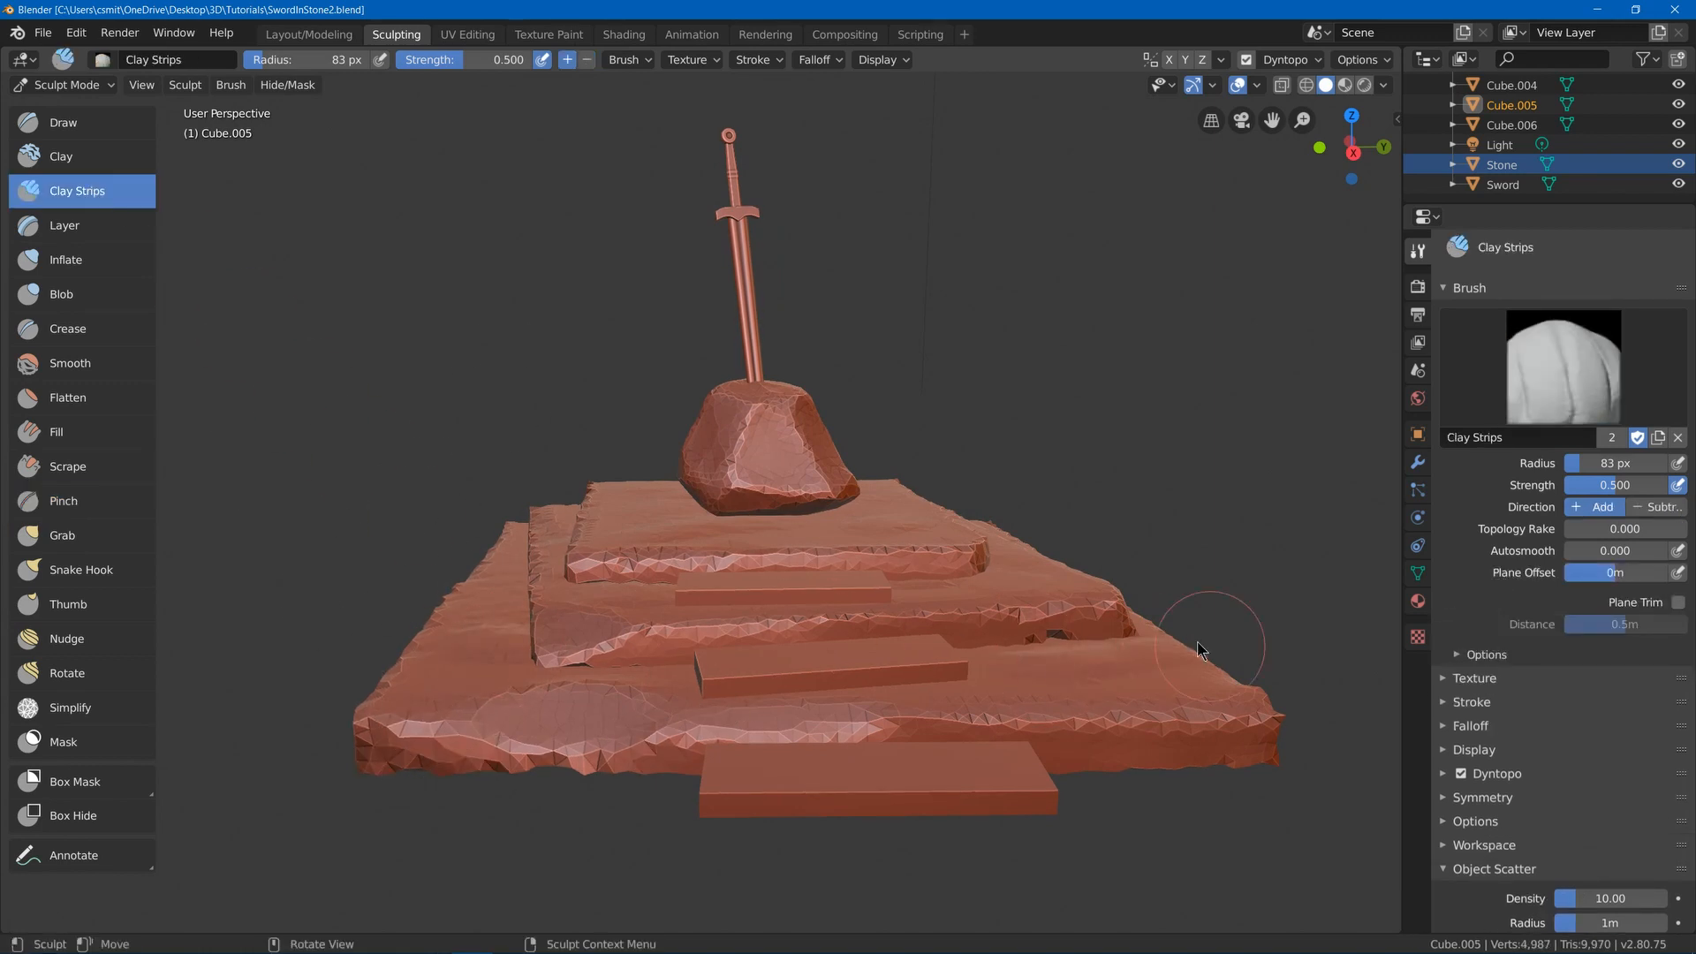
# - Select the three-step stair object in the Layout workspace, return to Sculpting, and enable Dyntopo
pyautogui.click(309, 35)
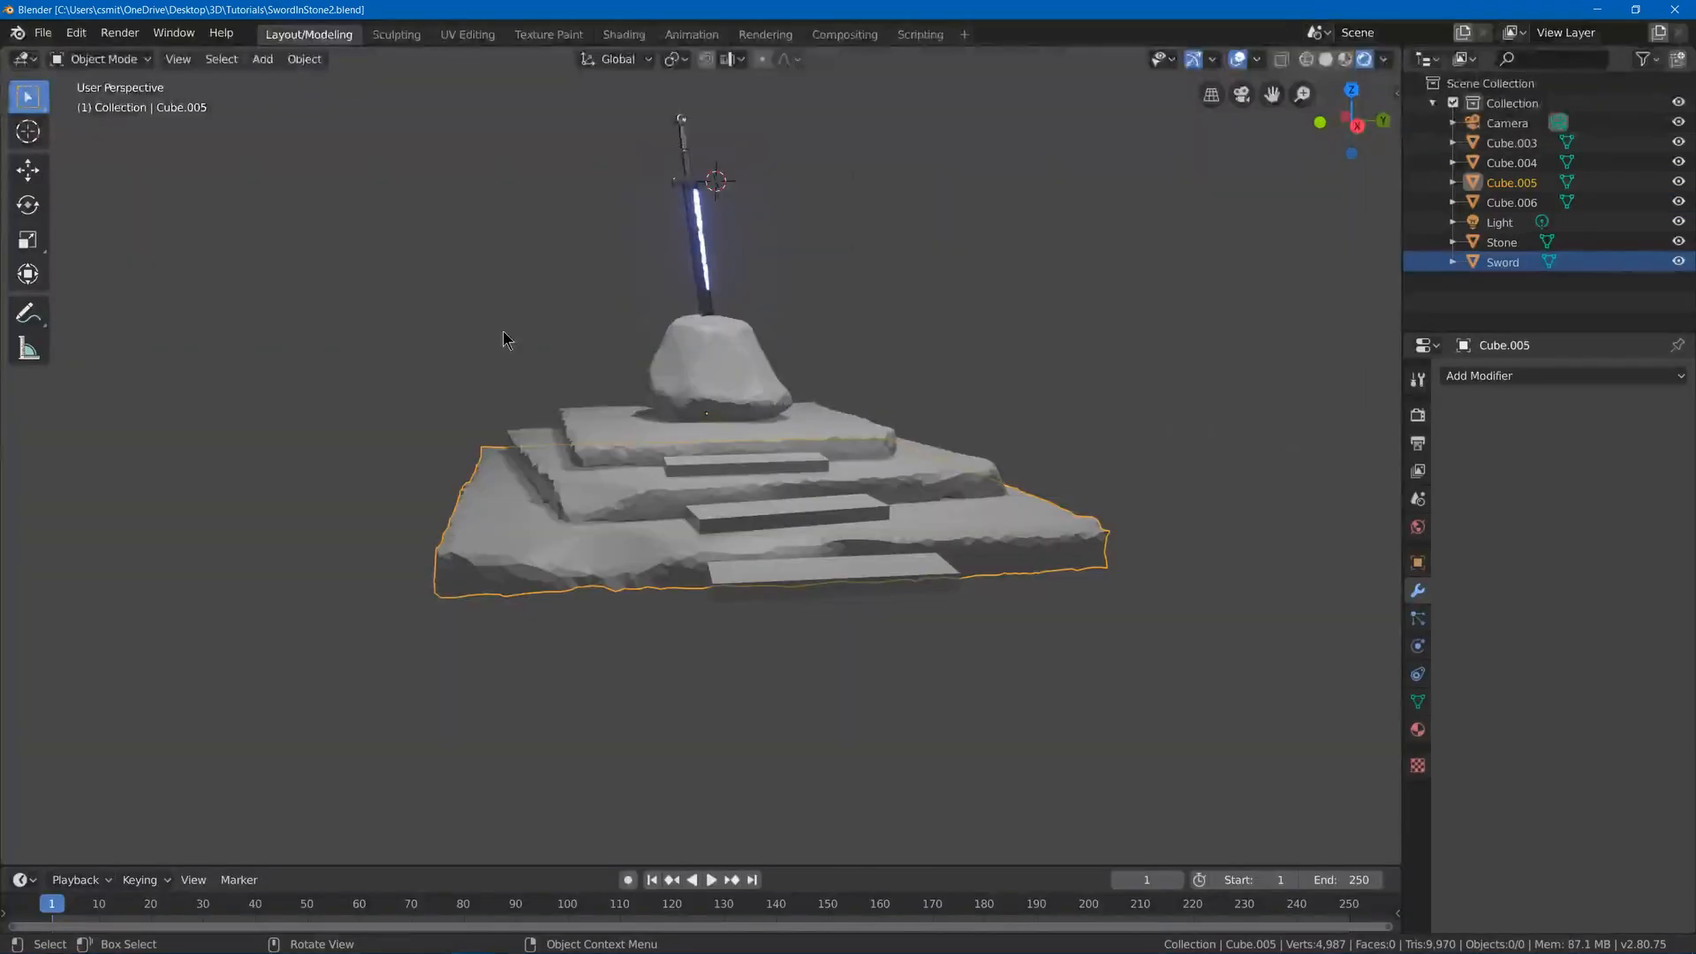
pyautogui.click(803, 576)
pyautogui.moveTo(803, 576); pyautogui.dragTo(793, 574, button='middle')
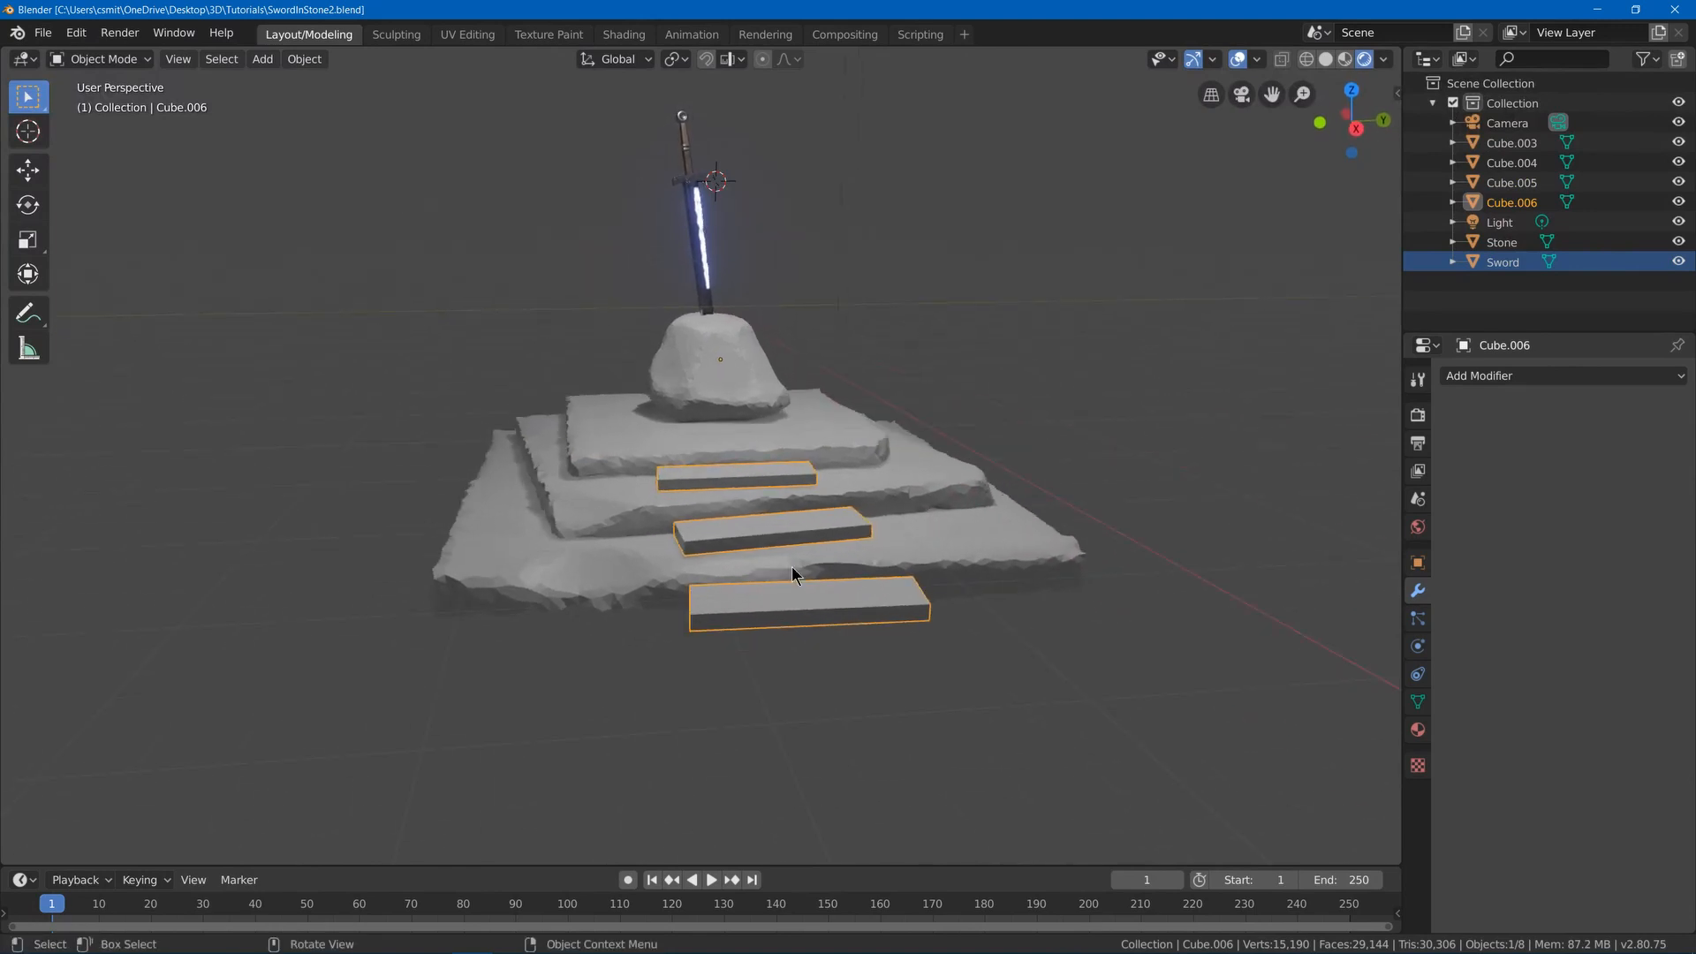
pyautogui.click(402, 35)
pyautogui.hotkey('ctrl', 'd')
pyautogui.click(698, 203)
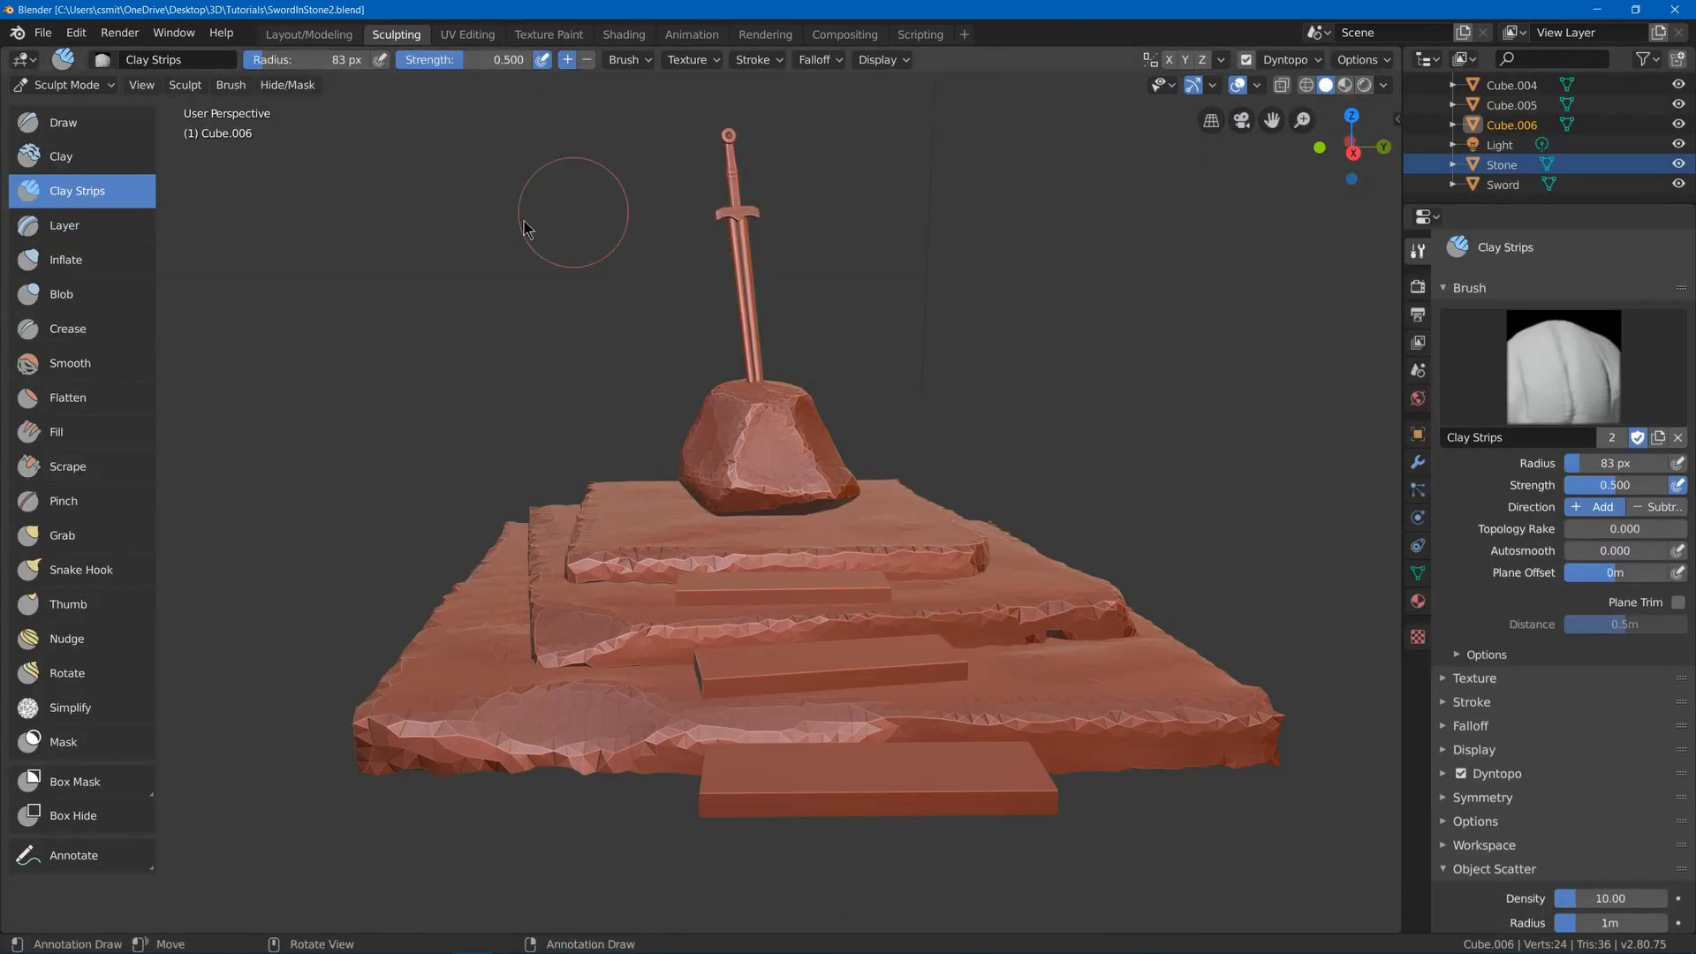
# - Chip the front edges and corners of all three steps with the Scrape brush, reducing its radius to 18 px
pyautogui.click(106, 467)
pyautogui.press('[')
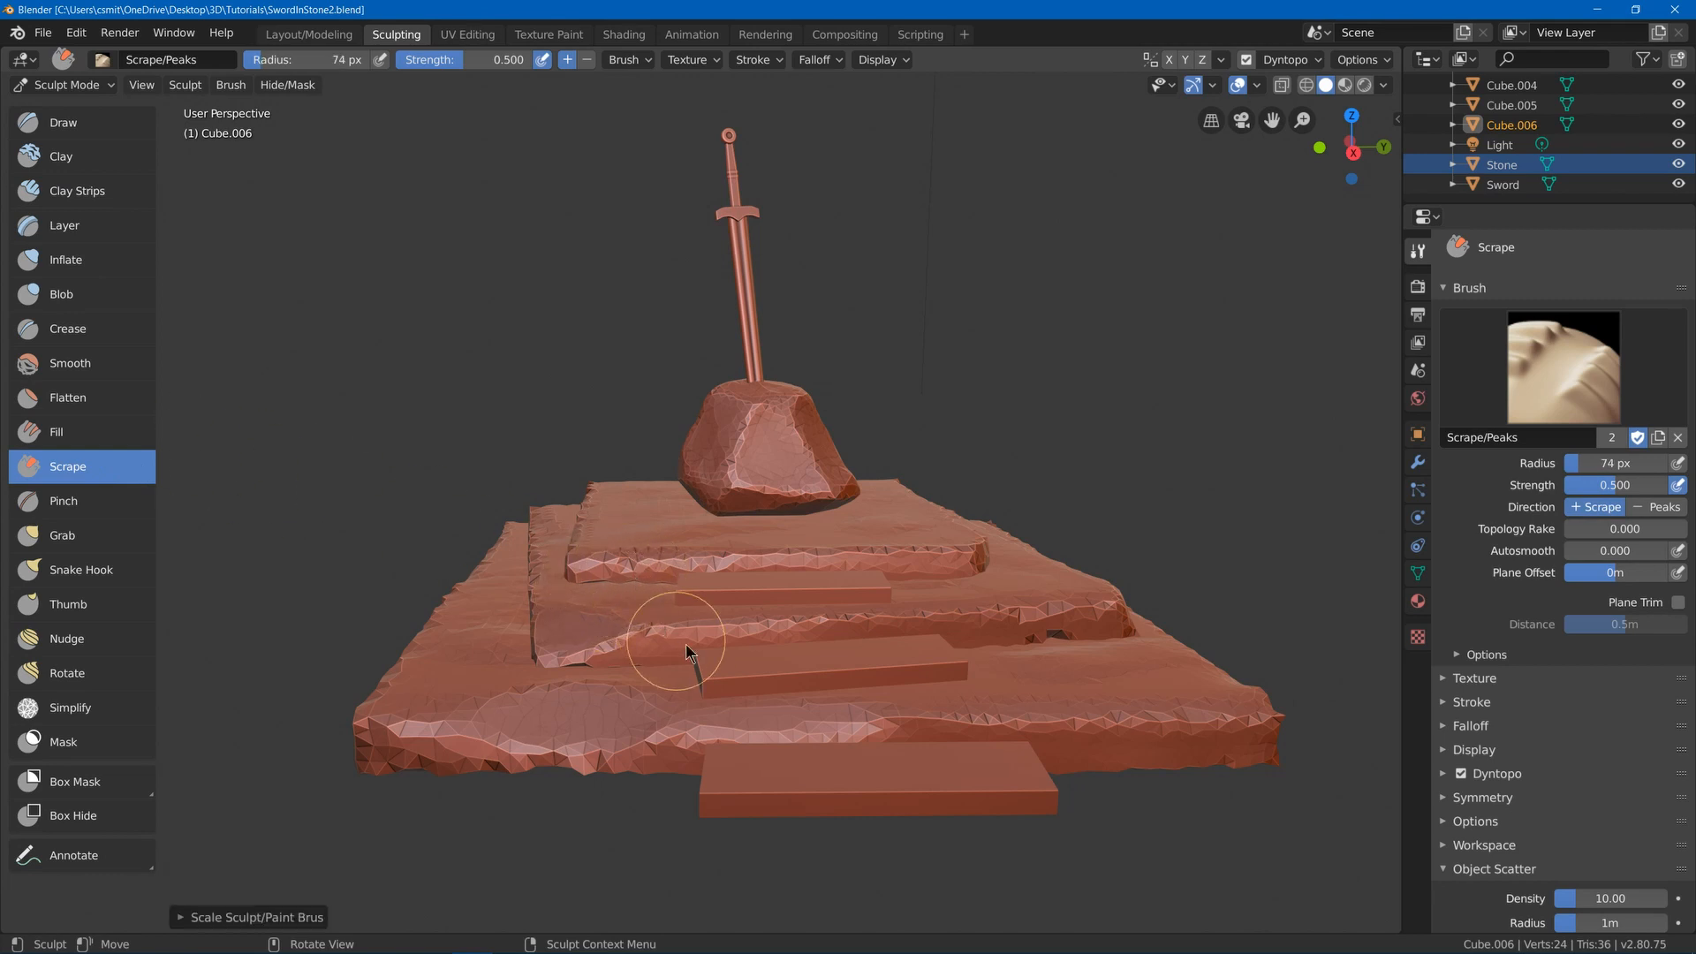
pyautogui.press('[')
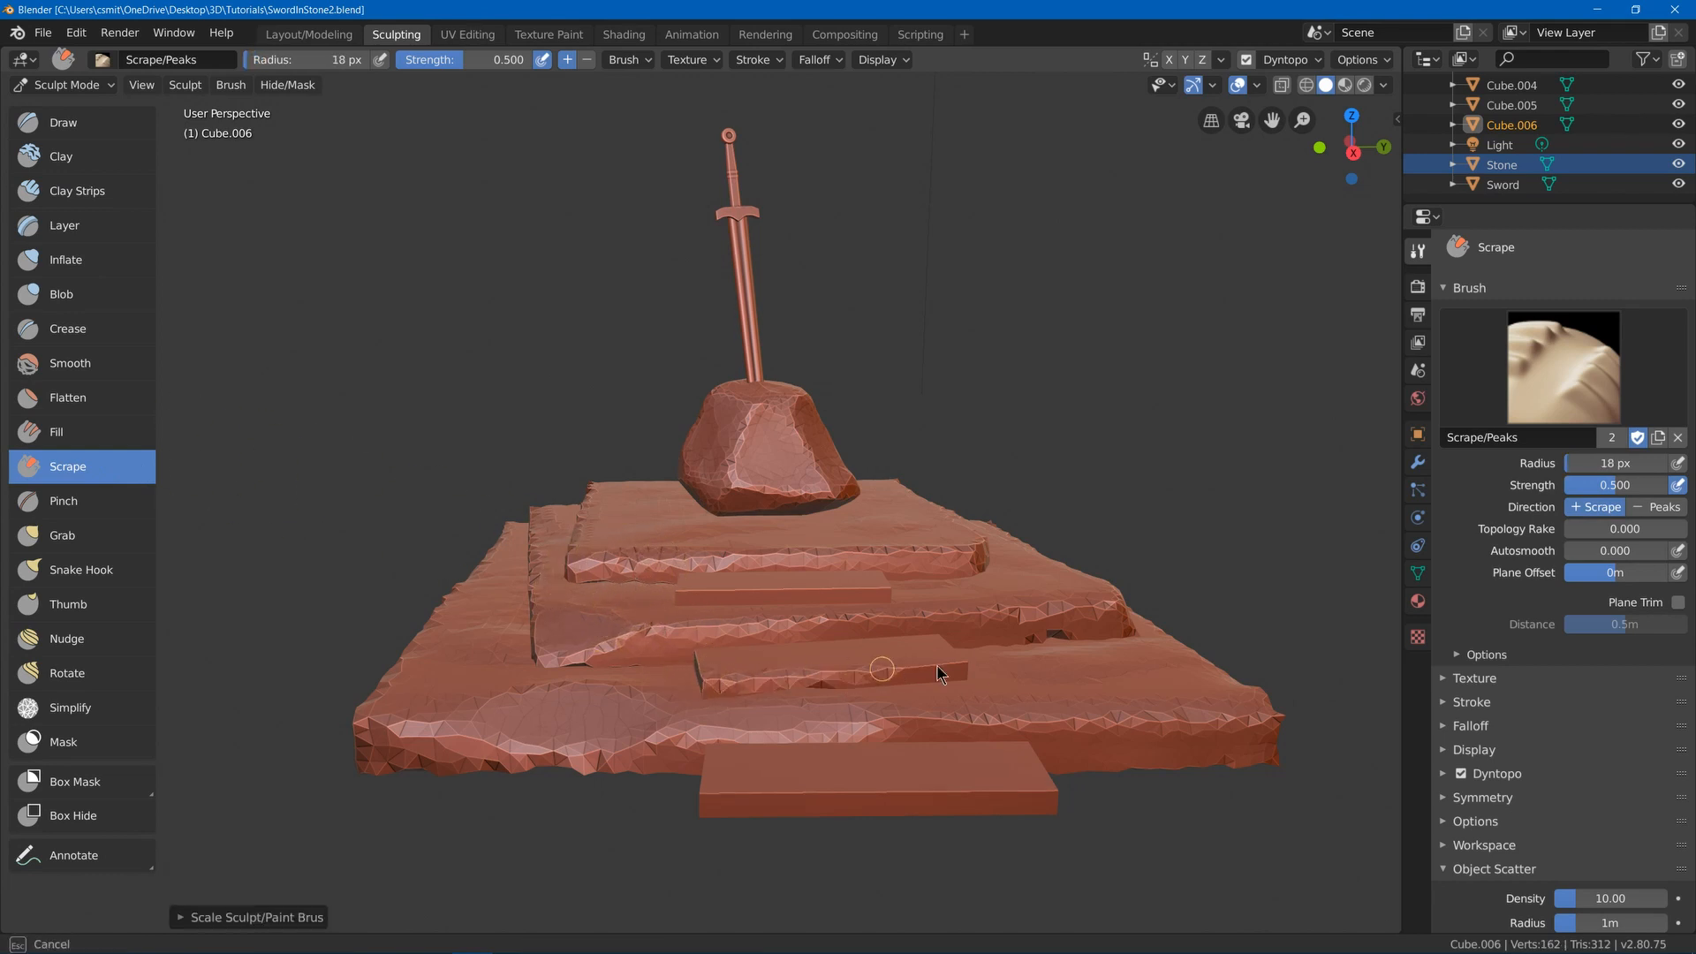
pyautogui.moveTo(937, 665)
pyautogui.mouseDown()
pyautogui.moveTo(972, 656)
pyautogui.moveTo(743, 652)
pyautogui.mouseUp()
pyautogui.moveTo(738, 745)
pyautogui.mouseDown()
pyautogui.moveTo(915, 802)
pyautogui.moveTo(1053, 778)
pyautogui.mouseUp()
pyautogui.moveTo(686, 599); pyautogui.dragTo(894, 579)
pyautogui.moveTo(899, 569); pyautogui.dragTo(862, 605, button='middle')
pyautogui.moveTo(817, 707); pyautogui.dragTo(844, 695)
# - Roughen the steps' front edges with the Crease brush at a 13 px radius
pyautogui.press(']')
pyautogui.press(']')
pyautogui.press(']')
pyautogui.press(']')
pyautogui.press(']')
pyautogui.press(']')
pyautogui.press(']')
pyautogui.press(']')
pyautogui.press(']')
pyautogui.press('[')
pyautogui.press('[')
pyautogui.press('[')
pyautogui.press('[')
pyautogui.press('[')
pyautogui.press('[')
pyautogui.press('[')
pyautogui.press('[')
pyautogui.press('[')
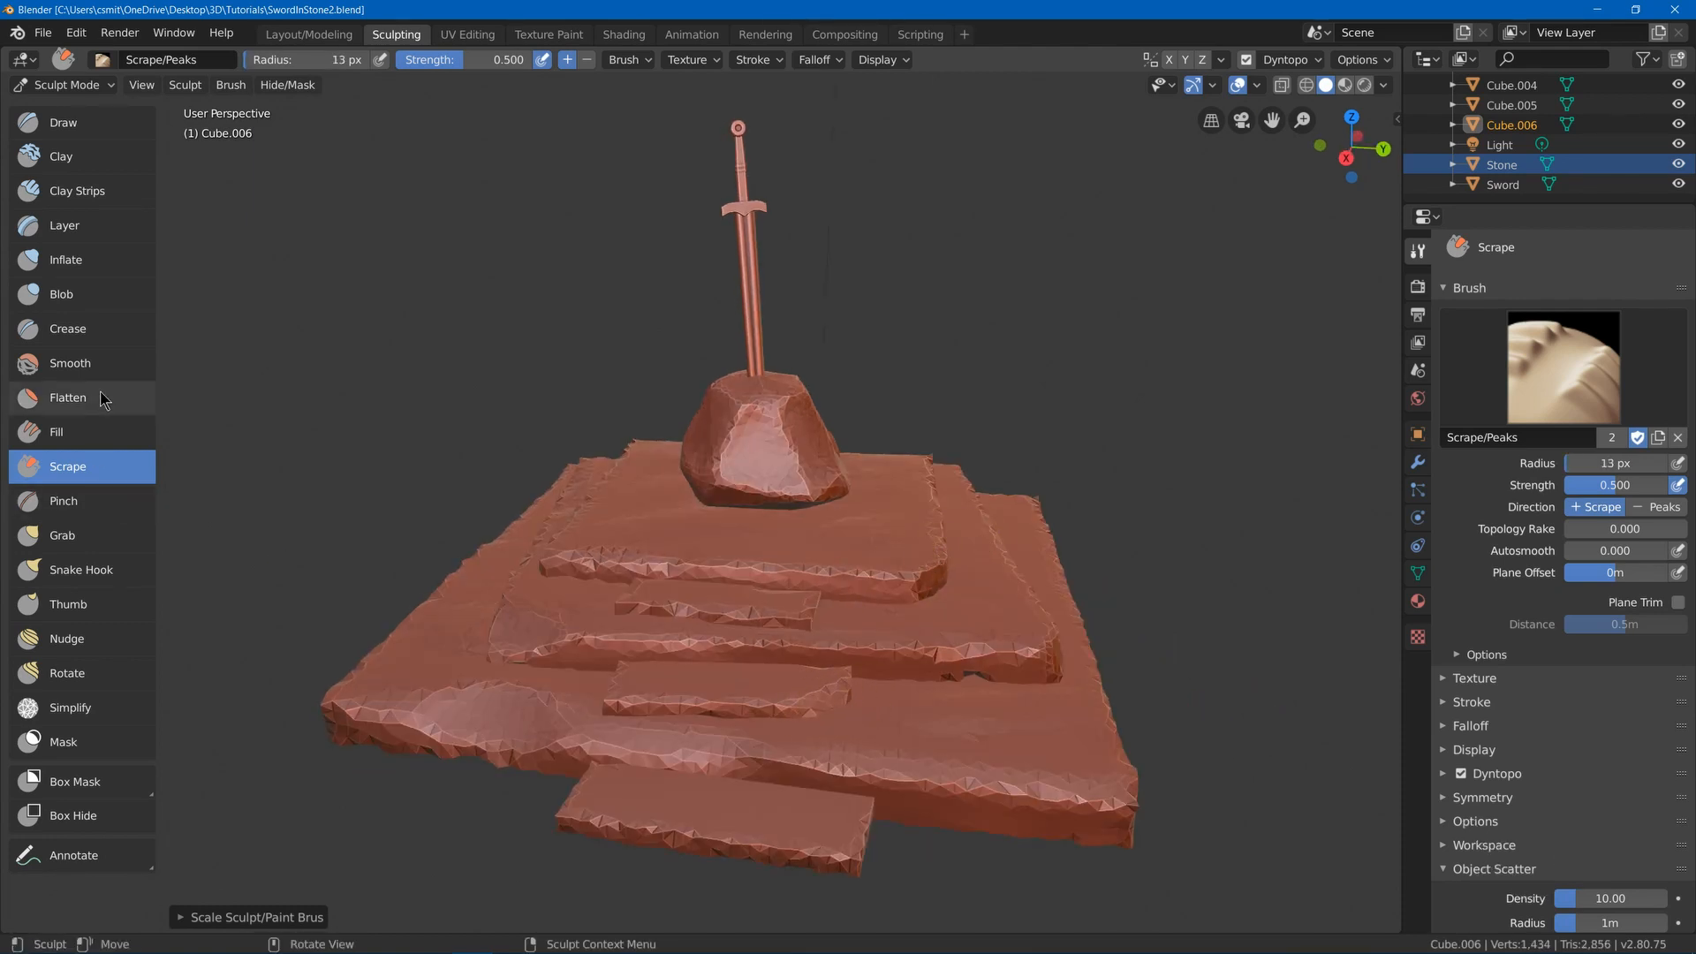
pyautogui.click(101, 332)
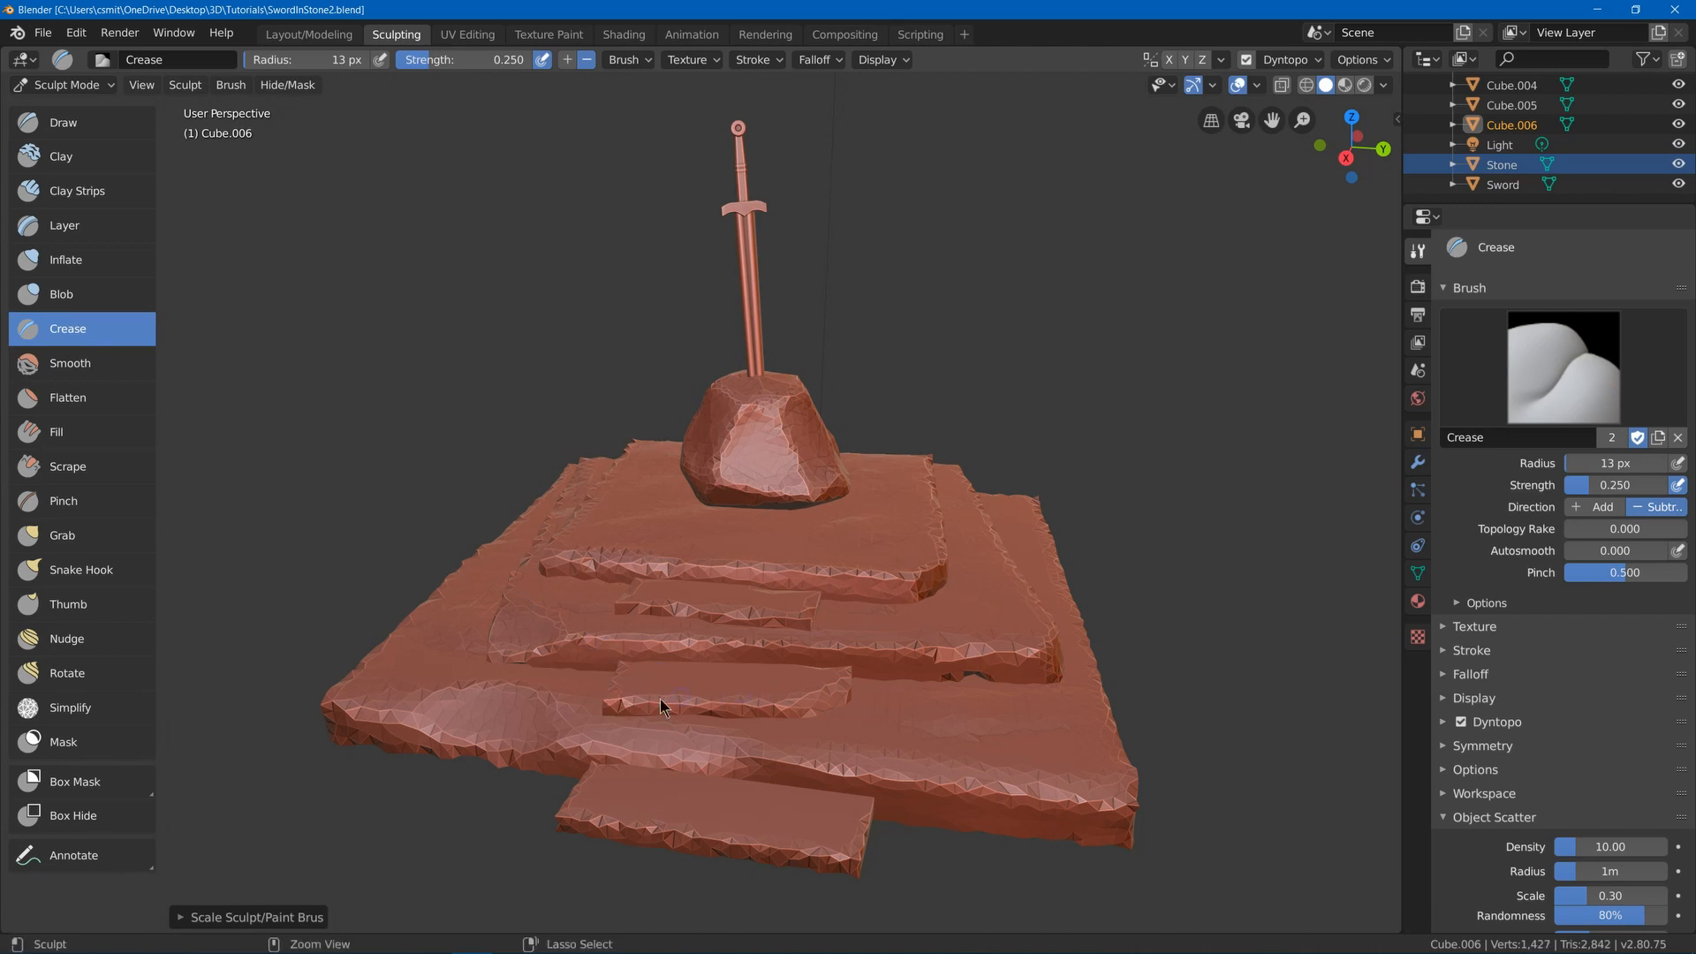
pyautogui.moveTo(661, 707); pyautogui.dragTo(649, 704)
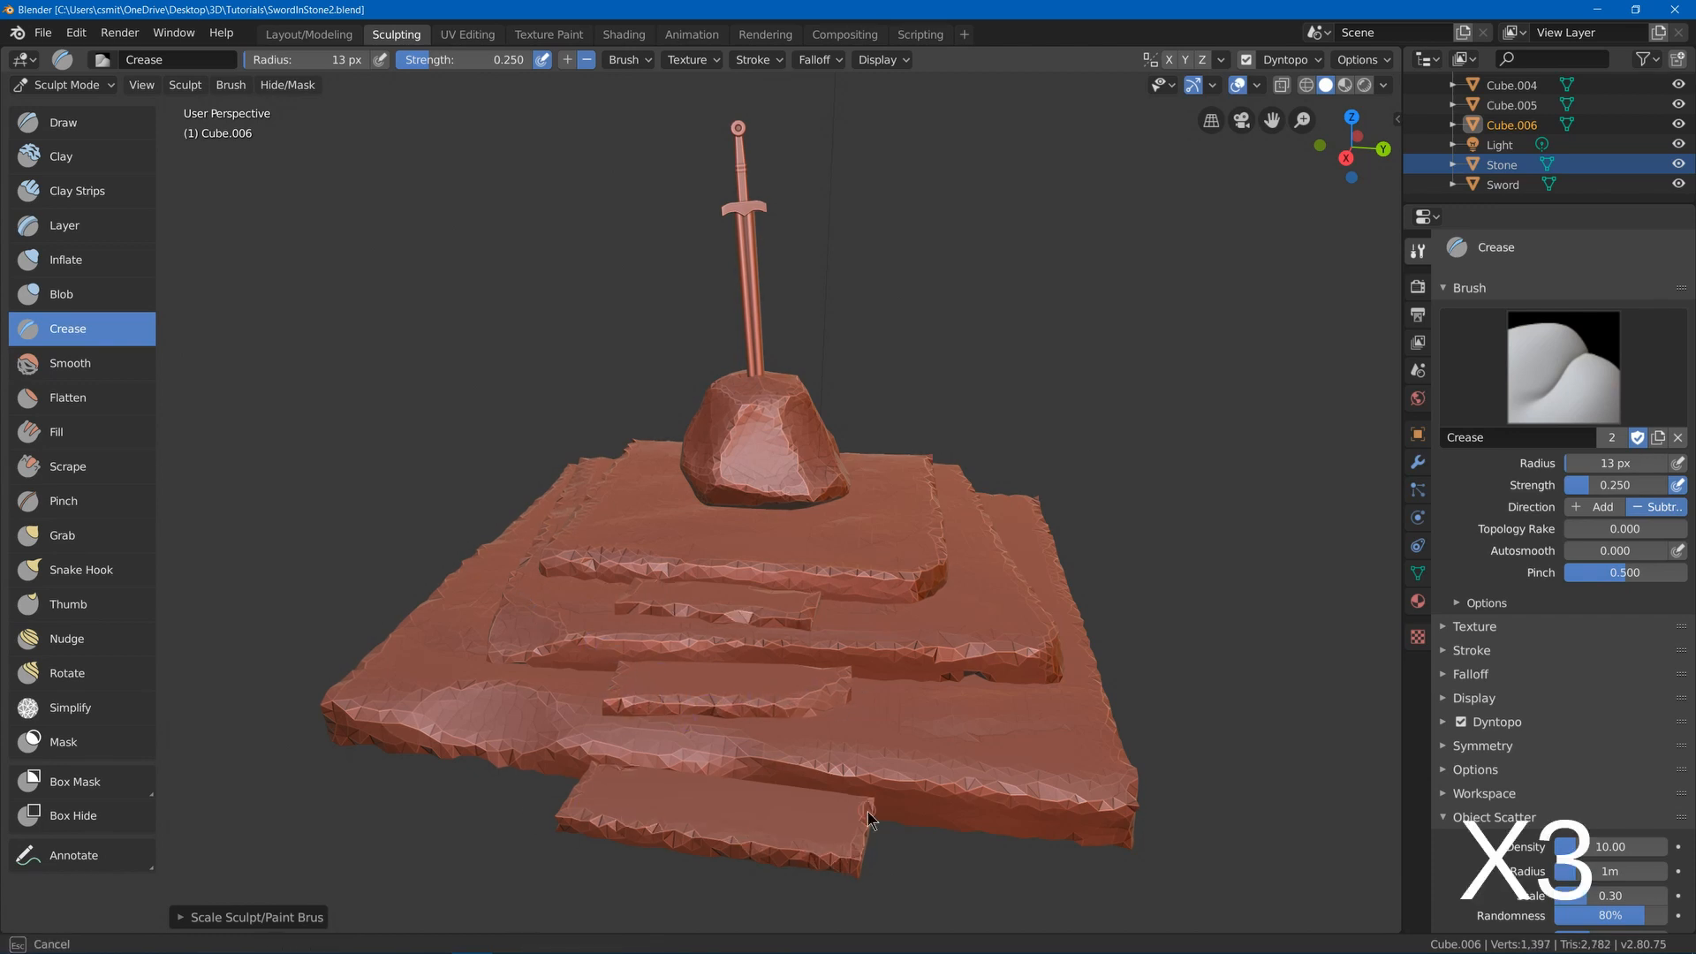
# - Sharpen the edges of the three steps with the Pinch brush at 18 px radius
pyautogui.click(63, 501)
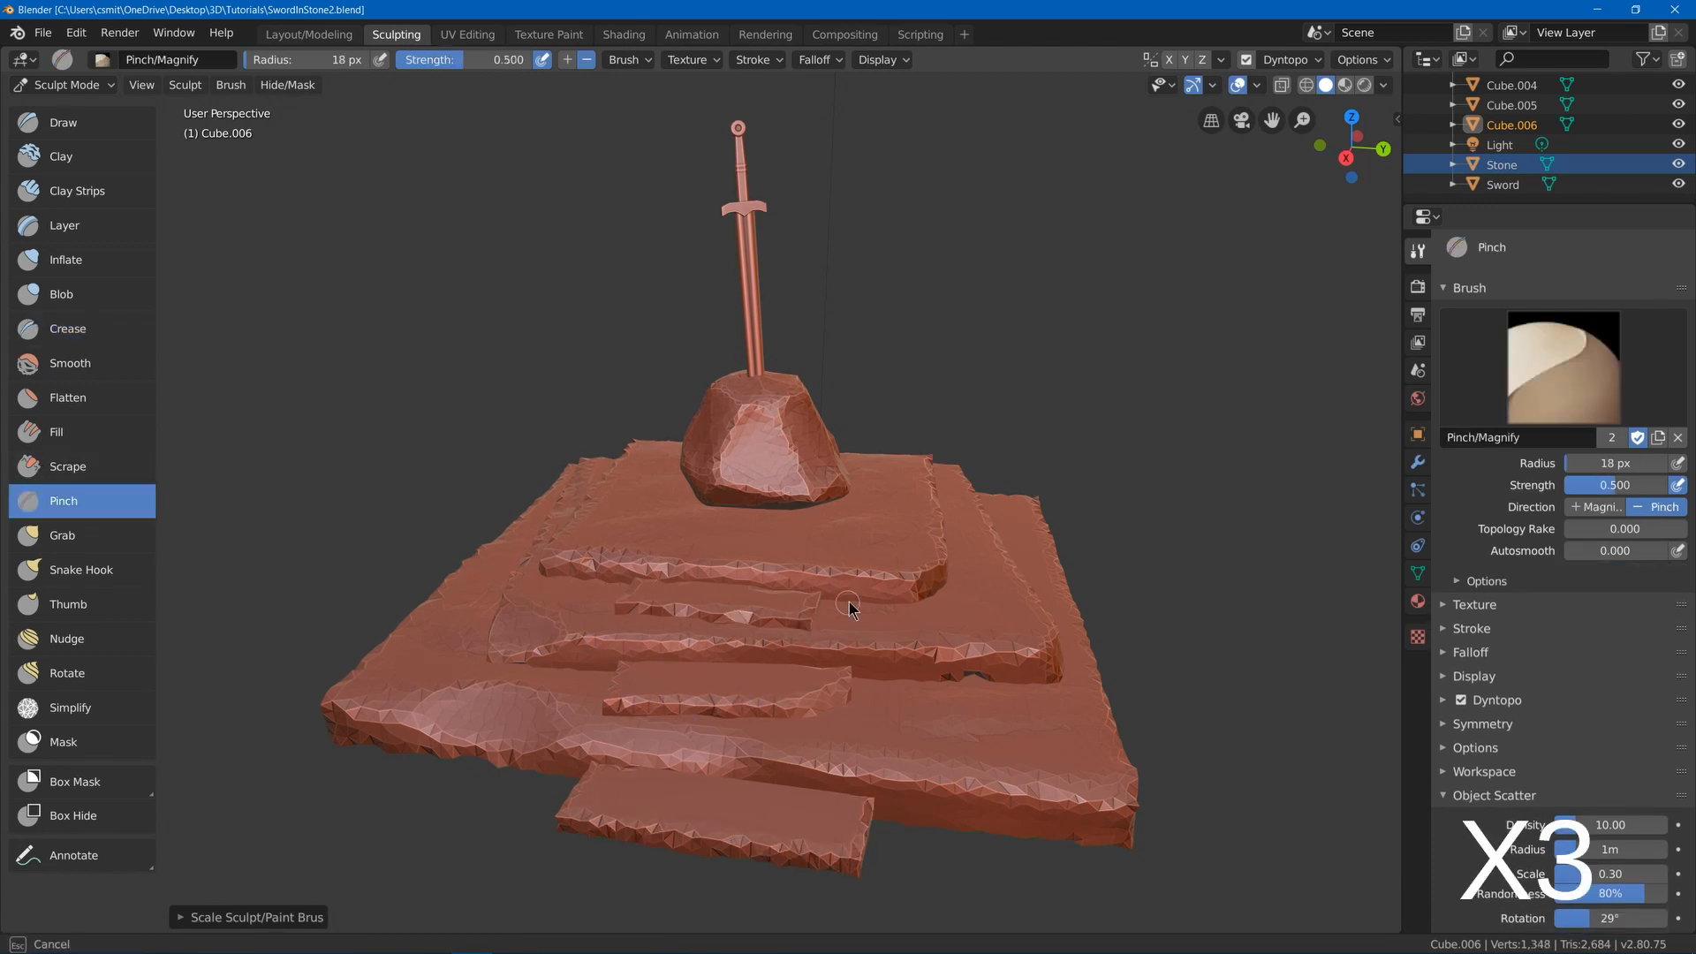
pyautogui.moveTo(849, 608); pyautogui.dragTo(694, 618)
pyautogui.moveTo(614, 703); pyautogui.dragTo(694, 705)
pyautogui.moveTo(572, 780); pyautogui.dragTo(584, 782)
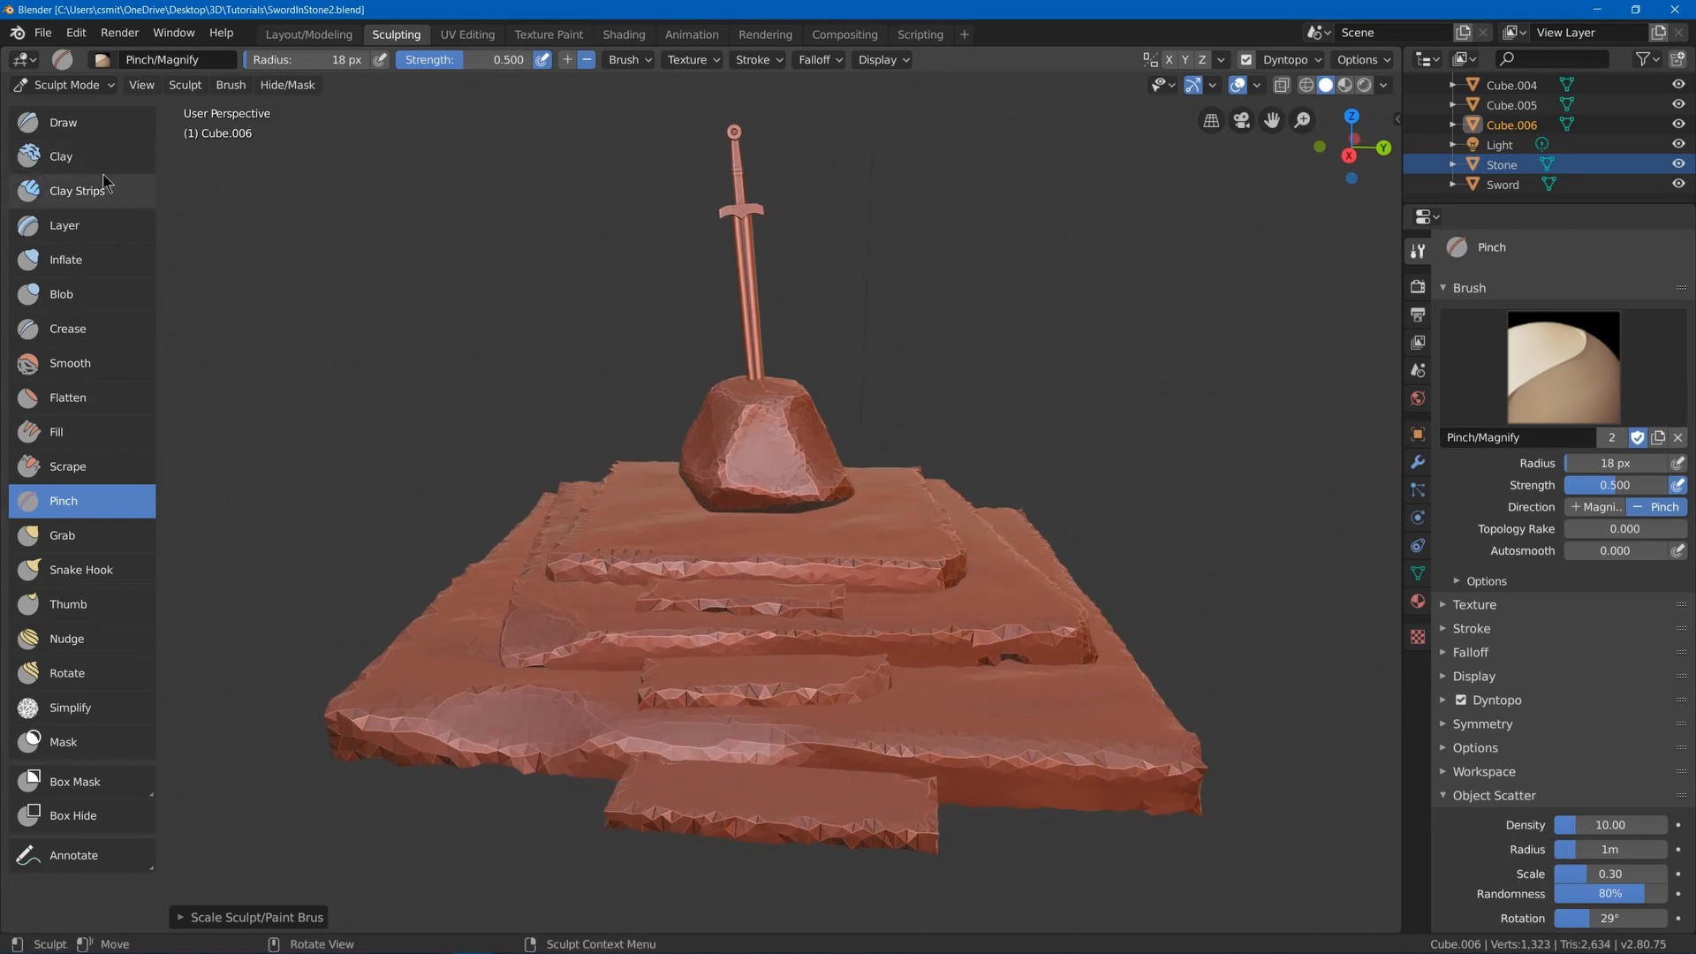
# - Add uneven relief to the treads of the steps with the Clay Strips brush at 37 px radius
pyautogui.click(77, 191)
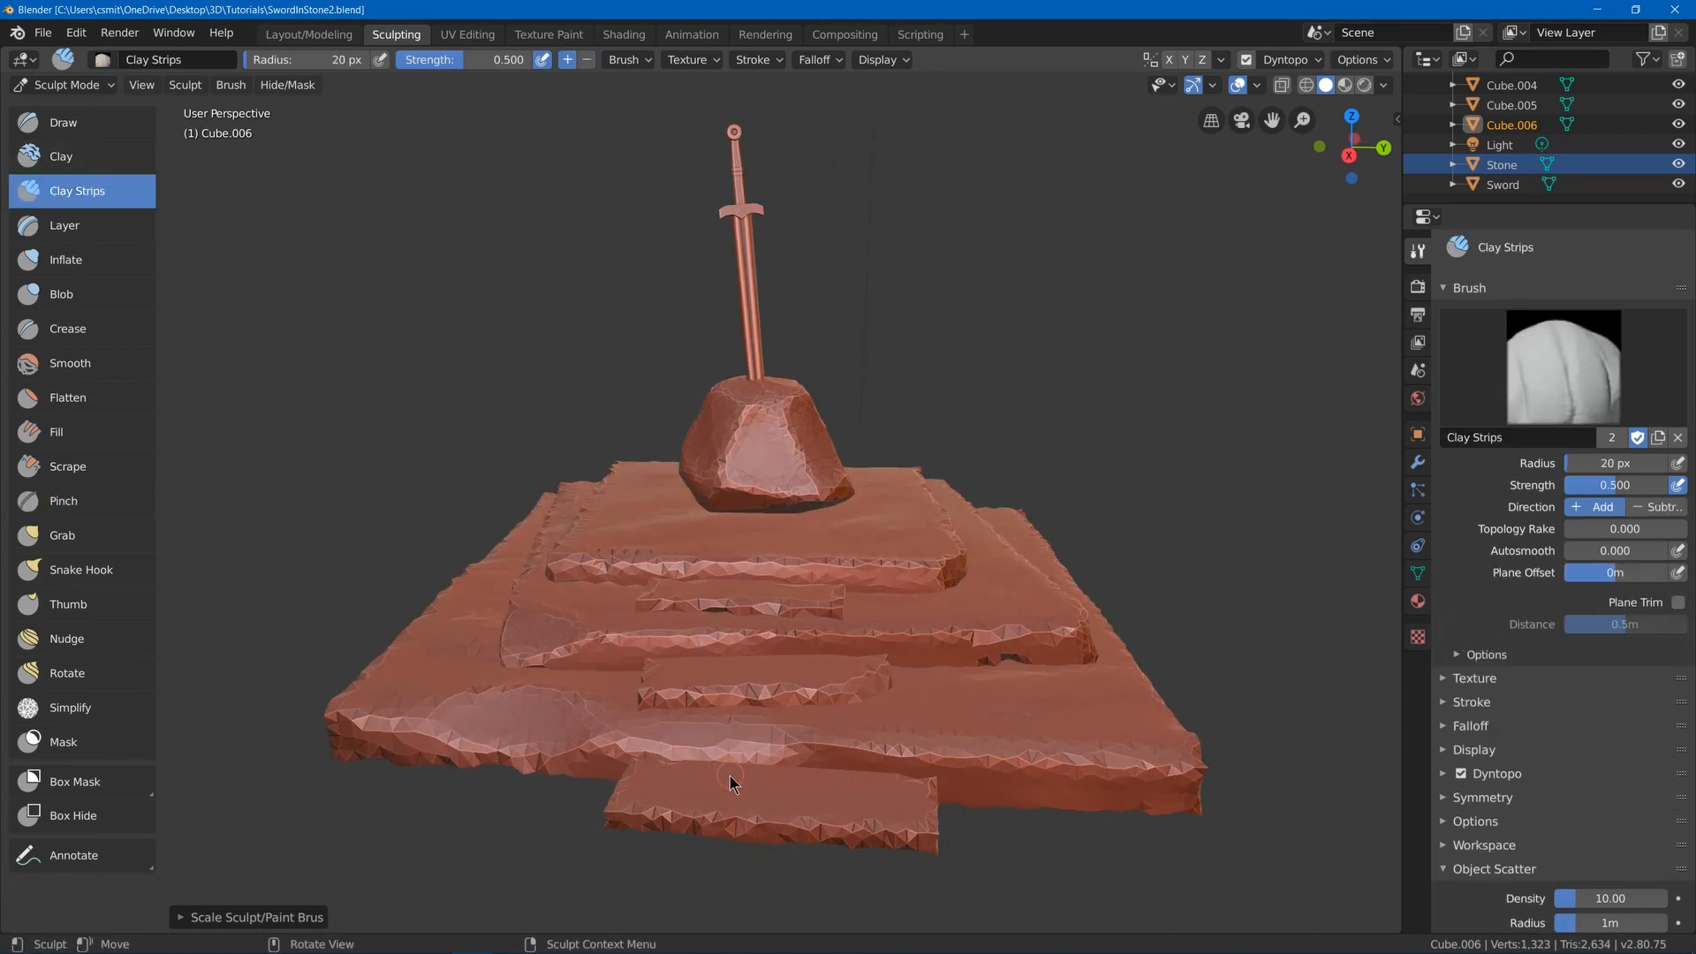
pyautogui.press('f')
pyautogui.moveTo(762, 808); pyautogui.dragTo(888, 779)
pyautogui.moveTo(888, 783)
pyautogui.mouseDown()
pyautogui.moveTo(869, 787)
pyautogui.moveTo(862, 763)
pyautogui.mouseUp()
pyautogui.moveTo(683, 681); pyautogui.dragTo(830, 667)
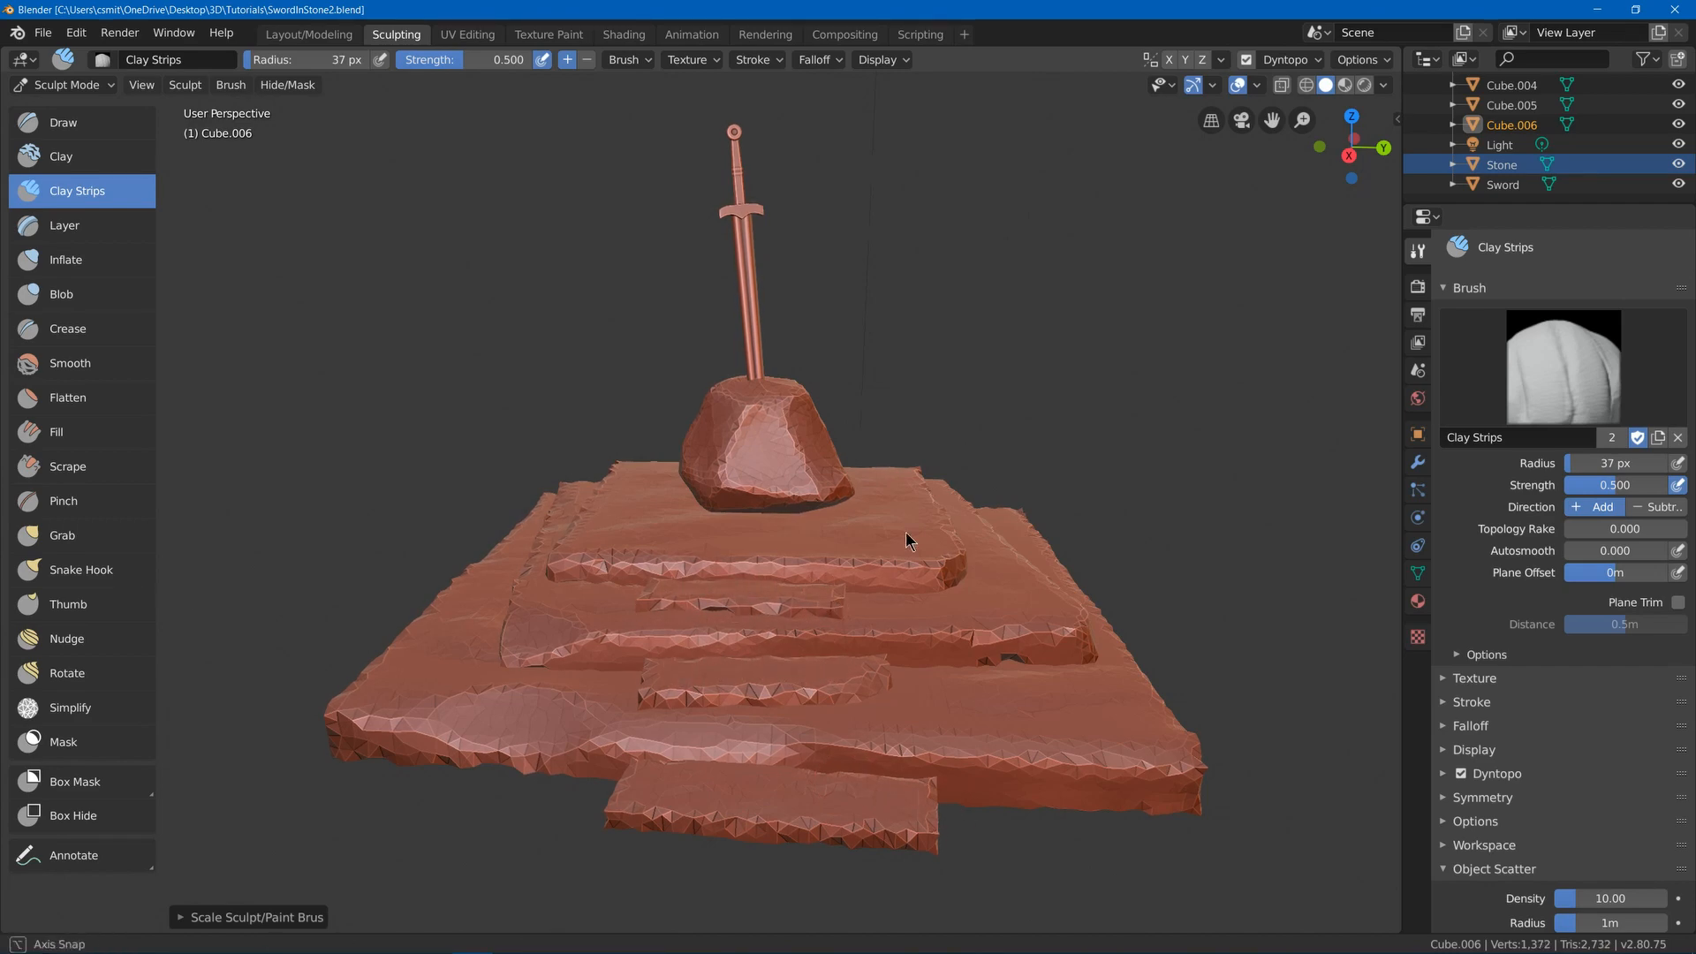
# - Return to the Layout workspace and join the three pedestal tiers and the steps into one object
pyautogui.click(309, 34)
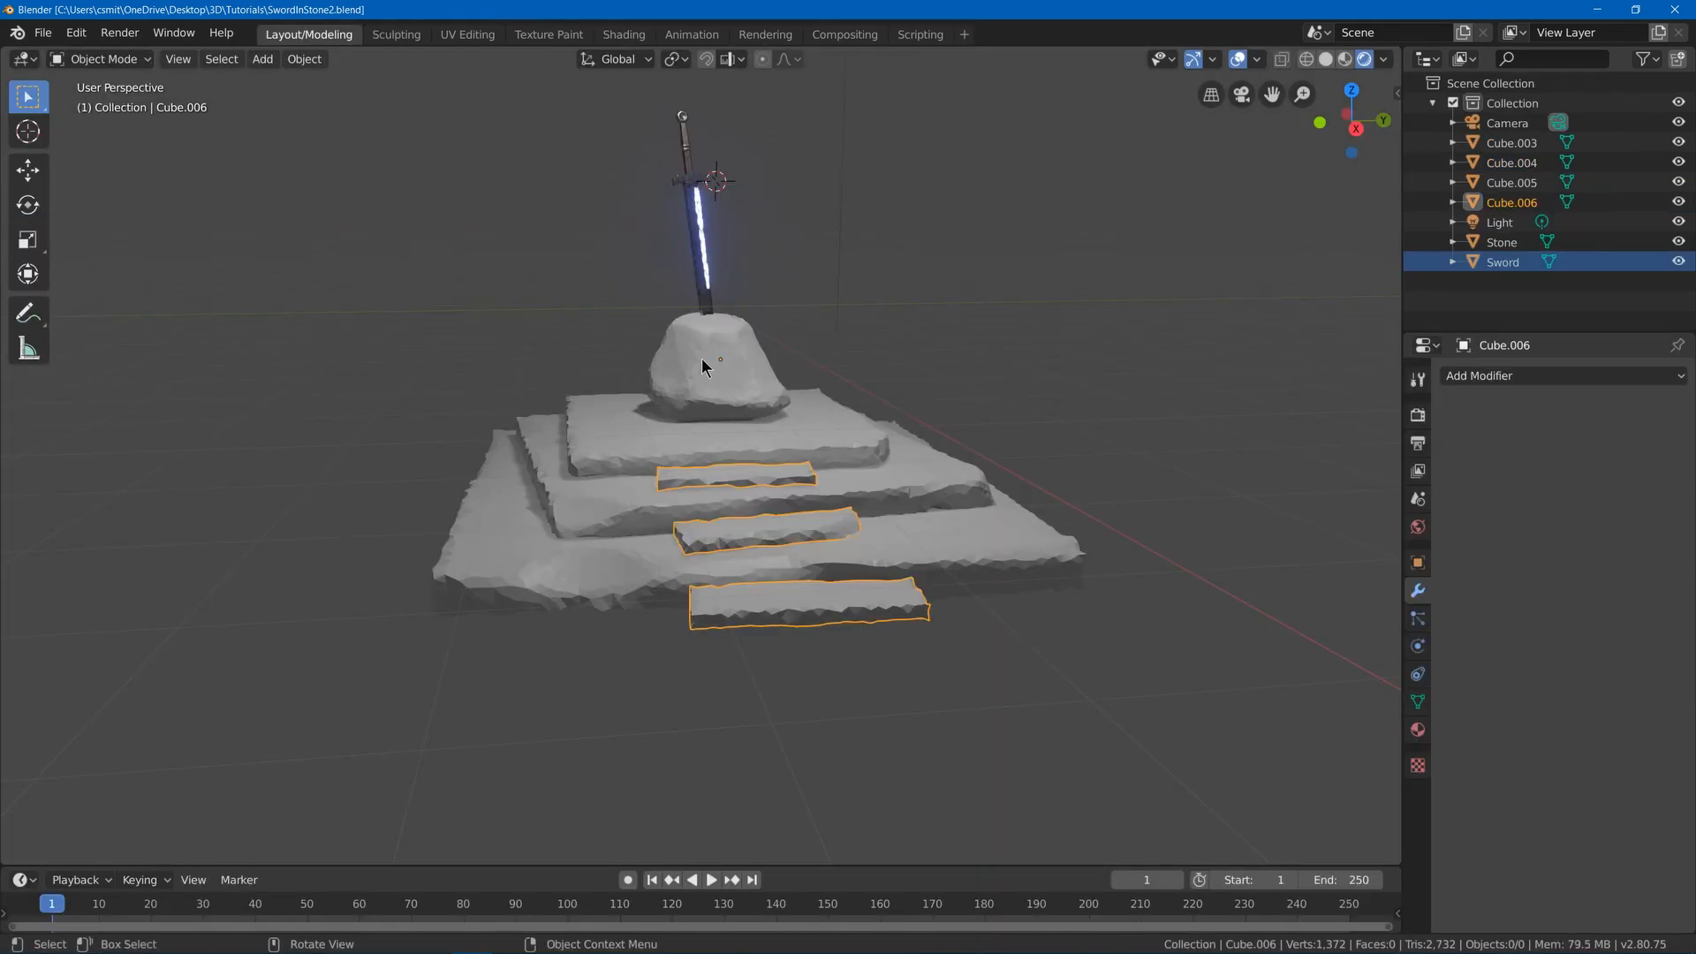
pyautogui.keyDown('shift'); pyautogui.click(635, 431); pyautogui.keyUp('shift')
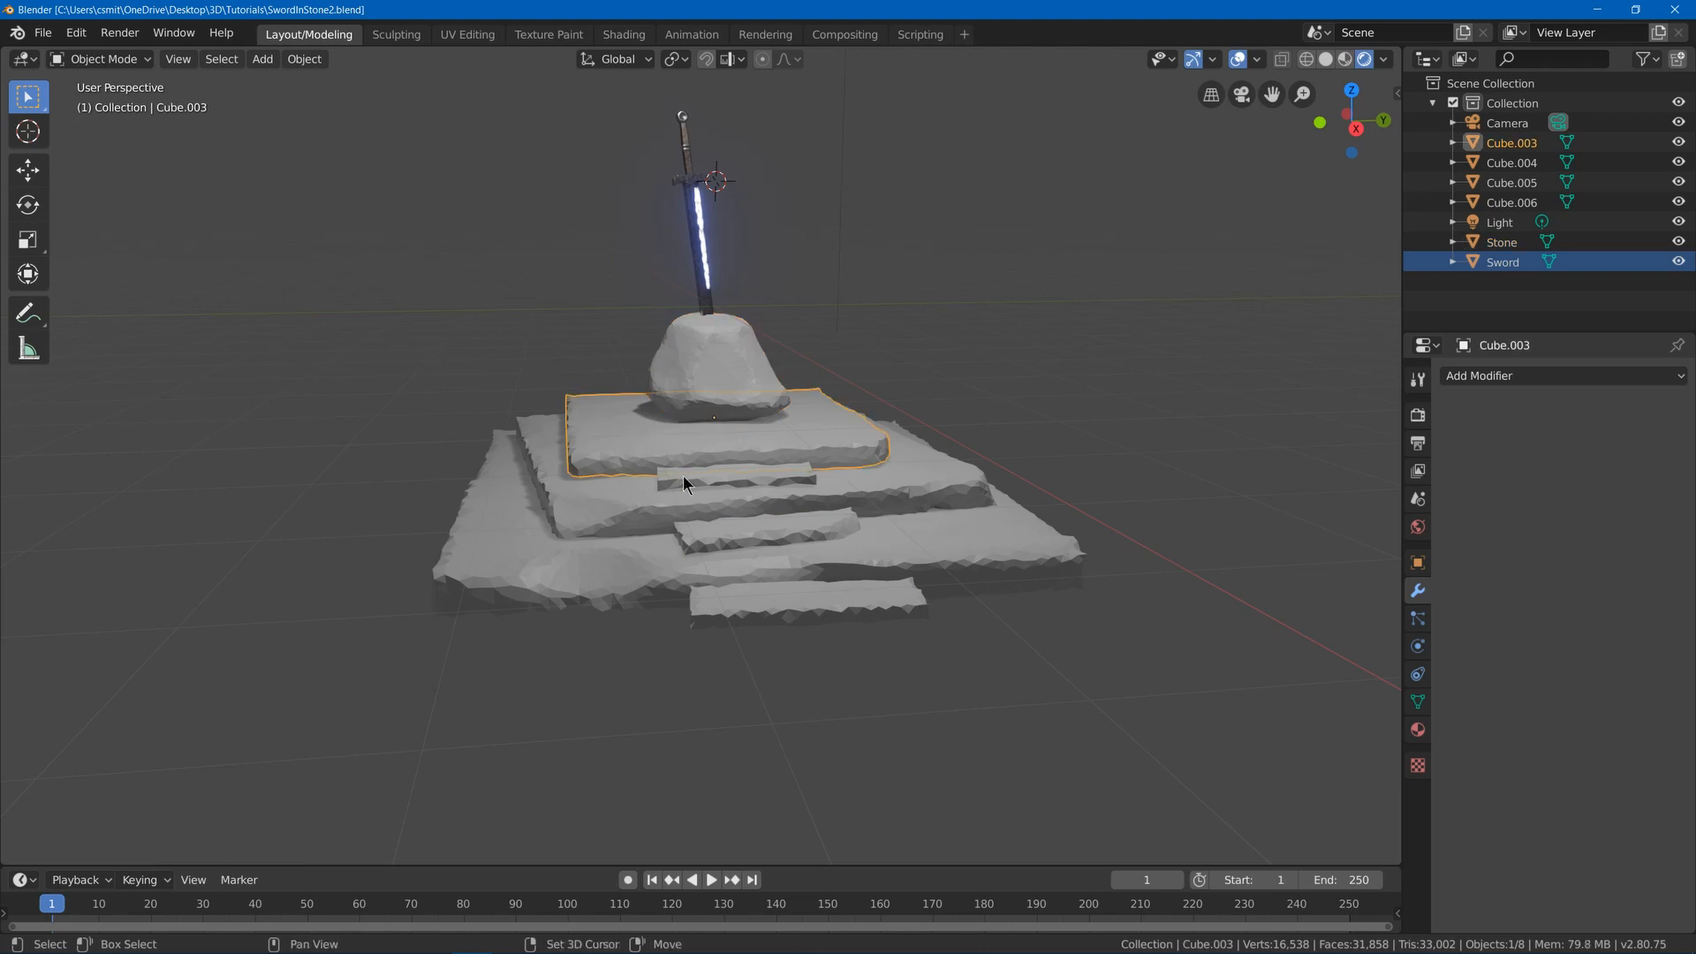
pyautogui.keyDown('shift'); pyautogui.click(631, 496); pyautogui.keyUp('shift')
pyautogui.keyDown('shift'); pyautogui.click(643, 529); pyautogui.keyUp('shift')
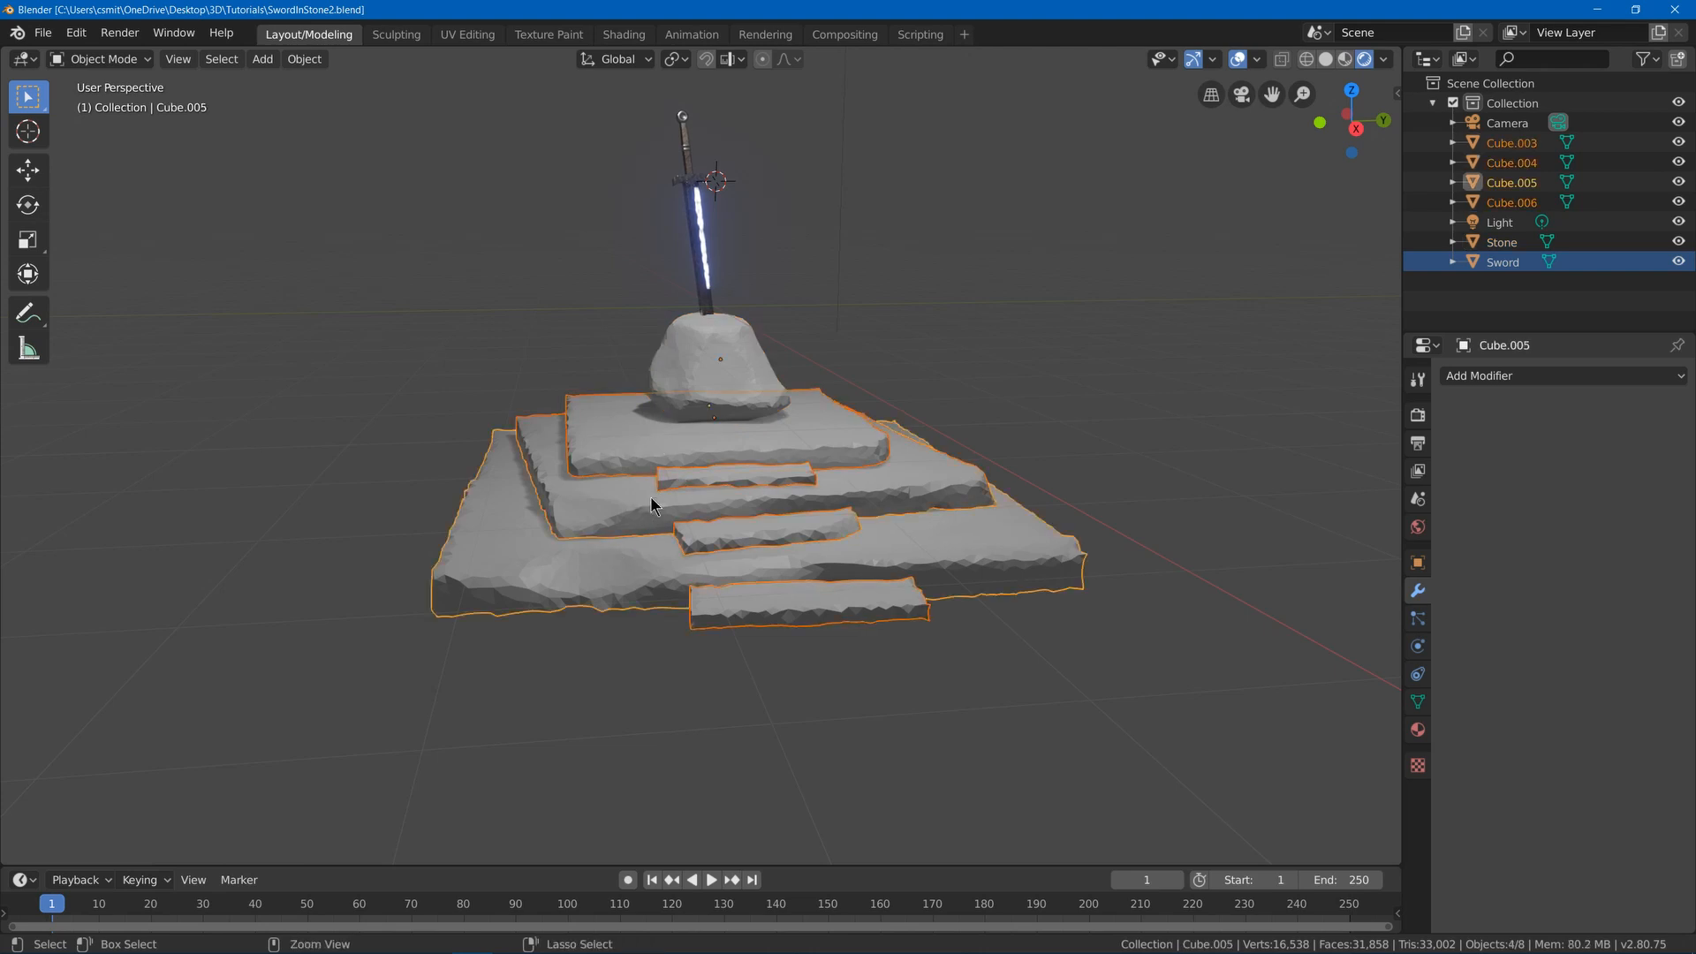
pyautogui.hotkey('ctrl', 'j')
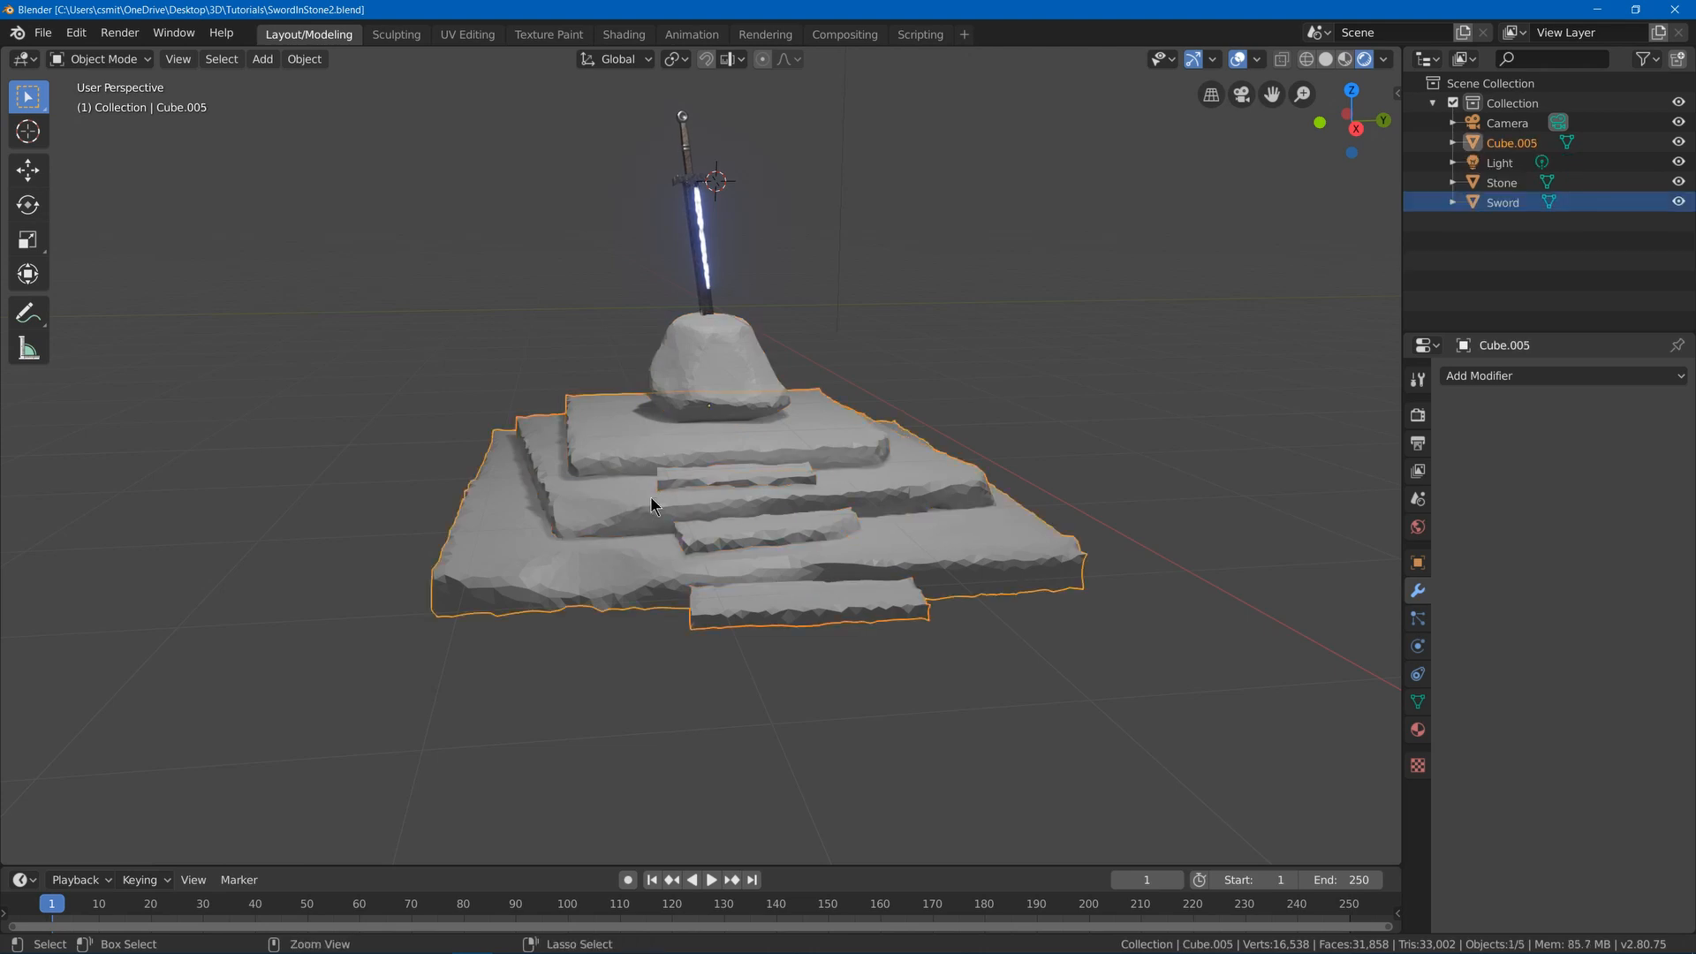
# - Rename the joined pedestal object Platform and save the file
pyautogui.doubleClick(1506, 142)
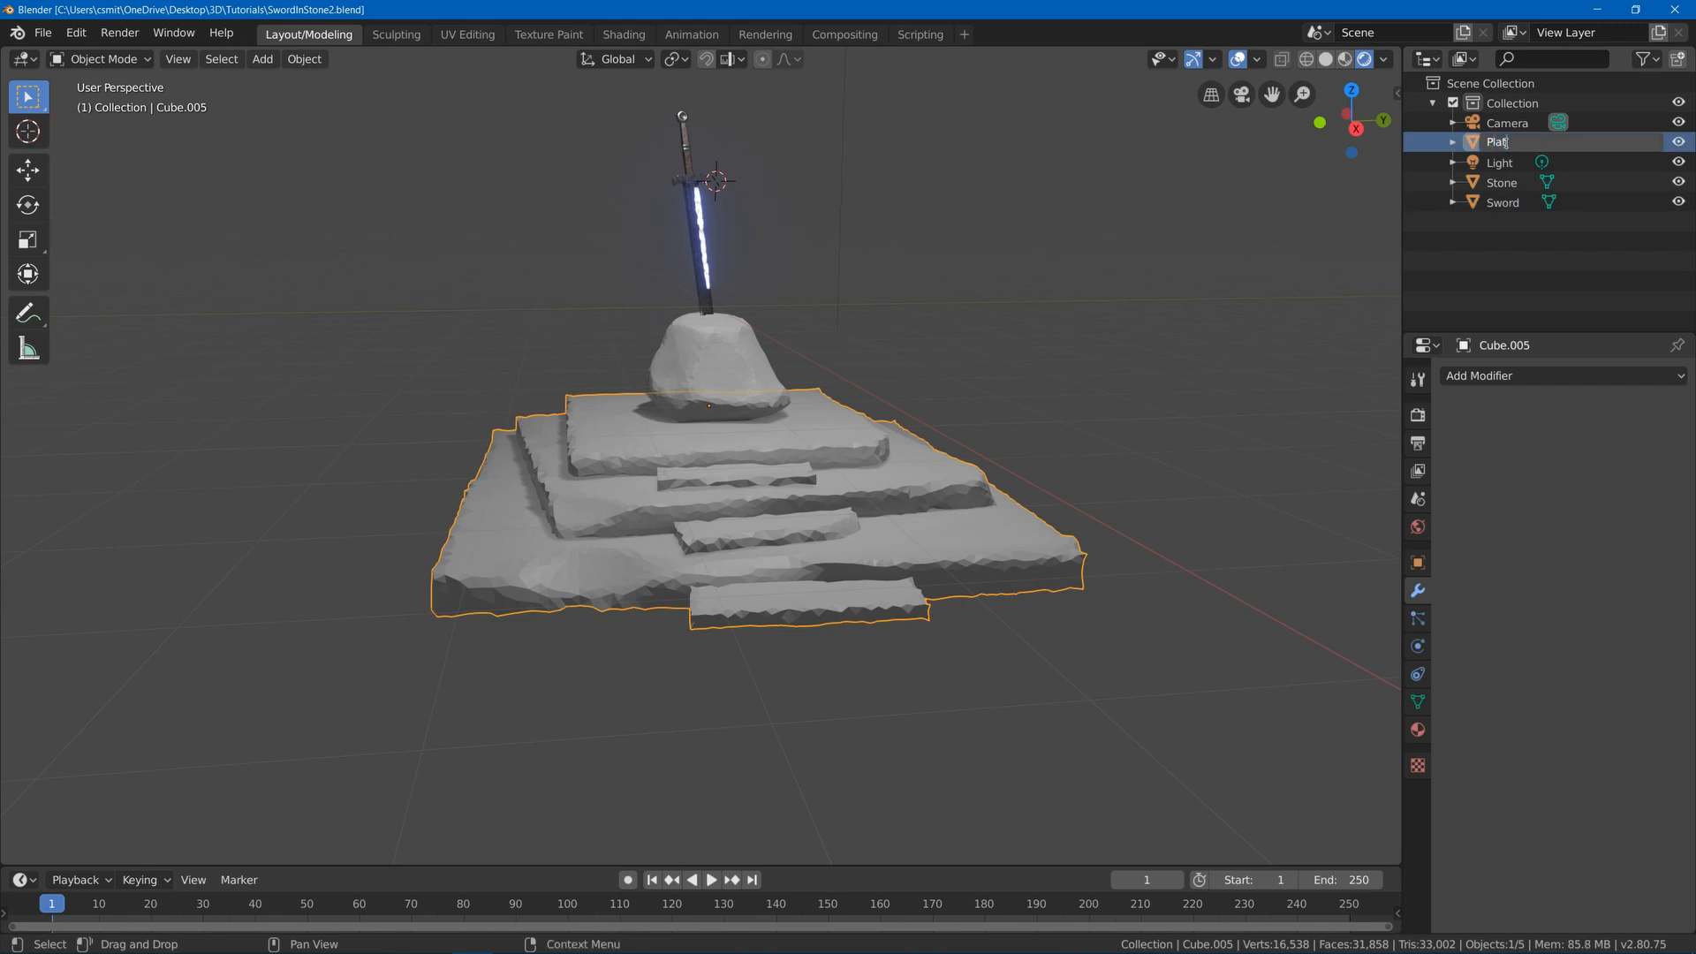
pyautogui.write('Platform')
pyautogui.press('Return')
pyautogui.click(507, 184)
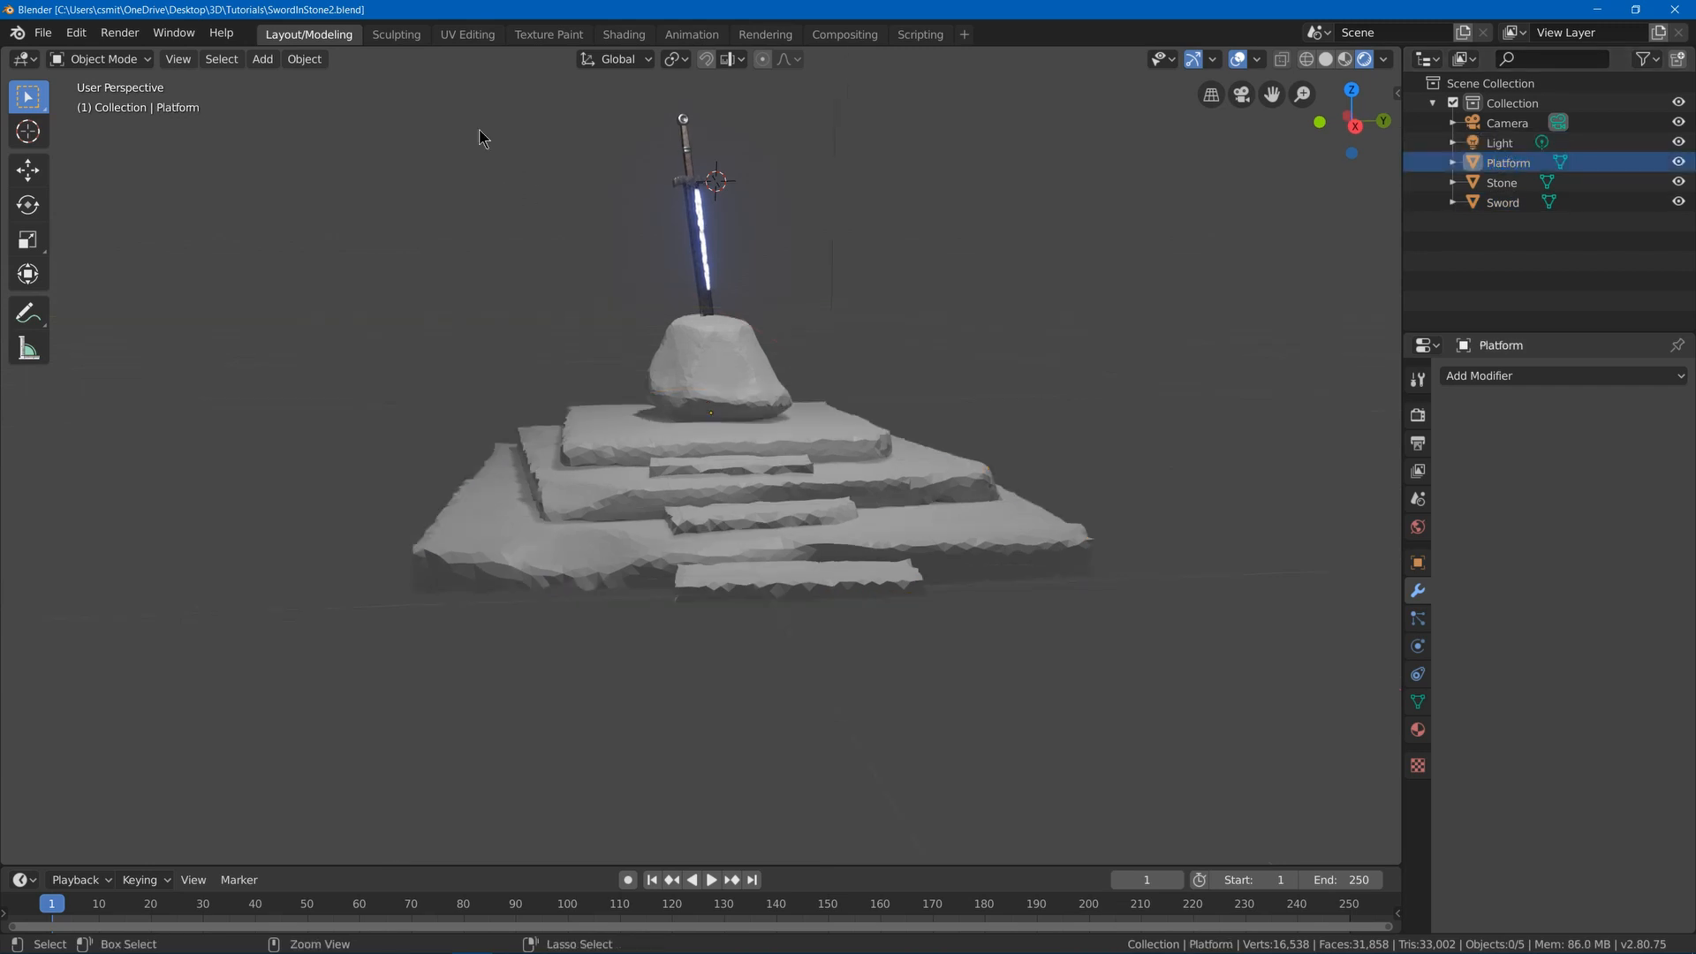
pyautogui.hotkey('ctrl', 's')
# - Select the stone, return to Sculpting, choose the Crease brush, and enable Dyntopo despite the vertex data warning
pyautogui.click(714, 362)
pyautogui.click(406, 36)
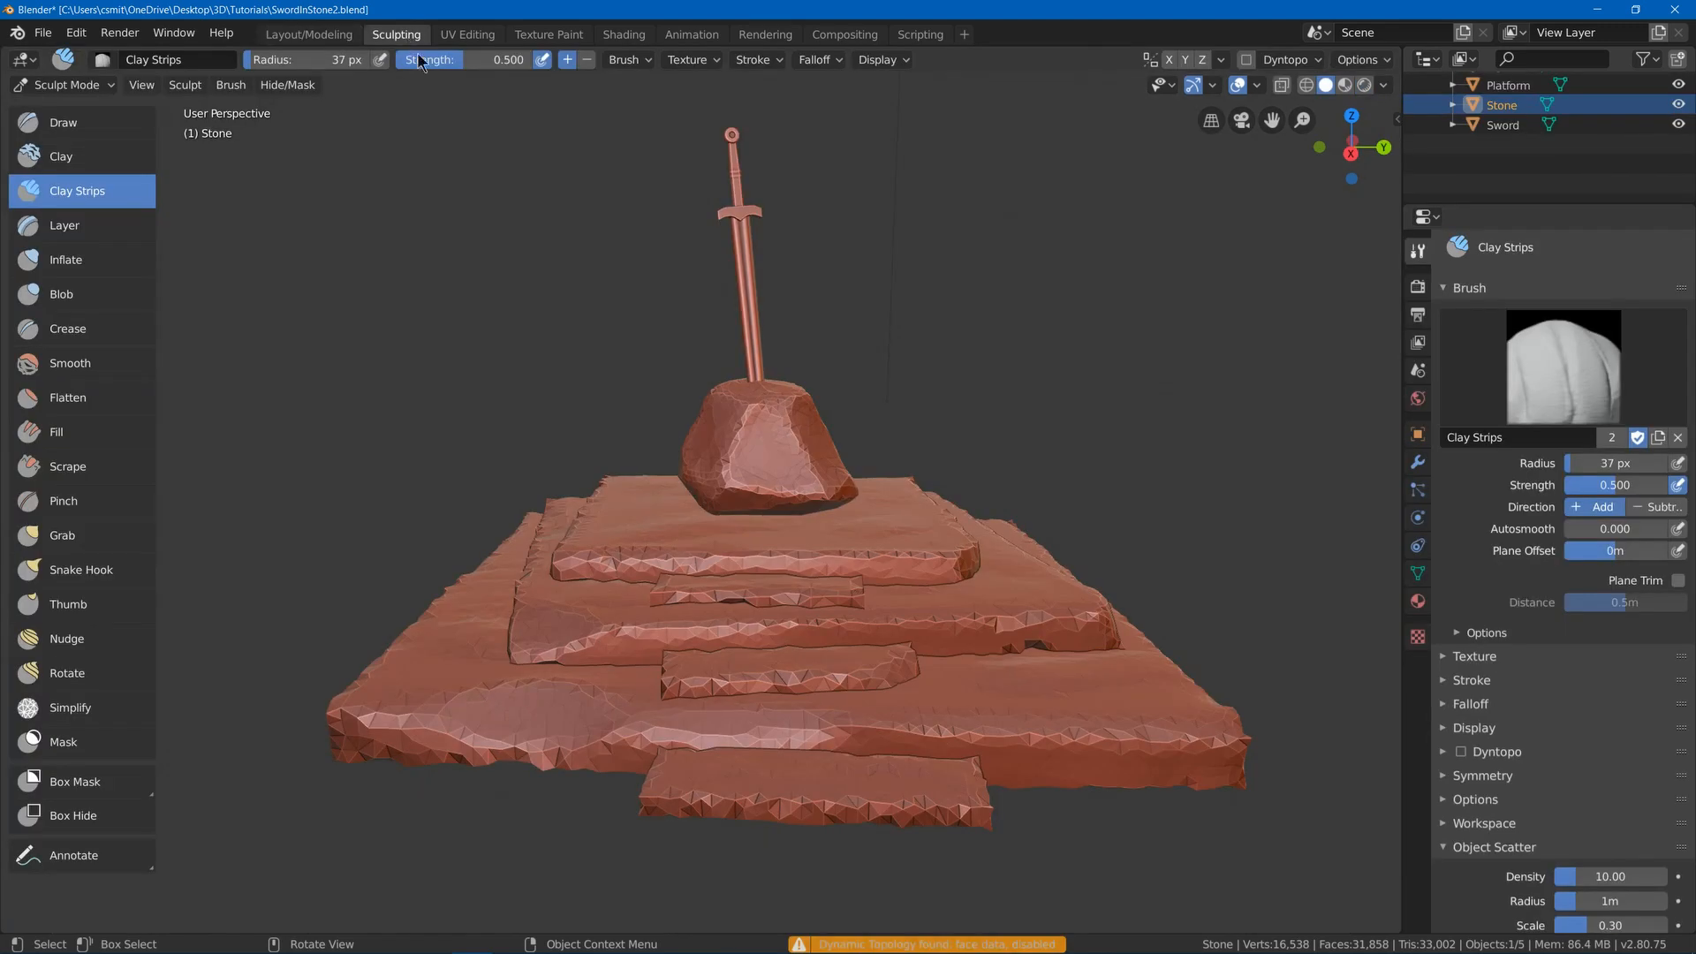
pyautogui.click(84, 328)
pyautogui.click(1246, 60)
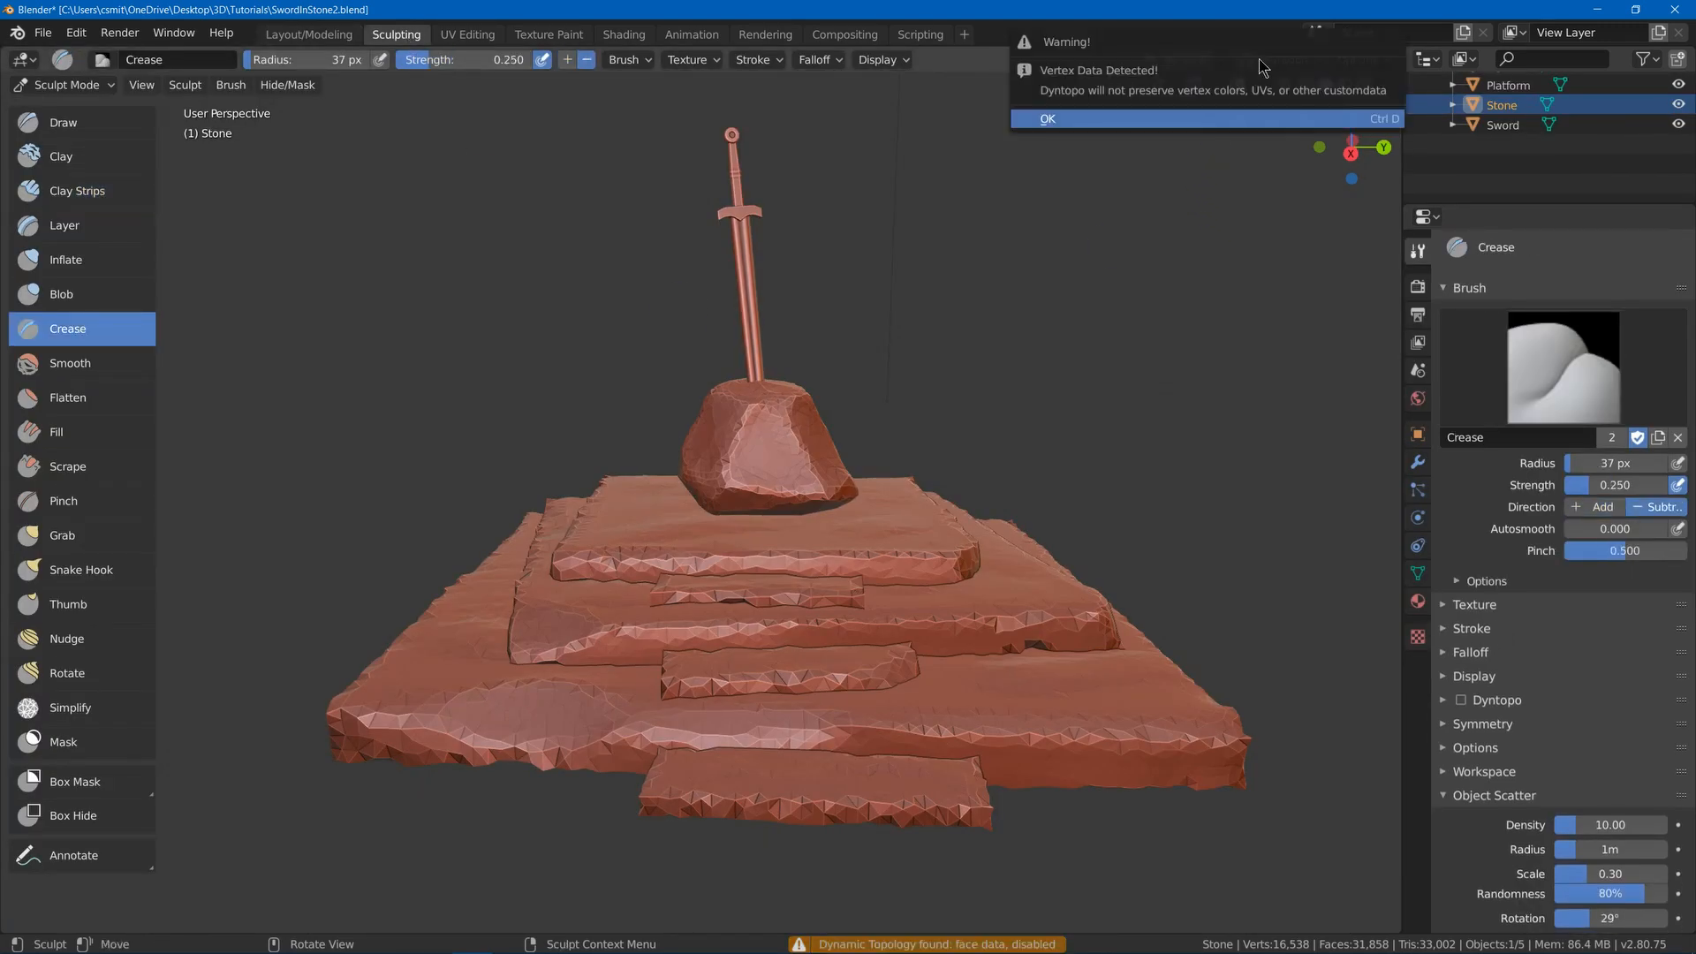
pyautogui.click(1231, 120)
pyautogui.click(1295, 60)
pyautogui.click(1340, 98)
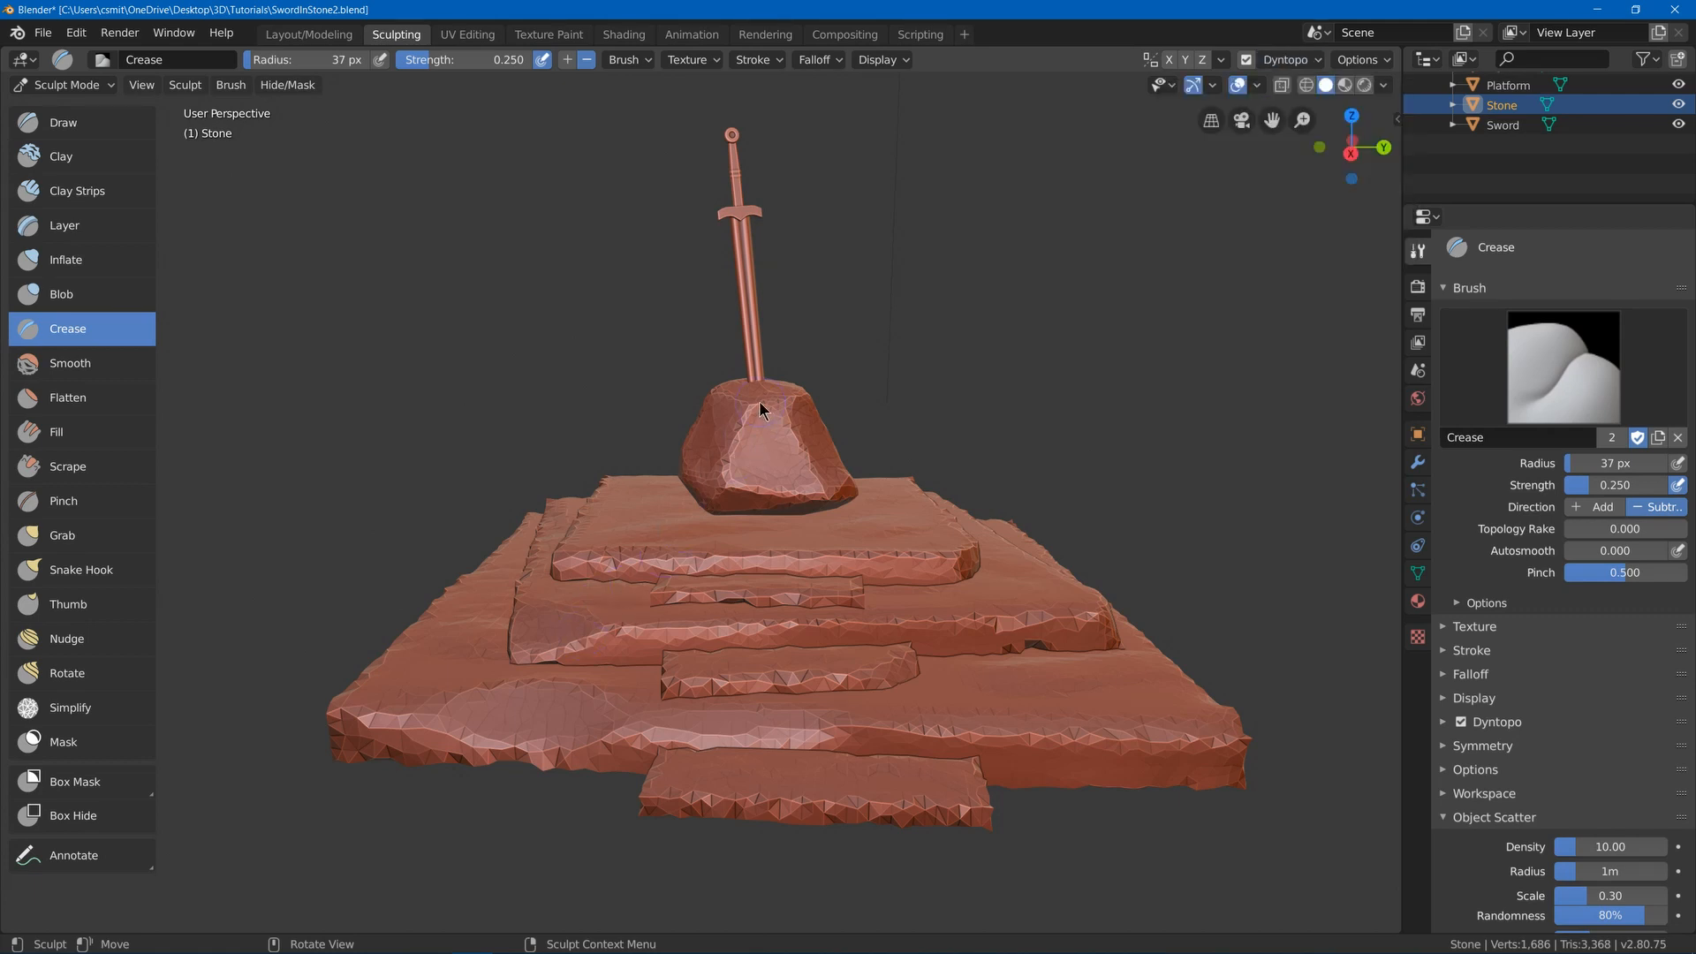
# - Carve fine cracks into the stone's front face with the Crease brush at 8 px radius
pyautogui.press('[')
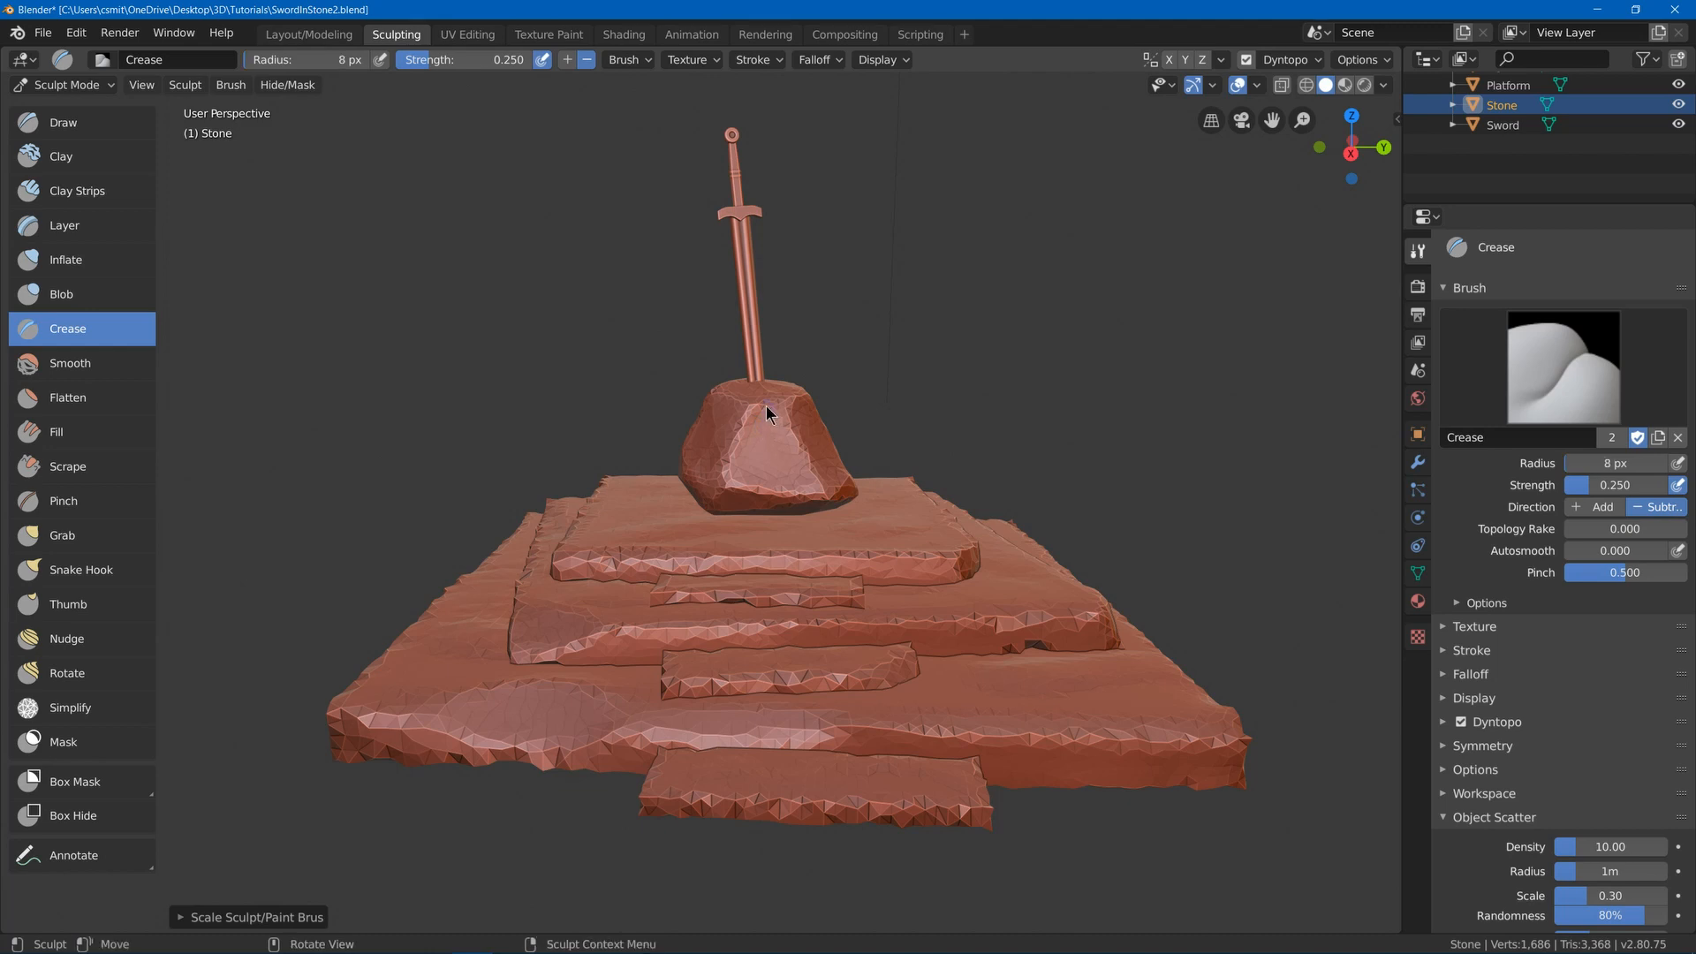
pyautogui.moveTo(779, 442); pyautogui.dragTo(704, 492)
pyautogui.scroll(3, 767, 375)
pyautogui.moveTo(704, 492); pyautogui.dragTo(716, 477, button='middle')
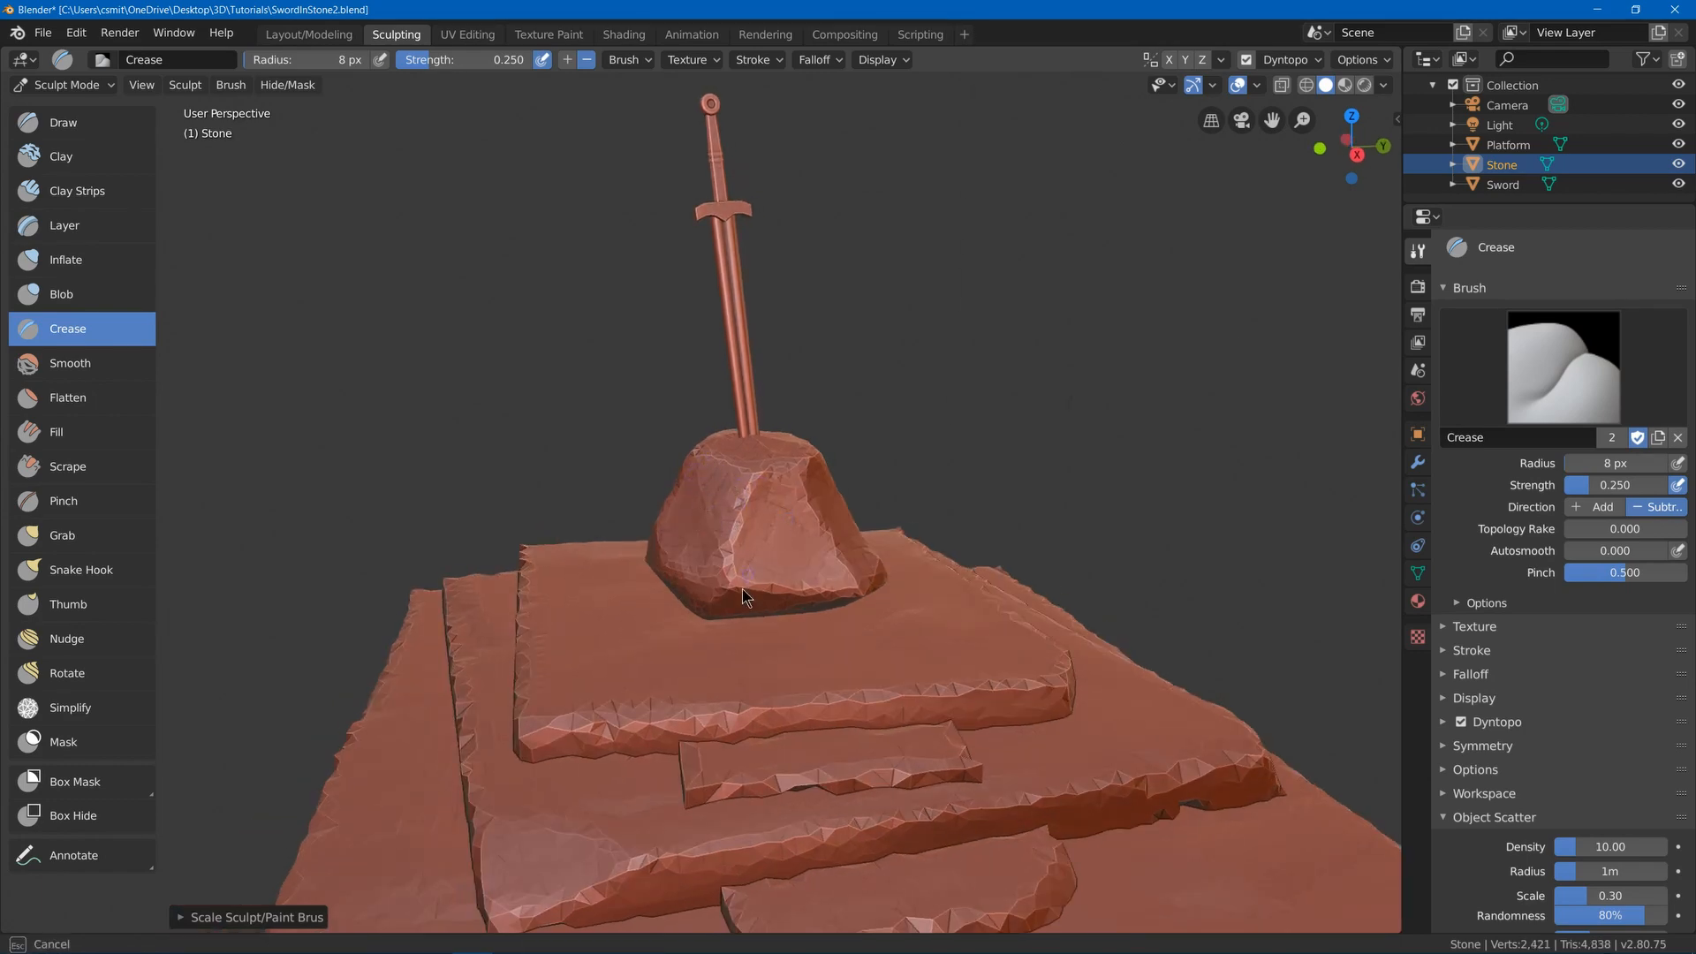
pyautogui.moveTo(743, 589); pyautogui.dragTo(757, 587)
# - Continue carving fine cracks around the stone's remaining sides with the Crease brush
pyautogui.moveTo(822, 535); pyautogui.dragTo(762, 518, button='middle')
pyautogui.moveTo(815, 463); pyautogui.dragTo(823, 532)
pyautogui.moveTo(804, 485); pyautogui.dragTo(753, 410, button='middle')
pyautogui.moveTo(814, 390); pyautogui.dragTo(819, 395)
pyautogui.moveTo(818, 468); pyautogui.dragTo(718, 447, button='middle')
pyautogui.moveTo(796, 443); pyautogui.dragTo(811, 510)
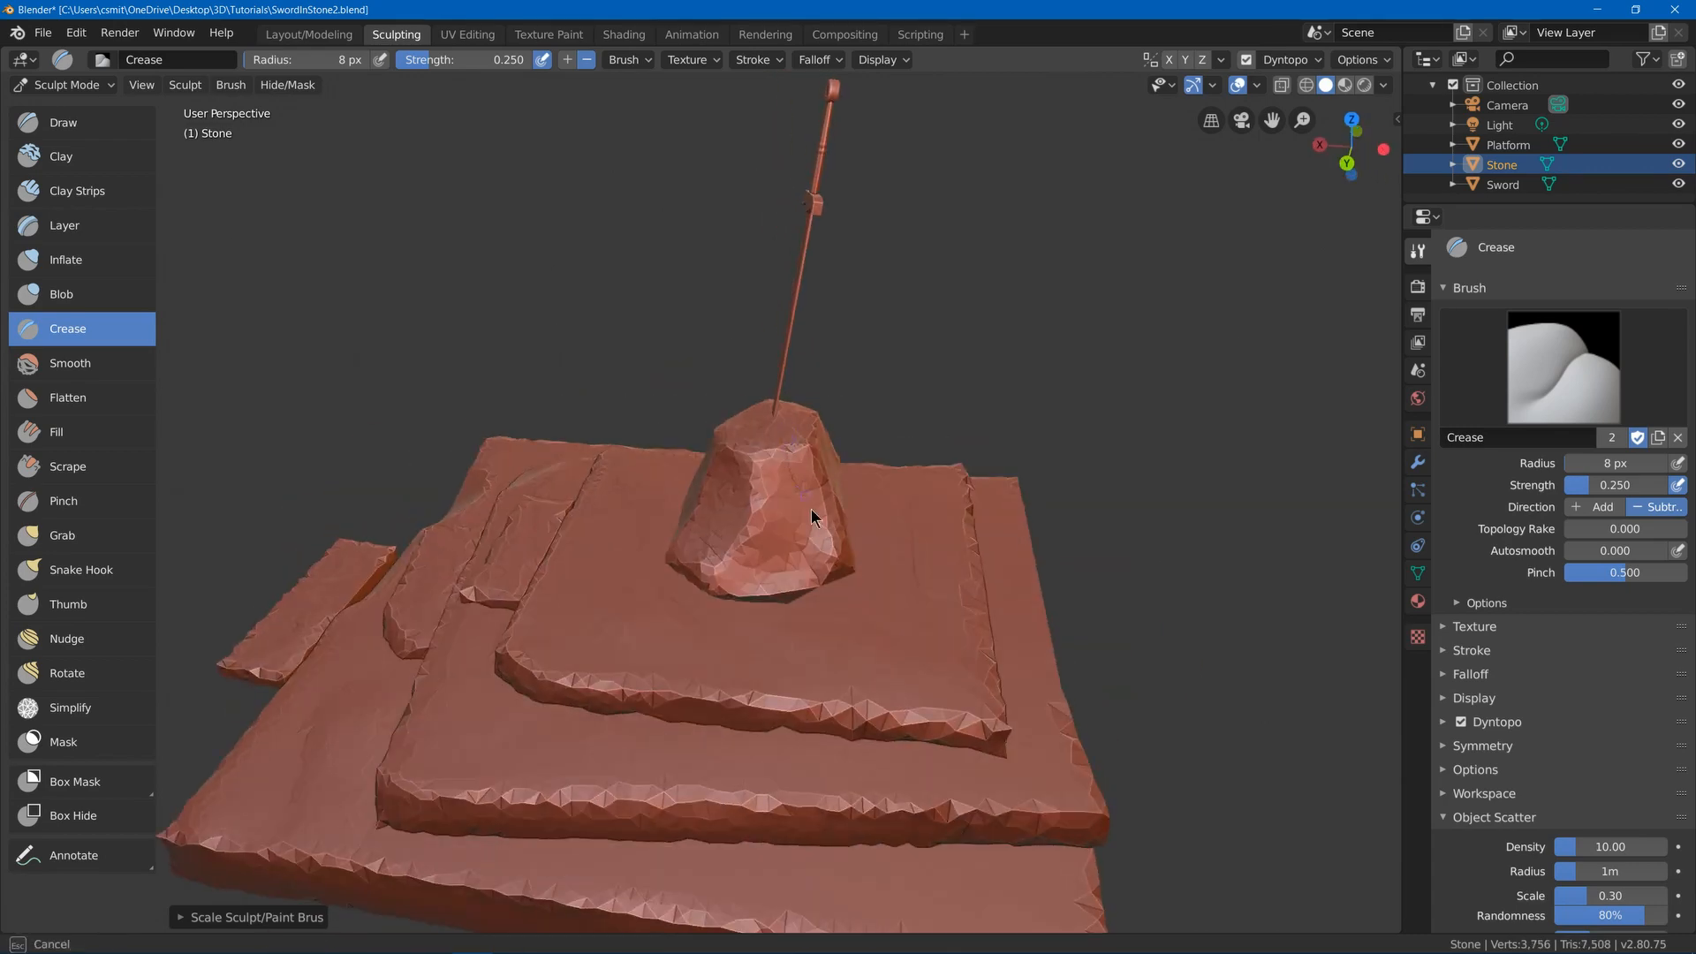
pyautogui.moveTo(764, 576); pyautogui.dragTo(856, 469)
pyautogui.moveTo(855, 469); pyautogui.dragTo(804, 510, button='middle')
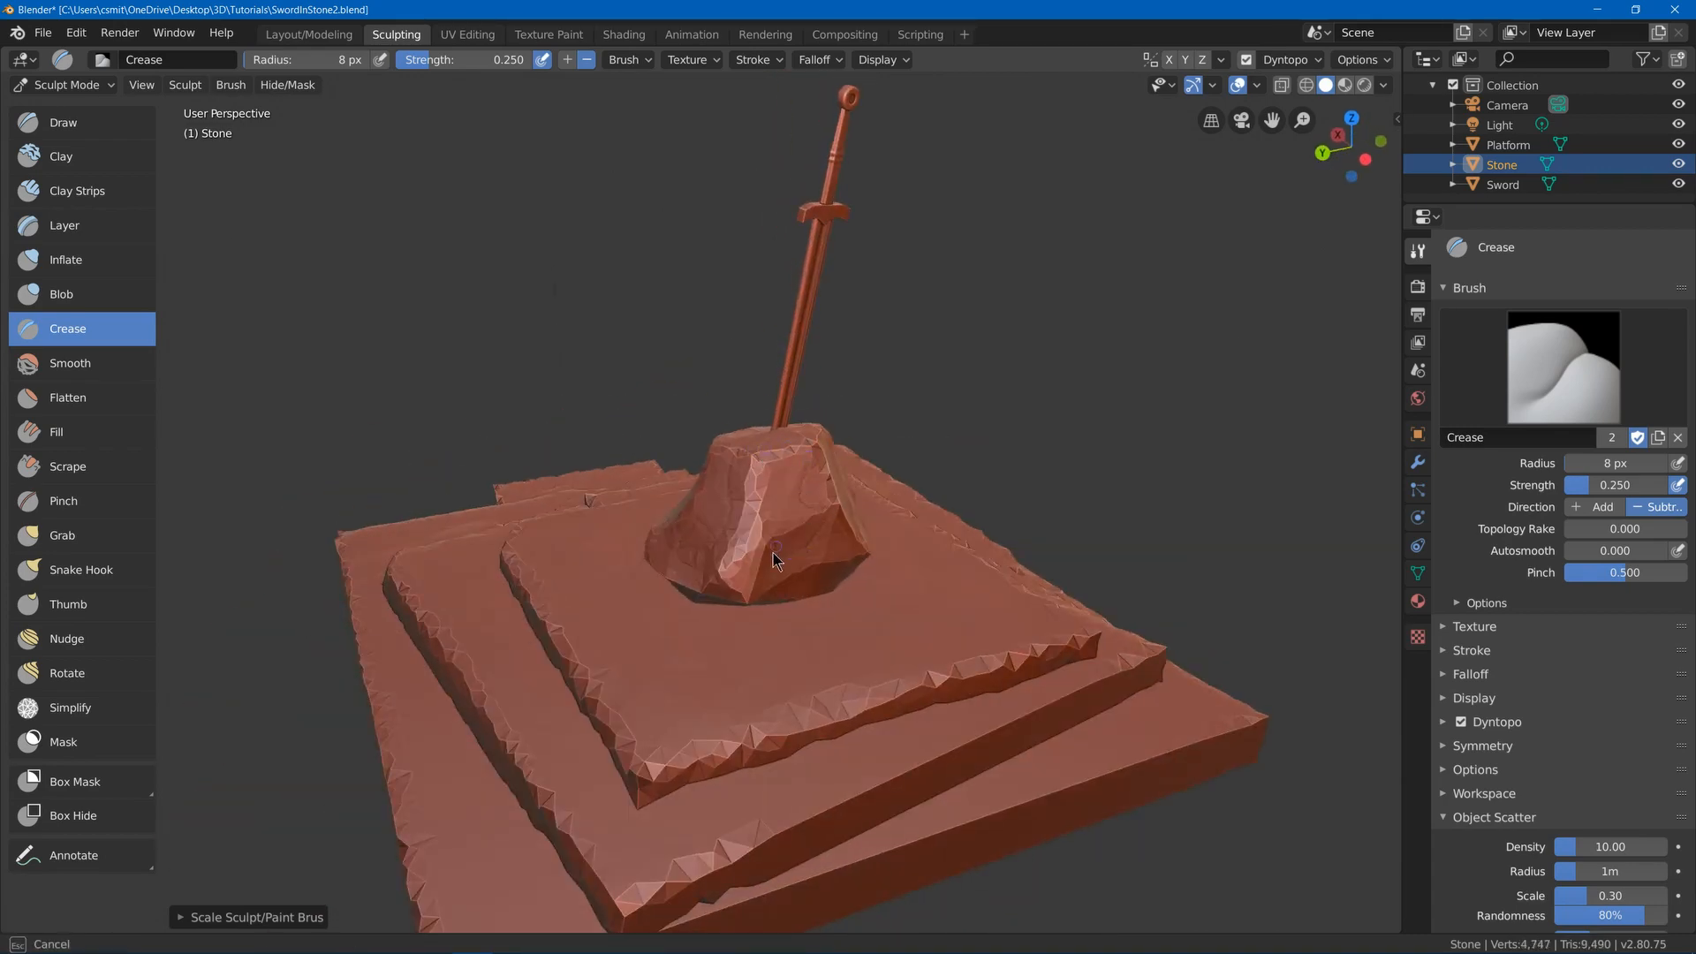
pyautogui.moveTo(773, 554); pyautogui.dragTo(763, 564)
pyautogui.moveTo(754, 519); pyautogui.dragTo(1067, 478, button='middle')
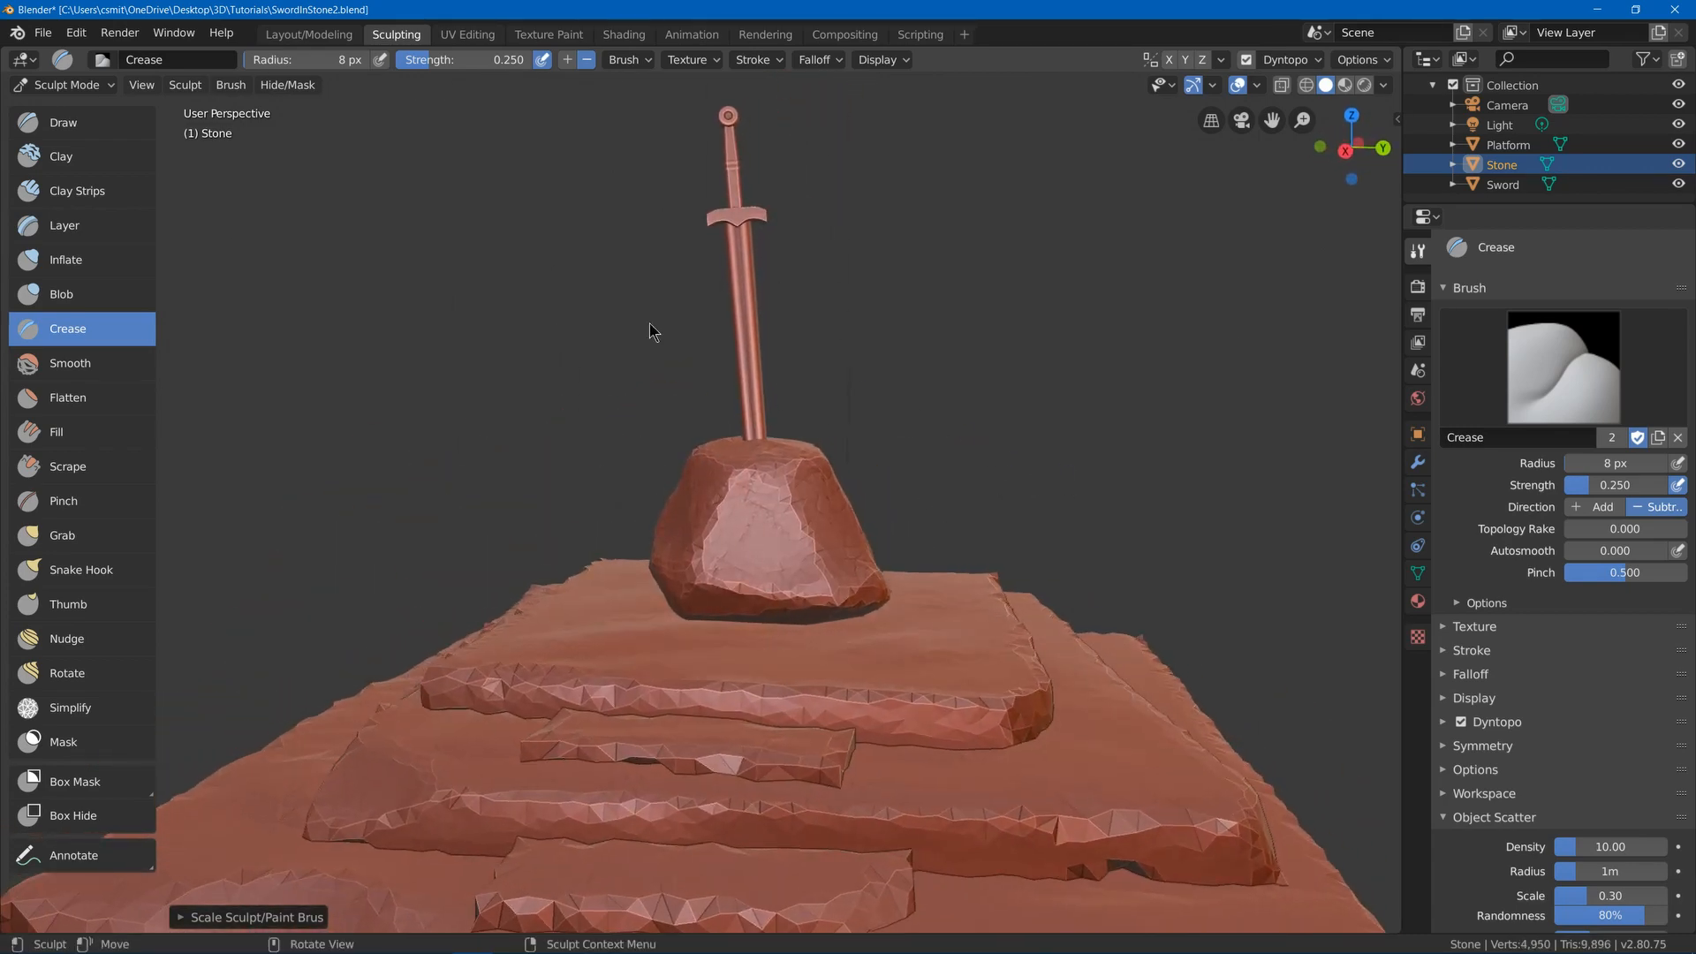
# - Select the Platform in the Layout workspace, return to Sculpting, and enable Dyntopo for the Crease brush
pyautogui.click(324, 37)
pyautogui.click(707, 500)
pyautogui.scroll(5, 481, 168)
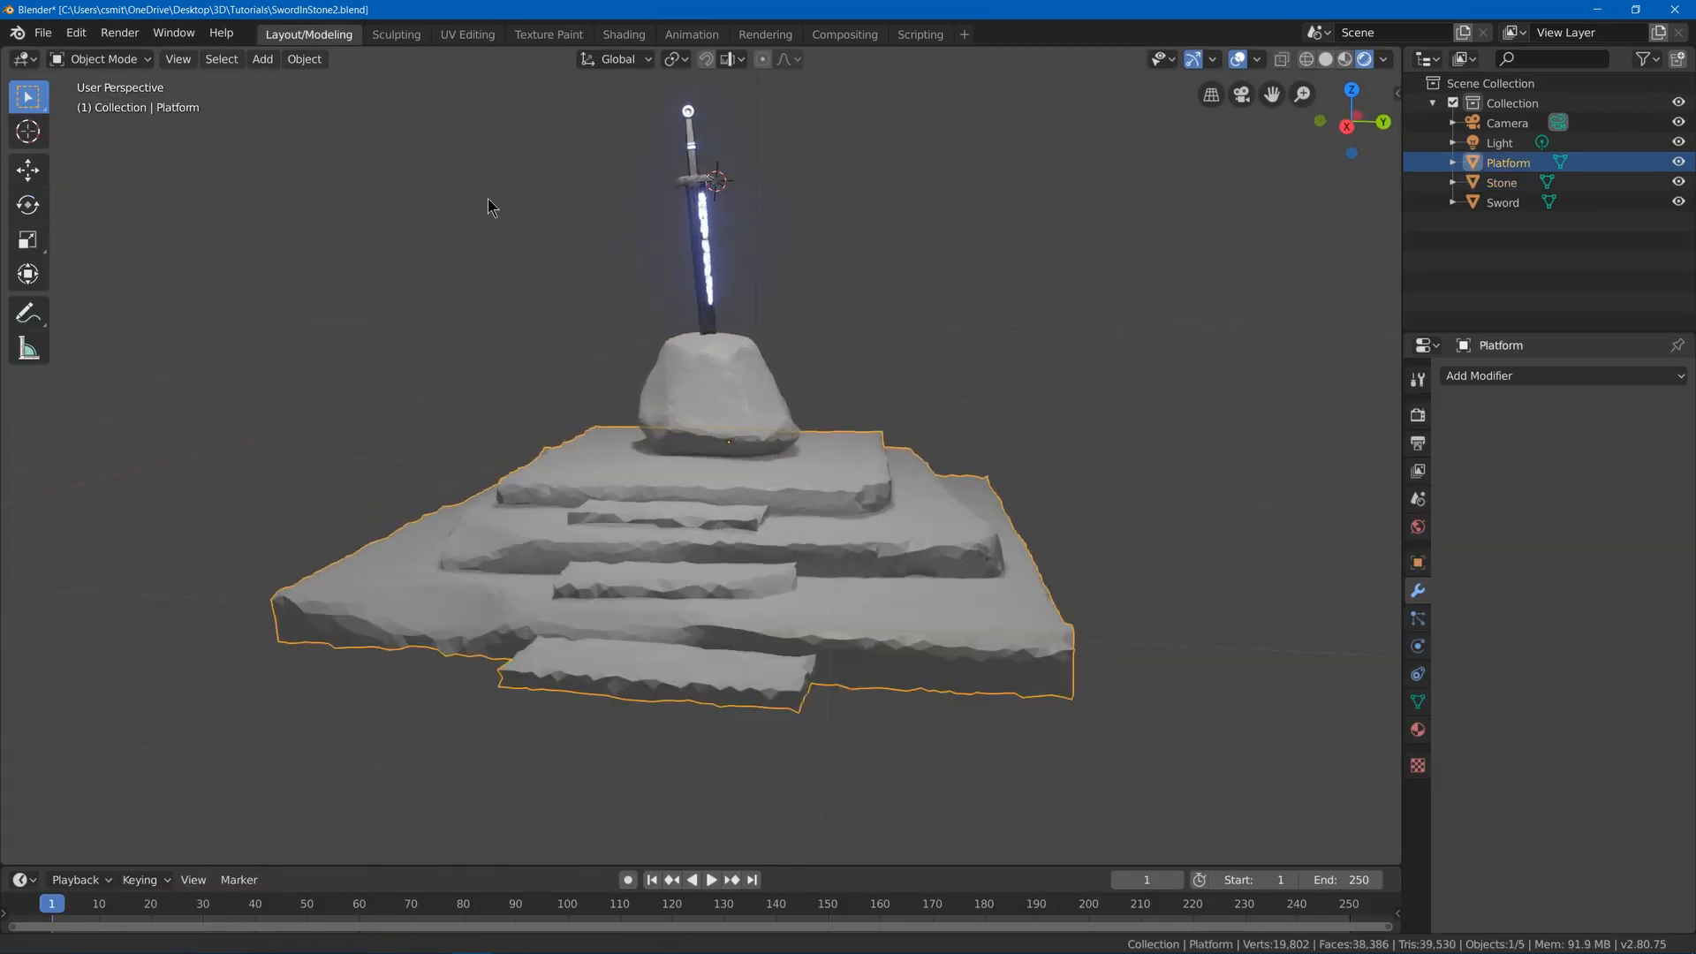
pyautogui.scroll(-2, 499, 212)
pyautogui.click(412, 36)
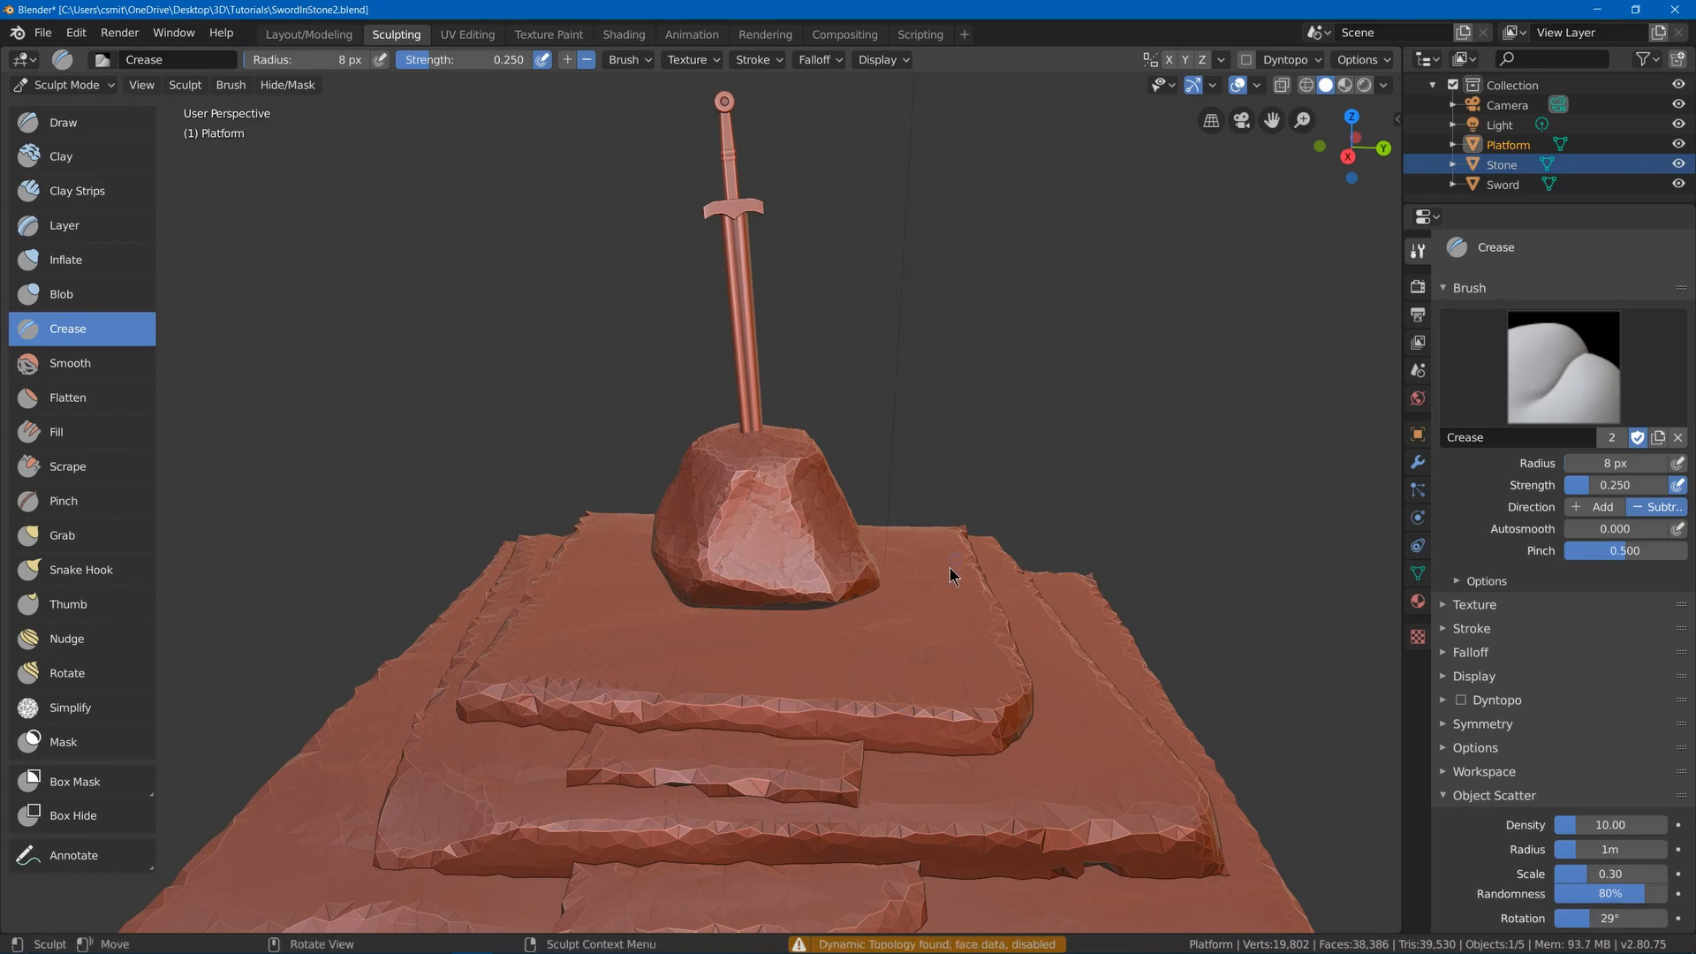
pyautogui.hotkey('ctrl', 'd')
pyautogui.click(919, 654)
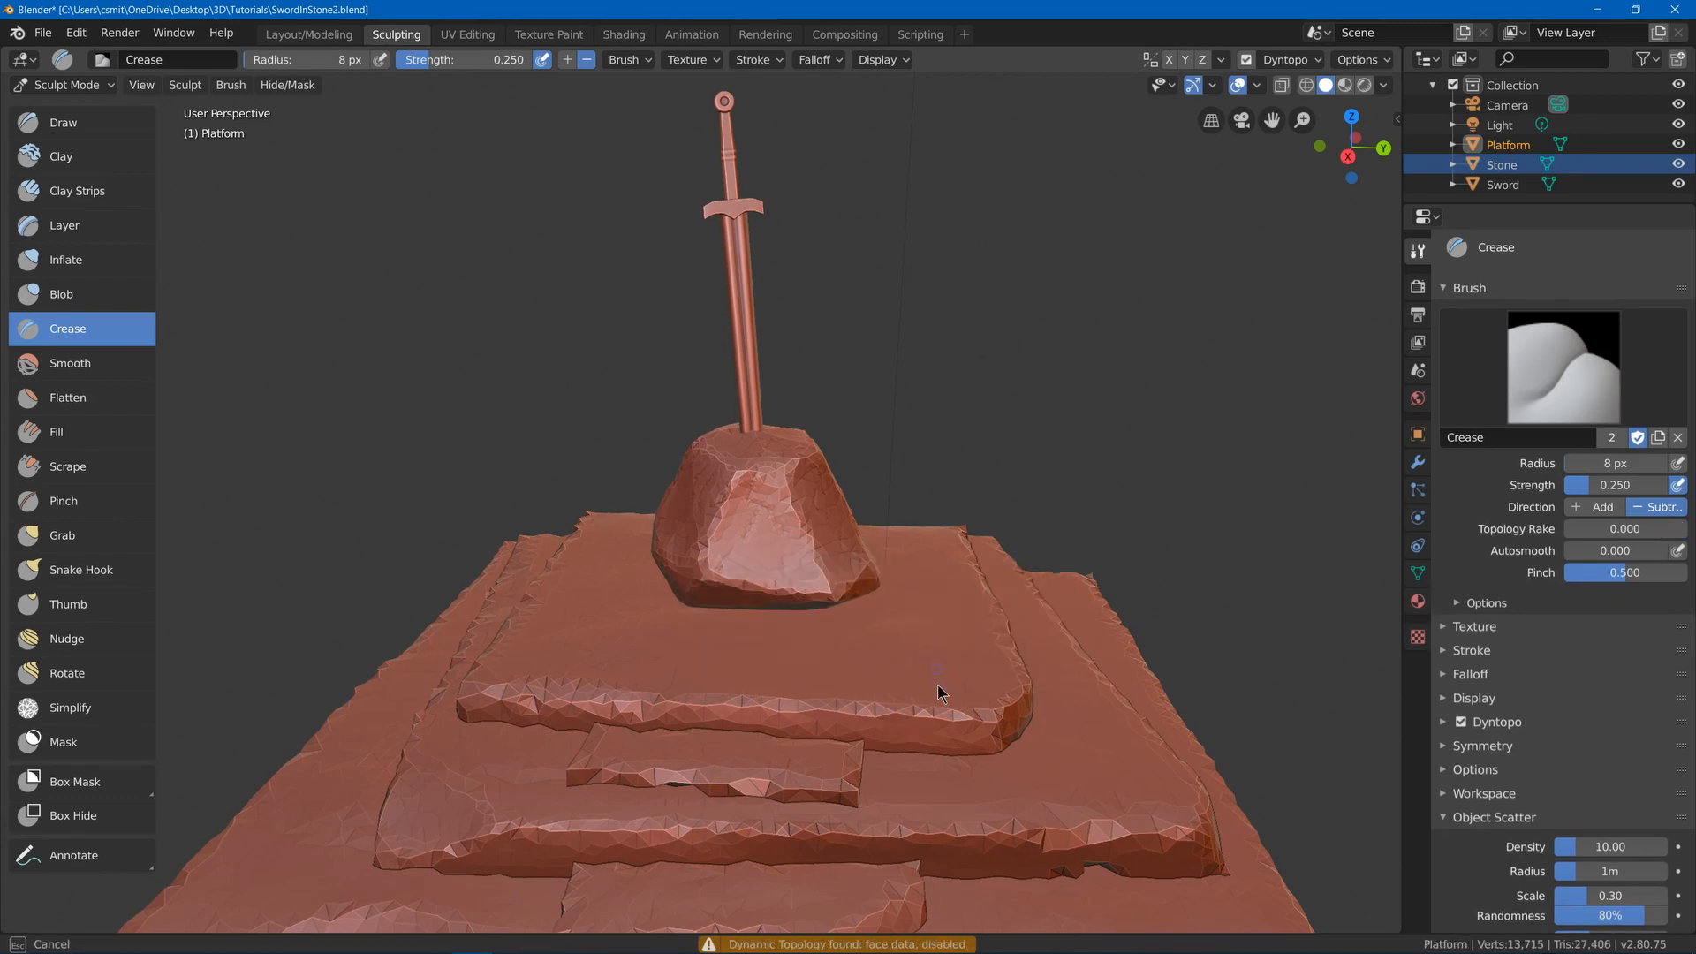
# - Carve fine cracks into the front edges and surfaces of the platform's tiers with the Crease brush
pyautogui.scroll(3, 963, 740)
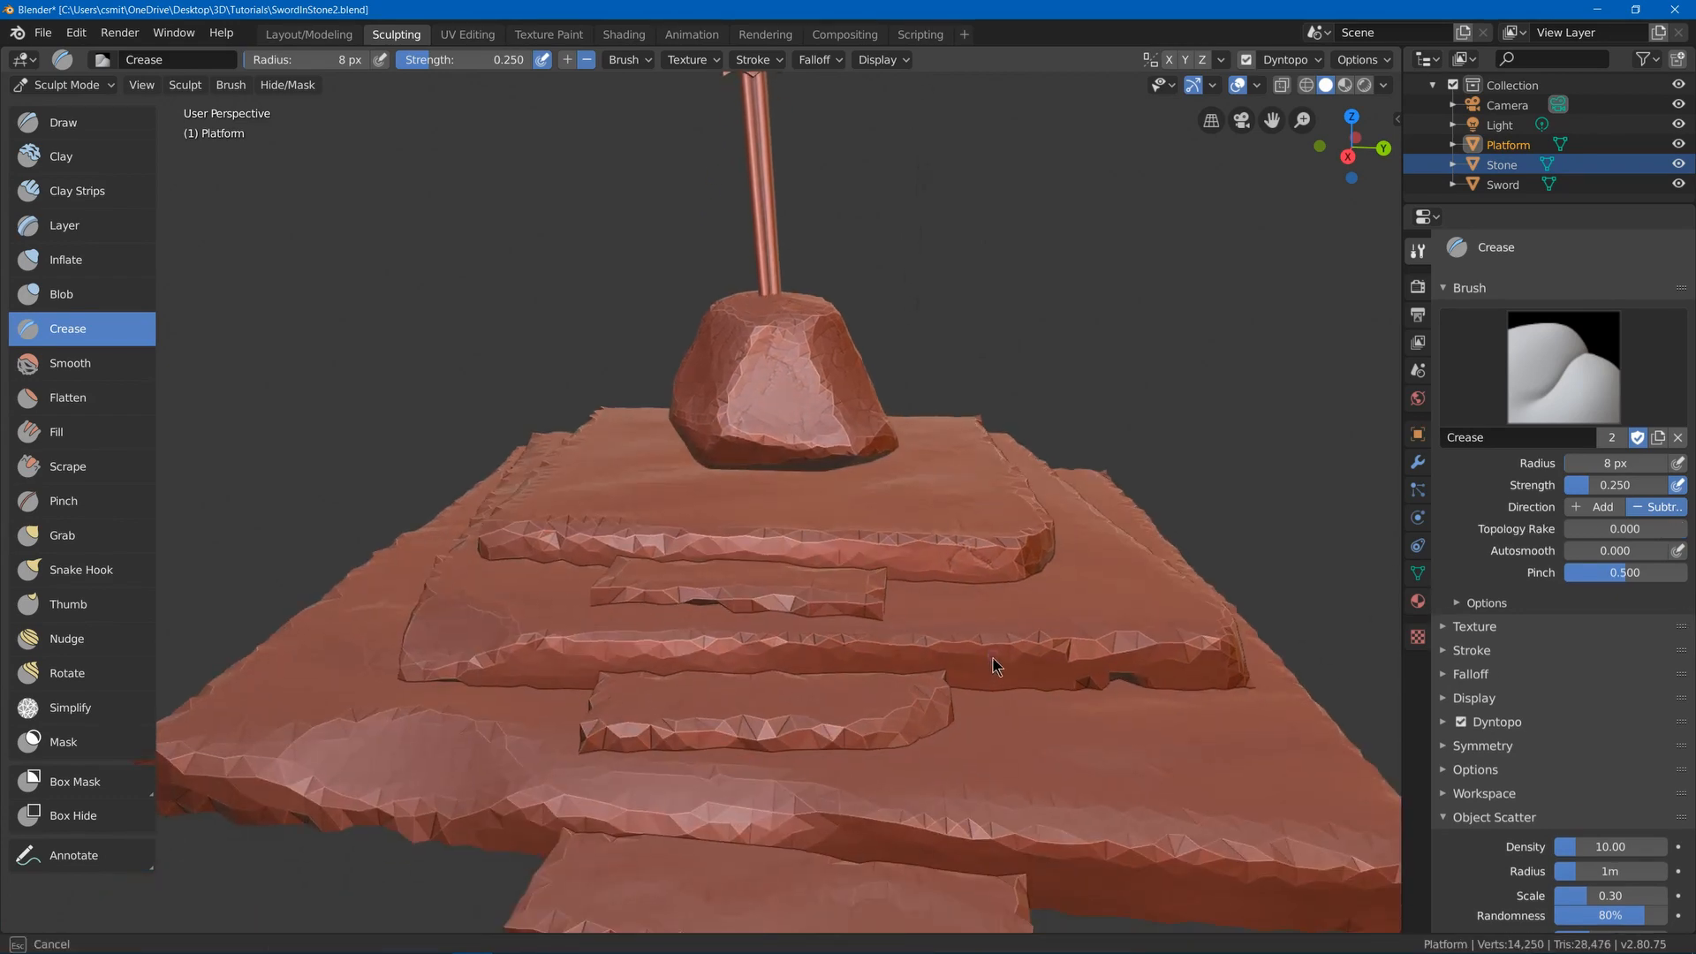
pyautogui.moveTo(481, 604)
pyautogui.mouseDown()
pyautogui.moveTo(527, 609)
pyautogui.moveTo(509, 658)
pyautogui.mouseUp()
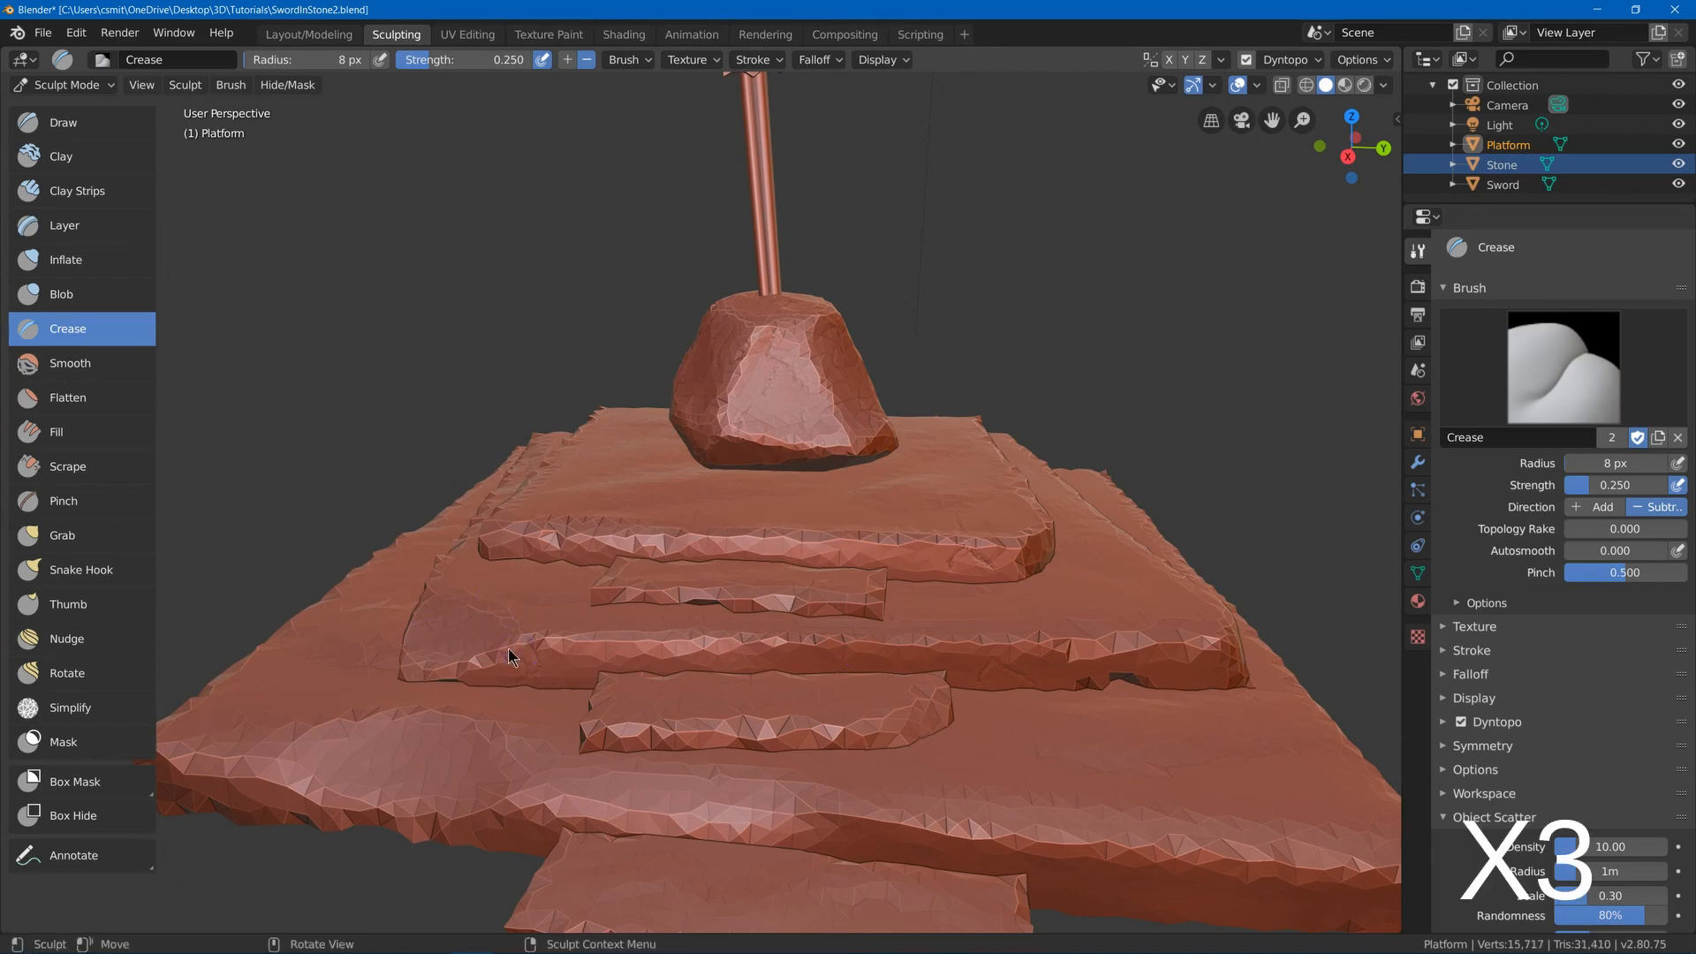
pyautogui.moveTo(252, 738); pyautogui.dragTo(558, 760)
pyautogui.scroll(-1, 998, 680)
pyautogui.moveTo(1091, 762); pyautogui.dragTo(1128, 799)
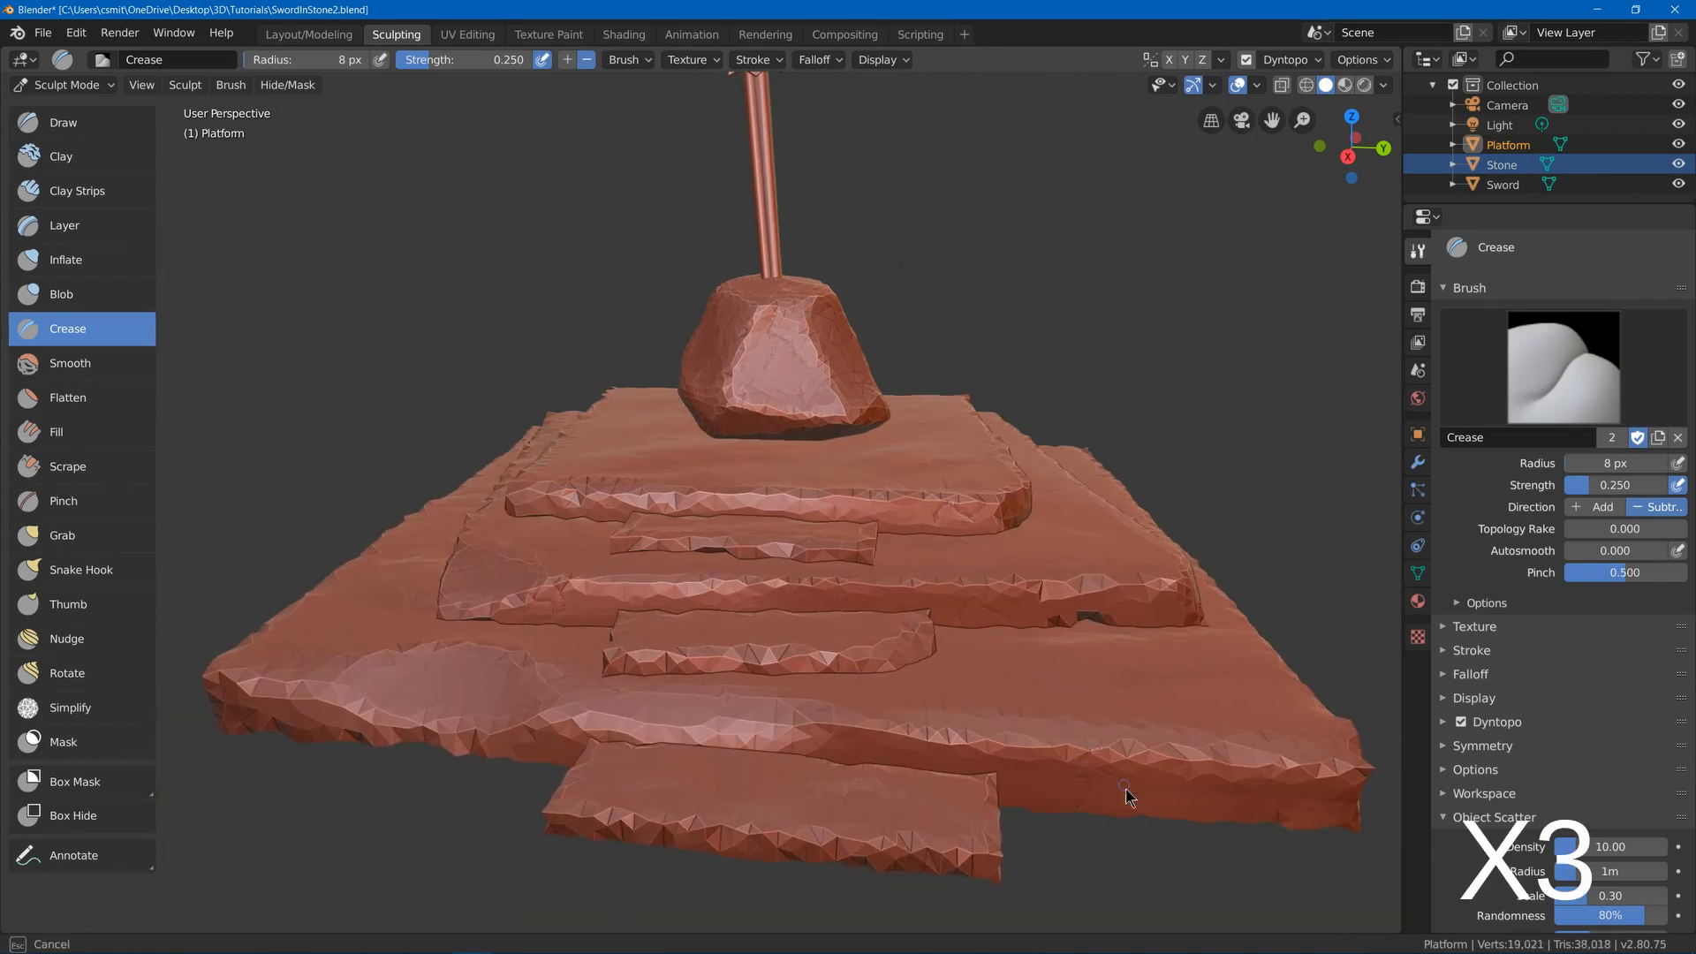
pyautogui.scroll(-1, 1145, 800)
pyautogui.moveTo(1159, 631)
pyautogui.mouseDown(button='middle')
pyautogui.moveTo(1162, 587)
pyautogui.moveTo(1149, 623)
pyautogui.mouseUp(button='middle')
pyautogui.moveTo(795, 547); pyautogui.dragTo(755, 532)
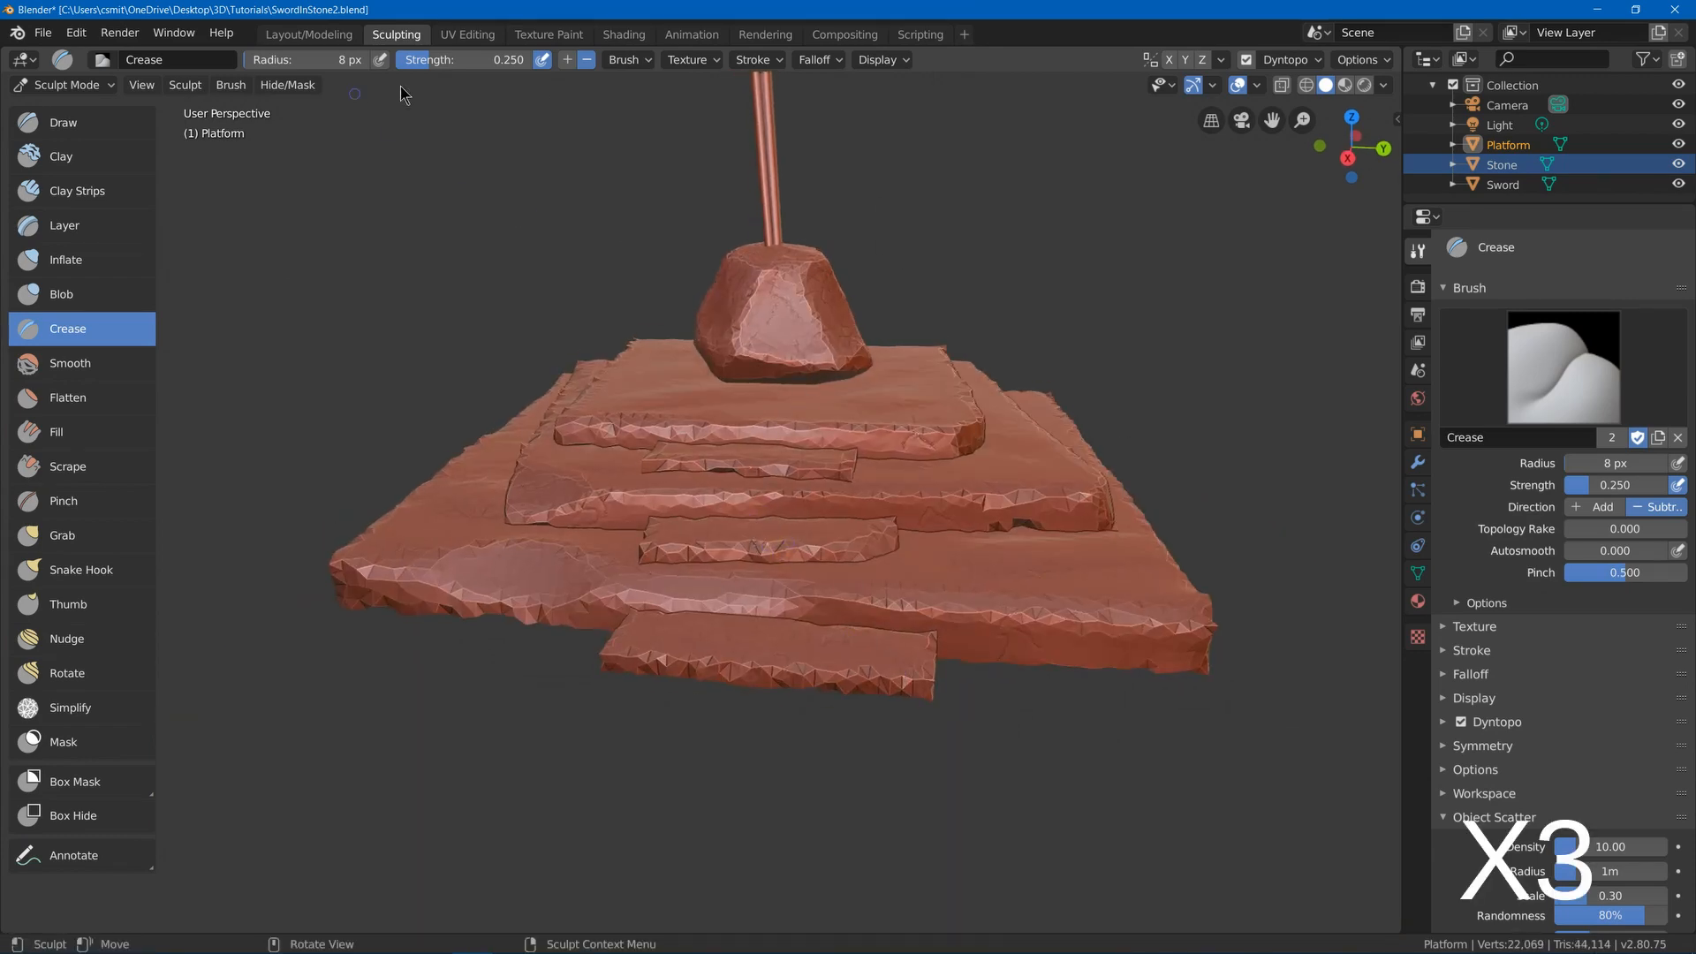
# - Raise the Crease brush strength to 0.356 and carve deeper cracks across the platform's tiers
pyautogui.moveTo(430, 60); pyautogui.dragTo(444, 60)
pyautogui.moveTo(1087, 618); pyautogui.dragTo(1071, 659)
pyautogui.moveTo(399, 579); pyautogui.dragTo(419, 594)
pyautogui.moveTo(601, 500); pyautogui.dragTo(579, 520)
# - Return to the Layout workspace, clear the selection of the Platform, and save the file
pyautogui.click(309, 35)
pyautogui.click(528, 219)
pyautogui.moveTo(539, 204); pyautogui.dragTo(528, 248, button='middle')
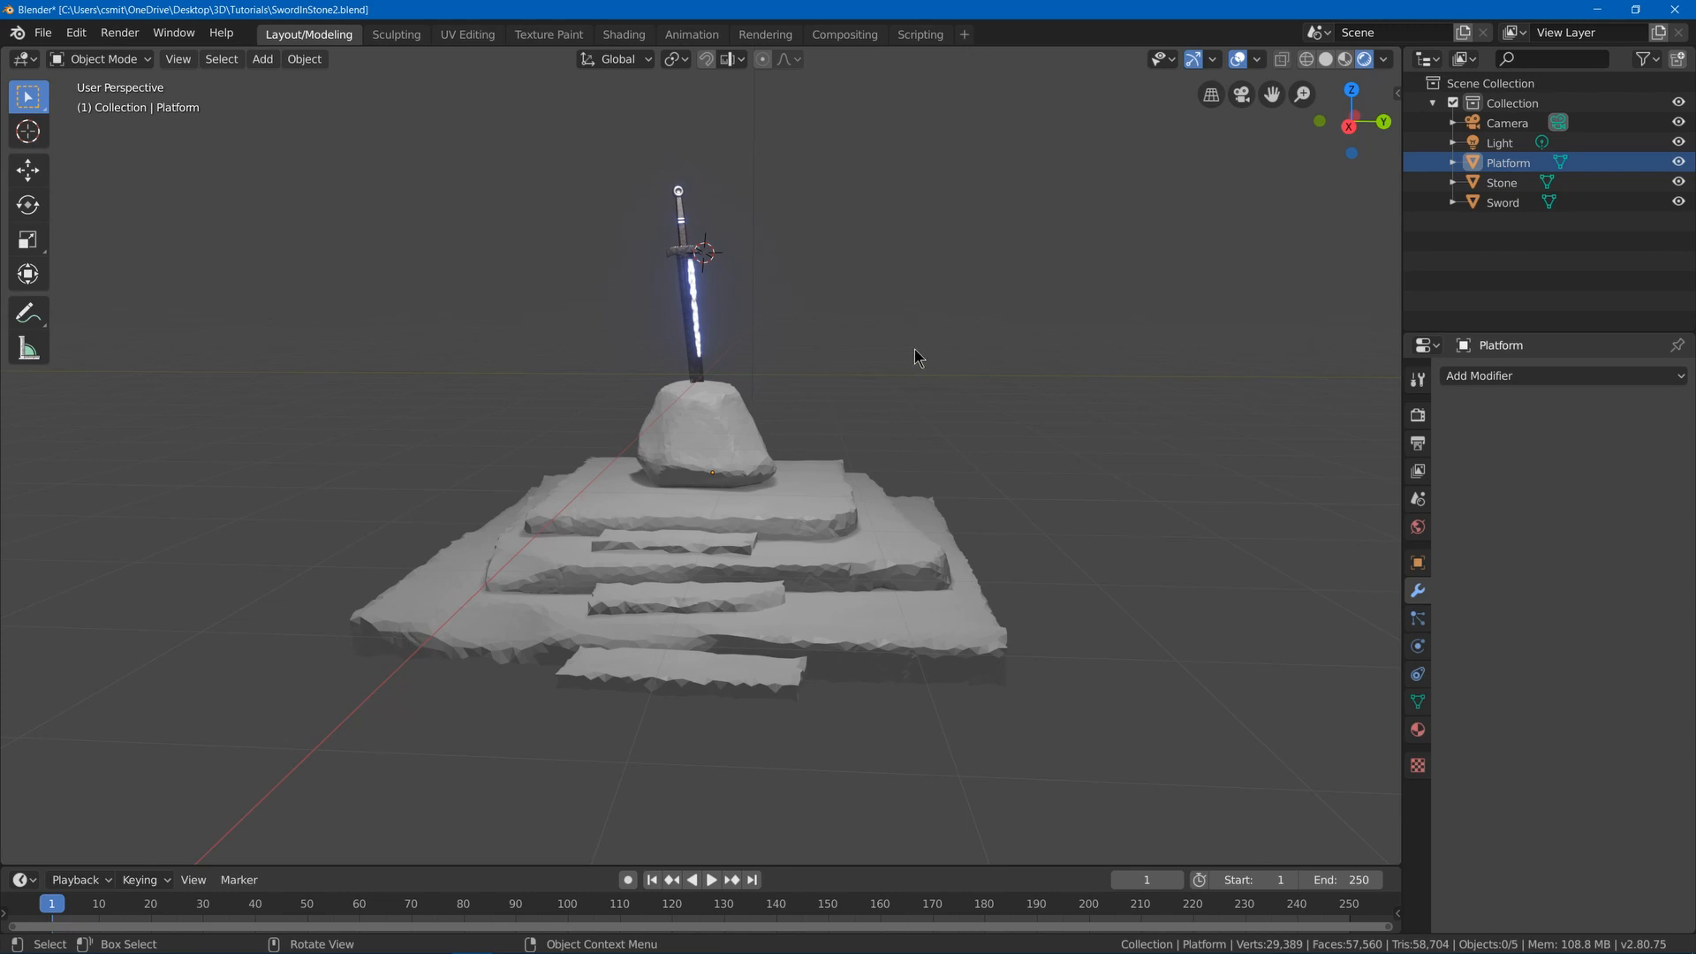
pyautogui.moveTo(915, 356); pyautogui.dragTo(835, 341, button='middle')
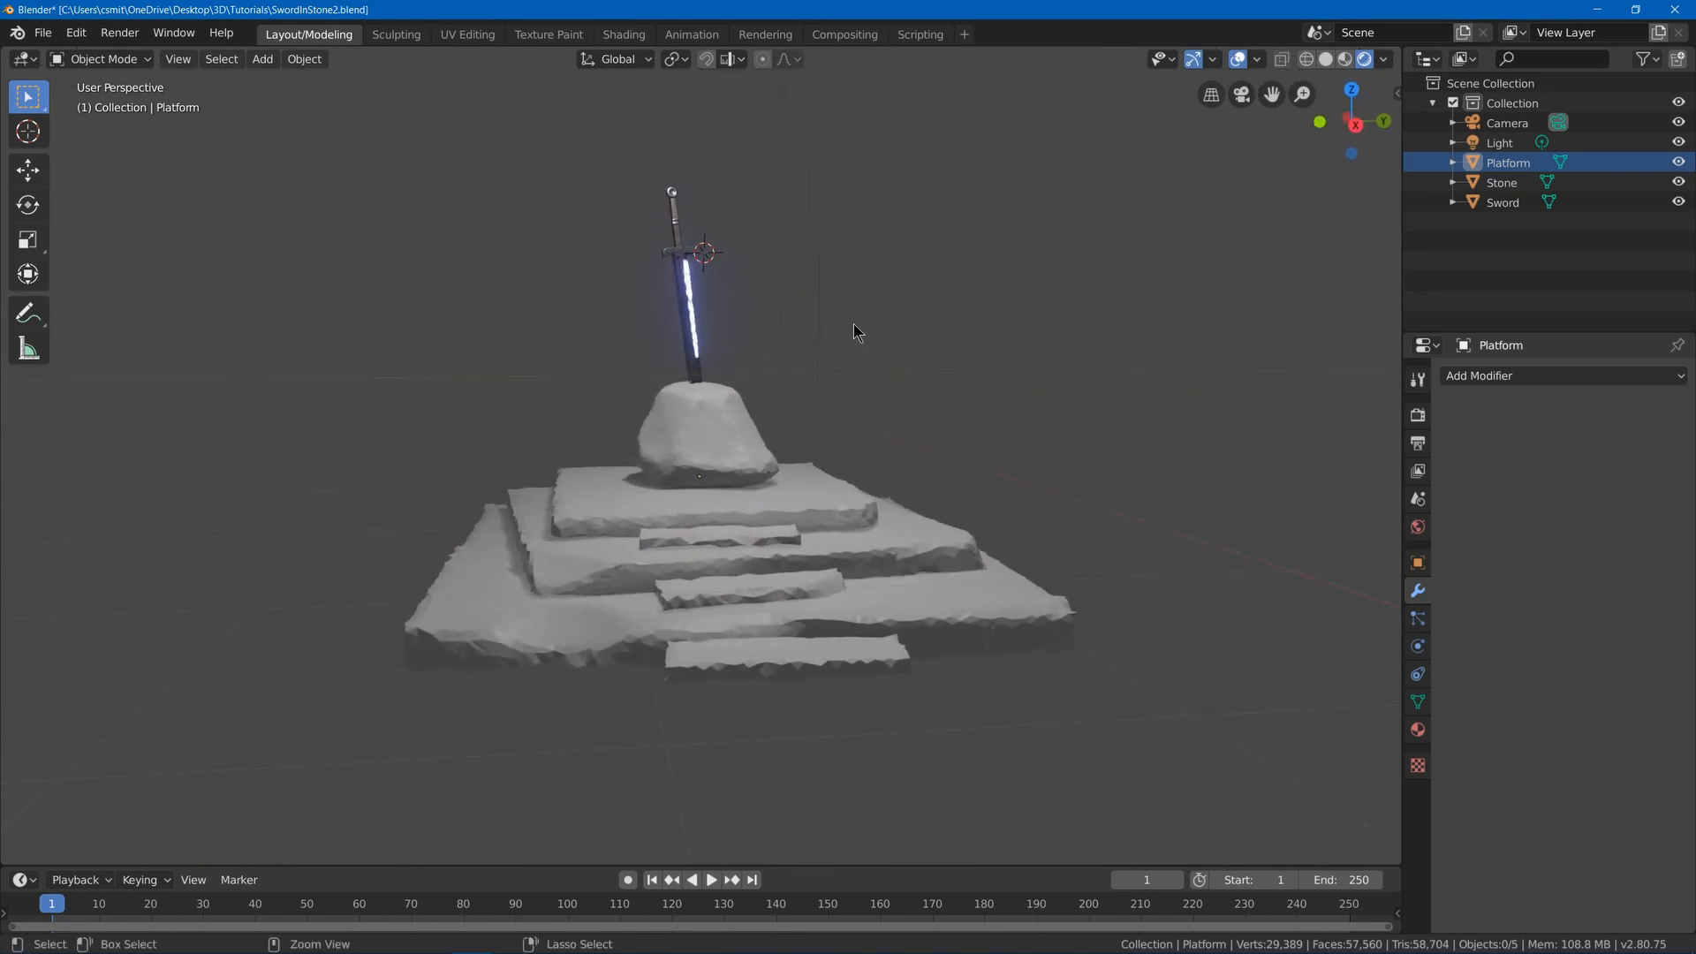
pyautogui.hotkey('ctrl', 's')
pyautogui.hotkey('shift', 'a')
pyautogui.press('Escape')
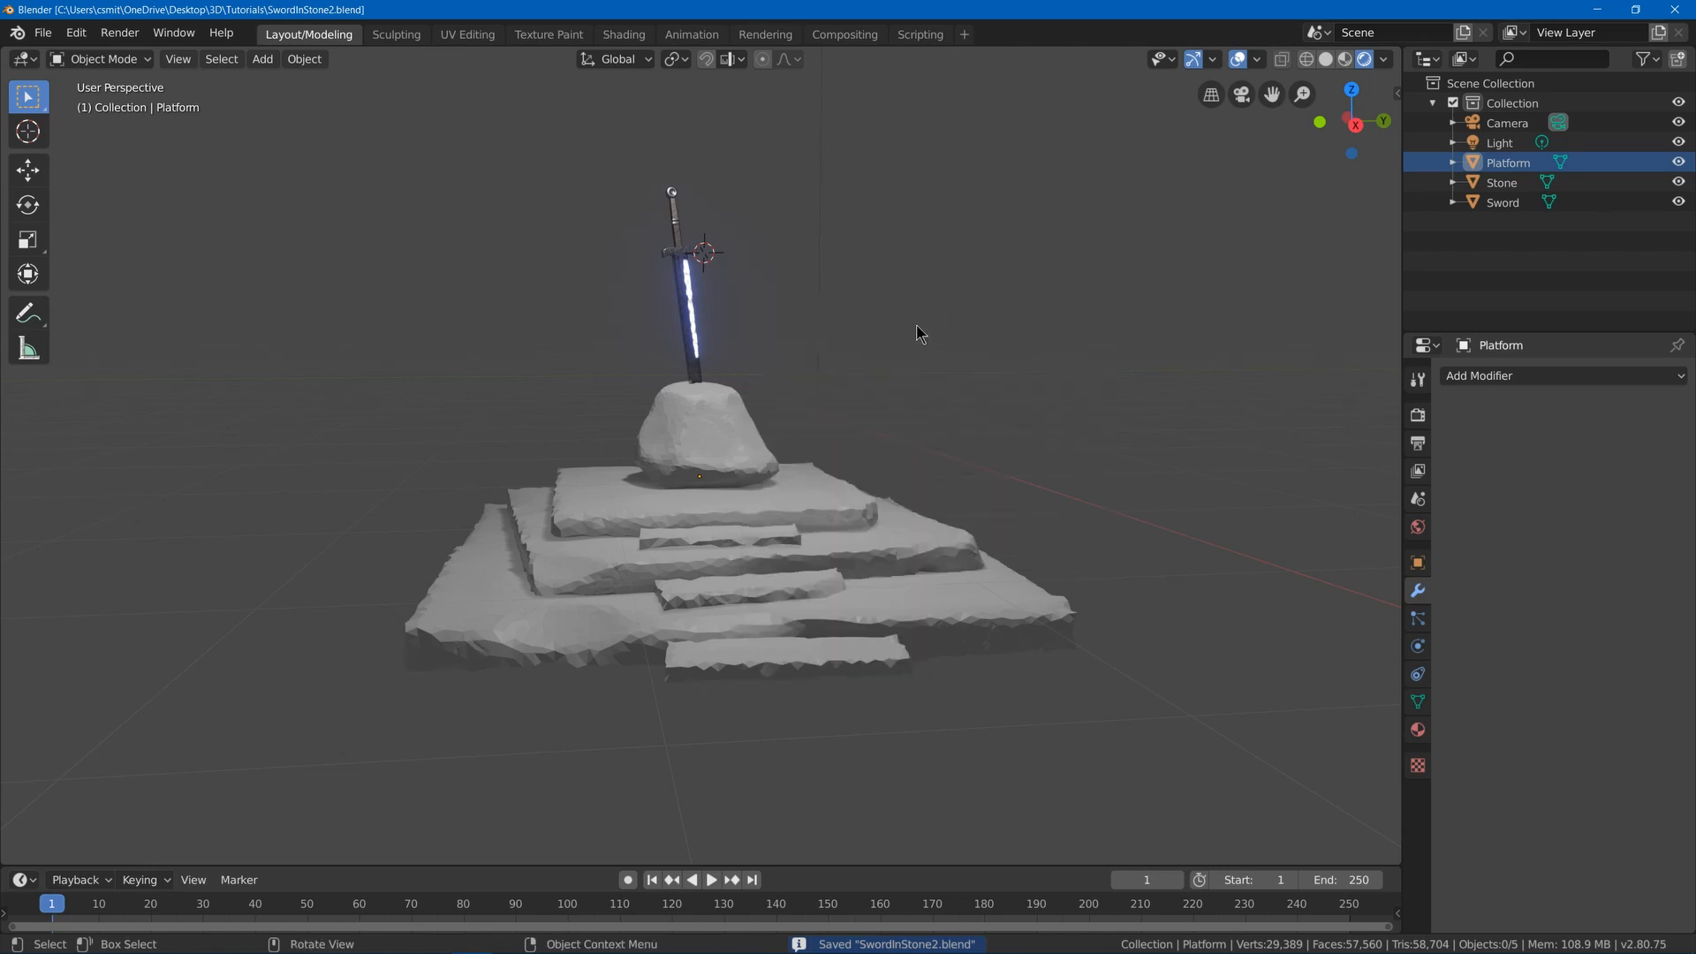
# - Add a plane mesh to the scene and rename it Ground
pyautogui.hotkey('shift', 'a')
pyautogui.click(1085, 322)
pyautogui.moveTo(1014, 299); pyautogui.dragTo(838, 312, button='middle')
pyautogui.scroll(-2, 969, 343)
pyautogui.press('F2')
pyautogui.press('Return')
# - Move the Ground plane down beneath the platform, enlarge it well beyond the platform's base, and apply its transforms
pyautogui.press('g')
pyautogui.click(830, 616)
pyautogui.press('s')
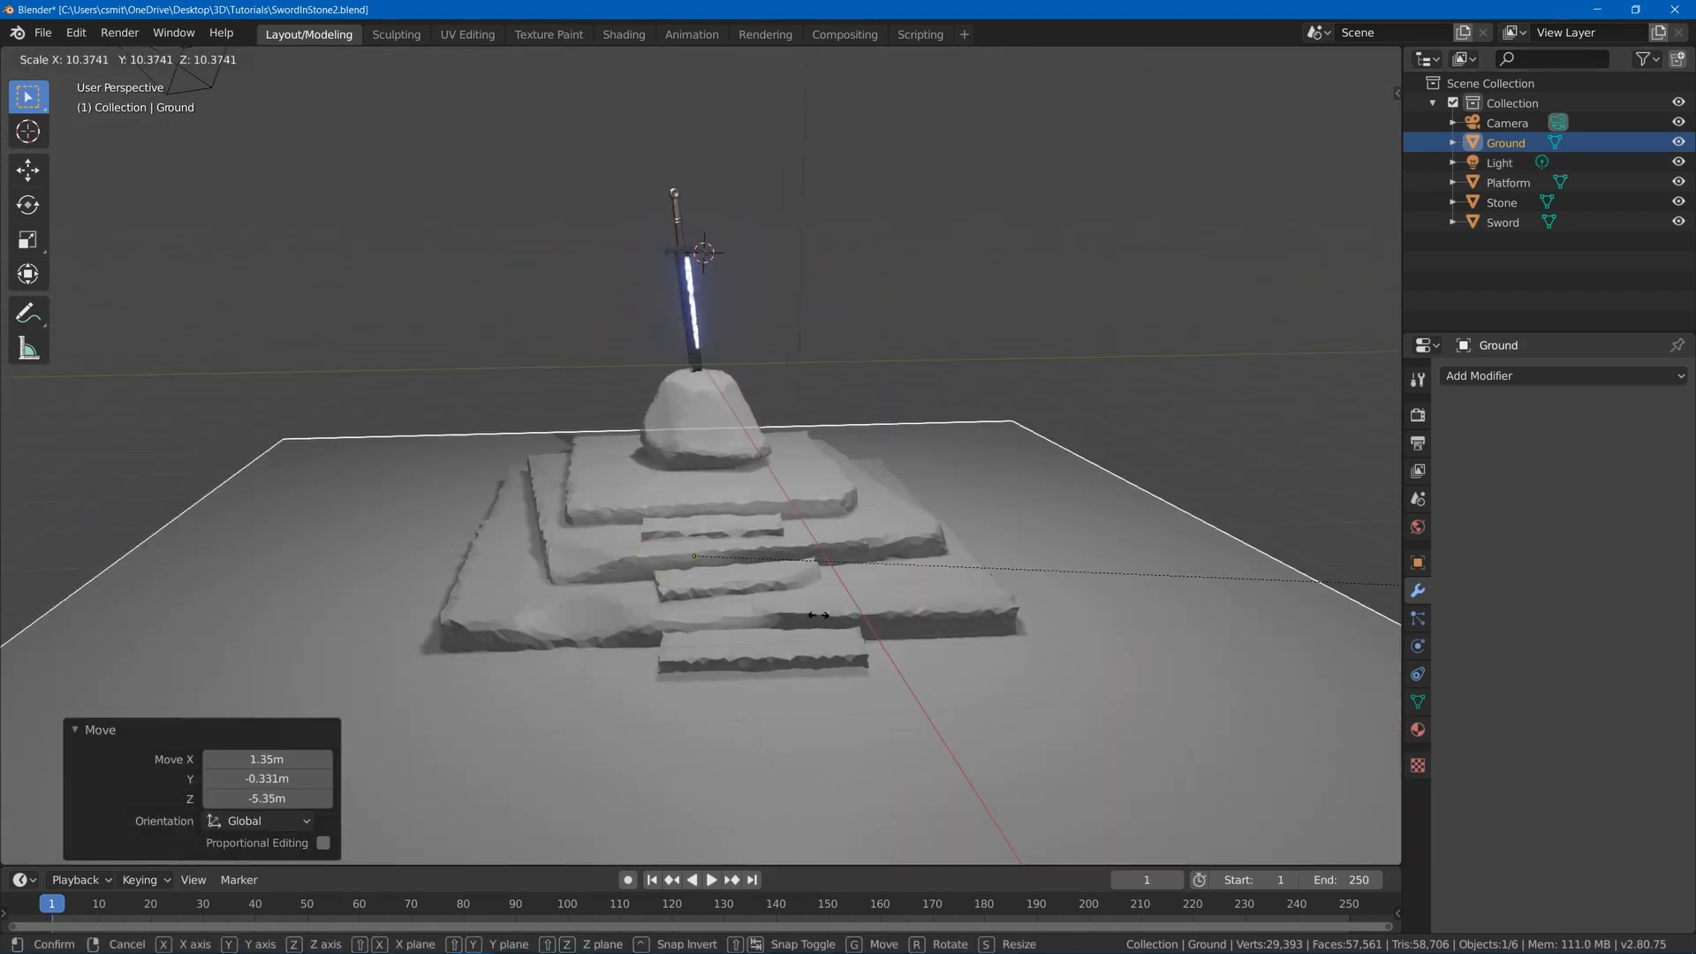
pyautogui.click(1085, 600)
pyautogui.moveTo(1051, 589); pyautogui.dragTo(1057, 568, button='middle')
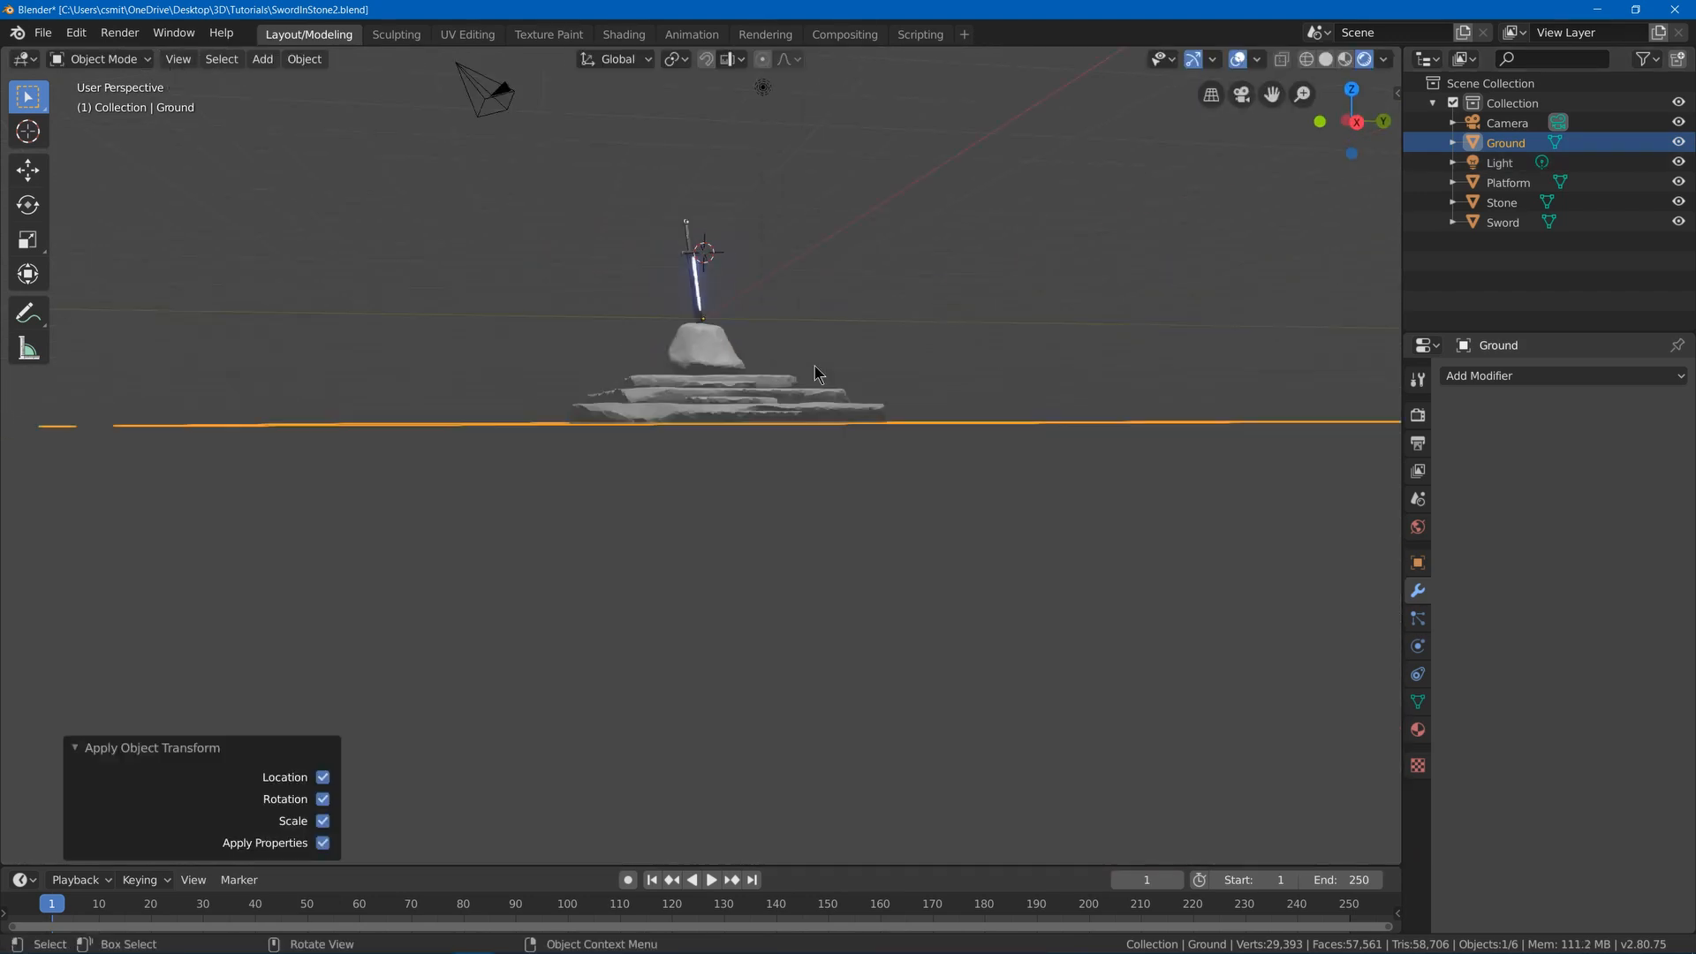
# - In Edit Mode, scale the ground face by about 1.94 and shift it about -10.7 m in X
pyautogui.press('Tab')
pyautogui.moveTo(803, 352); pyautogui.dragTo(879, 447, button='middle')
pyautogui.press('s')
pyautogui.click(1219, 342)
pyautogui.scroll(-2, 862, 440)
pyautogui.press('g')
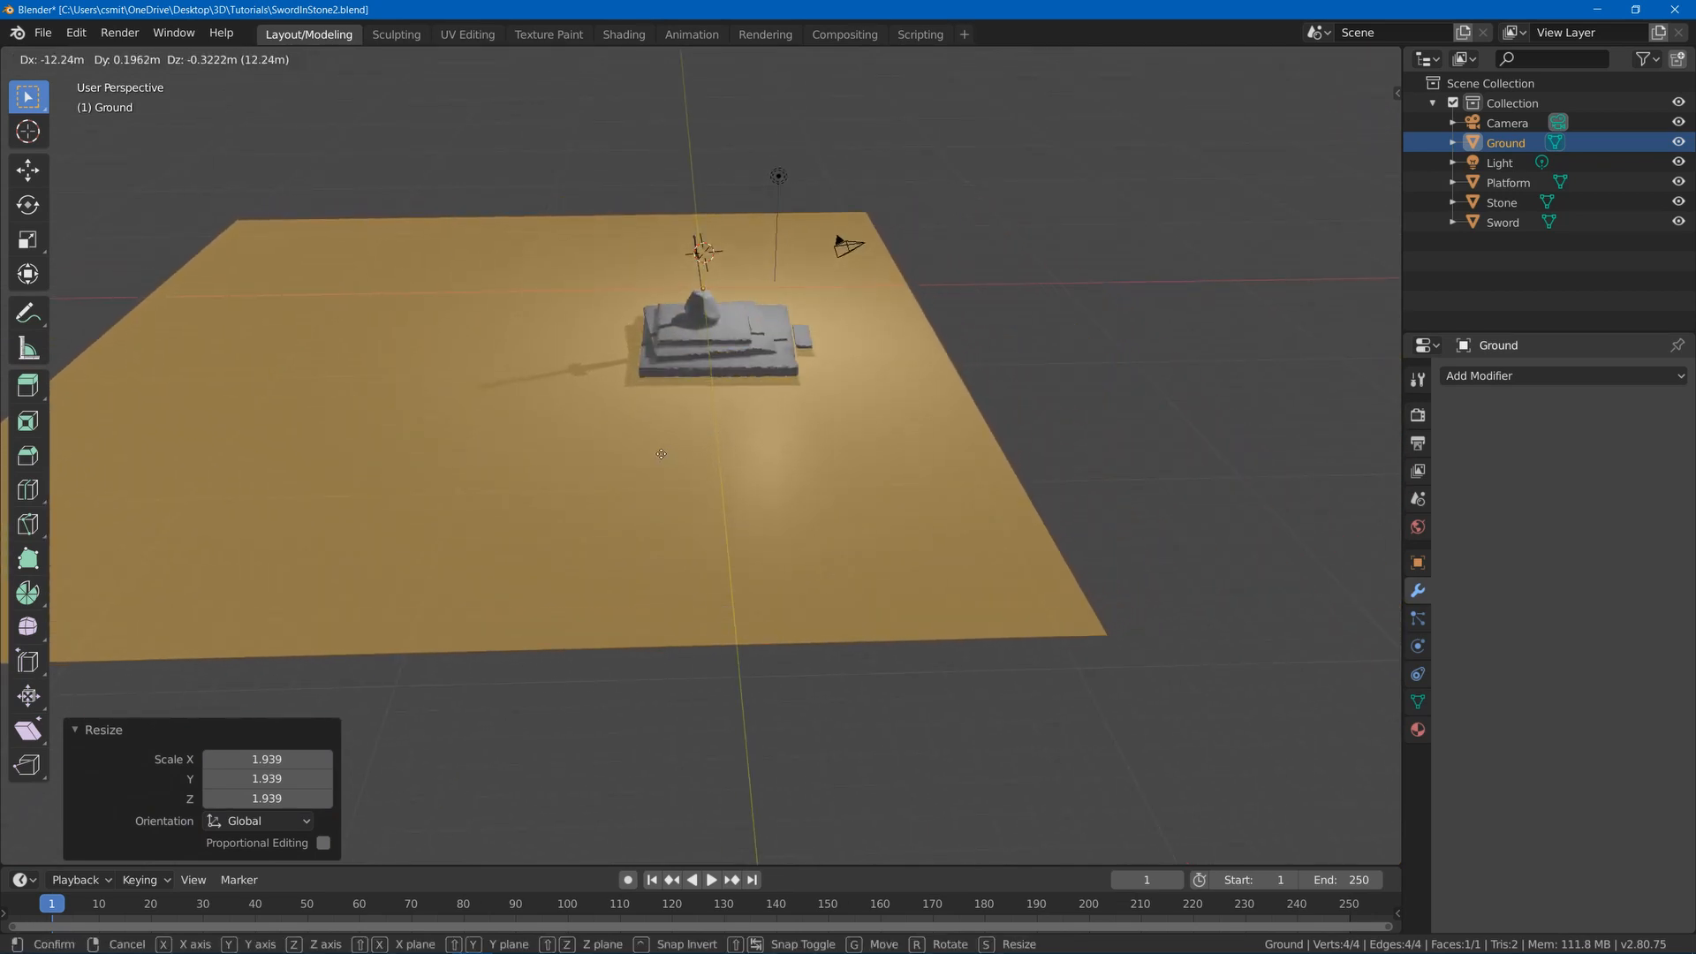
pyautogui.click(690, 448)
pyautogui.moveTo(690, 449)
pyautogui.mouseDown(button='middle')
pyautogui.moveTo(693, 386)
pyautogui.moveTo(661, 437)
pyautogui.mouseUp(button='middle')
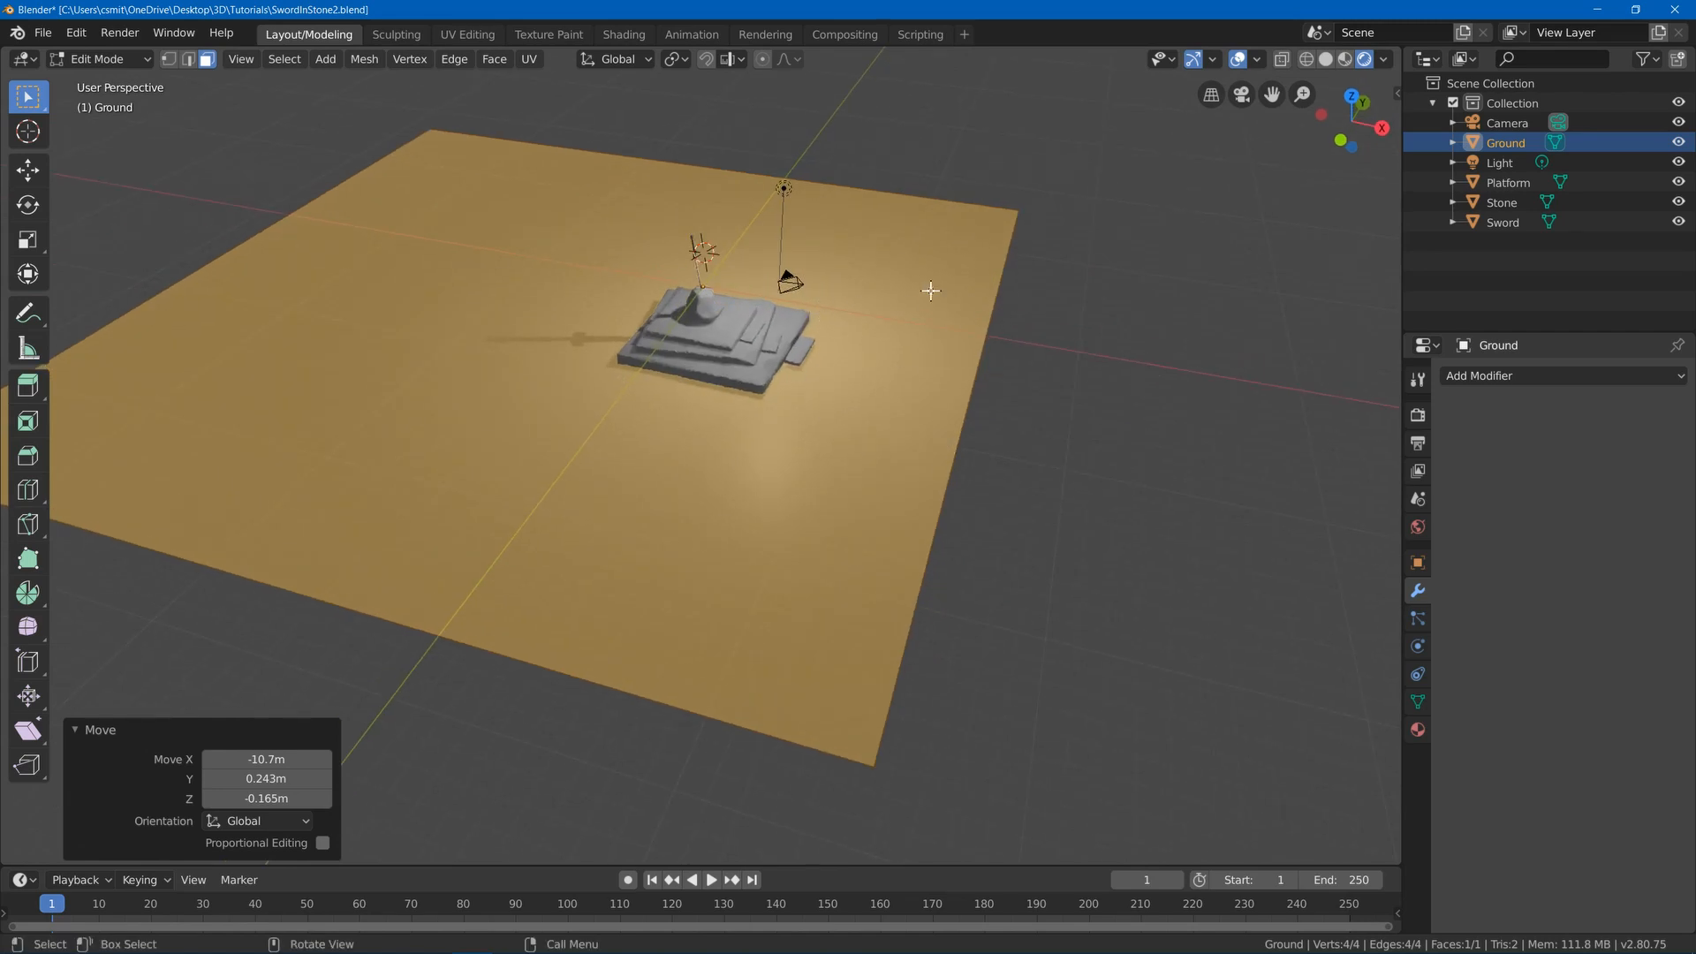
# - Select the ground's far edge behind the platform and move it about -16.1 m along X
pyautogui.scroll(-3, 640, 379)
pyautogui.moveTo(689, 332); pyautogui.dragTo(836, 306, button='middle')
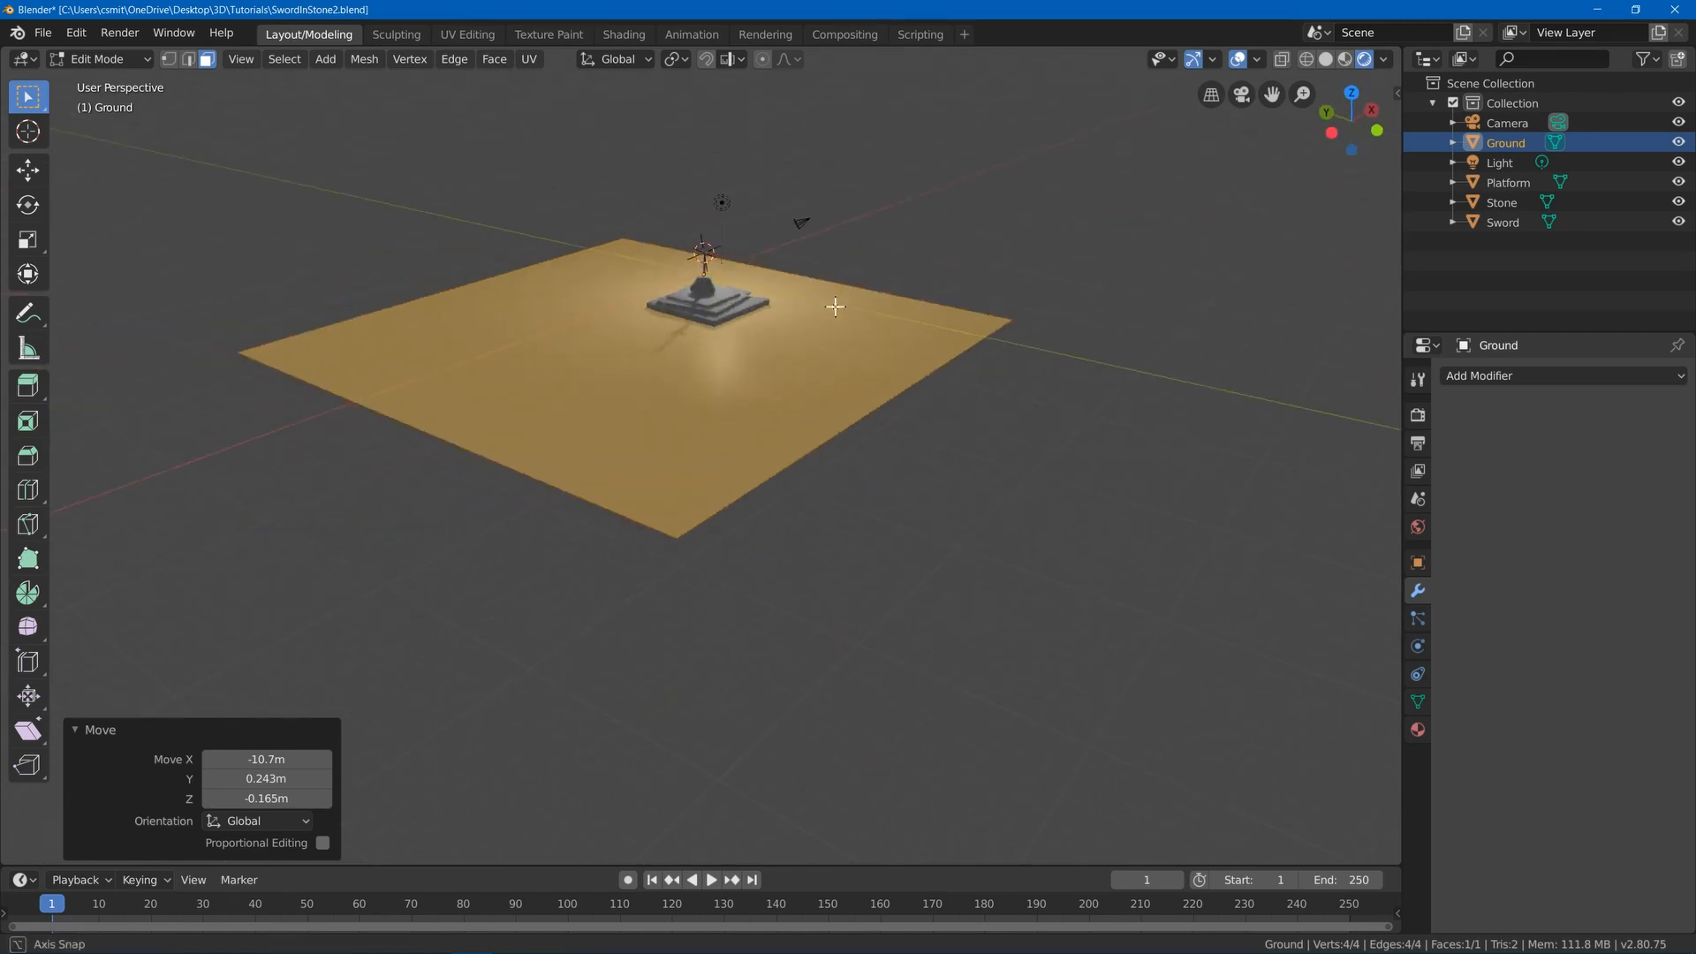
pyautogui.press('2')
pyautogui.click(451, 438)
pyautogui.press('g')
pyautogui.press('x')
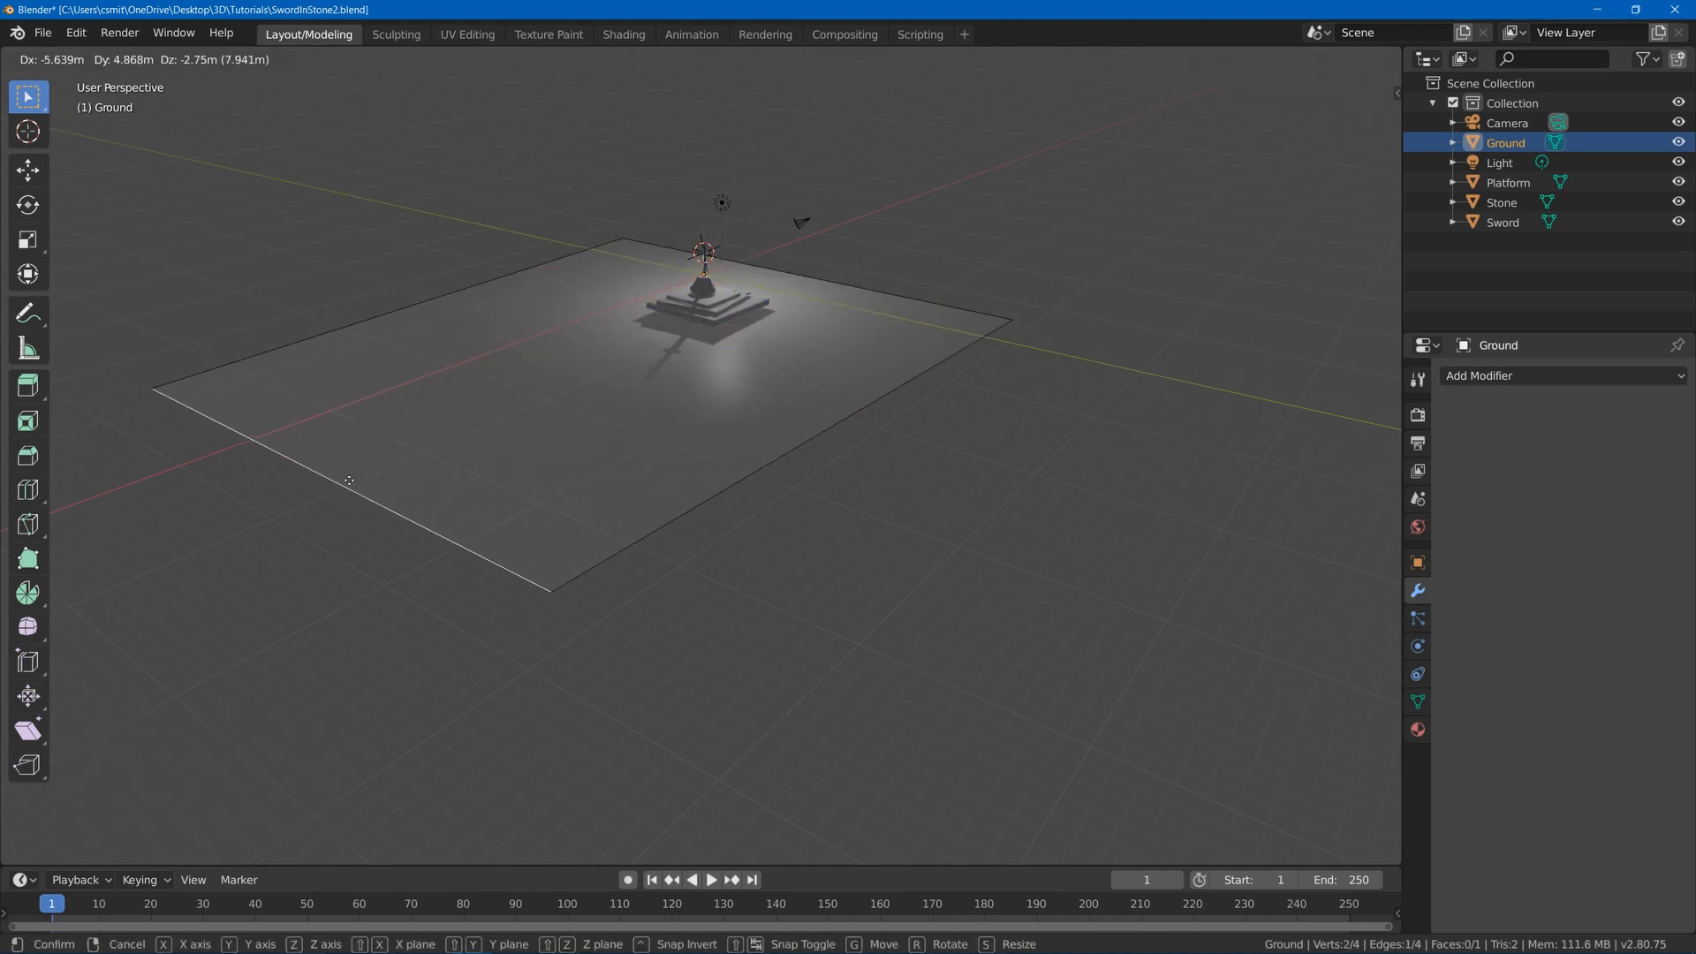
pyautogui.click(235, 530)
# - Scale up the extended ground edge to widen that end of the plane, and leave Edit Mode
pyautogui.press('s')
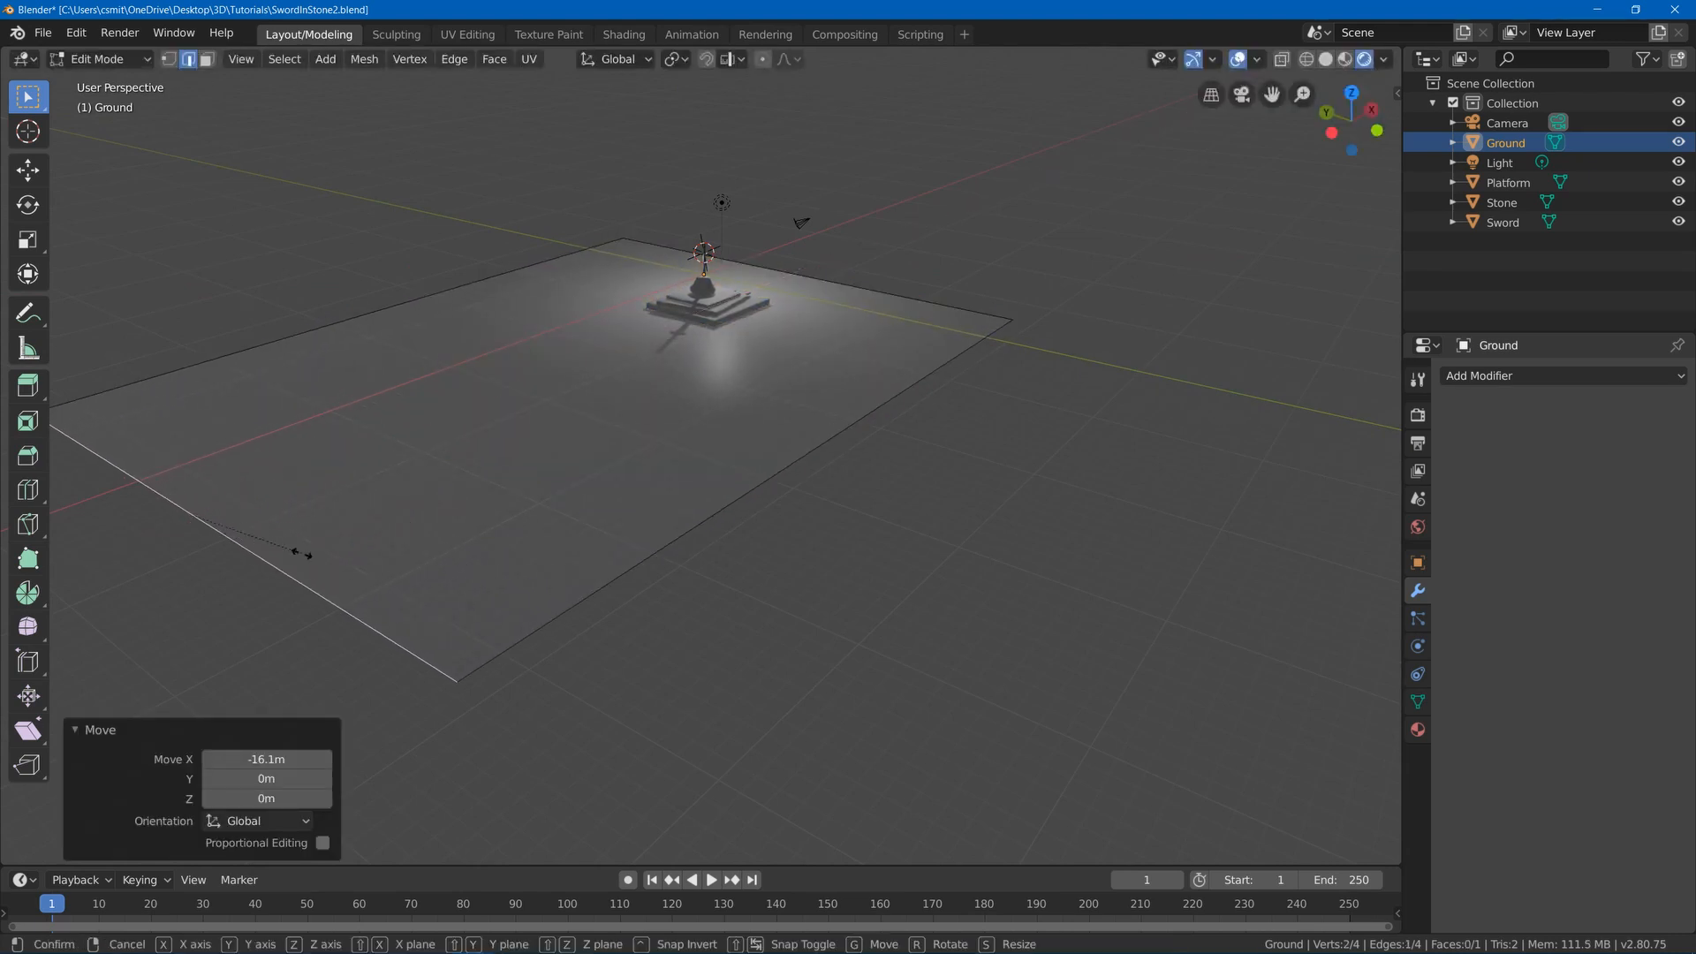
pyautogui.click(595, 554)
pyautogui.moveTo(594, 553); pyautogui.dragTo(574, 430, button='middle')
pyautogui.press('Tab')
pyautogui.scroll(1, 575, 430)
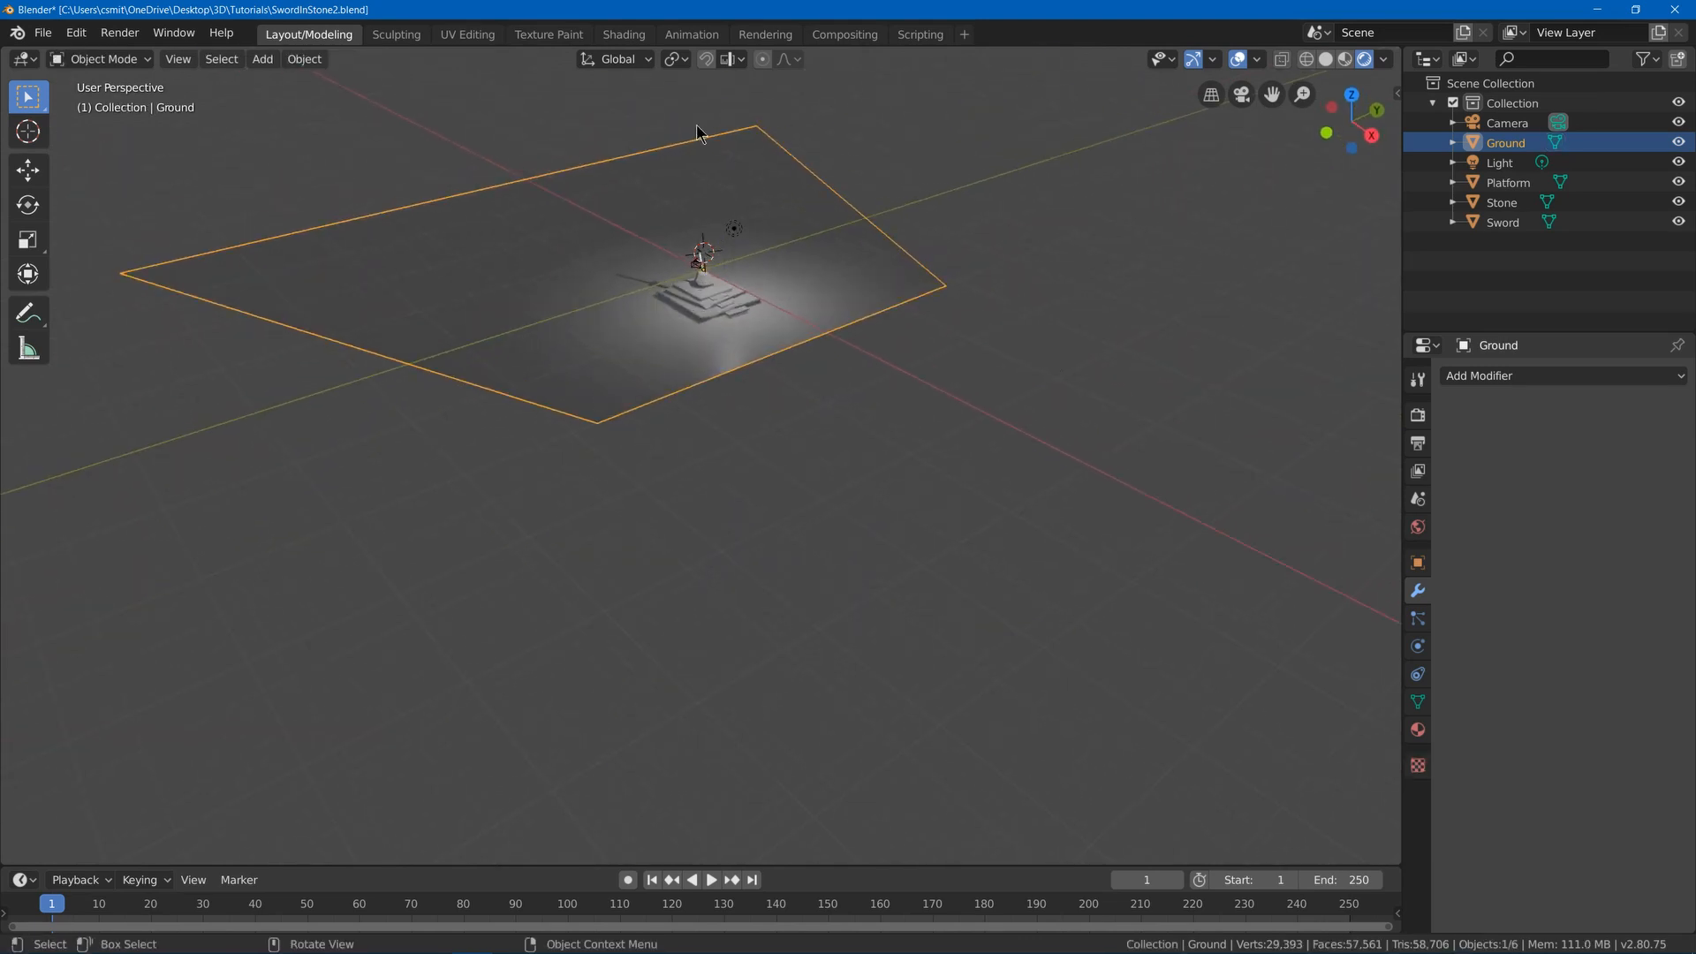
# - Raise the whole ground mesh about 0.23 m along Z to meet the platform's base
pyautogui.moveTo(820, 442); pyautogui.dragTo(701, 492, button='middle')
pyautogui.press('Tab')
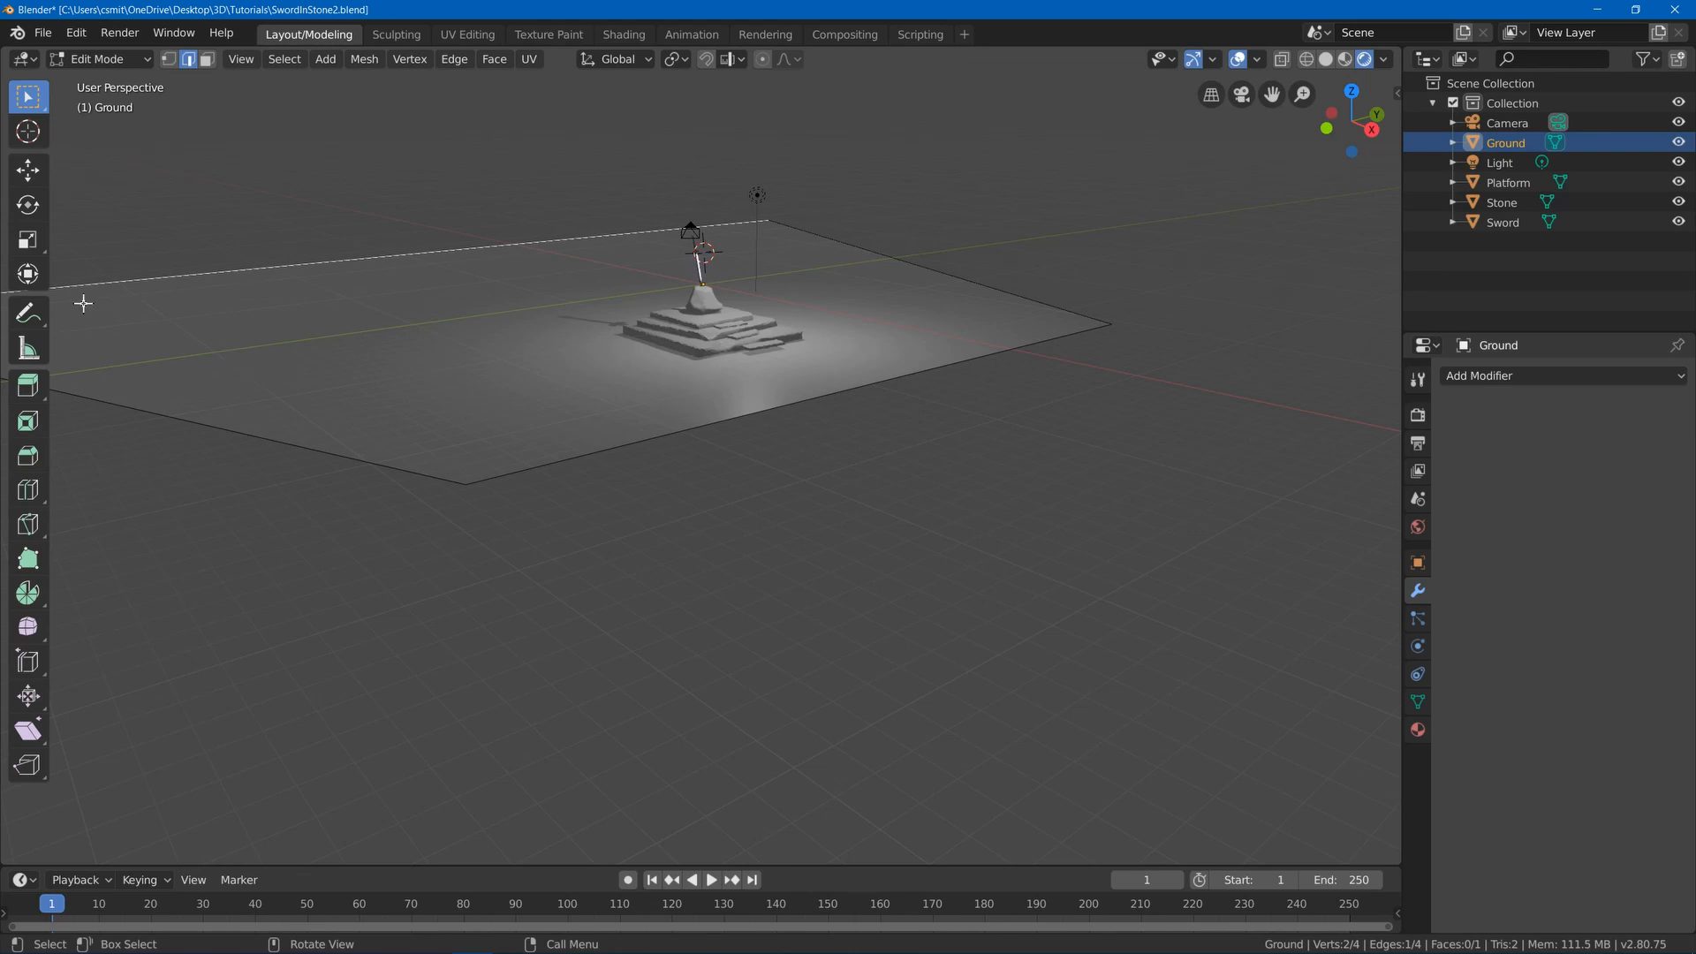
pyautogui.moveTo(305, 345); pyautogui.dragTo(419, 267, button='middle')
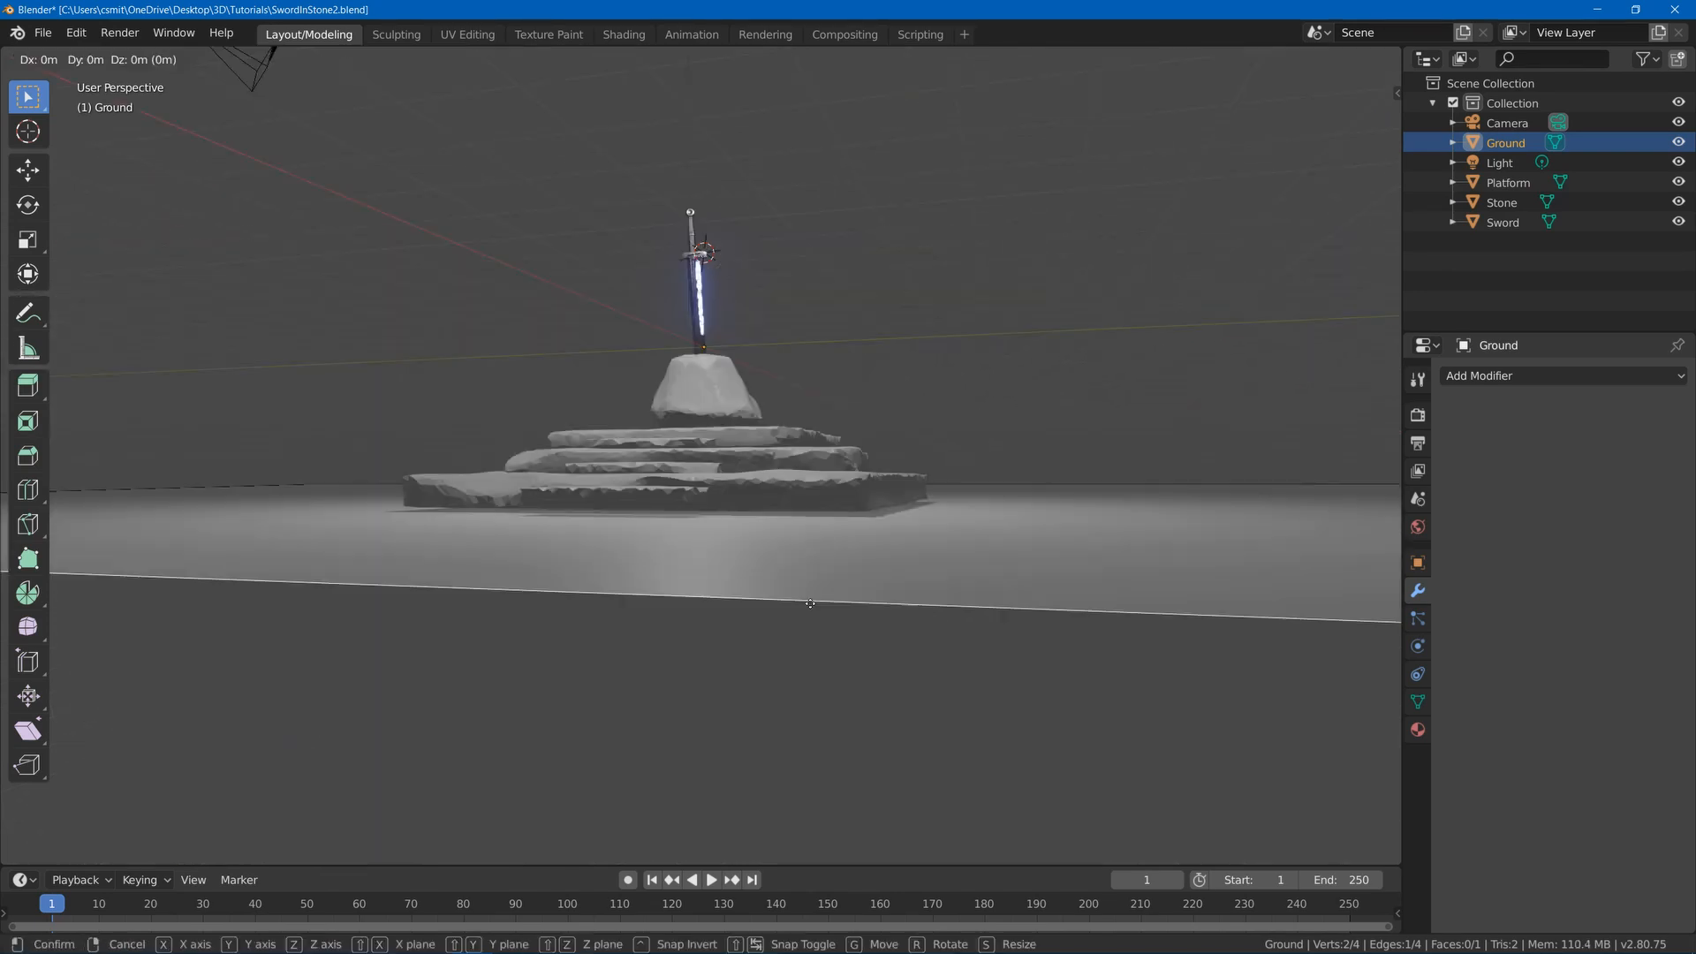
pyautogui.rightClick(810, 606)
pyautogui.hotkey('ctrl', 'z')
pyautogui.press('a')
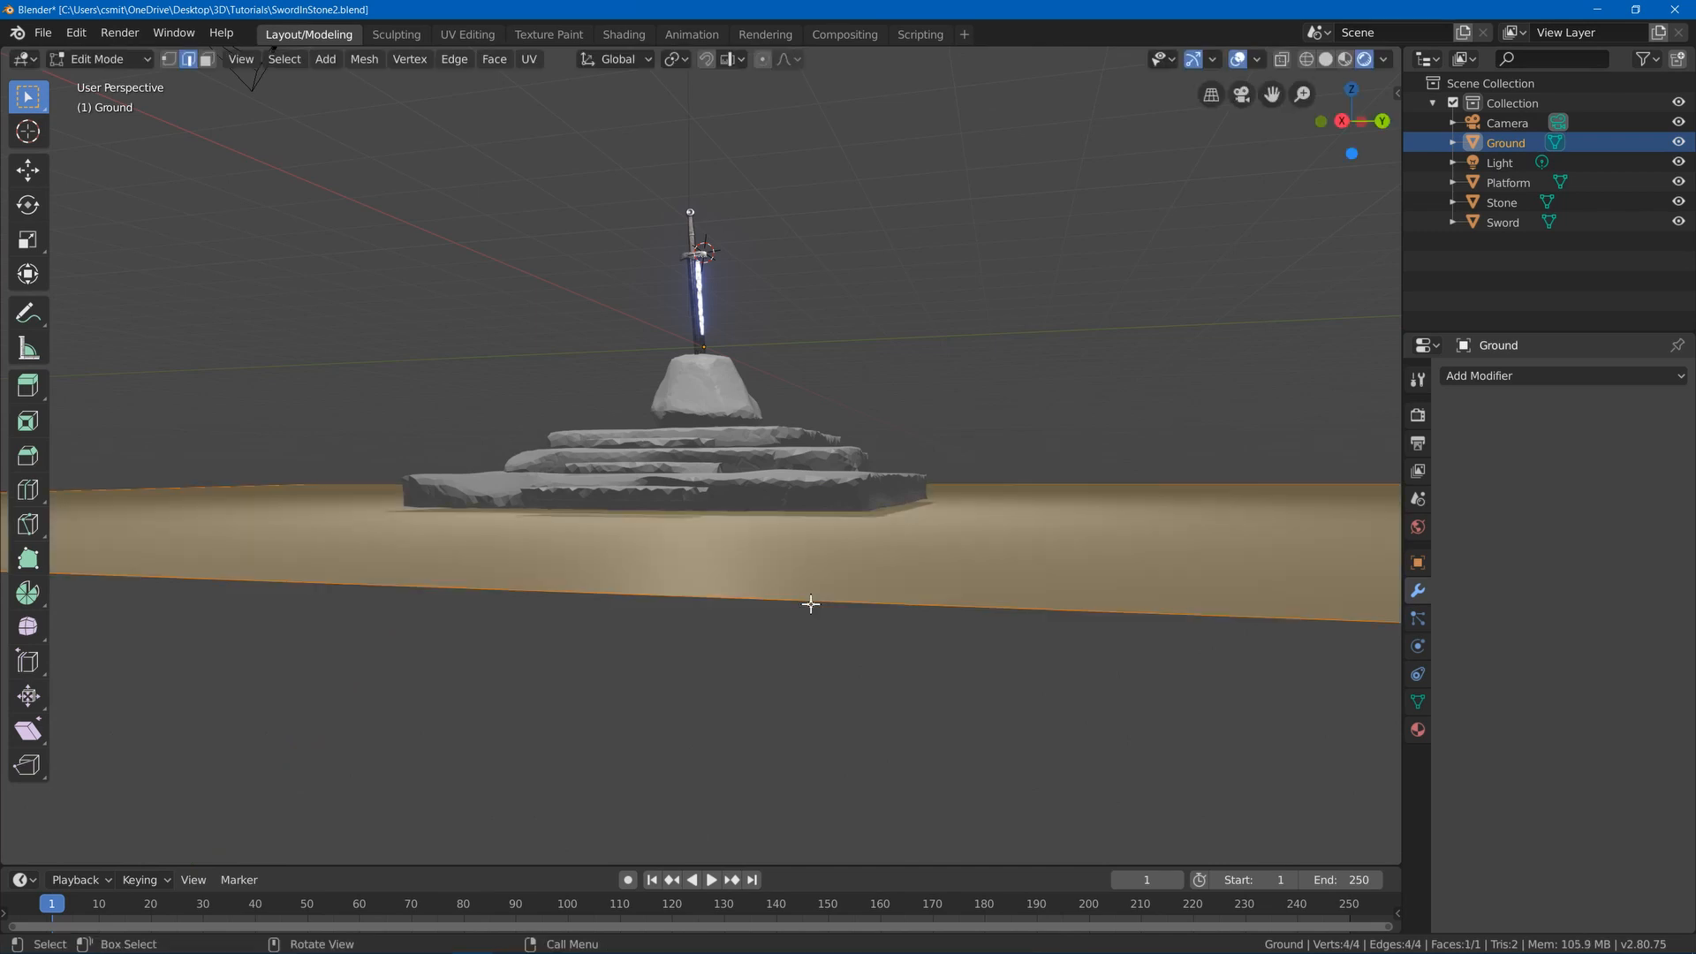
pyautogui.press('g')
pyautogui.press('z')
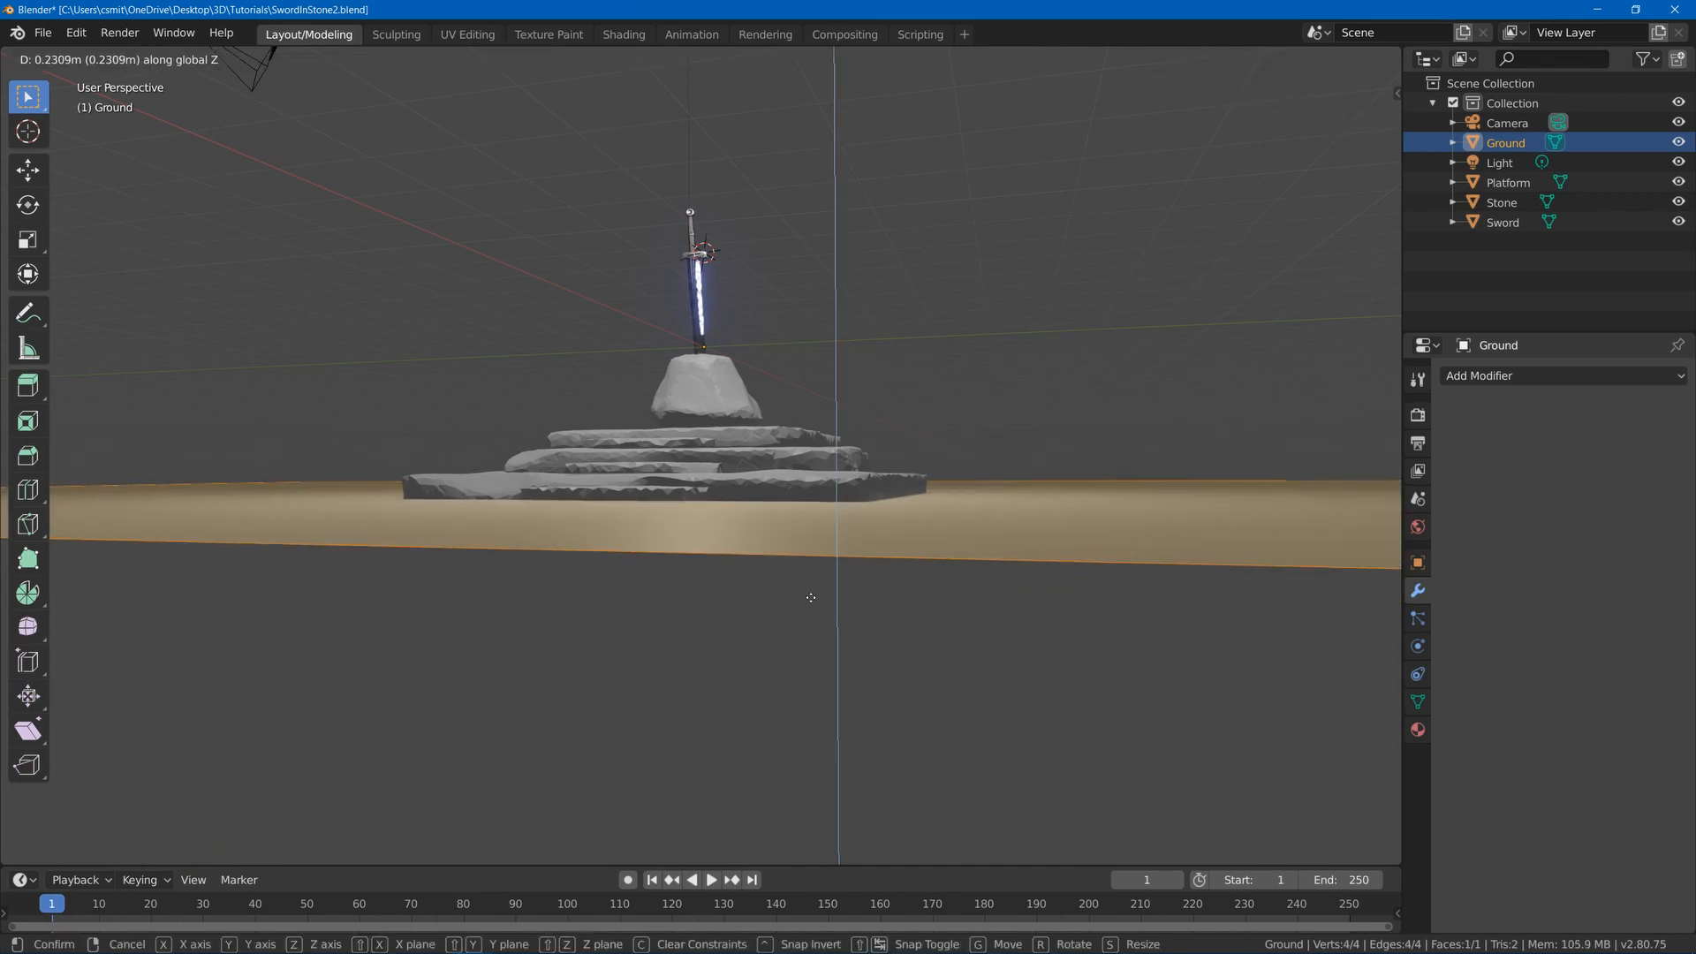
pyautogui.click(811, 597)
pyautogui.moveTo(810, 597)
pyautogui.mouseDown(button='middle')
pyautogui.moveTo(824, 465)
pyautogui.moveTo(676, 402)
pyautogui.mouseUp(button='middle')
pyautogui.press('Tab')
# - Enable Dyntopo for the Ground in the Sculpting workspace despite the vertex data warning, with a 101 px brush and detail size 20
pyautogui.scroll(-1, 636, 380)
pyautogui.click(397, 35)
pyautogui.scroll(-4, 655, 439)
pyautogui.click(1246, 59)
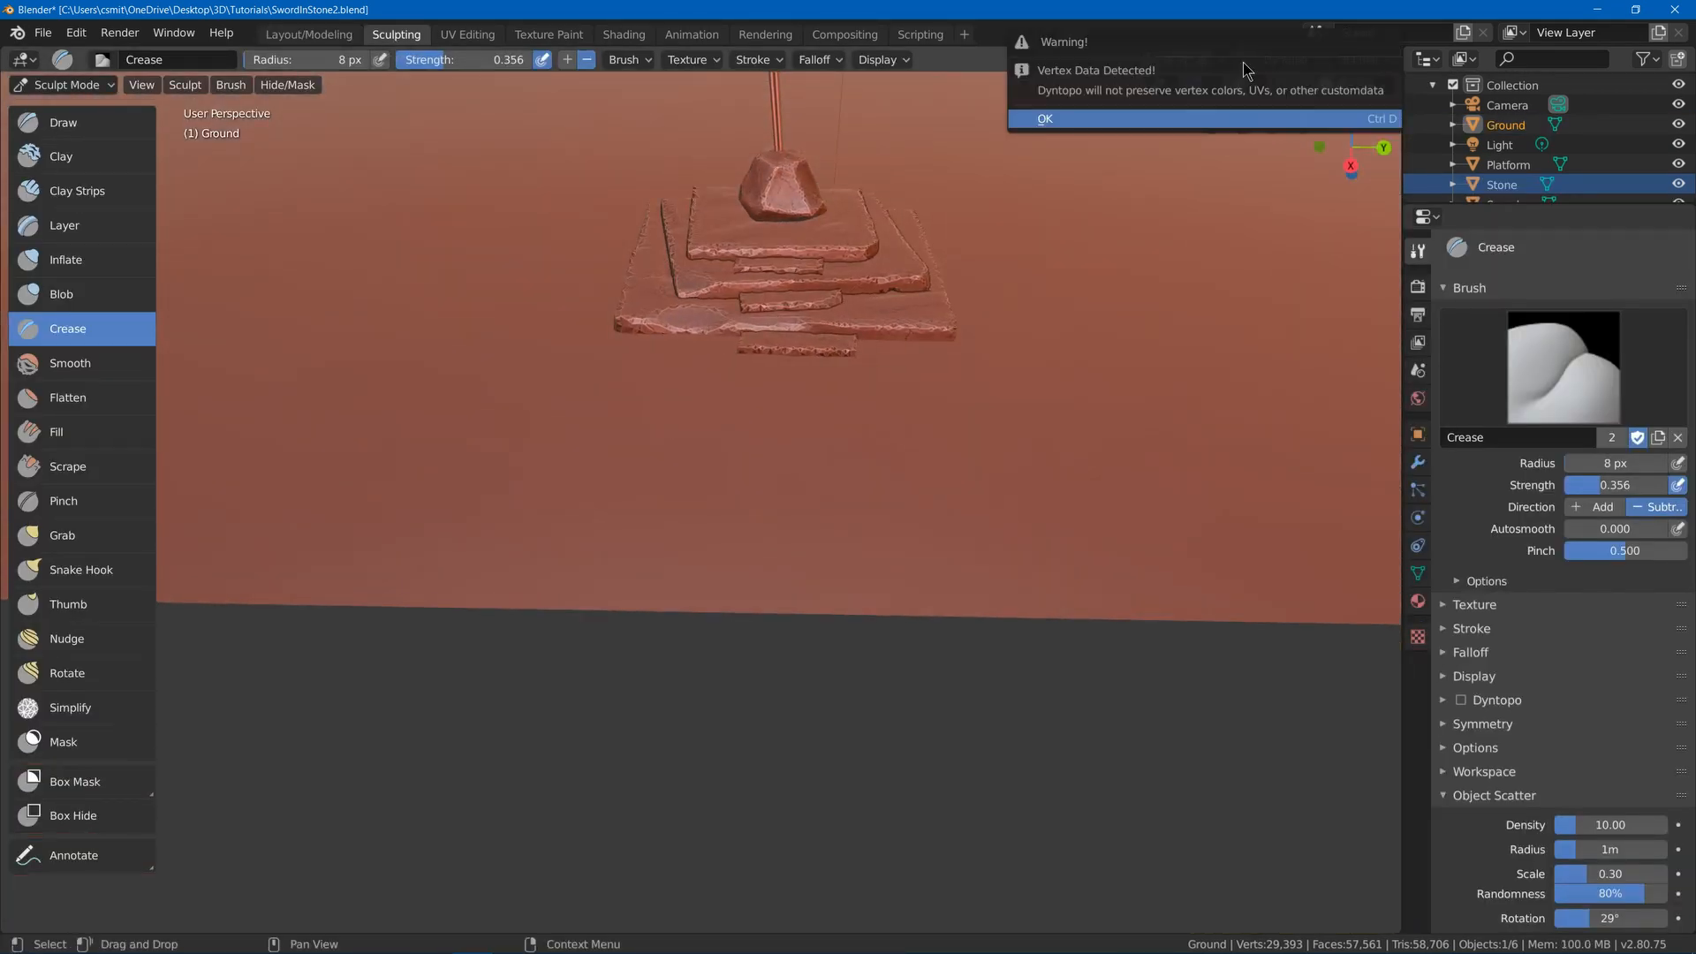
pyautogui.click(1241, 117)
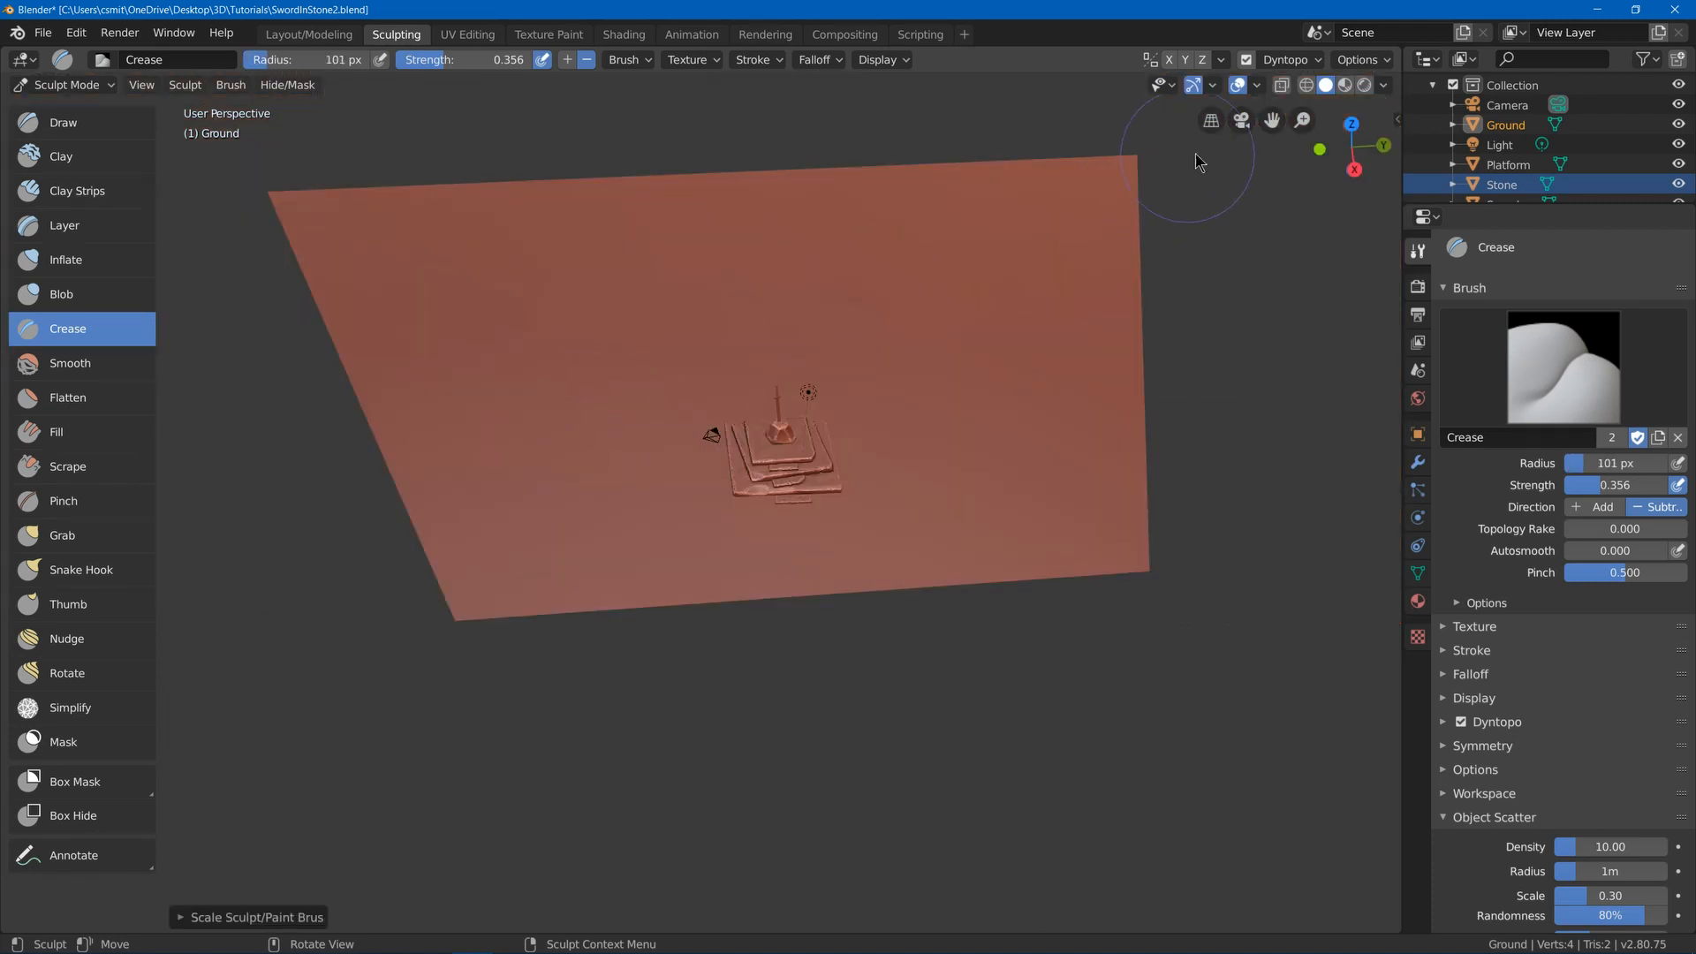
pyautogui.click(1292, 59)
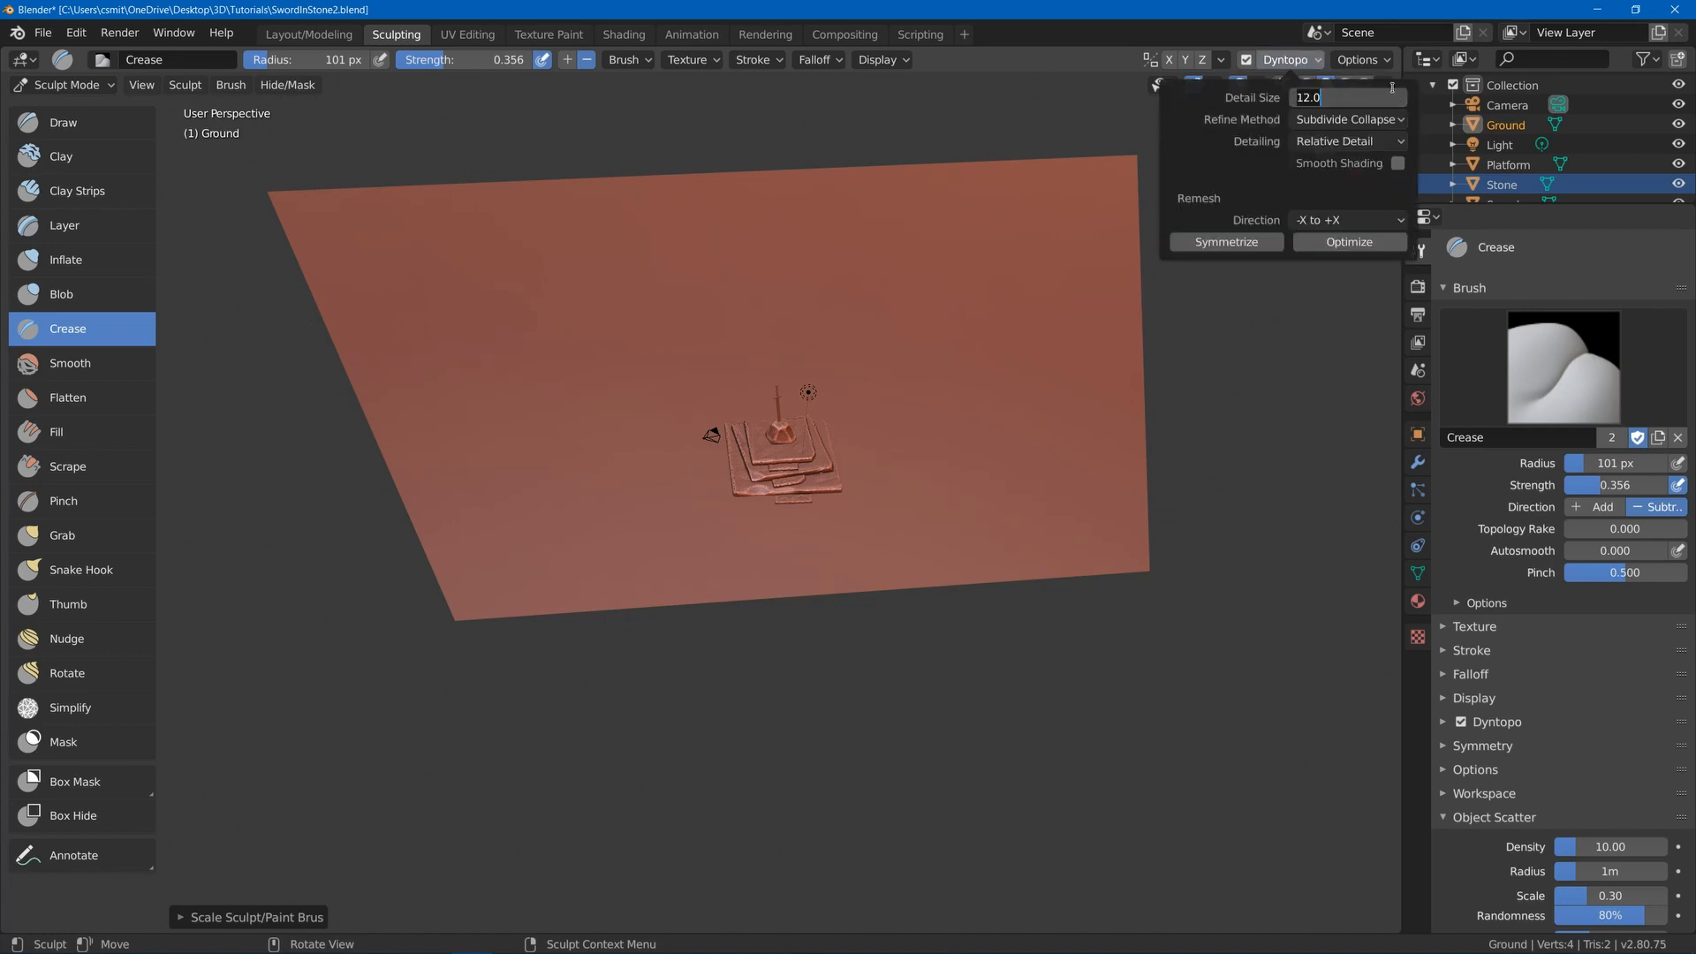
pyautogui.write('20')
pyautogui.press('Return')
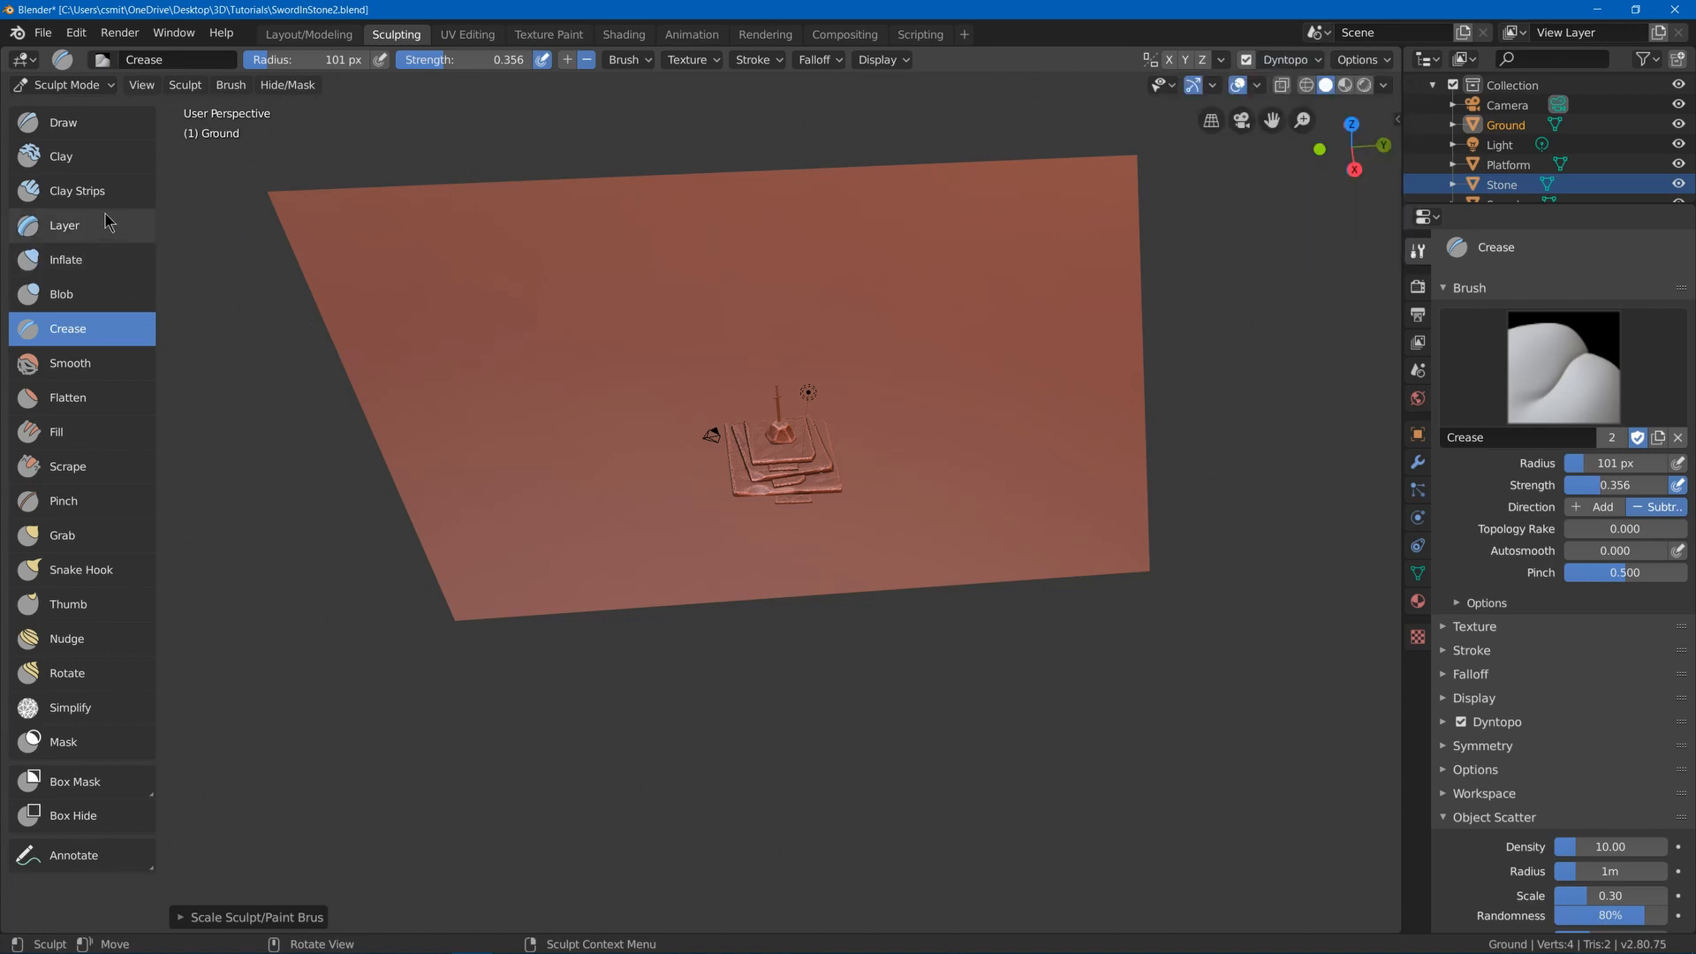
# - Sculpt broad mounds and a shallow dip into the ground around the platform with the Clay Strips brush
pyautogui.click(117, 193)
pyautogui.moveTo(516, 479)
pyautogui.mouseDown()
pyautogui.moveTo(887, 506)
pyautogui.moveTo(907, 445)
pyautogui.moveTo(773, 383)
pyautogui.mouseUp()
pyautogui.moveTo(826, 414)
pyautogui.mouseDown(button='middle')
pyautogui.moveTo(810, 347)
pyautogui.moveTo(877, 468)
pyautogui.mouseUp(button='middle')
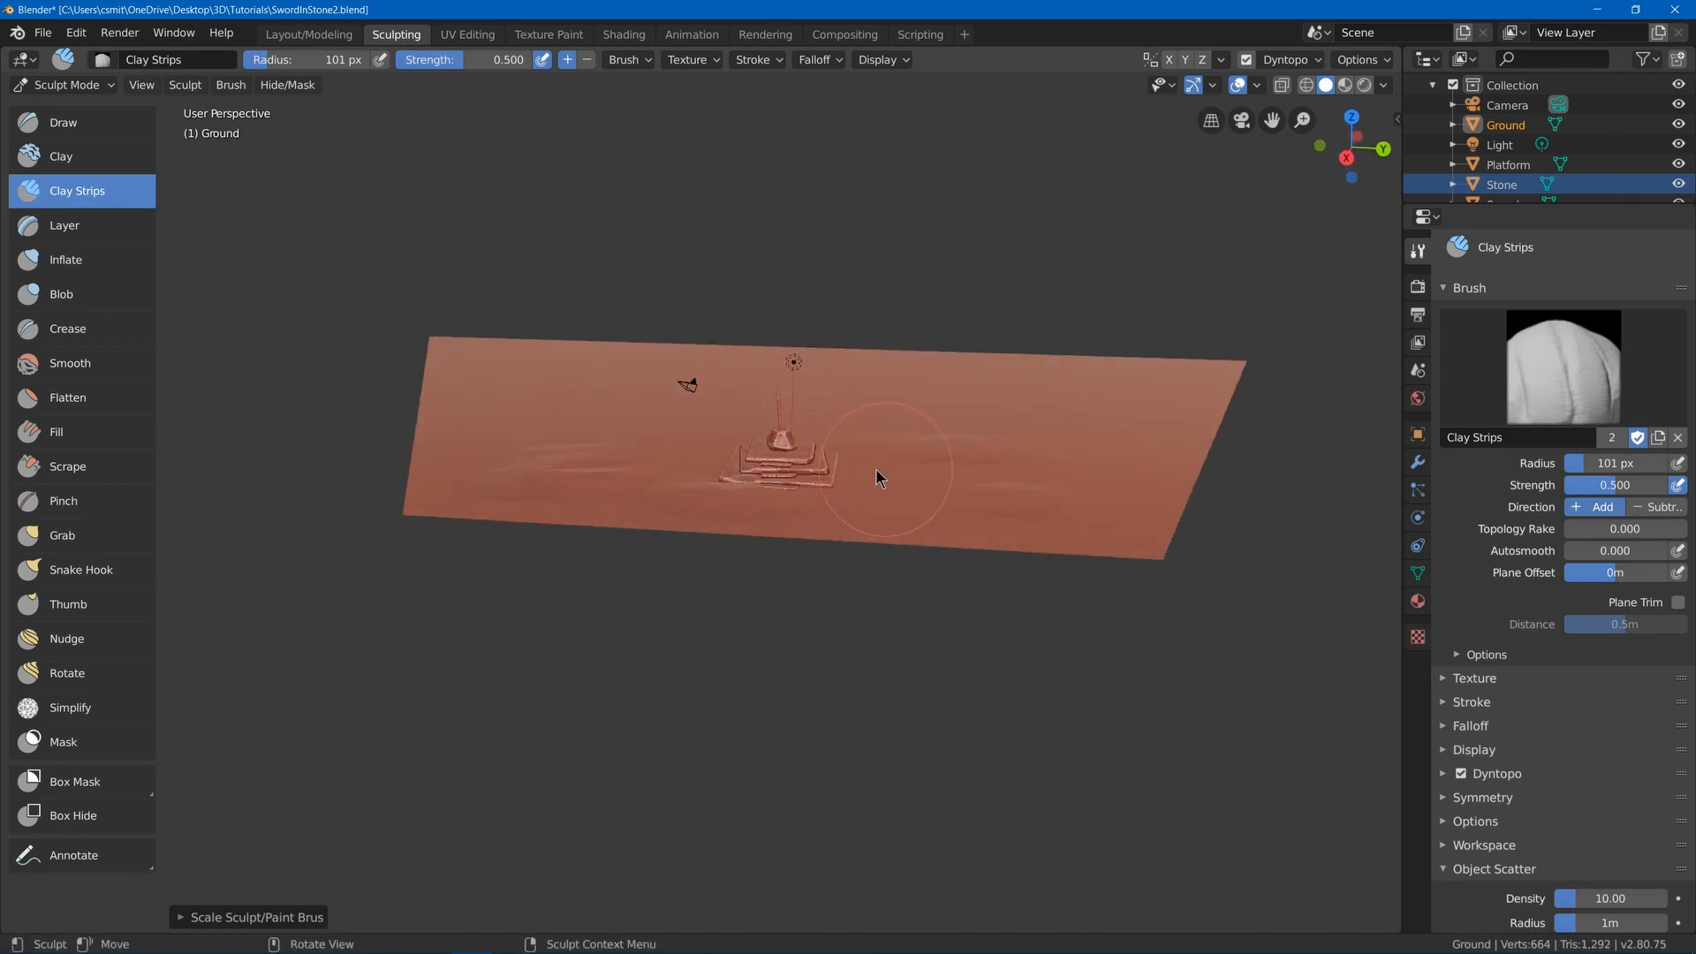
pyautogui.keyDown('ctrl'); pyautogui.moveTo(644, 445); pyautogui.dragTo(698, 433); pyautogui.keyUp('ctrl')
pyautogui.moveTo(739, 388); pyautogui.dragTo(765, 400, button='middle')
pyautogui.moveTo(778, 375); pyautogui.dragTo(927, 340)
pyautogui.moveTo(883, 424)
pyautogui.mouseDown()
pyautogui.moveTo(1048, 444)
pyautogui.moveTo(1115, 473)
pyautogui.mouseUp()
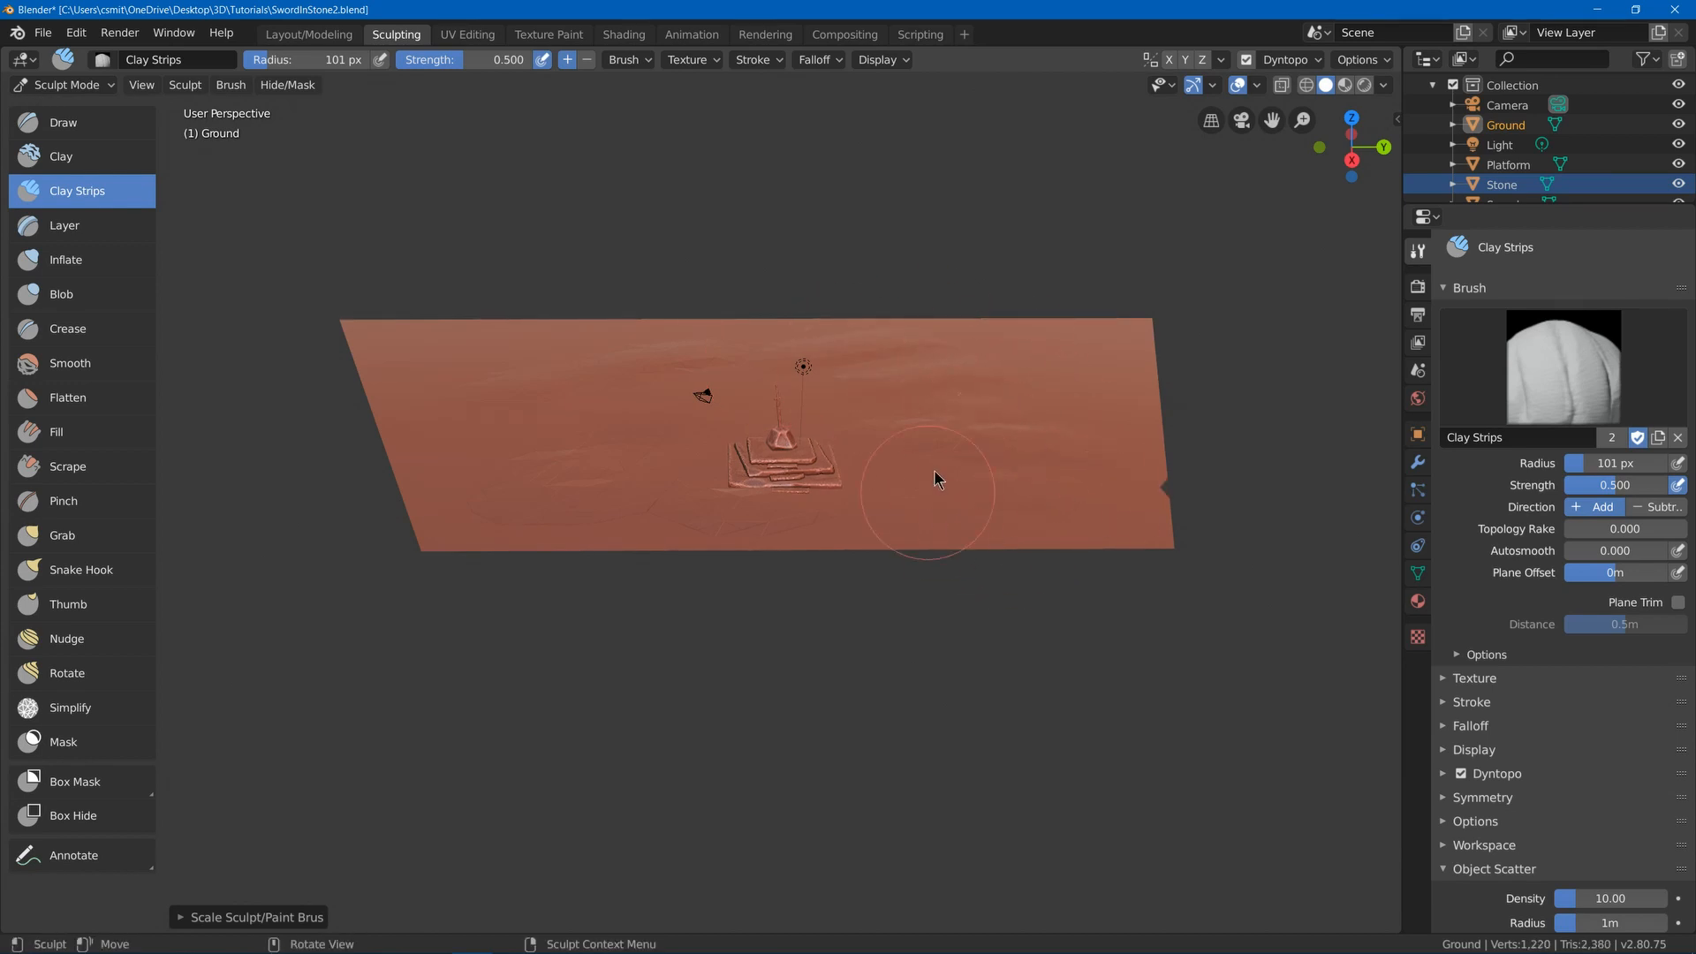
# - Build up one more ground mound, and carve dips into the ground's surface and edges with subtractive Clay Strips strokes
pyautogui.moveTo(939, 455); pyautogui.dragTo(1064, 429)
pyautogui.moveTo(1042, 393)
pyautogui.keyDown('ctrl'); pyautogui.mouseDown()
pyautogui.moveTo(936, 327)
pyautogui.moveTo(1092, 342)
pyautogui.mouseUp(); pyautogui.keyUp('ctrl')
pyautogui.keyDown('ctrl'); pyautogui.moveTo(514, 415); pyautogui.dragTo(517, 421); pyautogui.keyUp('ctrl')
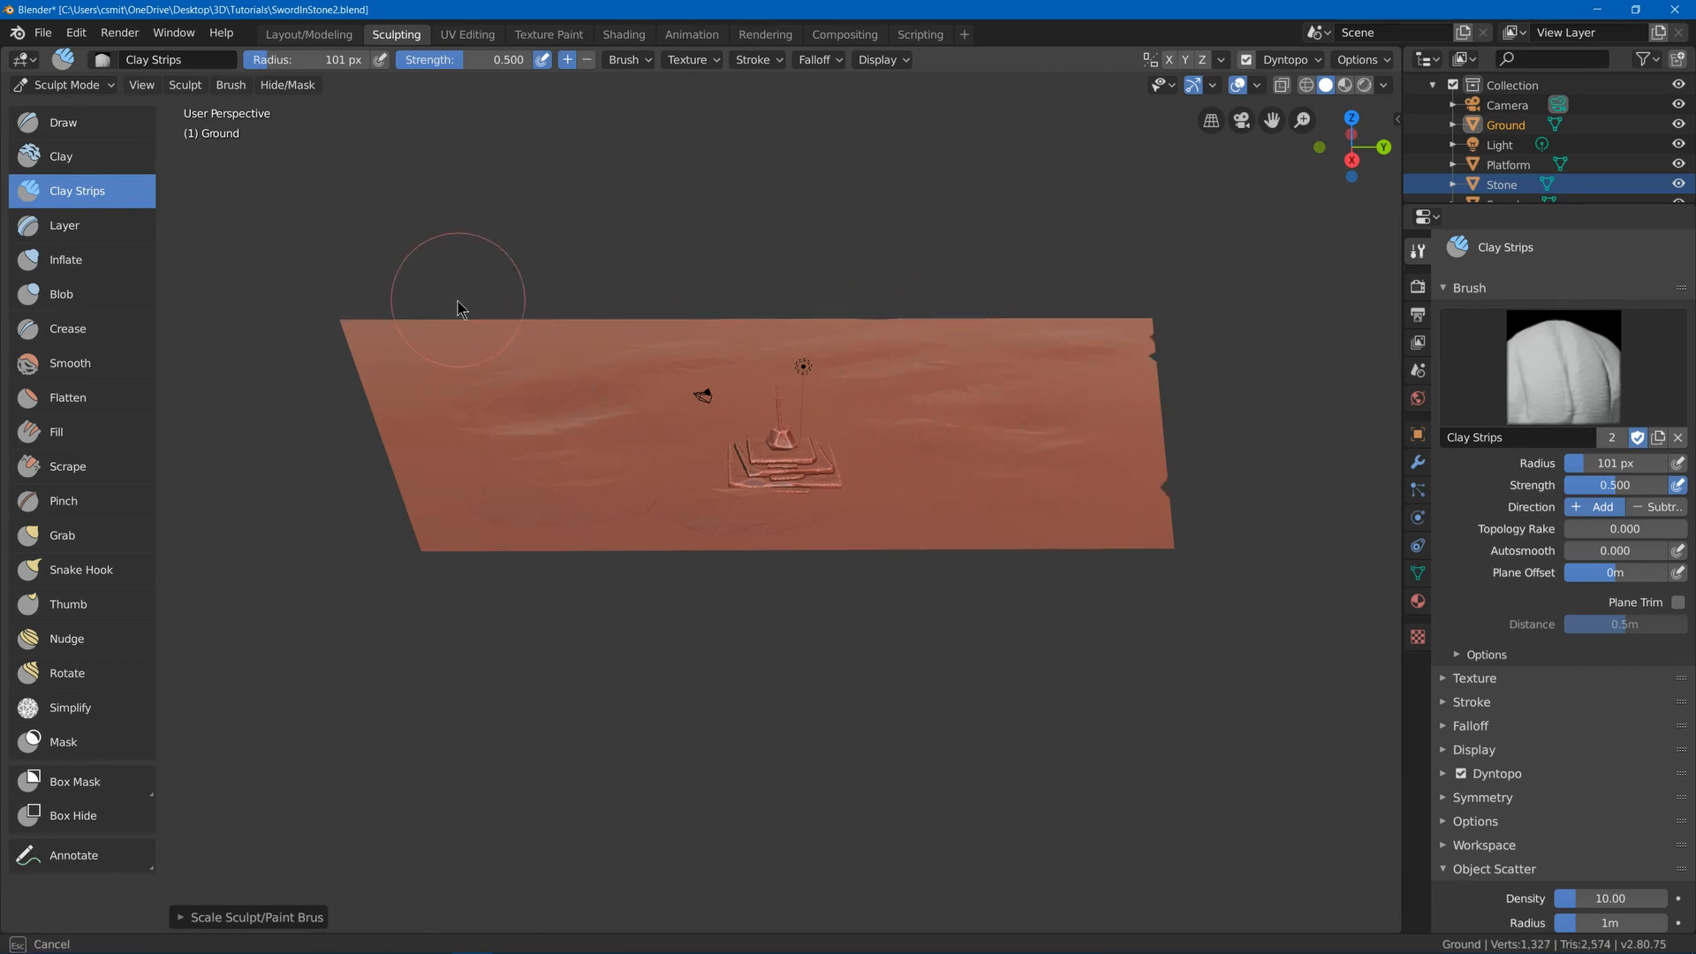
pyautogui.keyDown('ctrl'); pyautogui.moveTo(458, 302); pyautogui.dragTo(454, 321); pyautogui.keyUp('ctrl')
pyautogui.keyDown('ctrl'); pyautogui.moveTo(969, 478); pyautogui.dragTo(1061, 386); pyautogui.keyUp('ctrl')
pyautogui.moveTo(1105, 523)
pyautogui.mouseDown(button='middle')
pyautogui.moveTo(1045, 538)
pyautogui.moveTo(991, 515)
pyautogui.moveTo(840, 596)
pyautogui.moveTo(719, 533)
pyautogui.mouseUp(button='middle')
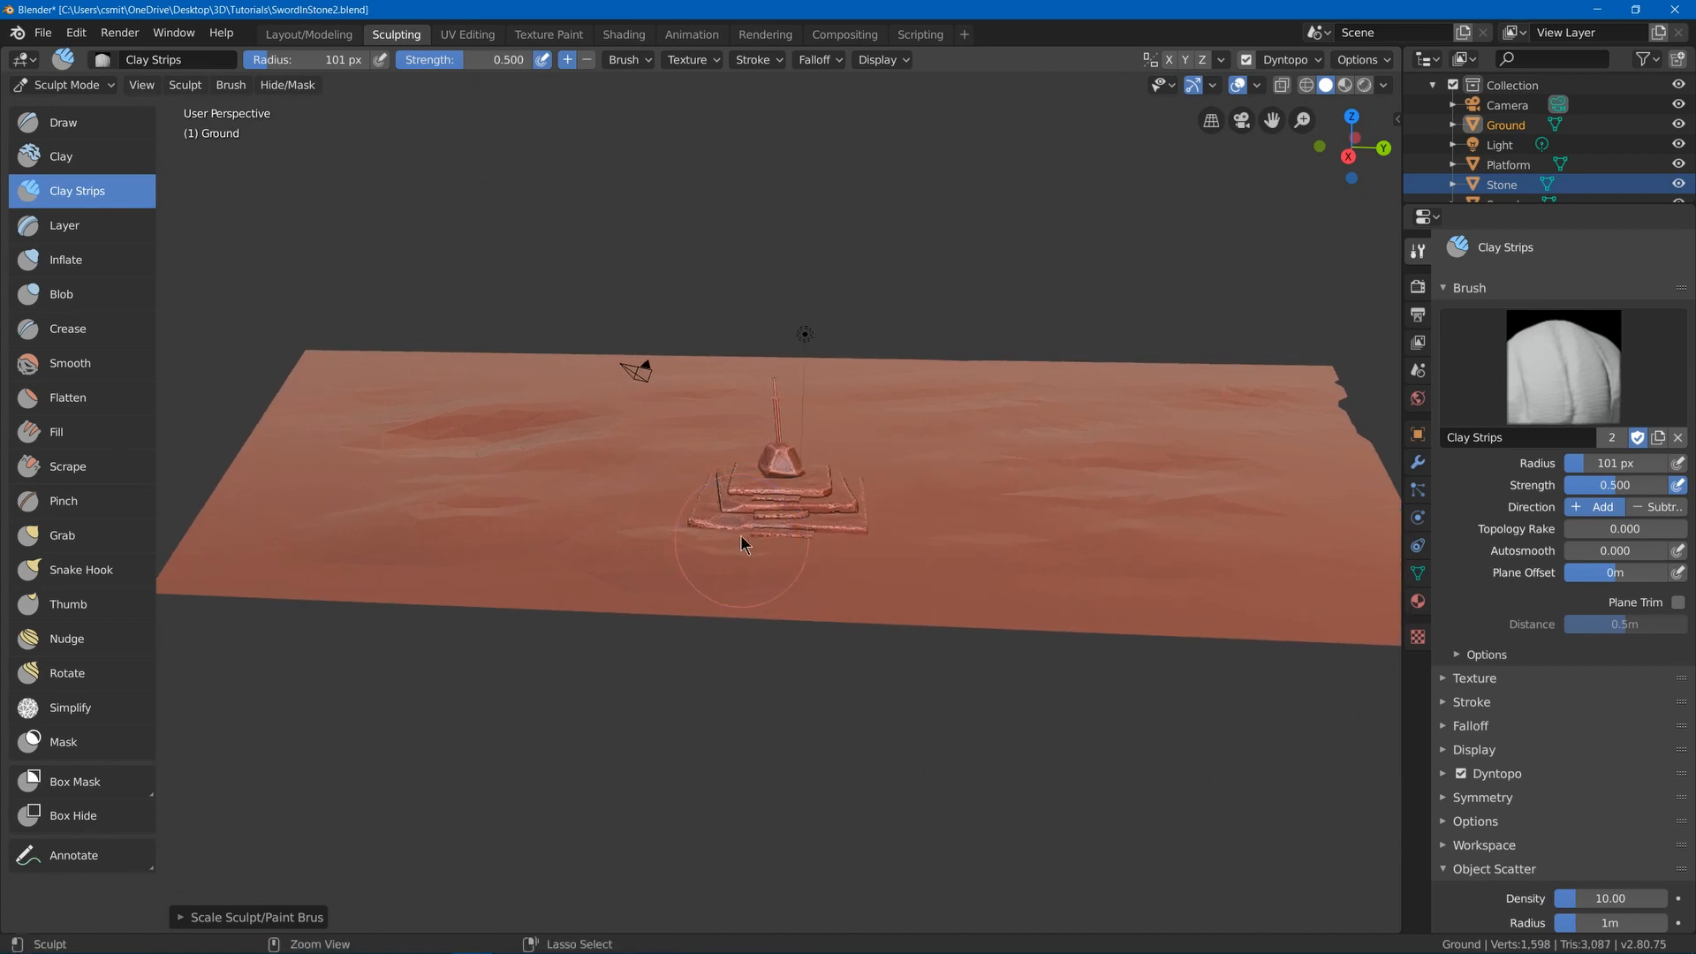
# - Add more raised Clay Strips strokes on both sides of the platform and along the ground's front edge
pyautogui.moveTo(349, 523)
pyautogui.mouseDown()
pyautogui.moveTo(219, 547)
pyautogui.moveTo(316, 395)
pyautogui.mouseUp()
pyautogui.moveTo(980, 459)
pyautogui.mouseDown()
pyautogui.moveTo(1105, 570)
pyautogui.moveTo(1219, 521)
pyautogui.mouseUp()
pyautogui.moveTo(1263, 441); pyautogui.dragTo(1139, 420)
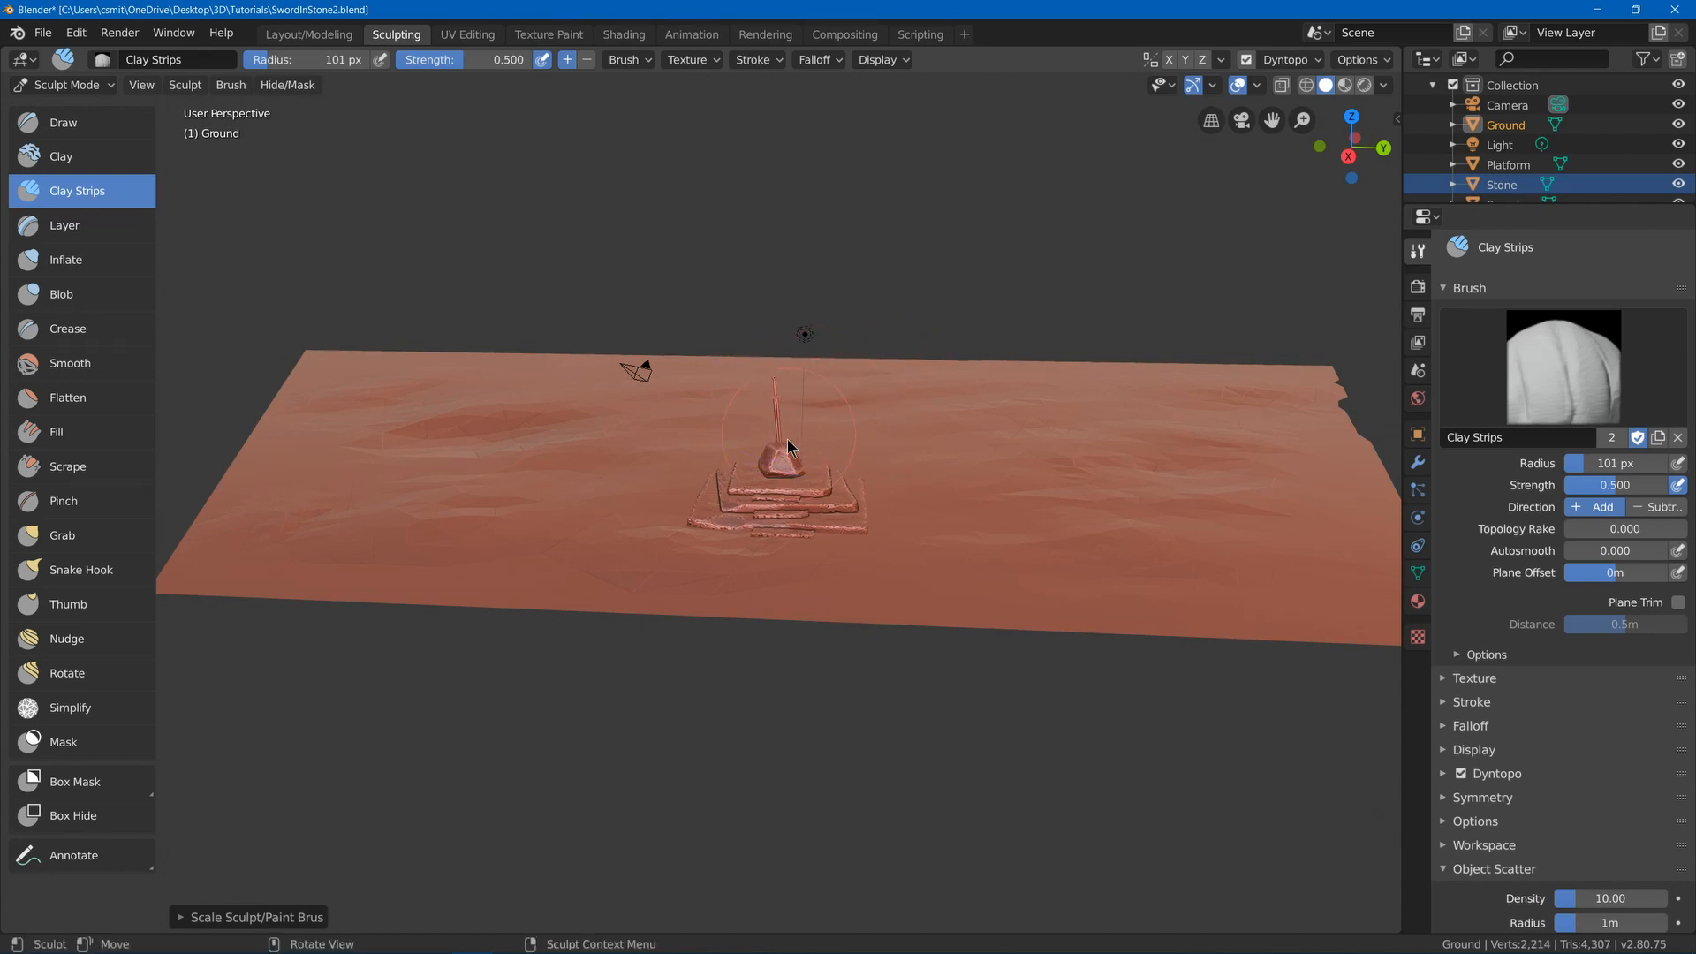
pyautogui.moveTo(994, 629); pyautogui.dragTo(1202, 643)
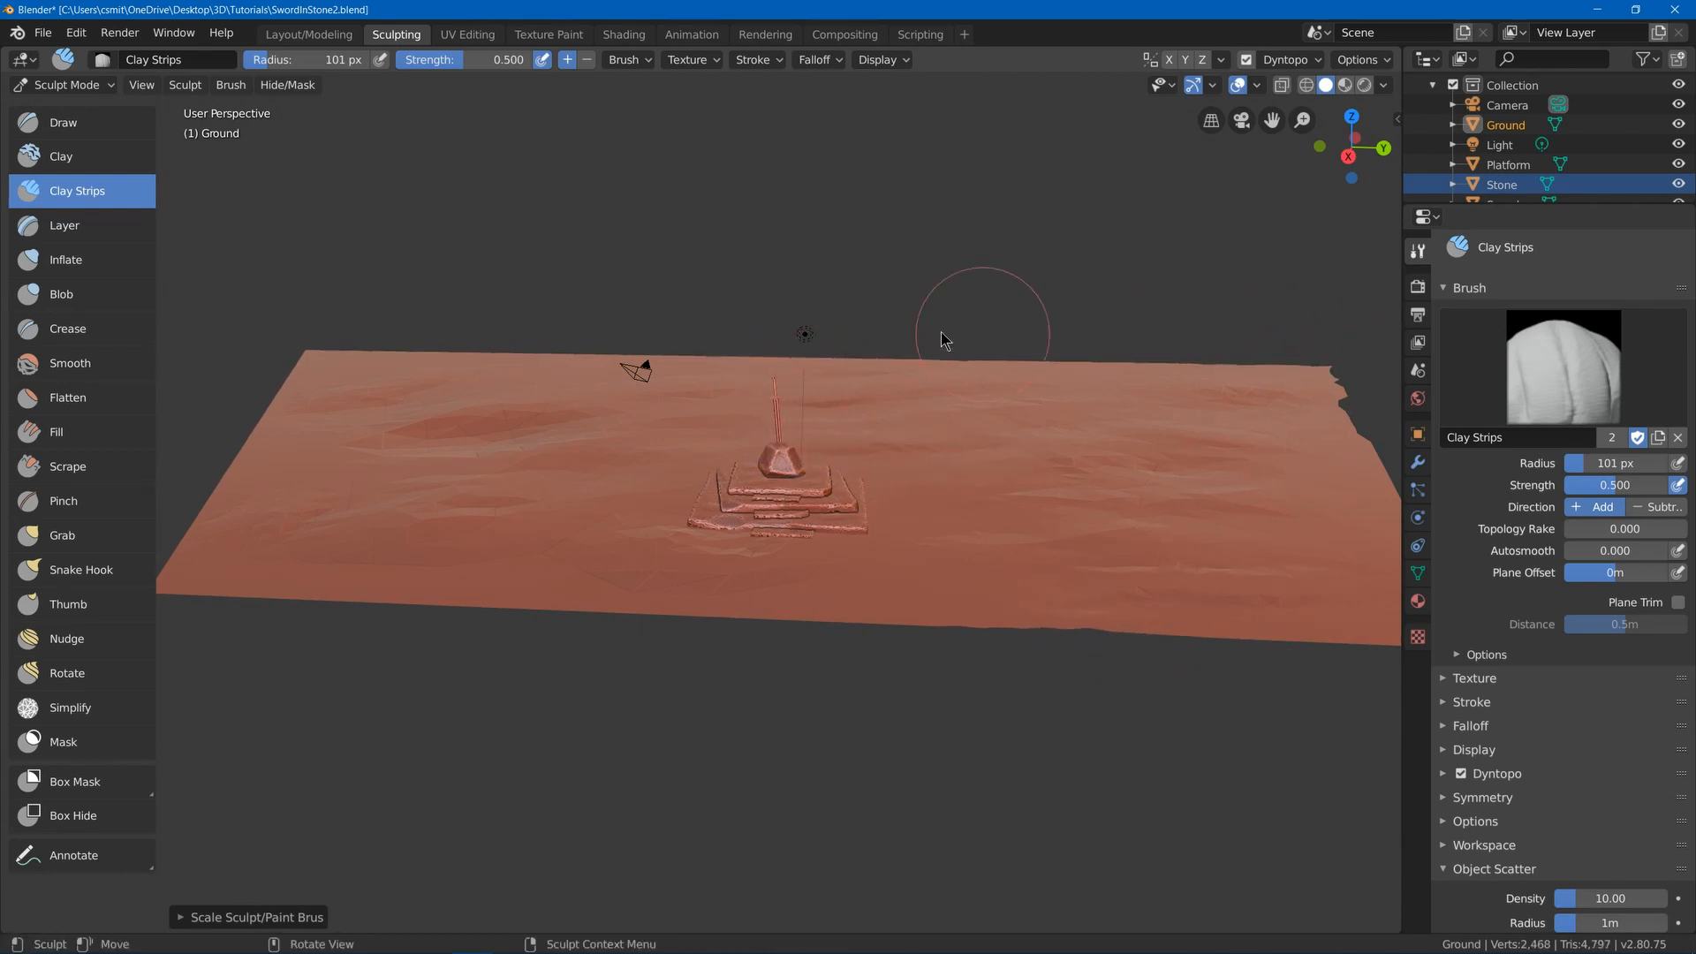
# - Return to the Layout workspace, clear the selection, and review the sculpted ground around the platform
pyautogui.click(306, 38)
pyautogui.moveTo(600, 296); pyautogui.dragTo(705, 265, button='middle')
pyautogui.hotkey('alt', 'a')
pyautogui.scroll(5, 707, 272)
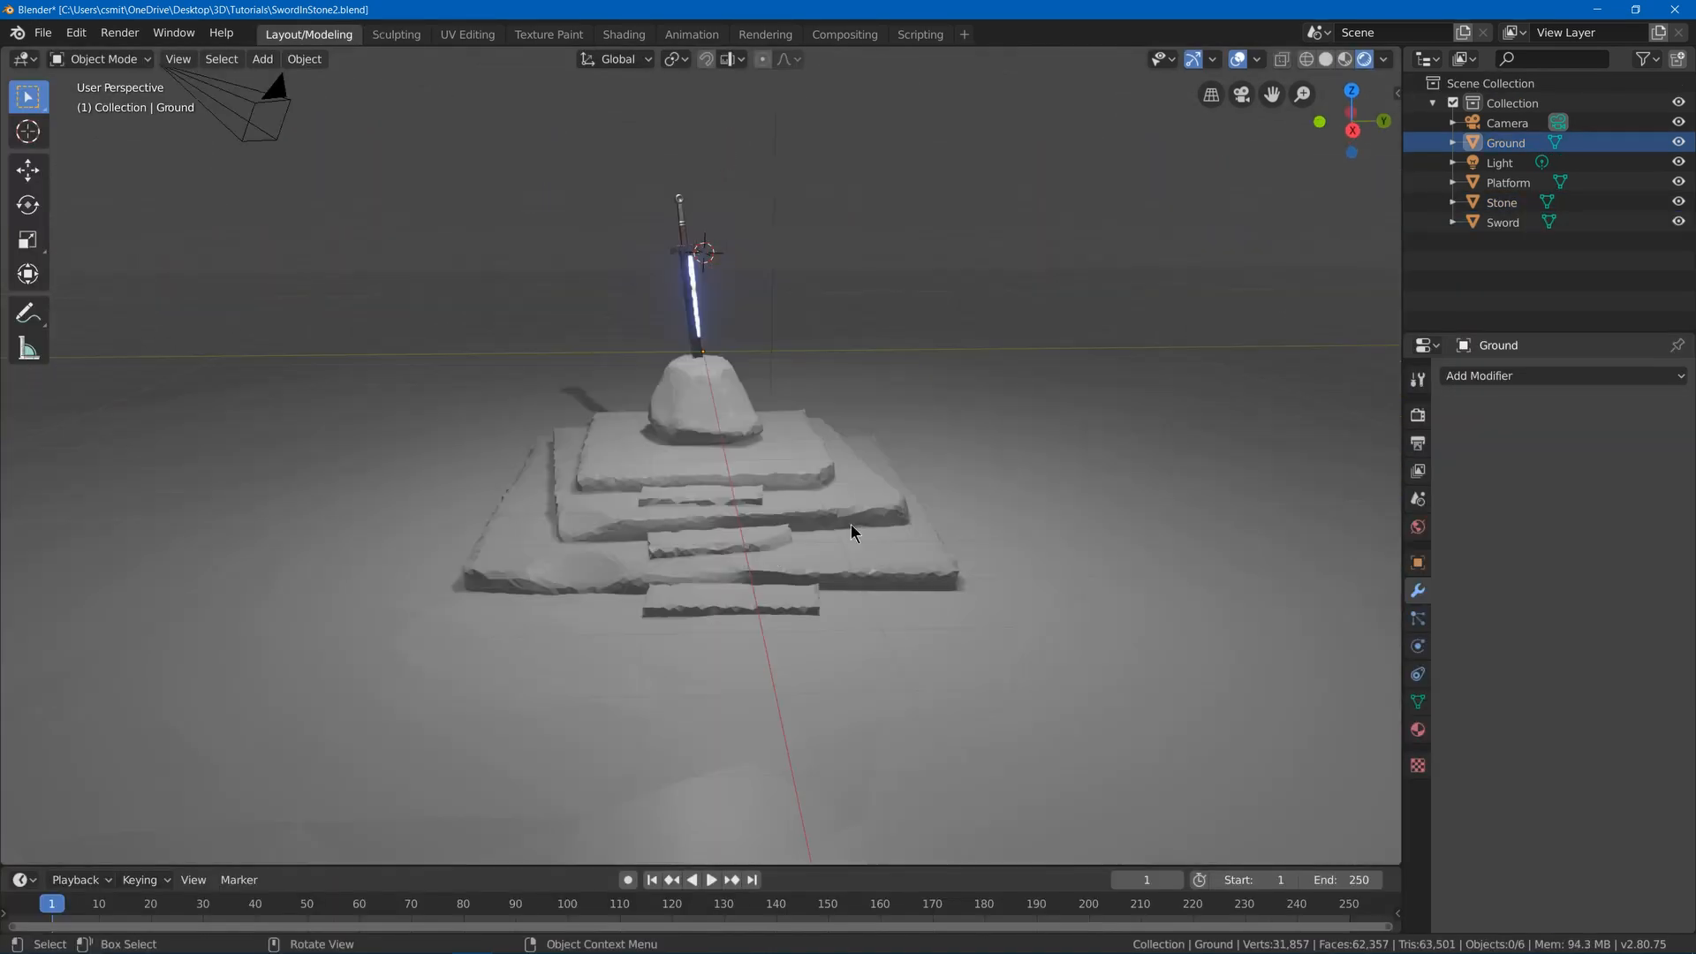
pyautogui.scroll(-3, 853, 530)
pyautogui.moveTo(846, 323)
pyautogui.mouseDown(button='middle')
pyautogui.moveTo(774, 267)
pyautogui.moveTo(742, 284)
pyautogui.moveTo(848, 291)
pyautogui.moveTo(846, 309)
pyautogui.mouseUp(button='middle')
# - Add a 32-vertex cylinder with 1 m radius and 2 m depth, and place it on the ground beside the platform
pyautogui.hotkey('shift', 'a')
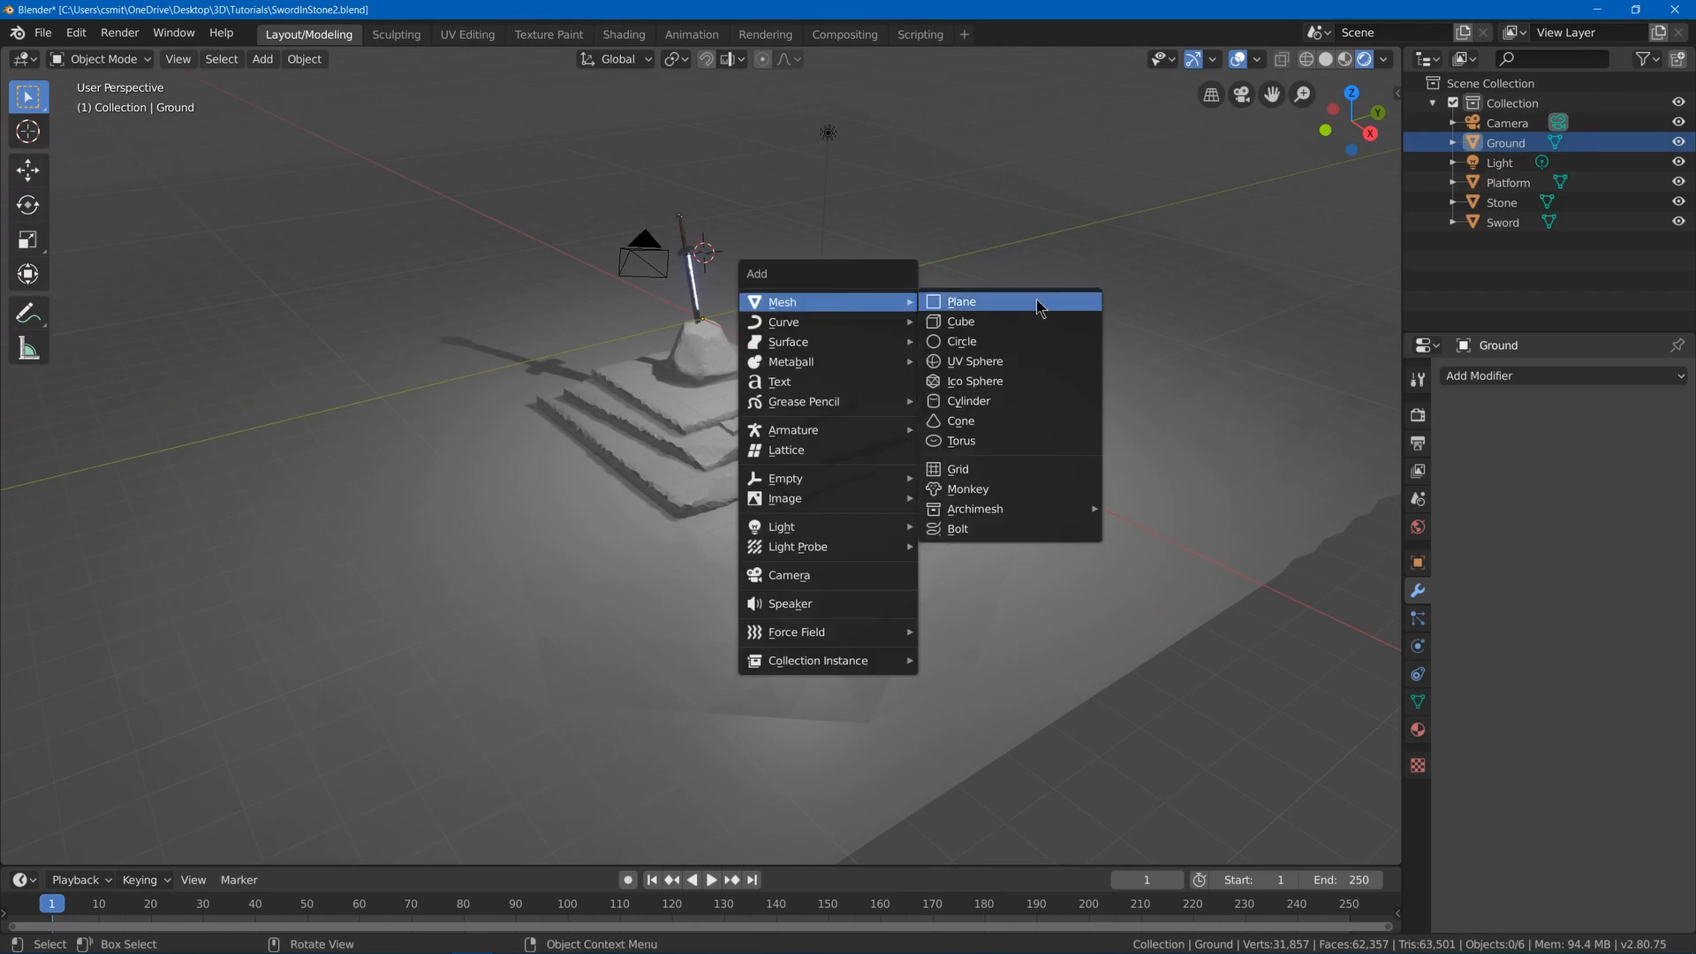
pyautogui.click(971, 401)
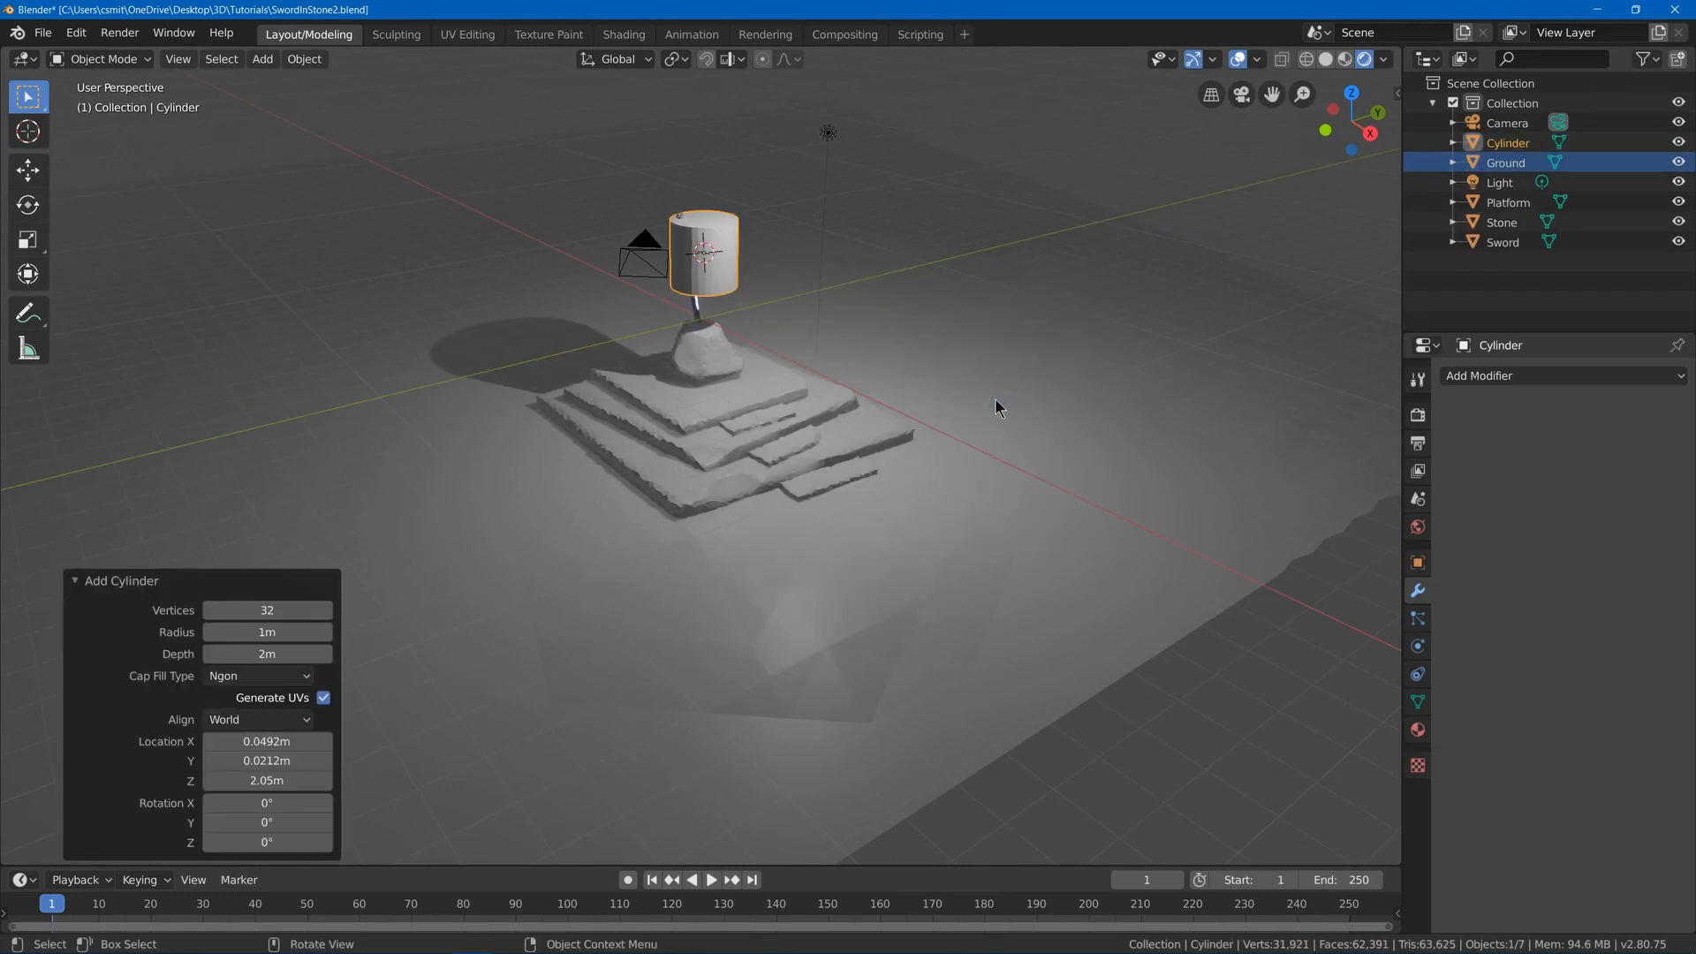
pyautogui.moveTo(855, 385); pyautogui.dragTo(749, 358, button='middle')
pyautogui.press('g')
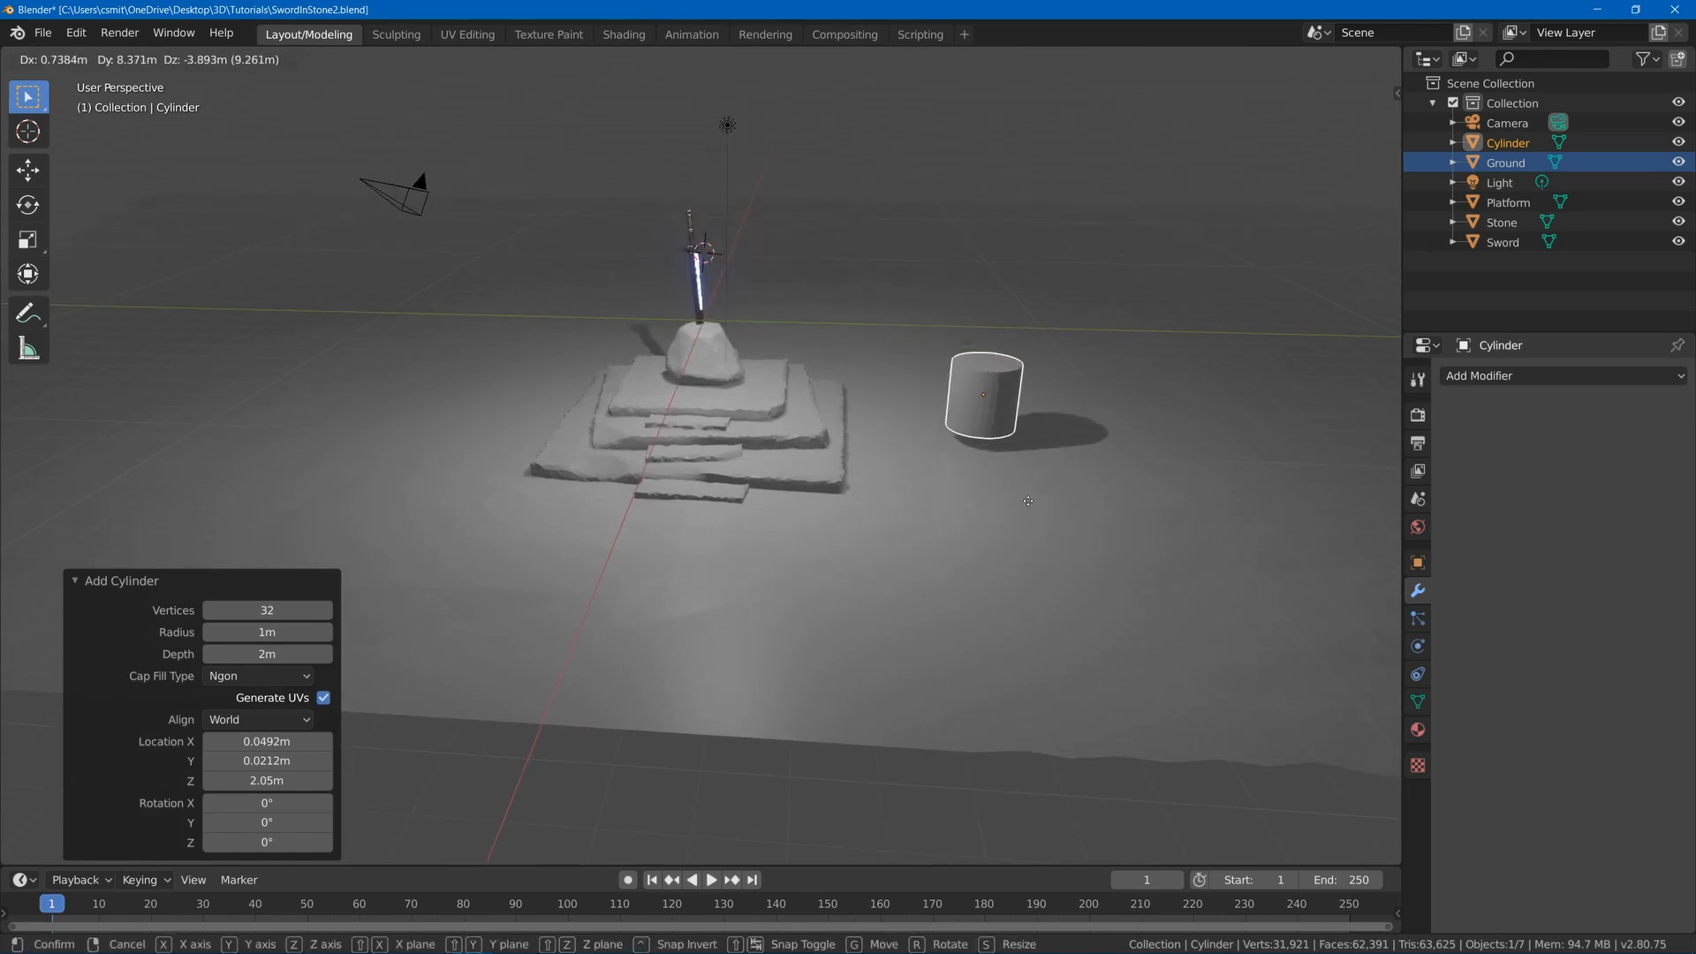
pyautogui.click(1029, 504)
# - Raise the cylinder's top face along the Z axis to stretch the cylinder into a tall column
pyautogui.moveTo(1029, 504); pyautogui.dragTo(937, 415, button='middle')
pyautogui.press('Tab')
pyautogui.press('3')
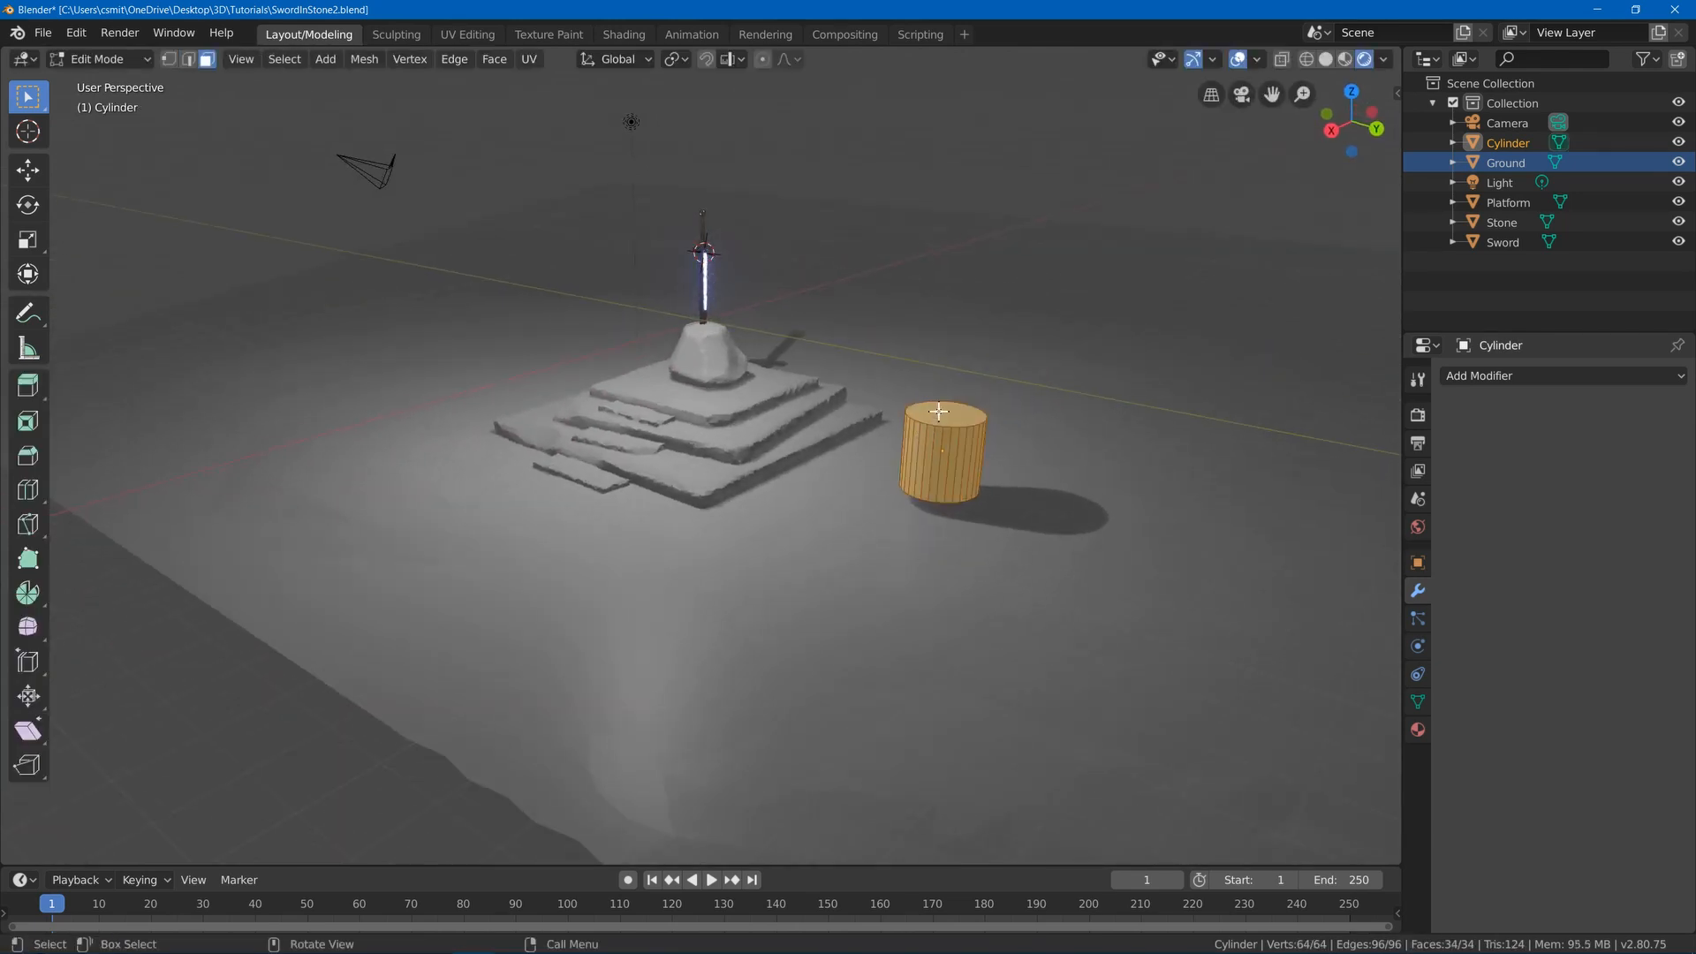
pyautogui.click(939, 411)
pyautogui.write('gz16')
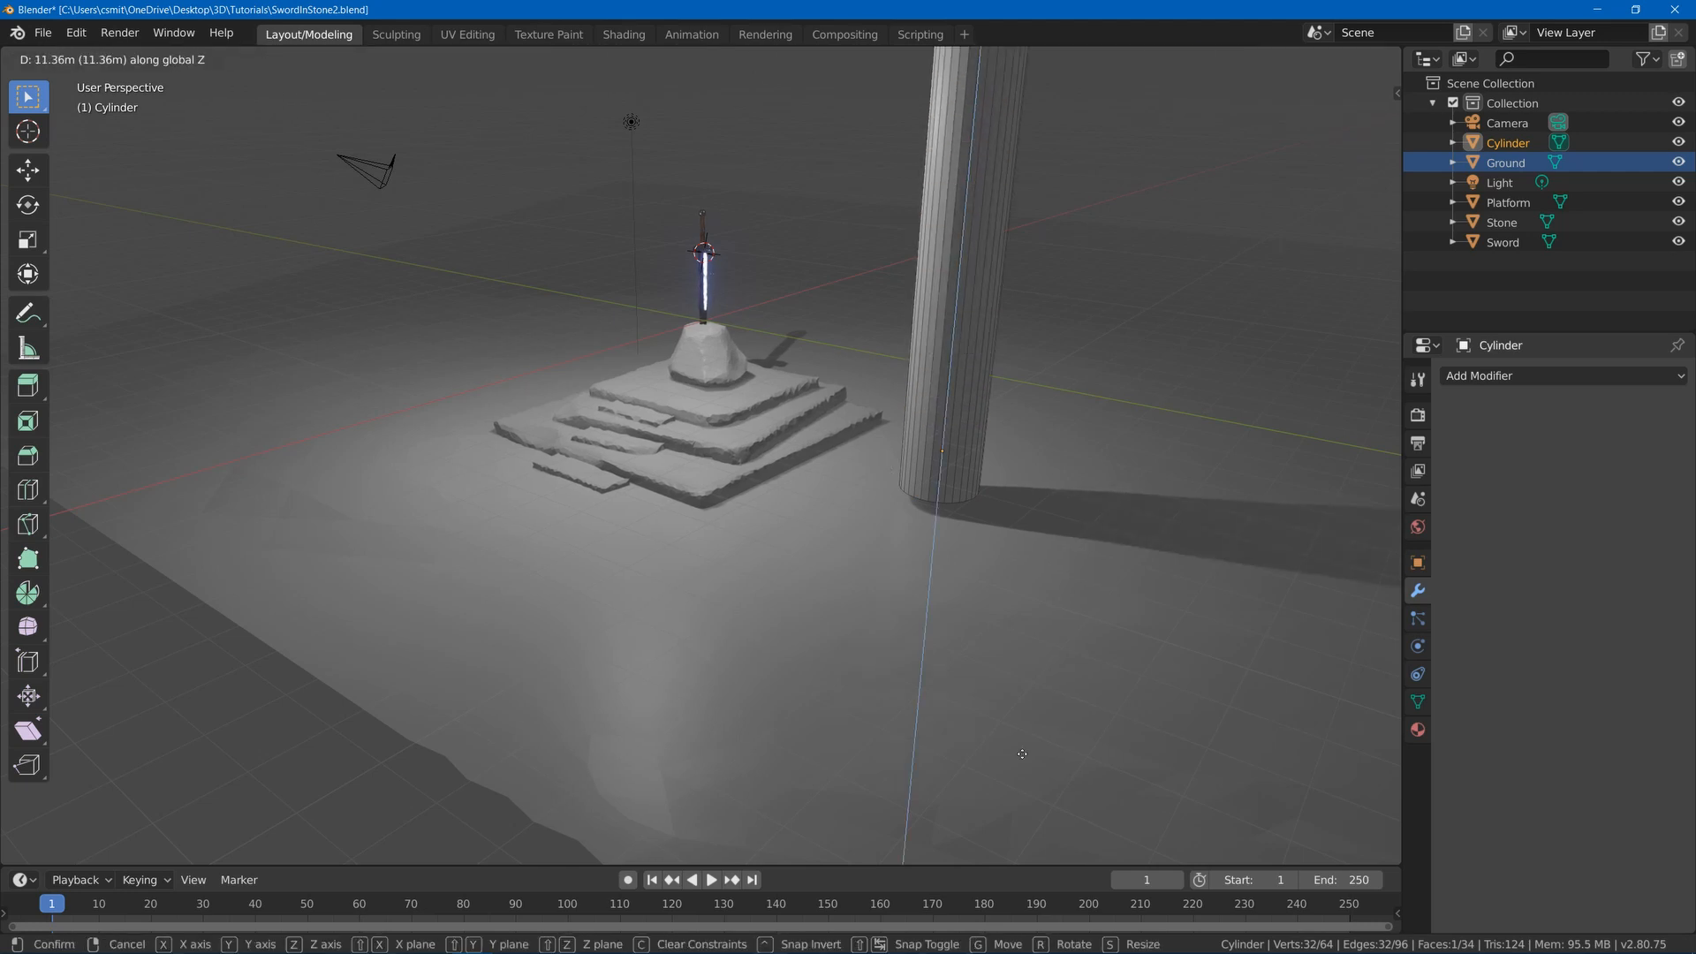
pyautogui.press('Return')
# - Raise the column's top face about another 8 m along the Z axis
pyautogui.moveTo(1133, 458); pyautogui.dragTo(980, 441, button='middle')
pyautogui.scroll(-3, 981, 441)
pyautogui.keyDown('shift'); pyautogui.moveTo(845, 295); pyautogui.dragTo(822, 457, button='middle'); pyautogui.keyUp('shift')
pyautogui.moveTo(822, 458); pyautogui.dragTo(866, 445, button='middle')
pyautogui.press('g')
pyautogui.press('z')
pyautogui.click(795, 398)
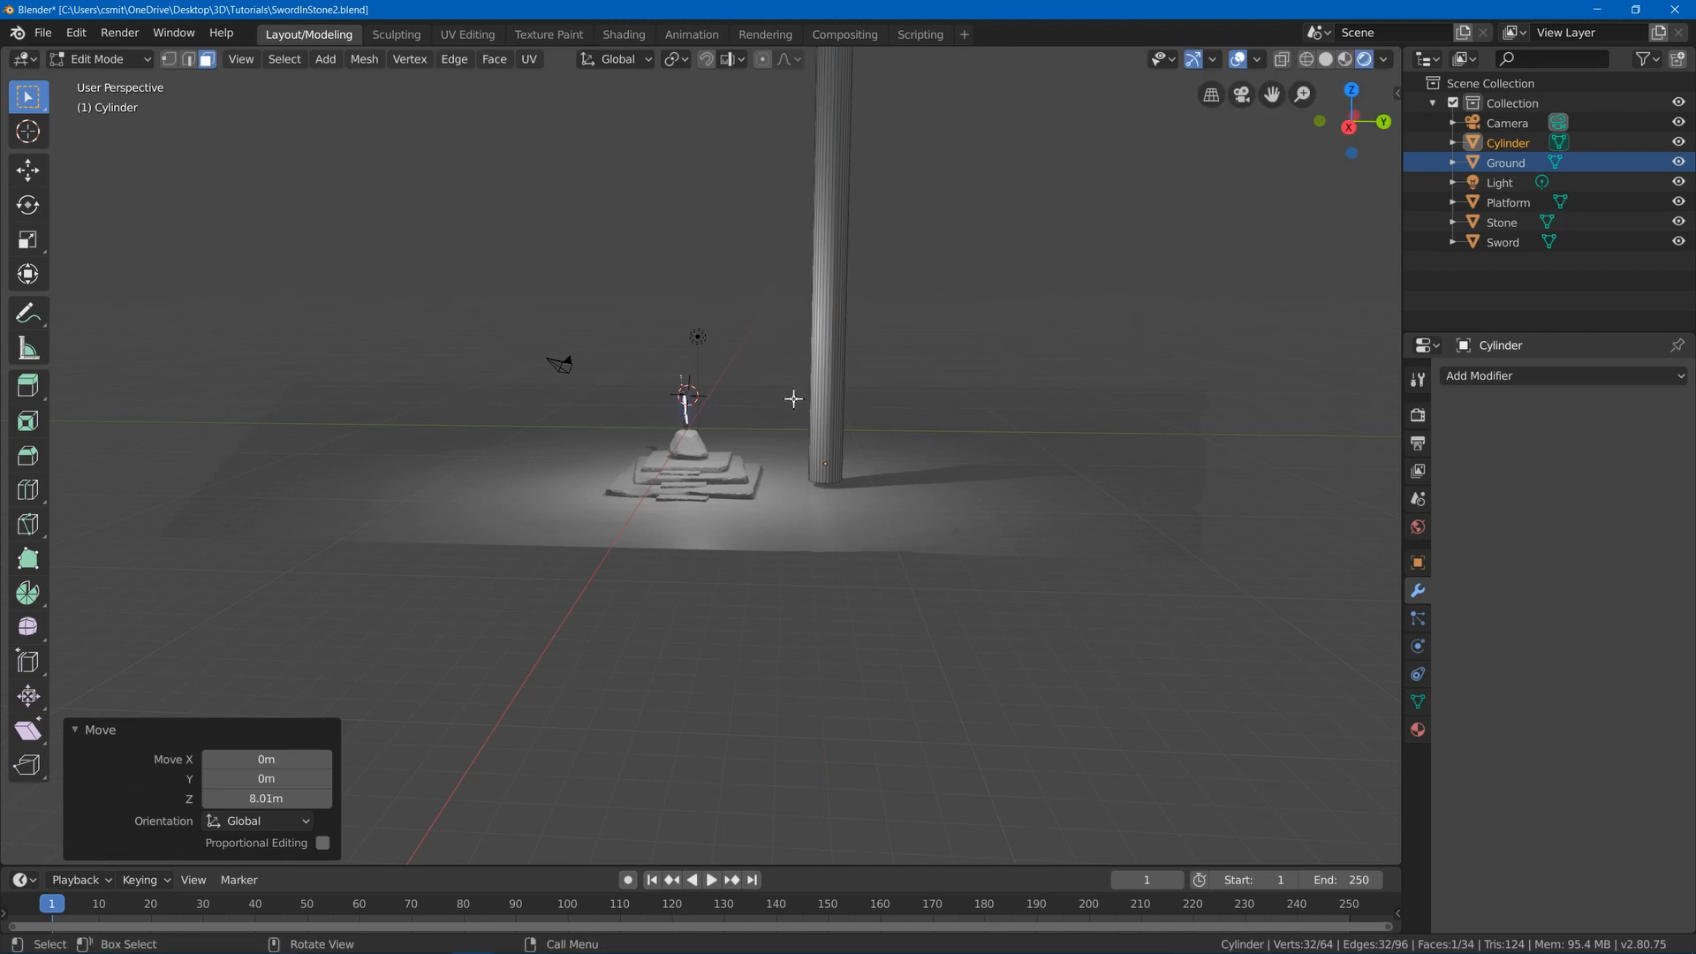
# - Lower the column's top face about 4.29 m along the Z axis
pyautogui.scroll(4, 795, 397)
pyautogui.scroll(-6, 770, 554)
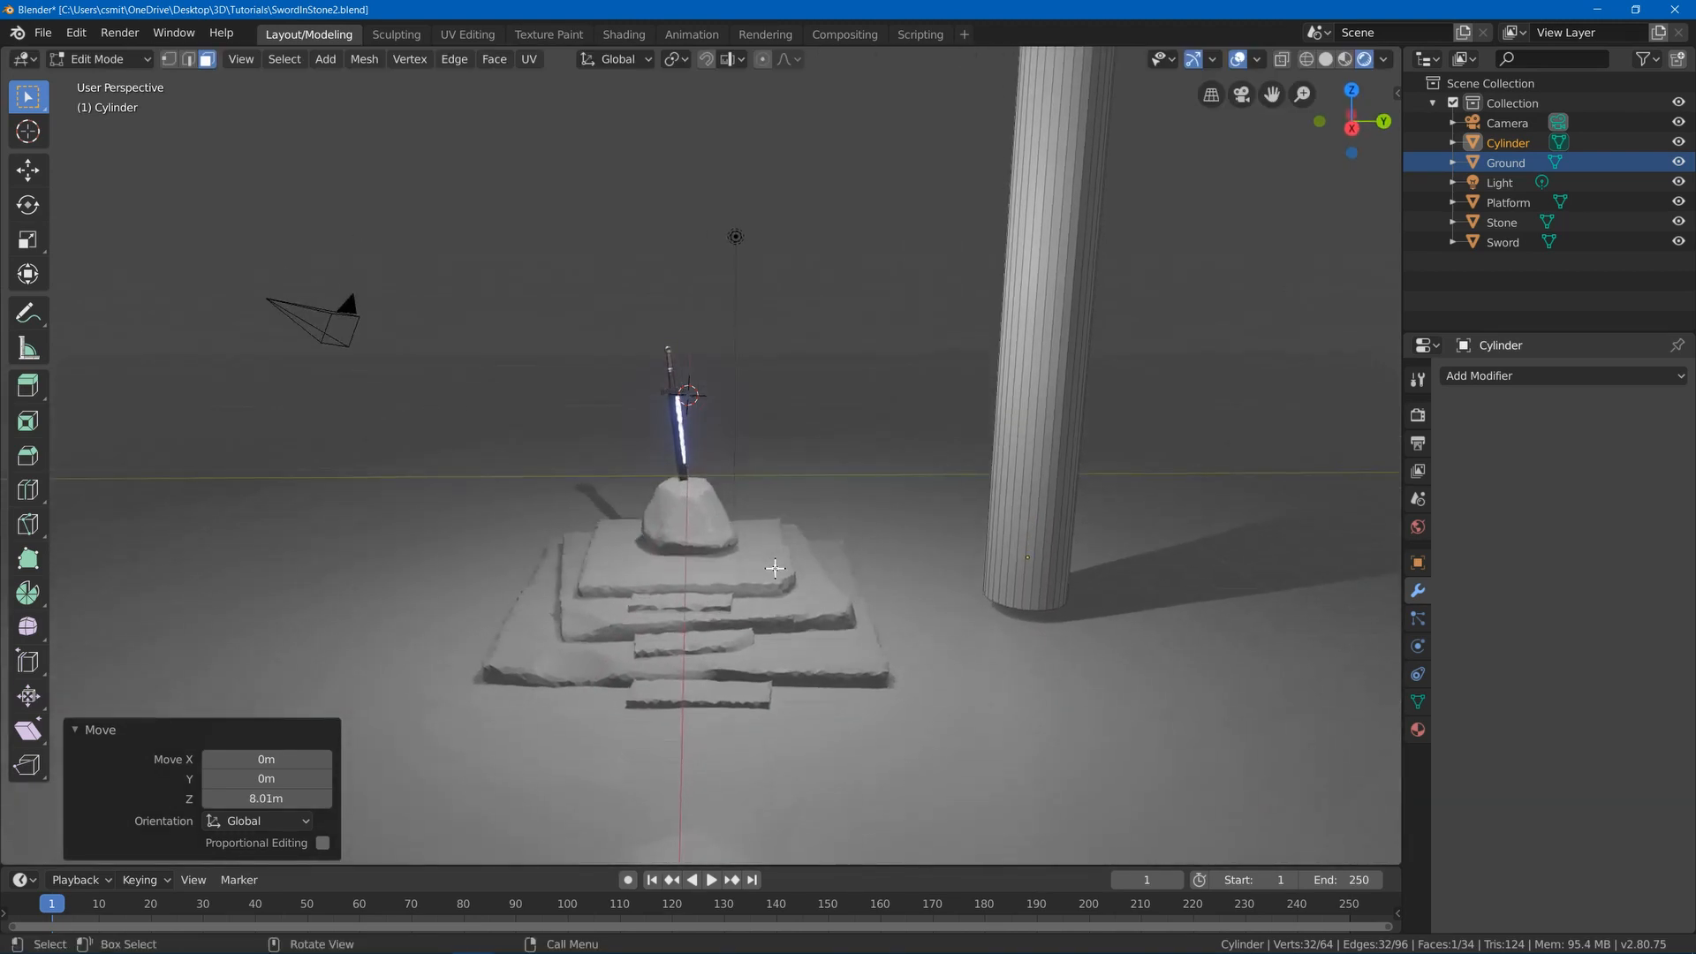
pyautogui.press('g')
pyautogui.press('z')
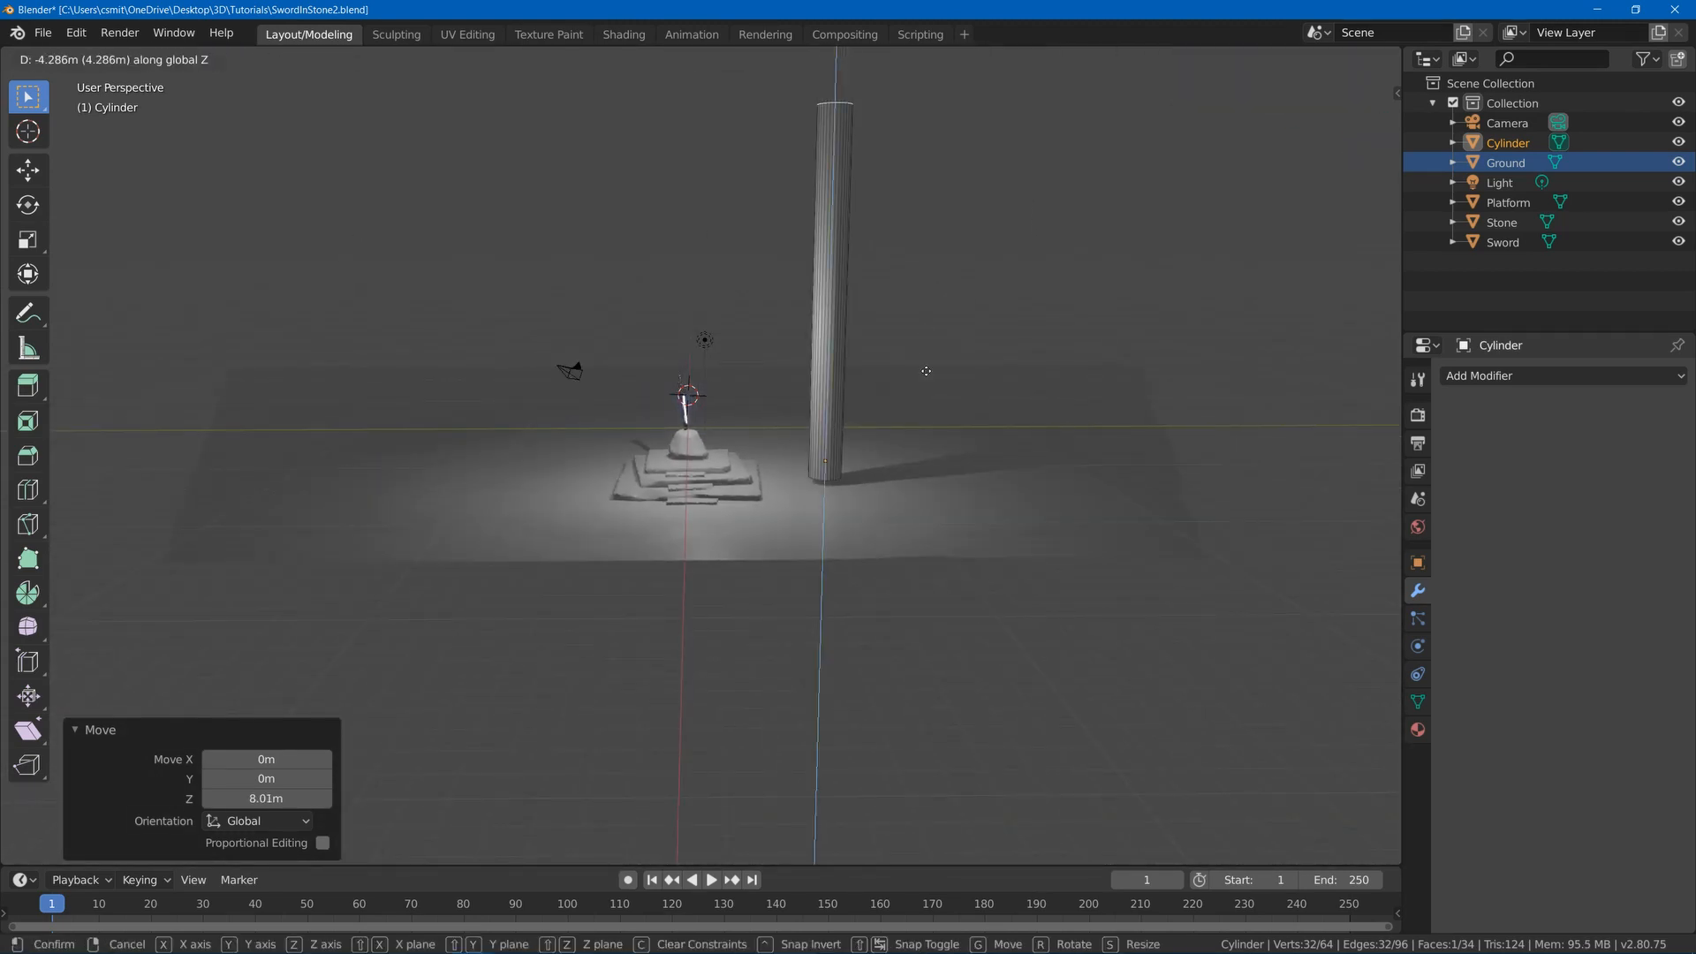
pyautogui.click(926, 371)
# - Lower the column's bottom face about 0.43 m along Z into the ground, and delete that face
pyautogui.scroll(10, 758, 633)
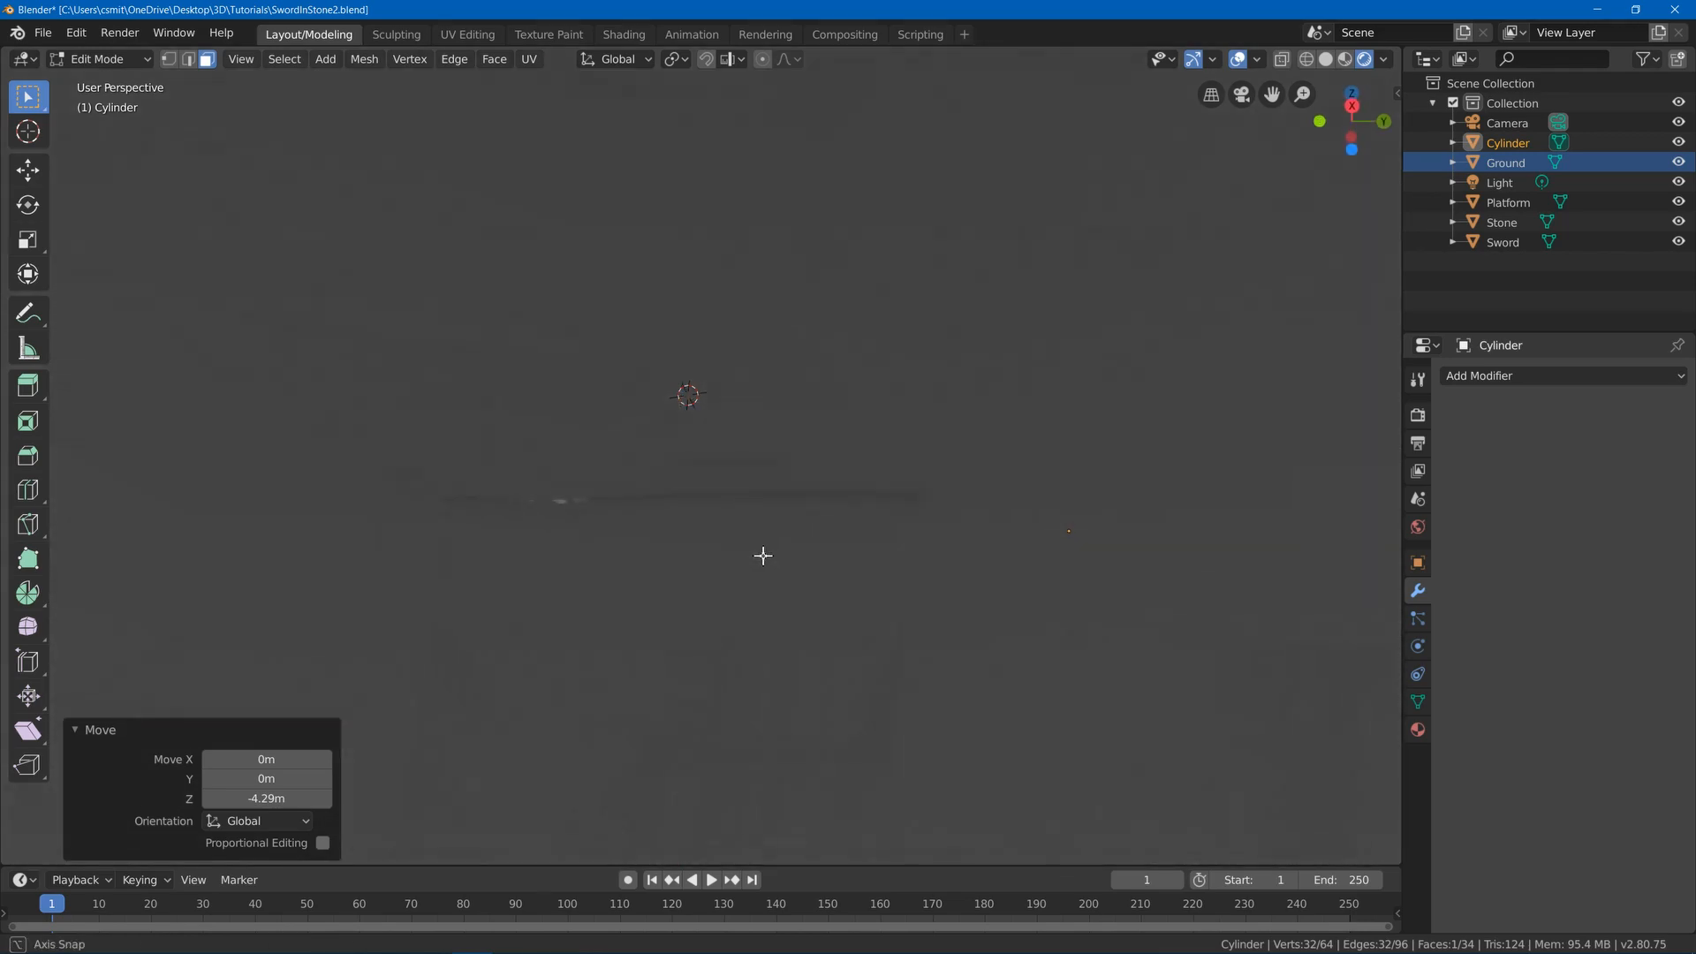
pyautogui.hotkey('alt', 'a')
pyautogui.moveTo(1069, 558)
pyautogui.mouseDown(button='middle')
pyautogui.moveTo(1043, 605)
pyautogui.moveTo(1065, 572)
pyautogui.moveTo(996, 568)
pyautogui.mouseUp(button='middle')
pyautogui.press('z')
pyautogui.click(925, 585)
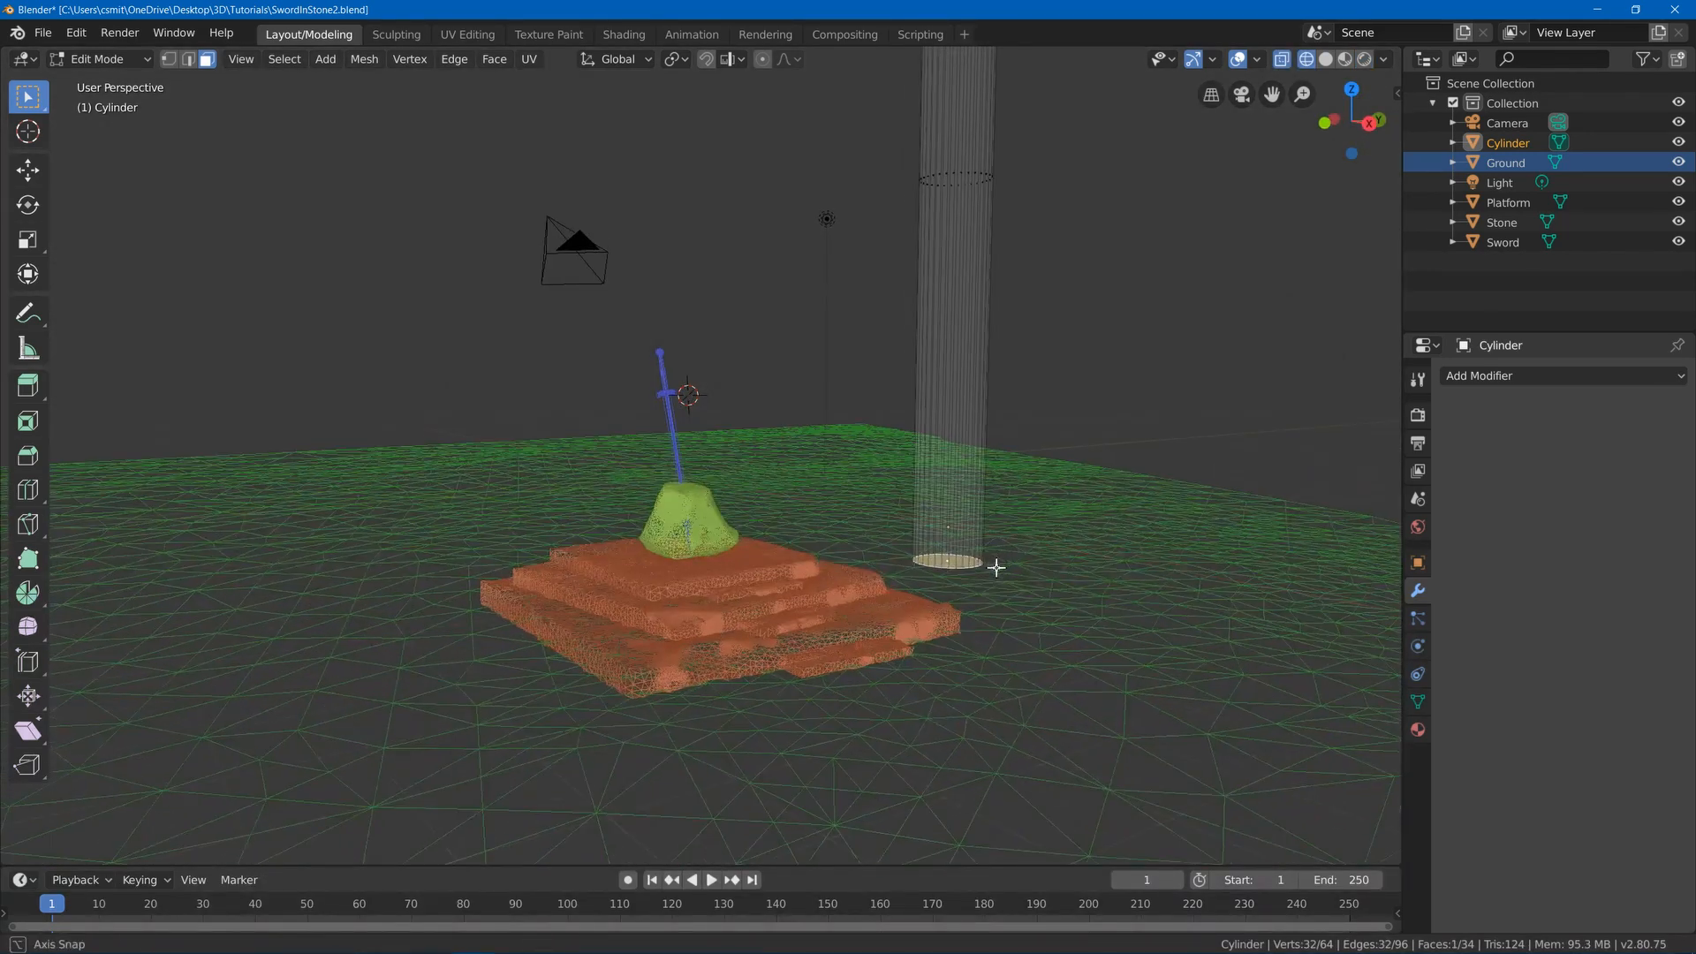
pyautogui.press('z')
pyautogui.click(1011, 258)
pyautogui.moveTo(1013, 381)
pyautogui.mouseDown(button='middle')
pyautogui.moveTo(987, 427)
pyautogui.moveTo(980, 401)
pyautogui.mouseUp(button='middle')
pyautogui.press('g')
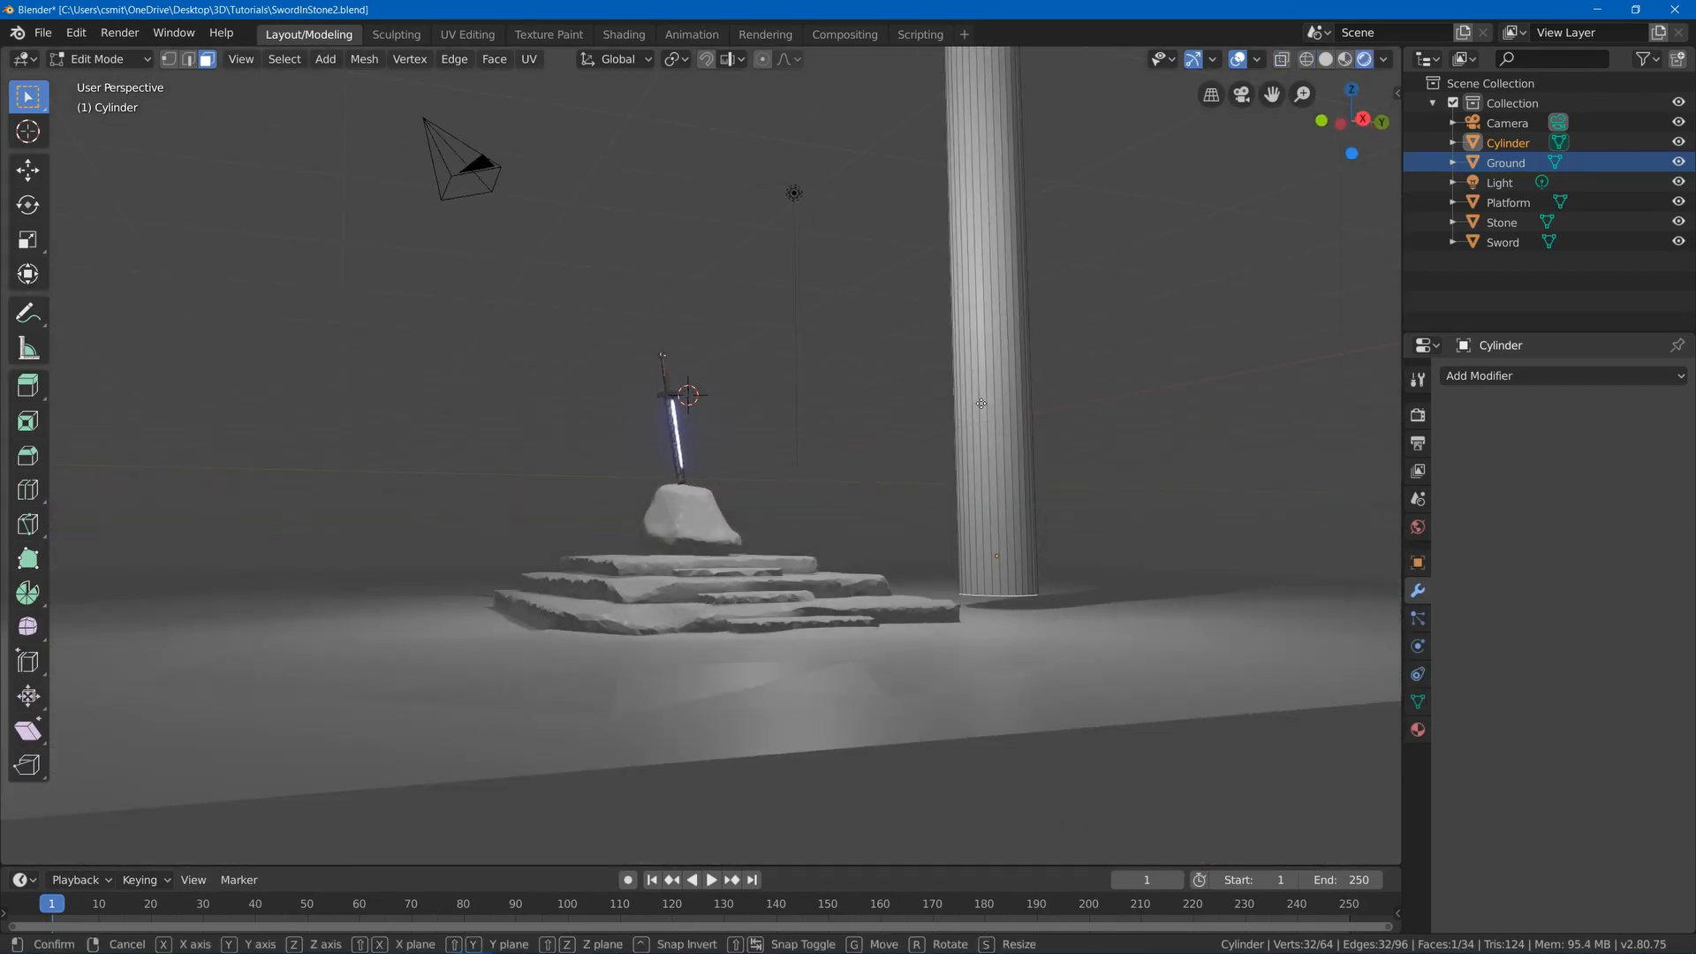
pyautogui.press('x')
pyautogui.rightClick(983, 422)
pyautogui.press('g')
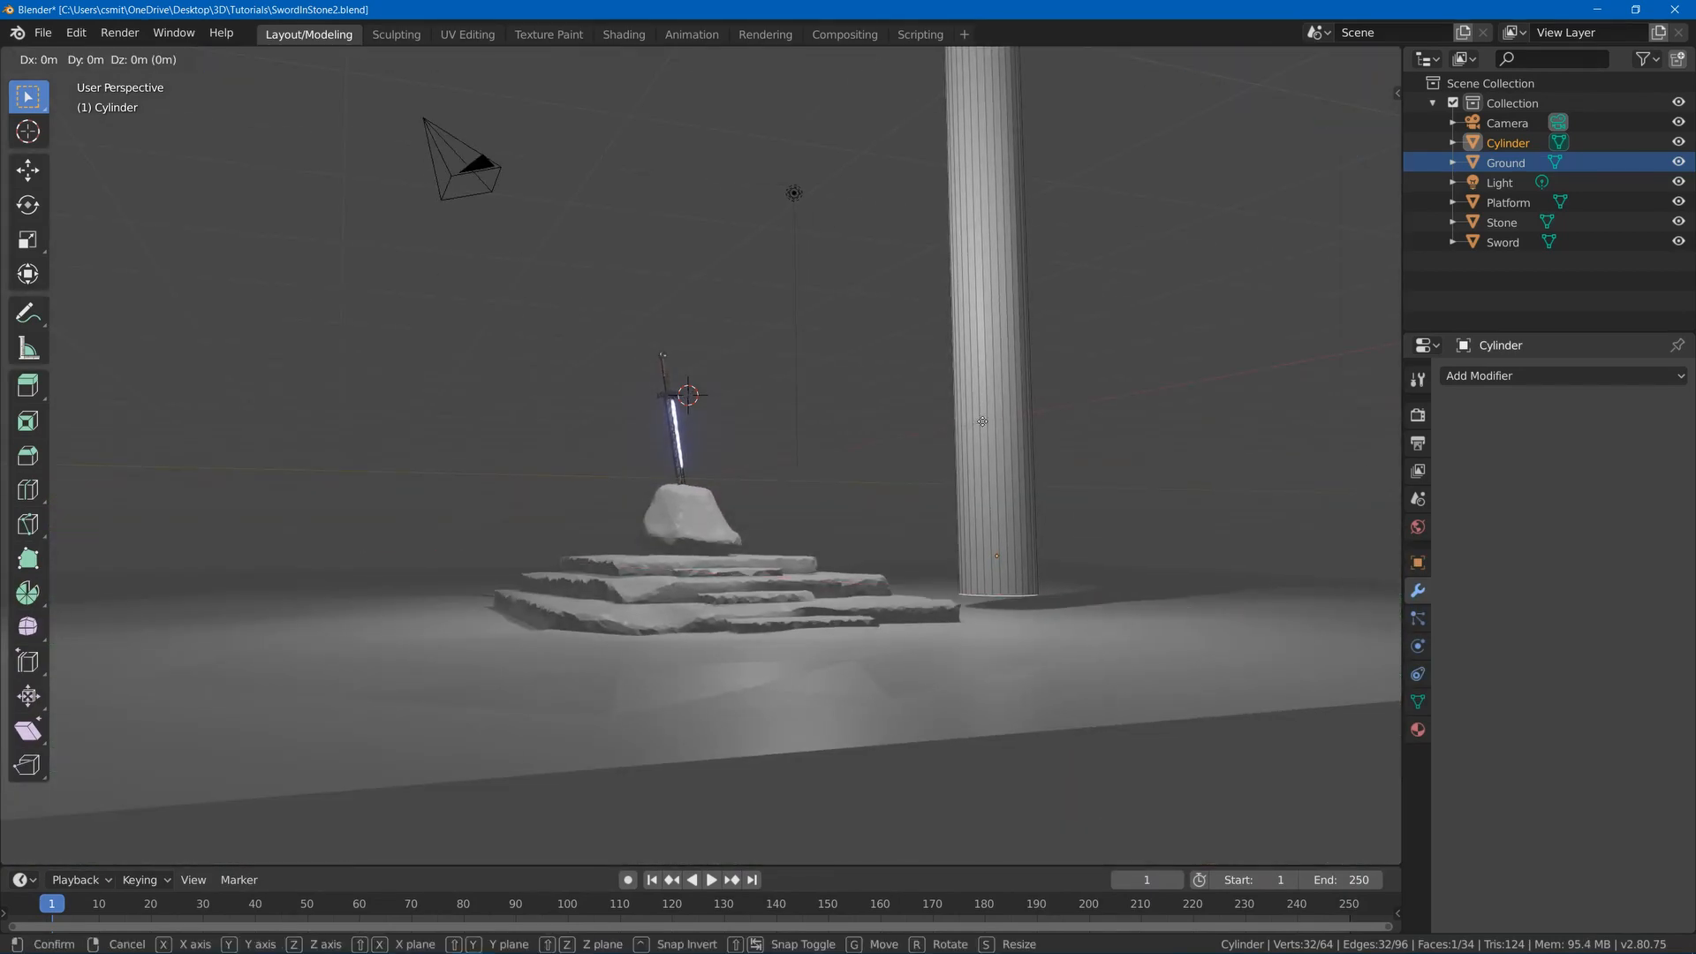
pyautogui.press('z')
pyautogui.click(982, 438)
pyautogui.press('x')
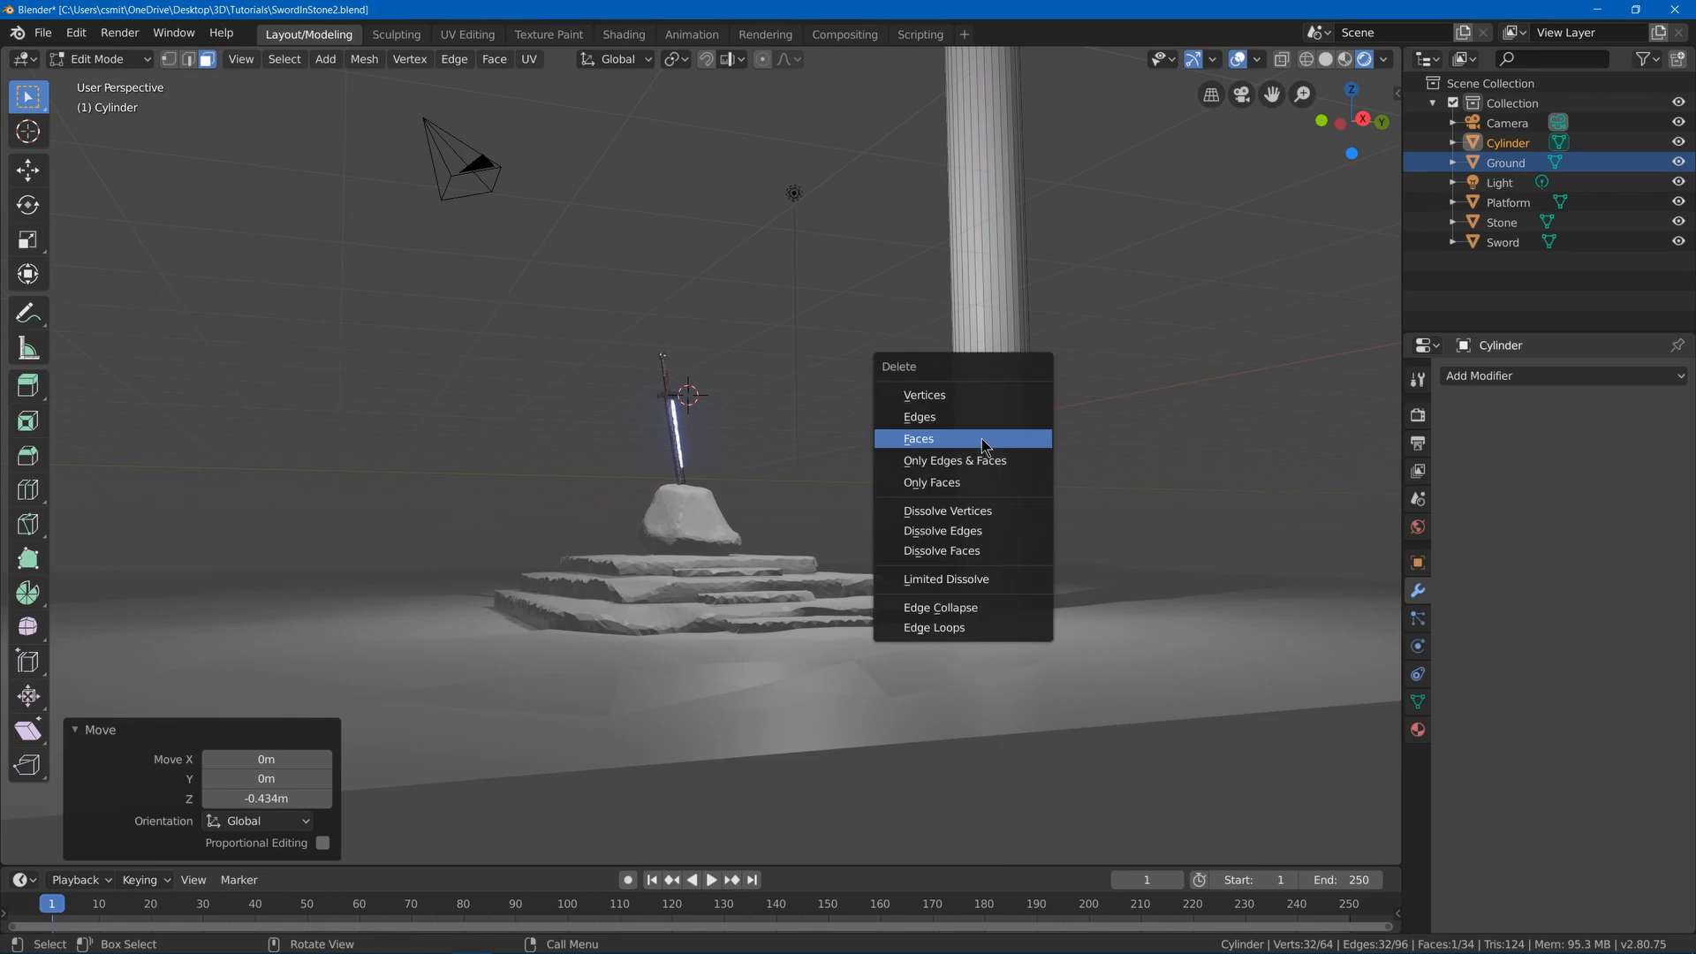
pyautogui.click(983, 442)
# - Add one loop cut around the column and slide it down near the base with a factor of about 0.86
pyautogui.moveTo(982, 442); pyautogui.dragTo(1000, 549, button='middle')
pyautogui.hotkey('ctrl', 'r')
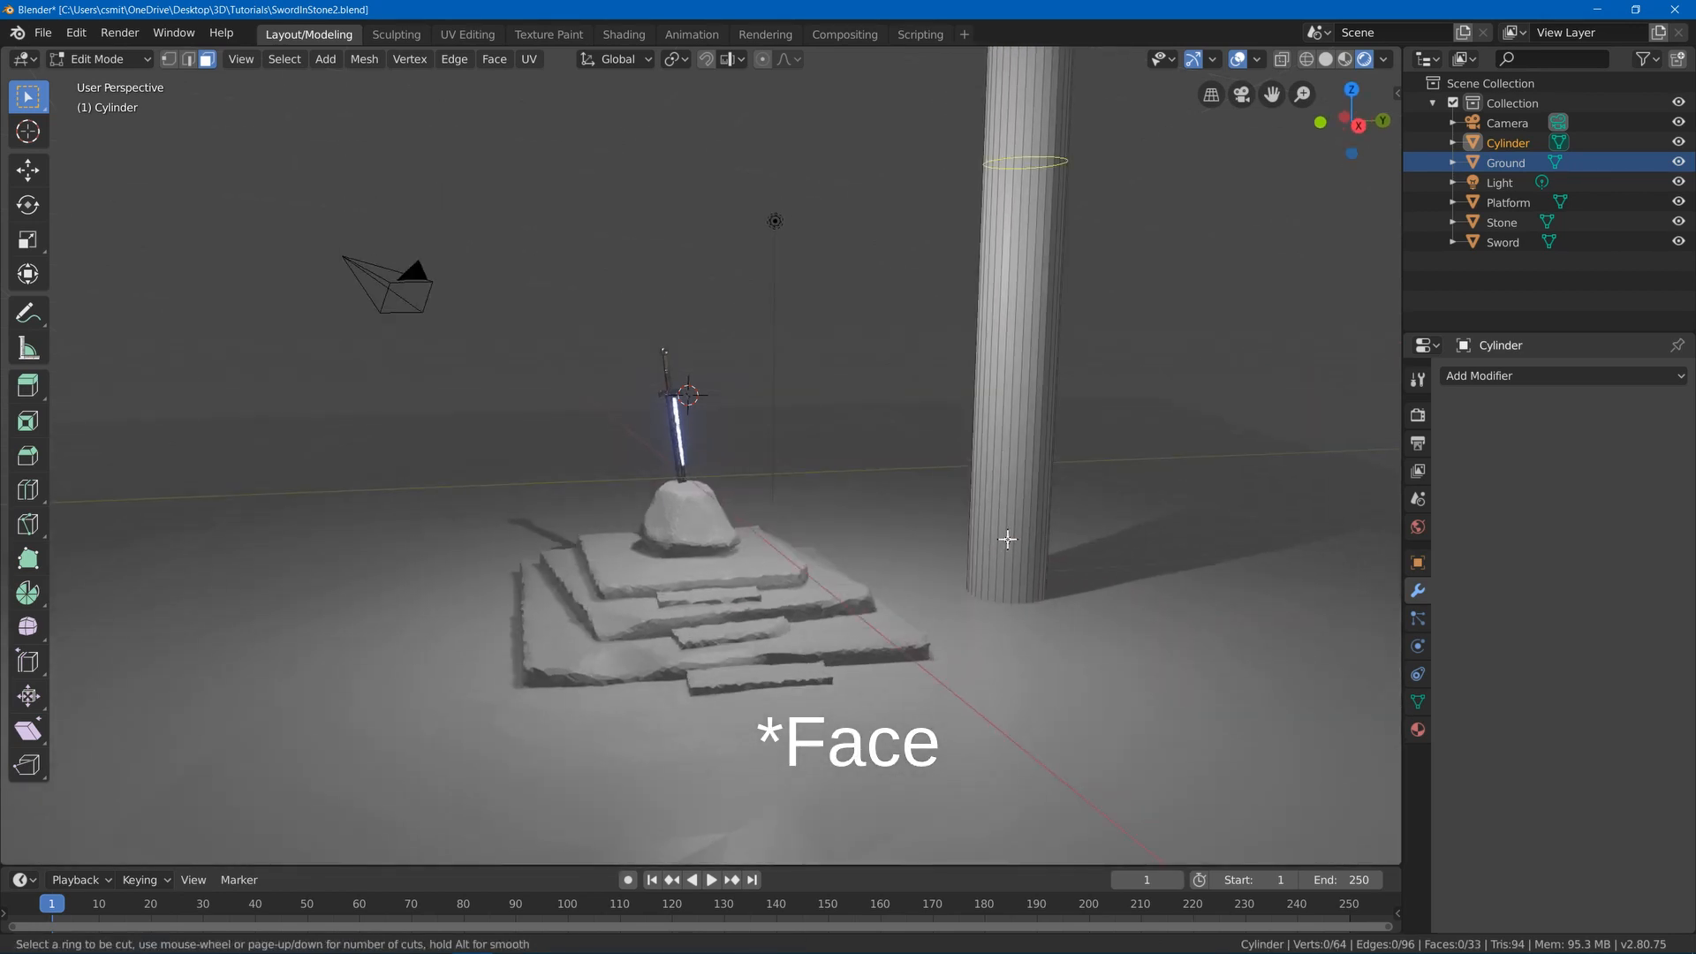
pyautogui.click(1012, 517)
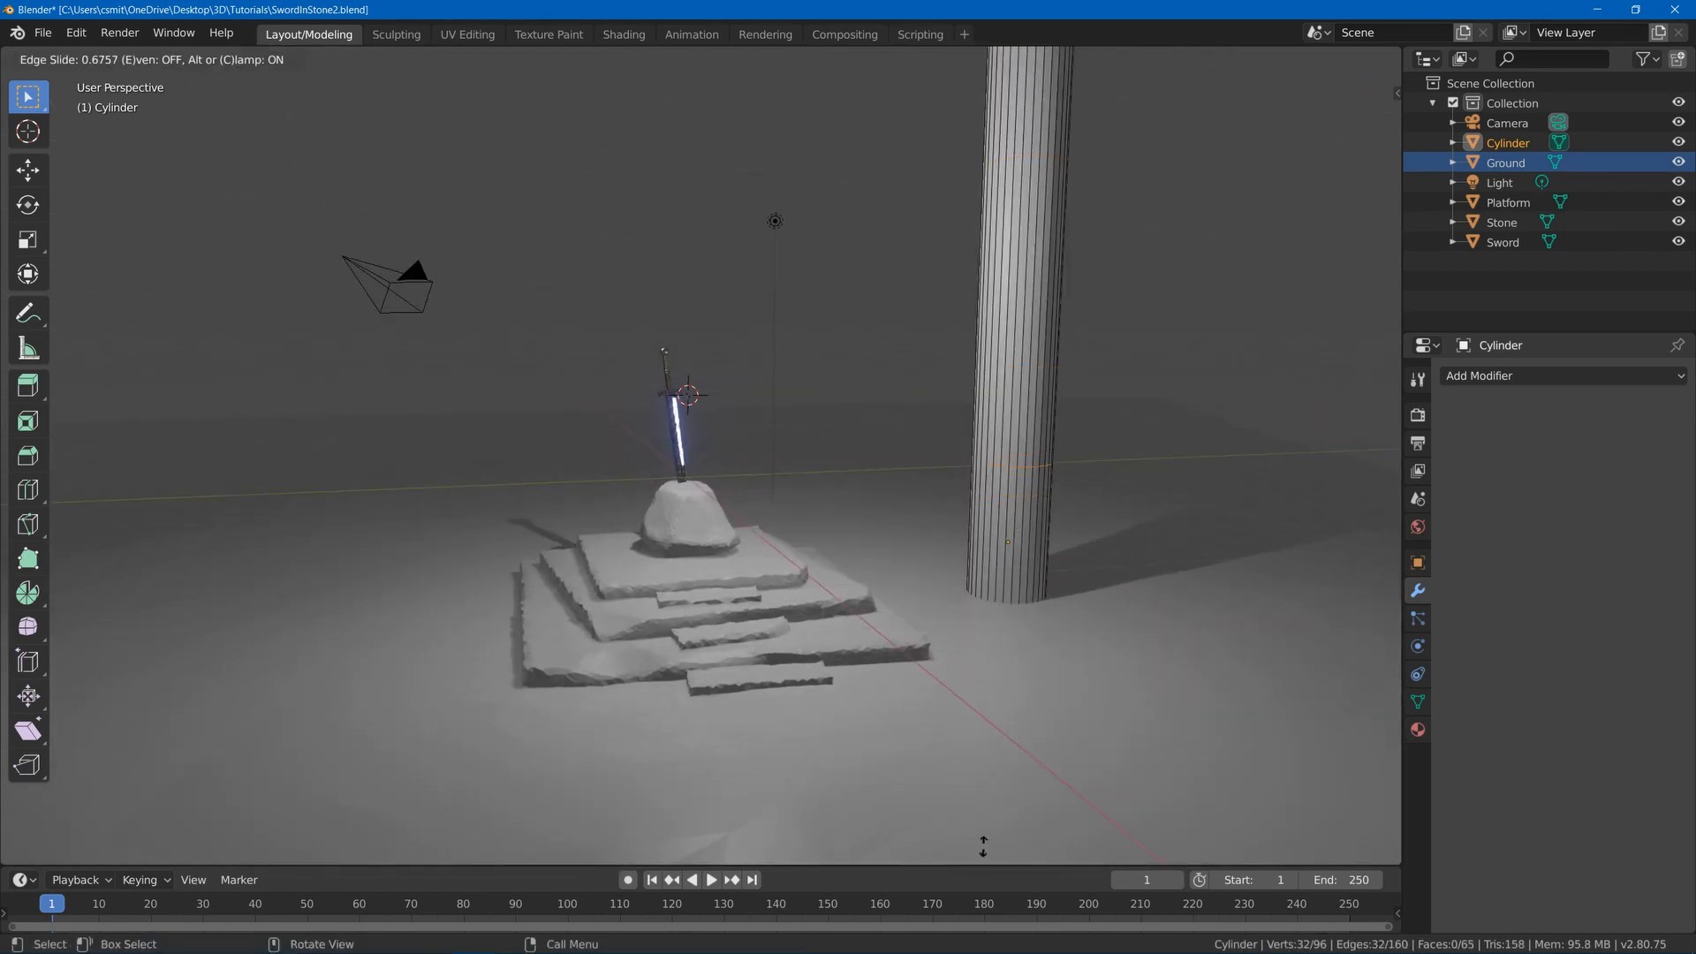
pyautogui.click(985, 113)
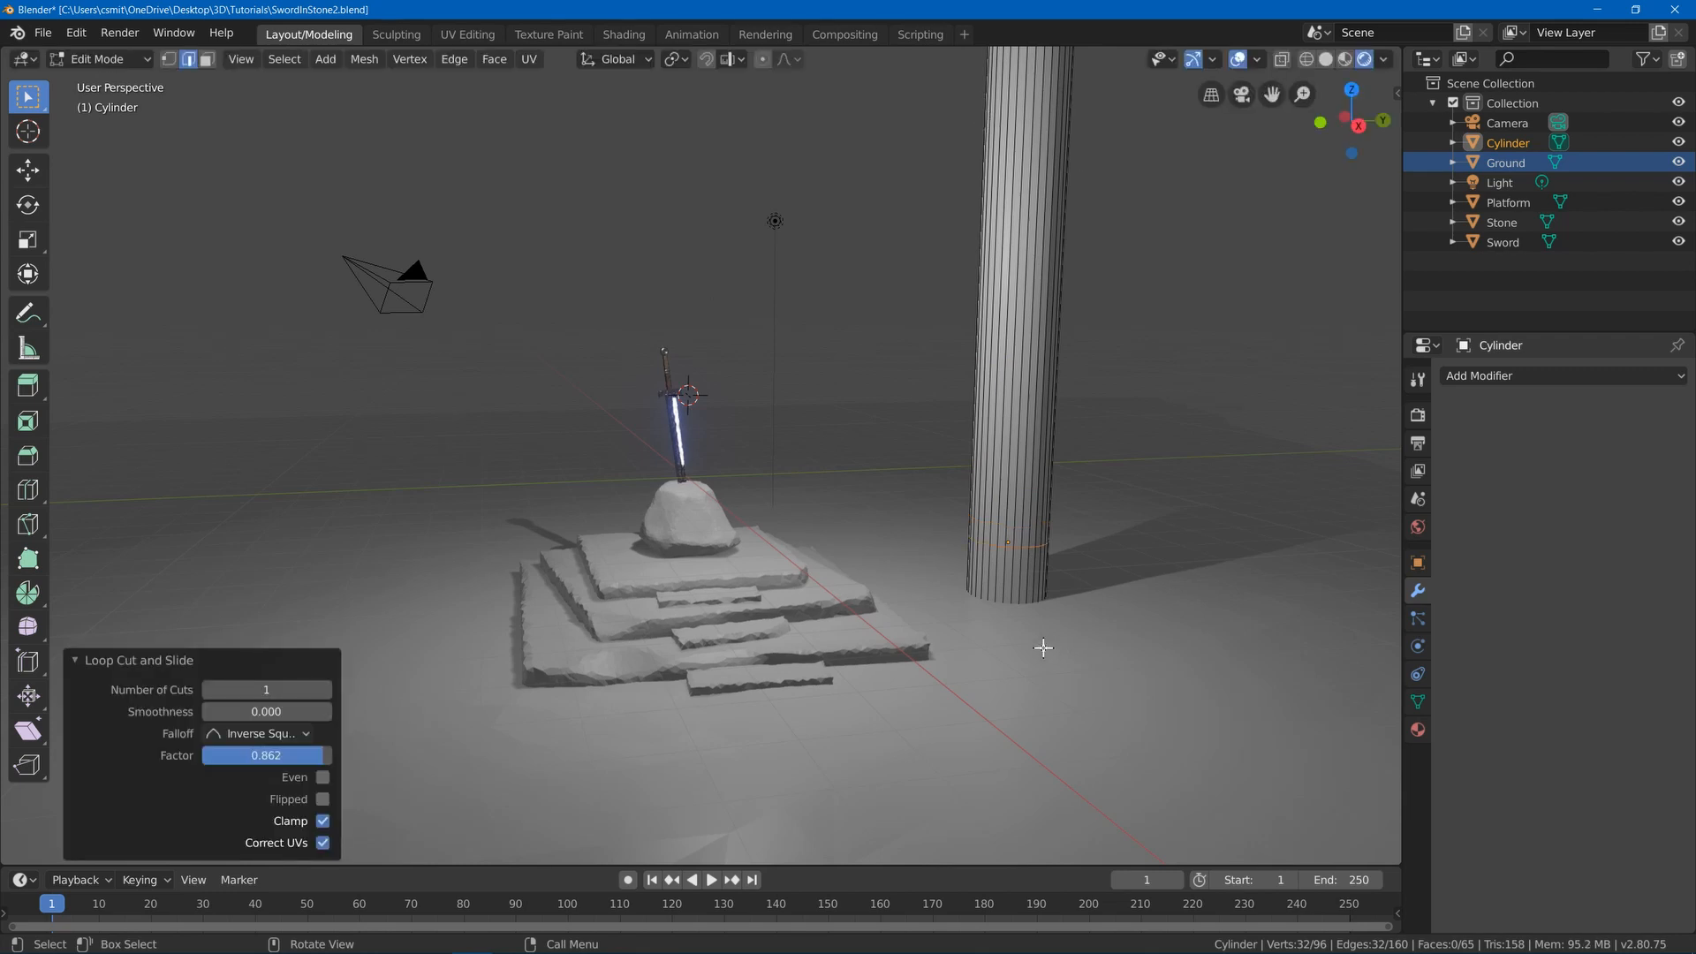
# - Scale the column's bottom edge loop outward by about 1.46 to flare the base
pyautogui.keyDown('alt'); pyautogui.click(1024, 605); pyautogui.keyUp('alt')
pyautogui.moveTo(1027, 614); pyautogui.dragTo(1063, 530, button='middle')
pyautogui.press('s')
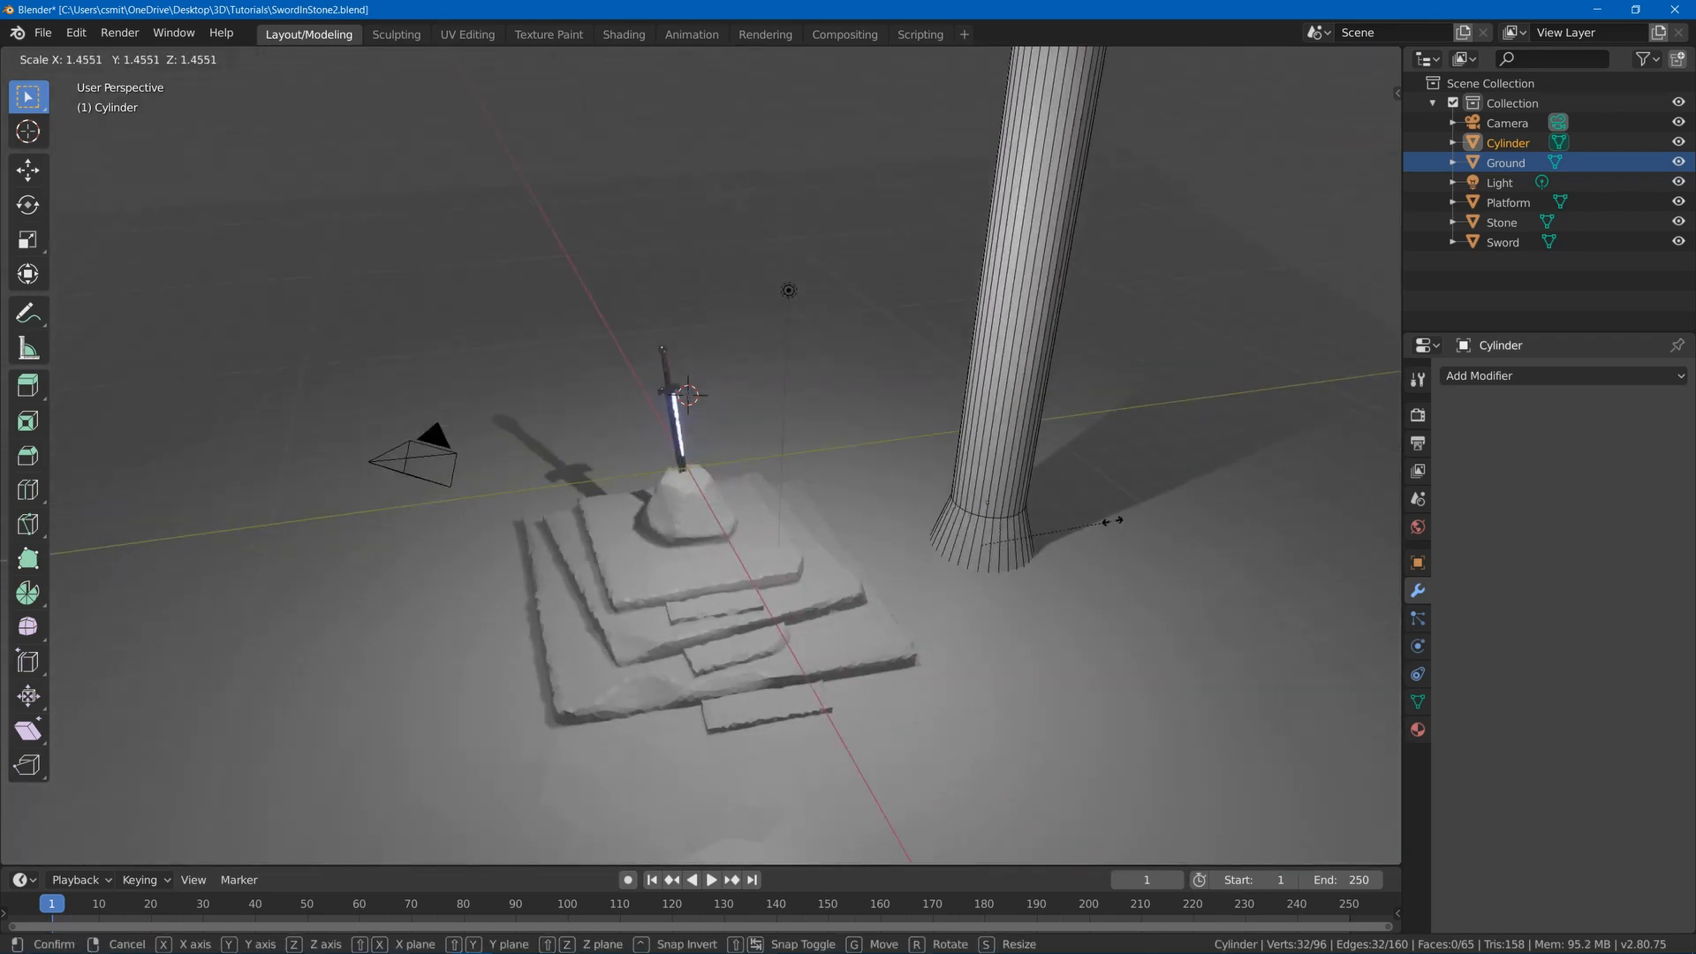
pyautogui.click(1109, 518)
# - Add a centred loop cut across the flared base and scale it to about 0.94 to curve the flare
pyautogui.hotkey('ctrl', 'r')
pyautogui.click(1021, 540)
pyautogui.rightClick(1020, 540)
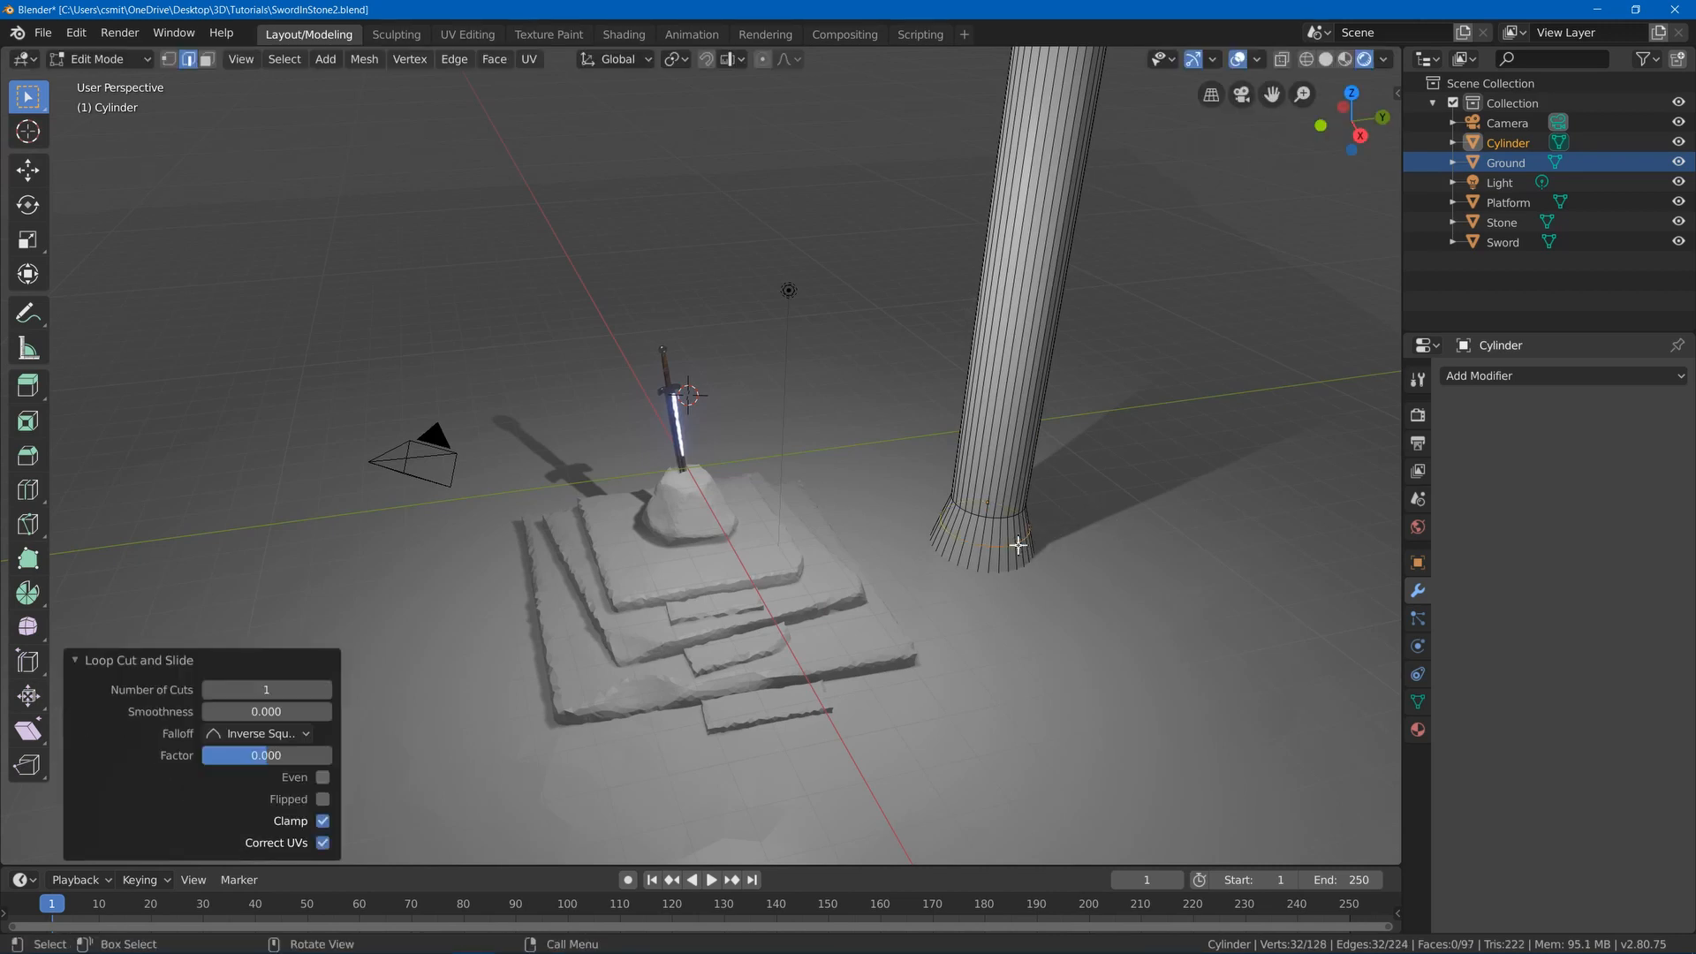
pyautogui.moveTo(1018, 540); pyautogui.dragTo(997, 492, button='middle')
pyautogui.press('s')
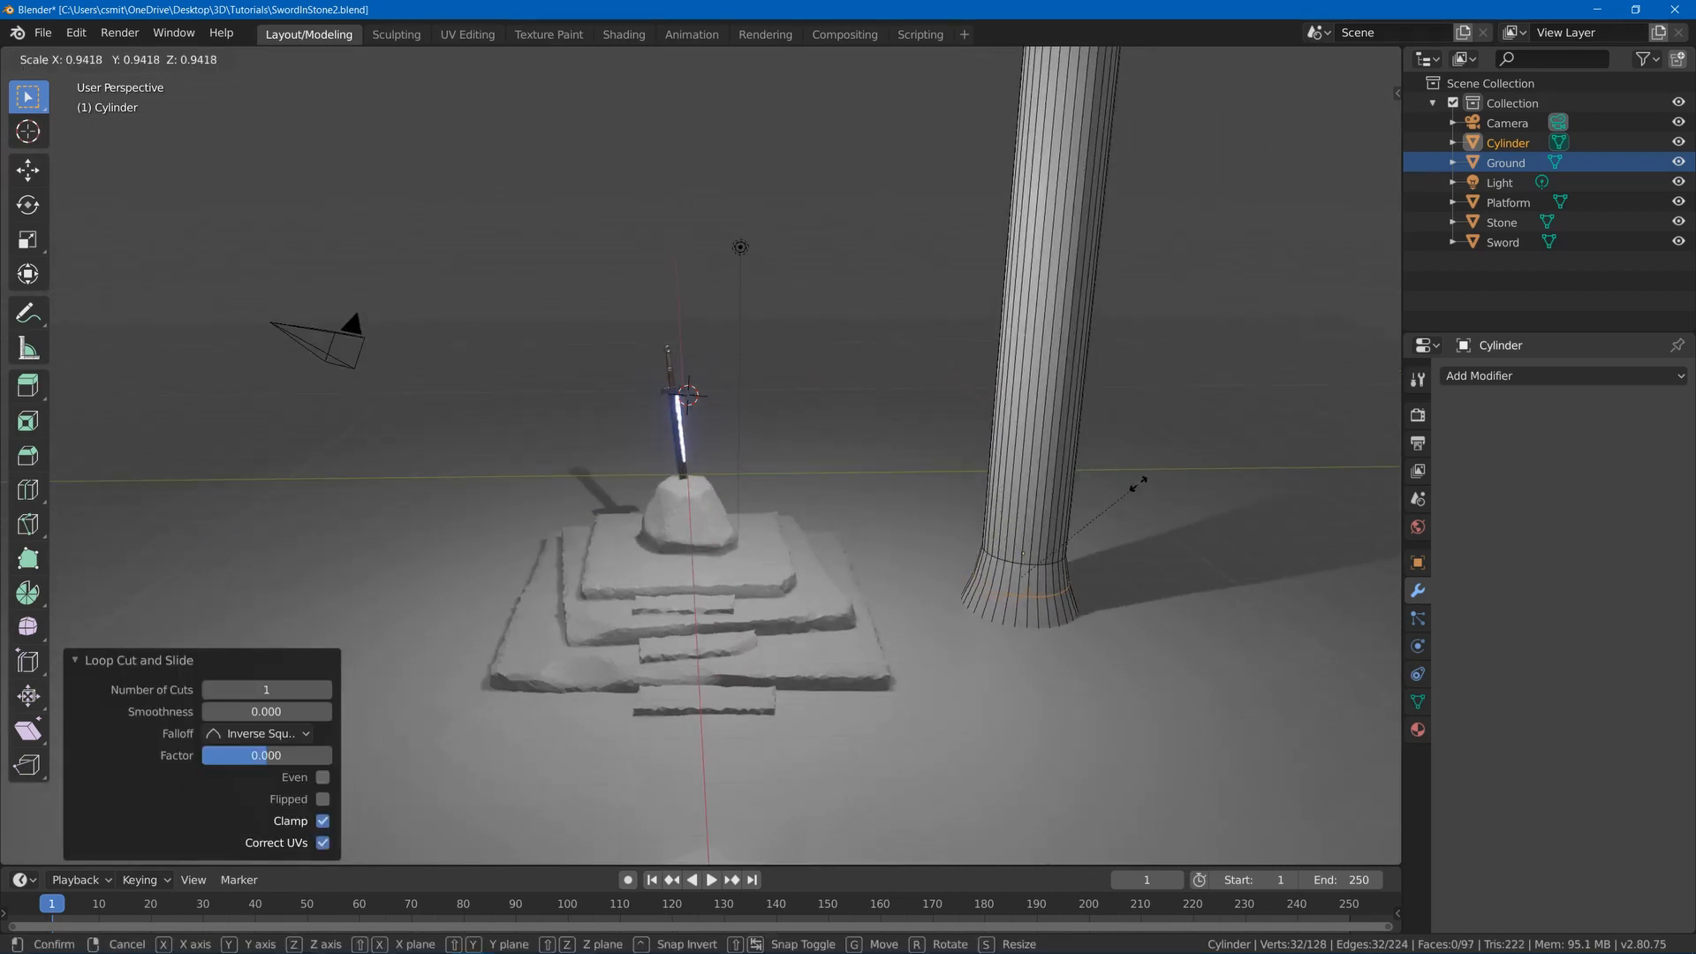
pyautogui.click(1138, 484)
# - Add a loop cut around the middle of the column's shaft, plus eight evenly spaced cuts through the lower half
pyautogui.moveTo(1122, 459); pyautogui.dragTo(1117, 416, button='middle')
pyautogui.hotkey('ctrl', 'r')
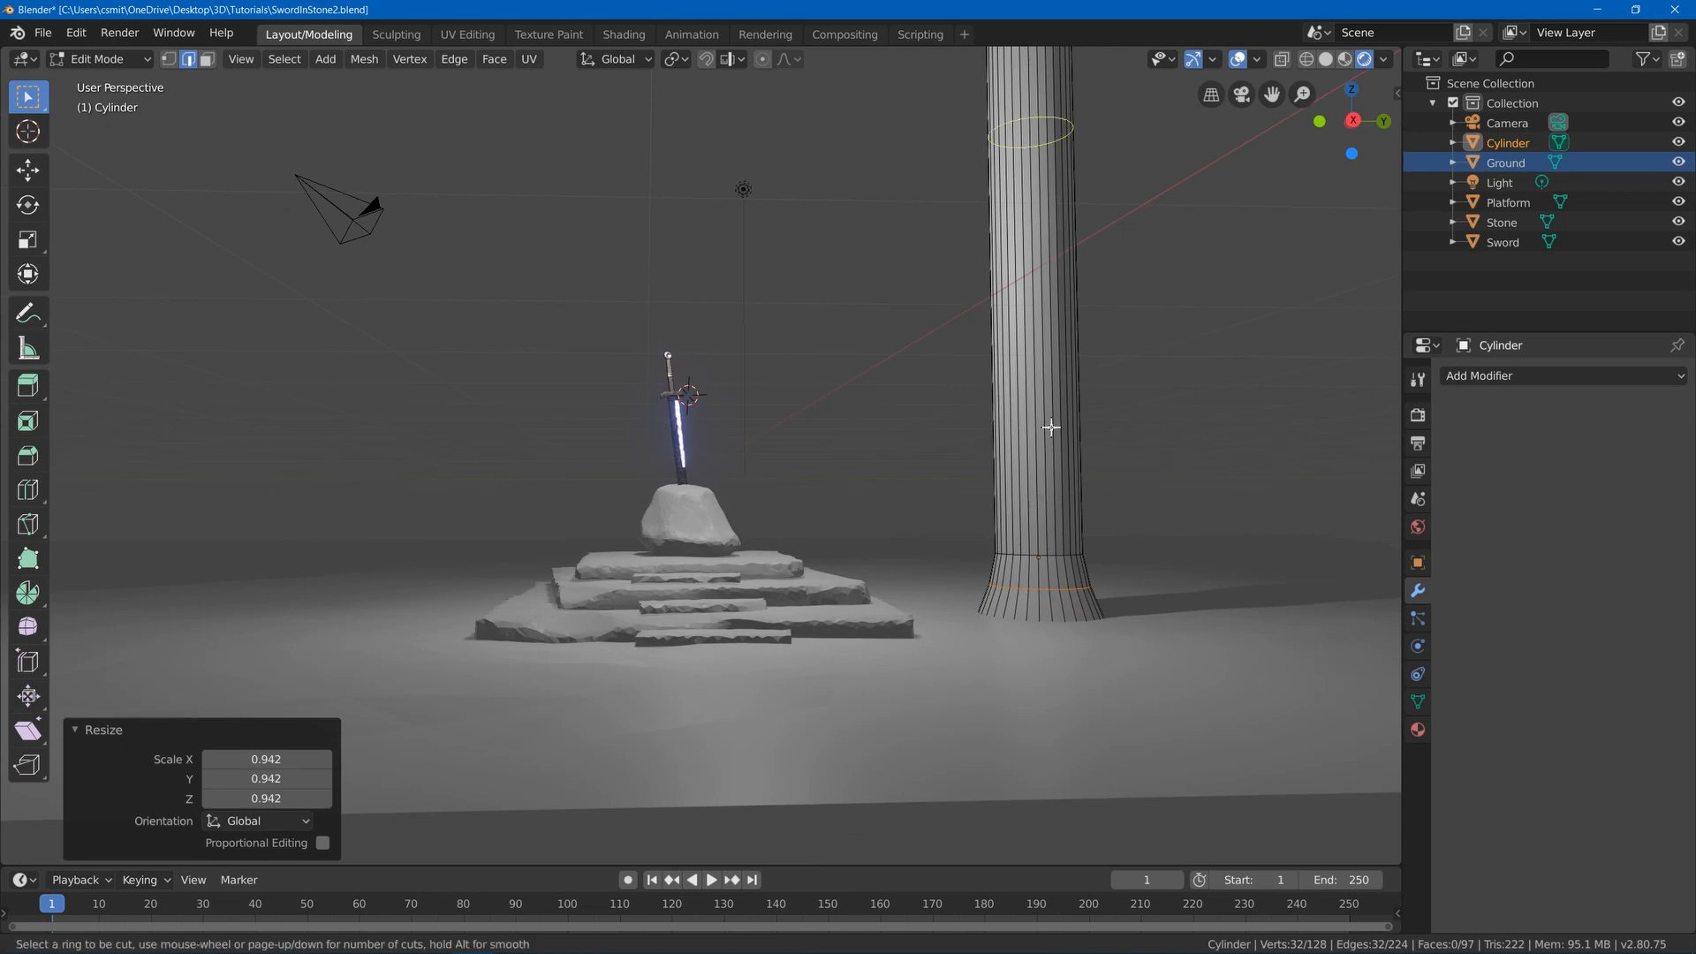
pyautogui.click(1052, 427)
pyautogui.click(1124, 417)
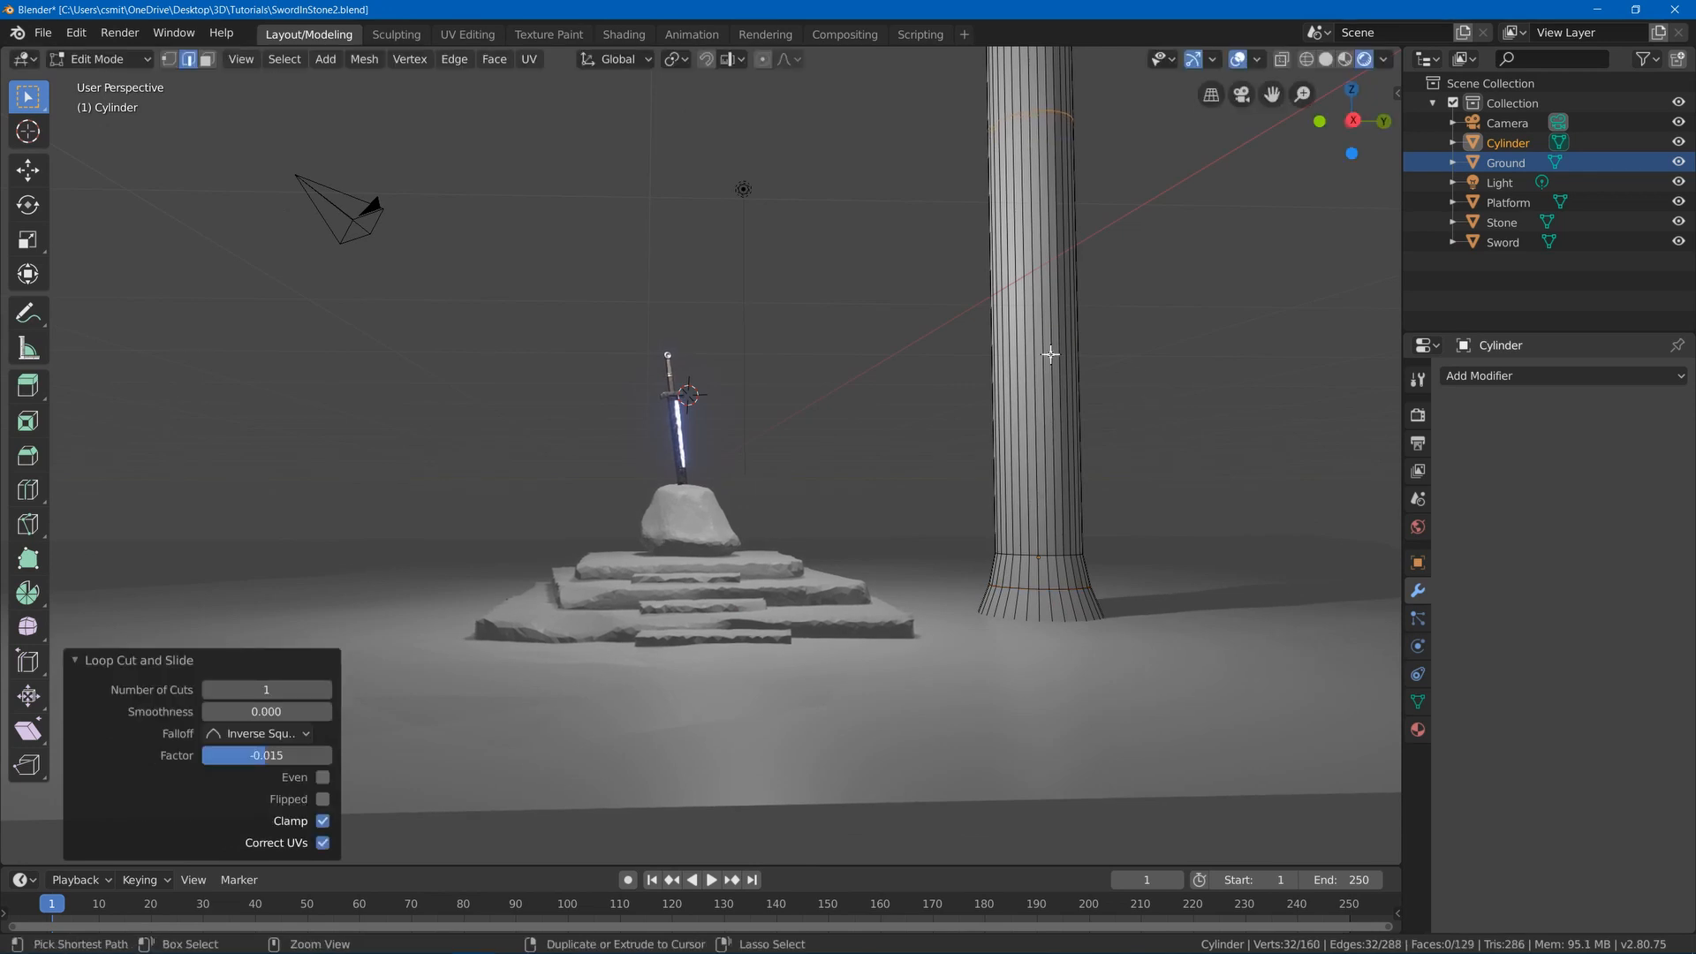
pyautogui.hotkey('ctrl', 'r')
pyautogui.scroll(7, 1057, 364)
pyautogui.click(1057, 364)
pyautogui.rightClick(1058, 363)
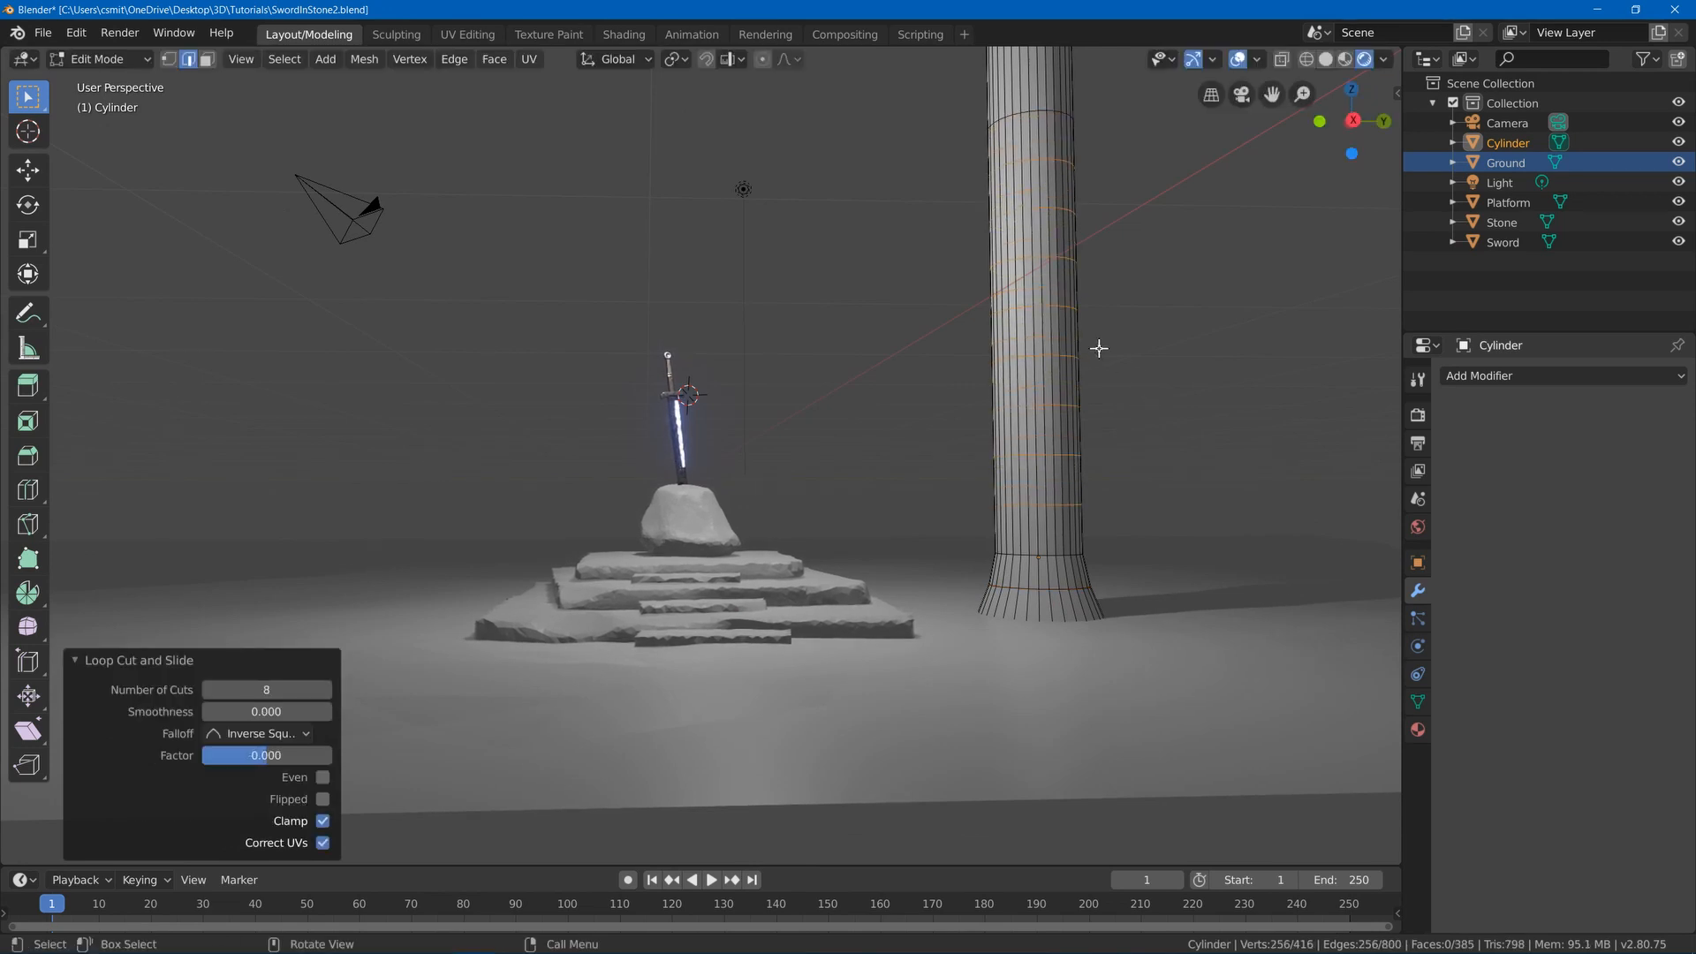
# - Add ten evenly spaced loop cuts through the upper half of the column's shaft
pyautogui.moveTo(1041, 253); pyautogui.dragTo(978, 404, button='middle')
pyautogui.hotkey('ctrl', 'r')
pyautogui.scroll(9, 967, 214)
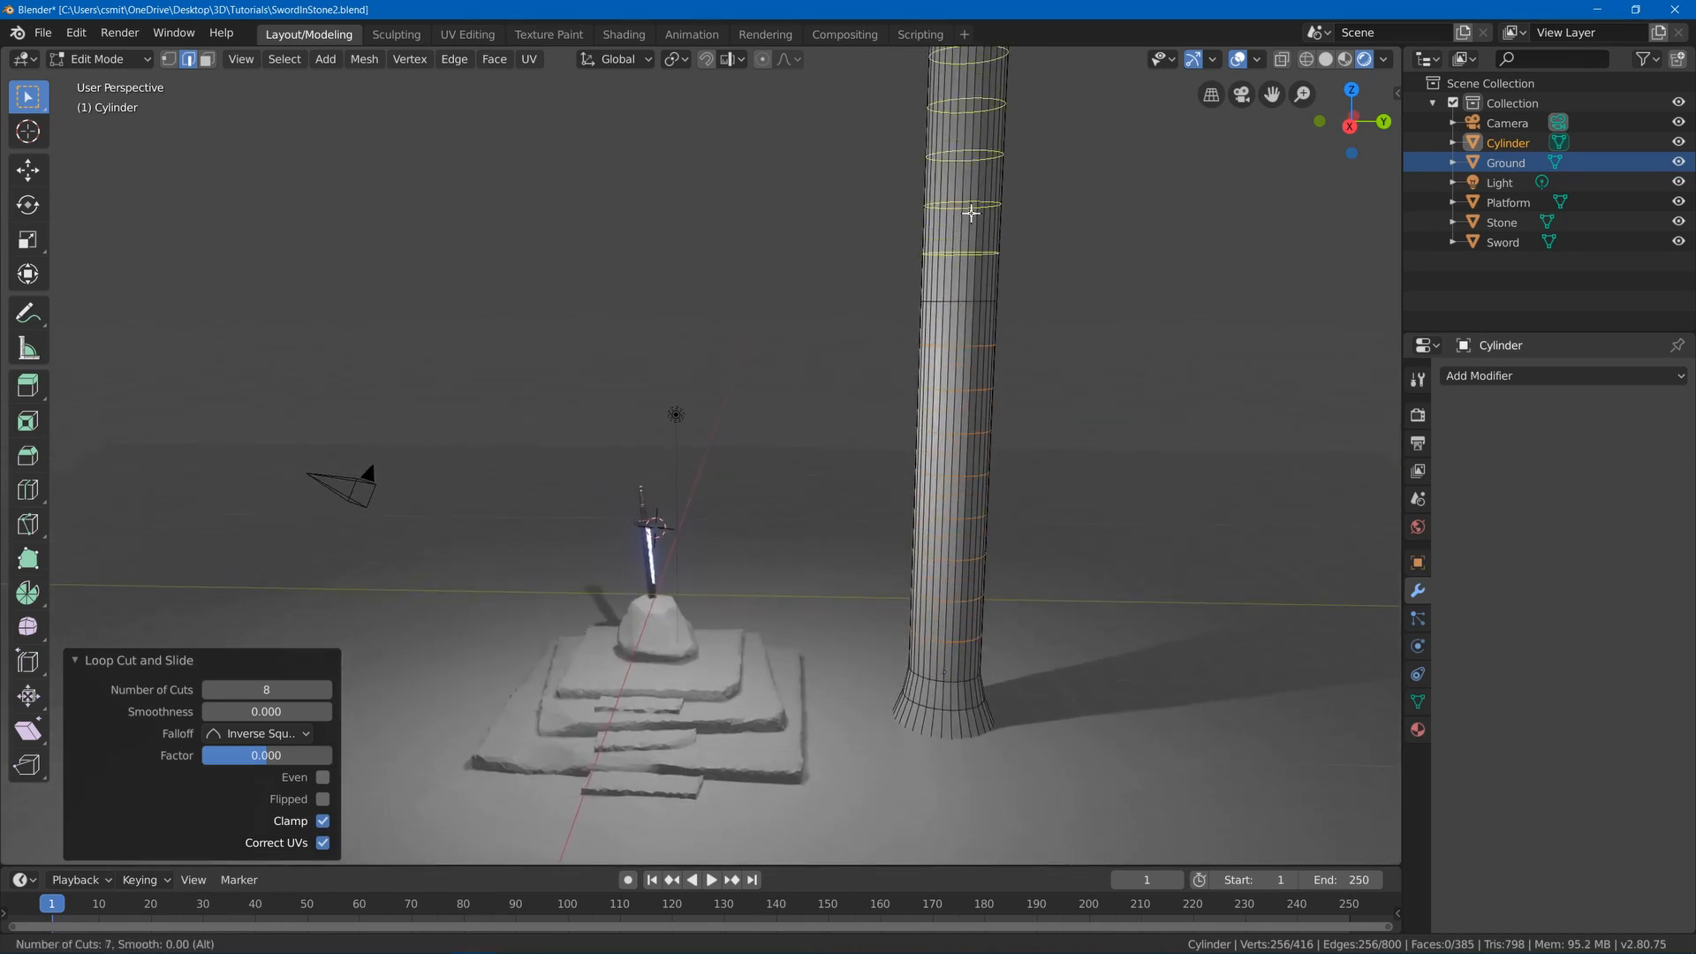
pyautogui.click(971, 214)
pyautogui.rightClick(971, 214)
# - Select the column's entire mesh and apply the column object's scale
pyautogui.hotkey('alt', 'a')
pyautogui.press('a')
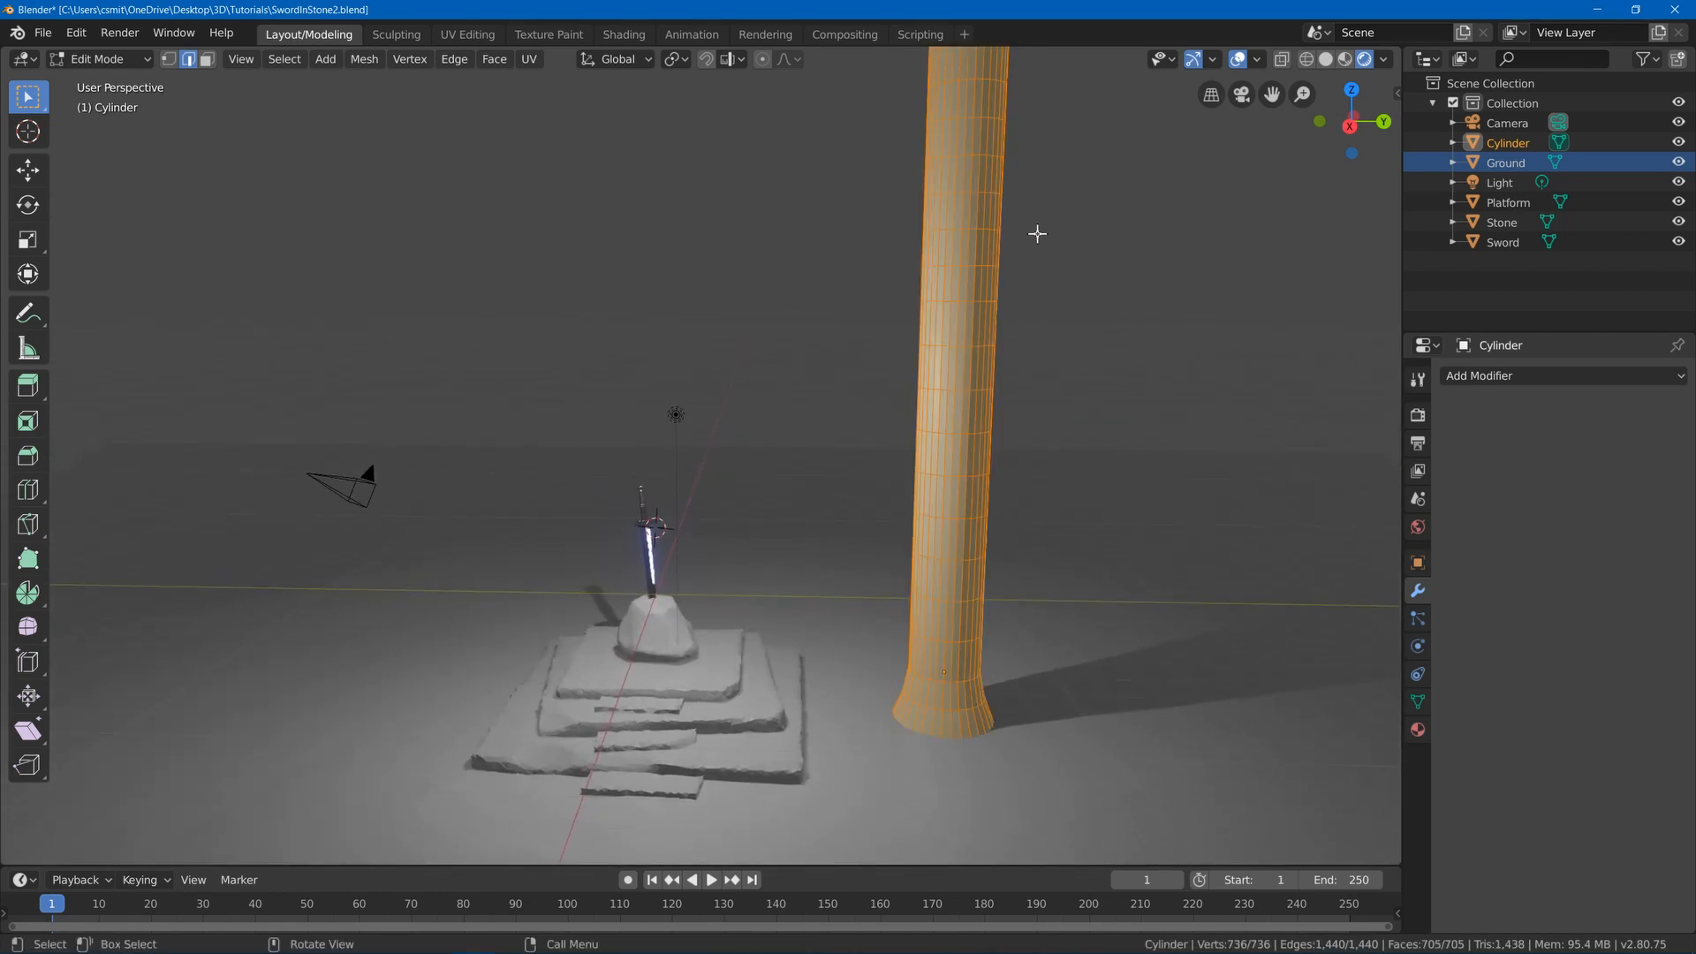
pyautogui.press('Tab')
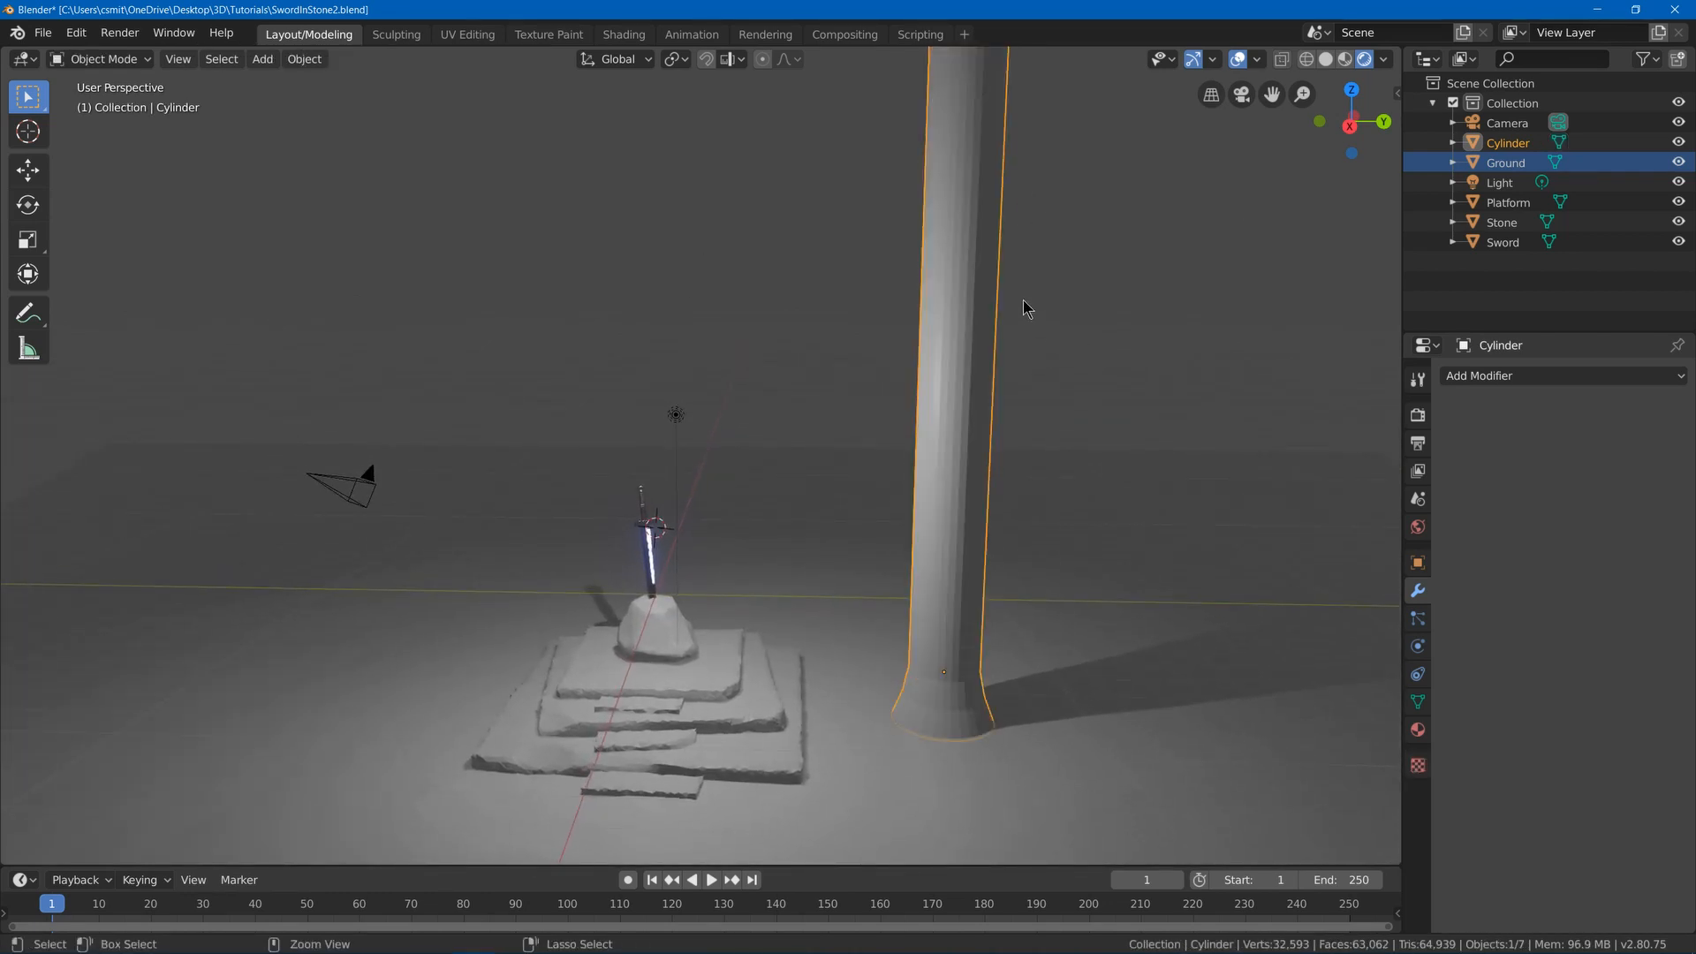
pyautogui.hotkey('ctrl', 'a')
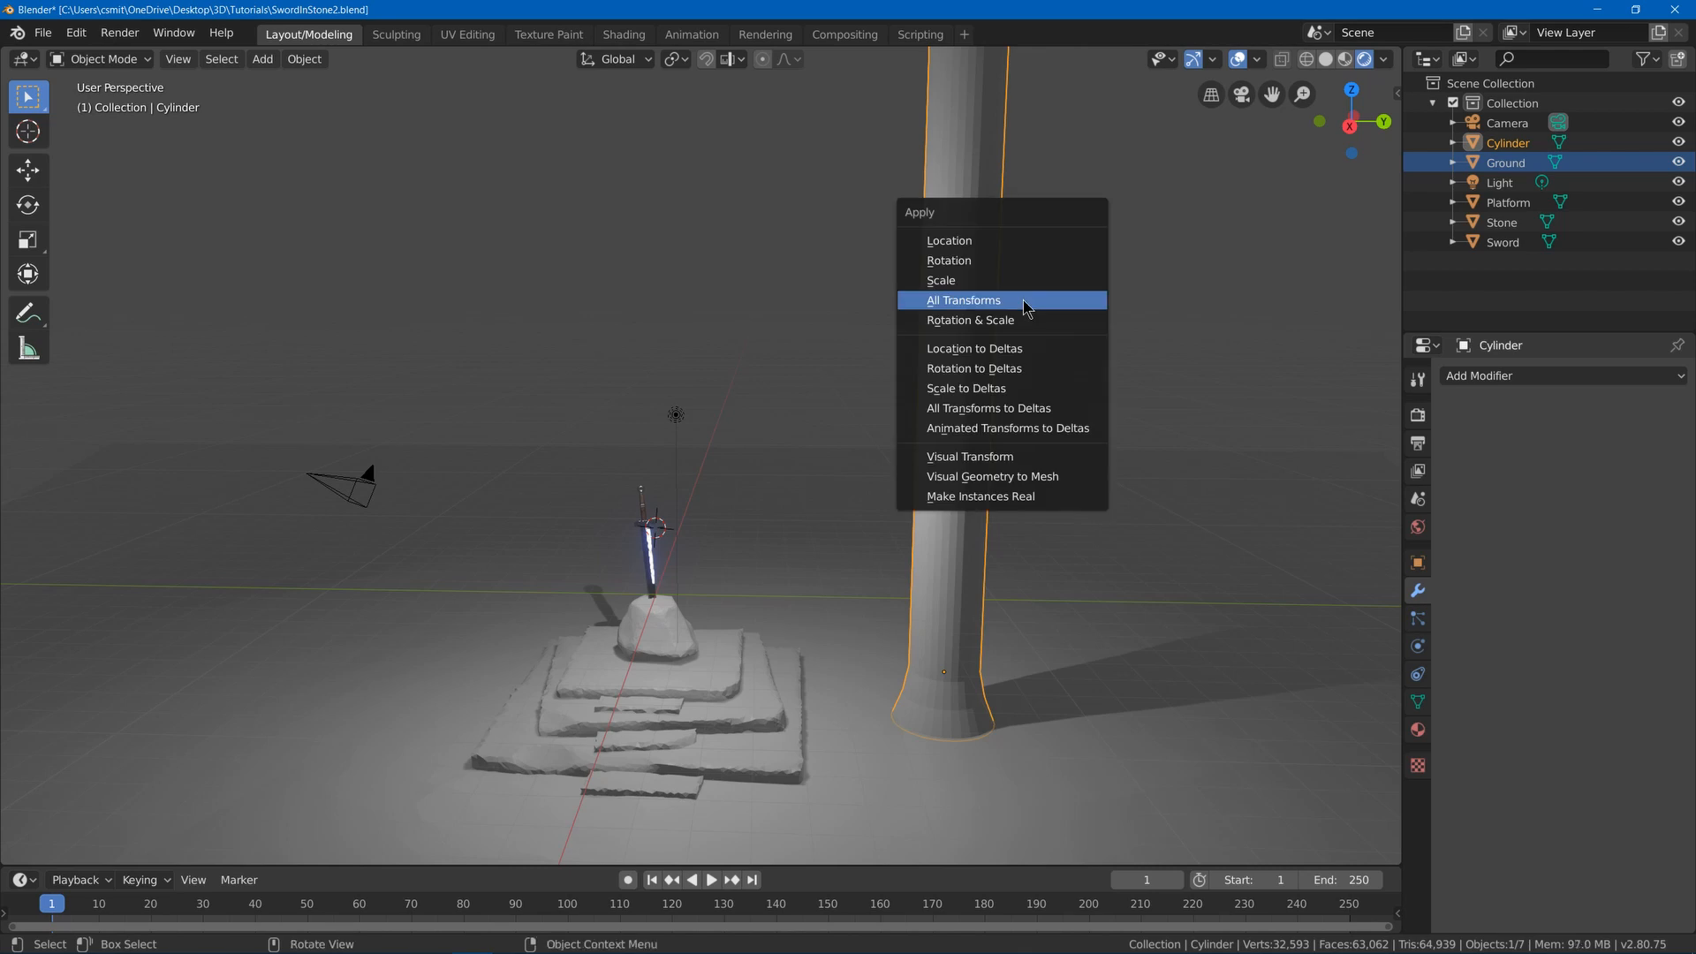
pyautogui.click(970, 281)
# - Return to editing the column's mesh and find the Randomize transform by searching for "random"
pyautogui.press('Tab')
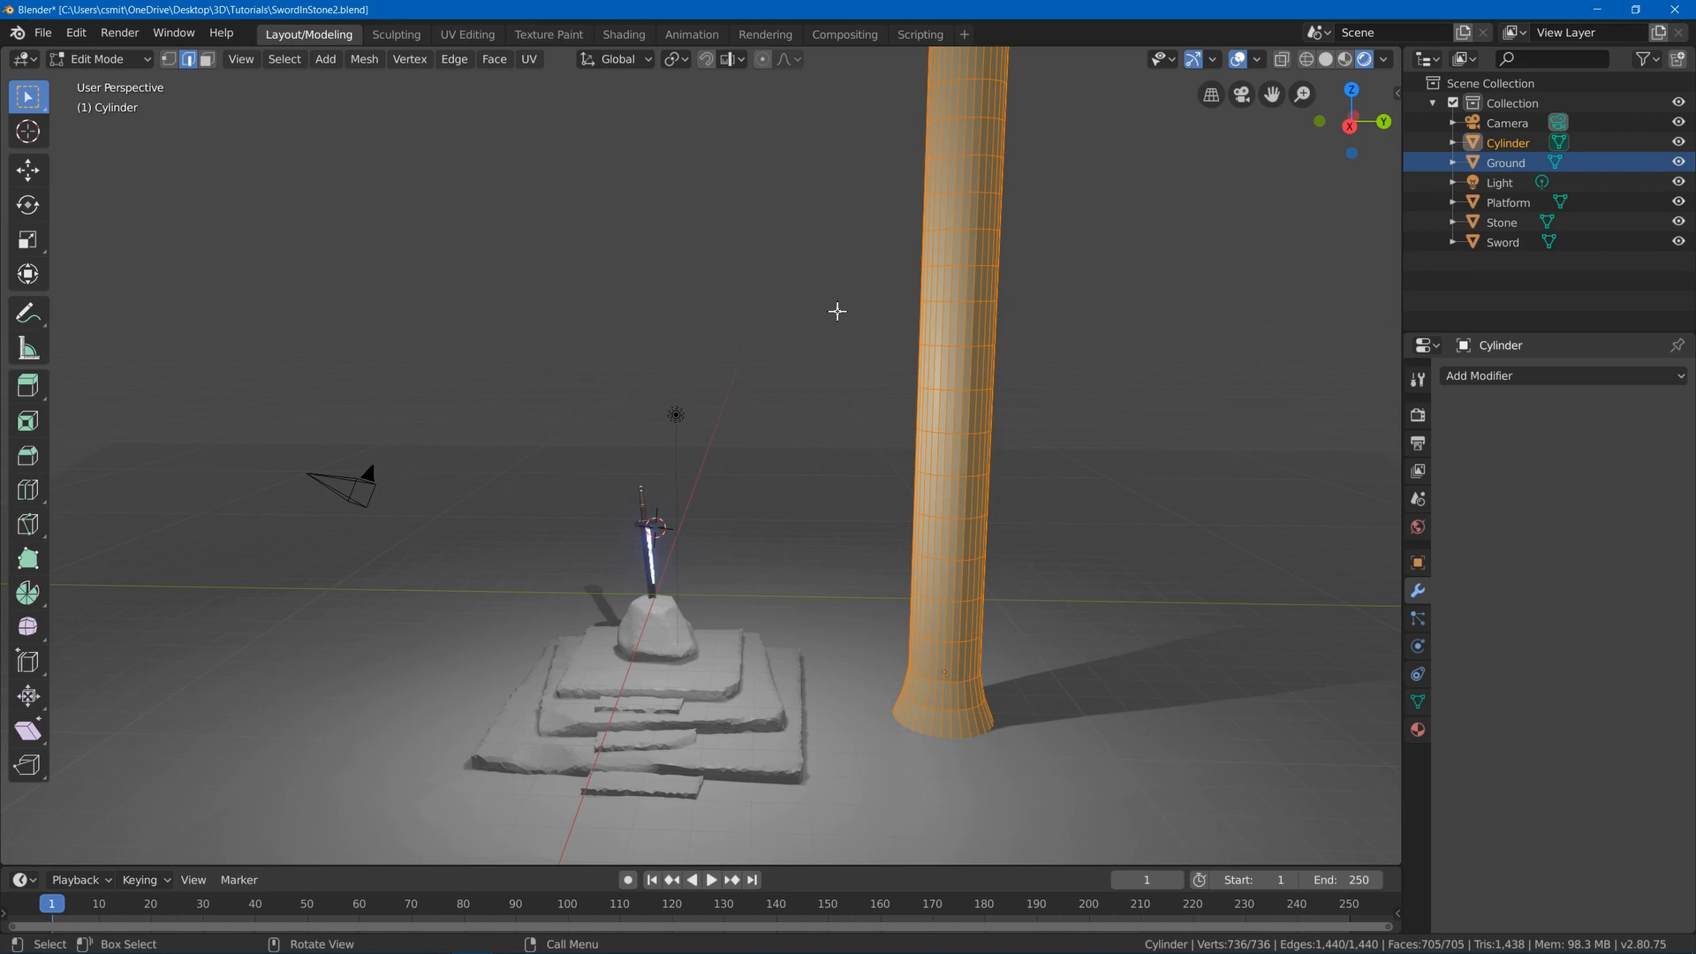
pyautogui.press('F3')
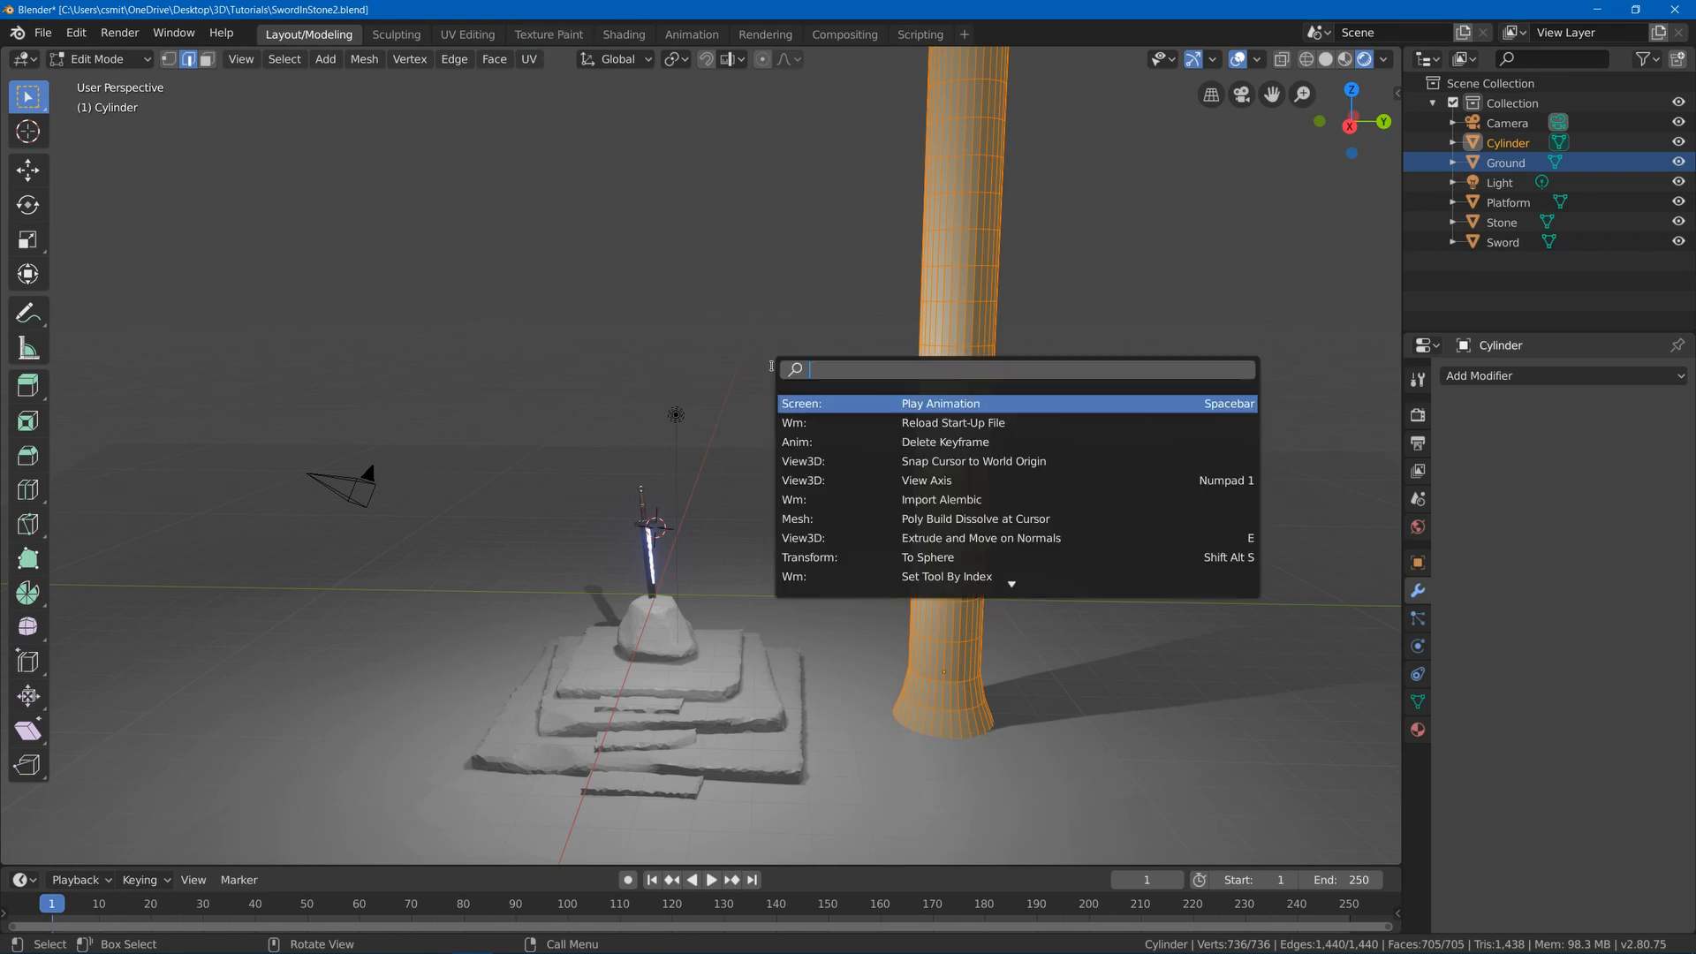
pyautogui.write('random')
pyautogui.press('Down')
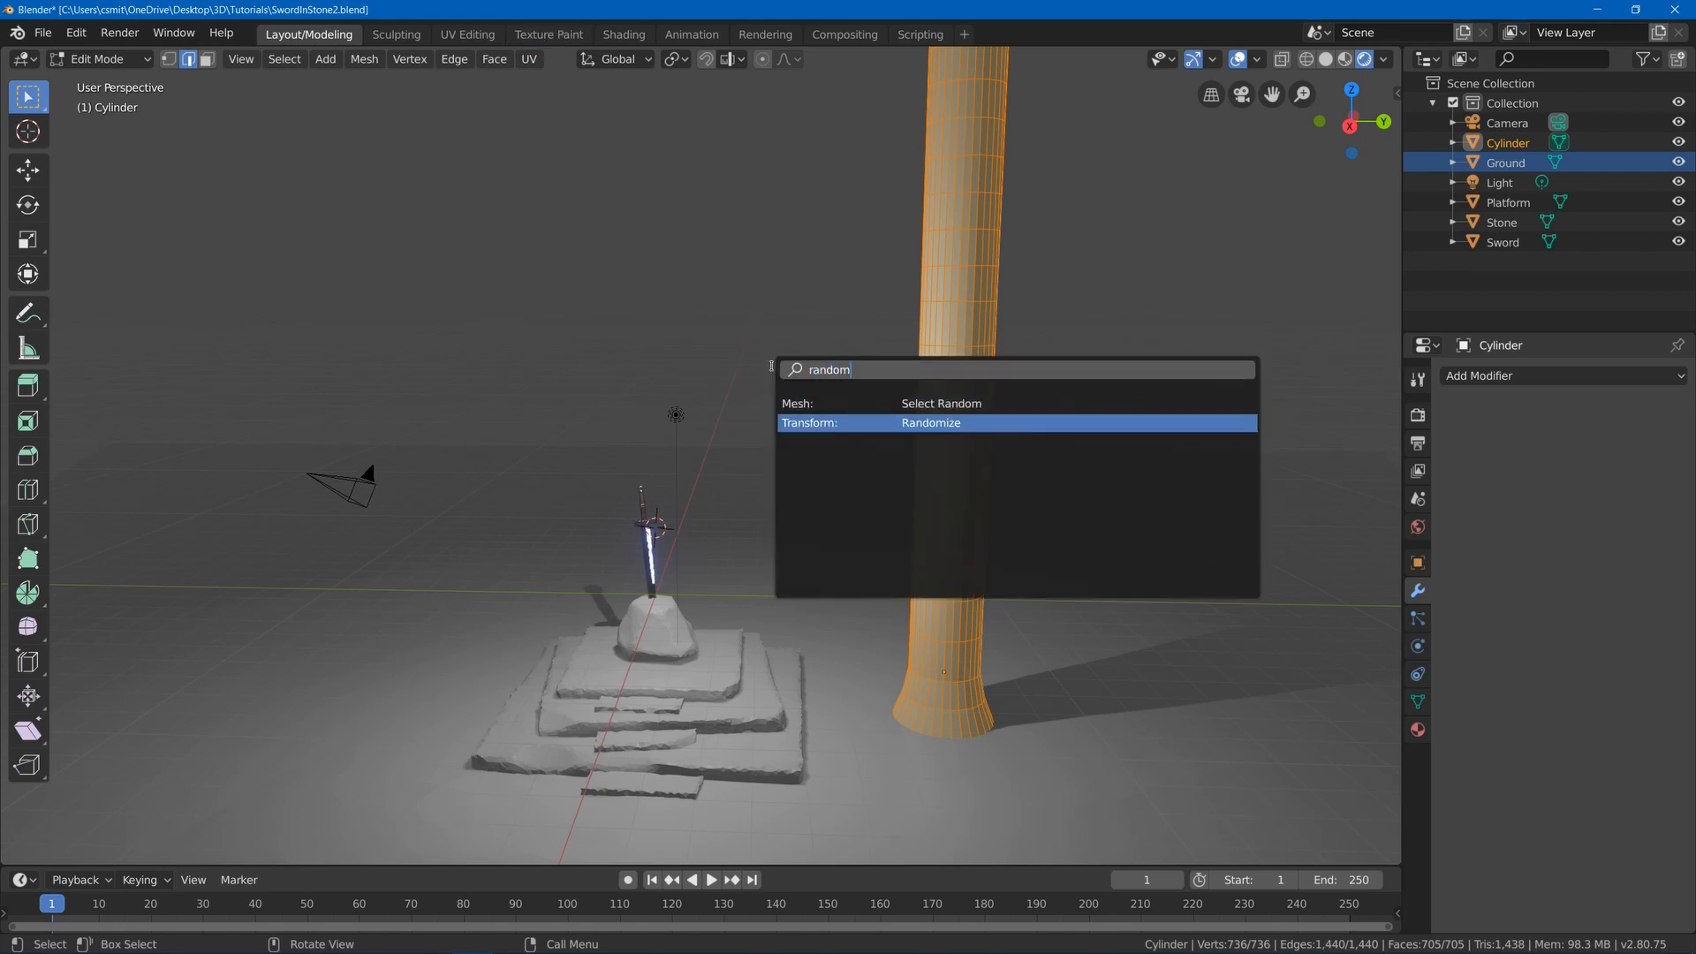
# - Apply the Randomize transform with an amount of 0.1 m to the tall trunk's mesh vertices
pyautogui.press('Return')
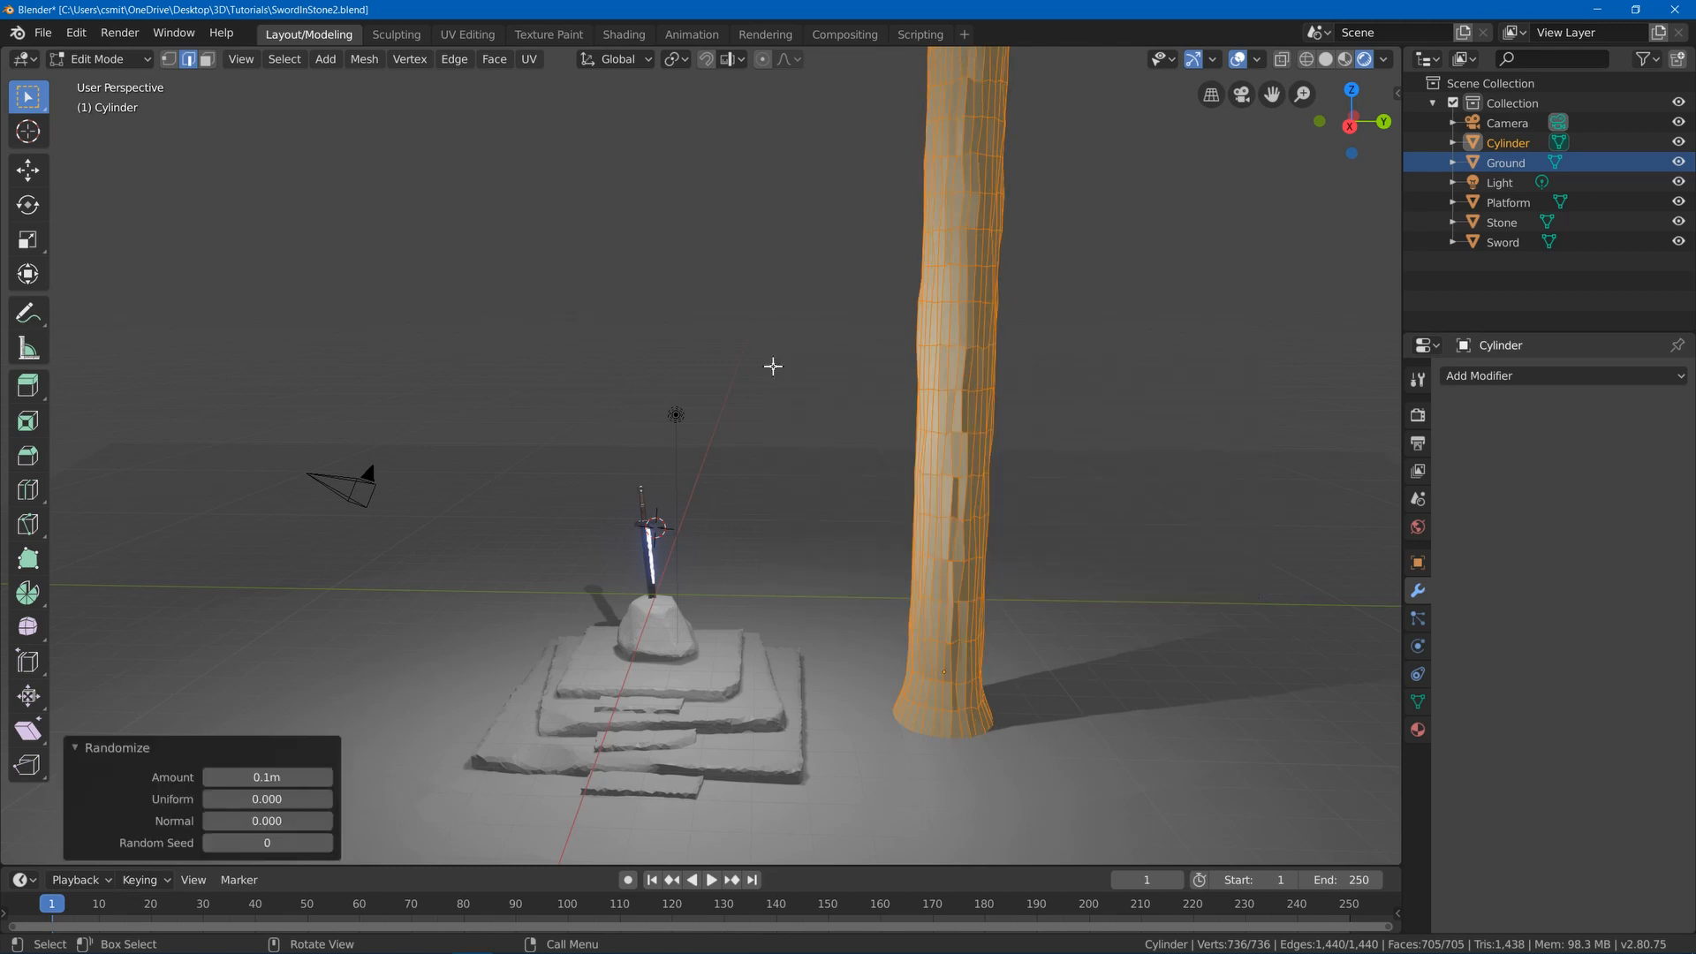
pyautogui.moveTo(776, 362); pyautogui.dragTo(719, 451, button='middle')
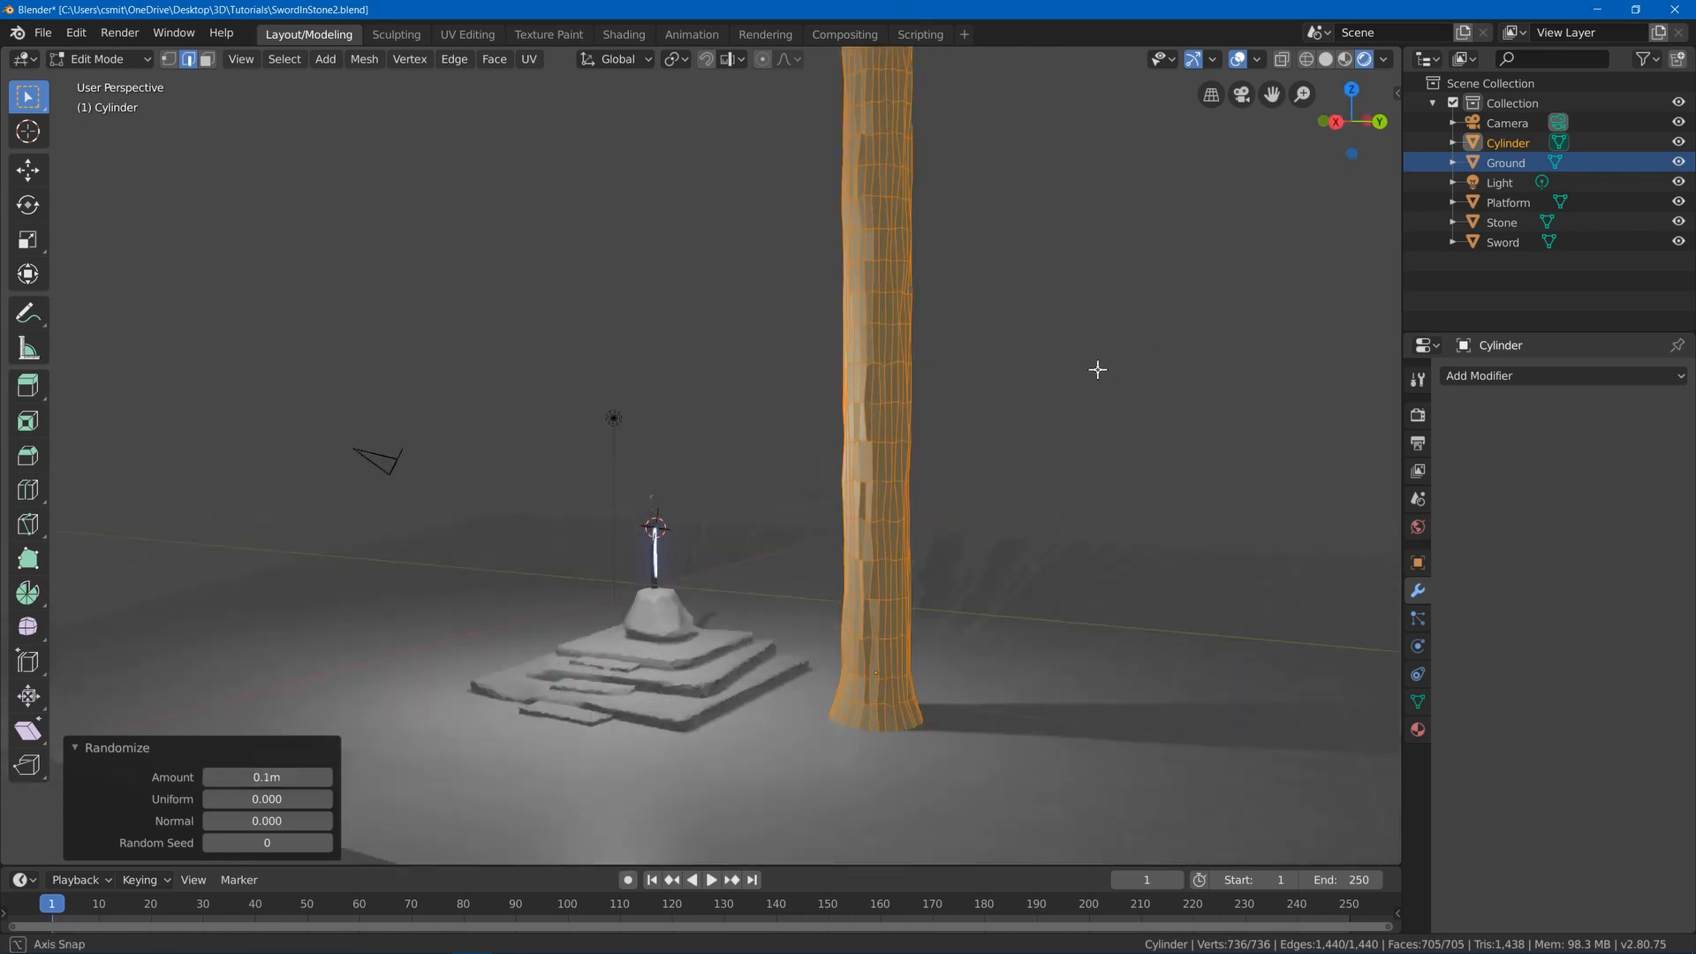
pyautogui.moveTo(1099, 369); pyautogui.dragTo(1149, 372, button='middle')
# - Return to Object Mode and apply smooth shading to the trunk
pyautogui.press('Tab')
pyautogui.rightClick(901, 339)
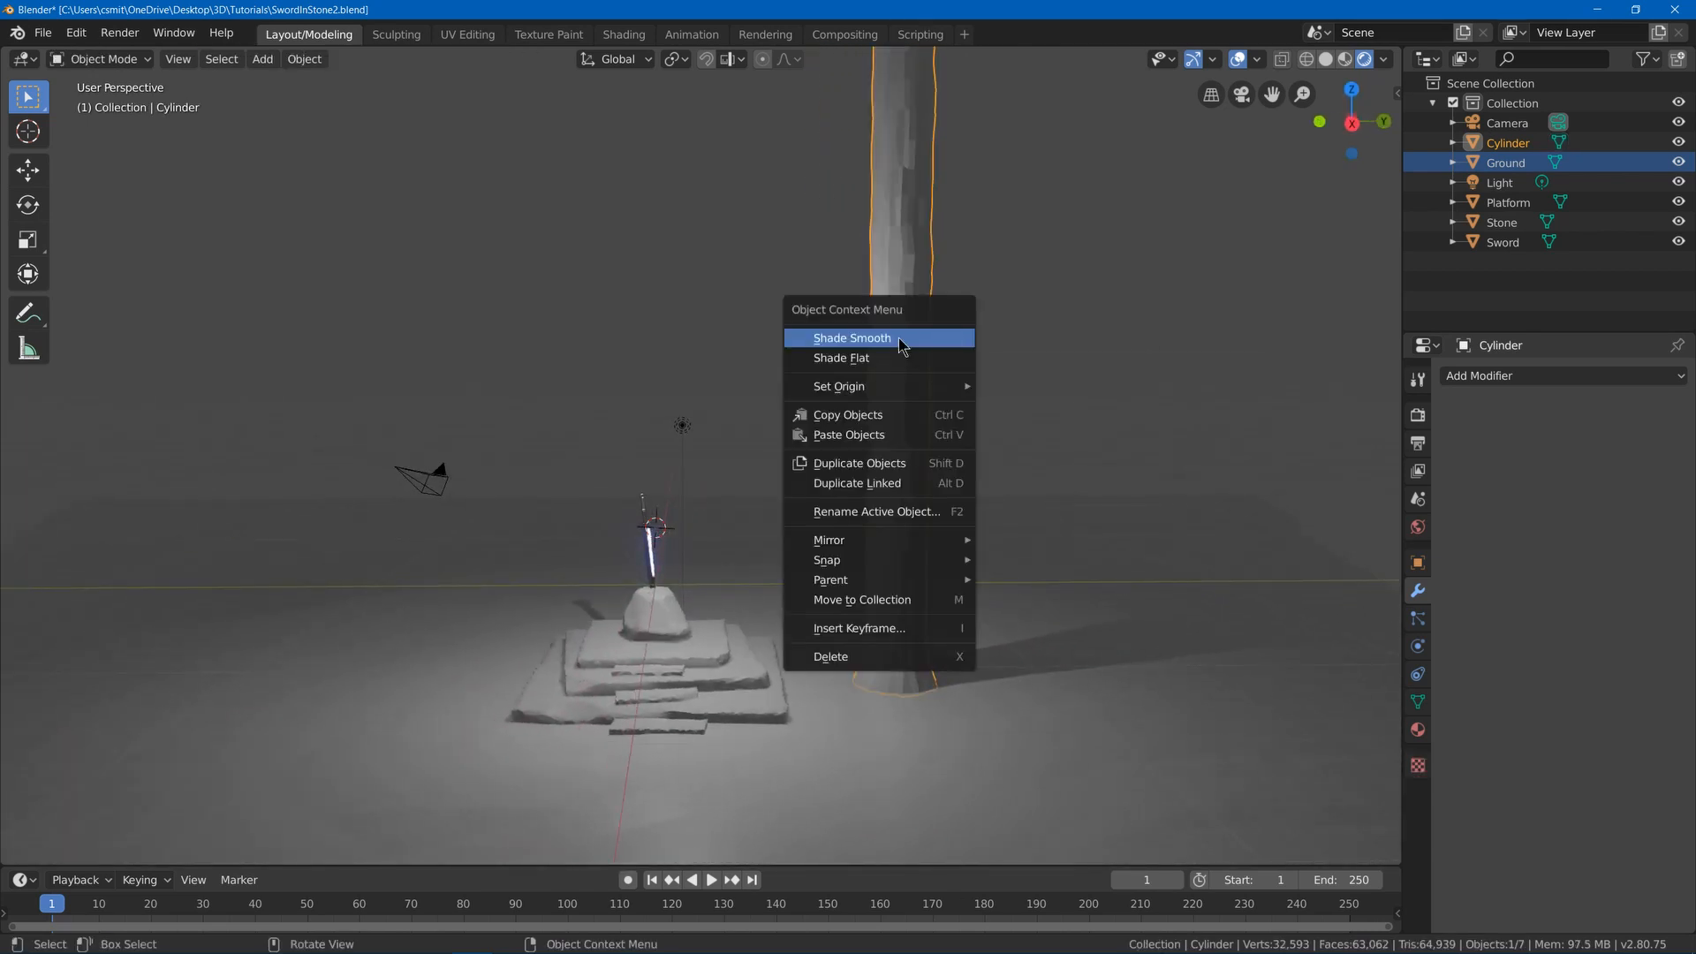
pyautogui.click(901, 339)
pyautogui.hotkey('alt', 'a')
pyautogui.moveTo(904, 465); pyautogui.dragTo(947, 574, button='middle')
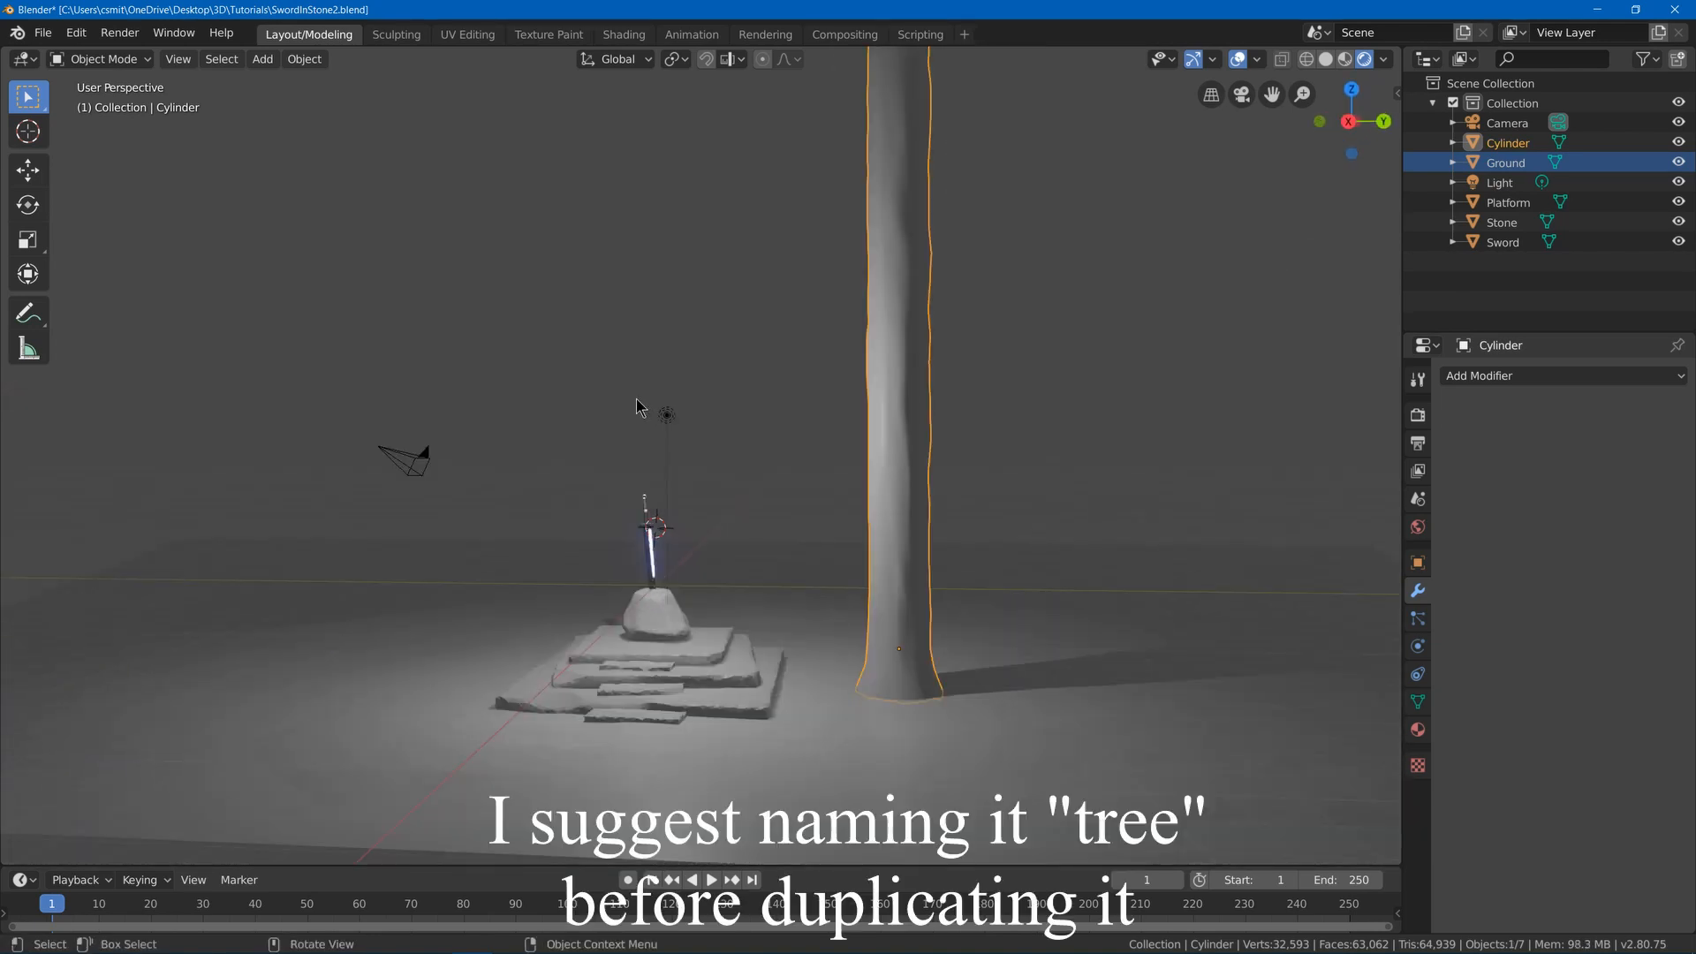
# - From the top view, place four linked duplicates of the trunk around the back and far side of the platform
pyautogui.press('KP_7')
pyautogui.hotkey('alt', 'd')
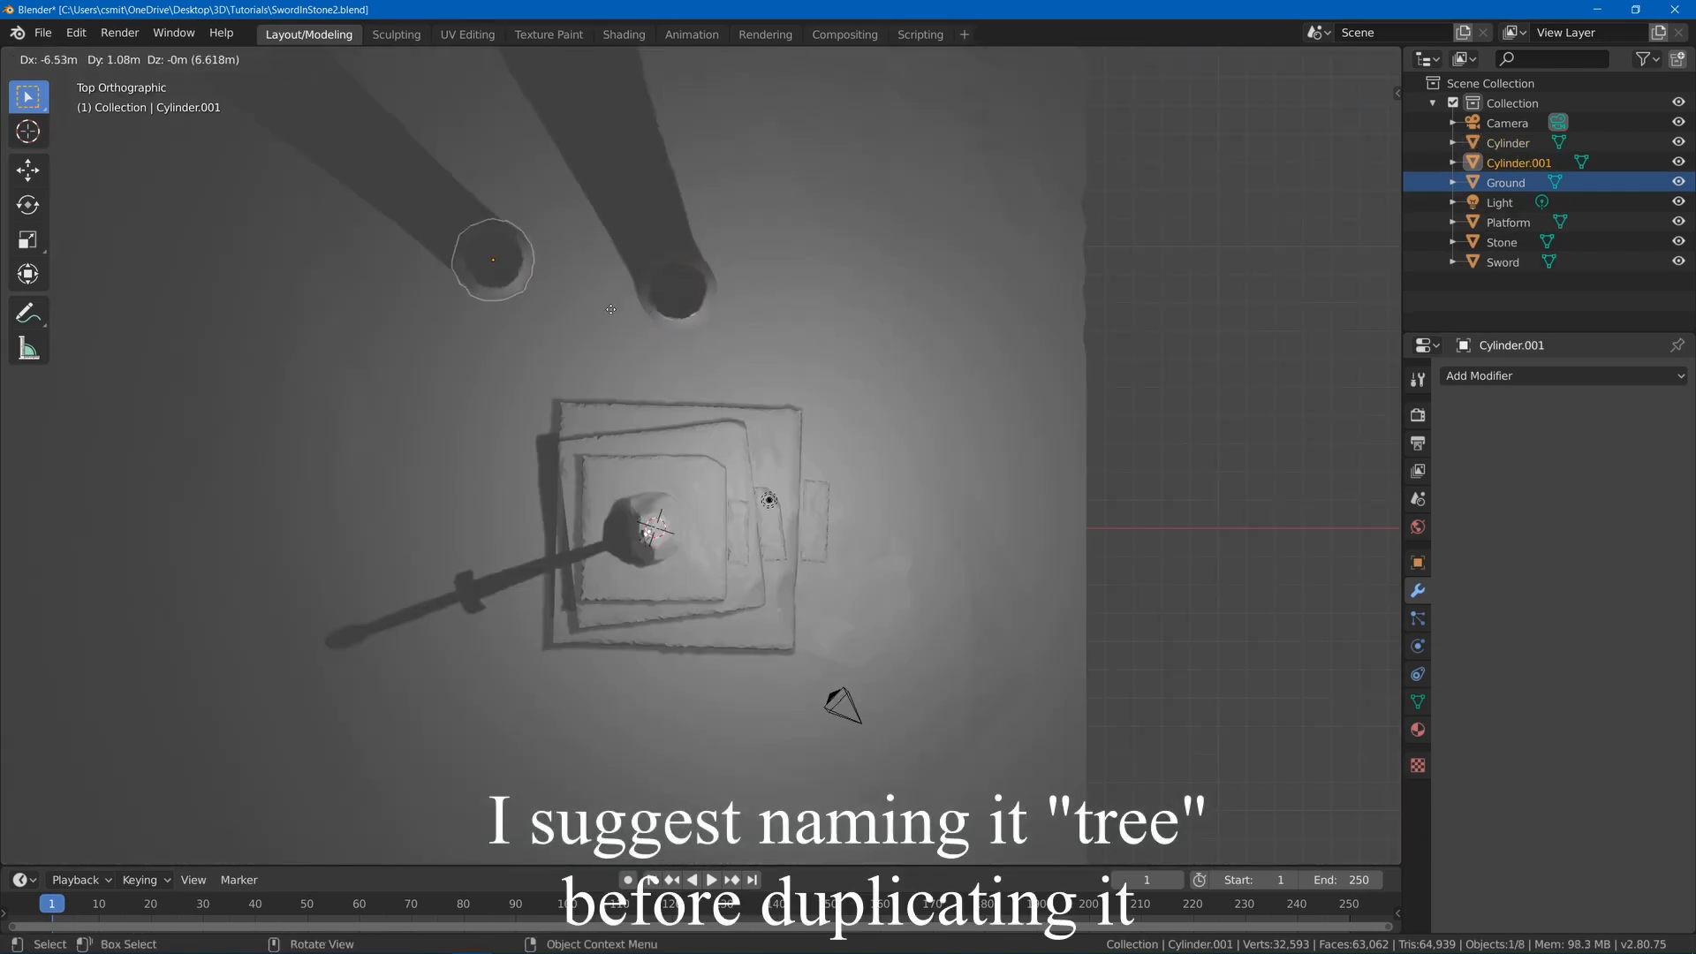
pyautogui.click(372, 416)
pyautogui.hotkey('alt', 'd')
pyautogui.click(482, 627)
pyautogui.hotkey('alt', 'd')
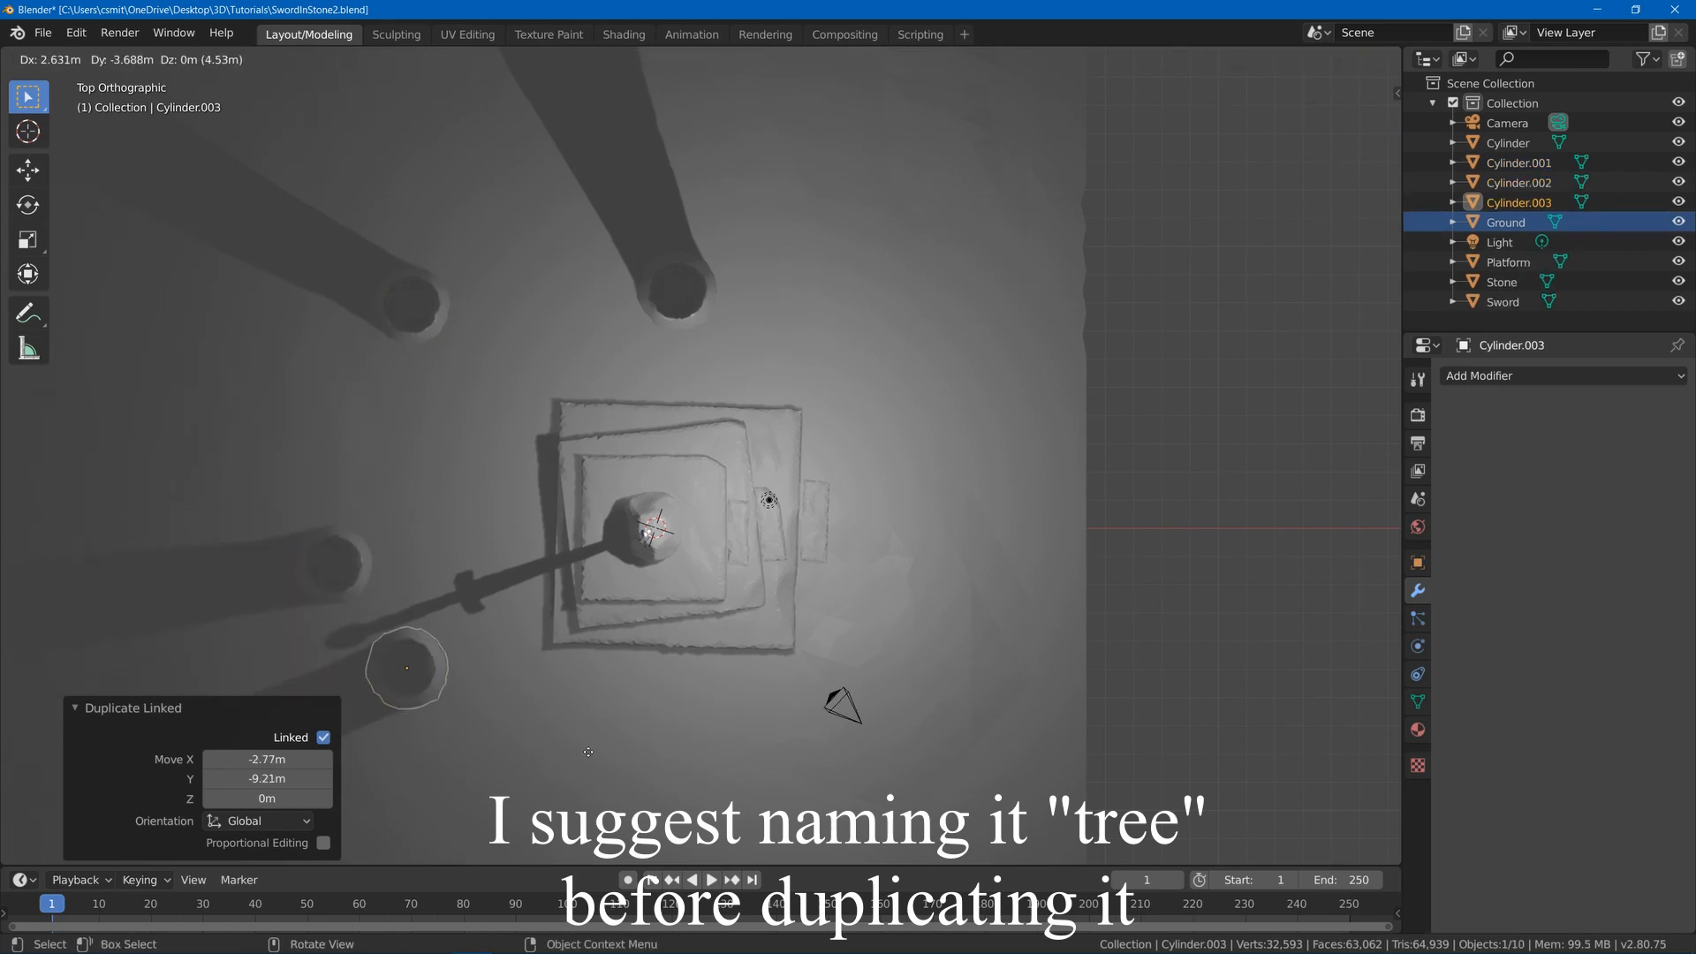
pyautogui.click(635, 804)
pyautogui.hotkey('alt', 'd')
pyautogui.click(961, 854)
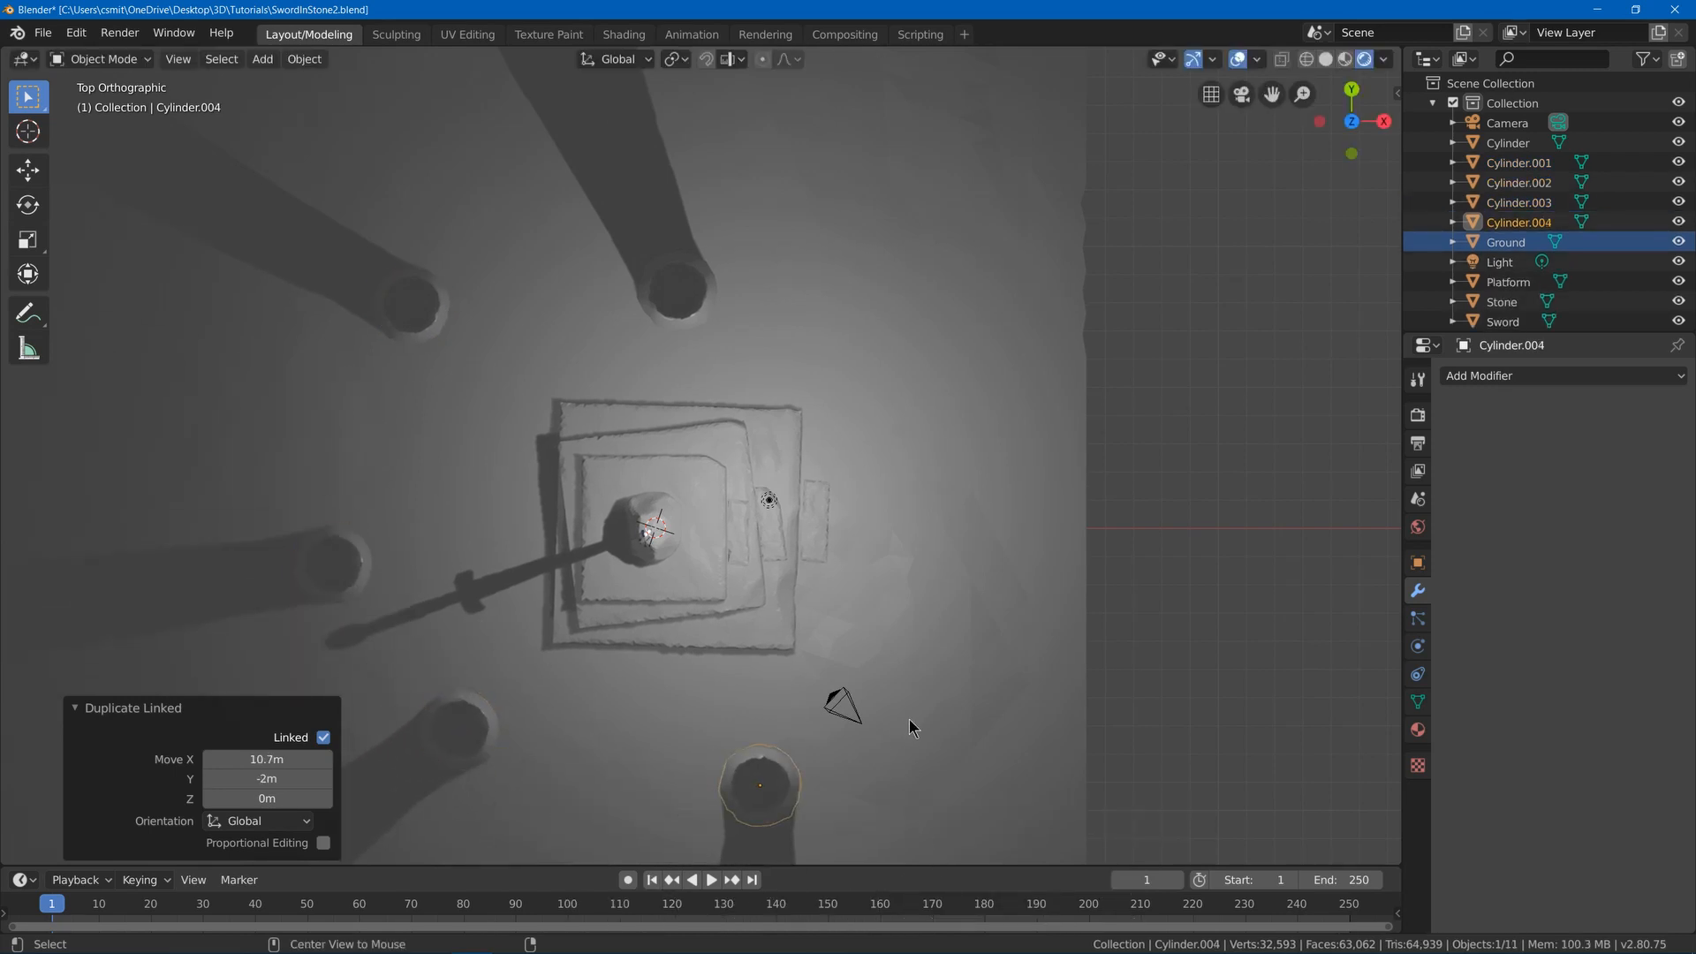
# - Place four more linked trunk duplicates behind the platform, one in the inner ring and three farther out
pyautogui.hotkey('alt', 'd')
pyautogui.click(472, 304)
pyautogui.hotkey('alt', 'd')
pyautogui.click(215, 433)
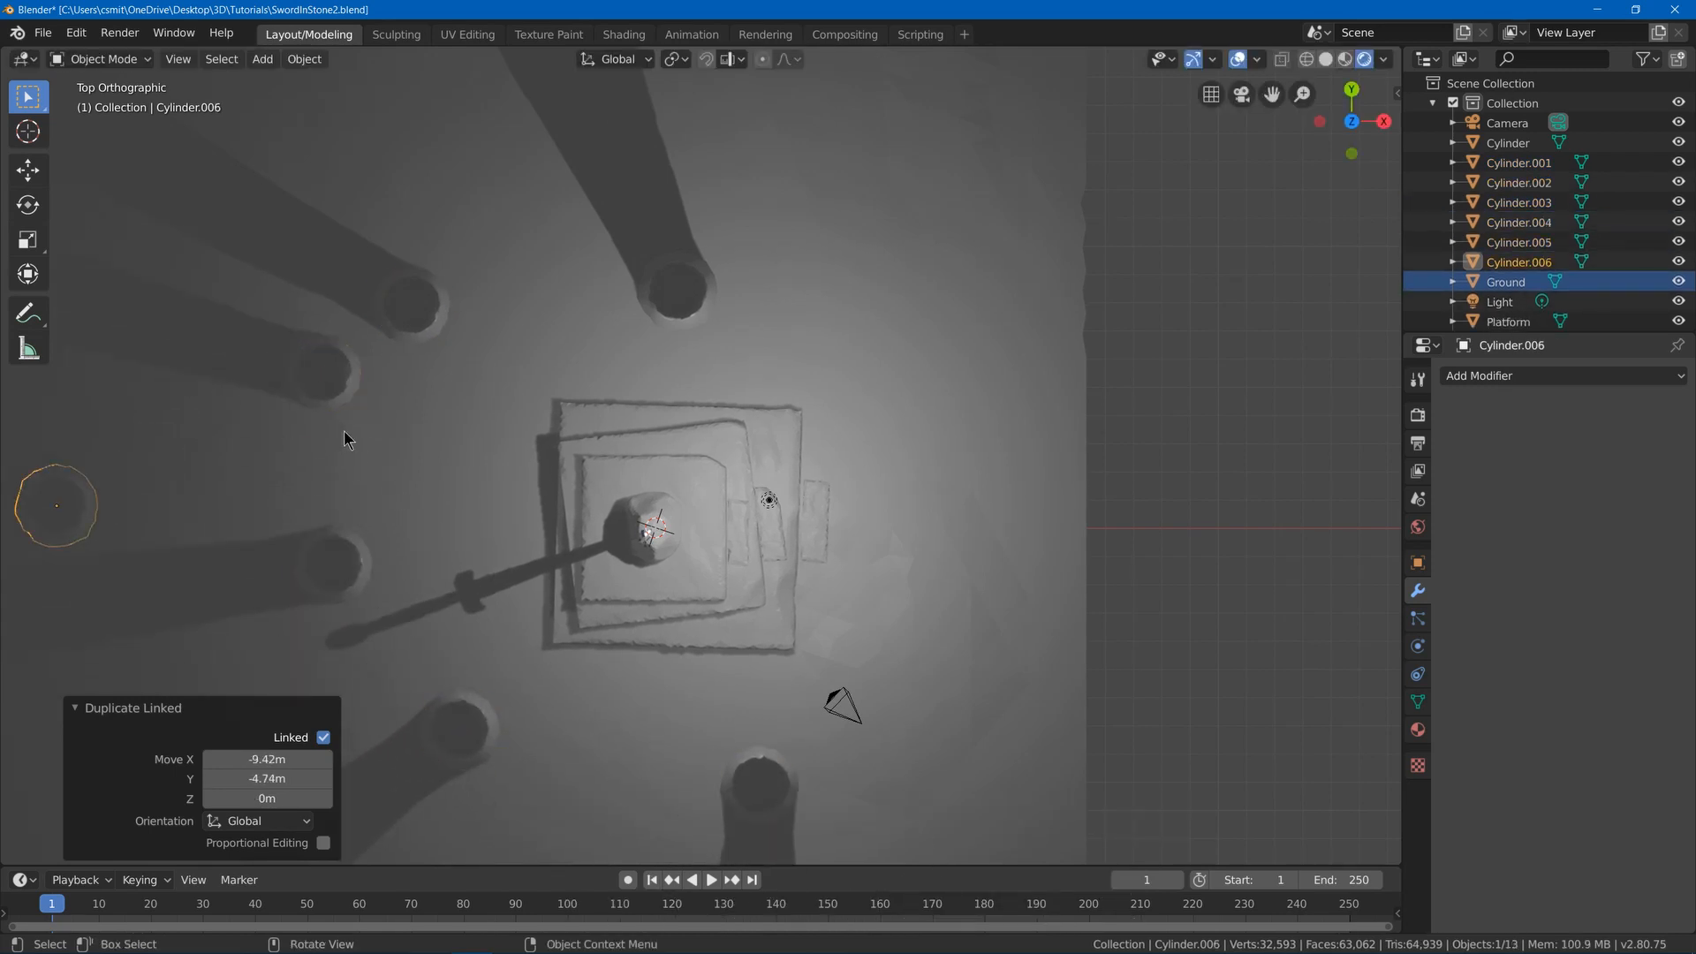
pyautogui.scroll(-3, 343, 431)
pyautogui.hotkey('alt', 'd')
pyautogui.click(500, 304)
pyautogui.hotkey('alt', 'd')
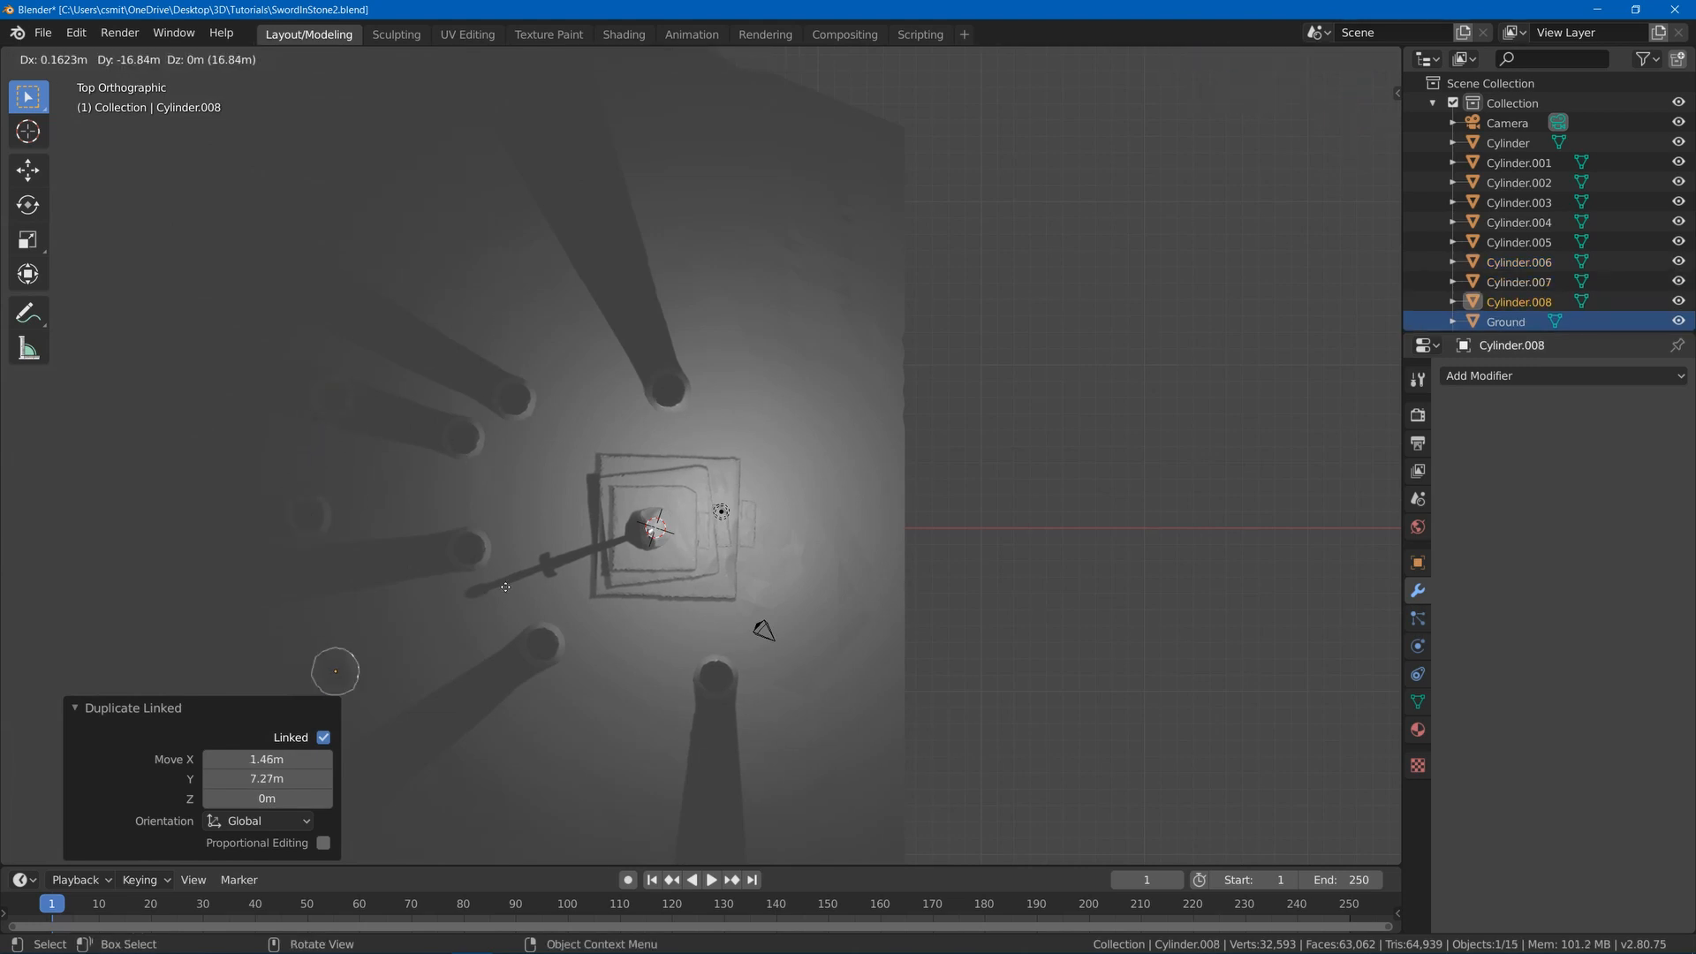
pyautogui.click(507, 583)
# - Place three linked trunk duplicates on both sides of the platform, one on the negative Y side and two on the positive Y side
pyautogui.hotkey('alt', 'd')
pyautogui.click(808, 691)
pyautogui.hotkey('alt', 'd')
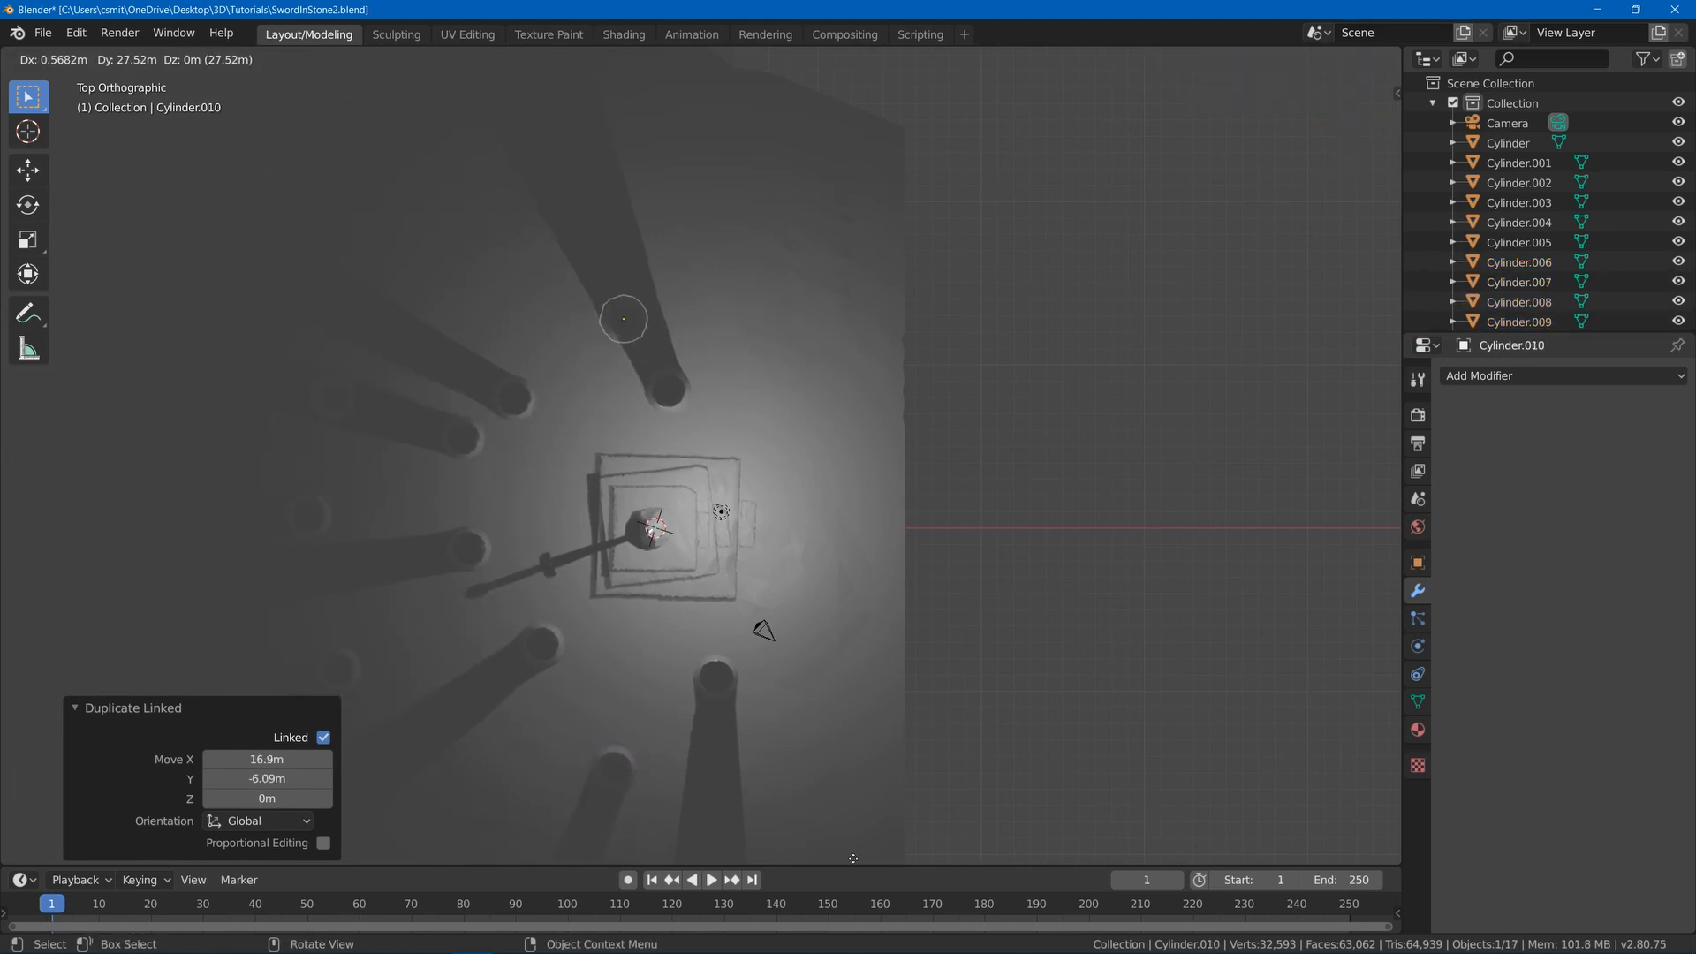
pyautogui.click(769, 232)
pyautogui.hotkey('alt', 'd')
pyautogui.click(1033, 61)
# - Scatter four linked trunk duplicates across the dark outer area behind the existing trees
pyautogui.hotkey('alt', 'd')
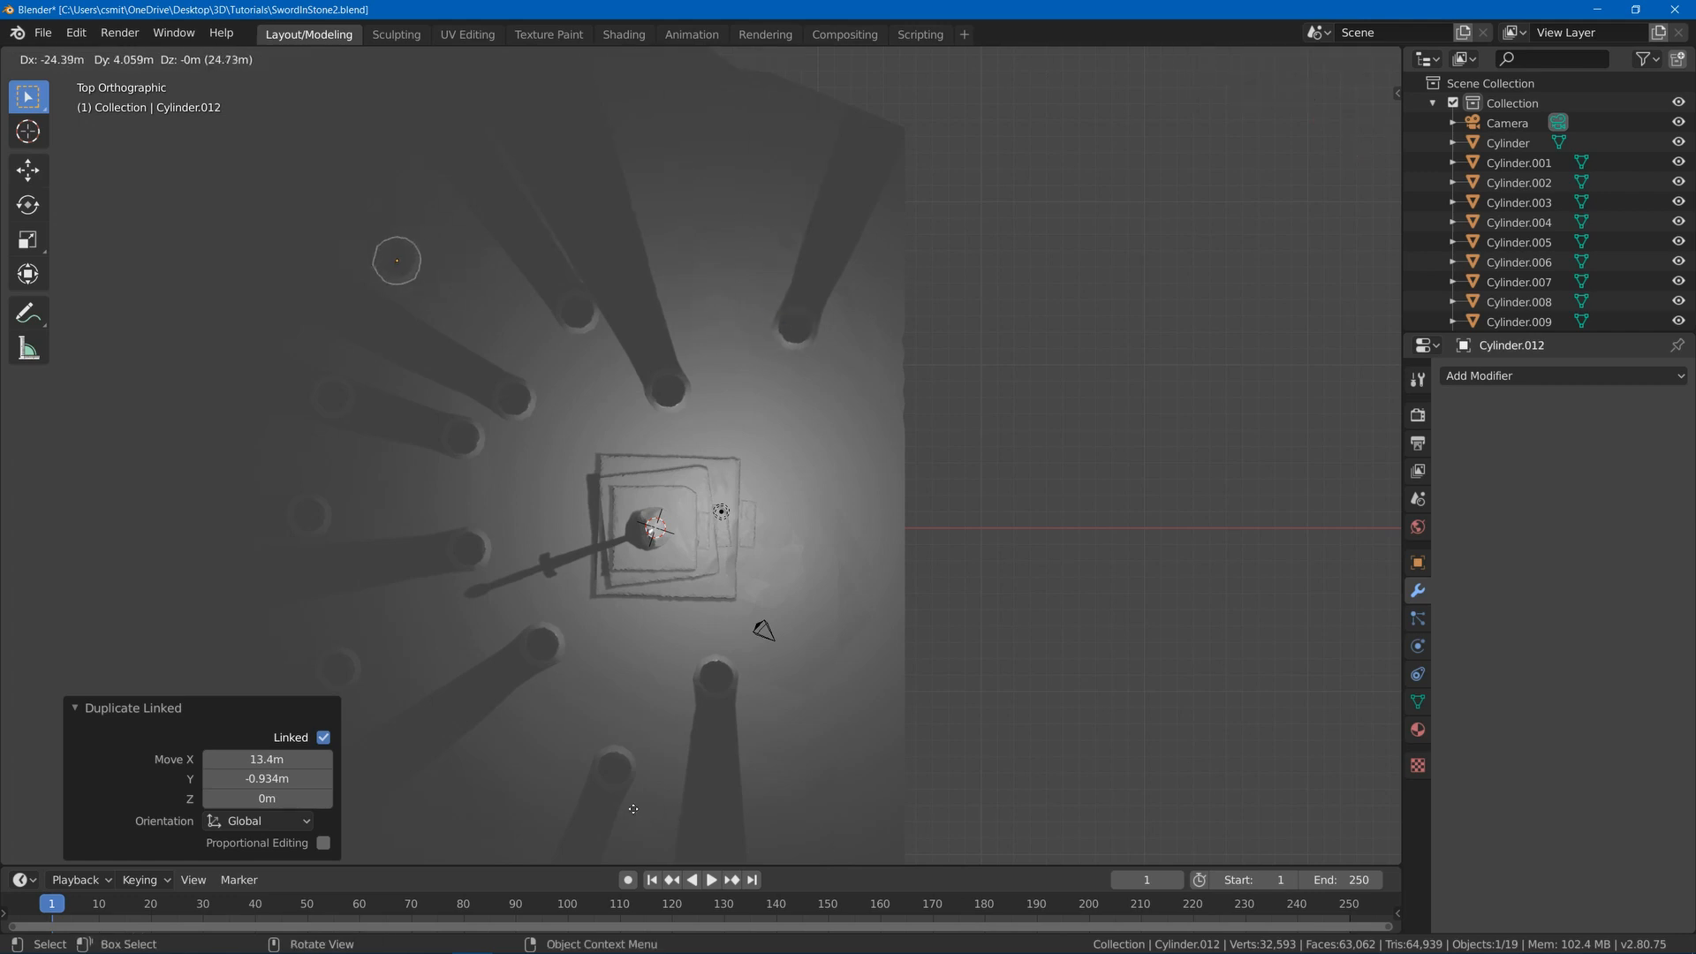
pyautogui.click(660, 808)
pyautogui.hotkey('alt', 'd')
pyautogui.click(349, 161)
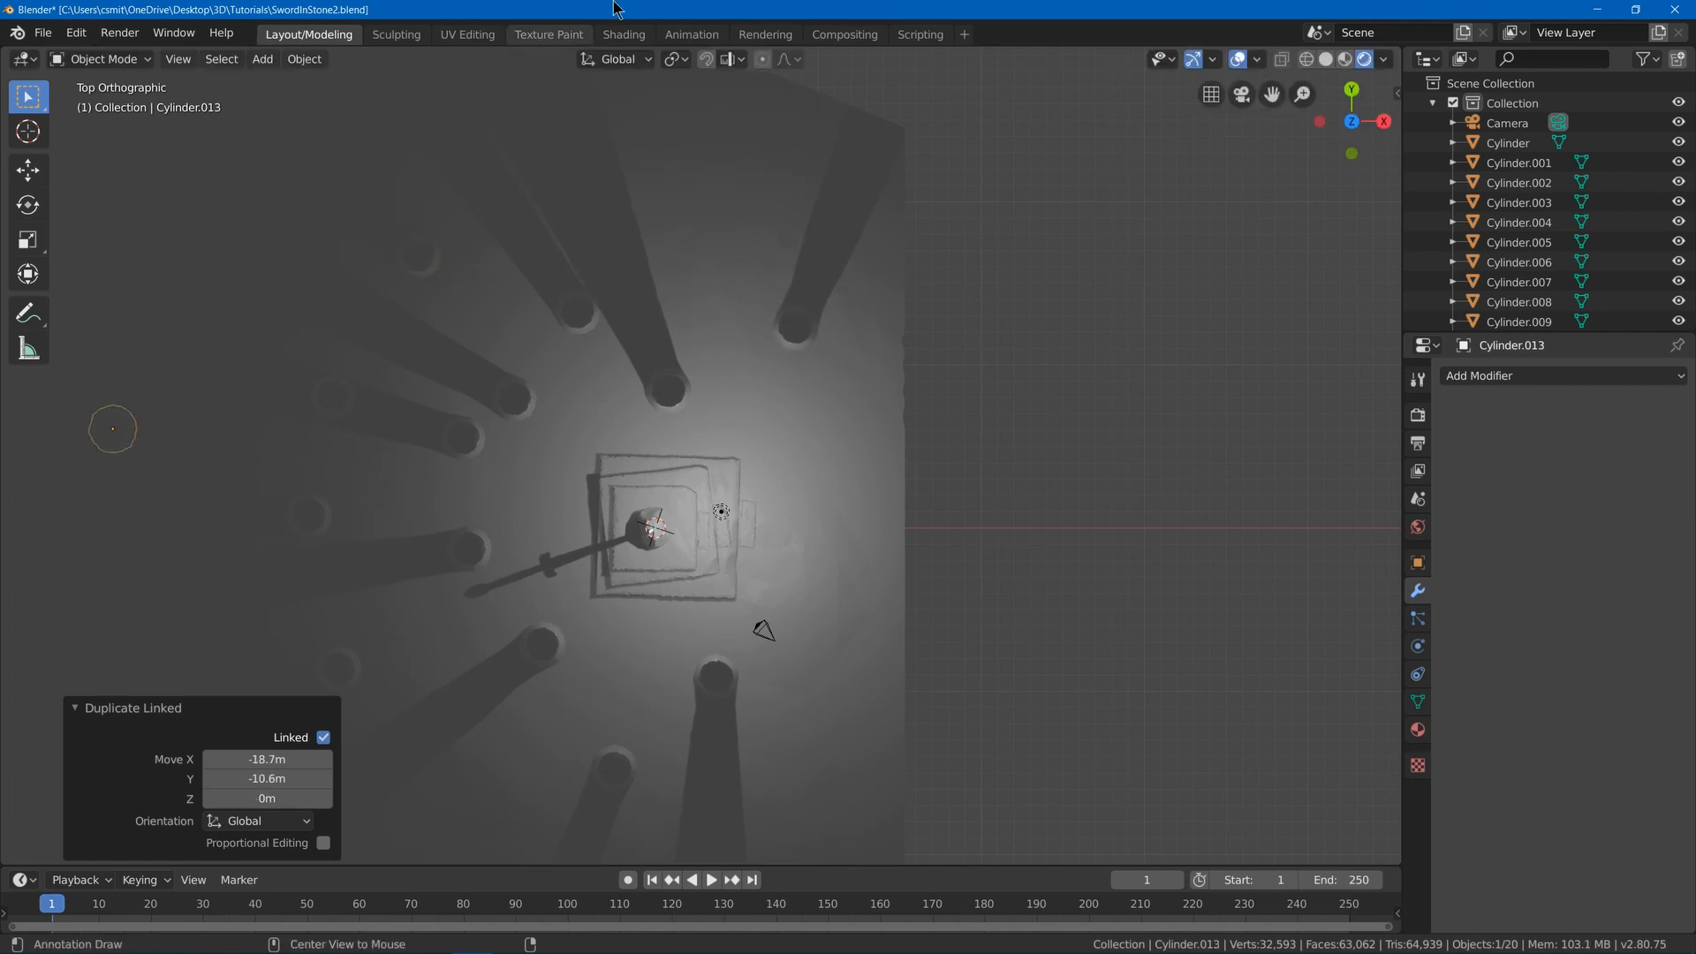
pyautogui.hotkey('alt', 'd')
pyautogui.click(358, 552)
pyautogui.hotkey('alt', 'd')
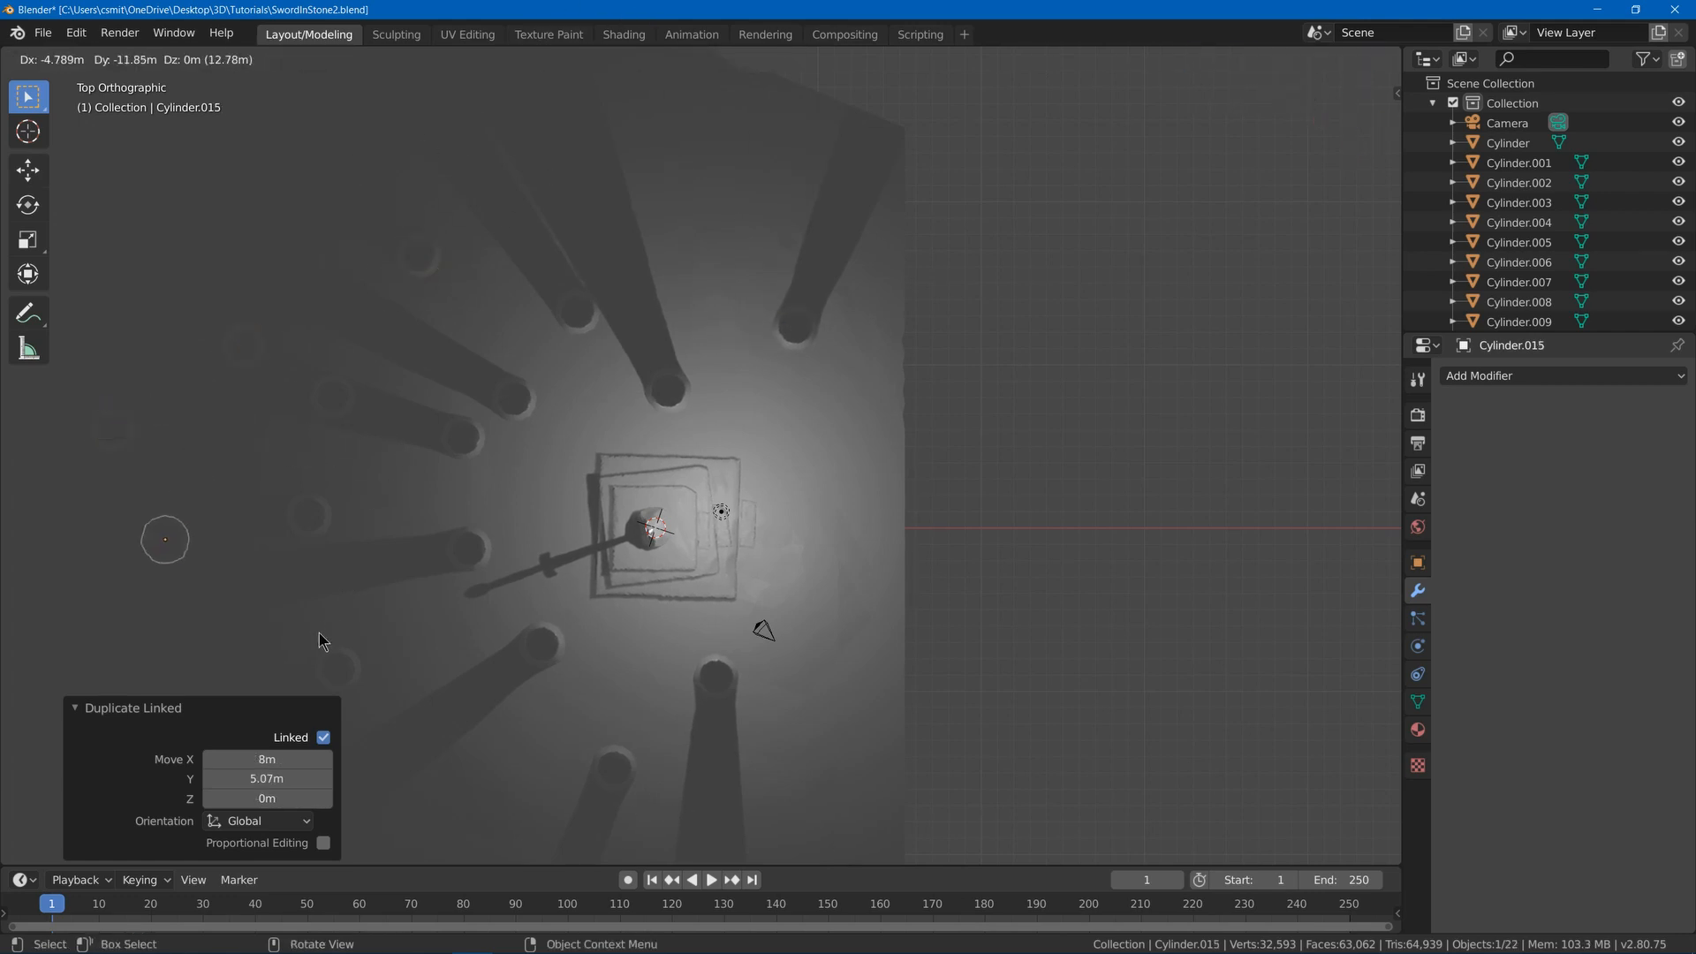
pyautogui.click(320, 640)
# - Add three last linked trunk duplicates to fill the outer back corners of the forest
pyautogui.hotkey('alt', 'd')
pyautogui.click(369, 800)
pyautogui.hotkey('alt', 'd')
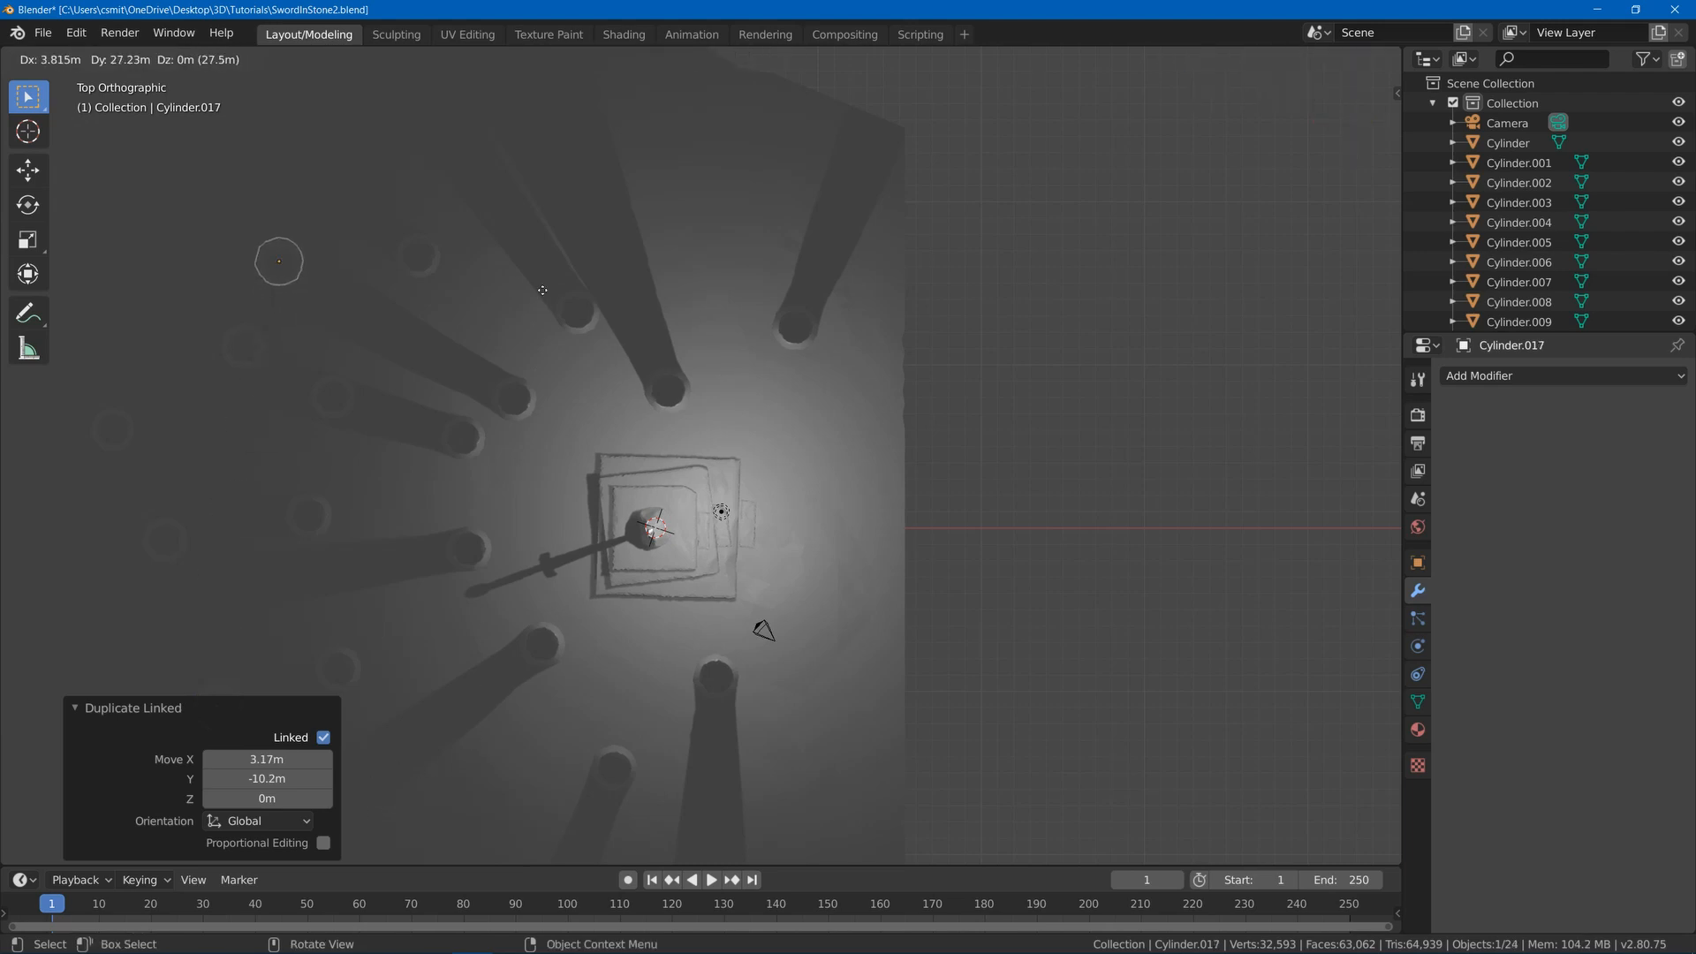
pyautogui.click(542, 292)
pyautogui.scroll(-1, 568, 352)
pyautogui.hotkey('alt', 'd')
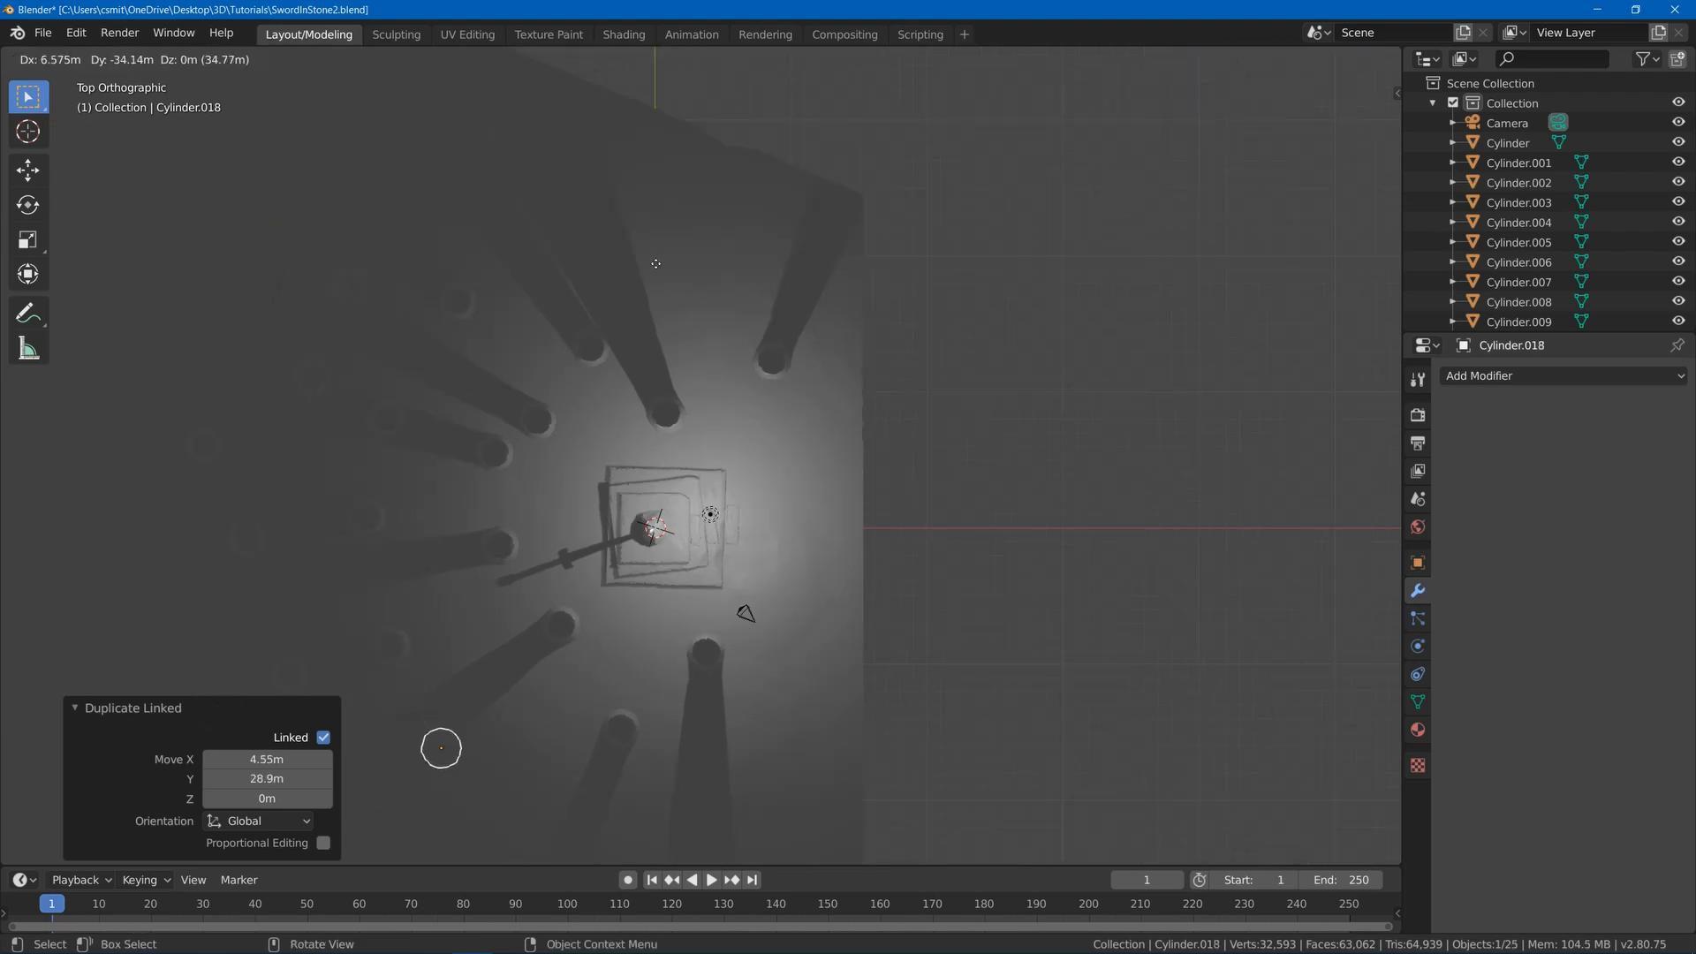
pyautogui.click(655, 263)
# - Thicken six scattered trunks, each about its own origin, scaling X and Y to about 1.36 with Z locked
pyautogui.moveTo(757, 310); pyautogui.dragTo(670, 284, button='middle')
pyautogui.click(585, 288)
pyautogui.keyDown('shift'); pyautogui.click(671, 284); pyautogui.keyUp('shift')
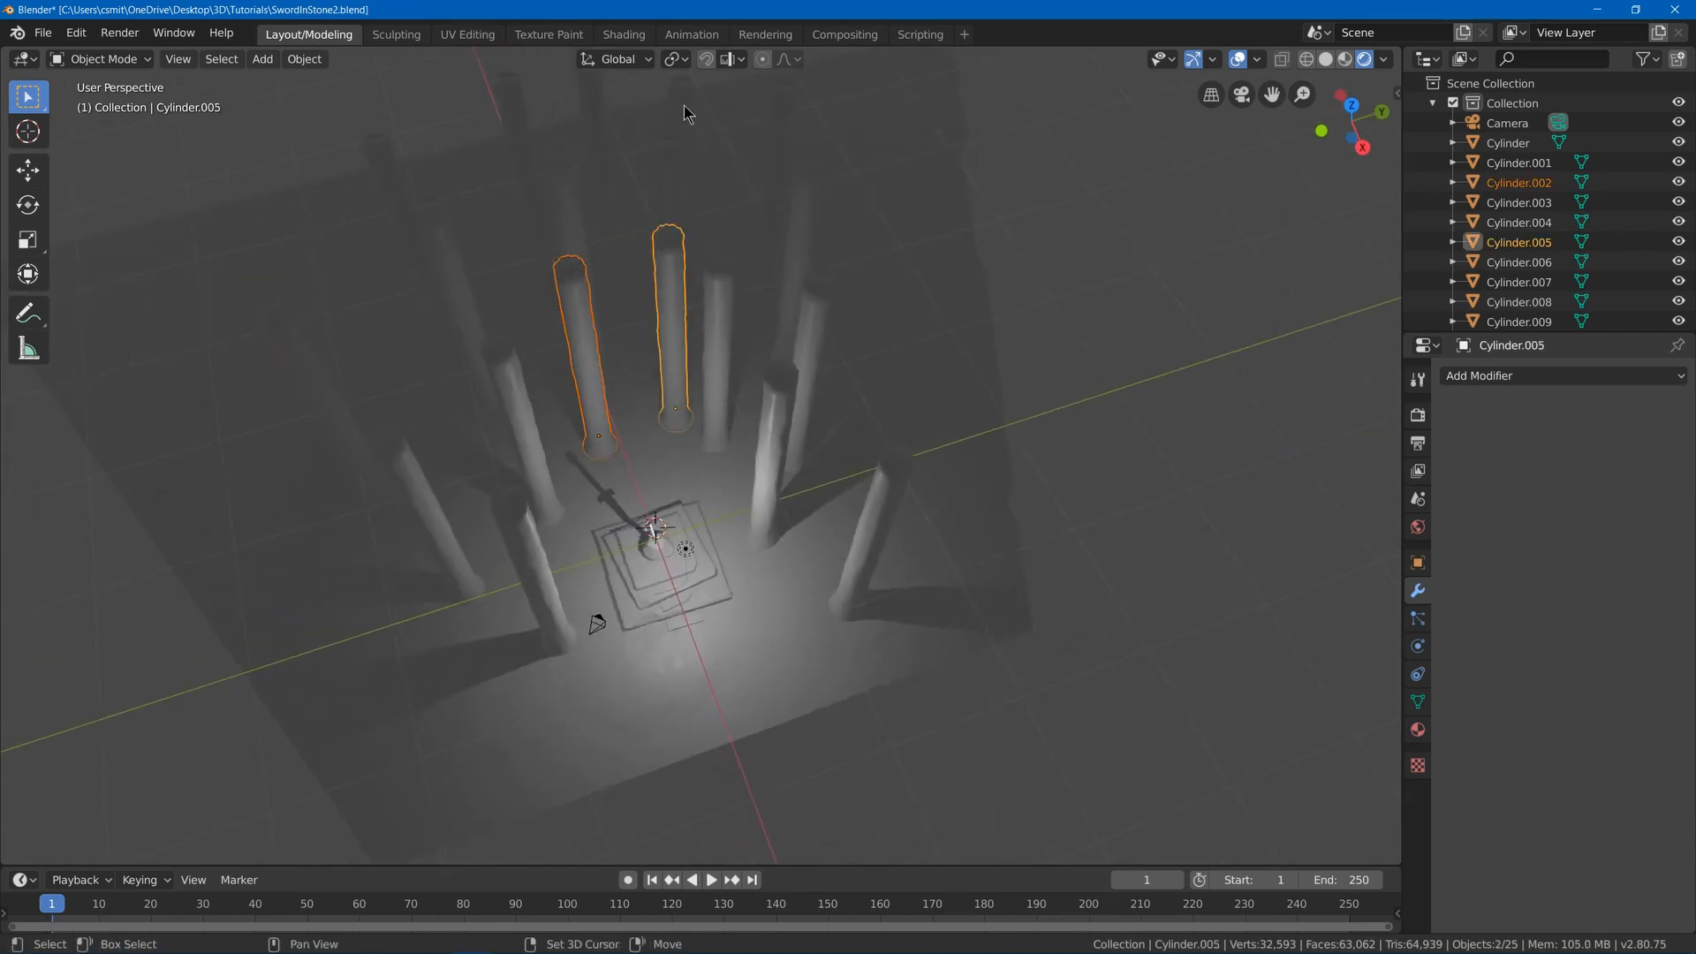
pyautogui.keyDown('shift'); pyautogui.click(684, 106); pyautogui.keyUp('shift')
pyautogui.keyDown('shift'); pyautogui.click(438, 235); pyautogui.keyUp('shift')
pyautogui.keyDown('shift'); pyautogui.click(395, 173); pyautogui.keyUp('shift')
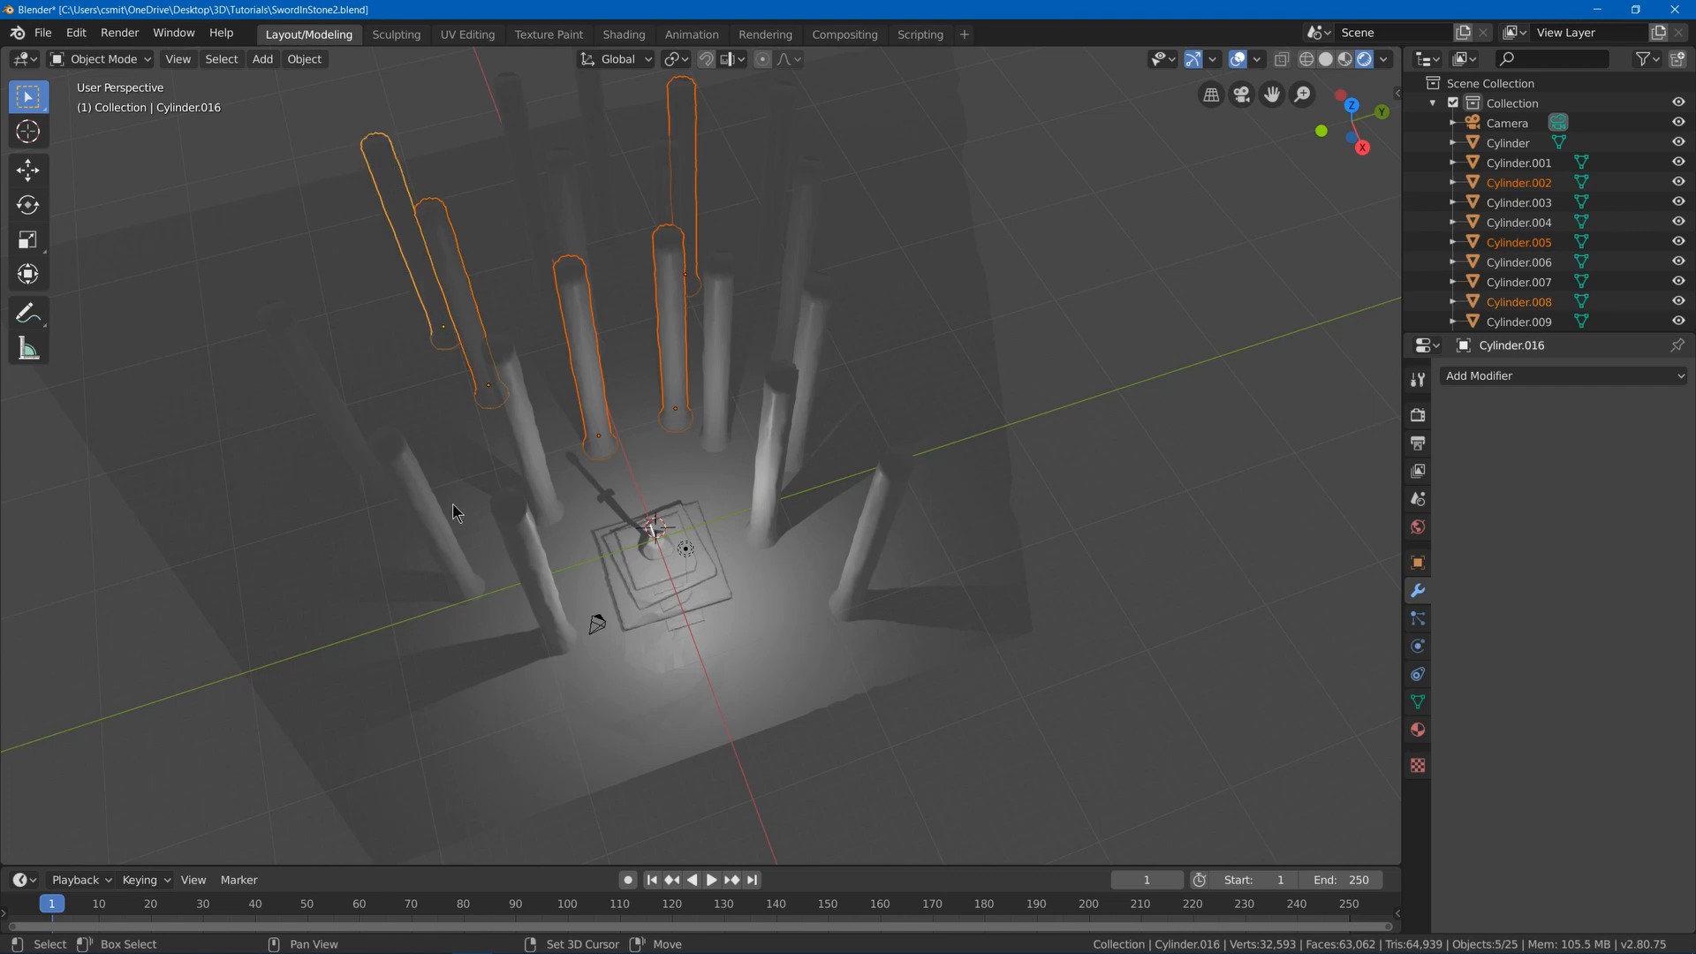
pyautogui.keyDown('shift'); pyautogui.click(415, 450); pyautogui.keyUp('shift')
pyautogui.click(673, 59)
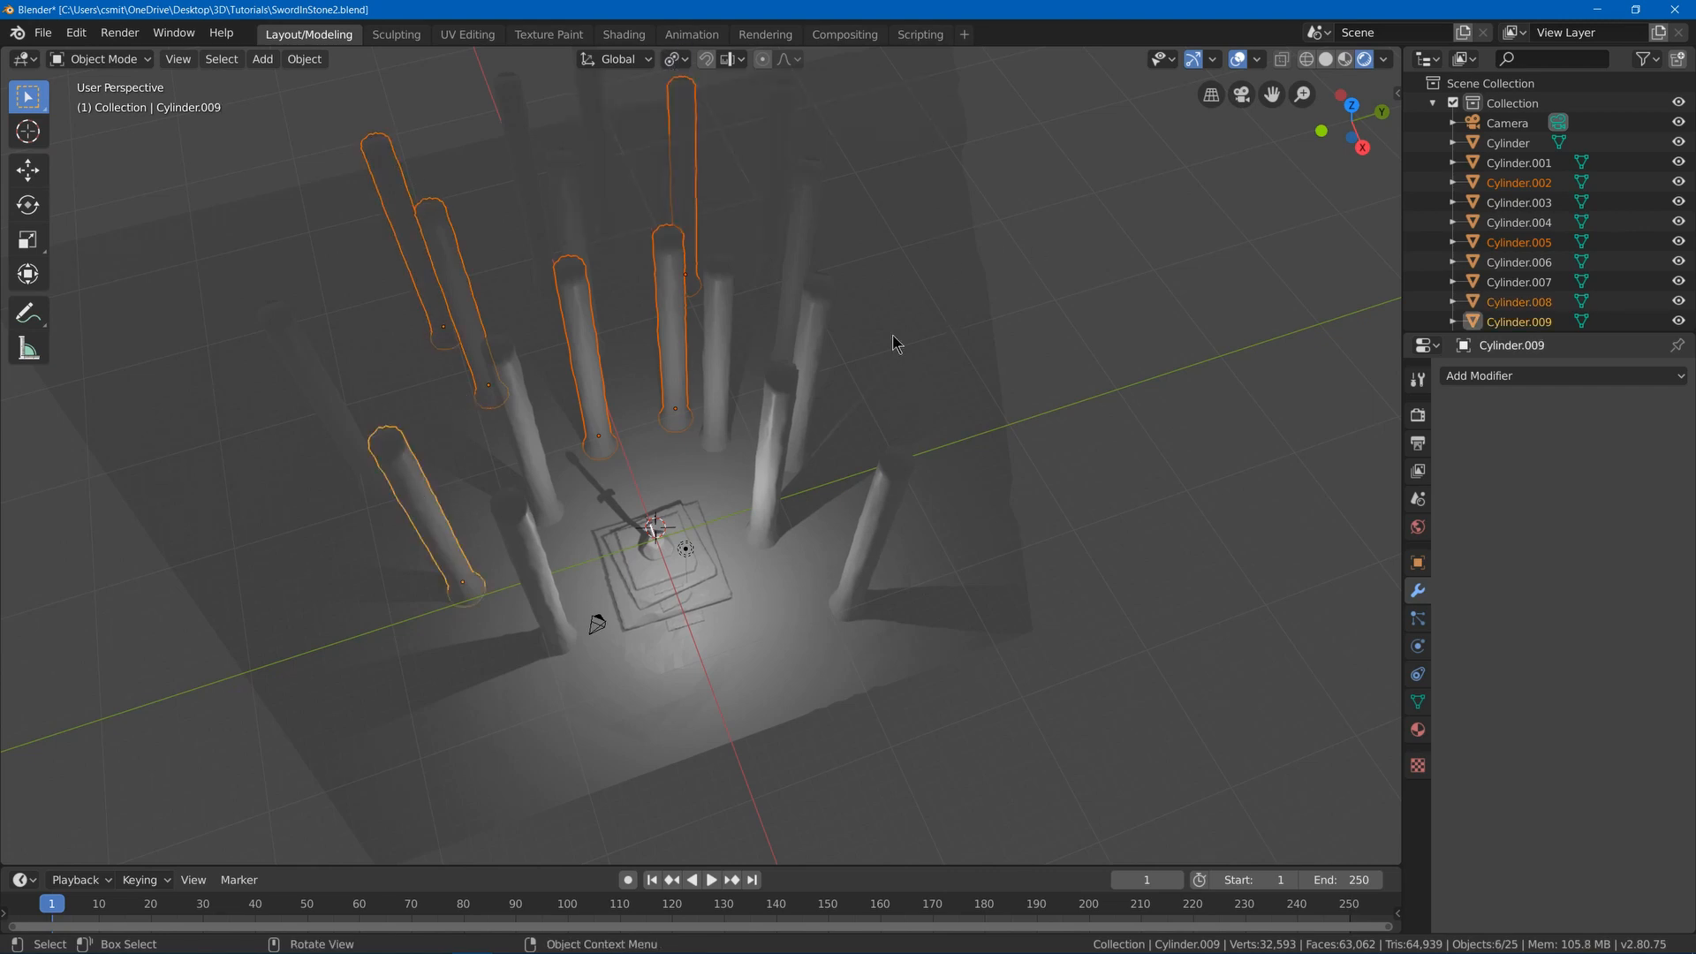
pyautogui.press('s')
pyautogui.hotkey('shift', 'z')
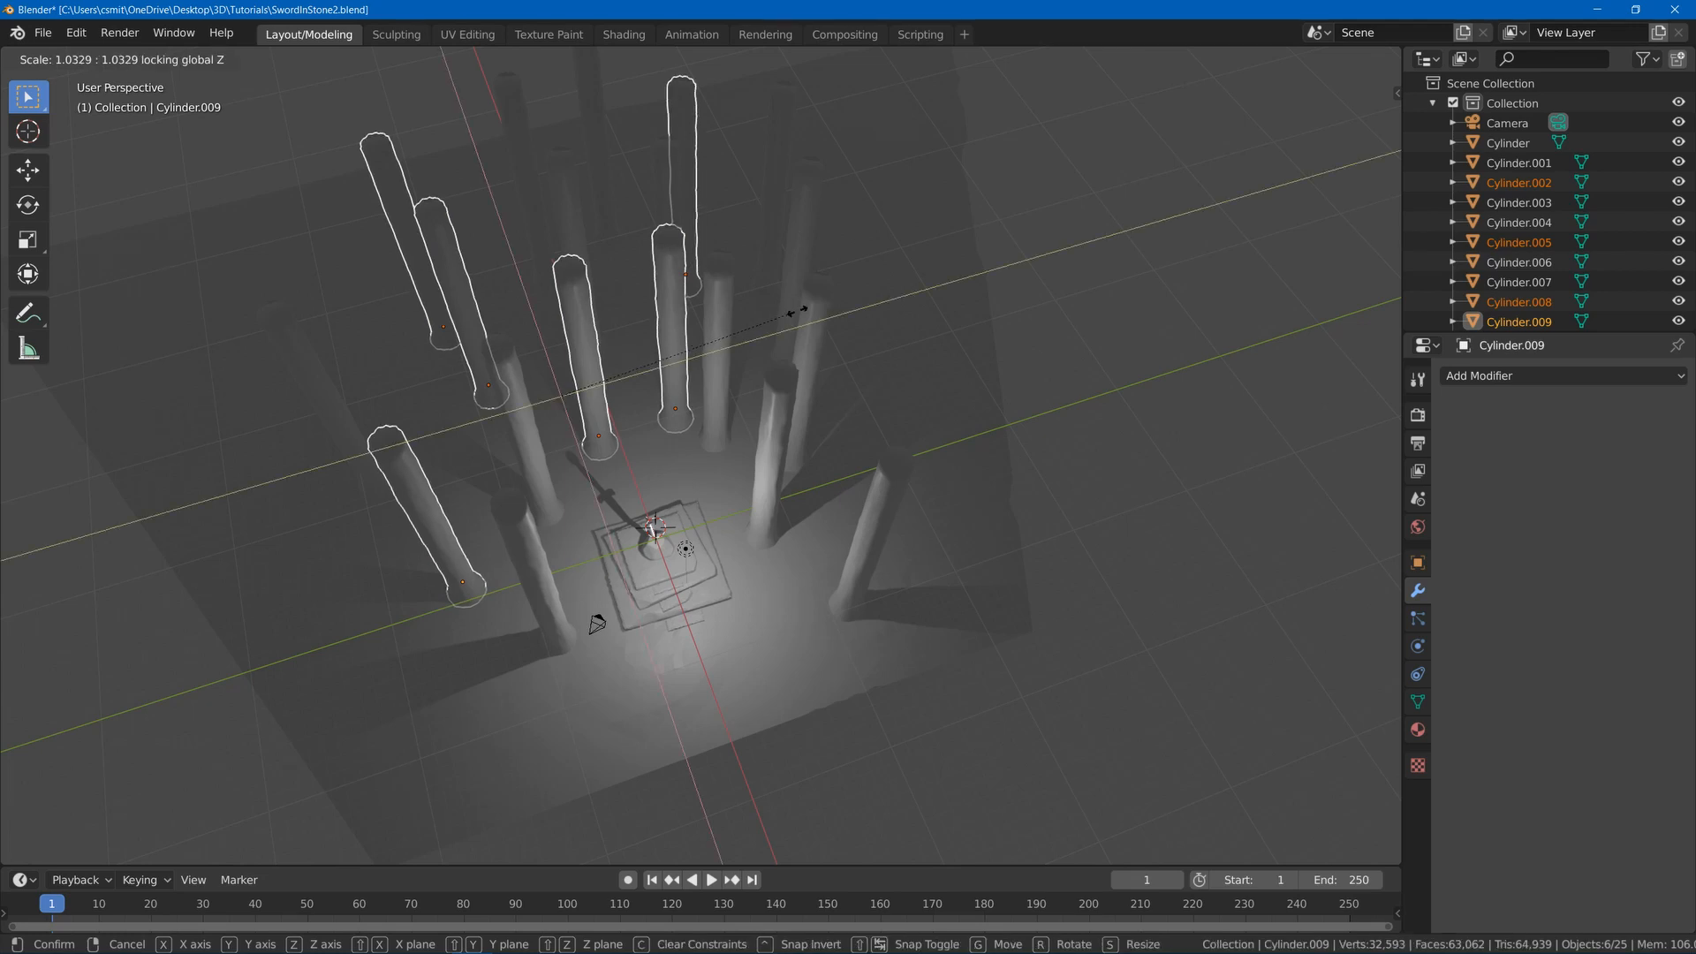
pyautogui.click(879, 310)
pyautogui.moveTo(853, 299)
pyautogui.mouseDown(button='middle')
pyautogui.moveTo(839, 221)
pyautogui.moveTo(884, 298)
pyautogui.mouseUp(button='middle')
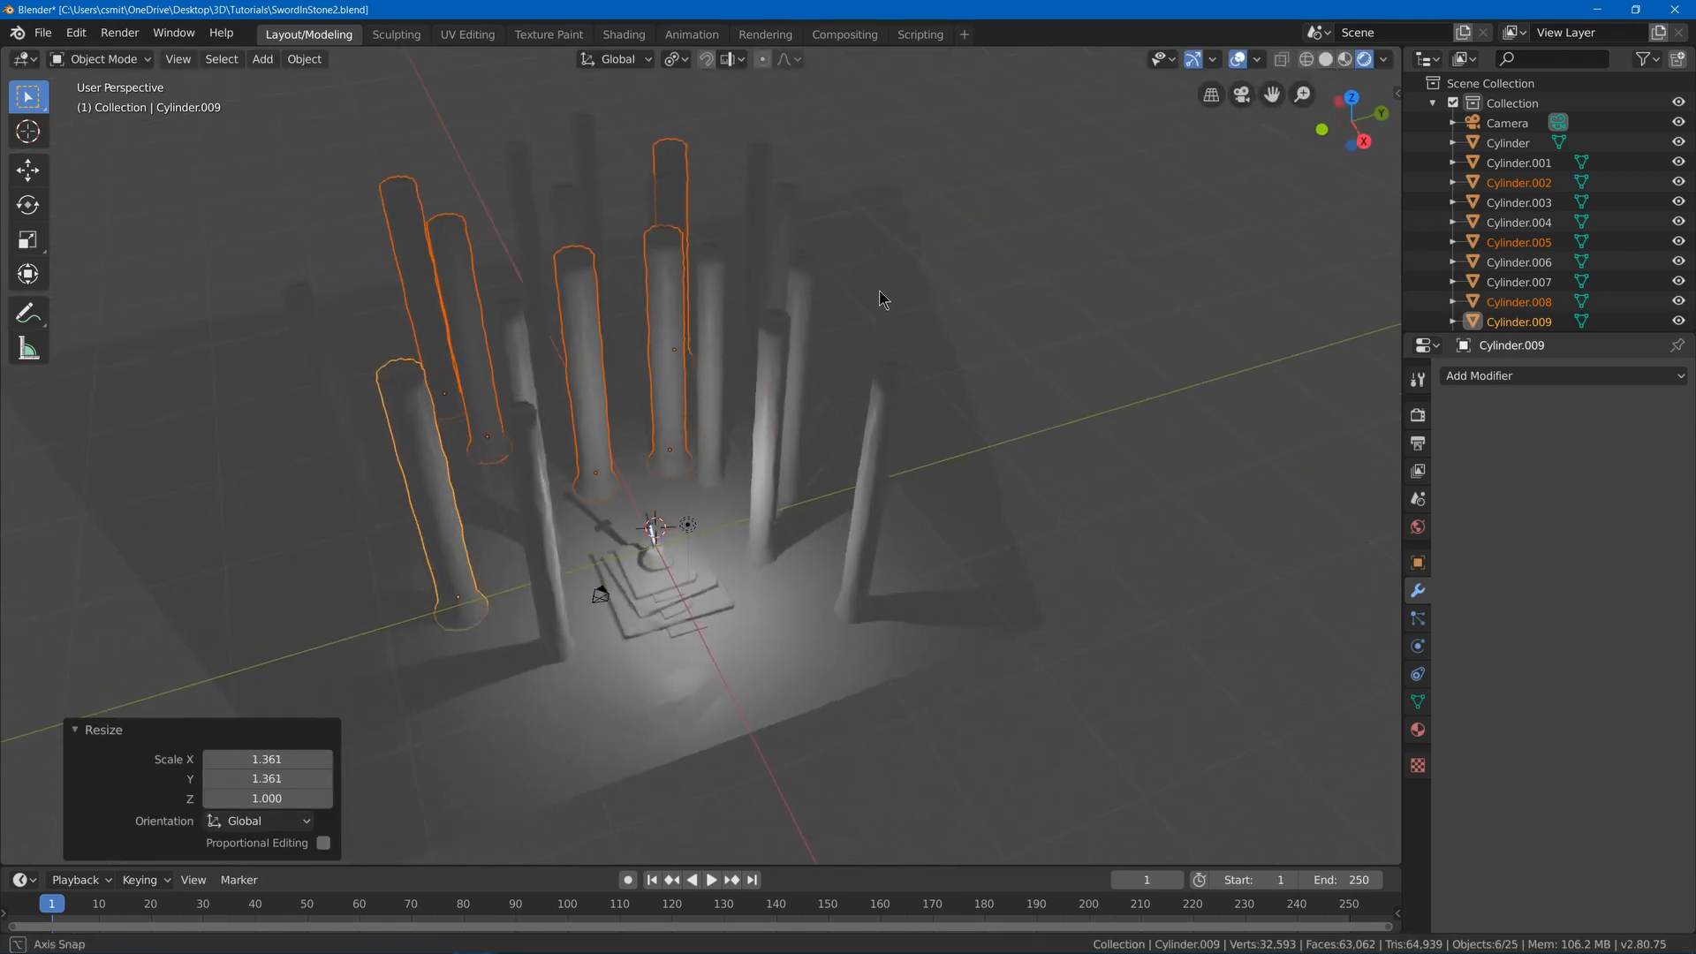
# - Slim four other trunks by scaling them to about 0.91 with Z locked, then clear the selection
pyautogui.click(806, 299)
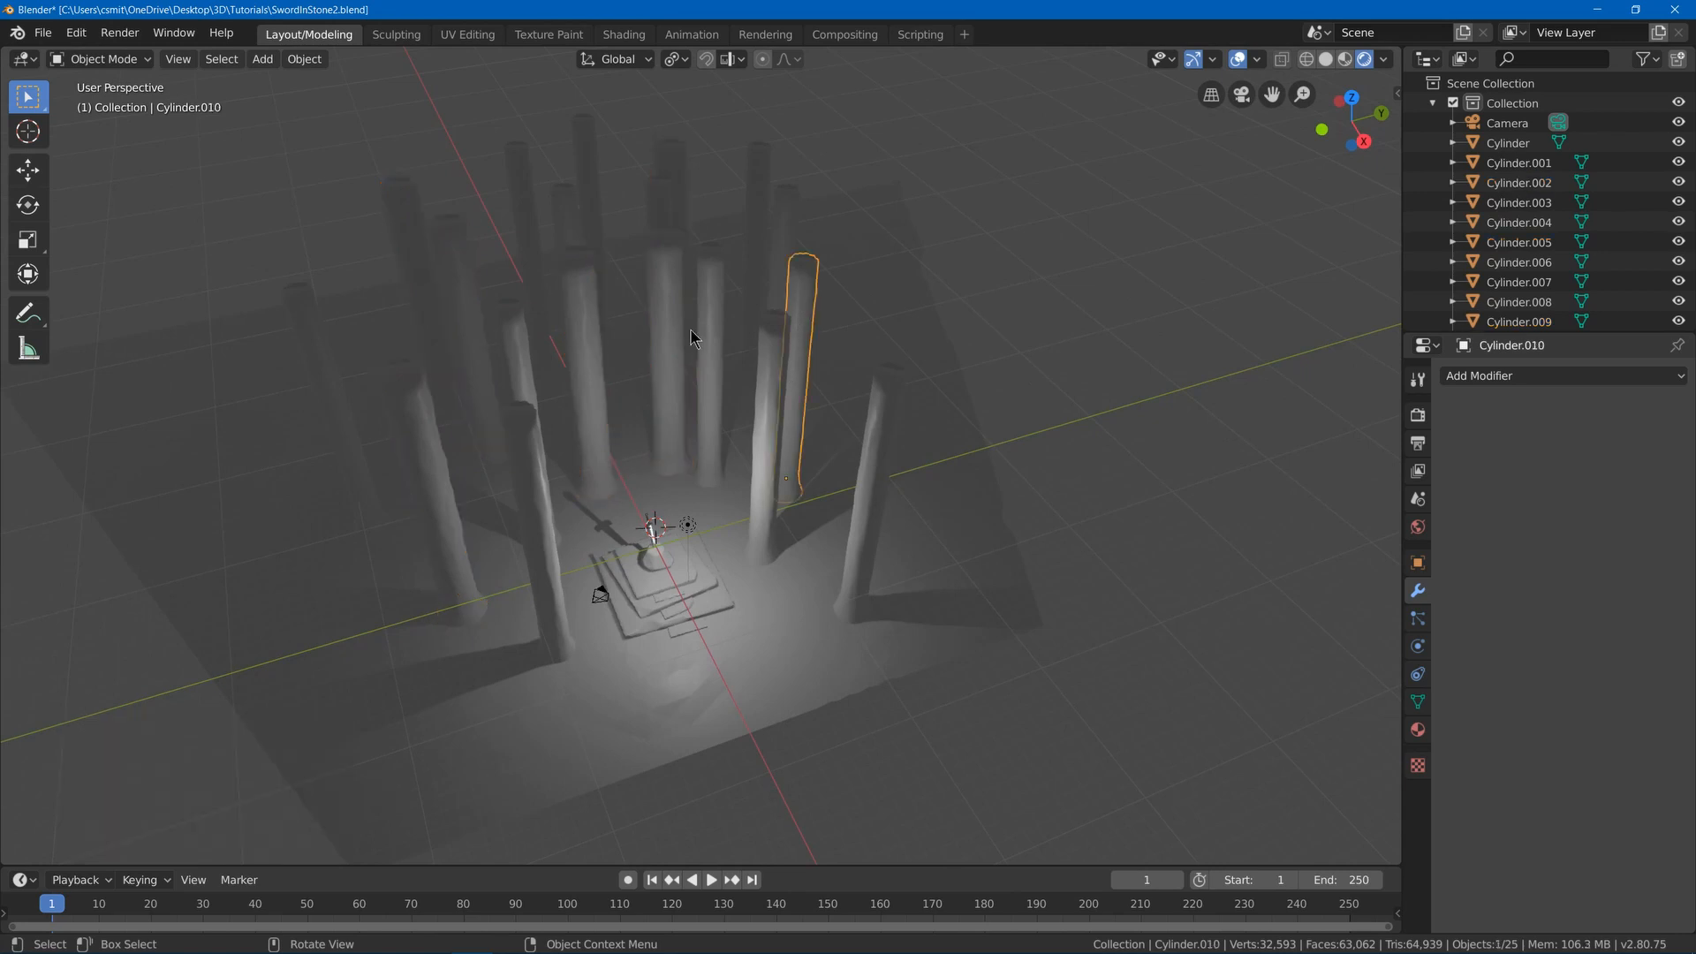
pyautogui.keyDown('shift'); pyautogui.click(296, 322); pyautogui.keyUp('shift')
pyautogui.keyDown('shift'); pyautogui.click(667, 263); pyautogui.keyUp('shift')
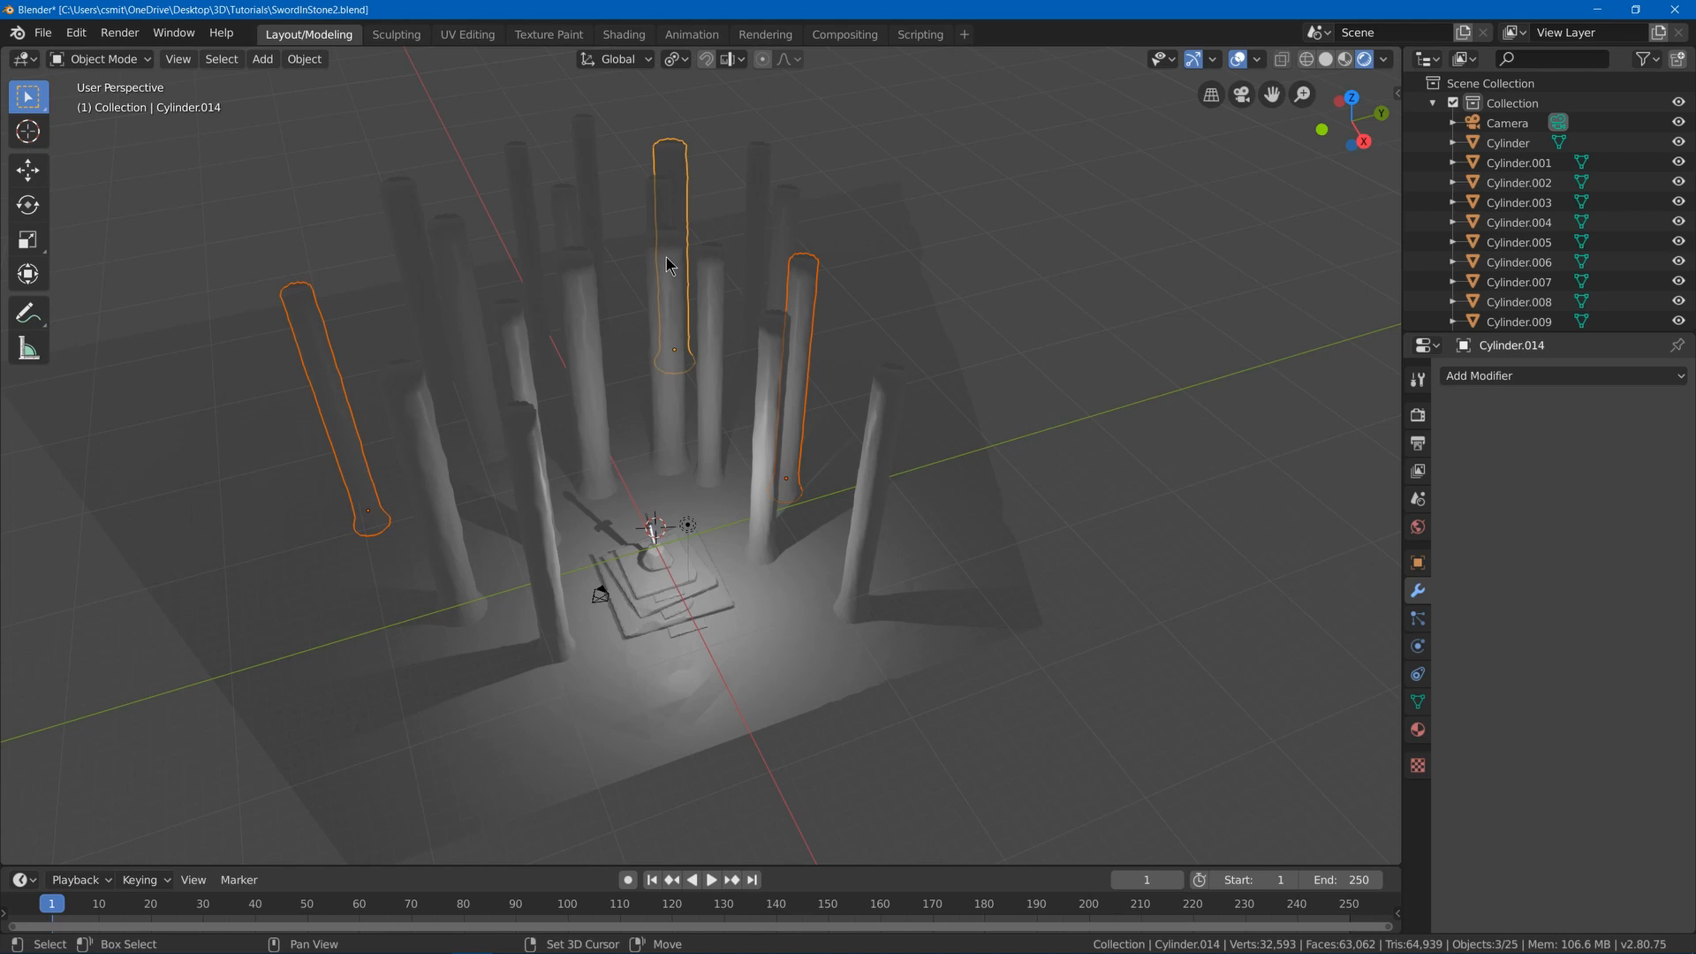
pyautogui.keyDown('shift'); pyautogui.click(592, 329); pyautogui.keyUp('shift')
pyautogui.press('s')
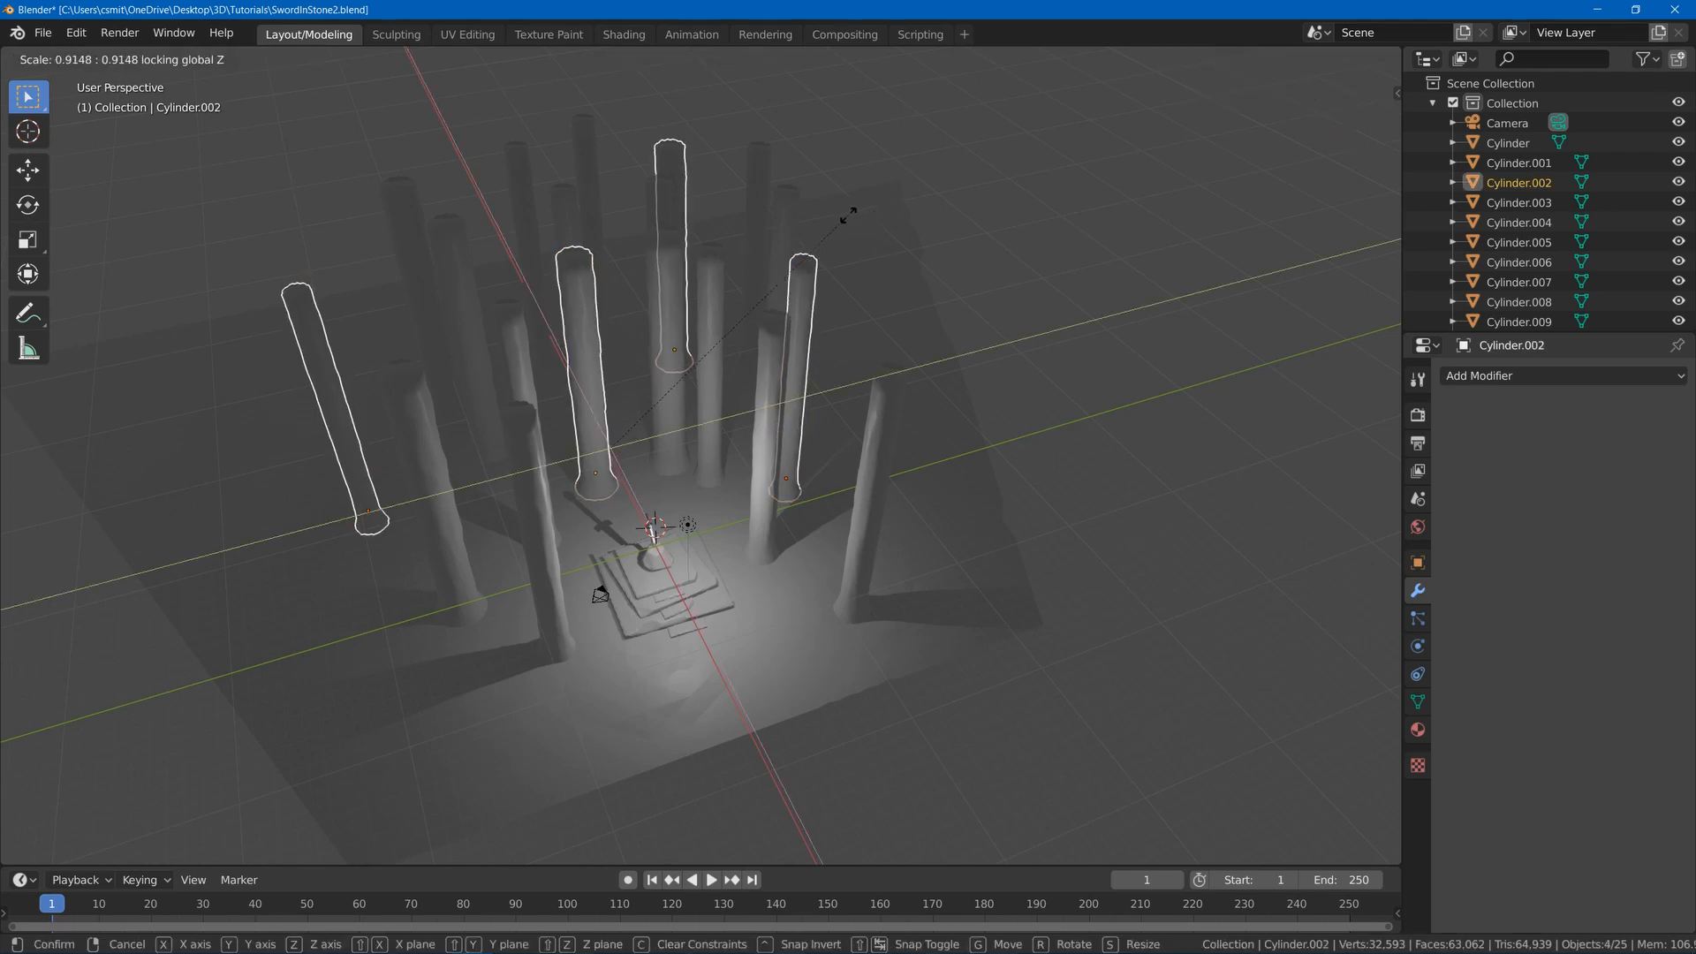
pyautogui.click(849, 215)
pyautogui.moveTo(843, 223); pyautogui.dragTo(743, 274, button='middle')
pyautogui.hotkey('alt', 'a')
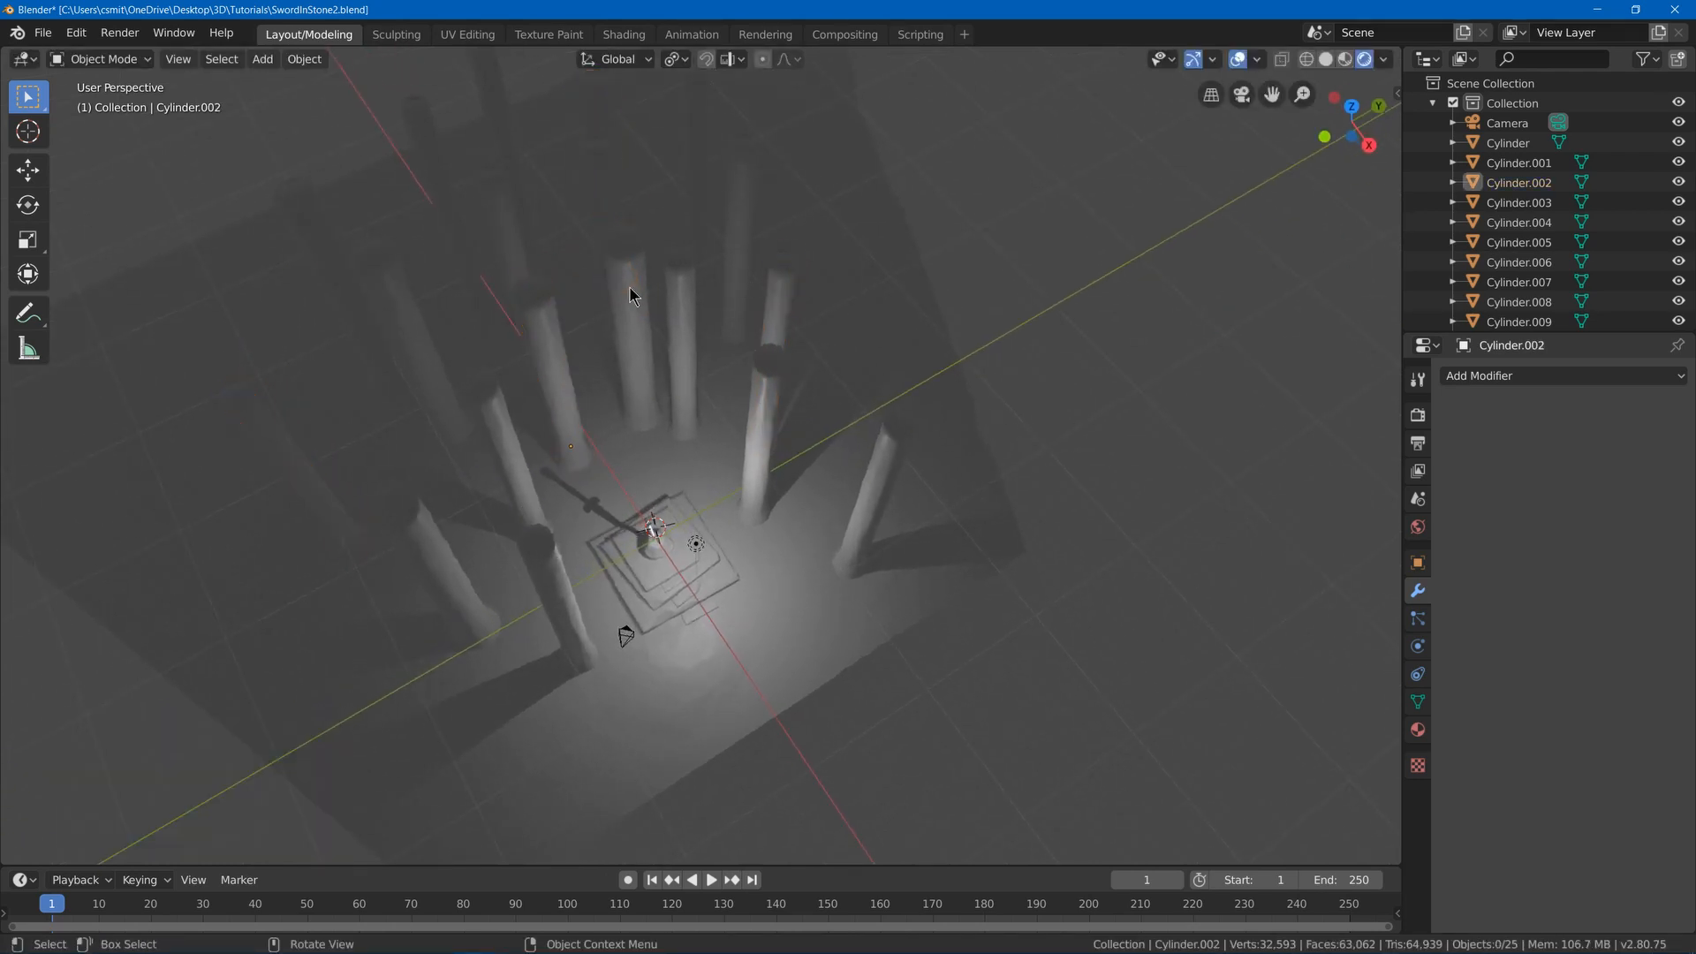
# - Rotate five trunks behind and beside the platform around the global Z axis to vary their shapes
pyautogui.click(630, 286)
pyautogui.keyDown('shift'); pyautogui.click(395, 322); pyautogui.keyUp('shift')
pyautogui.keyDown('shift'); pyautogui.click(490, 256); pyautogui.keyUp('shift')
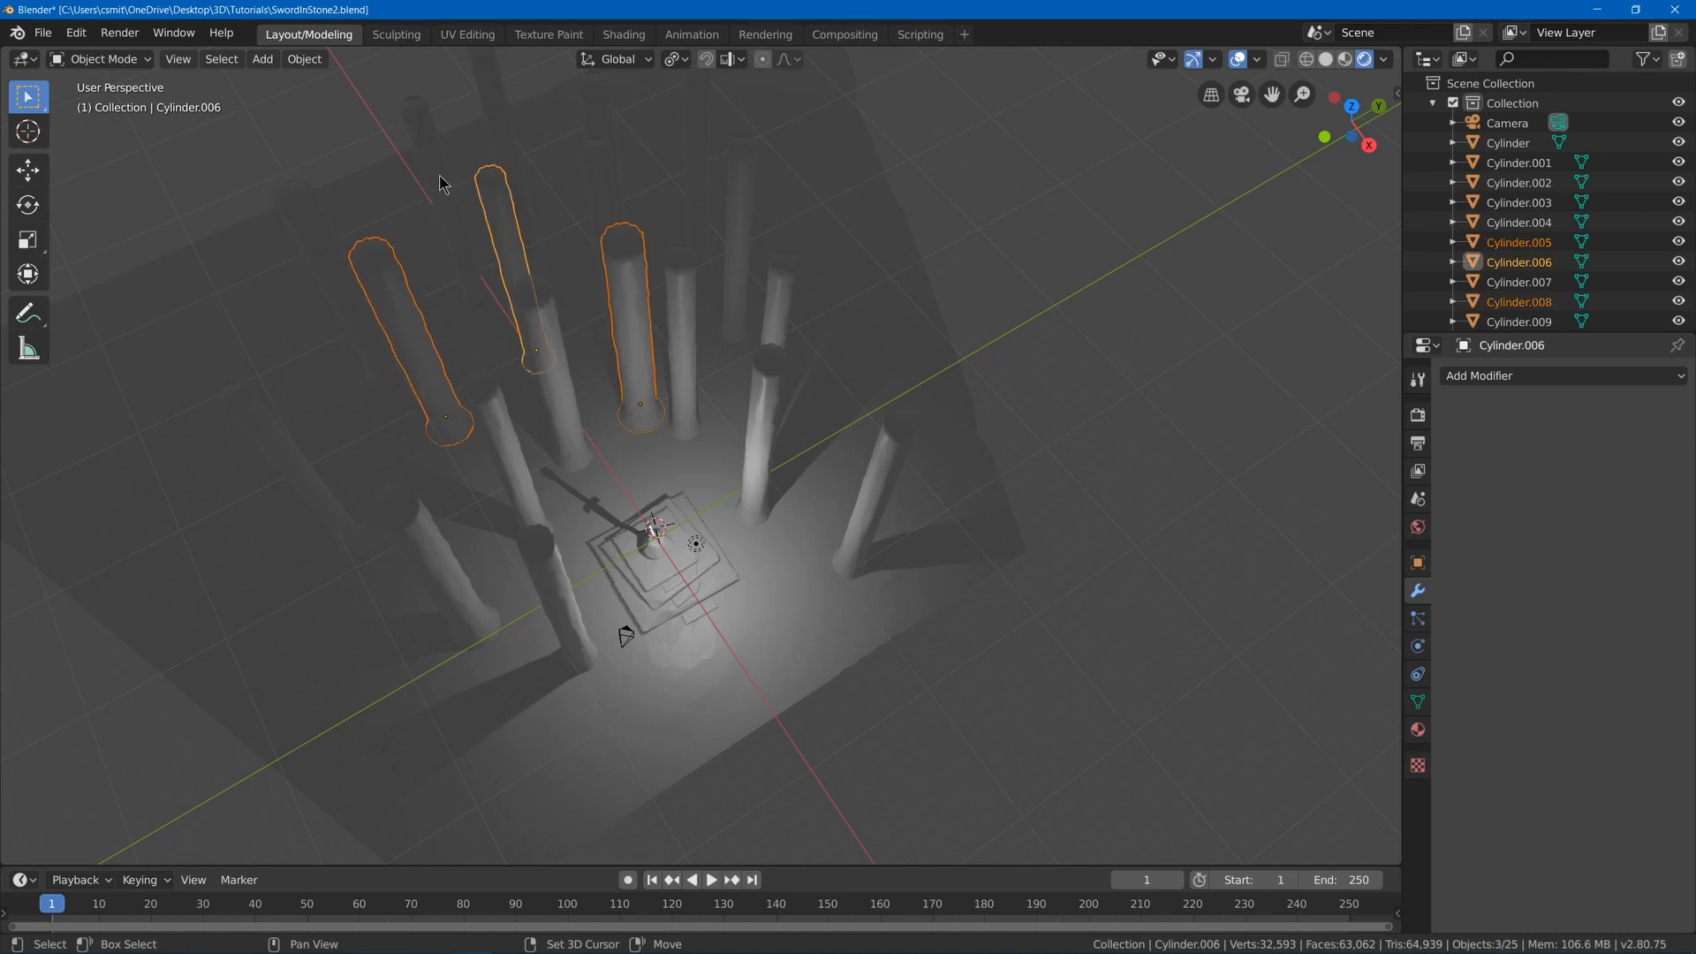
pyautogui.keyDown('shift'); pyautogui.click(425, 140); pyautogui.keyUp('shift')
pyautogui.keyDown('shift'); pyautogui.click(441, 562); pyautogui.keyUp('shift')
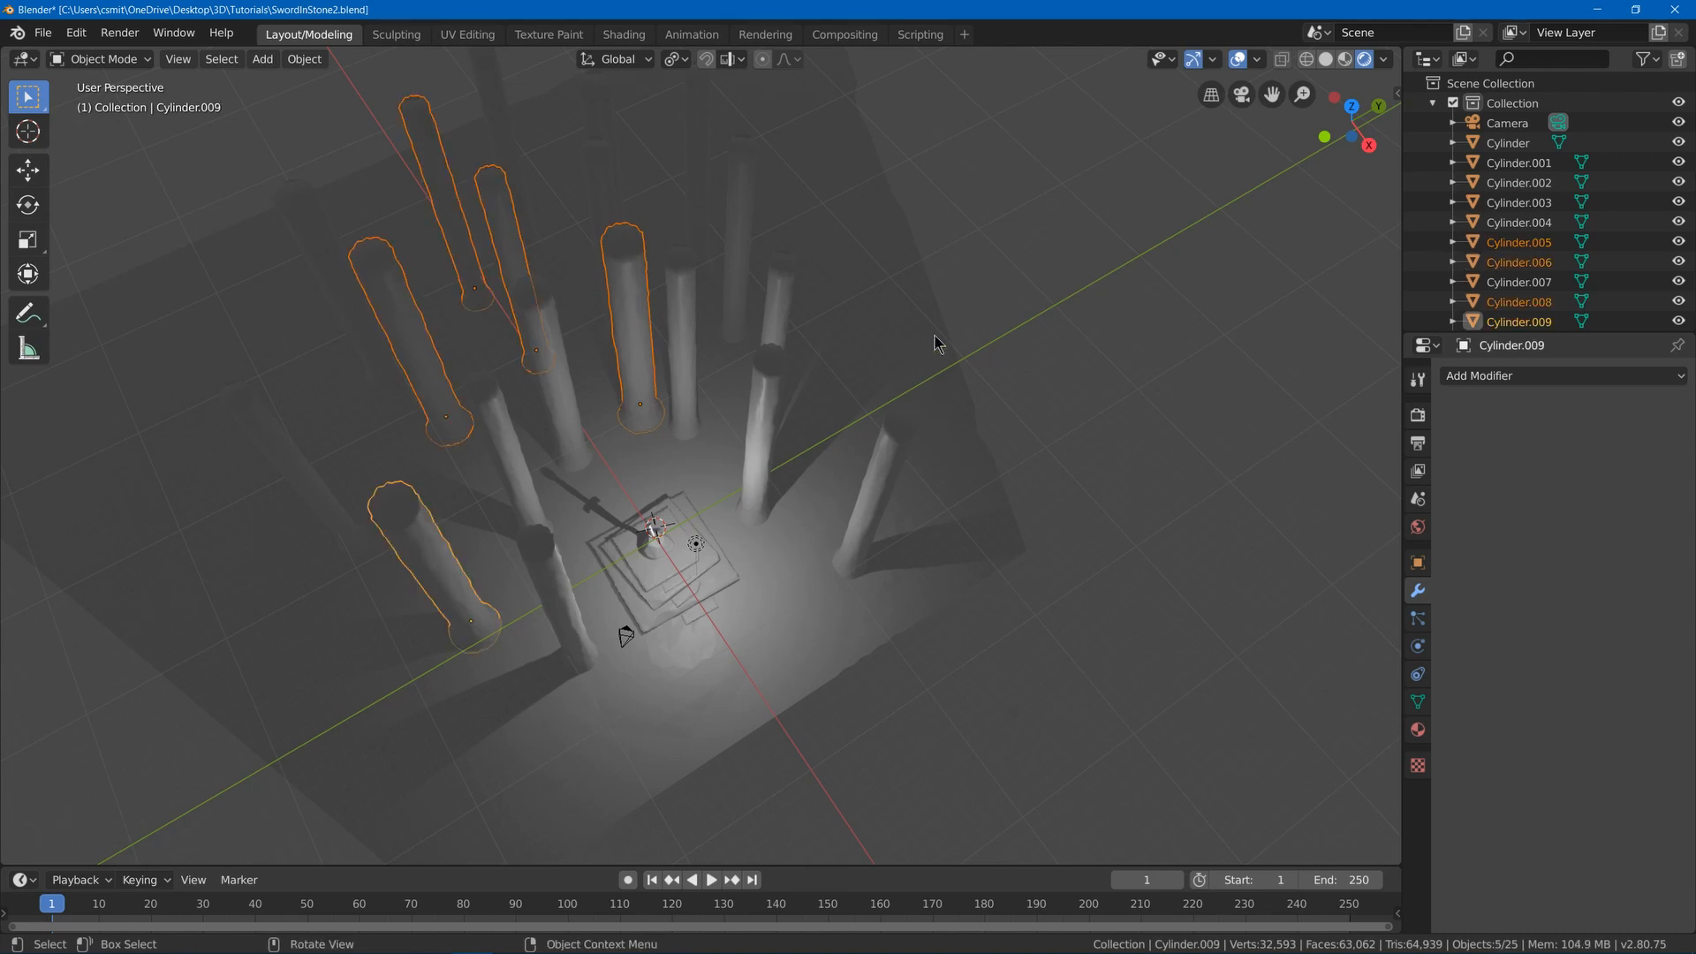
pyautogui.press('r')
pyautogui.press('z')
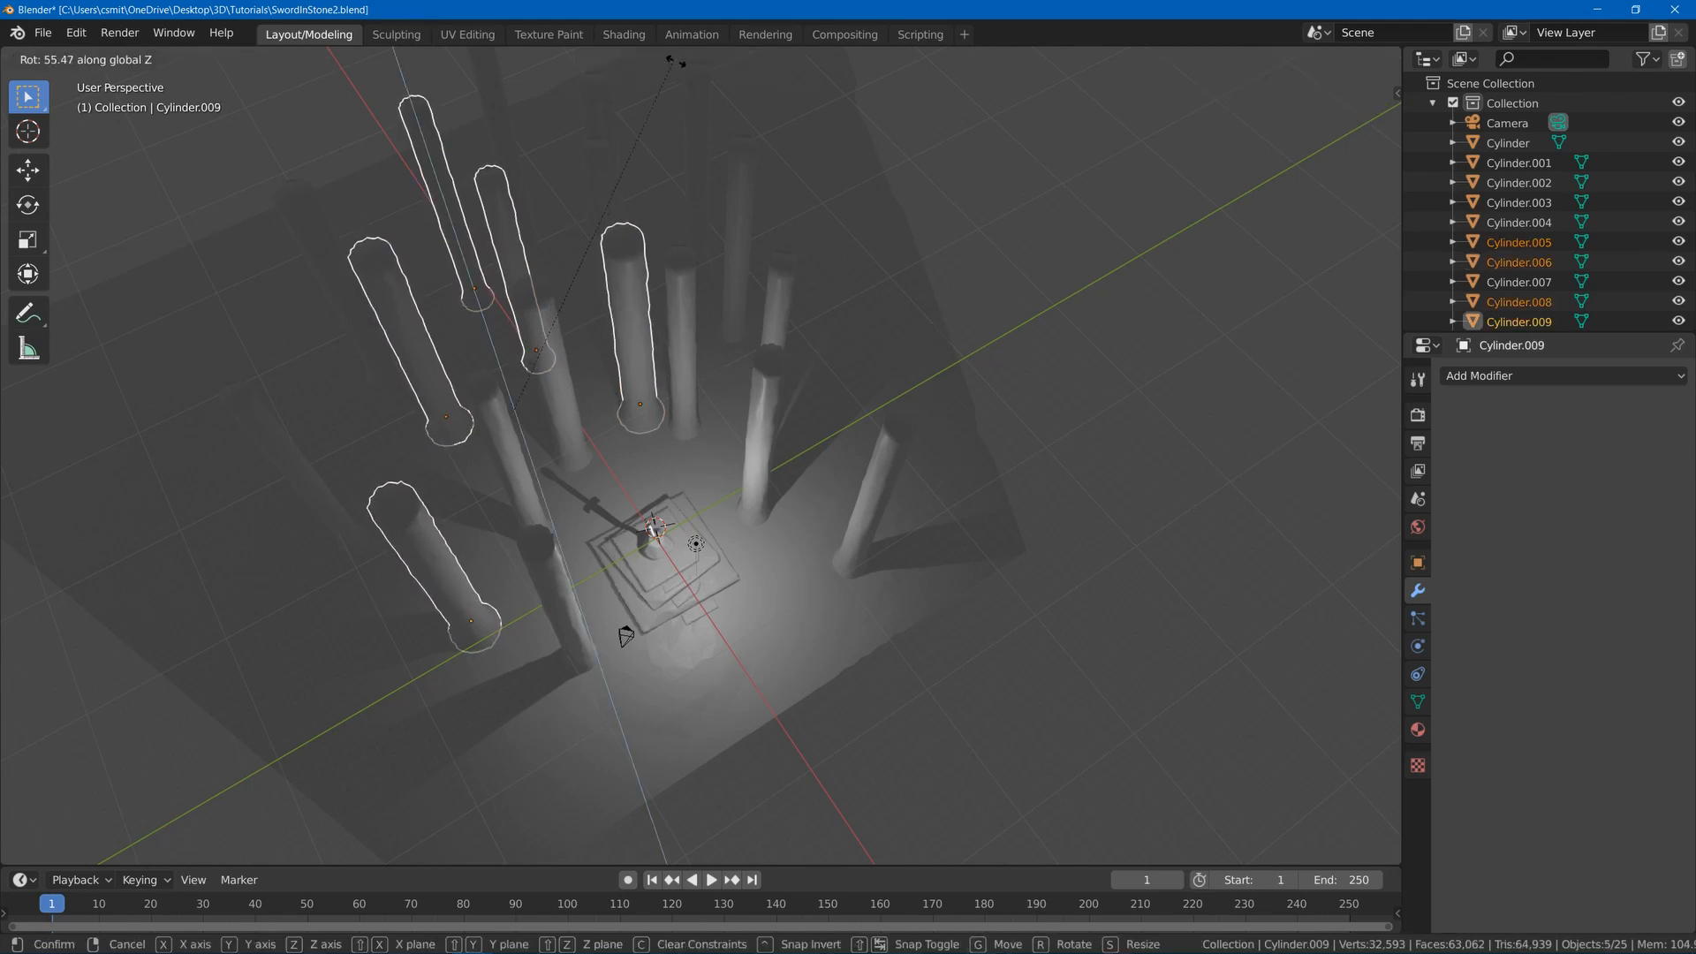
pyautogui.click(771, 200)
# - Rotate a different set of five trunks, mostly in the back rows, around the global Z axis
pyautogui.click(742, 221)
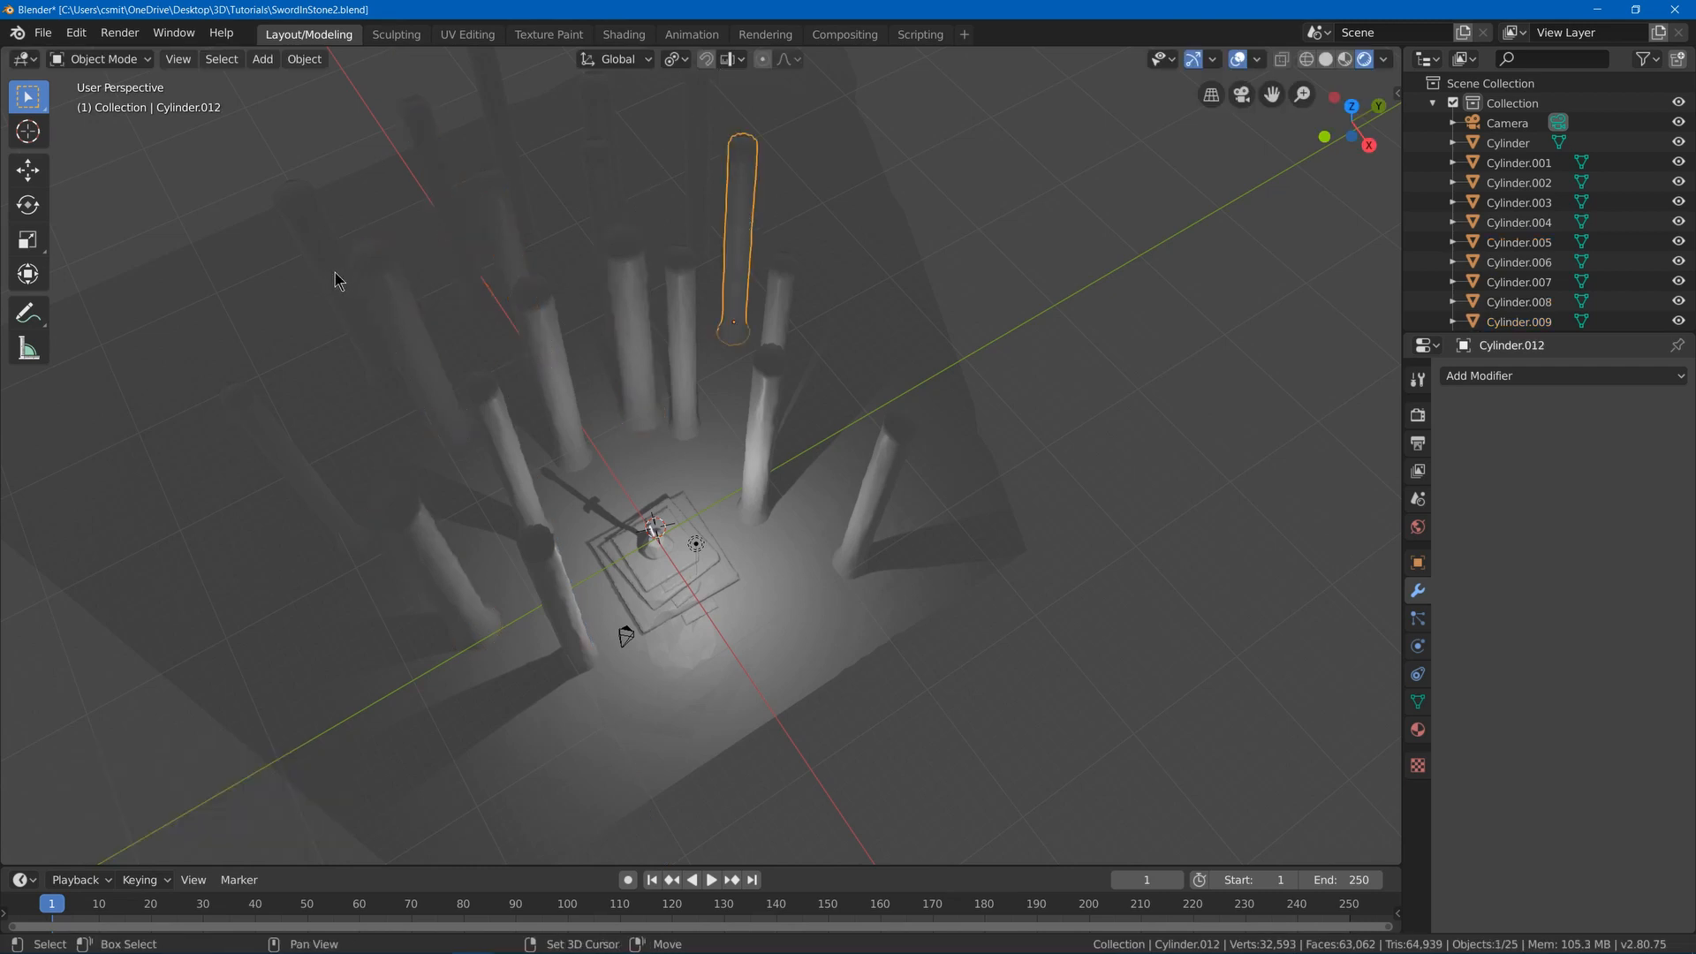
pyautogui.keyDown('shift'); pyautogui.click(626, 291); pyautogui.keyUp('shift')
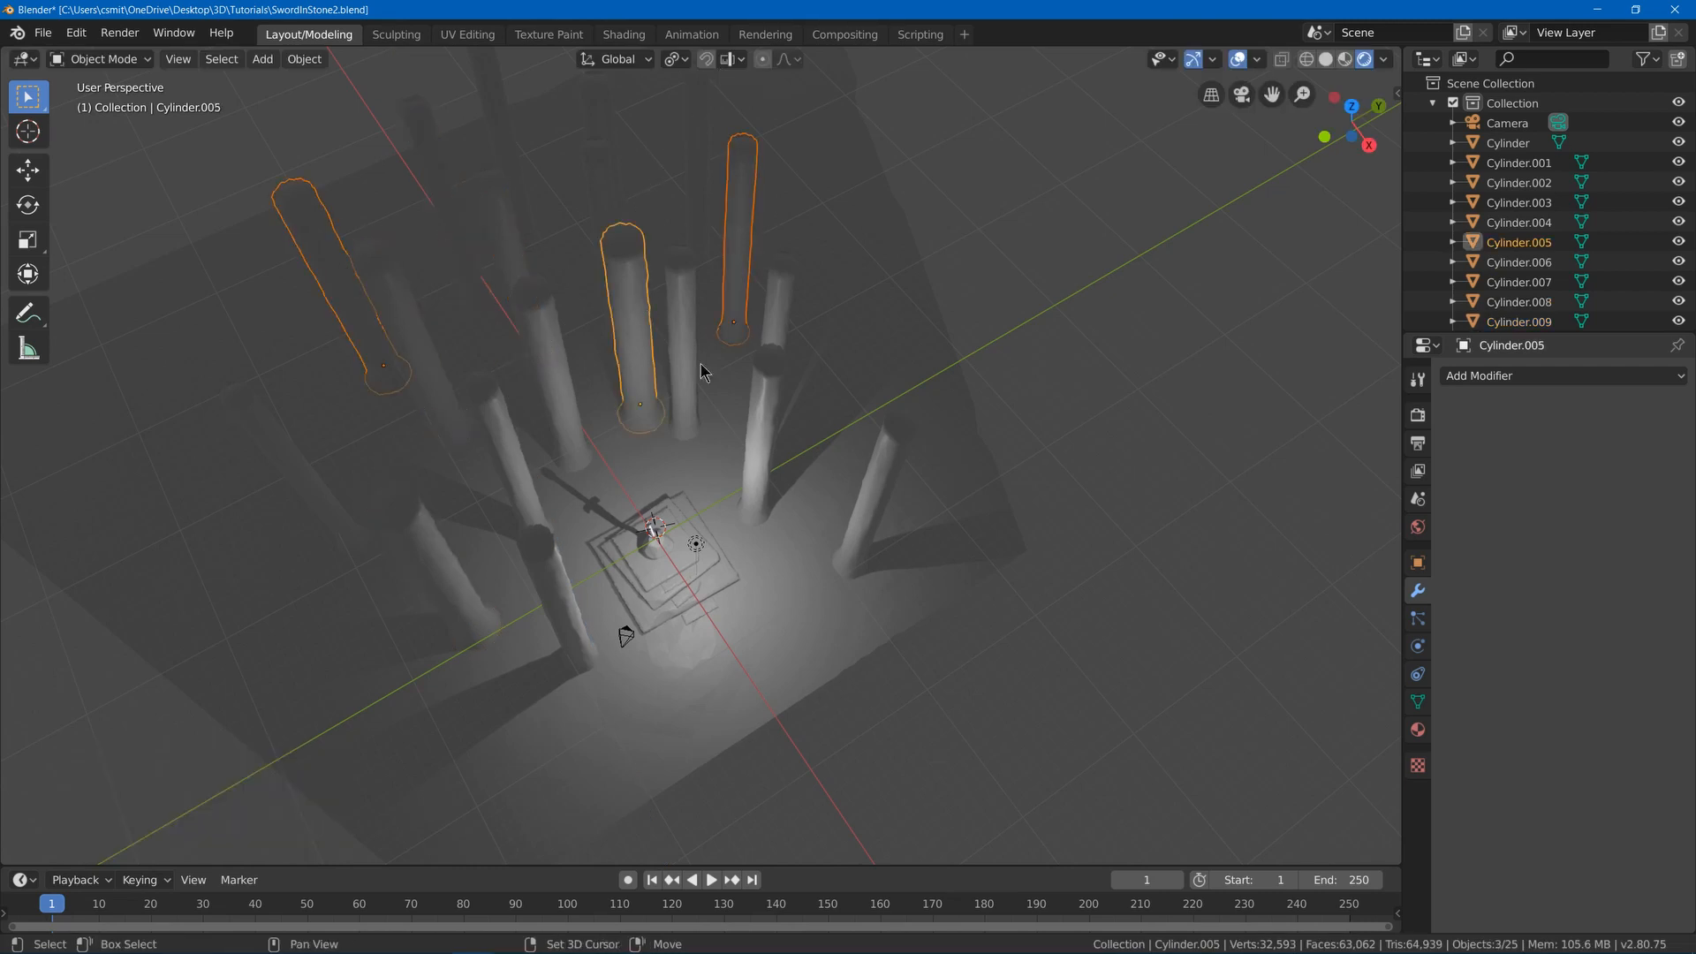
pyautogui.keyDown('shift'); pyautogui.click(602, 104); pyautogui.keyUp('shift')
pyautogui.keyDown('shift'); pyautogui.click(416, 140); pyautogui.keyUp('shift')
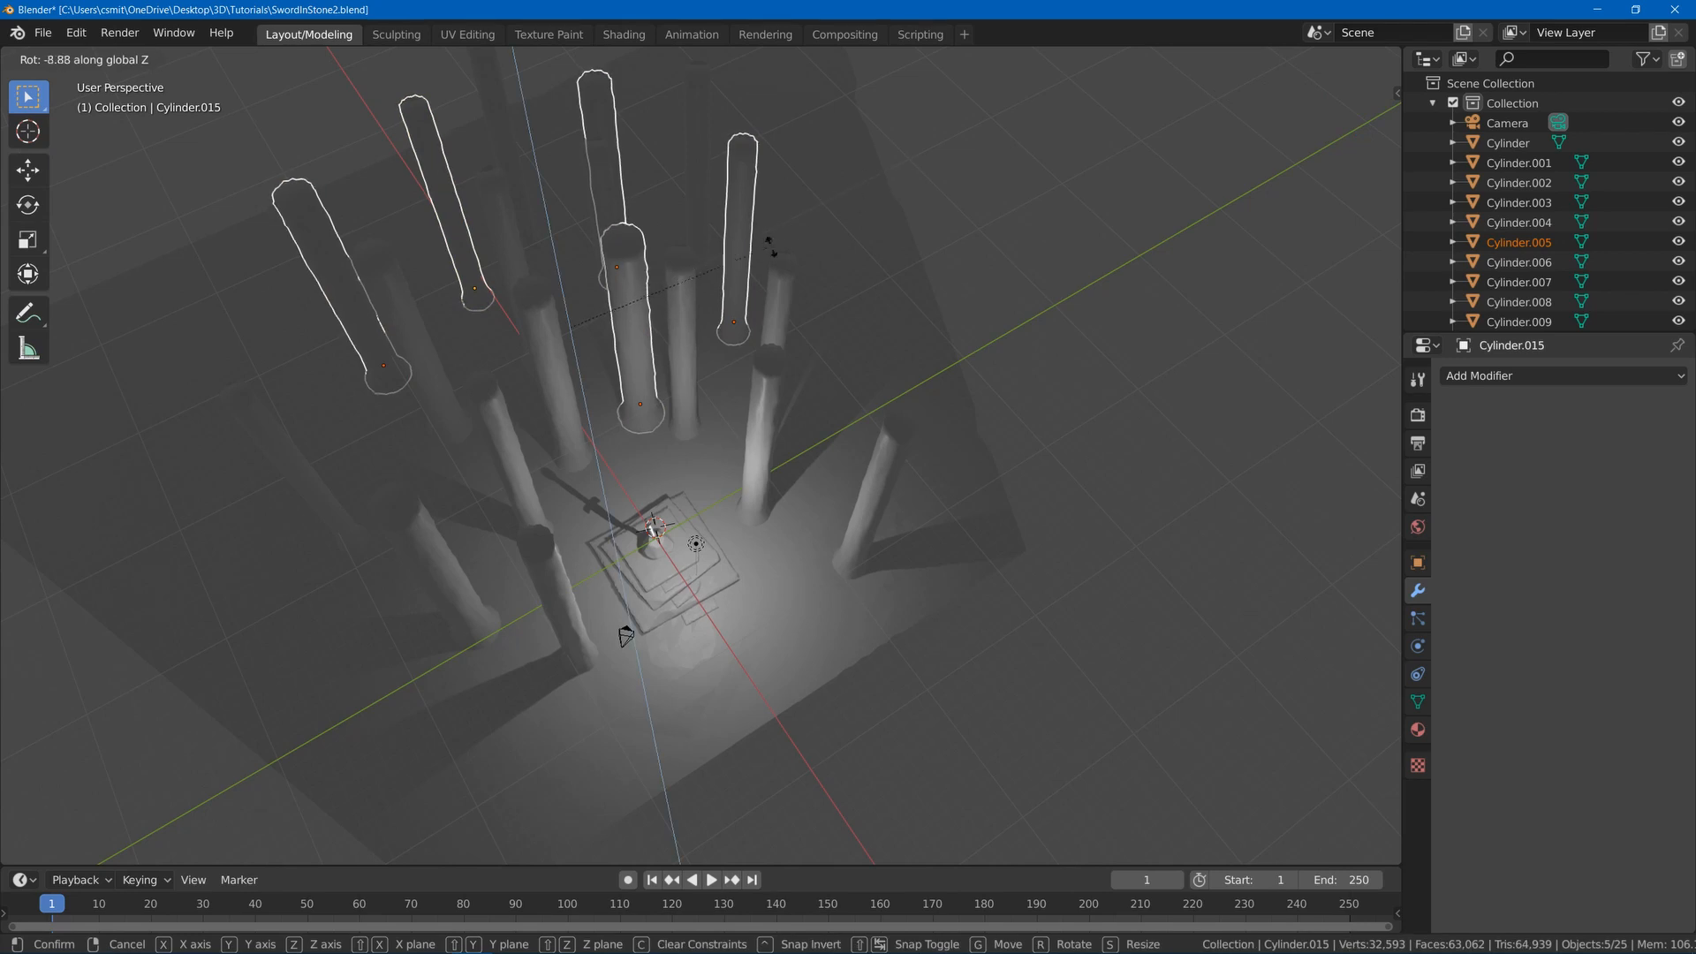
pyautogui.click(608, 324)
# - Rotate three trunks at the two sides of the platform around the global Z axis
pyautogui.click(768, 460)
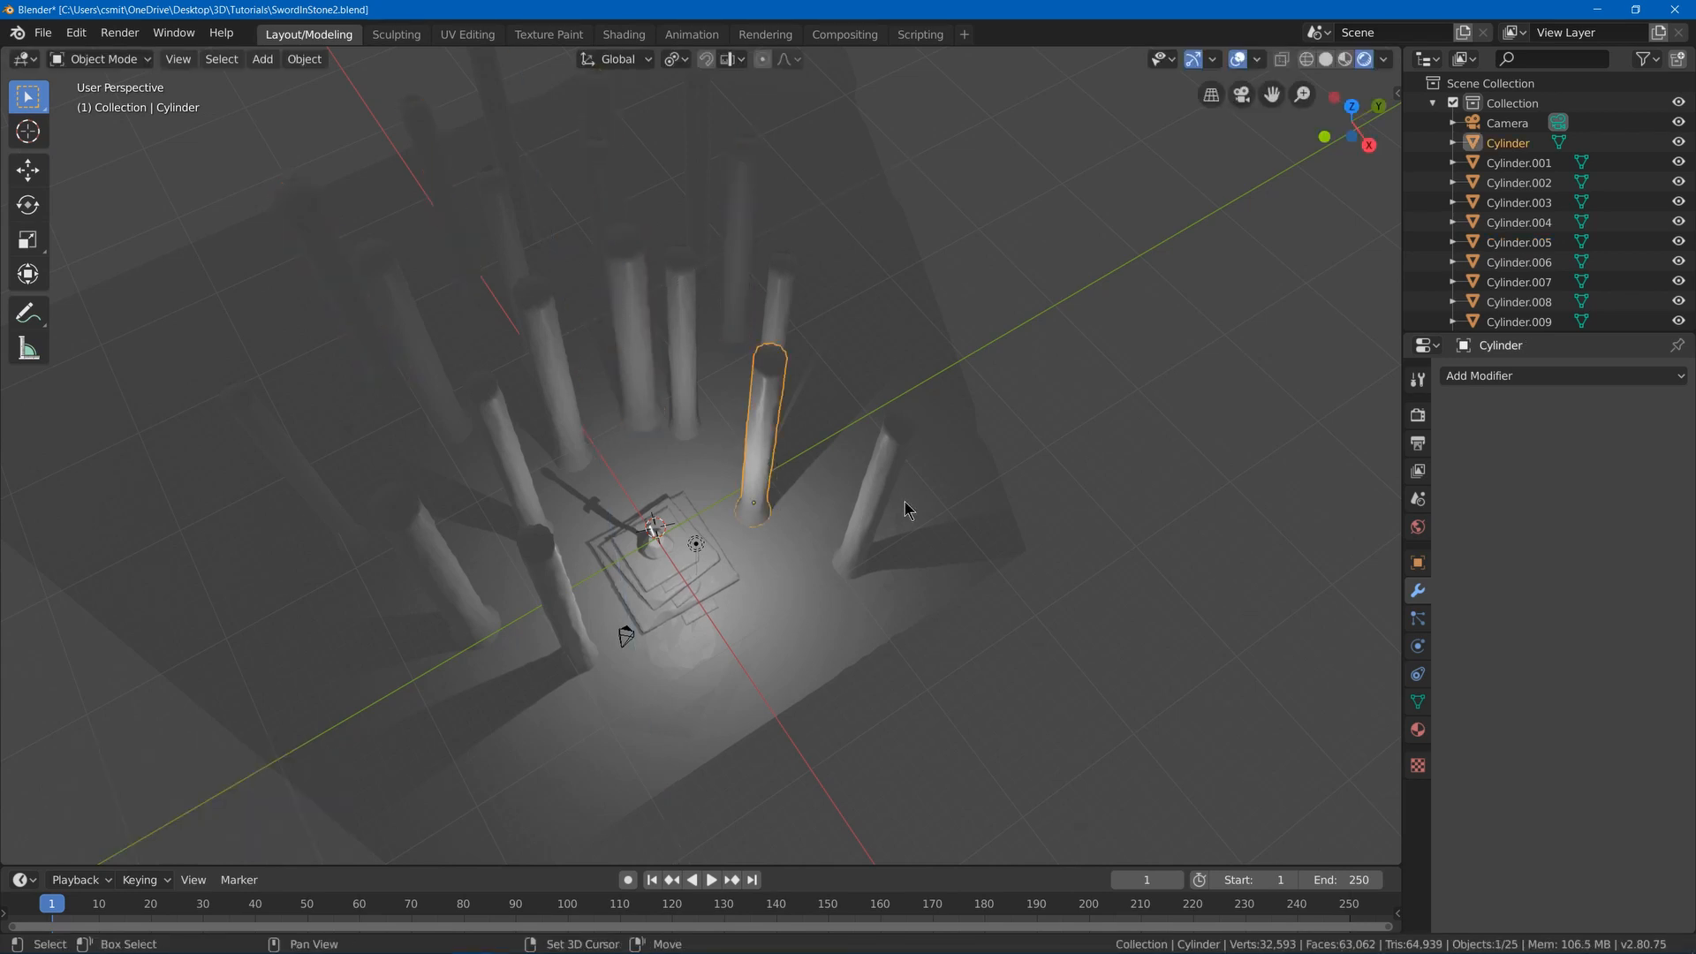
pyautogui.keyDown('shift'); pyautogui.click(886, 502); pyautogui.keyUp('shift')
pyautogui.keyDown('shift'); pyautogui.click(462, 583); pyautogui.keyUp('shift')
pyautogui.press('r')
pyautogui.press('z')
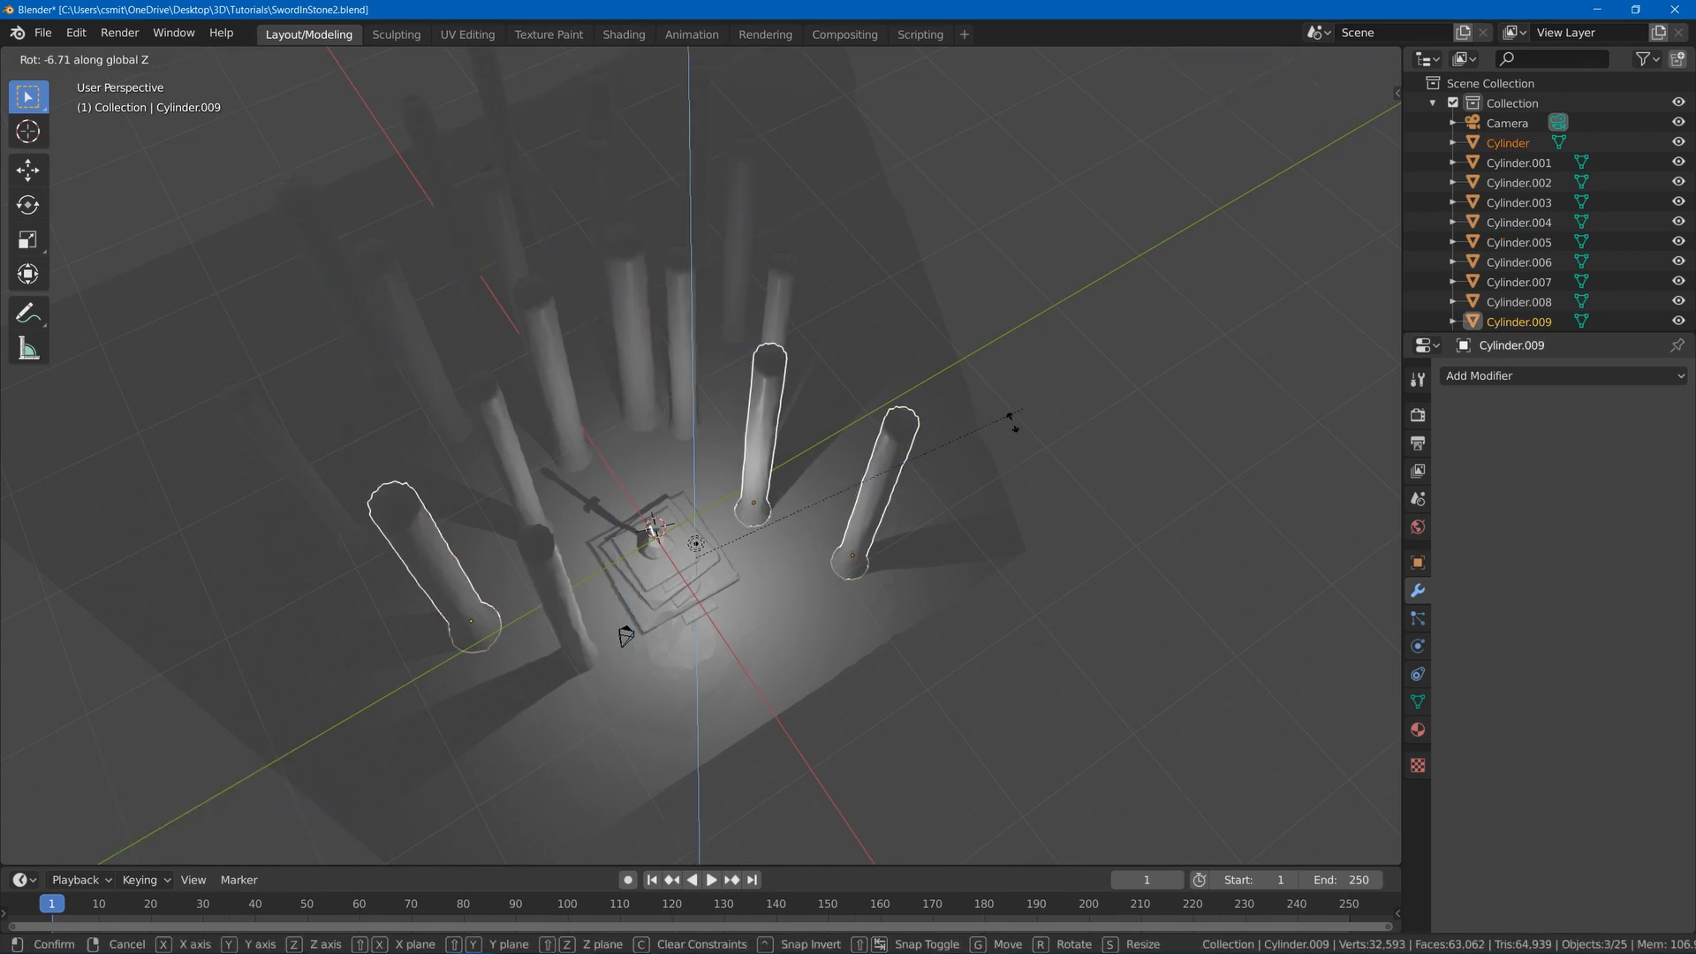
pyautogui.click(501, 614)
# - Select four trunks close around the platform and rotate them twice around the global Z axis, the second time by about 9.8°
pyautogui.click(546, 575)
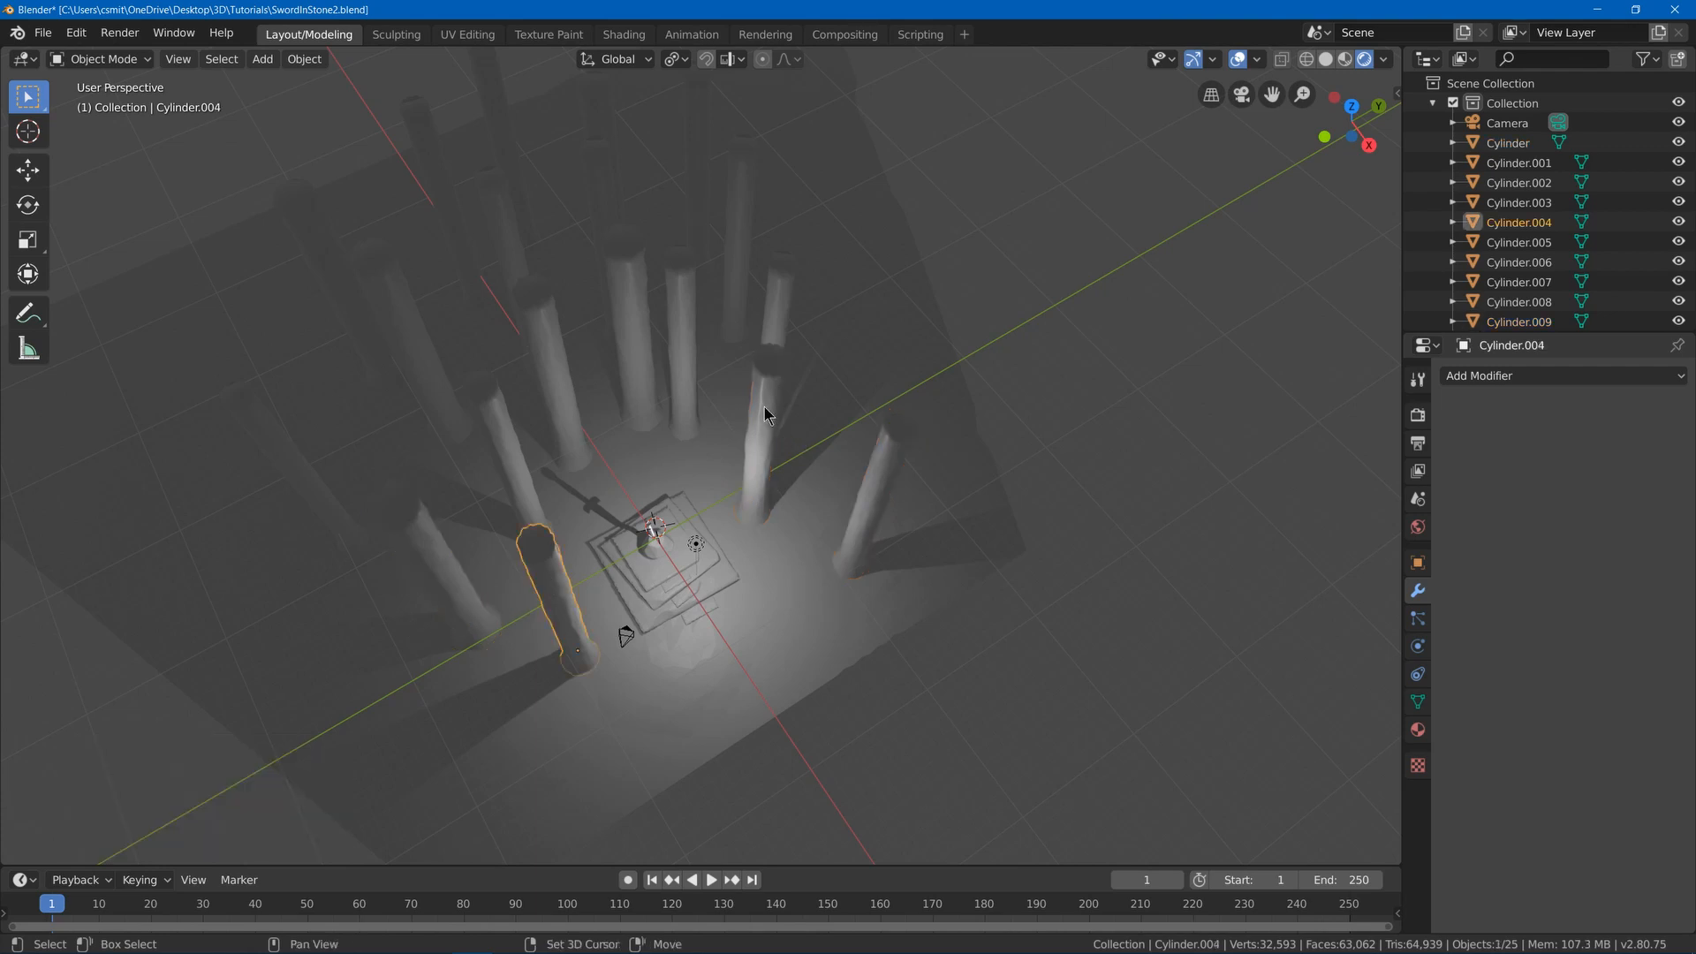
pyautogui.keyDown('shift'); pyautogui.click(764, 407); pyautogui.keyUp('shift')
pyautogui.keyDown('shift'); pyautogui.moveTo(505, 439); pyautogui.dragTo(514, 437); pyautogui.keyUp('shift')
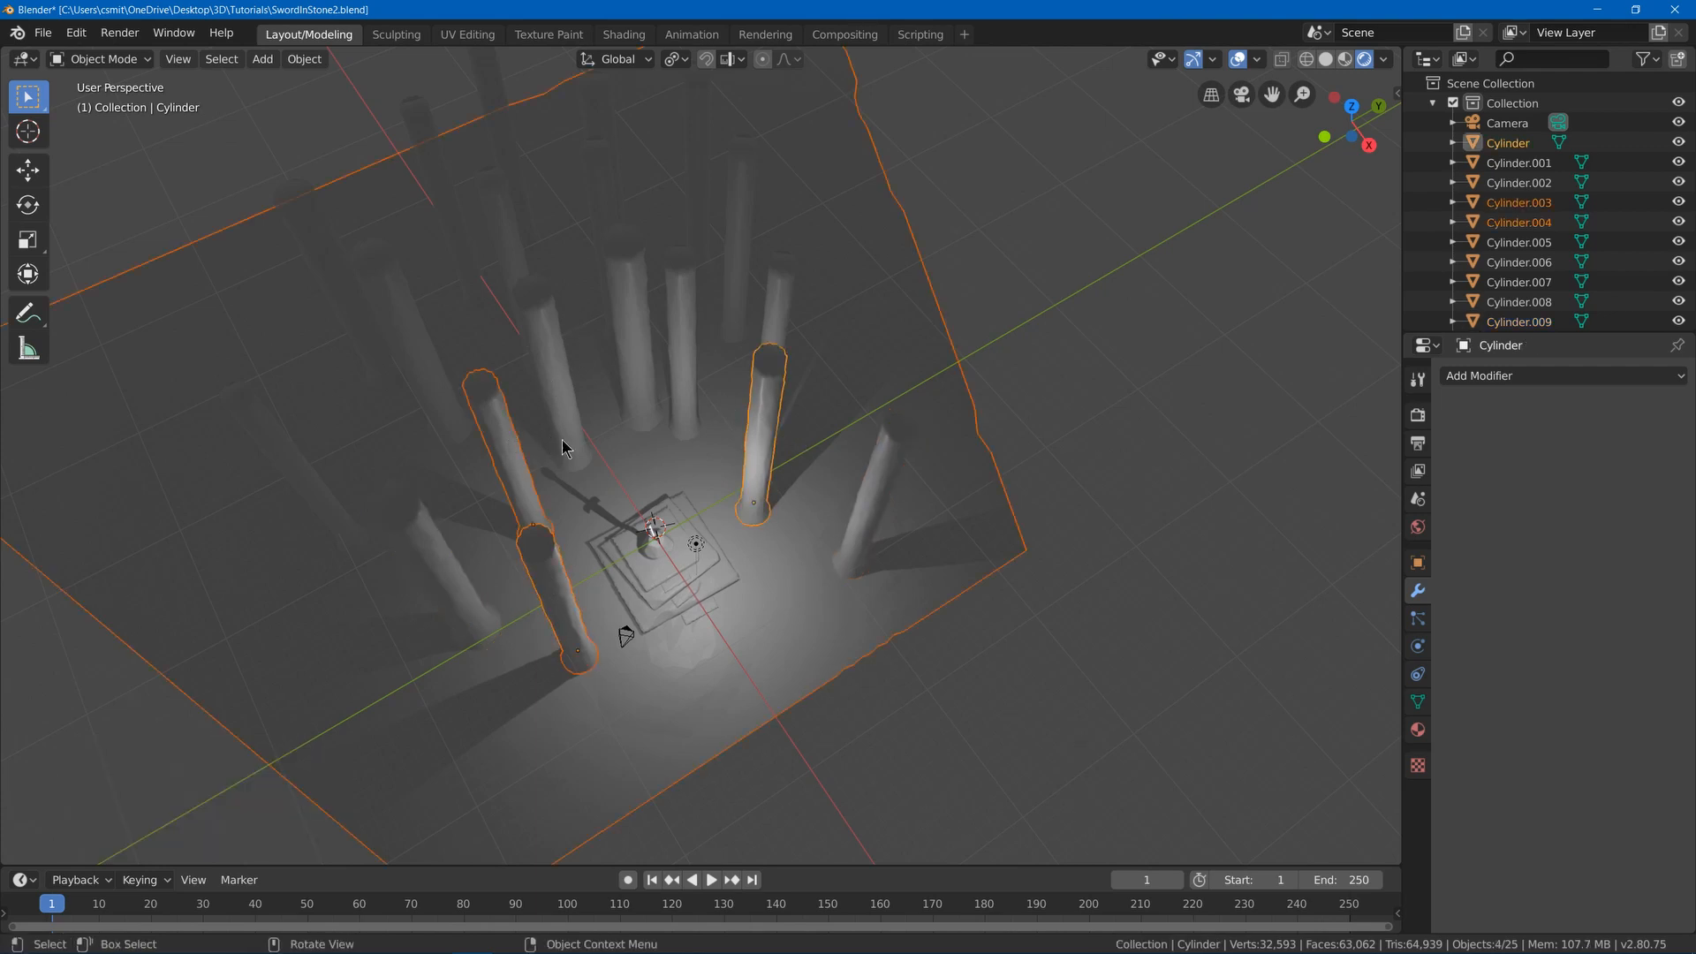
pyautogui.hotkey('ctrl', 'z')
pyautogui.keyDown('shift'); pyautogui.click(507, 443); pyautogui.keyUp('shift')
pyautogui.keyDown('shift'); pyautogui.click(565, 375); pyautogui.keyUp('shift')
pyautogui.press('r')
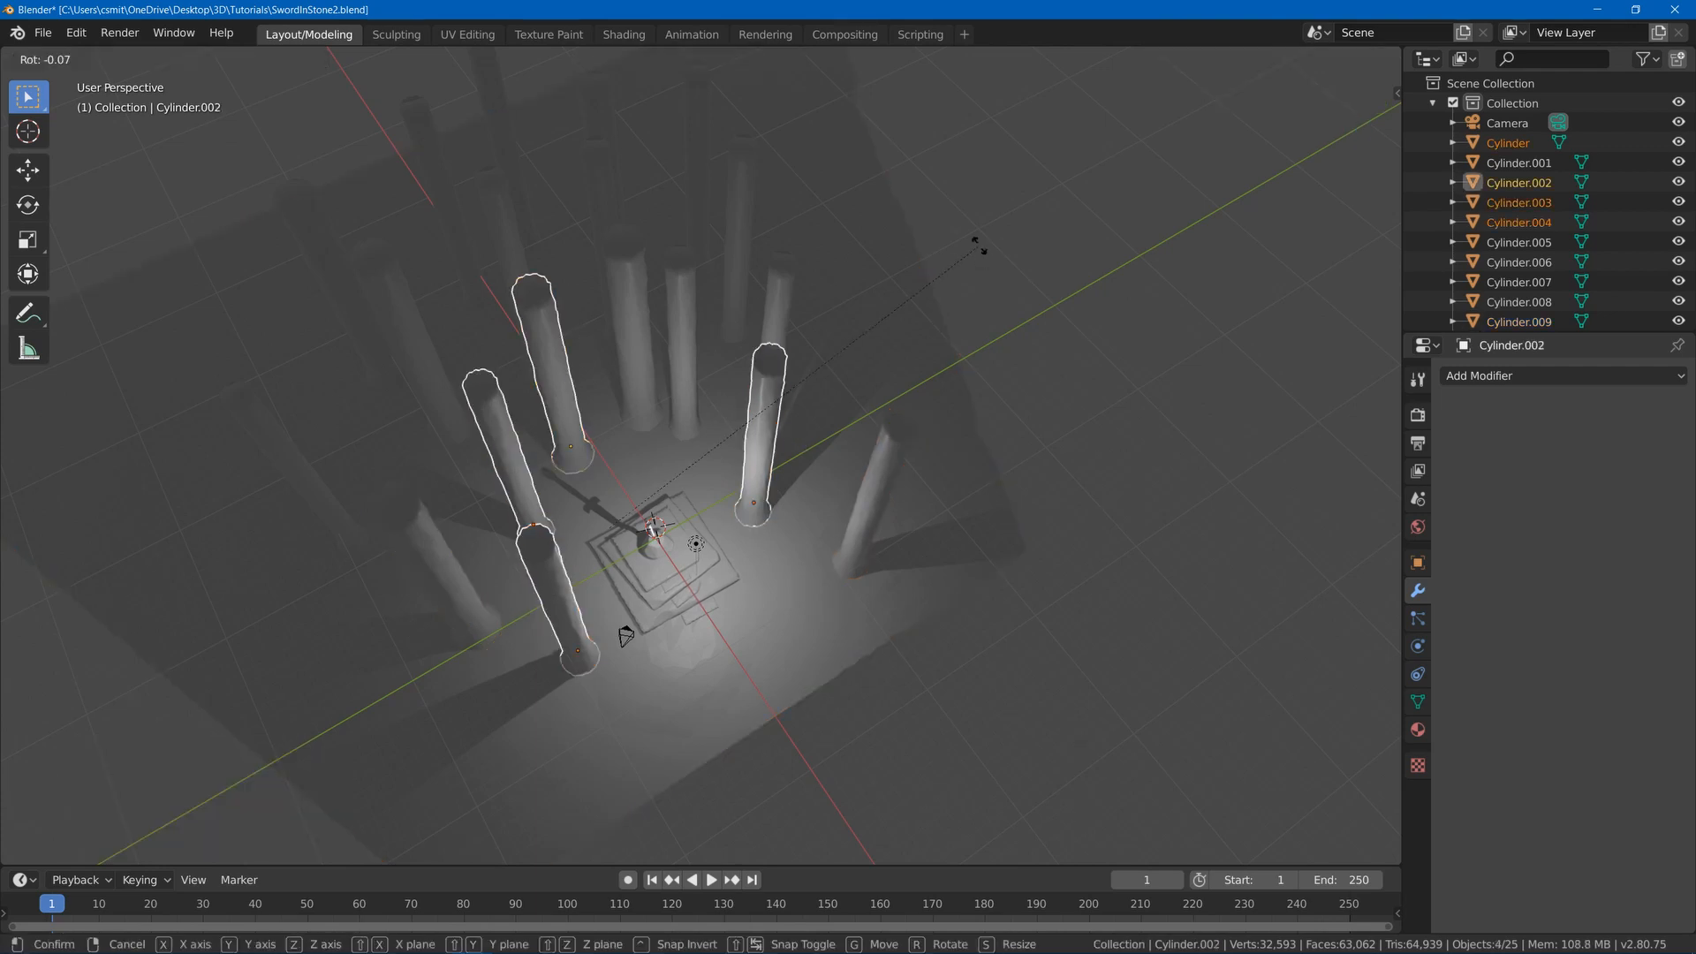
pyautogui.press('z')
pyautogui.click(714, 466)
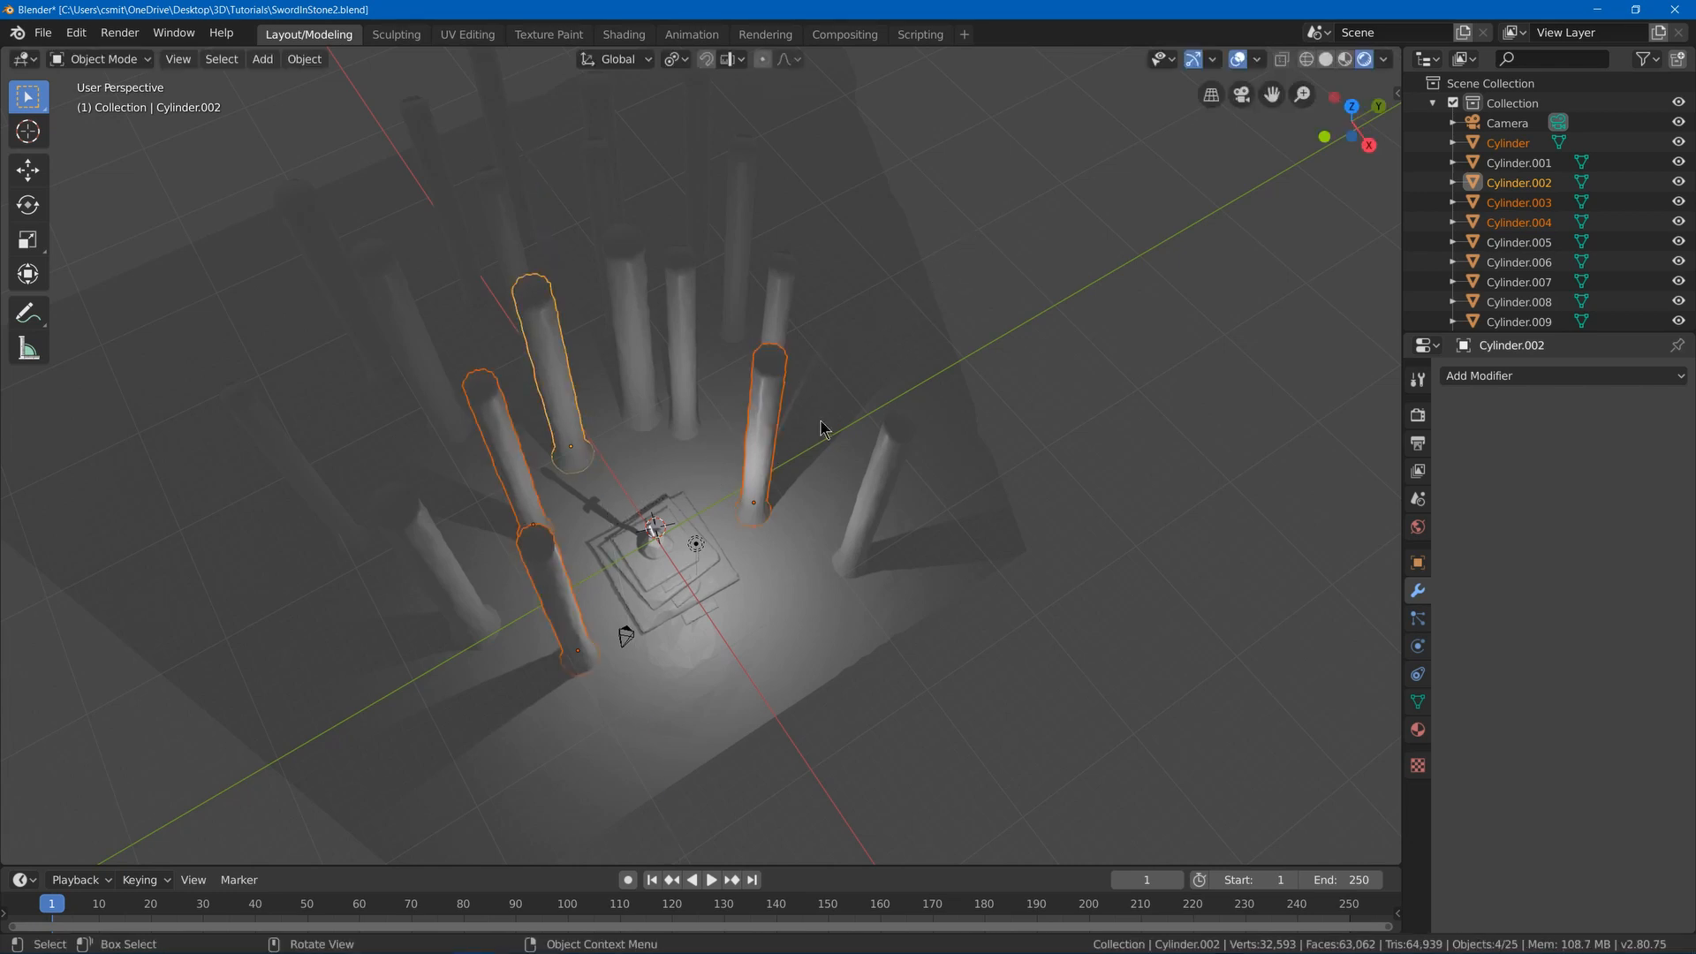
pyautogui.press('r')
pyautogui.press('z')
pyautogui.click(668, 484)
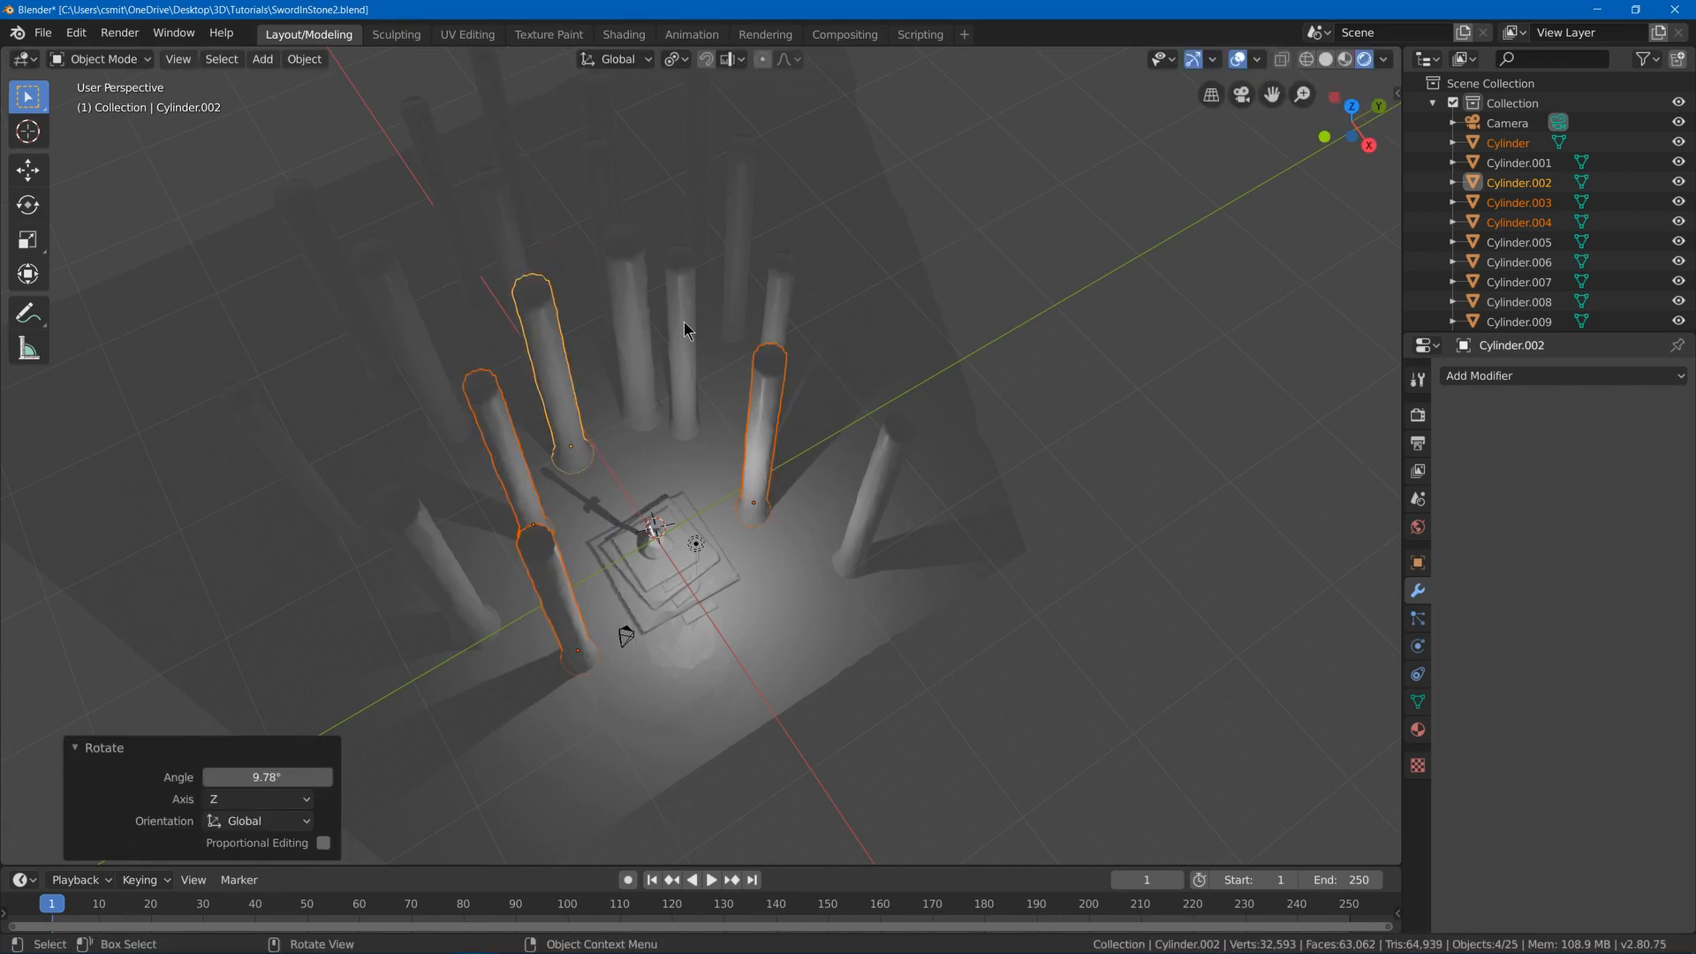
# - Rotate the two adjacent trunks behind the platform and one outlying trunk around the global Z axis
pyautogui.click(684, 325)
pyautogui.keyDown('shift'); pyautogui.click(629, 318); pyautogui.keyUp('shift')
pyautogui.keyDown('shift'); pyautogui.click(295, 453); pyautogui.keyUp('shift')
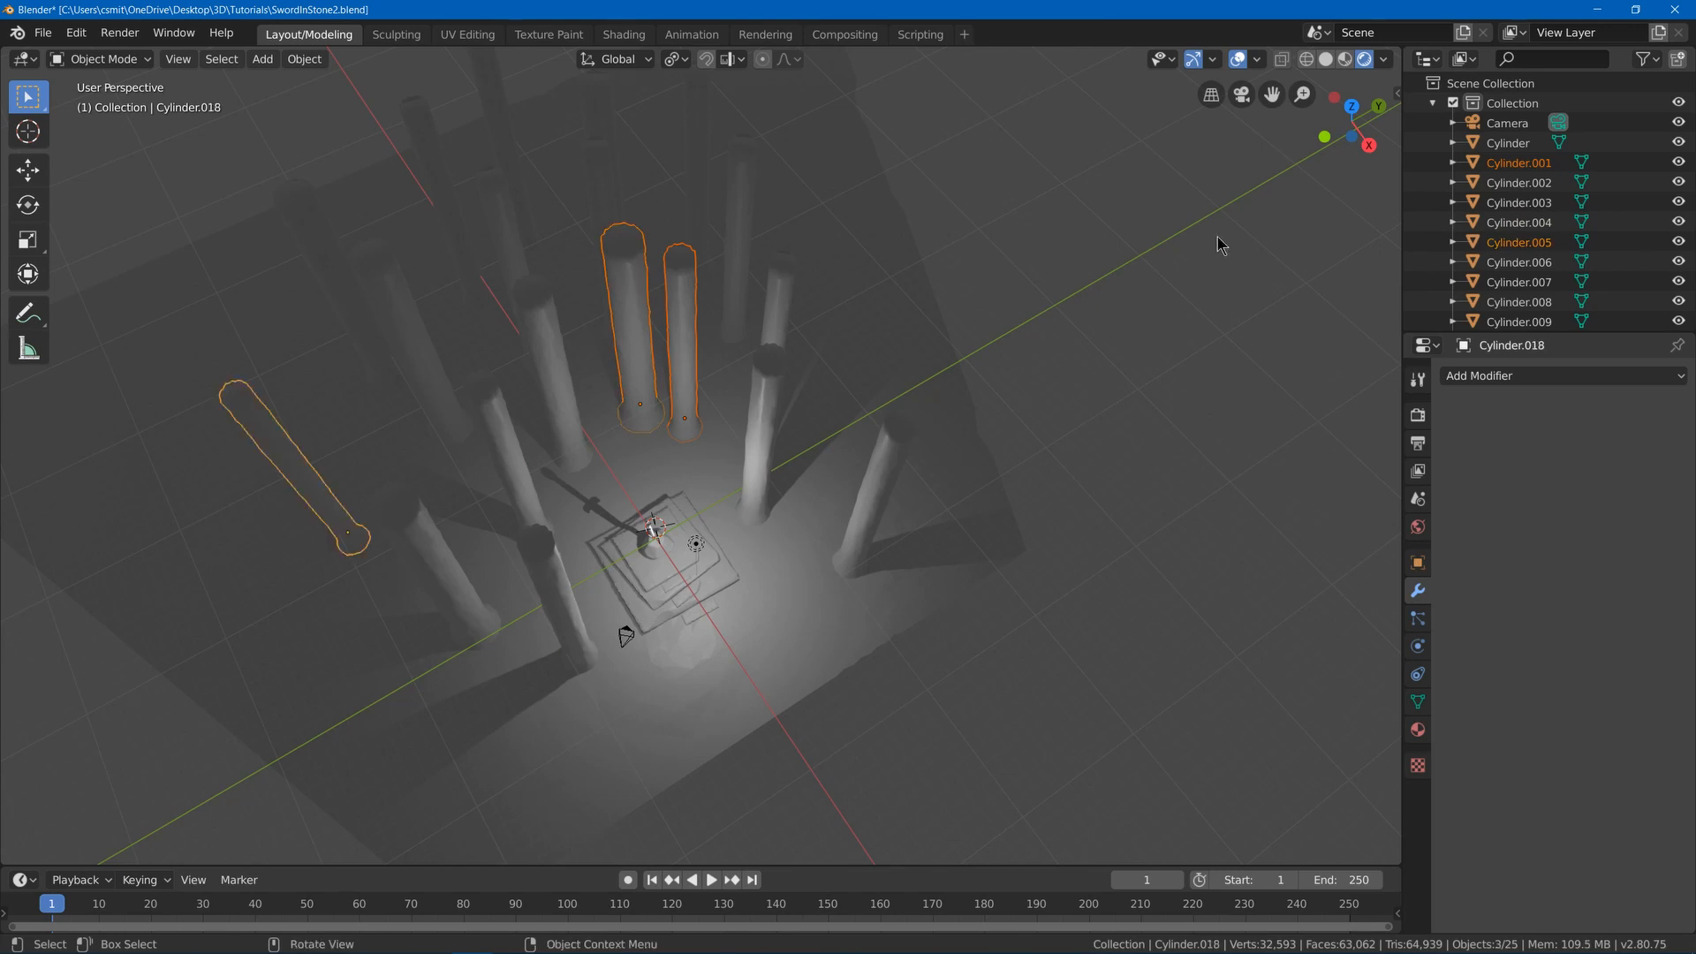
pyautogui.press('r')
pyautogui.press('z')
pyautogui.click(1218, 347)
# - Tilt three trunks behind the platform slightly in the front view, starting with the one beside the bright trunk by about -2.1°
pyautogui.moveTo(917, 358); pyautogui.dragTo(848, 265, button='middle')
pyautogui.scroll(4, 845, 274)
pyautogui.click(828, 300)
pyautogui.press('r')
pyautogui.click(1190, 295)
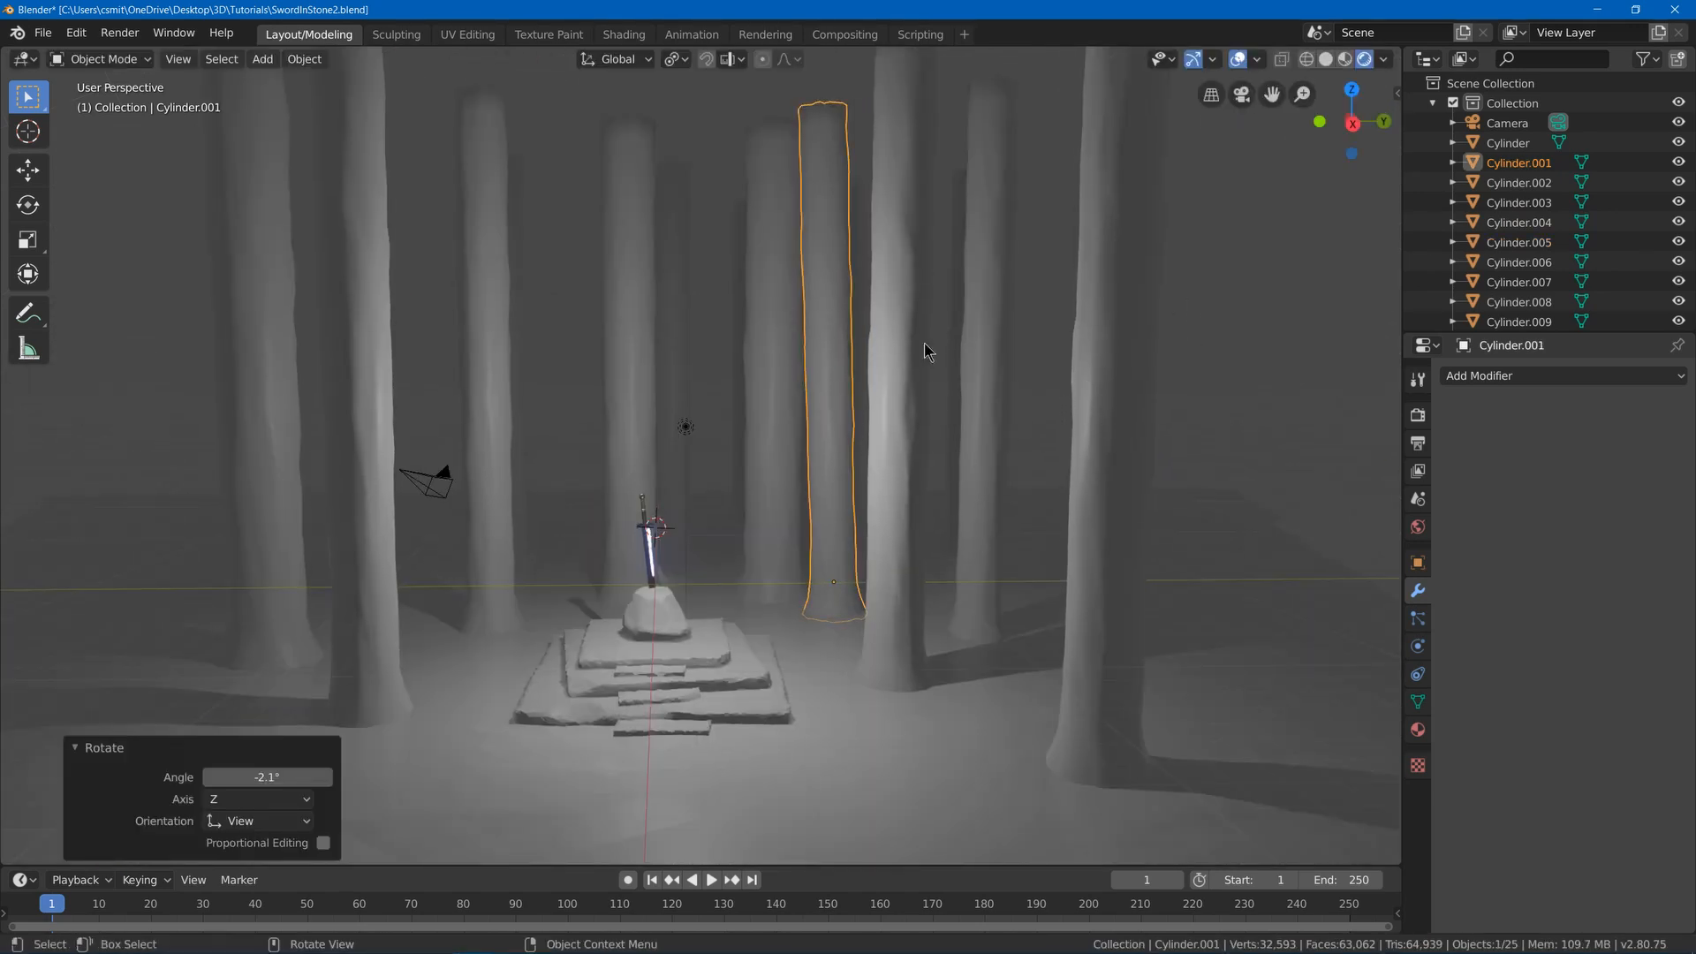
pyautogui.click(643, 406)
pyautogui.press('r')
pyautogui.click(928, 270)
pyautogui.click(497, 340)
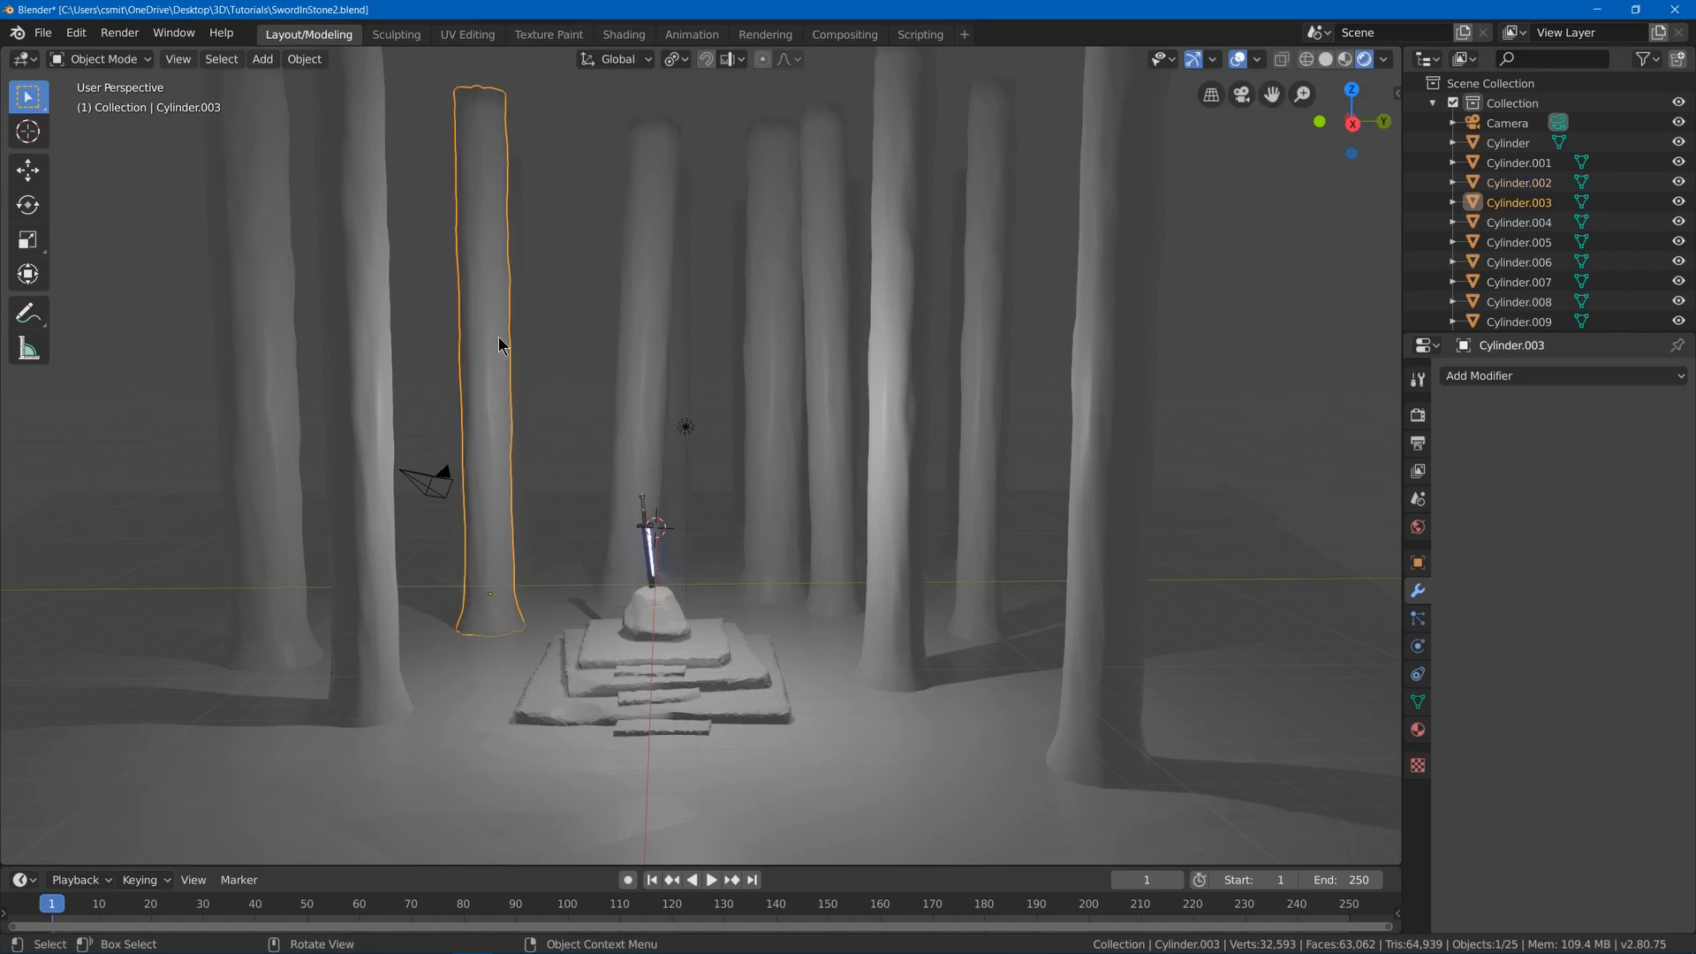
pyautogui.press('r')
pyautogui.click(681, 244)
# - Lean the bright trunk beside the platform inward and tilt the trunk on the opposite side by about 3°
pyautogui.click(892, 353)
pyautogui.press('r')
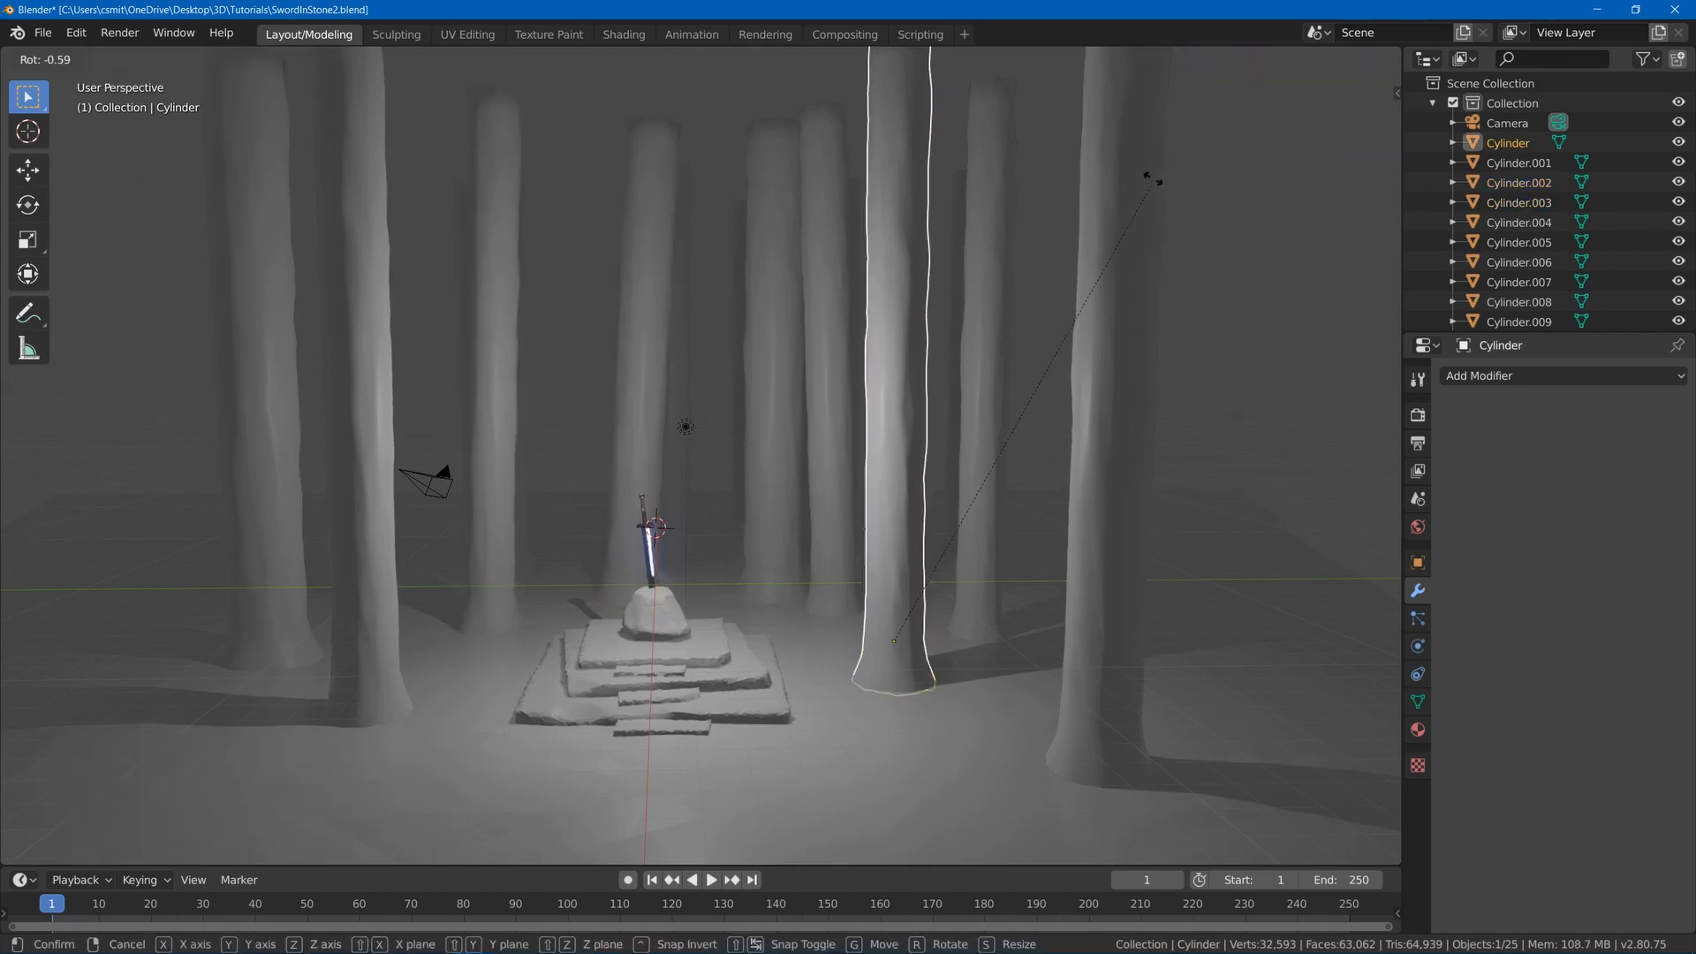
pyautogui.click(1108, 145)
pyautogui.click(374, 337)
pyautogui.press('r')
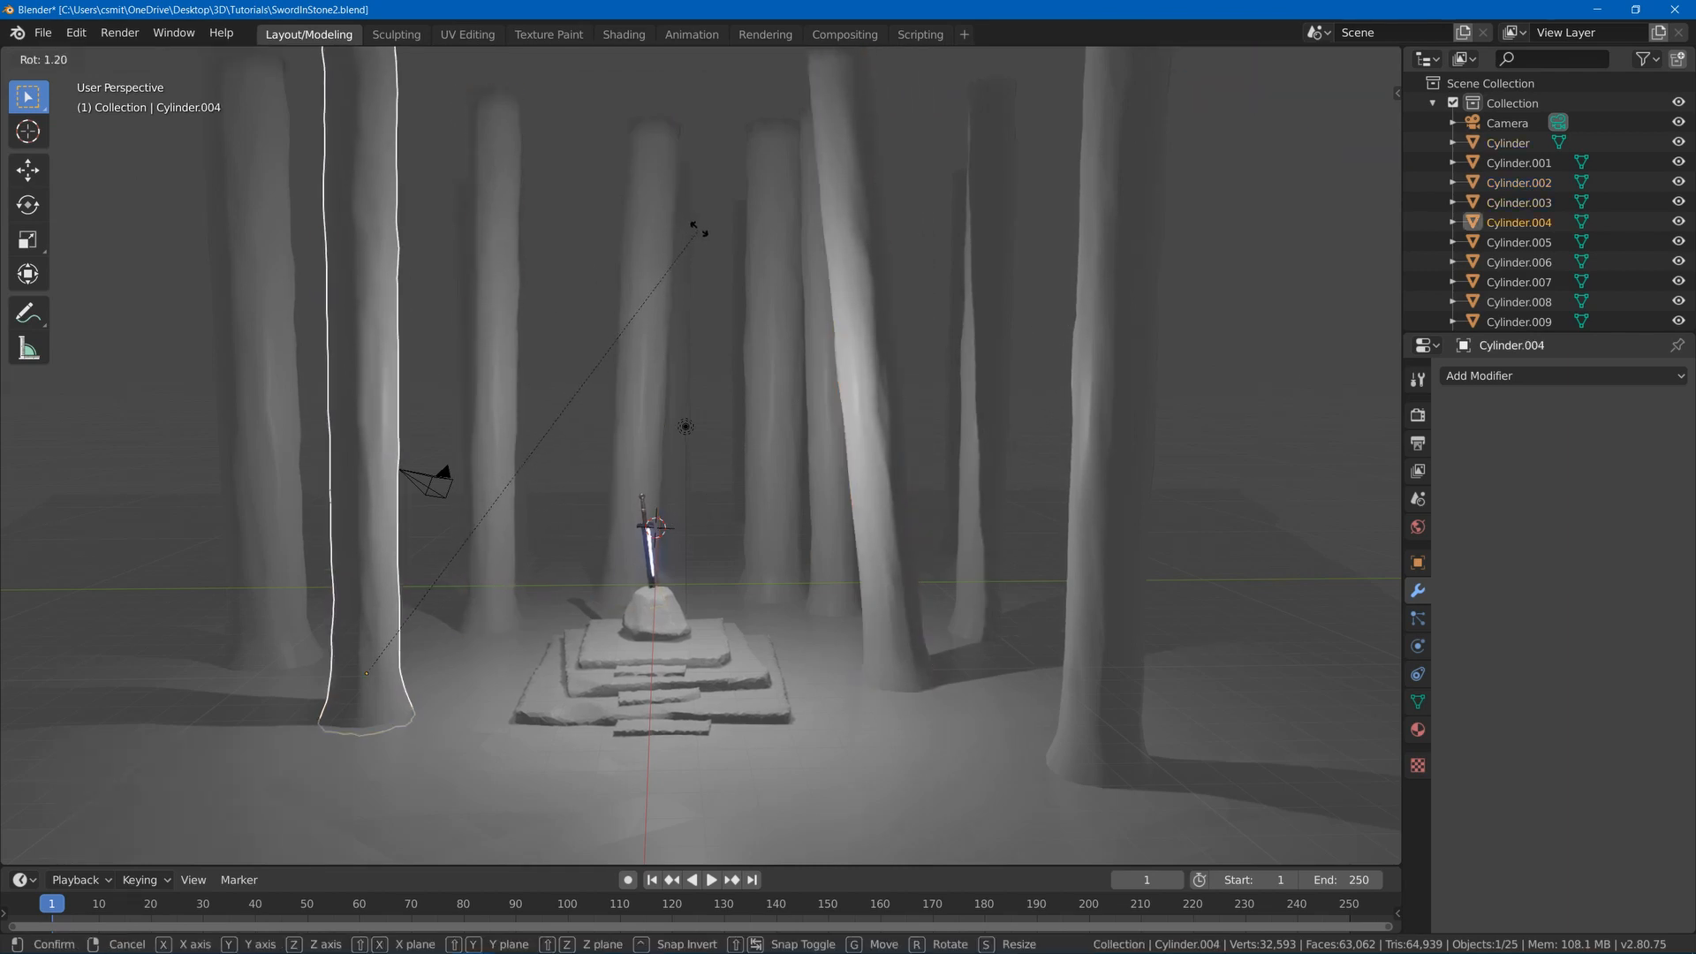
pyautogui.click(721, 250)
# - Tilt the foreground trunk at the outer edge of the clearing so that it leans inward
pyautogui.scroll(3, 676, 521)
pyautogui.keyDown('shift'); pyautogui.moveTo(776, 636); pyautogui.dragTo(793, 457, button='middle'); pyautogui.keyUp('shift')
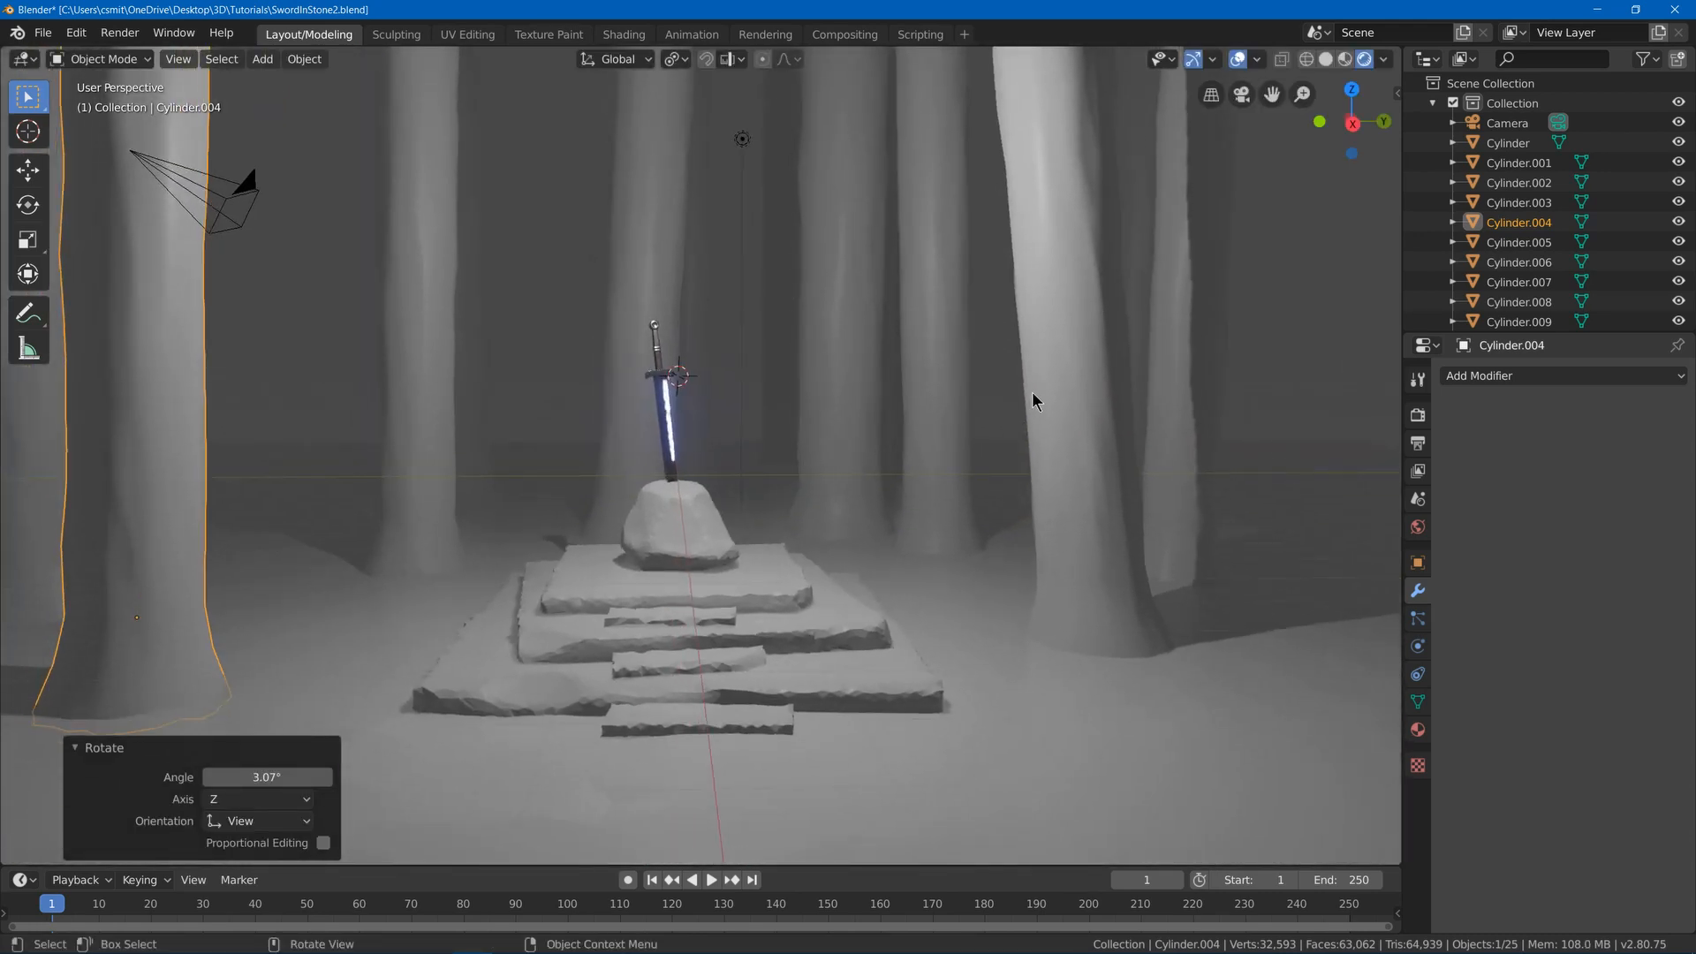
pyautogui.moveTo(1032, 391); pyautogui.dragTo(1184, 406, button='middle')
pyautogui.click(1209, 416)
pyautogui.press('r')
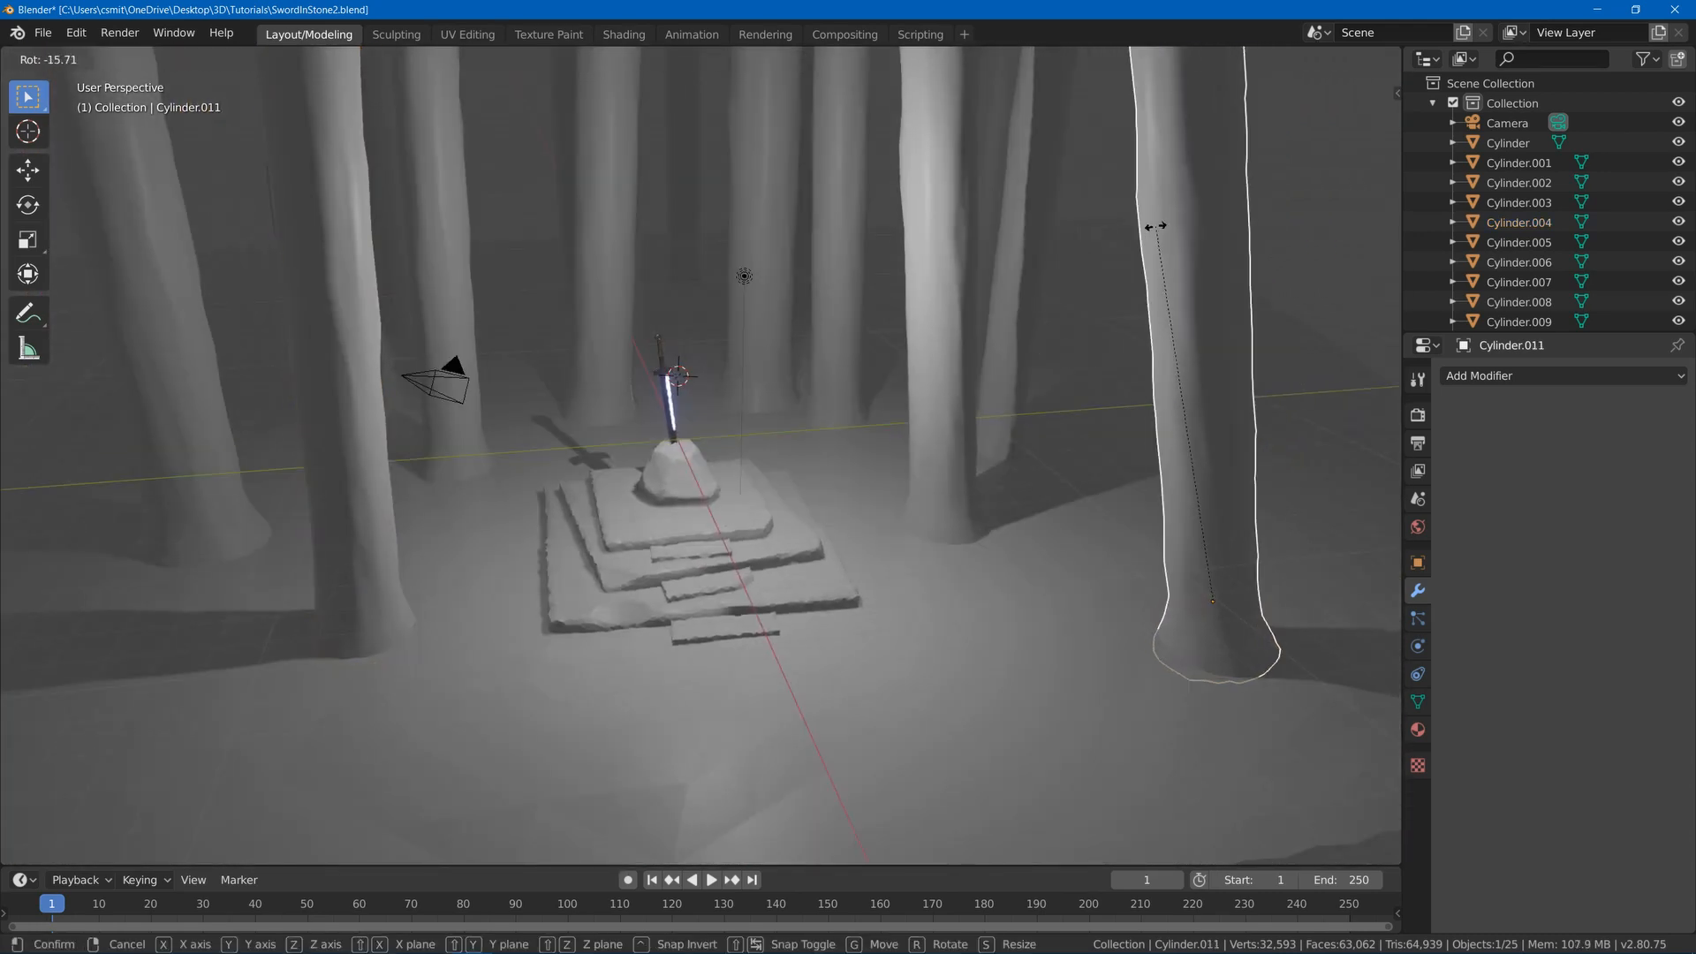
pyautogui.click(1185, 227)
# - Lean one trunk behind the platform by about -18.8° and move it about 0.84 m down and 0.64 m along Y
pyautogui.moveTo(784, 261); pyautogui.dragTo(897, 194, button='middle')
pyautogui.click(844, 216)
pyautogui.press('r')
pyautogui.click(907, 207)
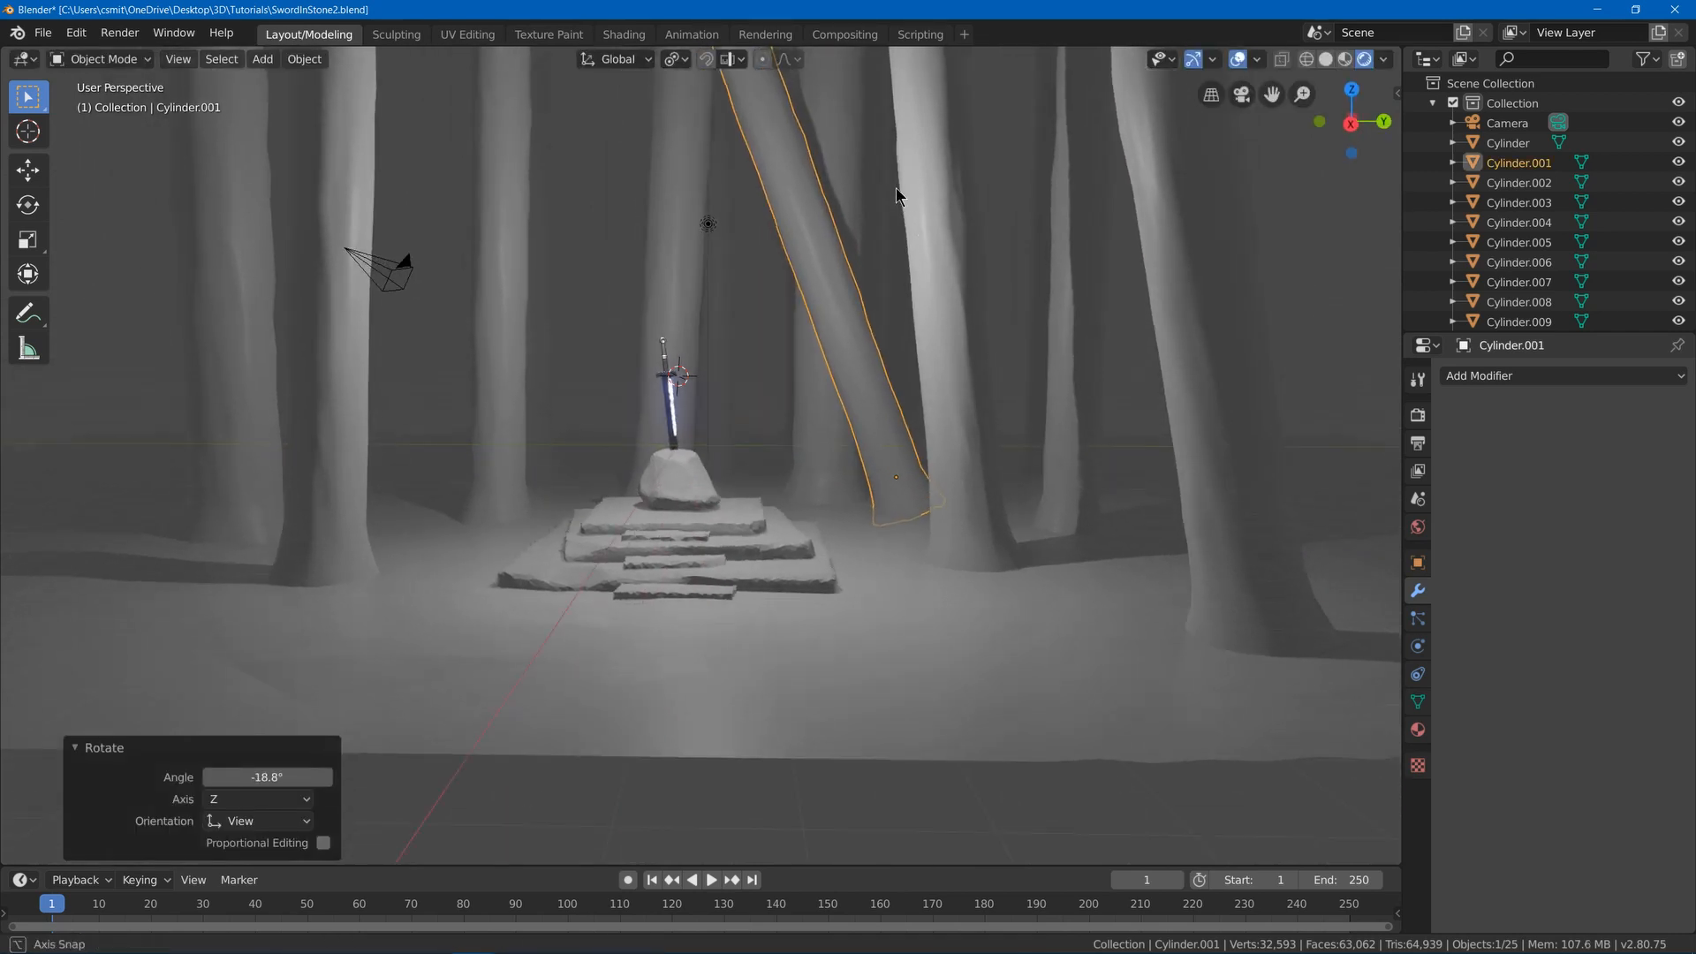
pyautogui.press('g')
pyautogui.click(906, 313)
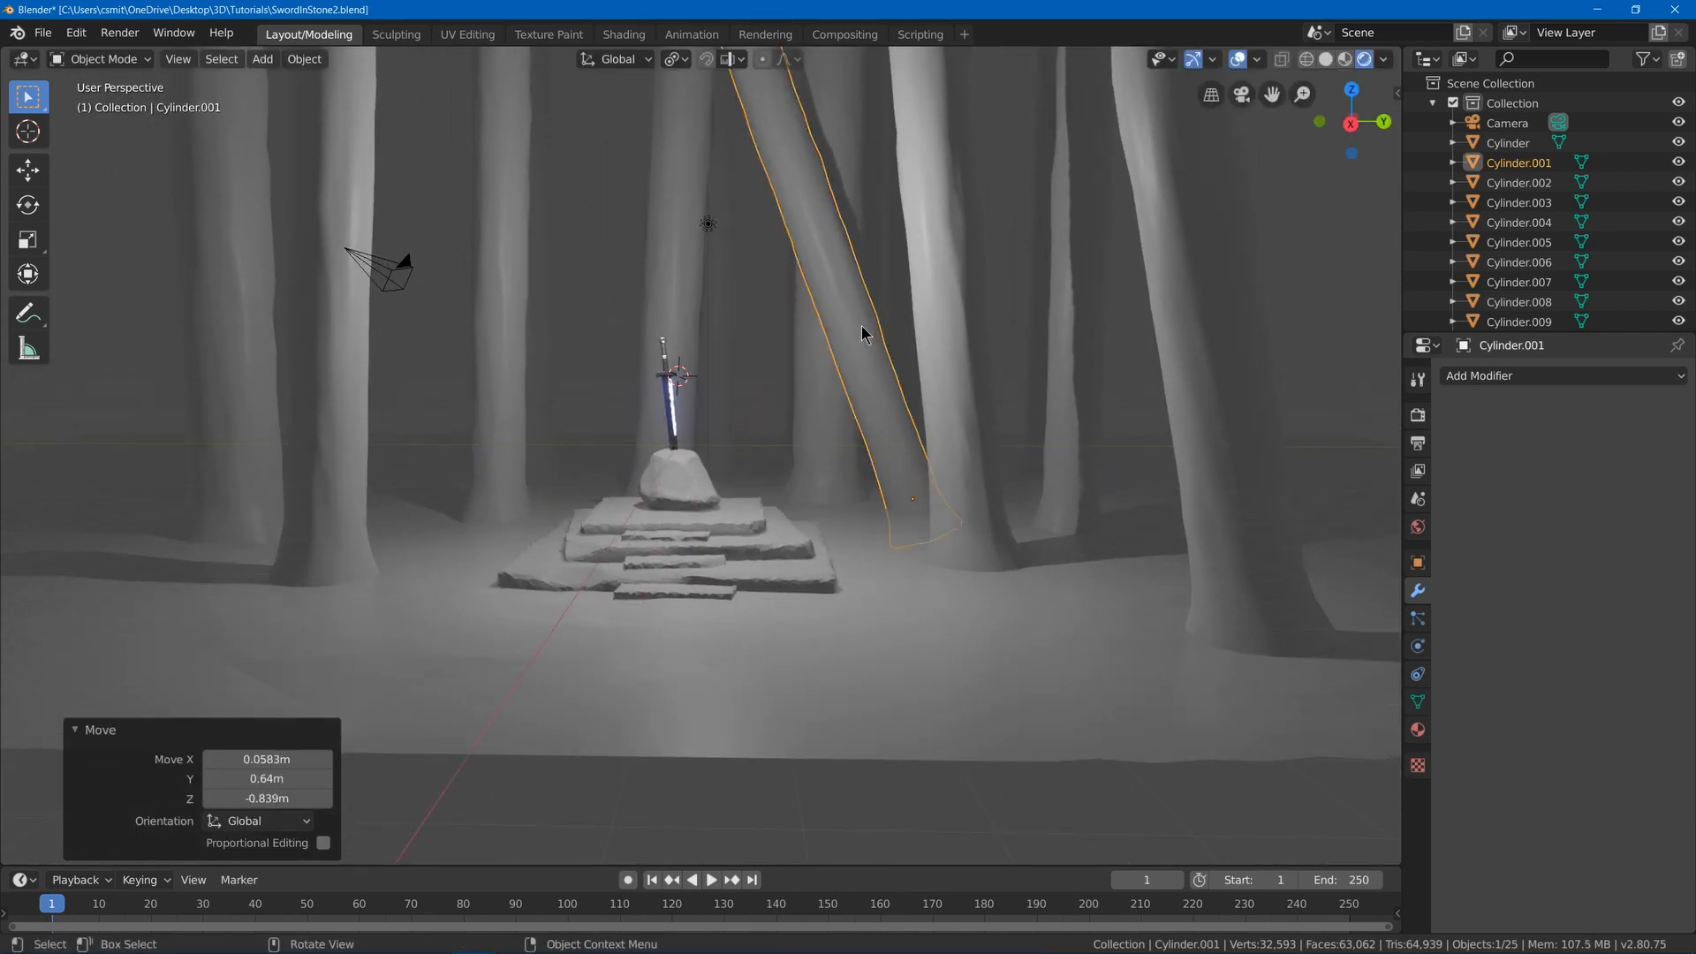
pyautogui.moveTo(863, 334); pyautogui.dragTo(834, 365, button='middle')
pyautogui.press('r')
pyautogui.press('z')
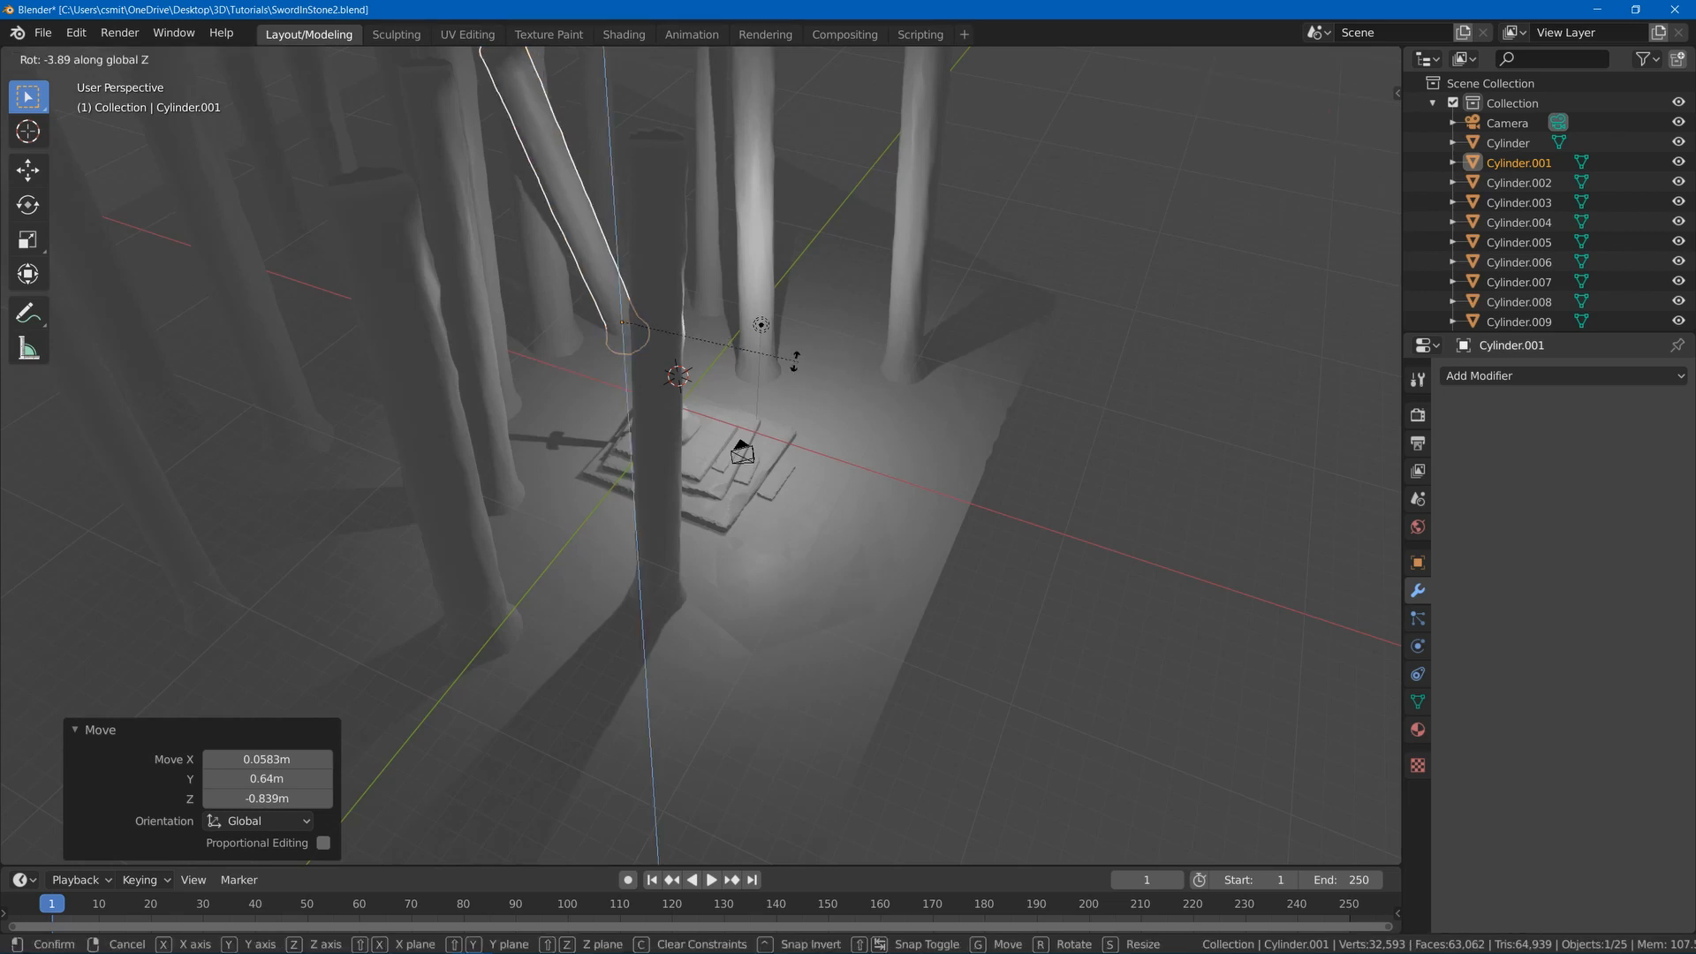
pyautogui.rightClick(791, 329)
# - Rotate the strongly leaning trunk about 7.5° back in the view and clear the selection
pyautogui.moveTo(791, 327); pyautogui.dragTo(678, 256, button='middle')
pyautogui.press('r')
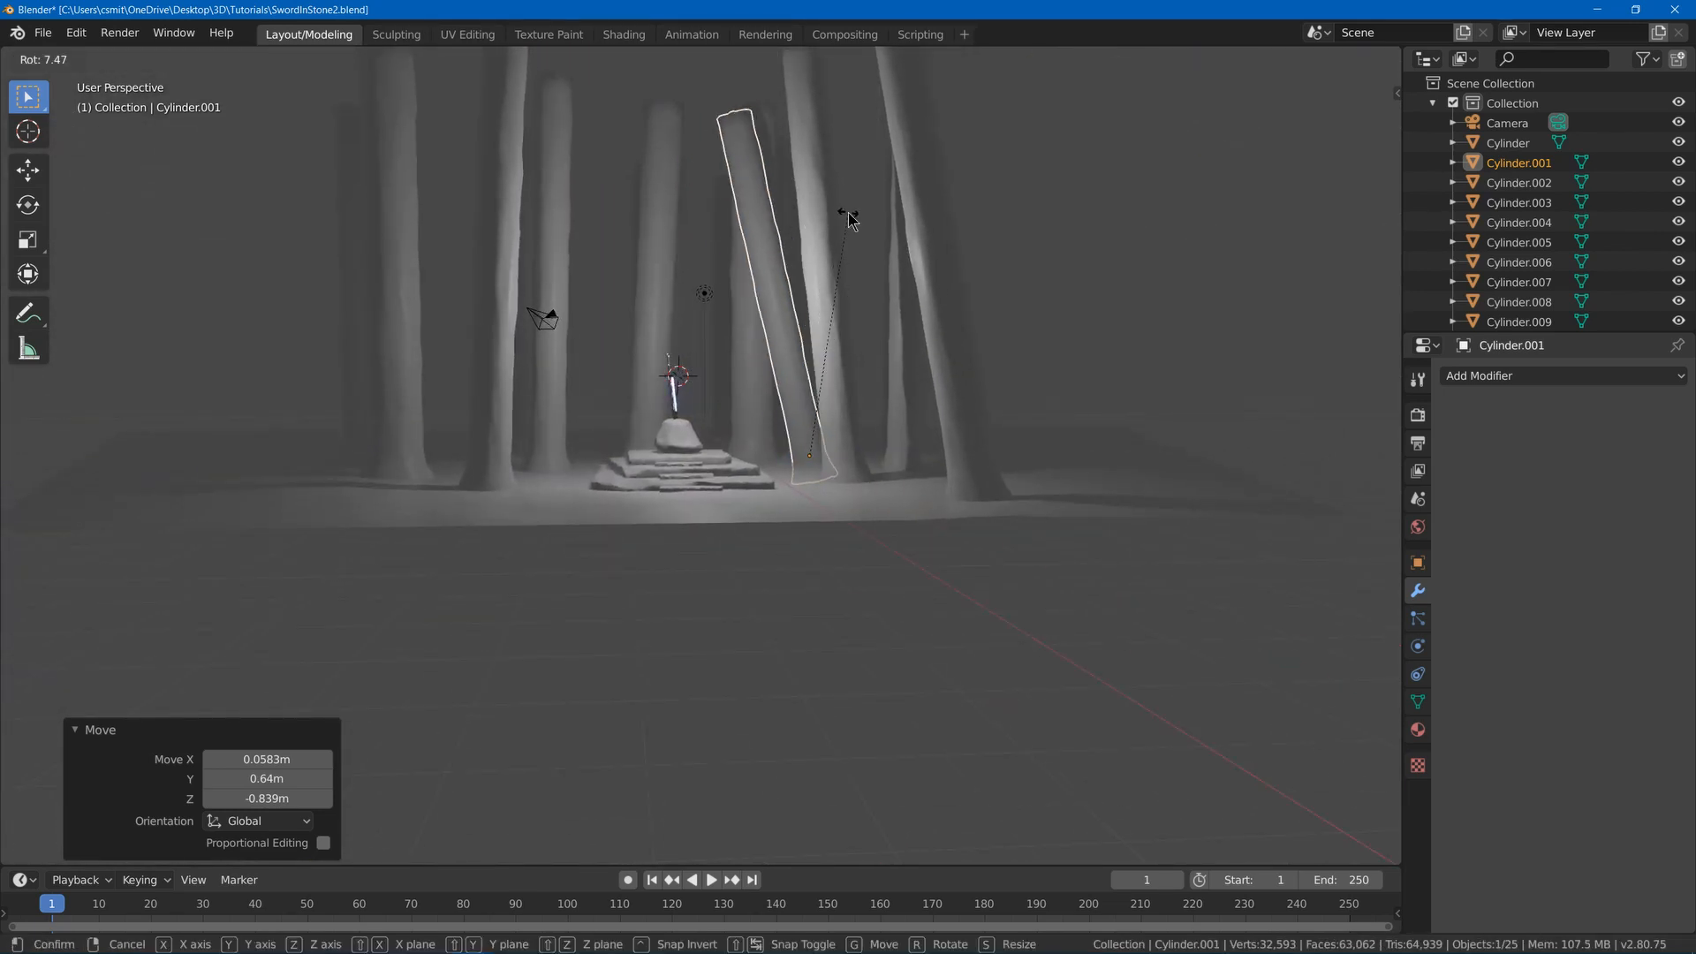
pyautogui.click(848, 219)
pyautogui.hotkey('alt', 'a')
# - Save the scene file with the finished tree arrangement
pyautogui.scroll(3, 788, 366)
pyautogui.moveTo(824, 286); pyautogui.dragTo(889, 411, button='middle')
pyautogui.scroll(3, 889, 412)
pyautogui.hotkey('ctrl', 's')
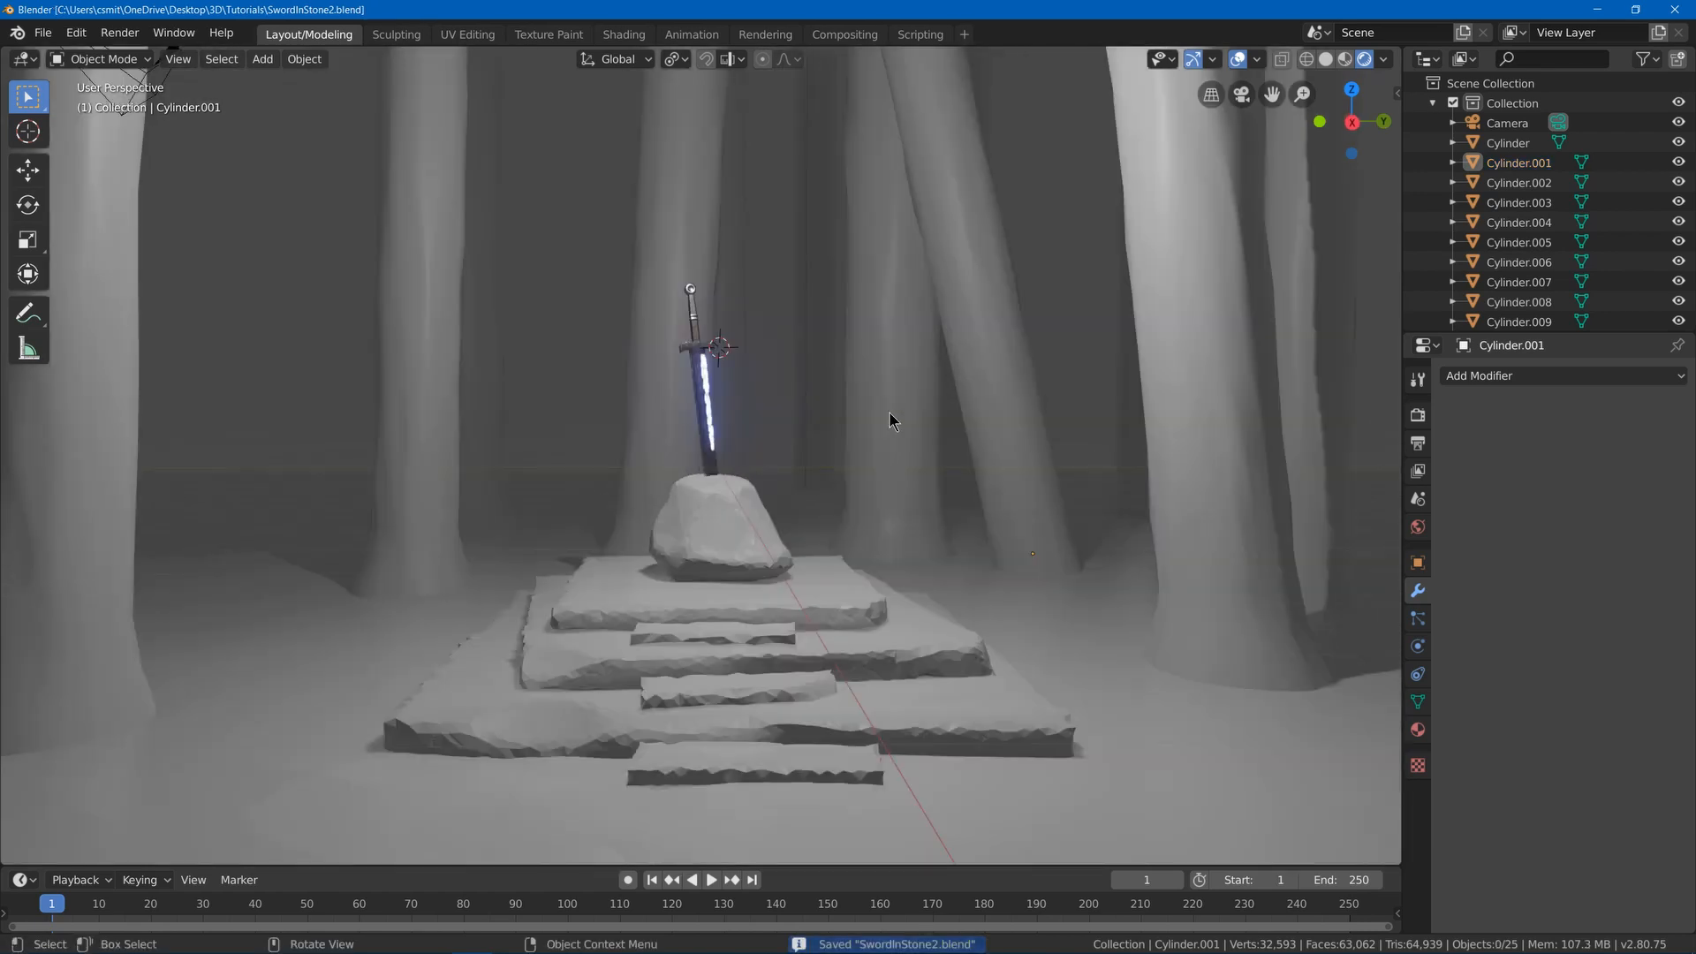
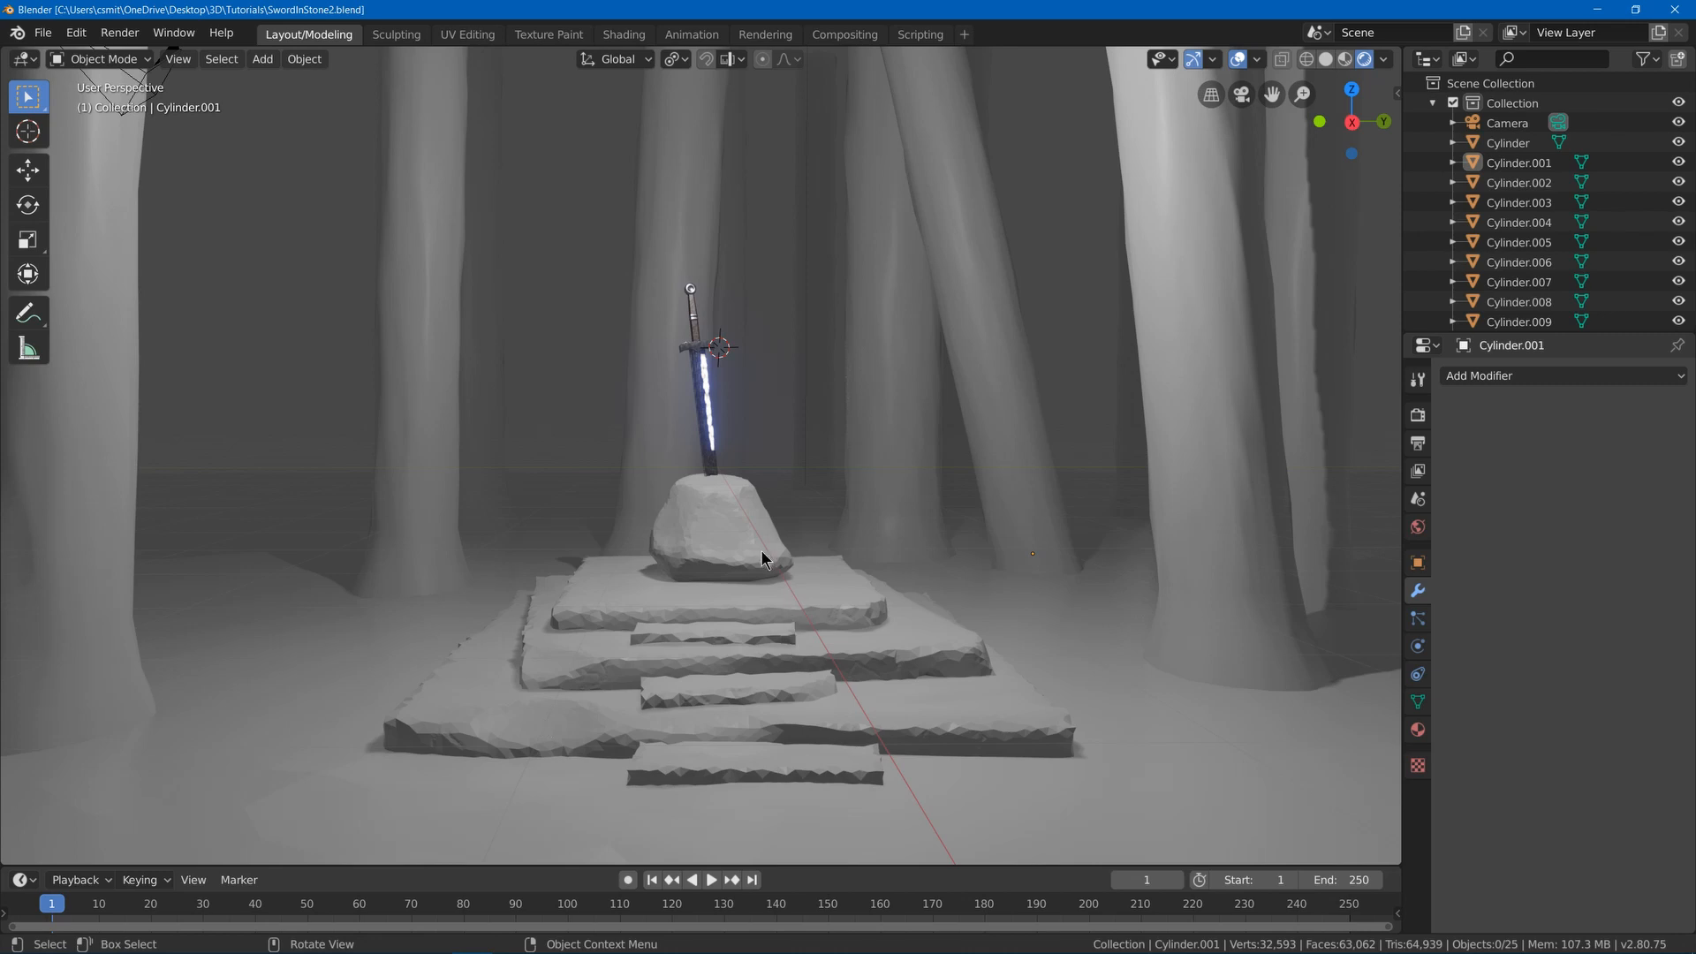
# - Add a particle system to the Ground object and name it Stones
pyautogui.moveTo(761, 558); pyautogui.dragTo(542, 522, button='middle')
pyautogui.click(491, 427)
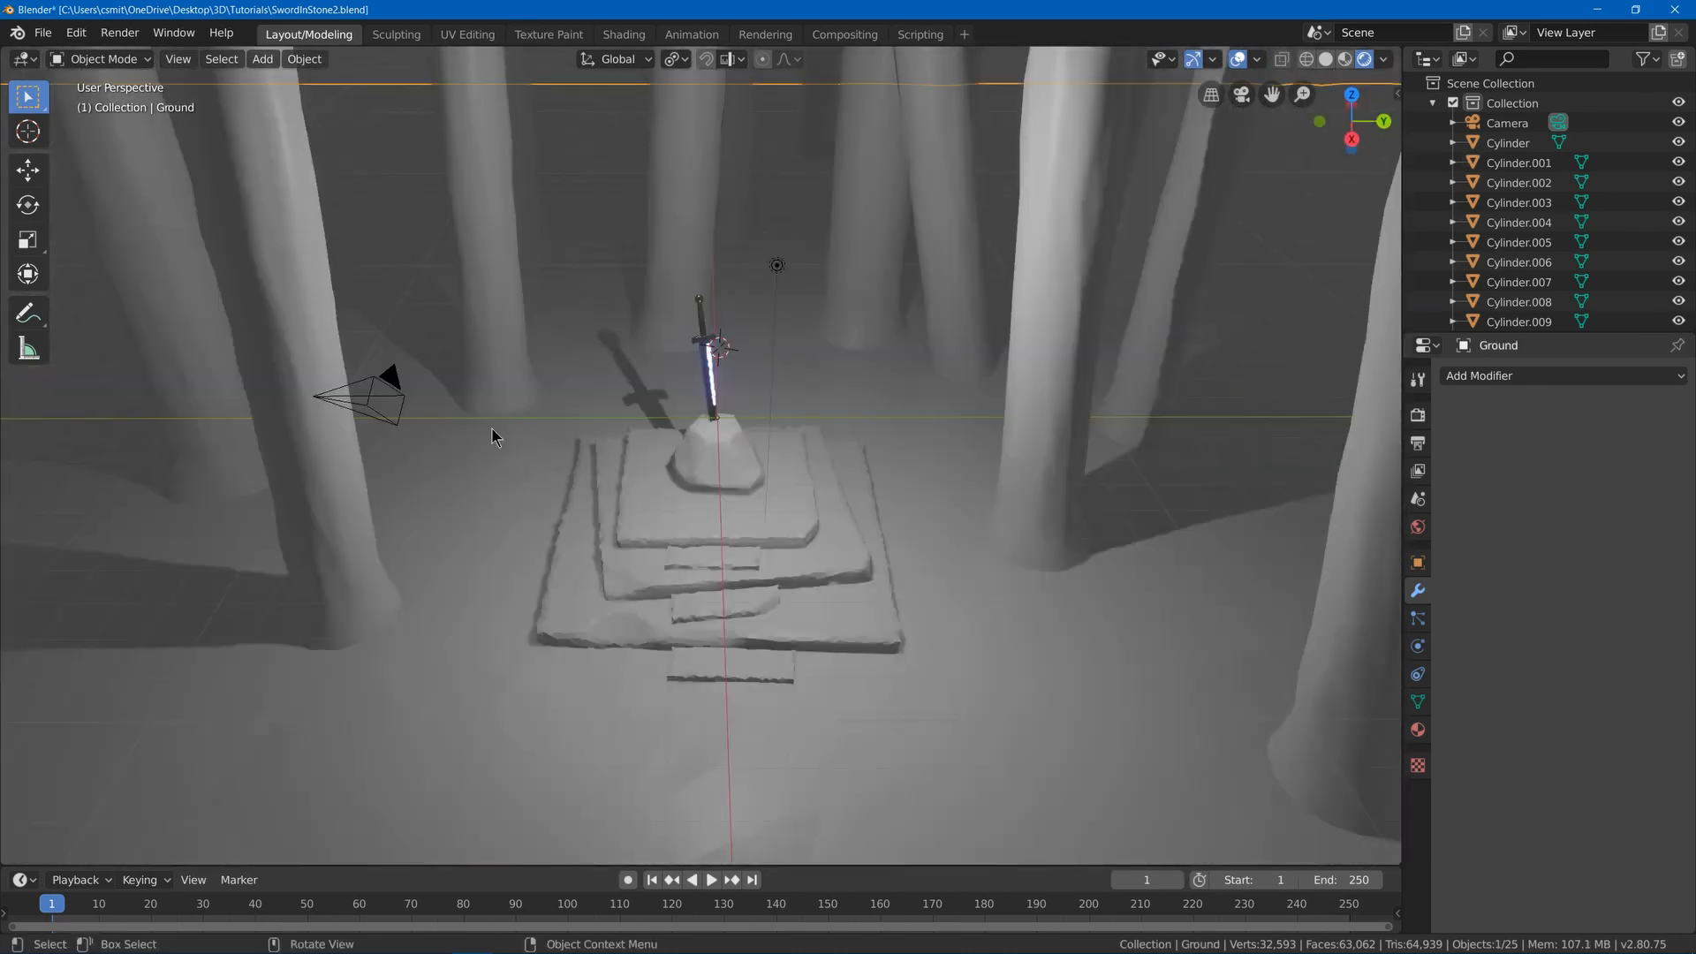
pyautogui.scroll(2, 529, 475)
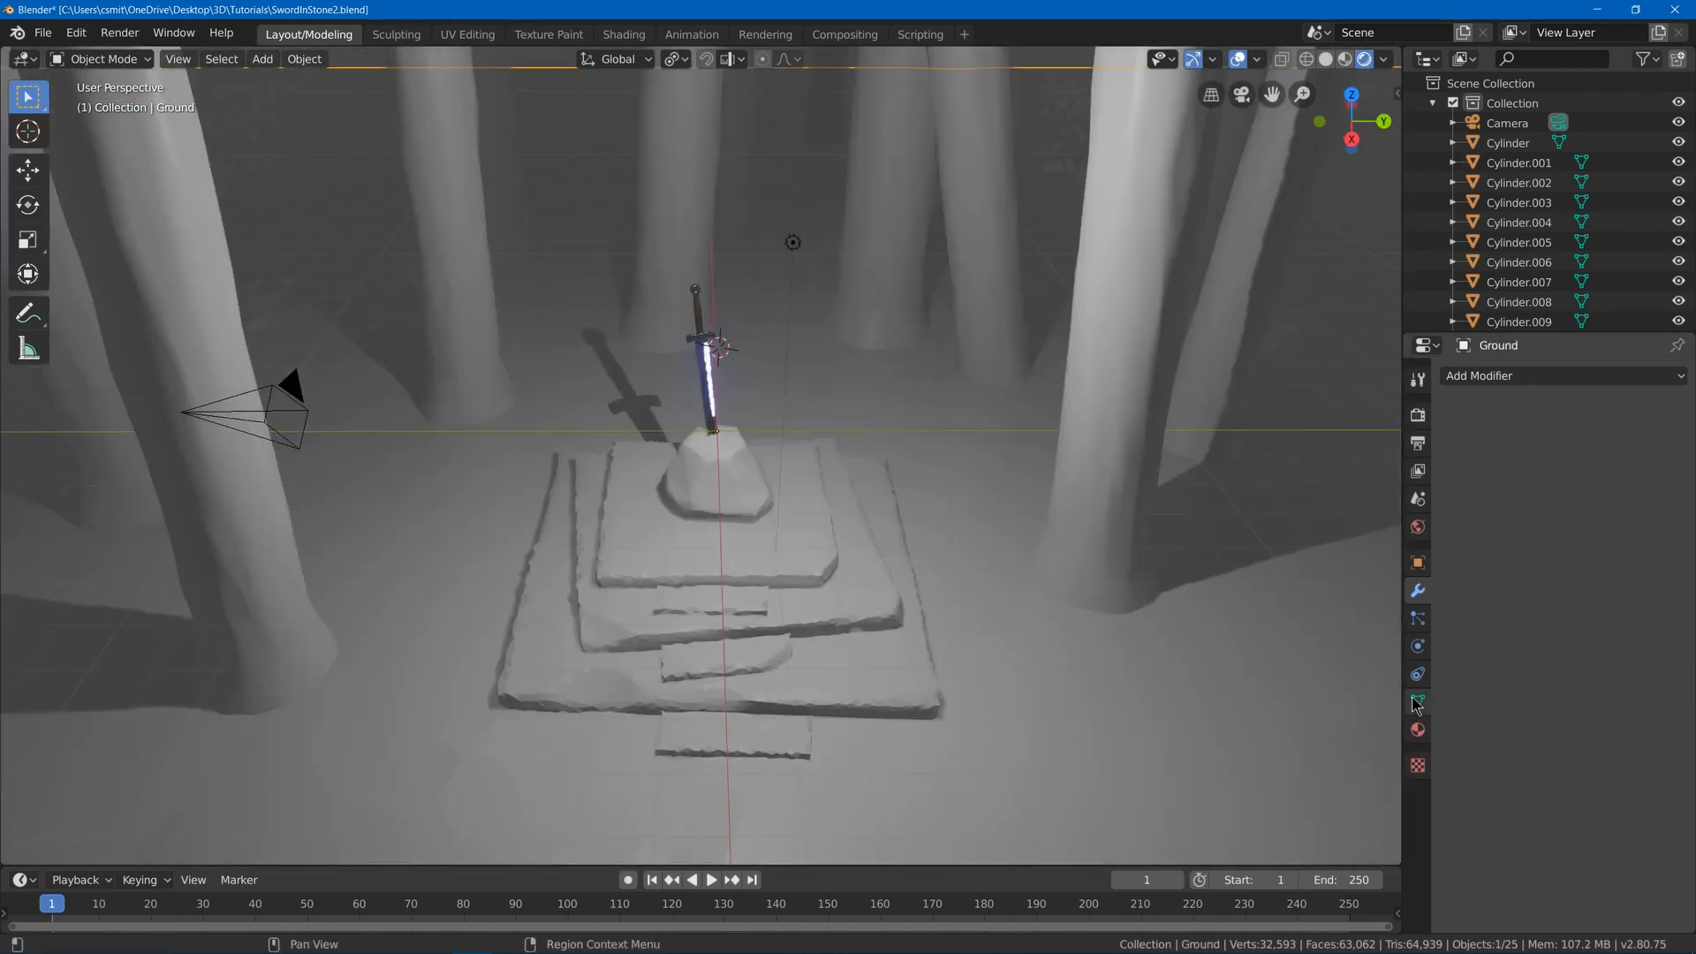
pyautogui.click(1421, 624)
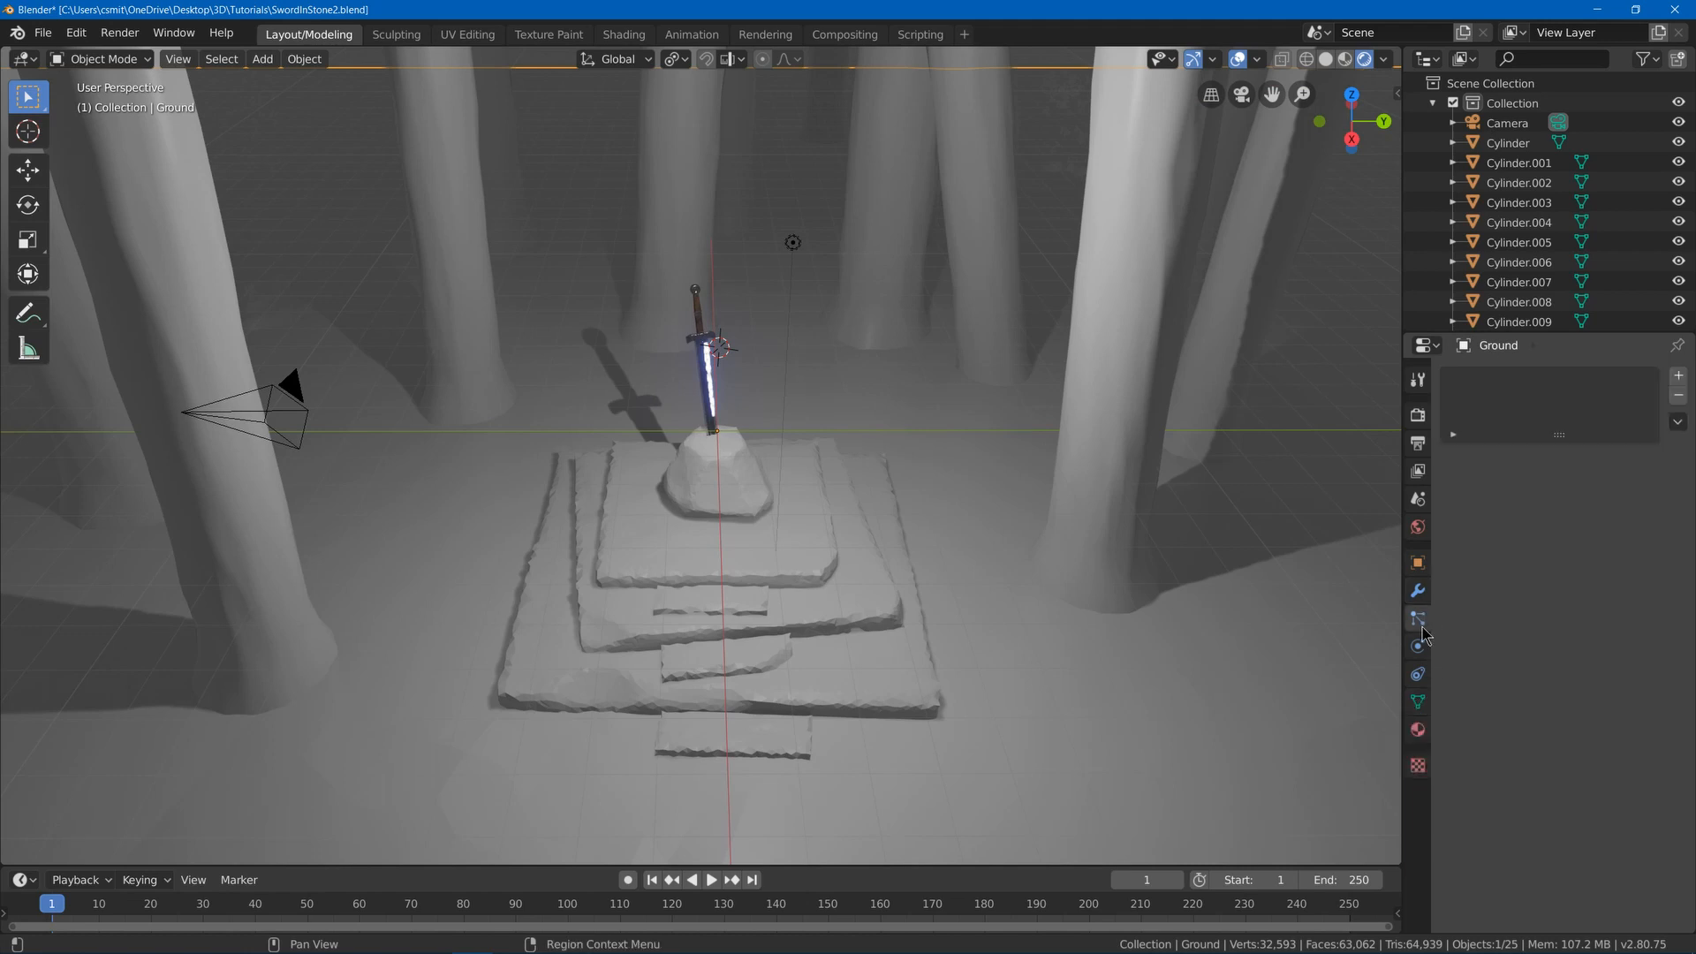
pyautogui.click(1678, 376)
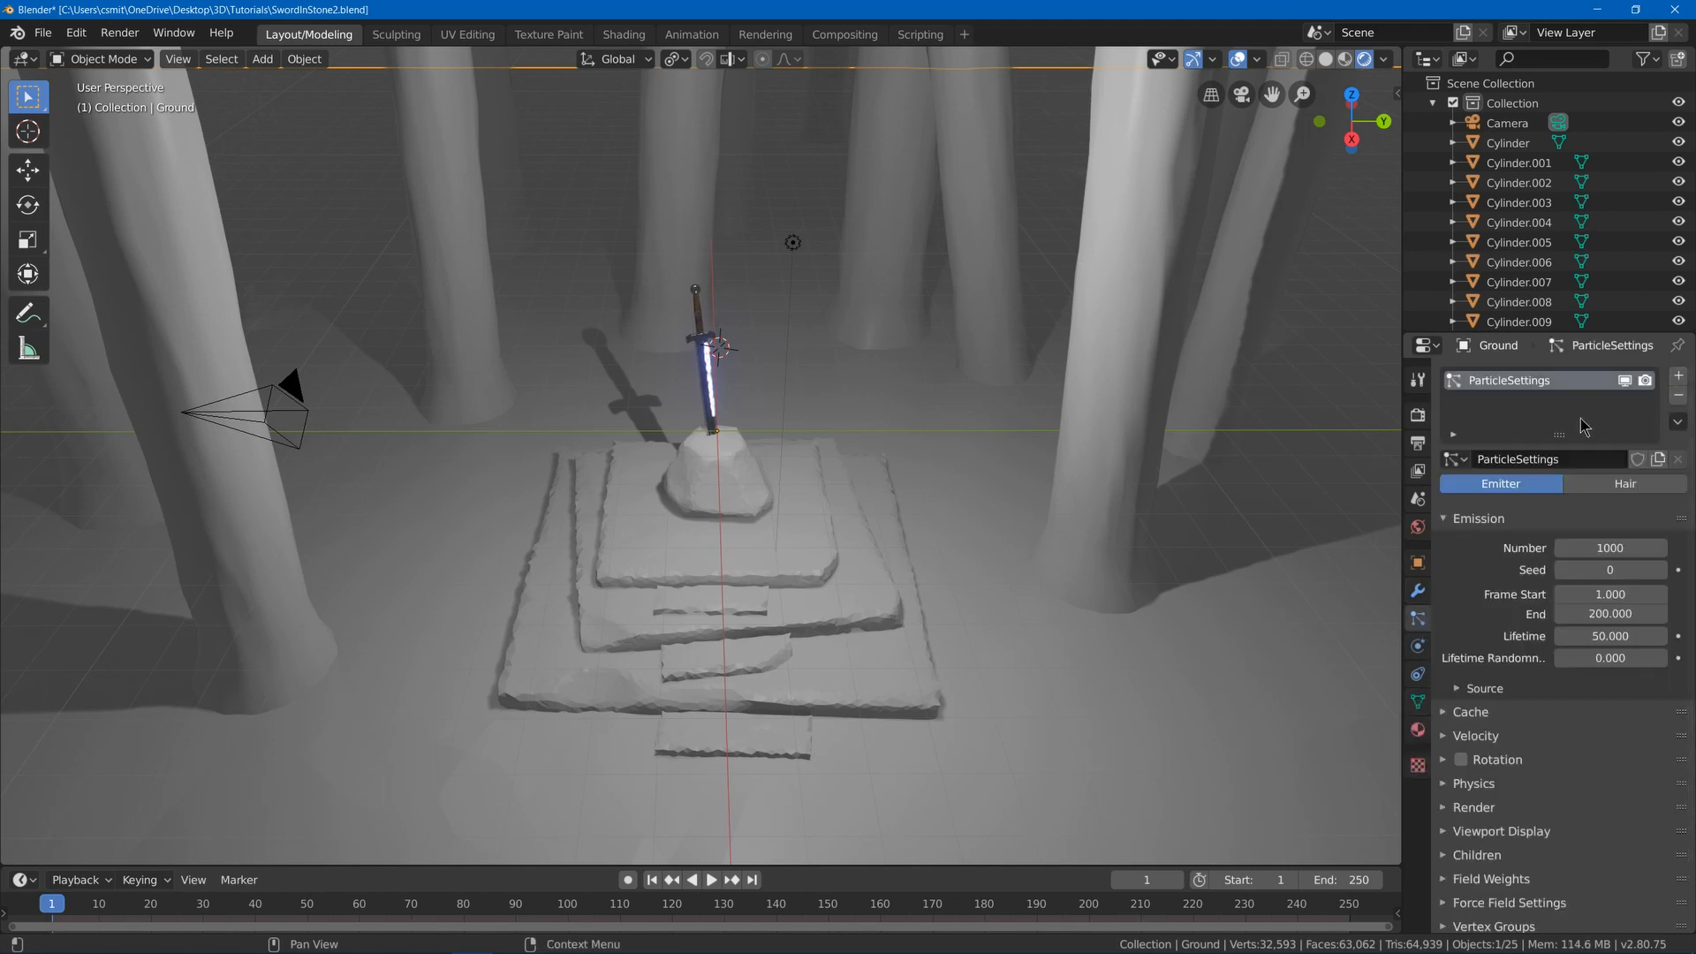
pyautogui.doubleClick(1512, 381)
pyautogui.write('Stones')
pyautogui.press('Return')
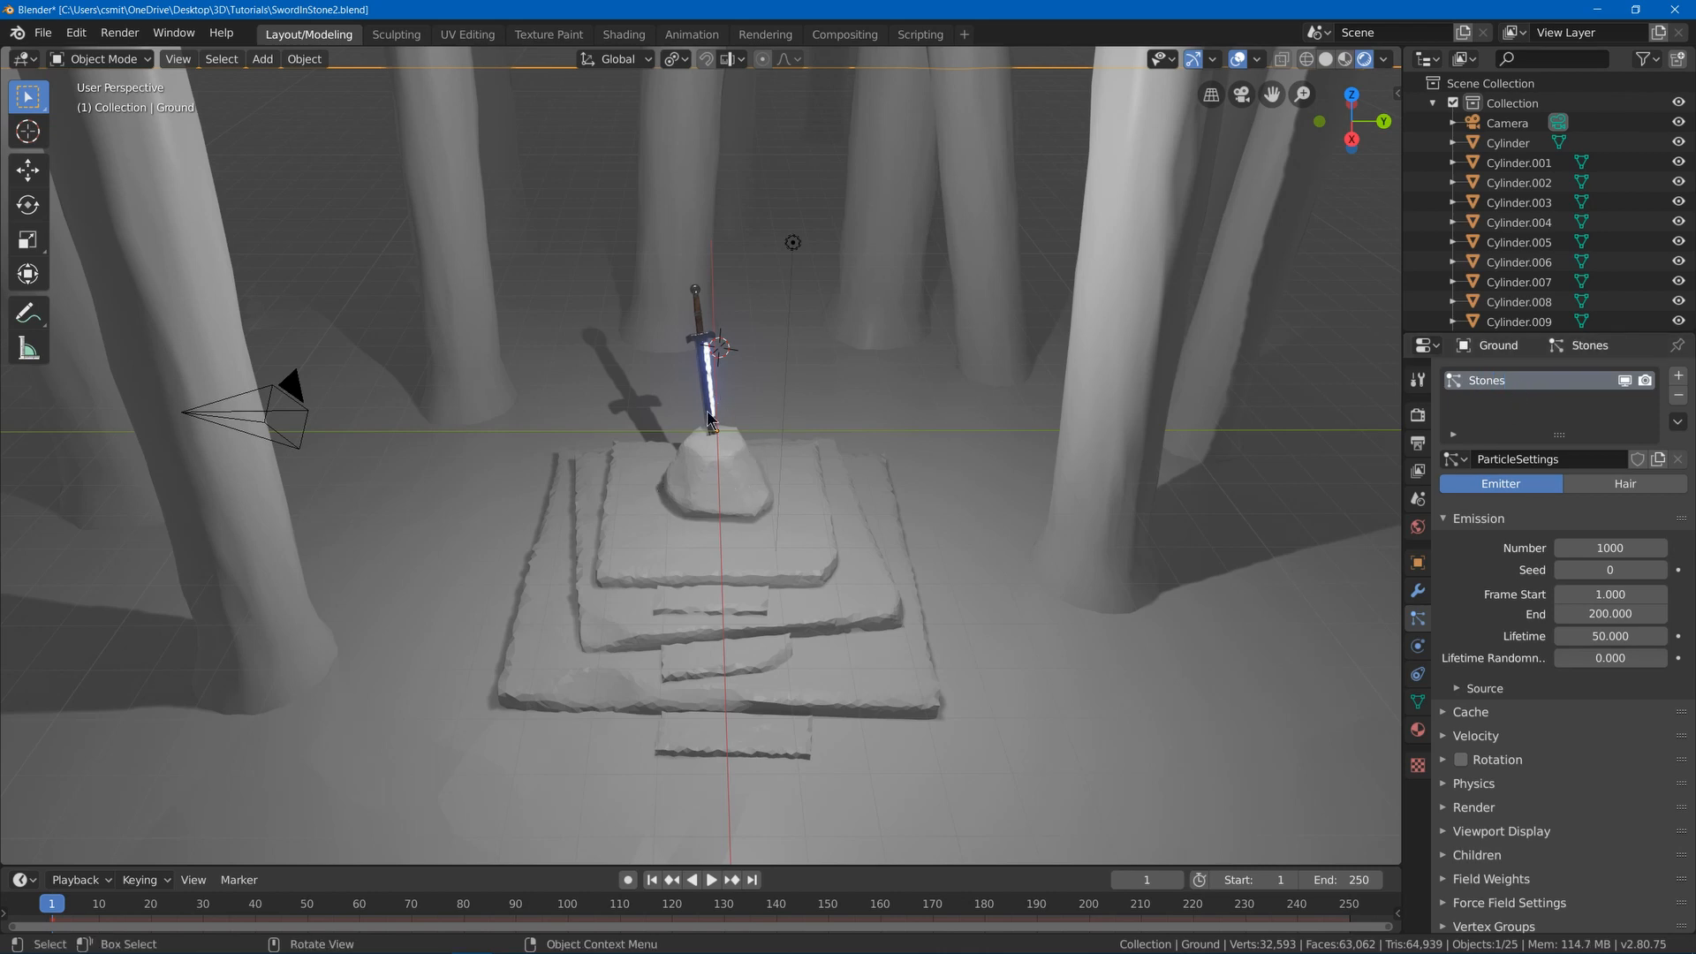
# - Switch the Stones particle system to Hair and render it as Object, with the sword's stone as the instance object
pyautogui.scroll(-2, 1590, 495)
pyautogui.click(1626, 431)
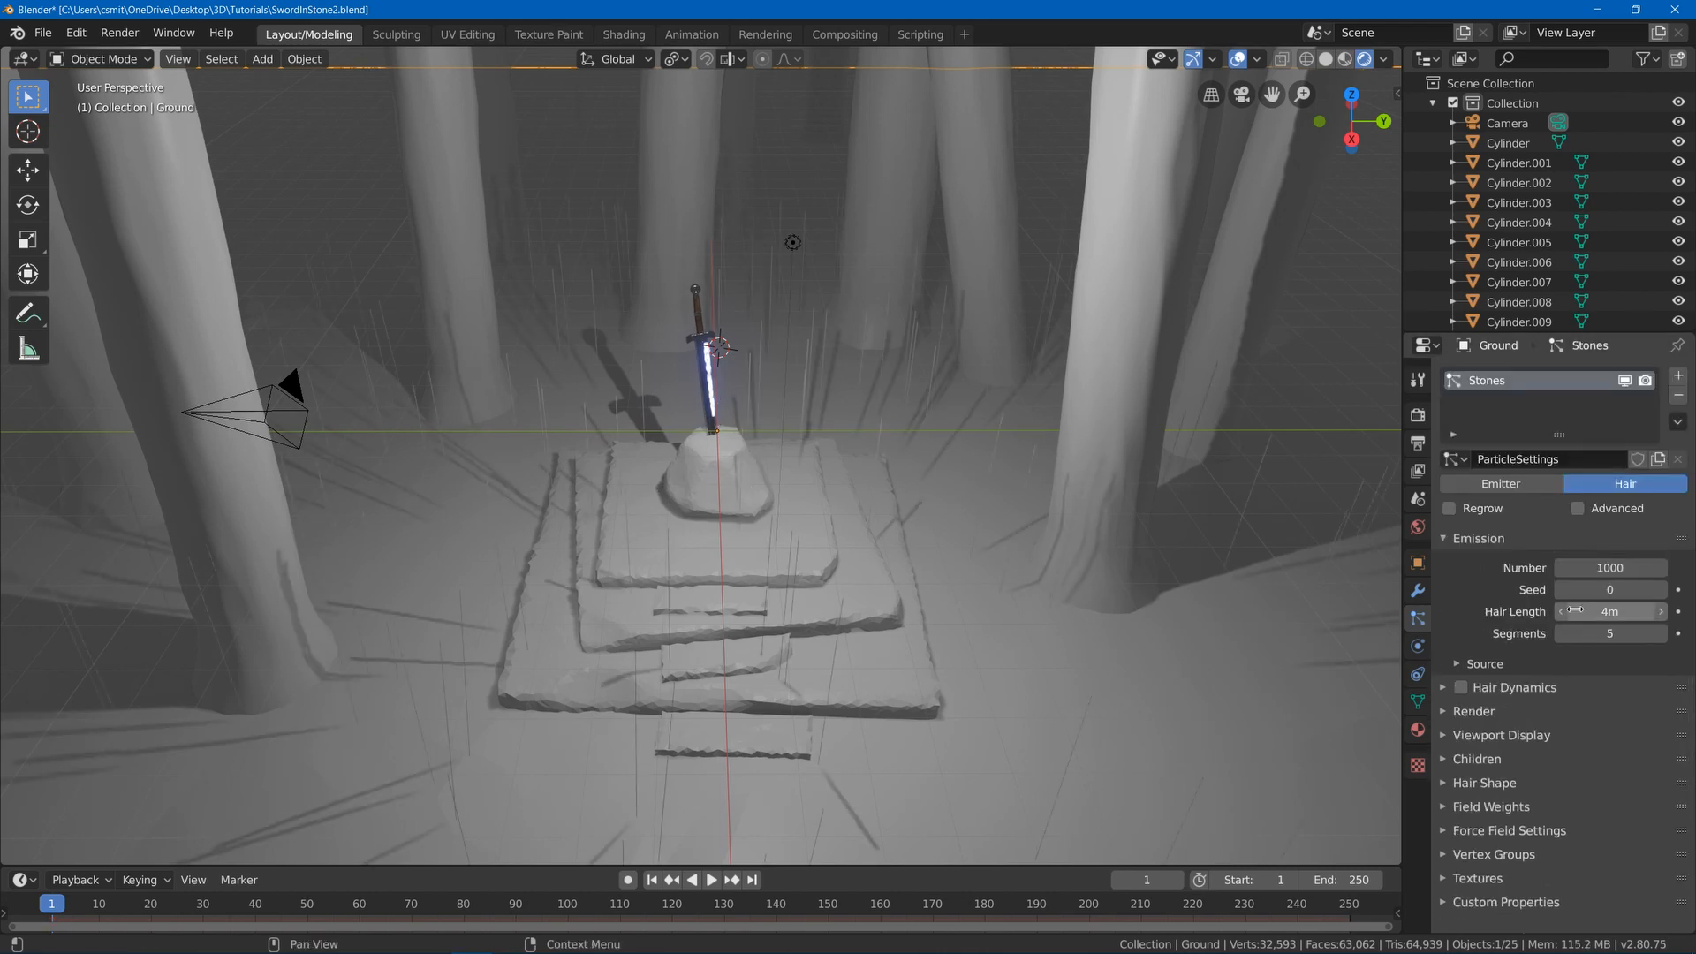
pyautogui.click(1452, 712)
pyautogui.scroll(-3, 1513, 713)
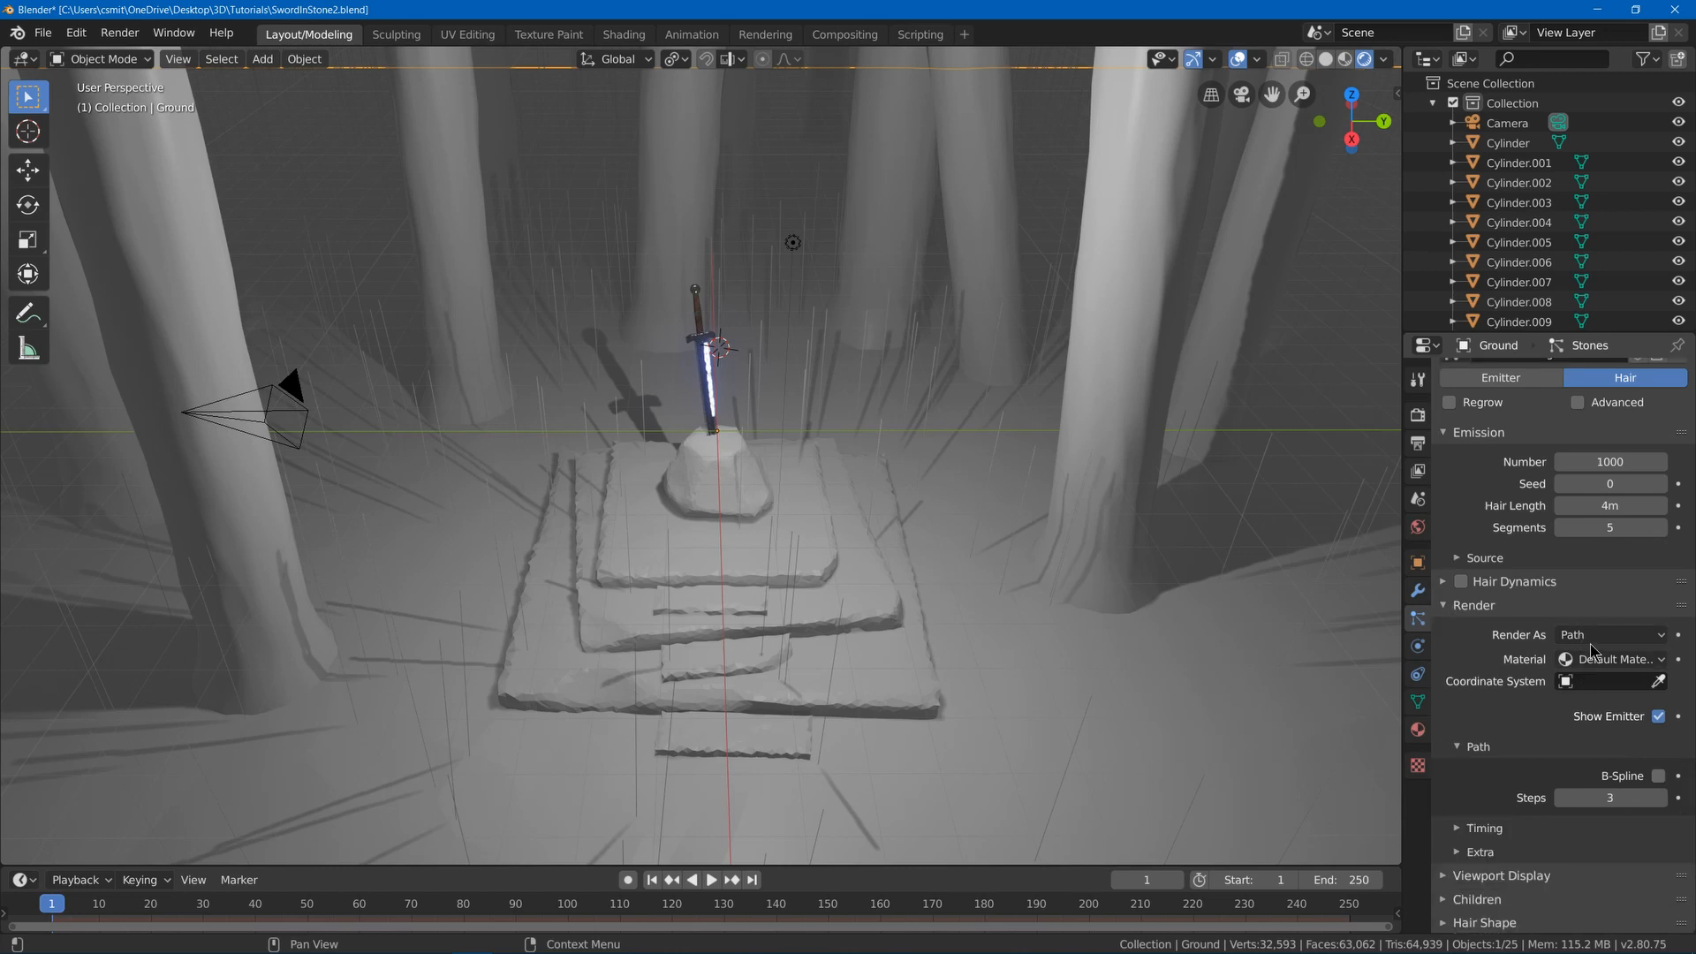
pyautogui.click(1591, 650)
pyautogui.click(1555, 694)
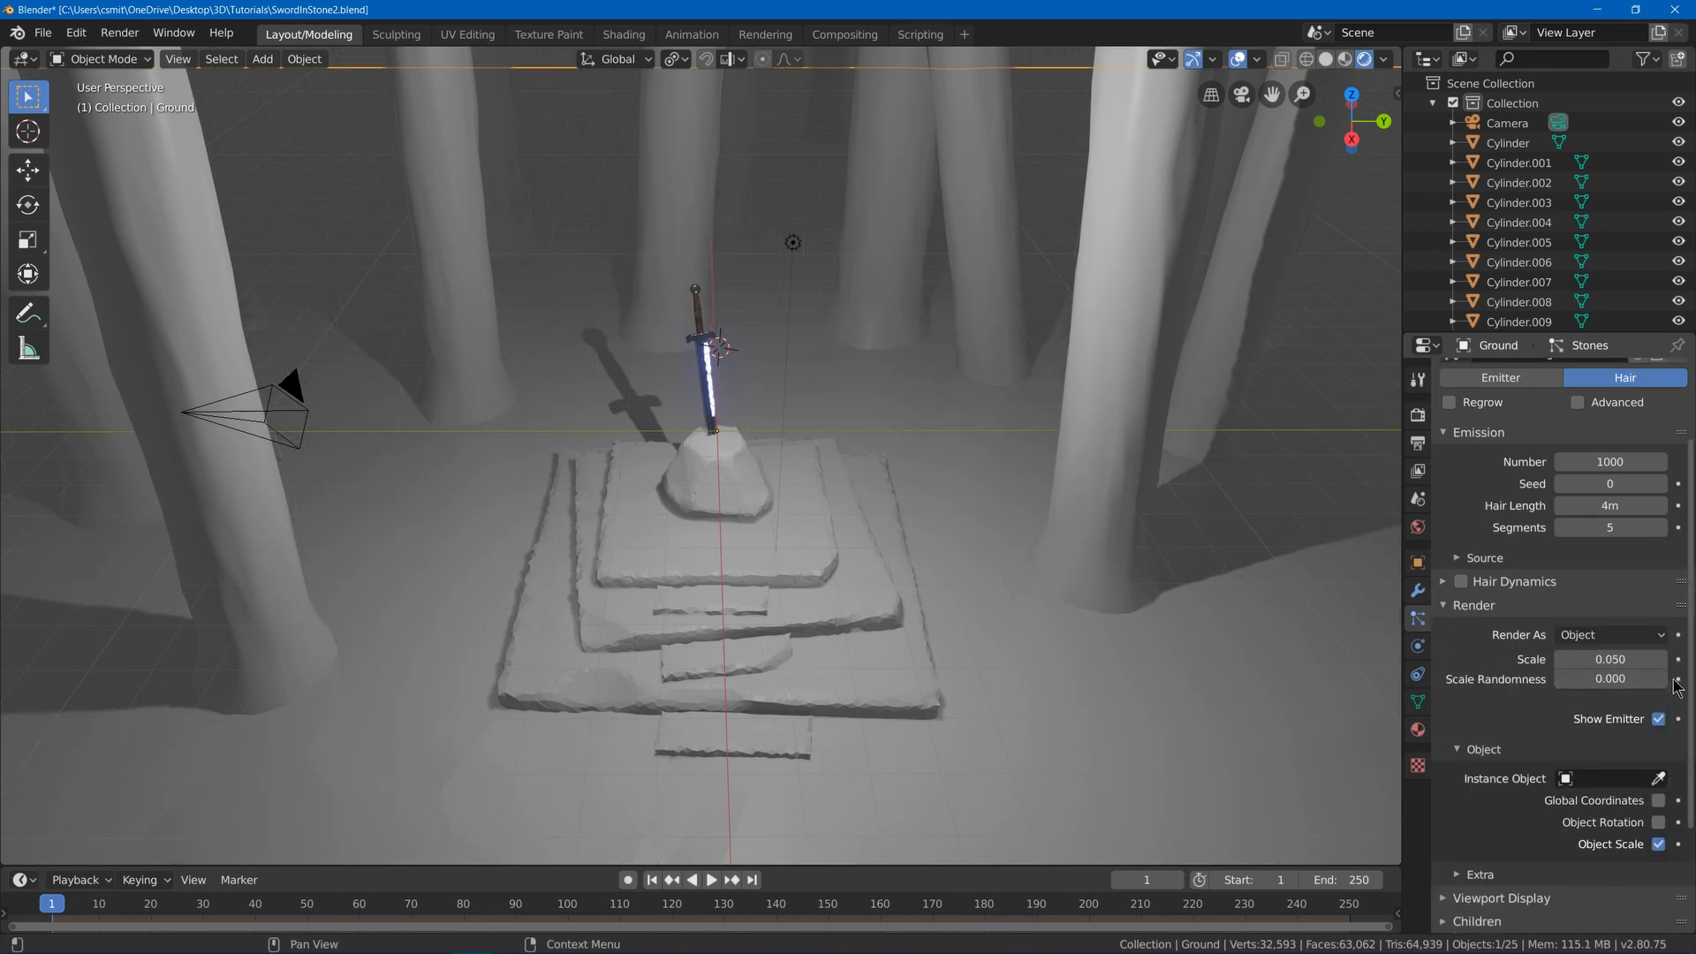
pyautogui.click(1660, 774)
pyautogui.click(746, 455)
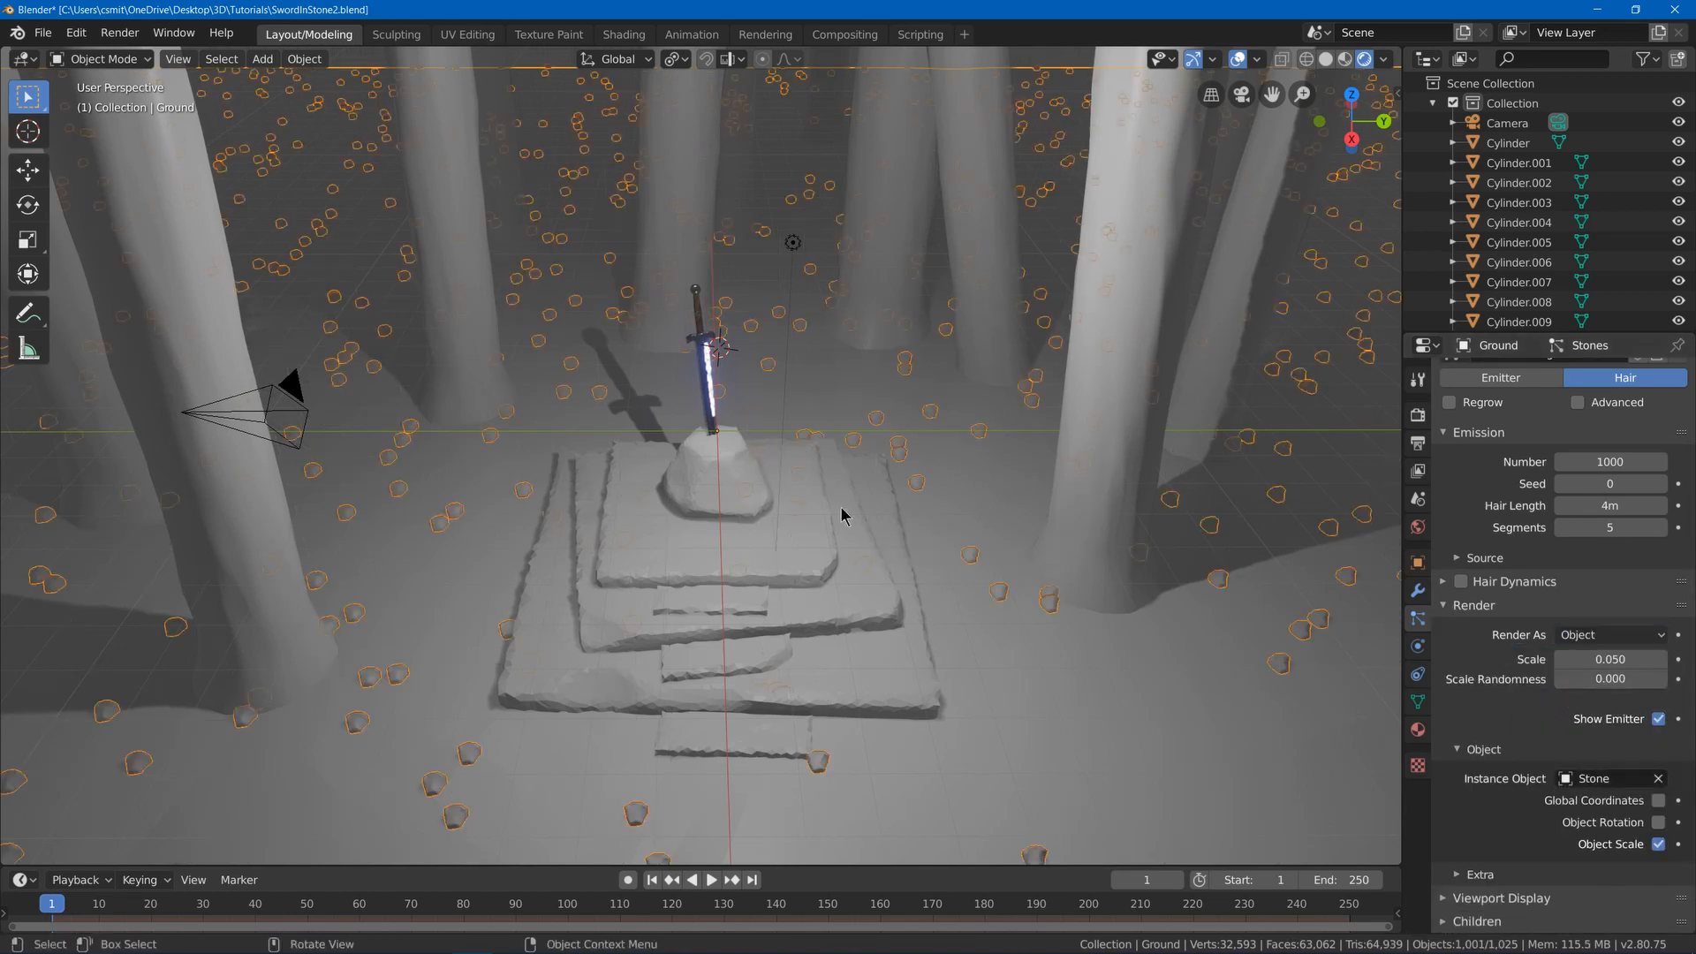
# - Enable the Advanced hair options of the Stones particle system
pyautogui.moveTo(937, 534); pyautogui.dragTo(920, 475, button='middle')
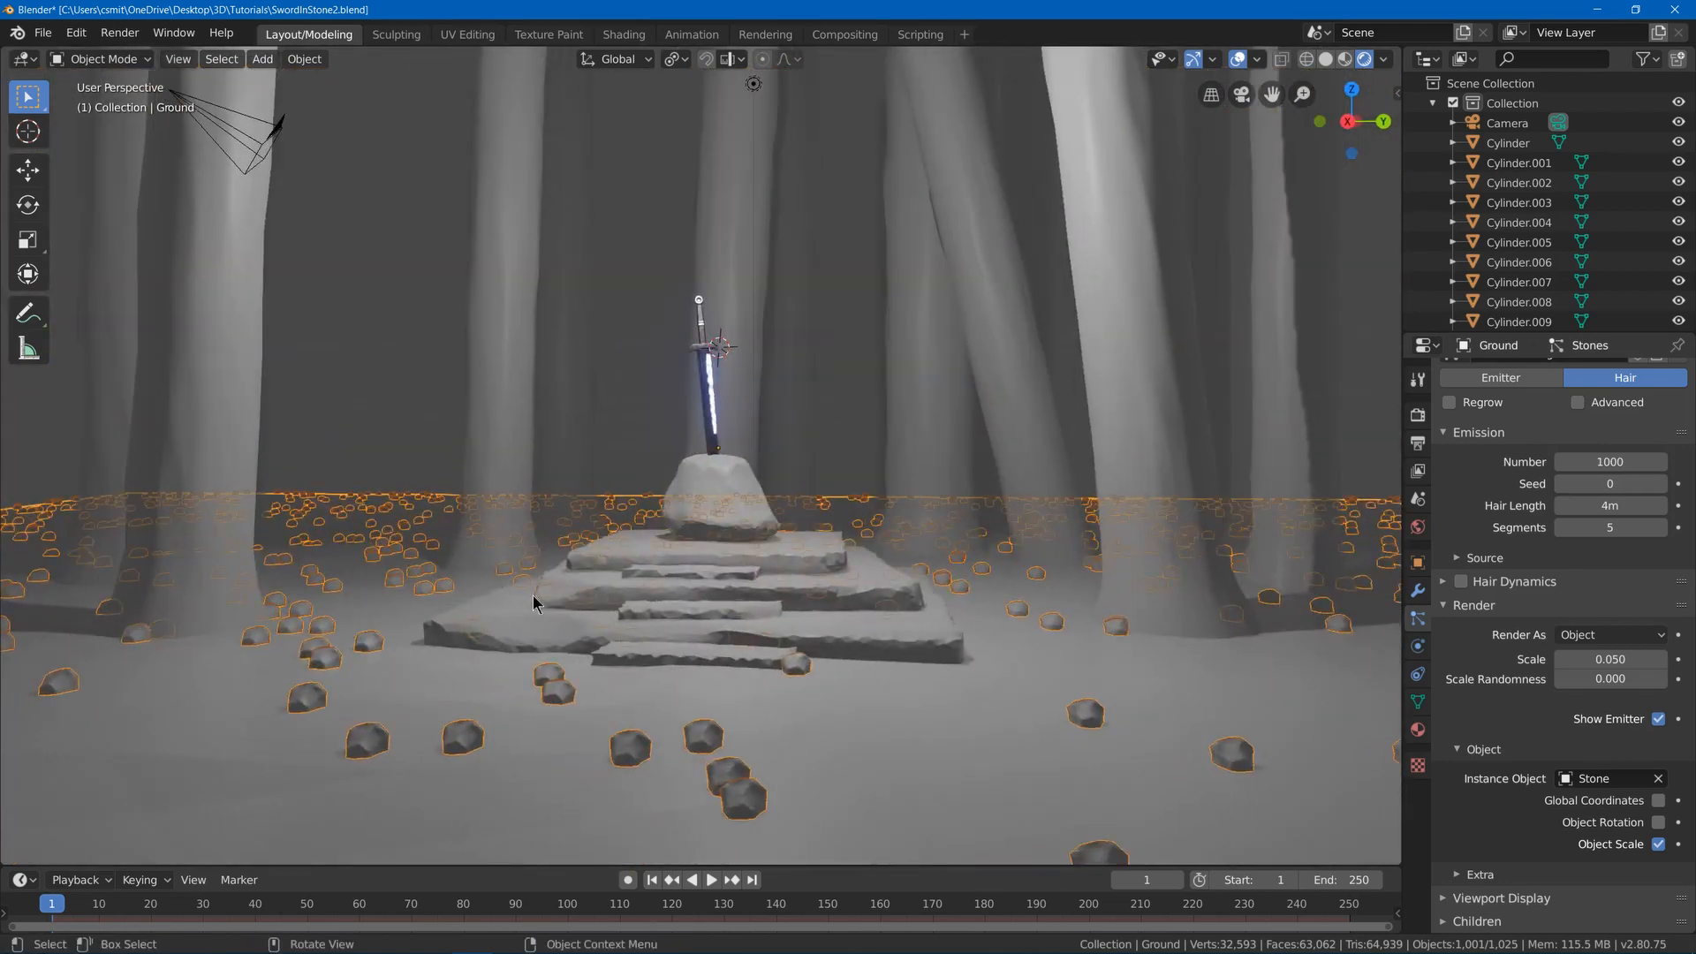
pyautogui.scroll(-4, 1588, 451)
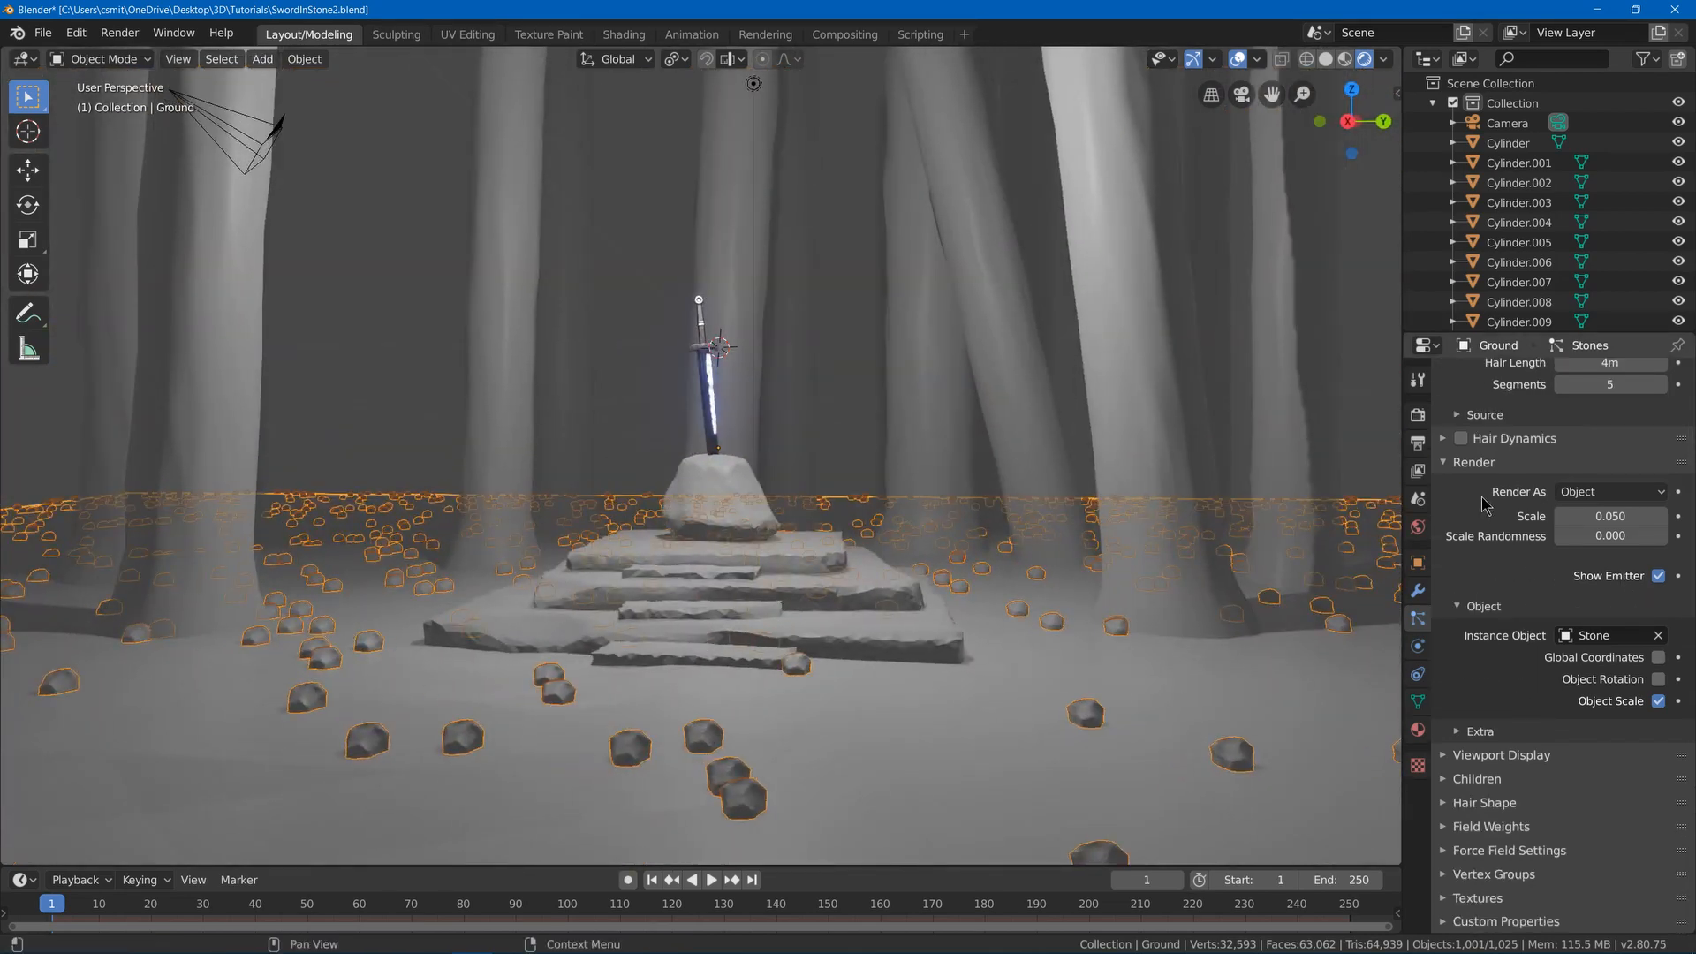
pyautogui.scroll(5, 1588, 451)
pyautogui.click(1578, 419)
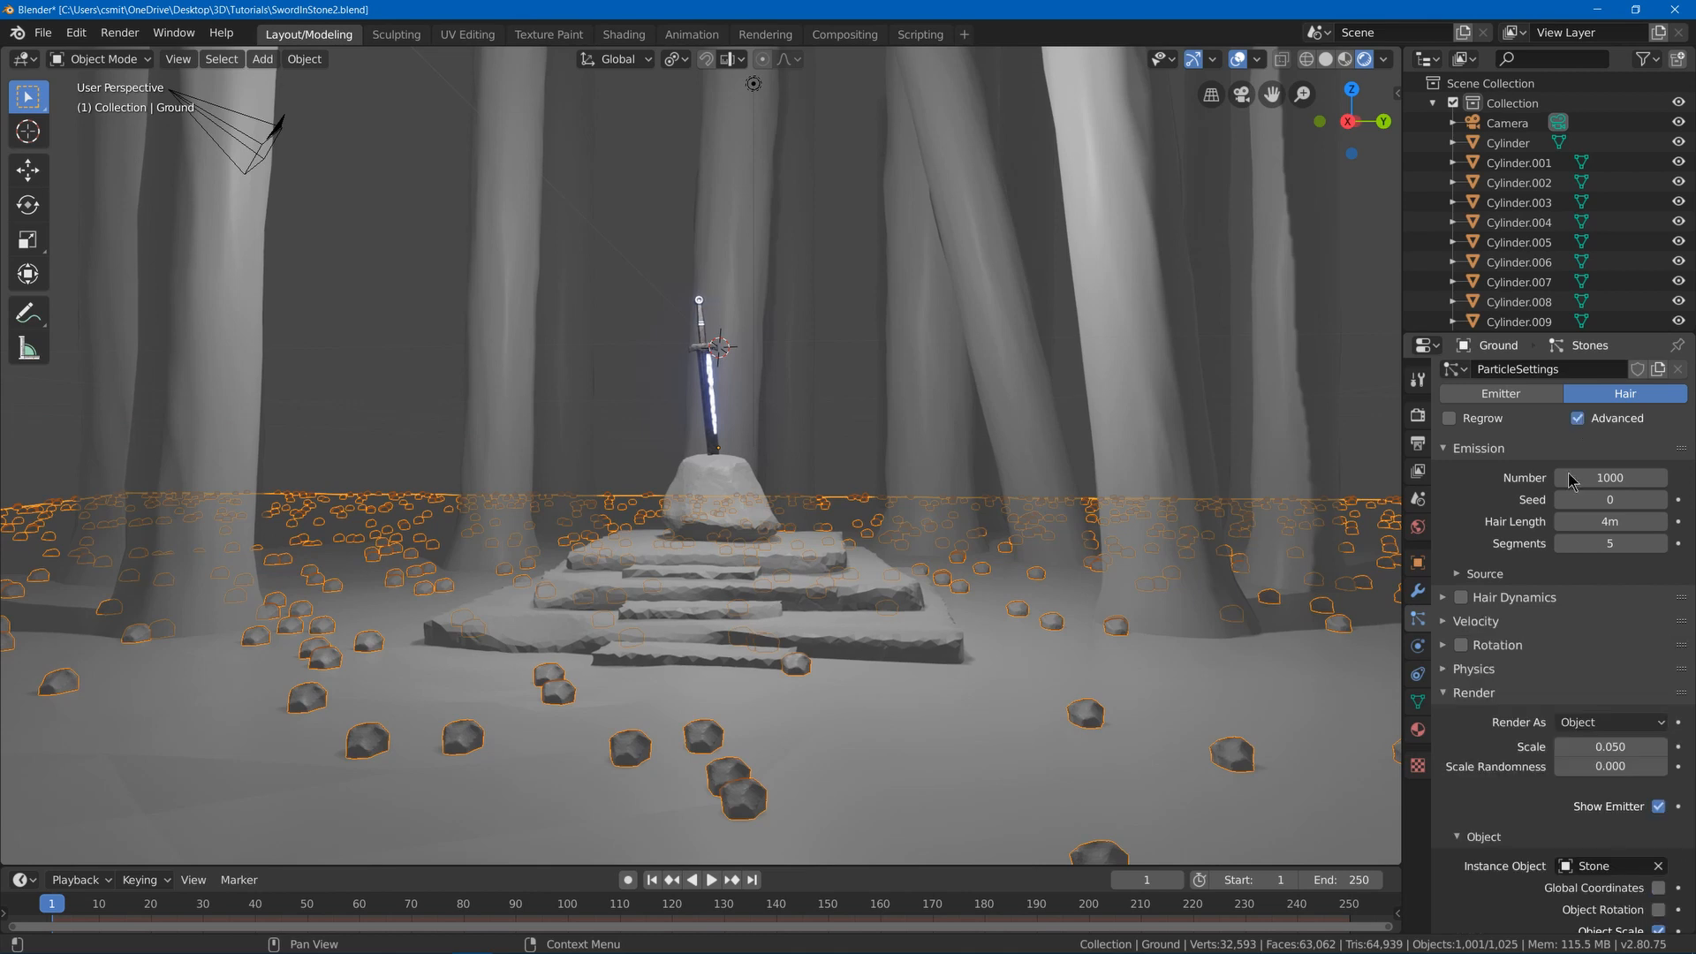
# - Enable Rotation for the stones with Randomize 1.000 and Global X as the orientation axis
pyautogui.scroll(-2, 1505, 667)
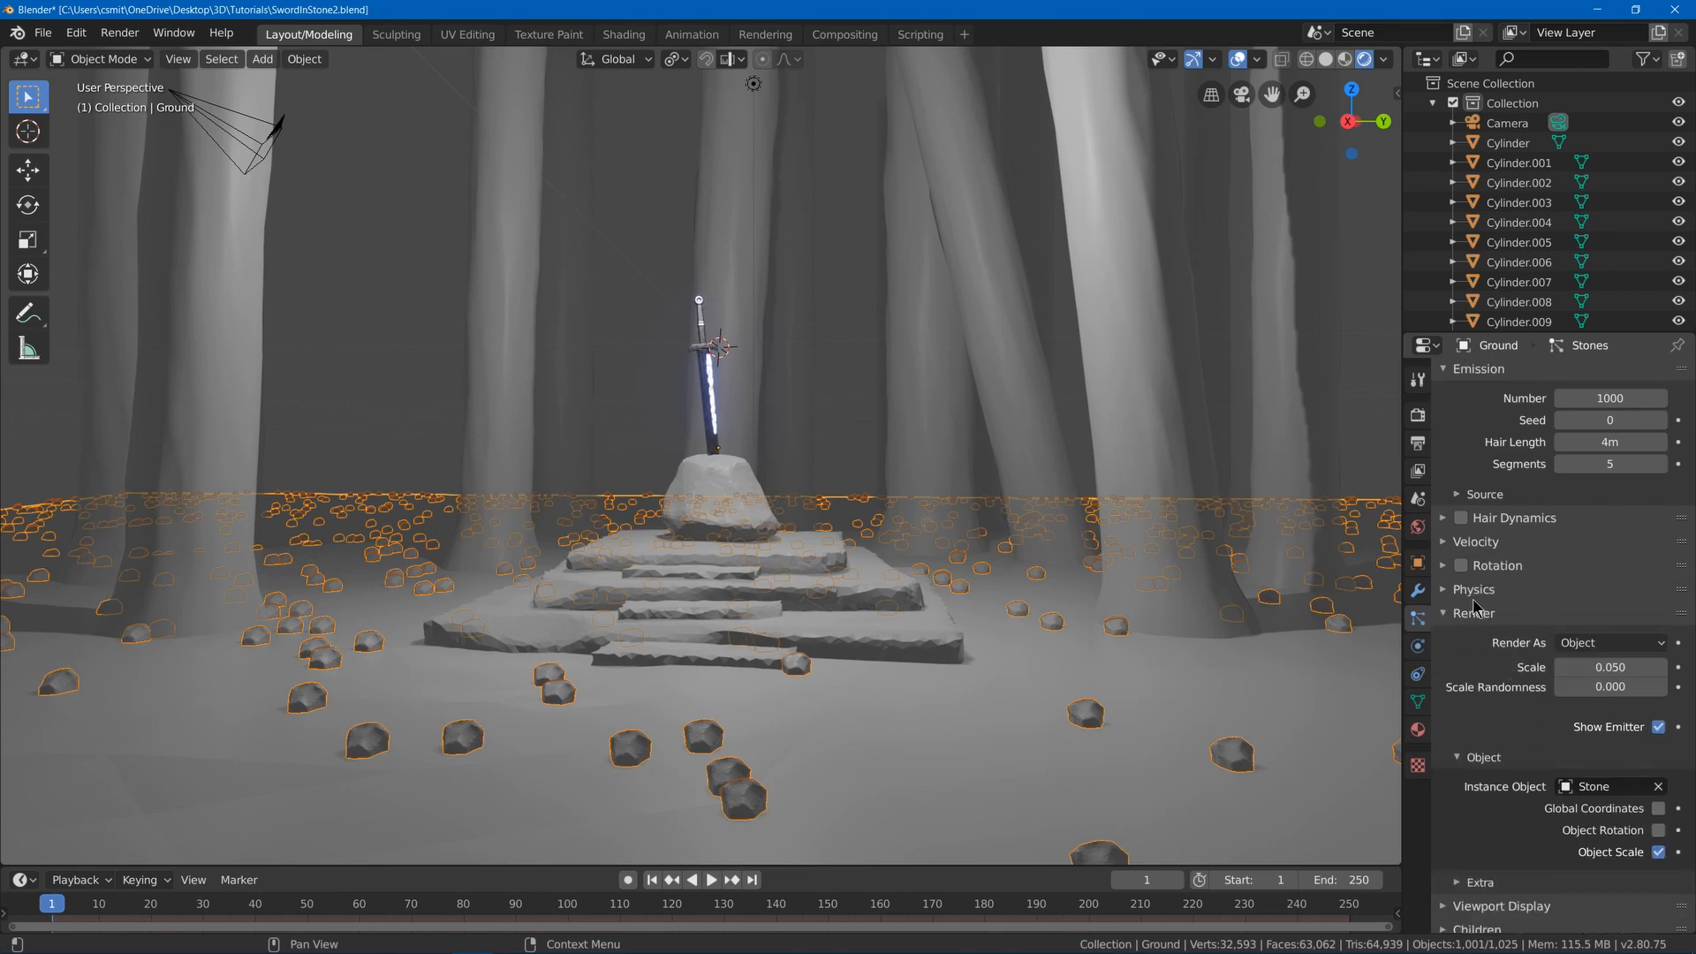
pyautogui.click(1445, 568)
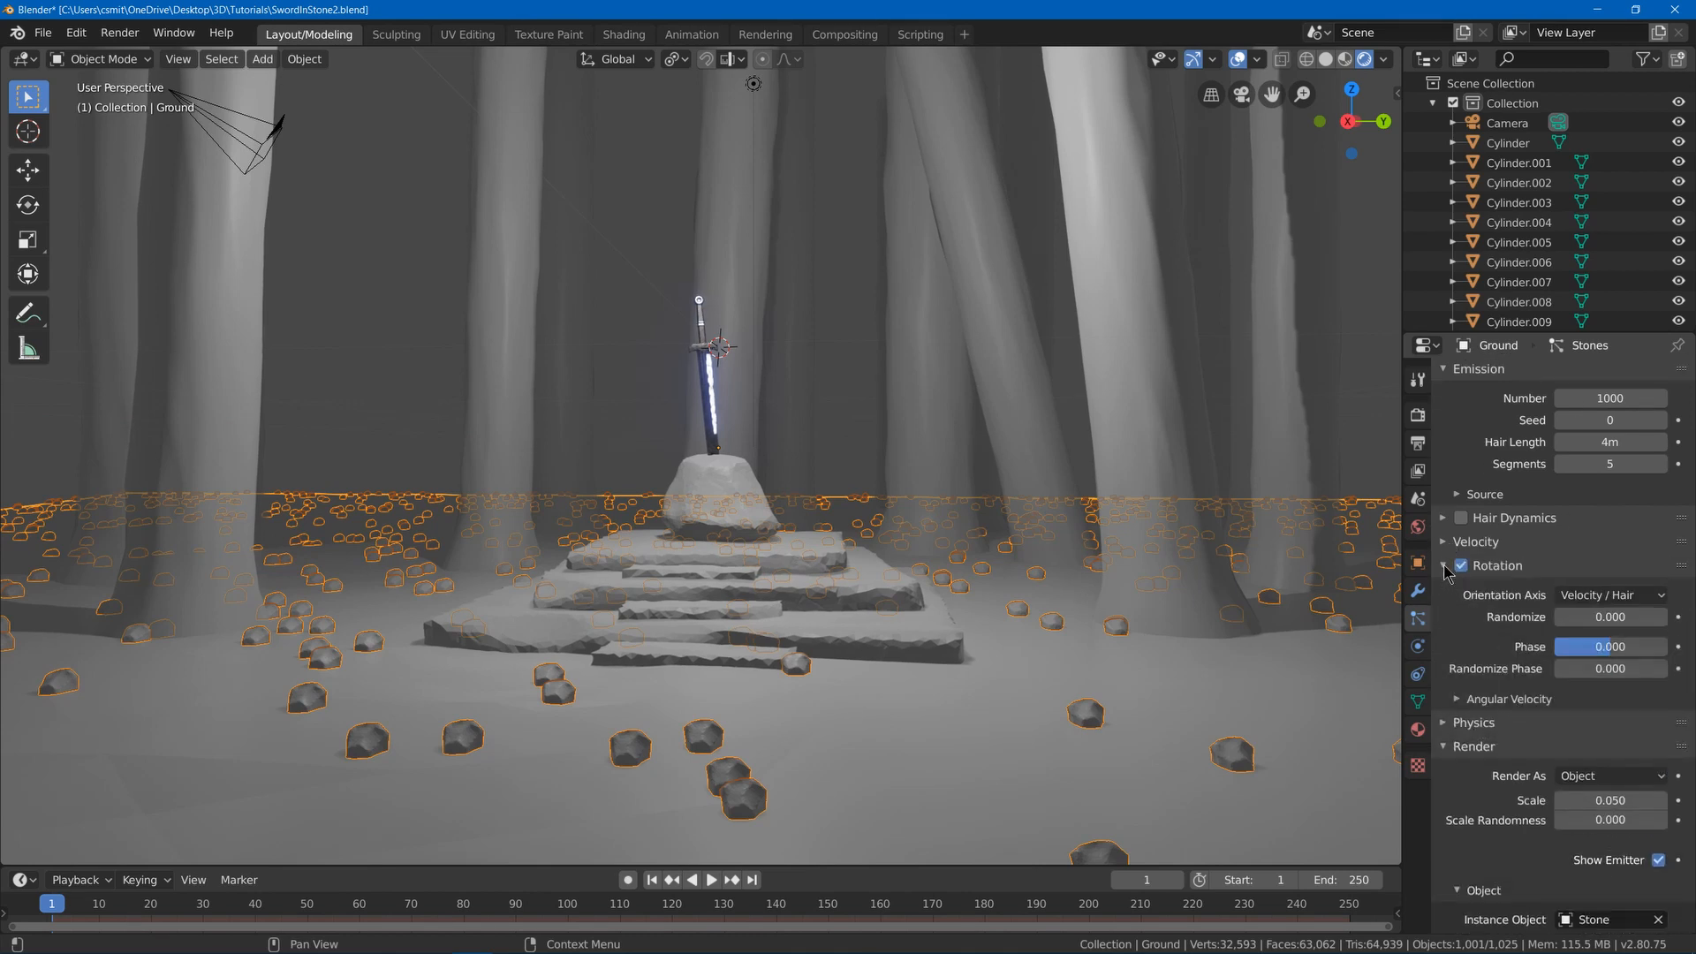
pyautogui.moveTo(1604, 618); pyautogui.dragTo(1674, 623)
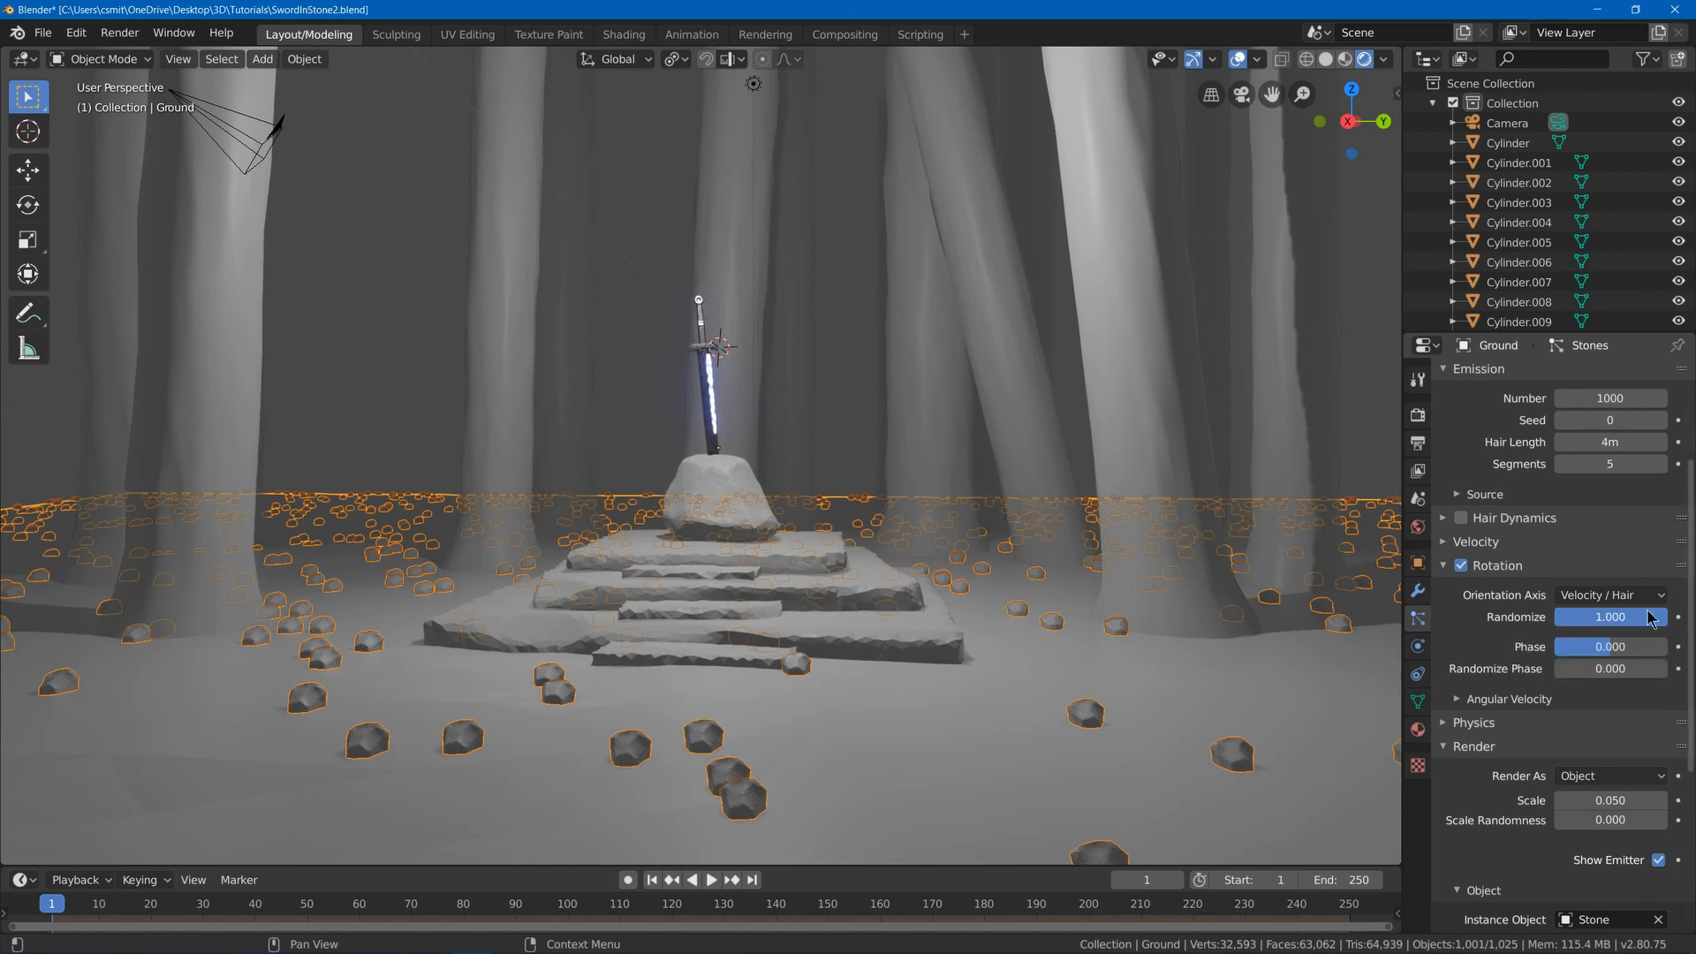
pyautogui.click(1591, 598)
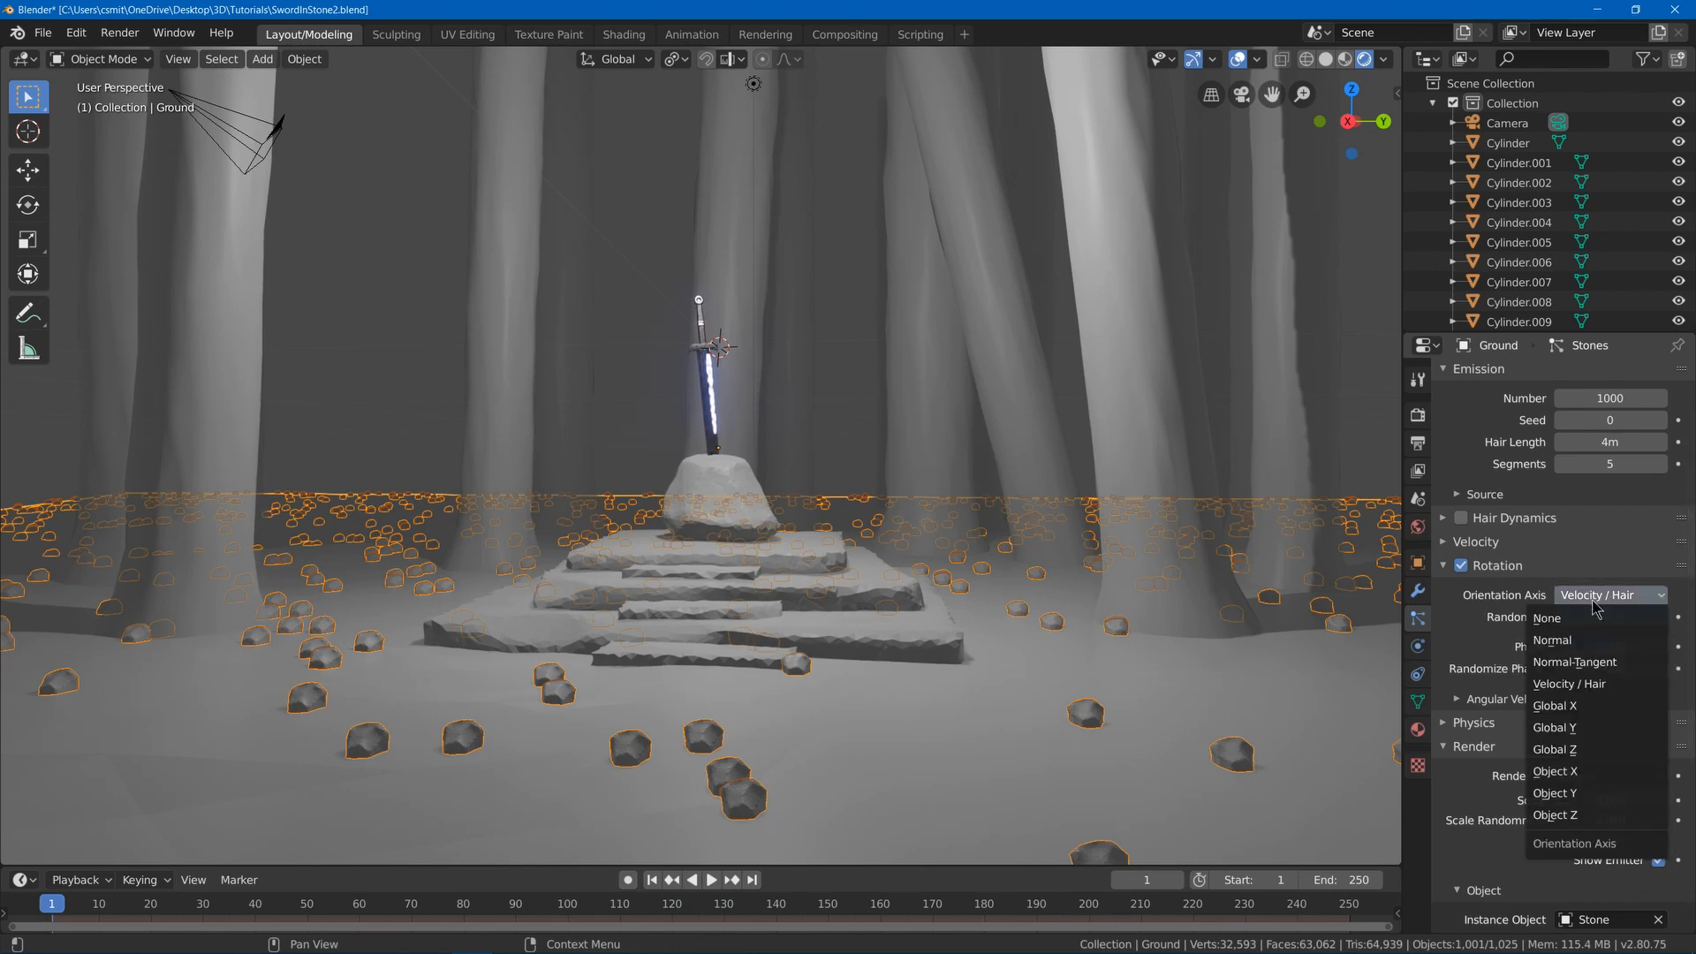
pyautogui.click(1587, 708)
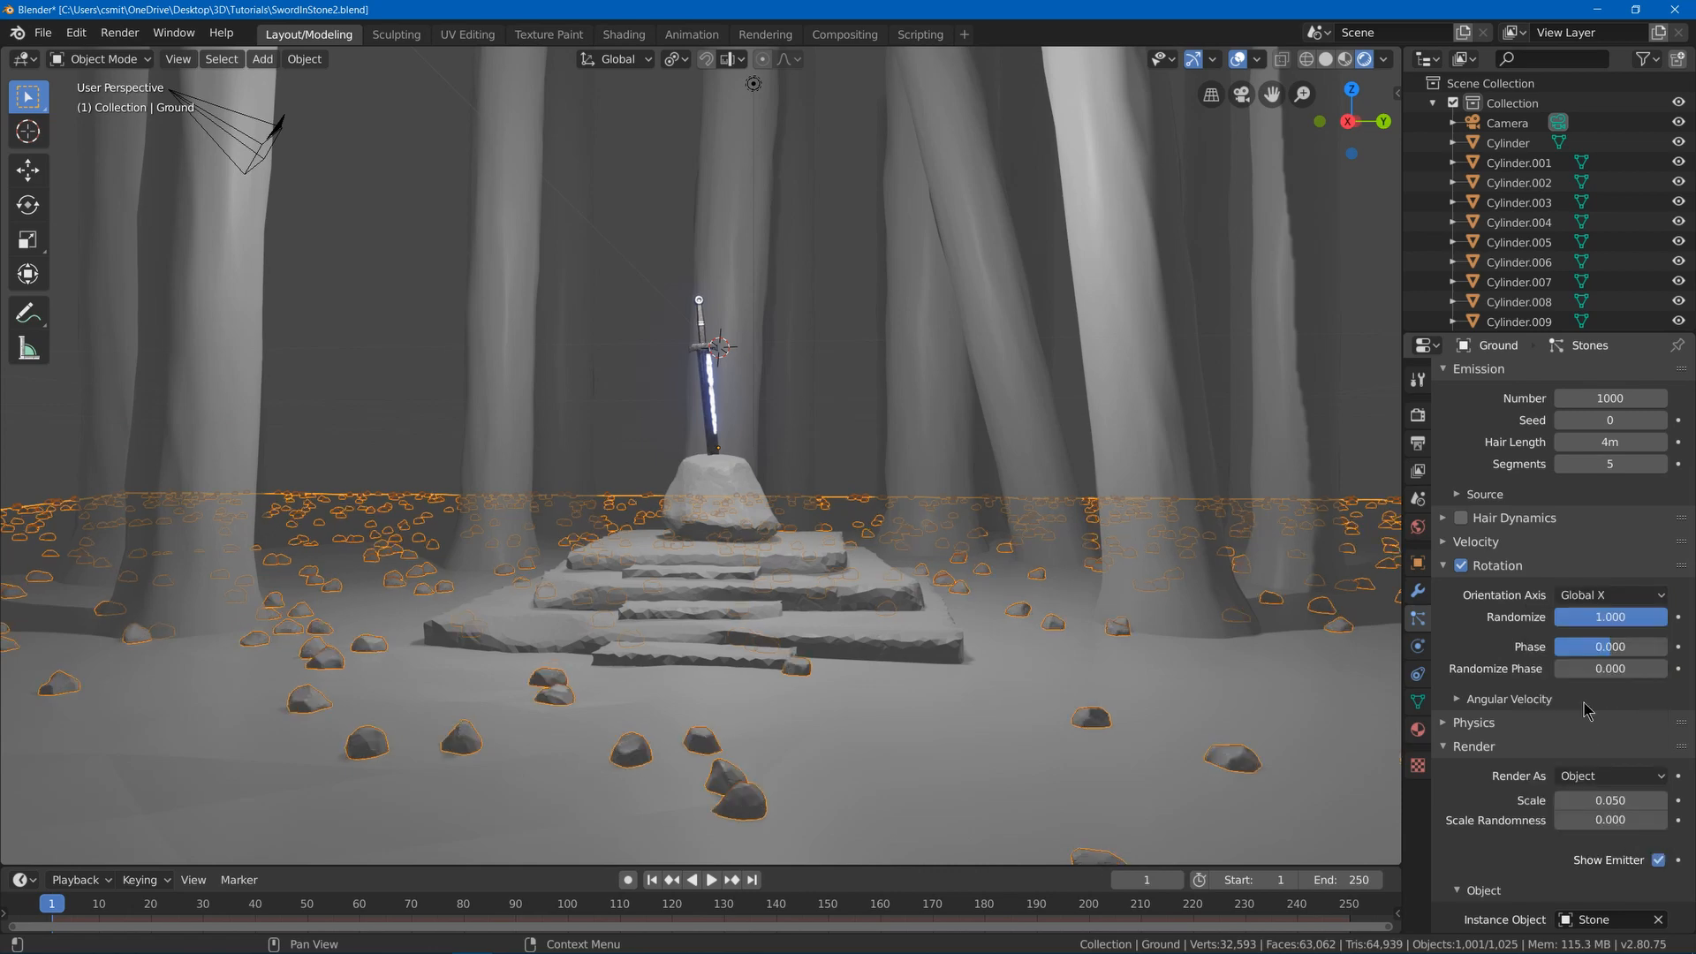
# - Set the stones' render Scale to 0.120 and Scale Randomness to 1.000
pyautogui.moveTo(883, 574); pyautogui.dragTo(858, 542, button='middle')
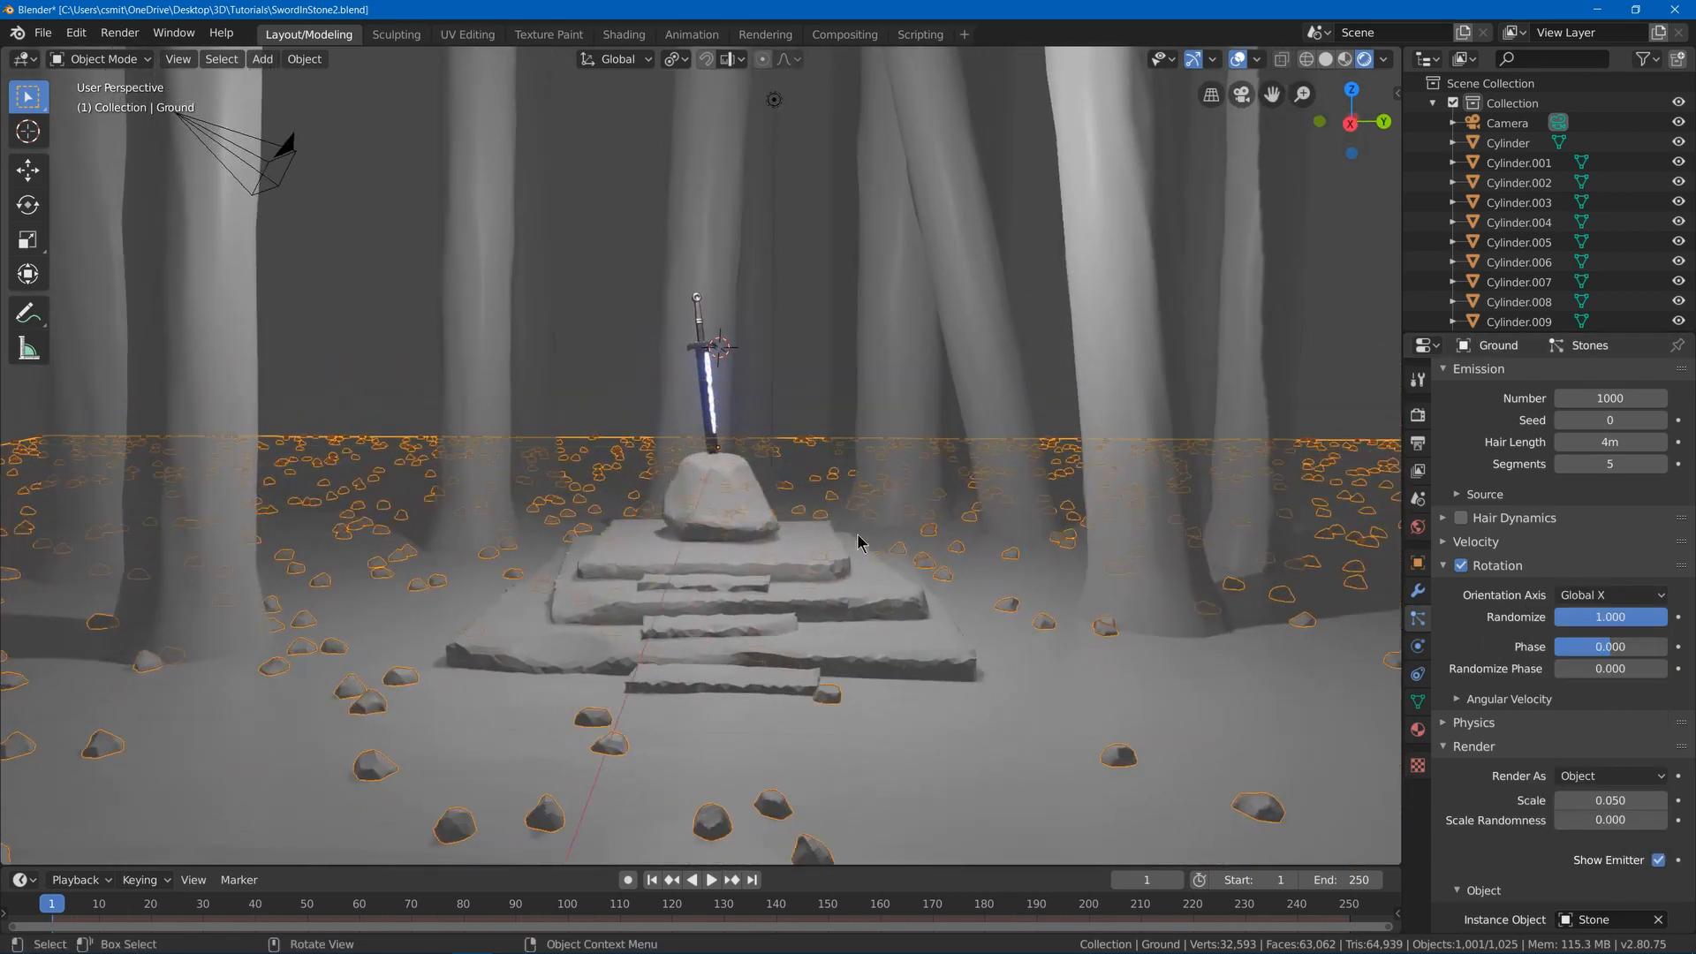
pyautogui.click(1602, 595)
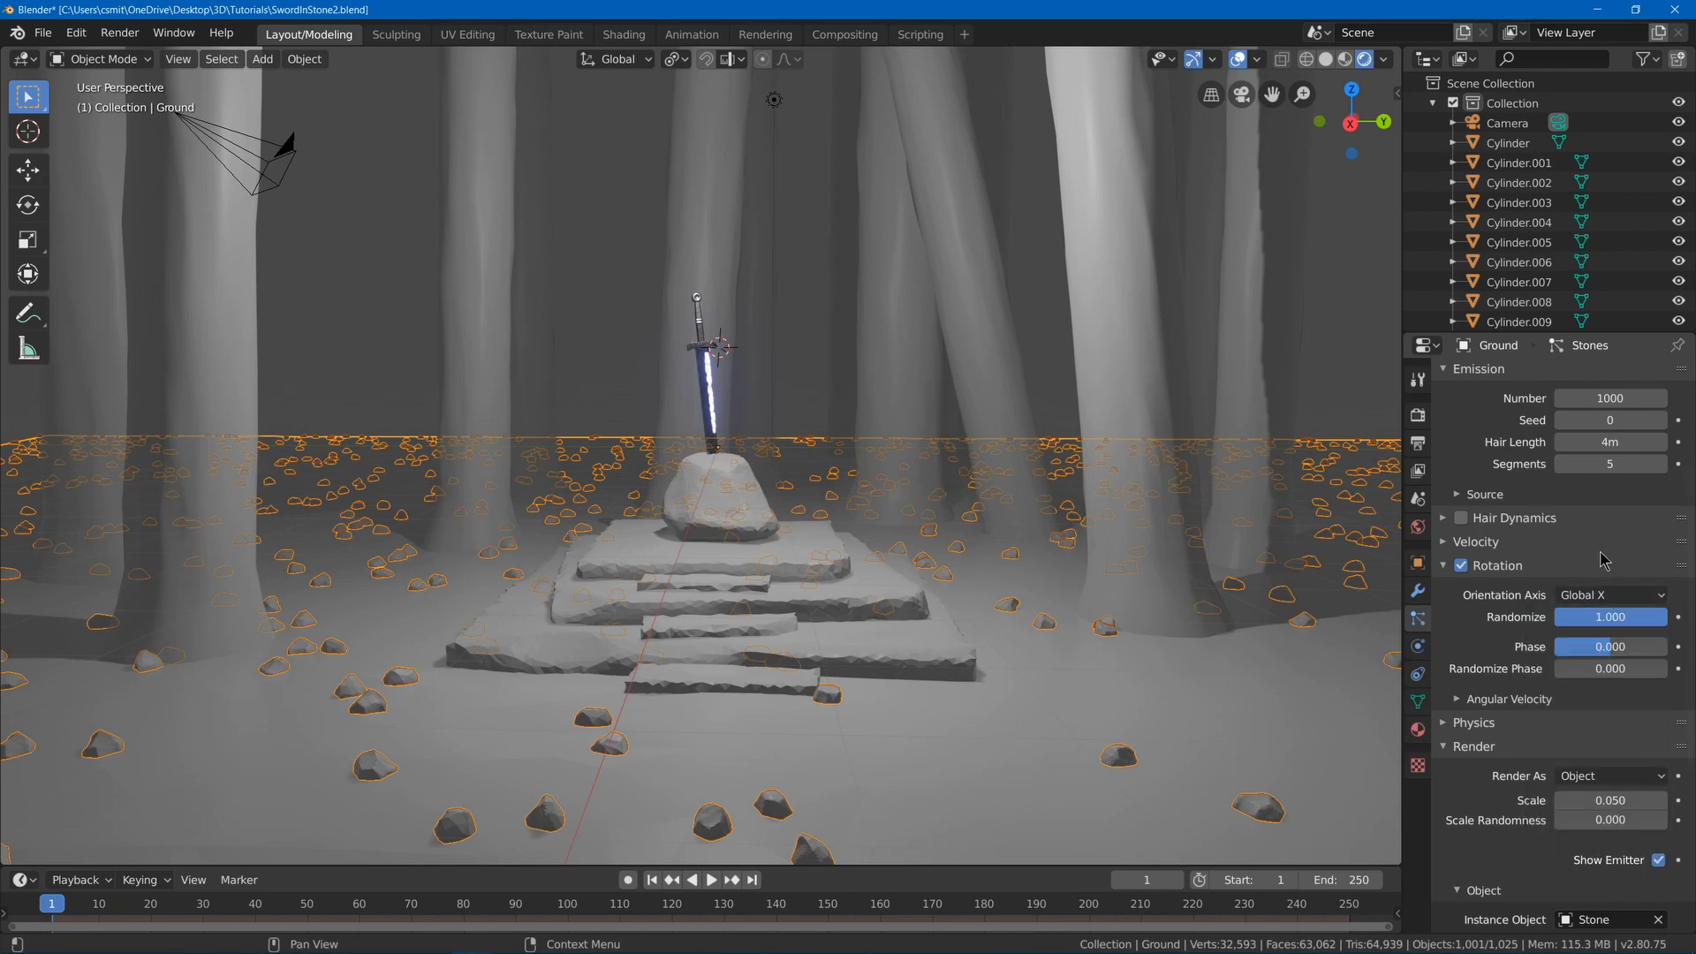
pyautogui.scroll(-4, 1608, 563)
pyautogui.doubleClick(1611, 668)
pyautogui.write('0.1')
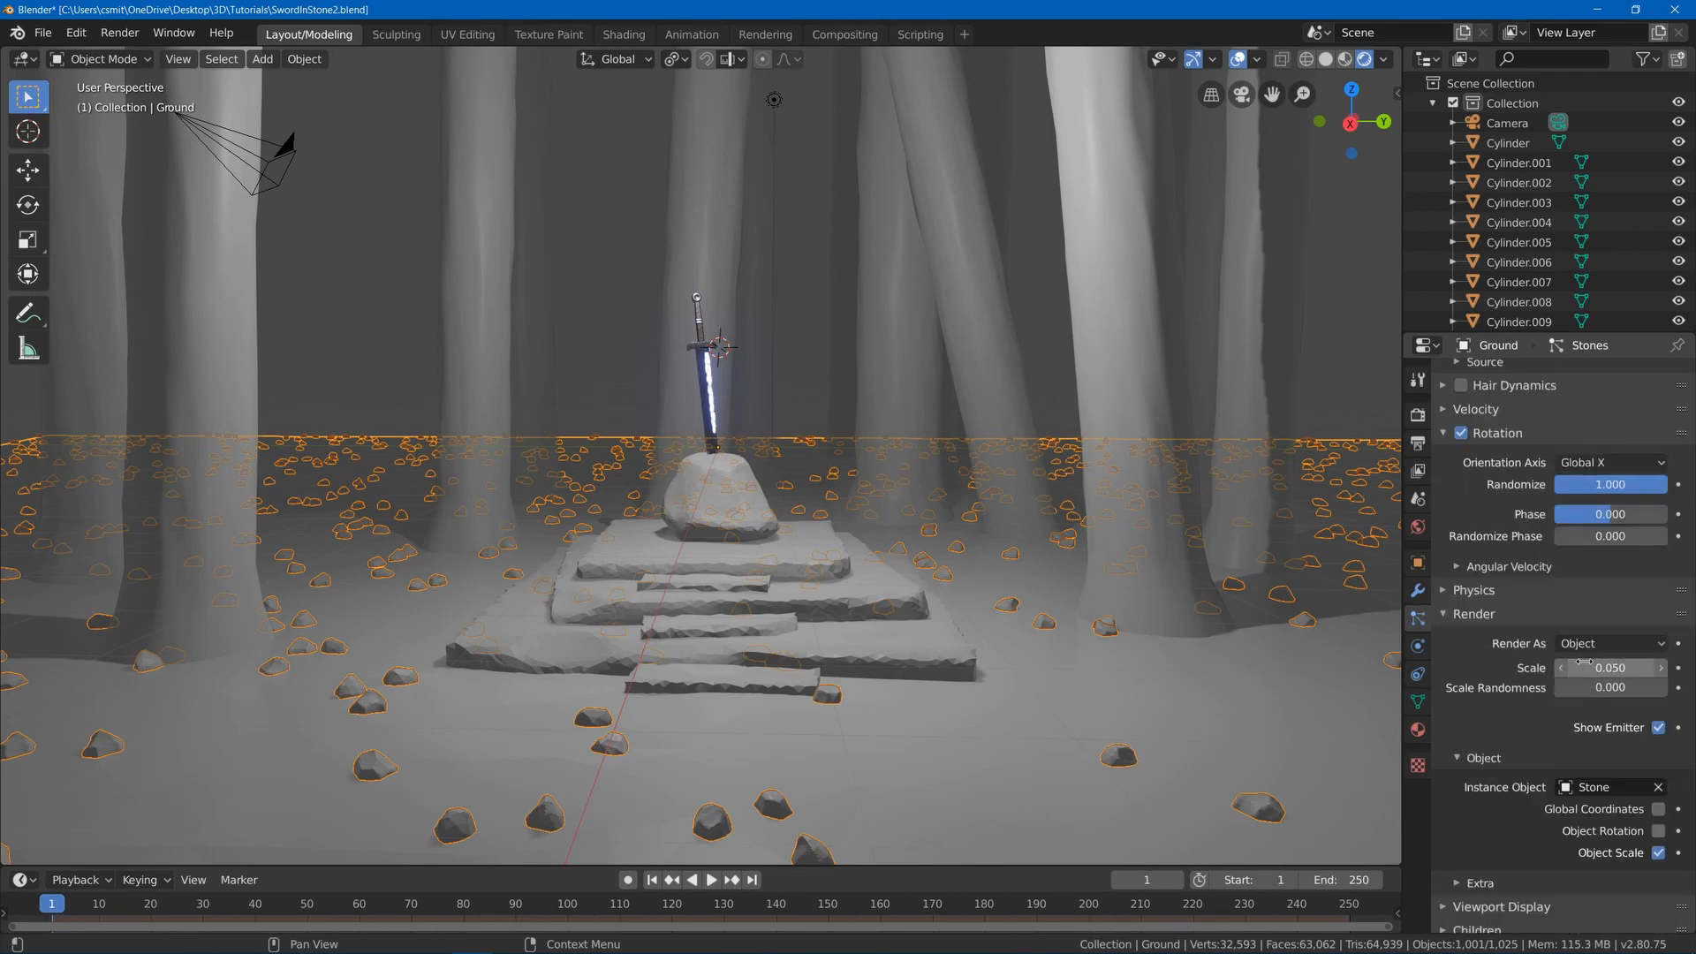
pyautogui.press('Return')
pyautogui.moveTo(1611, 668); pyautogui.dragTo(1669, 692)
pyautogui.scroll(8, 1591, 618)
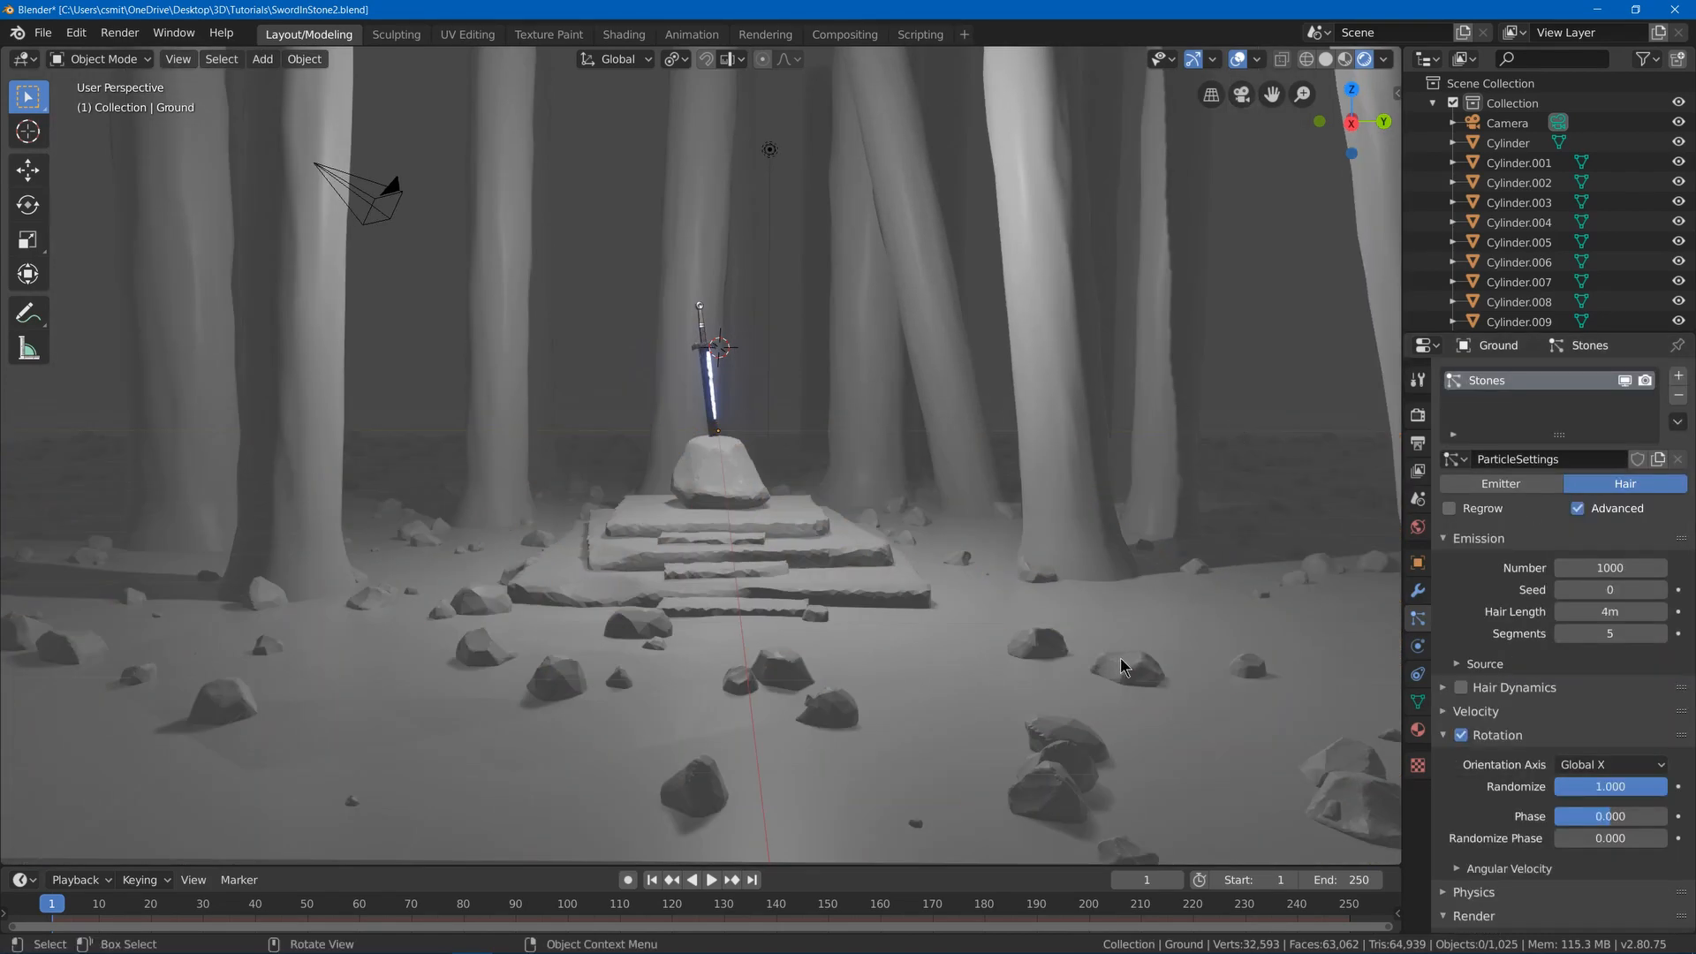
# - Set the Number of stones emitted from the Ground object to 500
pyautogui.click(1125, 667)
pyautogui.doubleClick(1613, 564)
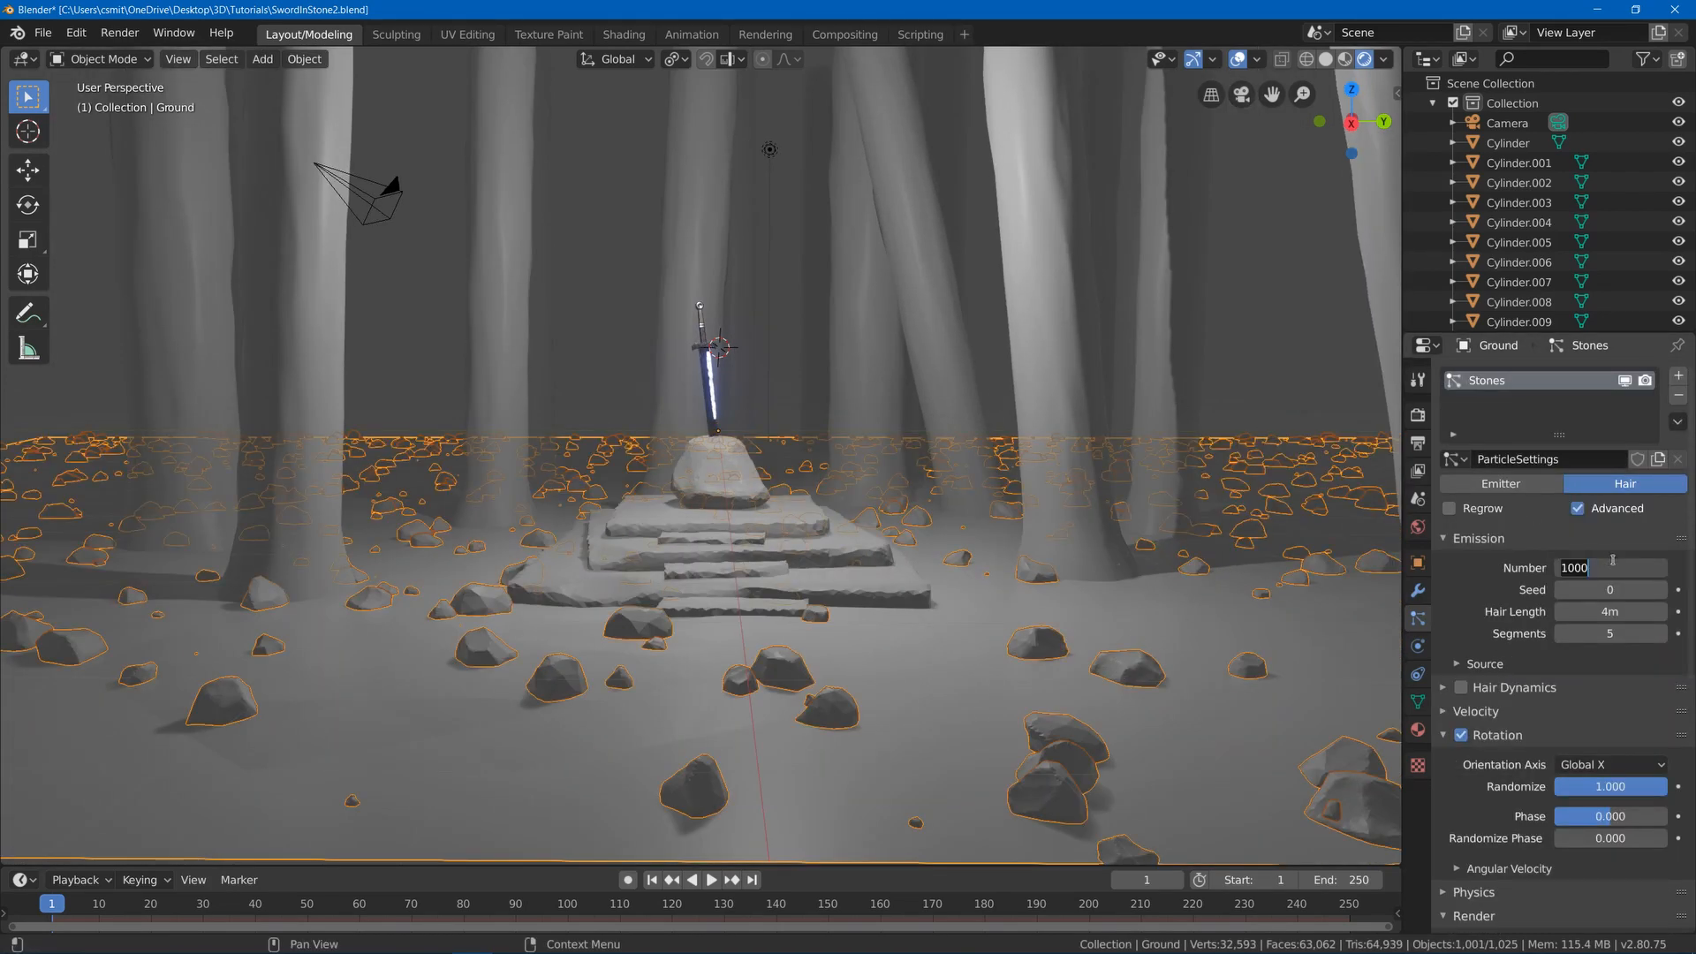
pyautogui.write('500')
pyautogui.press('Return')
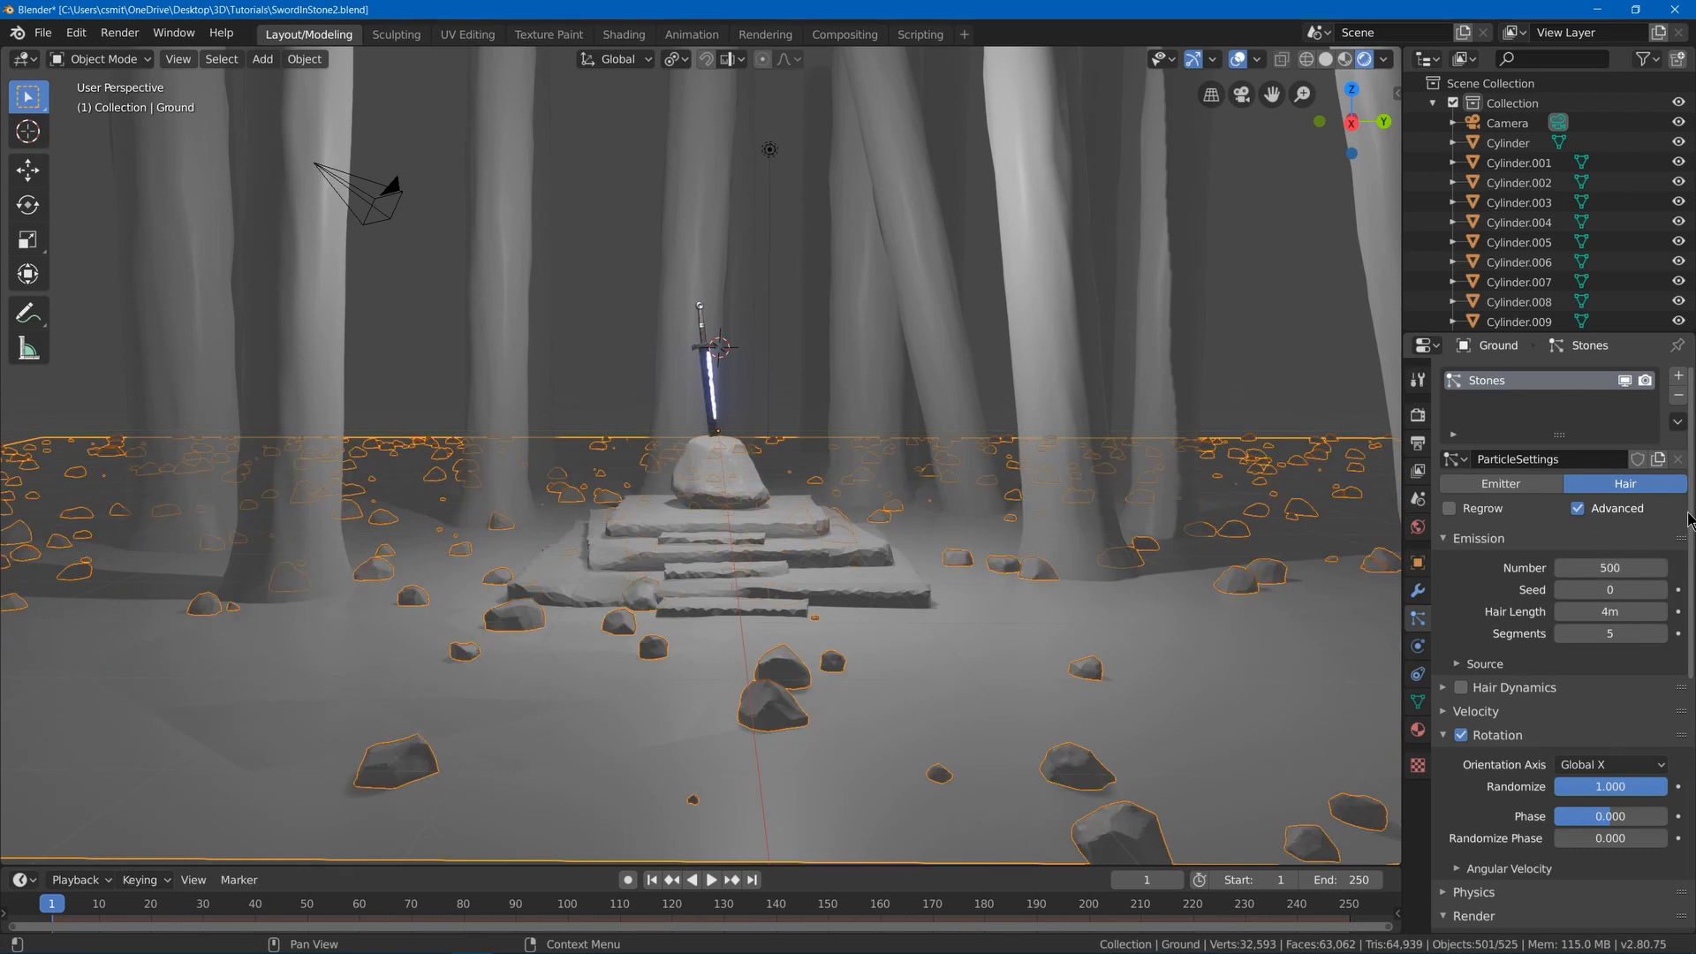
# - Link the Ground object's modifiers to the Platform so it carries the Stones particle system too
pyautogui.moveTo(799, 468)
pyautogui.mouseDown(button='middle')
pyautogui.moveTo(840, 458)
pyautogui.moveTo(795, 459)
pyautogui.mouseUp(button='middle')
pyautogui.click(687, 571)
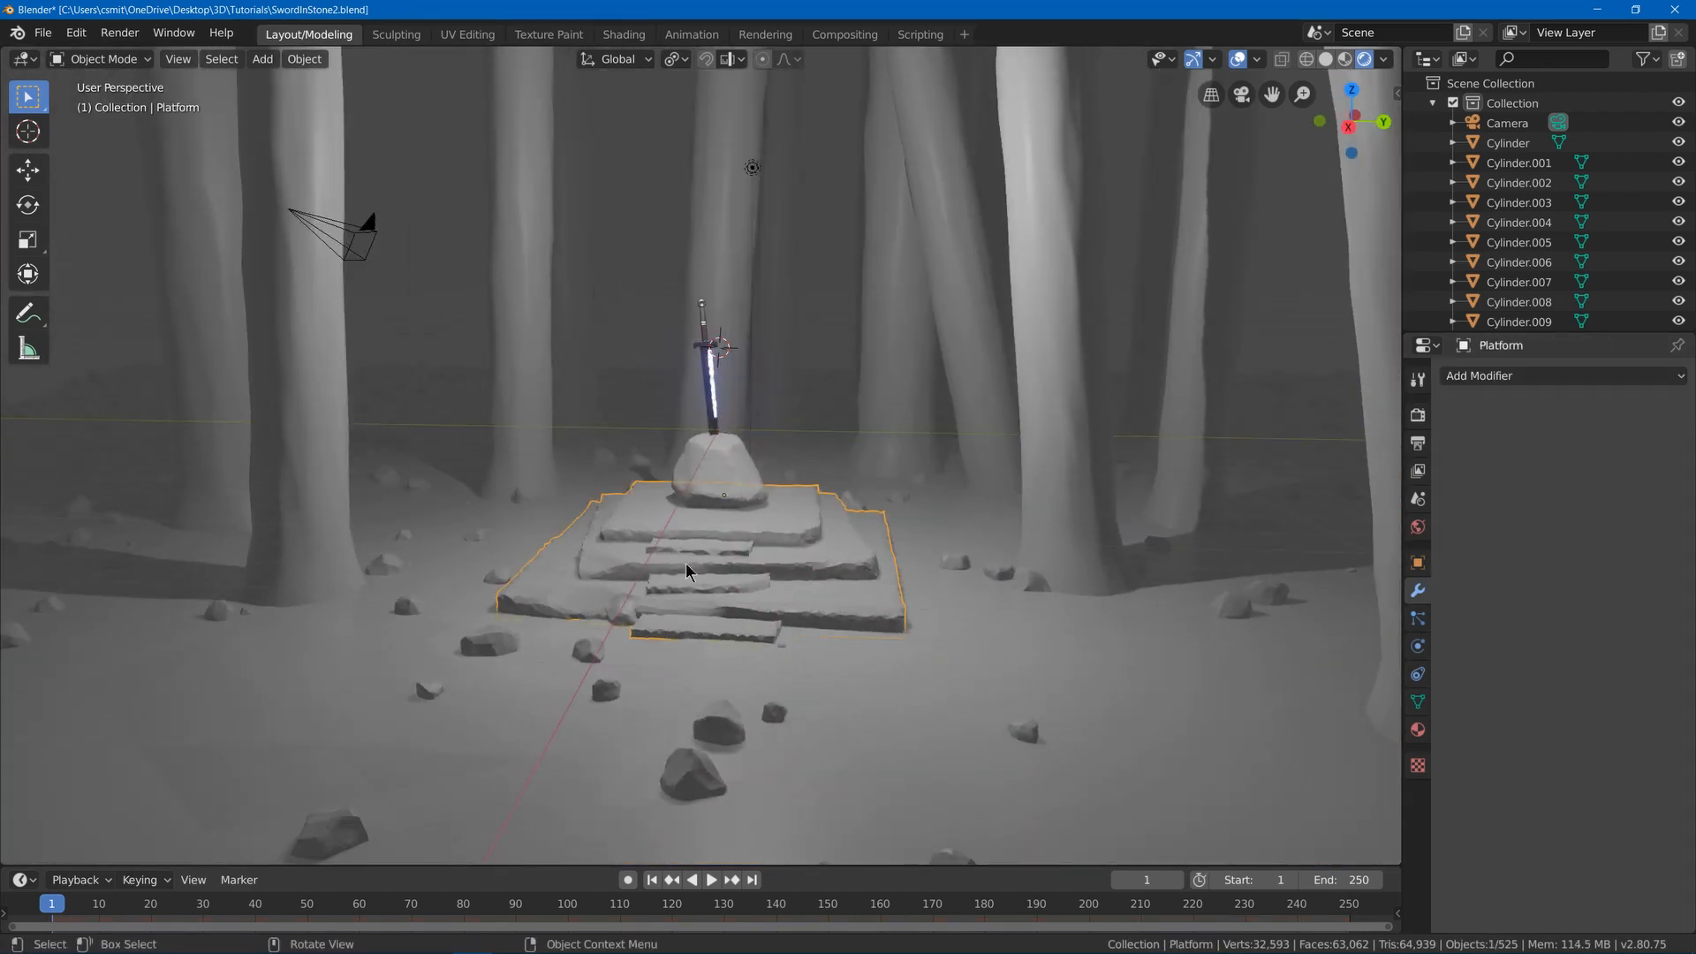
pyautogui.keyDown('shift'); pyautogui.click(857, 674); pyautogui.keyUp('shift')
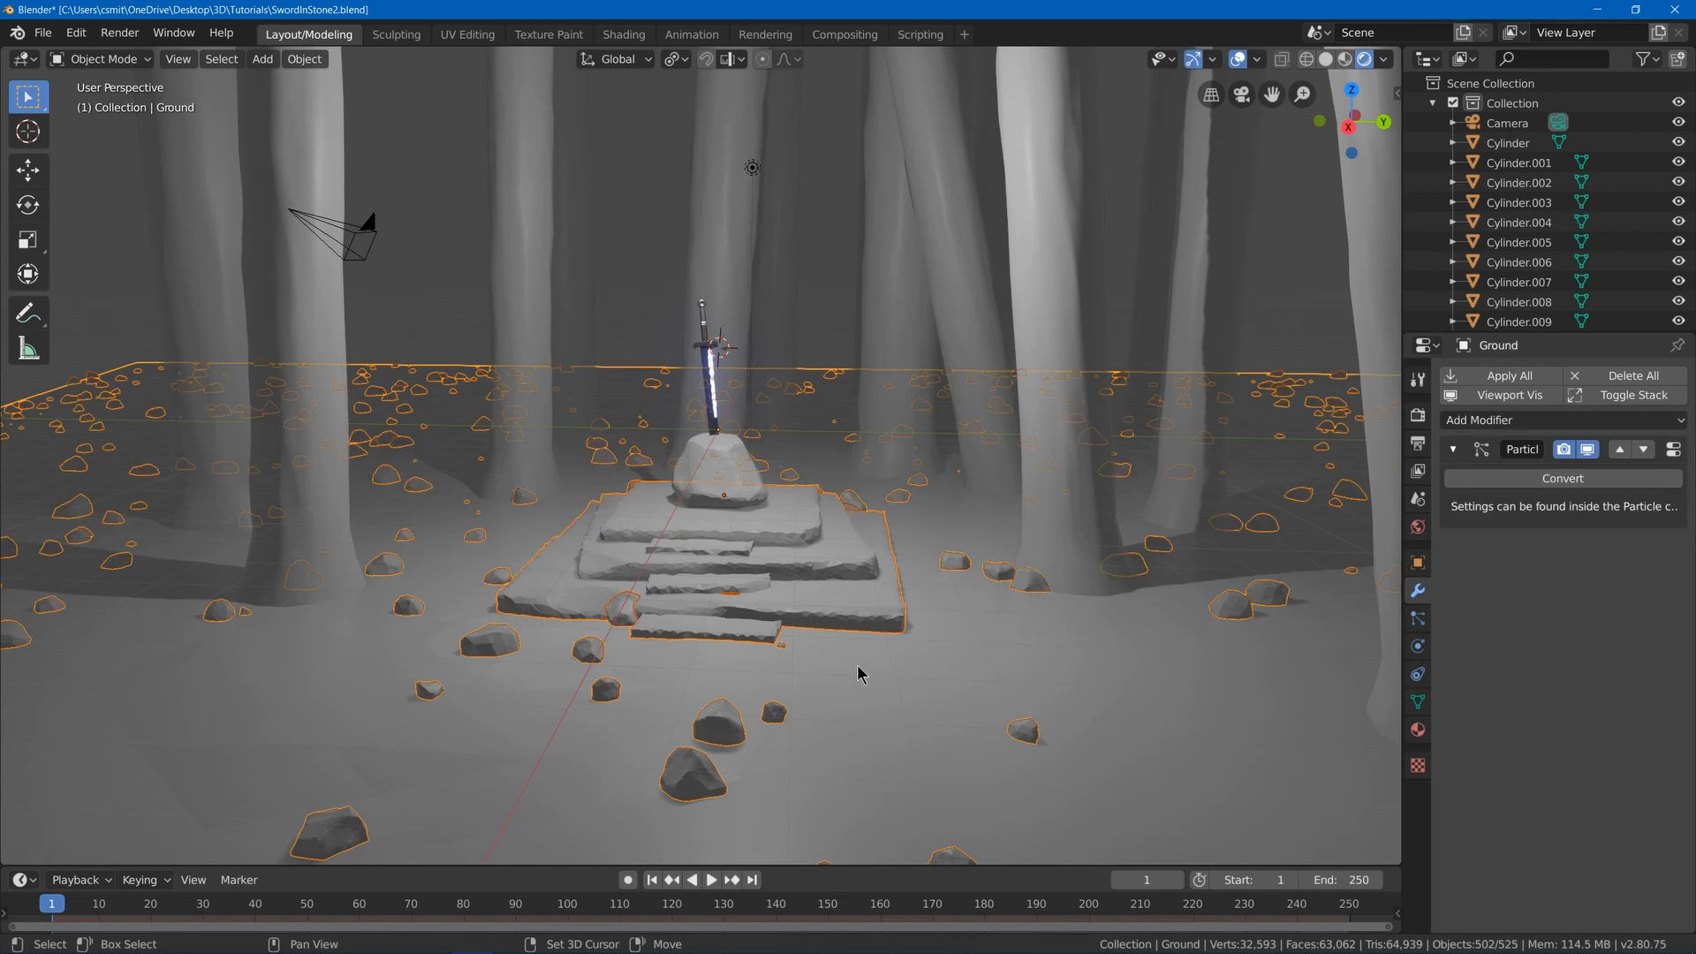
pyautogui.hotkey('ctrl', 'l')
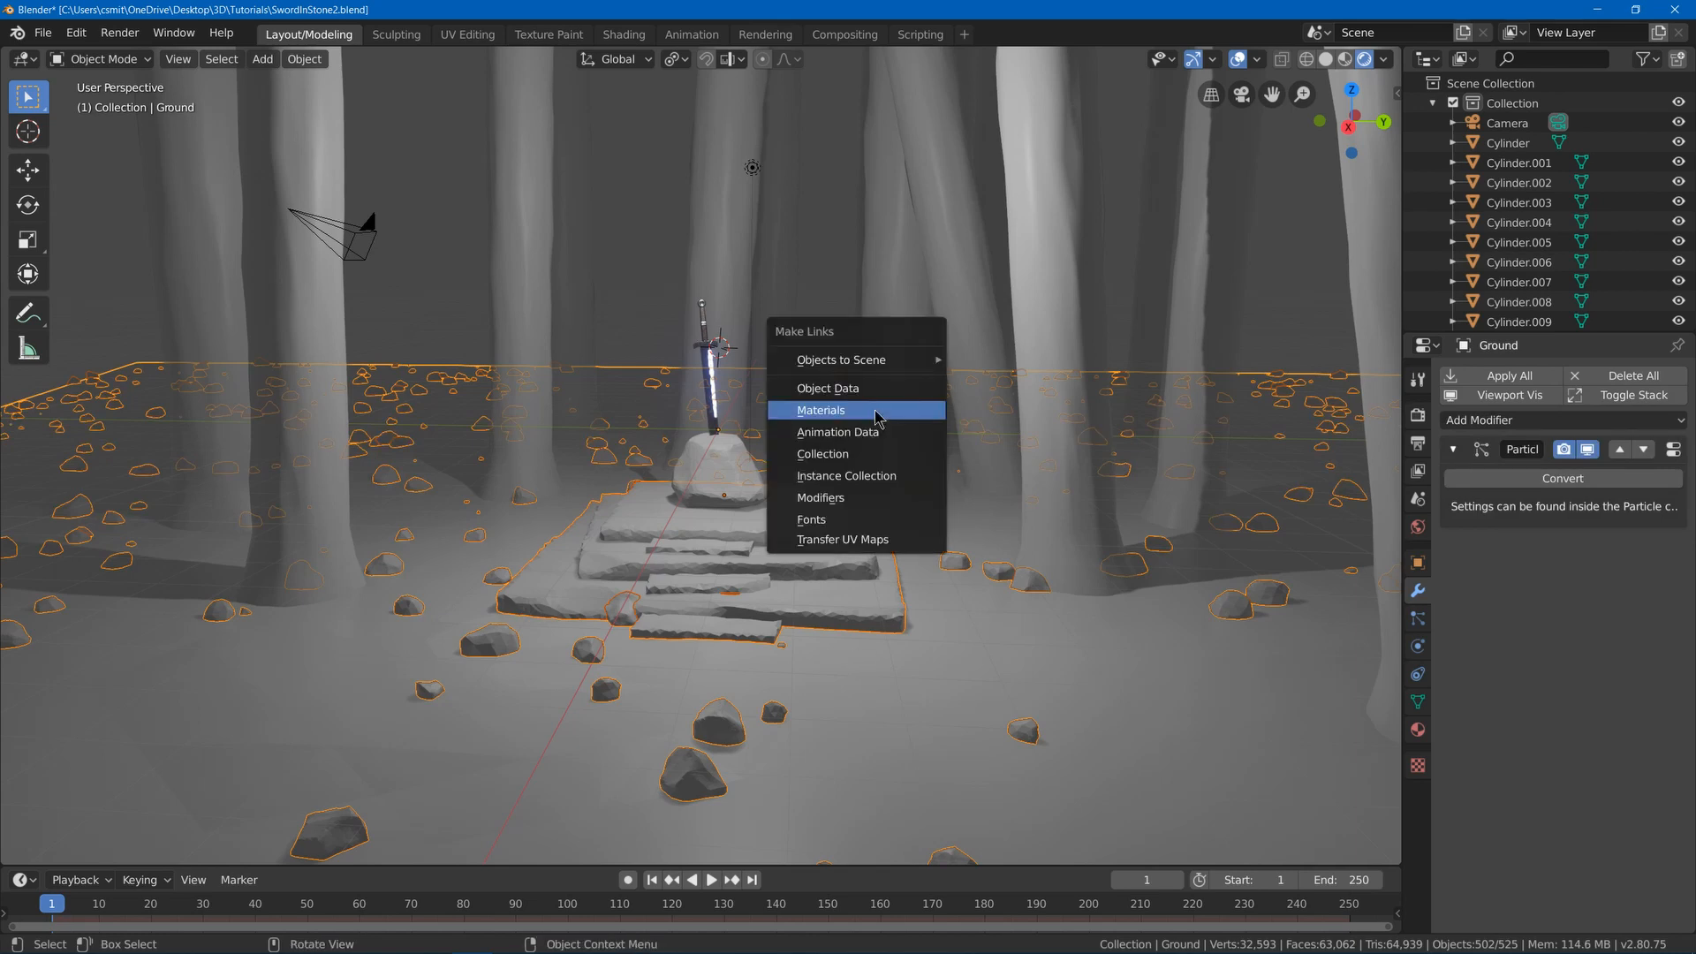
pyautogui.press('Down')
pyautogui.press('Down')
pyautogui.press('Down')
pyautogui.press('Down')
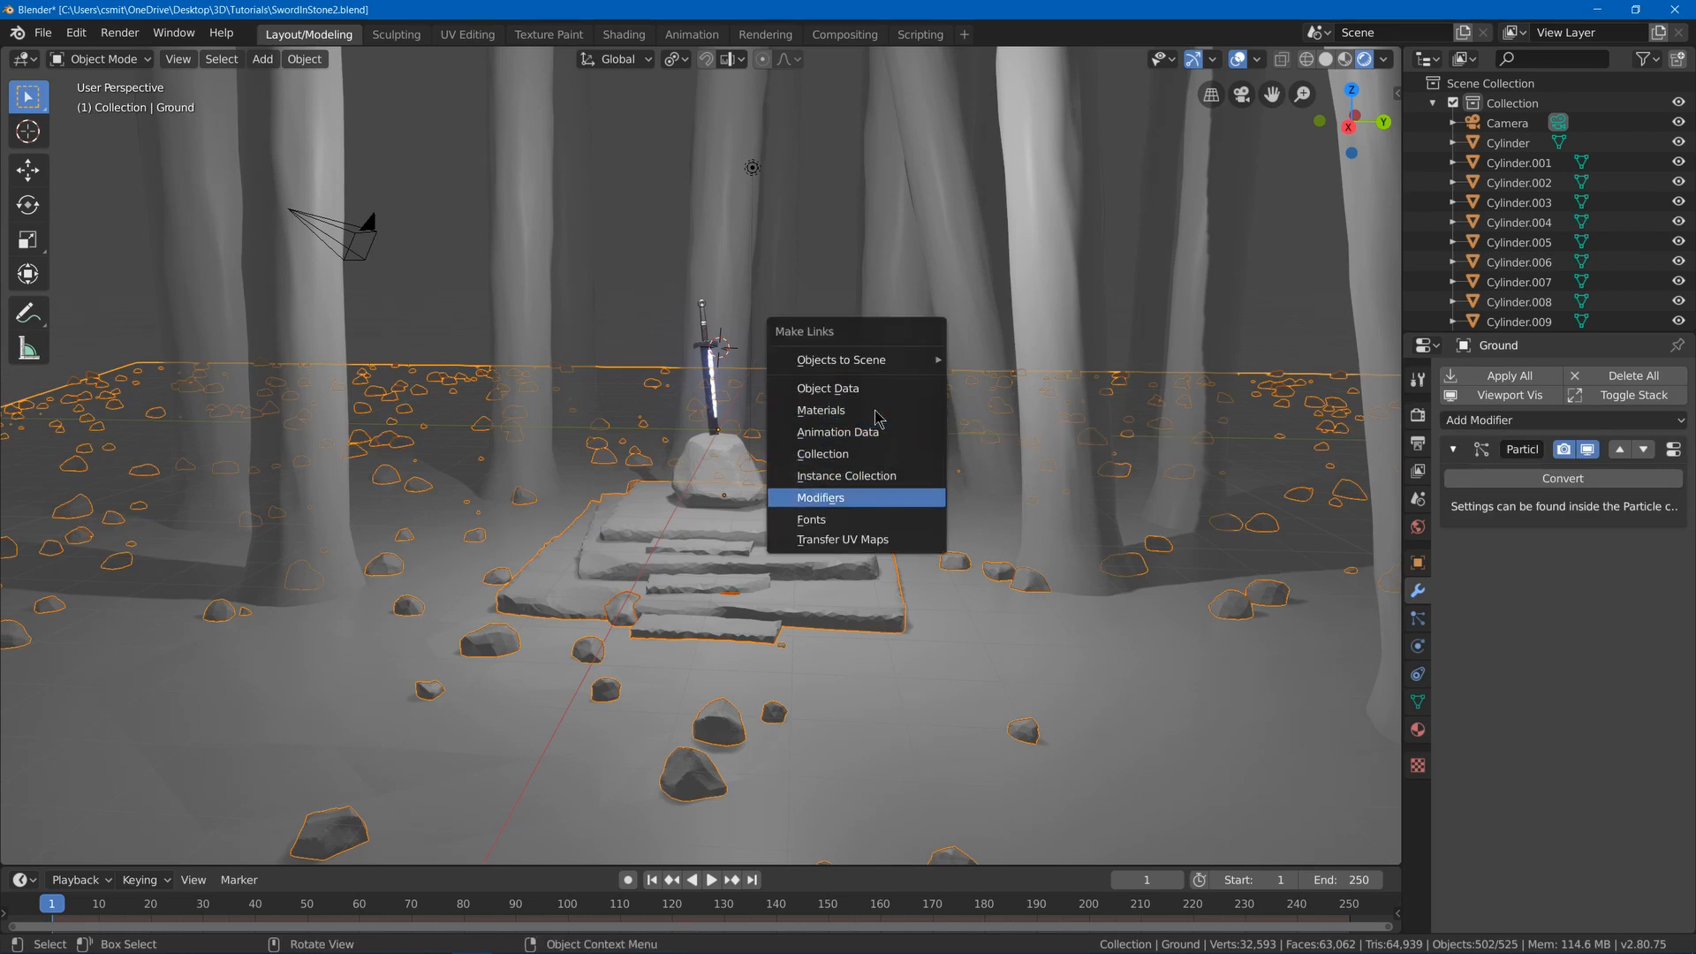
pyautogui.press('Return')
# - Make the Platform's shared particle settings a single-user copy, independent of the Ground's
pyautogui.click(785, 487)
pyautogui.scroll(4, 776, 564)
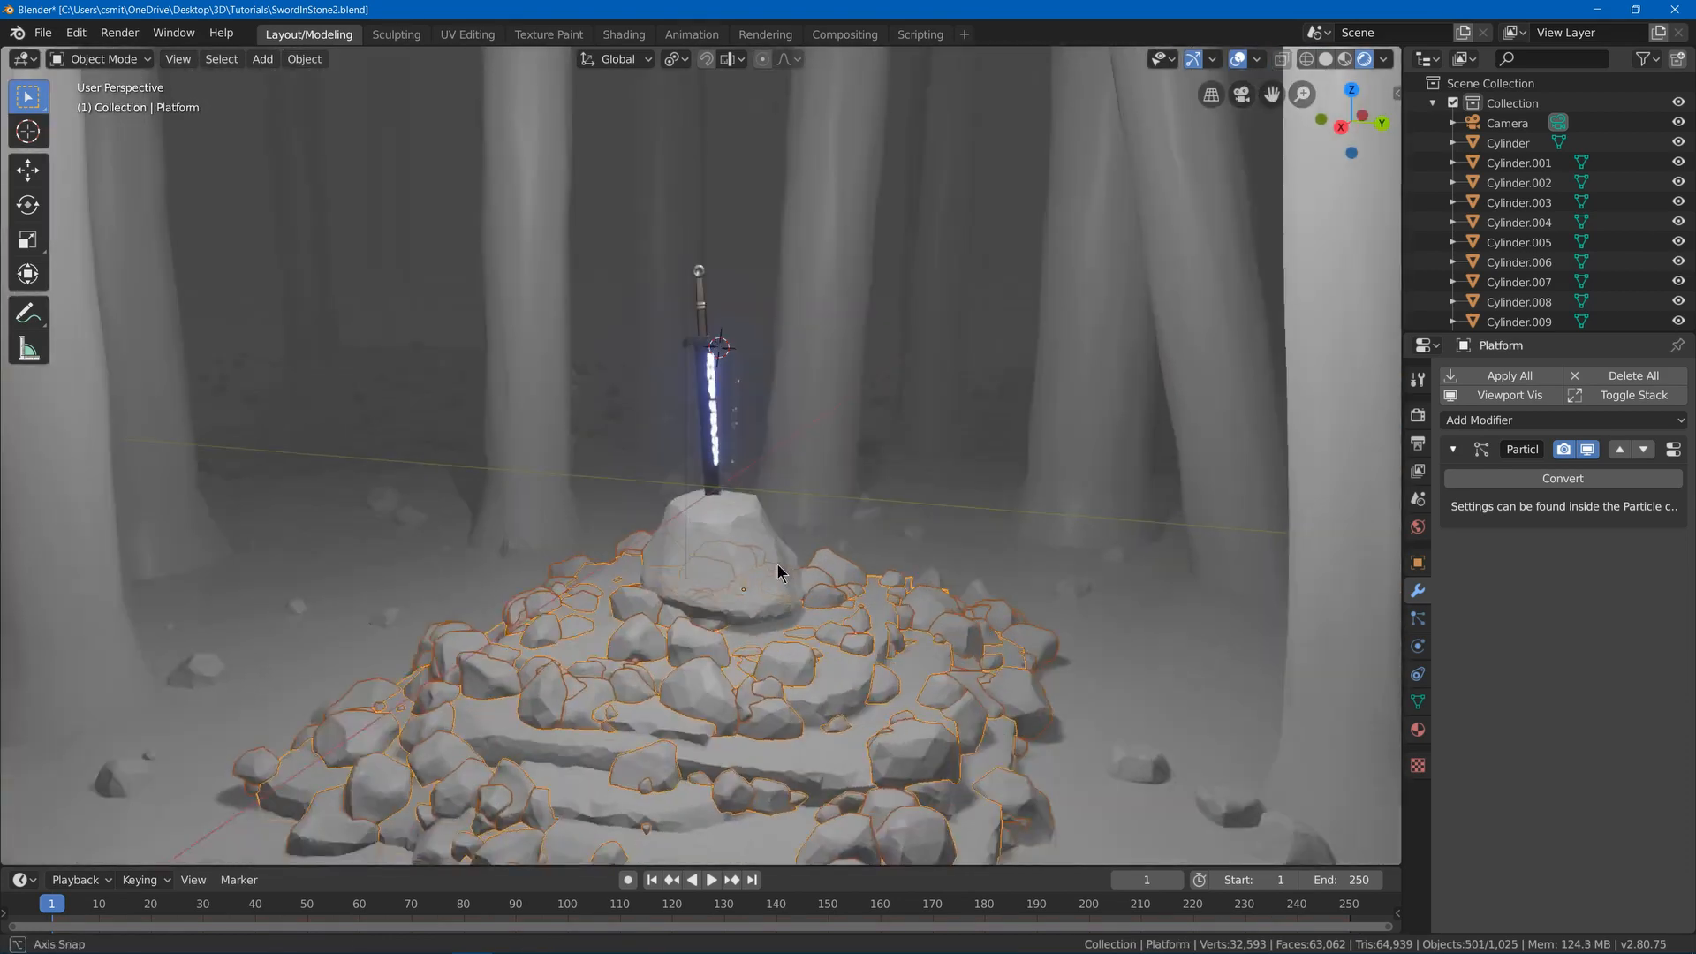
pyautogui.scroll(-2, 802, 556)
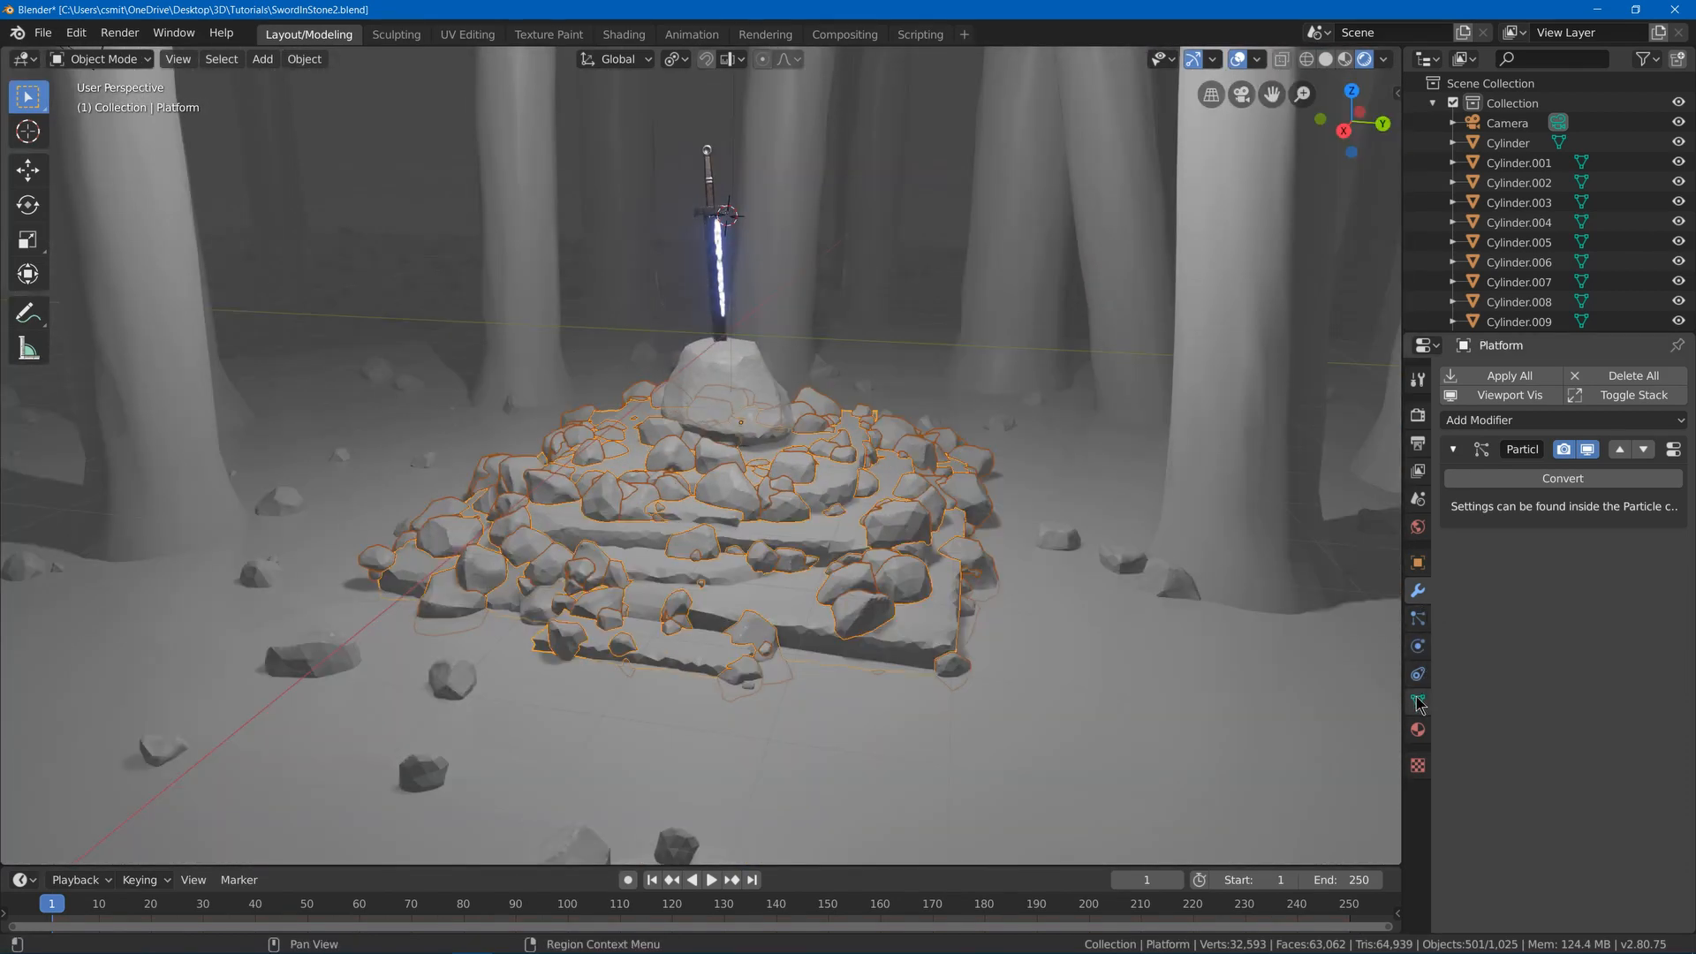
pyautogui.click(1418, 702)
pyautogui.click(1420, 620)
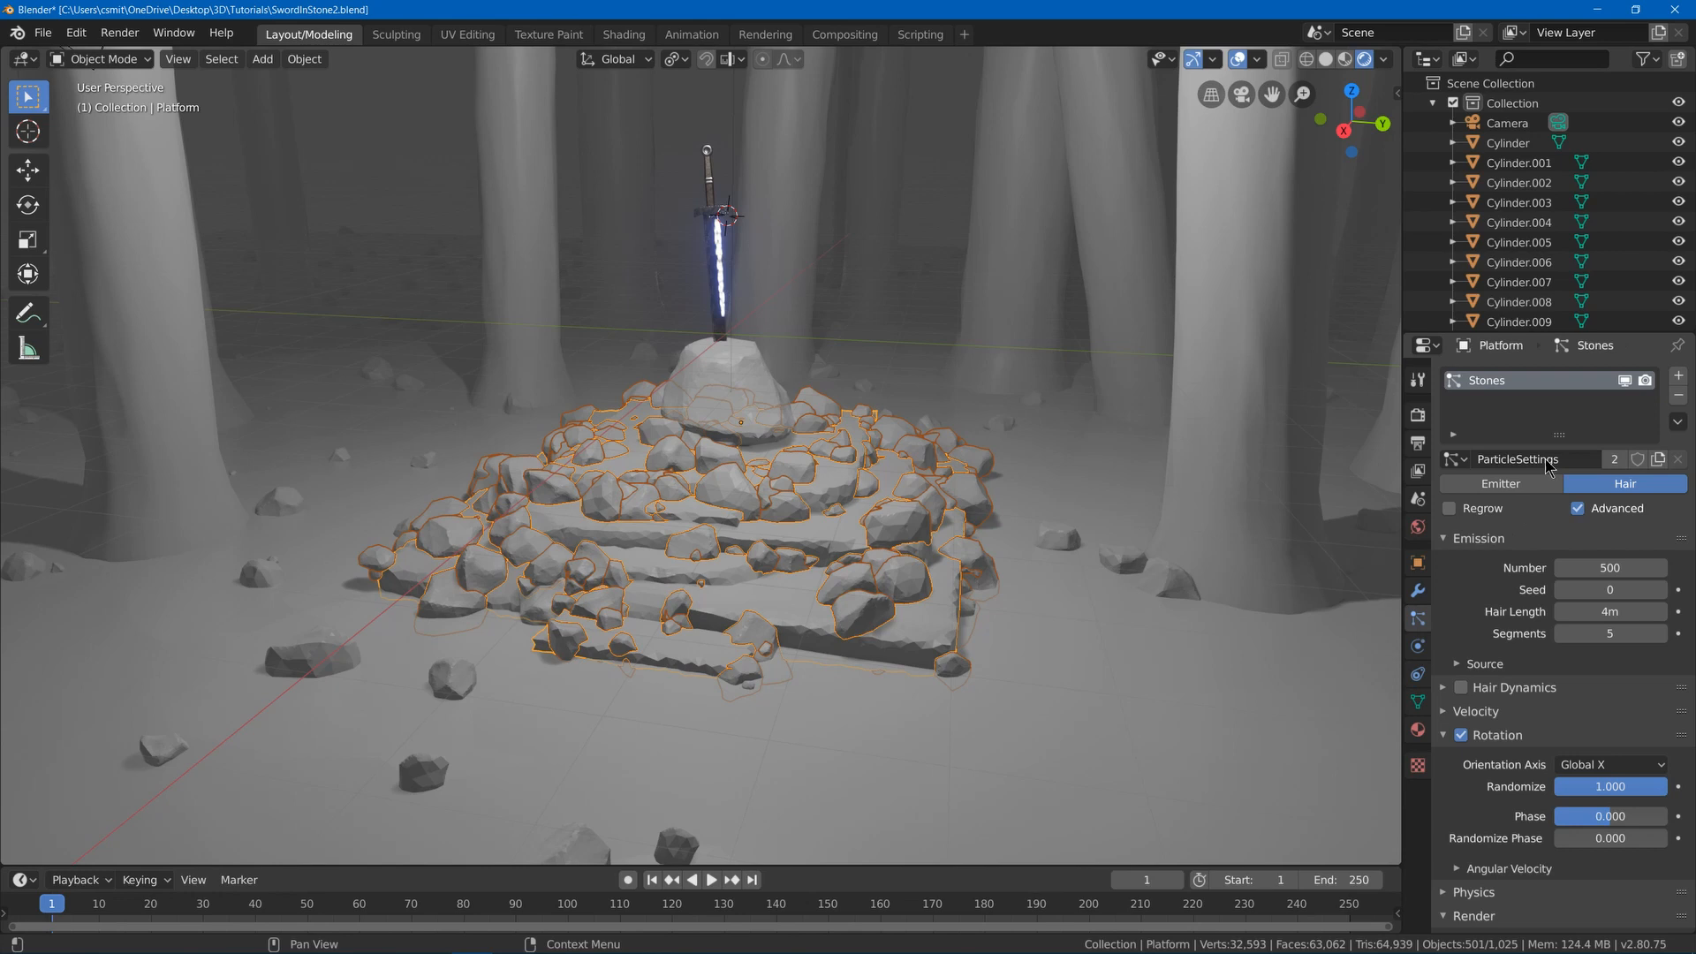
pyautogui.click(1614, 460)
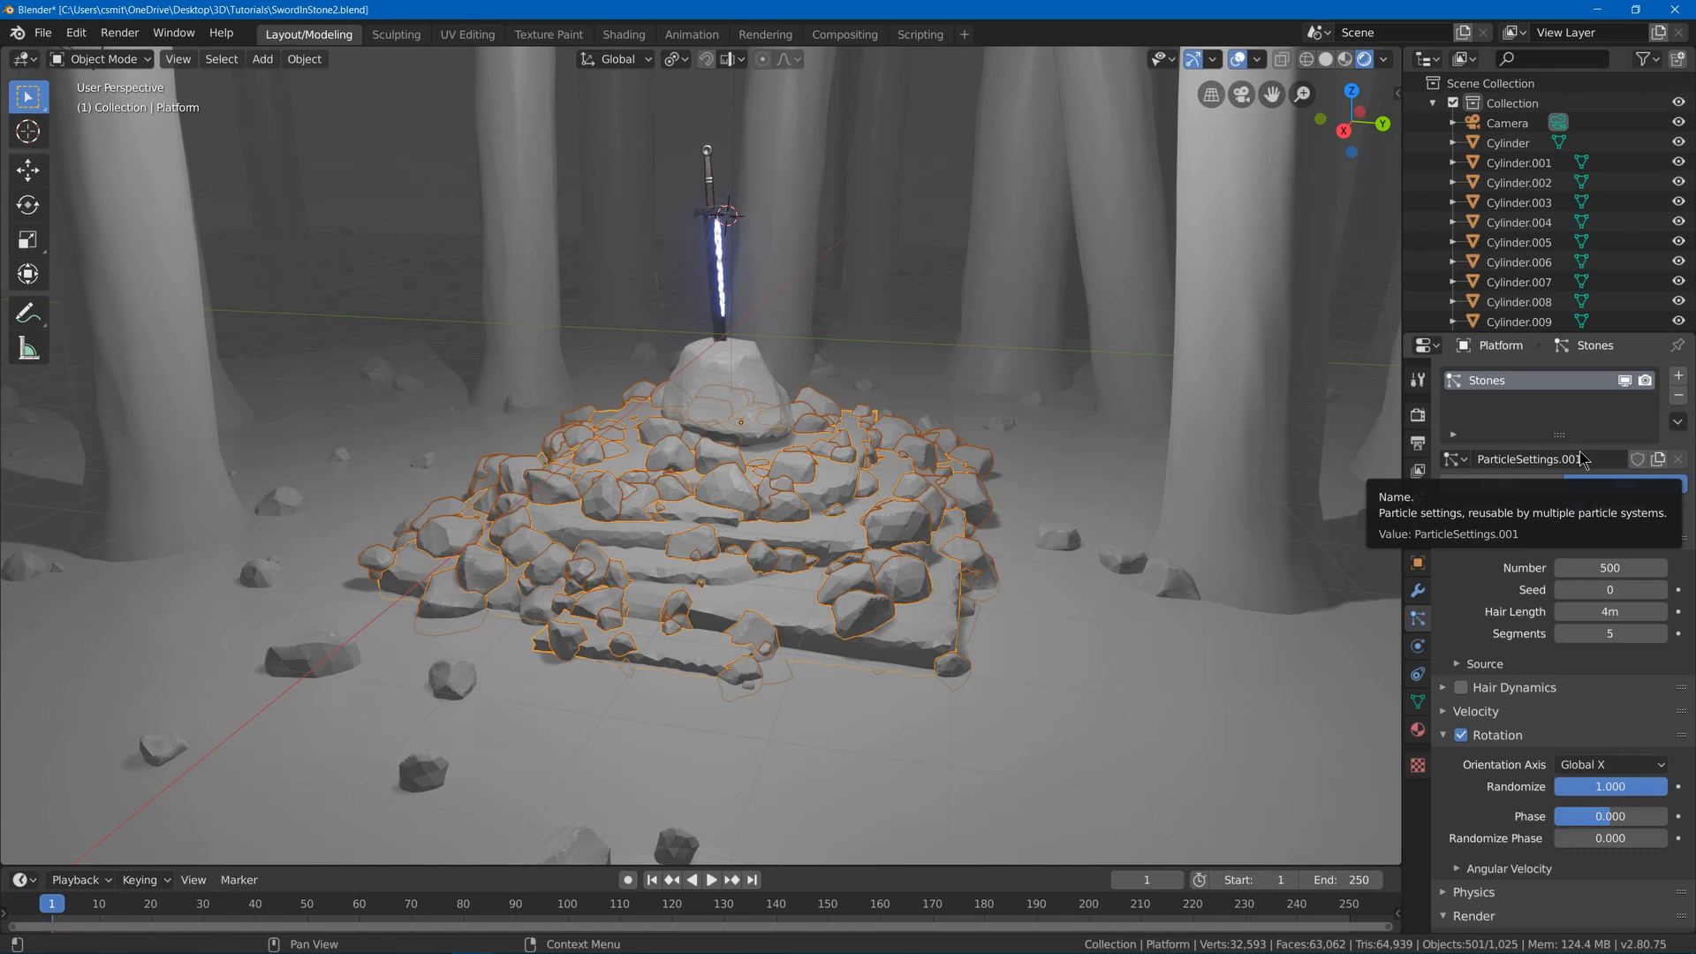
# - Set the Platform's Stones particle system to a Number of 50 and a Seed of 22
pyautogui.scroll(-1, 1599, 539)
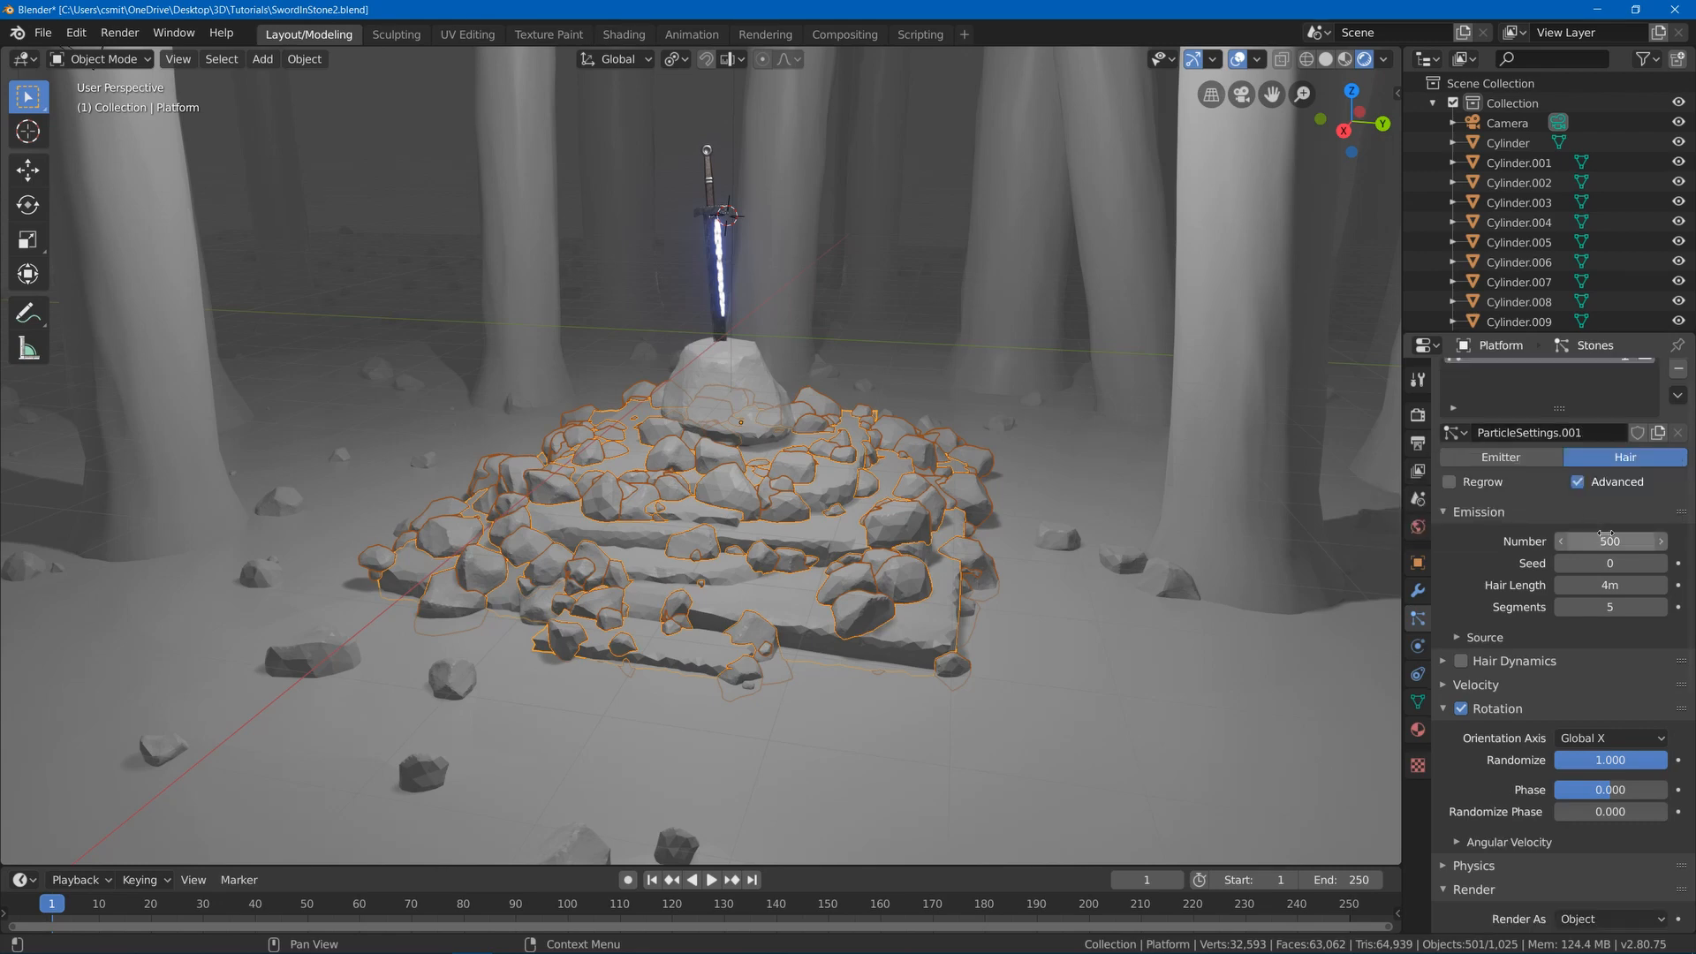
pyautogui.moveTo(1610, 542); pyautogui.dragTo(1213, 541)
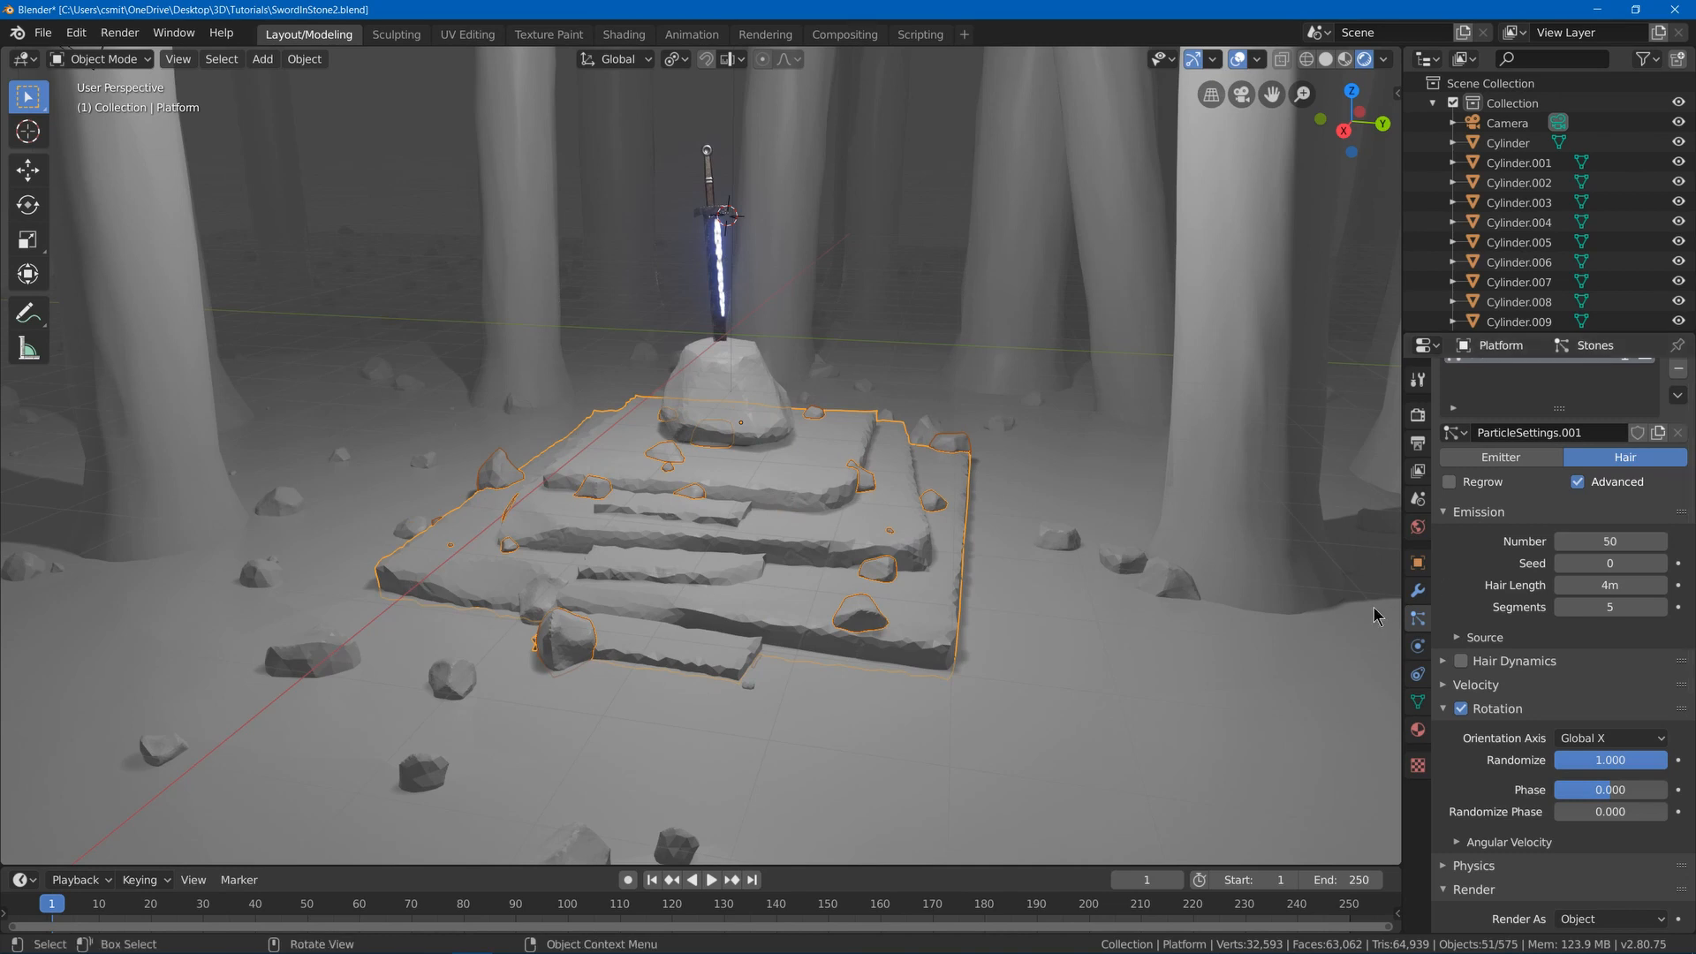
pyautogui.moveTo(1374, 616); pyautogui.dragTo(1406, 598, button='middle')
pyautogui.moveTo(1609, 564); pyautogui.dragTo(1661, 565)
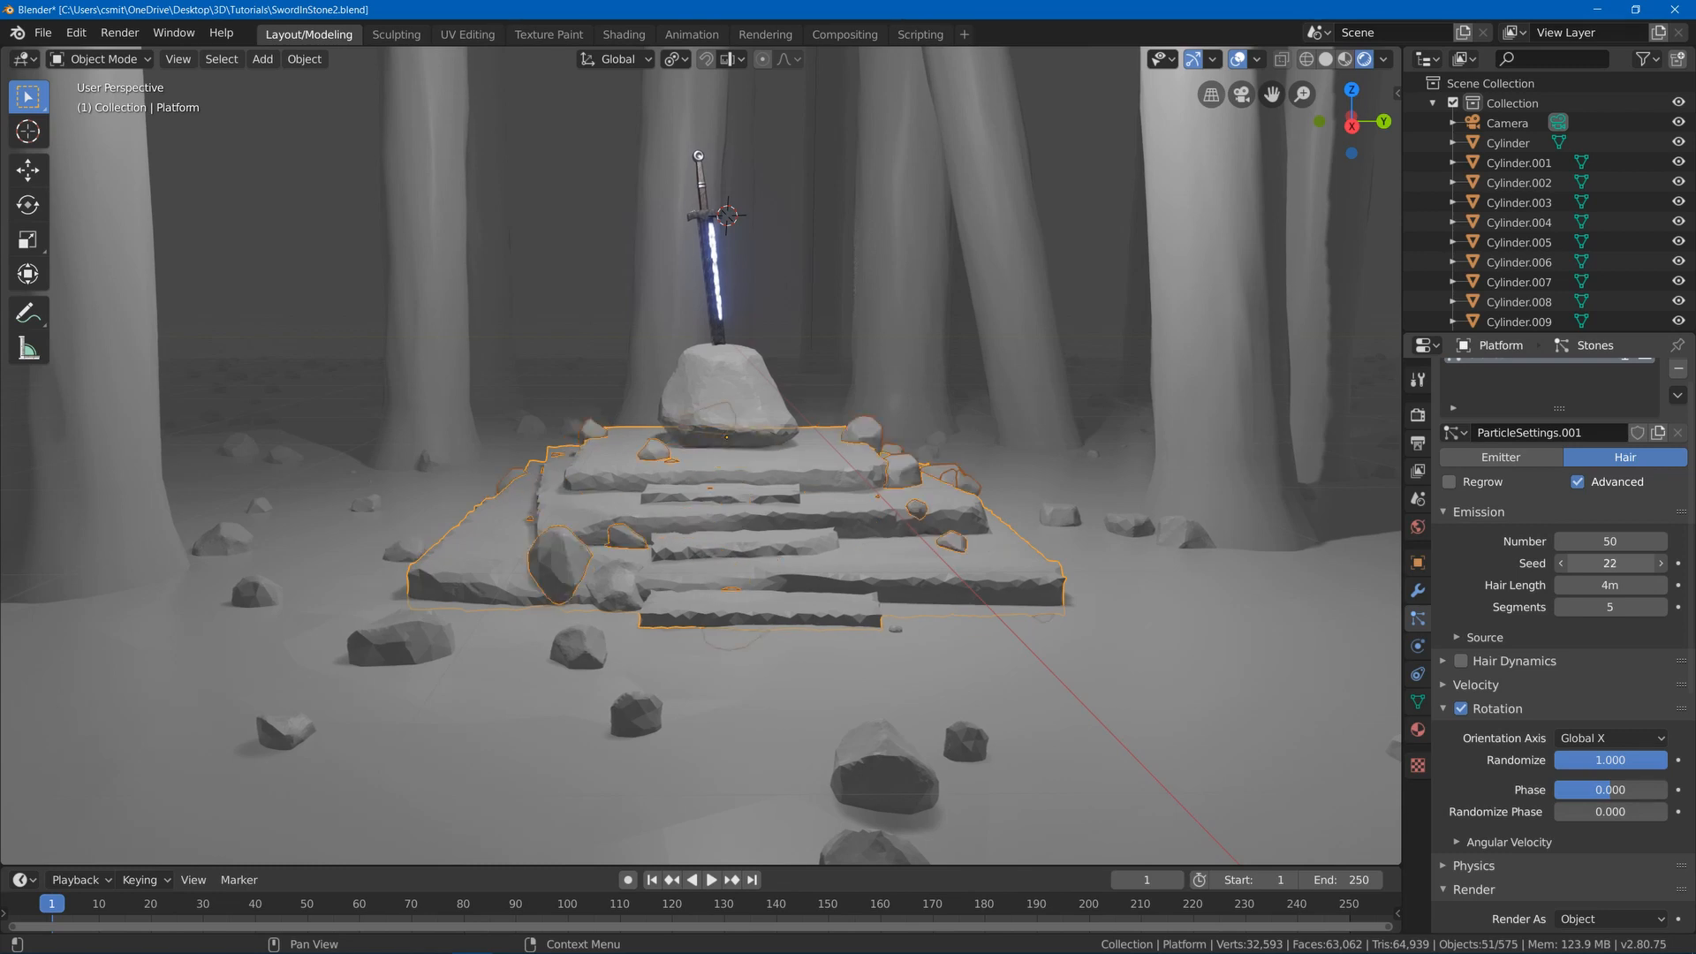
# - Set the render Scale of the Platform's stones to 0.060 and save the file
pyautogui.scroll(-7, 1622, 660)
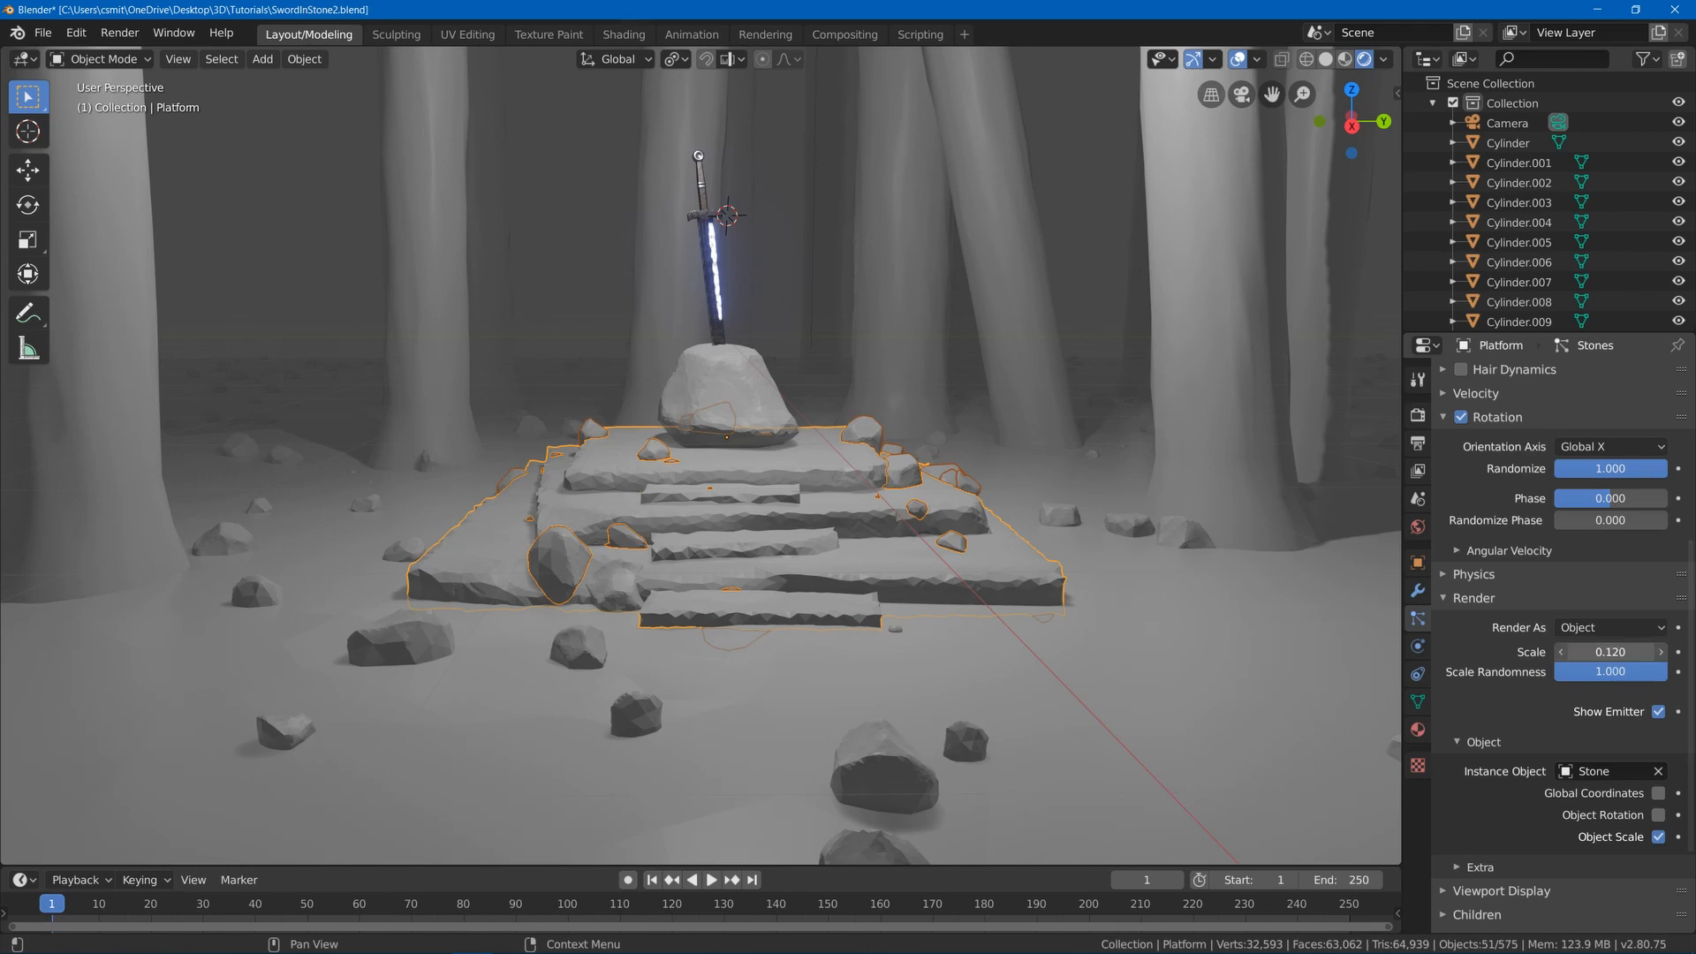
pyautogui.moveTo(1623, 660); pyautogui.dragTo(1582, 660)
pyautogui.hotkey('ctrl', 's')
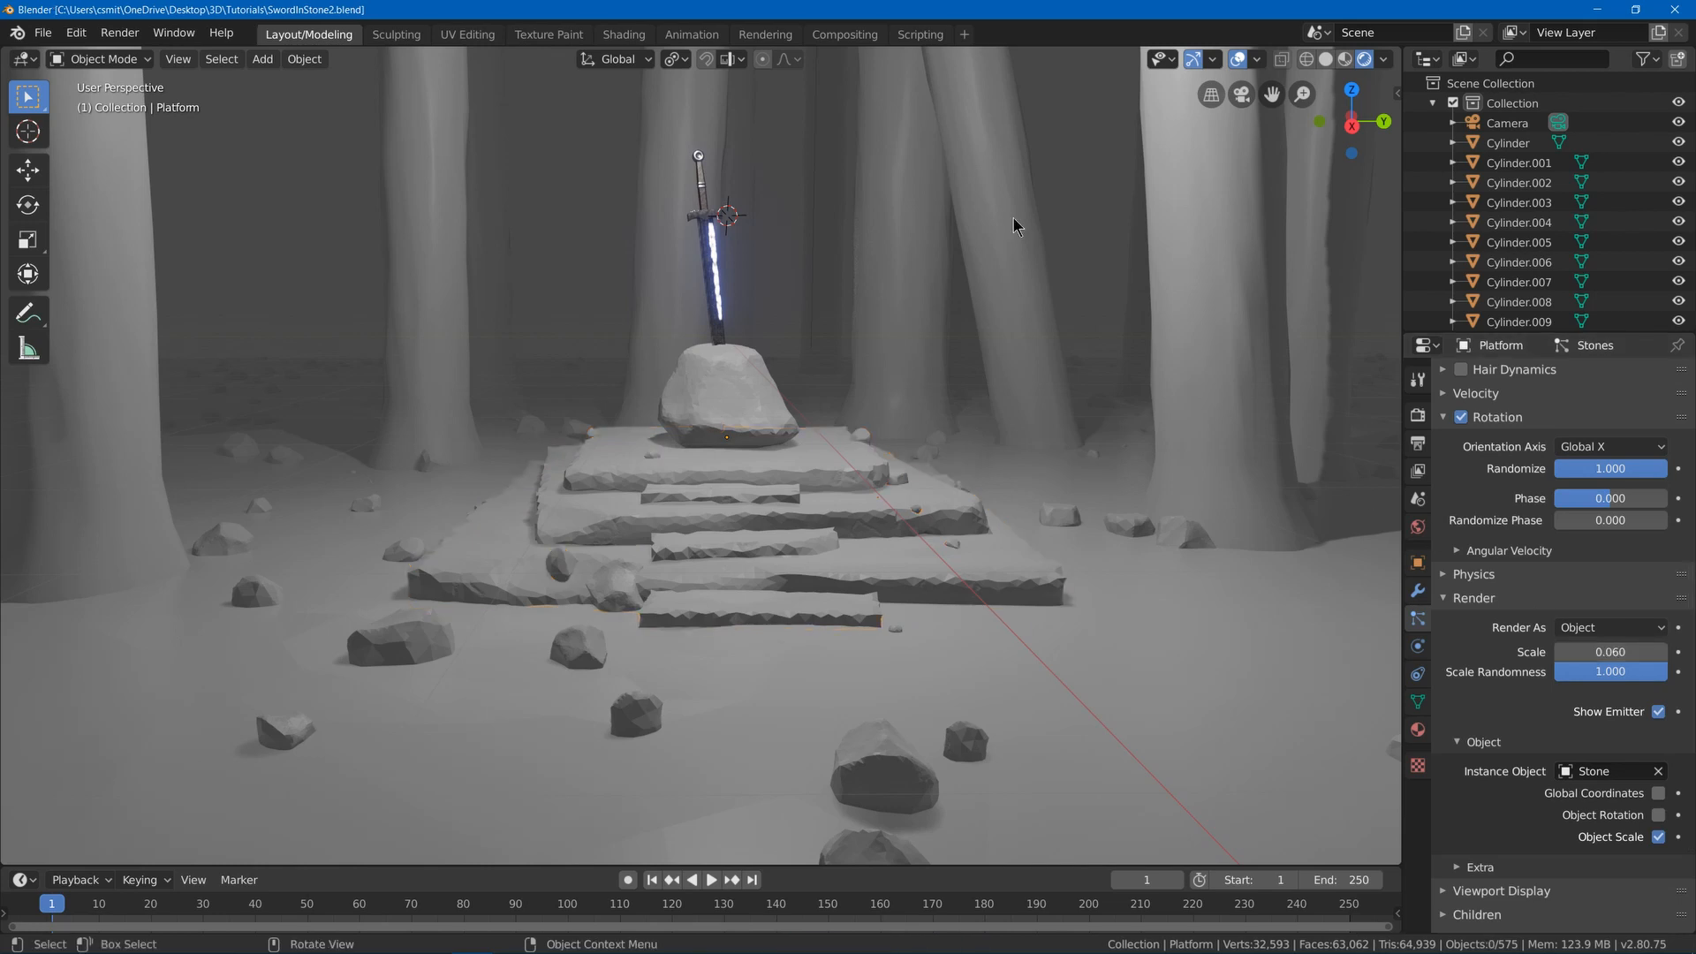
# - Add a 2 m plane and move it about 5.15 m in X, 5.83 m in Y and -4.58 m in Z, beside the platform
pyautogui.scroll(-2, 1013, 217)
pyautogui.moveTo(901, 380); pyautogui.dragTo(894, 399, button='middle')
pyautogui.hotkey('shift', 'a')
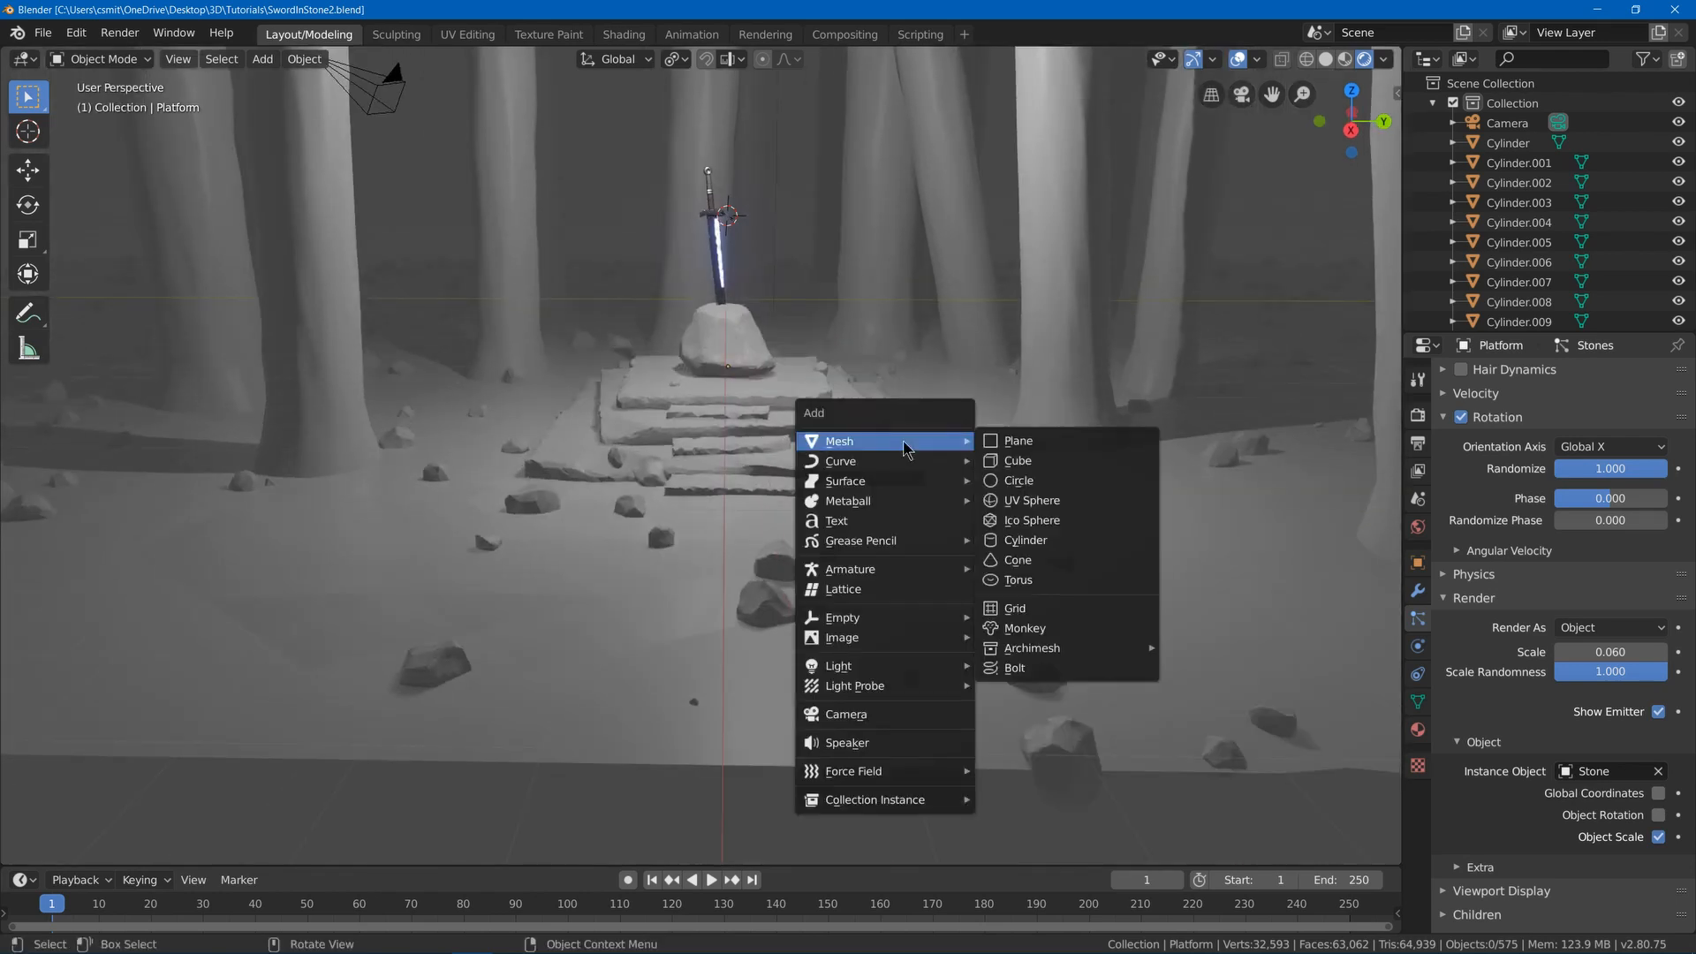
pyautogui.click(1016, 439)
pyautogui.moveTo(1011, 432); pyautogui.dragTo(936, 441, button='middle')
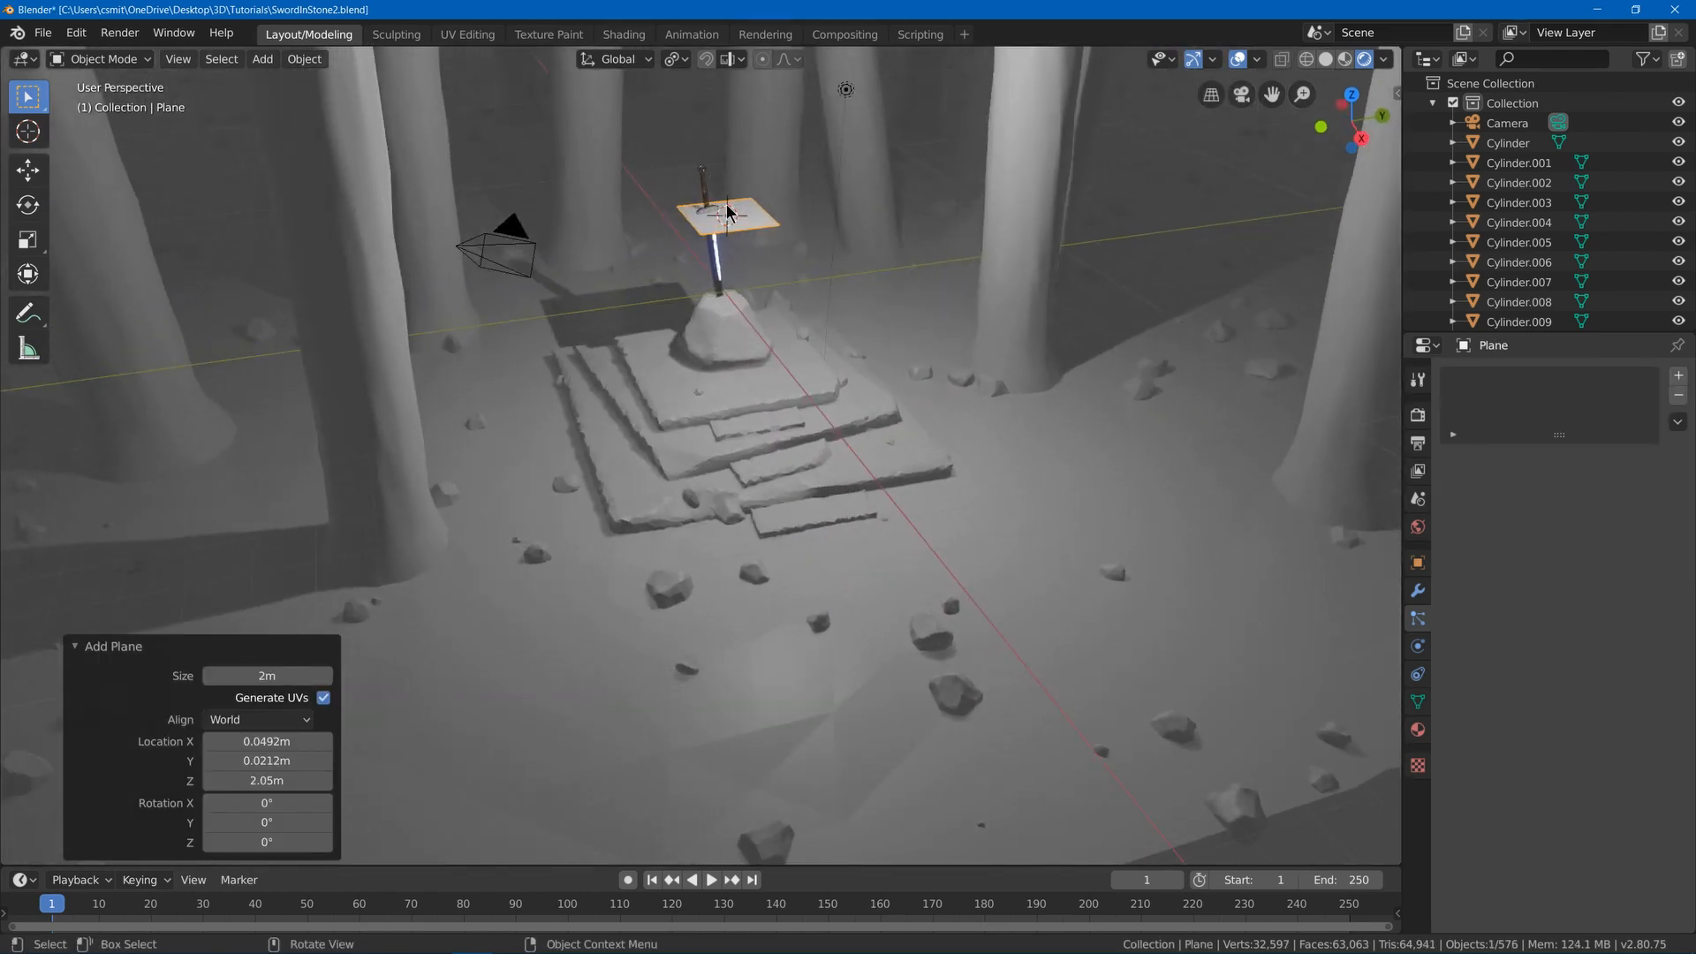
pyautogui.press('g')
pyautogui.click(1036, 454)
# - Duplicate the plane and place the copy about 0.41 m above the original
pyautogui.moveTo(1020, 408); pyautogui.dragTo(891, 332, button='middle')
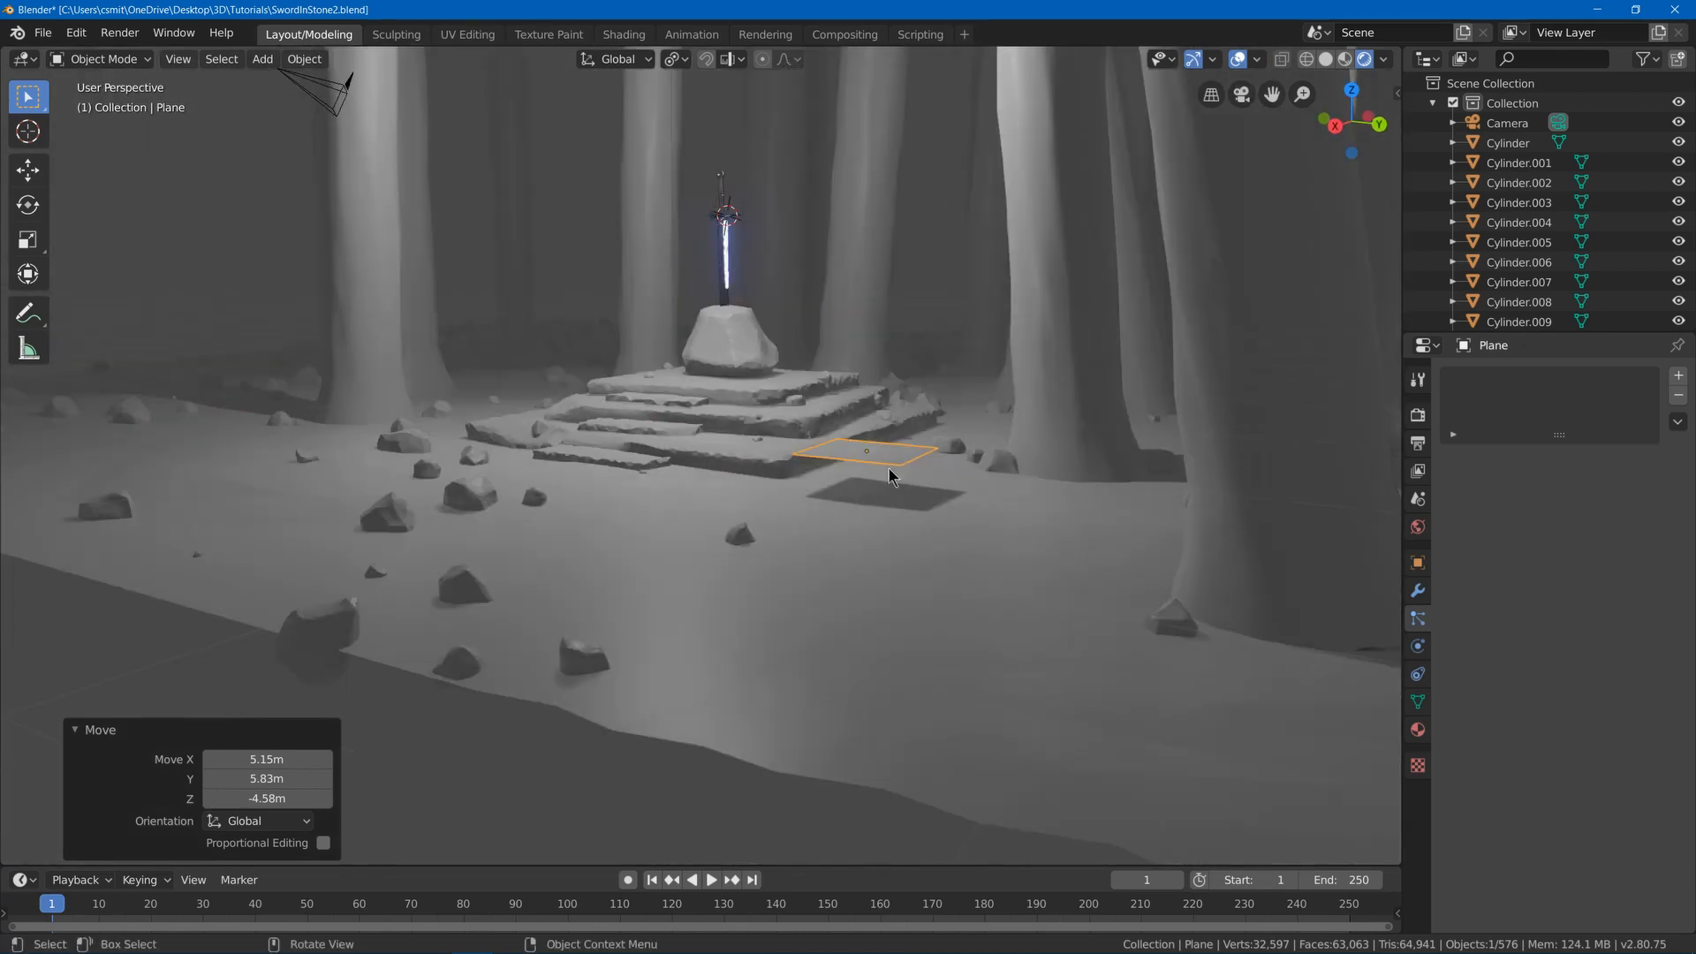
pyautogui.scroll(2, 963, 494)
pyautogui.moveTo(967, 497); pyautogui.dragTo(880, 477, button='middle')
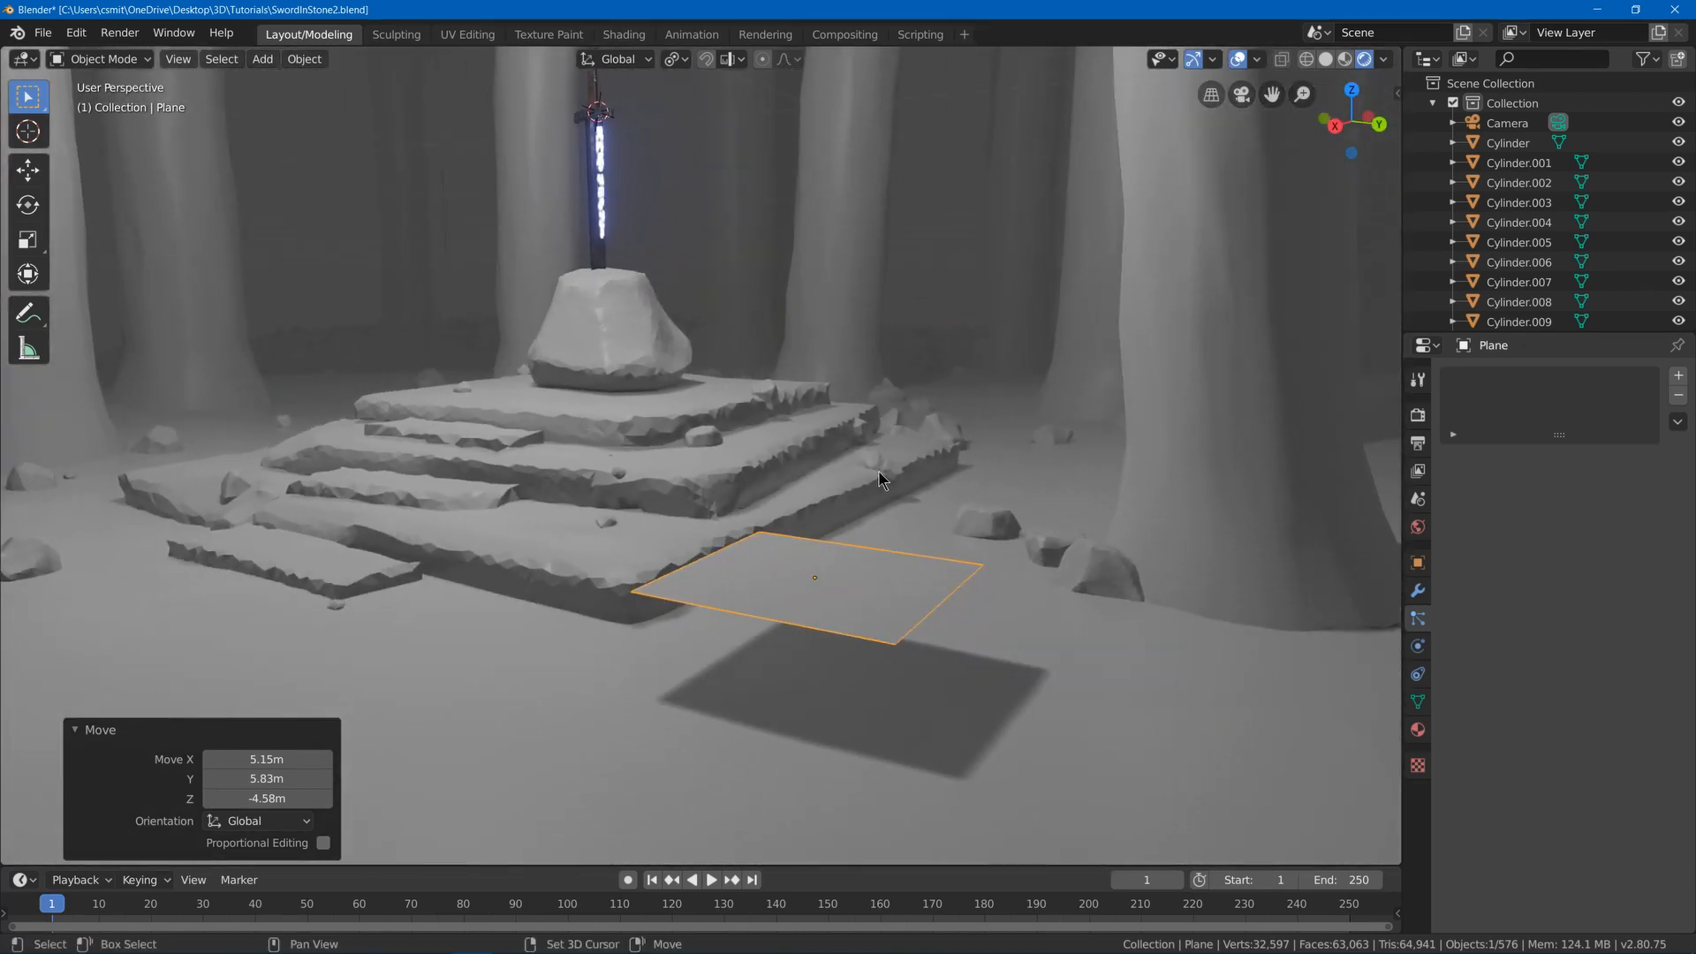
pyautogui.hotkey('shift', 'd')
pyautogui.click(862, 420)
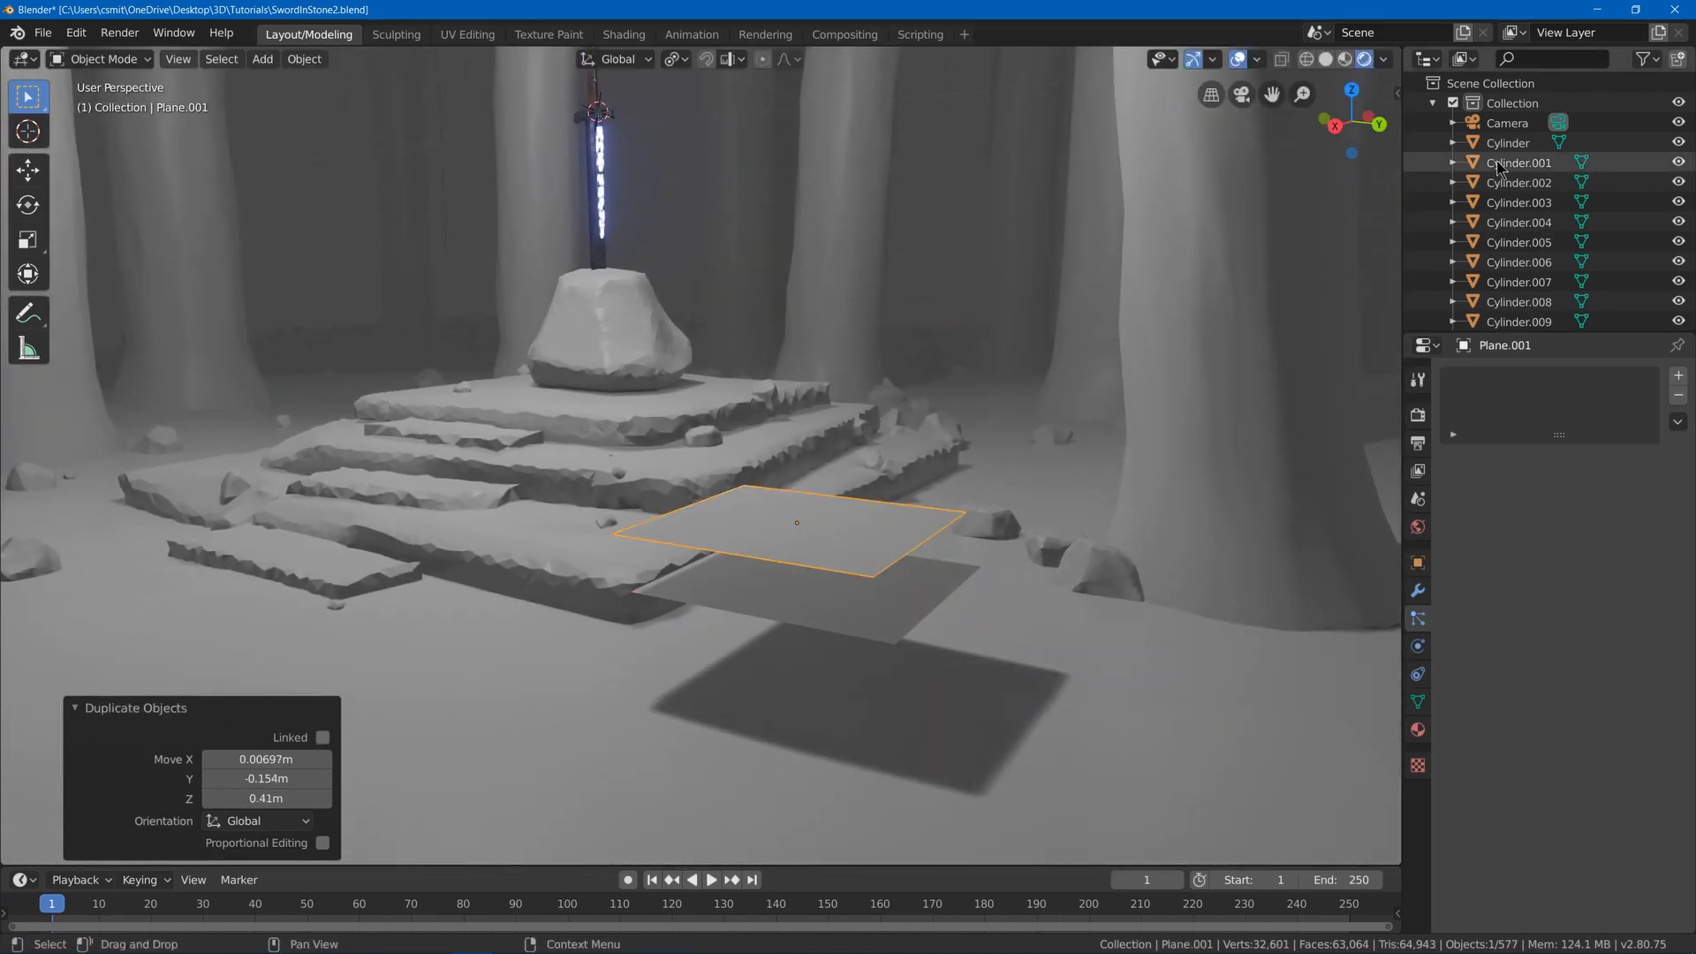
# - In Edit Mode, scale the duplicated plane's face to 0.075 and rotate it 90° about the X axis
pyautogui.scroll(-1, 1502, 285)
pyautogui.moveTo(1042, 442); pyautogui.dragTo(957, 510, button='middle')
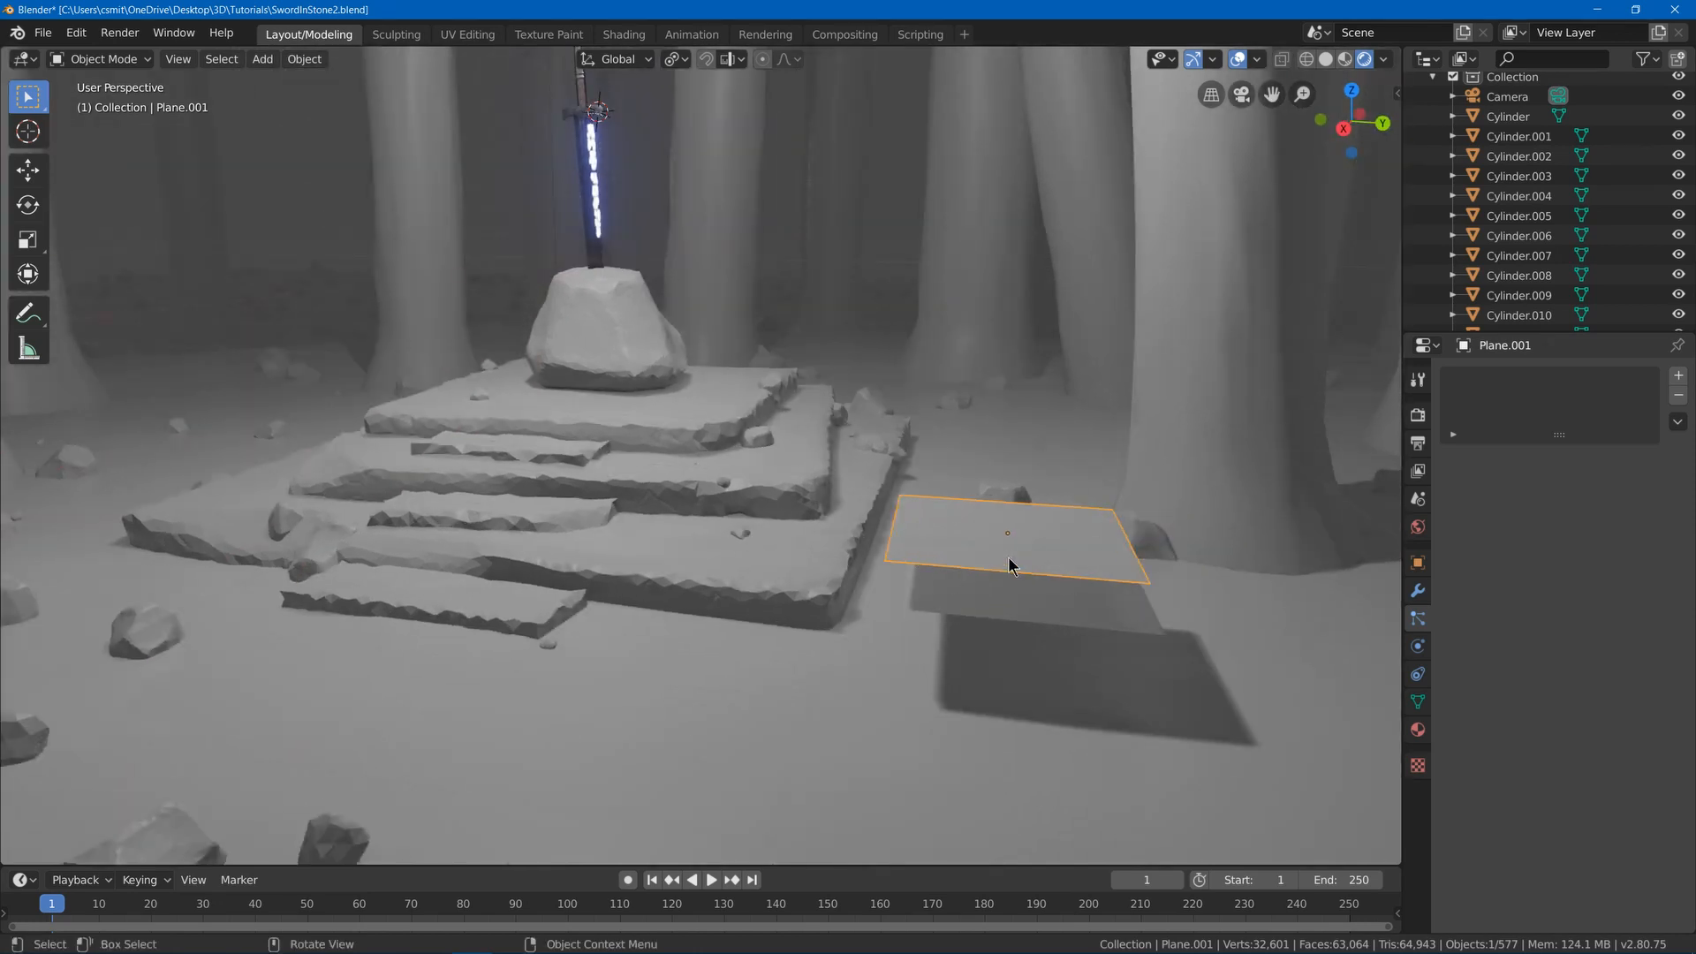
pyautogui.press('Tab')
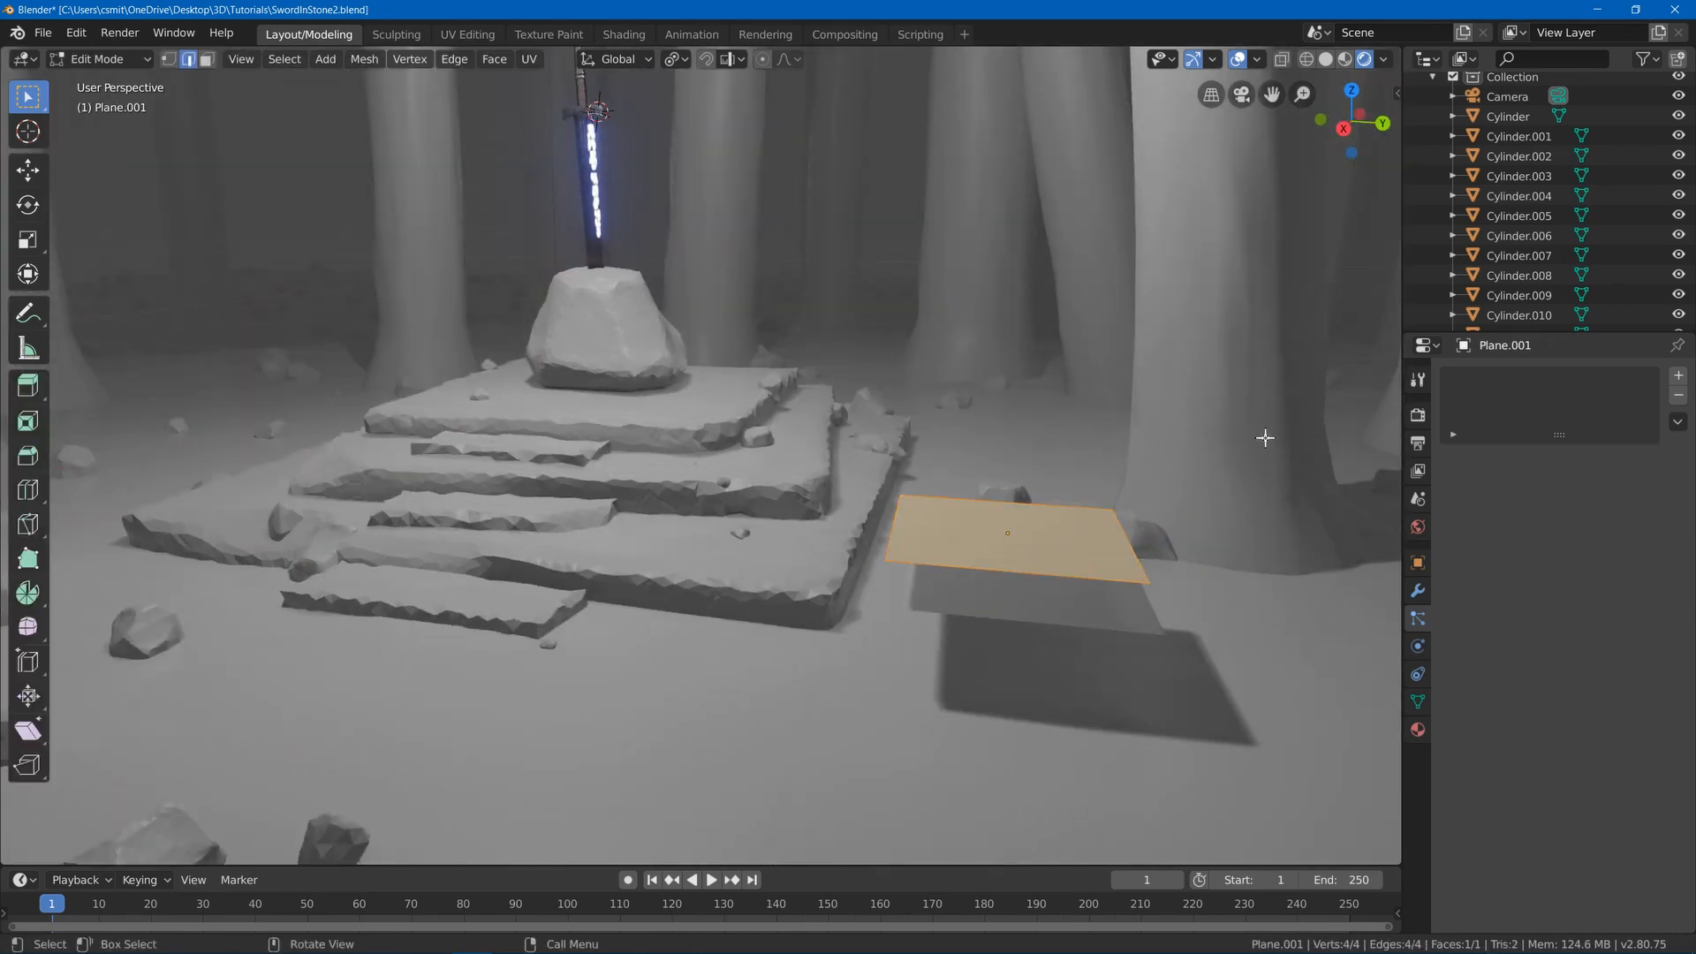
pyautogui.write('s.075')
pyautogui.press('Return')
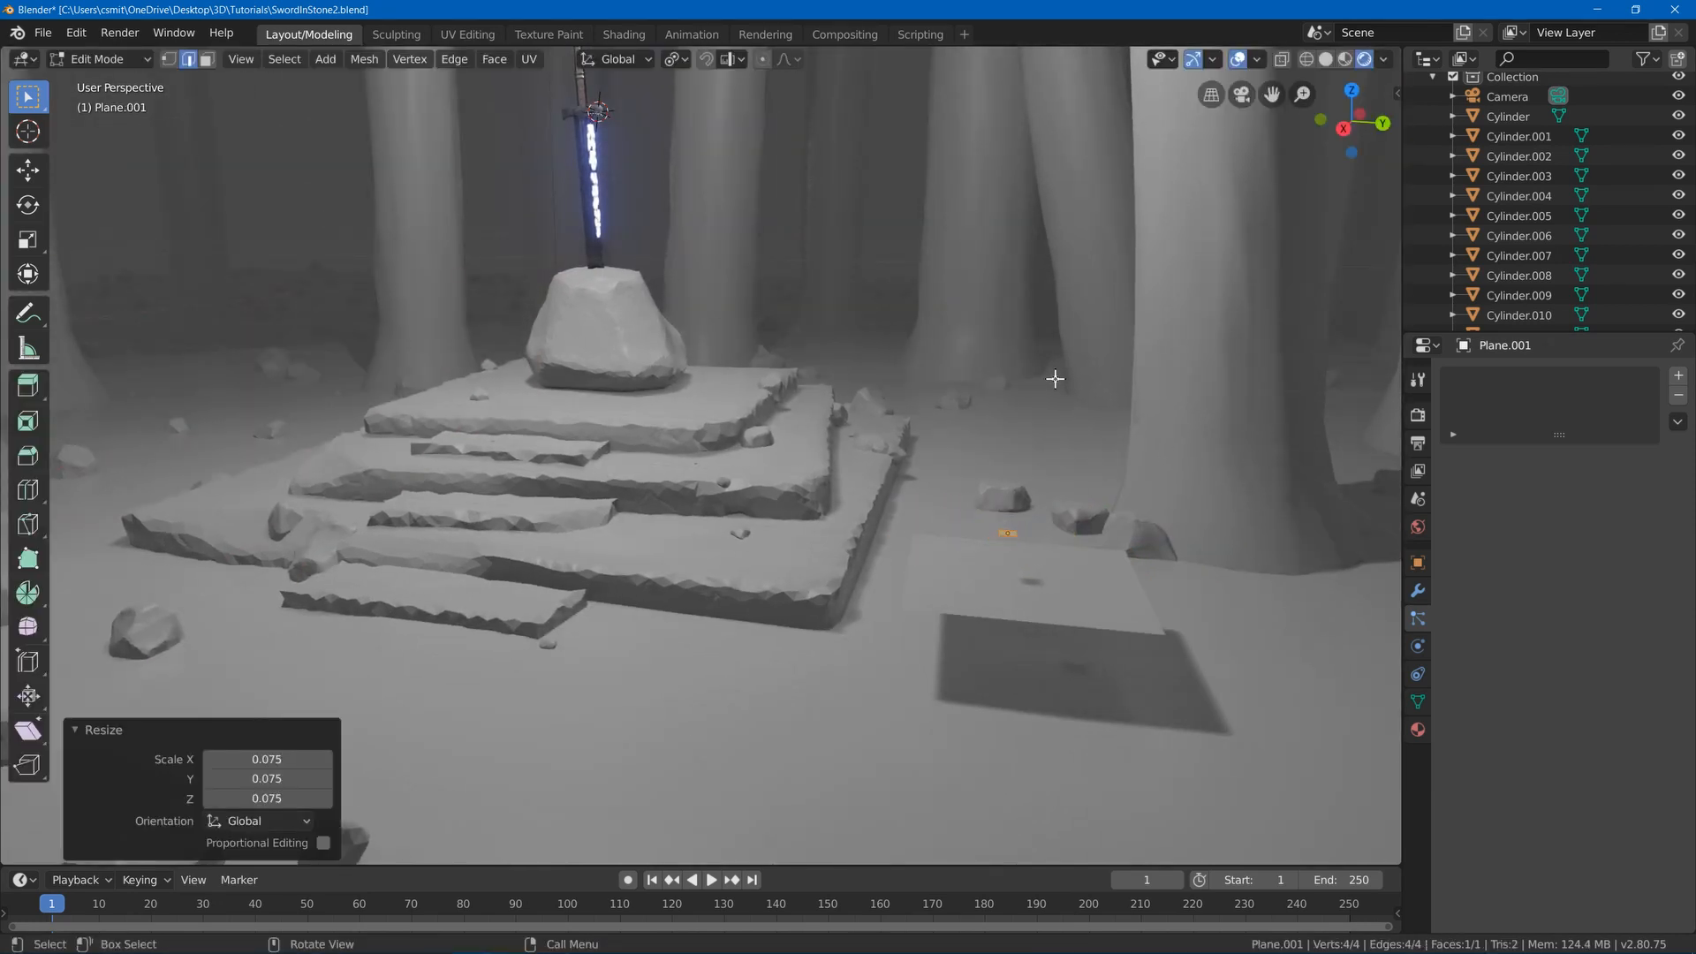
pyautogui.write('rx90')
pyautogui.press('Return')
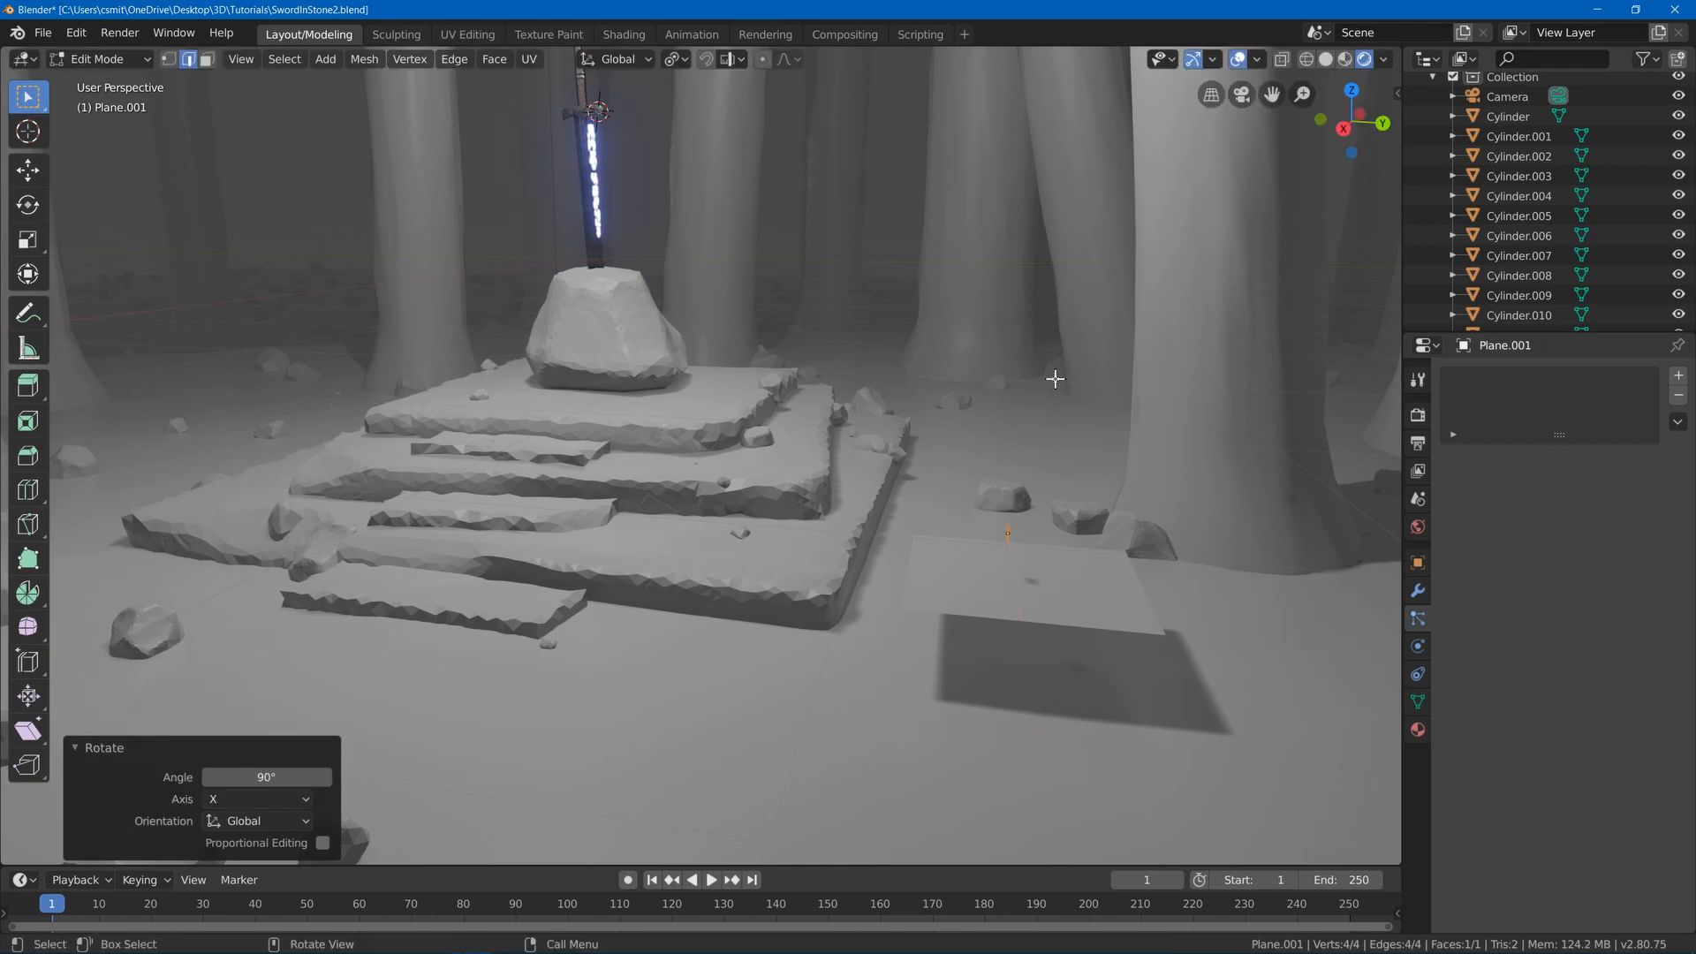
# - Form a thin grass blade by scaling the small face about -12.158 along Z and 0.457 along X
pyautogui.moveTo(1023, 465); pyautogui.dragTo(1102, 712, button='middle')
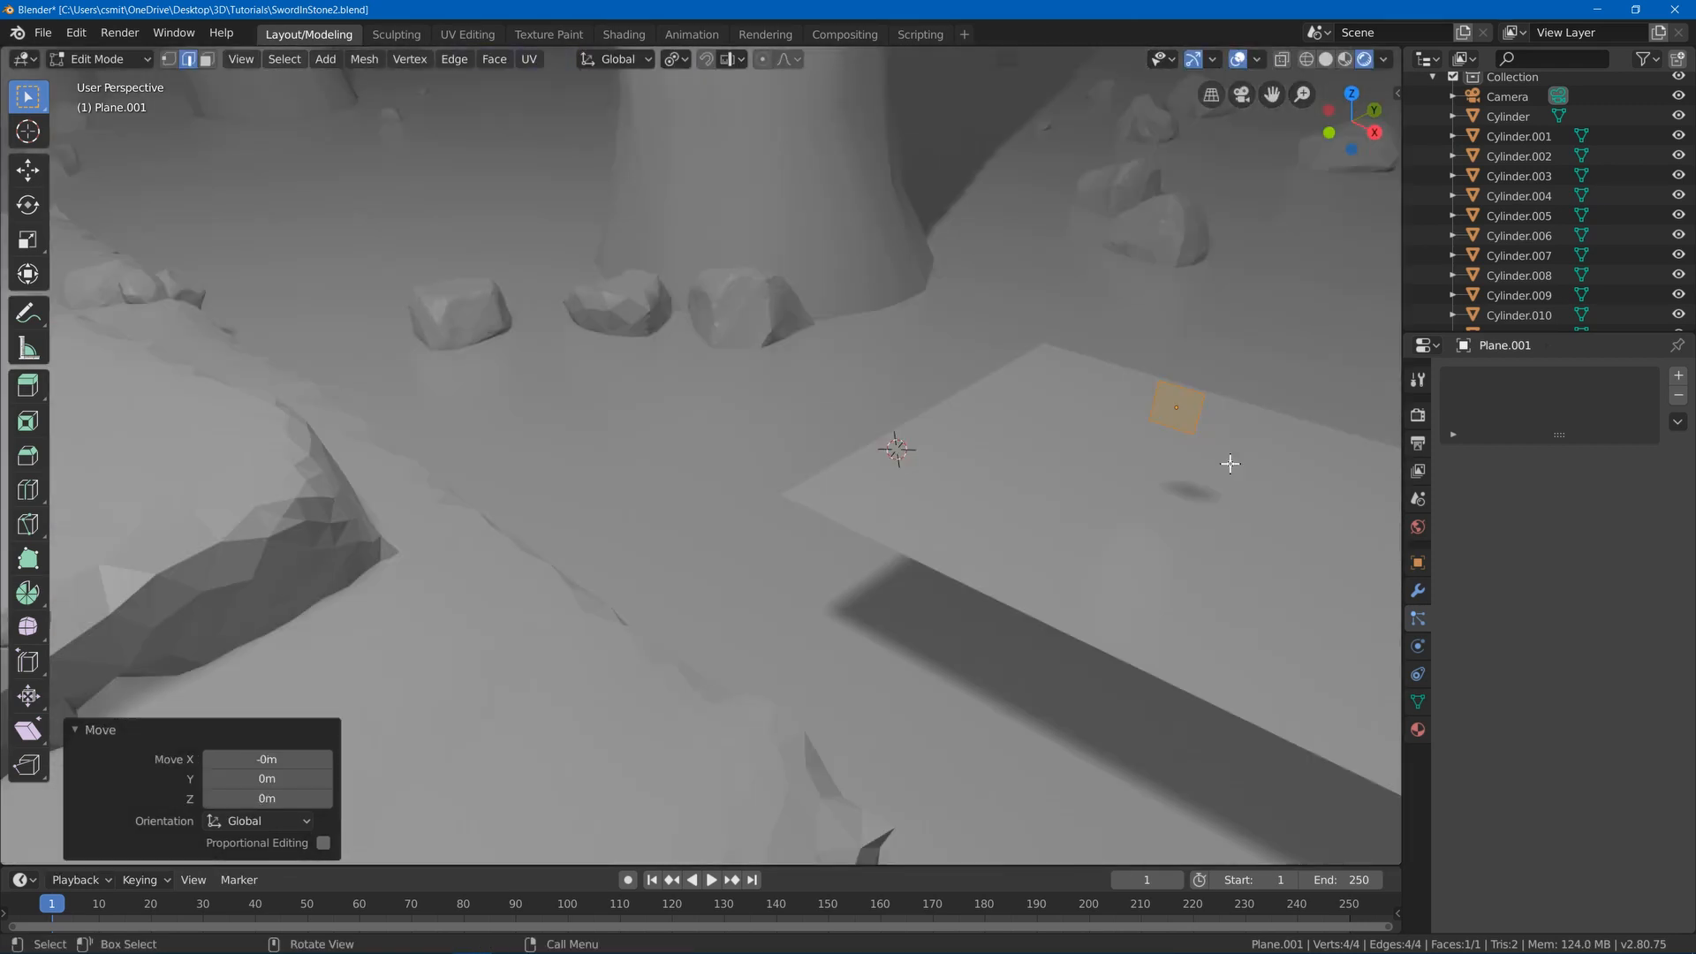
pyautogui.press('s')
pyautogui.press('z')
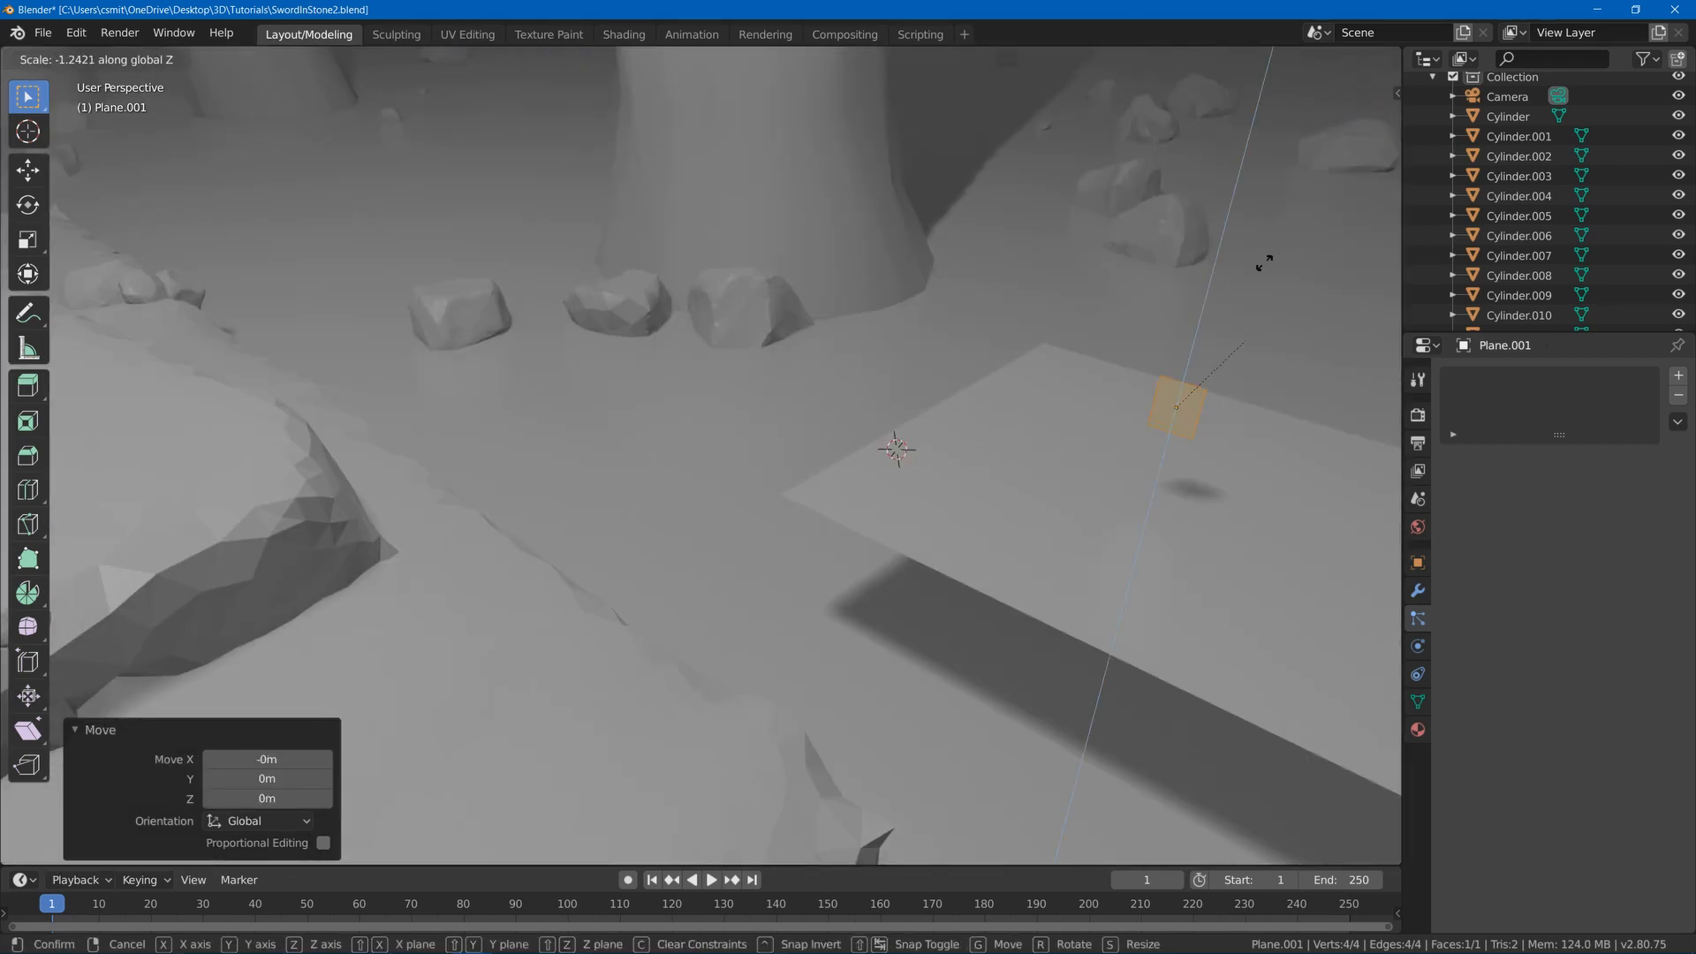
pyautogui.click(1344, 295)
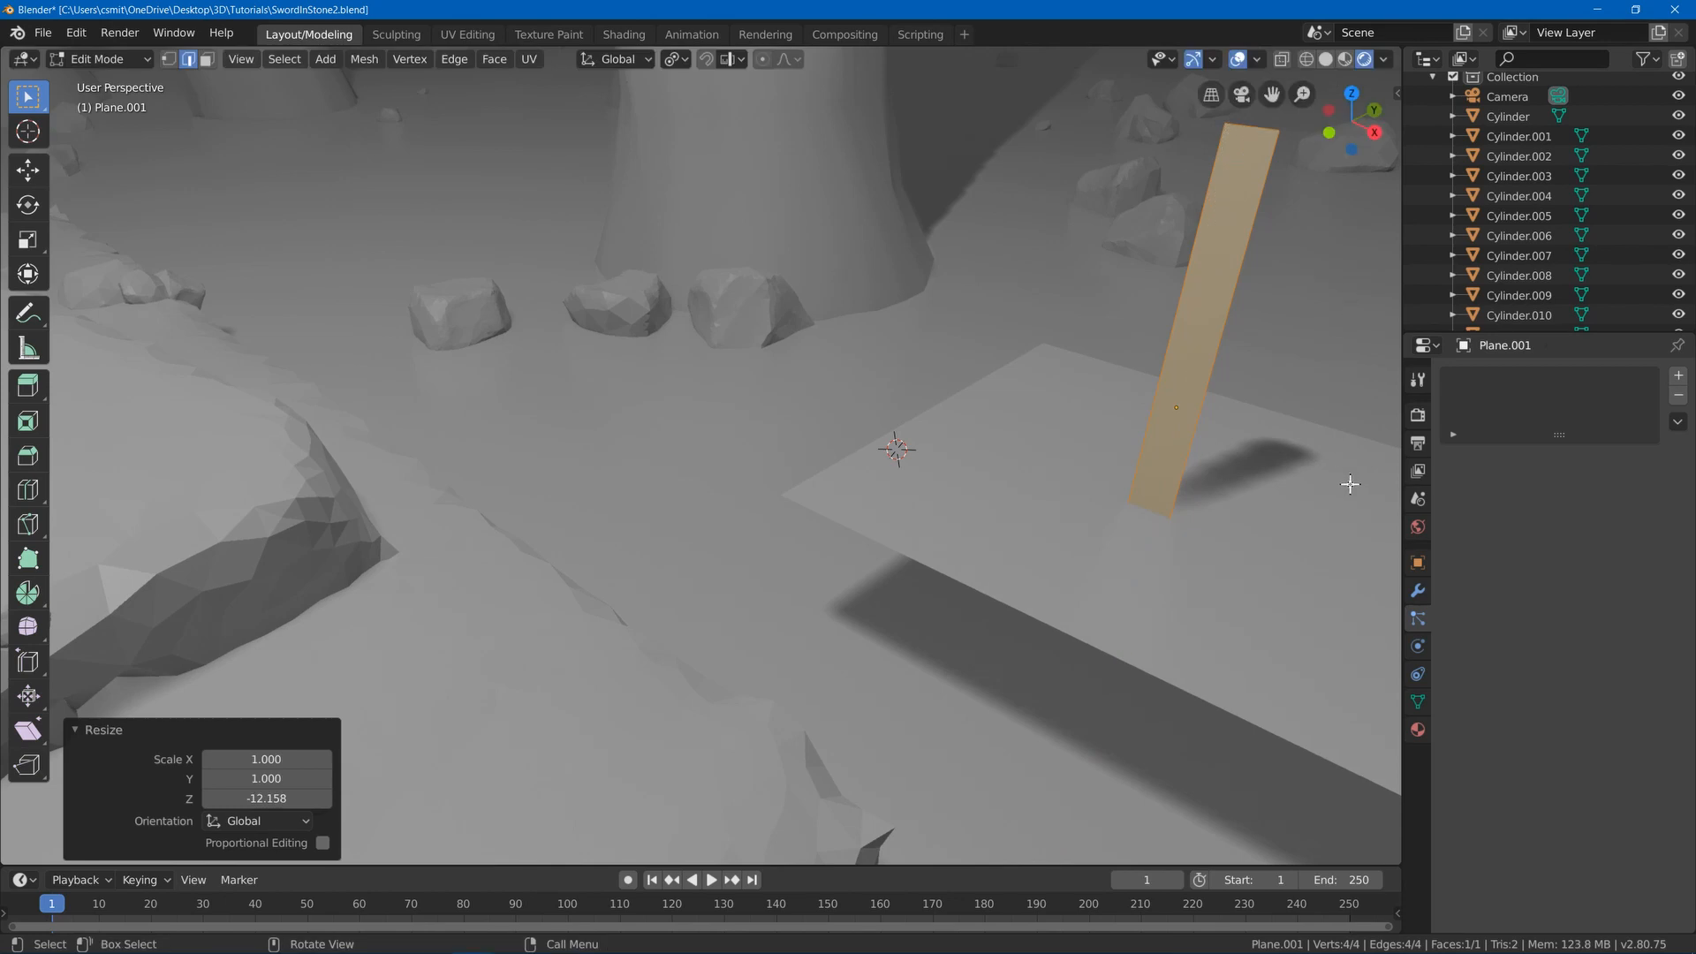
pyautogui.press('s')
pyautogui.press('x')
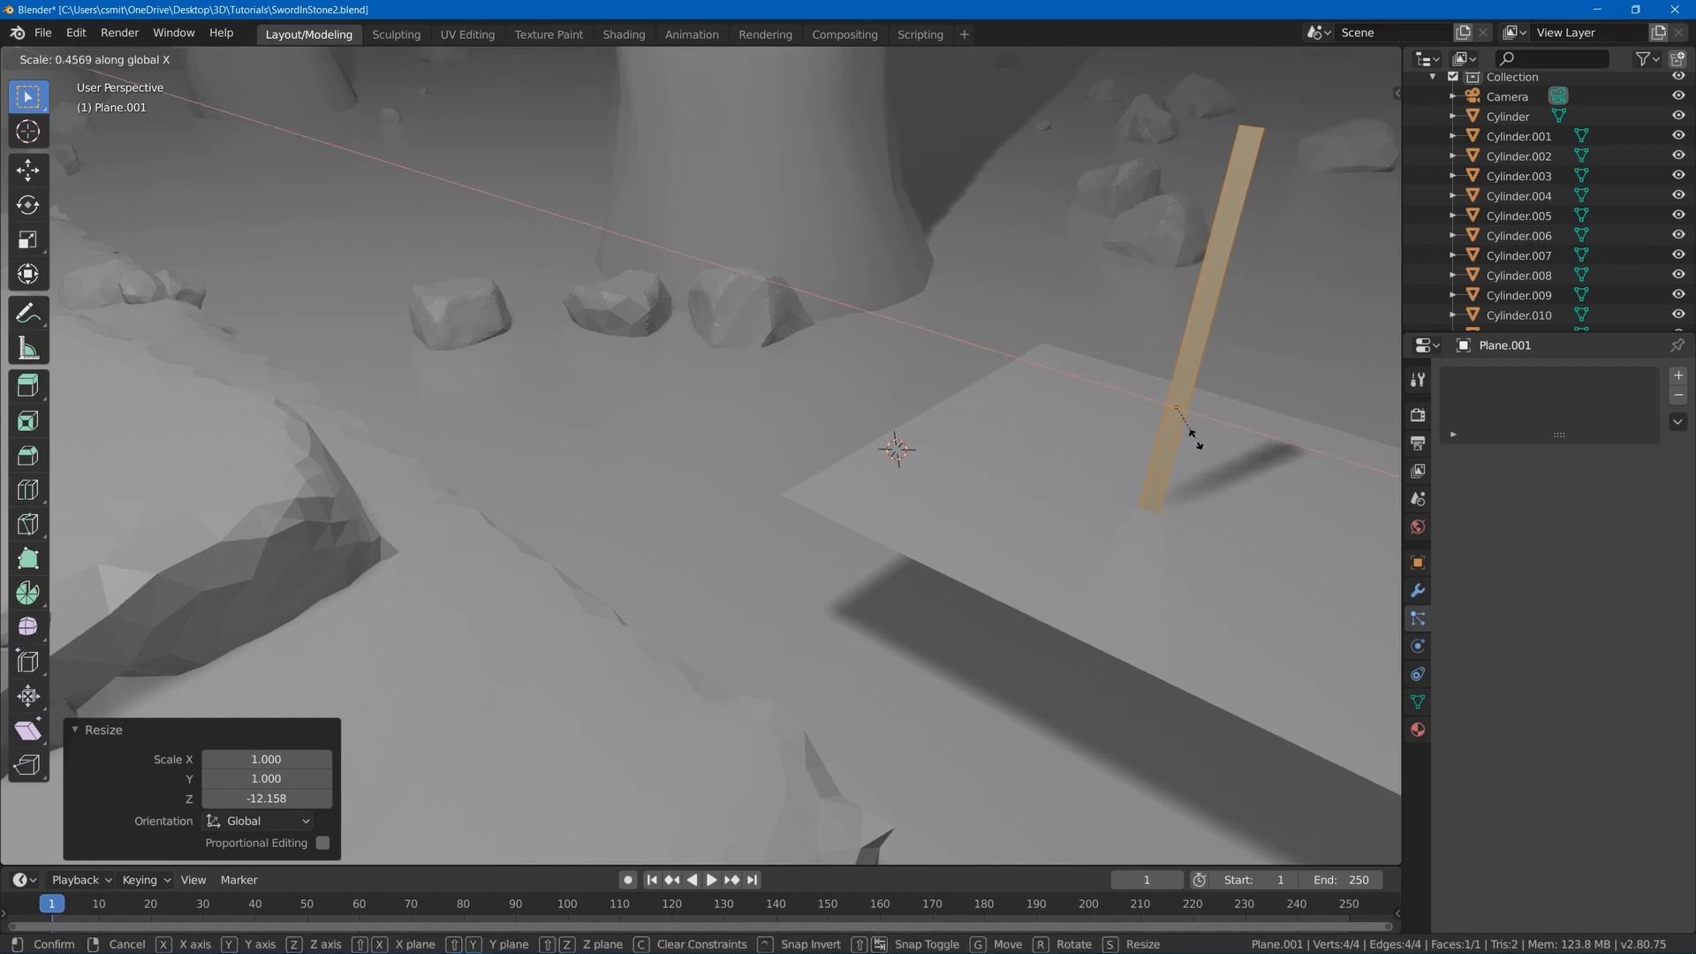
pyautogui.click(1196, 439)
# - Add one centred loop cut across the middle of the grass blade
pyautogui.scroll(-3, 1196, 439)
pyautogui.moveTo(1196, 439); pyautogui.dragTo(1148, 409, button='middle')
pyautogui.hotkey('ctrl', 'r')
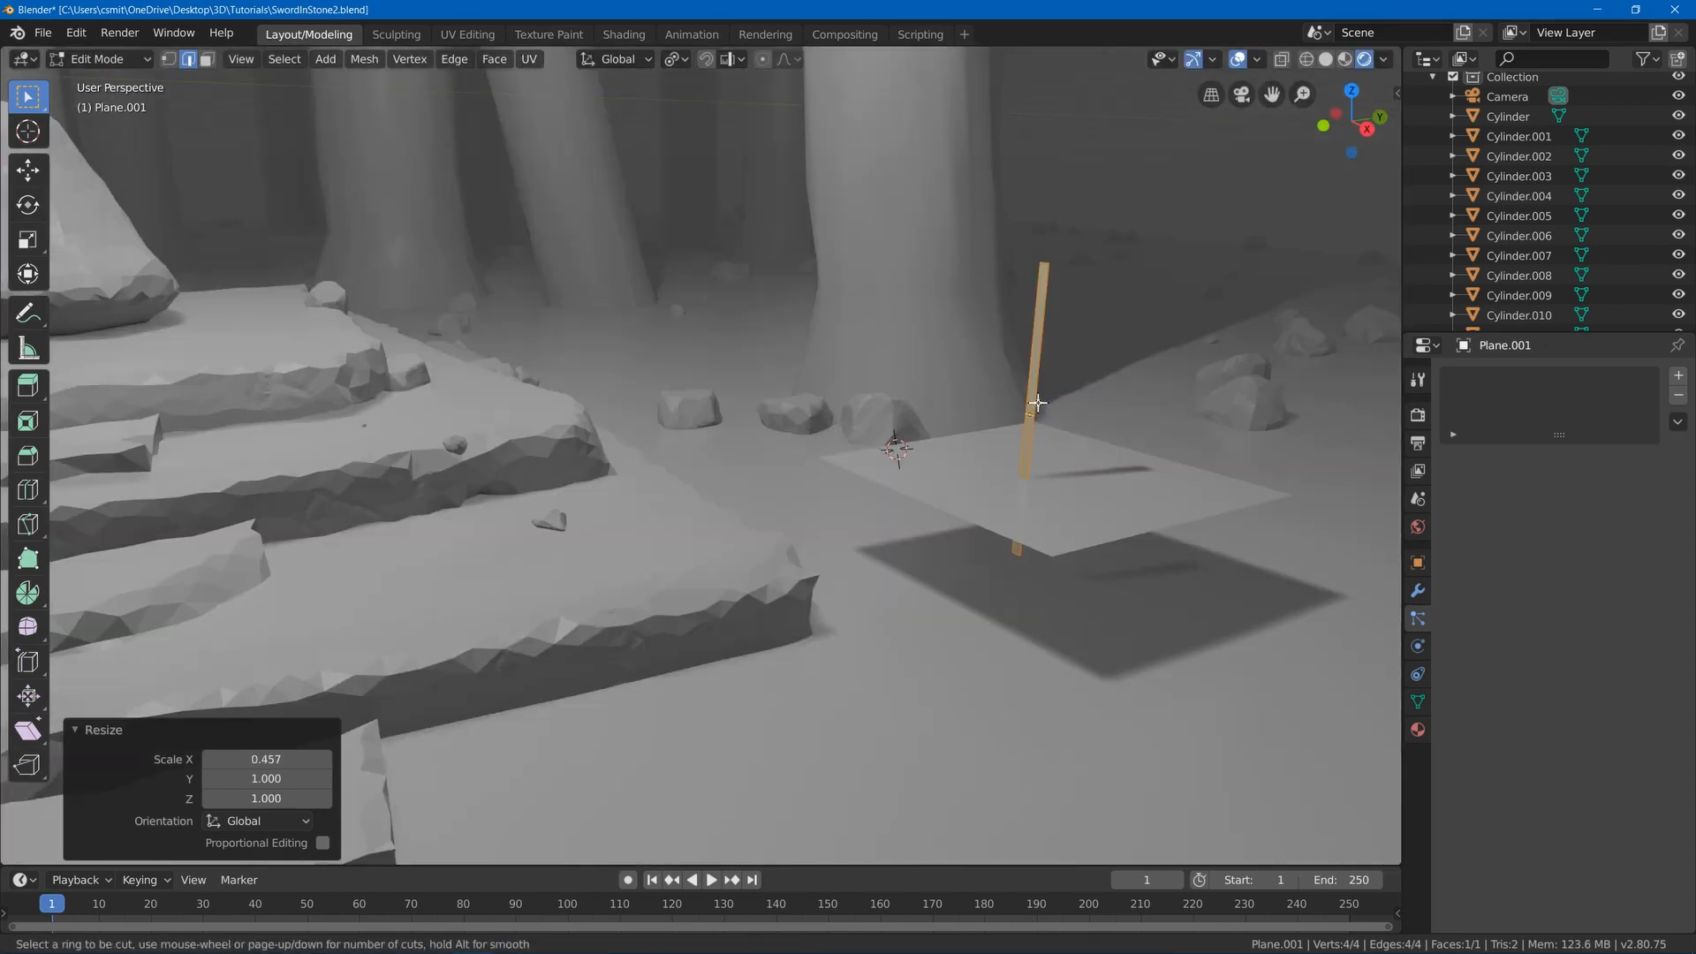
pyautogui.click(1037, 402)
pyautogui.rightClick(1037, 402)
# - Move the blade's middle edge sideways and slightly down to bend the grass blade
pyautogui.moveTo(1037, 402); pyautogui.dragTo(1074, 400, button='middle')
pyautogui.press('g')
pyautogui.click(971, 398)
pyautogui.press('g')
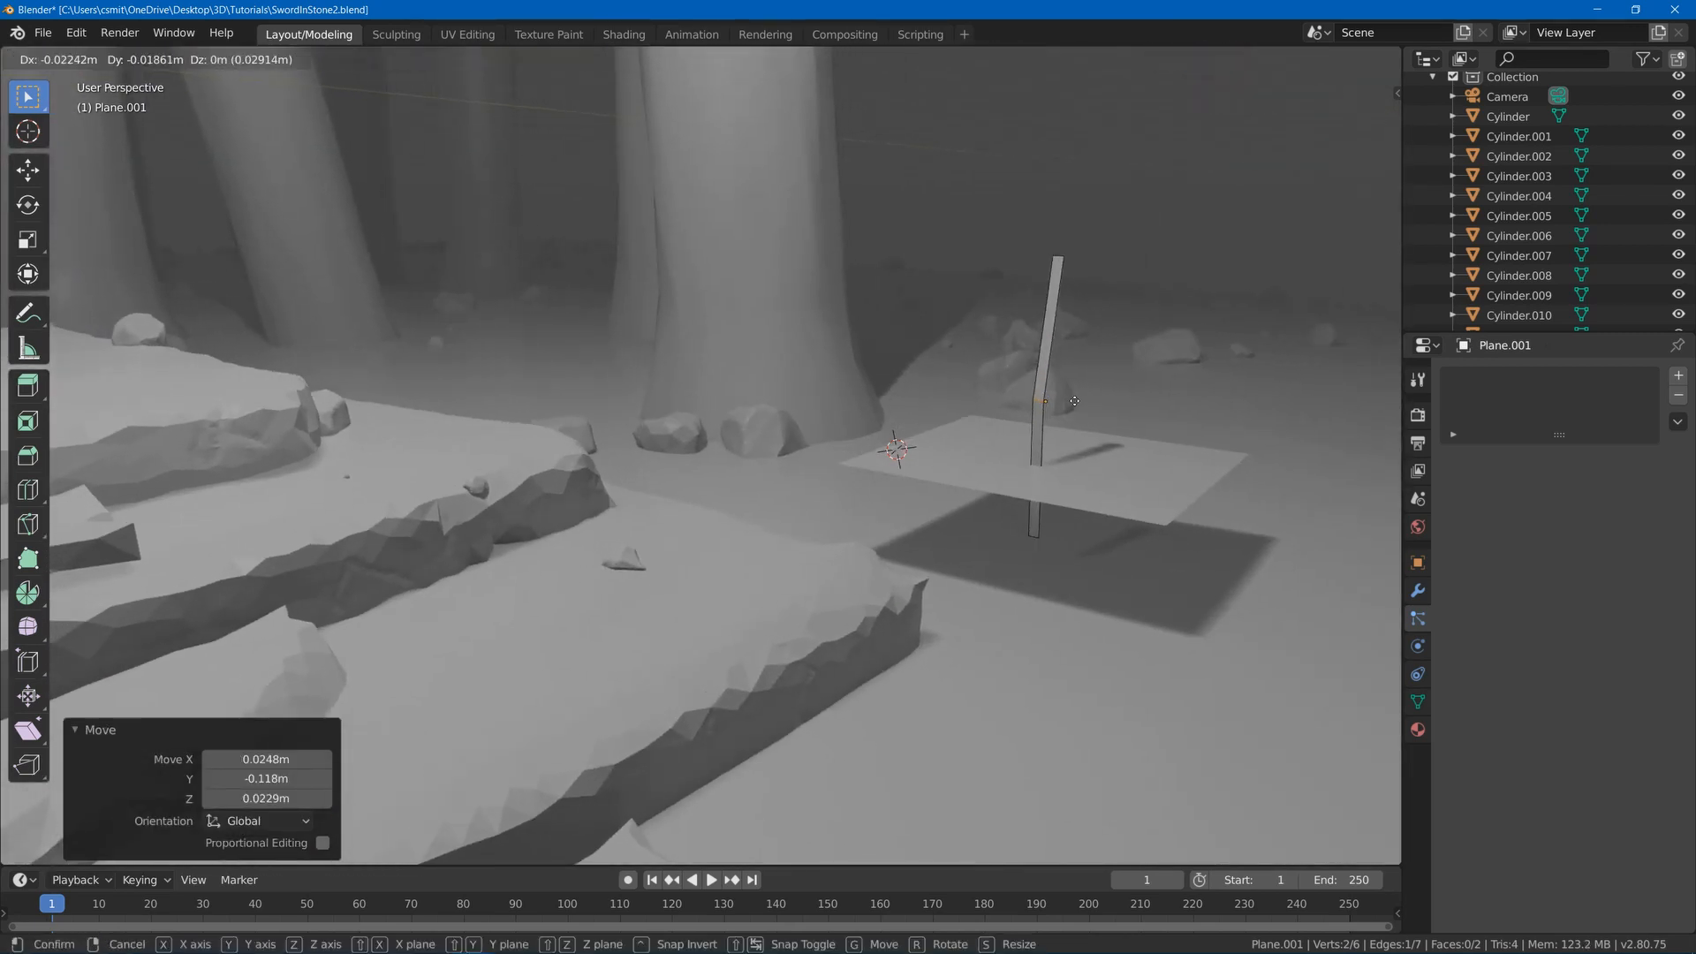
pyautogui.click(1076, 399)
pyautogui.moveTo(1114, 396); pyautogui.dragTo(1072, 389, button='middle')
pyautogui.press('g')
pyautogui.click(1121, 383)
pyautogui.press('g')
pyautogui.click(1115, 382)
# - Bevel the grass blade's middle edge with several segments to turn the sharp bend into a smooth curve
pyautogui.hotkey('ctrl', 'b')
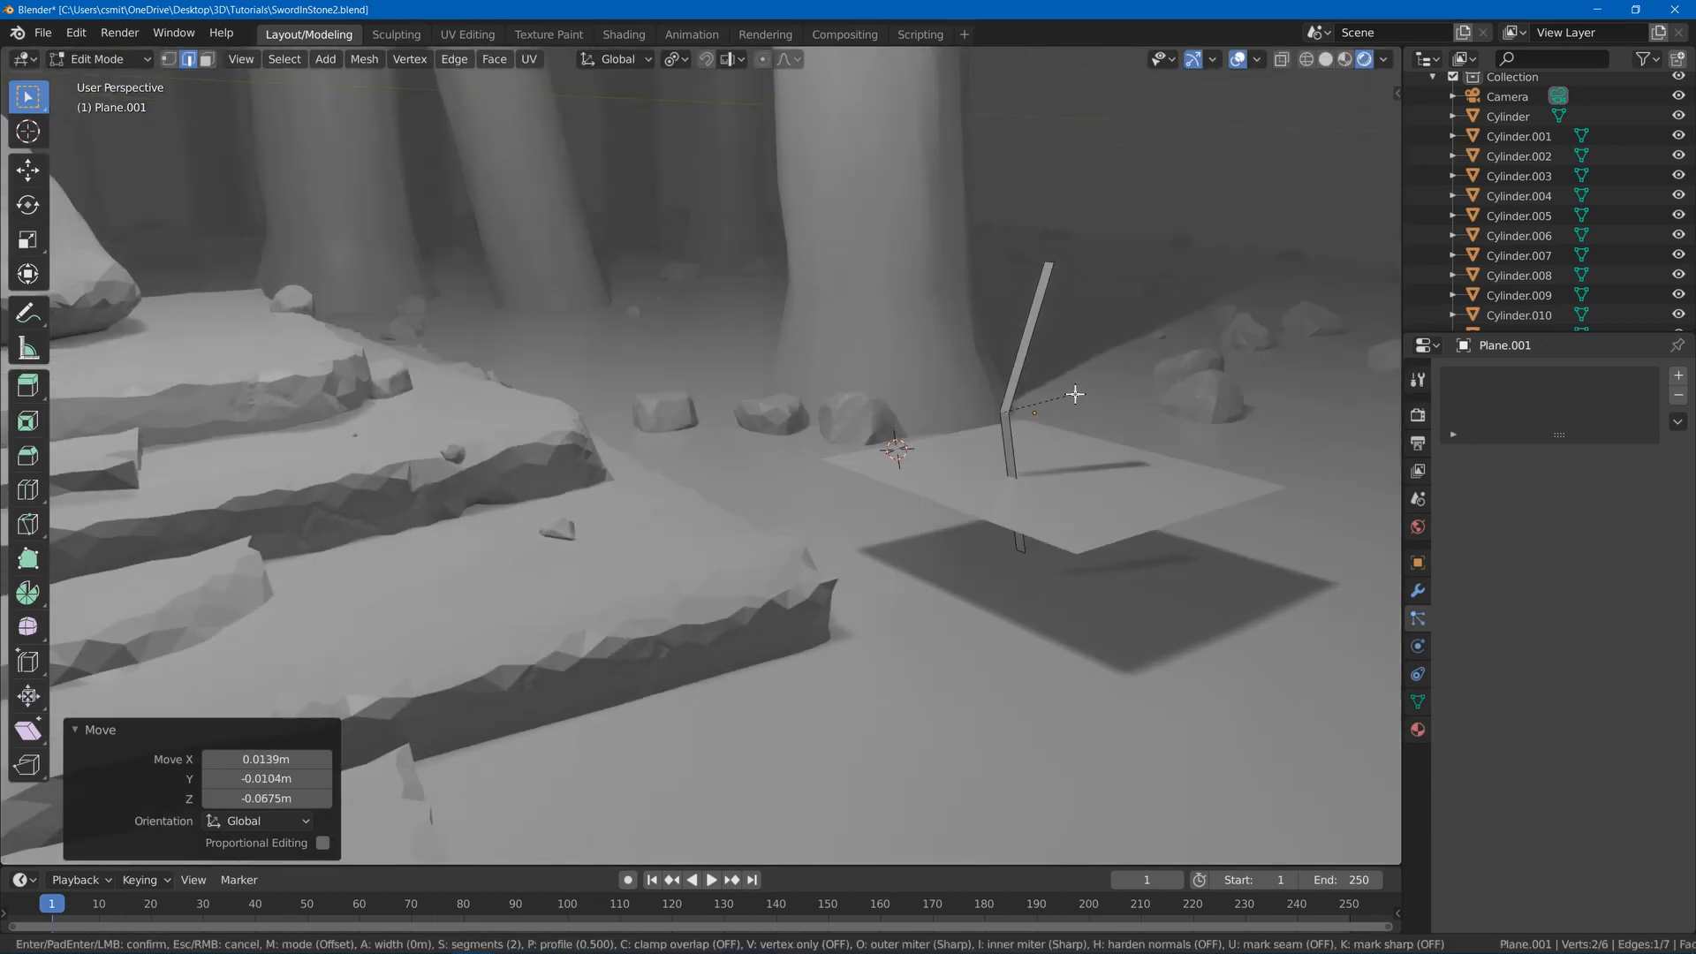
pyautogui.click(1187, 357)
pyautogui.moveTo(1057, 309); pyautogui.dragTo(1091, 317, button='middle')
# - Taper the blade's tip by scaling its top edge to 0.315 along X with smooth proportional editing of size 1.331, then return to Object Mode
pyautogui.click(1064, 264)
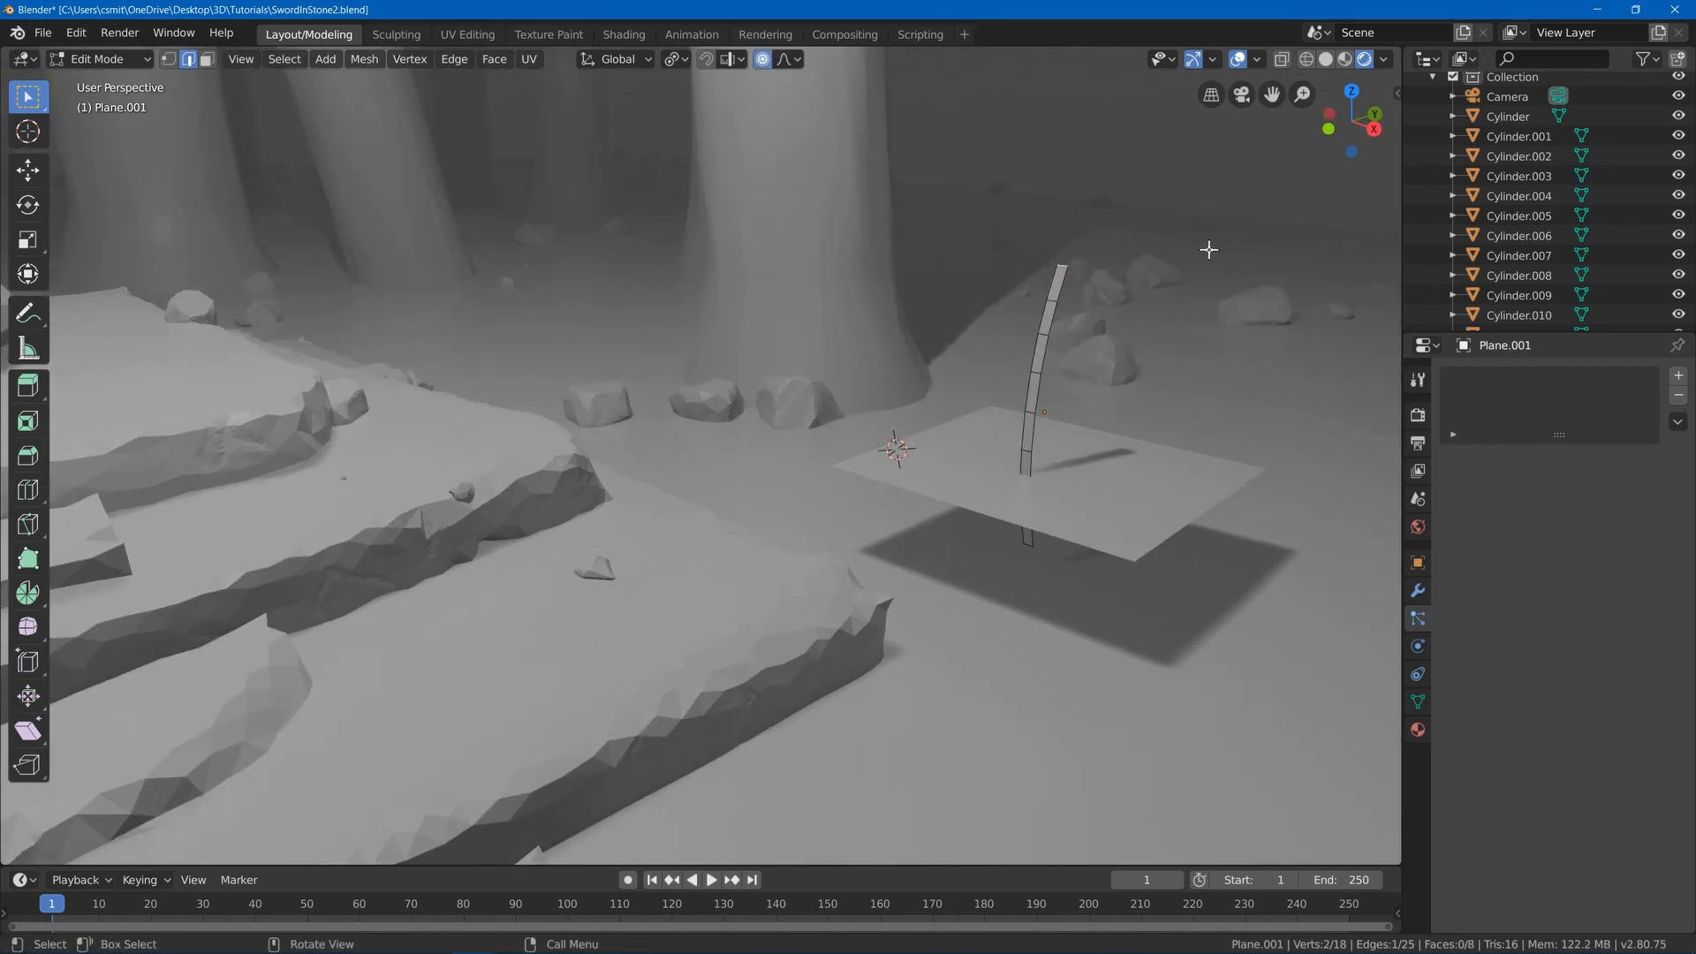
pyautogui.press('s')
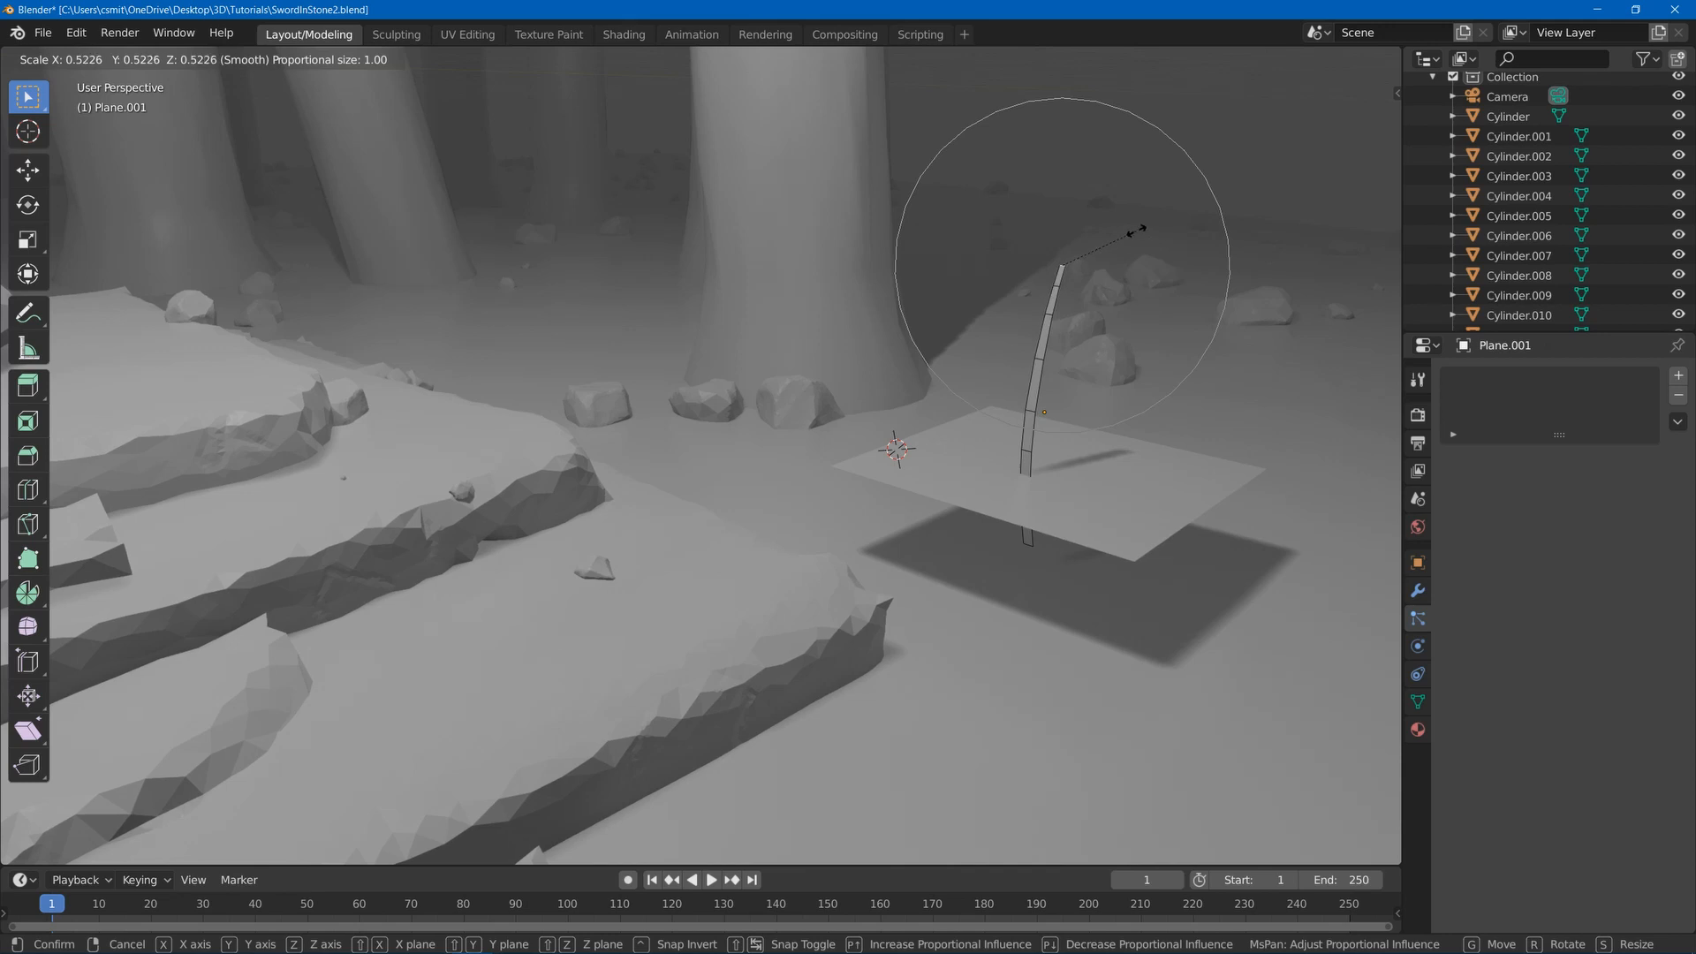
pyautogui.press('x')
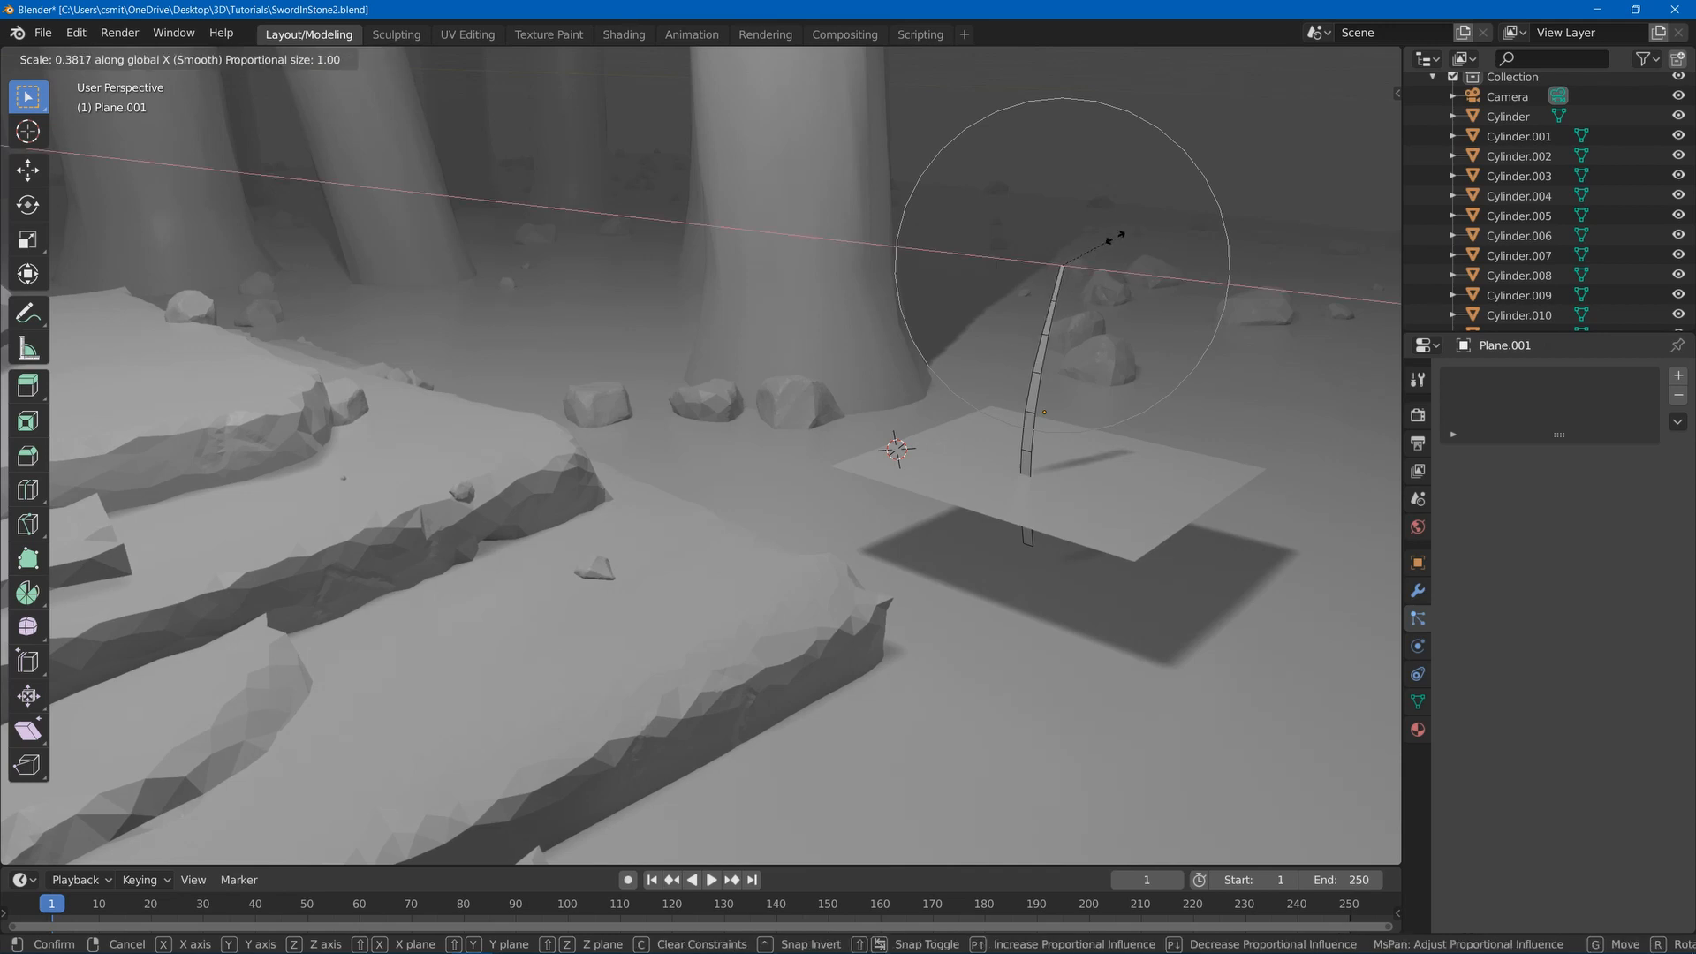
pyautogui.scroll(-3, 1118, 238)
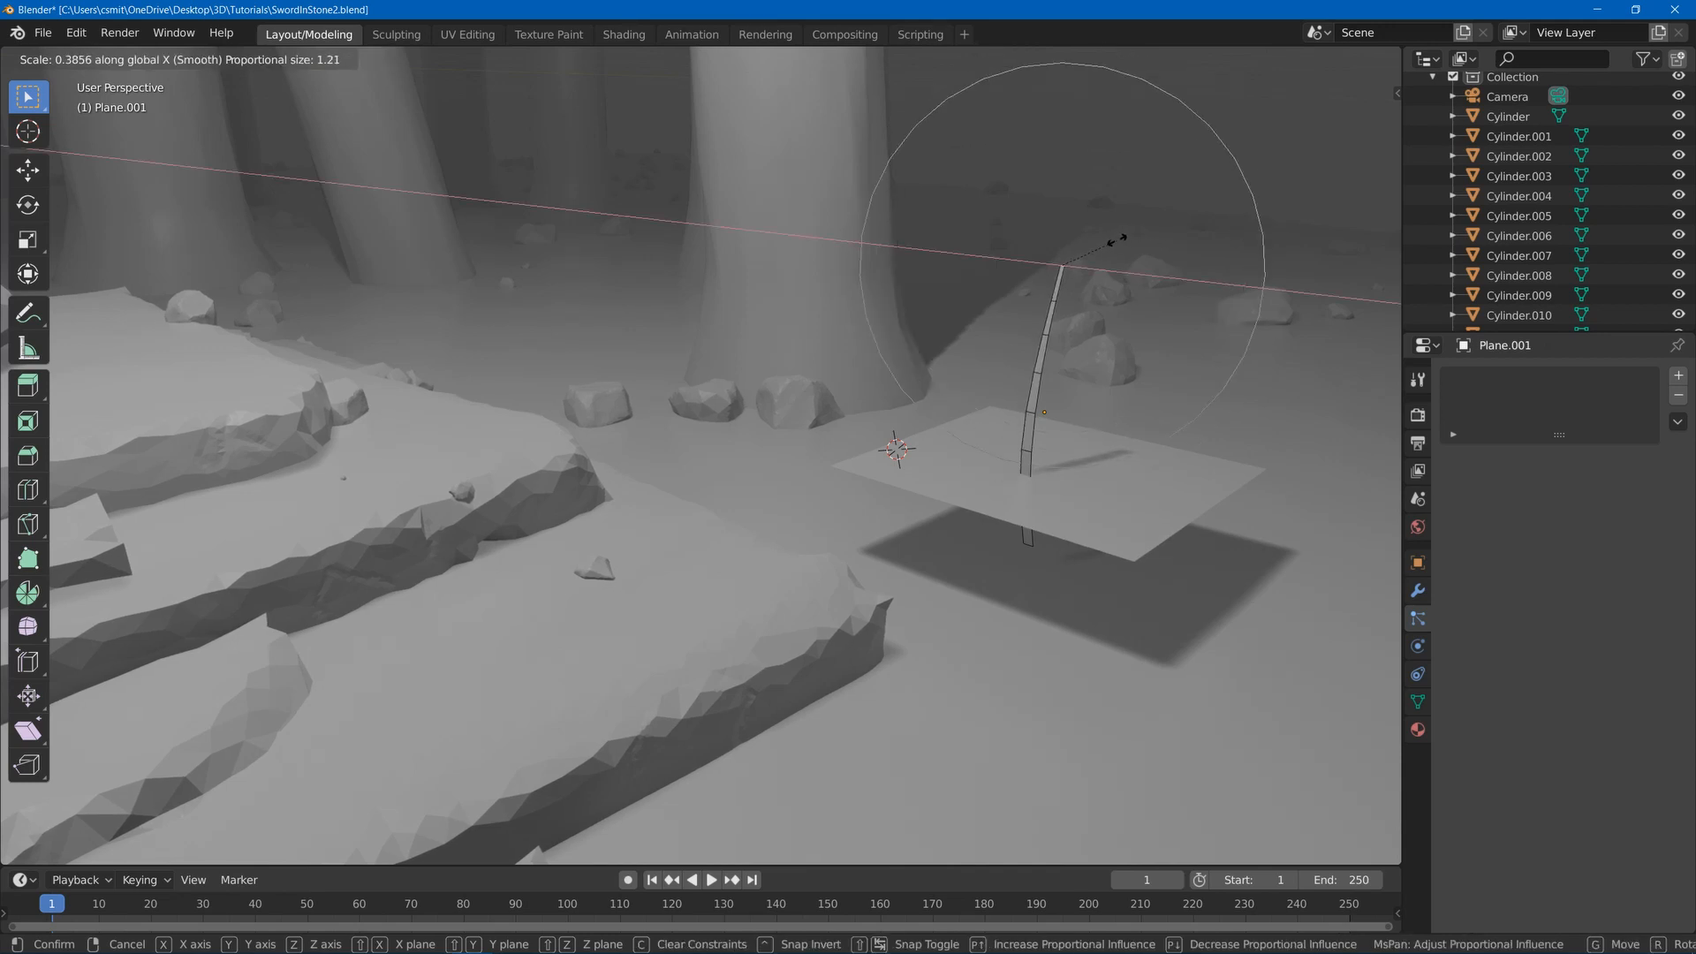
pyautogui.click(1109, 237)
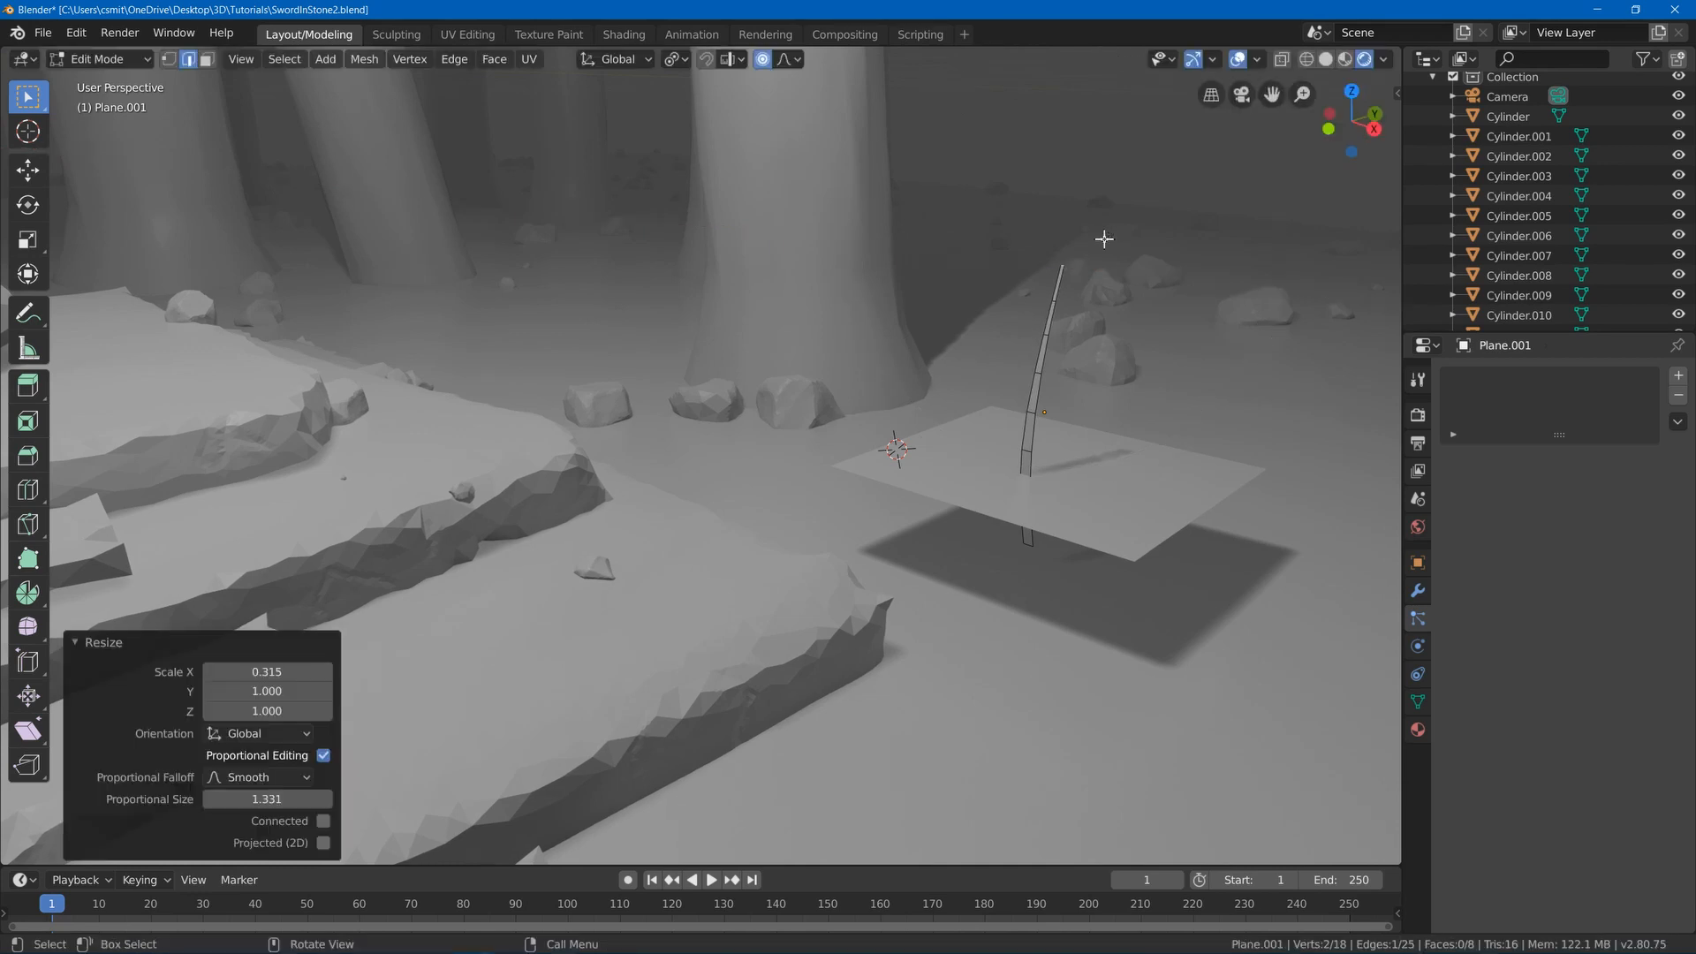
pyautogui.scroll(4, 1048, 341)
pyautogui.scroll(-2, 1039, 364)
pyautogui.moveTo(1039, 364); pyautogui.dragTo(946, 305, button='middle')
pyautogui.press('Tab')
pyautogui.scroll(-3, 1007, 371)
pyautogui.hotkey('alt', 'a')
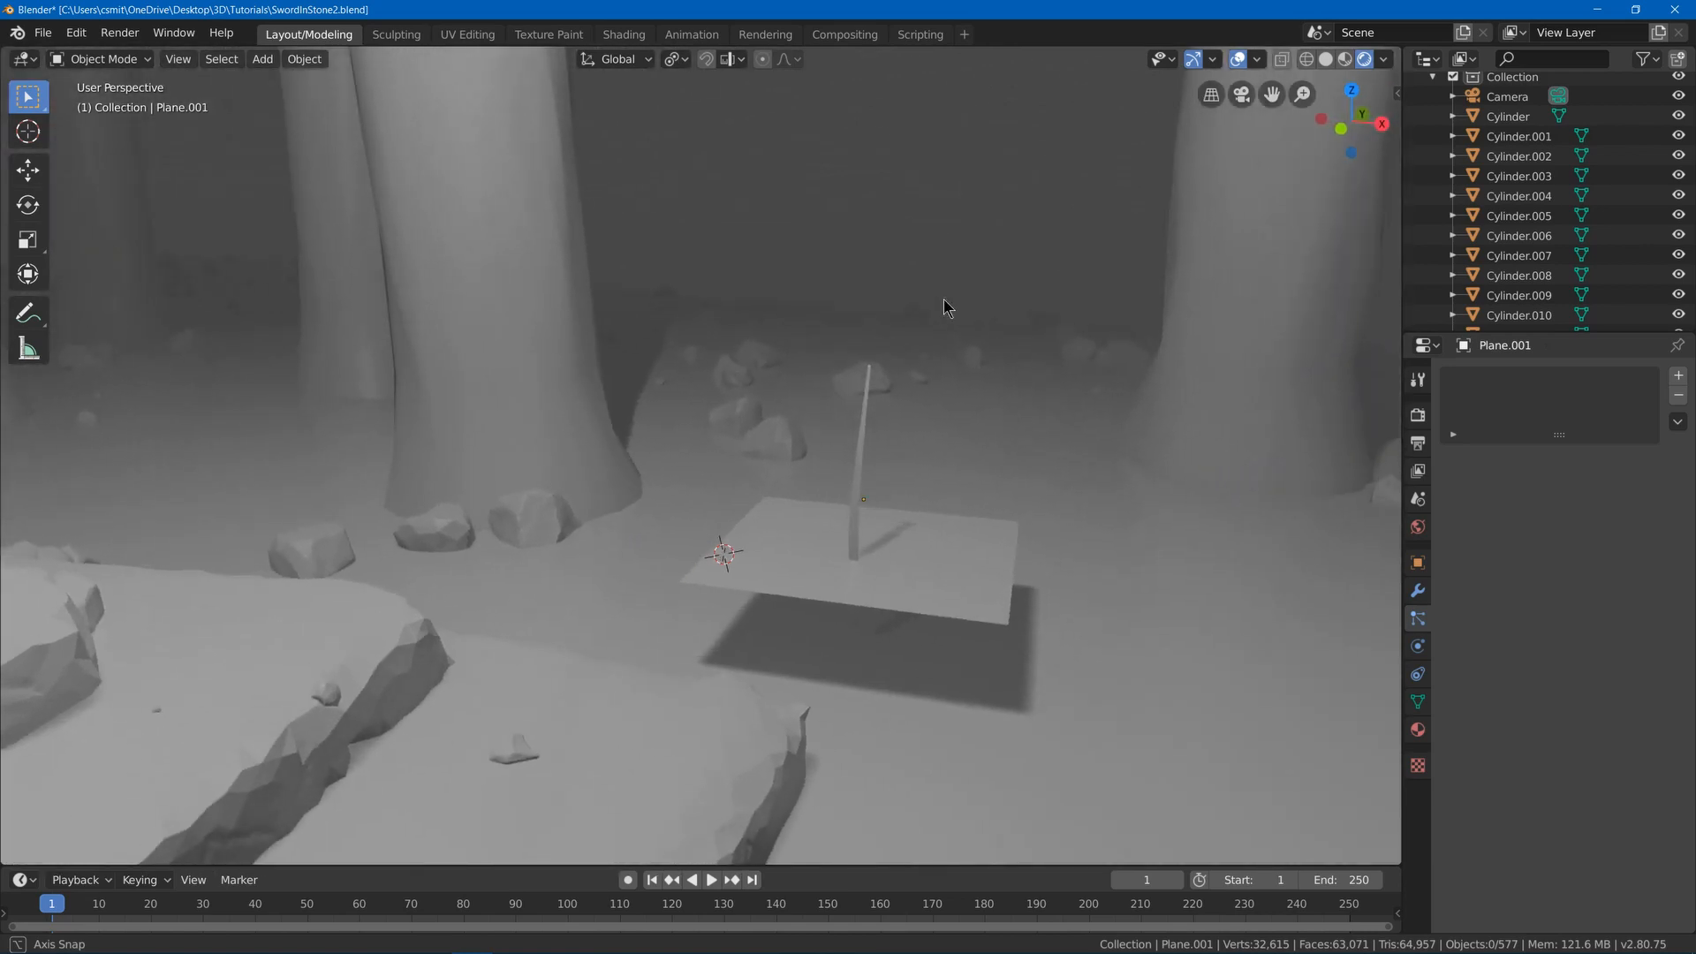
# - Scale the flat plane beneath the blade down to roughly half its size and apply its scale
pyautogui.click(867, 398)
pyautogui.moveTo(866, 399); pyautogui.dragTo(839, 455, button='middle')
pyautogui.click(887, 603)
pyautogui.press('s')
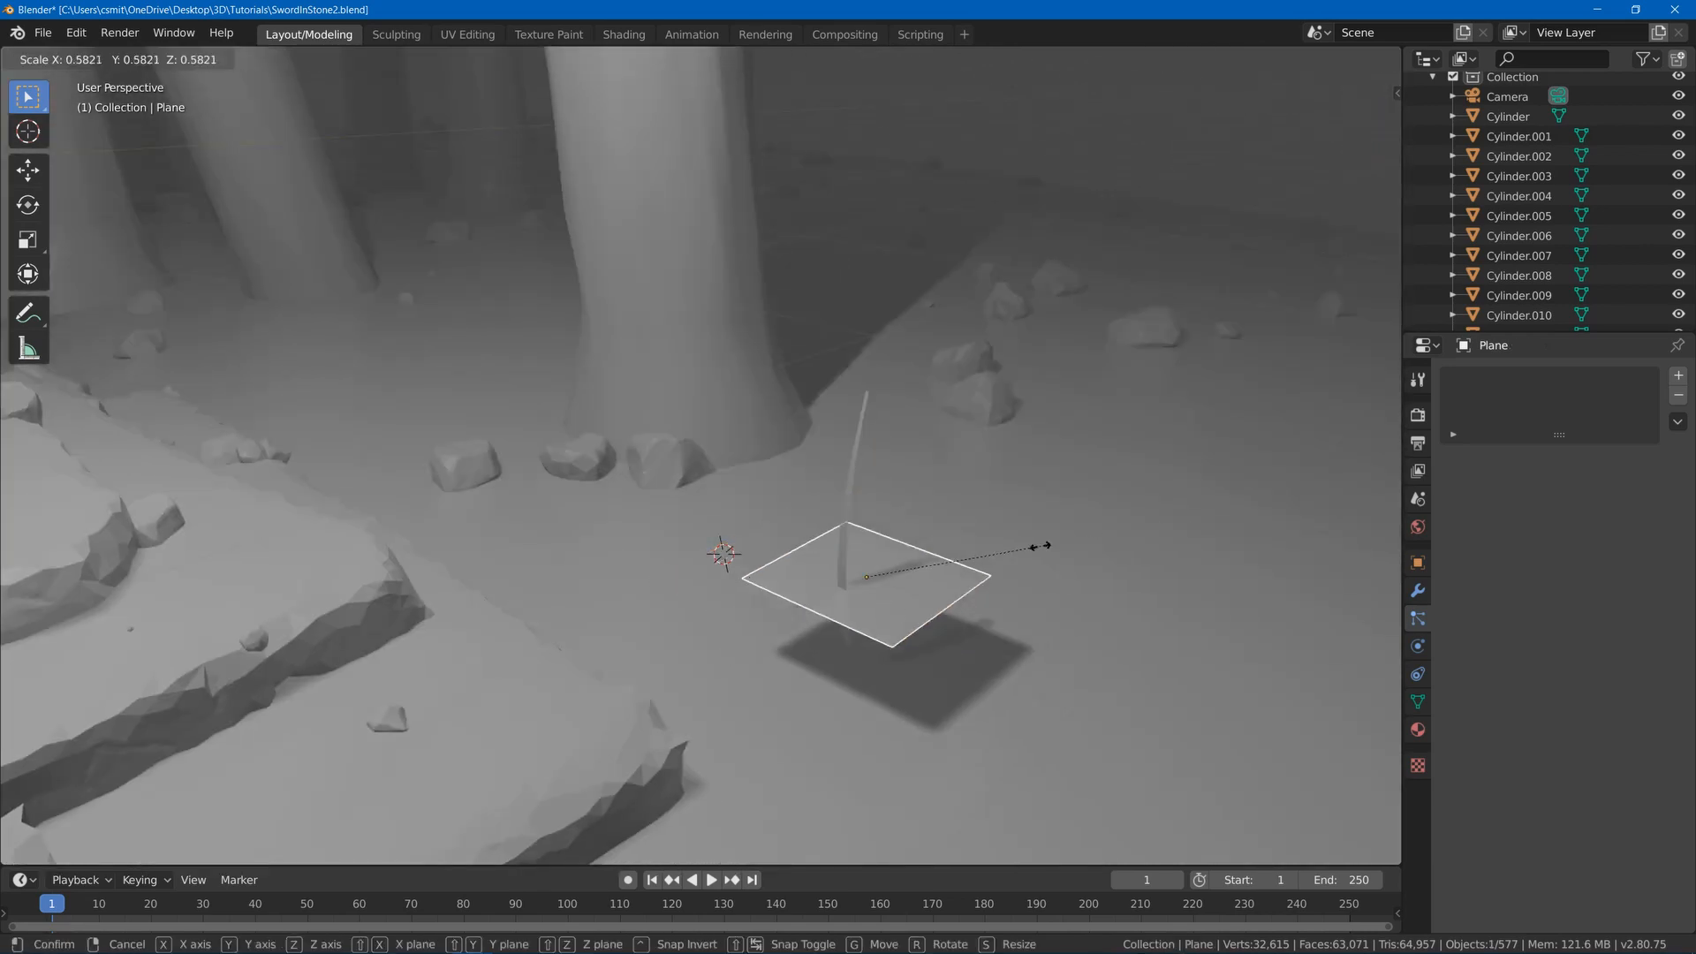
pyautogui.click(1013, 559)
pyautogui.hotkey('ctrl', 'a')
pyautogui.click(1132, 489)
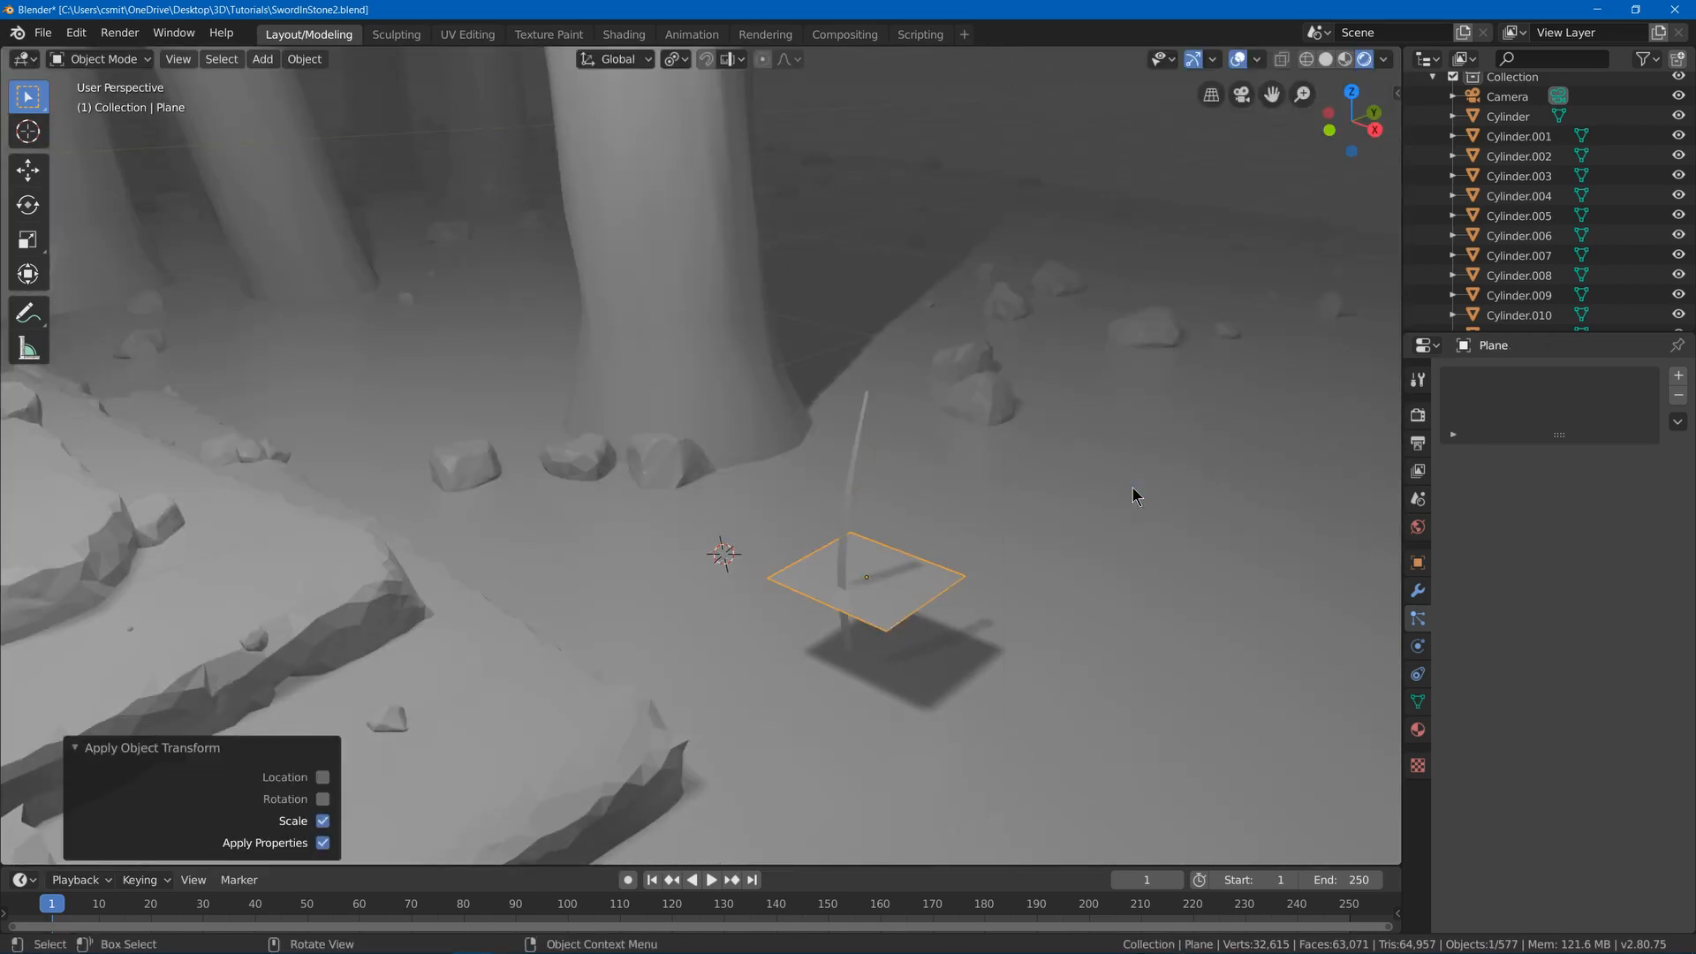
# - Add a hair particle system to the plane, with advanced options and rotation enabled
pyautogui.click(1677, 378)
pyautogui.click(1625, 483)
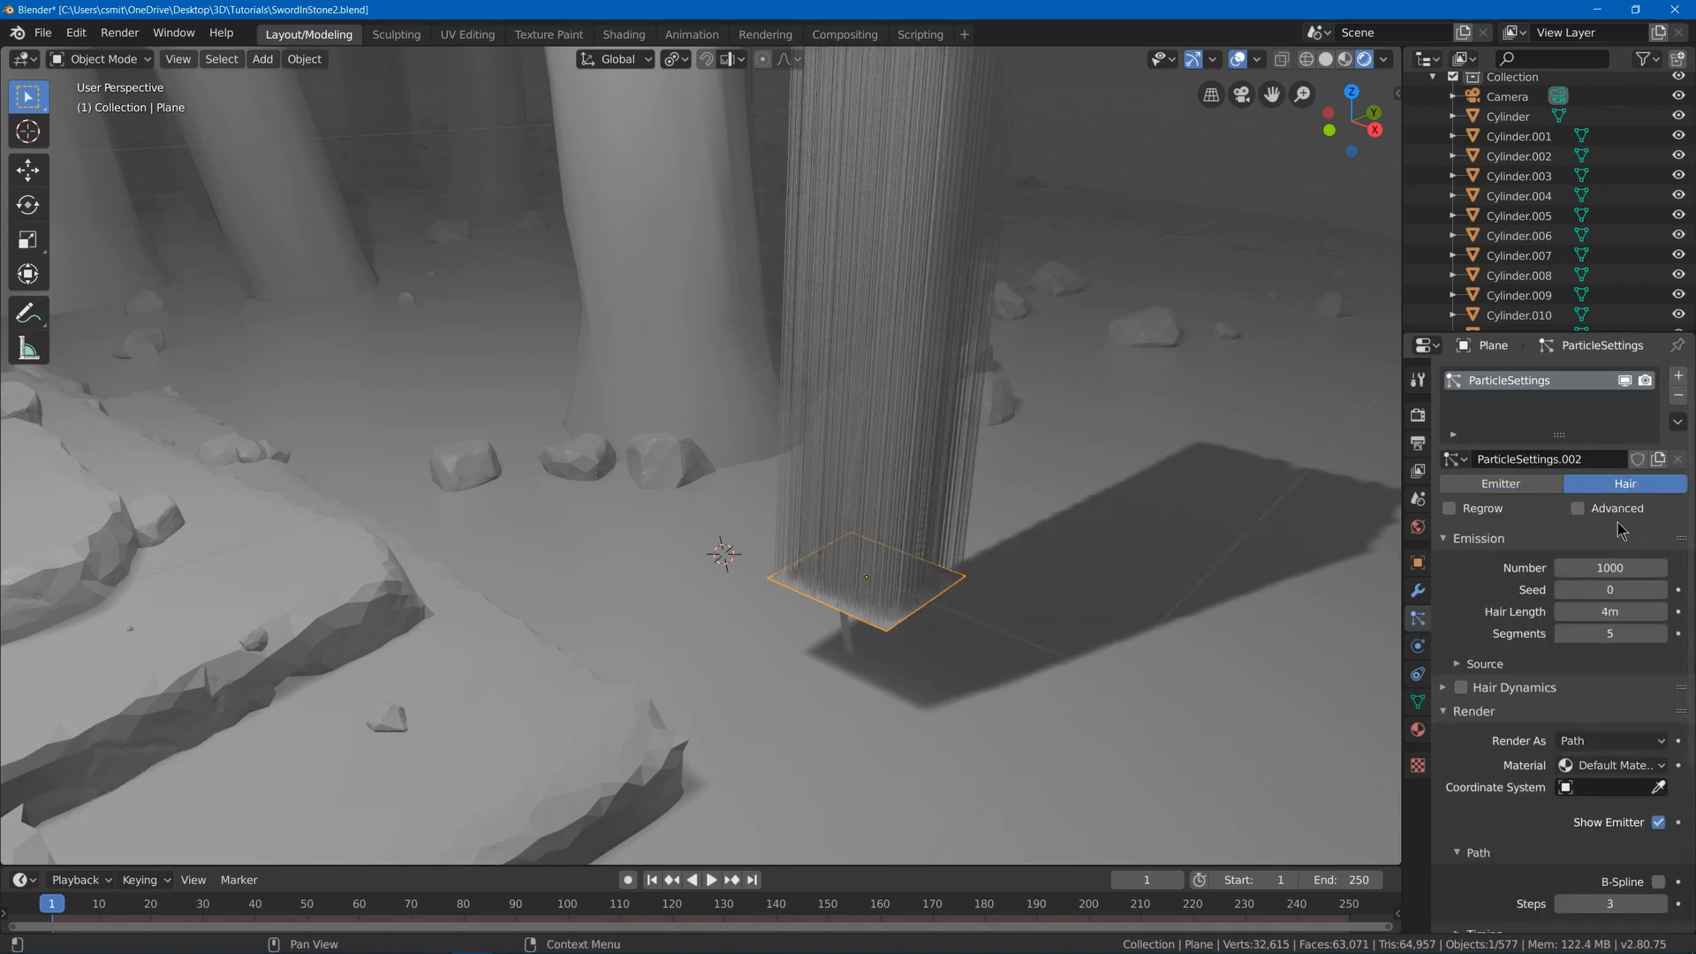
pyautogui.scroll(-3, 1637, 560)
pyautogui.click(1578, 405)
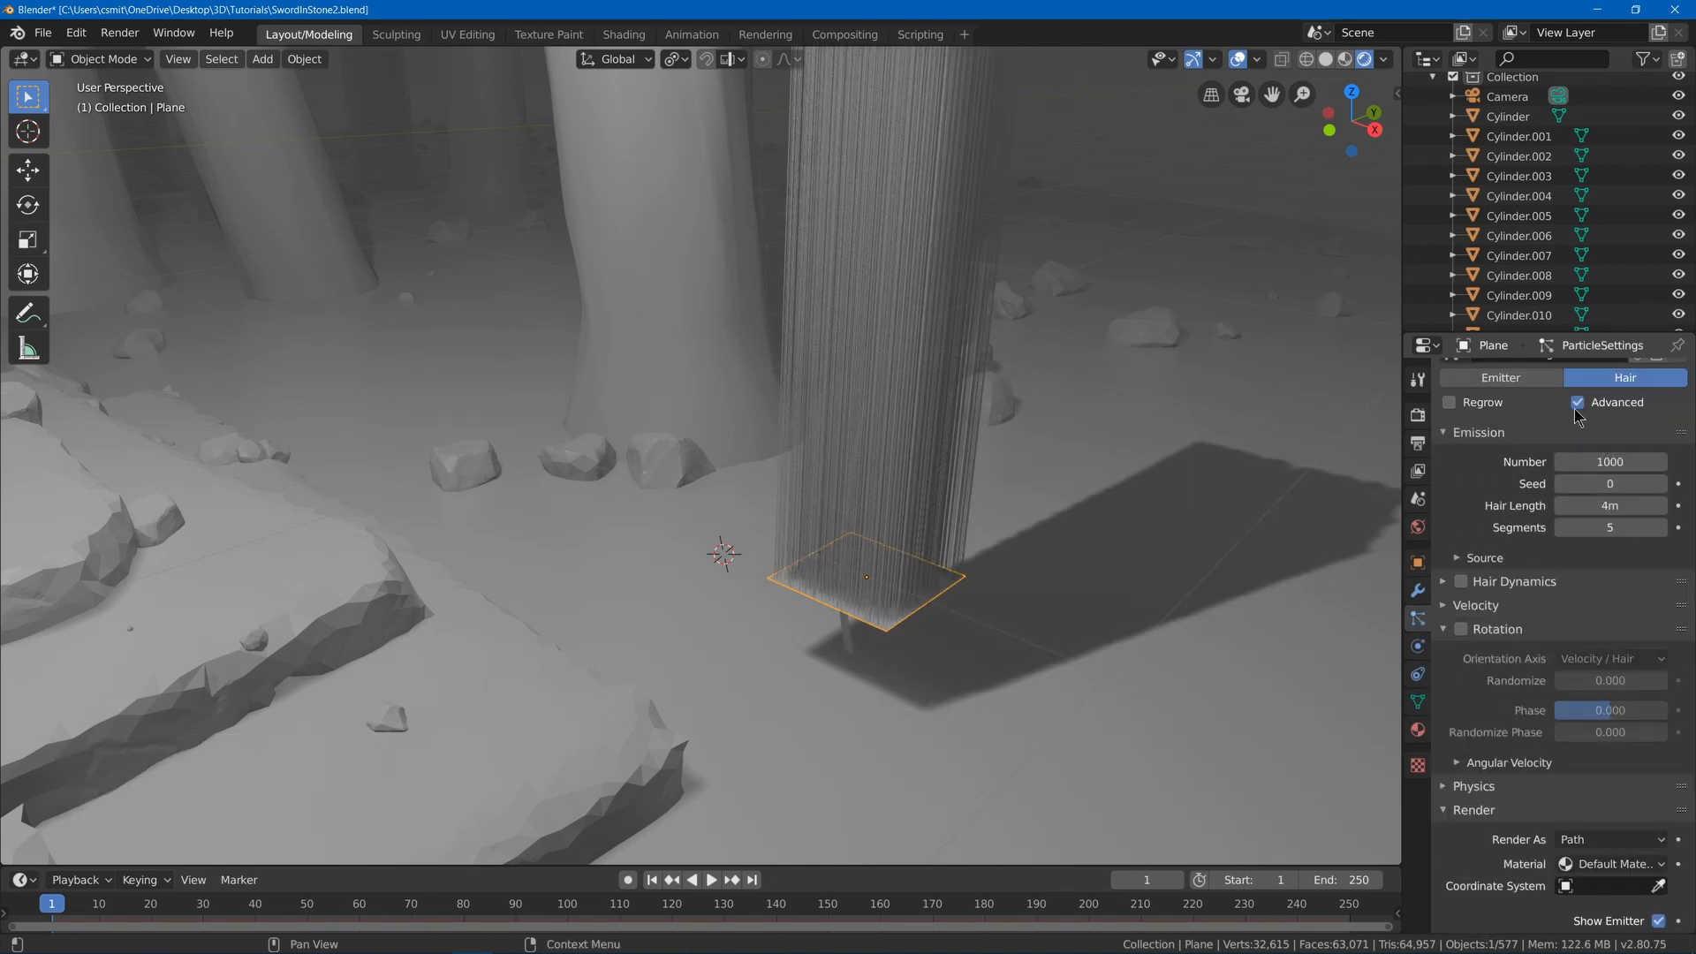
pyautogui.scroll(-3, 1569, 592)
pyautogui.click(1461, 549)
pyautogui.click(1445, 549)
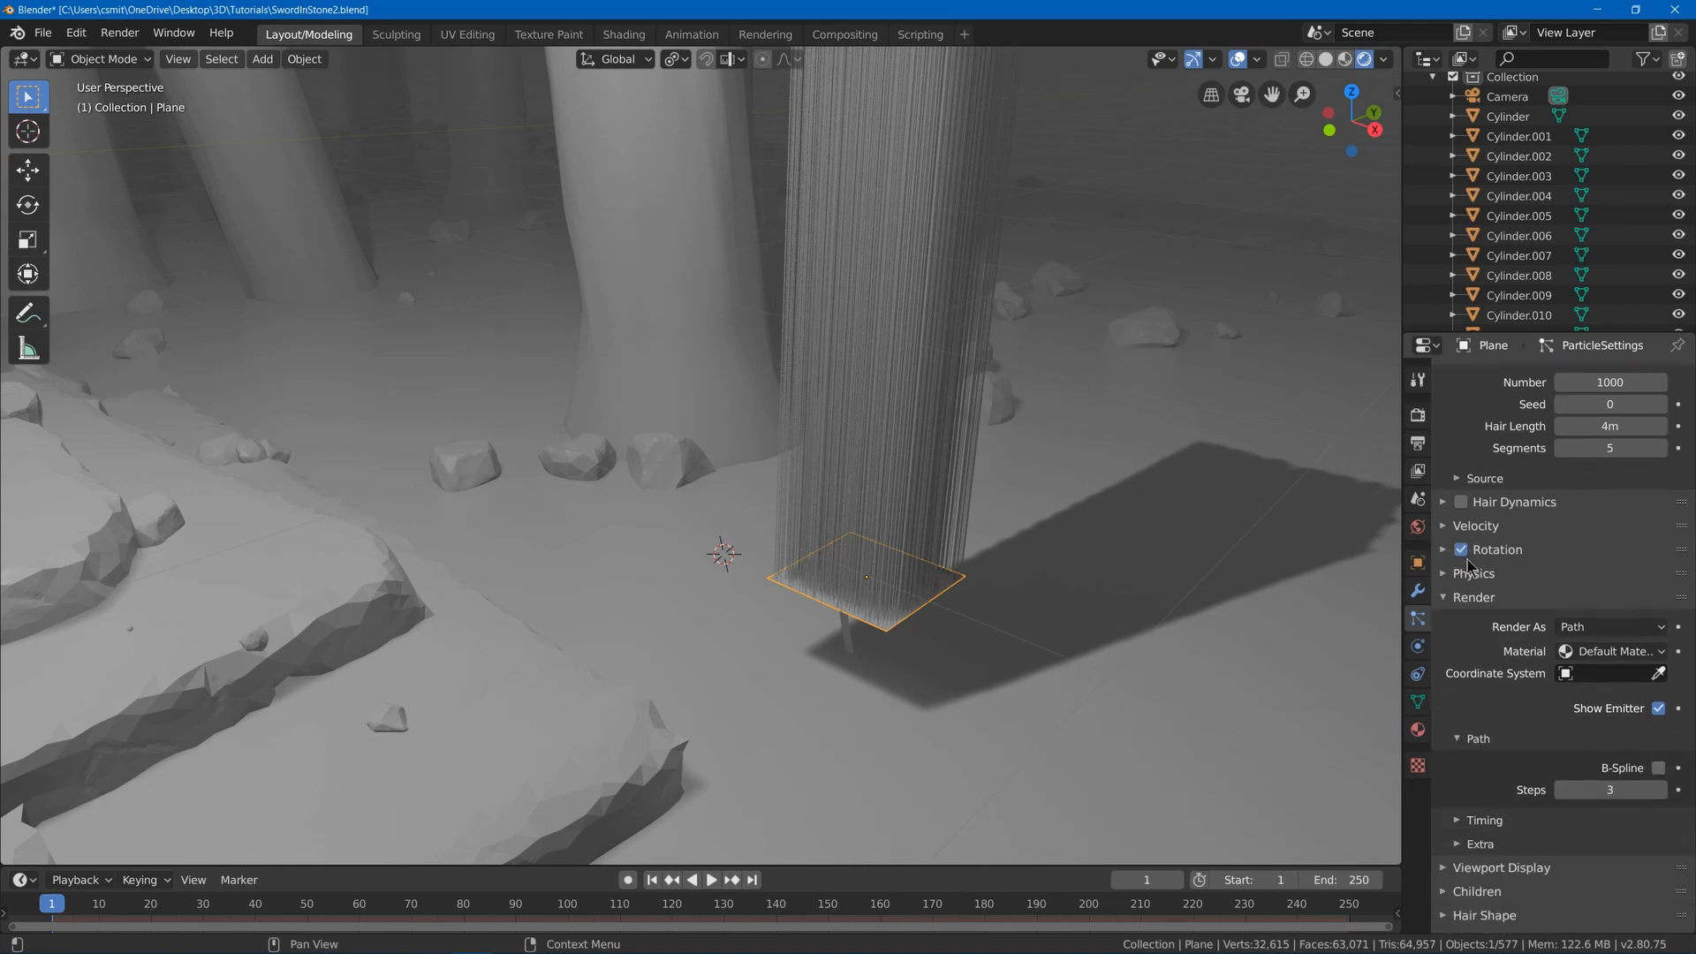
# - Render the plane's hair particles as Object and try to pick the grass blade as the instance object
pyautogui.click(1610, 627)
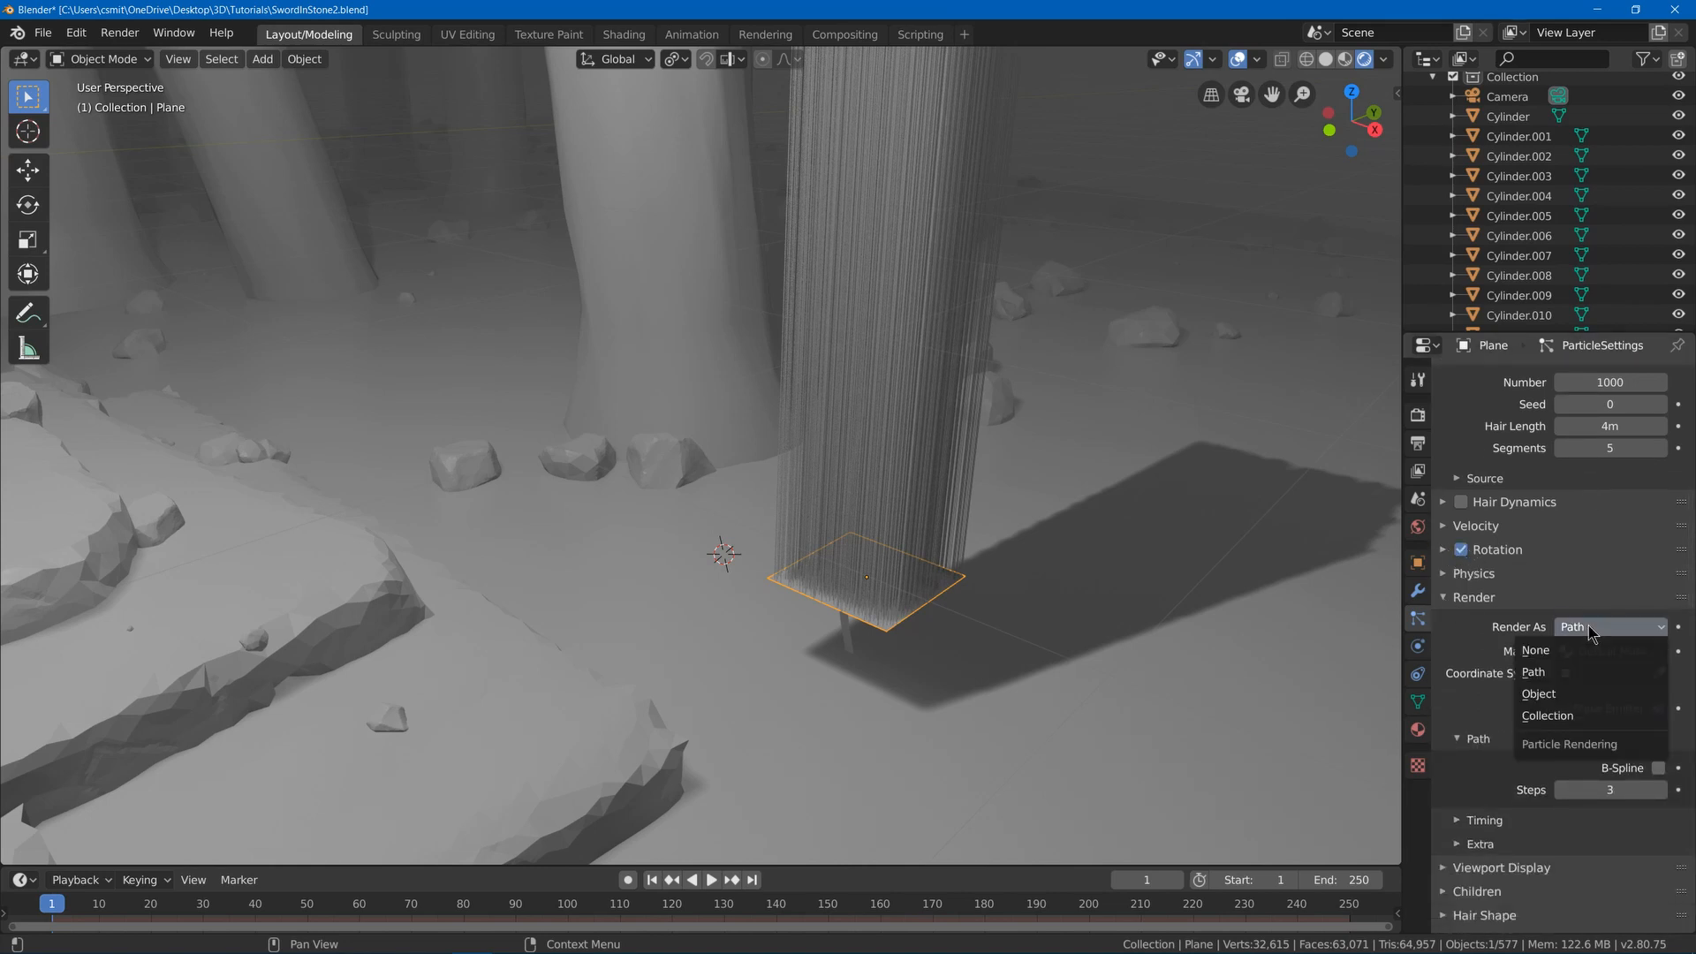
pyautogui.click(1555, 695)
pyautogui.click(1659, 770)
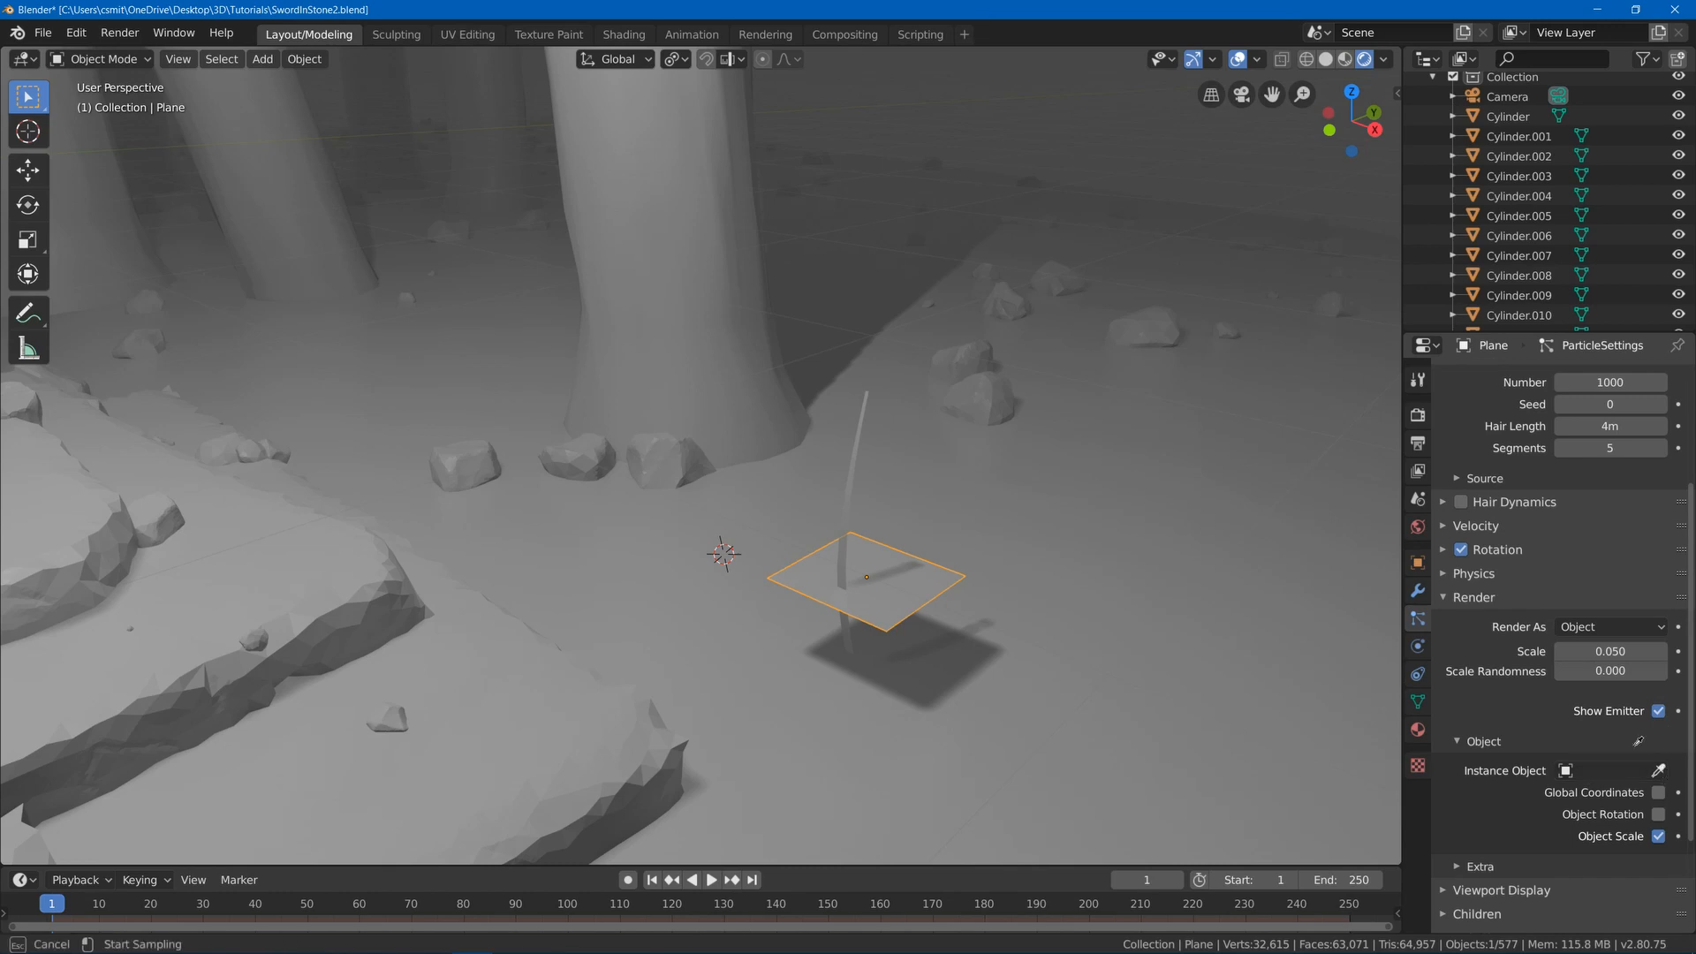
pyautogui.click(860, 430)
# - Rename the grass blade object as Grass
pyautogui.click(859, 440)
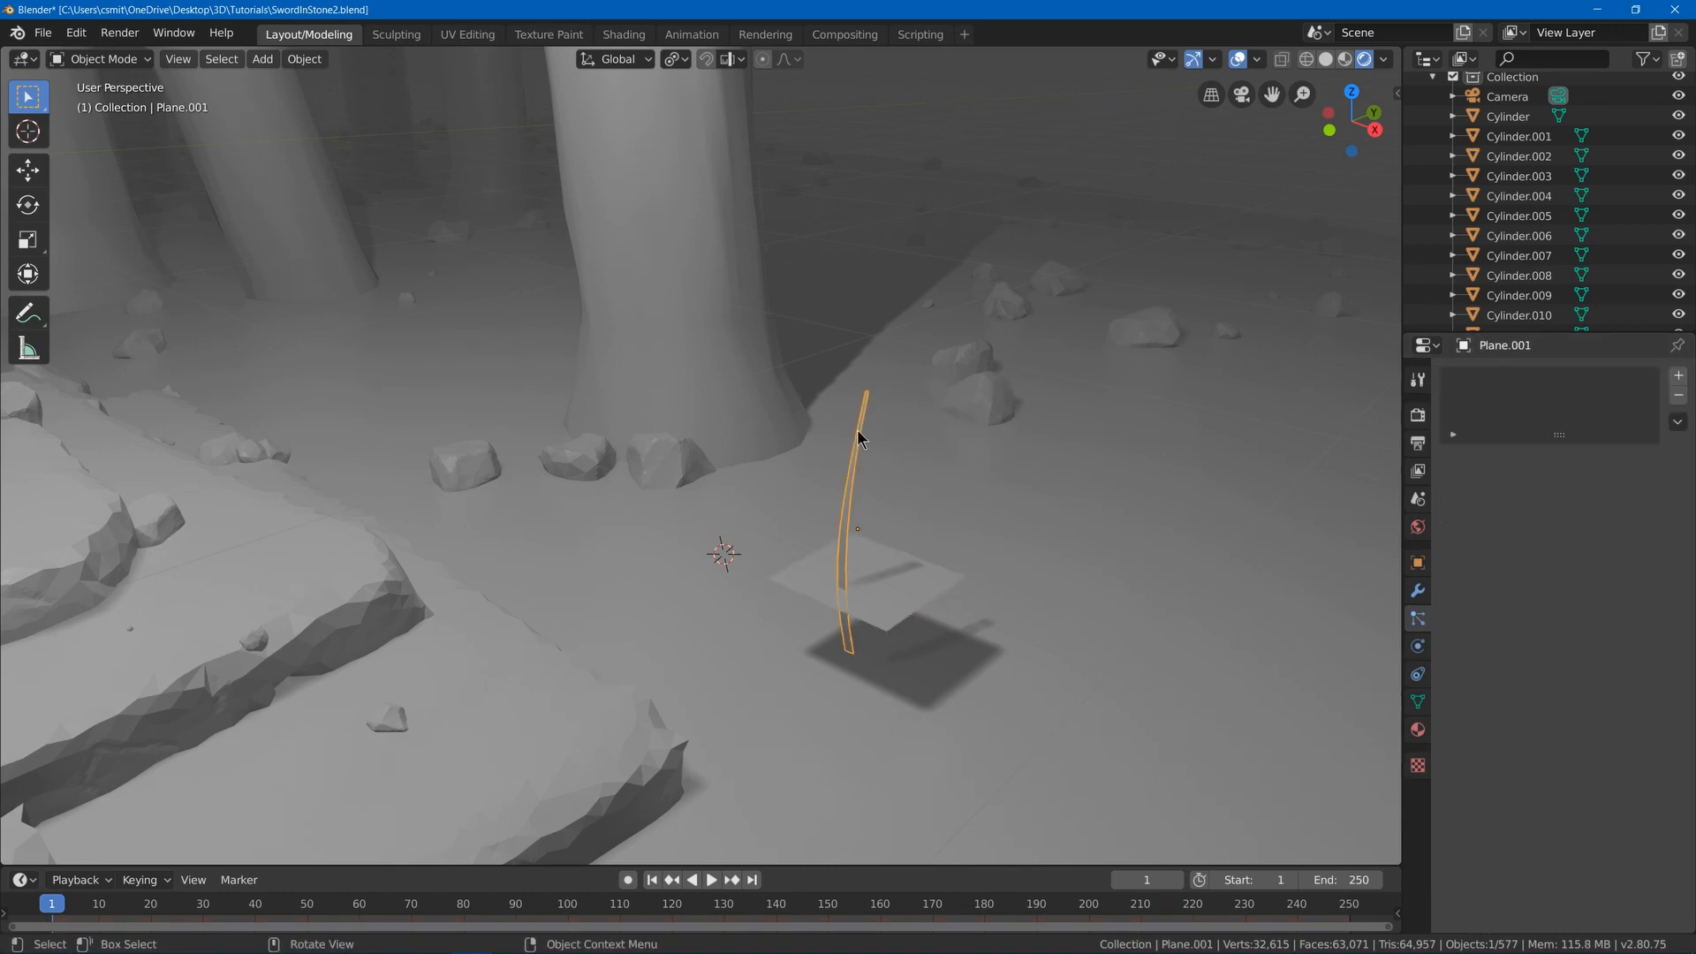
pyautogui.press('F2')
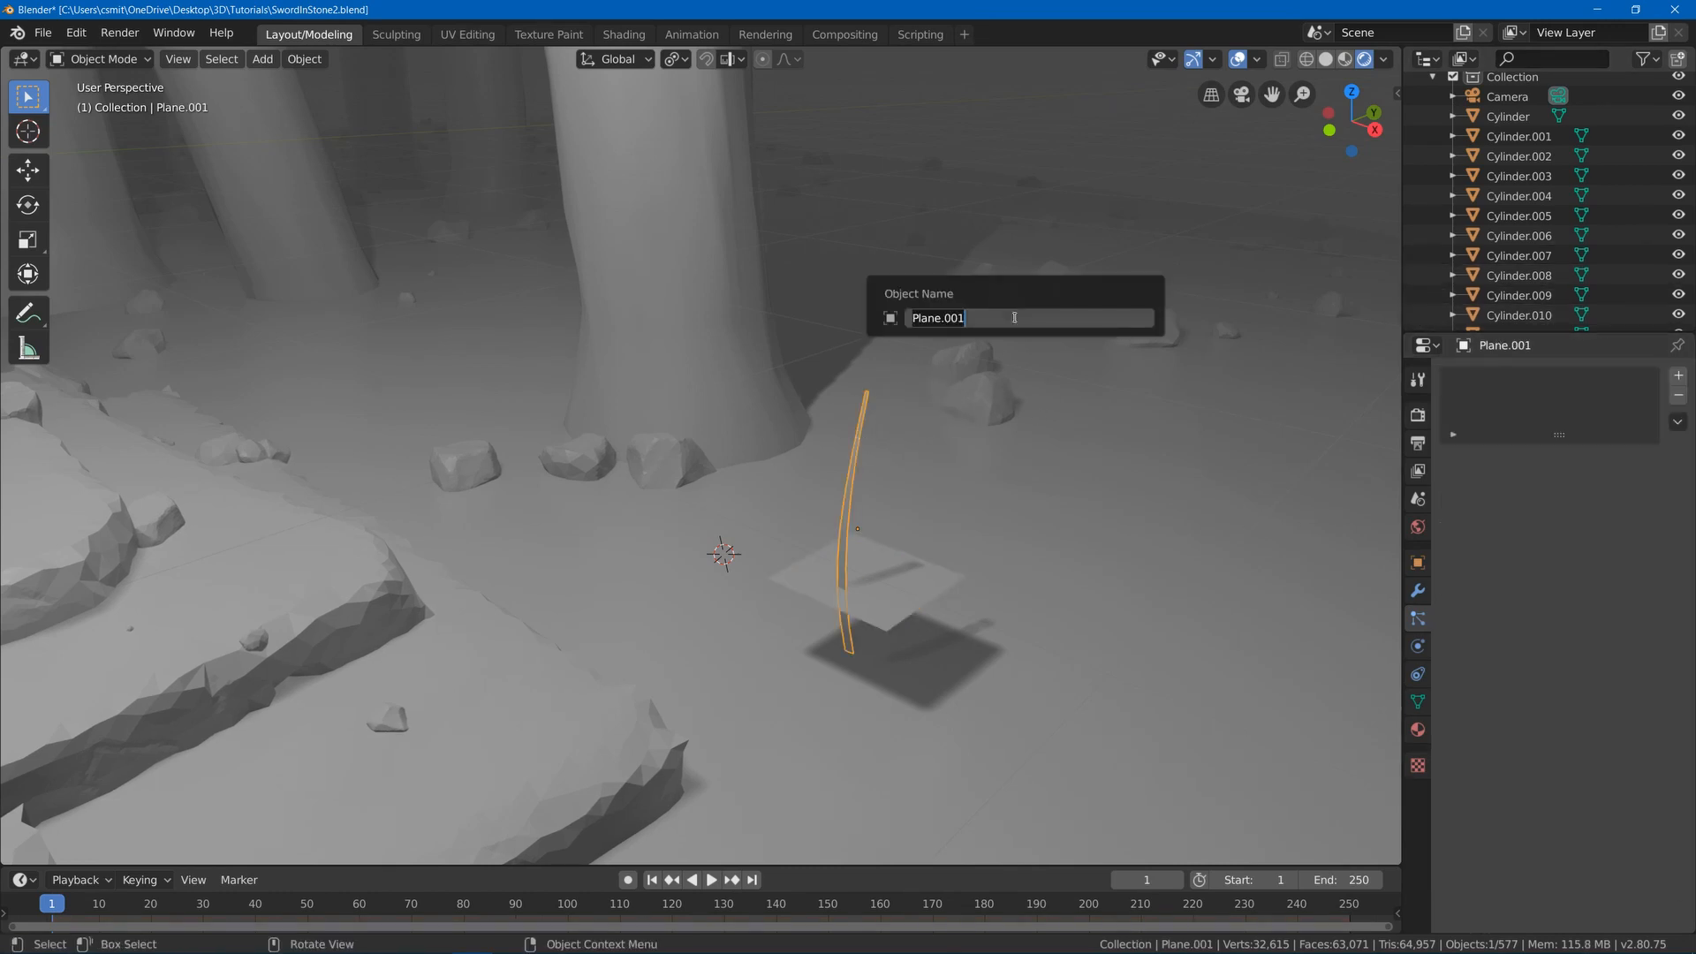
pyautogui.write('Grass')
pyautogui.press('Return')
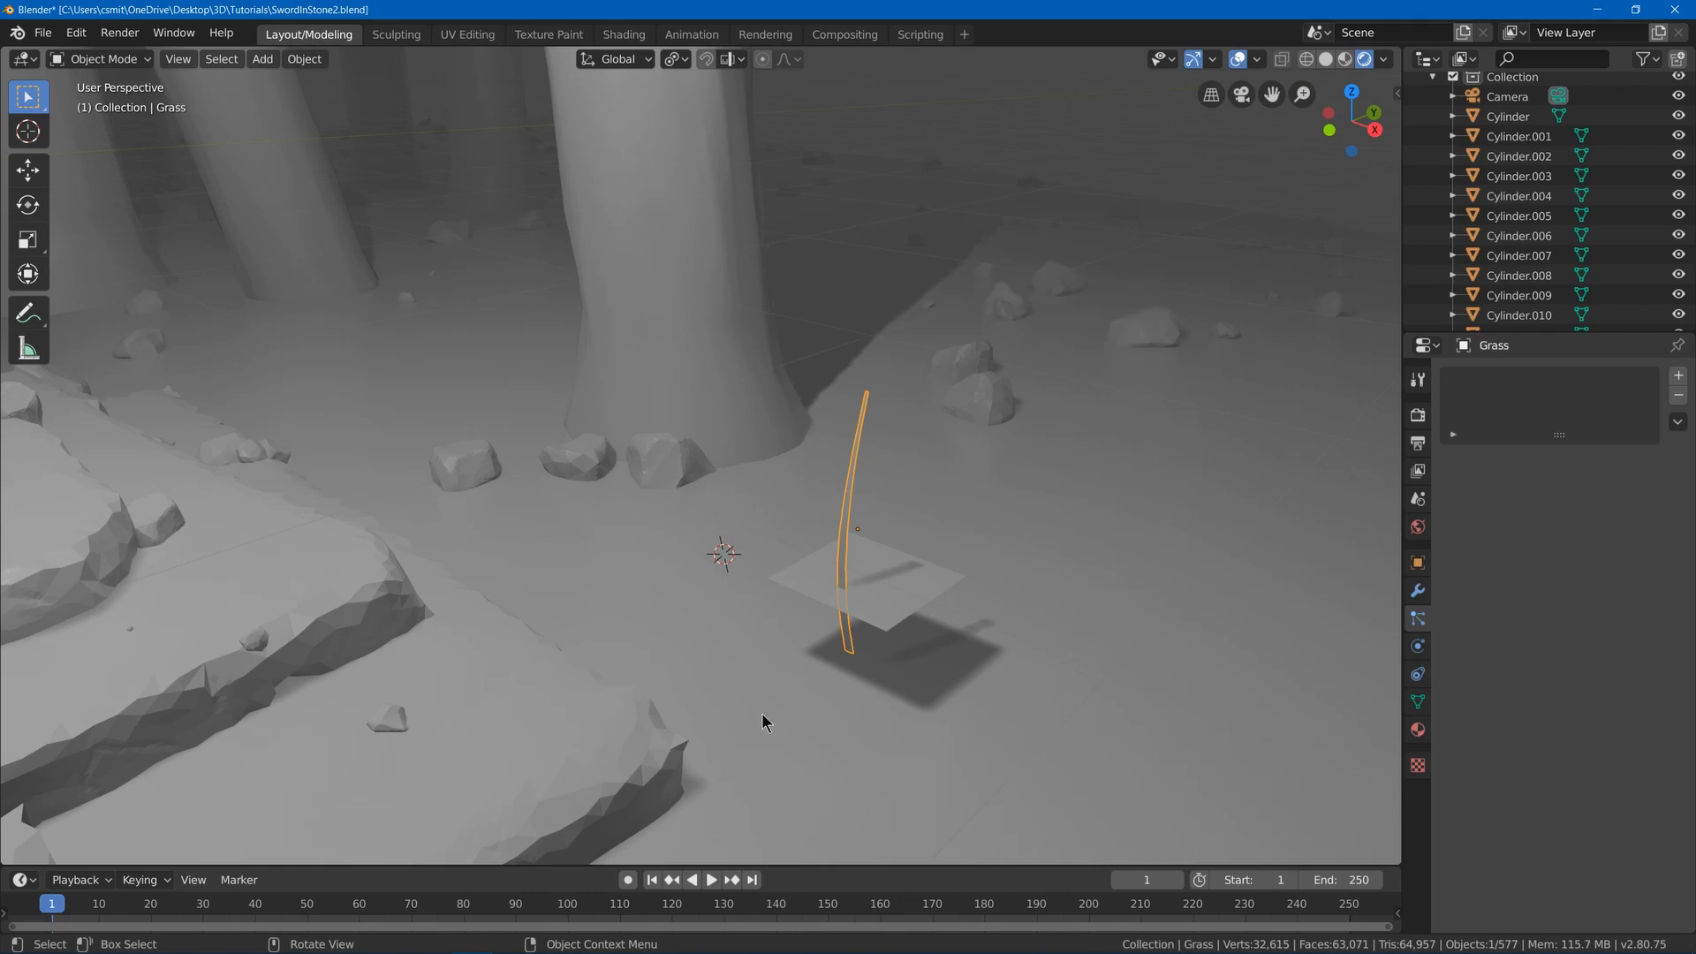
# - Assign the Grass blade as the instance object of the plane's hair particles
pyautogui.click(885, 591)
pyautogui.scroll(-8, 1621, 742)
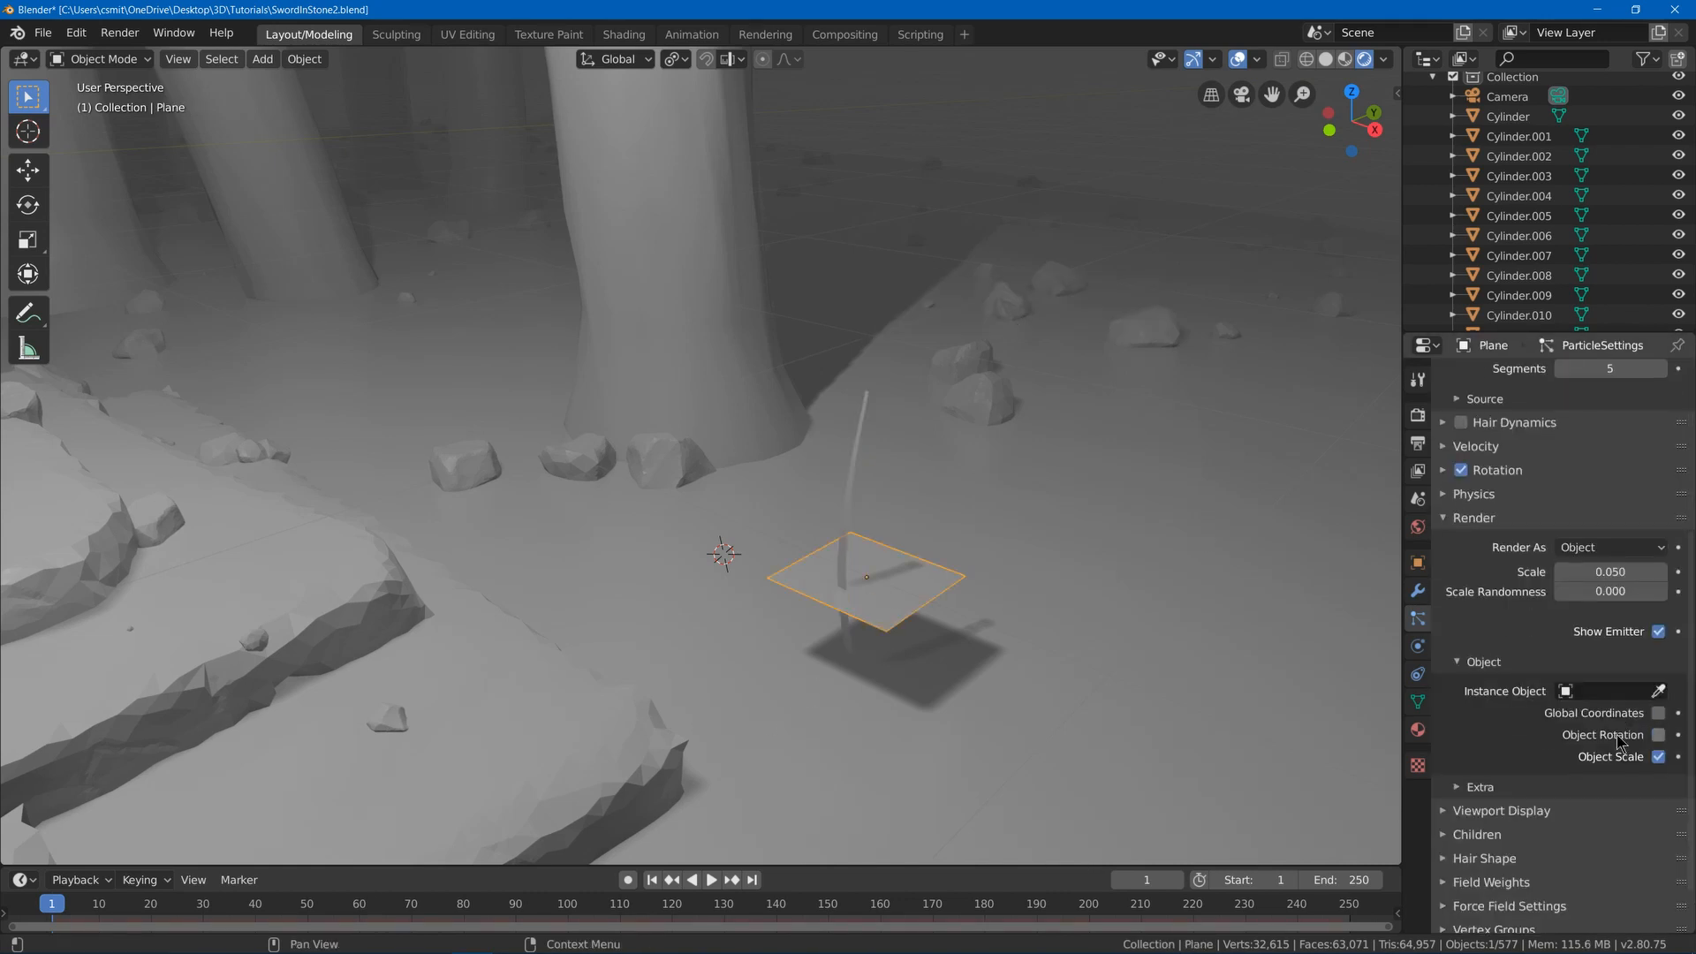
pyautogui.click(1659, 695)
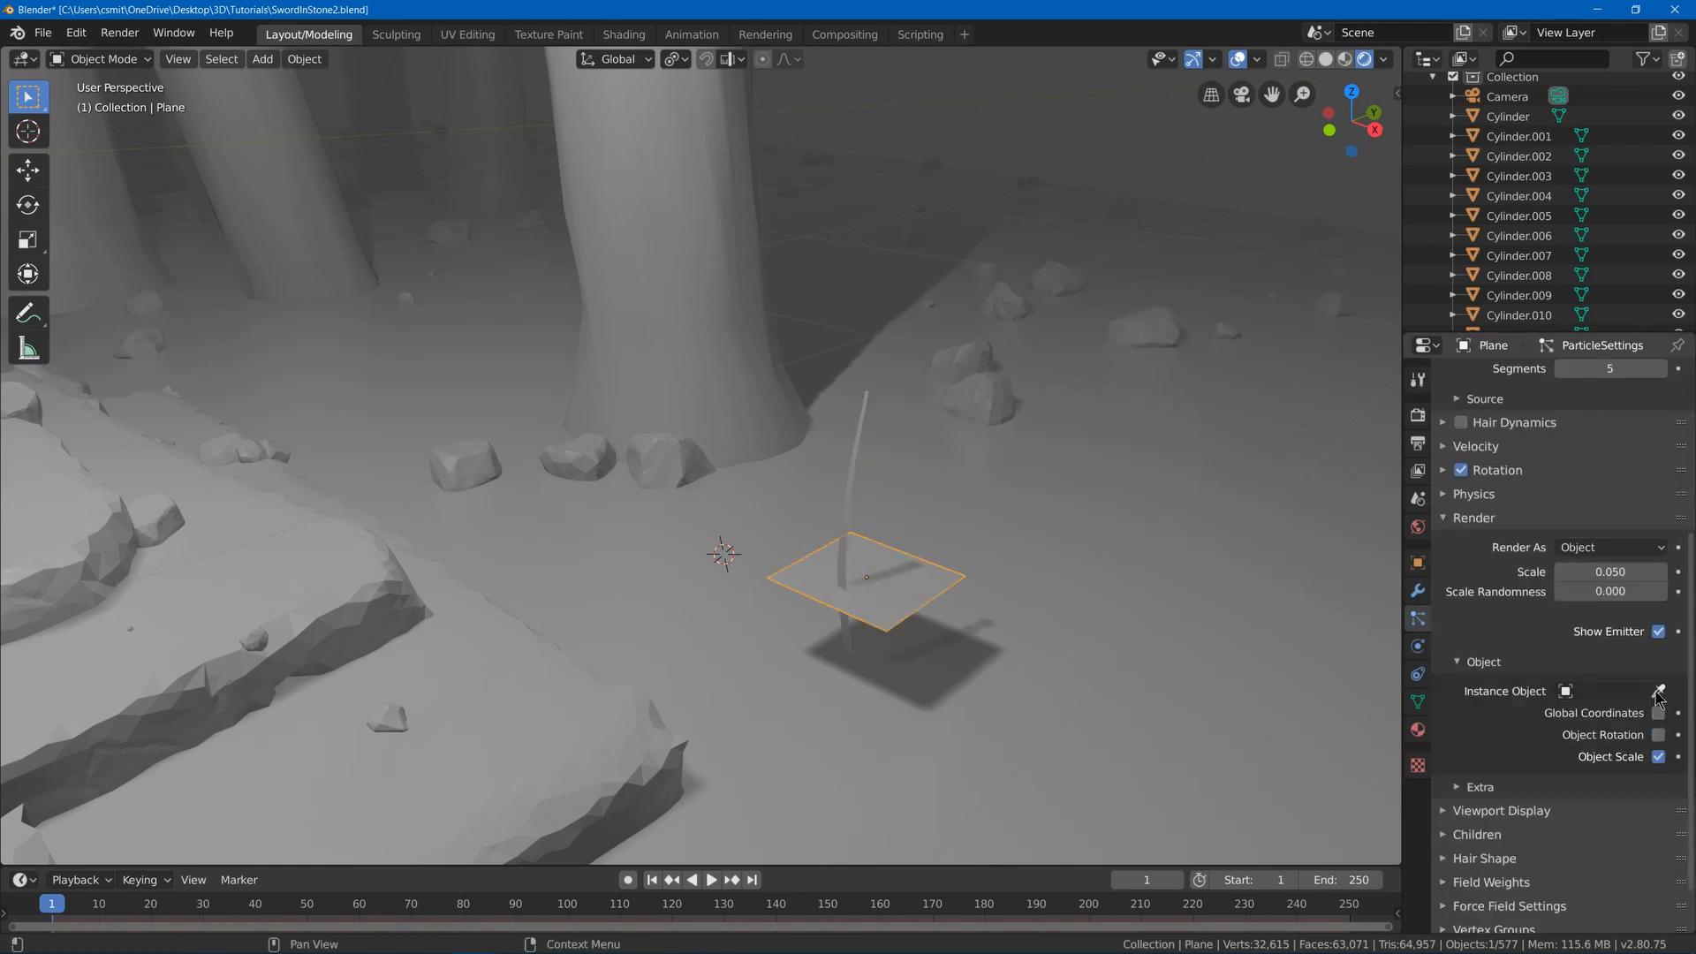
pyautogui.click(864, 511)
pyautogui.scroll(3, 1014, 513)
pyautogui.keyDown('shift'); pyautogui.moveTo(1055, 751); pyautogui.dragTo(1054, 676, button='middle'); pyautogui.keyUp('shift')
pyautogui.keyDown('shift'); pyautogui.moveTo(1095, 601); pyautogui.dragTo(857, 503, button='middle'); pyautogui.keyUp('shift')
# - Set the particle rotation's orientation axis to Global X so the grass blades stand upright
pyautogui.click(1443, 470)
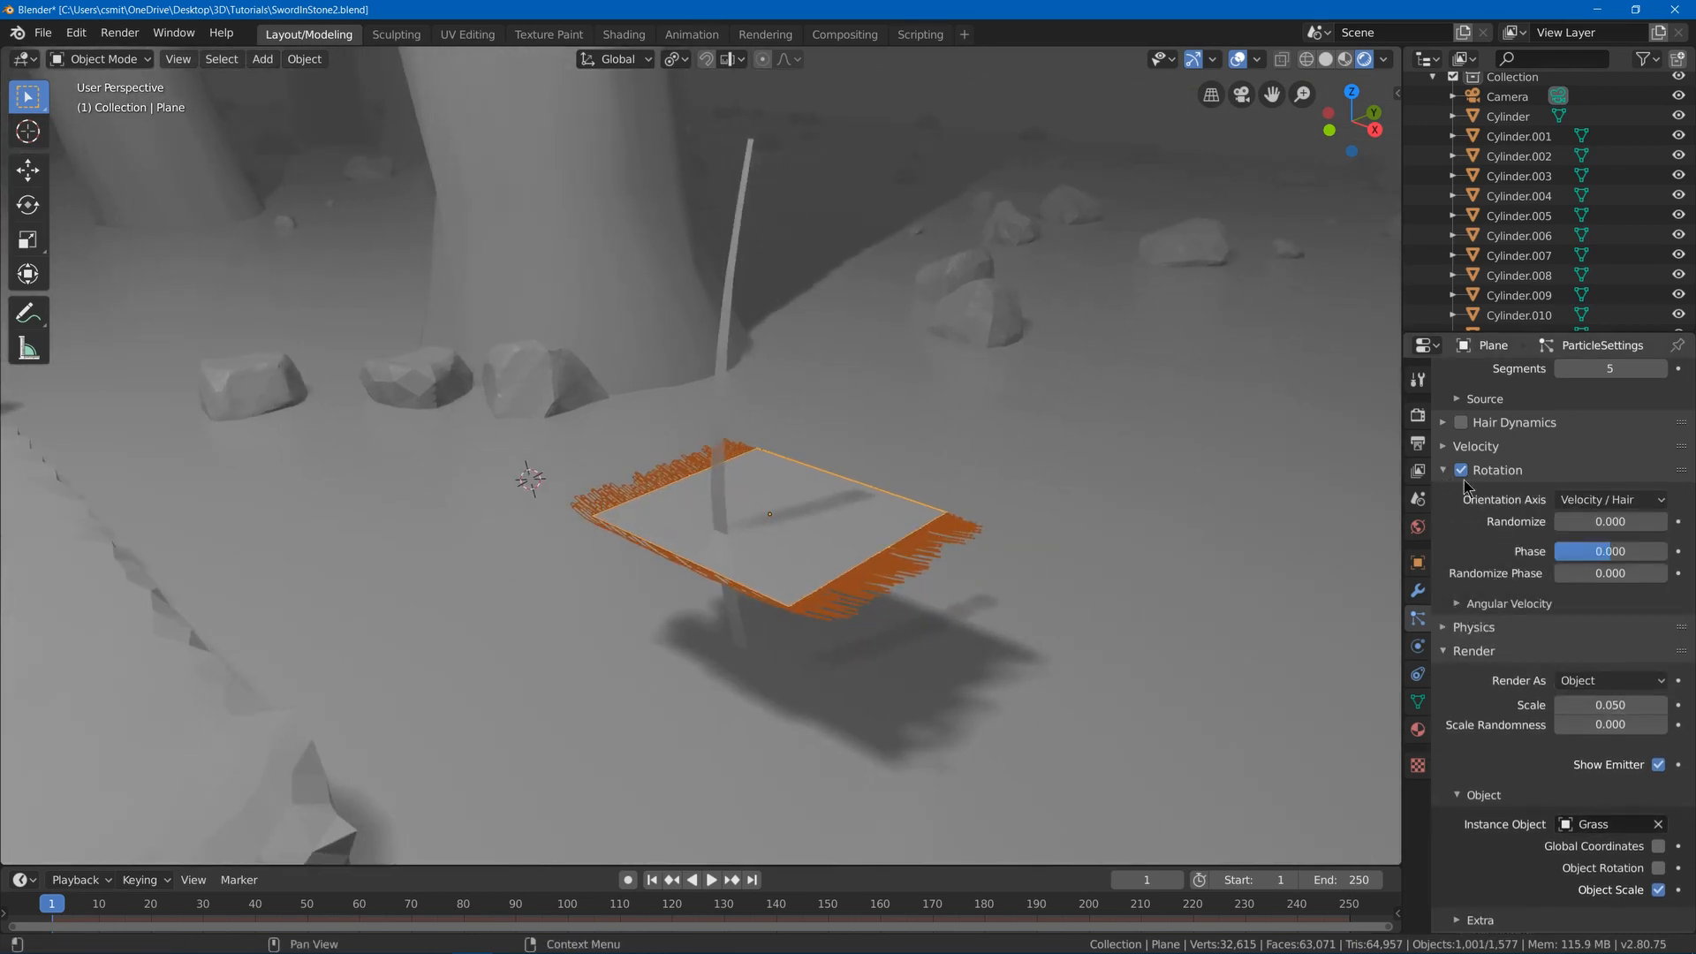
pyautogui.click(1610, 504)
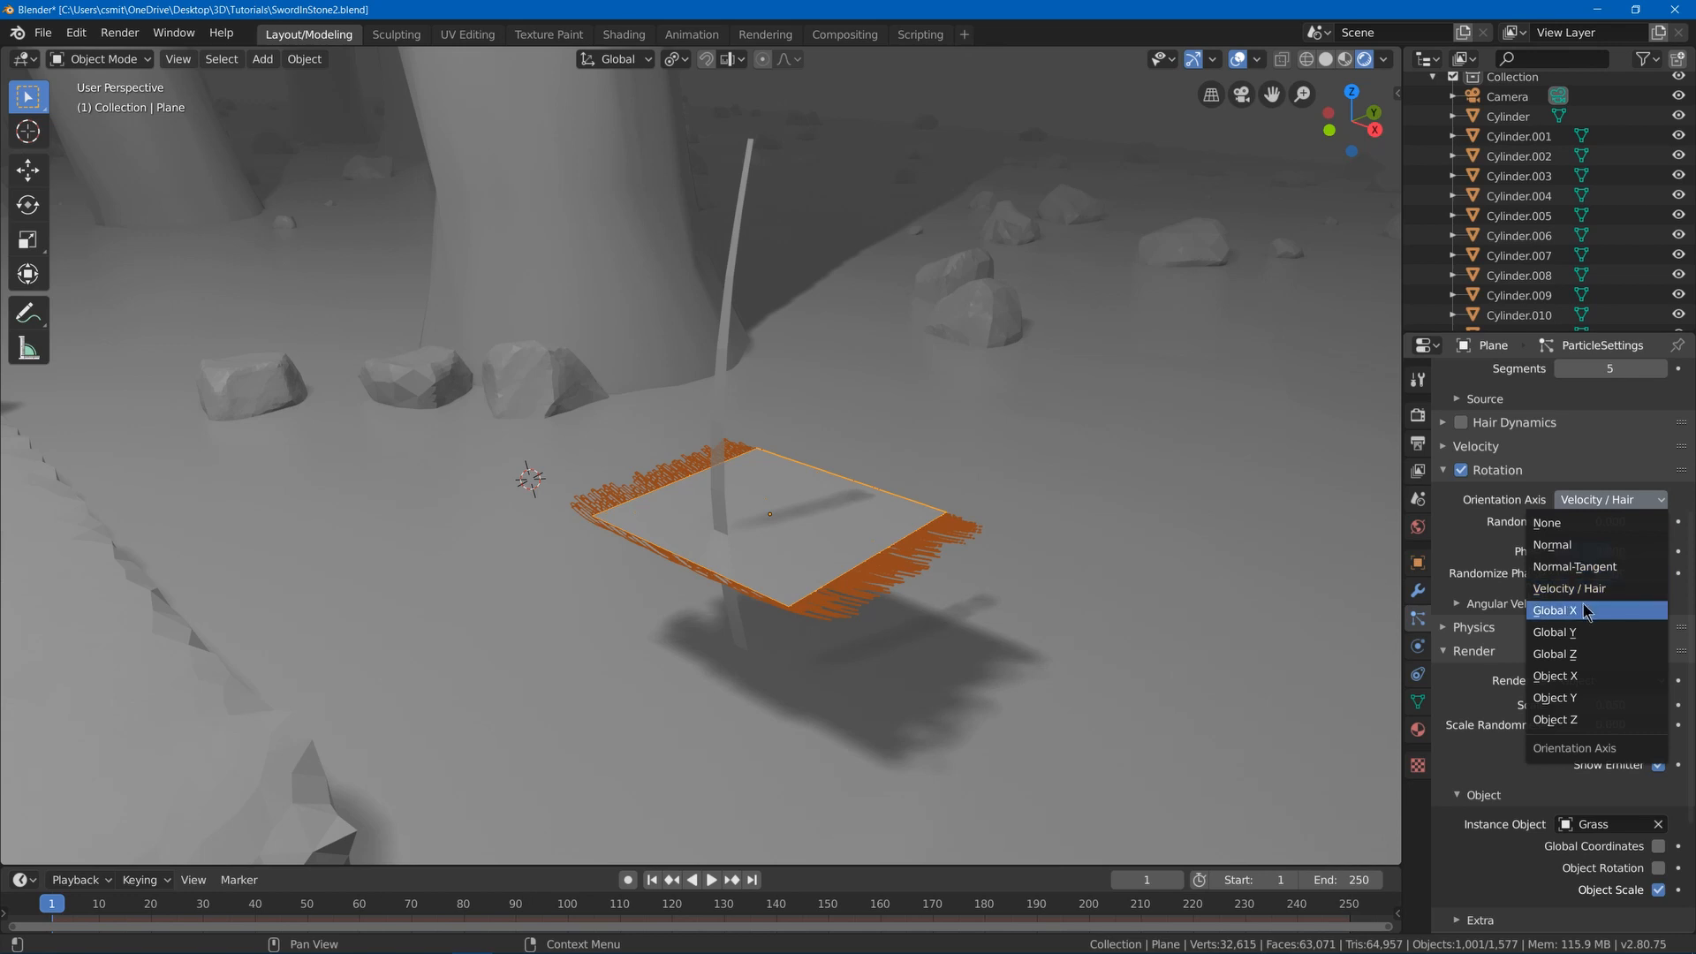
pyautogui.click(1591, 612)
pyautogui.moveTo(1001, 506); pyautogui.dragTo(758, 385, button='middle')
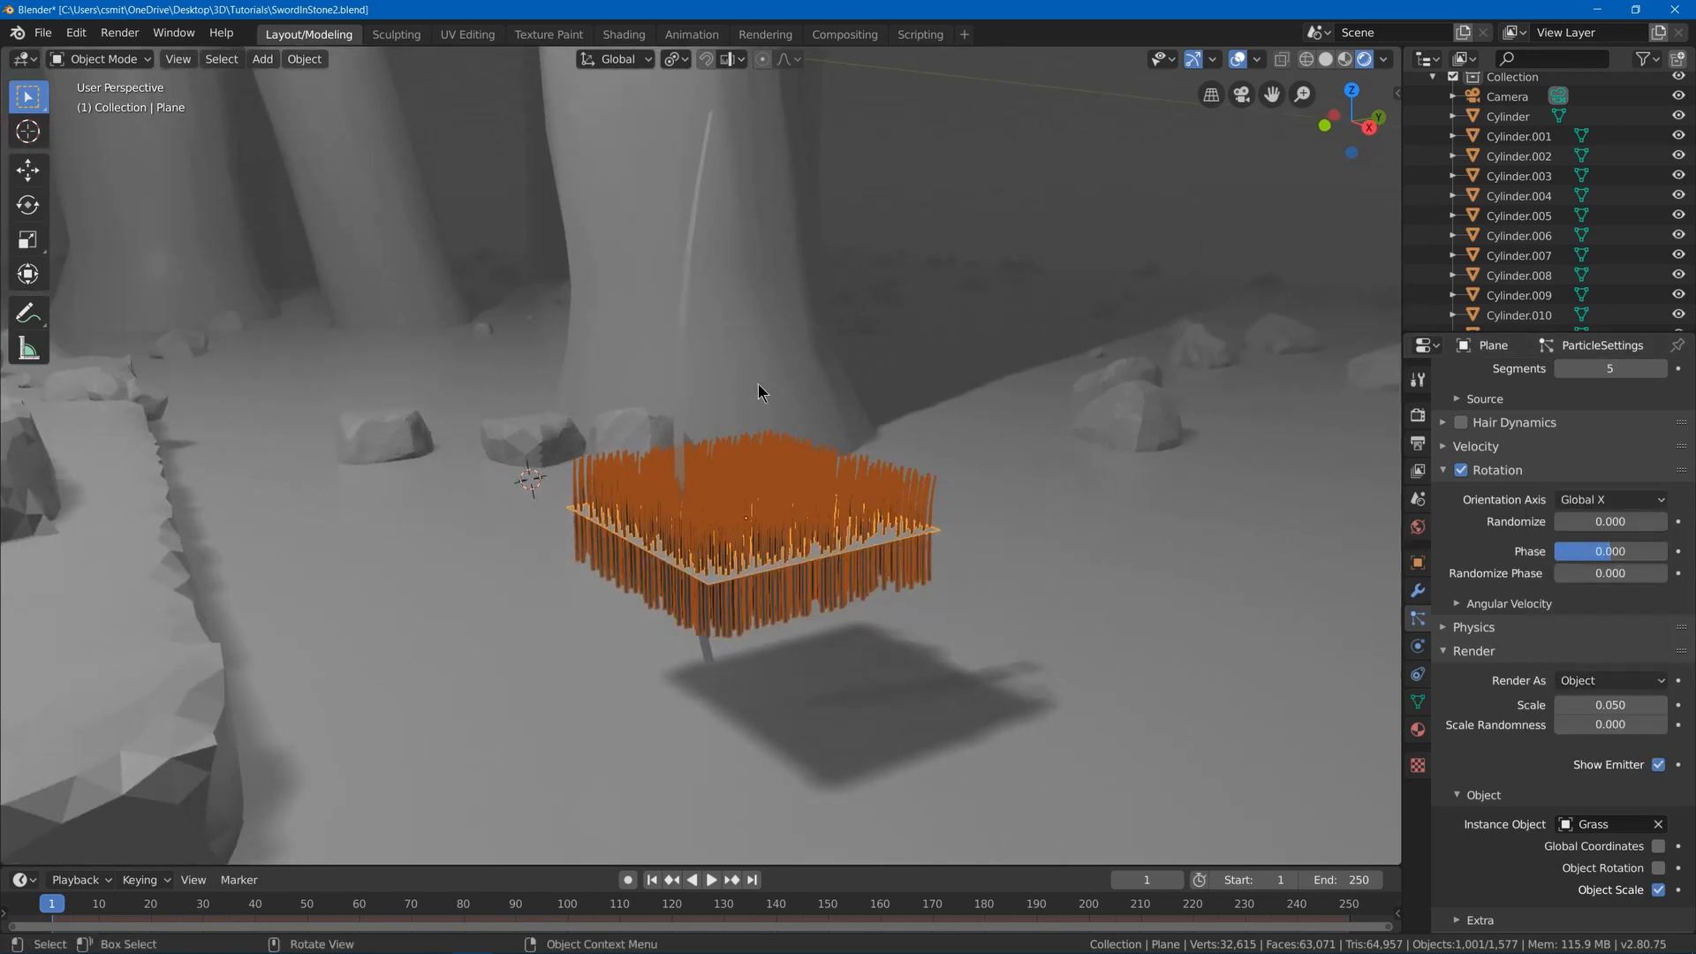
pyautogui.scroll(3, 789, 605)
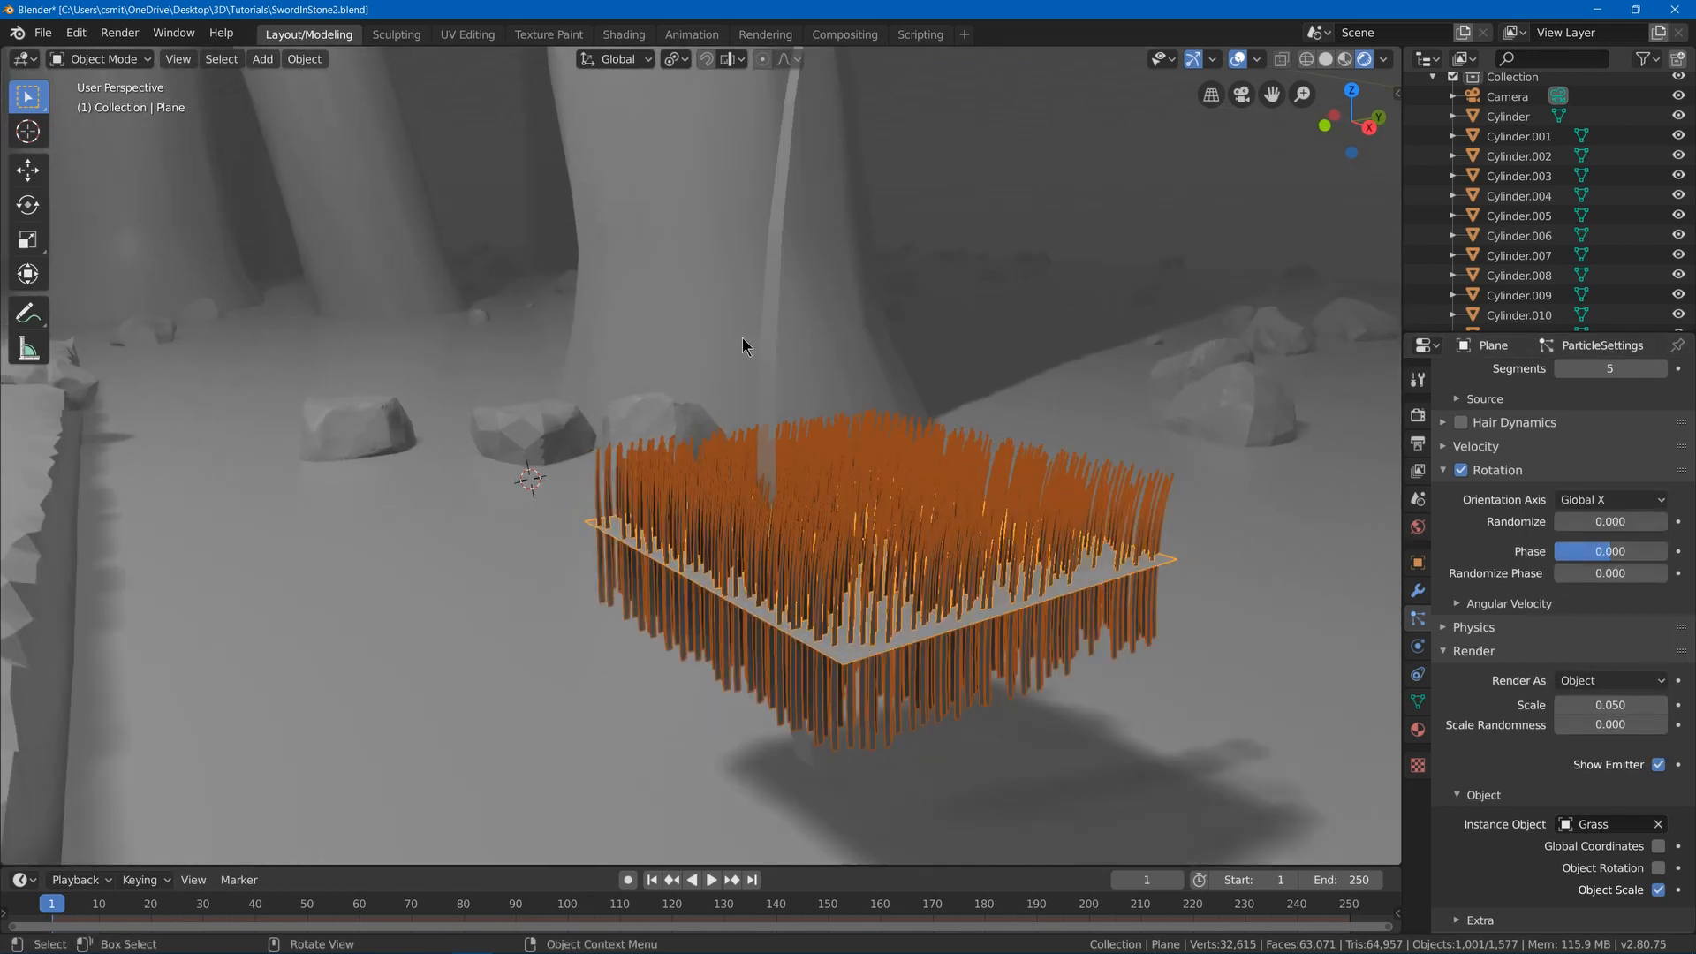
# - In Edit Mode, raise the whole Grass mesh 0.677 m along Z and then slightly more, bringing its base to the object origin
pyautogui.click(771, 346)
pyautogui.press('Tab')
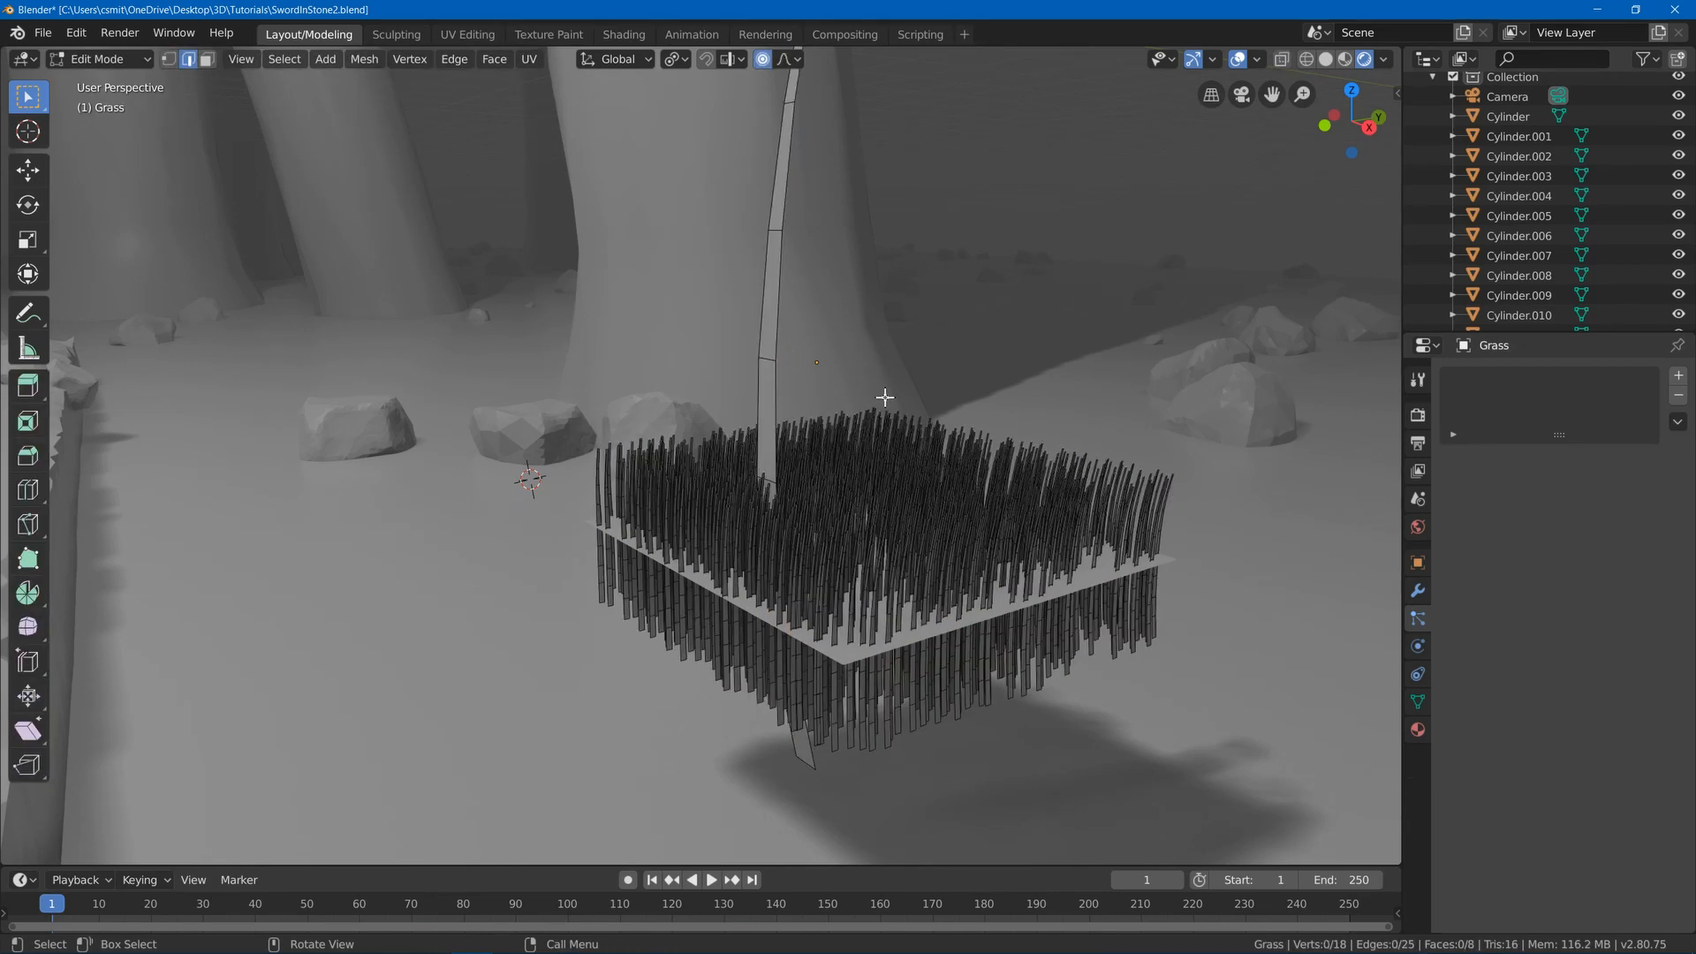
pyautogui.press('a')
pyautogui.press('g')
pyautogui.press('z')
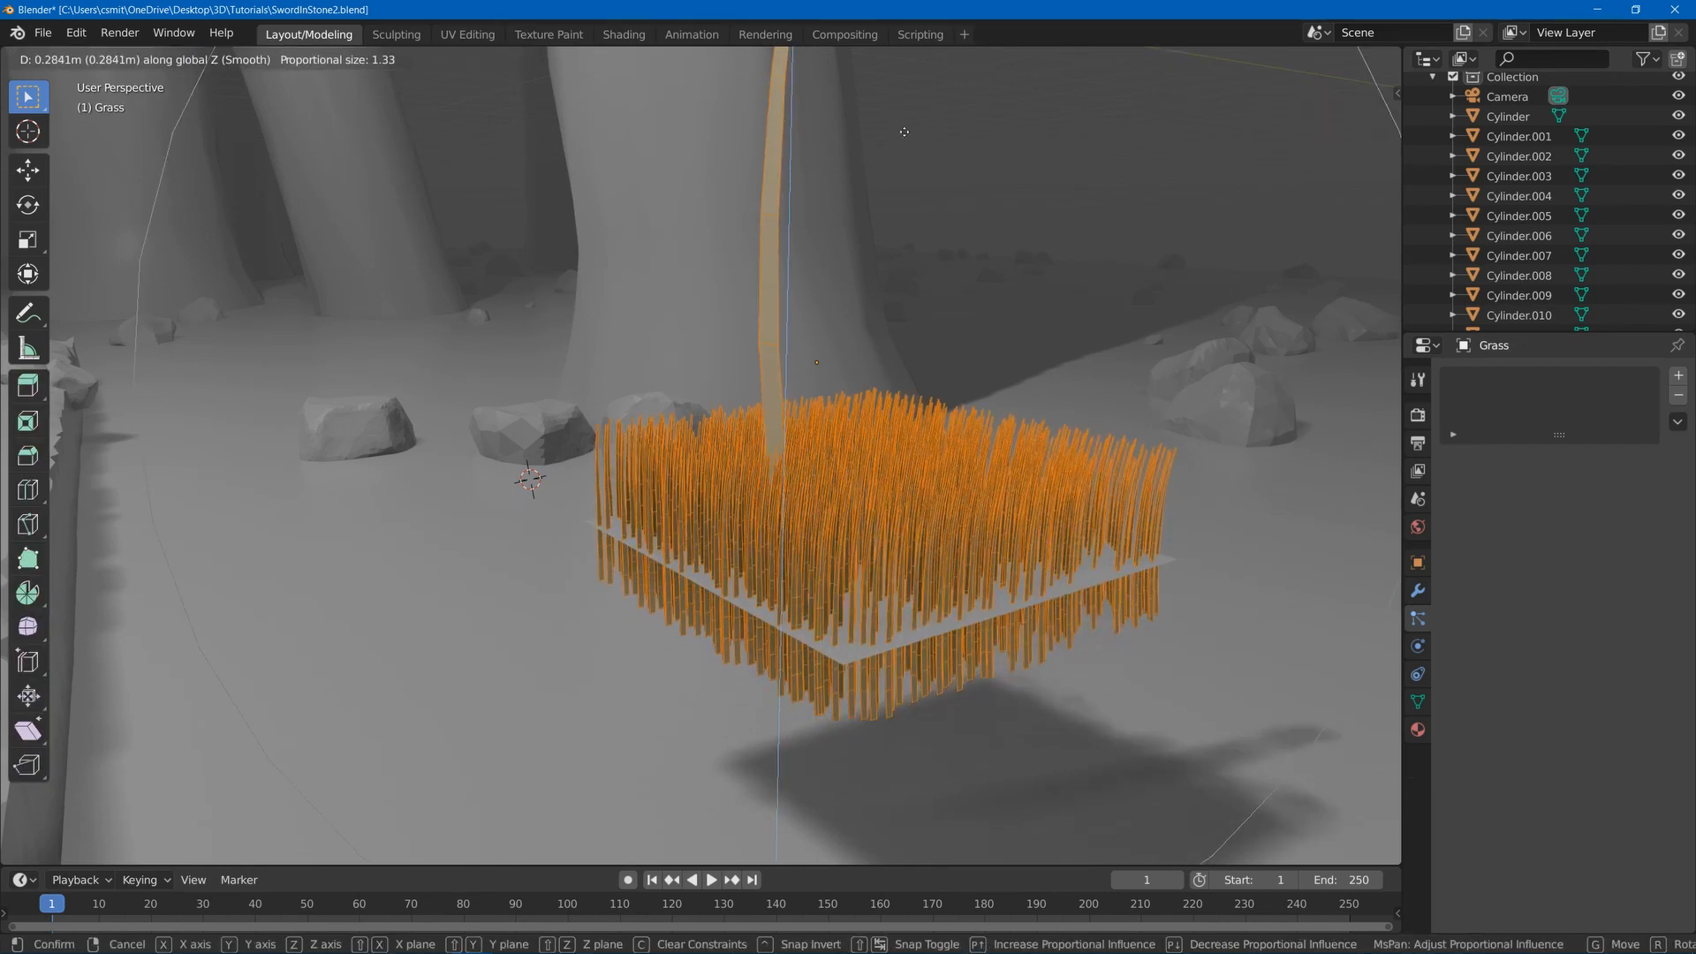
pyautogui.click(857, 391)
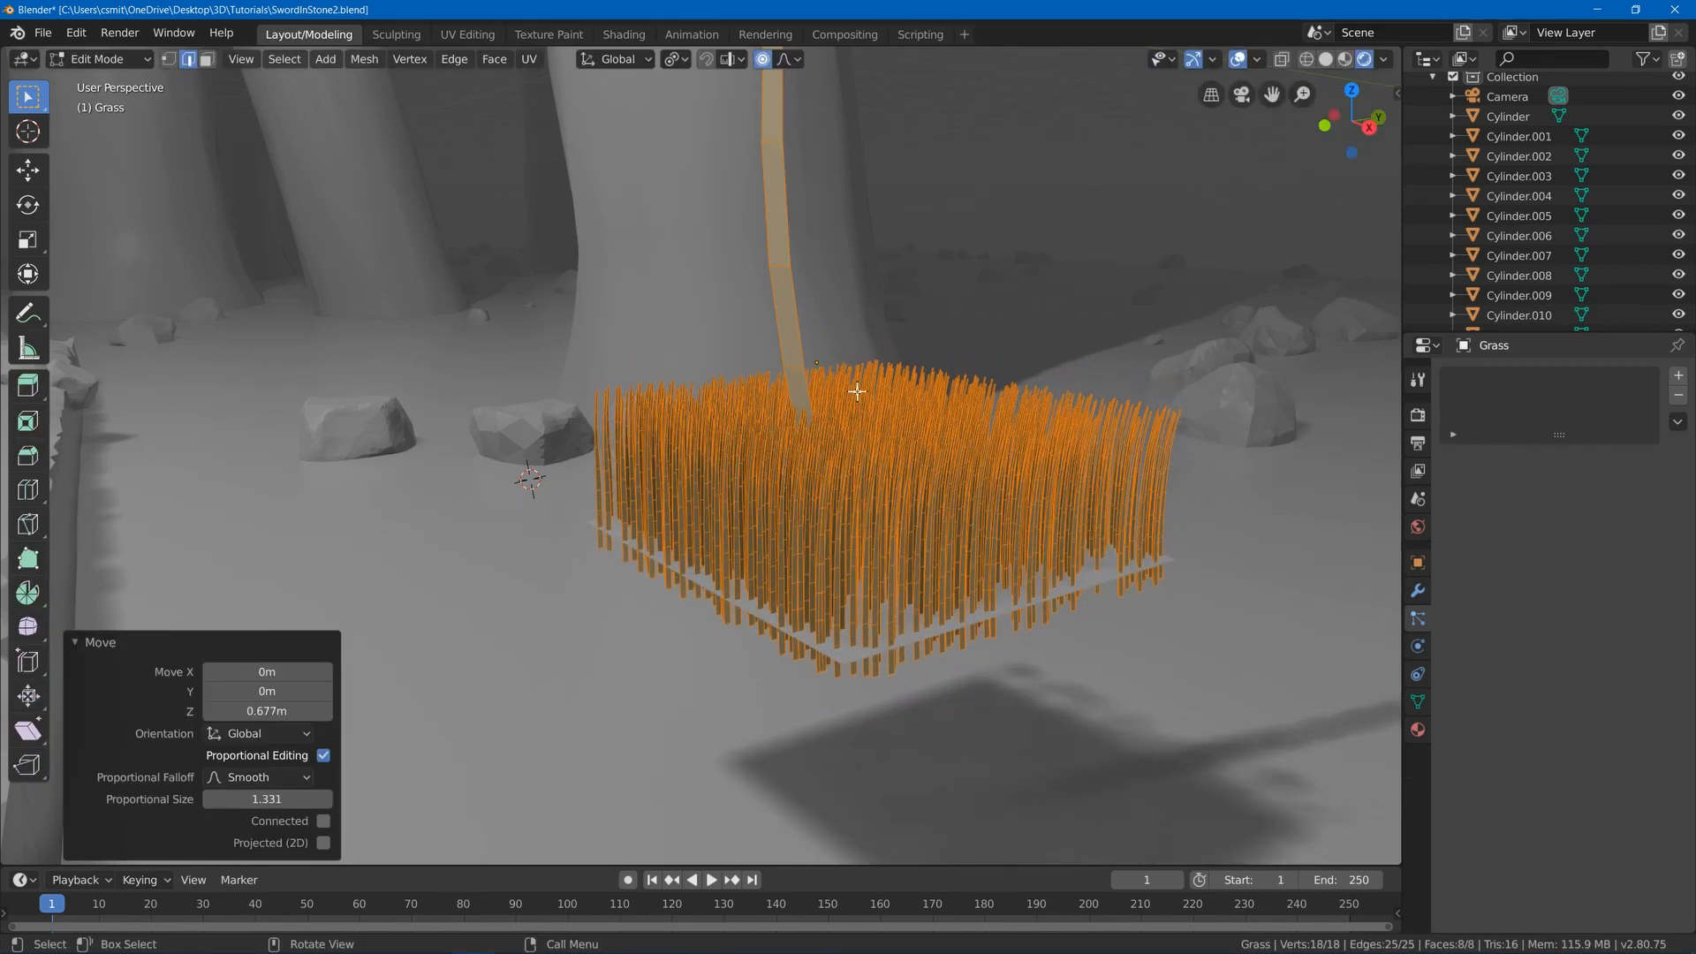
pyautogui.press('g')
pyautogui.press('z')
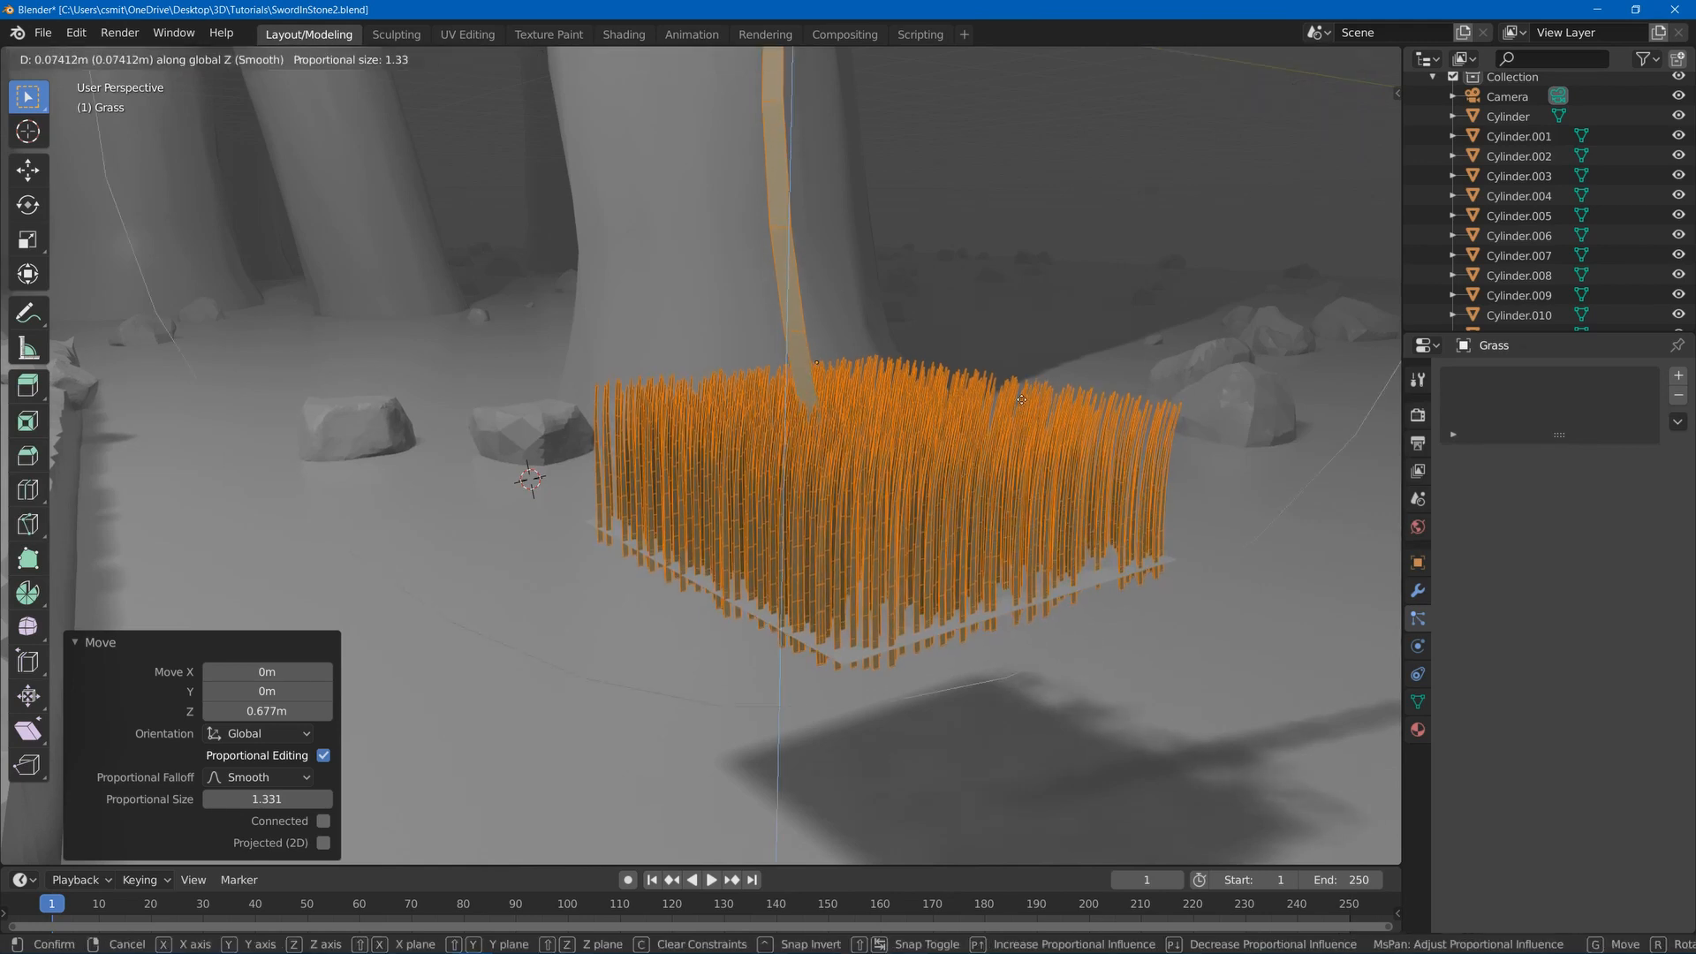
pyautogui.click(1029, 349)
pyautogui.press('Tab')
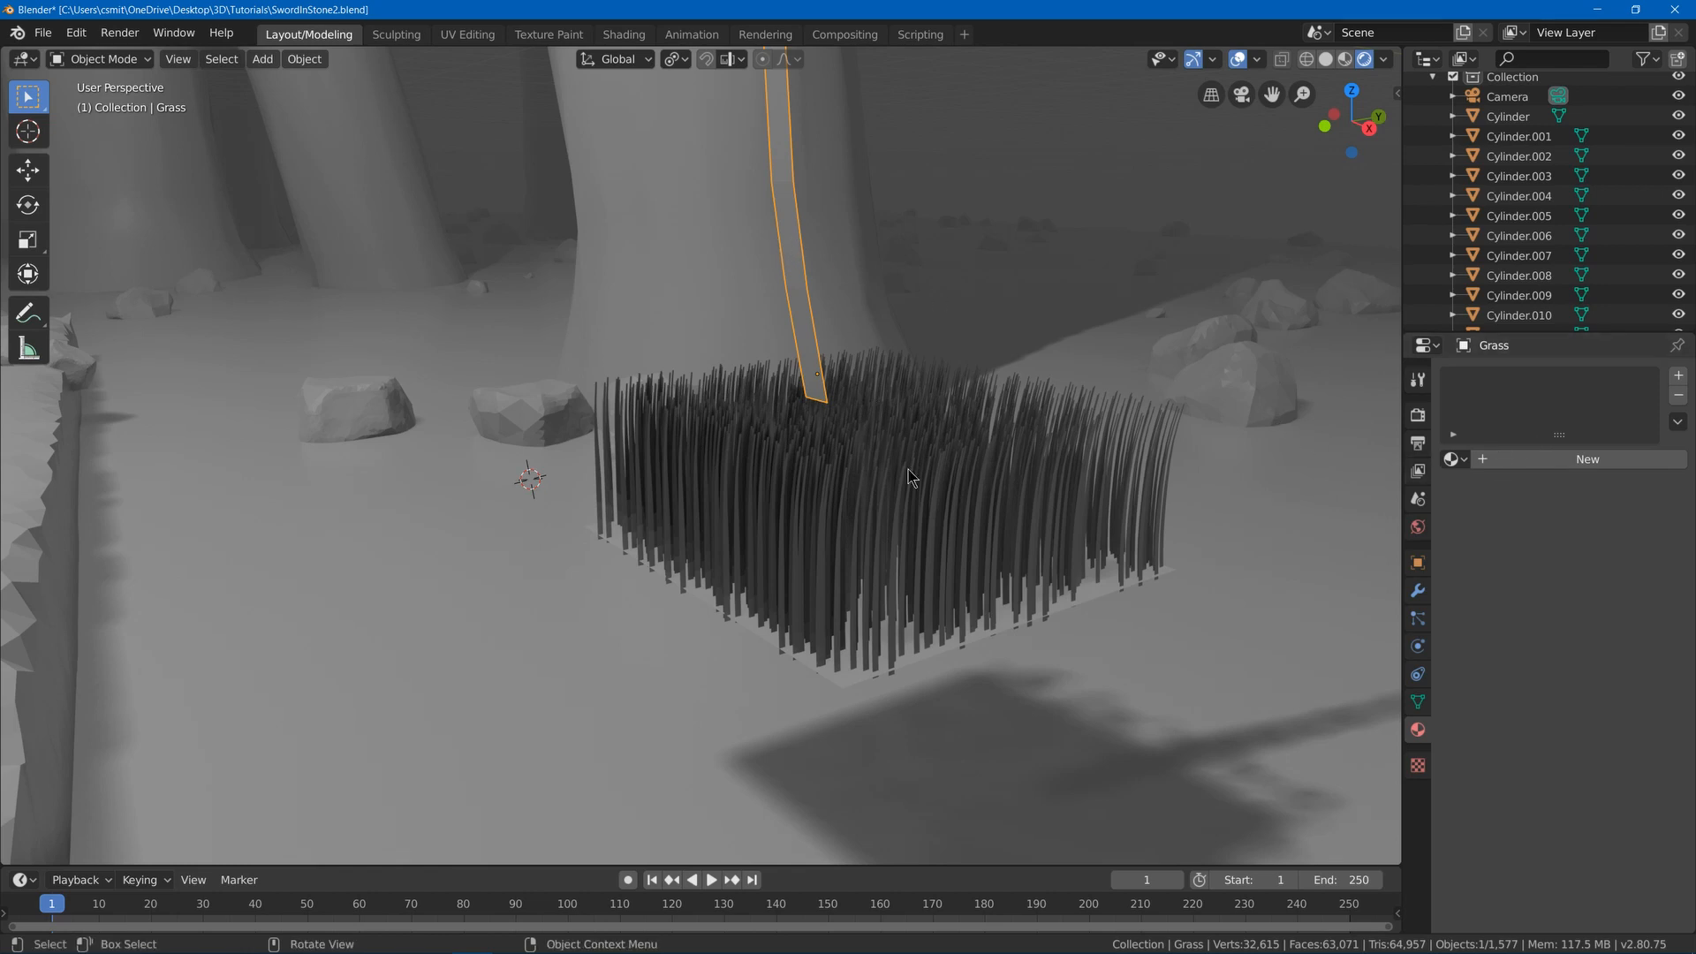
# - Add a new material named Grass to the grass blade
pyautogui.click(1531, 459)
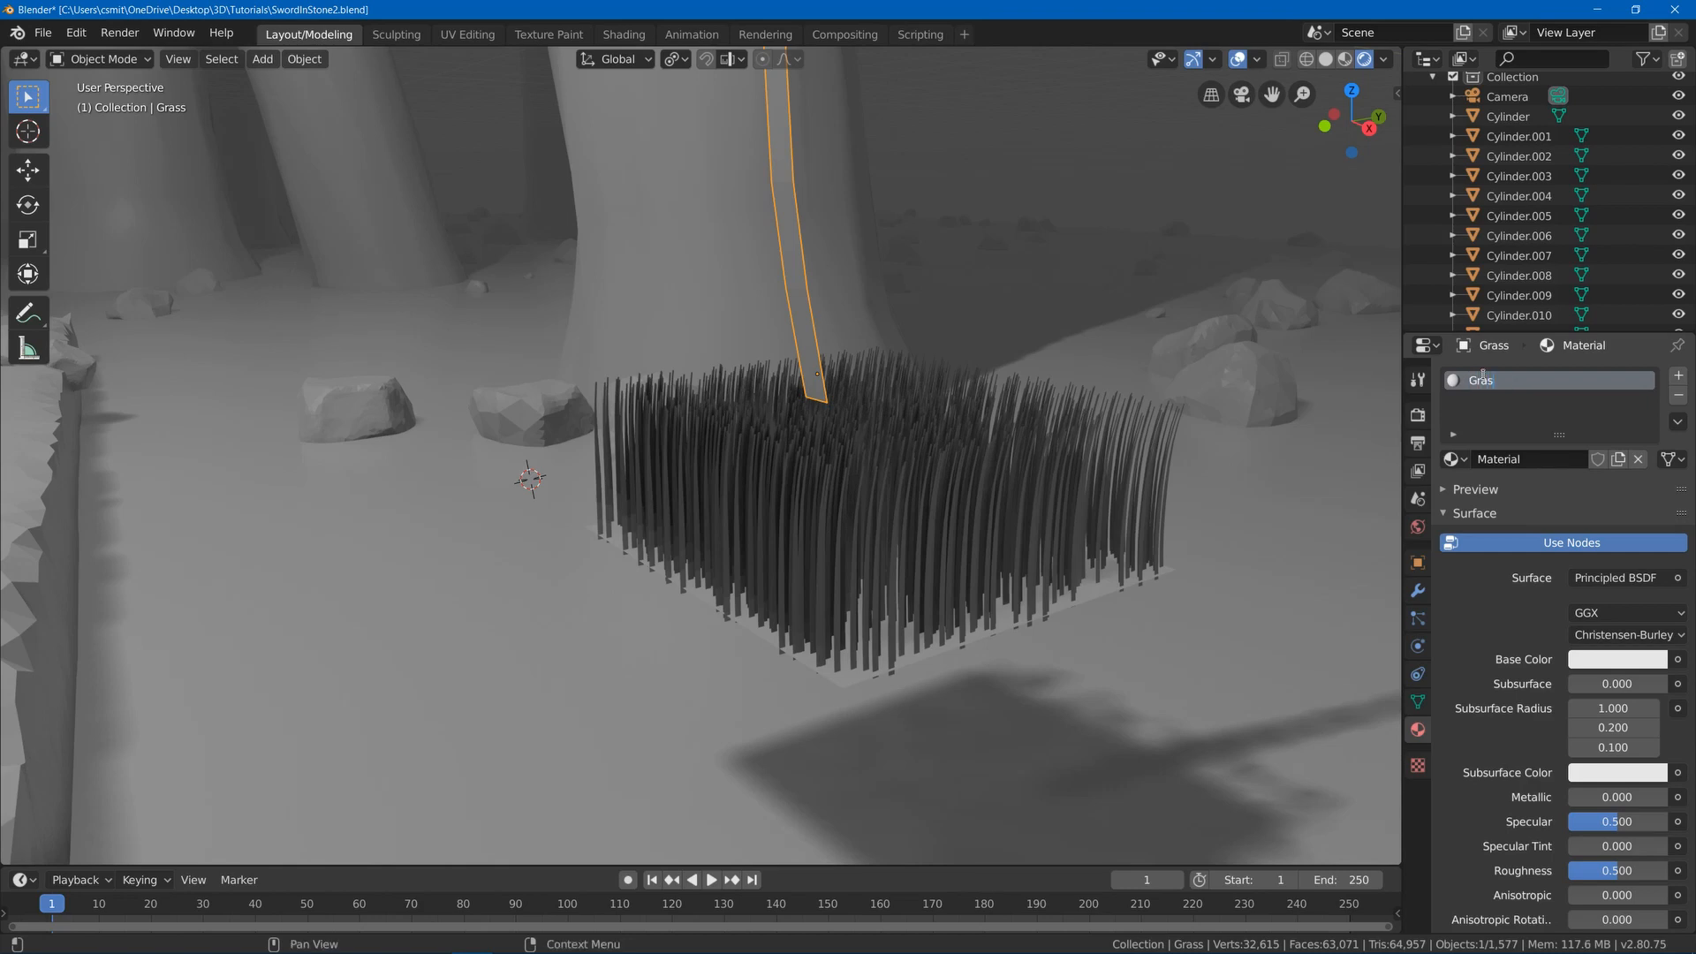
pyautogui.press('Return')
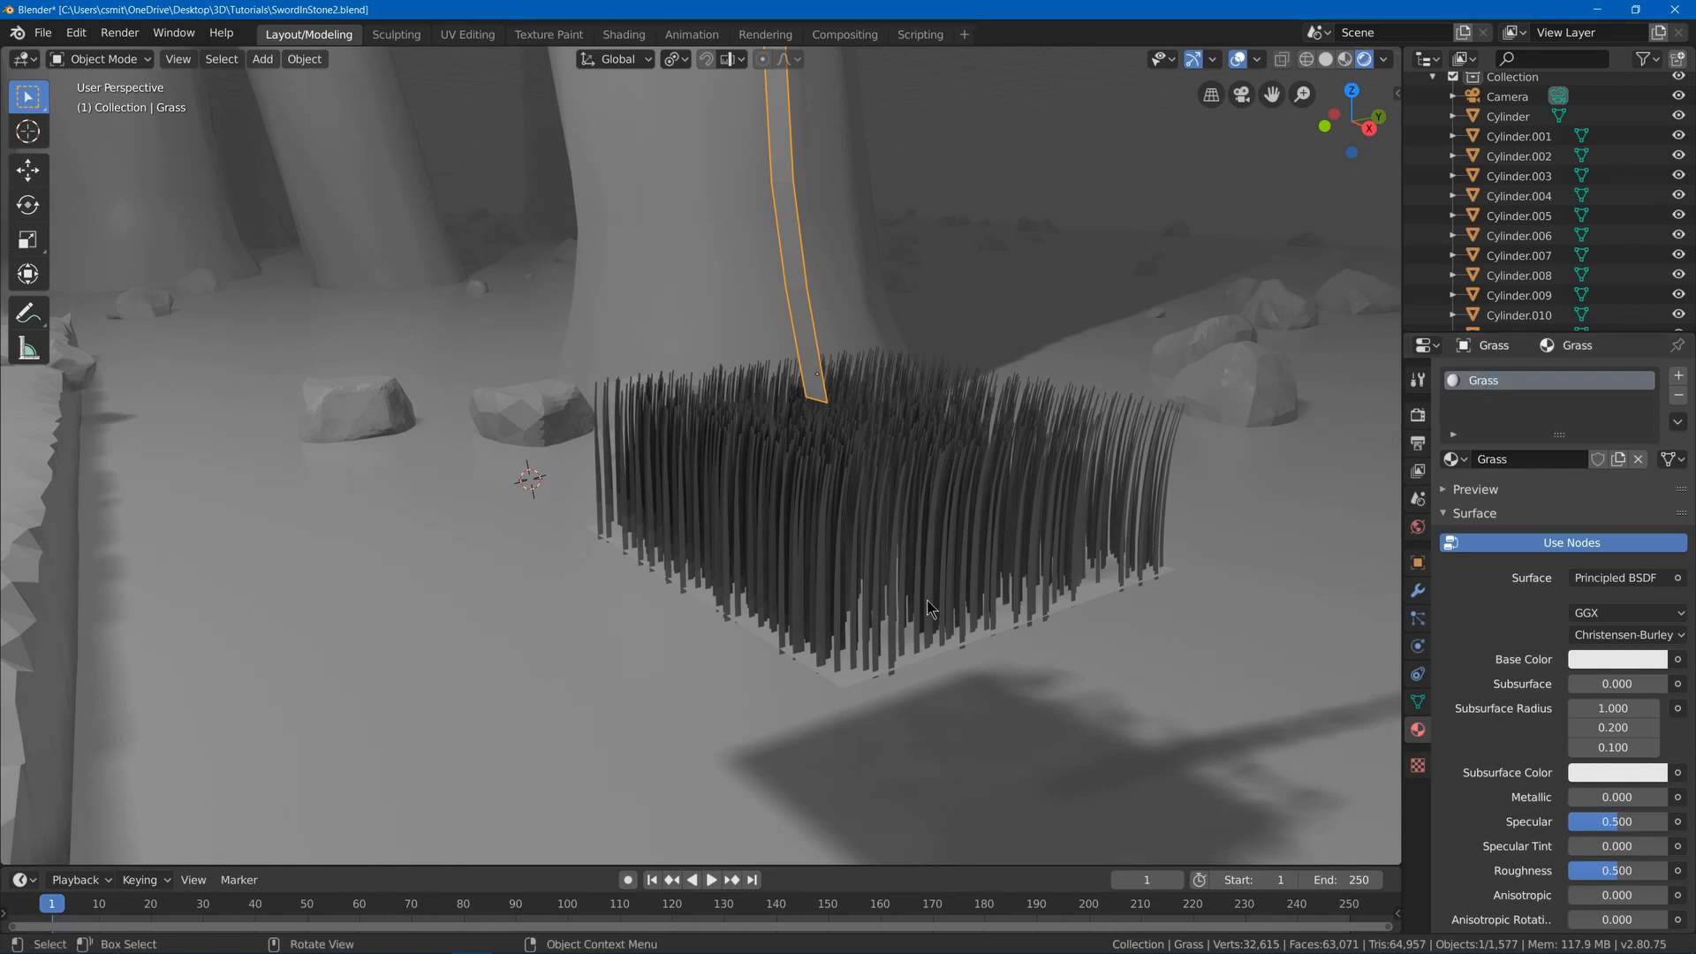
# - Set the plane's particle rotation Randomize to 0.168 and reduce the number of hair particles
pyautogui.click(928, 651)
pyautogui.click(1418, 619)
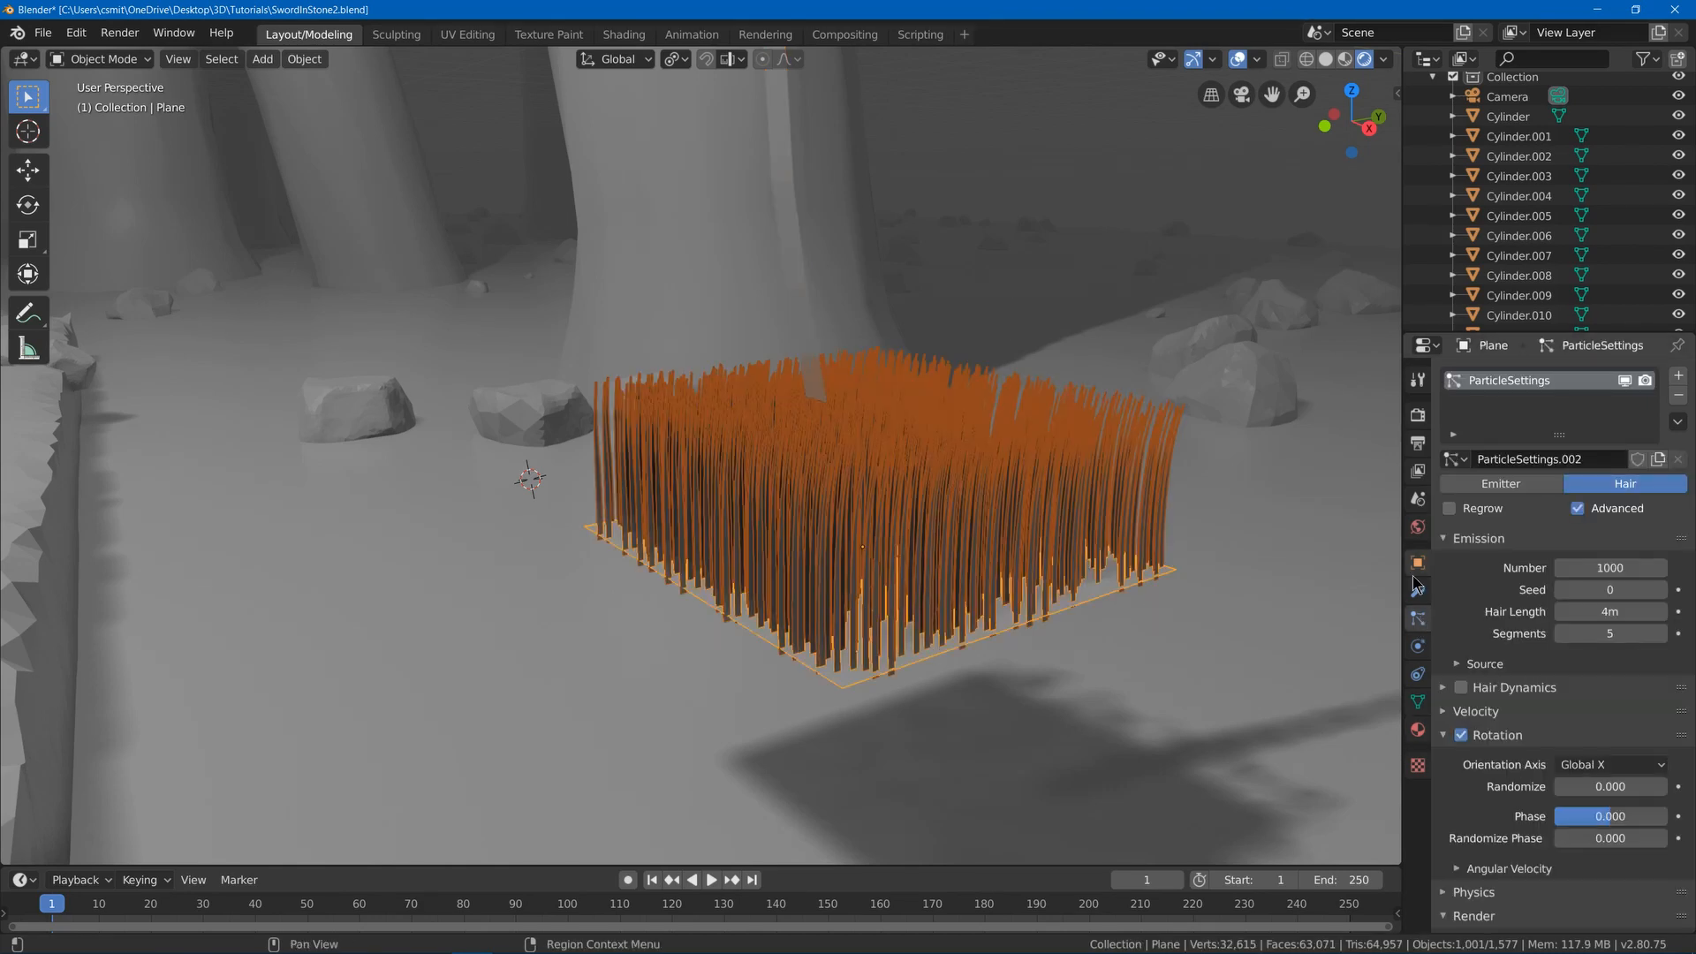
pyautogui.scroll(-6, 1505, 602)
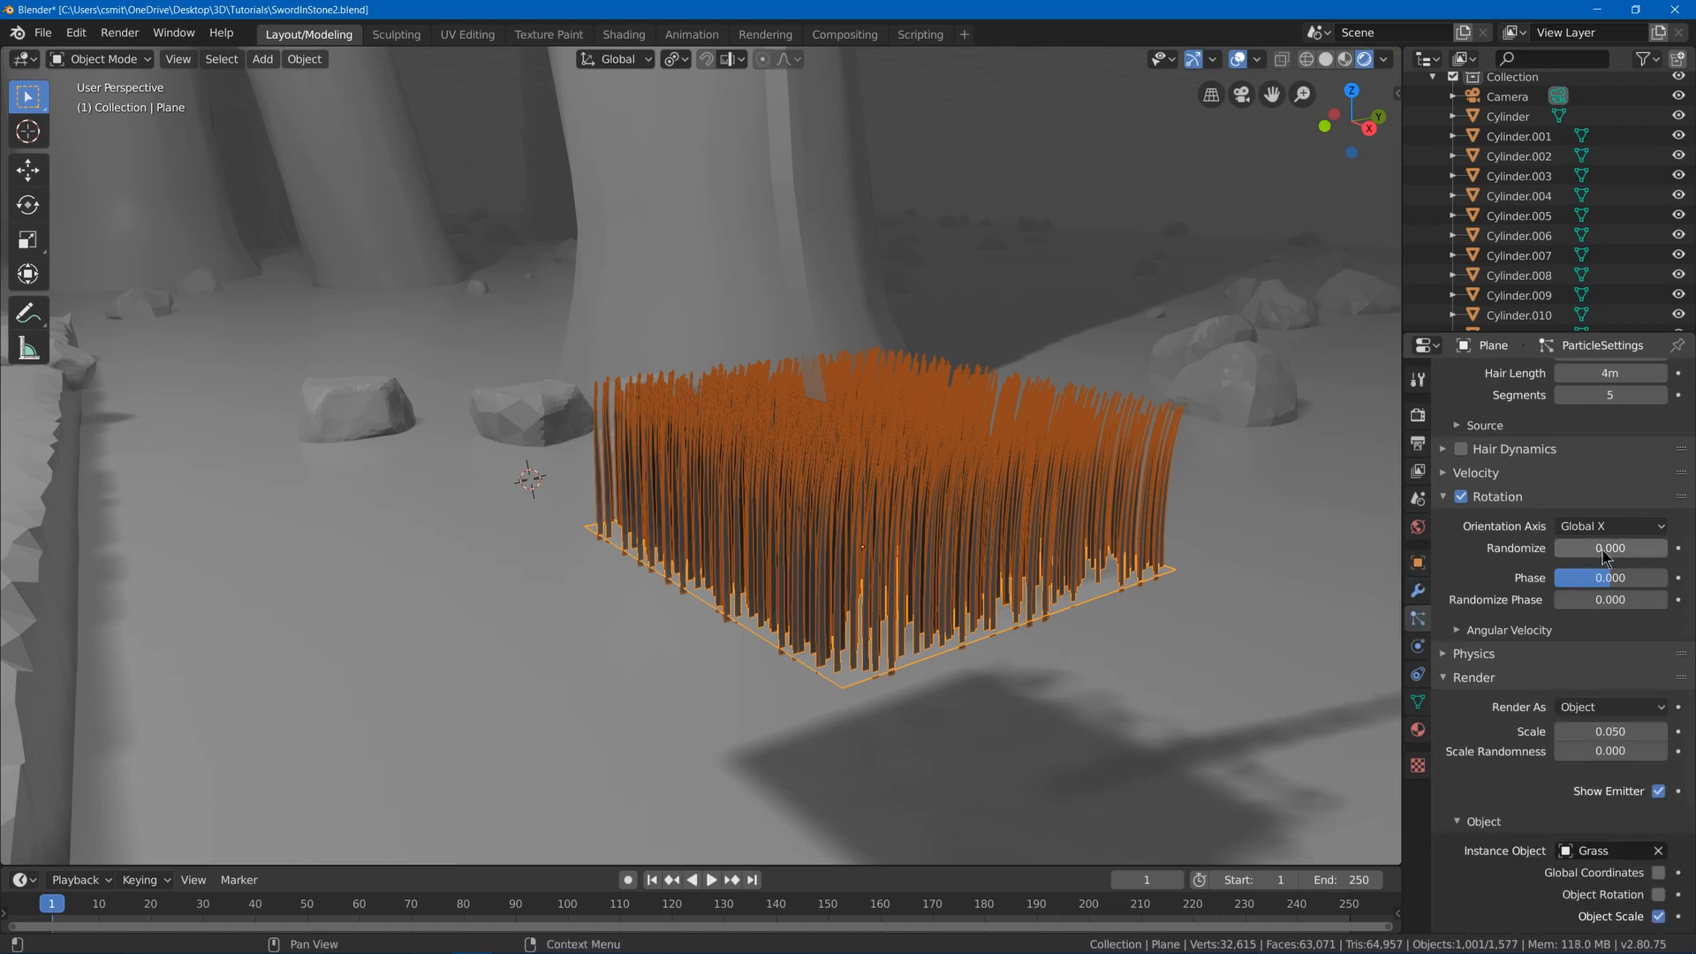
pyautogui.moveTo(1595, 554); pyautogui.dragTo(1569, 512)
pyautogui.scroll(5, 1609, 417)
pyautogui.scroll(-5, 1678, 588)
# - Set the grass particles' render scale to 0.150 and their scale randomness to 0.936
pyautogui.scroll(-4, 1679, 588)
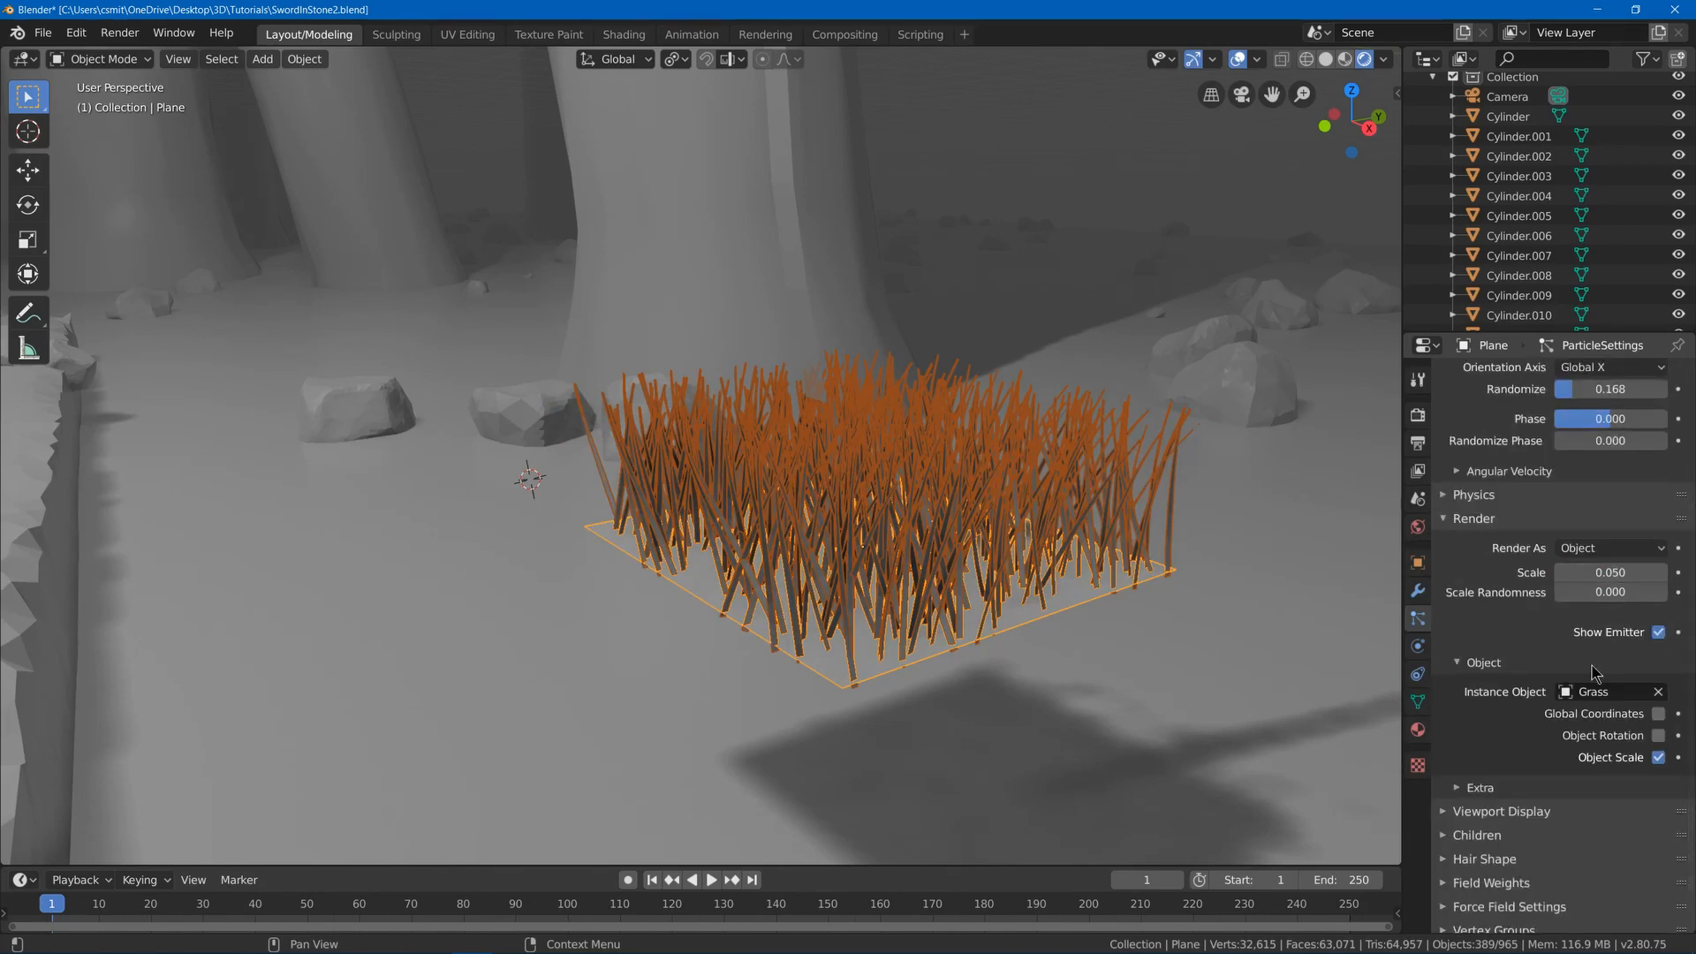
pyautogui.moveTo(1602, 574); pyautogui.dragTo(1648, 592)
pyautogui.scroll(-5, 1002, 459)
pyautogui.scroll(3, 1002, 459)
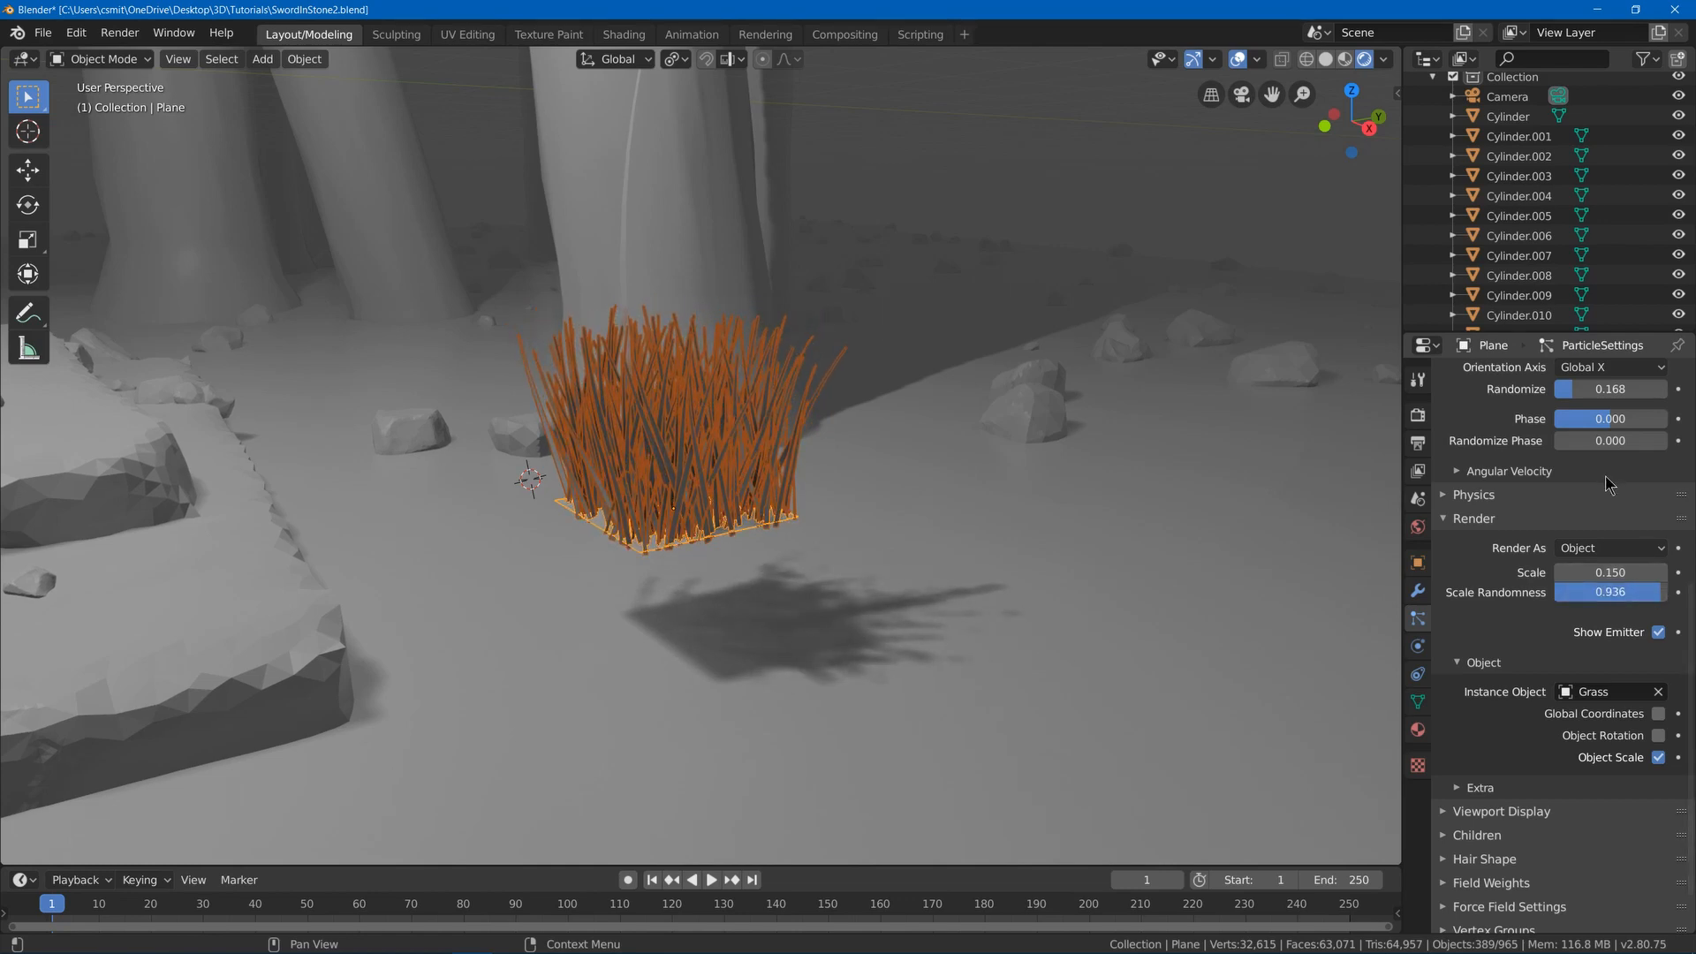
# - Scale the grass emitter plane down uniformly to 0.360
pyautogui.scroll(3, 1608, 484)
pyautogui.press('s')
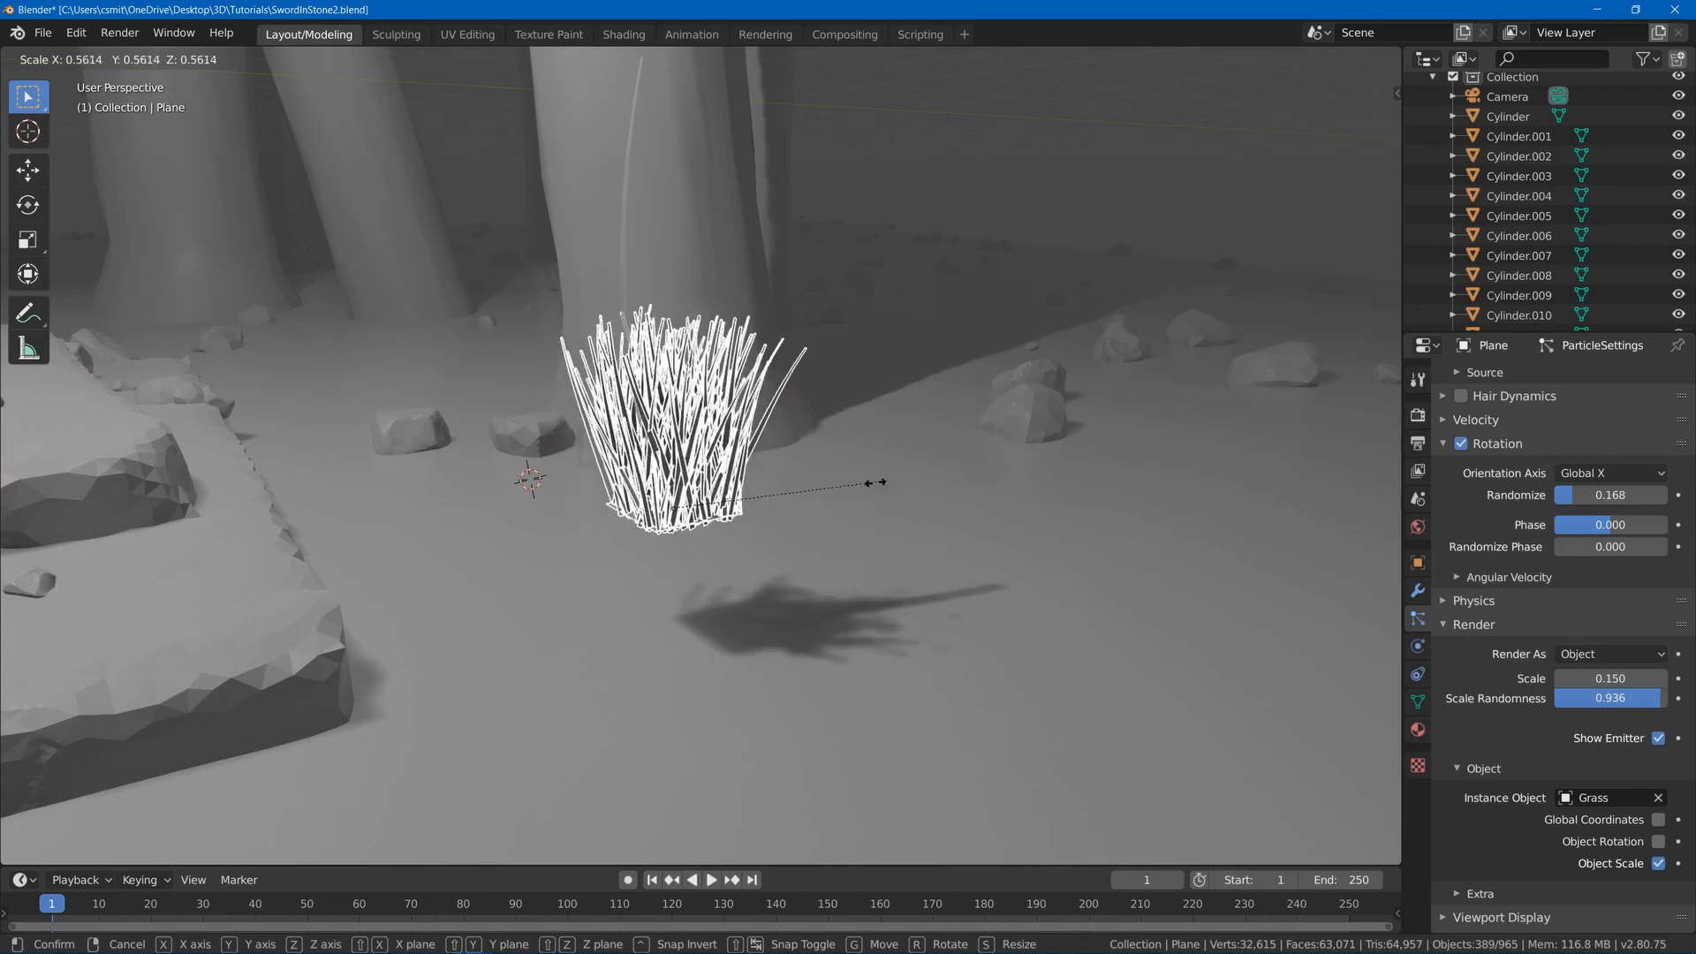
pyautogui.click(788, 496)
pyautogui.scroll(4, 753, 447)
pyautogui.scroll(5, 1646, 575)
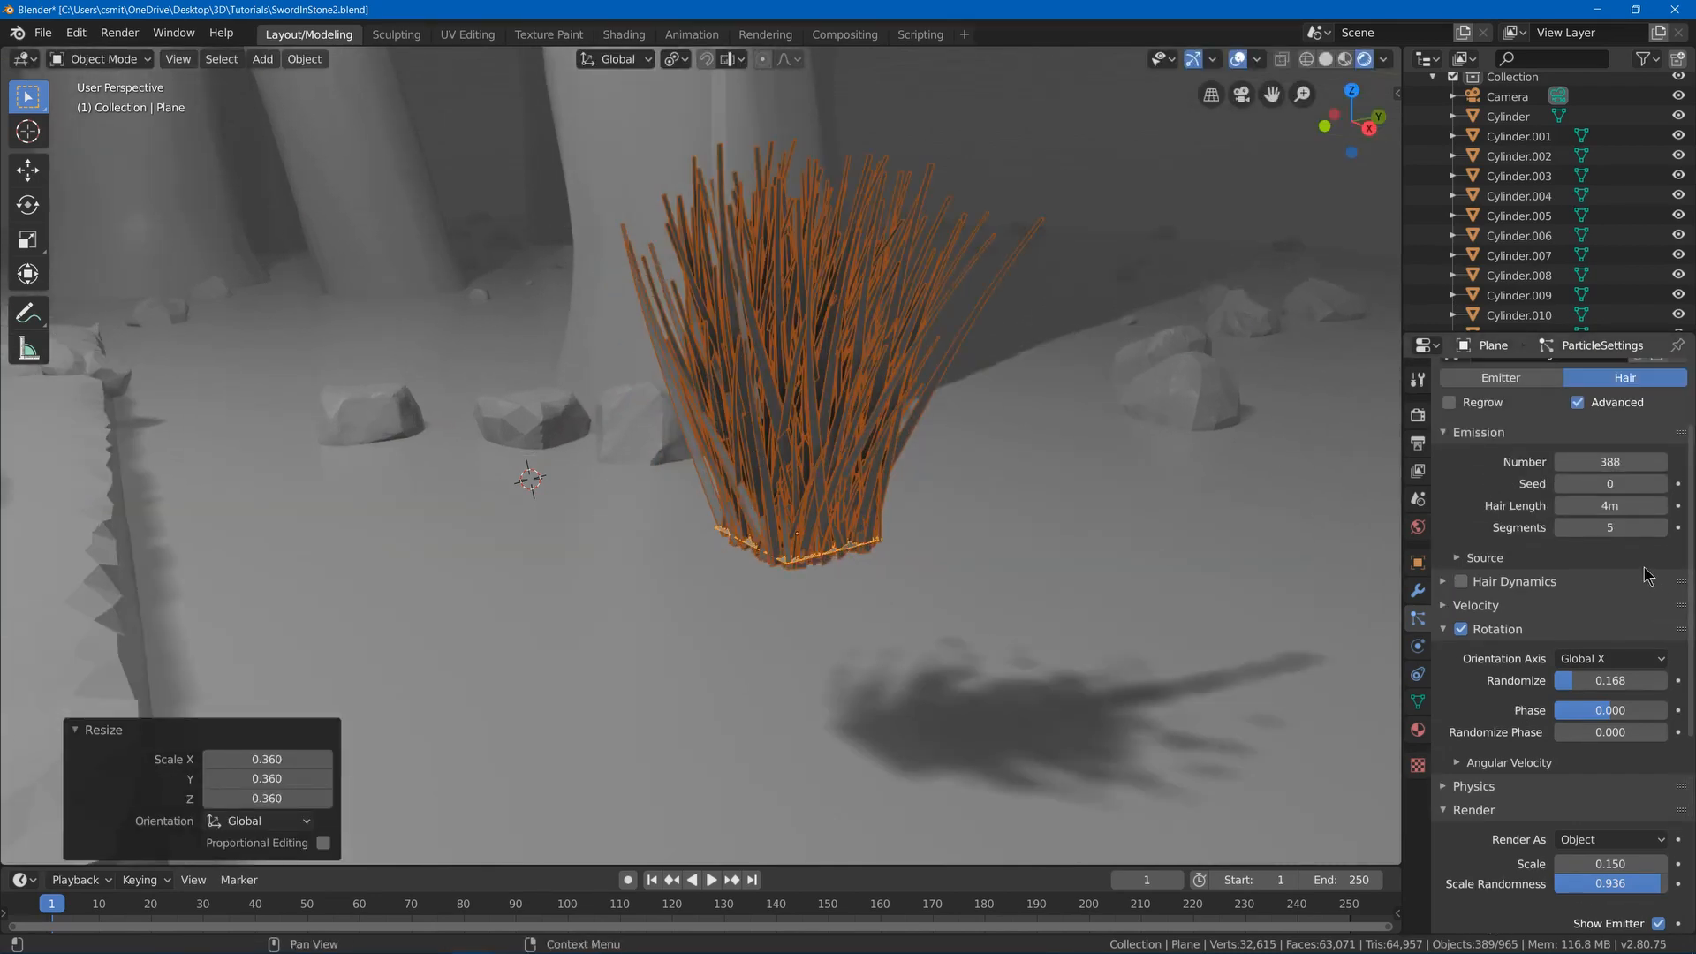
# - Reduce the grass plane's hair particle number to 77
pyautogui.scroll(3, 1646, 575)
pyautogui.moveTo(1611, 569); pyautogui.dragTo(1573, 568)
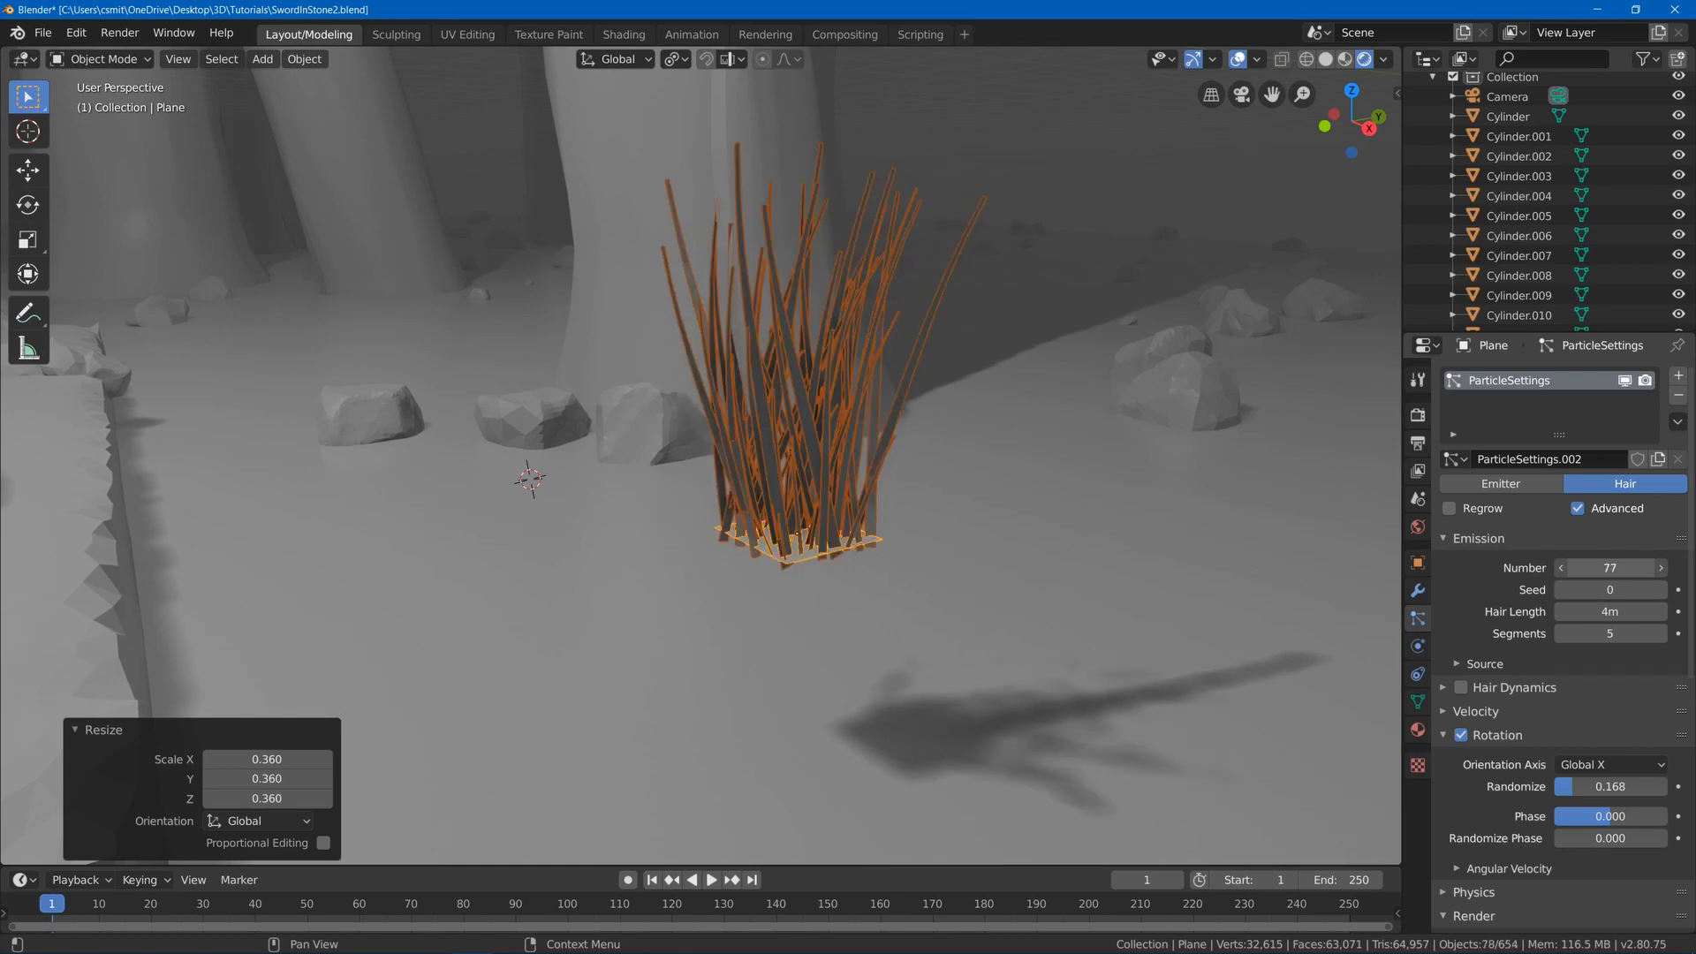
pyautogui.hotkey('alt', 'a')
pyautogui.scroll(-4, 938, 241)
pyautogui.moveTo(938, 241); pyautogui.dragTo(857, 248, button='middle')
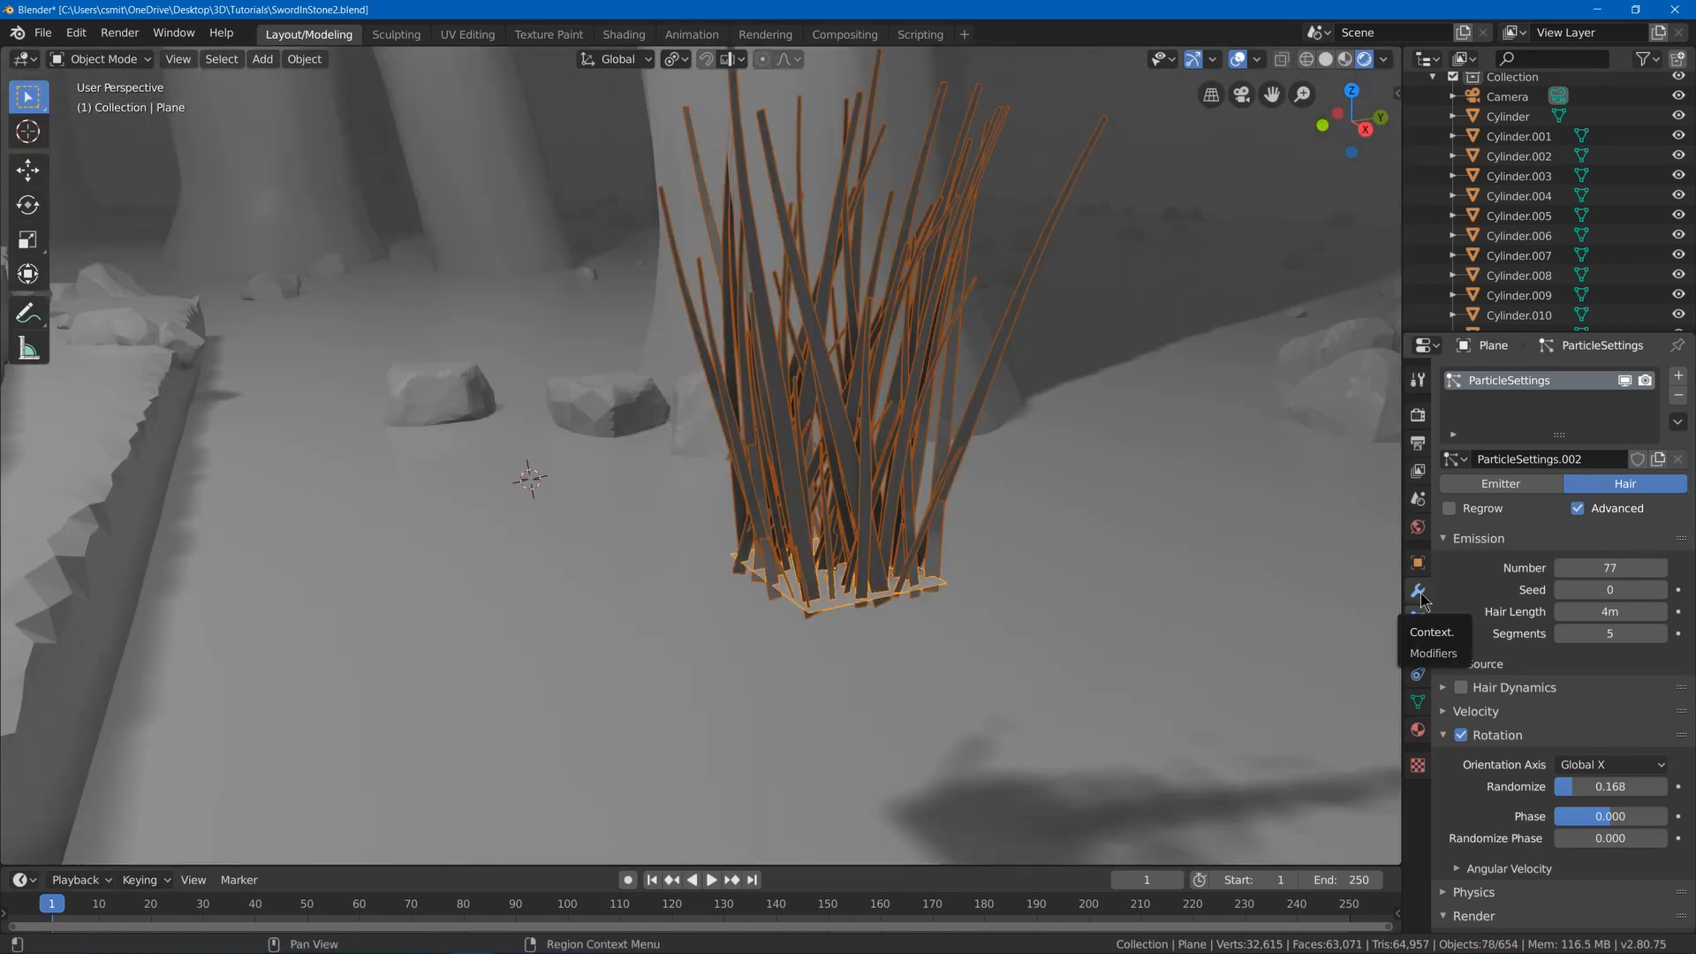
# - Convert the plane's grass particles to real objects and move the emitter plane away from the converted blades
pyautogui.click(1418, 594)
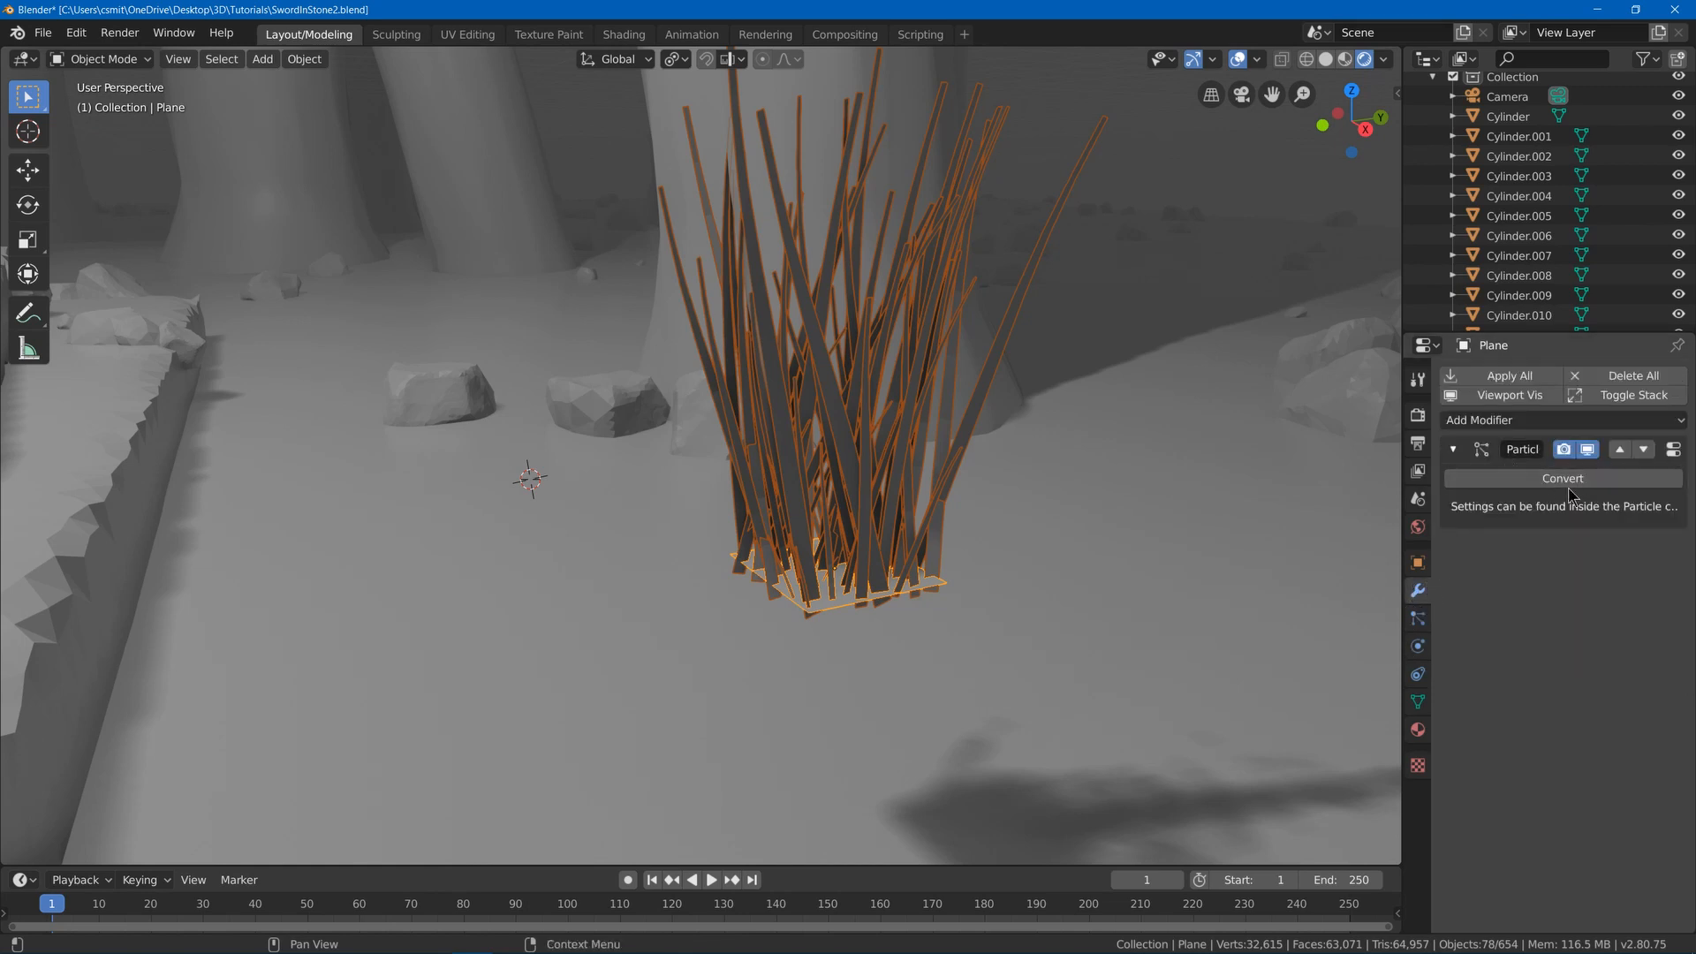
pyautogui.click(1542, 486)
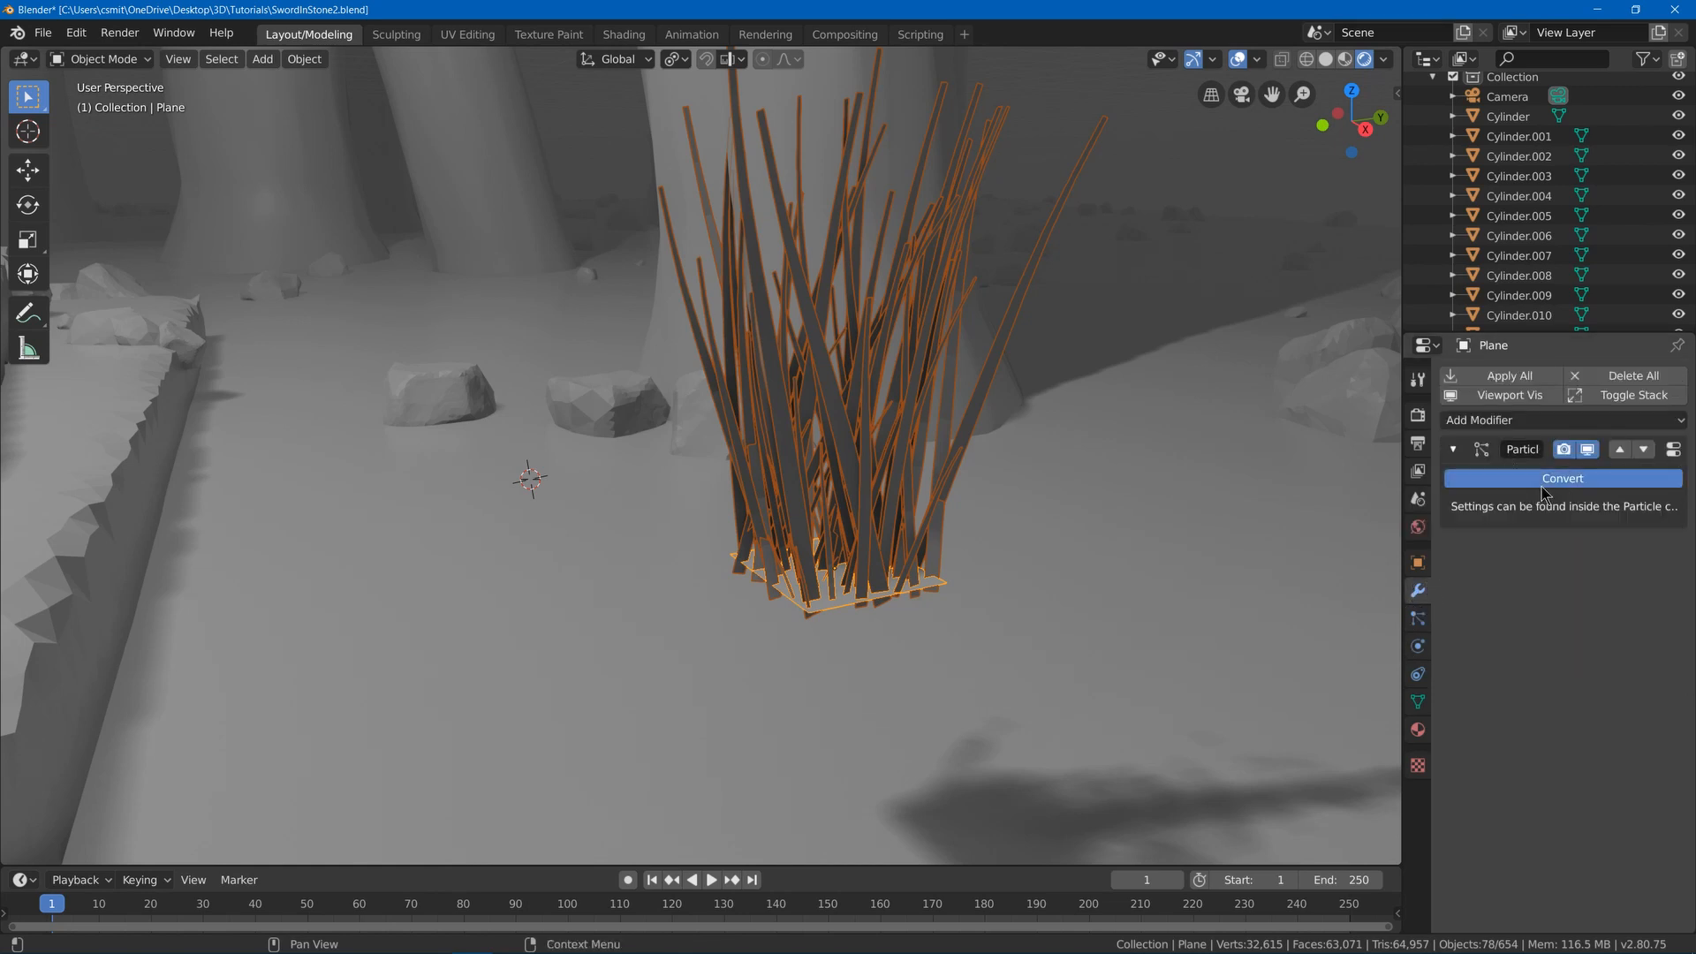
pyautogui.press('g')
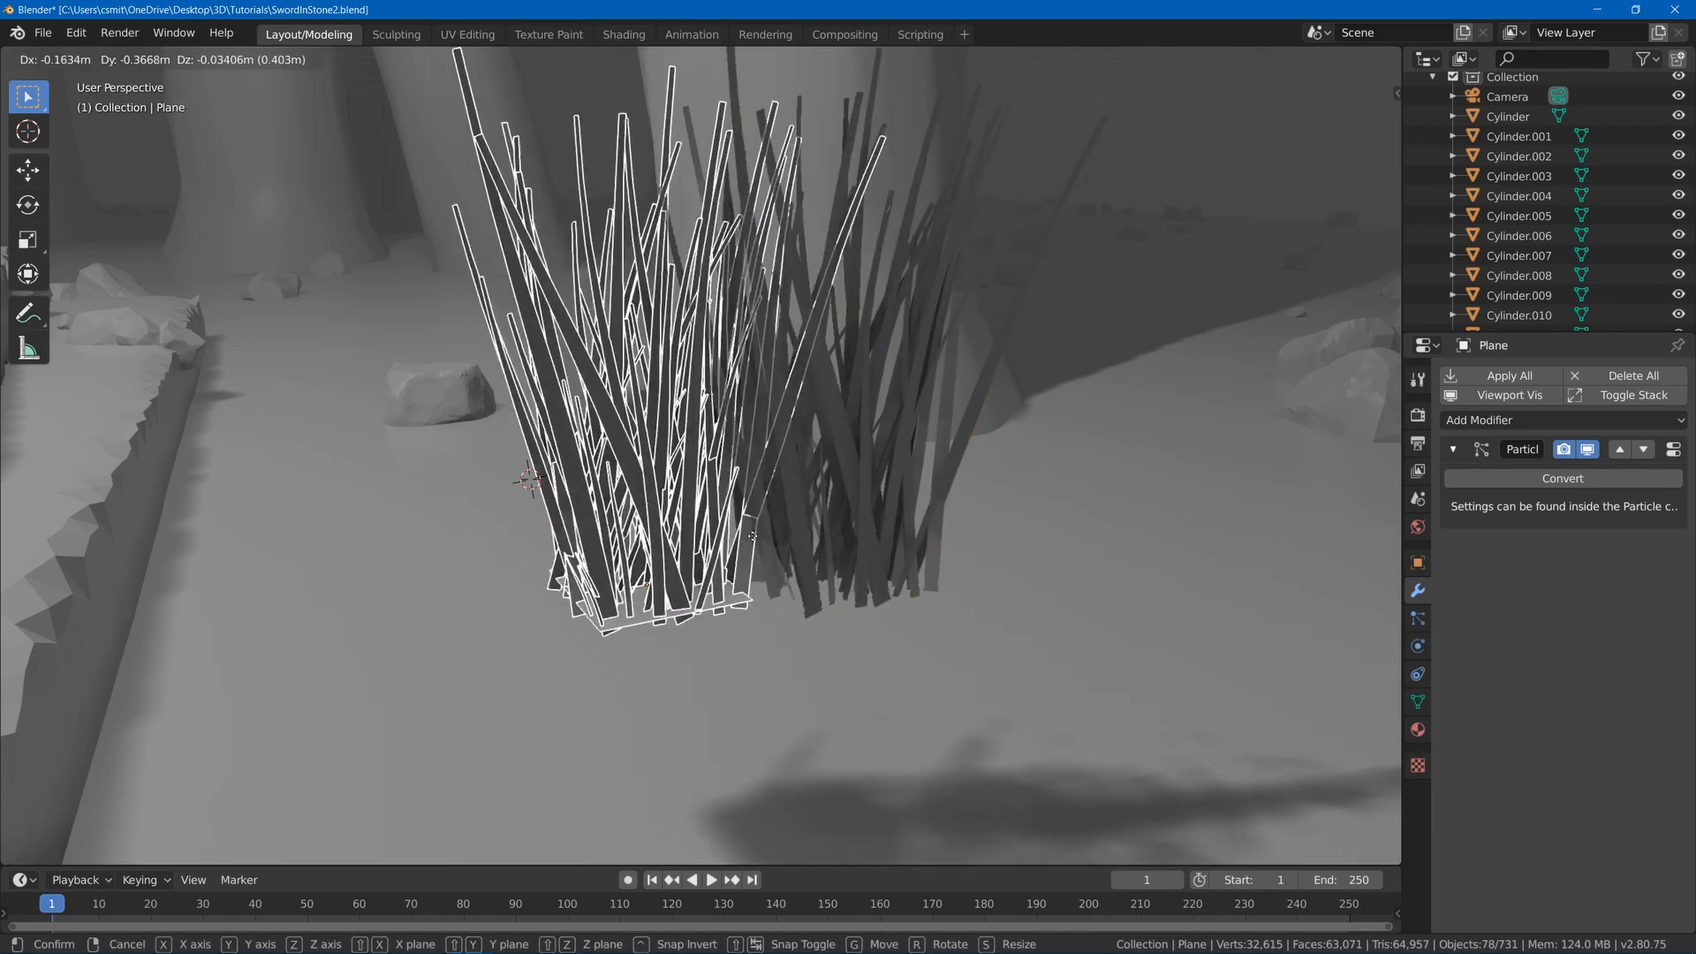
pyautogui.click(972, 425)
pyautogui.moveTo(969, 426); pyautogui.dragTo(901, 450, button='middle')
# - Select all the converted grass blades without the ground, make one blade active, and join them into a single object
pyautogui.click(697, 592)
pyautogui.hotkey('alt', 'a')
pyautogui.moveTo(884, 356); pyautogui.dragTo(838, 430, button='middle')
pyautogui.press('b')
pyautogui.moveTo(936, 352); pyautogui.dragTo(658, 703)
pyautogui.moveTo(678, 681); pyautogui.dragTo(763, 499, button='middle')
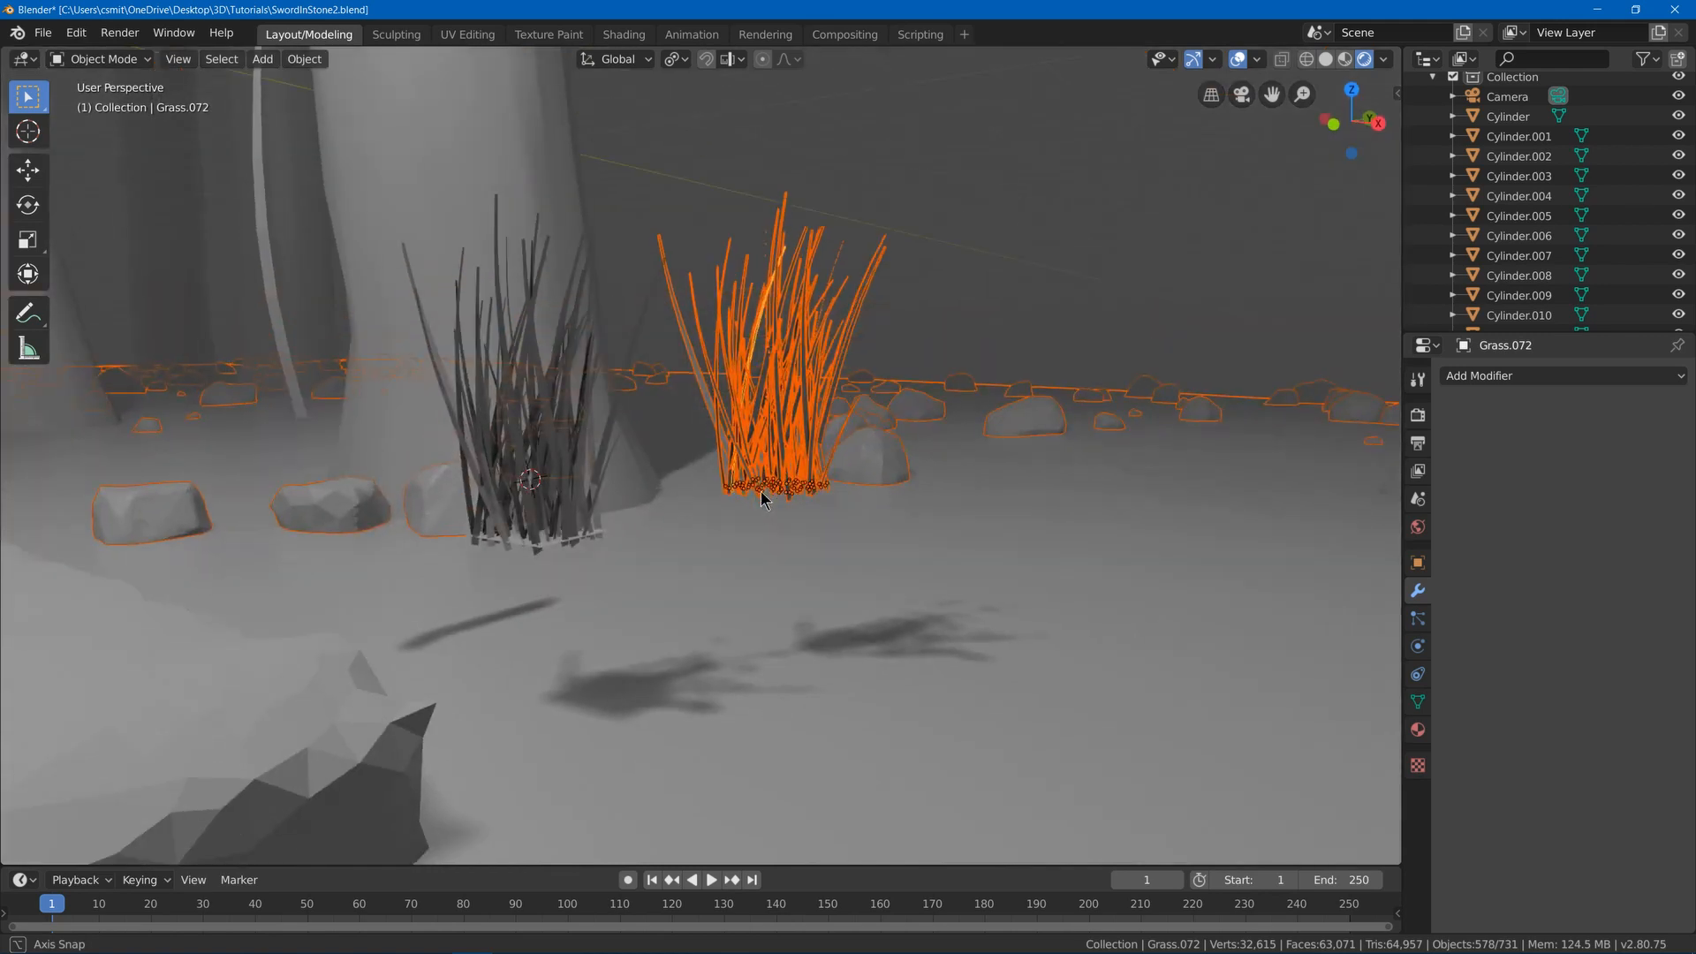
pyautogui.click(1015, 438)
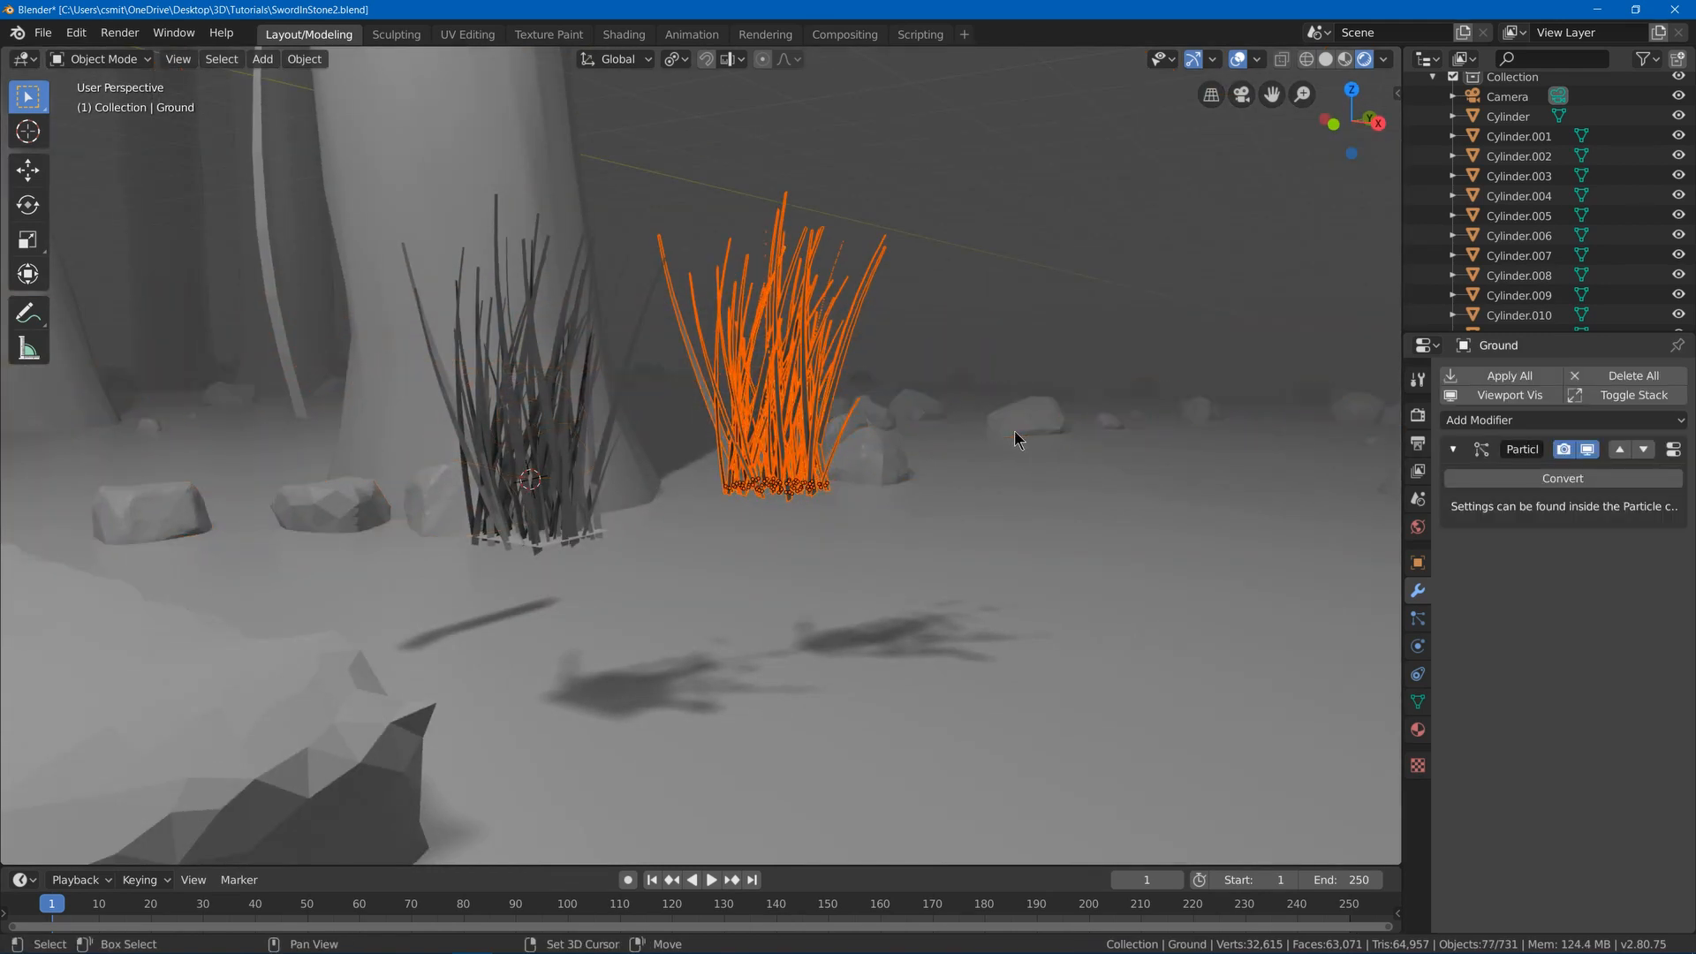
pyautogui.keyDown('shift'); pyautogui.click(872, 262); pyautogui.keyUp('shift')
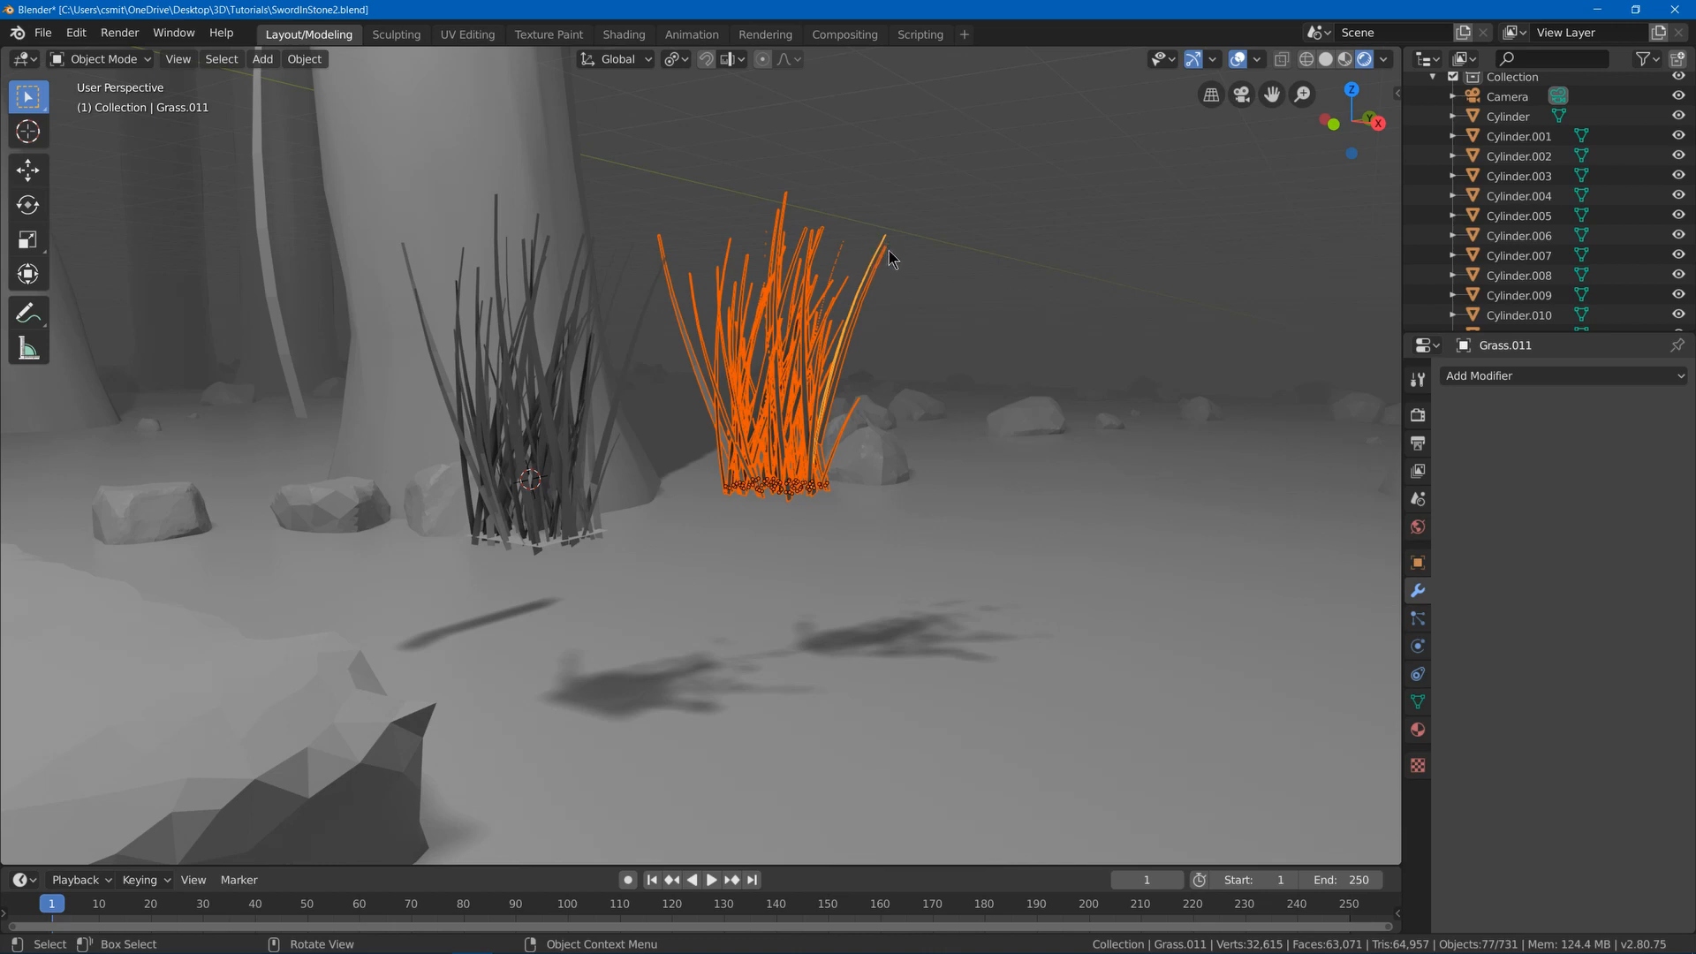
pyautogui.moveTo(853, 255); pyautogui.dragTo(847, 266, button='middle')
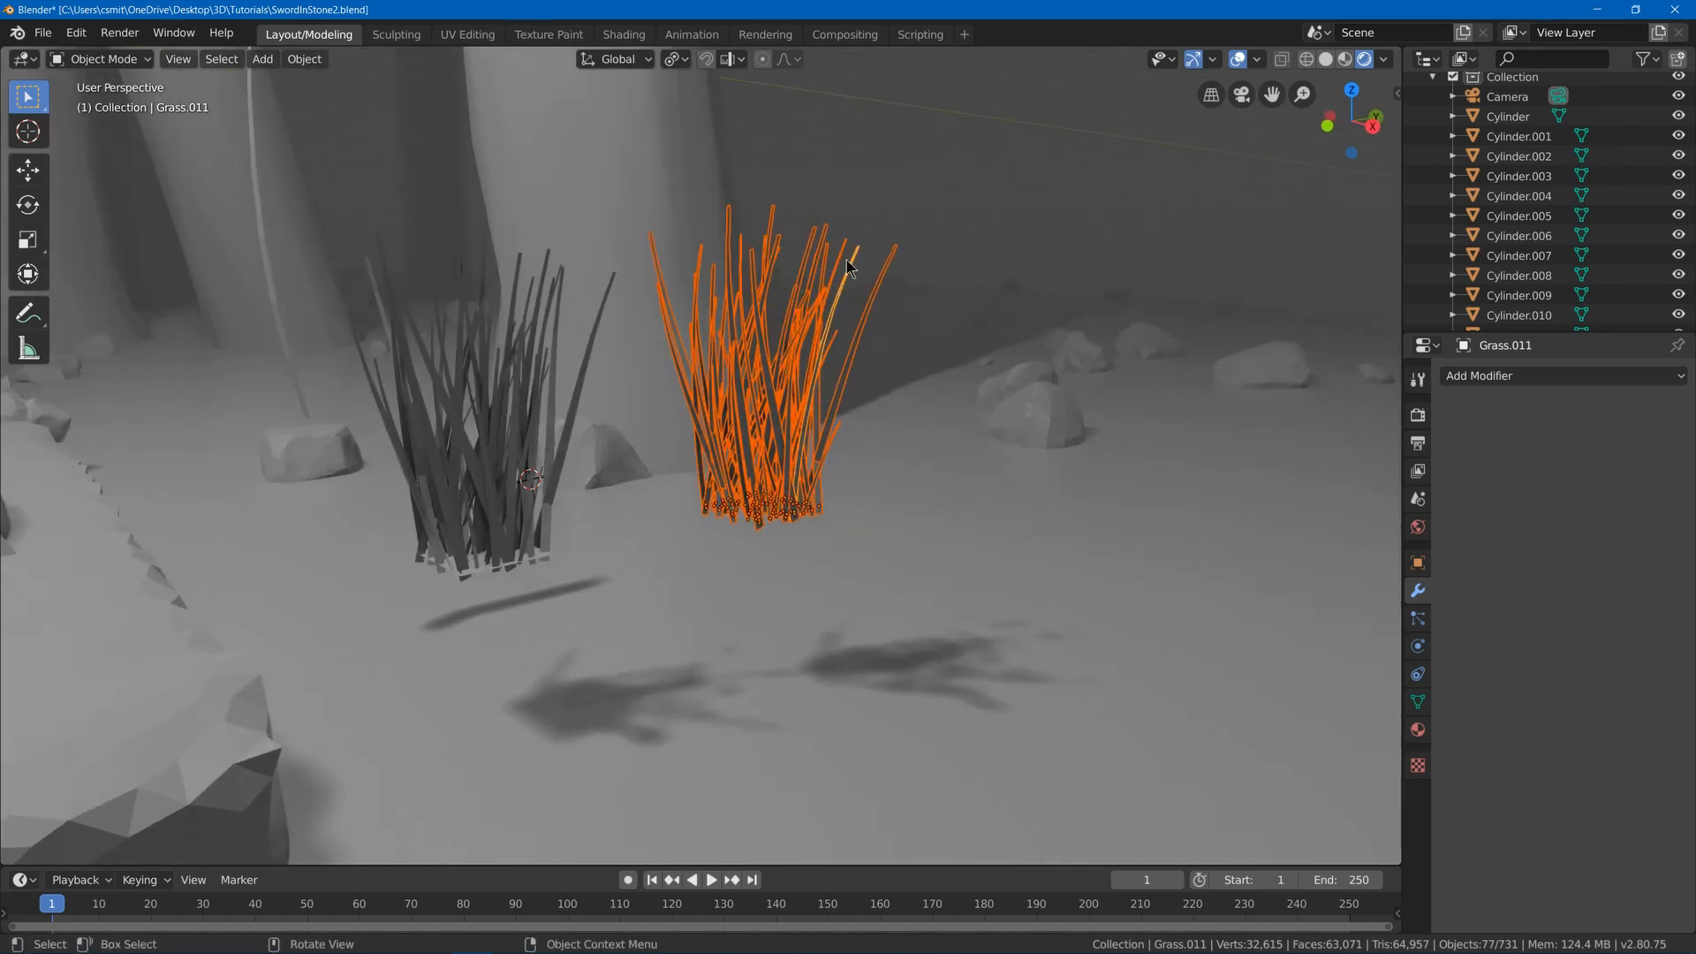
pyautogui.hotkey('ctrl', 'j')
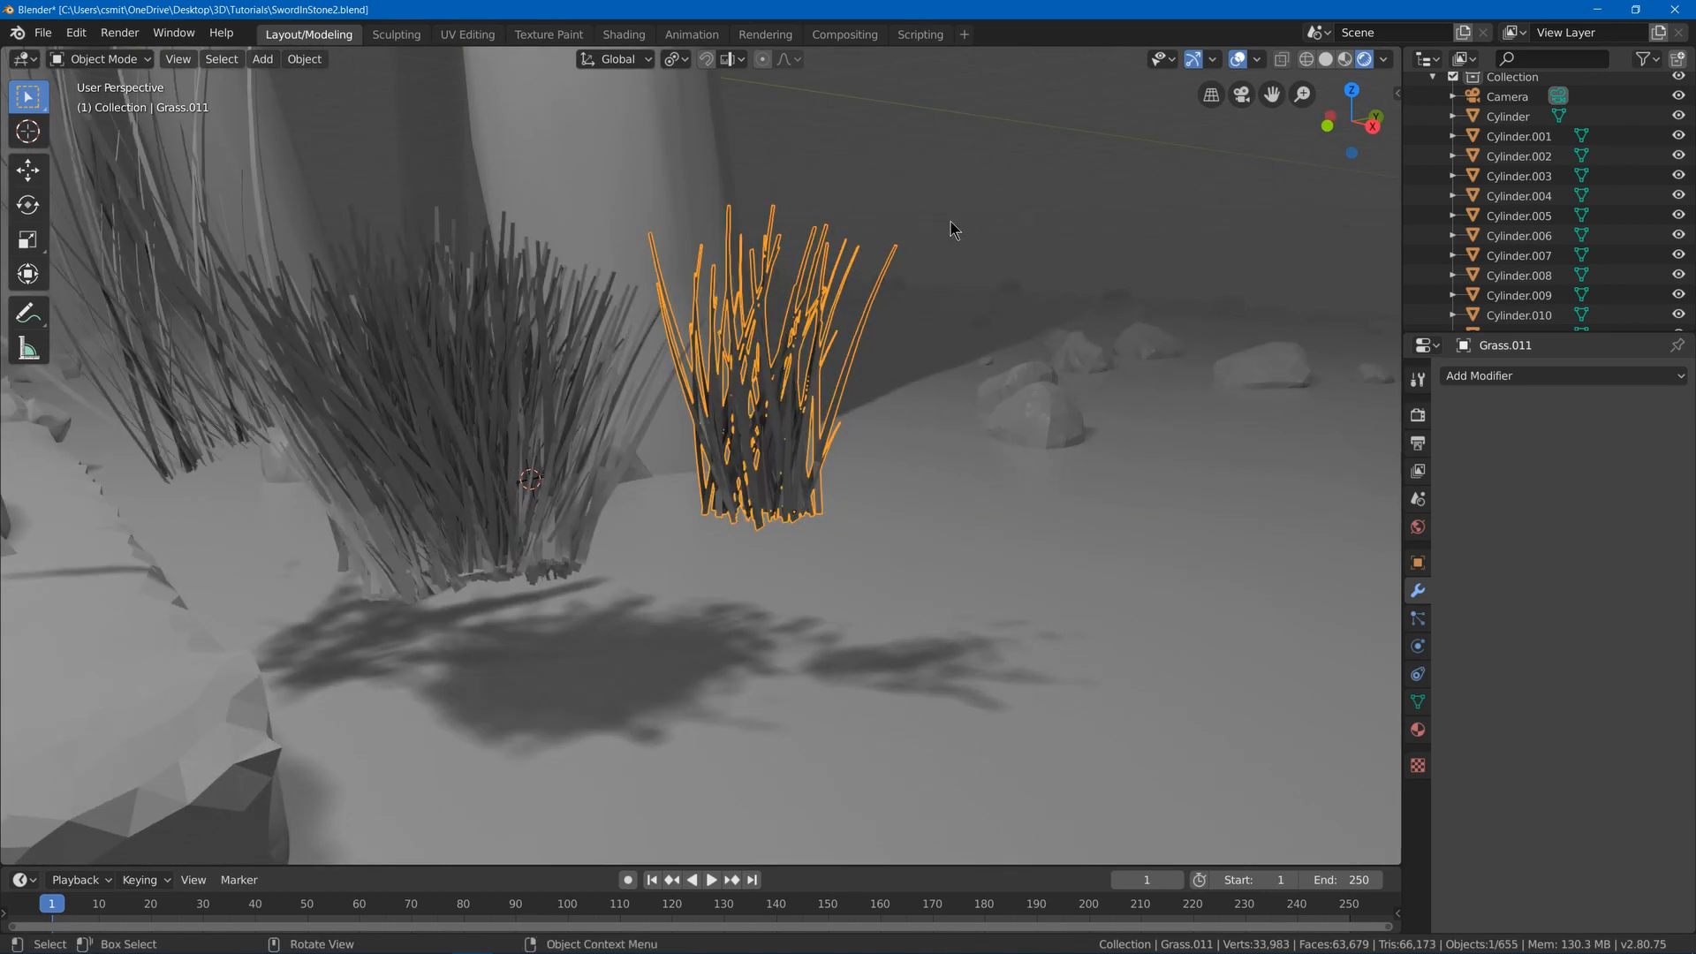
# - Delete the leftover emitter plane and the remaining large grass object beside the platform, keeping only the joined clump
pyautogui.press('g')
pyautogui.rightClick(888, 288)
pyautogui.moveTo(851, 285); pyautogui.dragTo(810, 293, button='middle')
pyautogui.scroll(-3, 810, 293)
pyautogui.scroll(-3, 593, 293)
pyautogui.scroll(3, 670, 280)
pyautogui.moveTo(593, 293); pyautogui.dragTo(483, 519, button='middle')
pyautogui.scroll(2, 482, 519)
pyautogui.moveTo(410, 468); pyautogui.dragTo(531, 418, button='middle')
pyautogui.click(532, 418)
pyautogui.press('Delete')
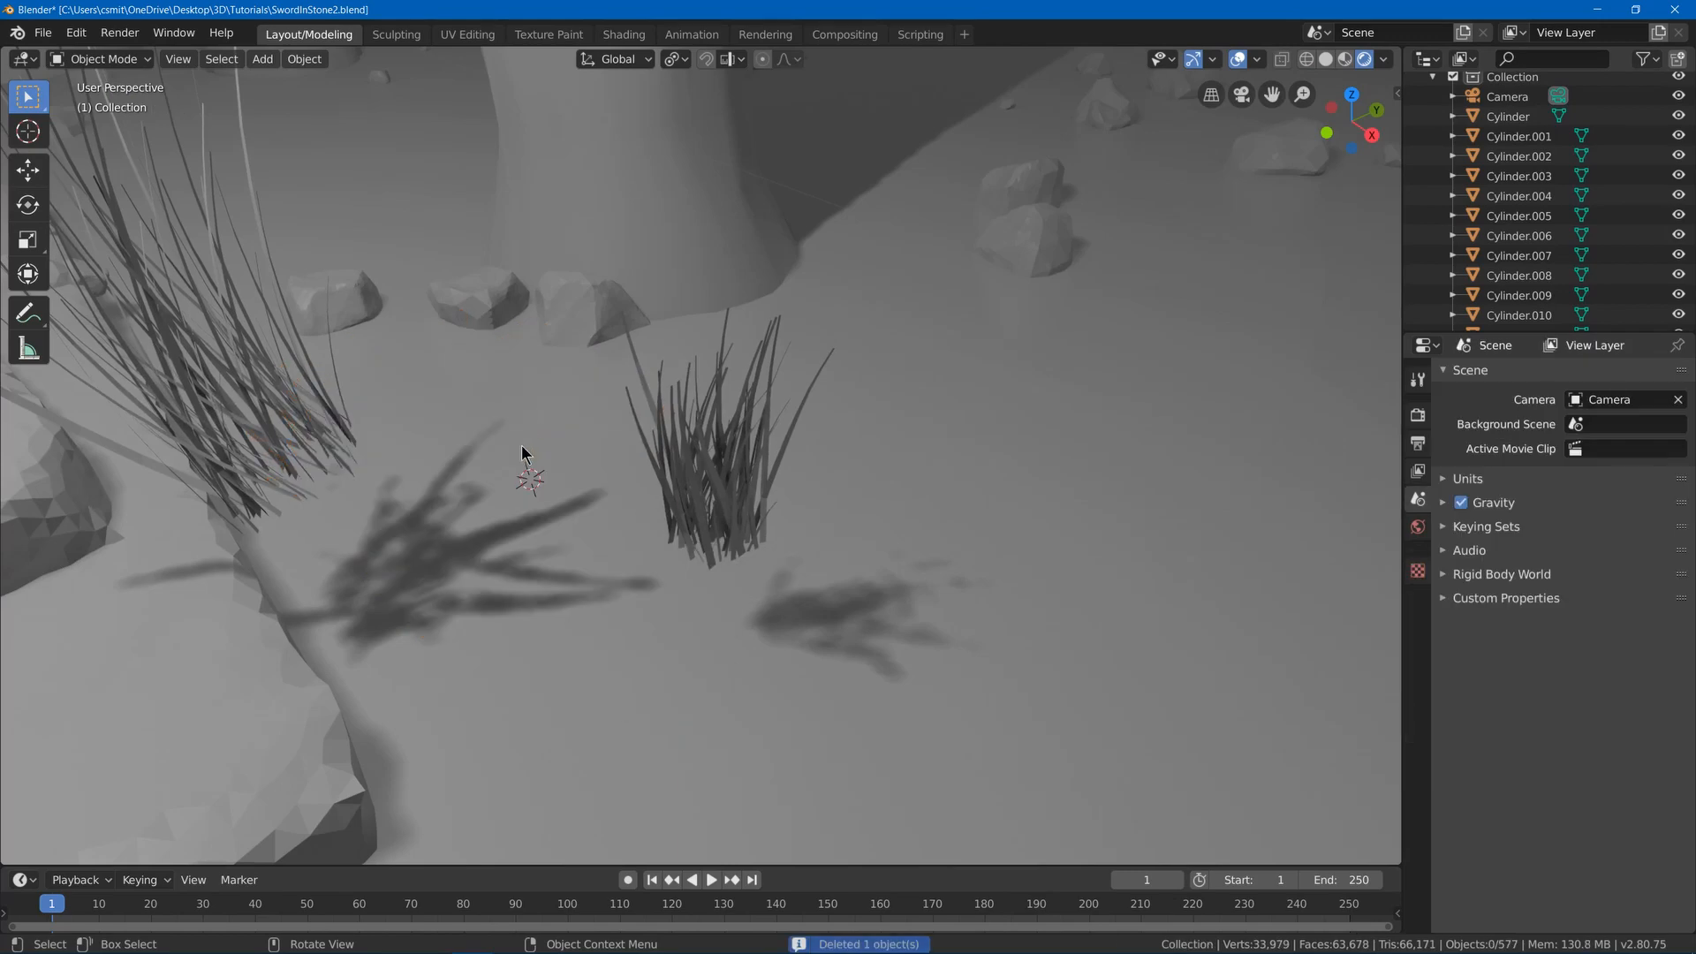
pyautogui.click(329, 414)
pyautogui.moveTo(392, 395); pyautogui.dragTo(352, 351, button='middle')
pyautogui.press('Delete')
# - Add a second particle system to the Ground beside Stones and make it Hair type
pyautogui.click(681, 440)
pyautogui.moveTo(809, 411); pyautogui.dragTo(707, 404, button='middle')
pyautogui.scroll(-3, 444, 363)
pyautogui.hotkey('alt', 'a')
pyautogui.moveTo(444, 363); pyautogui.dragTo(497, 362, button='middle')
pyautogui.scroll(-8, 419, 375)
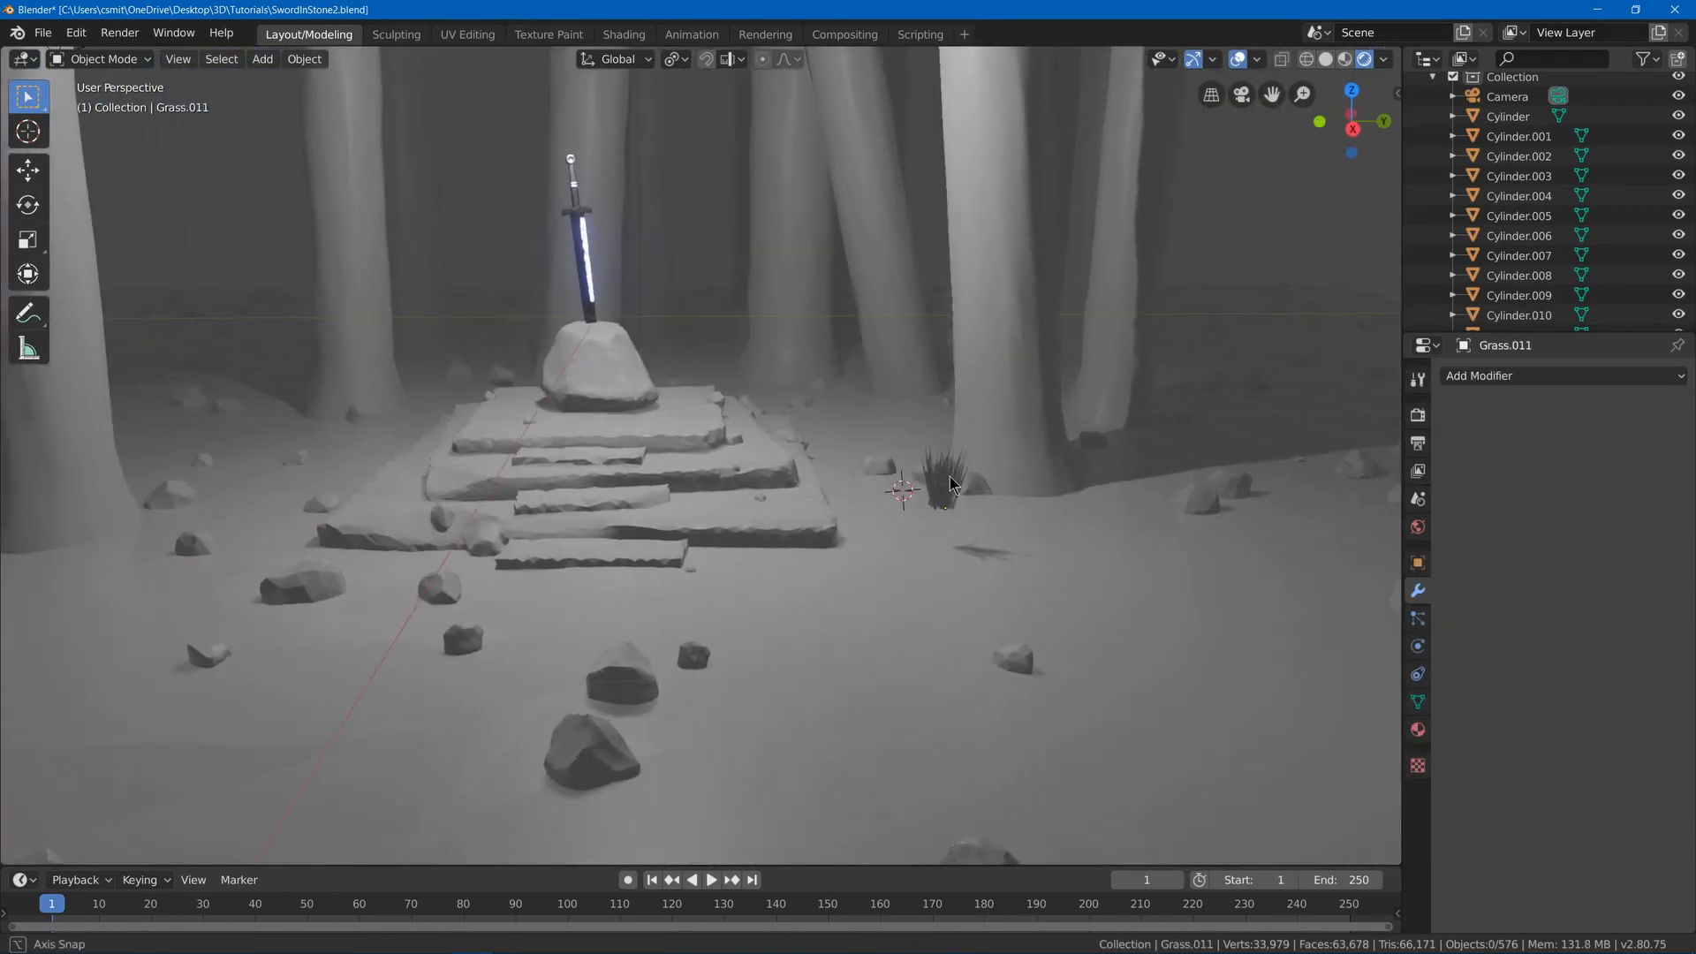
pyautogui.click(948, 482)
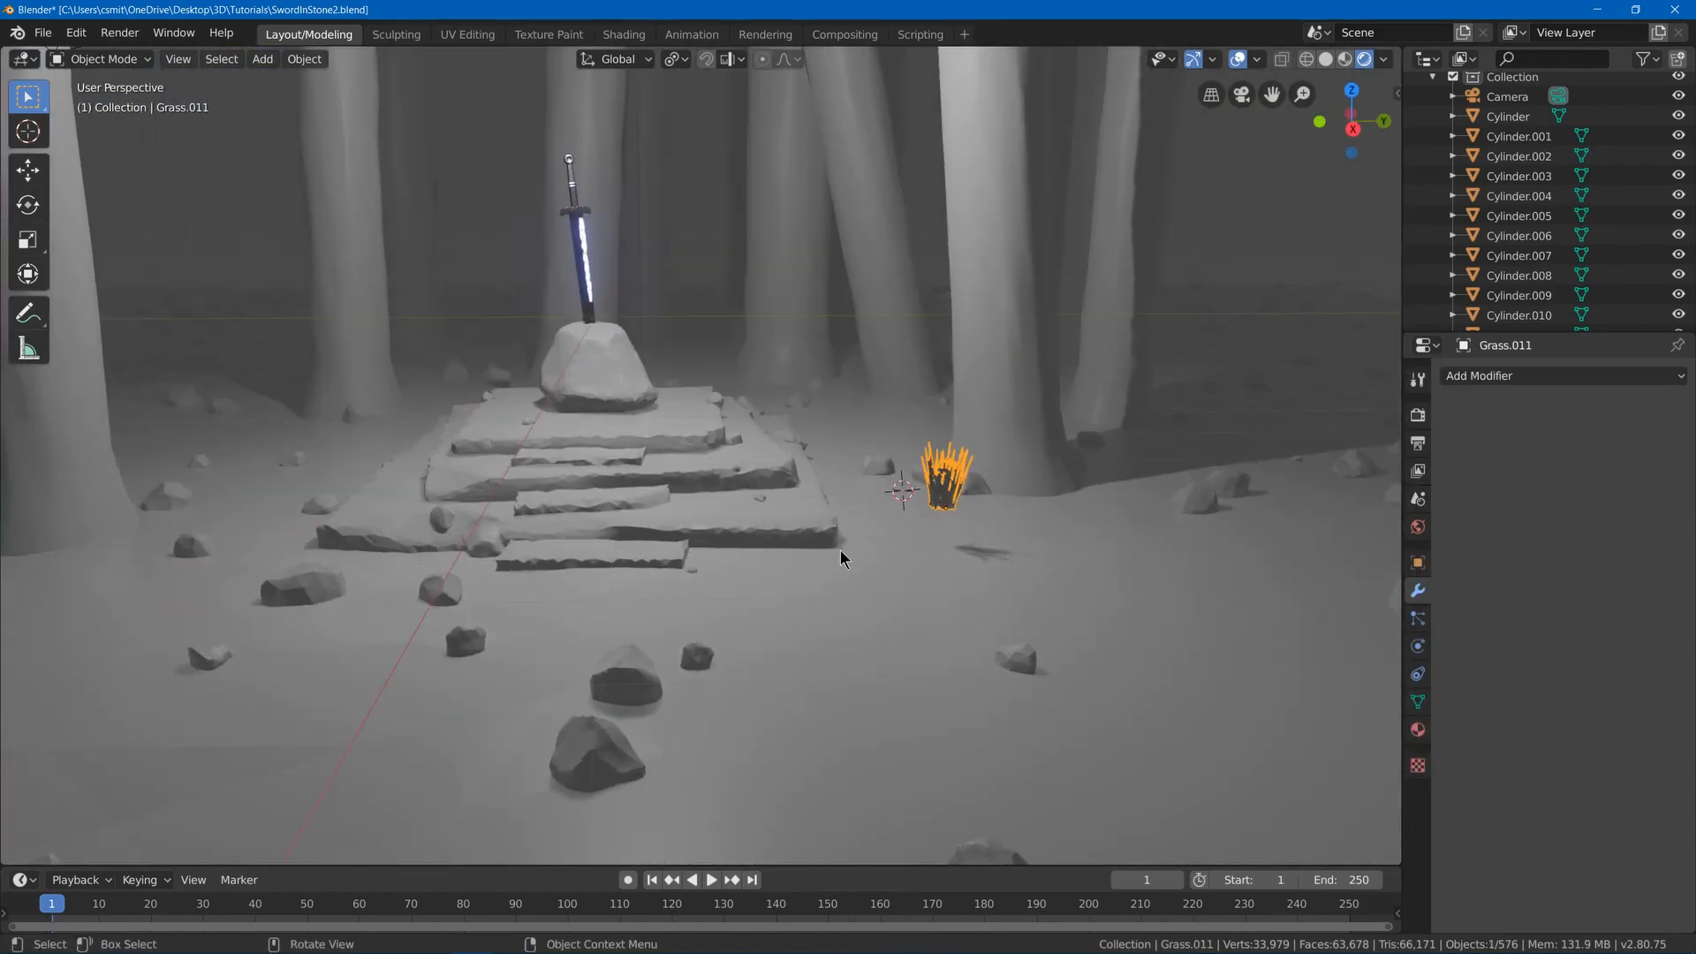
pyautogui.click(959, 474)
pyautogui.click(1418, 619)
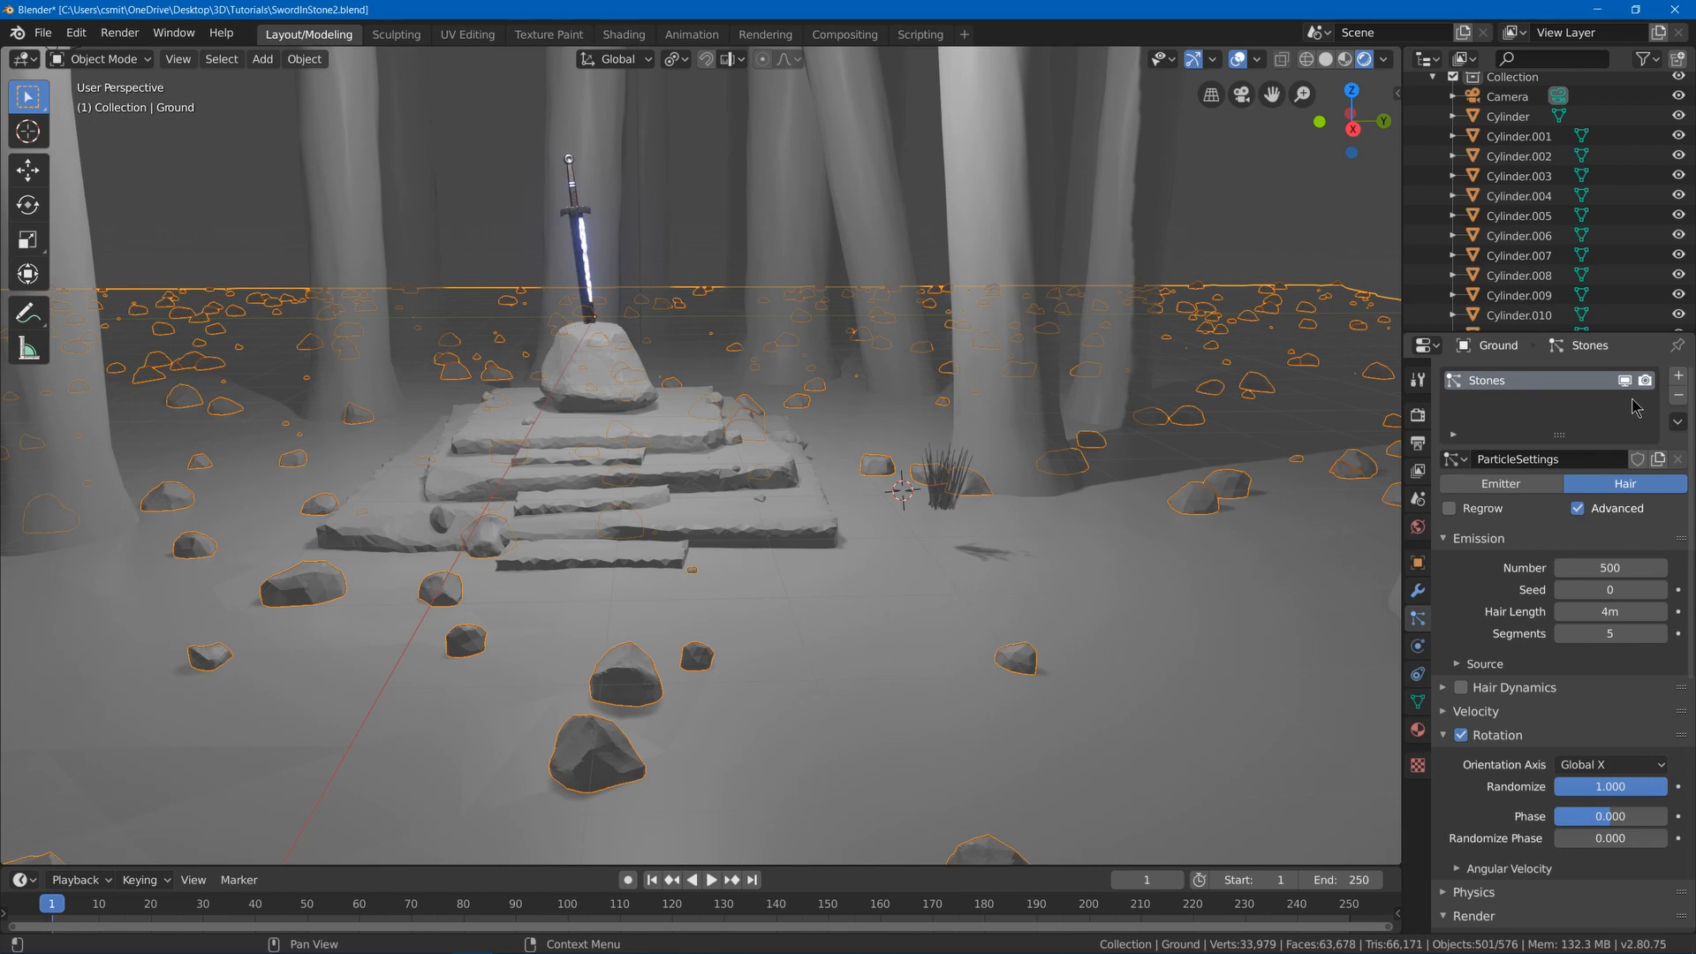
pyautogui.click(1678, 376)
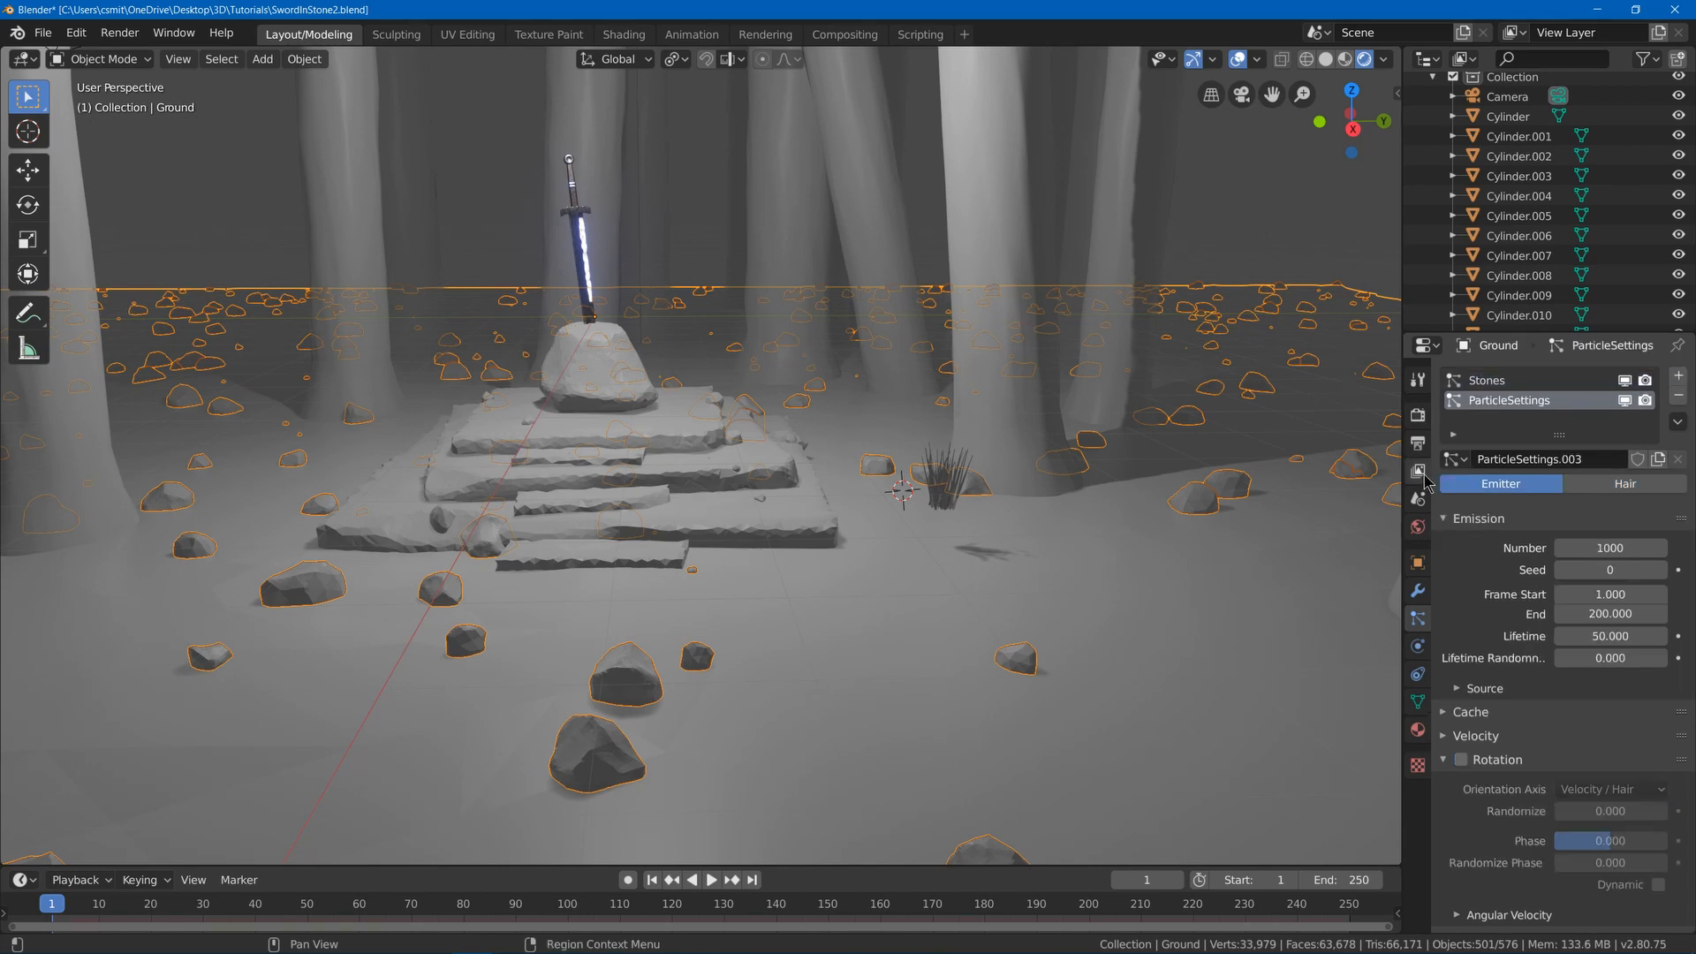
pyautogui.click(1617, 485)
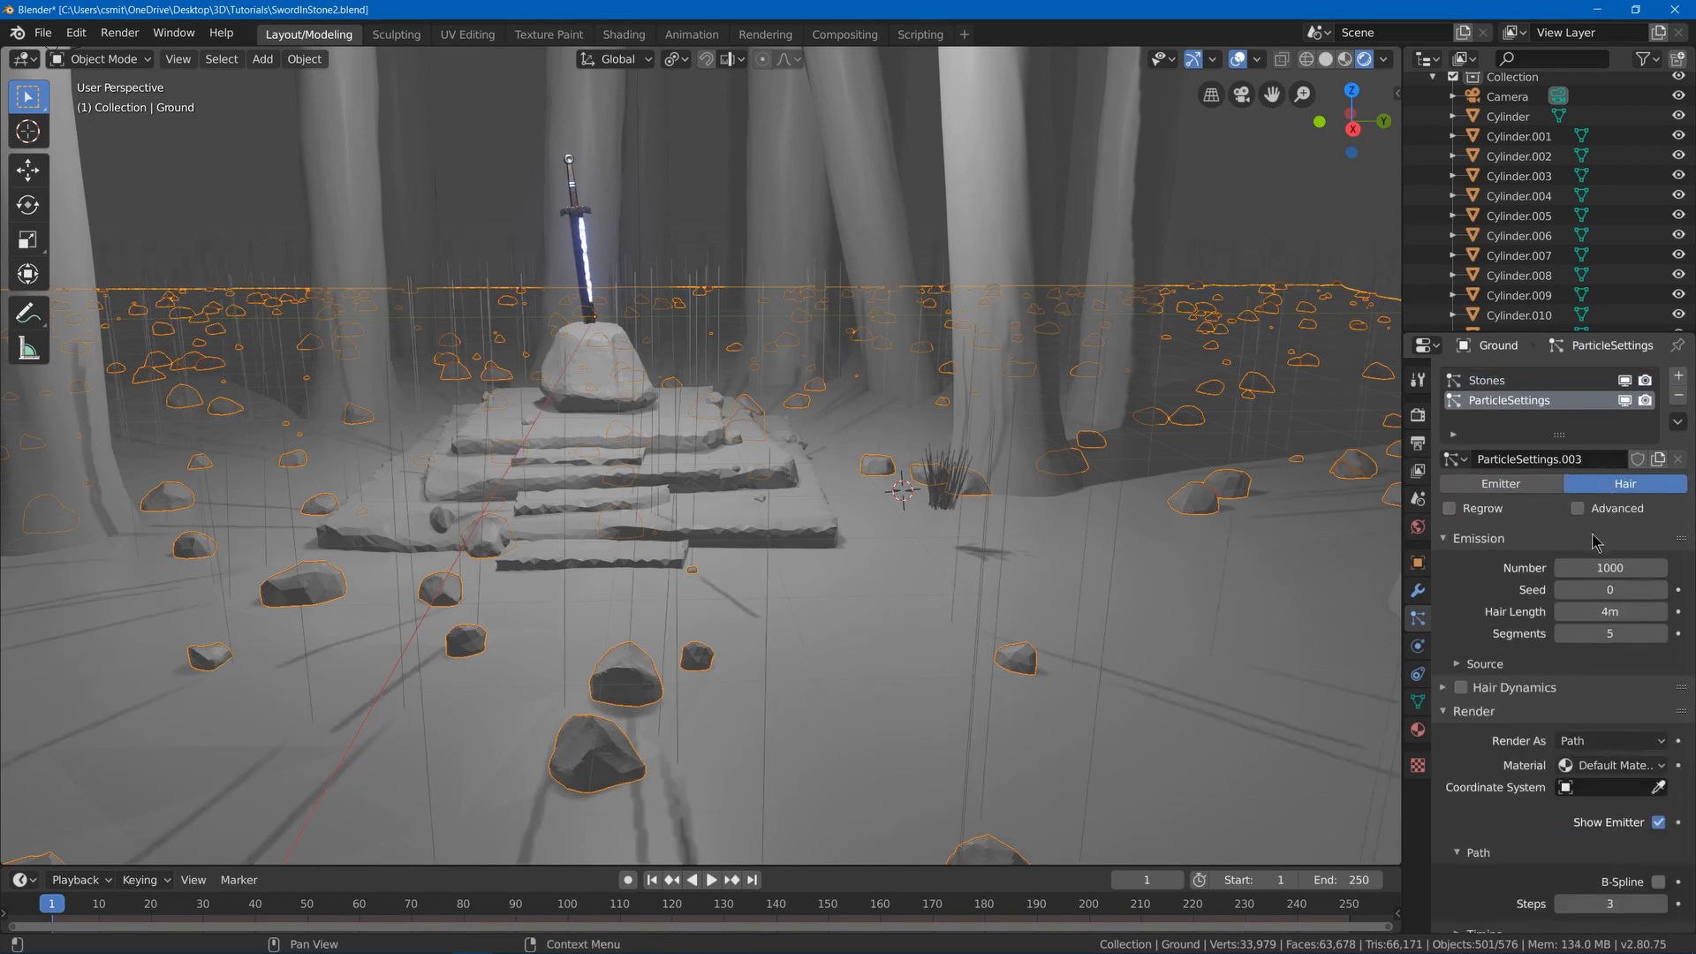
# - Render the Ground's new hair particles as an object, using the joined grass clump Grass.011 as the instance
pyautogui.scroll(-4, 1582, 610)
pyautogui.click(1639, 584)
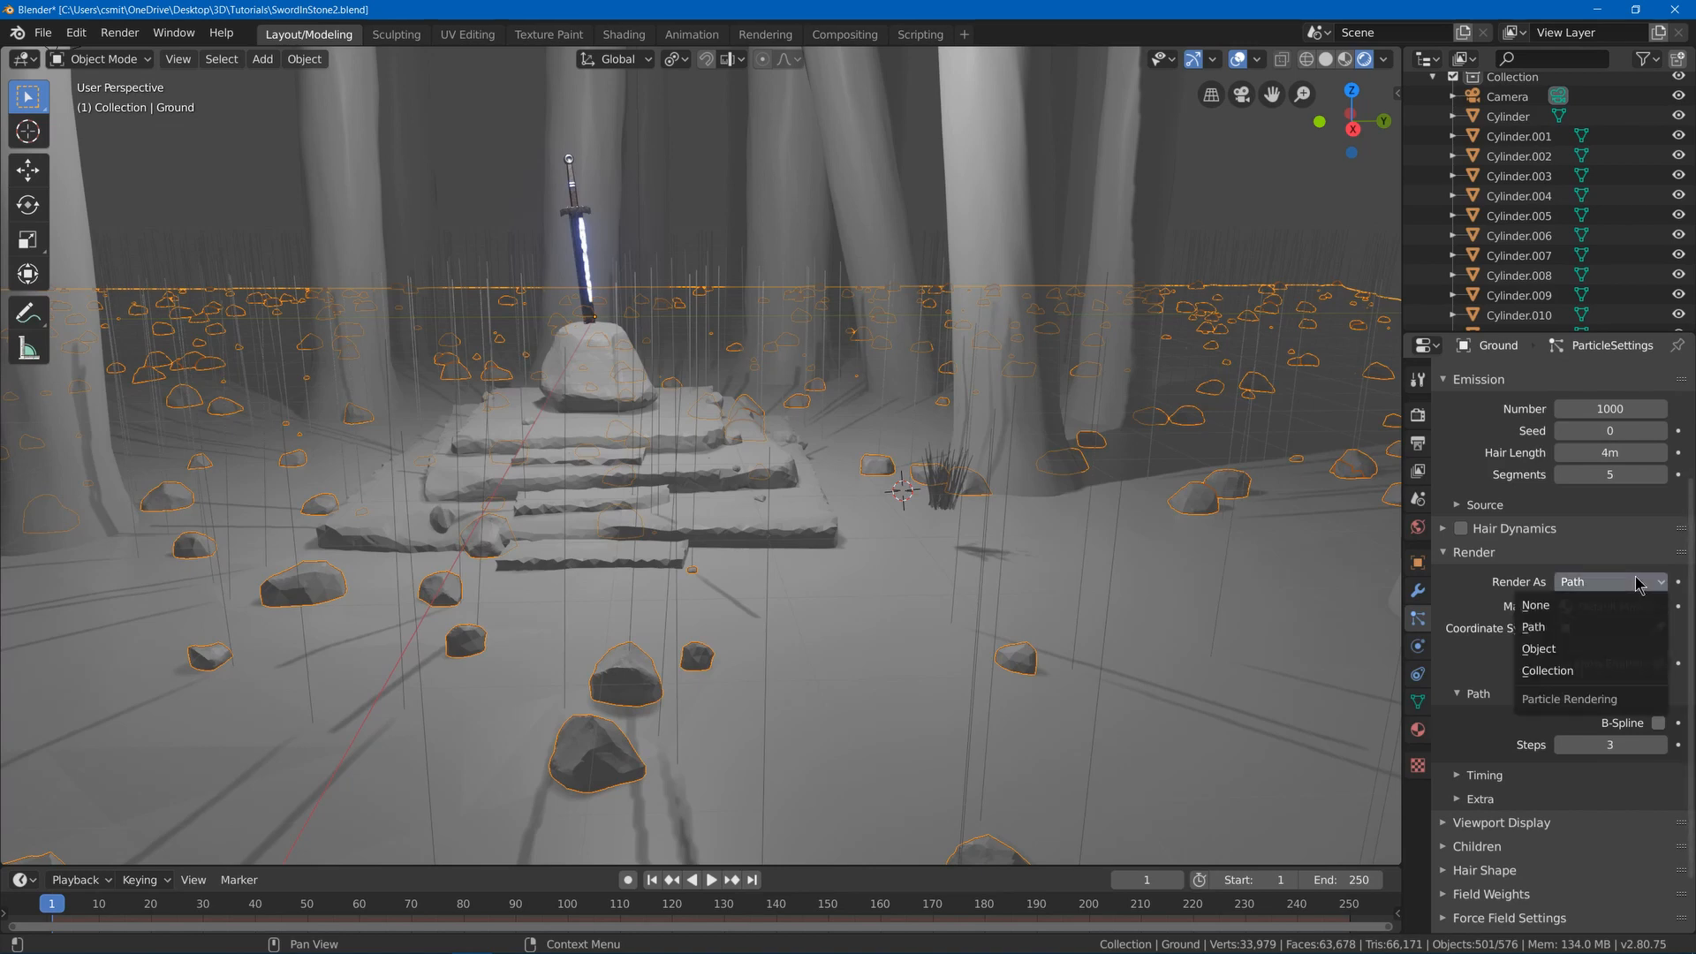
pyautogui.click(1542, 649)
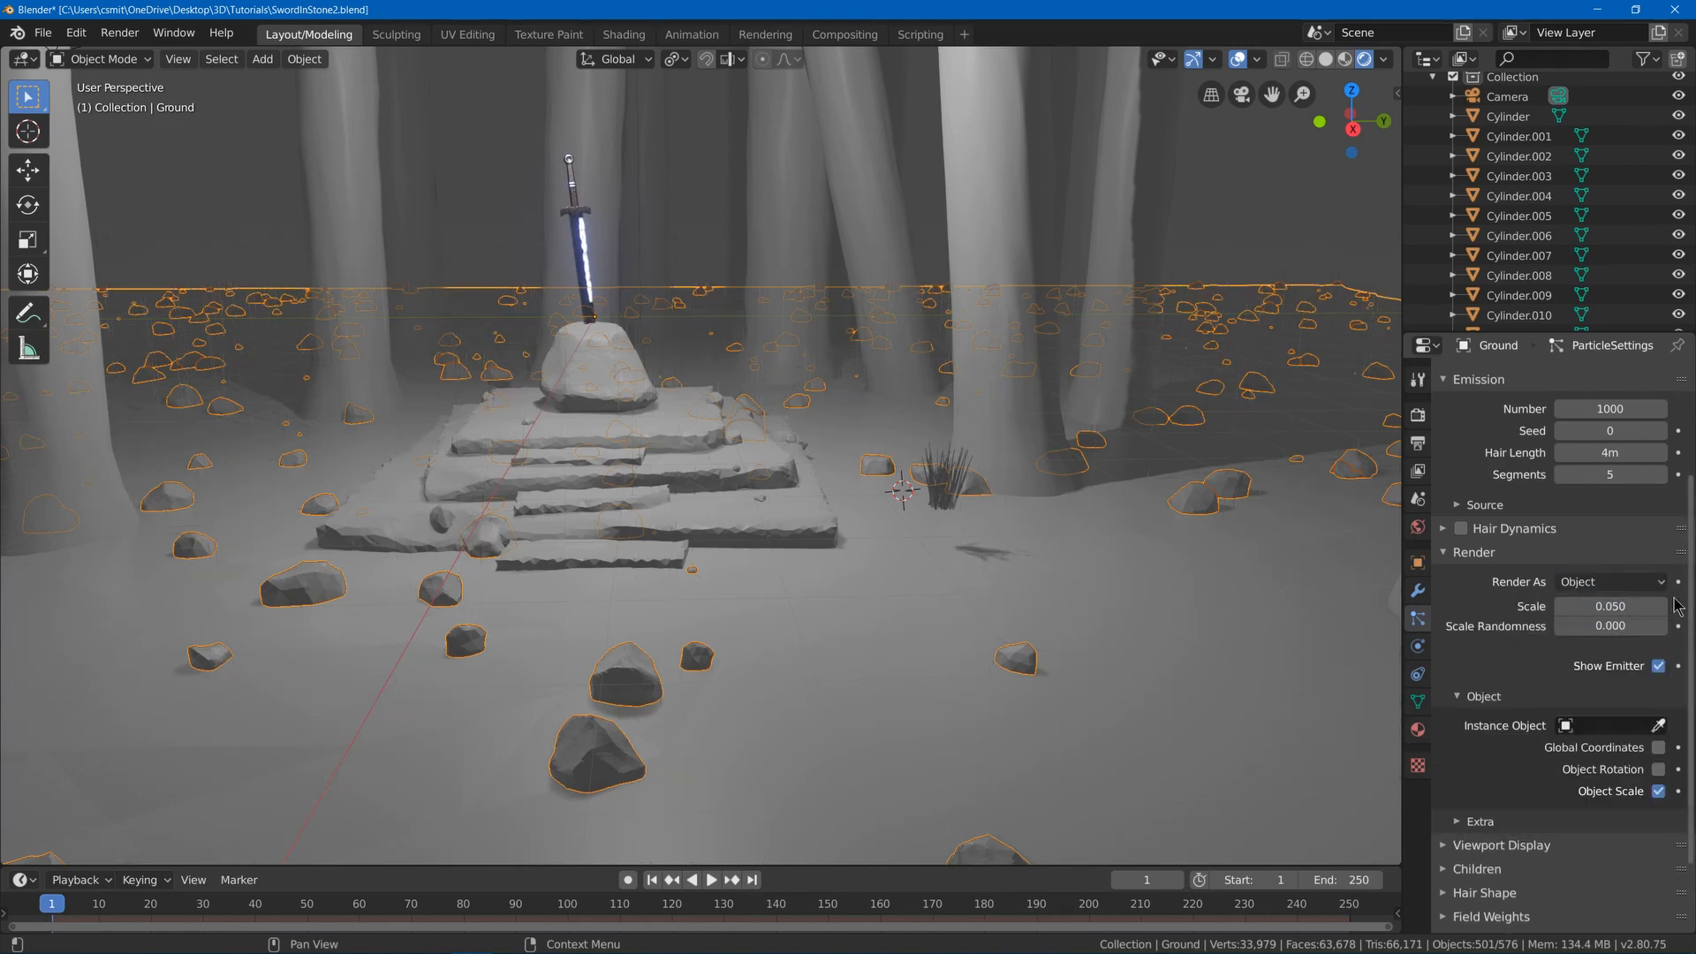
pyautogui.click(1658, 725)
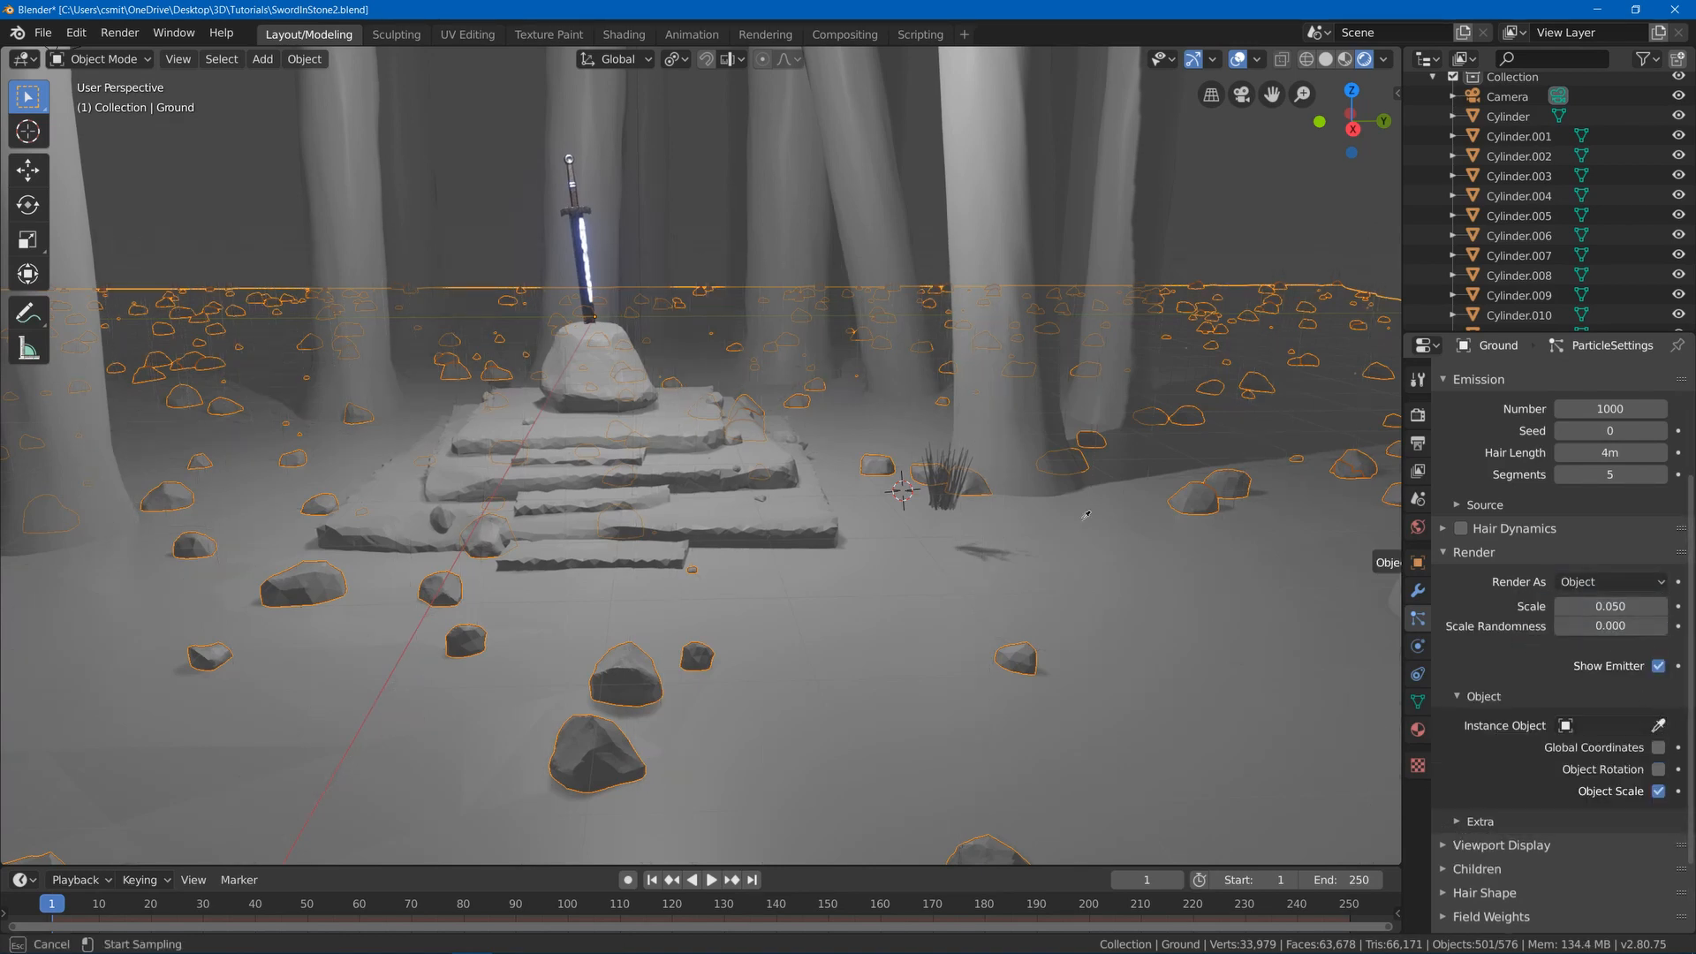
pyautogui.click(952, 483)
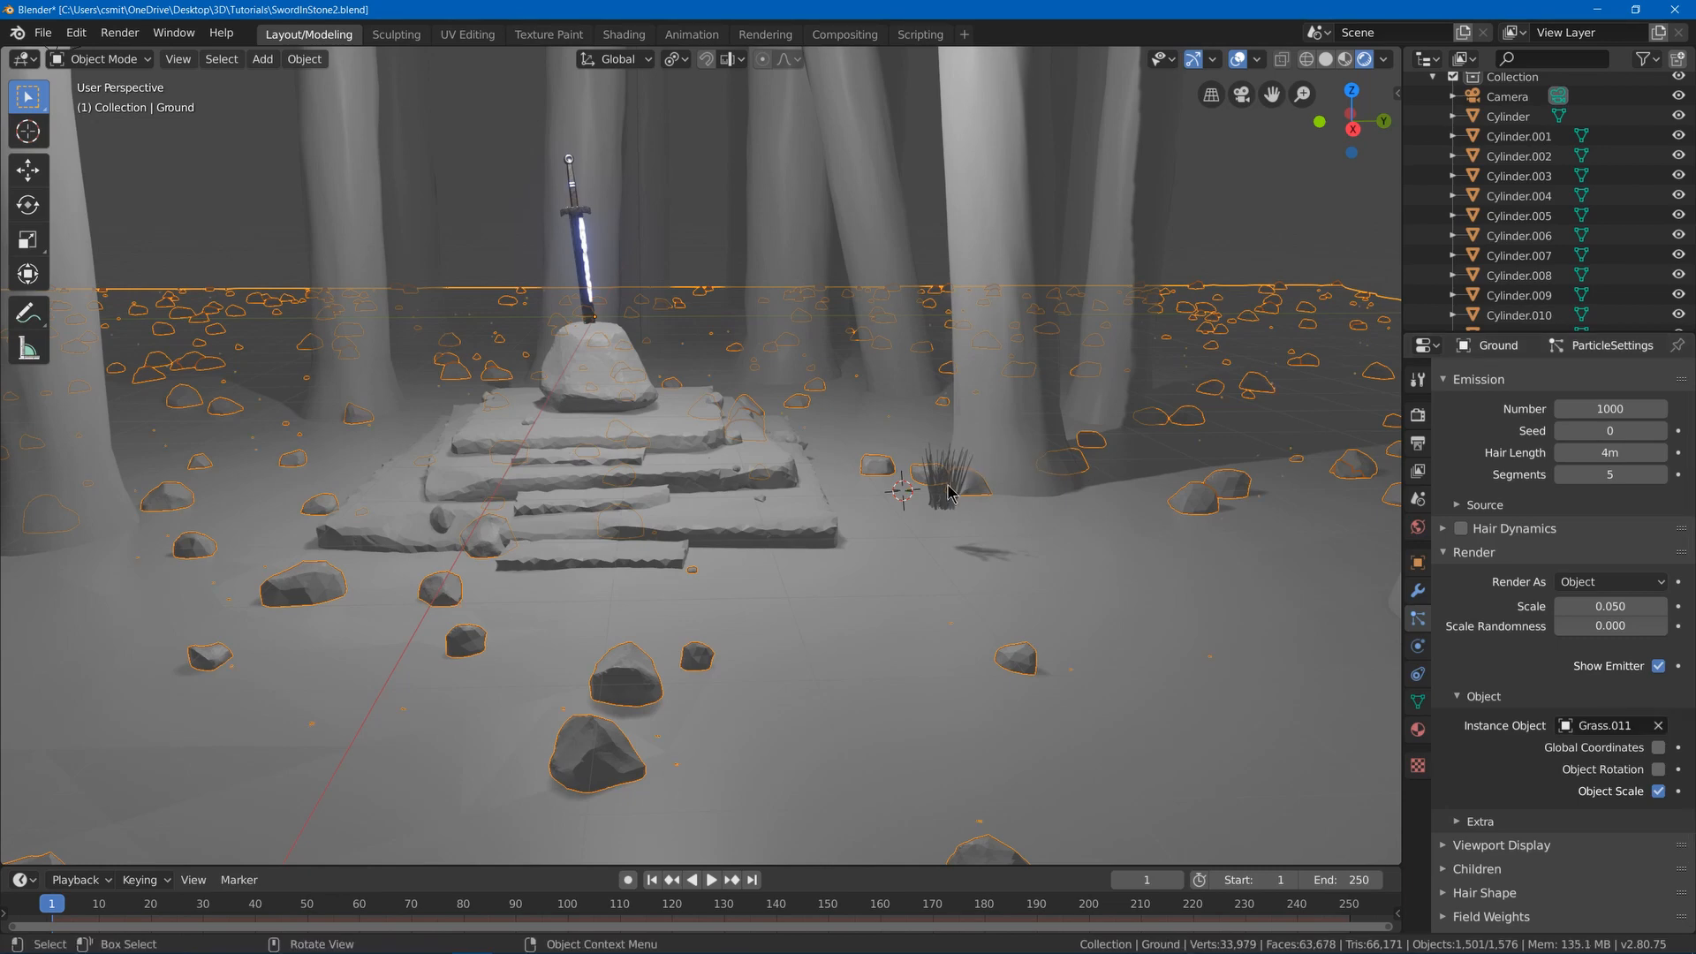
# - Raise the Ground's grass particle render scale to 1.270
pyautogui.scroll(-3, 948, 485)
pyautogui.moveTo(1042, 525)
pyautogui.mouseDown(button='middle')
pyautogui.moveTo(1039, 478)
pyautogui.moveTo(1031, 516)
pyautogui.mouseUp(button='middle')
pyautogui.scroll(3, 1030, 514)
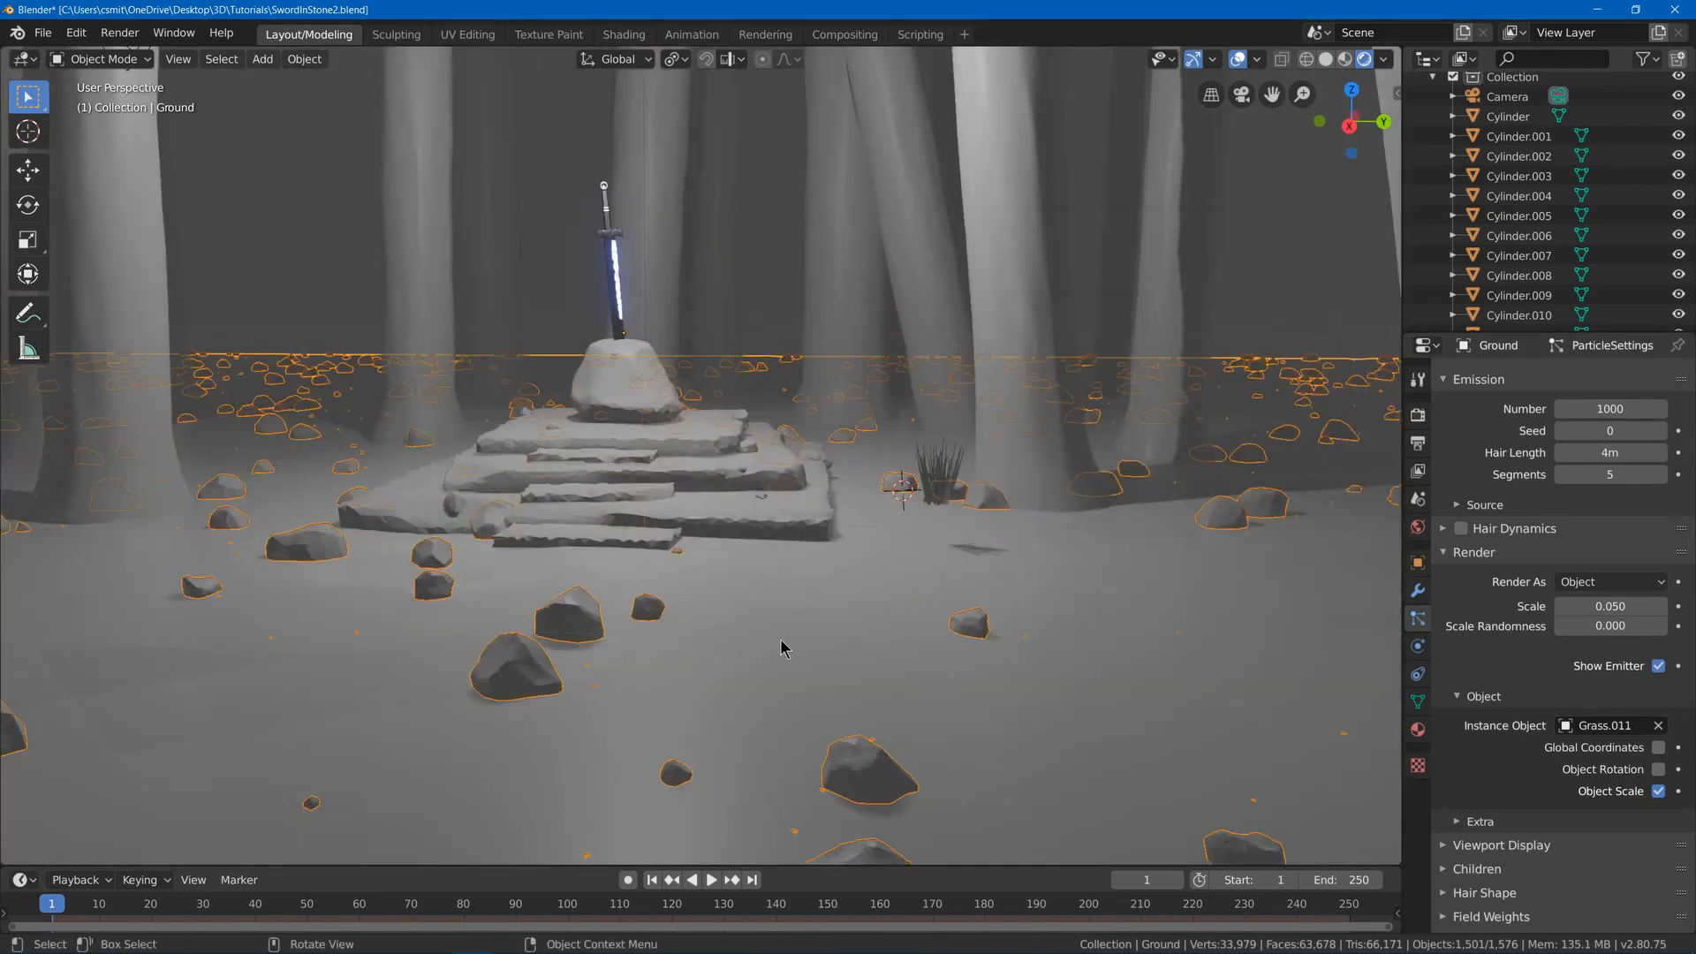
pyautogui.scroll(4, 781, 647)
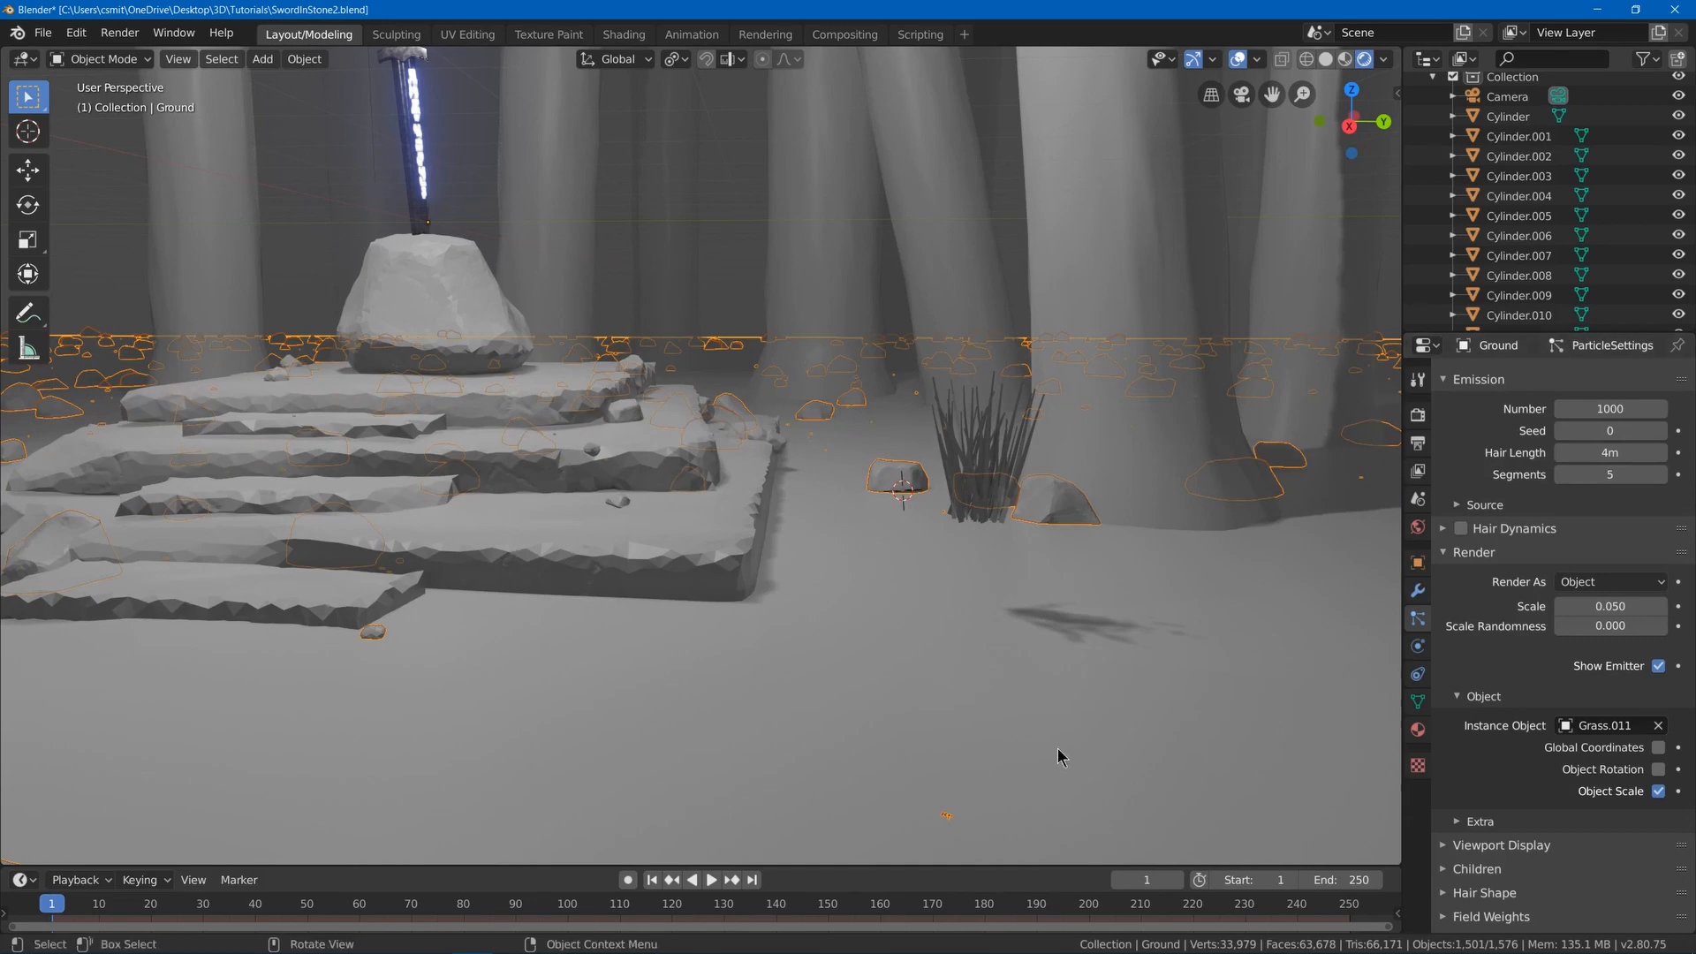
pyautogui.moveTo(1060, 753); pyautogui.dragTo(1037, 763, button='middle')
pyautogui.scroll(-3, 1590, 633)
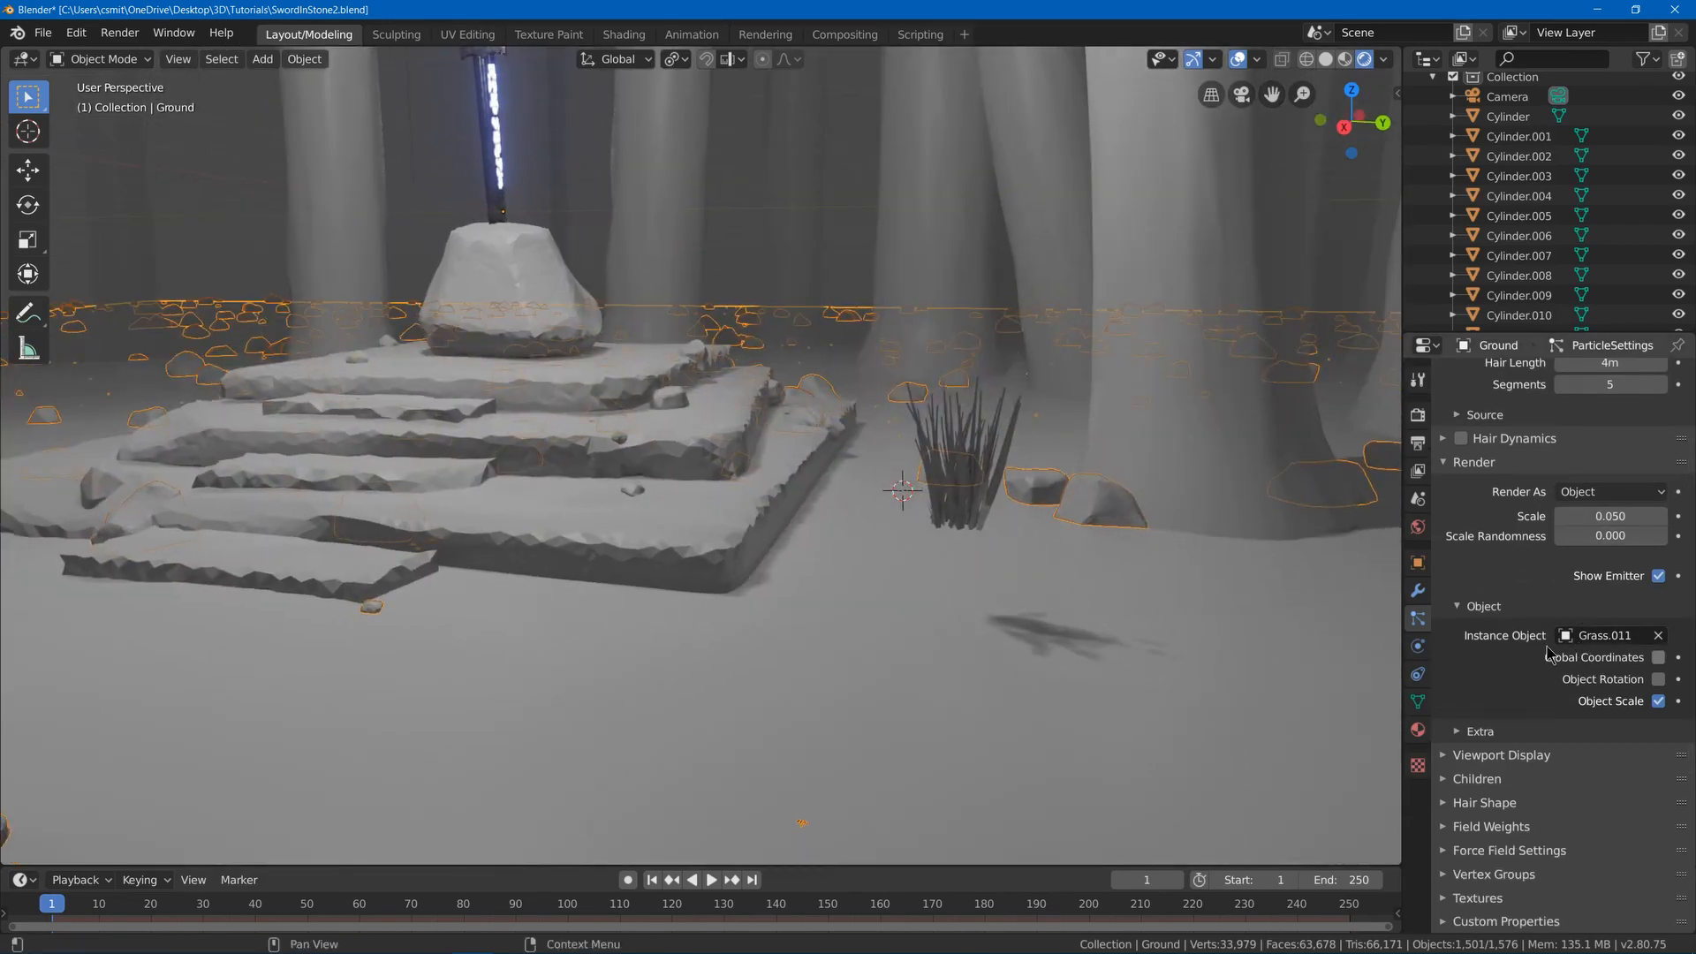
pyautogui.moveTo(1594, 516)
pyautogui.mouseDown()
pyautogui.moveTo(1679, 516)
pyautogui.moveTo(1617, 516)
pyautogui.mouseUp()
pyautogui.scroll(-5, 1290, 465)
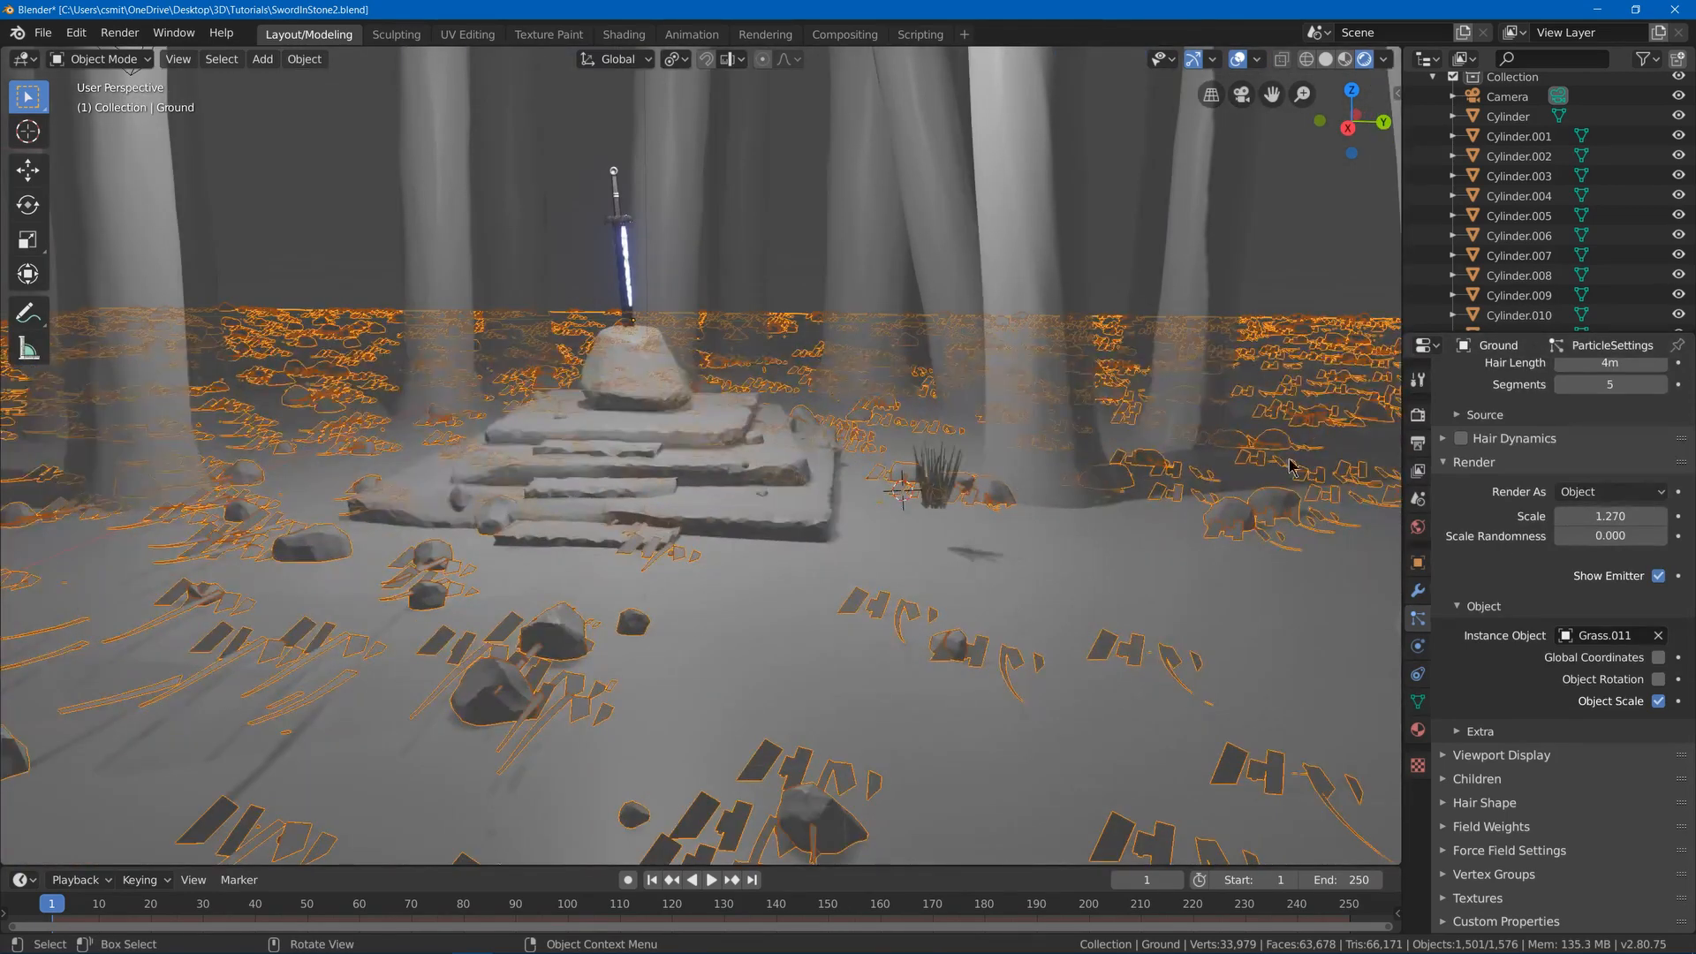
# - Enable Advanced and Rotation for the Ground's grass particles and set their orientation axis to Global X
pyautogui.scroll(9, 1613, 532)
pyautogui.click(1576, 499)
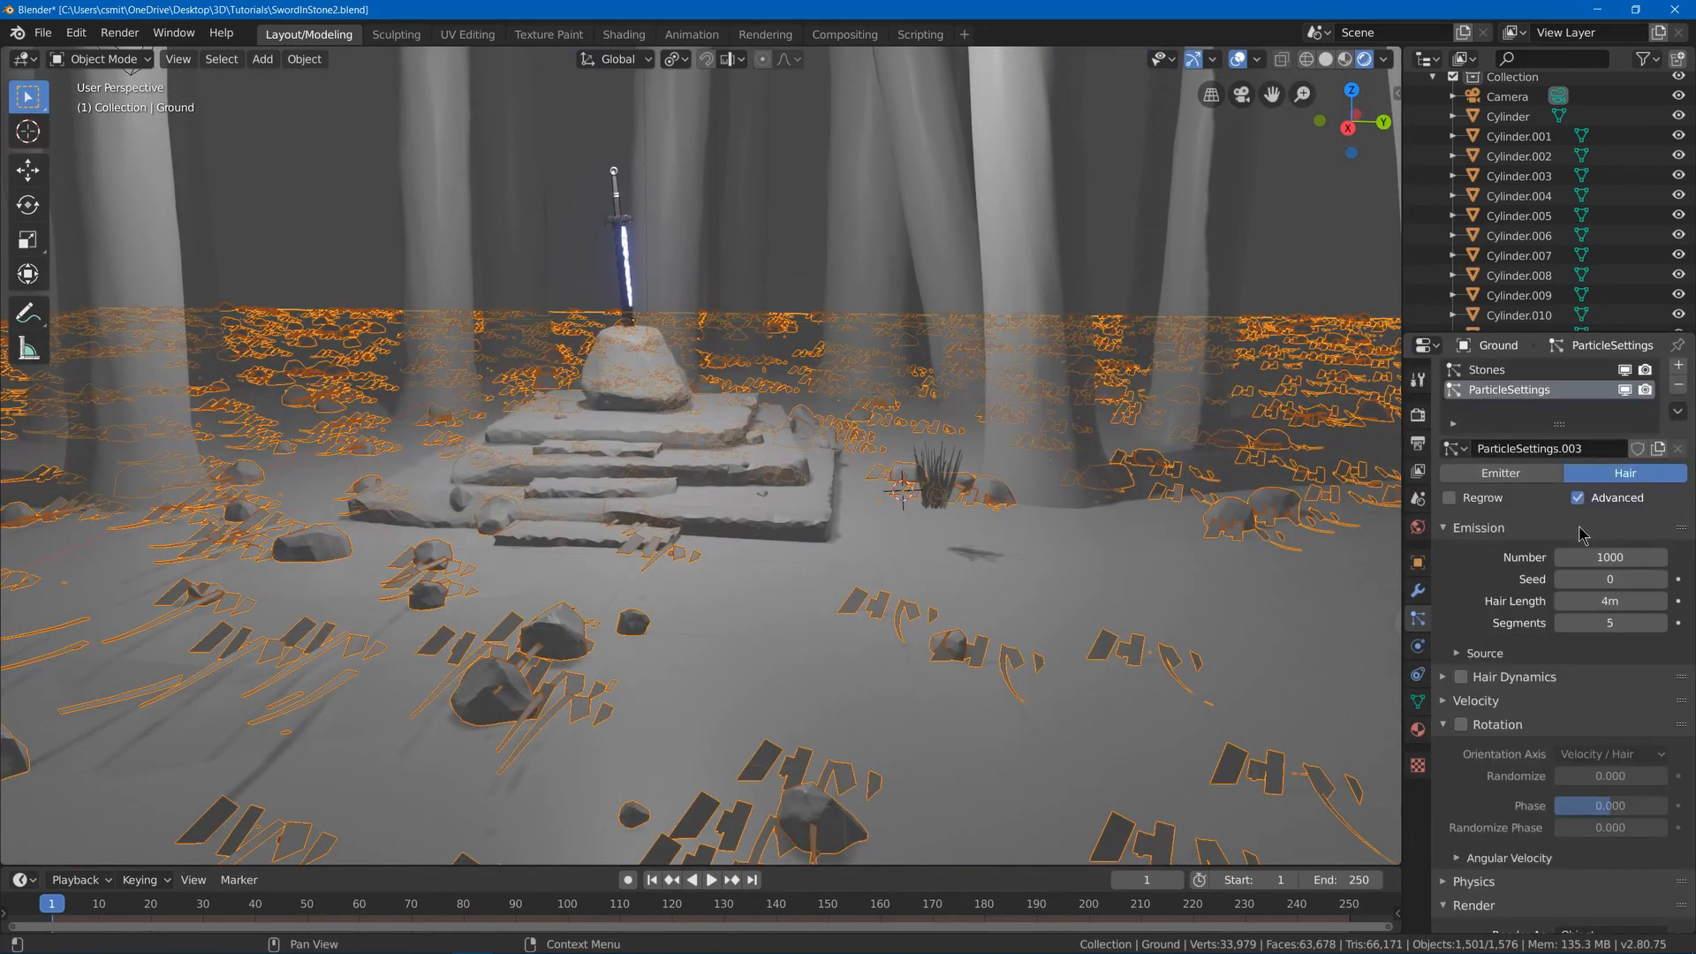
pyautogui.scroll(-3, 1507, 655)
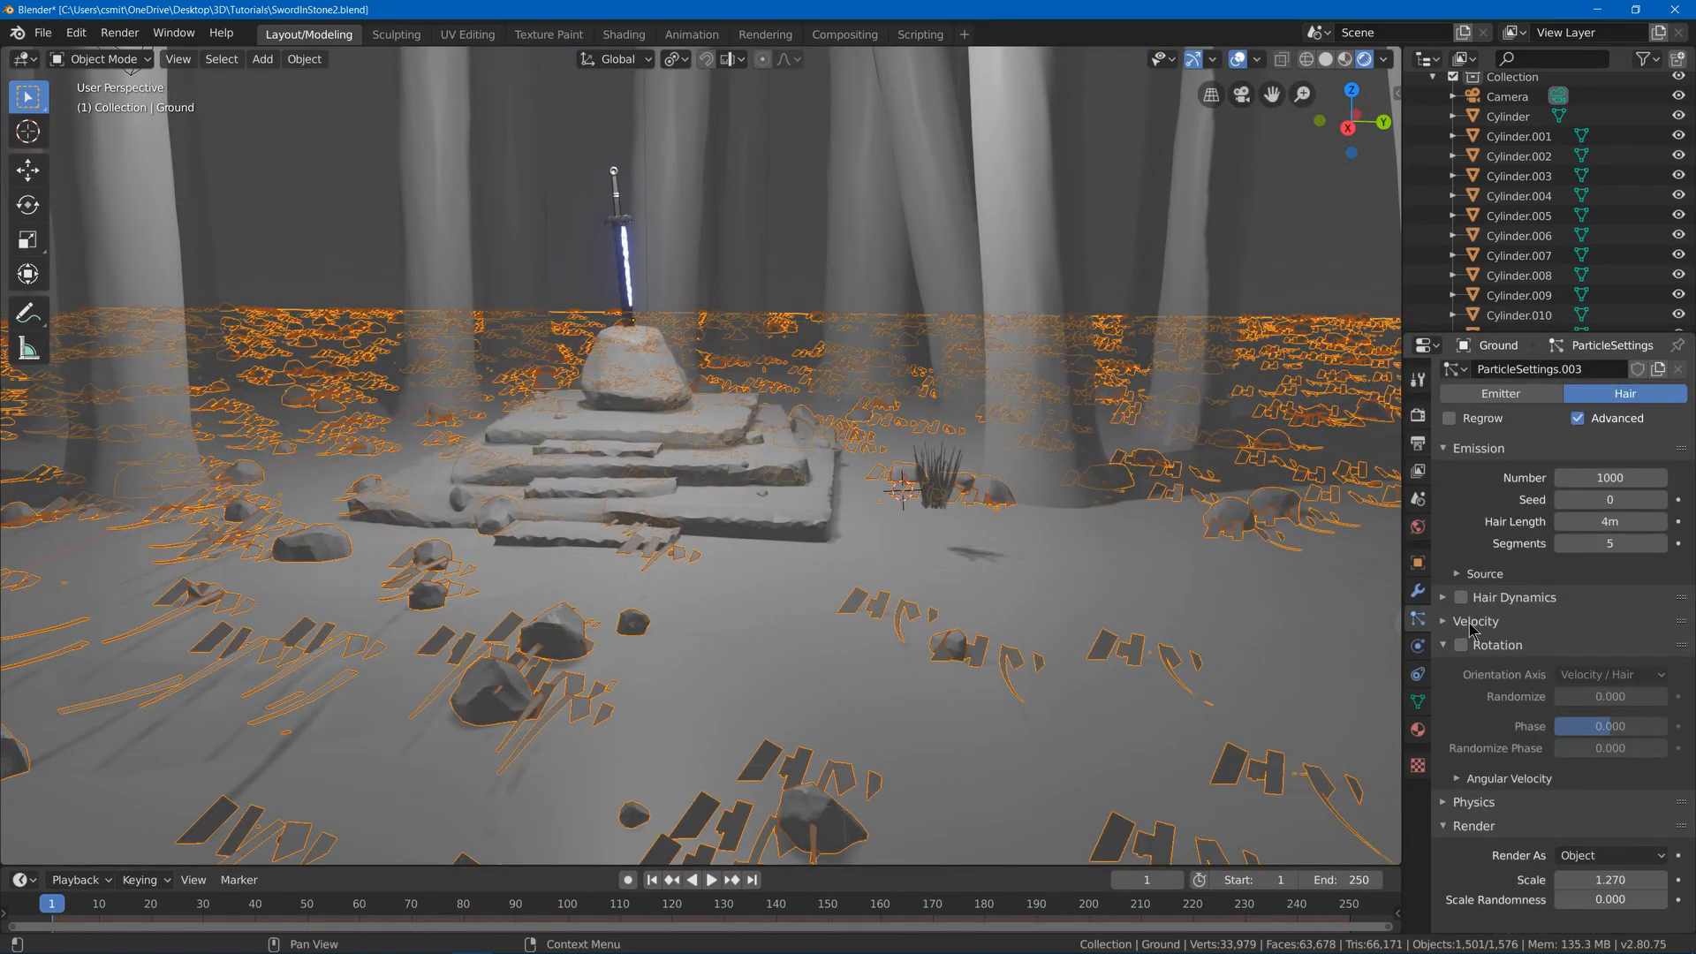
pyautogui.click(1460, 646)
pyautogui.click(1444, 645)
pyautogui.click(1444, 645)
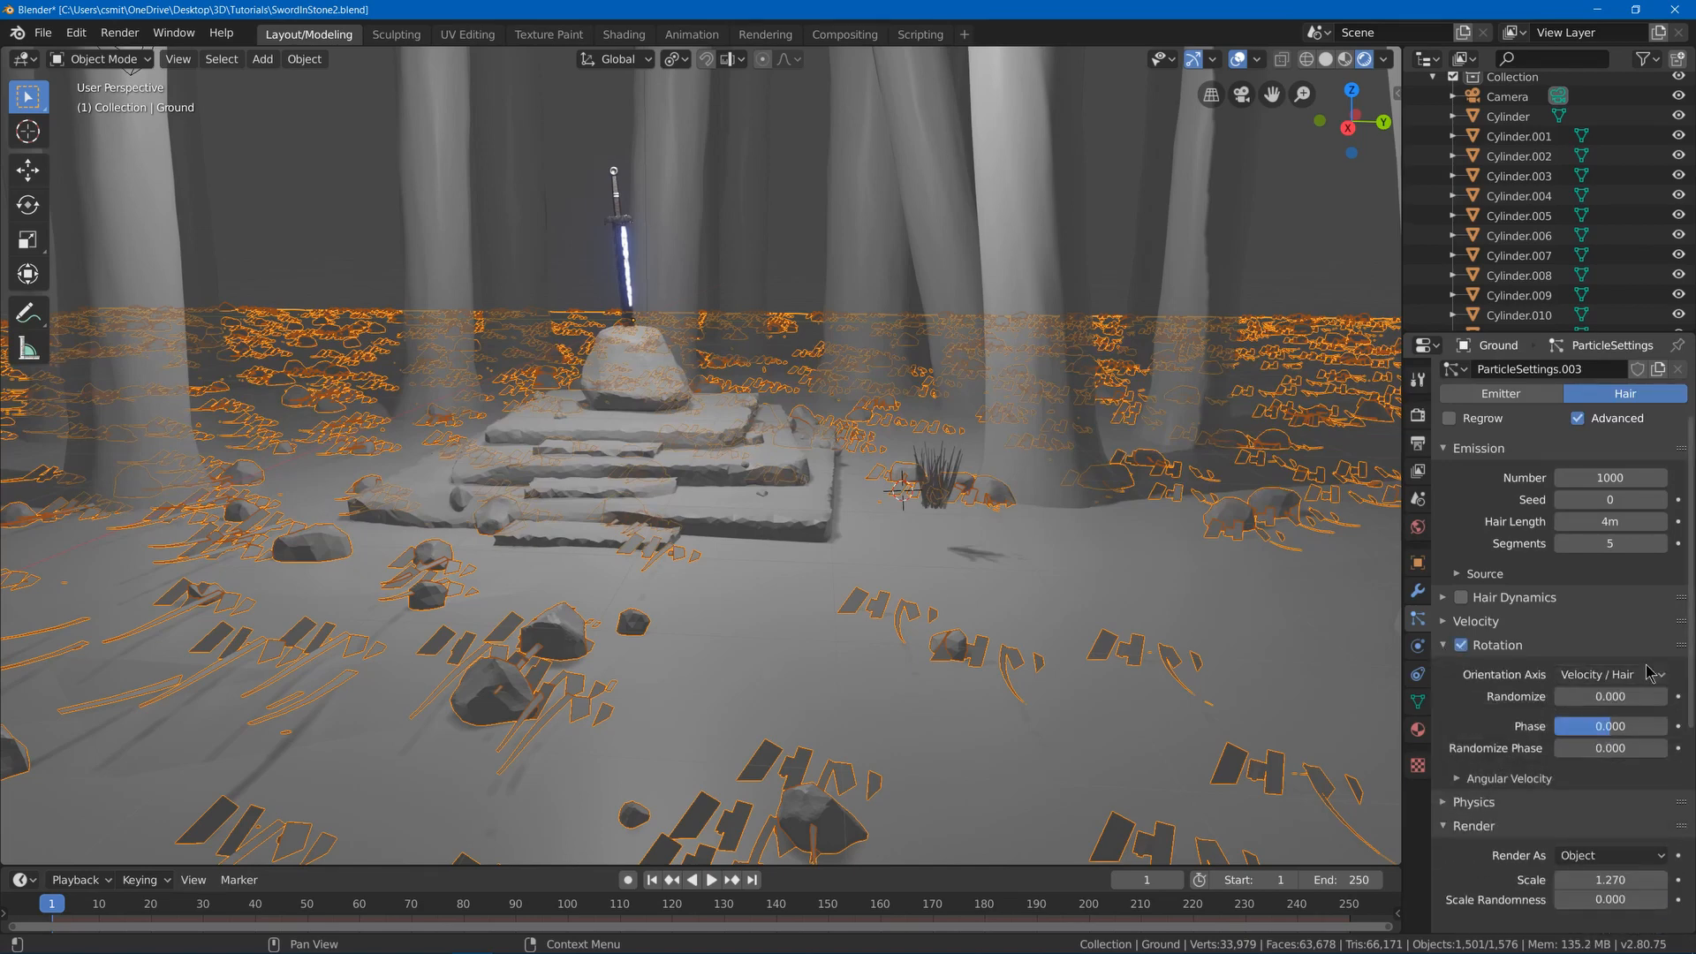
pyautogui.click(1601, 676)
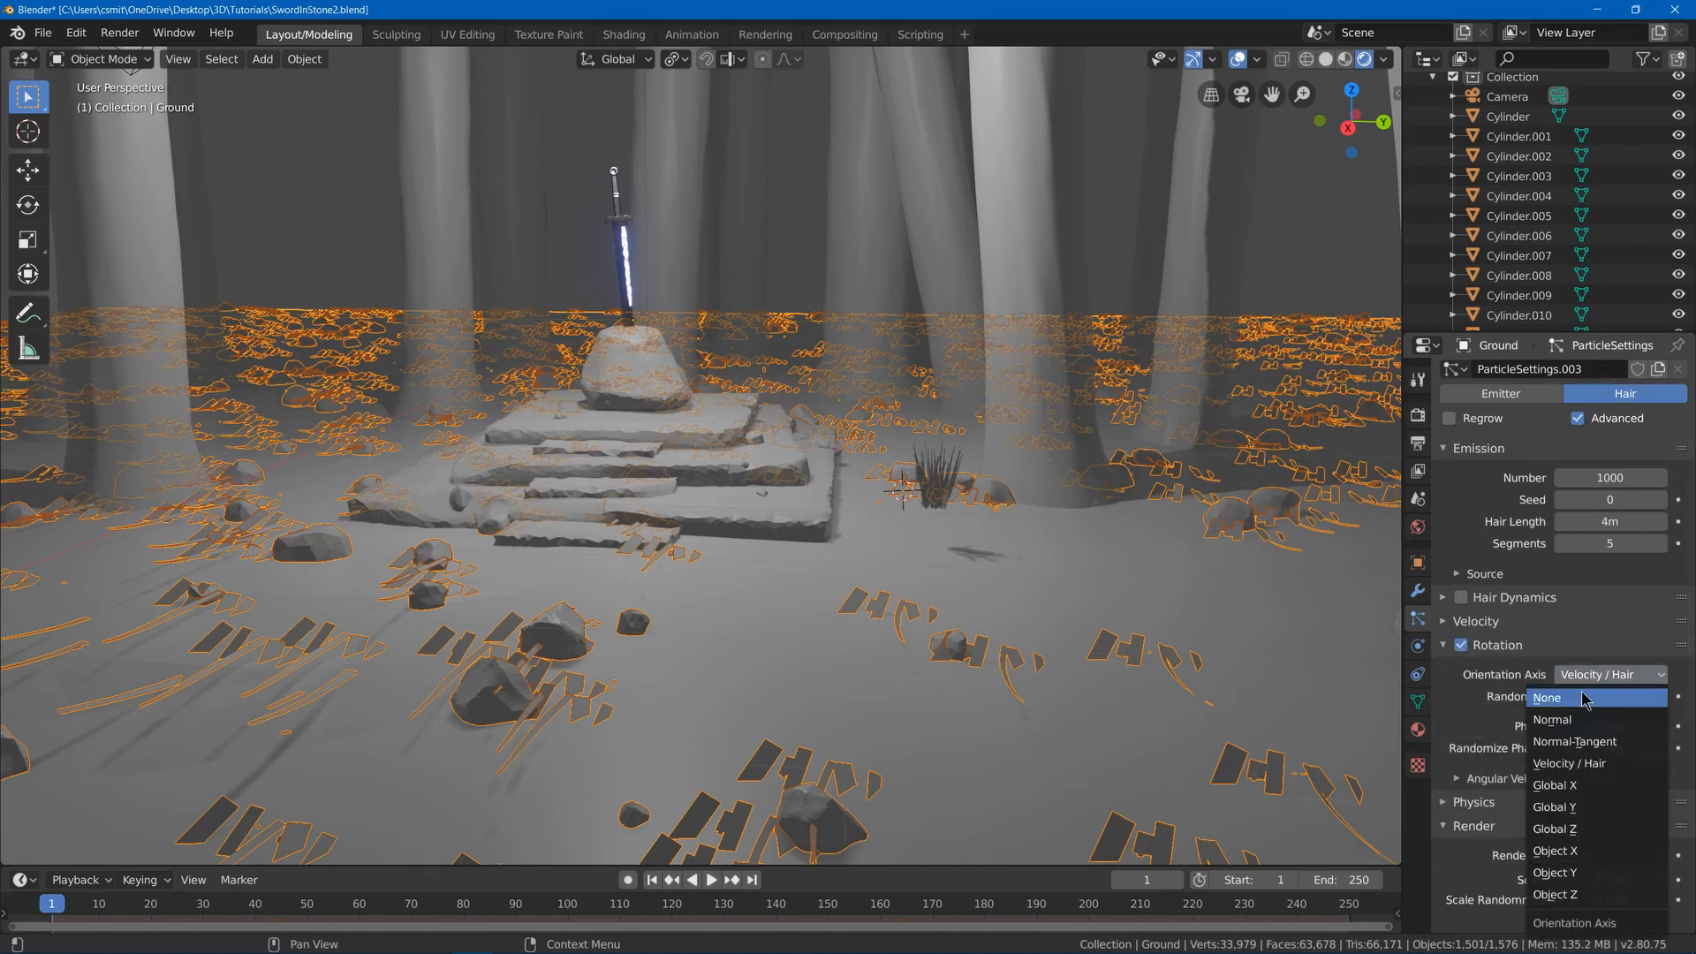
pyautogui.click(1597, 786)
# - Set the grass particles' render scale to 0.500, scale randomness to 0.584 and rotation Randomize to 0.202
pyautogui.scroll(-2, 1632, 752)
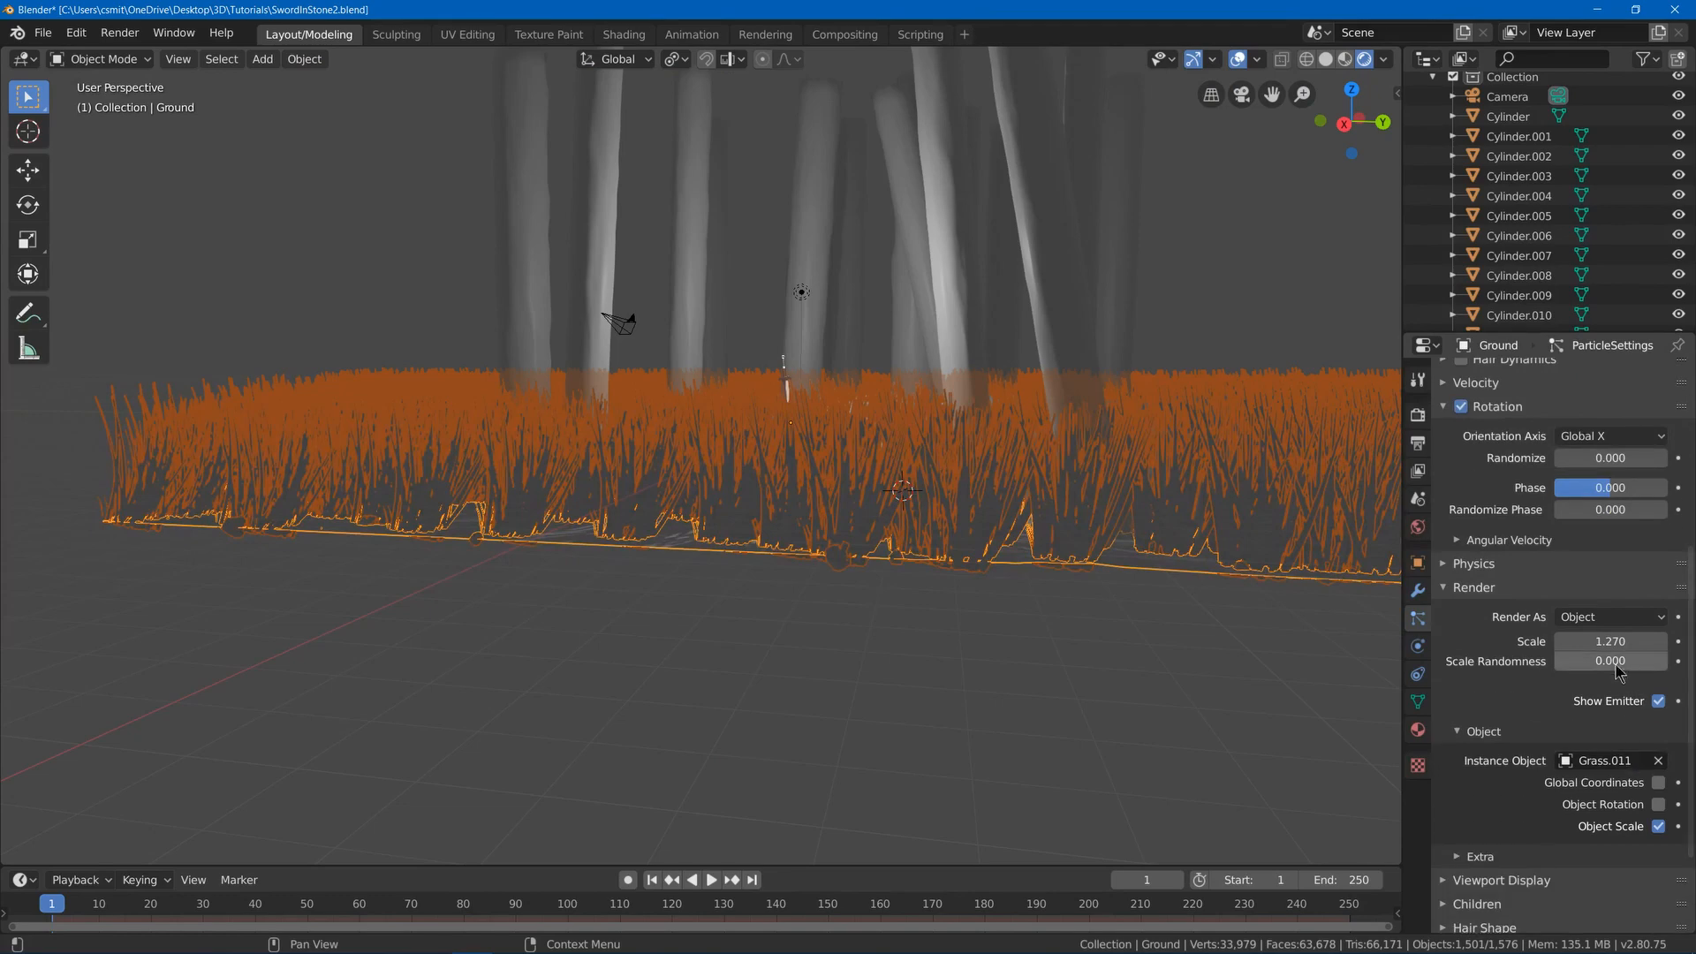
pyautogui.moveTo(1622, 644); pyautogui.dragTo(1661, 673)
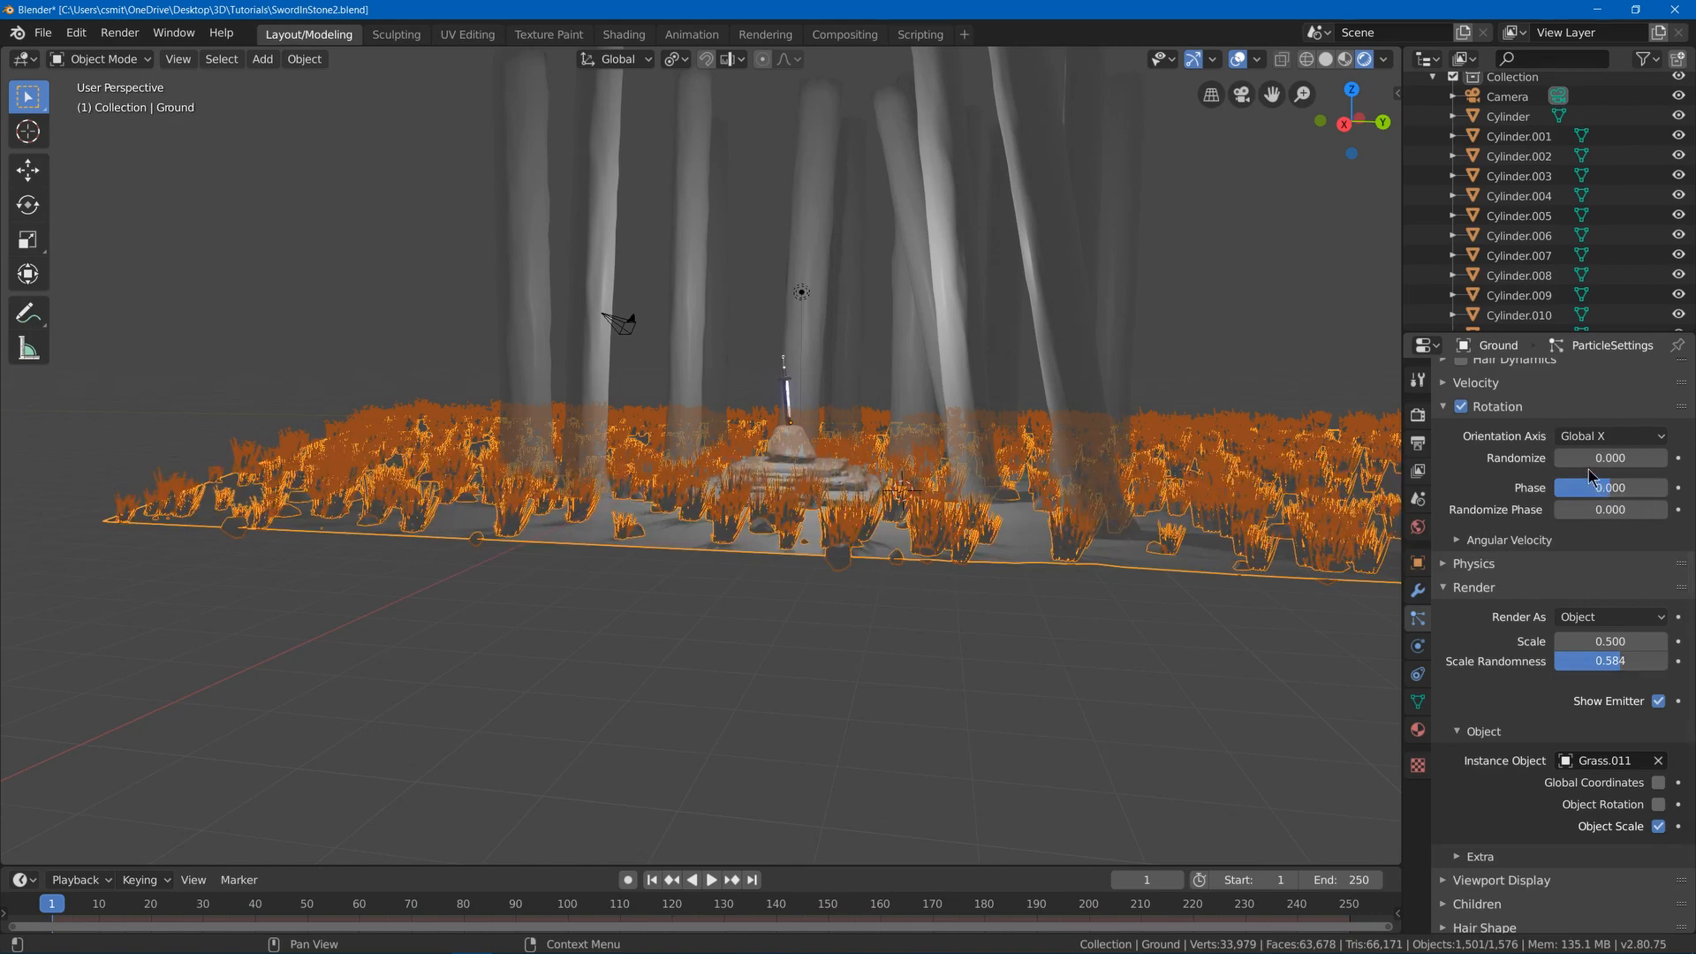
pyautogui.moveTo(1611, 458)
pyautogui.mouseDown()
pyautogui.moveTo(1650, 459)
pyautogui.moveTo(1633, 458)
pyautogui.mouseUp()
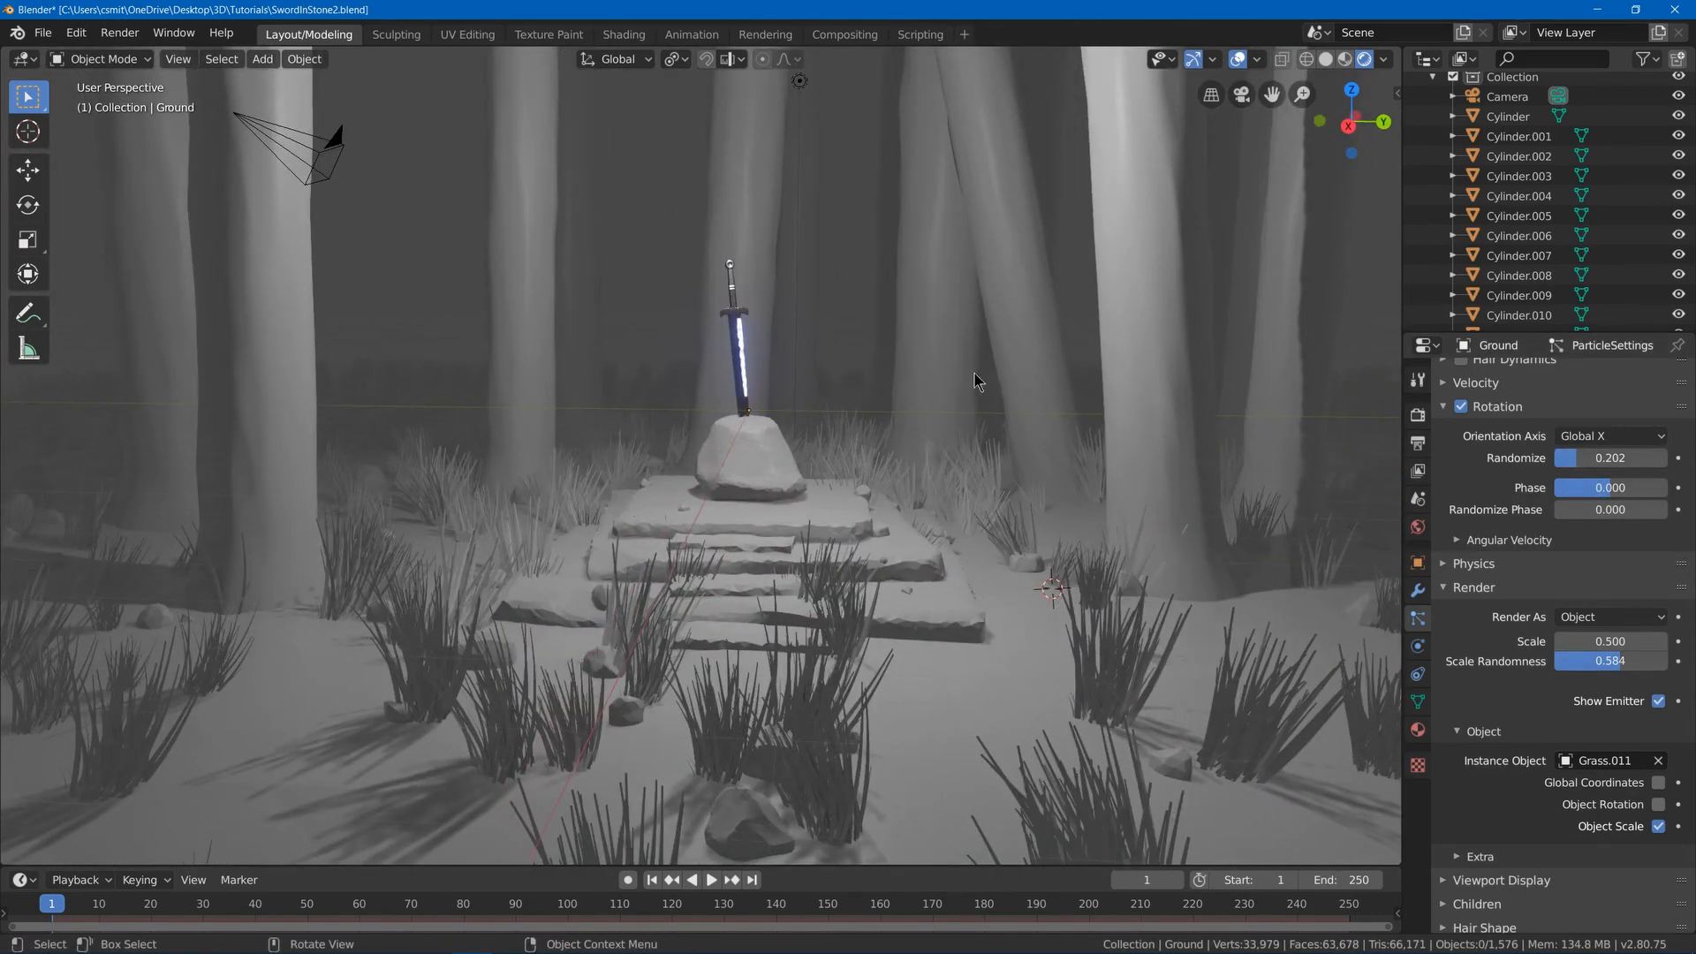
# - Reduce the Ground's grass particle number to 457 and save the file
pyautogui.scroll(8, 1619, 562)
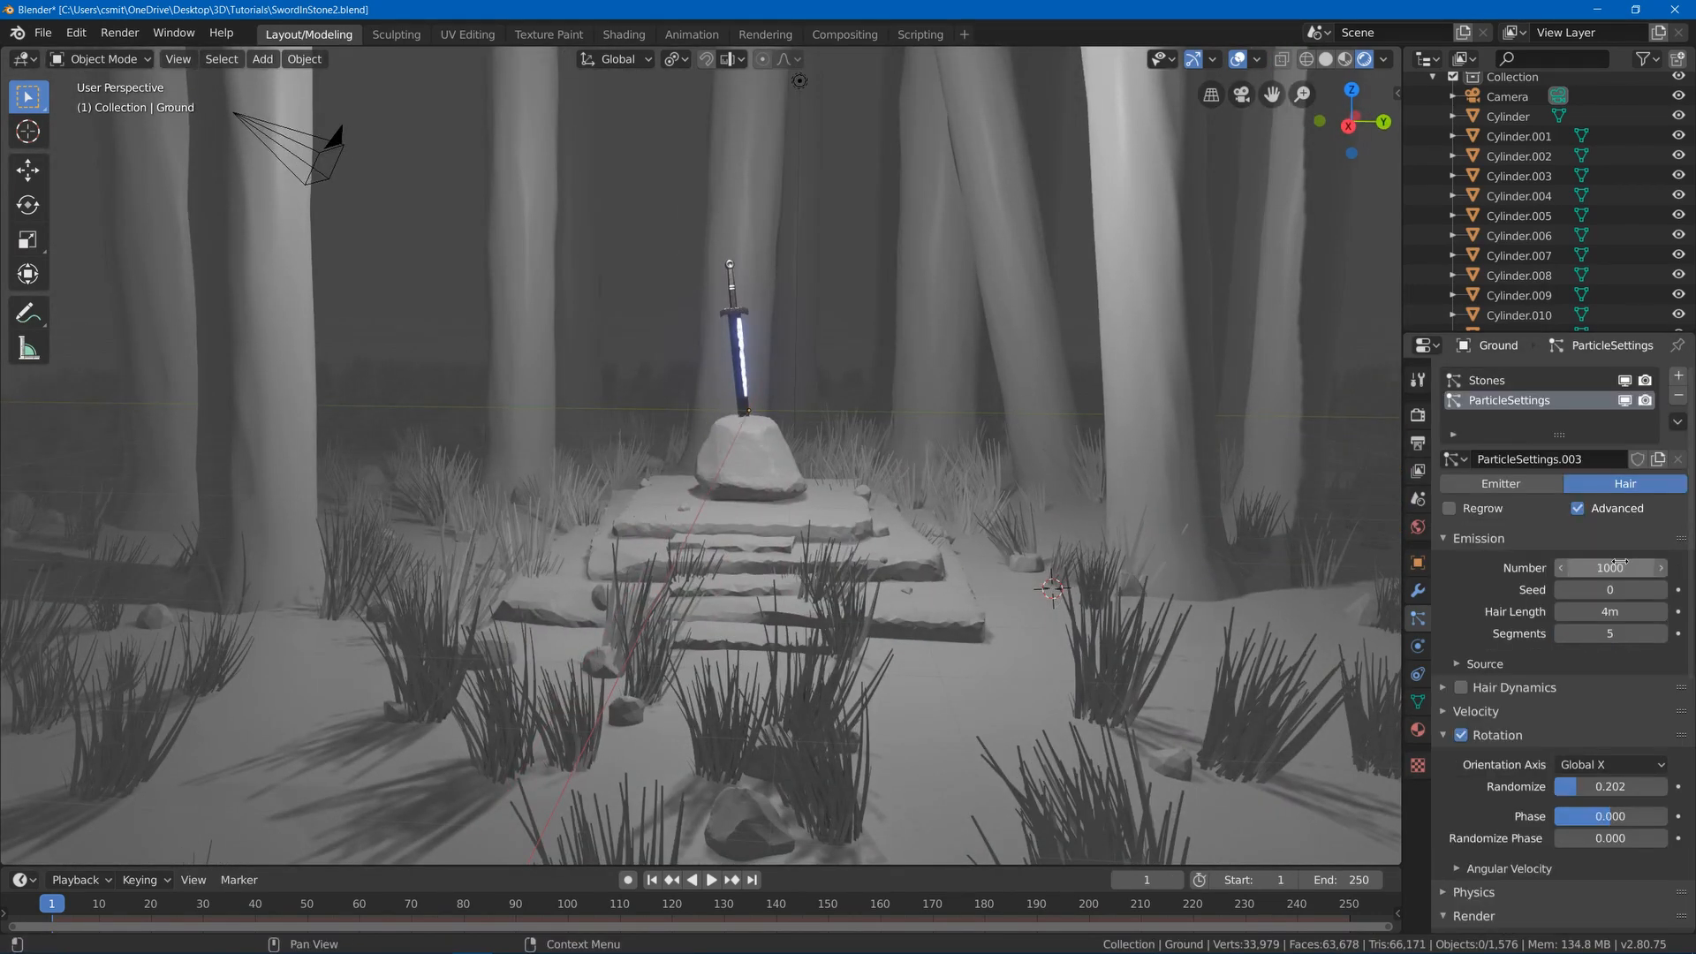
pyautogui.moveTo(1609, 567); pyautogui.dragTo(1550, 567)
pyautogui.hotkey('ctrl', 's')
pyautogui.scroll(-3, 1016, 619)
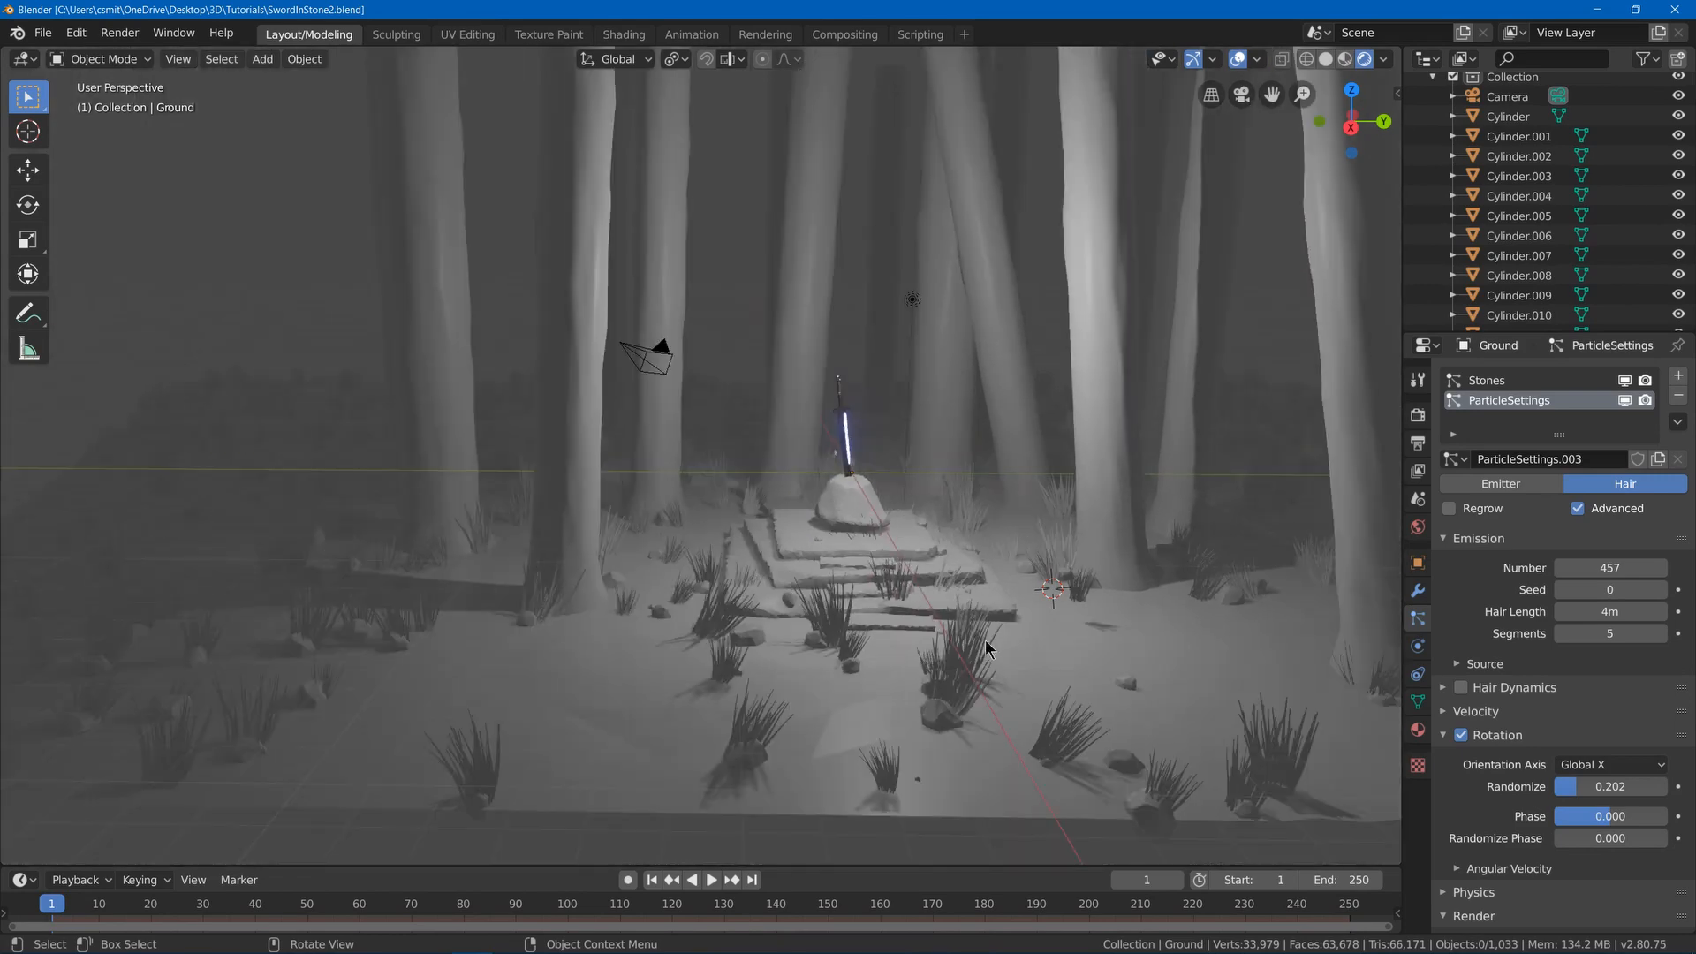
# - Switch the Ground to Weight Paint mode and add a vertex group named Grass to it
pyautogui.press('a')
pyautogui.press('Tab')
pyautogui.press('Tab')
pyautogui.click(101, 58)
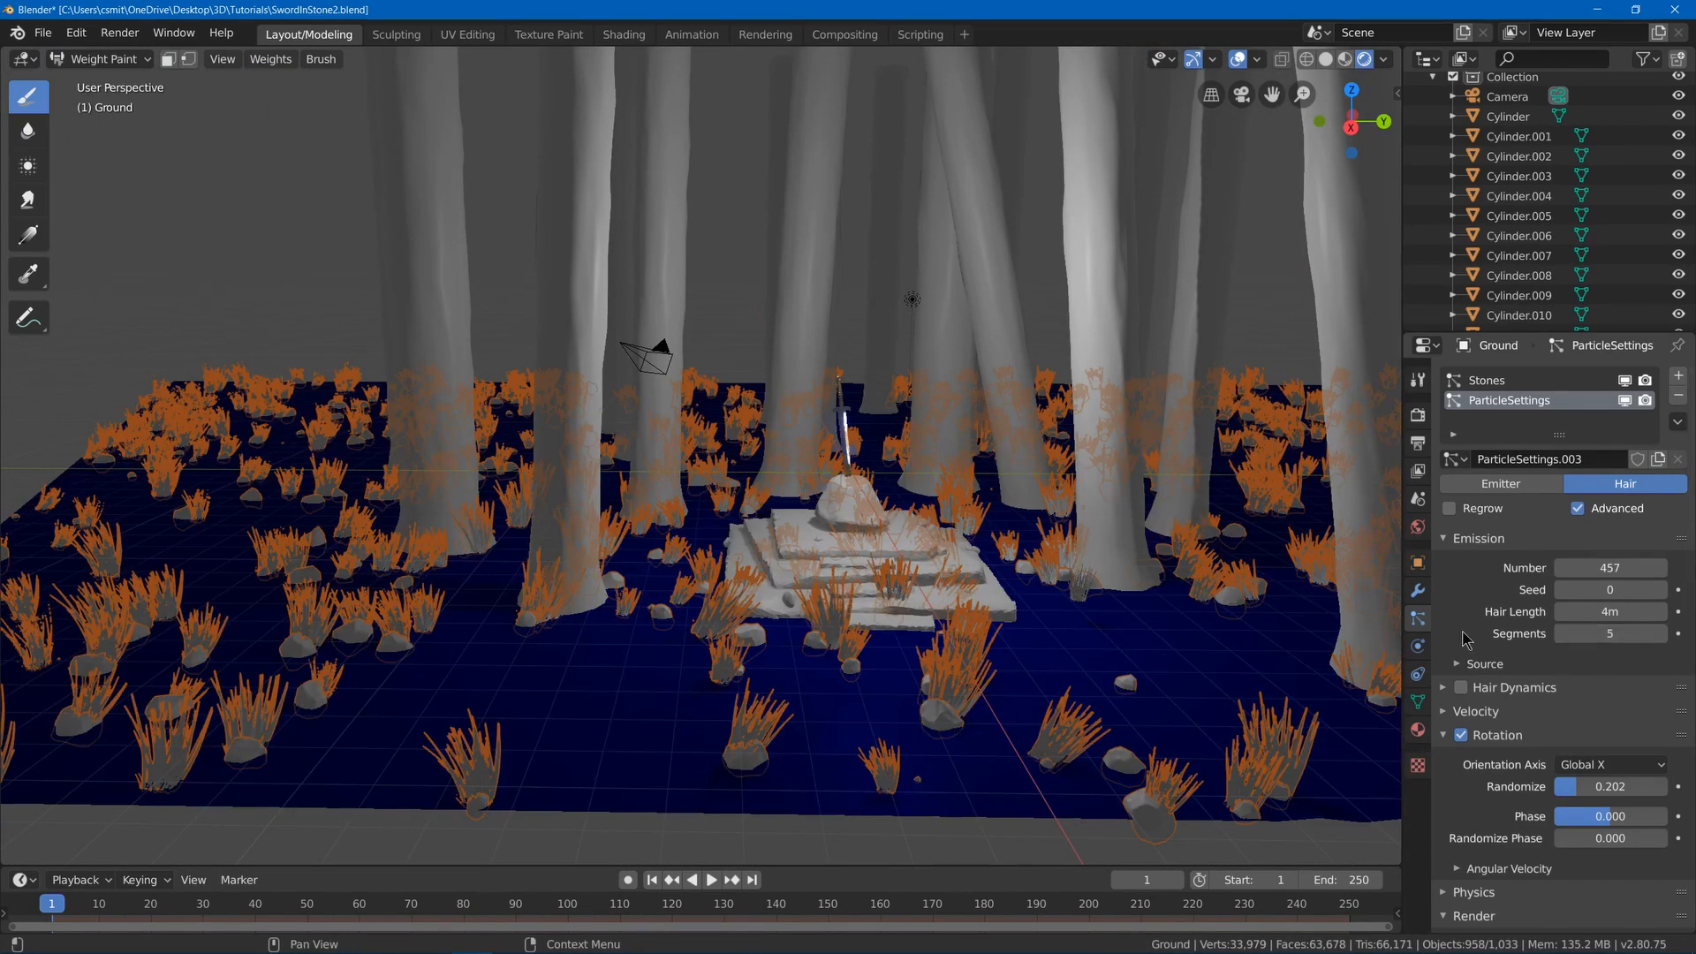
pyautogui.click(1420, 700)
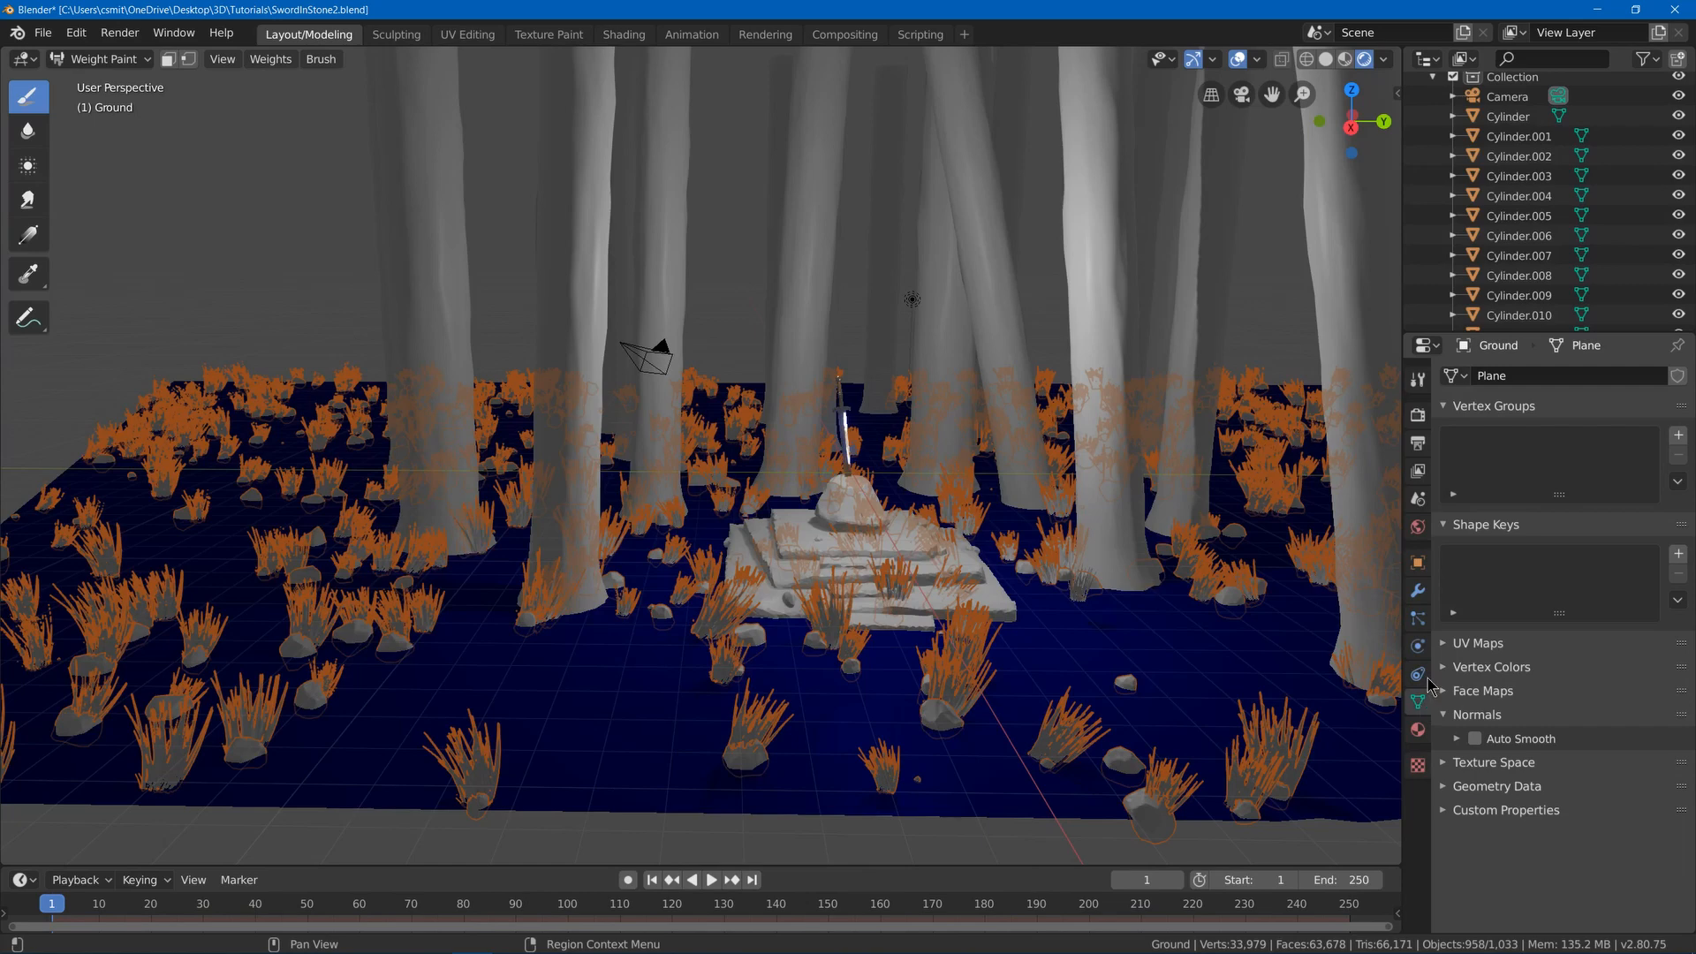
pyautogui.click(1677, 436)
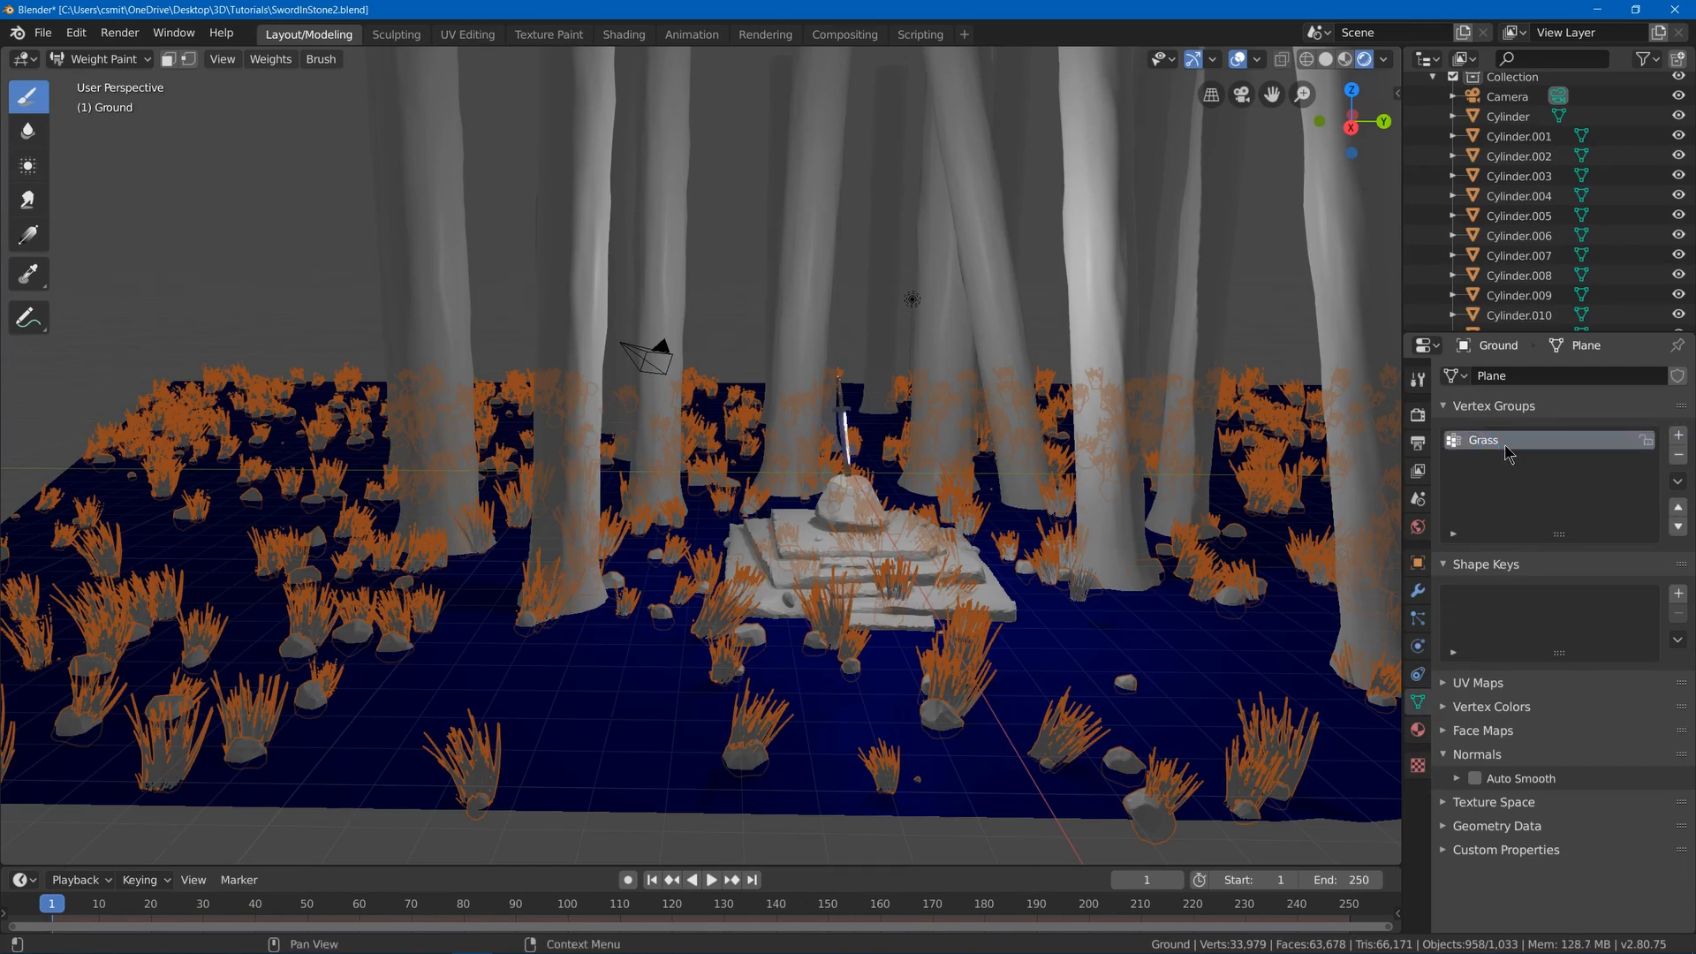
# - Paint Grass weight on the ground in a curve around the platform's front and between the trees on both sides
pyautogui.moveTo(513, 654)
pyautogui.mouseDown()
pyautogui.moveTo(689, 716)
pyautogui.moveTo(459, 654)
pyautogui.moveTo(500, 663)
pyautogui.moveTo(530, 636)
pyautogui.moveTo(490, 570)
pyautogui.moveTo(455, 711)
pyautogui.moveTo(848, 733)
pyautogui.moveTo(1105, 663)
pyautogui.moveTo(1245, 654)
pyautogui.moveTo(1091, 738)
pyautogui.moveTo(1087, 601)
pyautogui.moveTo(1055, 524)
pyautogui.mouseUp()
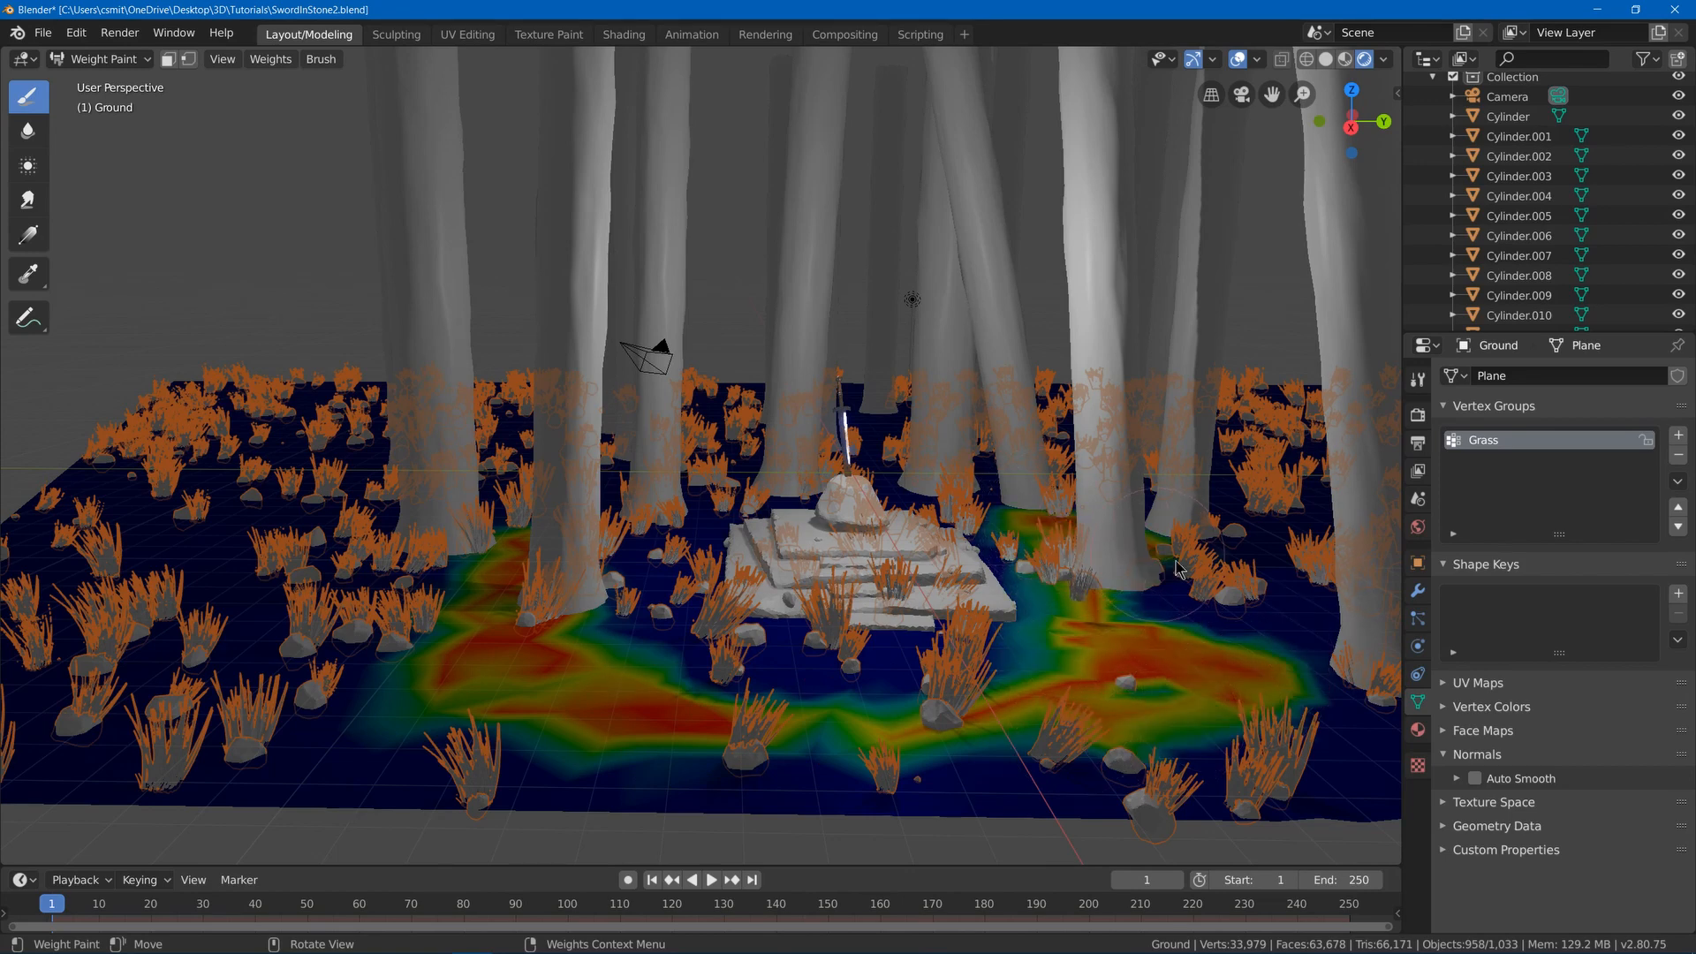
pyautogui.moveTo(1273, 539); pyautogui.dragTo(1205, 643)
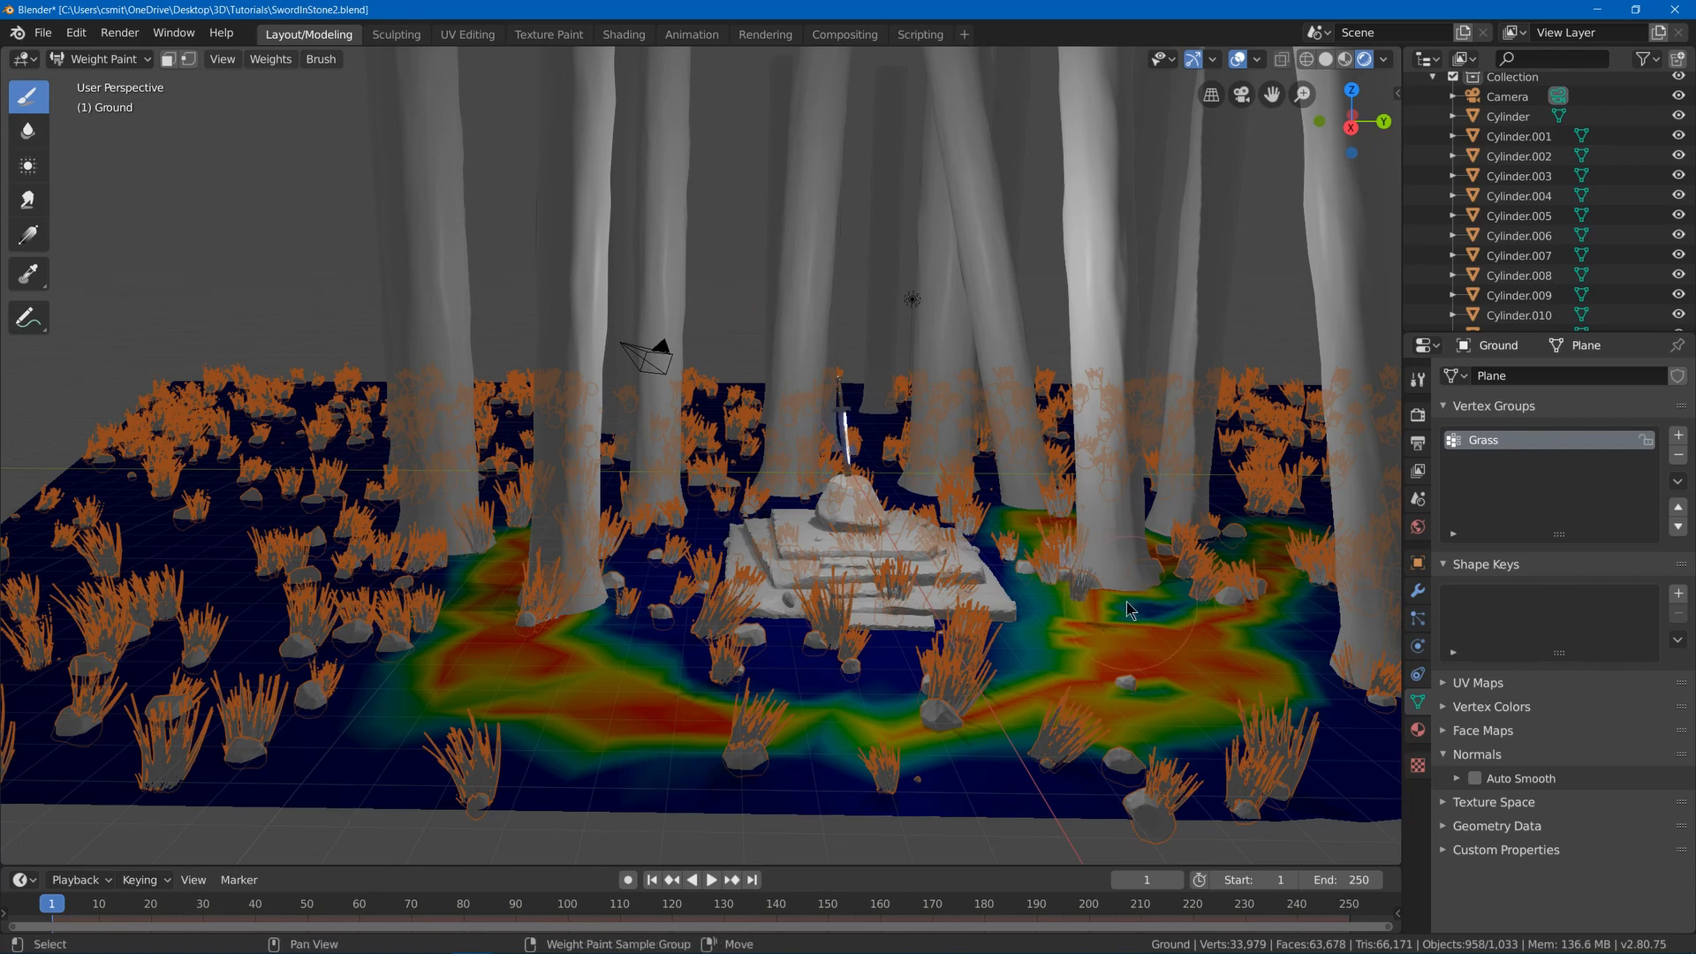
# - Set the brush weight to 1.000 and paint more Grass patches behind and beside the platform and across its front path
pyautogui.press('n')
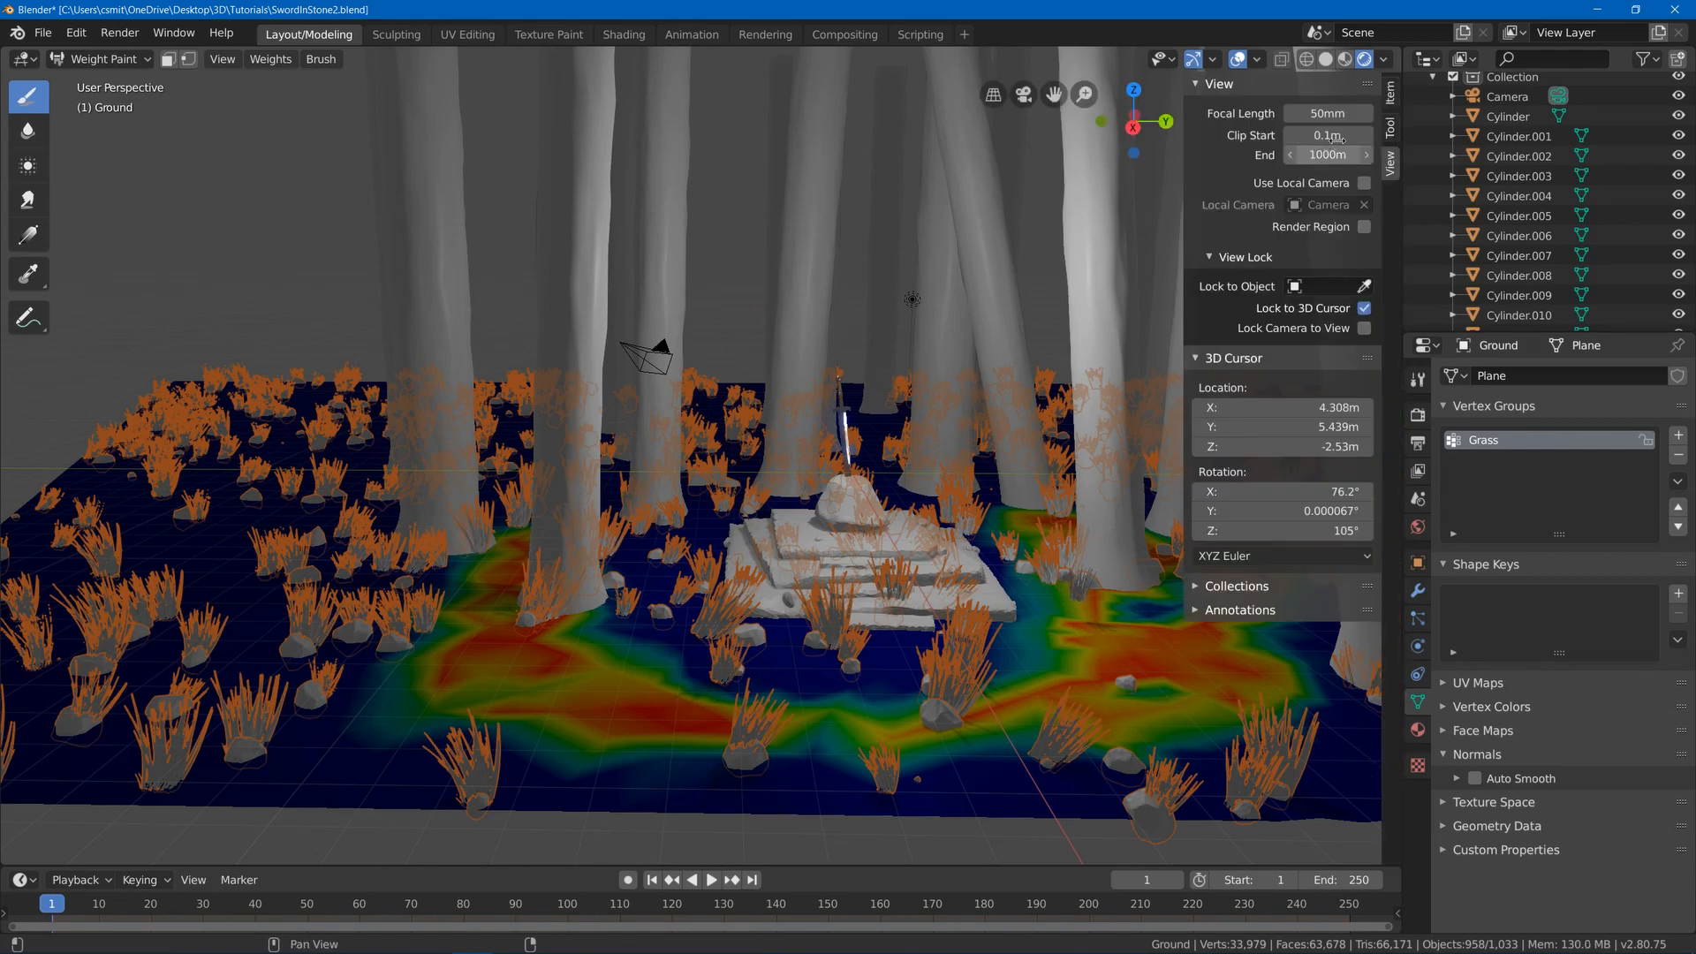
pyautogui.click(1391, 128)
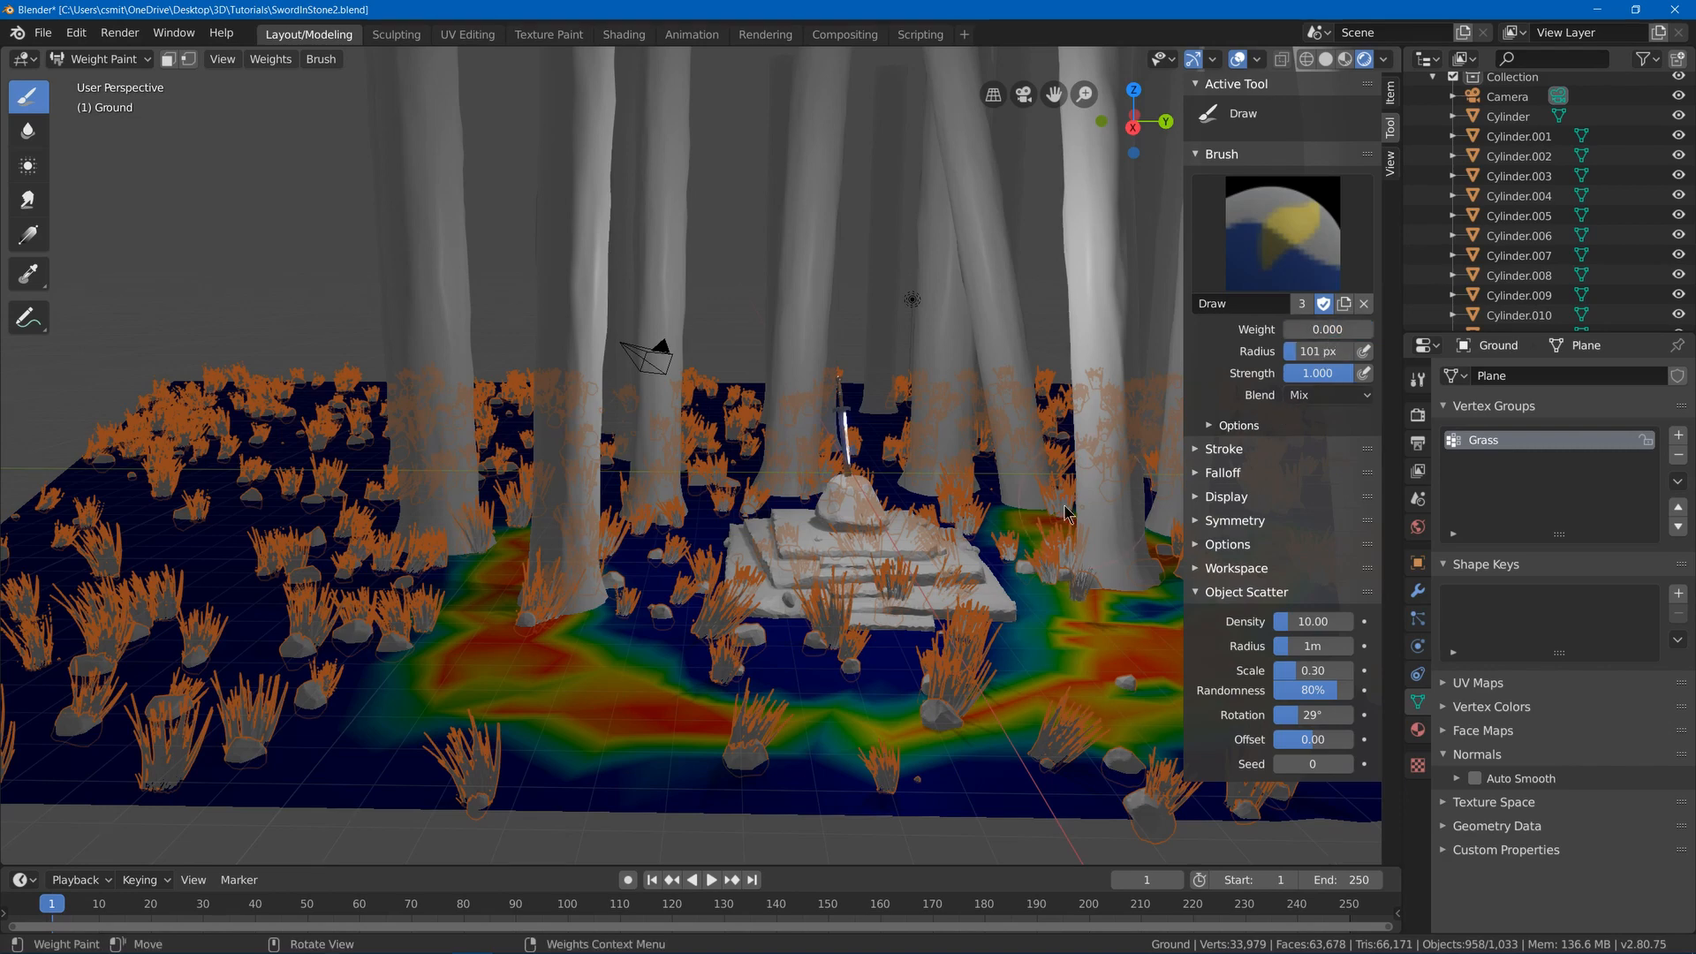
pyautogui.moveTo(1096, 499); pyautogui.dragTo(1096, 558, button='middle')
pyautogui.keyDown('shift'); pyautogui.moveTo(1095, 558); pyautogui.dragTo(887, 555, button='middle'); pyautogui.keyUp('shift')
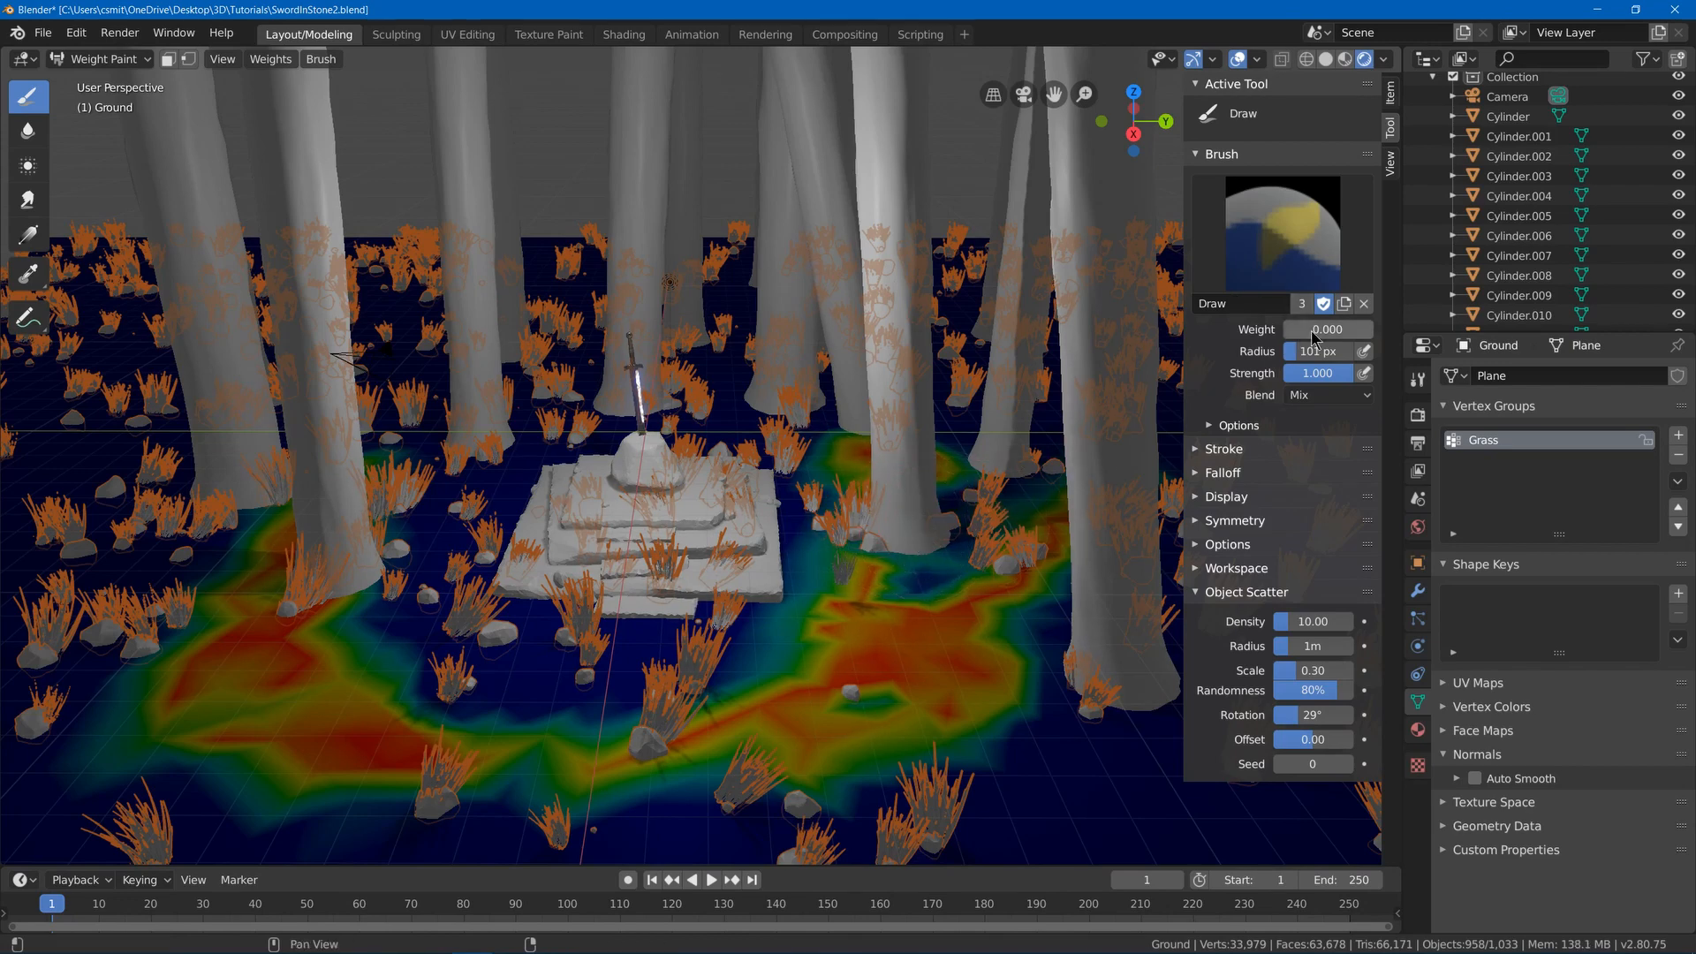
pyautogui.moveTo(1292, 330); pyautogui.dragTo(1374, 330)
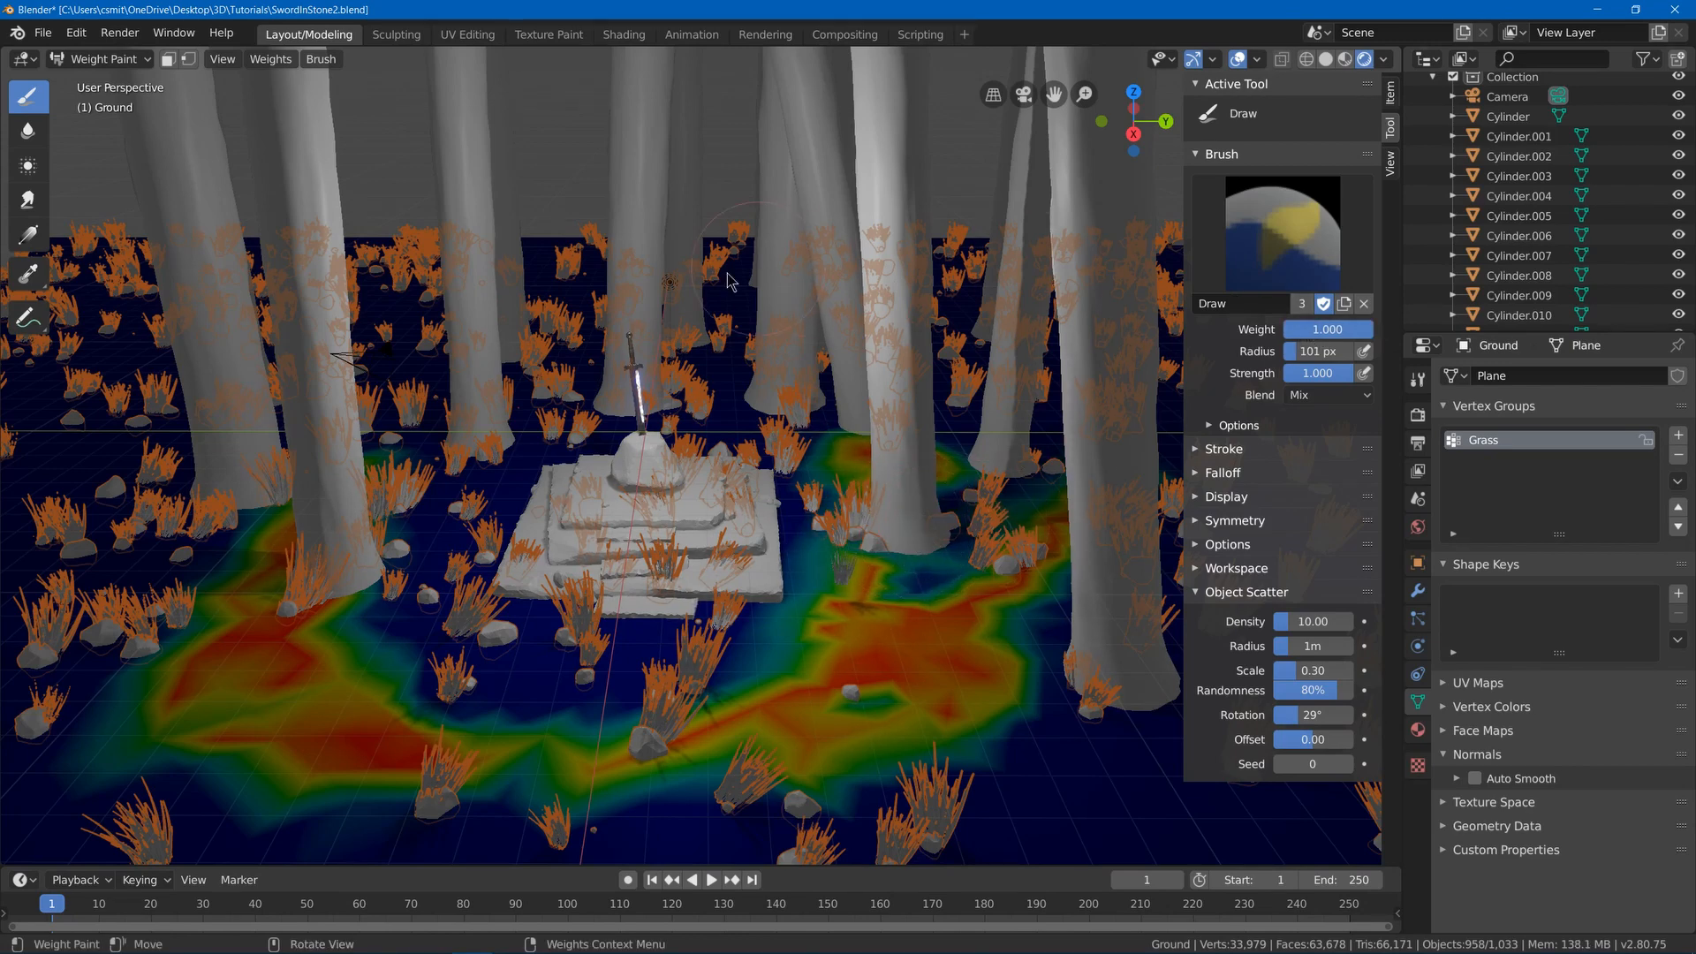
pyautogui.moveTo(425, 506)
pyautogui.mouseDown()
pyautogui.moveTo(477, 495)
pyautogui.moveTo(441, 526)
pyautogui.moveTo(495, 513)
pyautogui.mouseUp()
pyautogui.moveTo(139, 542); pyautogui.dragTo(133, 605)
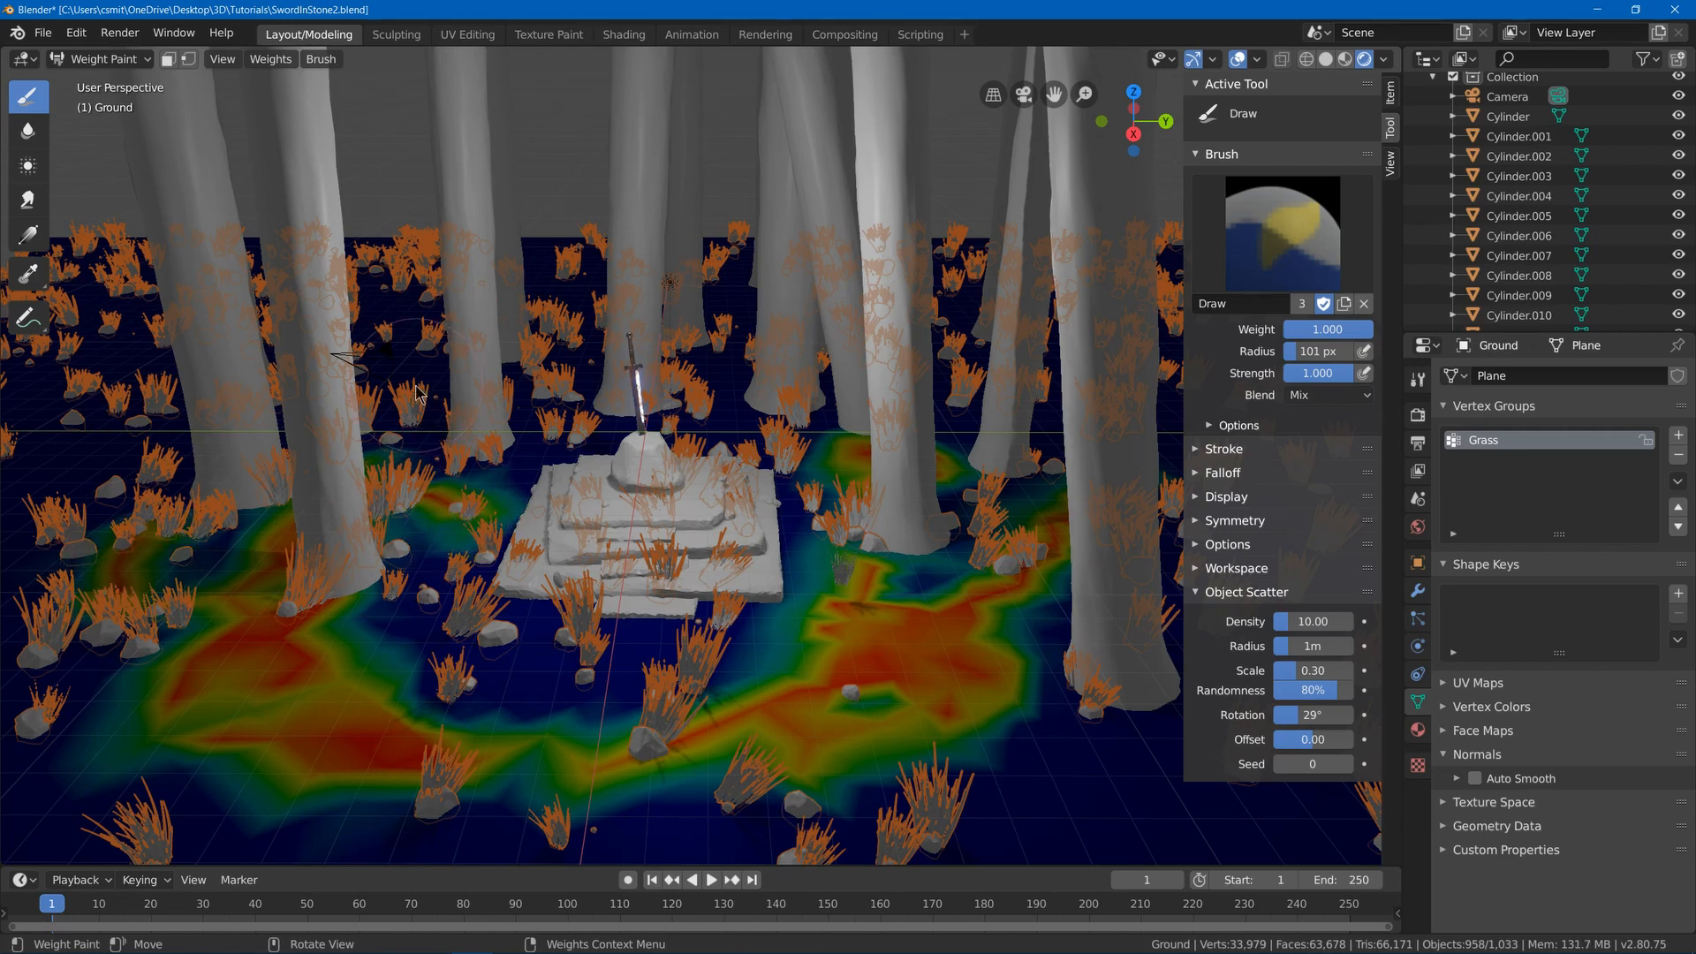
pyautogui.moveTo(417, 392); pyautogui.dragTo(954, 391)
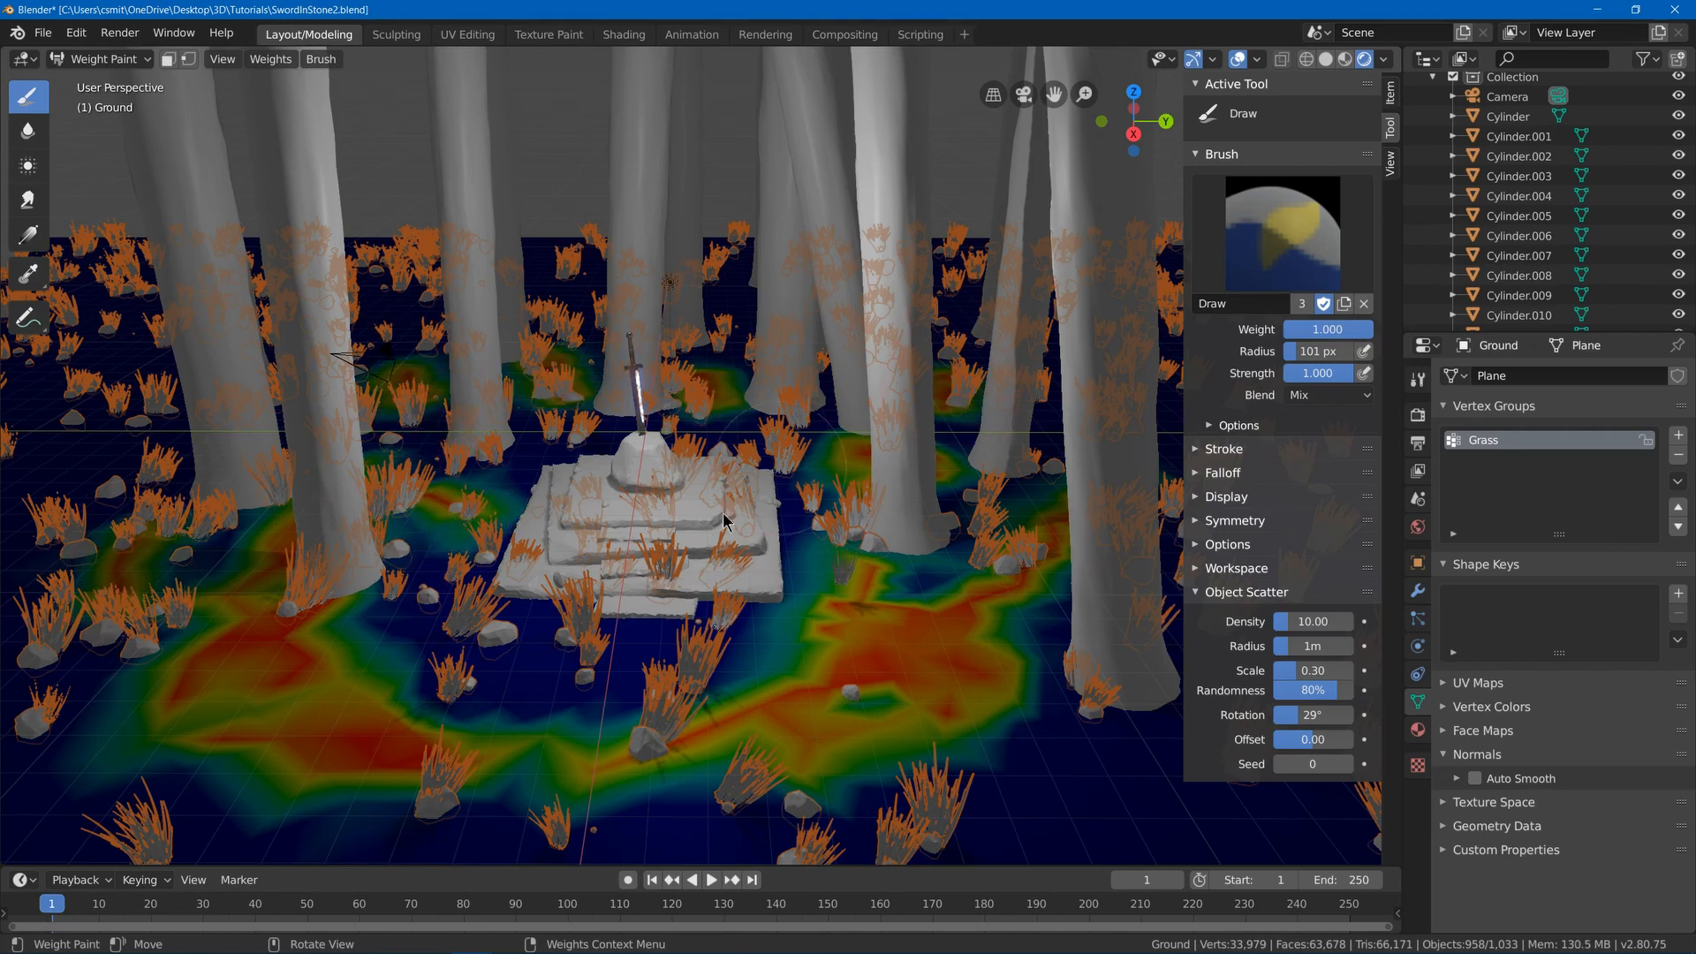
pyautogui.moveTo(1035, 436); pyautogui.dragTo(1016, 393, button='middle')
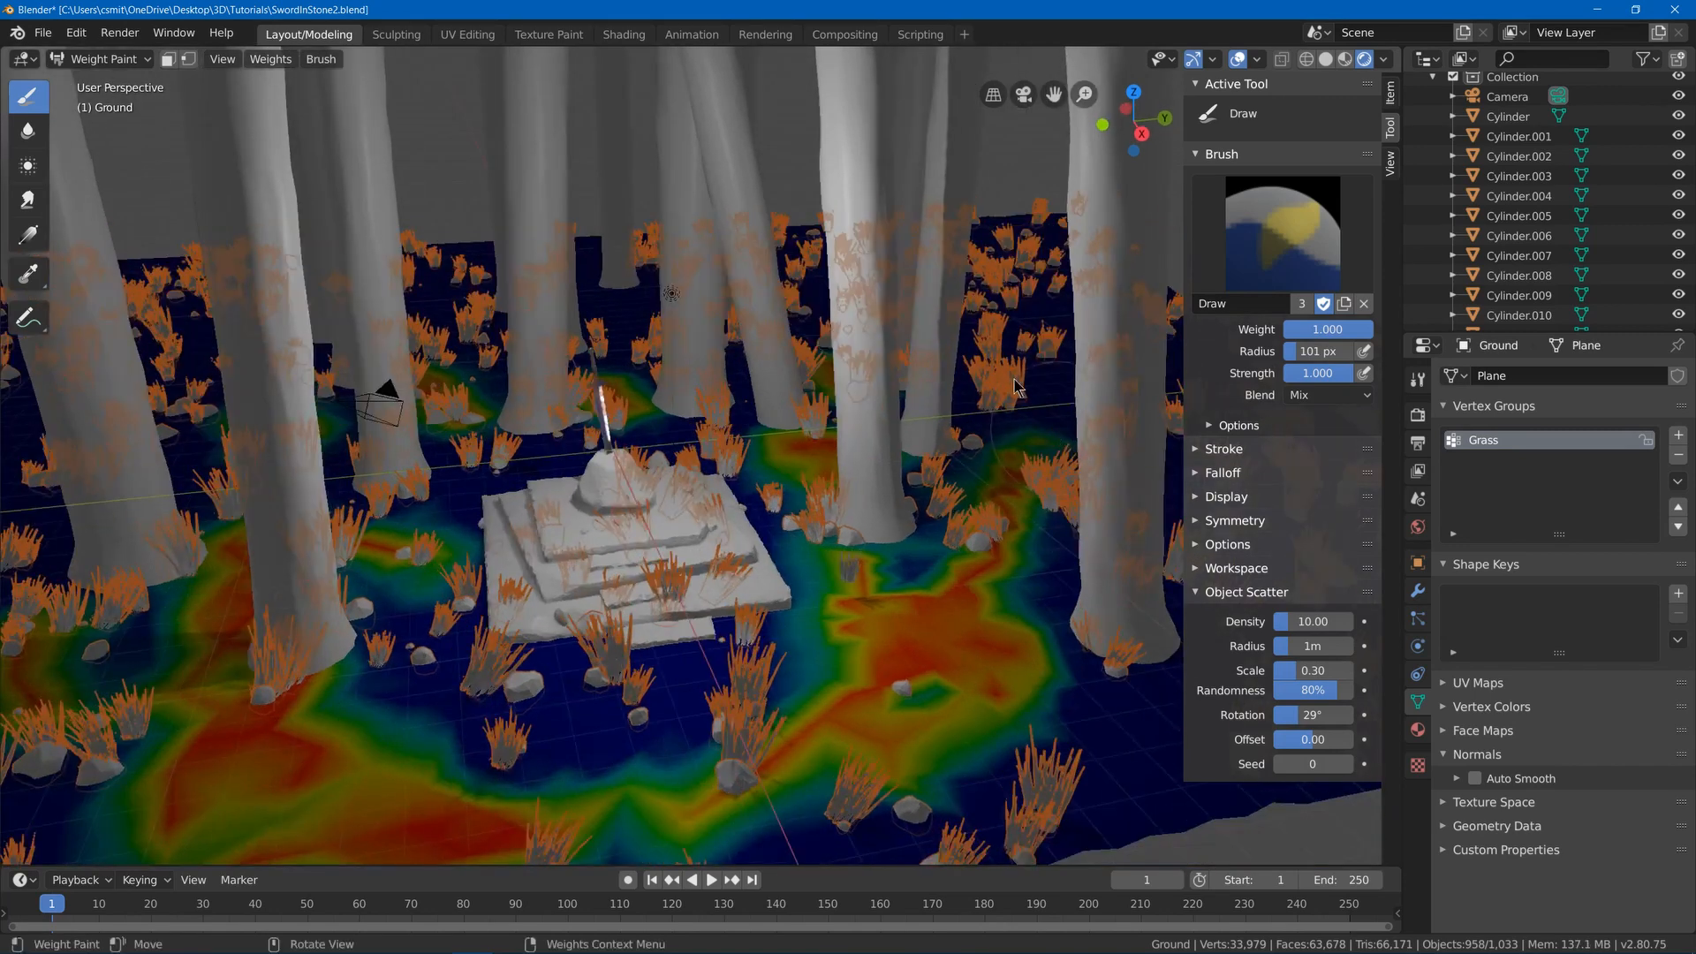
pyautogui.moveTo(1008, 408); pyautogui.dragTo(1018, 430)
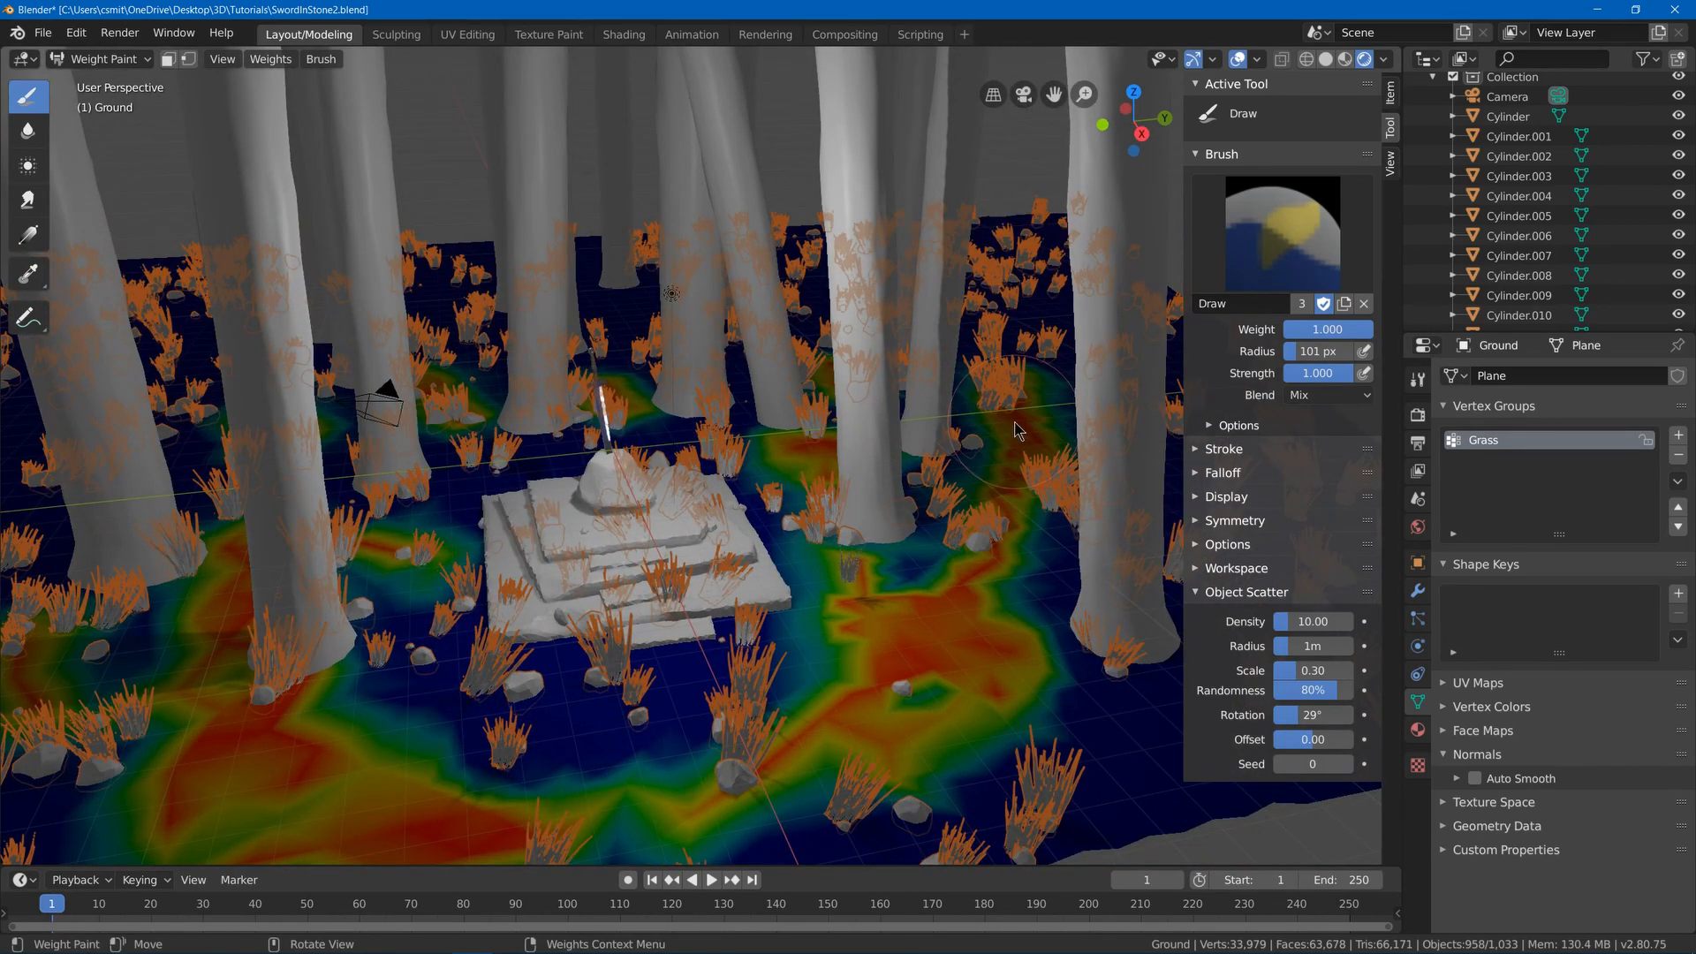
pyautogui.moveTo(626, 729); pyautogui.dragTo(540, 744)
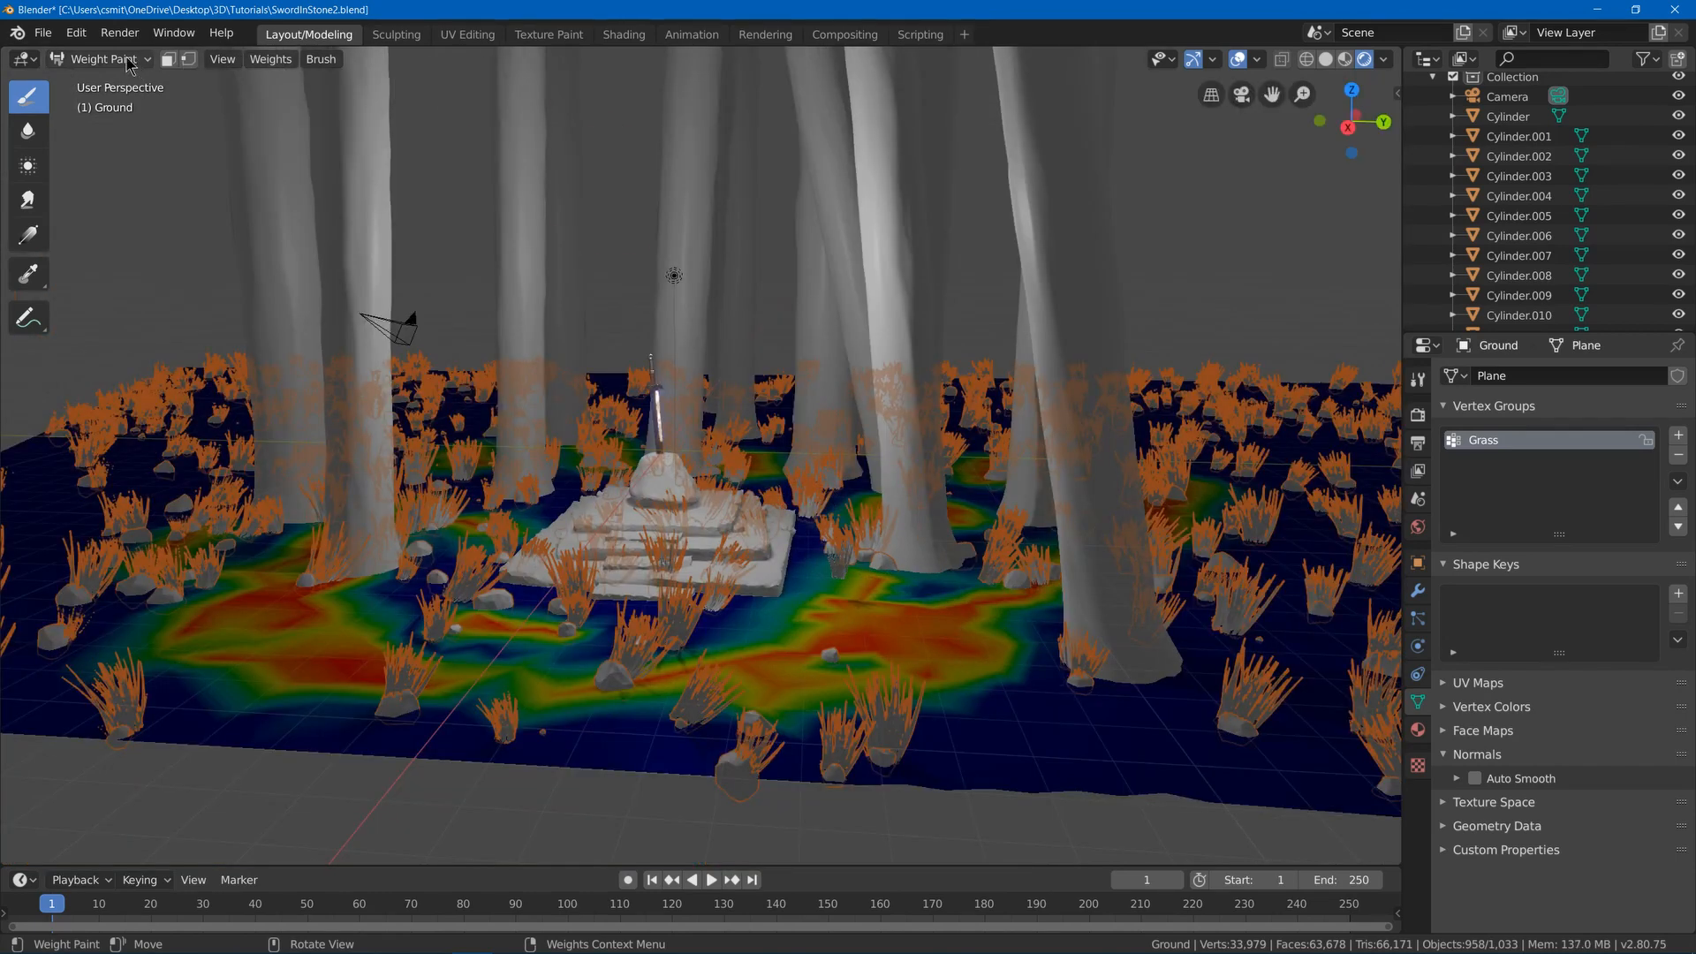
# - Return the Ground to Object Mode, assign the Grass vertex group to the grass particles' Density, and deselect everything
pyautogui.click(130, 62)
pyautogui.click(115, 83)
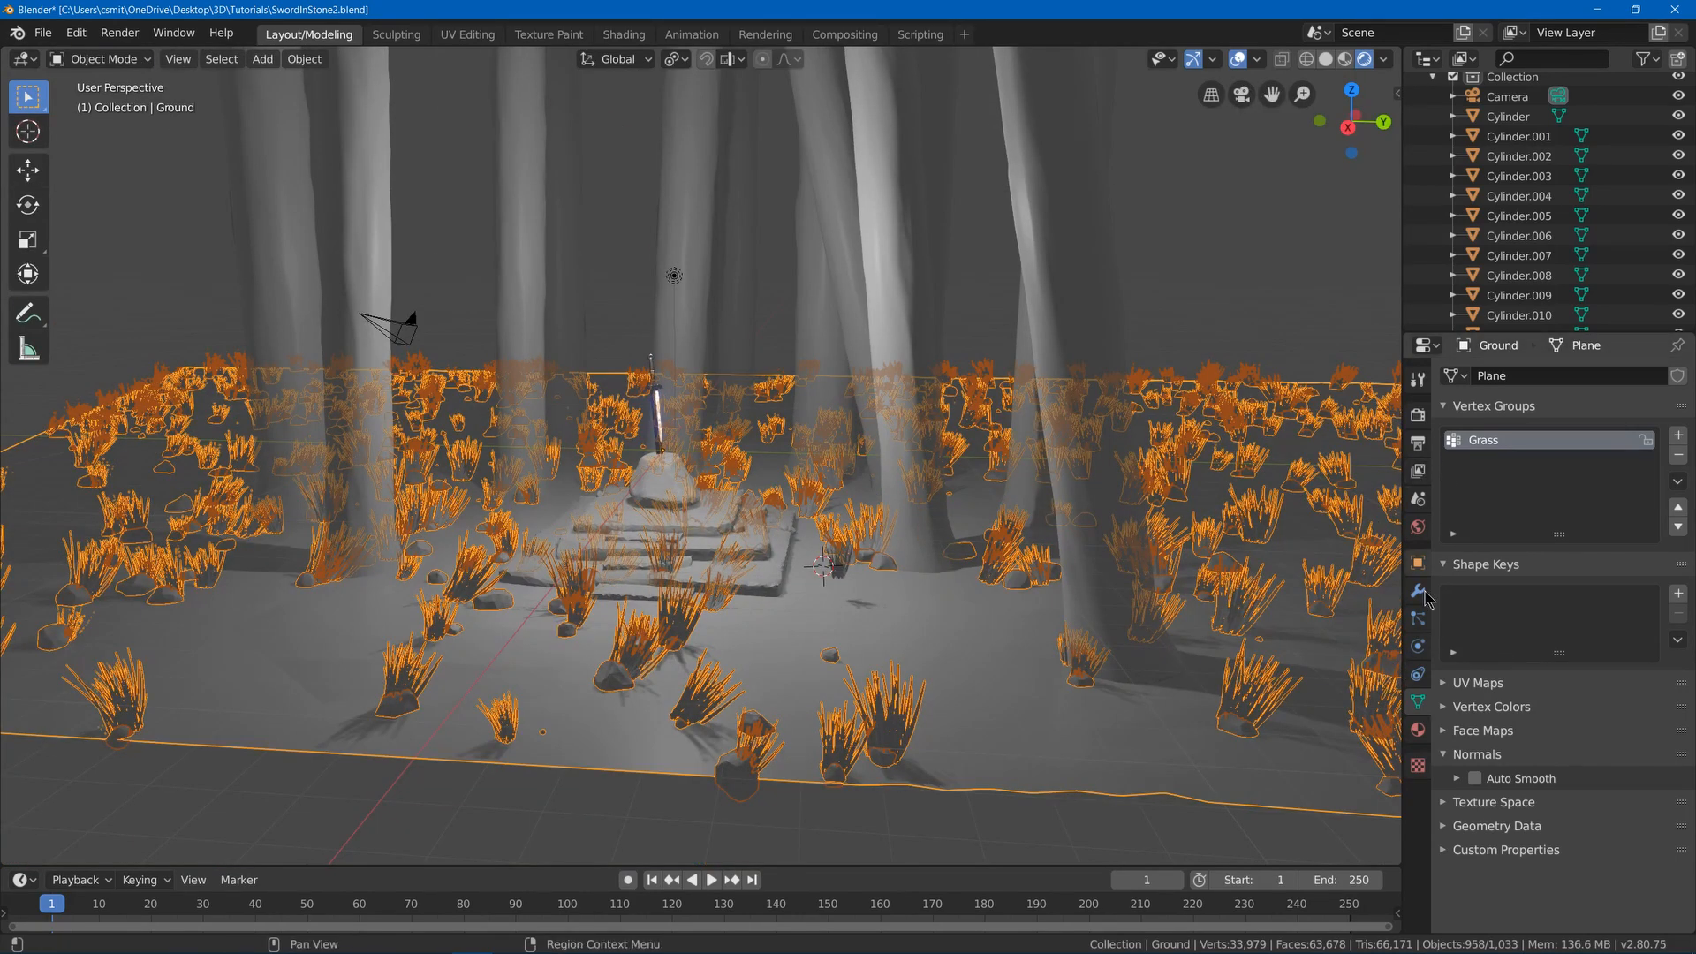
pyautogui.click(1418, 620)
pyautogui.scroll(-10, 1569, 612)
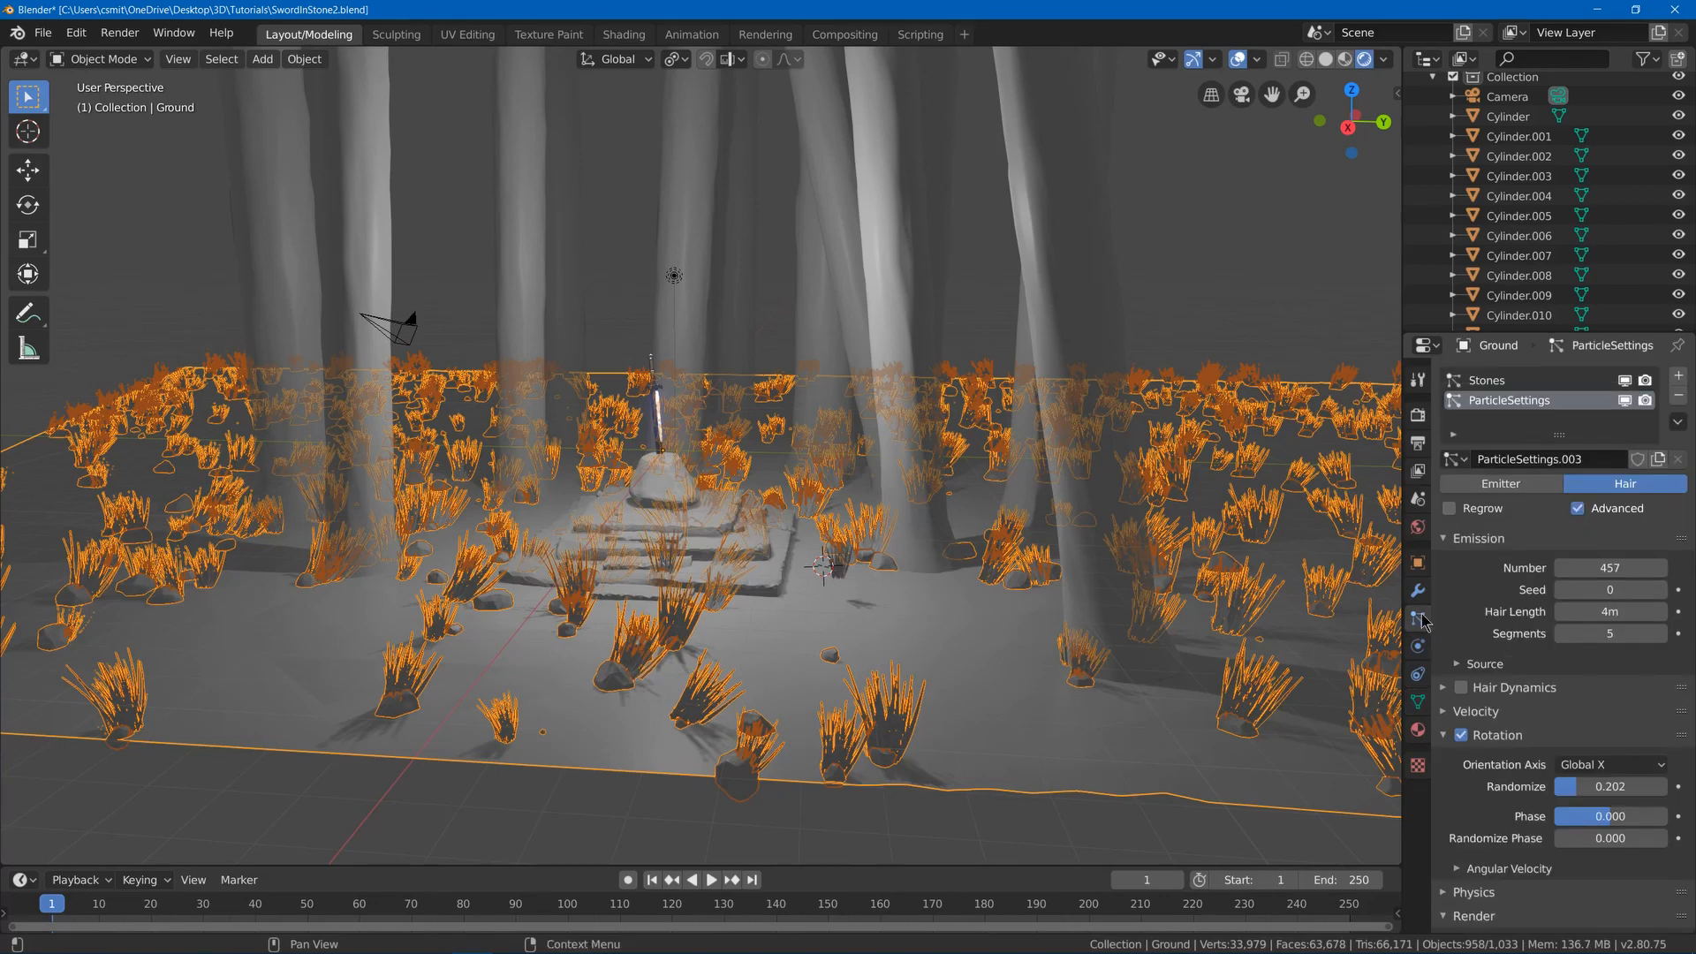
pyautogui.scroll(-3, 1568, 613)
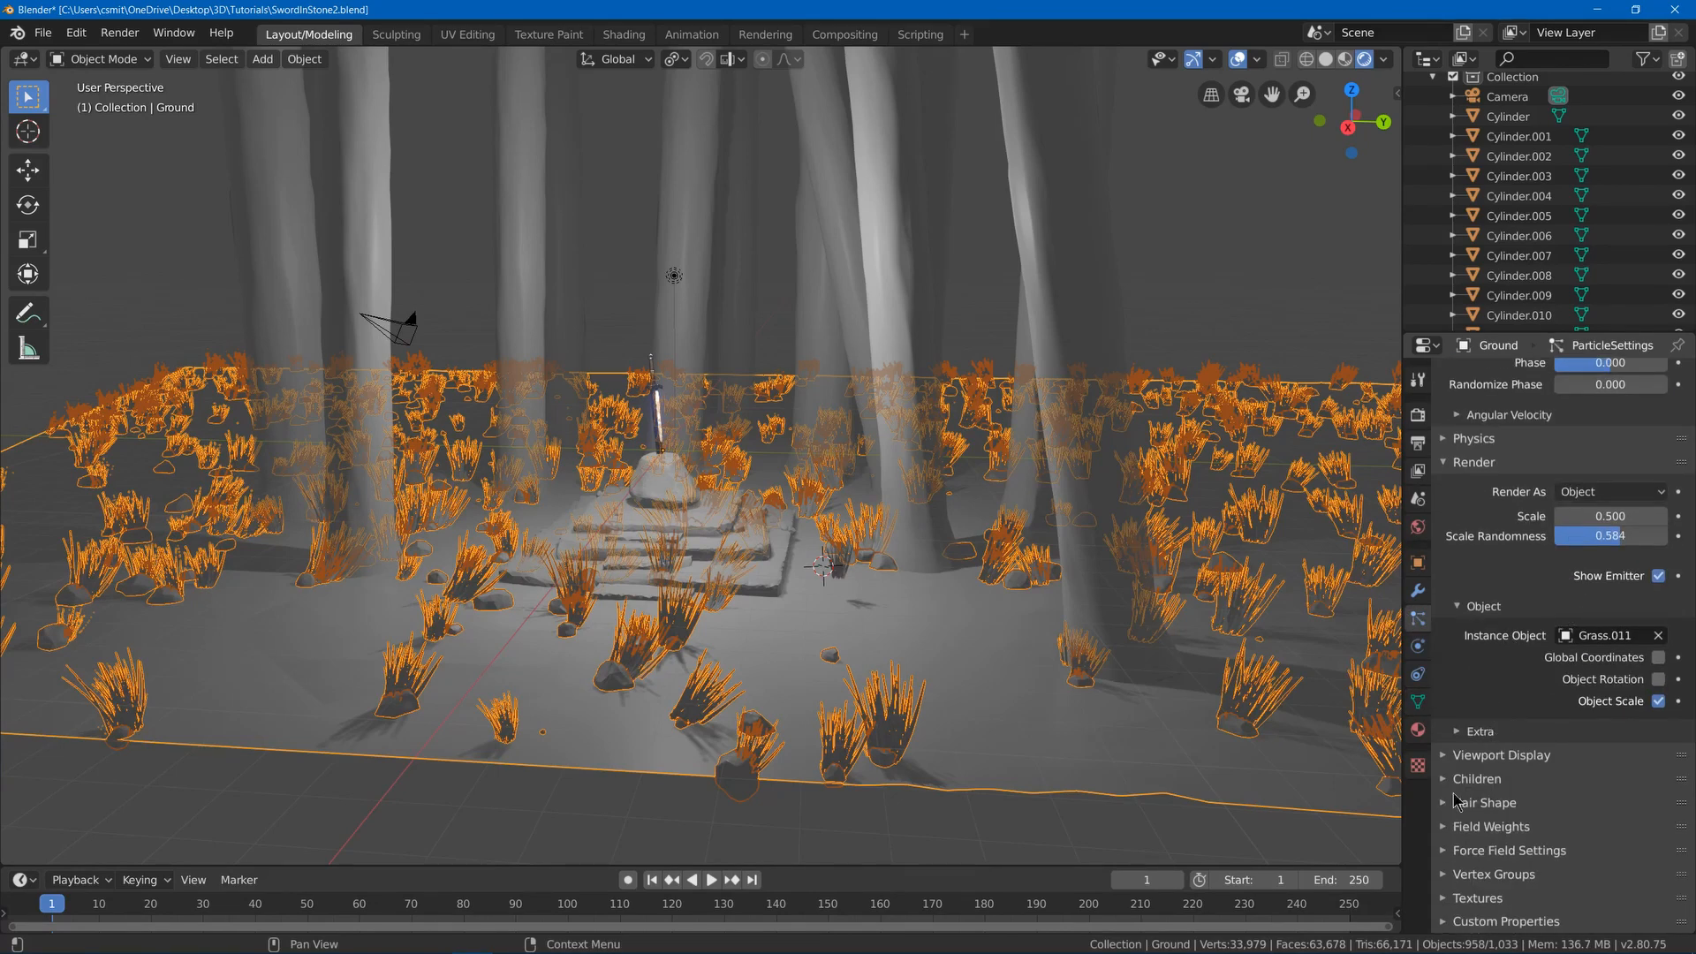
pyautogui.click(1449, 874)
pyautogui.scroll(-4, 1453, 875)
pyautogui.click(1583, 775)
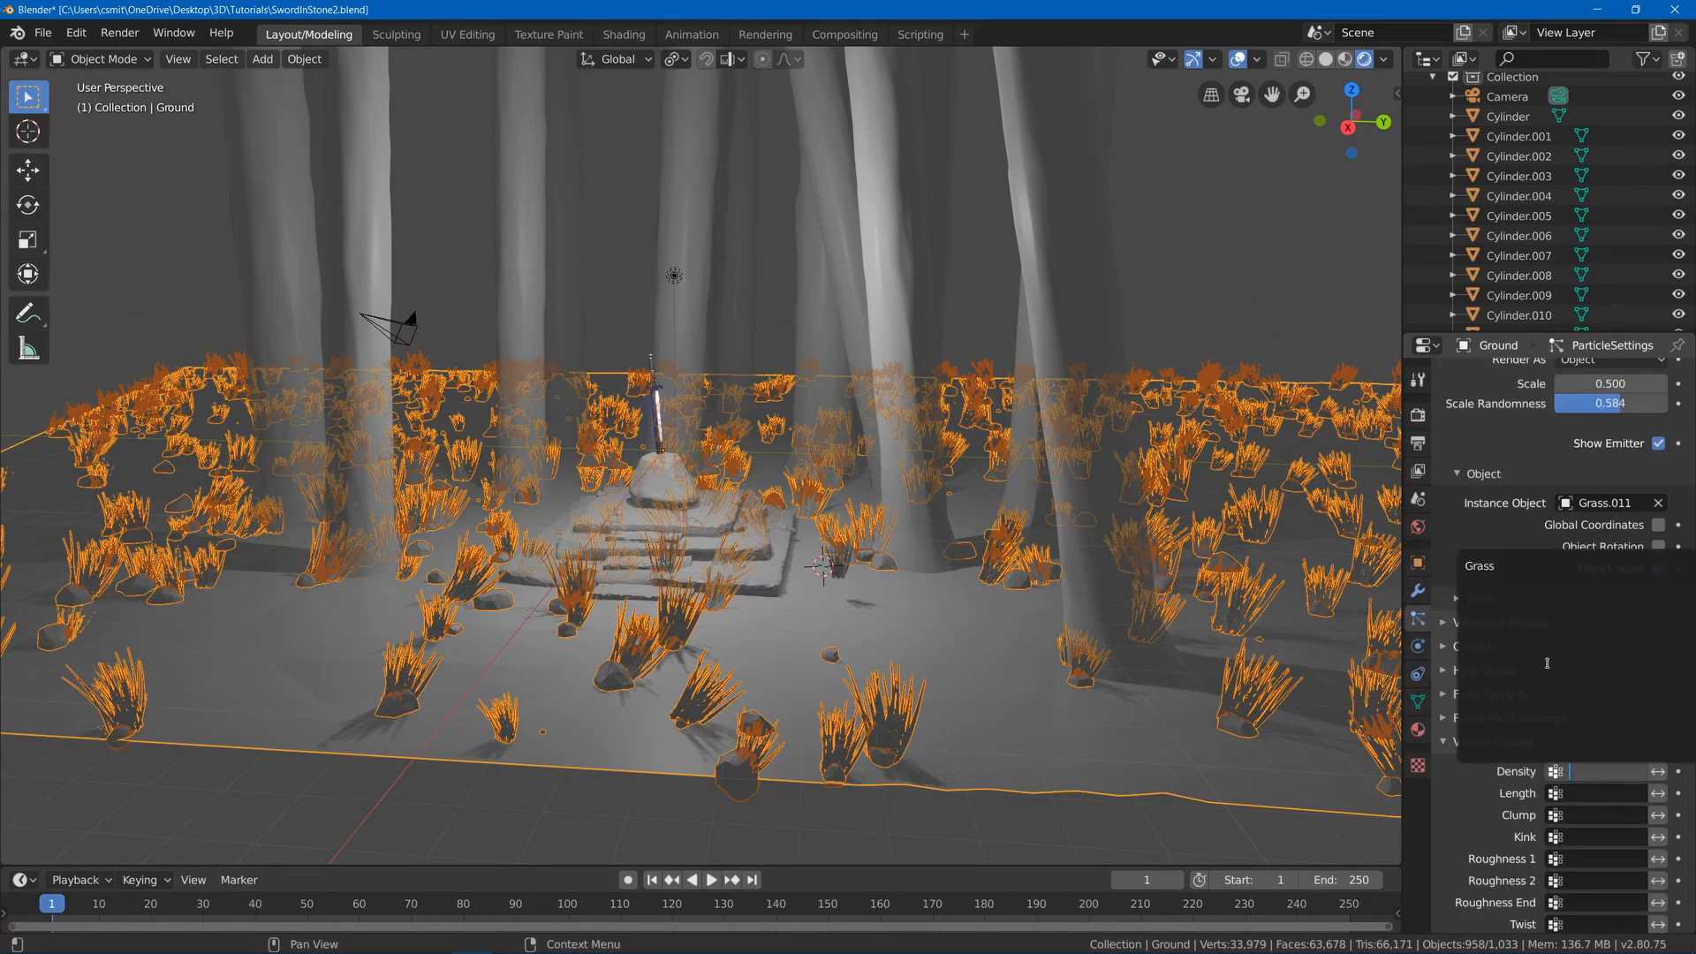
pyautogui.click(1510, 563)
pyautogui.moveTo(989, 433); pyautogui.dragTo(953, 479, button='middle')
pyautogui.hotkey('alt', 'a')
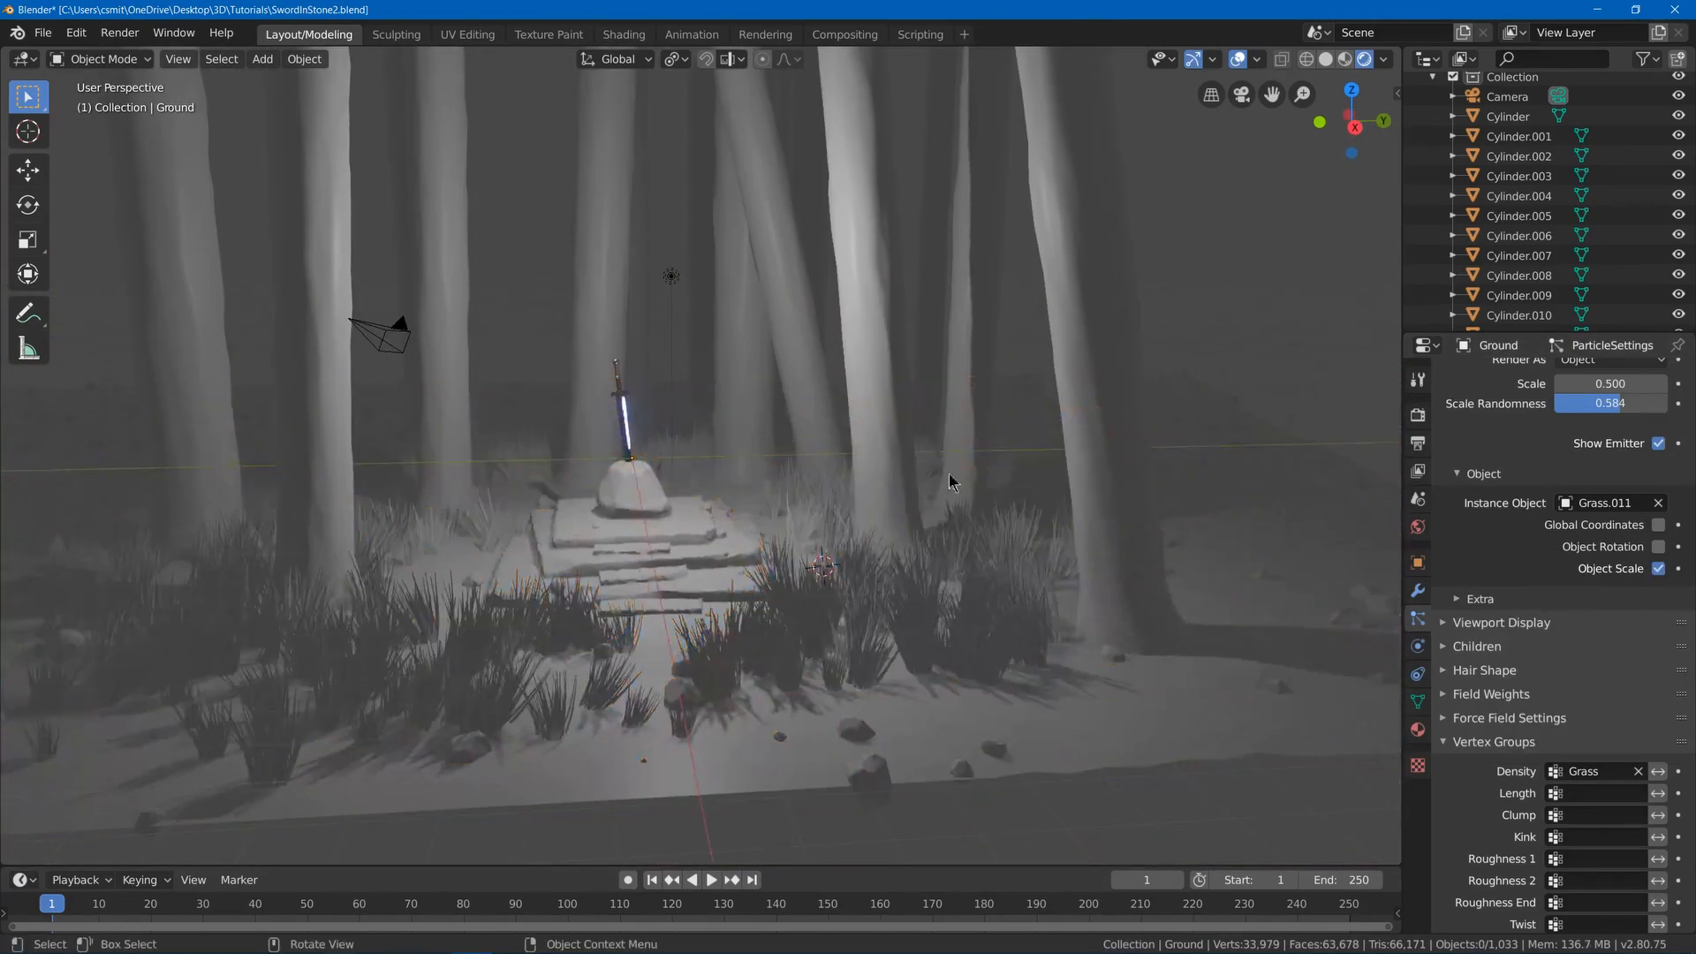
# - Reduce the Ground's grass particle number to 315 and save the file
pyautogui.moveTo(899, 418); pyautogui.dragTo(949, 495, button='middle')
pyautogui.scroll(10, 1608, 598)
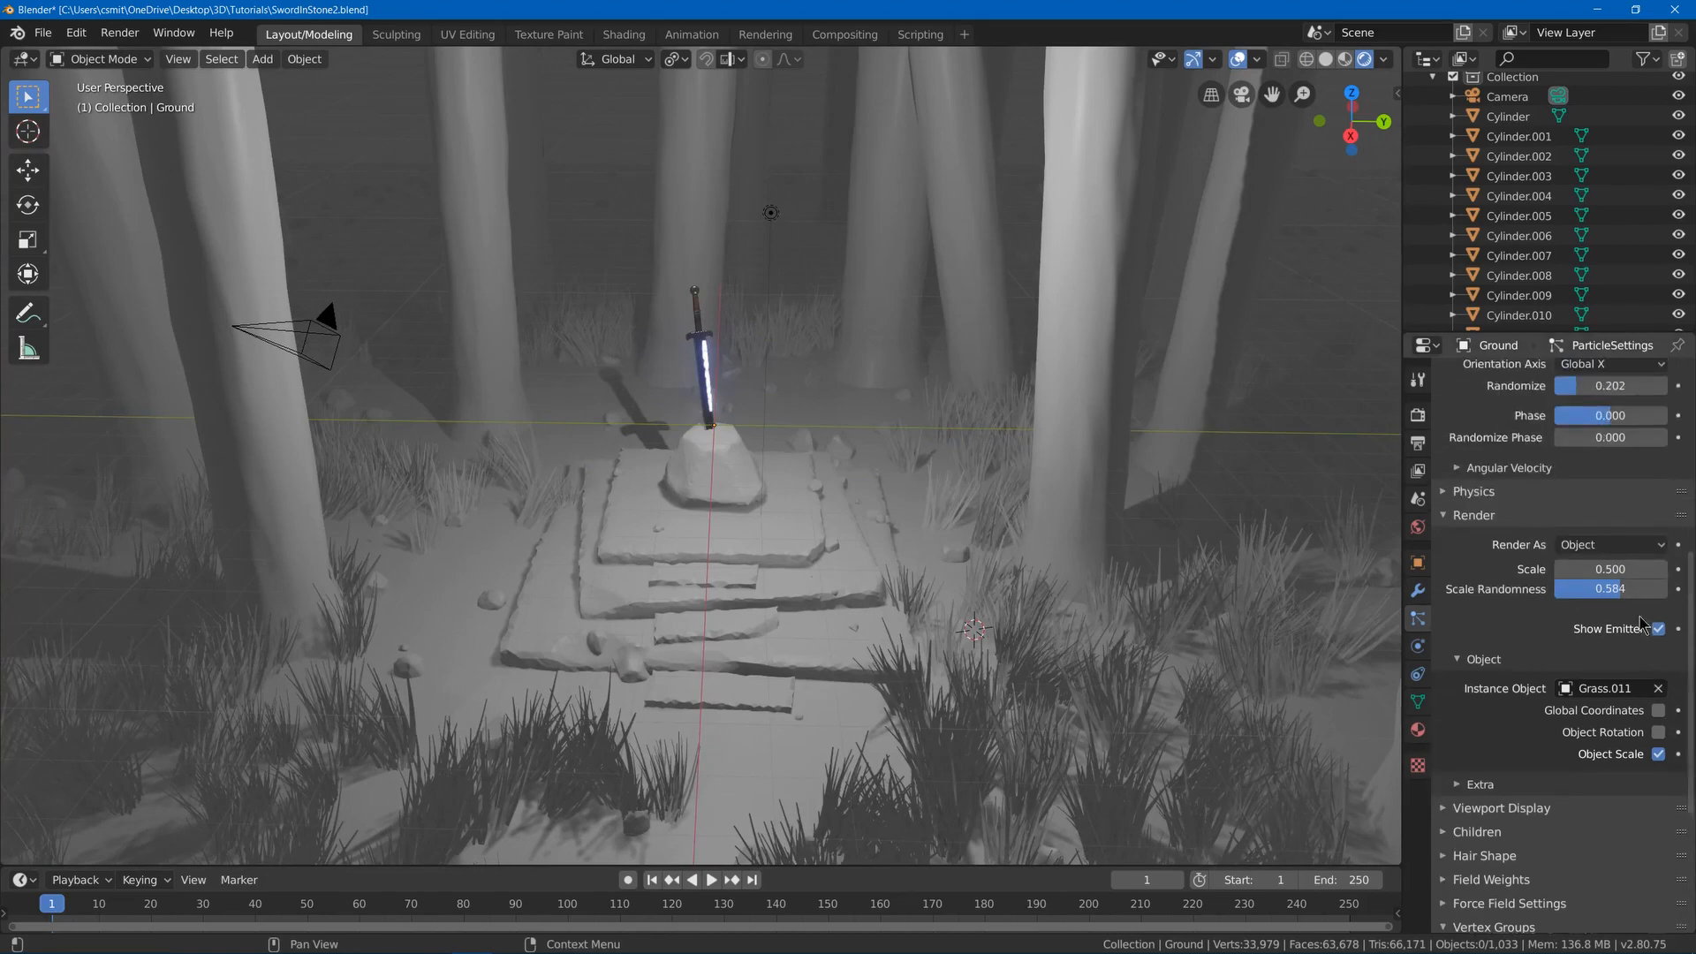
pyautogui.scroll(6, 1608, 598)
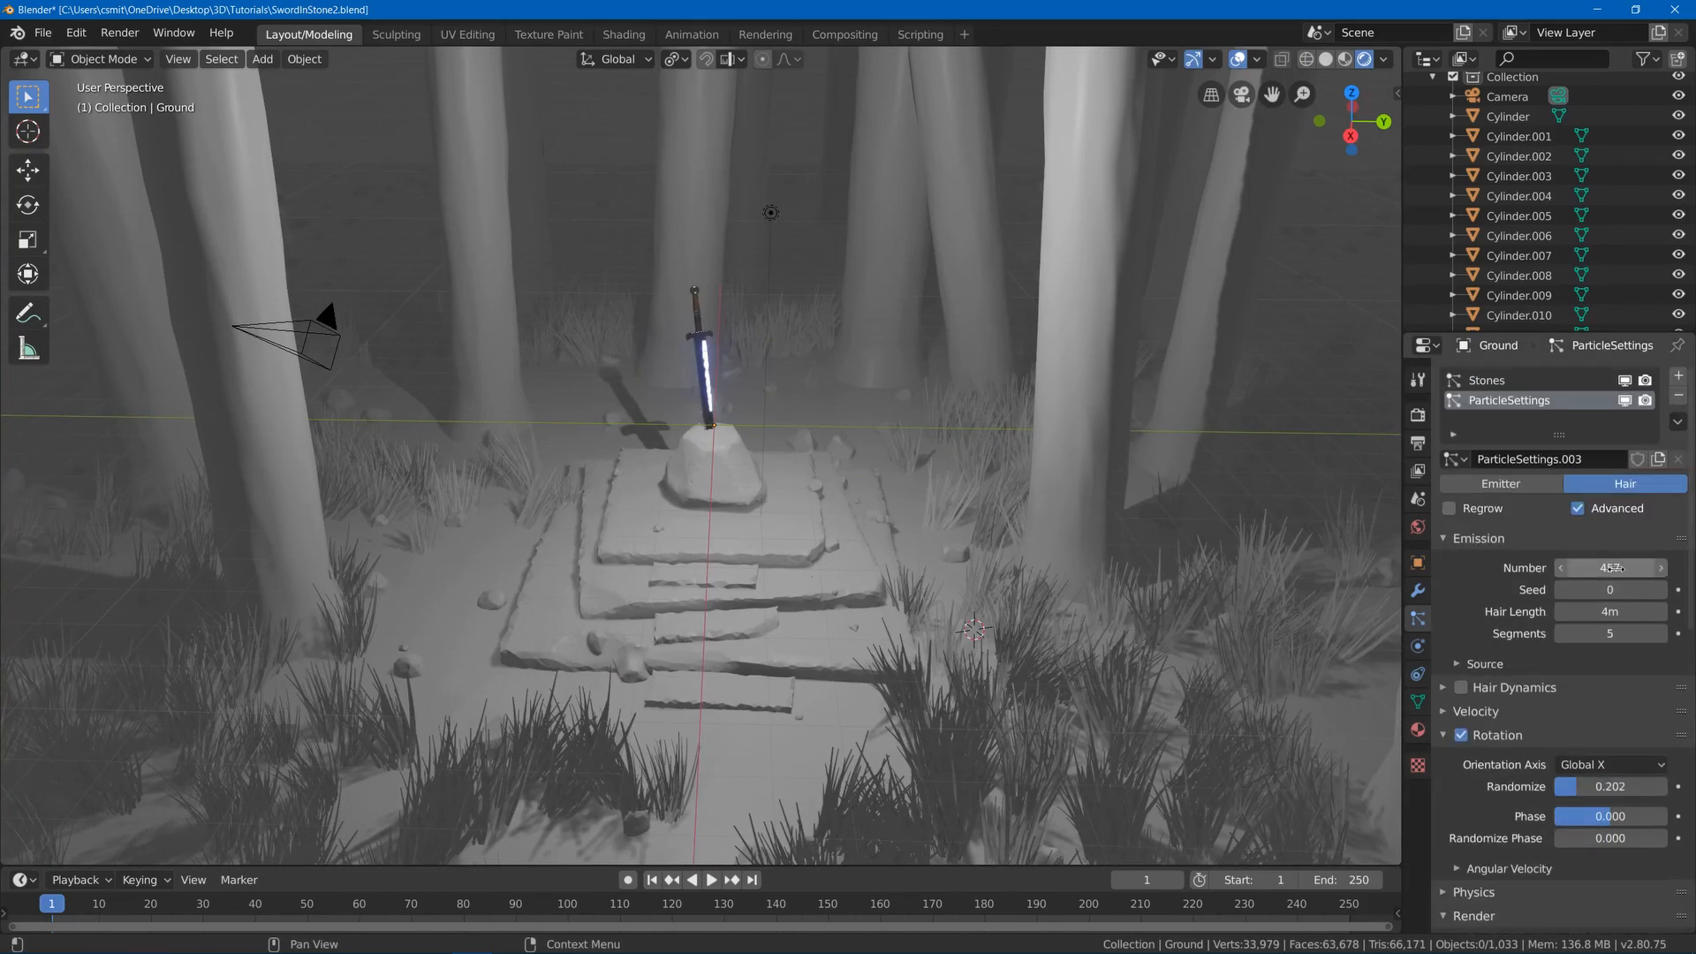
pyautogui.moveTo(1610, 568); pyautogui.dragTo(1555, 568)
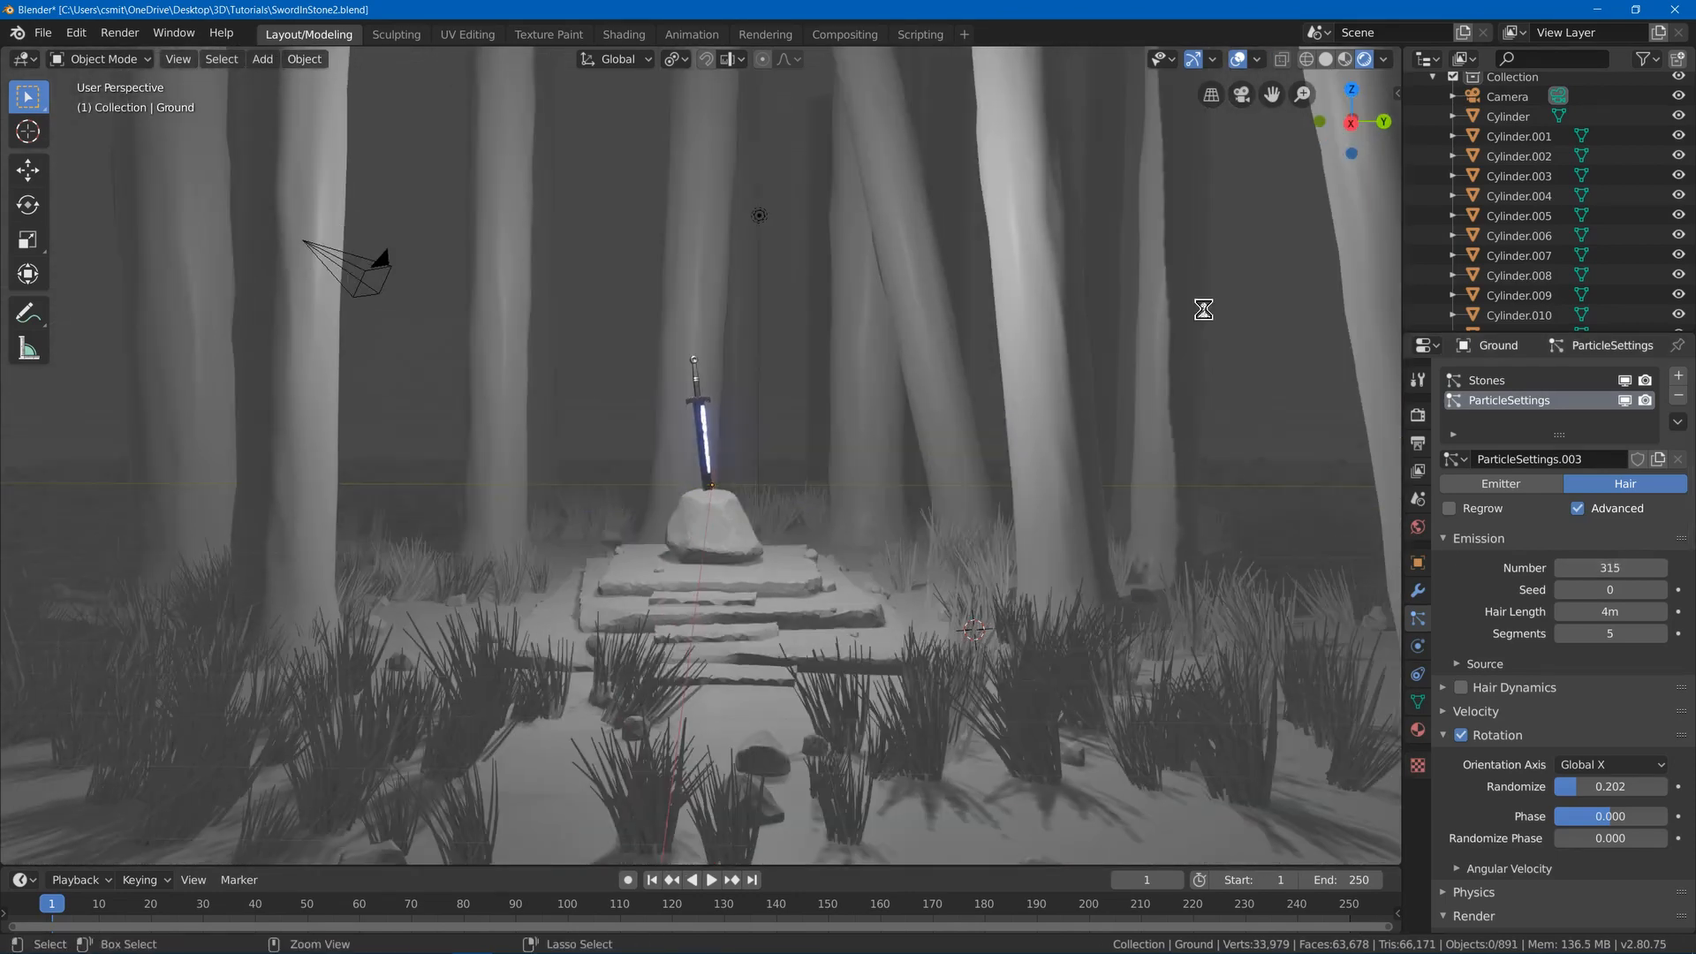
pyautogui.hotkey('ctrl', 's')
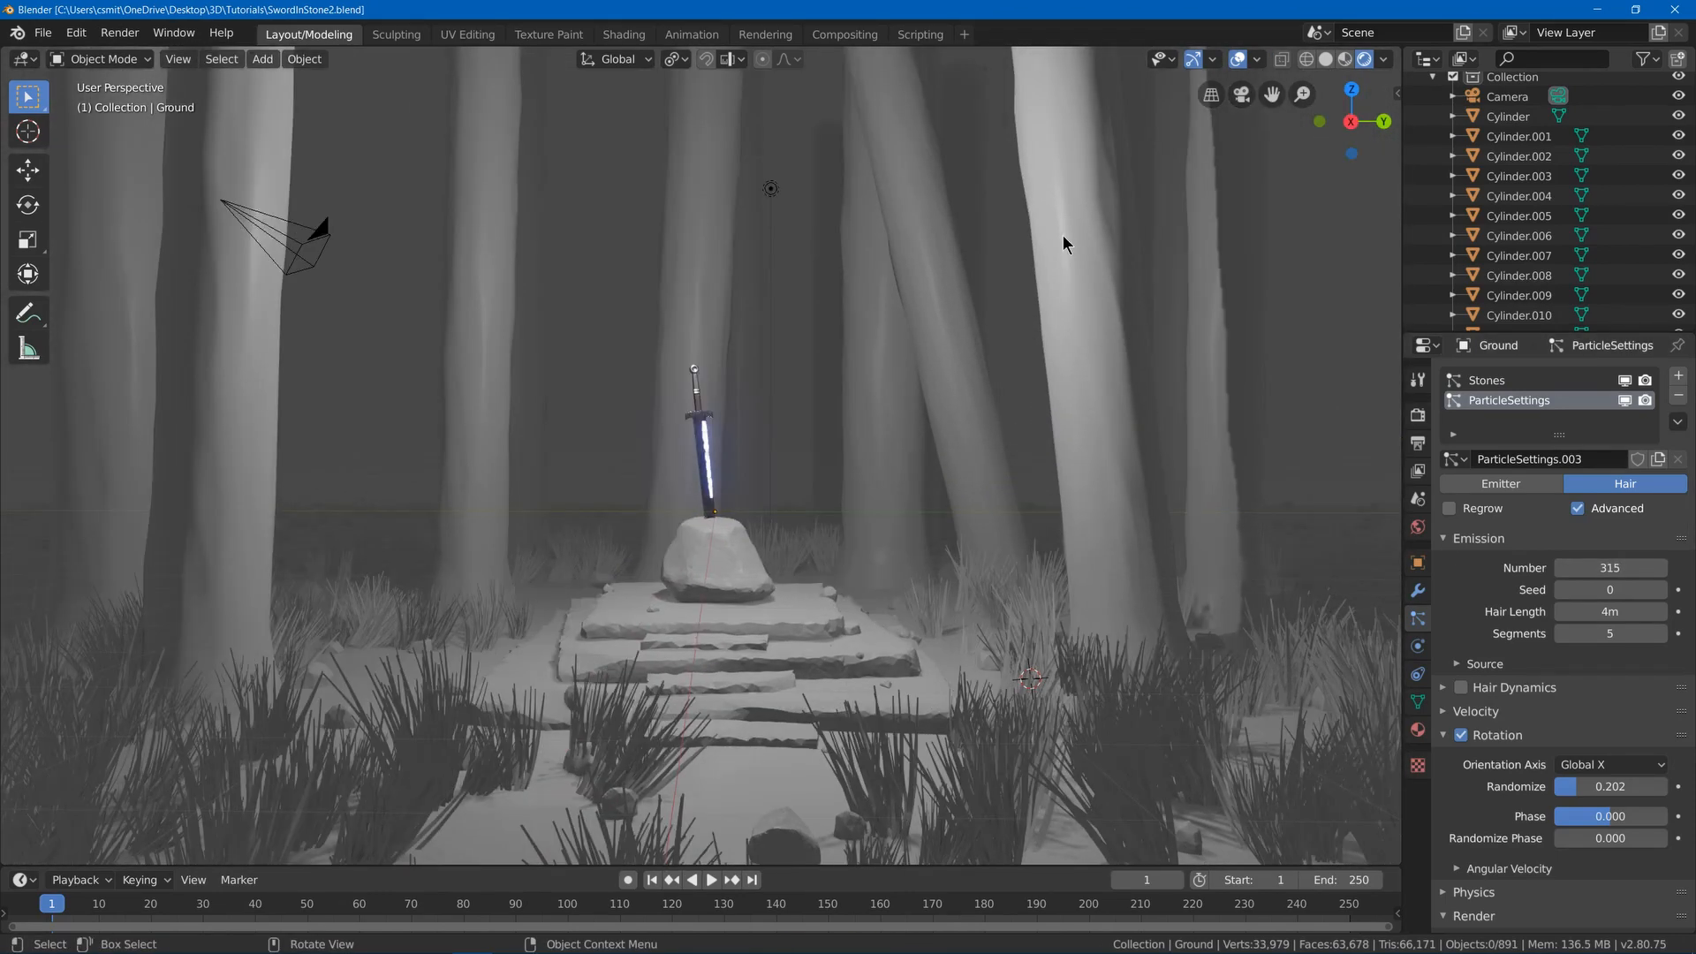
# - Search the add-on preferences for "tree" and check whether Sapling Tree Gen is enabled
pyautogui.click(75, 34)
pyautogui.click(102, 300)
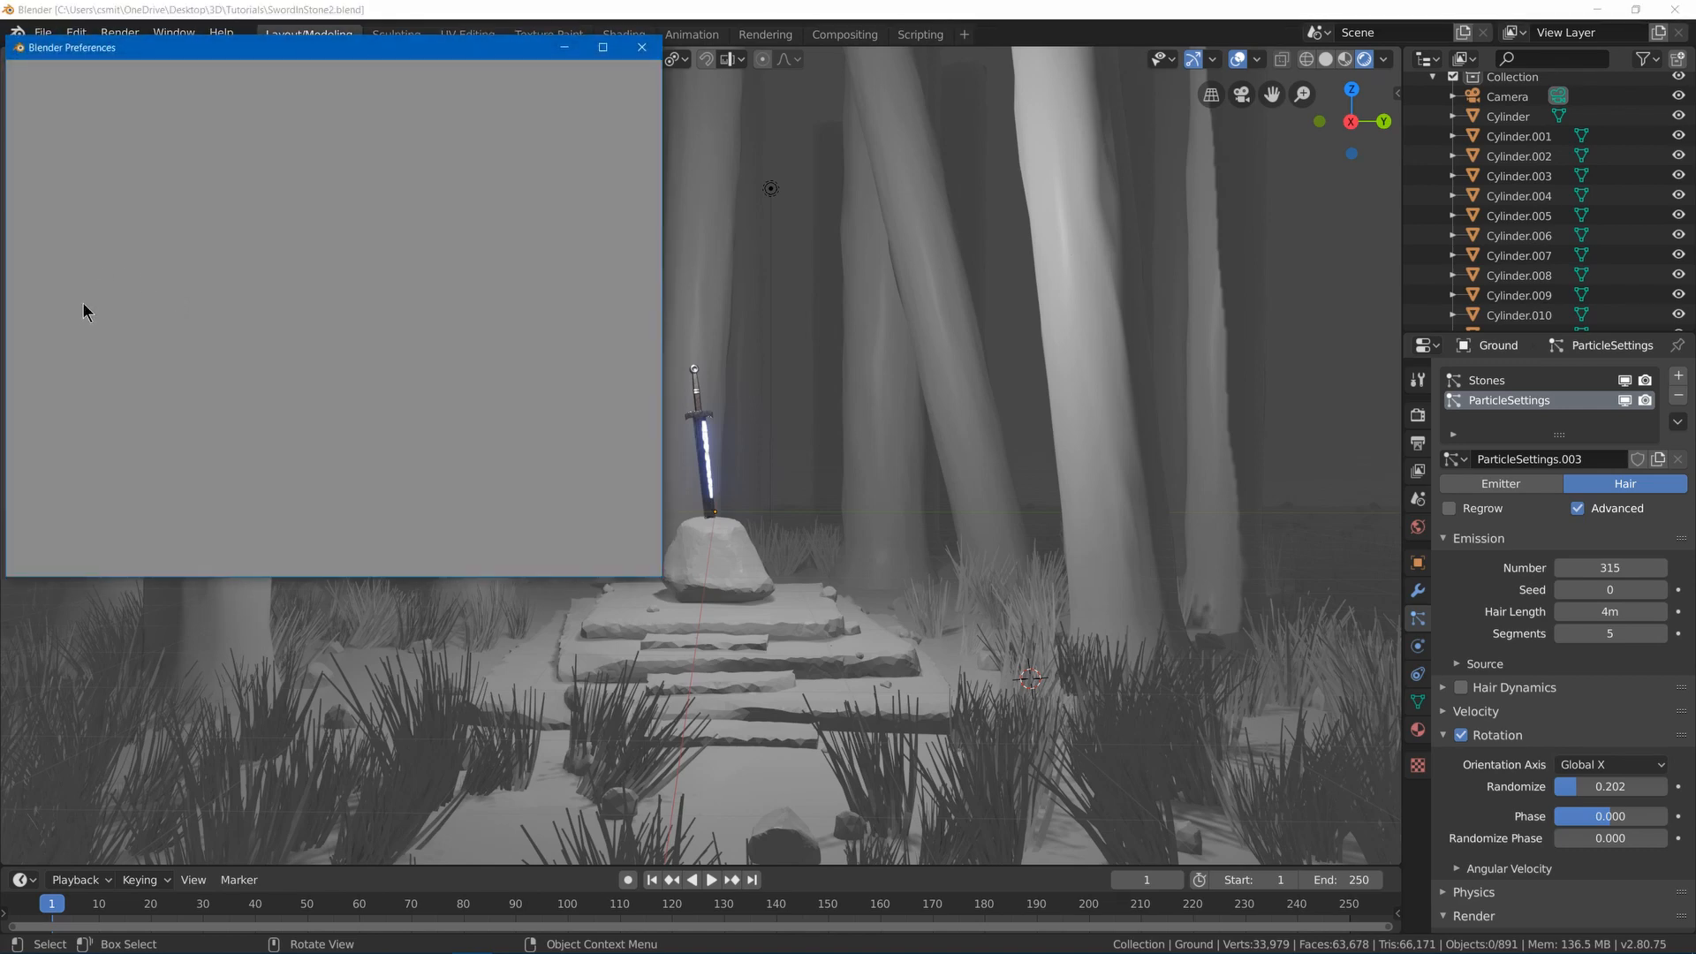
pyautogui.click(473, 100)
pyautogui.write('t')
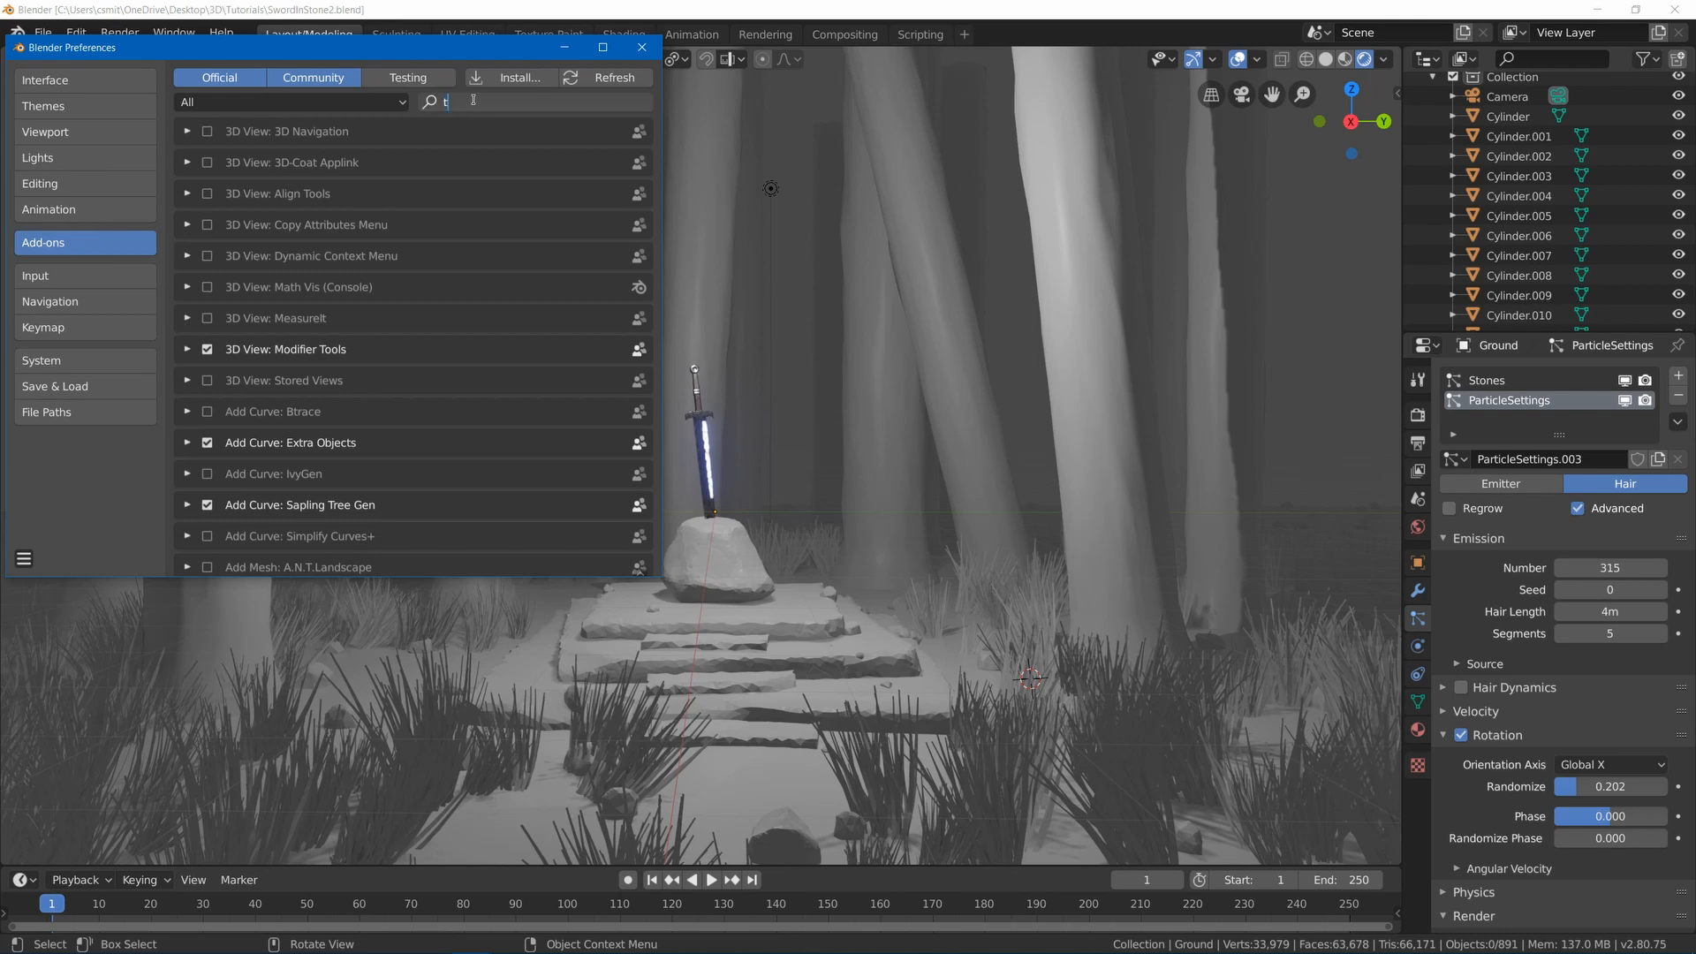
pyautogui.write('ree')
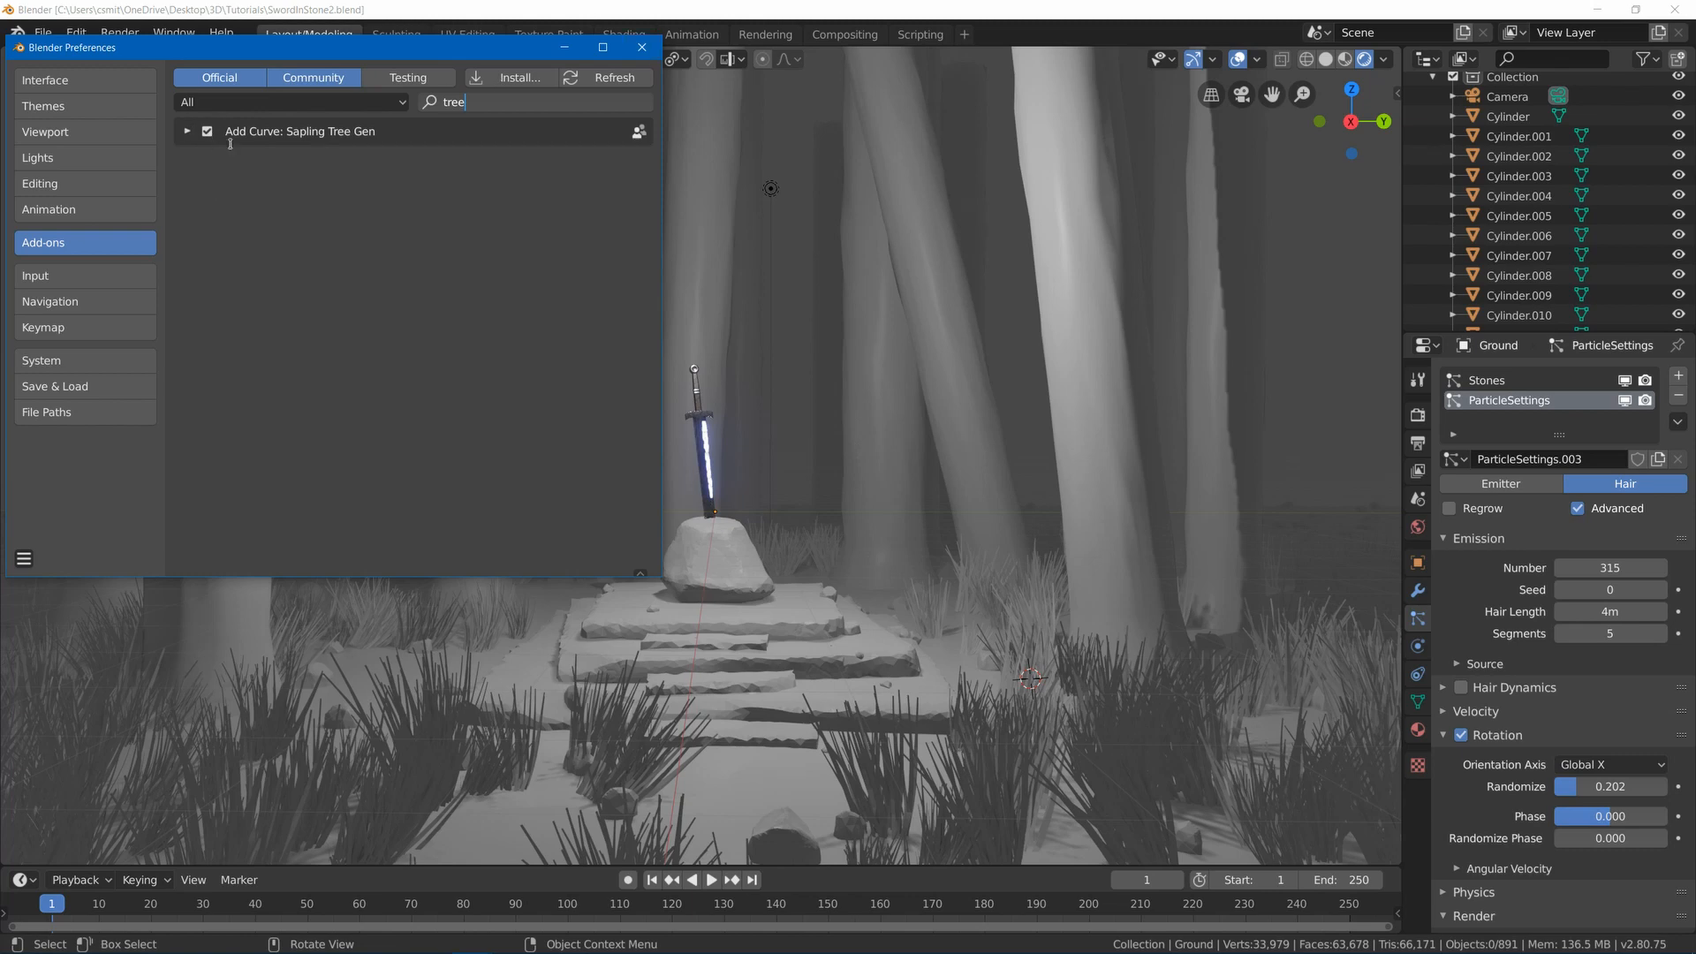
pyautogui.click(642, 46)
# - Add a Sapling Tree Gen curve on top of the sword's stone
pyautogui.scroll(-8, 591, 380)
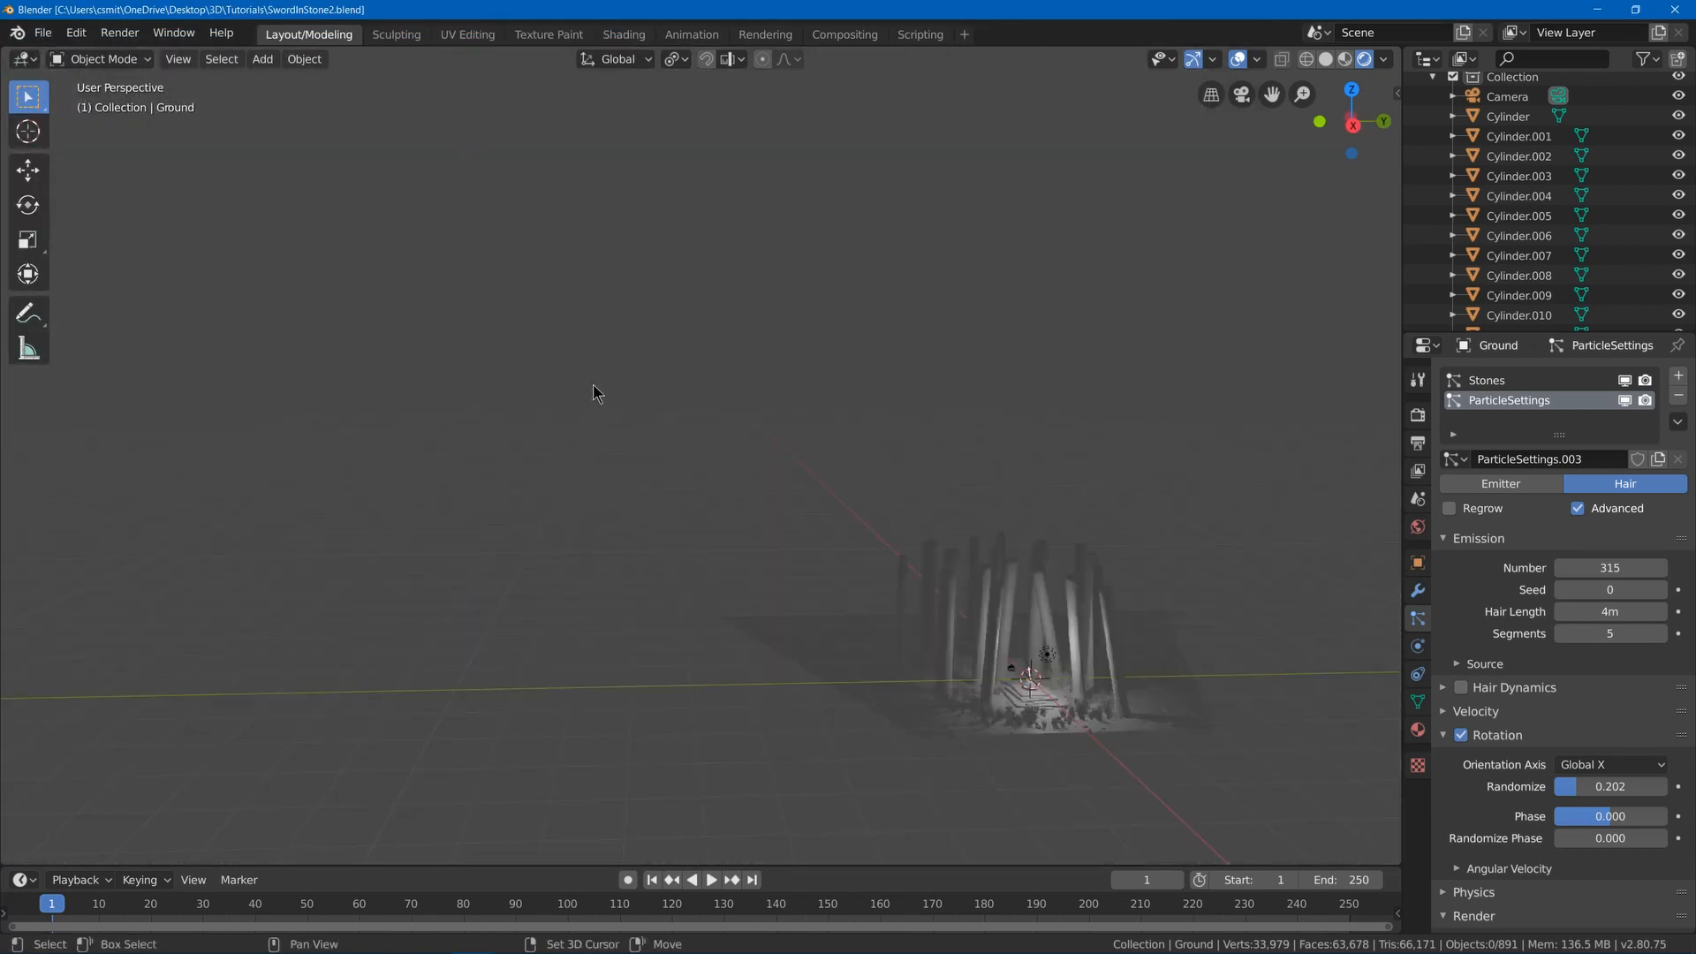
pyautogui.scroll(8, 1099, 644)
pyautogui.click(354, 171)
pyautogui.hotkey('shift', 'a')
pyautogui.moveTo(353, 172)
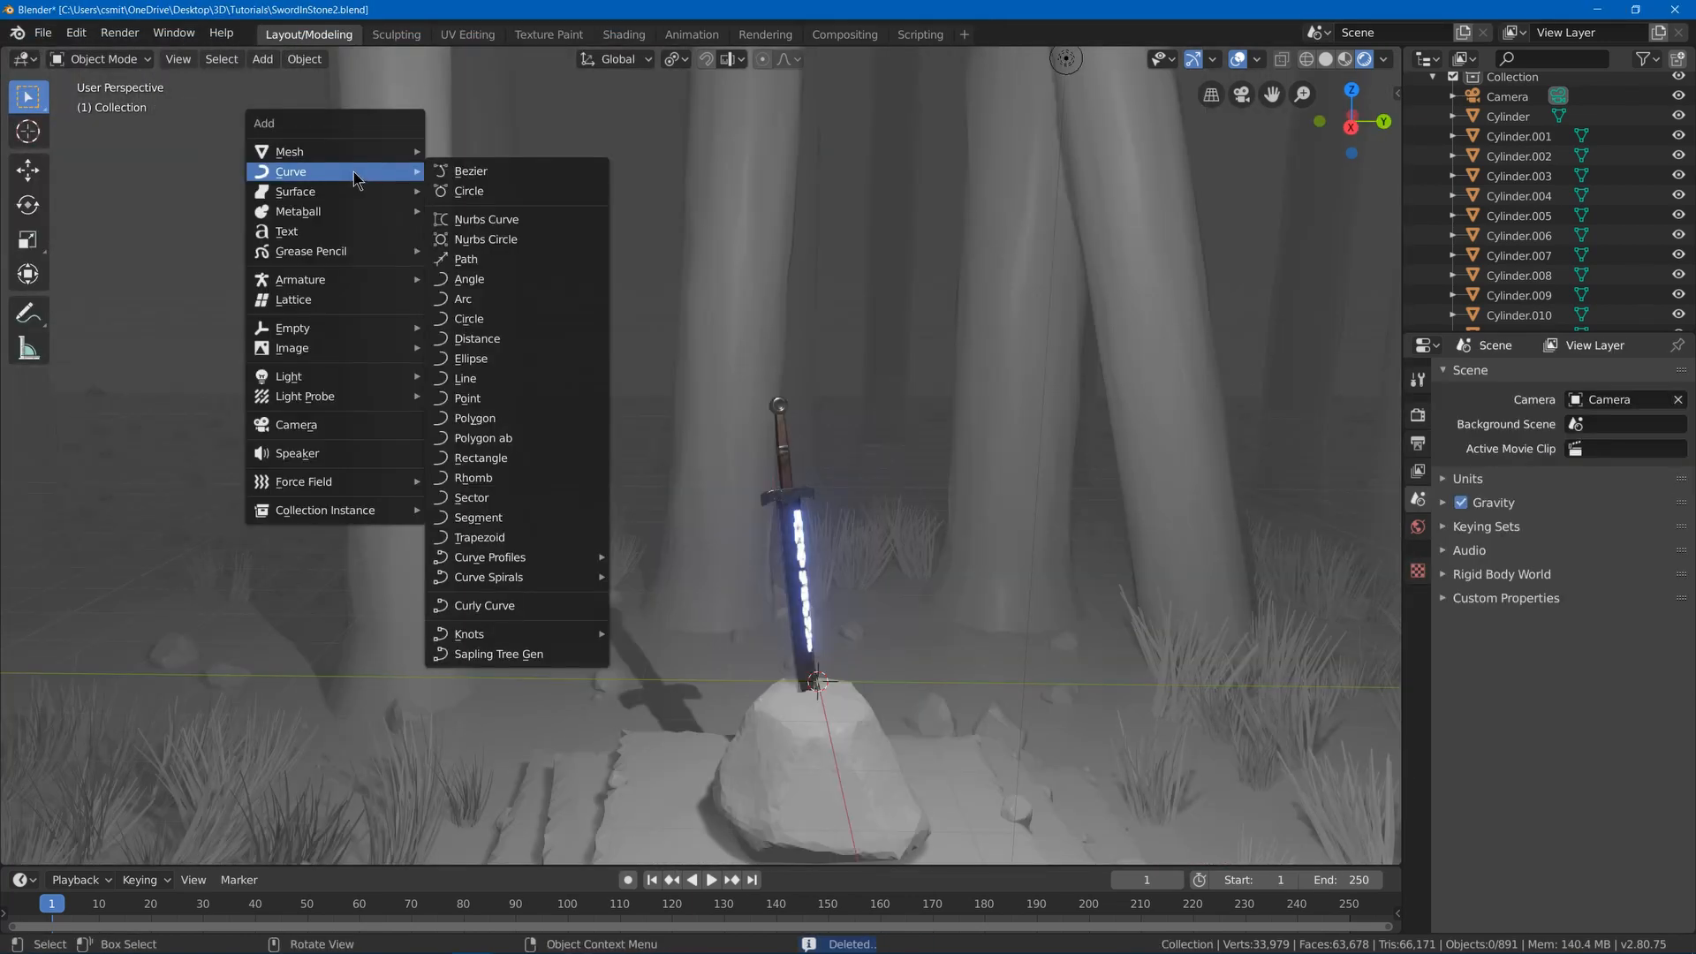
pyautogui.click(500, 648)
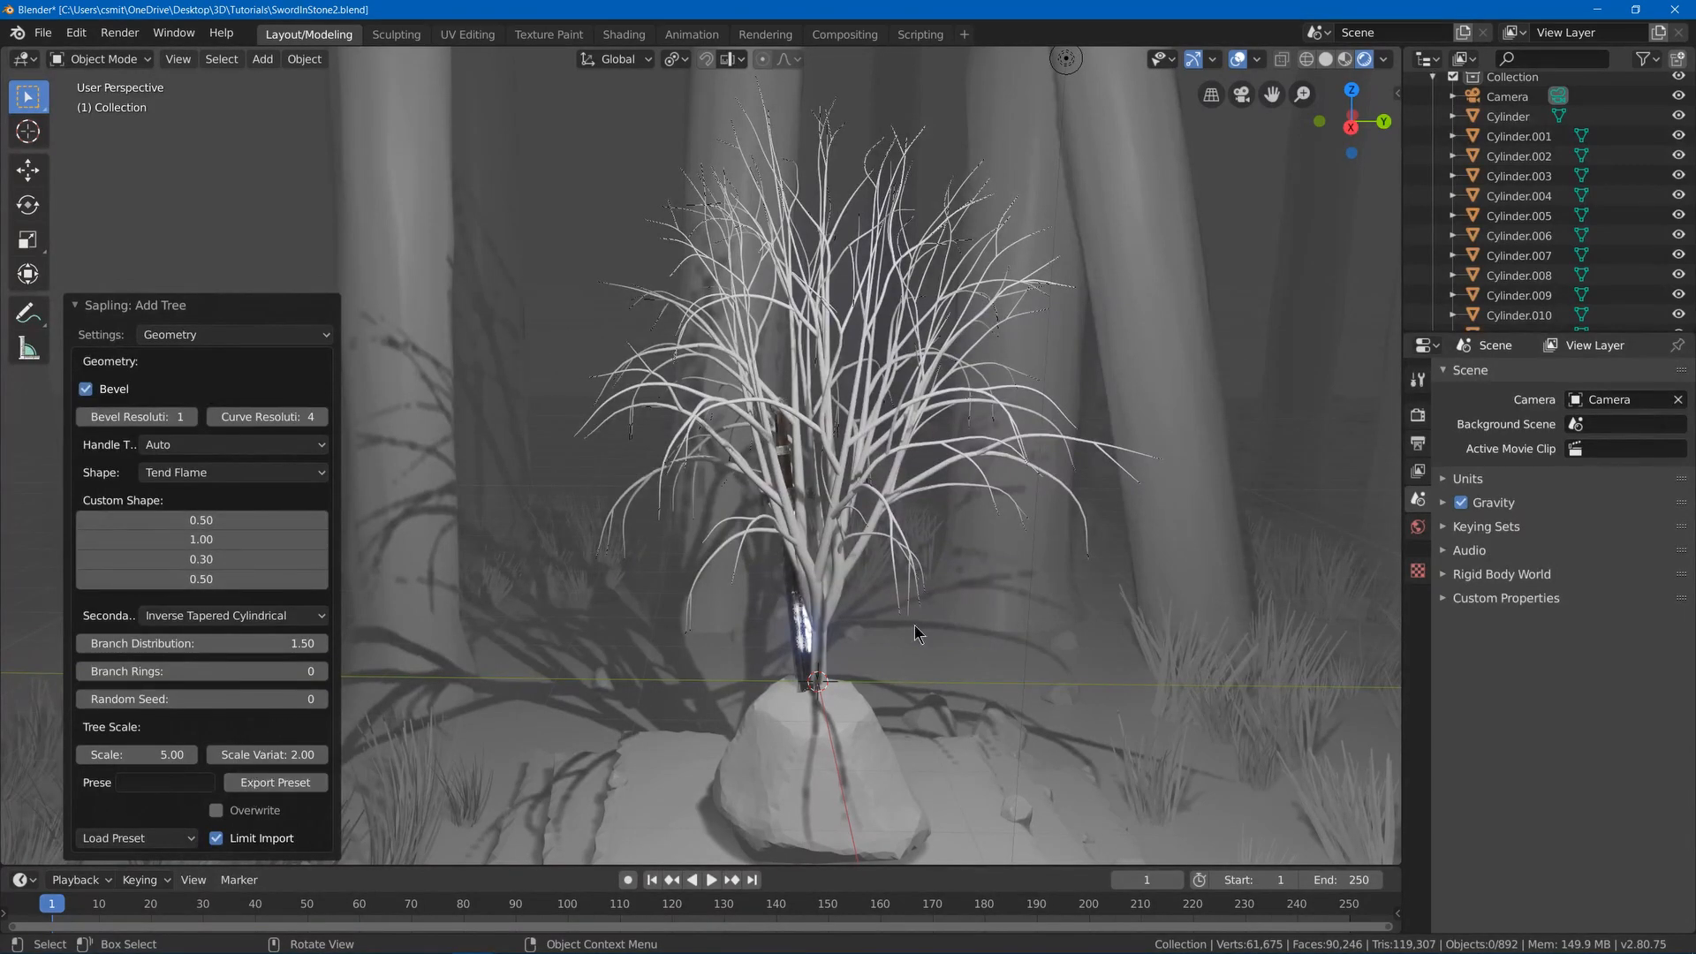
# - Set the sapling's random seed to 1 and its base splits to 1
pyautogui.moveTo(720, 519); pyautogui.dragTo(715, 497, button='middle')
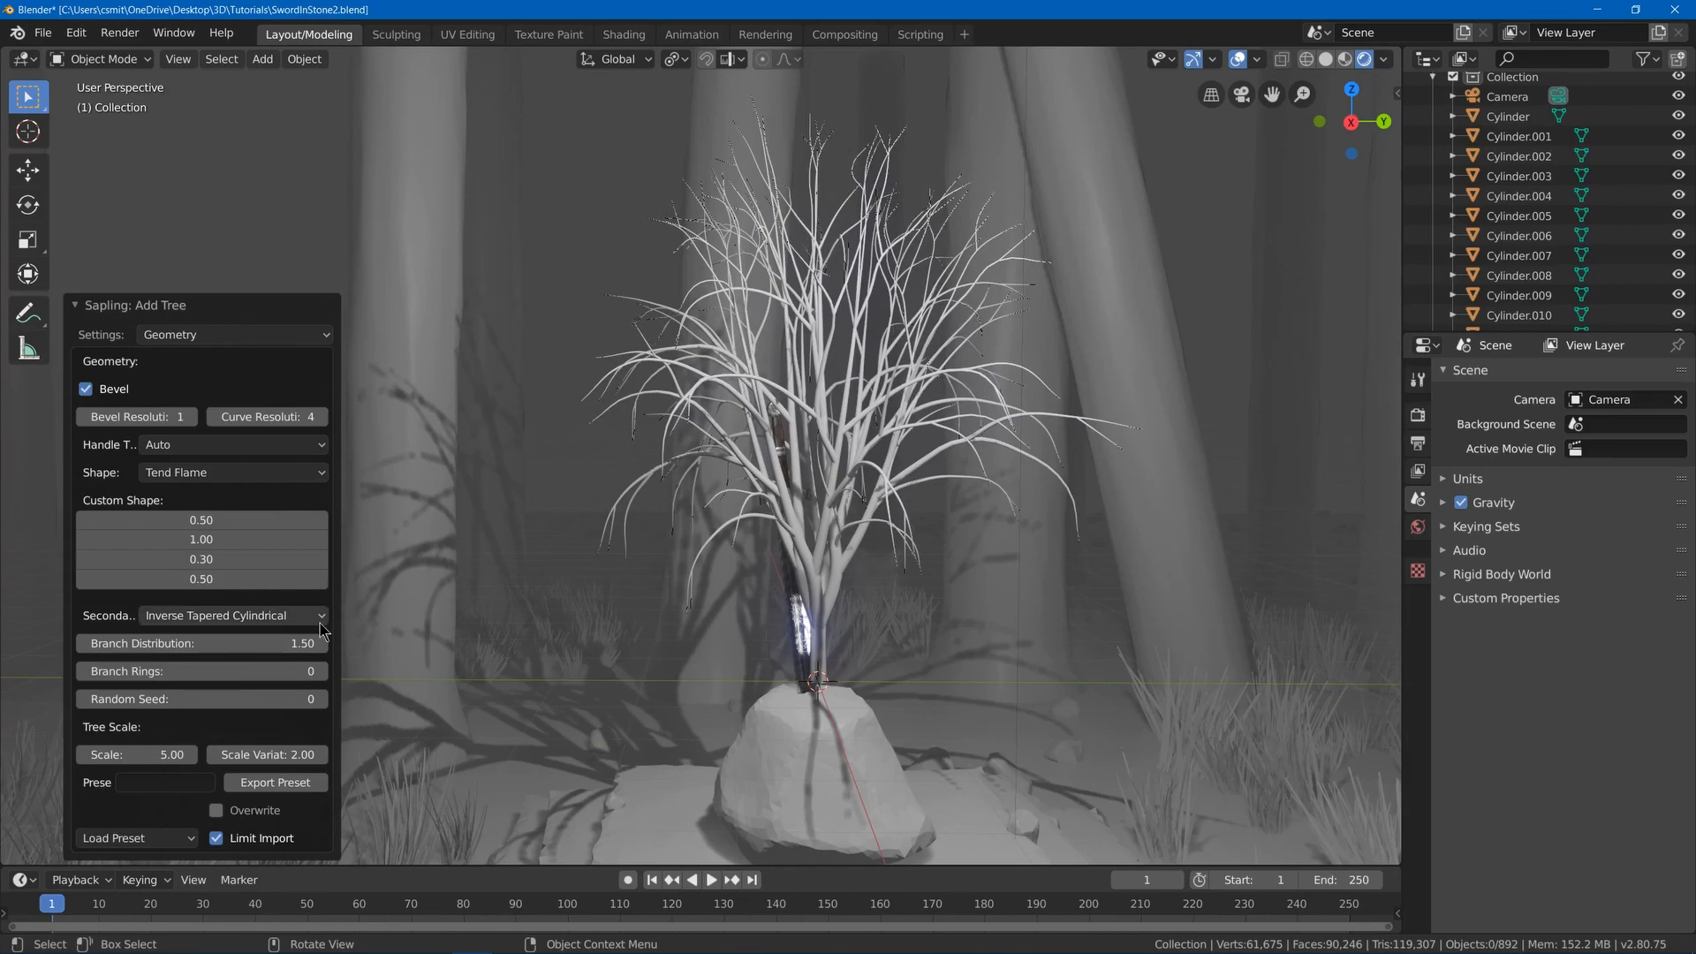
pyautogui.moveTo(953, 426); pyautogui.dragTo(925, 410, button='middle')
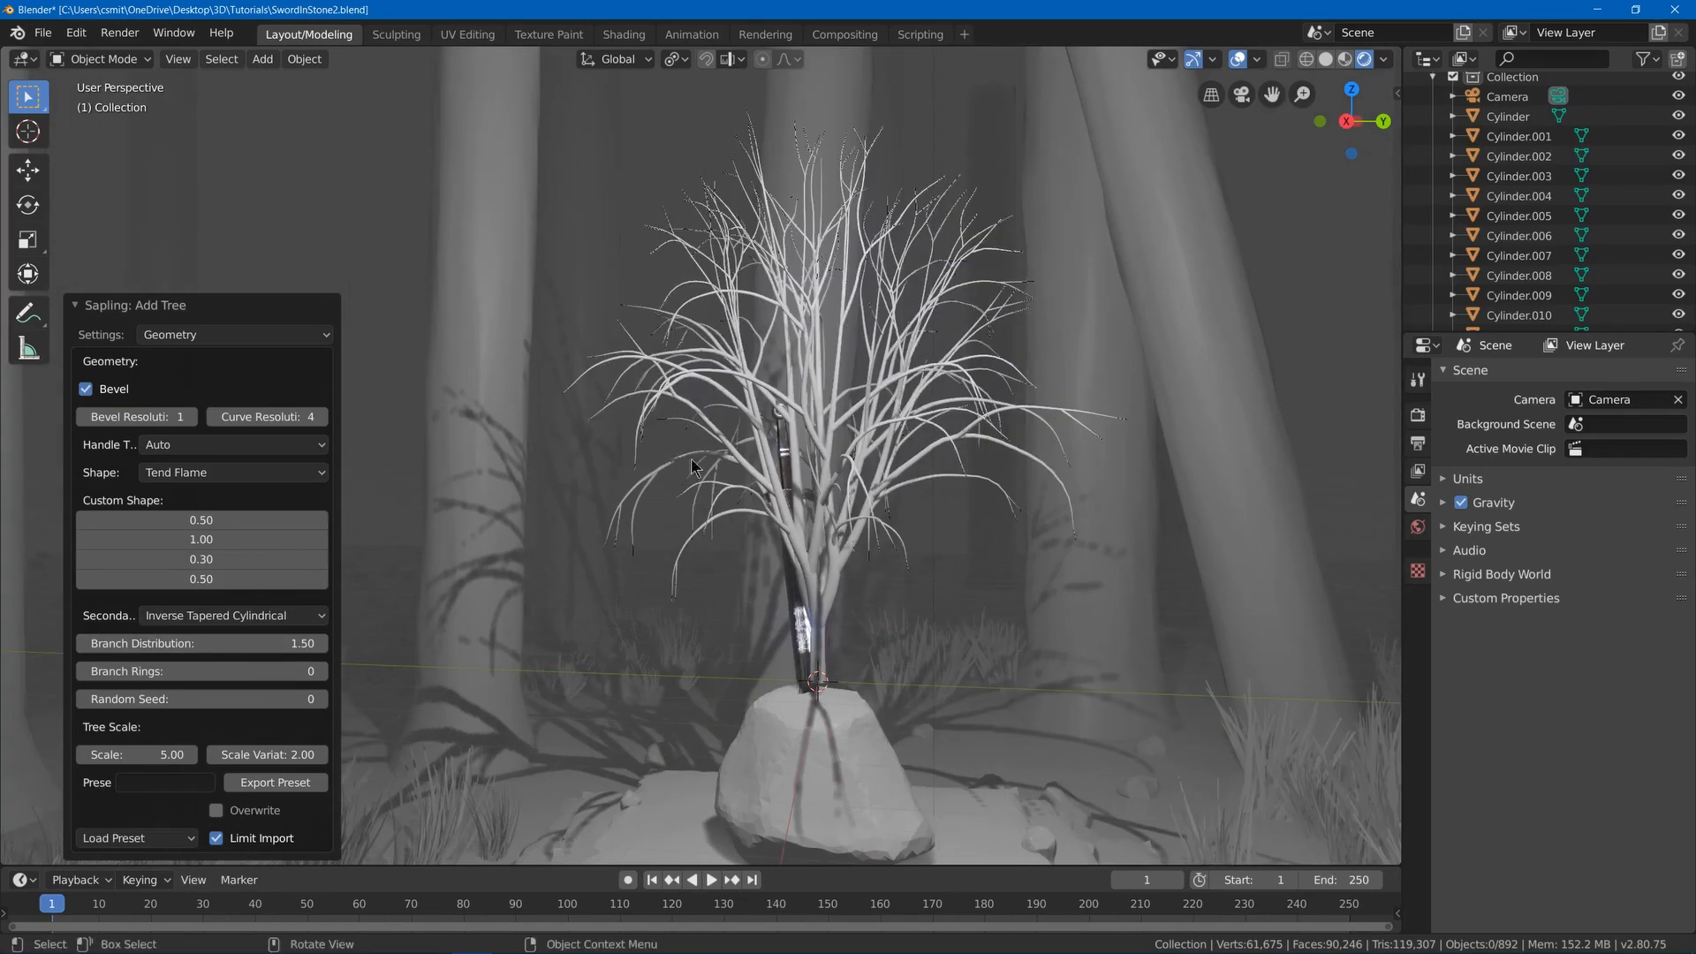
pyautogui.click(322, 699)
pyautogui.click(232, 335)
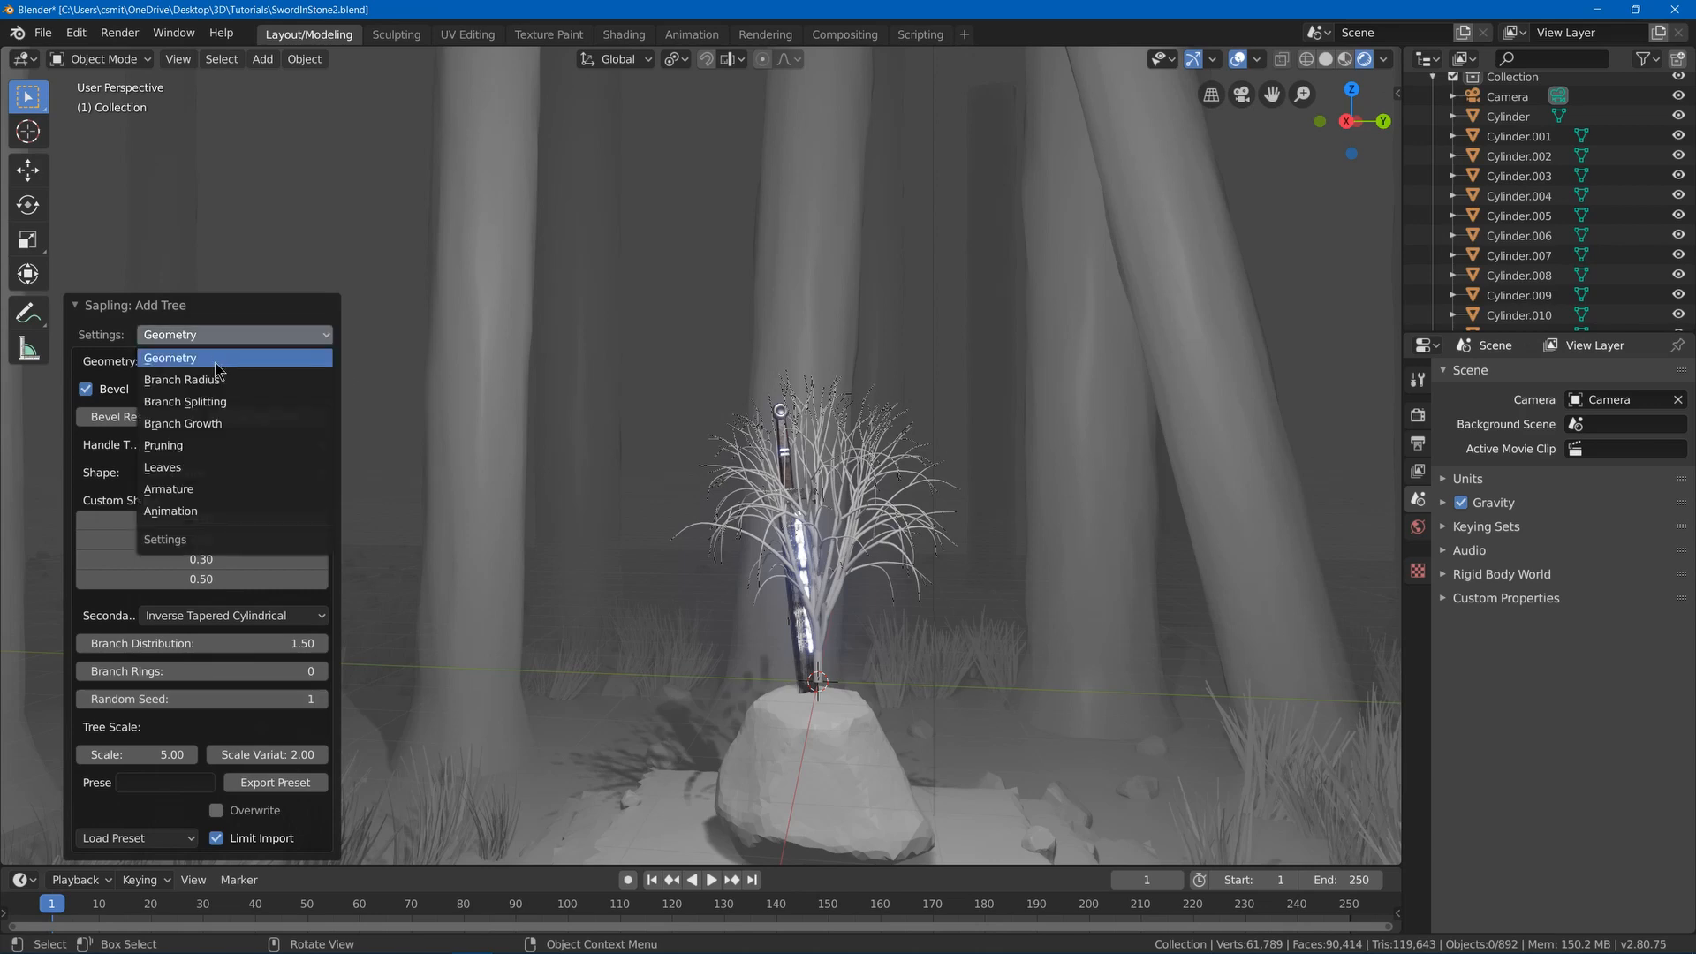
pyautogui.click(247, 404)
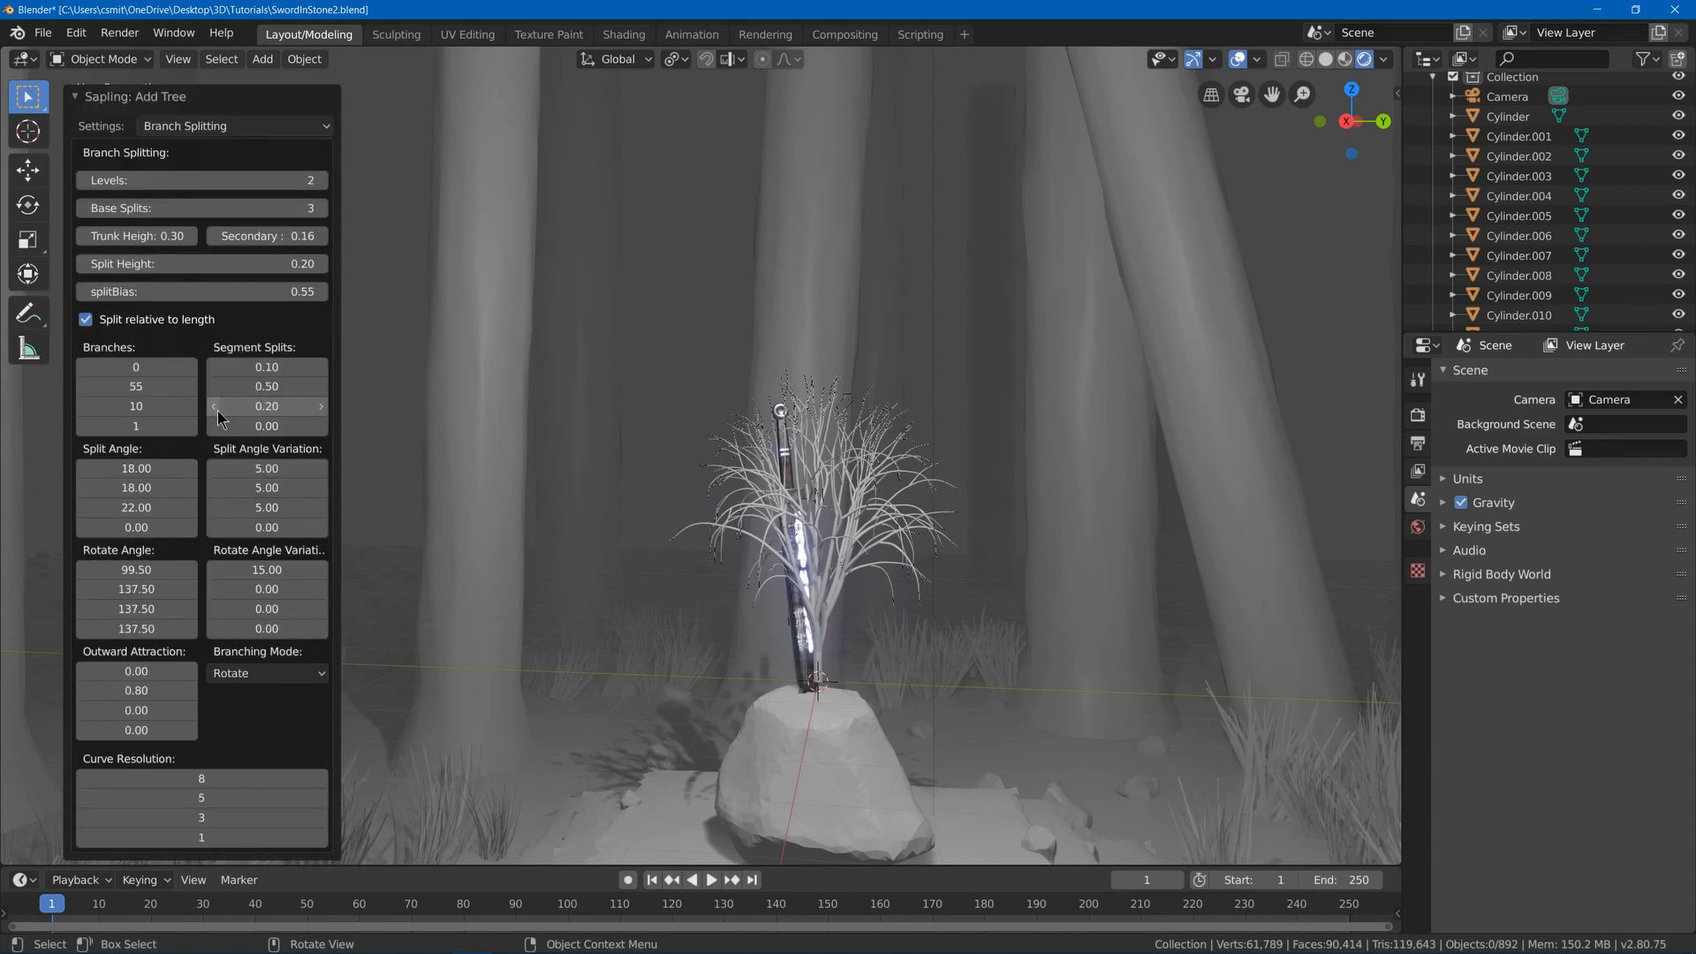
pyautogui.click(85, 208)
pyautogui.click(84, 208)
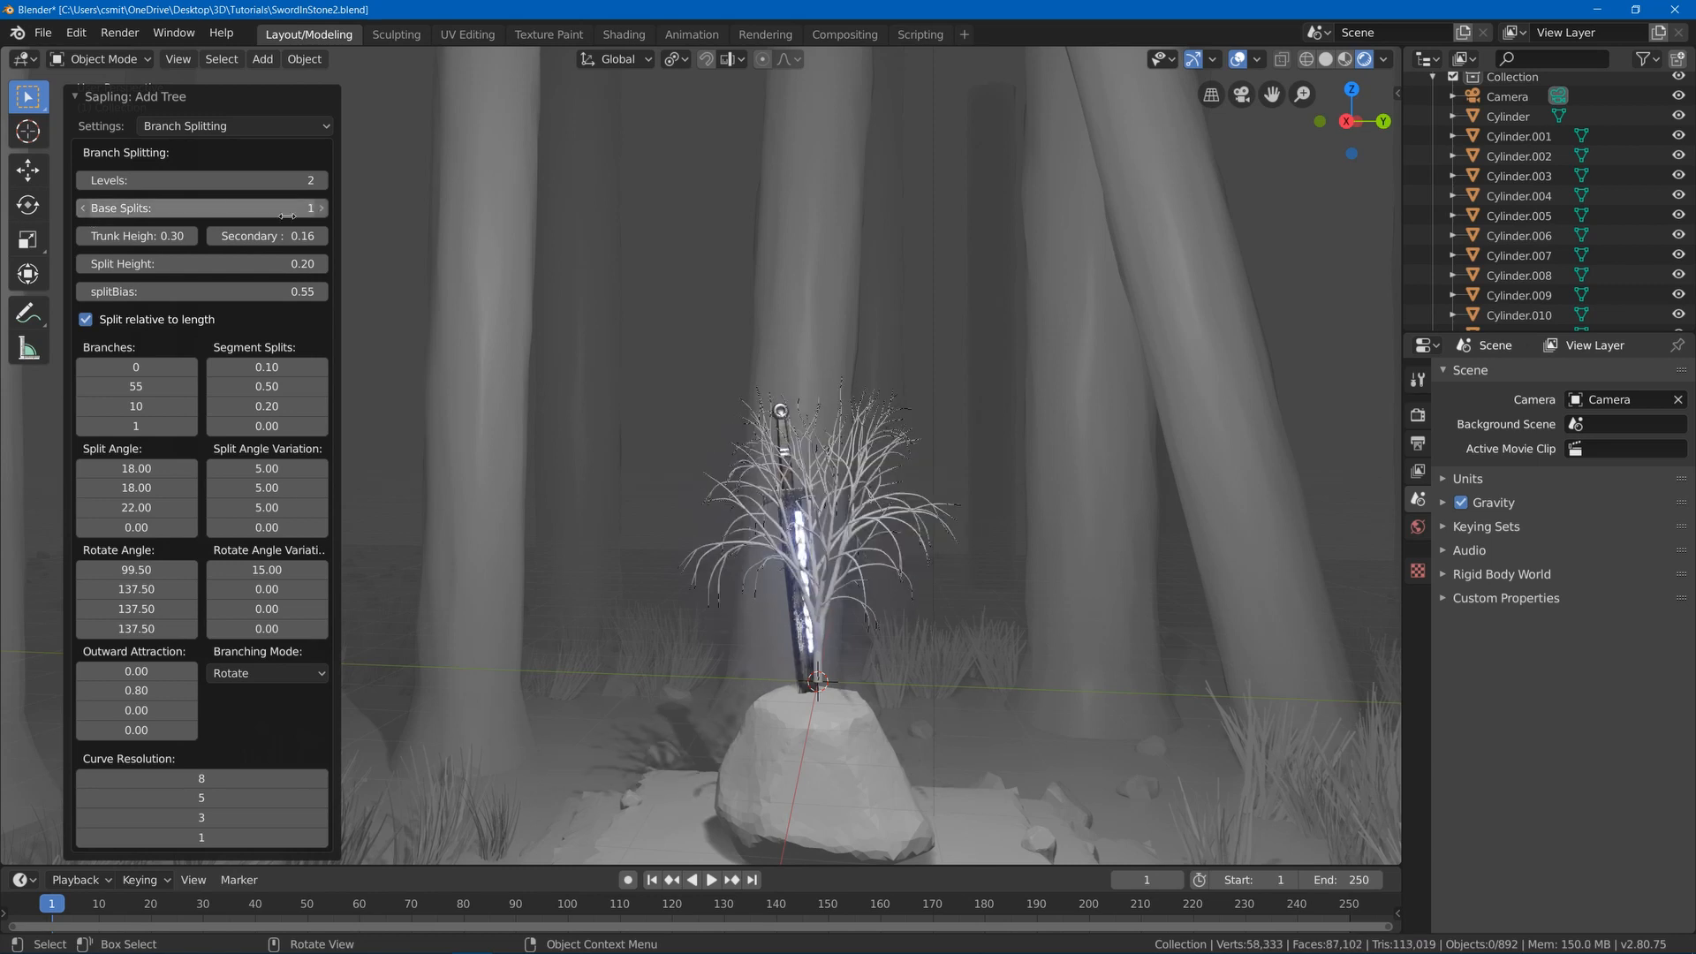
# - Show leaves on the sapling and set the number of leaves to 25
pyautogui.click(213, 127)
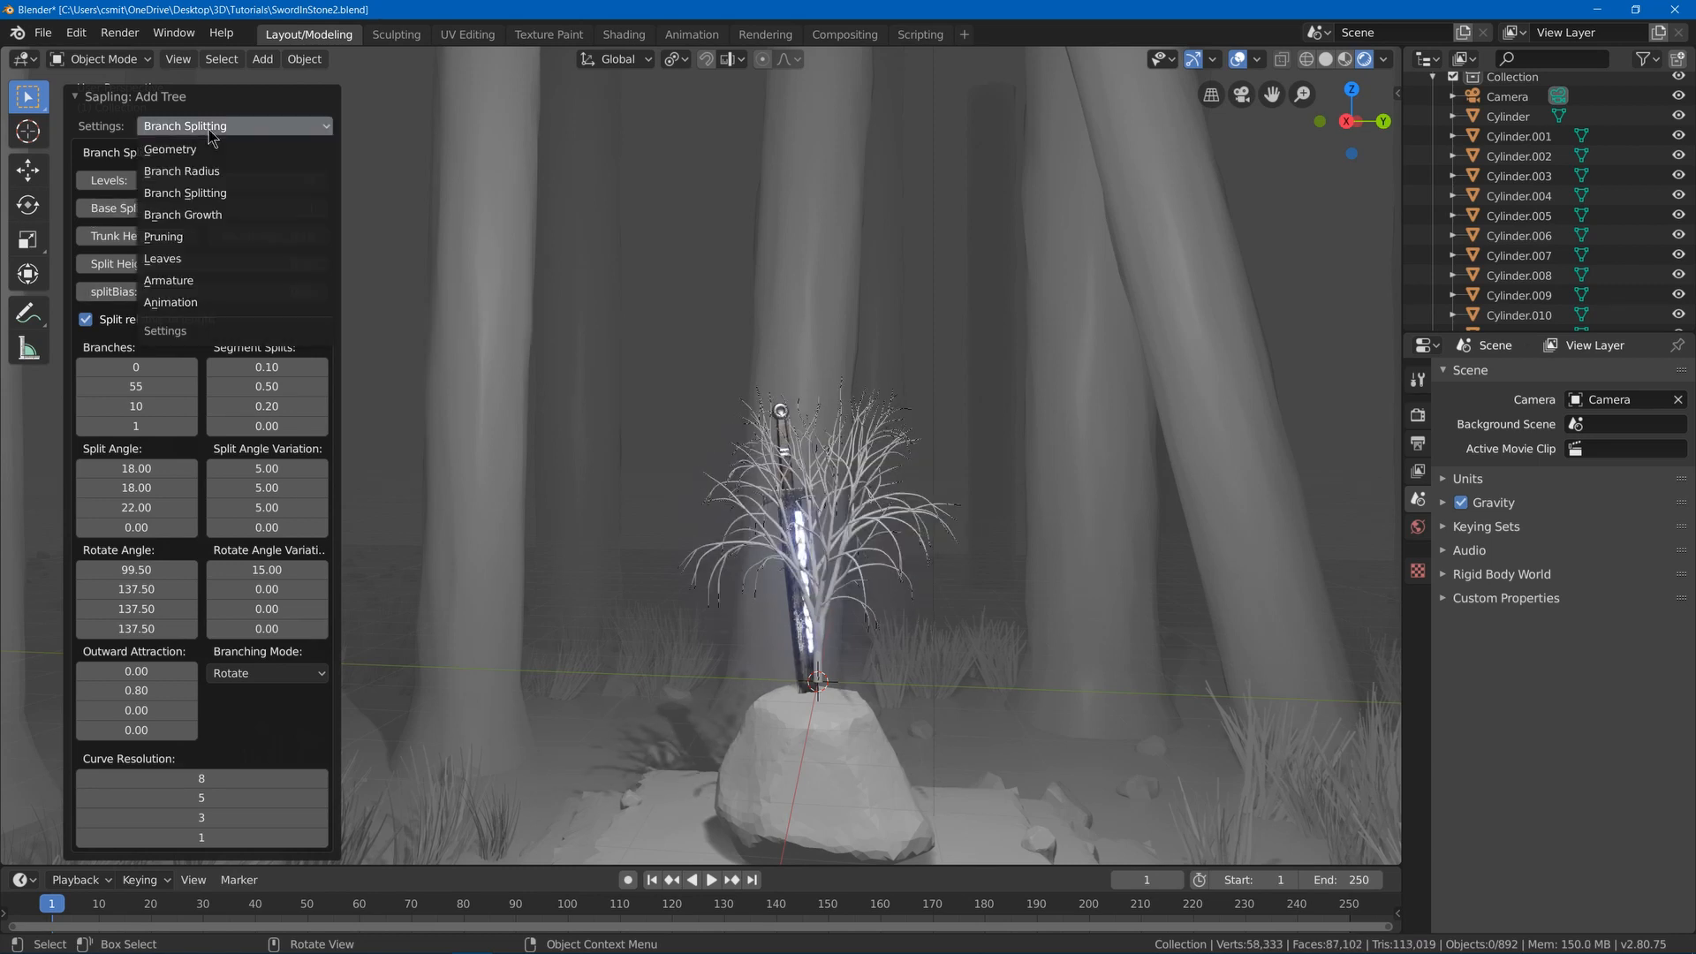
pyautogui.click(216, 258)
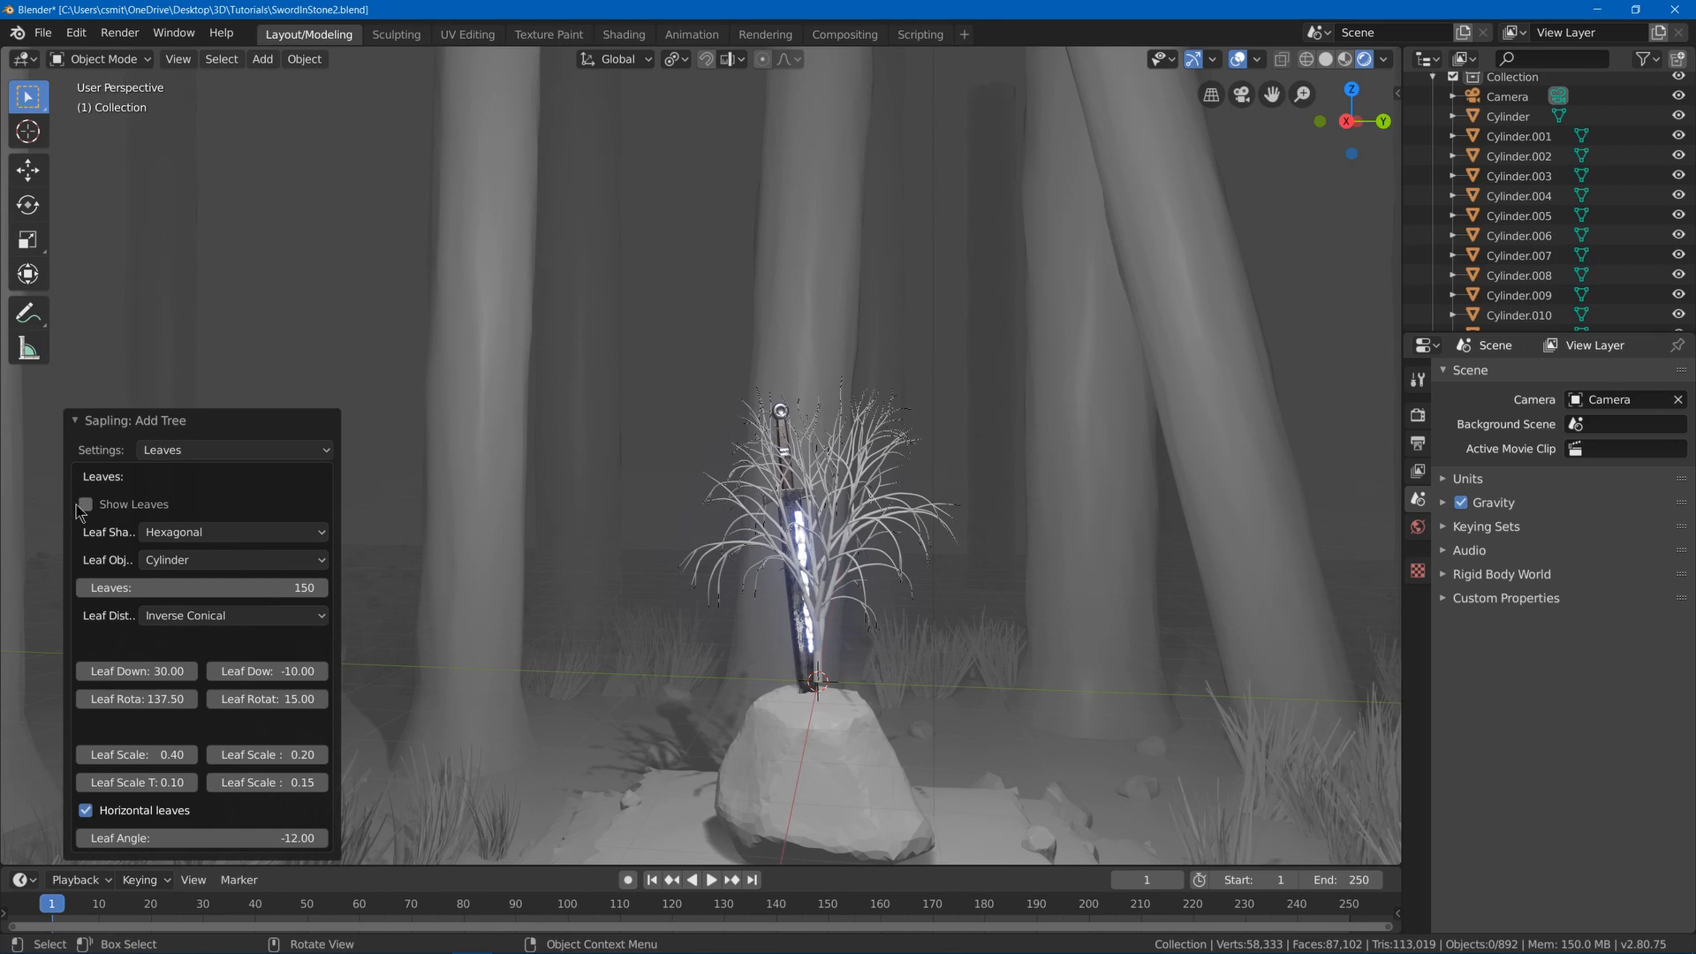
pyautogui.click(85, 504)
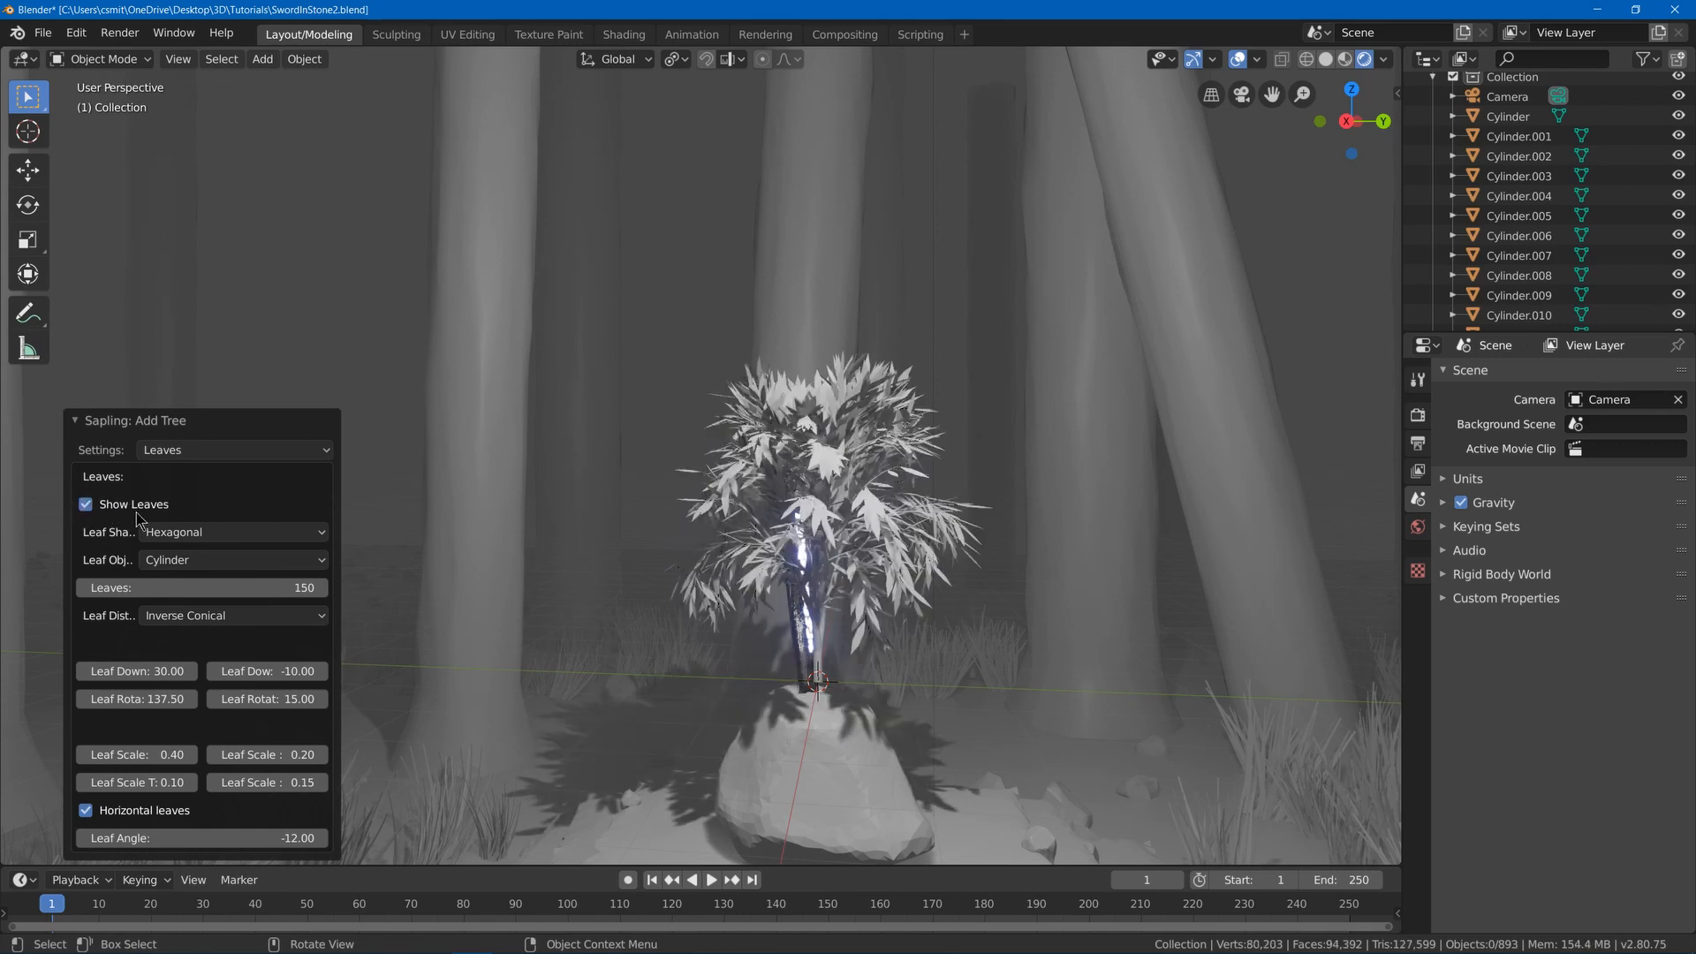
pyautogui.click(201, 587)
pyautogui.press('Return')
# - Select the sapling together with its leaves and move it off the stone, about -1 m in X, -5.14 m in Y and -1.26 m in Z
pyautogui.moveTo(777, 508)
pyautogui.mouseDown(button='middle')
pyautogui.moveTo(654, 530)
pyautogui.moveTo(798, 500)
pyautogui.mouseUp(button='middle')
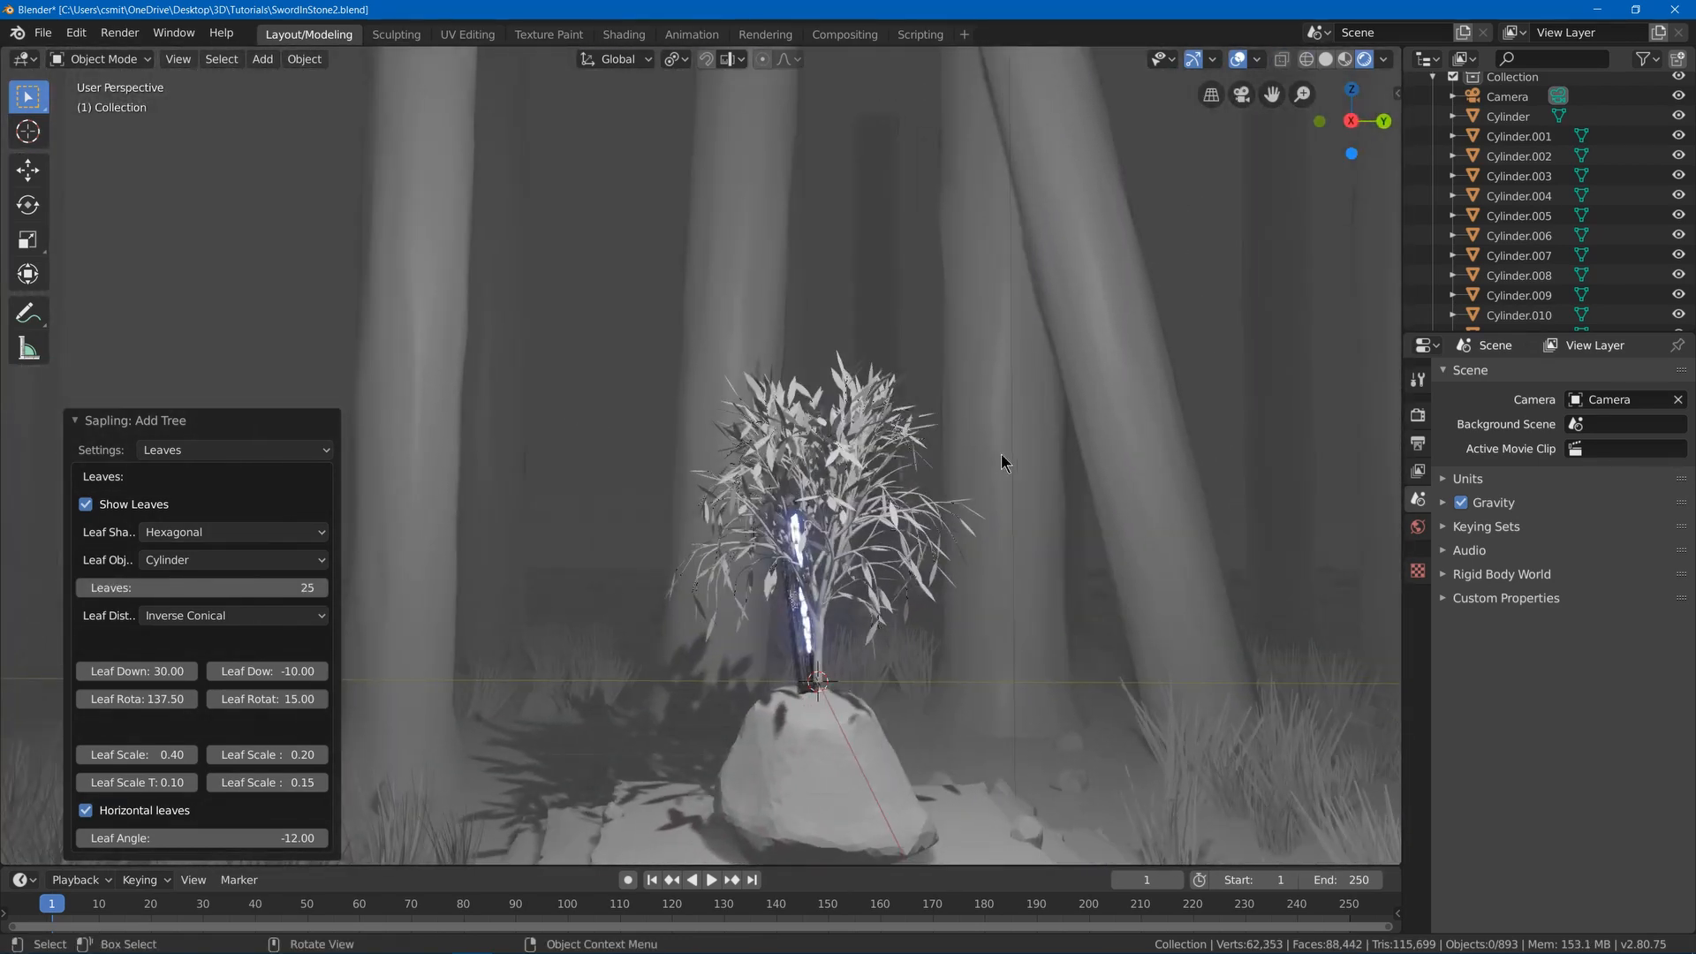
pyautogui.moveTo(1000, 459); pyautogui.dragTo(848, 509, button='middle')
pyautogui.click(846, 511)
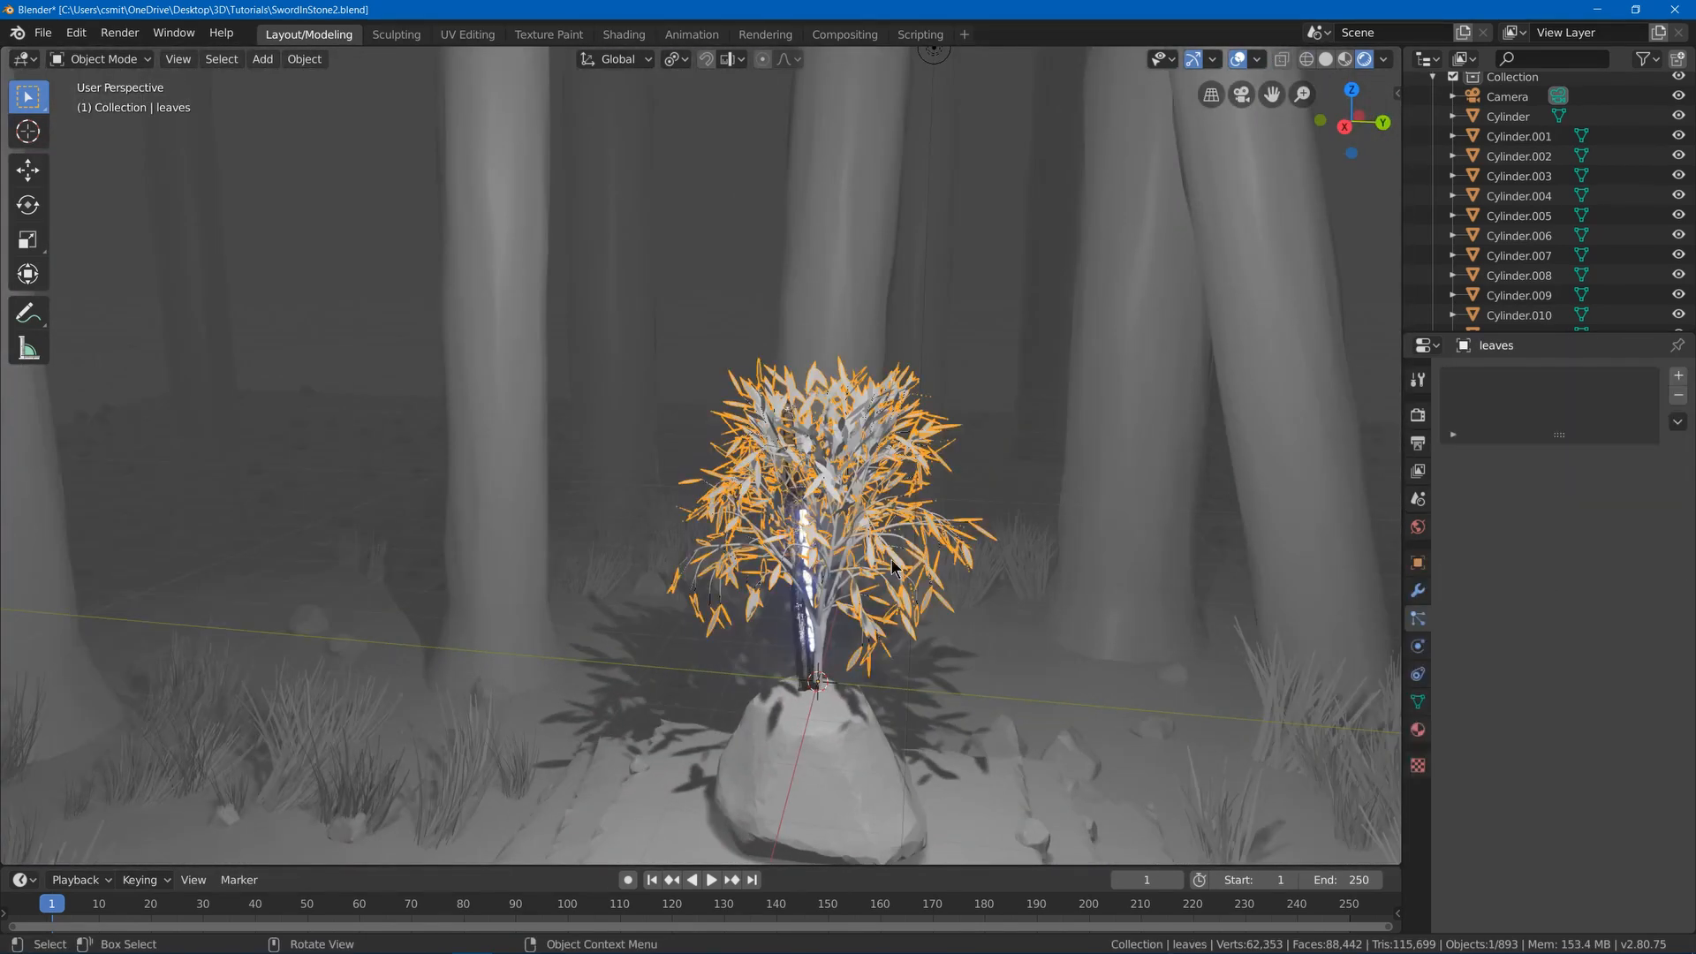
pyautogui.keyDown('shift'); pyautogui.click(820, 629); pyautogui.keyUp('shift')
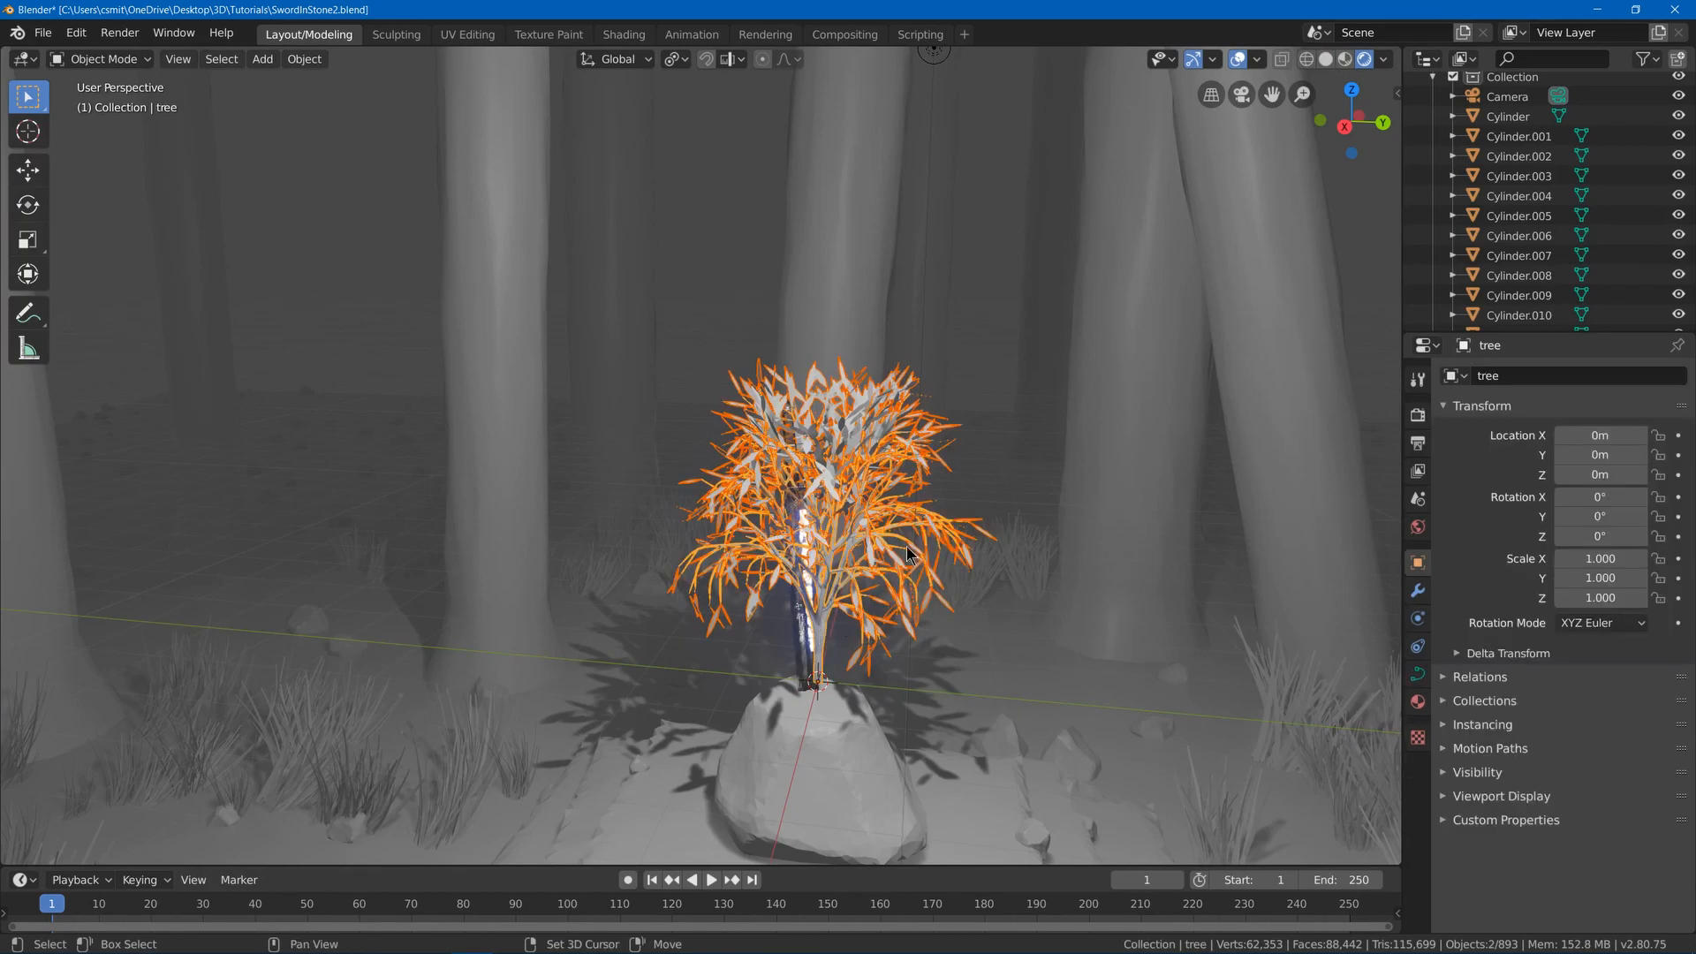
pyautogui.moveTo(908, 548); pyautogui.dragTo(984, 576, button='middle')
pyautogui.press('g')
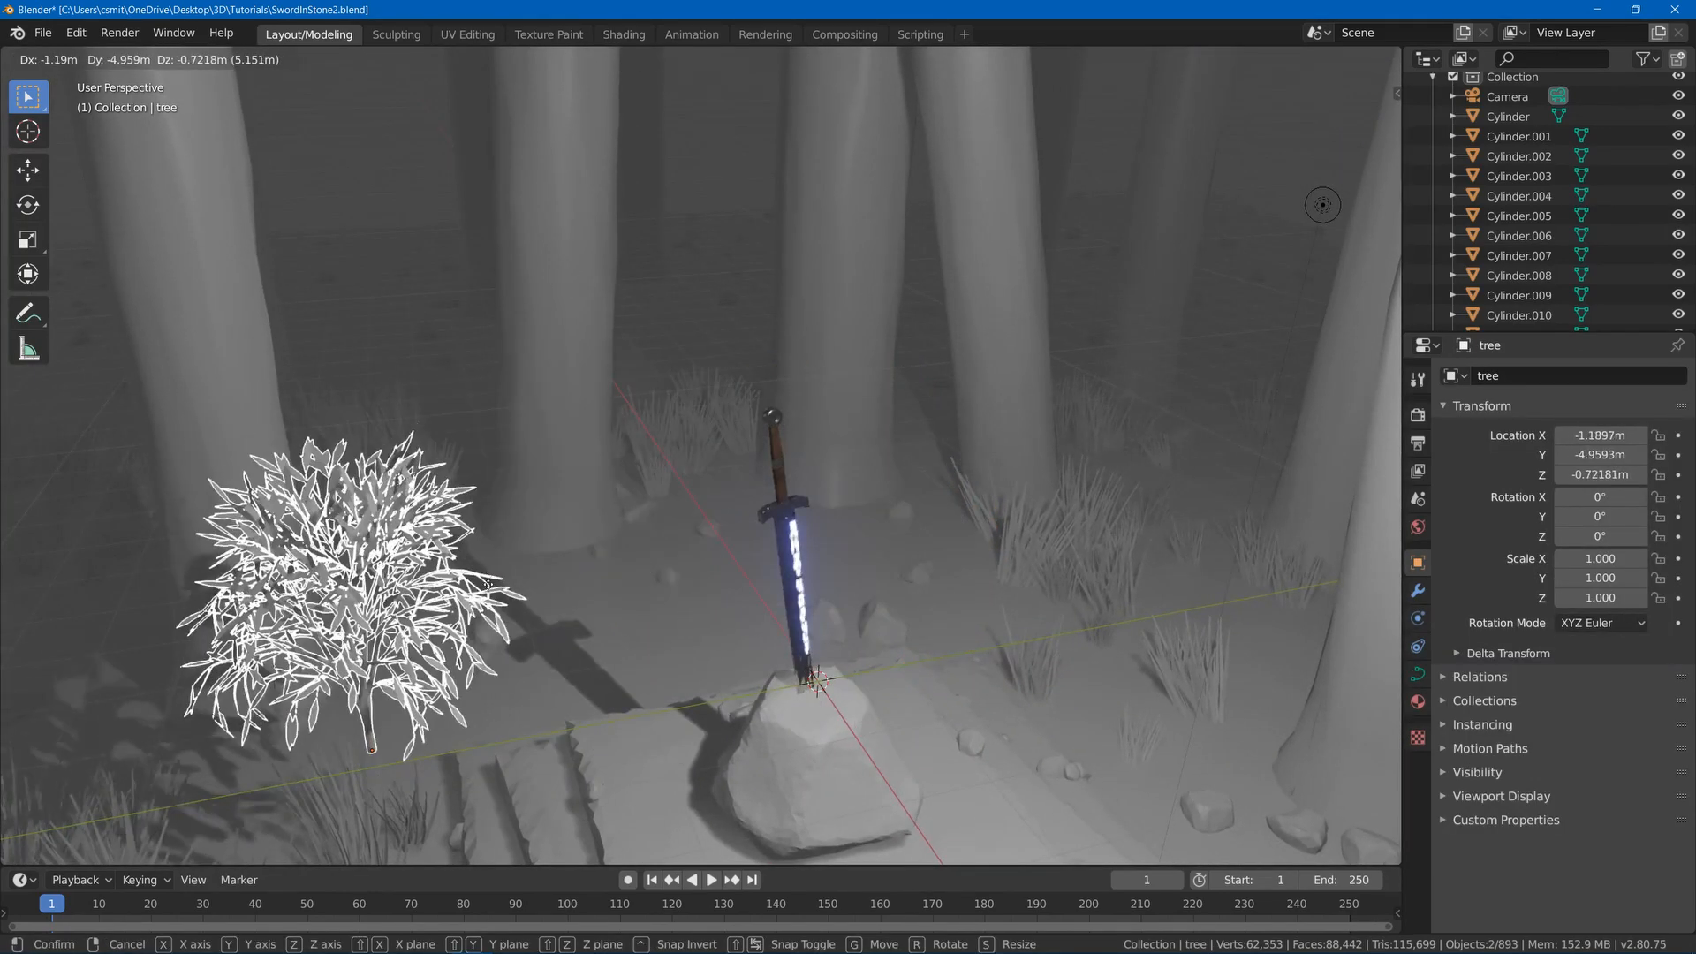
pyautogui.click(296, 607)
# - Lower the sapling onto the ground and slide it horizontally beside the platform to about X 0.14 m, Y -6.37 m, Z -3.40 m
pyautogui.moveTo(523, 587); pyautogui.dragTo(495, 525, button='middle')
pyautogui.keyDown('shift'); pyautogui.moveTo(508, 525); pyautogui.dragTo(585, 442, button='middle'); pyautogui.keyUp('shift')
pyautogui.press('g')
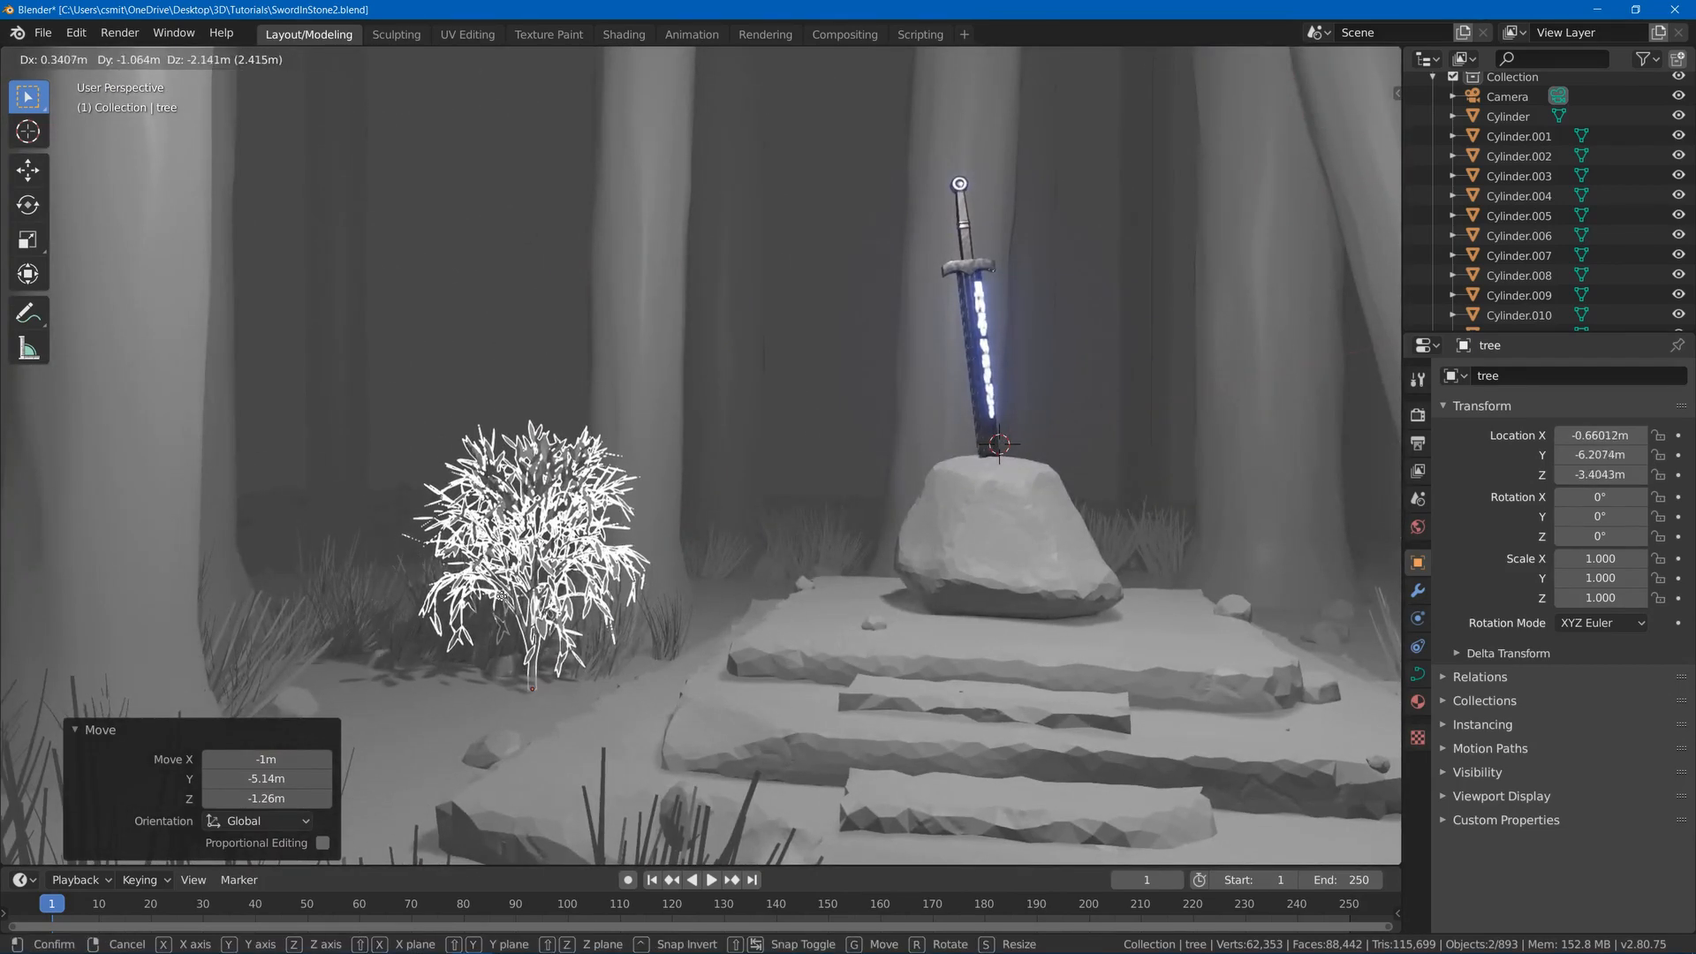
pyautogui.click(501, 596)
pyautogui.moveTo(610, 548); pyautogui.dragTo(508, 618, button='middle')
pyautogui.press('g')
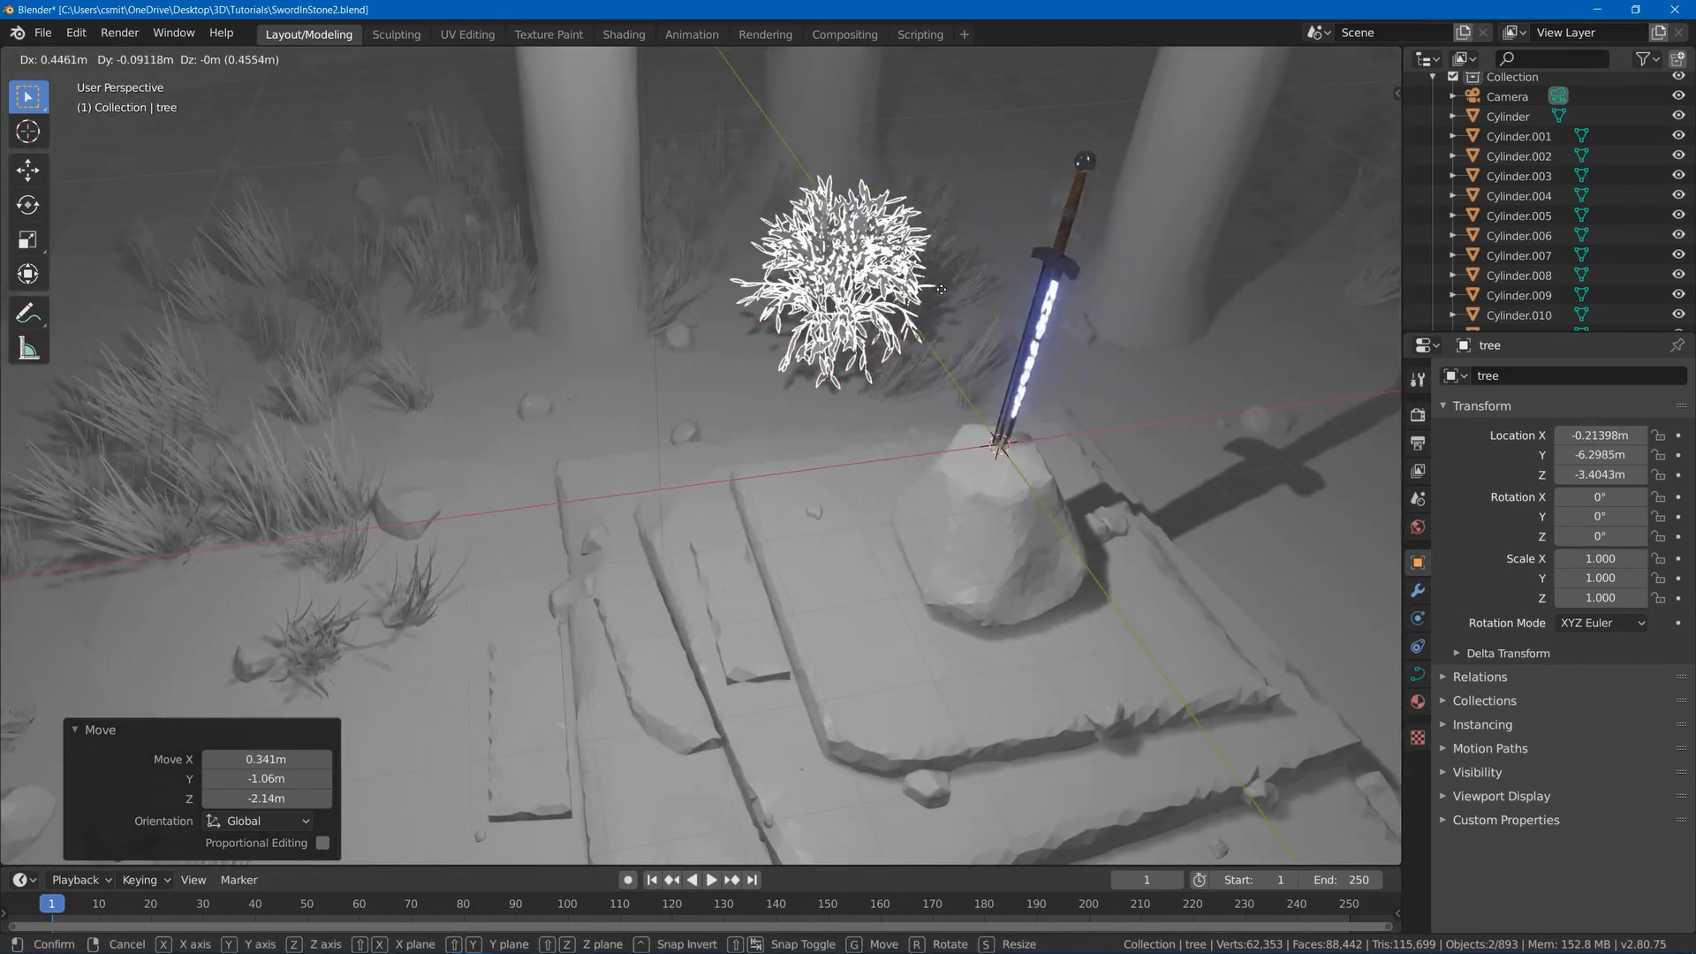
pyautogui.hotkey('shift', 'z')
pyautogui.click(924, 290)
# - In top view, place a linked duplicate of the sapling and its leaves at about X -5.83 m, Y -3.81 m
pyautogui.moveTo(925, 291); pyautogui.dragTo(1025, 239, button='middle')
pyautogui.press('KP_7')
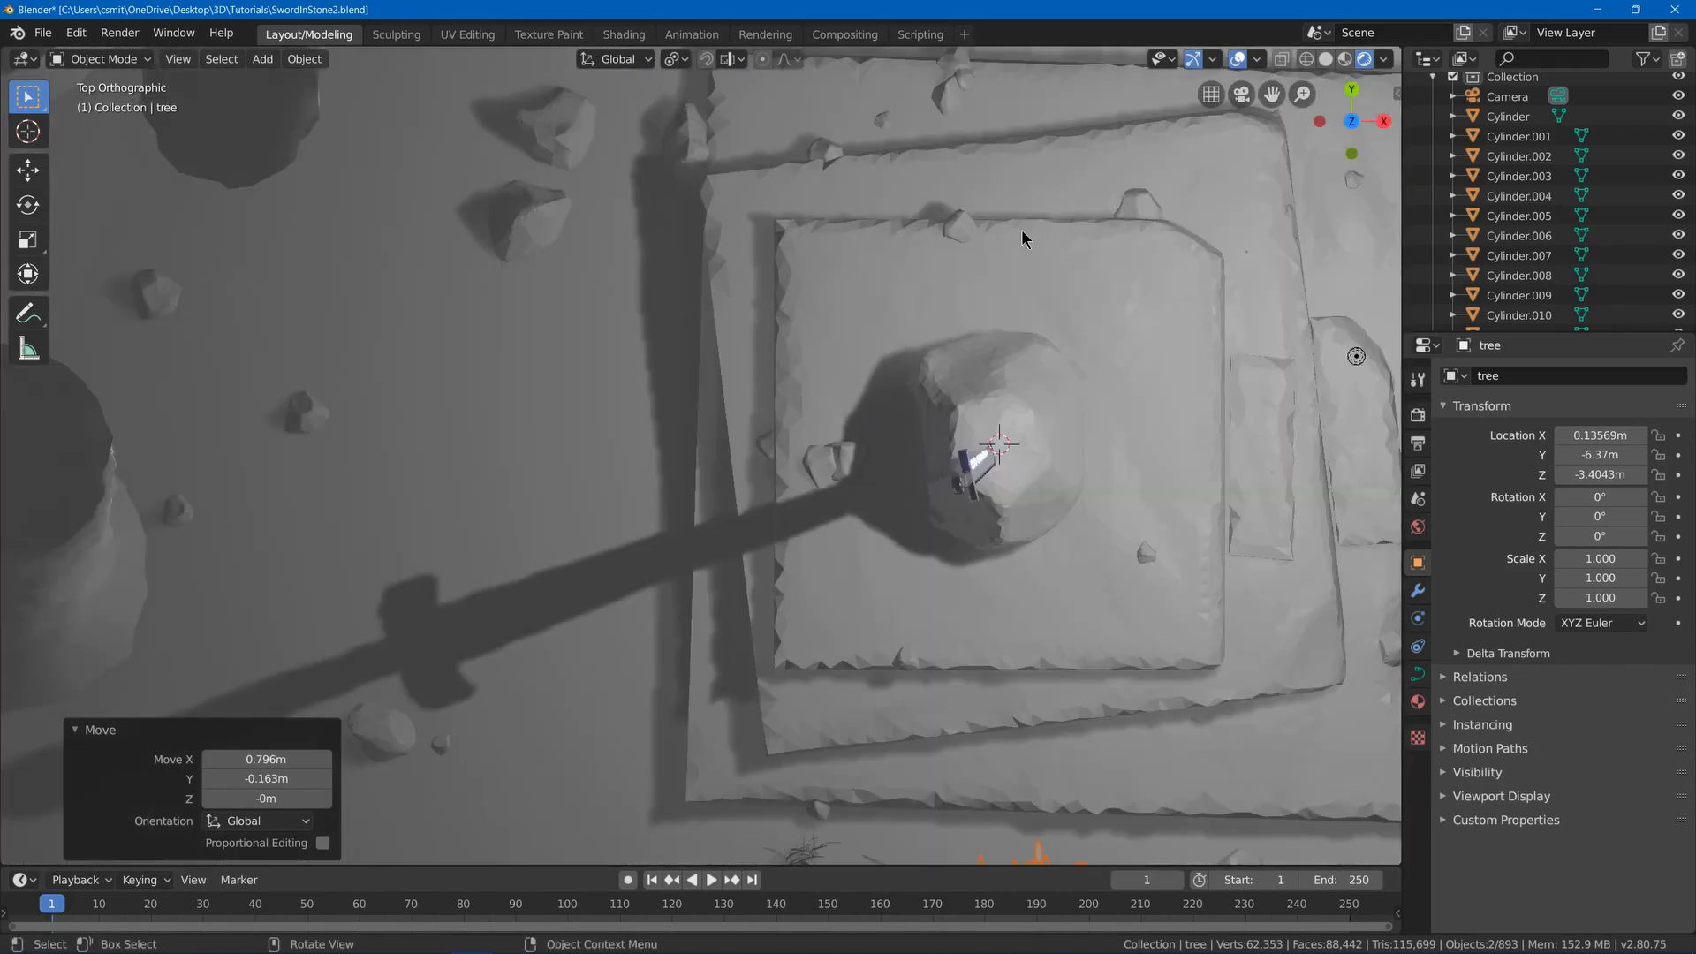
pyautogui.scroll(-6, 1083, 200)
pyautogui.keyDown('shift'); pyautogui.moveTo(1116, 341); pyautogui.dragTo(946, 300, button='middle'); pyautogui.keyUp('shift')
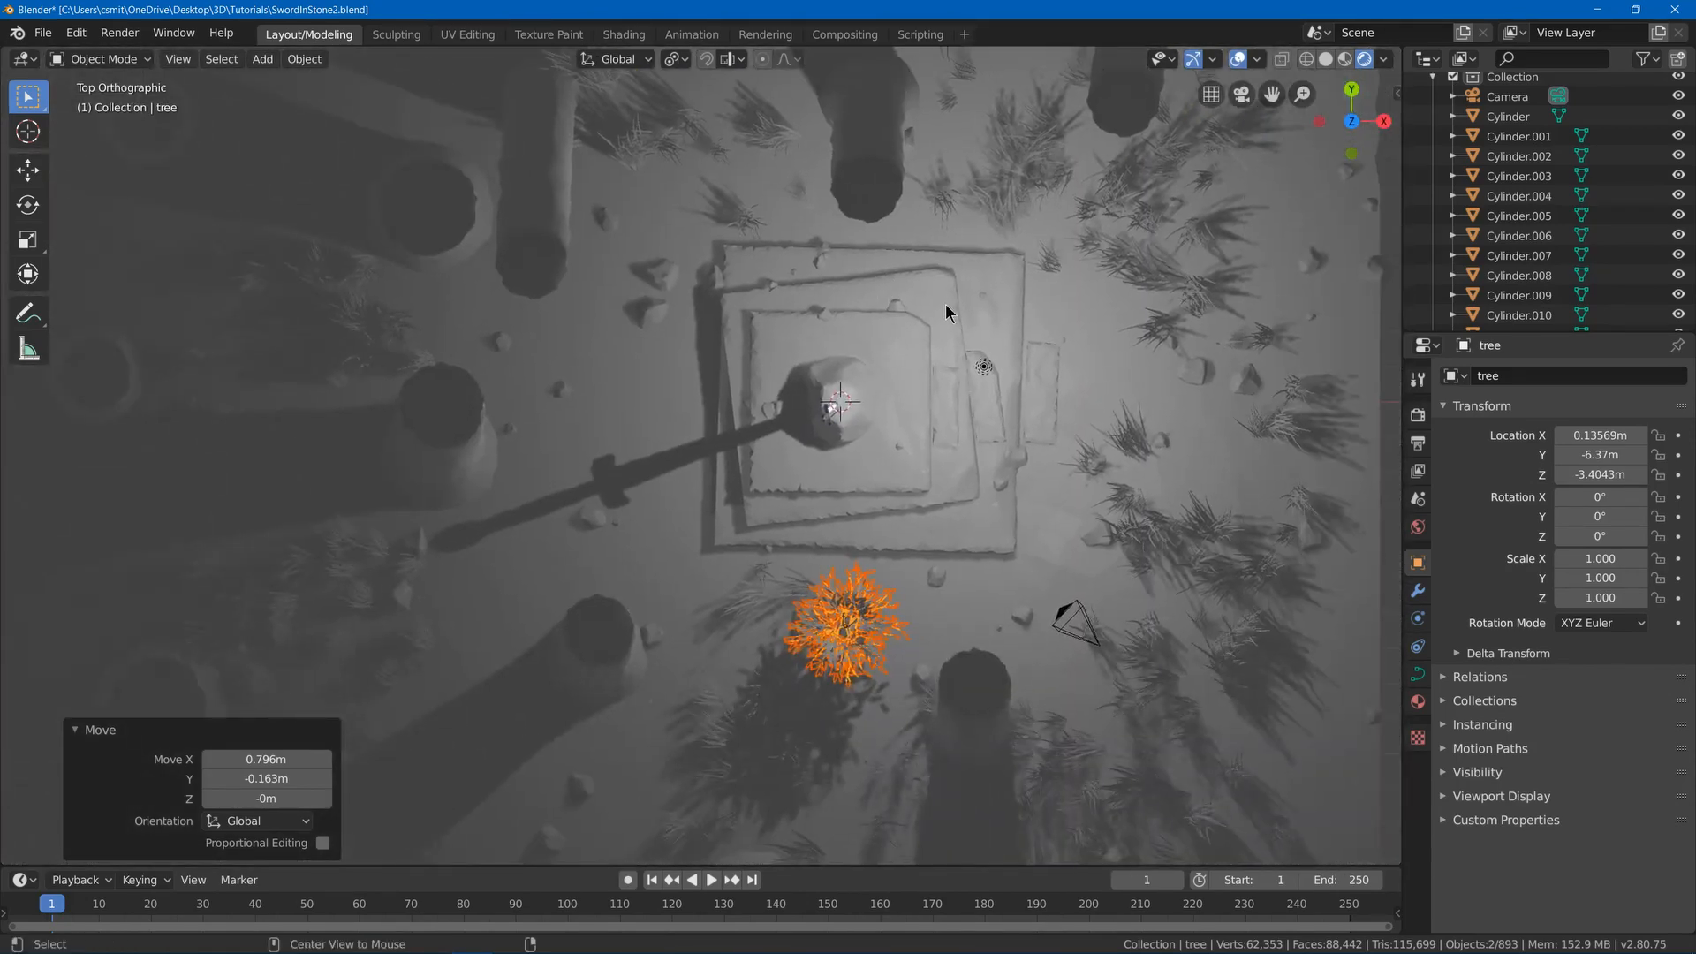
pyautogui.hotkey('shift', 'd')
pyautogui.click(748, 213)
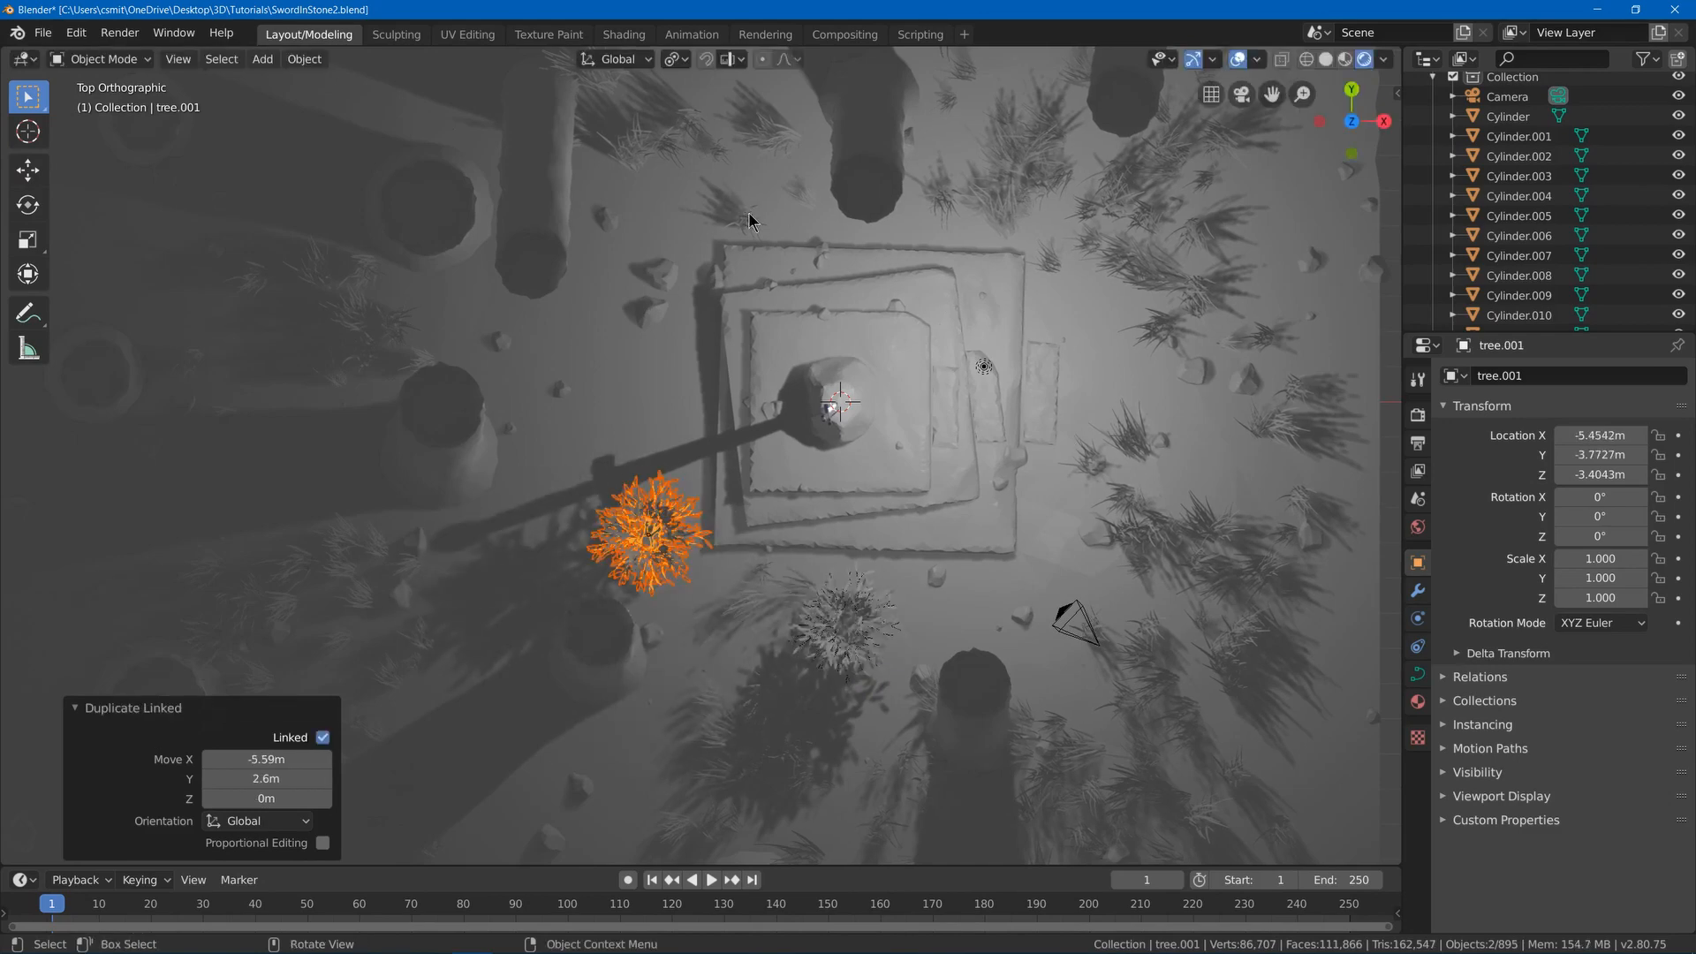
pyautogui.press('g')
pyautogui.click(737, 219)
# - Place two more linked copies of the sapling, one behind the platform and one offset from it about 2.86 m in X and 5.89 m in Y
pyautogui.hotkey('alt', 'd')
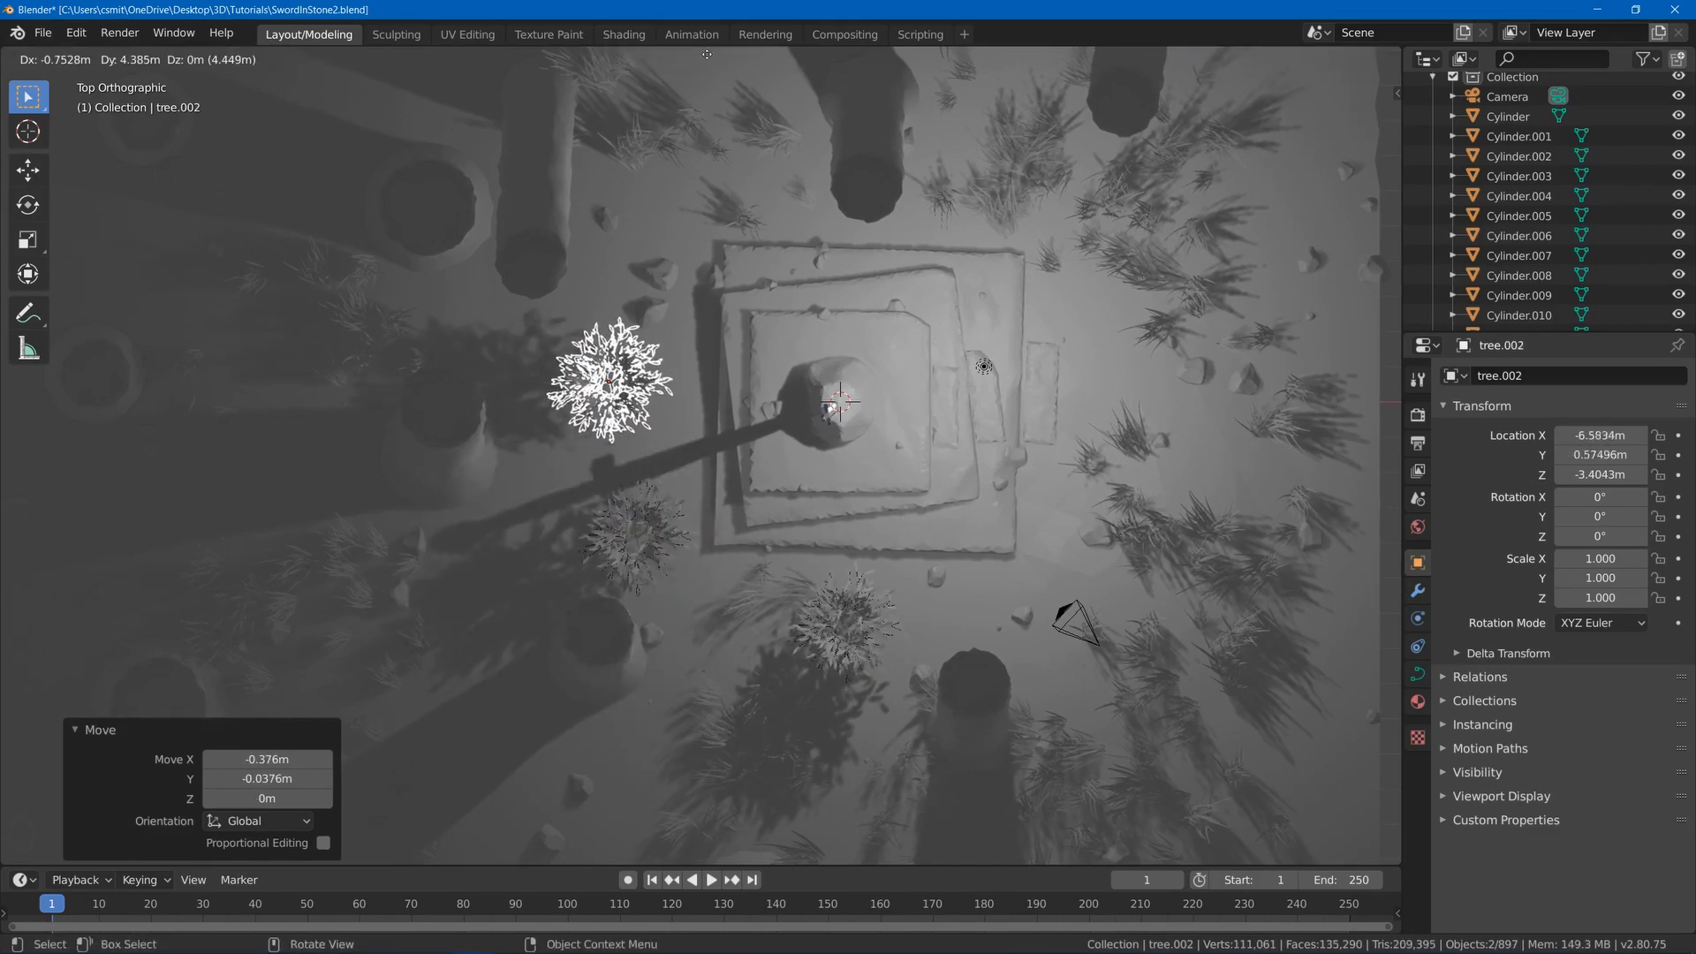
pyautogui.click(705, 853)
pyautogui.hotkey('alt', 'd')
pyautogui.click(802, 648)
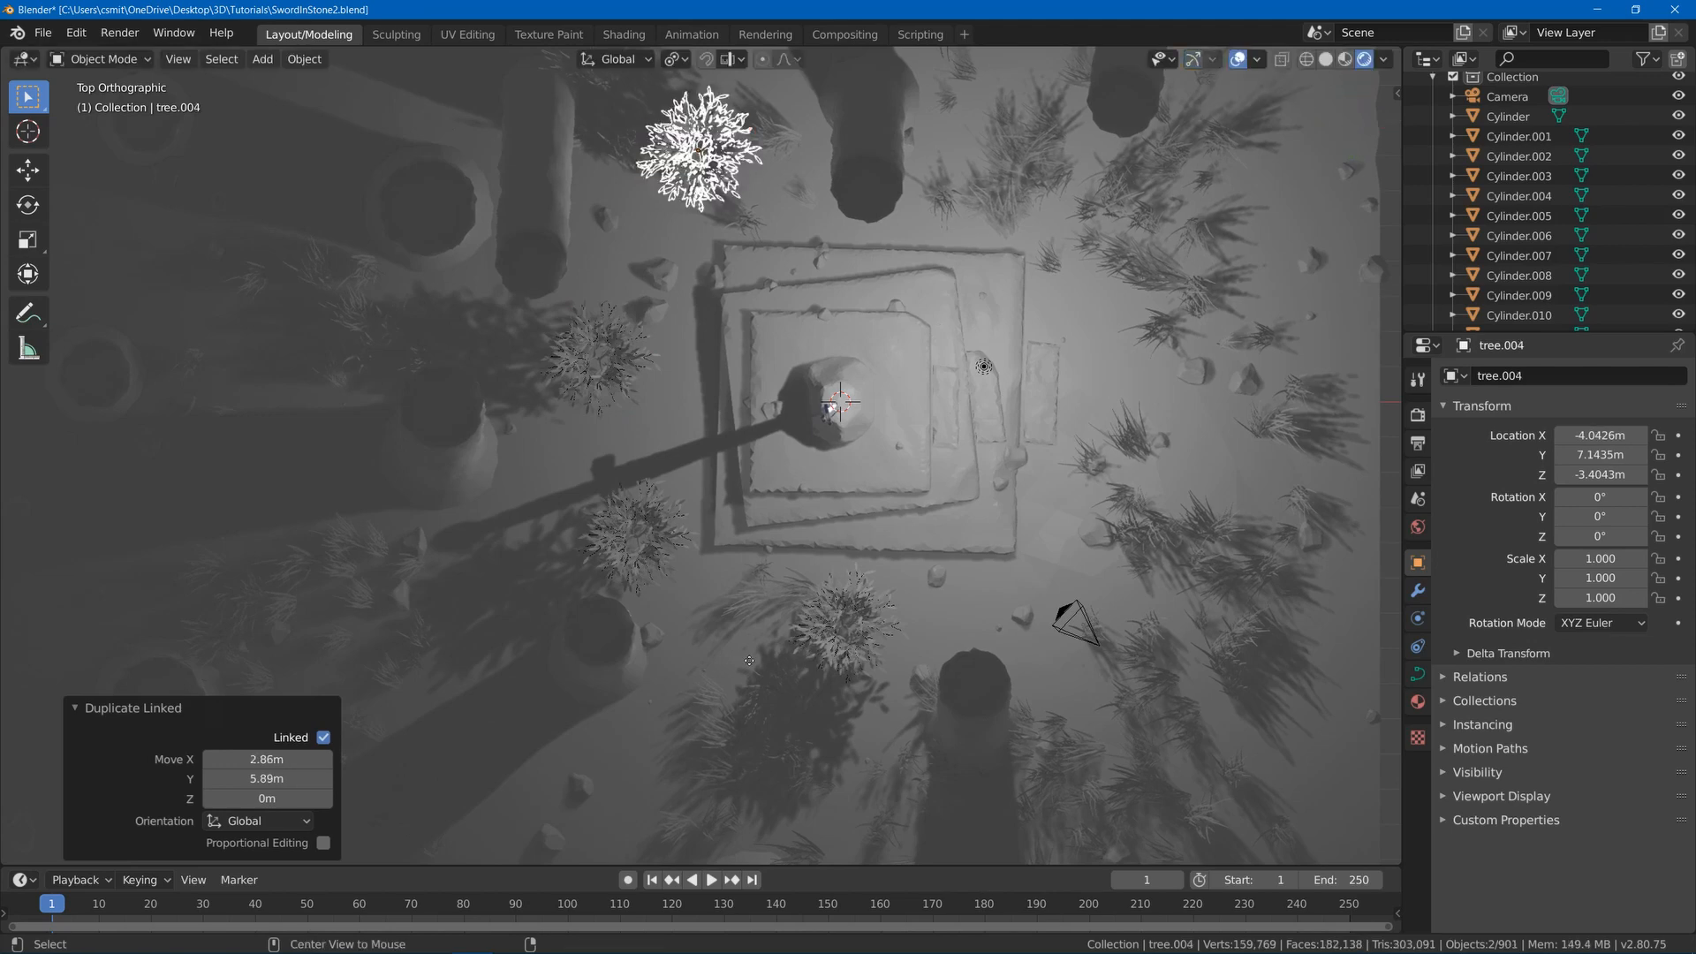
# - Place three more linked sapling copies around the platform, the last at about X -4.29 m, Y -8.06 m, and rotate that last copy
pyautogui.hotkey('alt', 'd')
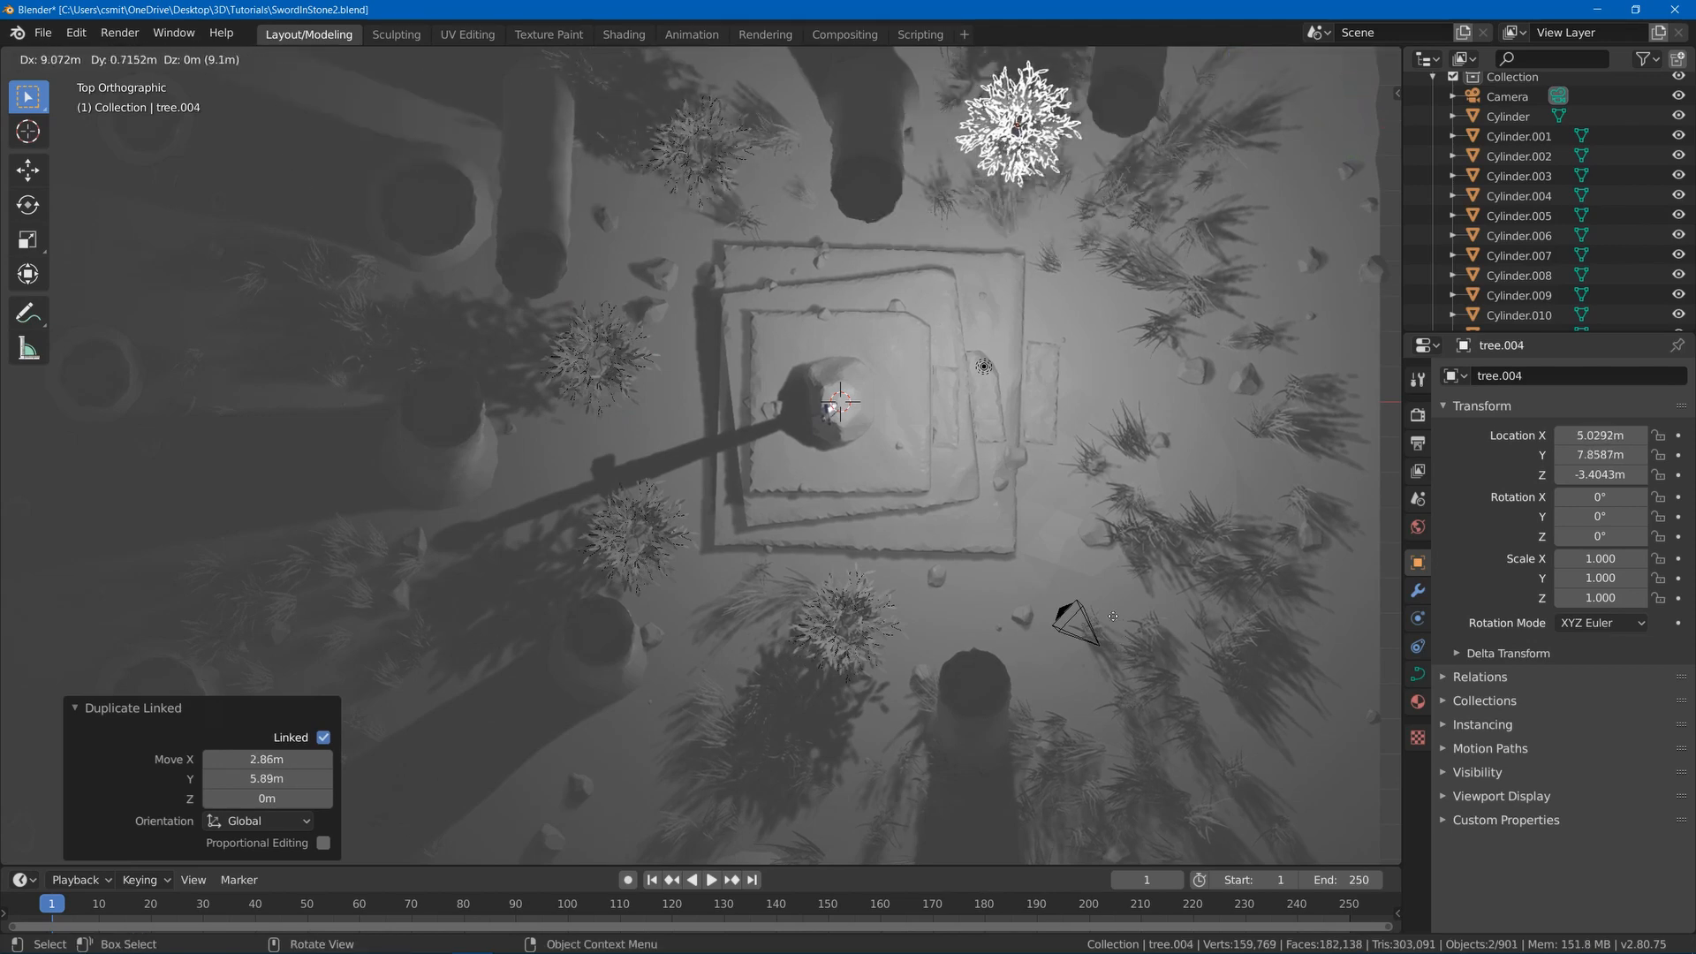
pyautogui.click(1071, 588)
pyautogui.hotkey('alt', 'd')
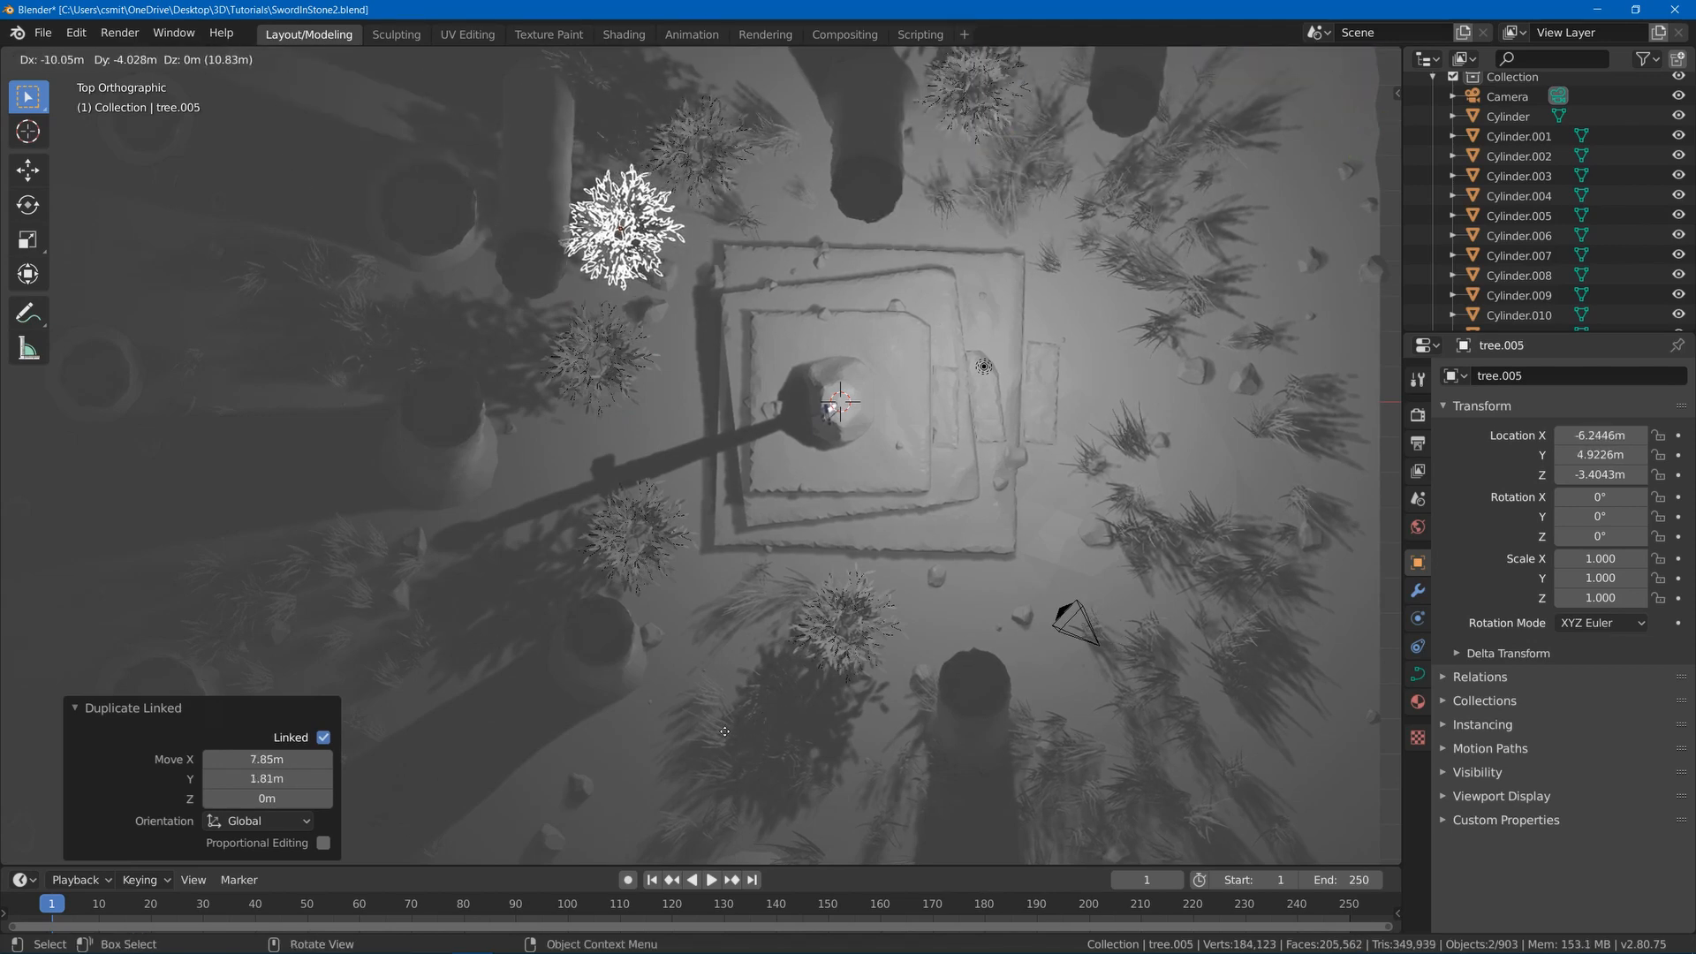
pyautogui.click(741, 756)
pyautogui.hotkey('alt', 'd')
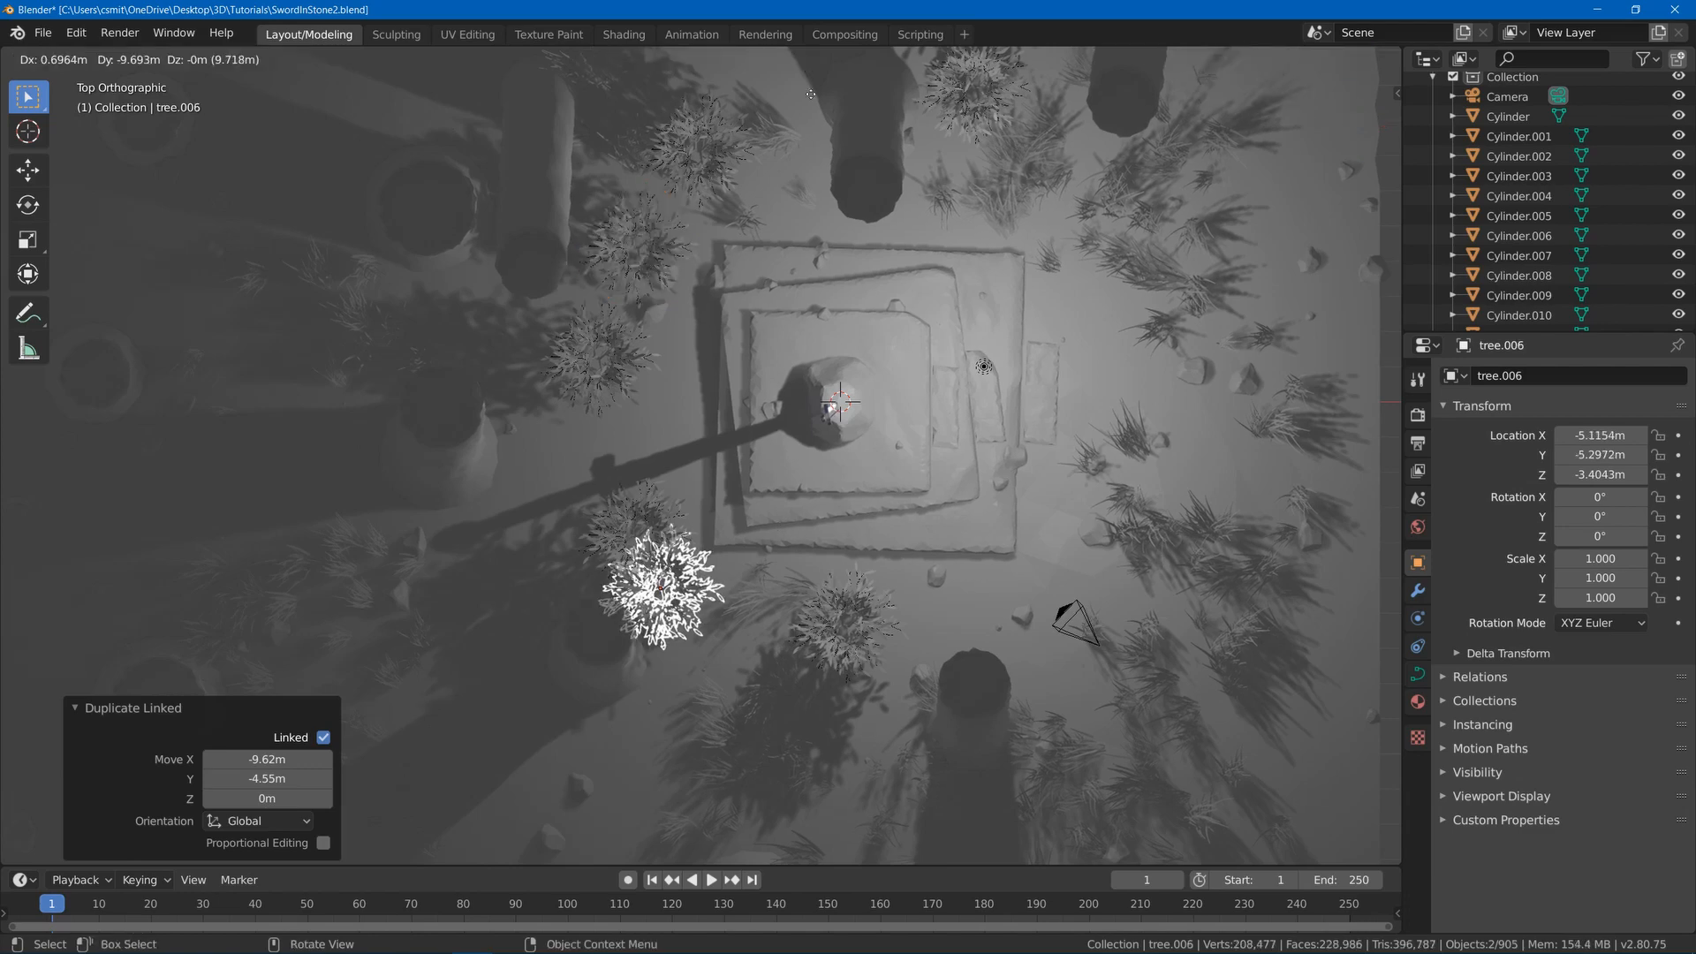
pyautogui.click(1068, 251)
pyautogui.press('r')
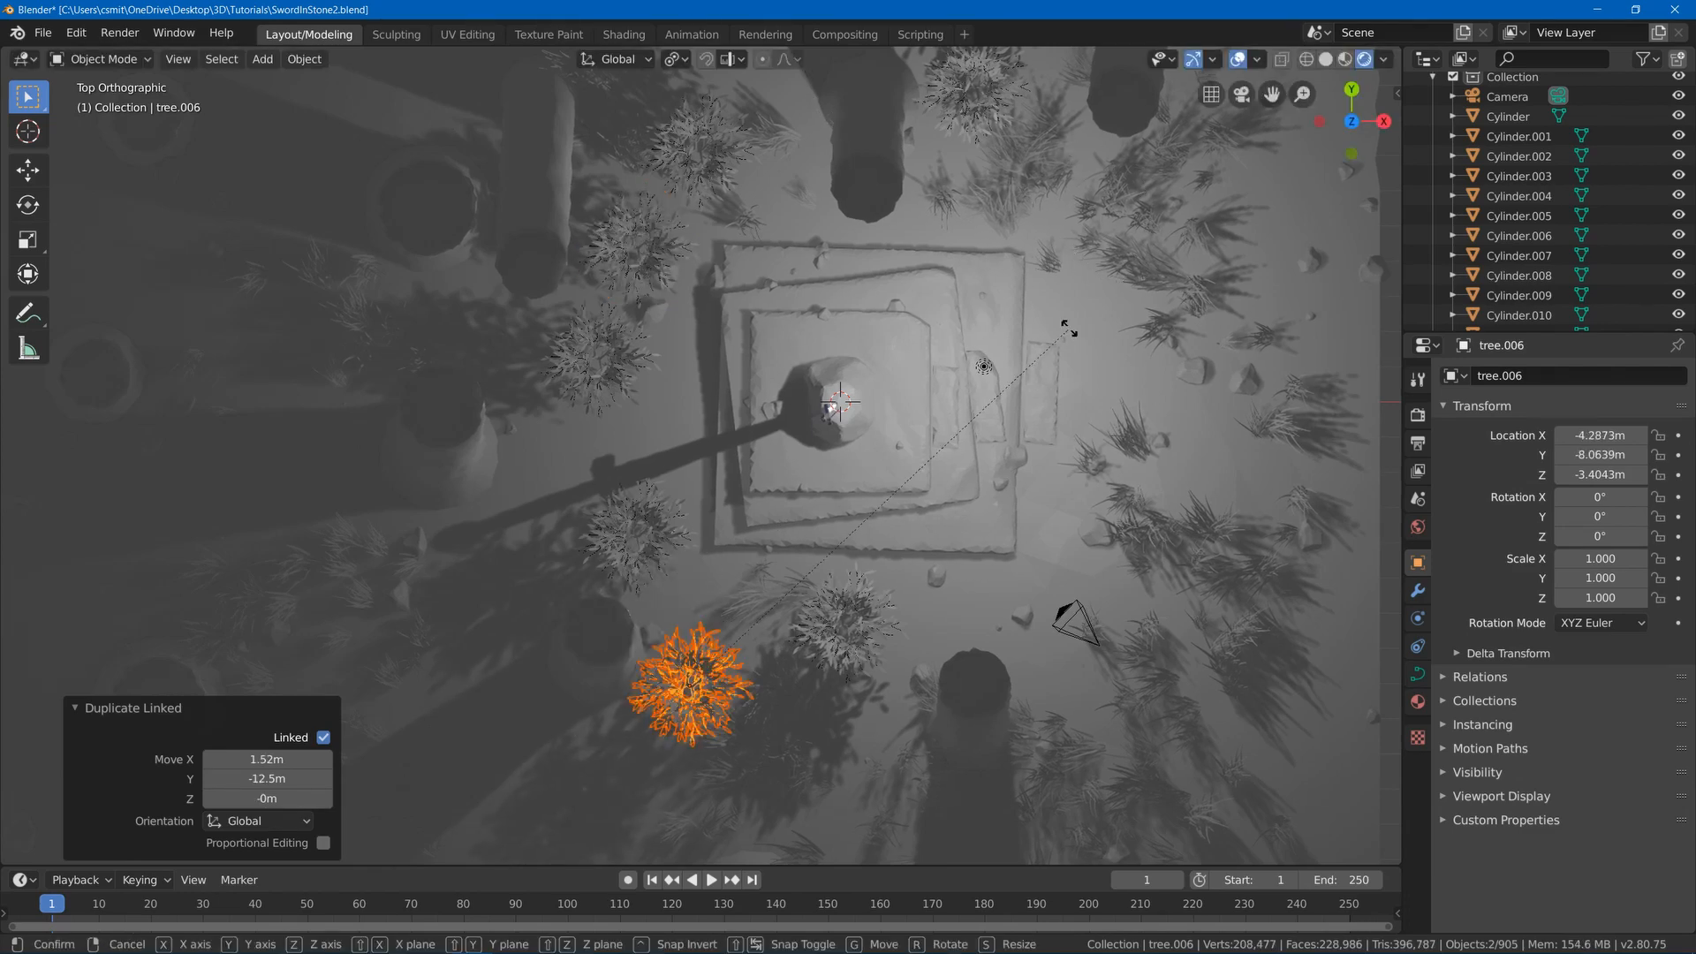
pyautogui.click(874, 119)
# - Select the sapling copy at the platform's back corner with its leaves, rotate it about 25.7° around Z and lower it slightly
pyautogui.click(642, 247)
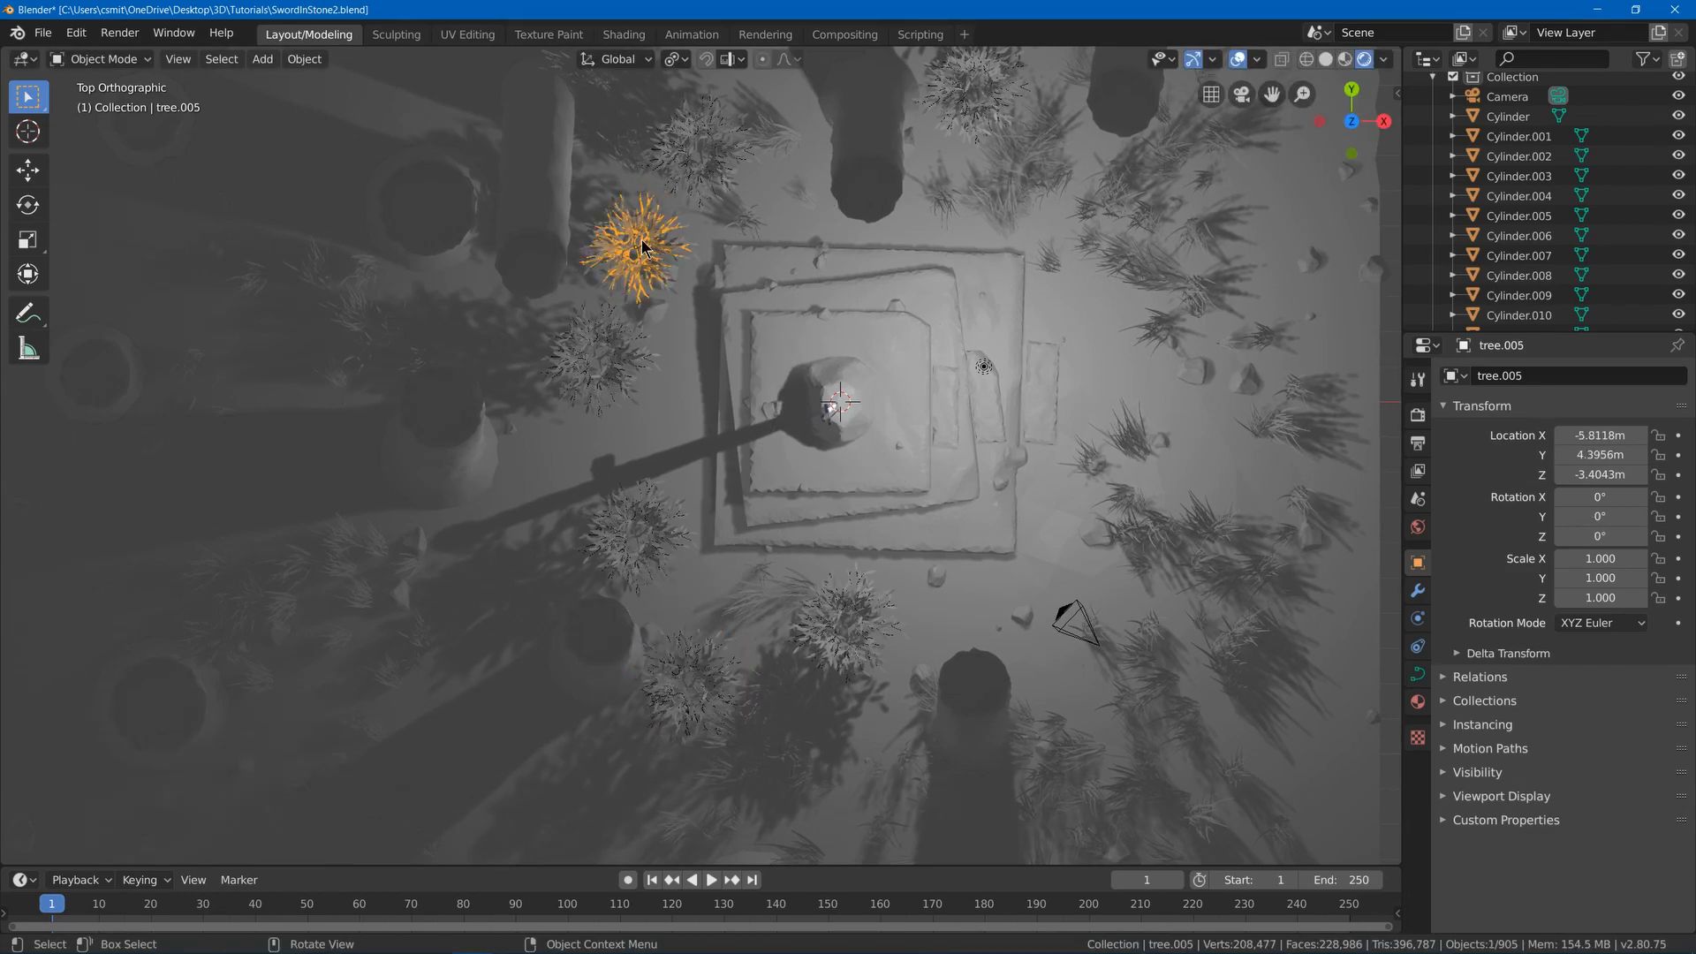
pyautogui.keyDown('shift'); pyautogui.click(646, 253); pyautogui.keyUp('shift')
pyautogui.hotkey('shift', 'd')
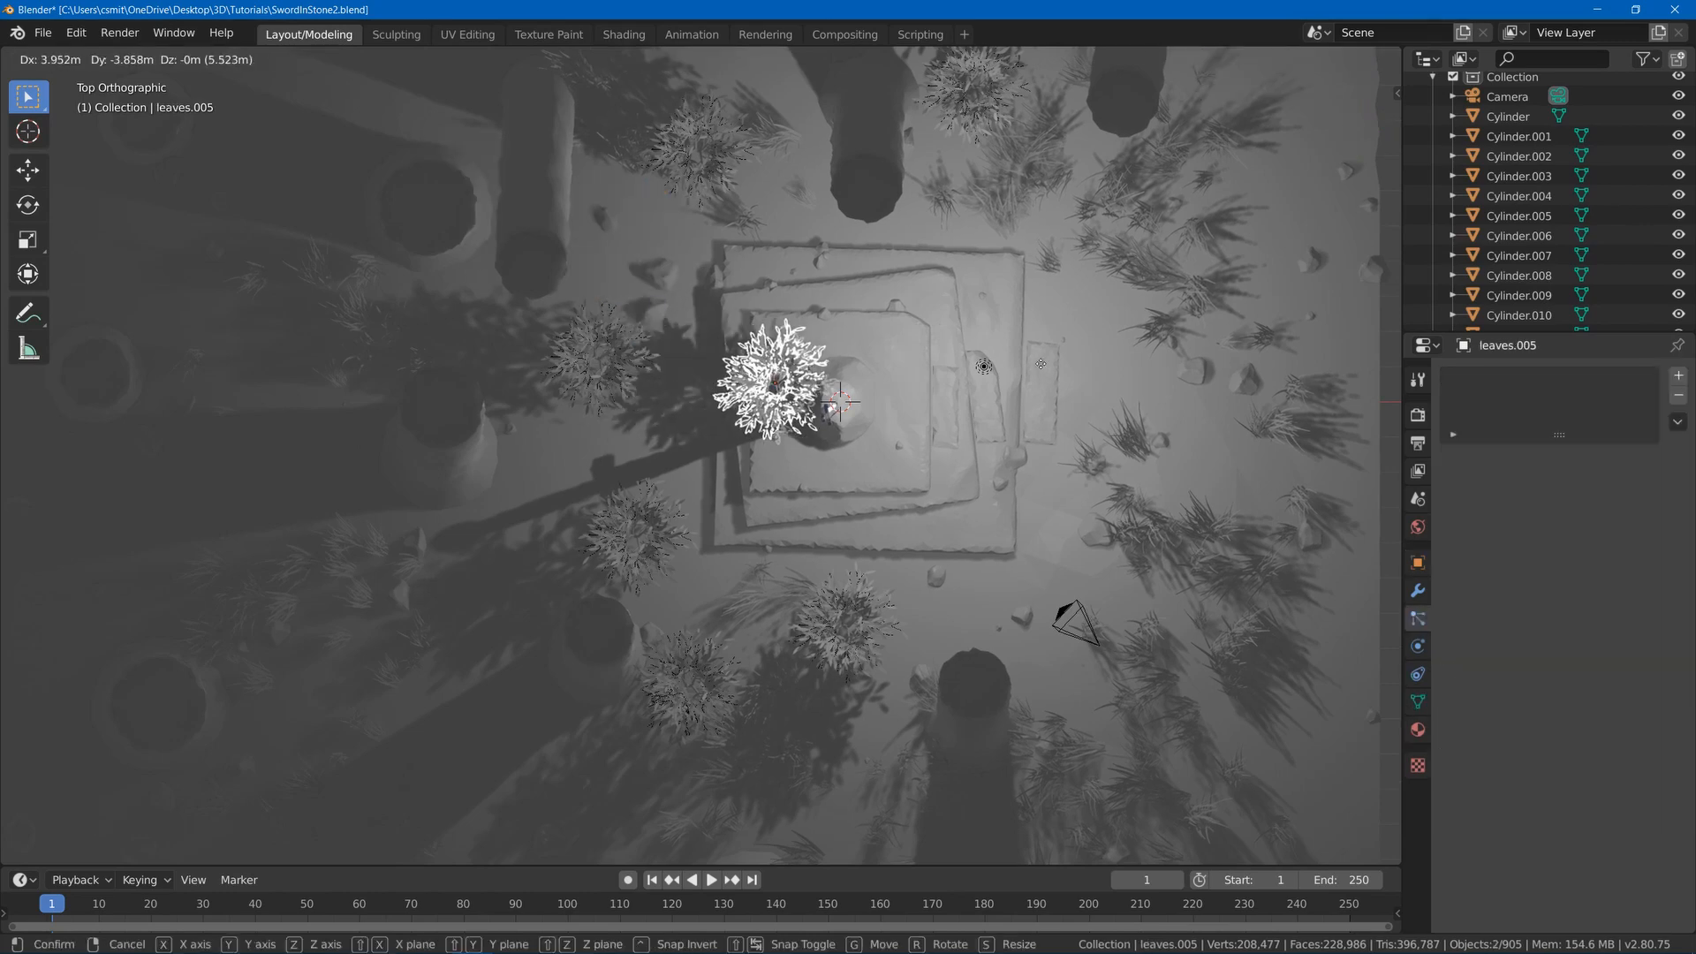
pyautogui.press('Escape')
pyautogui.press('r')
pyautogui.click(950, 119)
pyautogui.moveTo(950, 119); pyautogui.dragTo(875, 252, button='middle')
pyautogui.press('g')
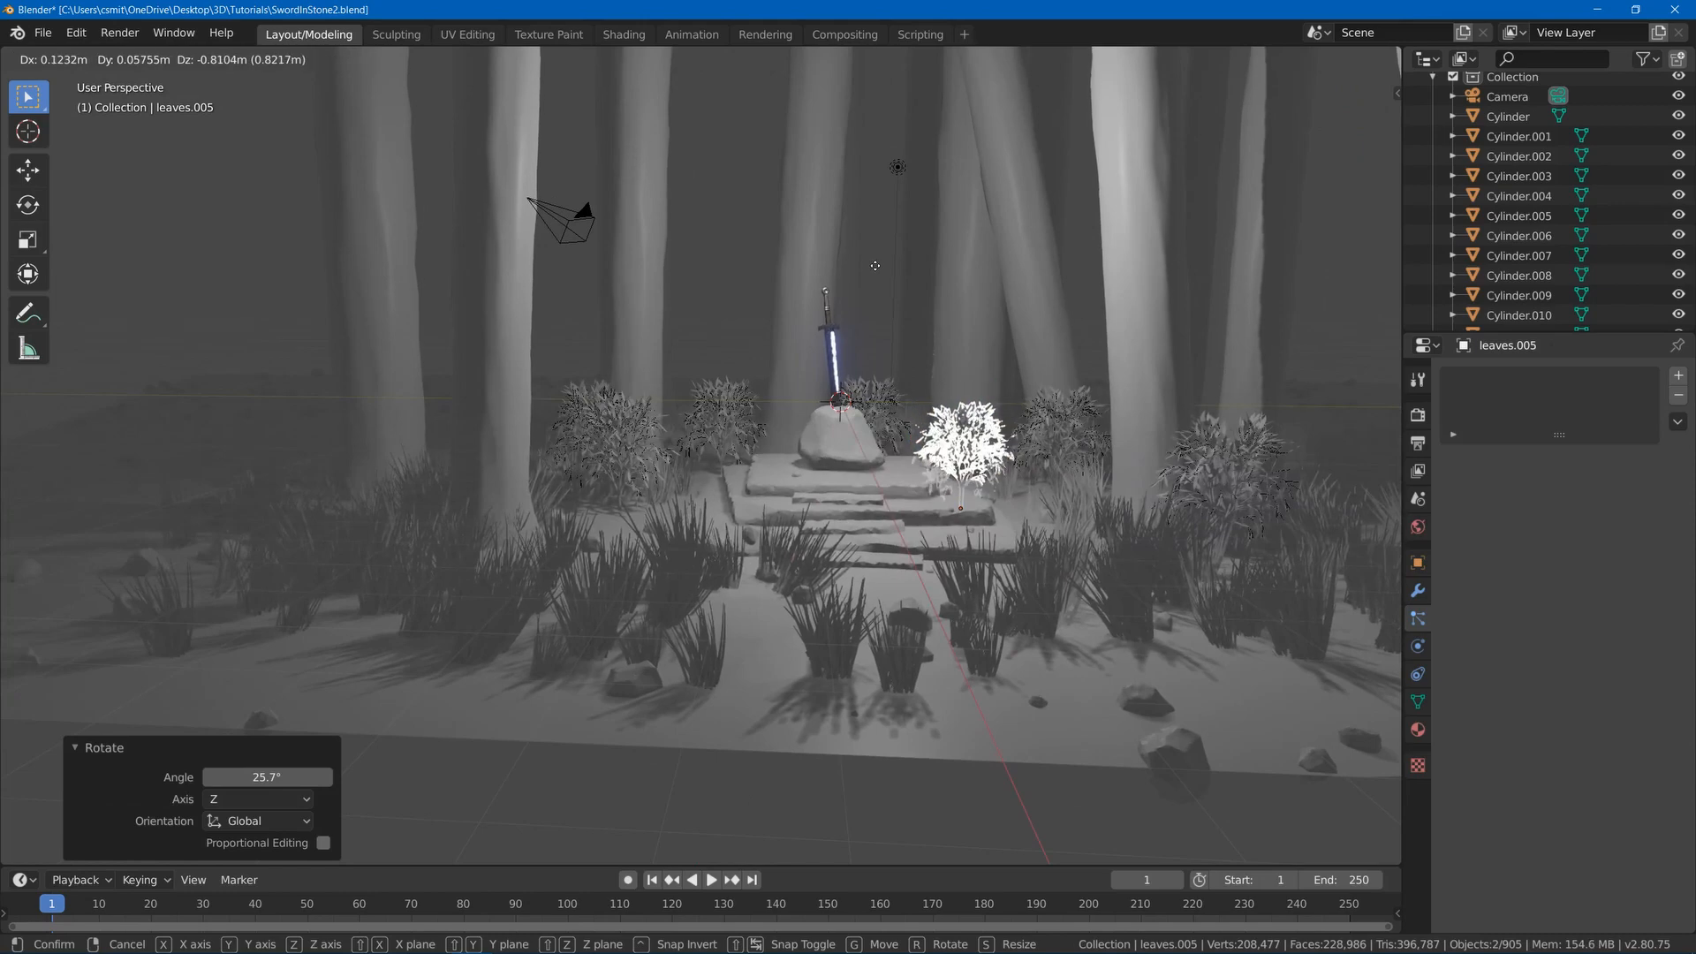
pyautogui.click(877, 274)
# - Scale the sapling copy near the platform's back, at about X -5.83 m, Y -3.81 m, up to about 1.265
pyautogui.click(708, 412)
pyautogui.scroll(3, 709, 413)
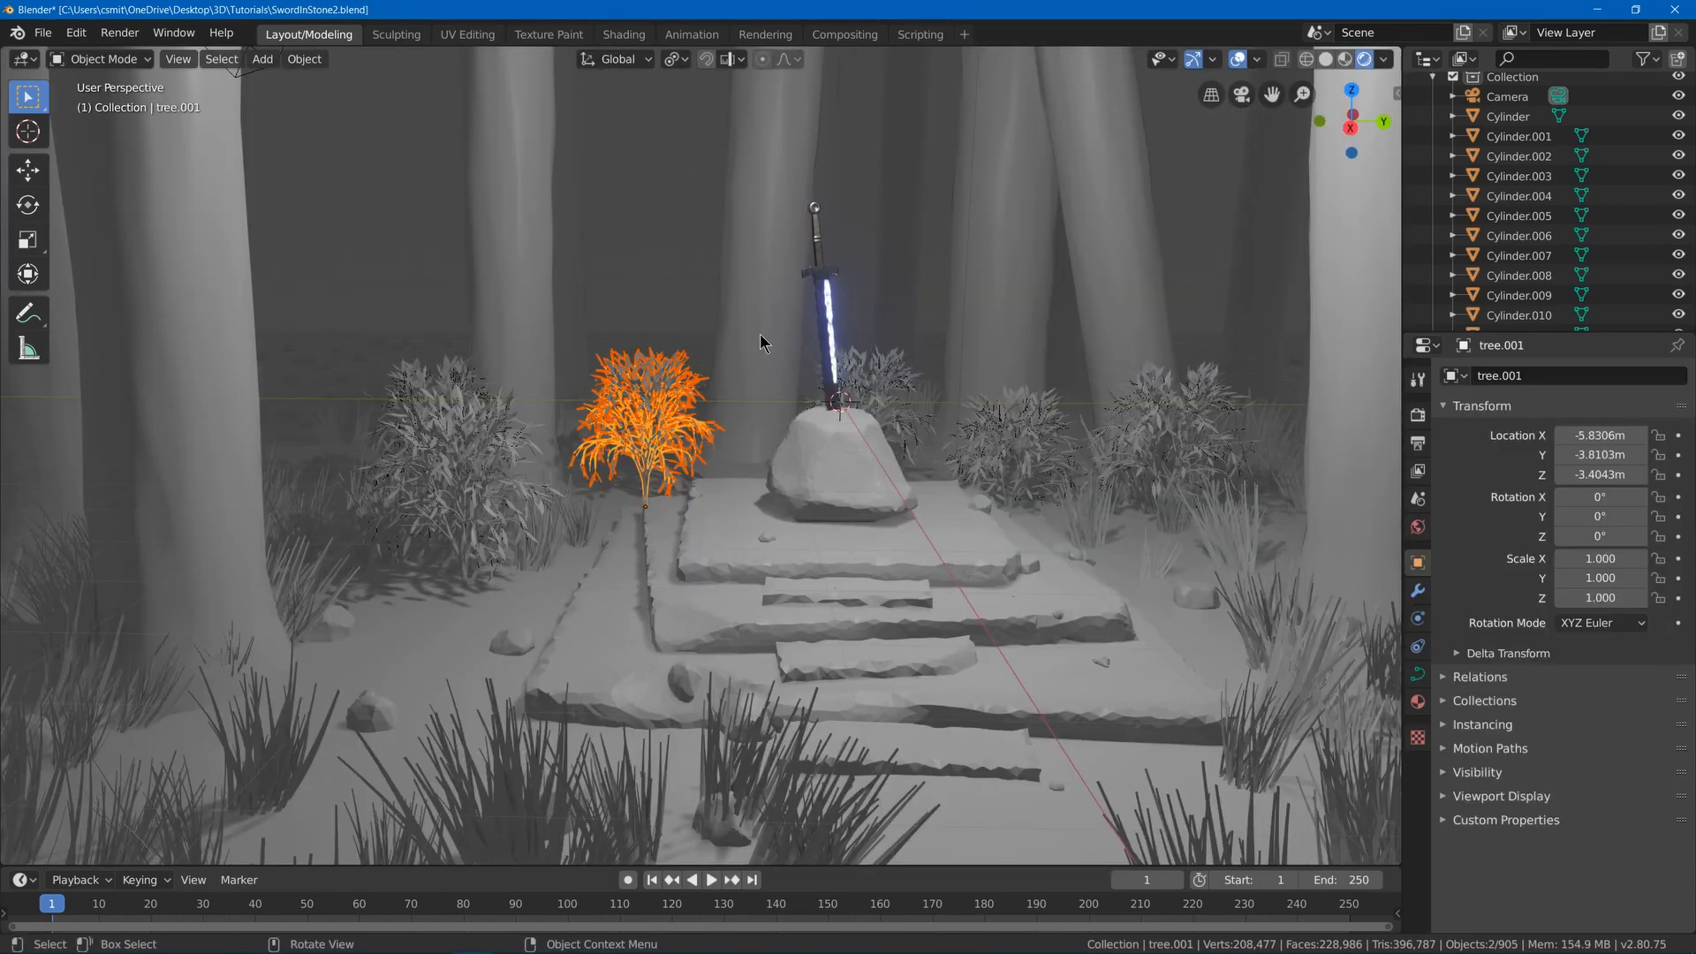
pyautogui.press('s')
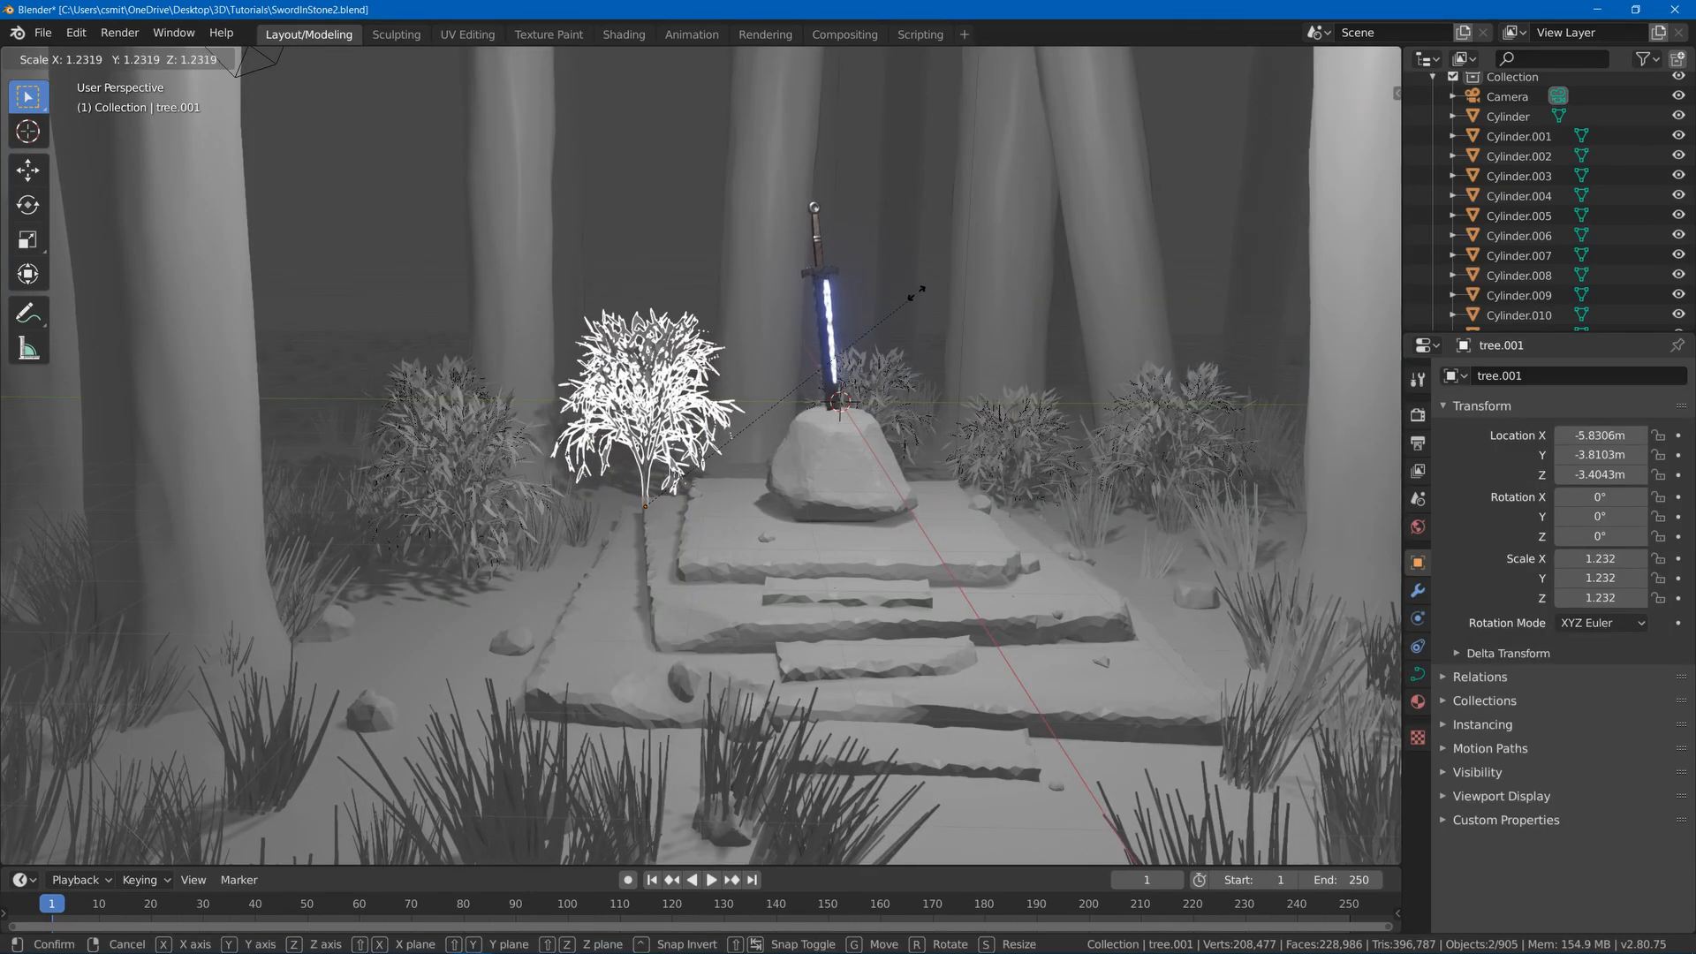
pyautogui.click(899, 301)
# - Move the enlarged sapling farther back behind the large trunk, to about X -11.46 m, Y -7.61 m, Z -3.51 m
pyautogui.moveTo(712, 340); pyautogui.dragTo(767, 422, button='middle')
pyautogui.press('g')
pyautogui.click(569, 299)
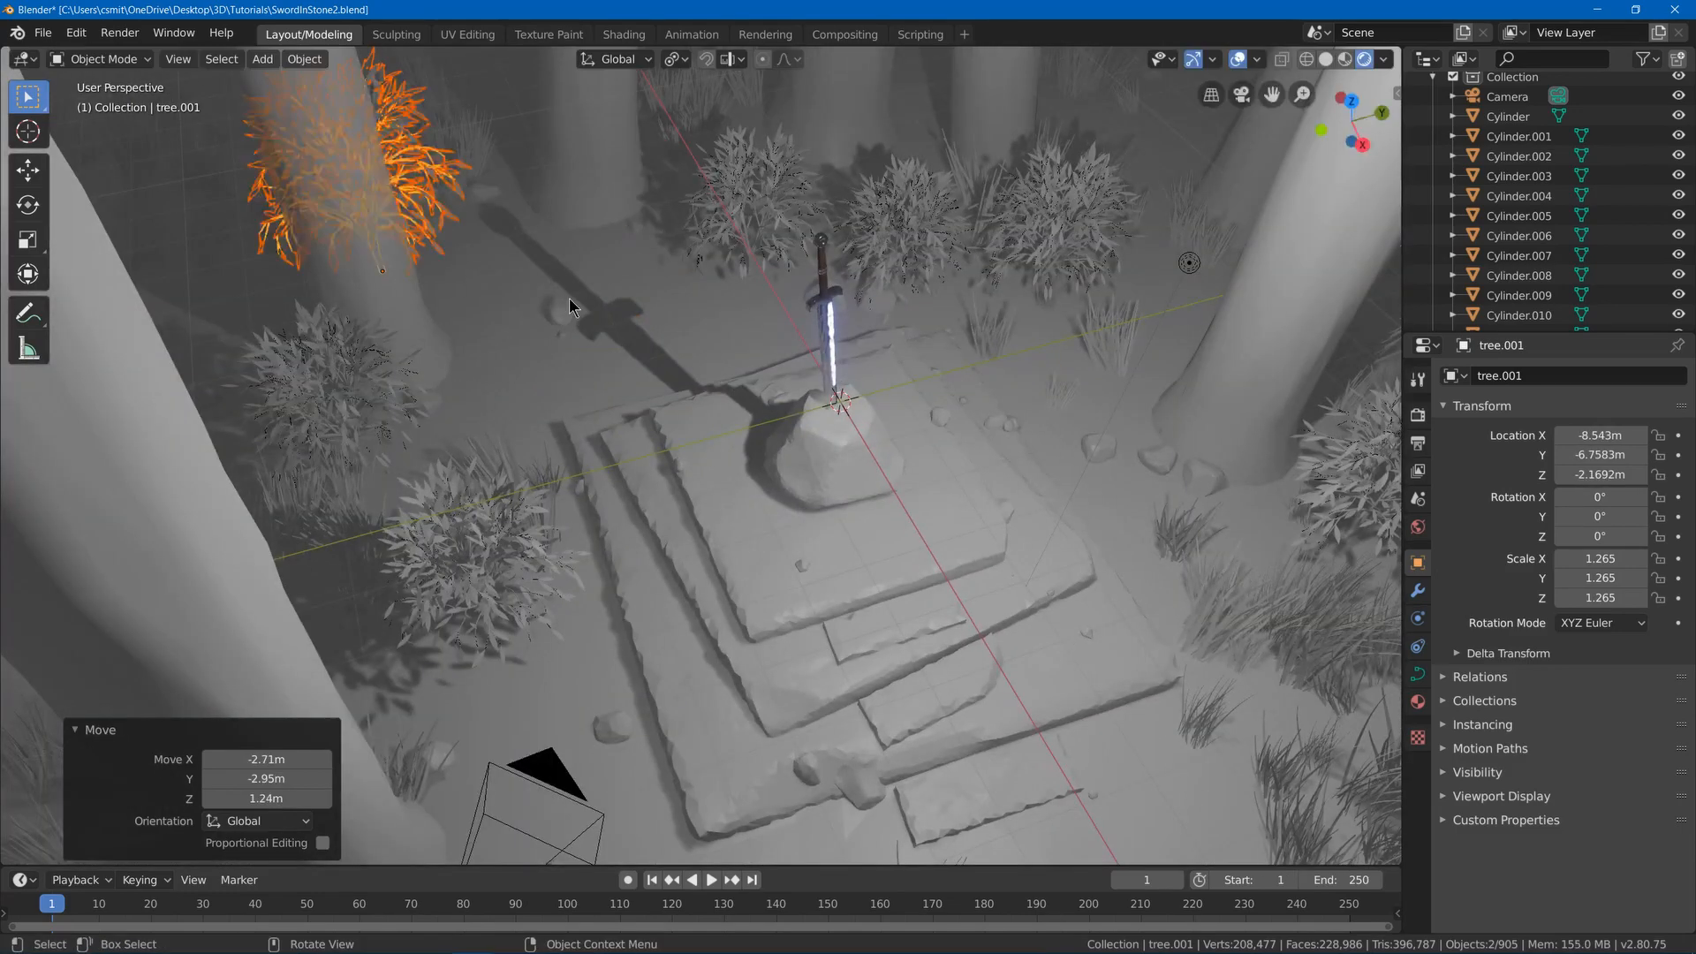
pyautogui.moveTo(569, 305); pyautogui.dragTo(672, 243, button='middle')
pyautogui.keyDown('shift'); pyautogui.moveTo(443, 417); pyautogui.dragTo(684, 334, button='middle'); pyautogui.keyUp('shift')
pyautogui.press('g')
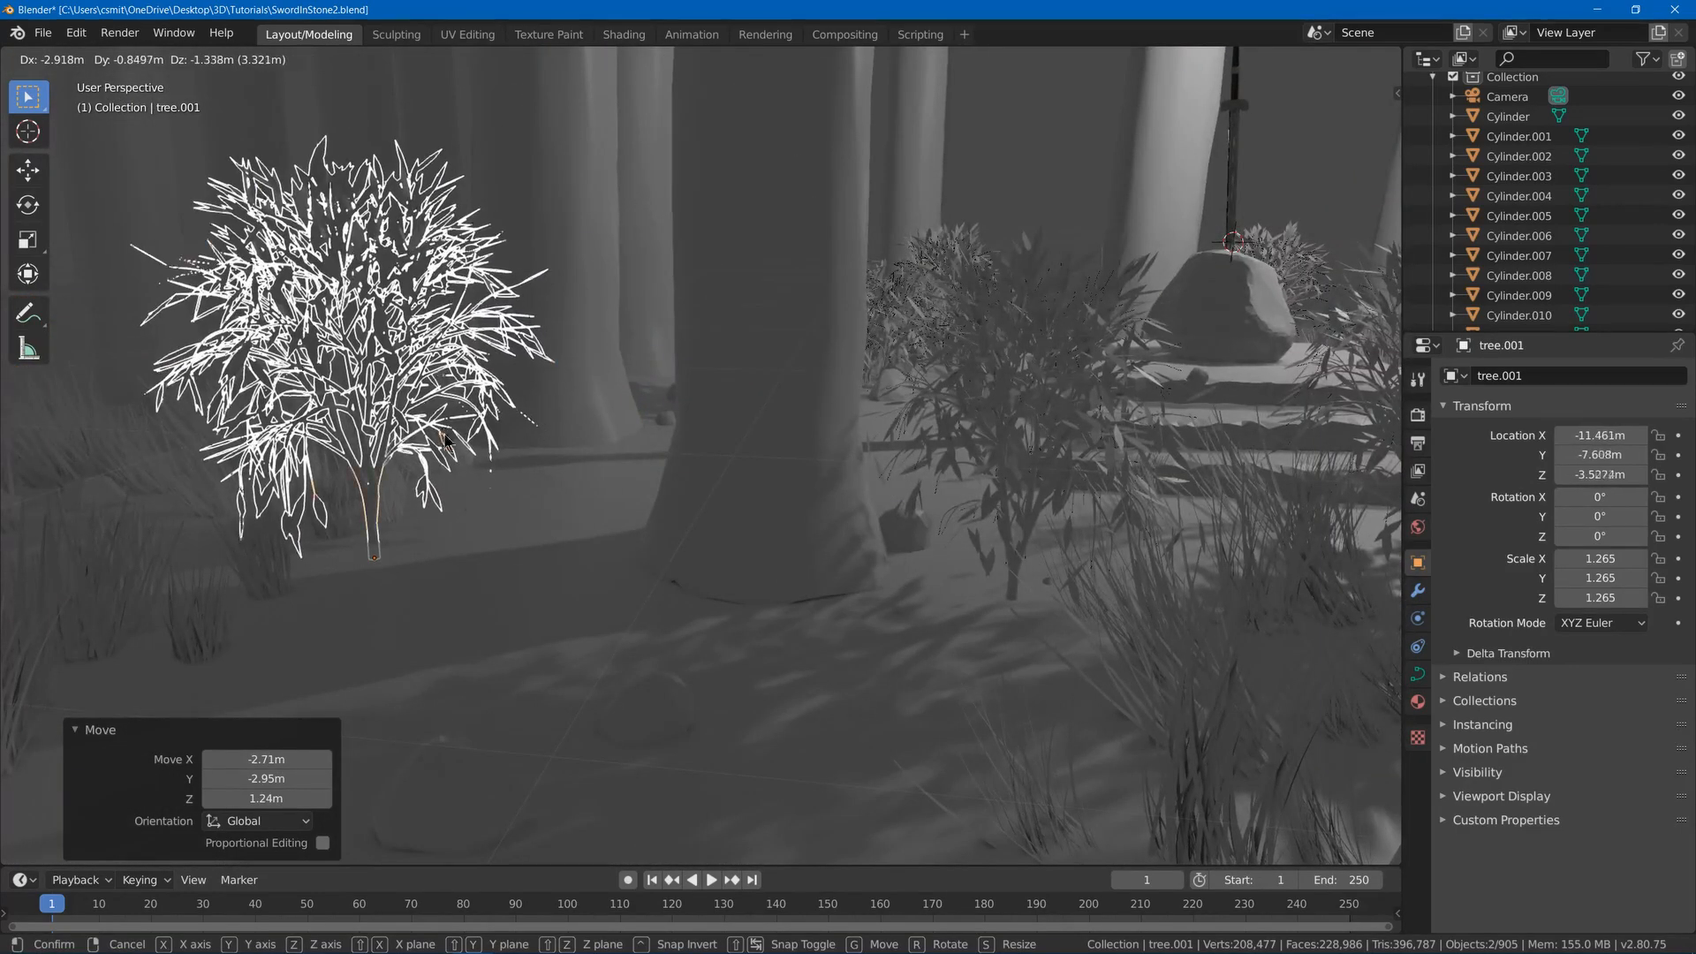
pyautogui.click(433, 436)
# - Move the sapling copy at about Y 7.14 m with its leaves to about X -3.80 m, Y 9.31 m, Z -3.30 m, and save the file
pyautogui.moveTo(1136, 446); pyautogui.dragTo(916, 436, button='middle')
pyautogui.keyDown('shift'); pyautogui.moveTo(1060, 330); pyautogui.dragTo(730, 418, button='middle'); pyautogui.keyUp('shift')
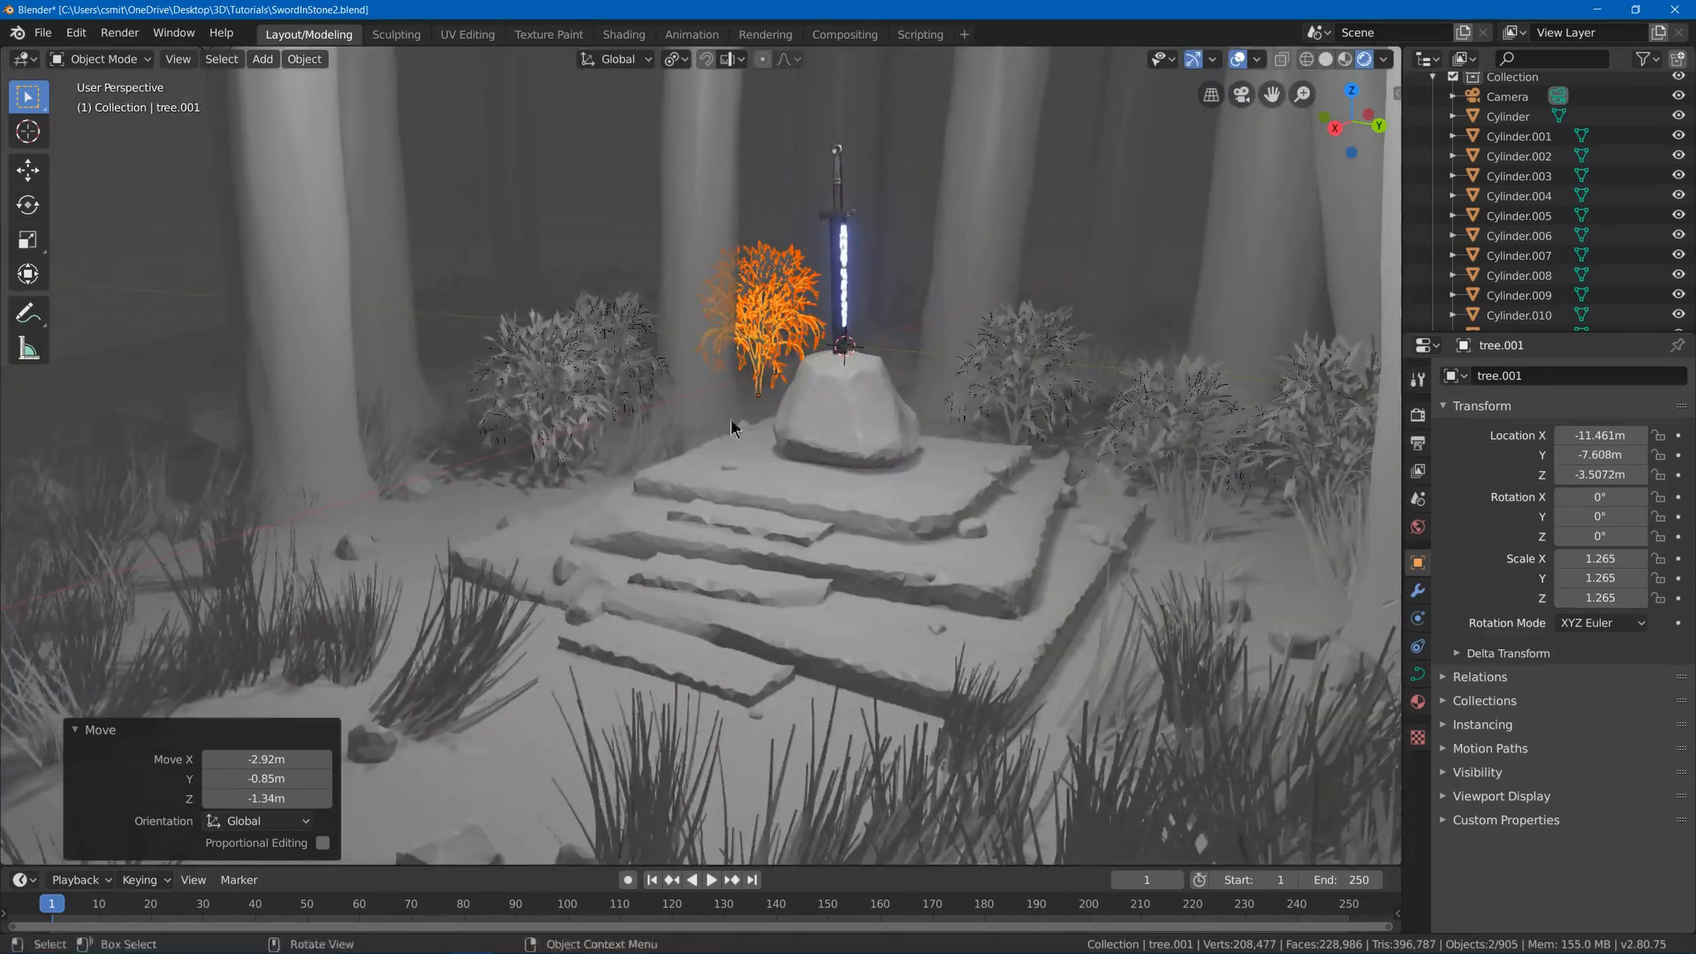
pyautogui.moveTo(875, 442); pyautogui.dragTo(945, 419, button='middle')
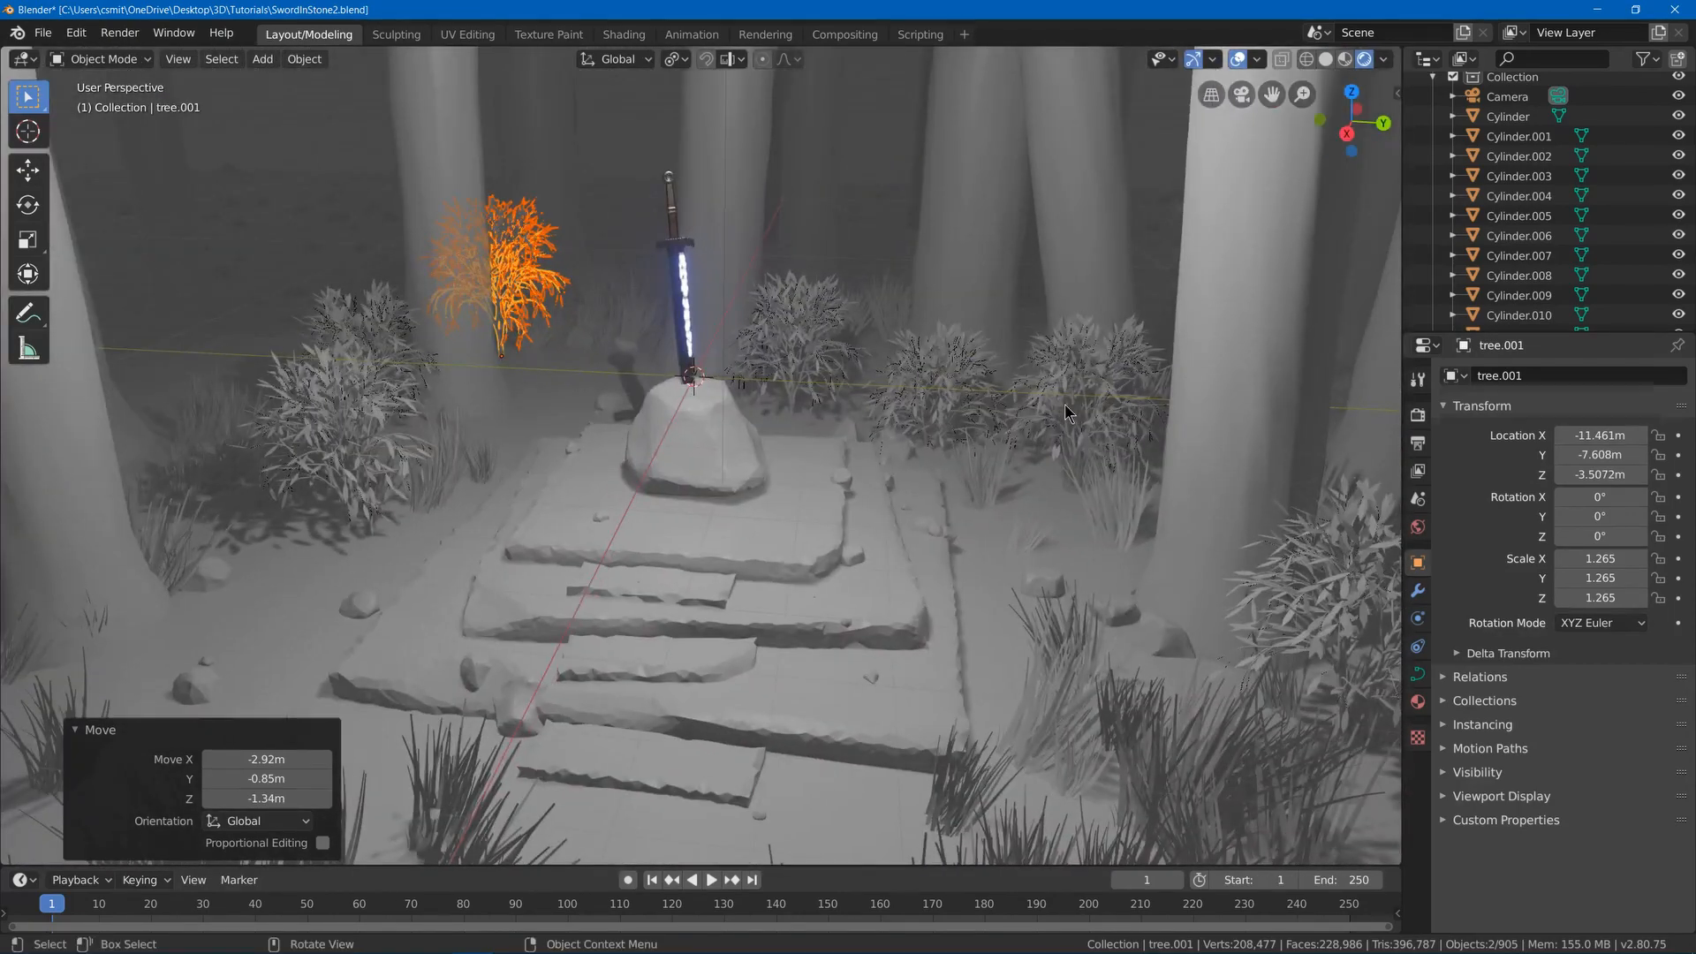
pyautogui.click(1077, 469)
pyautogui.click(1076, 469)
pyautogui.click(1080, 418)
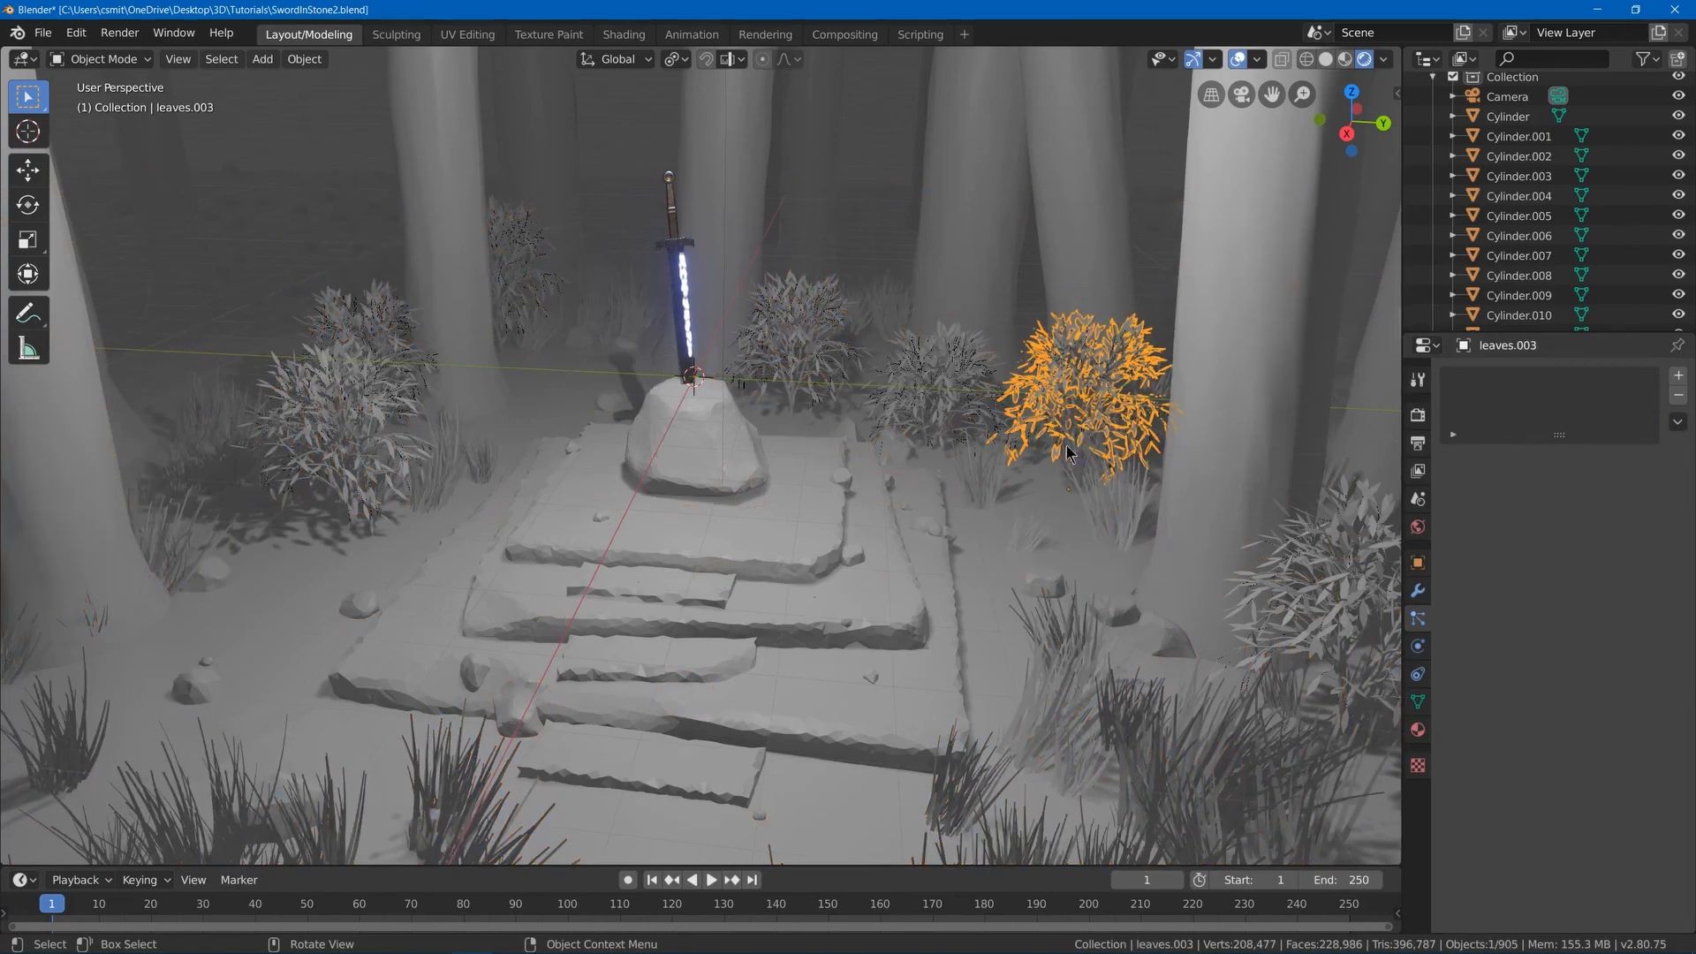
pyautogui.scroll(3, 1066, 445)
pyautogui.keyDown('shift'); pyautogui.moveTo(1062, 438); pyautogui.dragTo(735, 457, button='middle'); pyautogui.keyUp('shift')
pyautogui.moveTo(735, 457); pyautogui.dragTo(791, 446, button='middle')
pyautogui.keyDown('shift'); pyautogui.click(830, 364); pyautogui.keyUp('shift')
pyautogui.press('g')
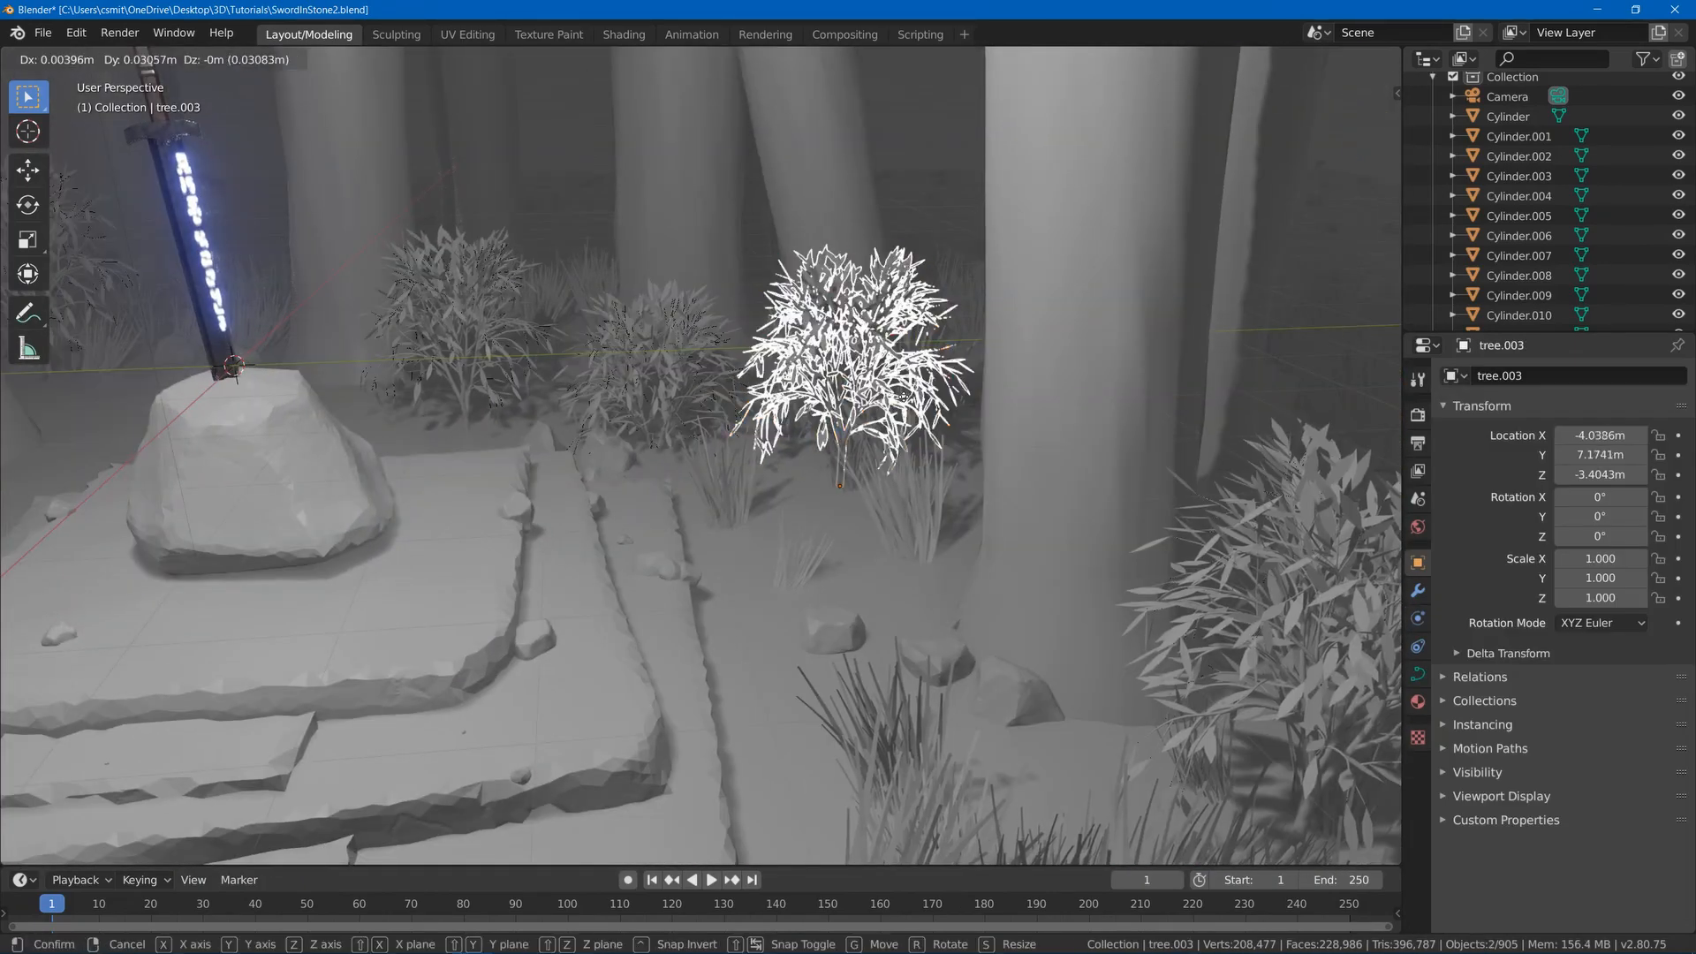
pyautogui.click(778, 343)
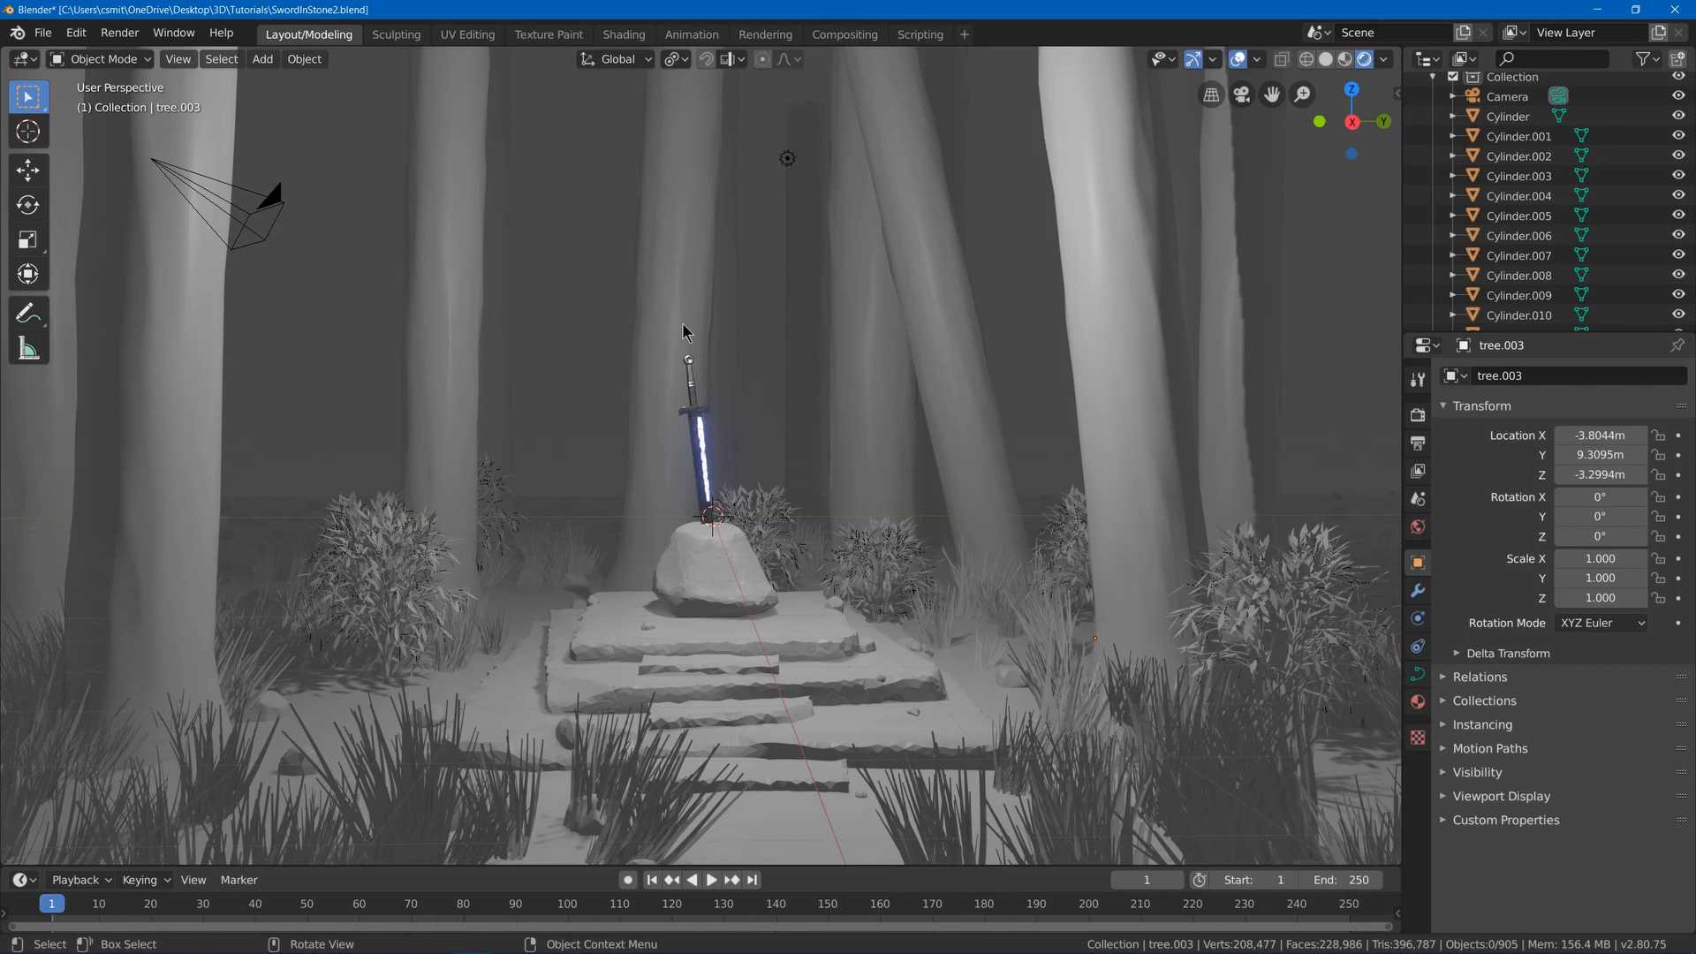
pyautogui.hotkey('ctrl', 's')
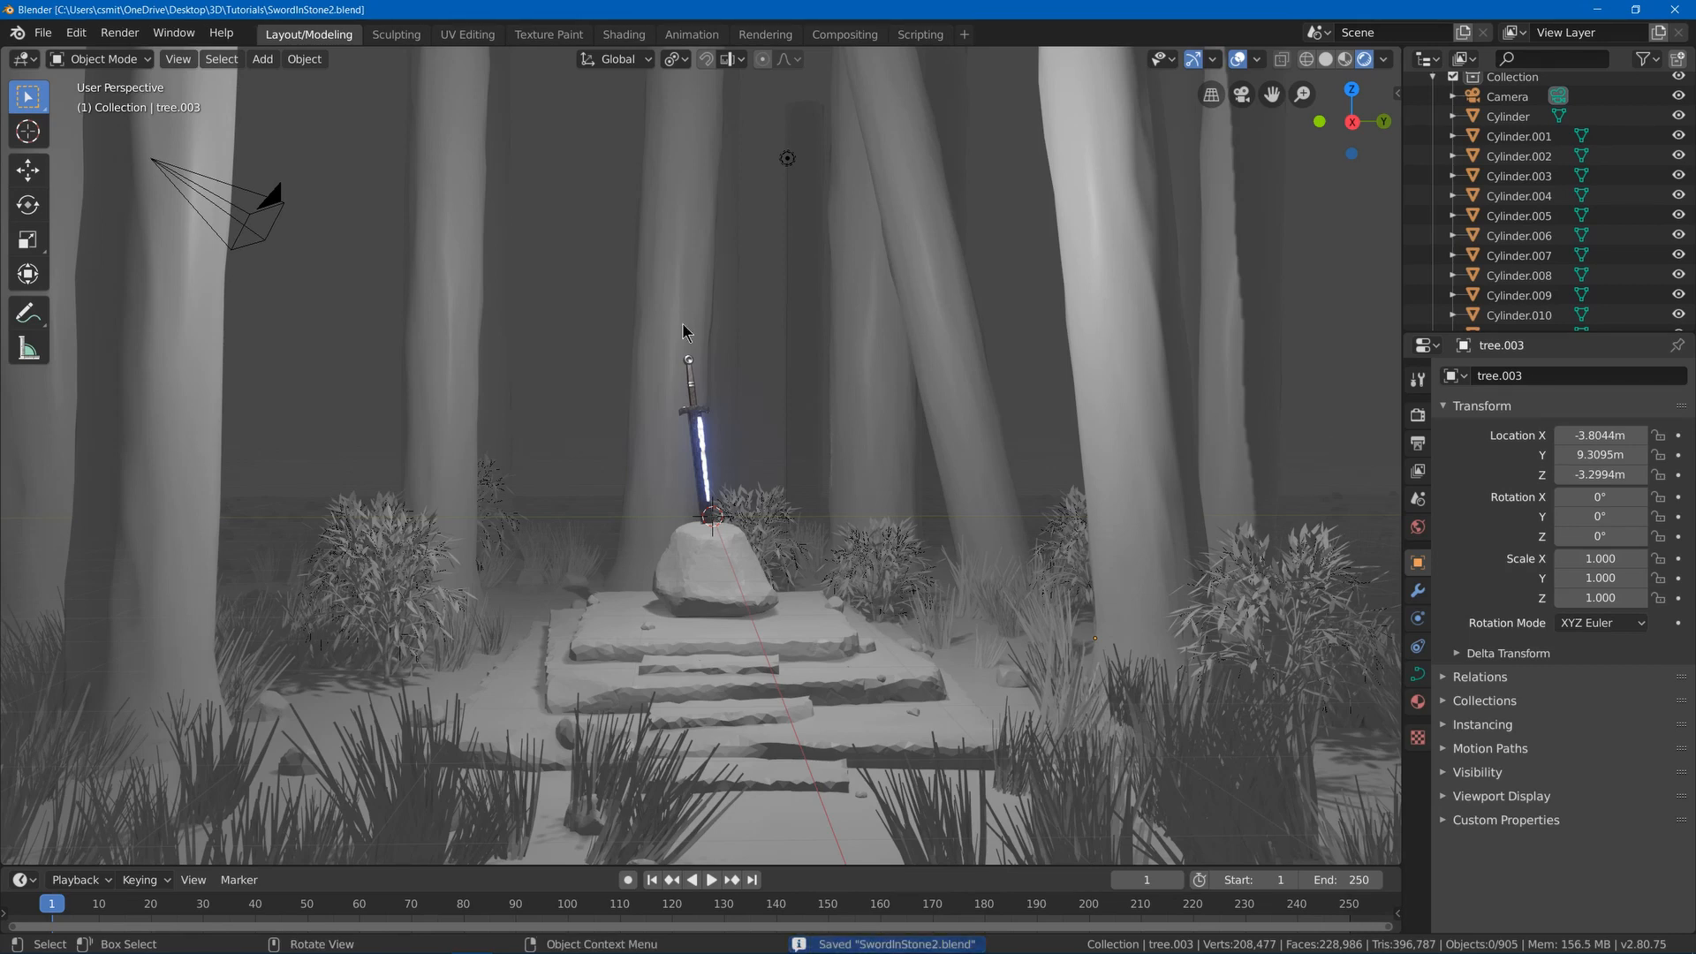